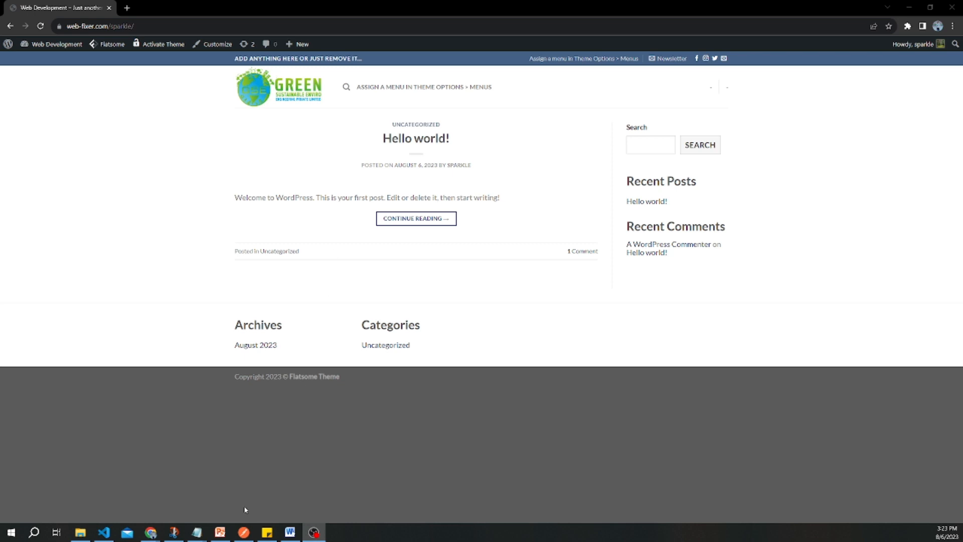
Step: Review the list of planned page names in the Notepad window, from Home to Contact us, and return to the browser
mouse_move(197, 532)
left_click(294, 498)
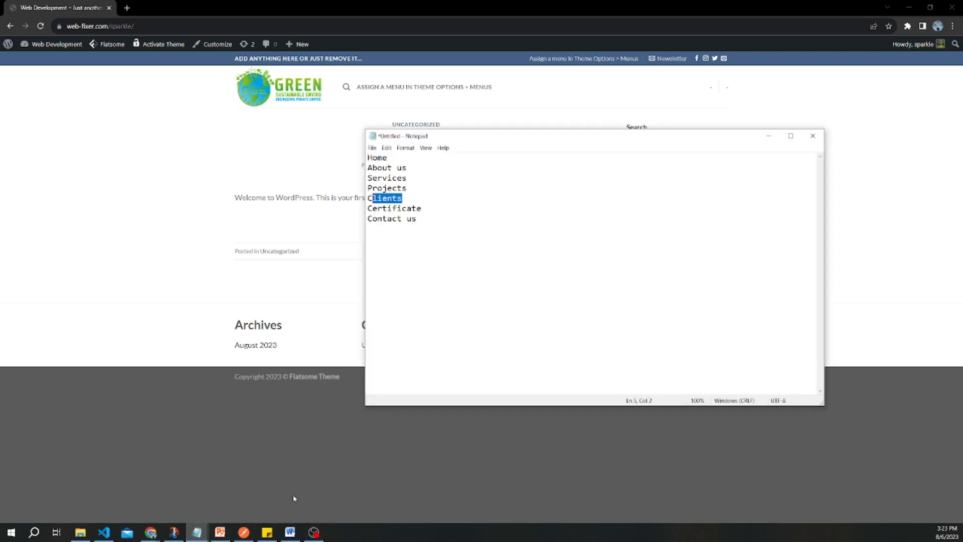
left_click(412, 172)
left_click_drag(427, 219, 368, 220)
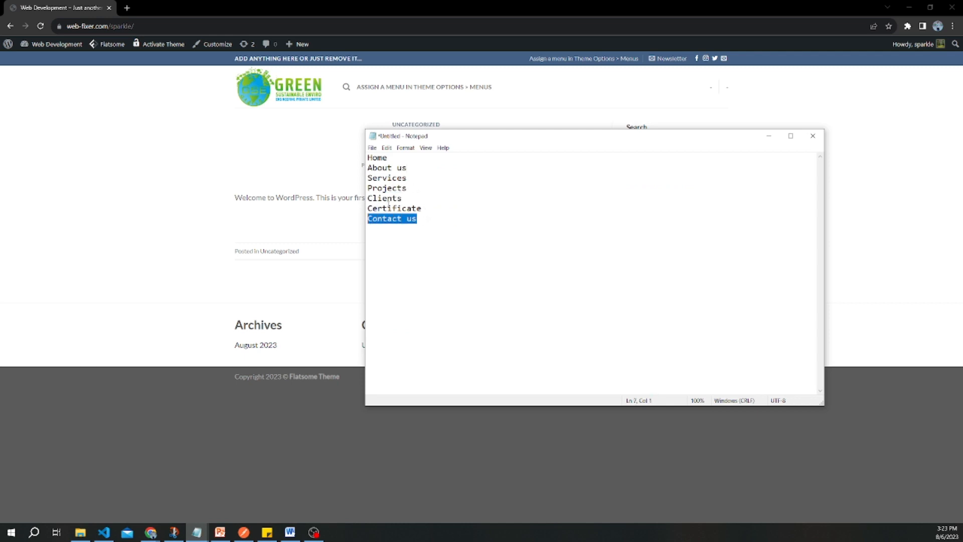
left_click(398, 176)
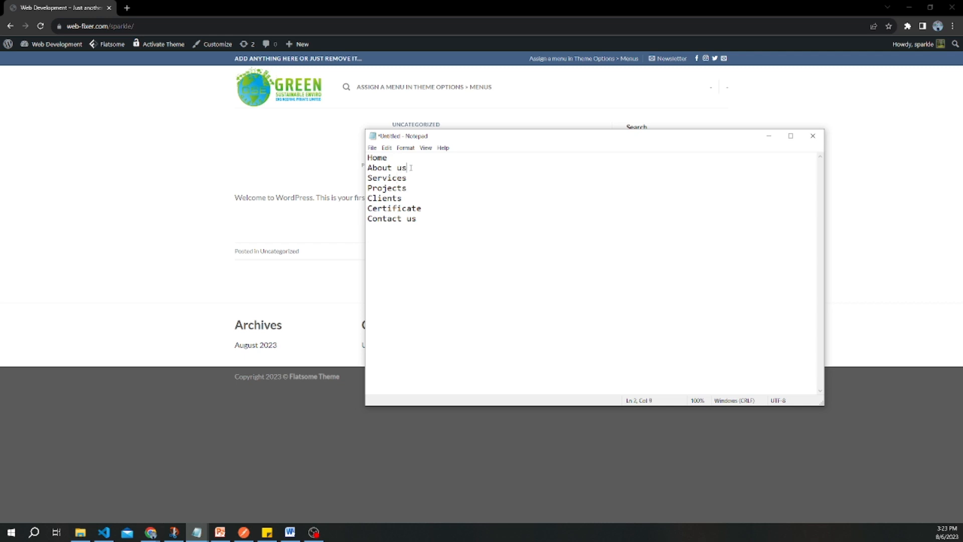
left_click_drag(411, 167, 378, 170)
left_click(411, 180)
left_click_drag(418, 219, 367, 158)
left_click(395, 158)
left_click(190, 130)
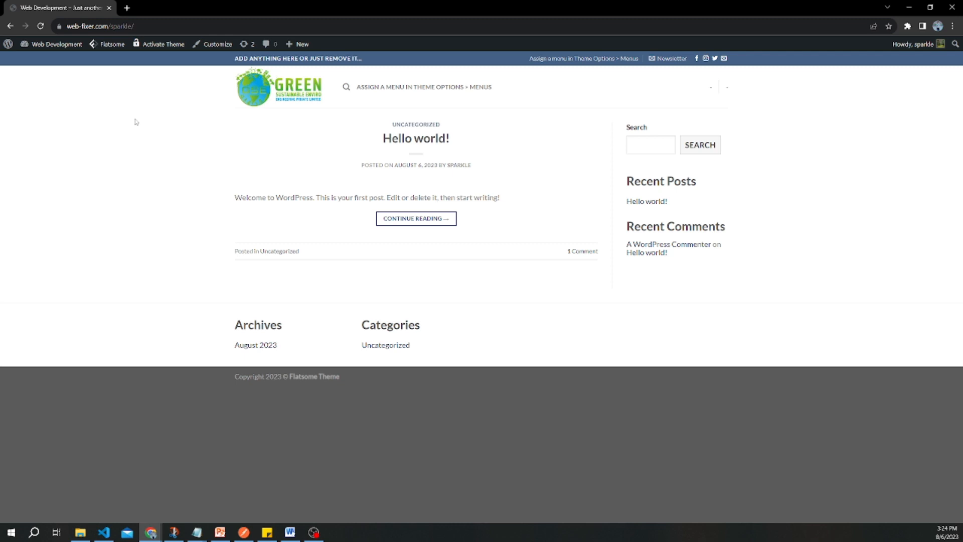
Step: Open the admin dashboard of the web-fixer.com/sparkle site
left_click_drag(134, 26, 57, 28)
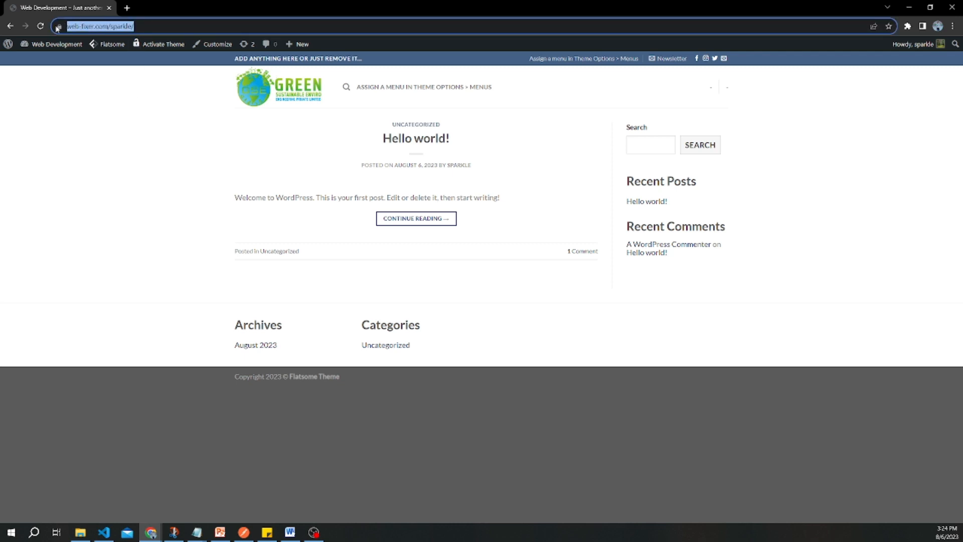
left_click(122, 125)
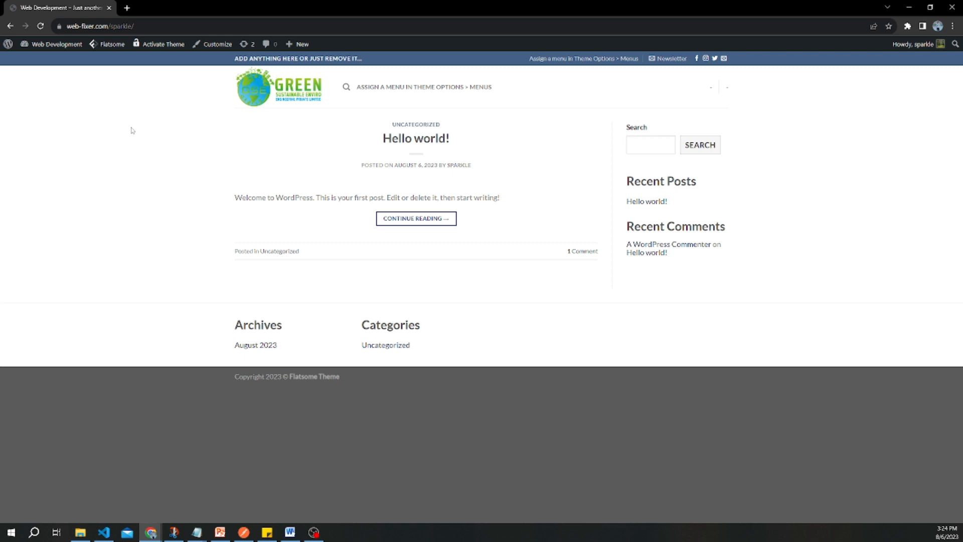
mouse_move(55, 45)
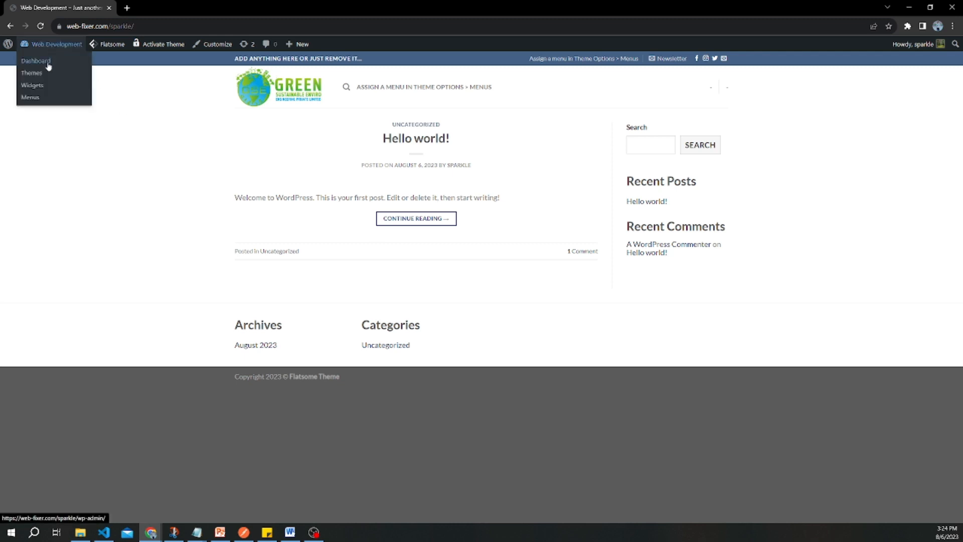
left_click(50, 66)
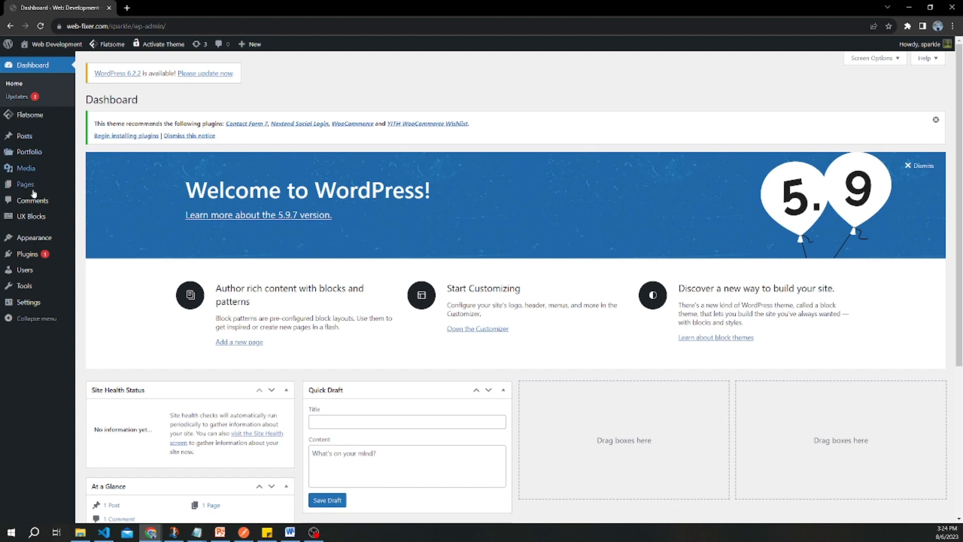
Step: Add a new page from the Pages list and title it "Home"
mouse_move(23, 190)
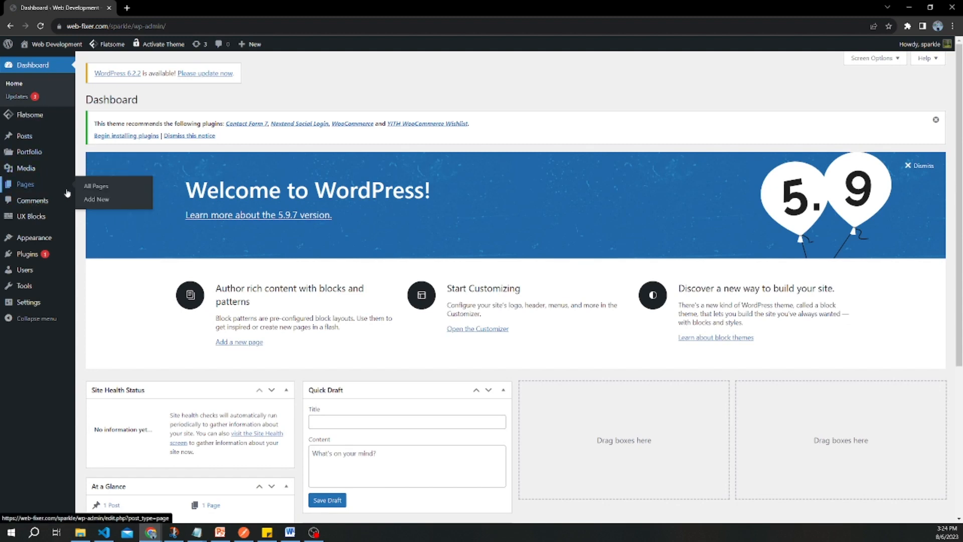
mouse_move(251, 46)
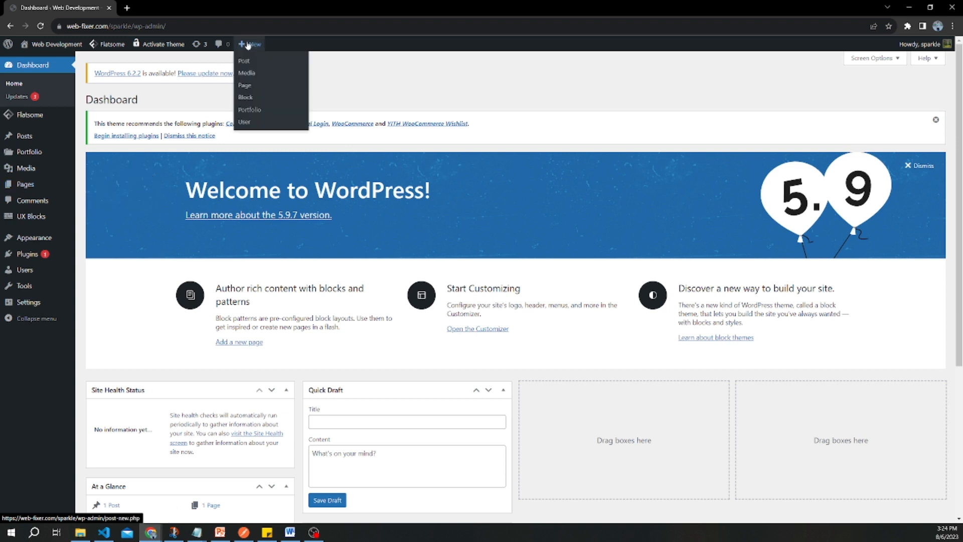
left_click(251, 90)
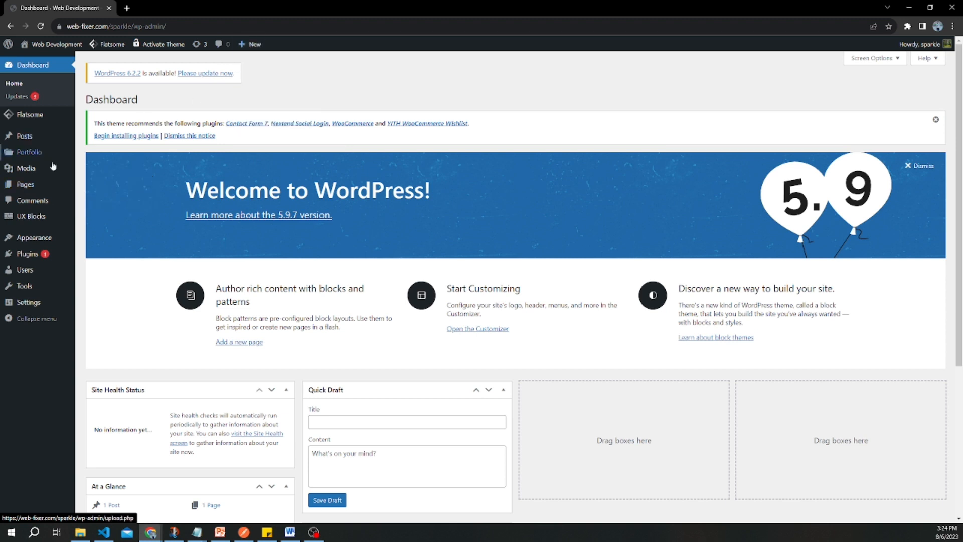
left_click(26, 184)
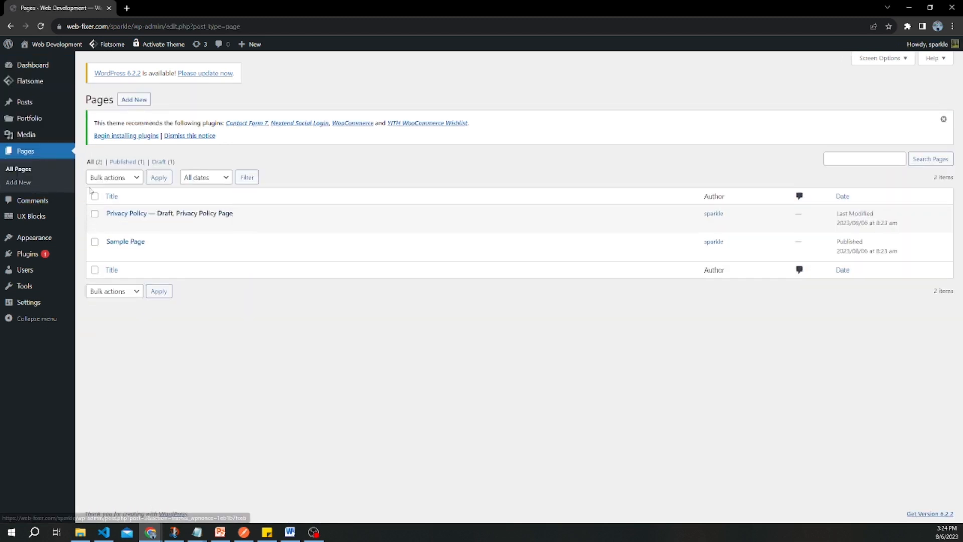
left_click(135, 104)
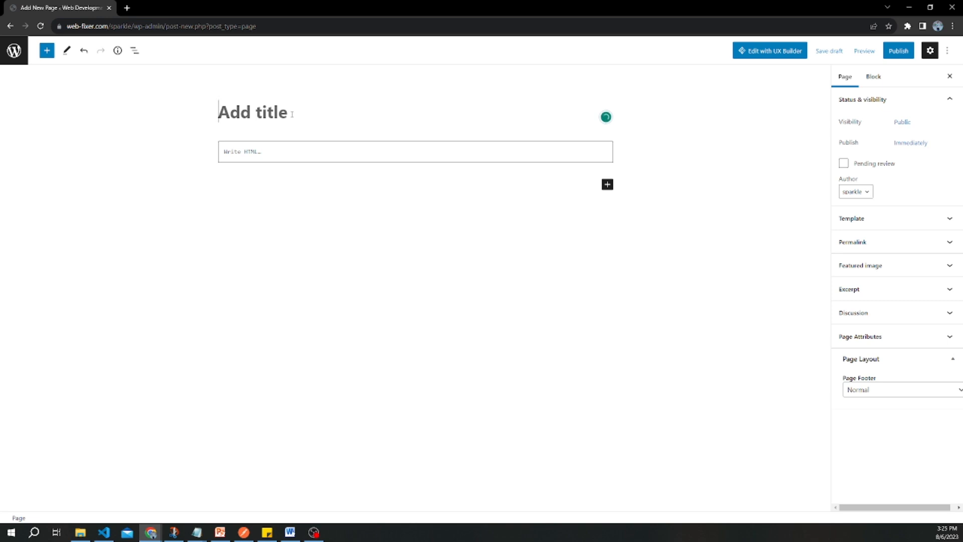
type("Home")
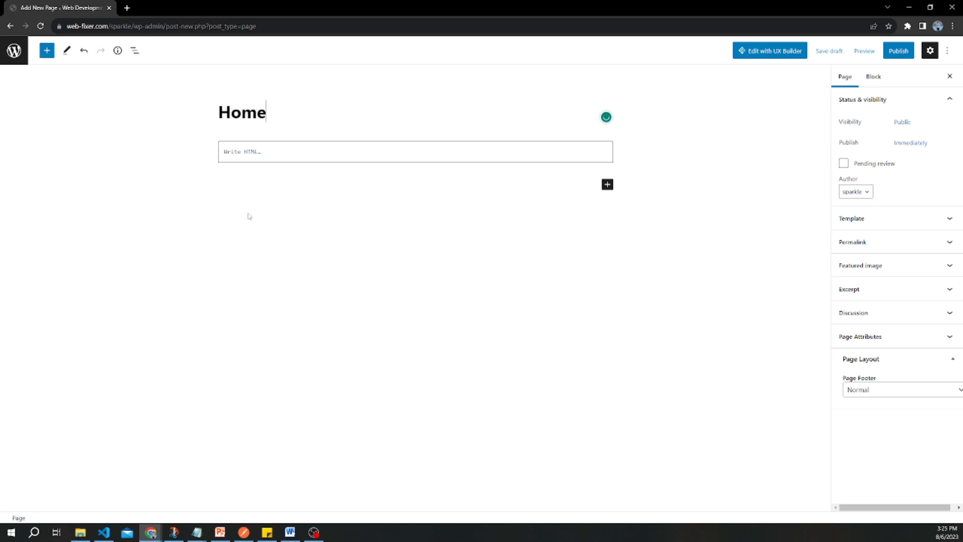
Step: Check the remaining page names in the Notepad list and return to the Home page's title in the browser
mouse_move(196, 532)
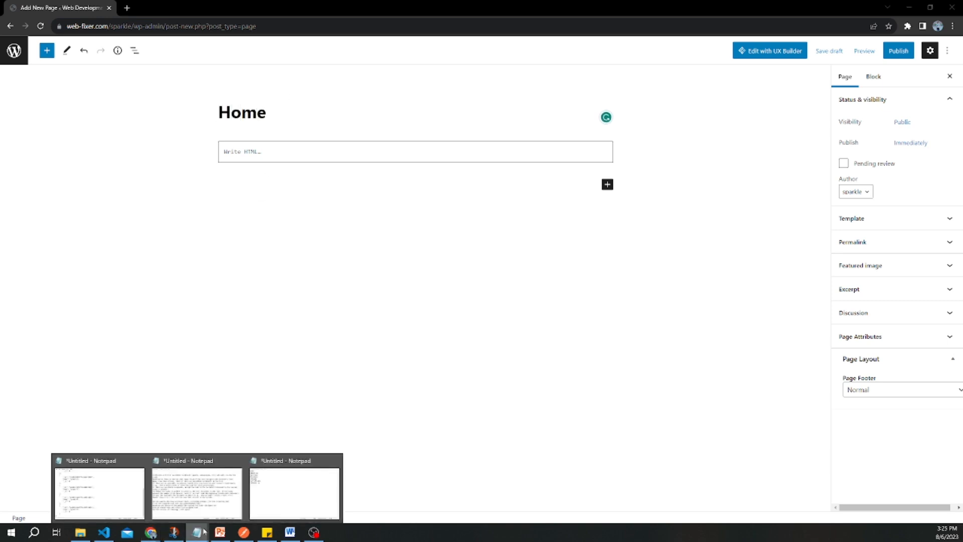
left_click(268, 492)
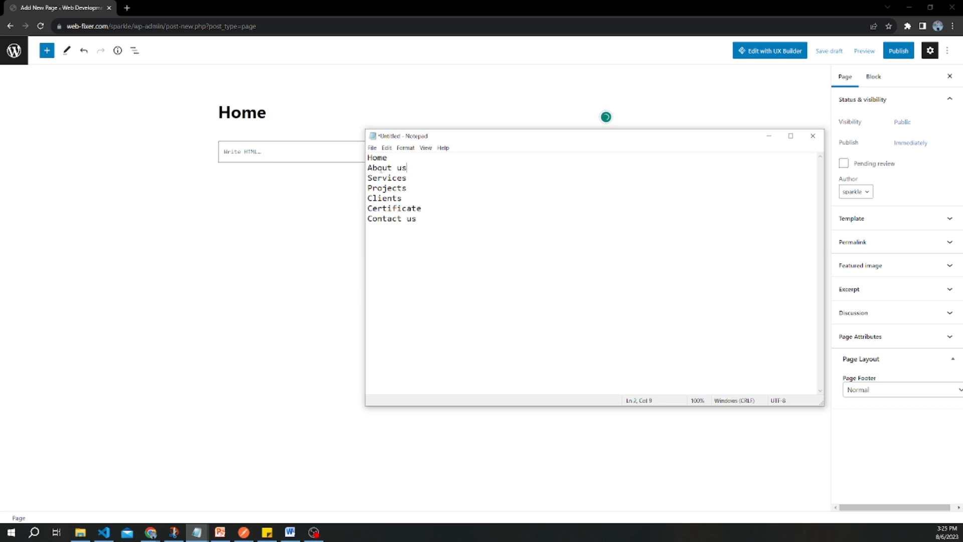
left_click_drag(368, 168, 418, 219)
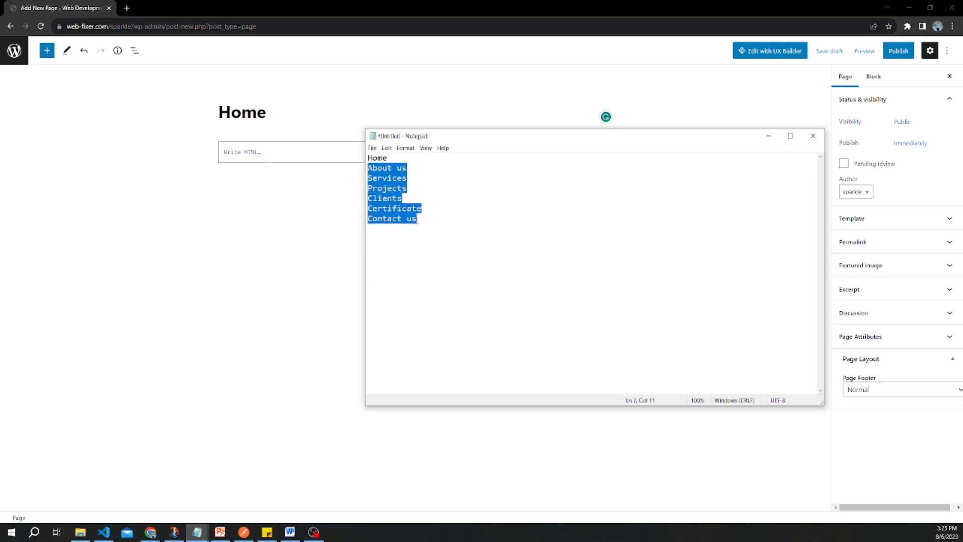
left_click(418, 221)
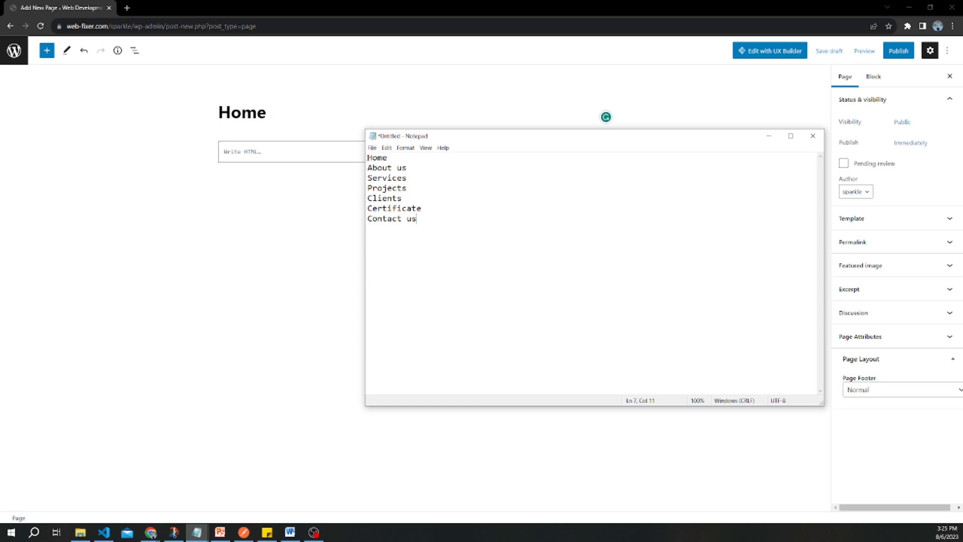
left_click_drag(369, 157, 397, 162)
left_click(394, 177)
left_click(259, 201)
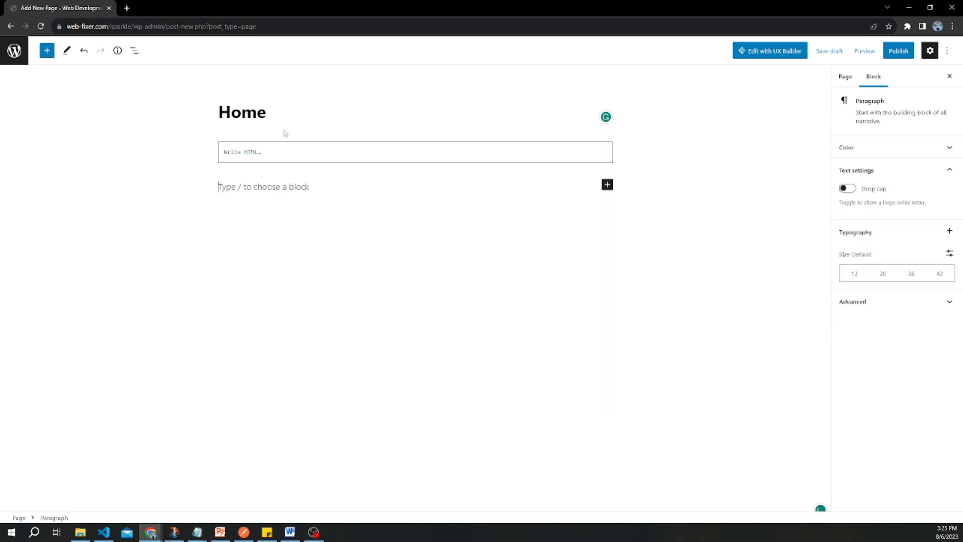
left_click(277, 115)
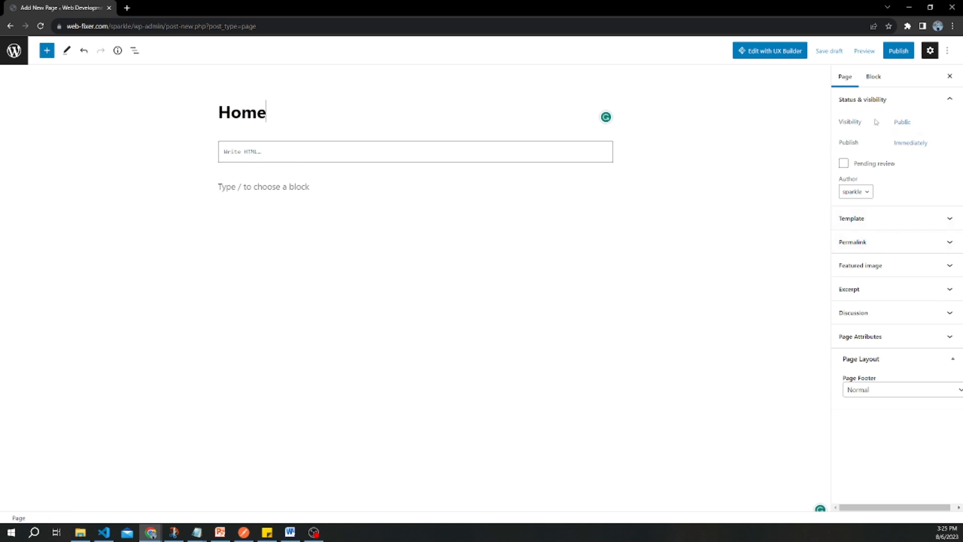
Step: Set the Home page's template to "Page - Full Width" in the page settings
left_click(845, 77)
left_click(883, 78)
left_click(843, 77)
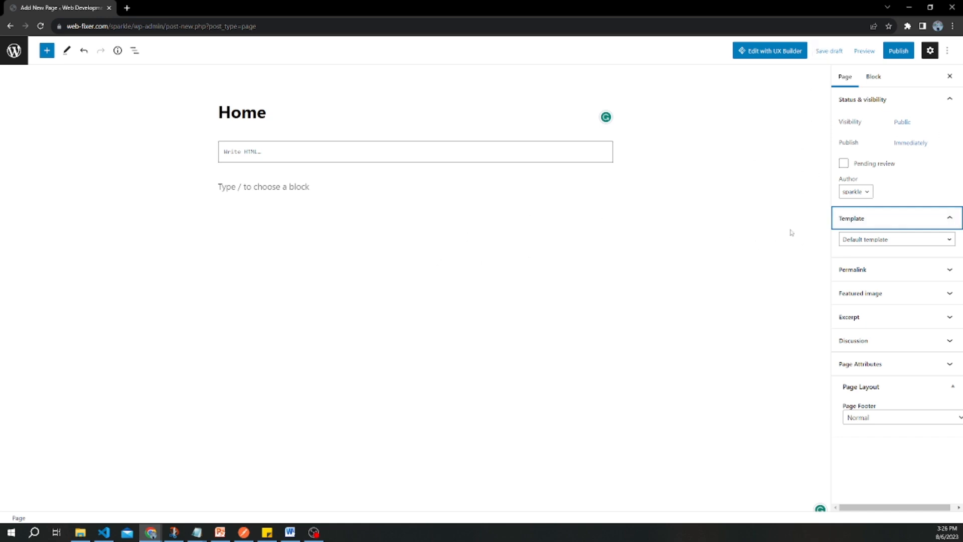
left_click(908, 242)
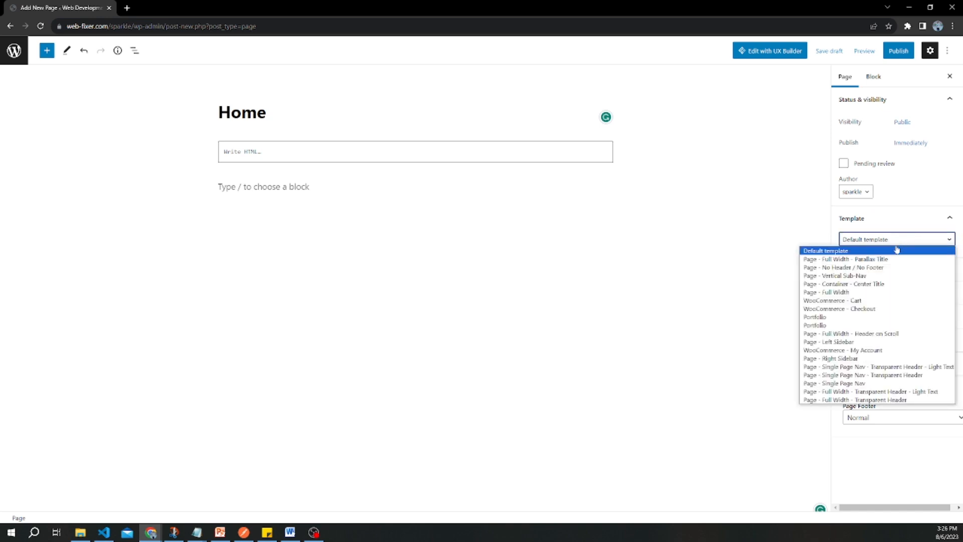
left_click(843, 295)
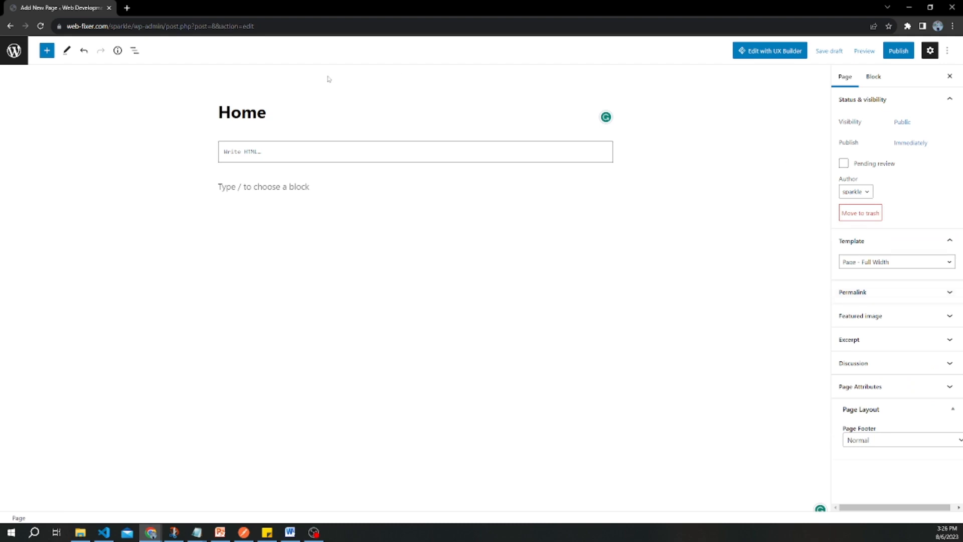
Step: Expand the Home page's permalink settings and compare its URL slug with the site address
left_click_drag(67, 27, 103, 27)
left_click(103, 27)
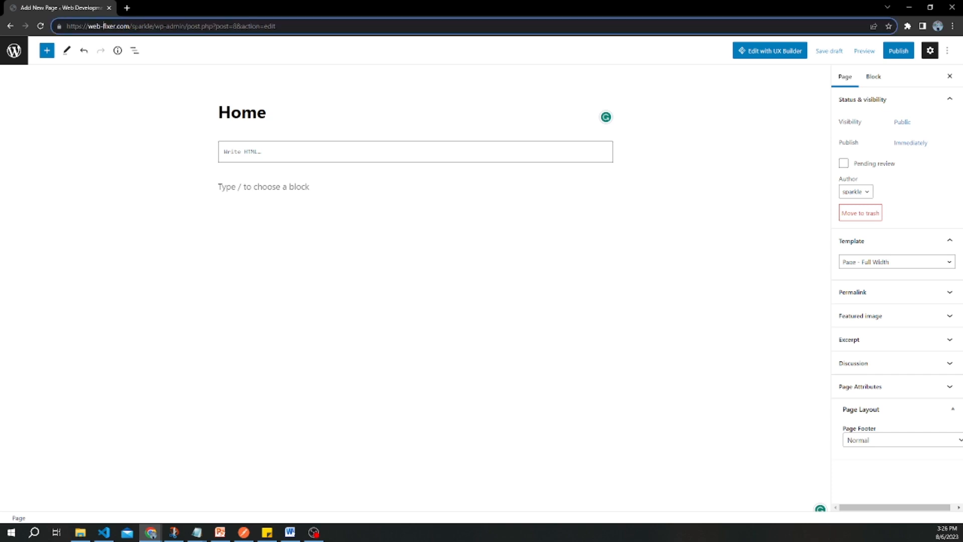
left_click_drag(130, 26, 153, 27)
left_click(903, 292)
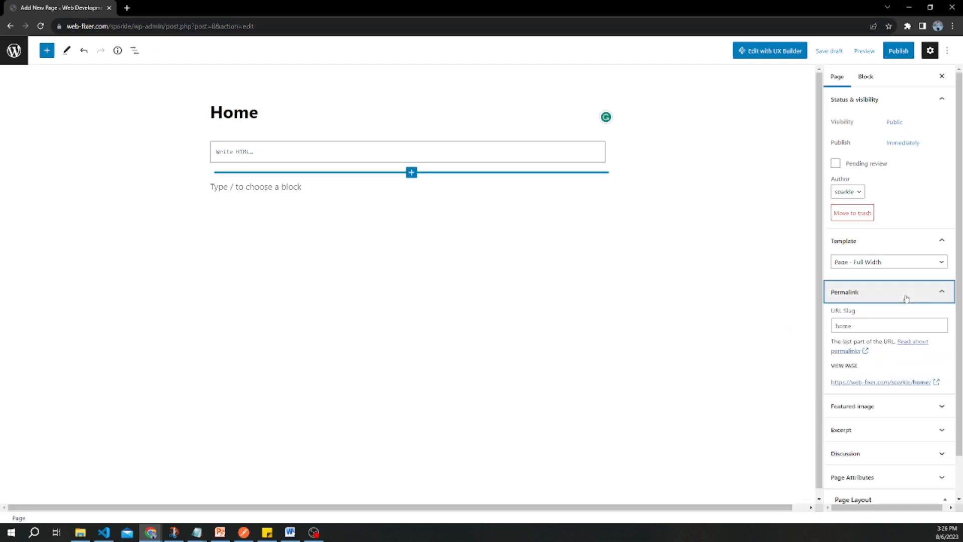
left_click(857, 325)
left_click_drag(856, 325, 831, 331)
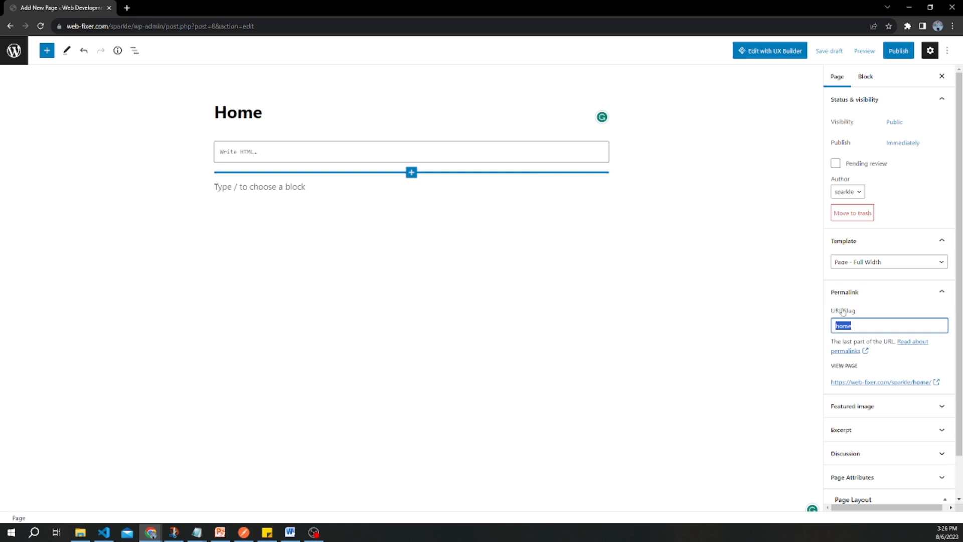
double_click(122, 30)
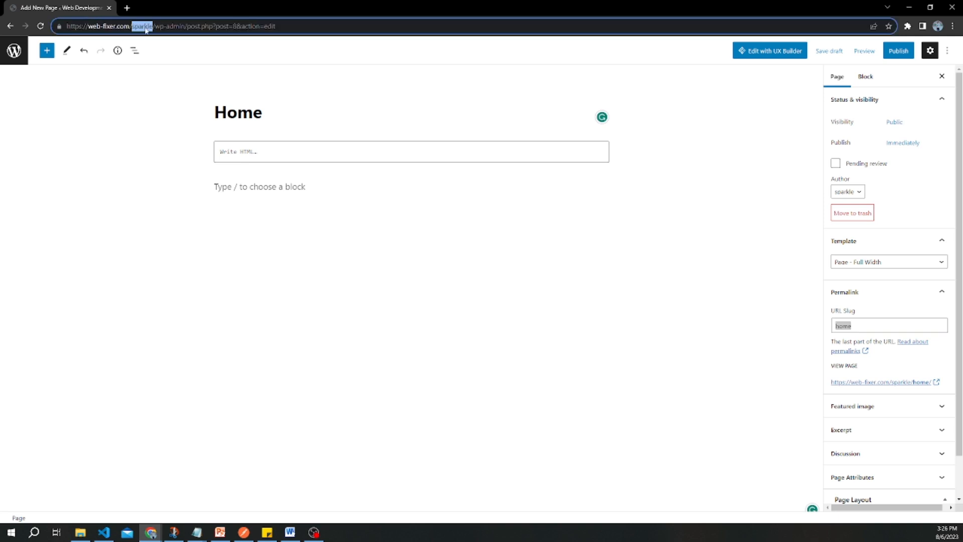
left_click(270, 121)
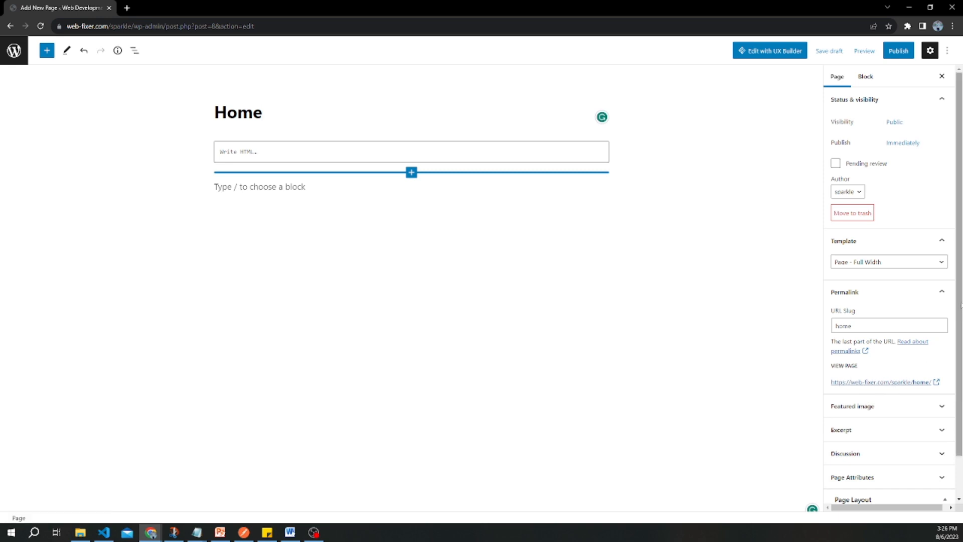
Step: Set the existing logo image from the media library as the Home page's featured image, giving it the alt text "GSEE"
scroll(925, 383, "down", 2)
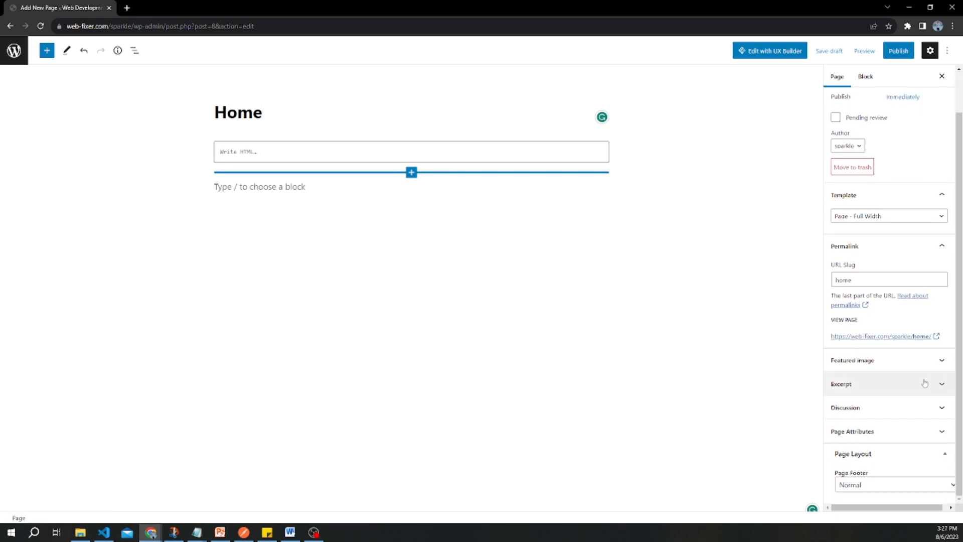
left_click(892, 362)
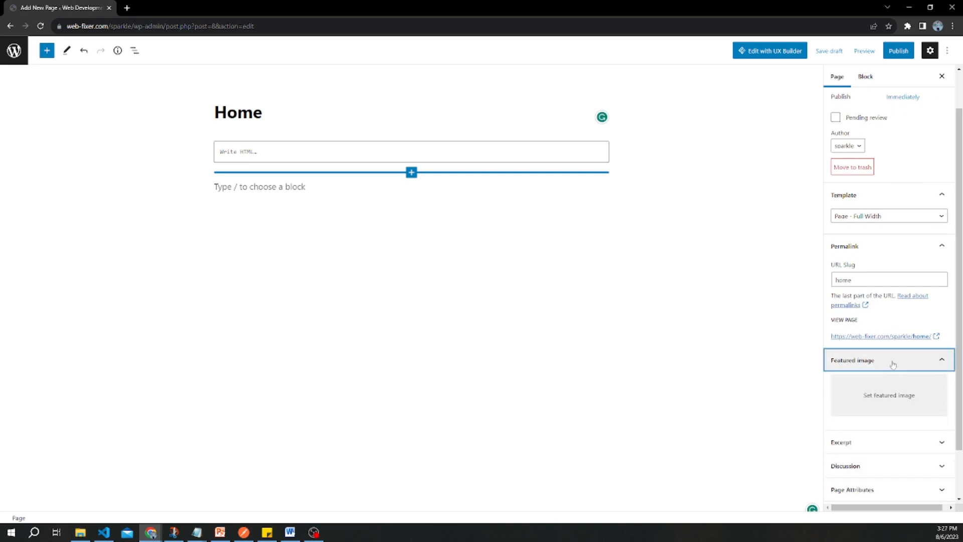
left_click(889, 396)
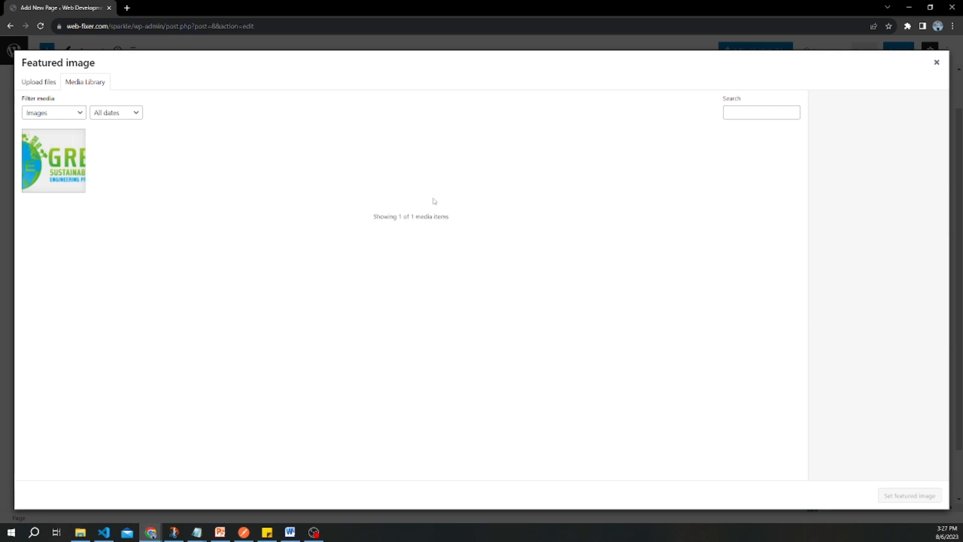
left_click(60, 163)
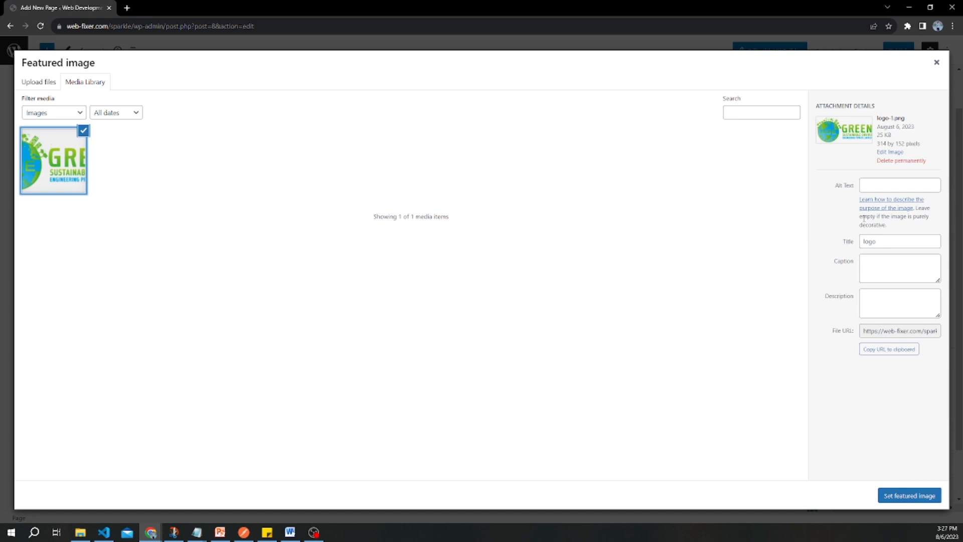
left_click(875, 185)
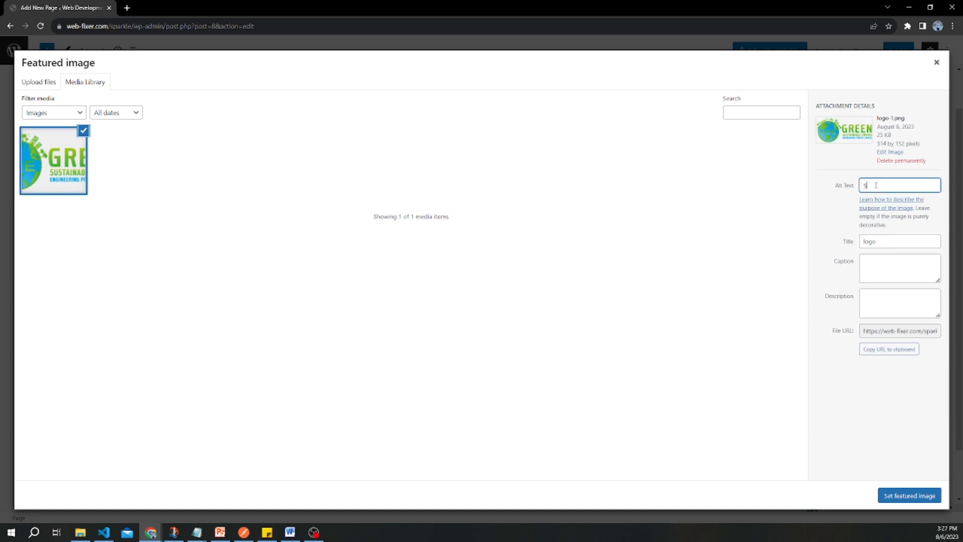
type("GSEE")
left_click_drag(889, 184, 860, 187)
left_click(882, 270)
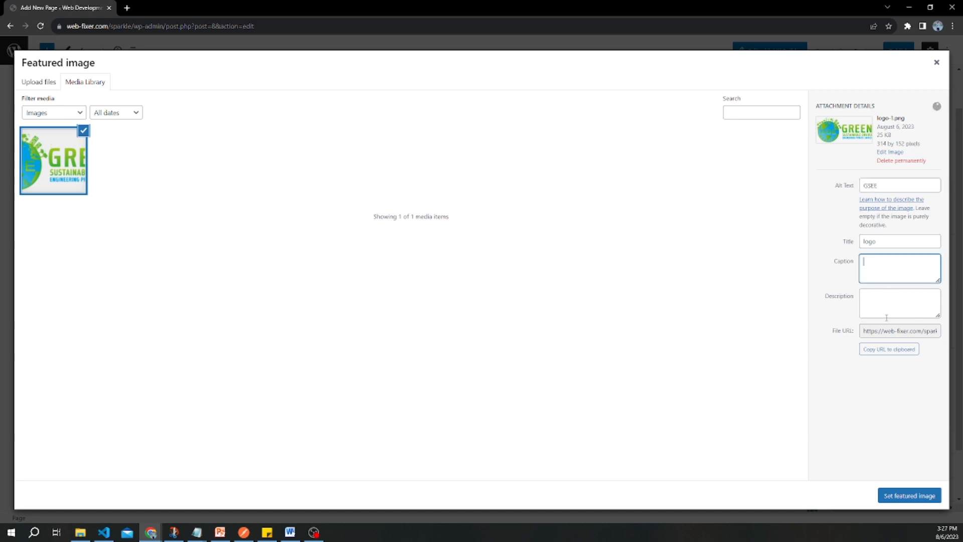
left_click(911, 497)
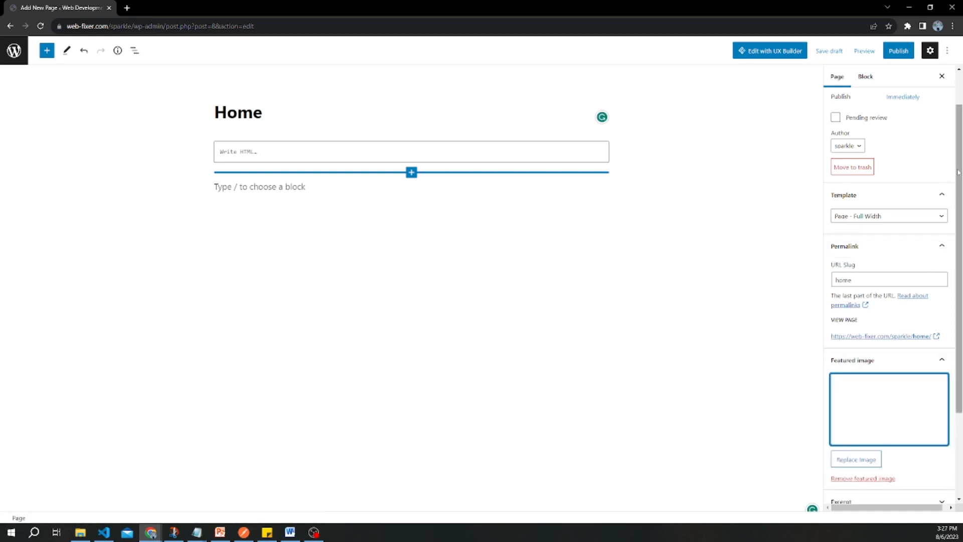
Step: Expand the Home page's attributes and look through the available parent pages without assigning one
scroll(959, 251, "down", 2)
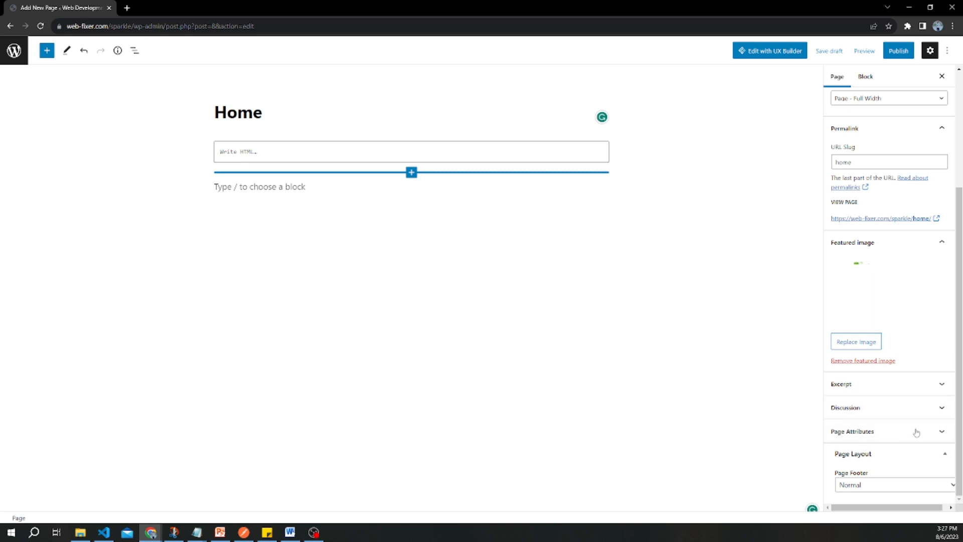
left_click(878, 434)
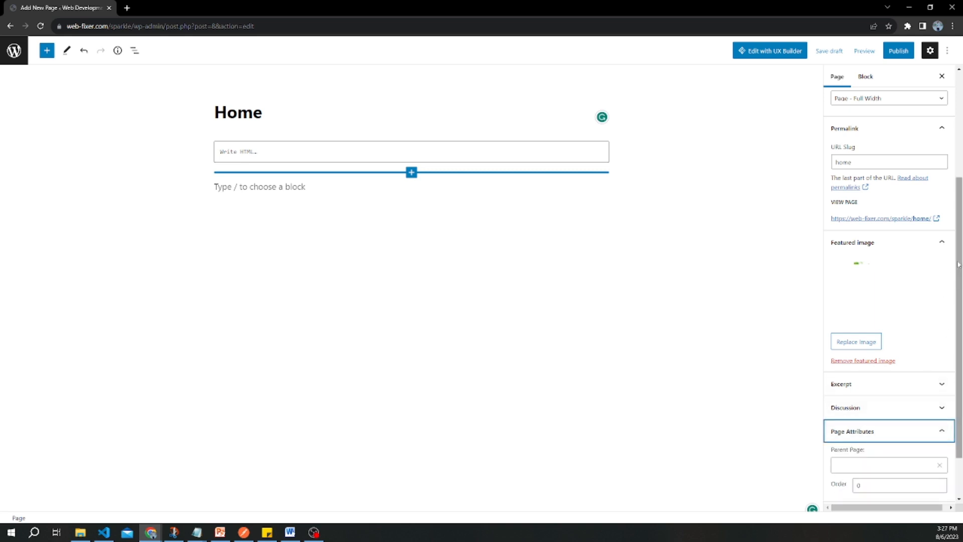
scroll(958, 264, "down", 1)
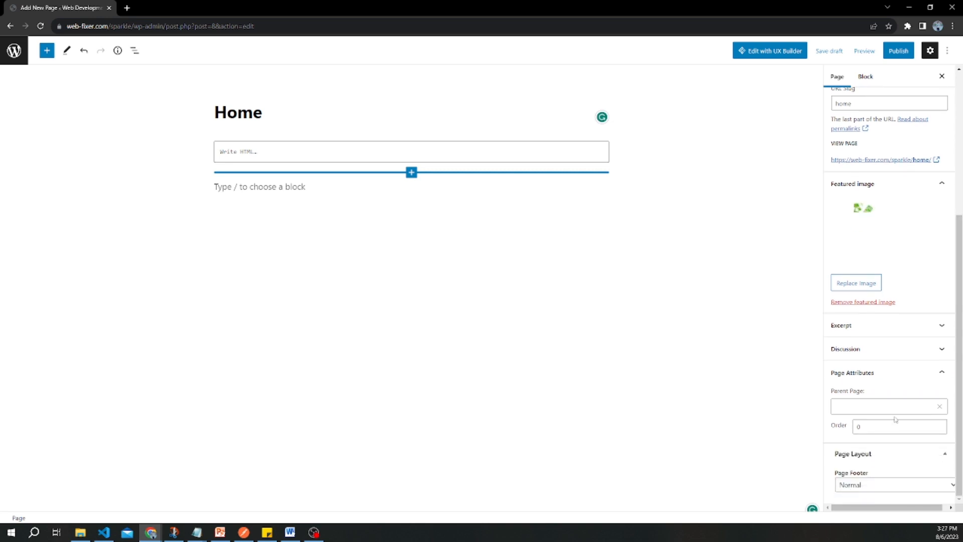
left_click(896, 409)
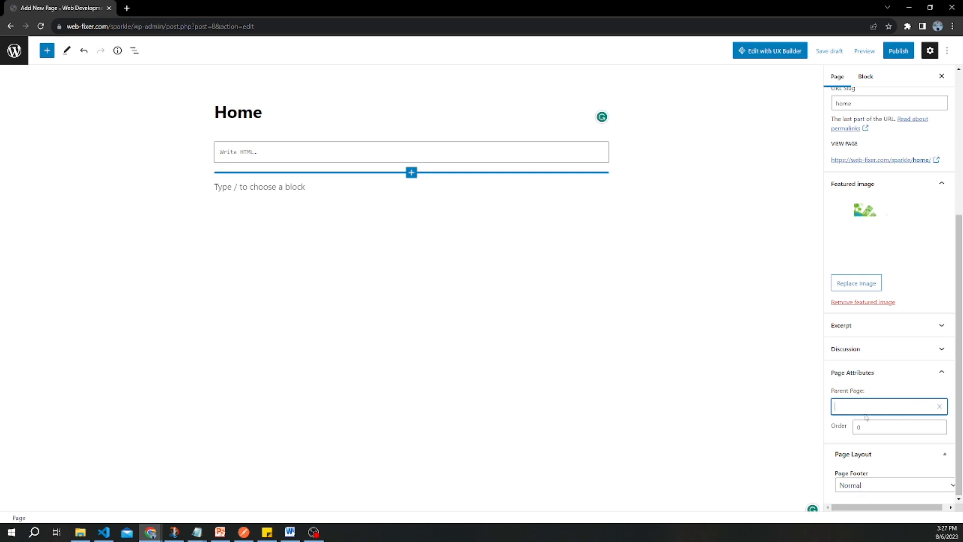
left_click(873, 404)
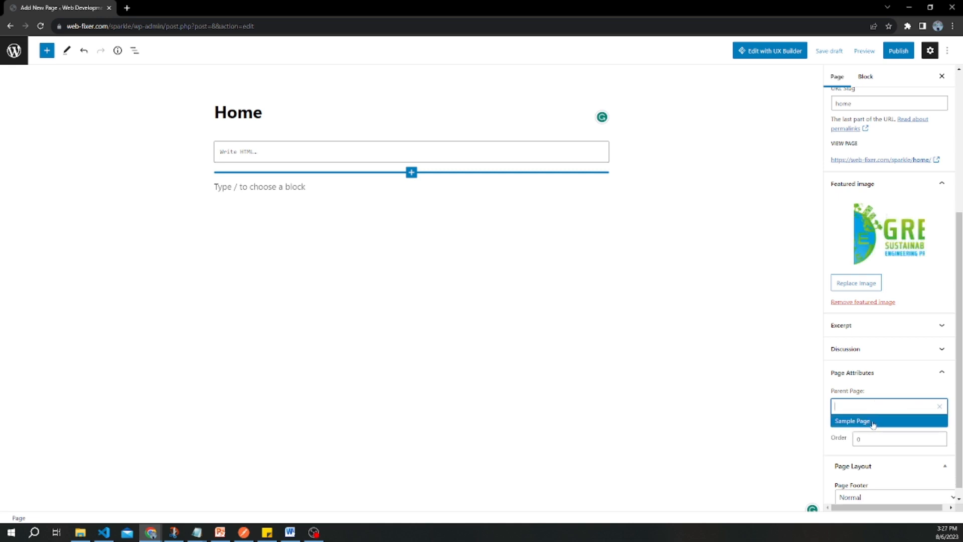
left_click(771, 403)
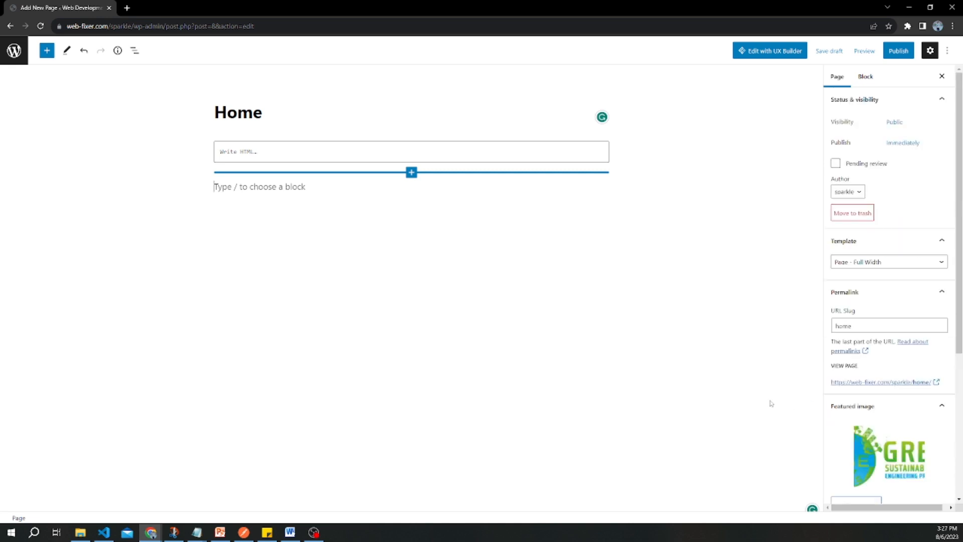
Step: Review the Home page's footer layout options and set the page order to 0
left_click(846, 77)
scroll(858, 361, "down", 5)
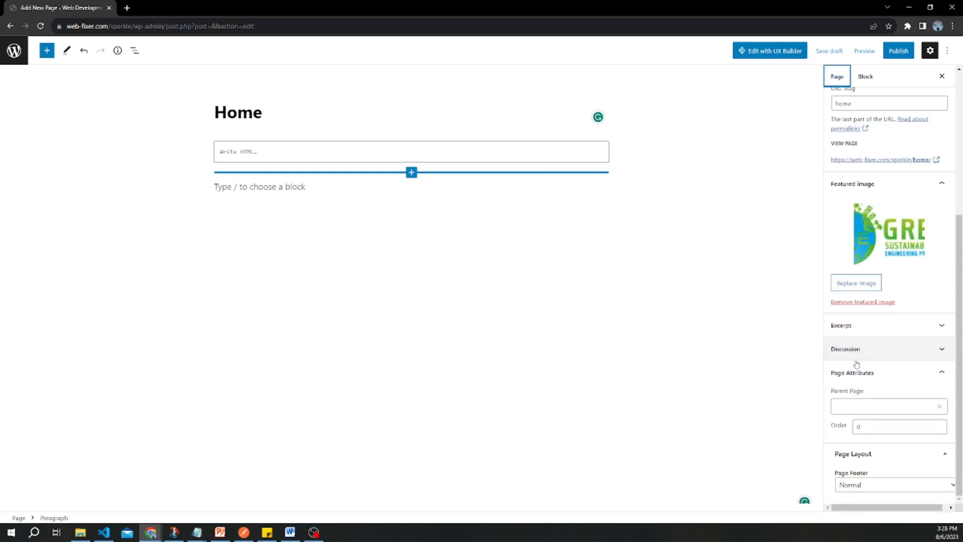
left_click(873, 426)
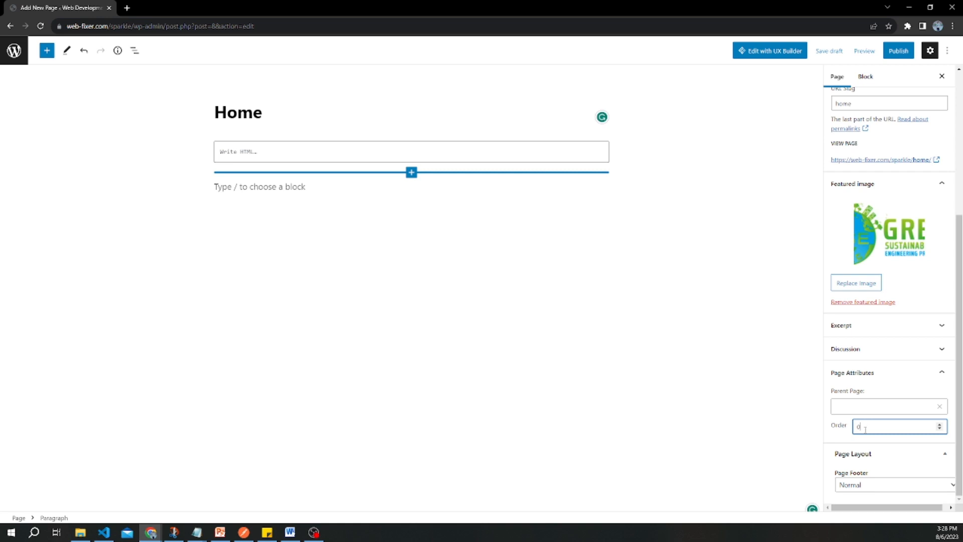
scroll(872, 427, "down", 2)
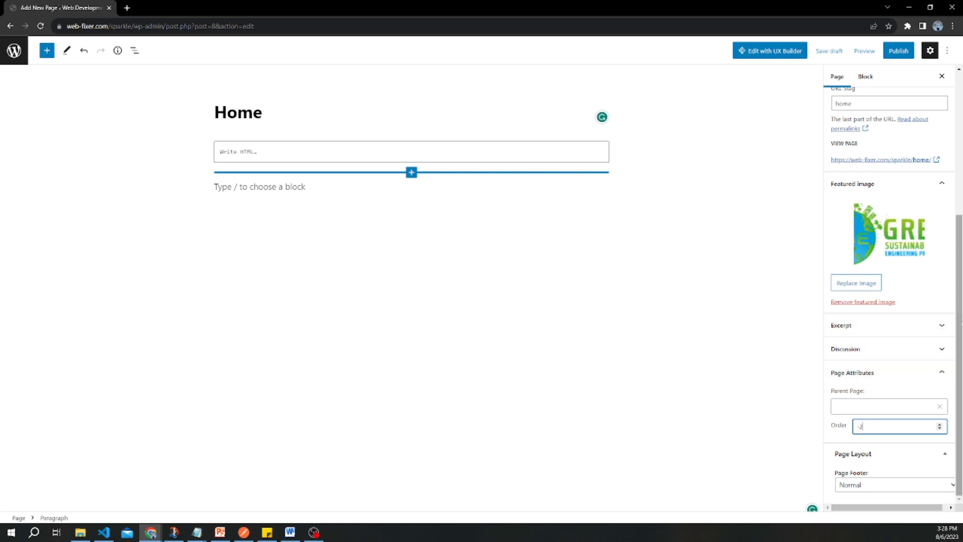
left_click(958, 347)
left_click(893, 486)
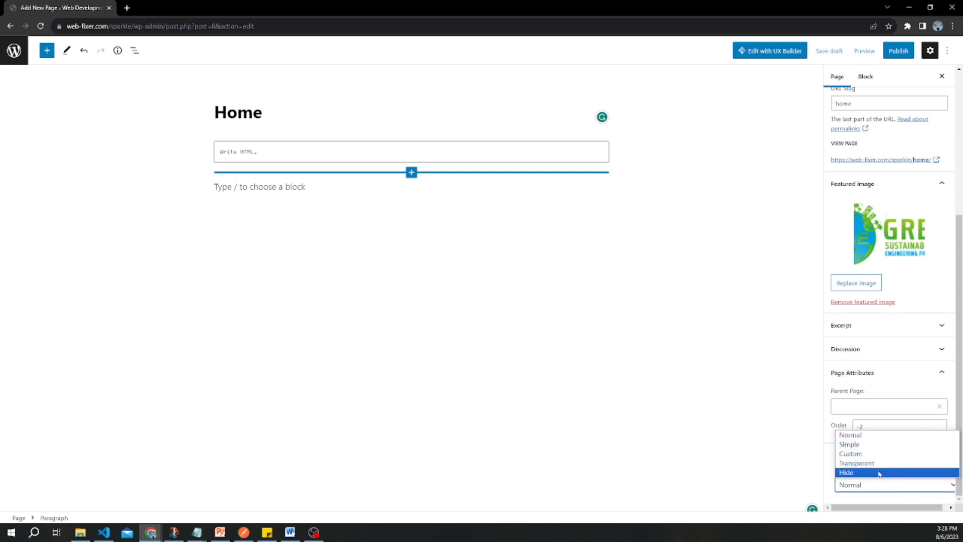
left_click(878, 490)
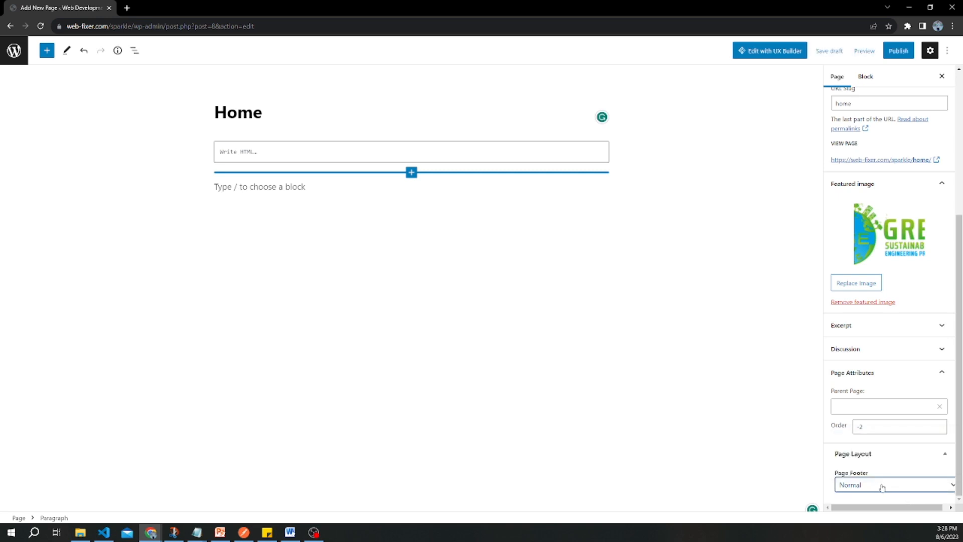
left_click_drag(873, 430, 855, 429)
type("0")
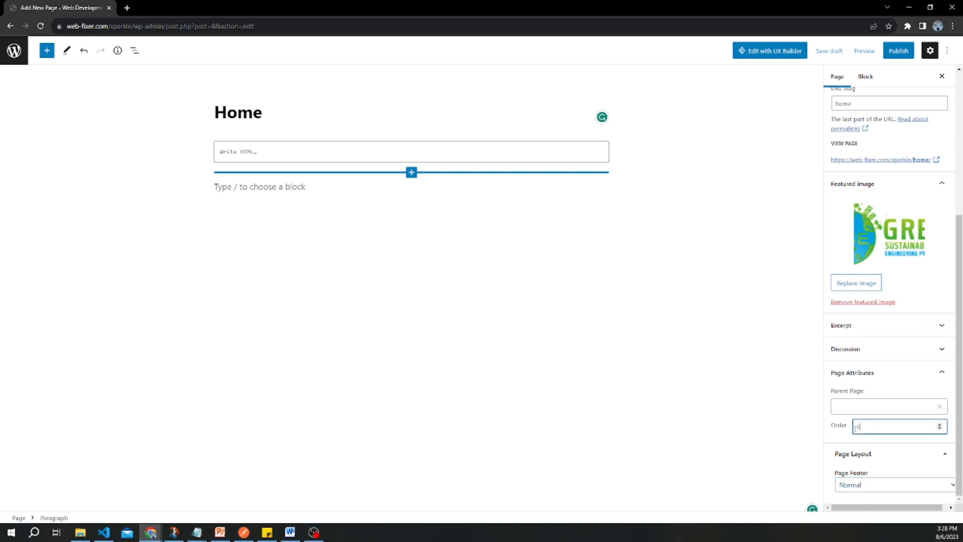
Step: Publish the Home page and open its live view in a new browser tab
left_click(899, 57)
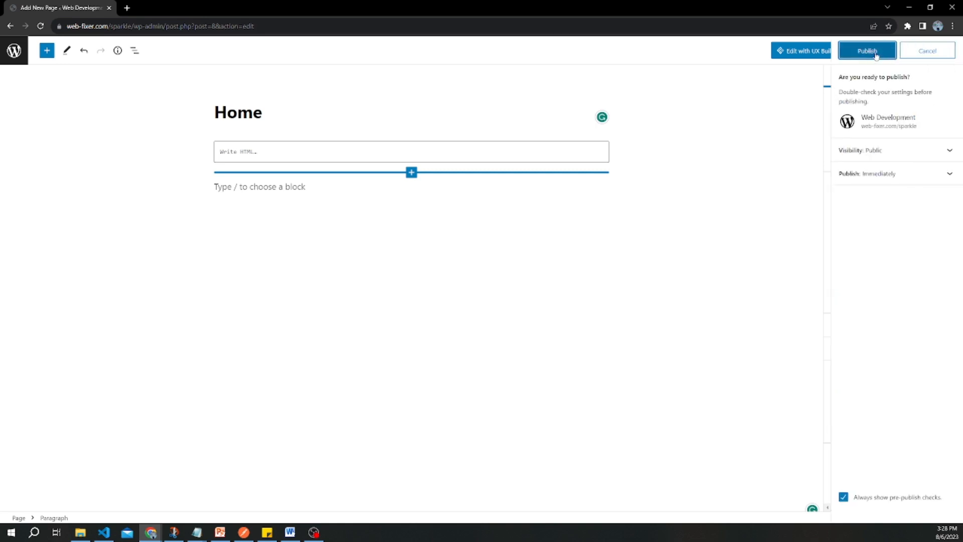
left_click(877, 54)
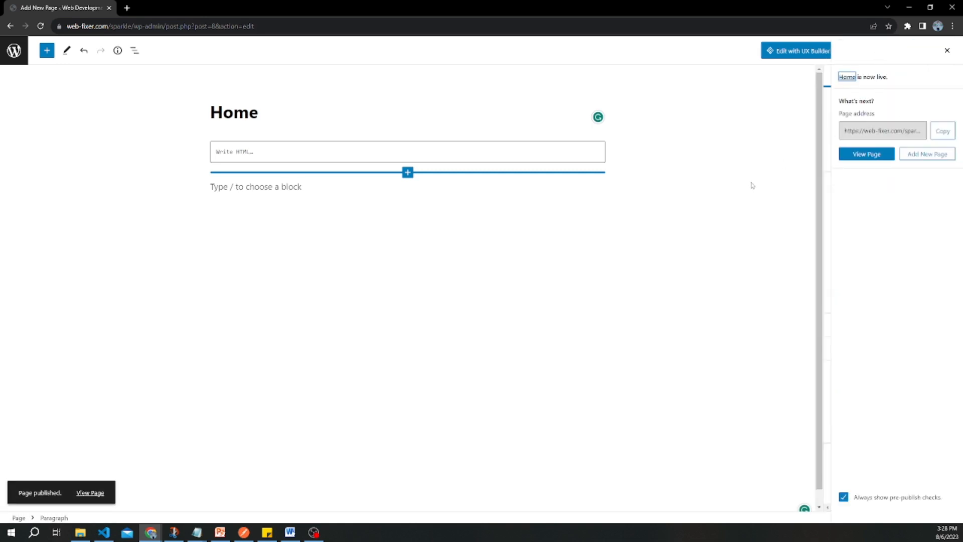
left_click(859, 156)
left_click(161, 8)
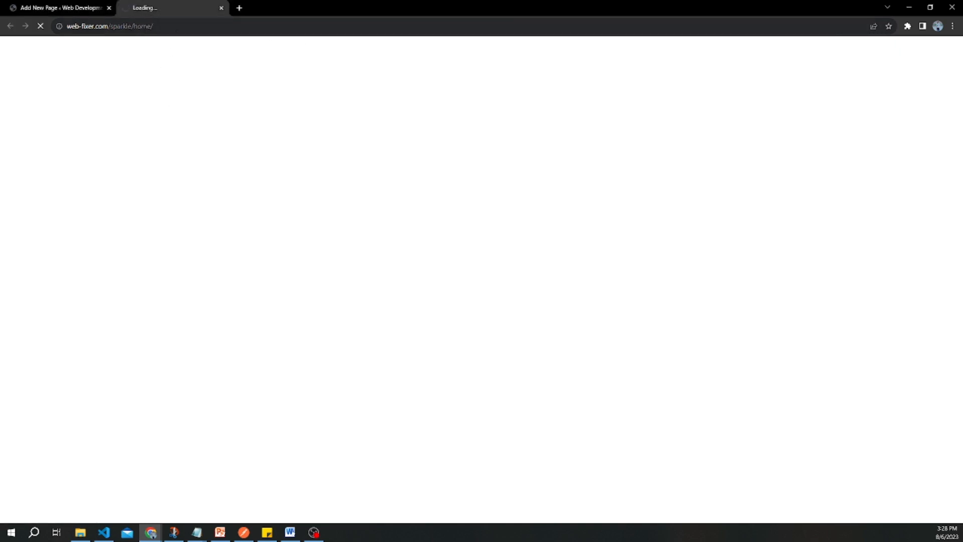
Step: Compare the site address in the editor with the address of the published Home page
left_click(79, 8)
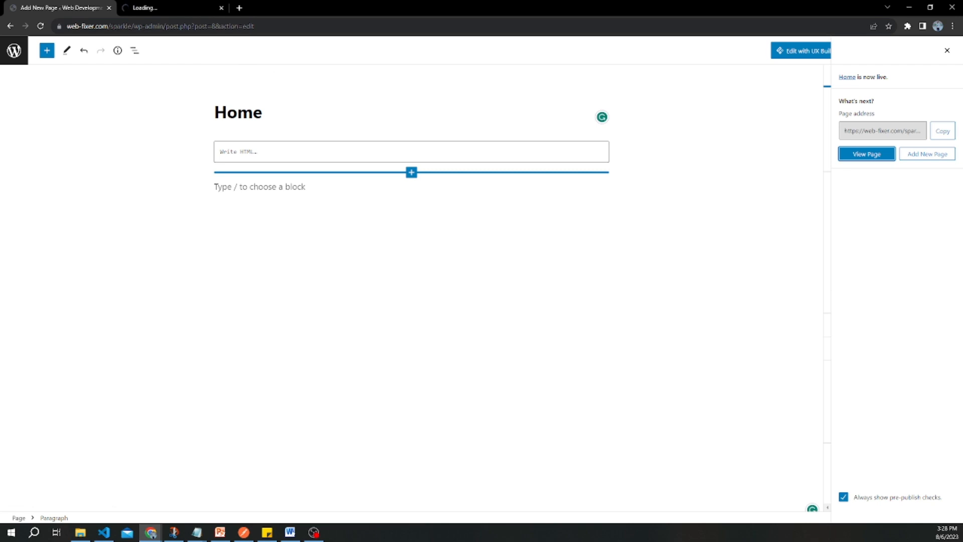
left_click_drag(110, 26, 132, 28)
left_click(148, 27)
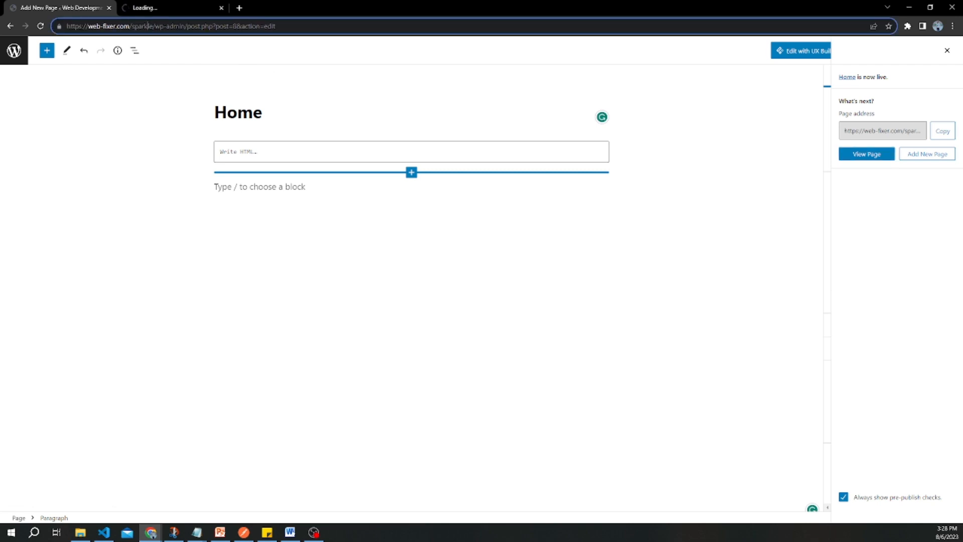
left_click(161, 8)
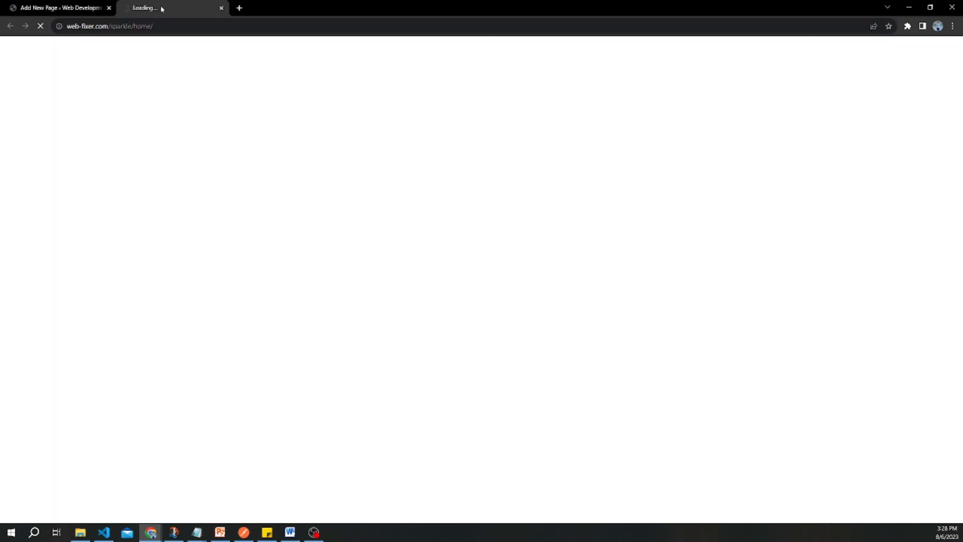
left_click(86, 8)
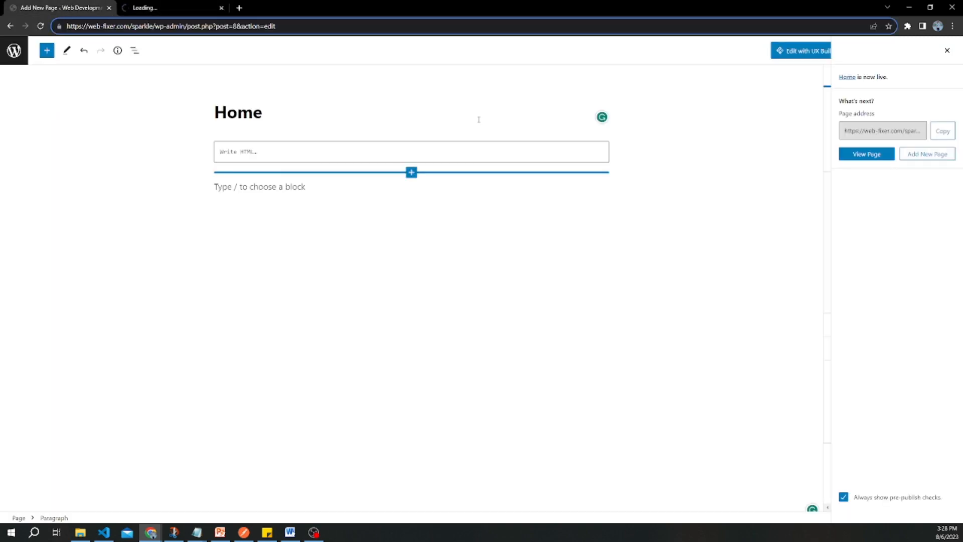
Step: Leave the editor for the list of all pages and place the Notepad list of planned page names beside it
left_click(946, 51)
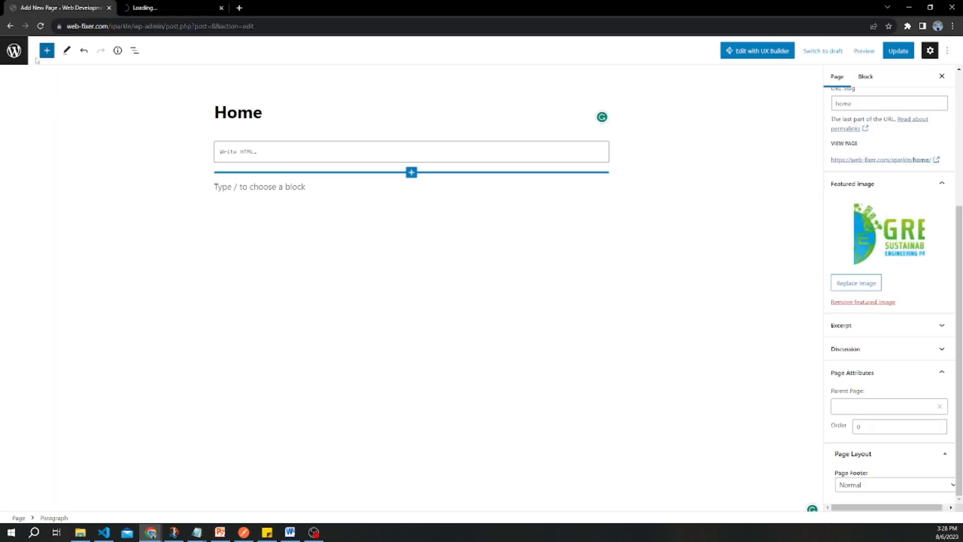
left_click(14, 57)
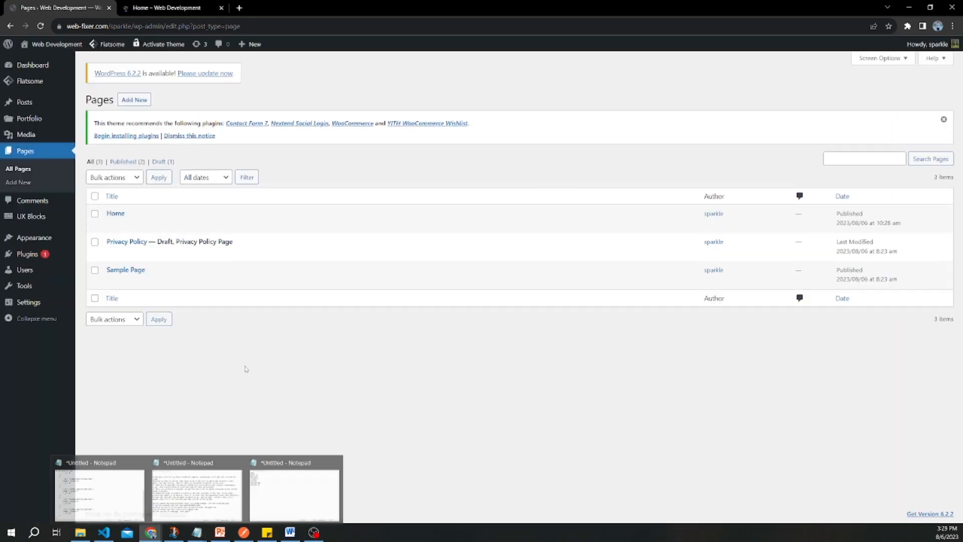
left_click(294, 494)
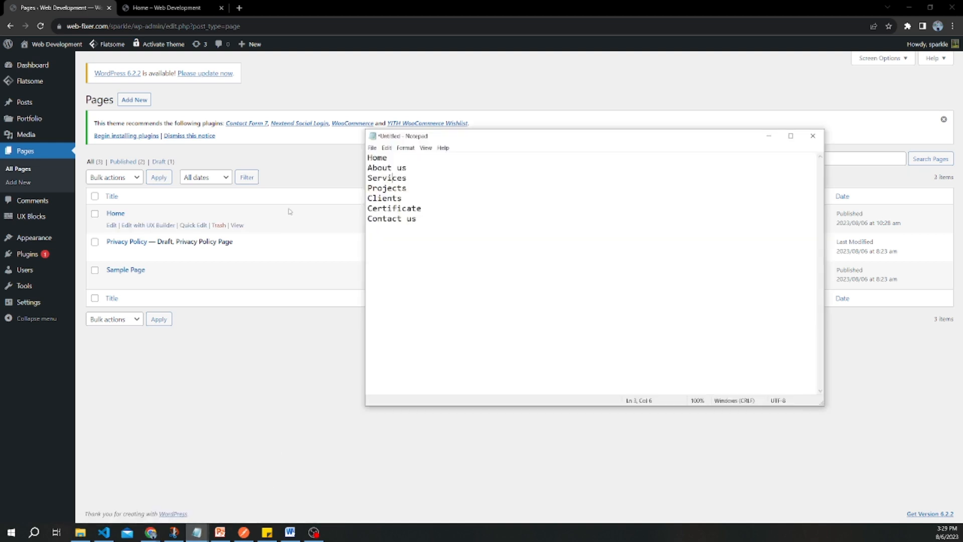
key("alt+Tab")
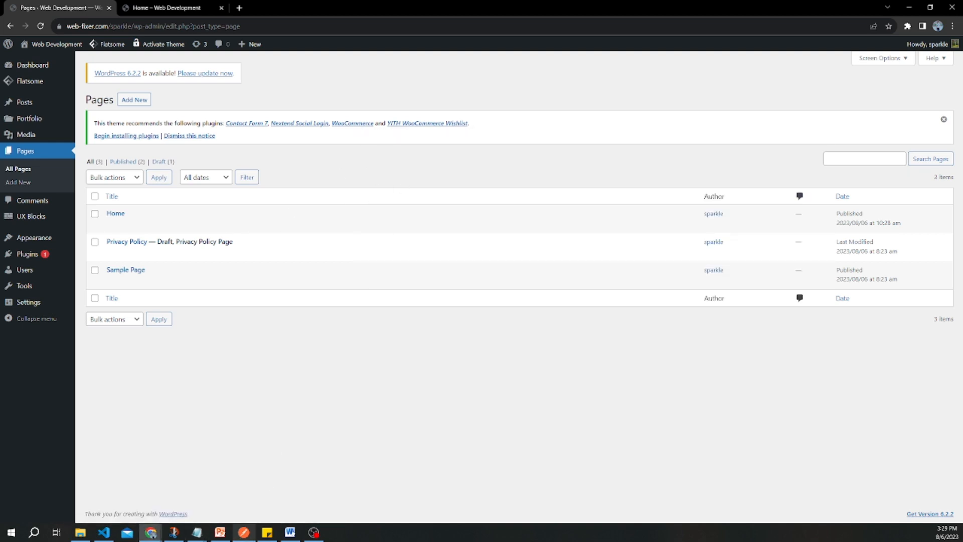
mouse_move(196, 535)
left_click(295, 494)
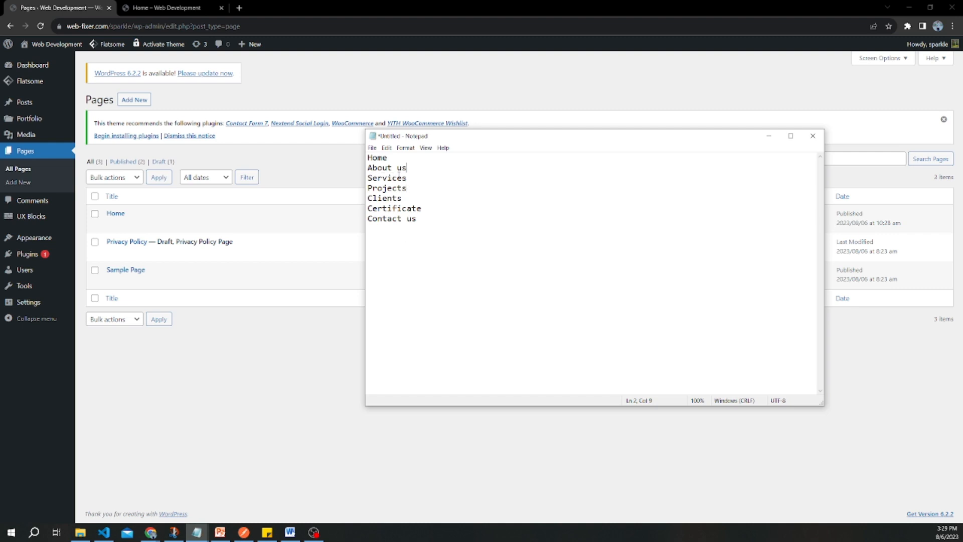
left_click_drag(410, 169, 383, 169)
left_click(417, 185)
left_click_drag(437, 136, 570, 115)
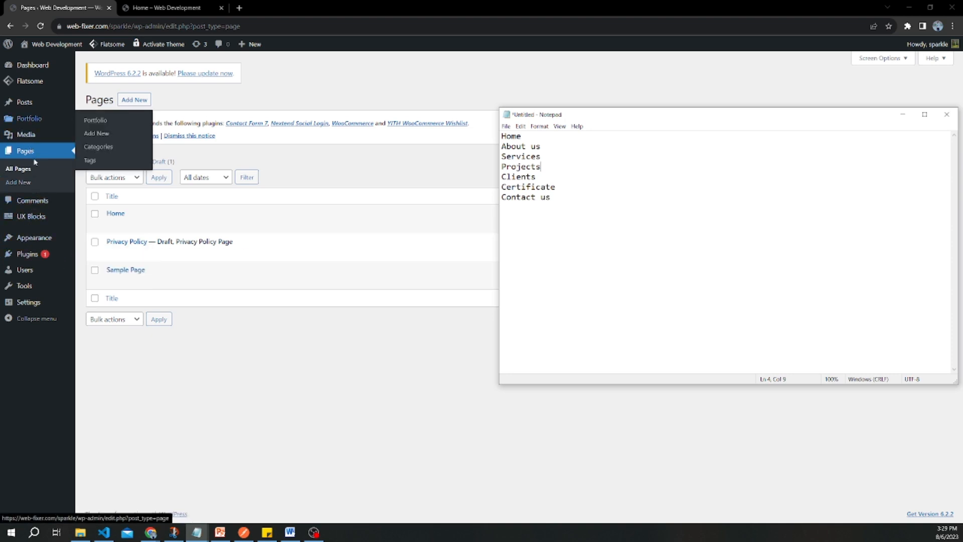
Step: Create a navigation menu named "main-menu" in the site's menu settings
mouse_move(37, 246)
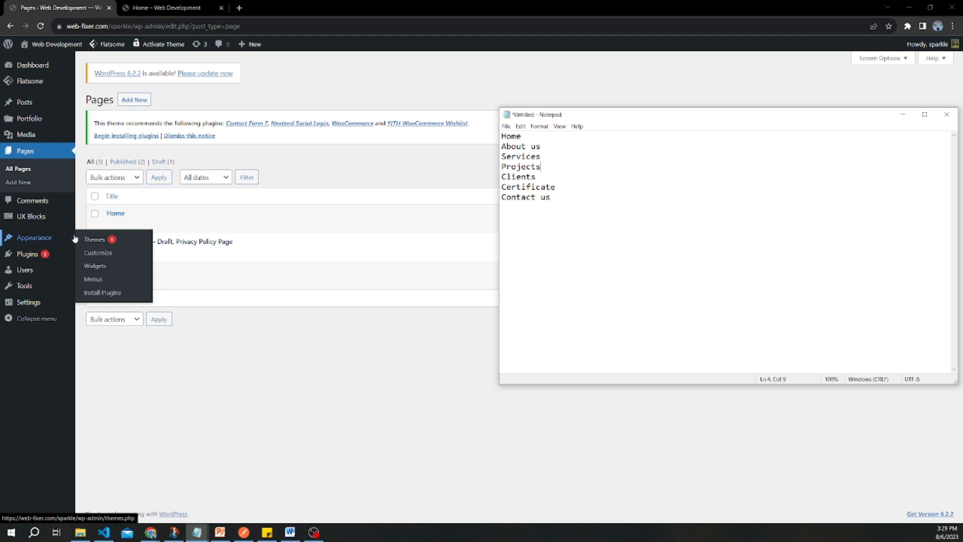
left_click(97, 284)
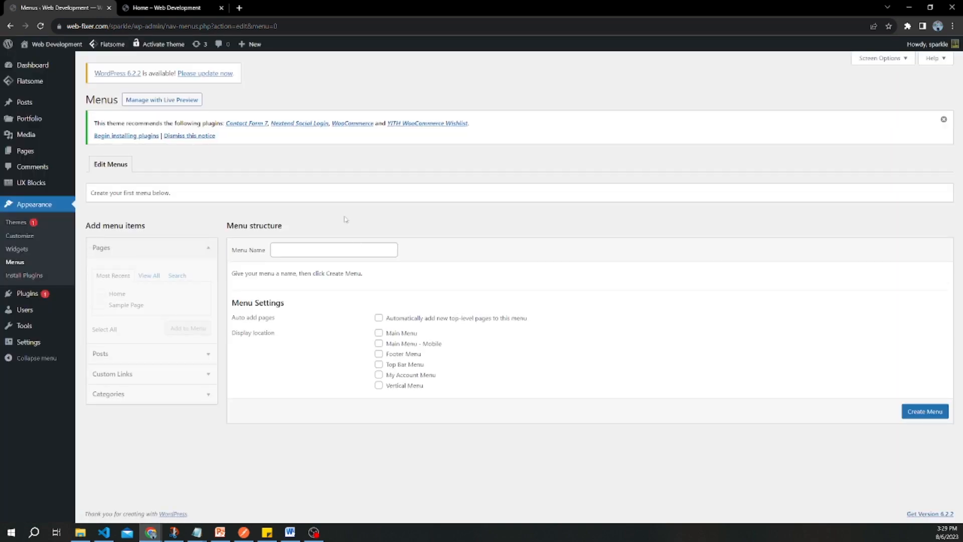
left_click(291, 255)
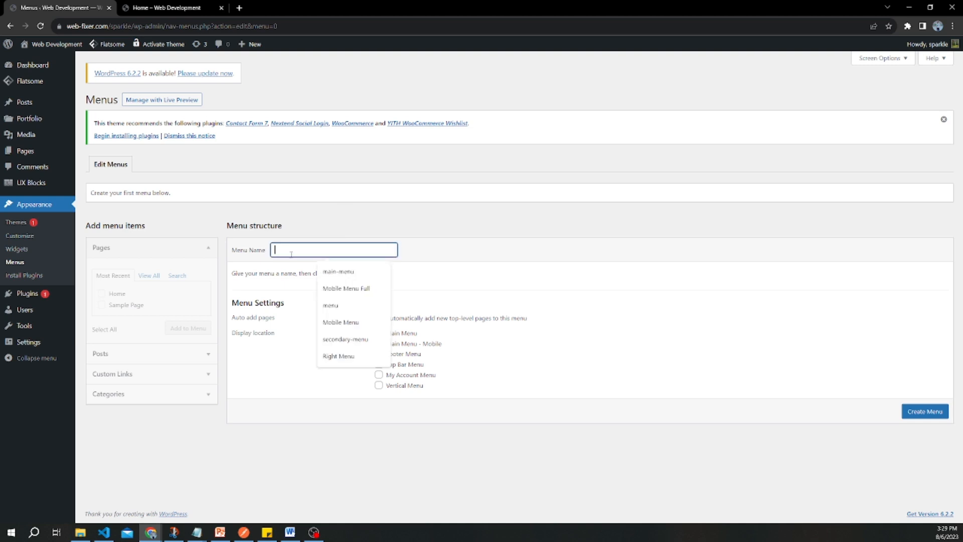
left_click(331, 272)
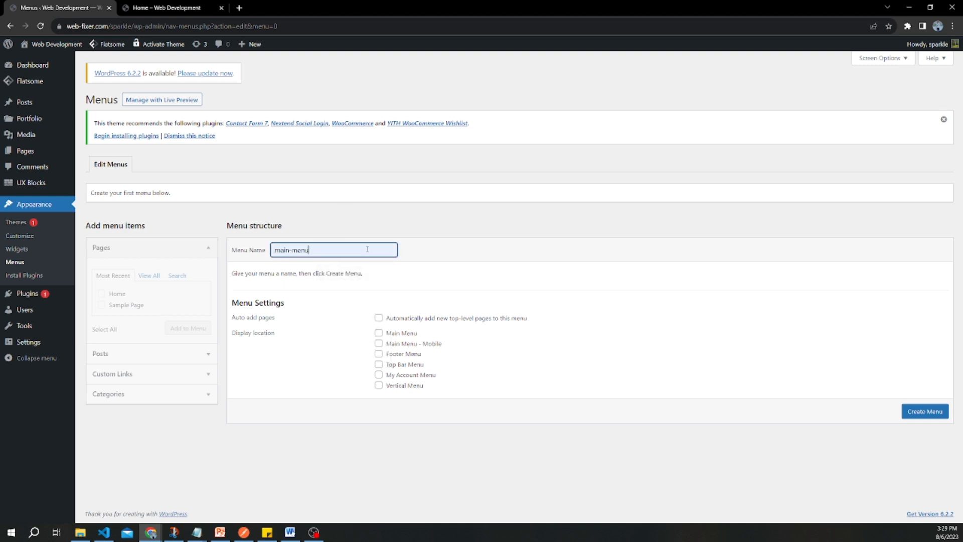
left_click(430, 248)
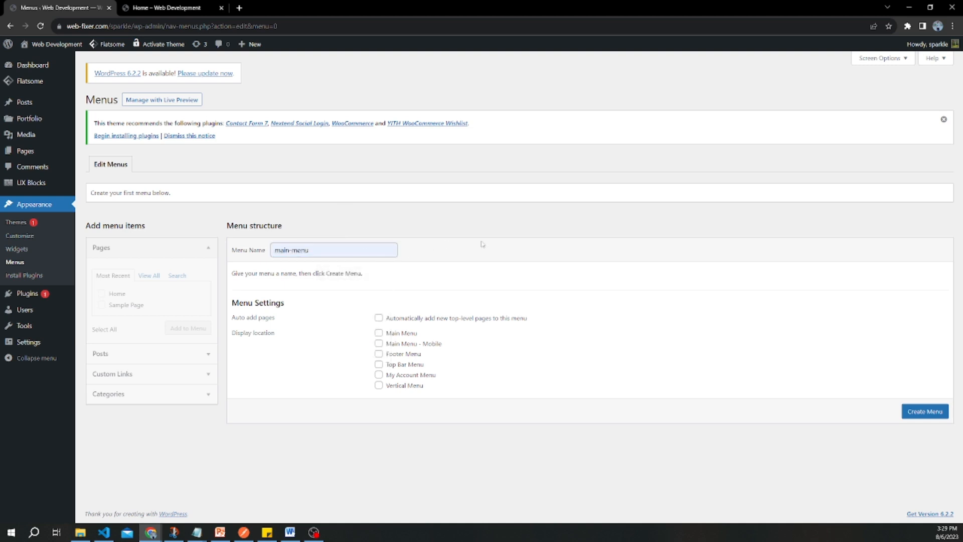
left_click(921, 414)
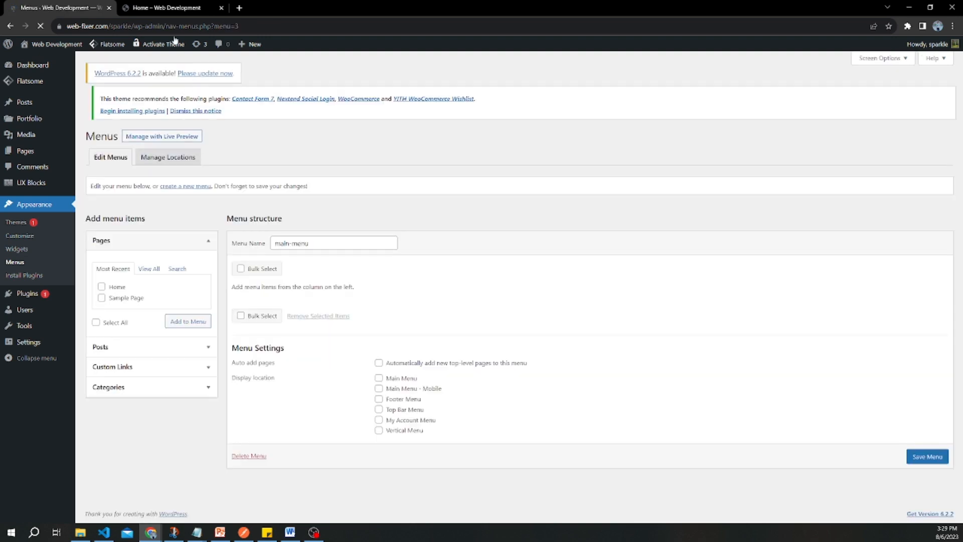
Step: Check the menu area in the published Home page's header and return to the menu editor
left_click(164, 7)
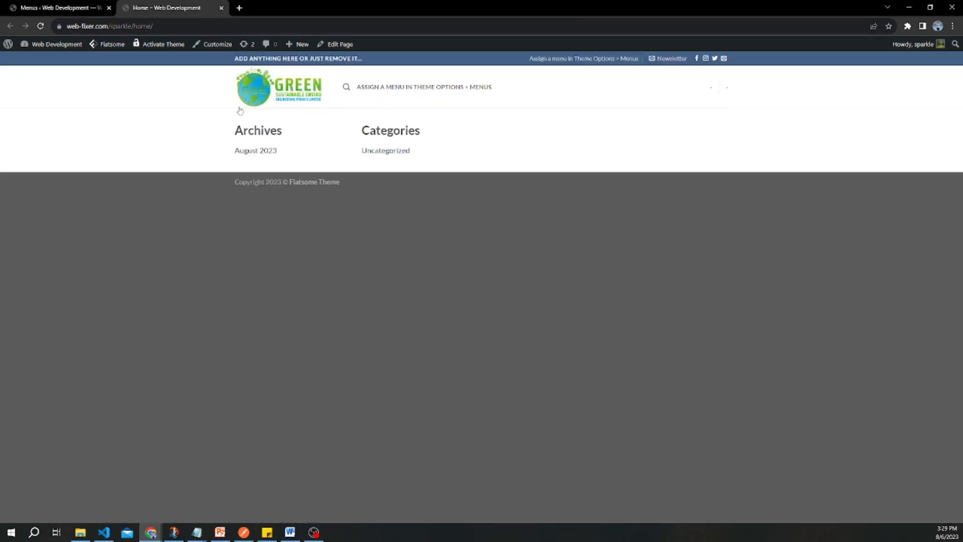
left_click(62, 6)
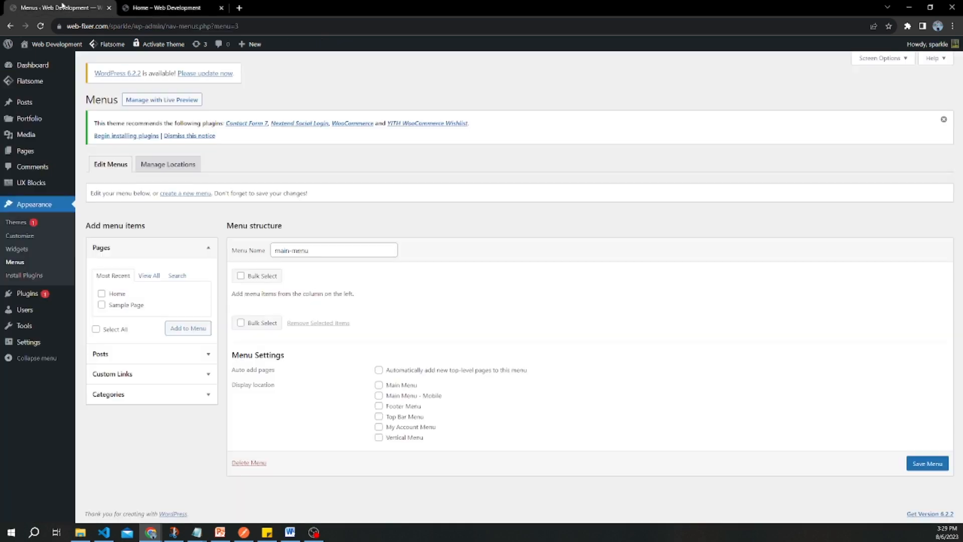
left_click(153, 7)
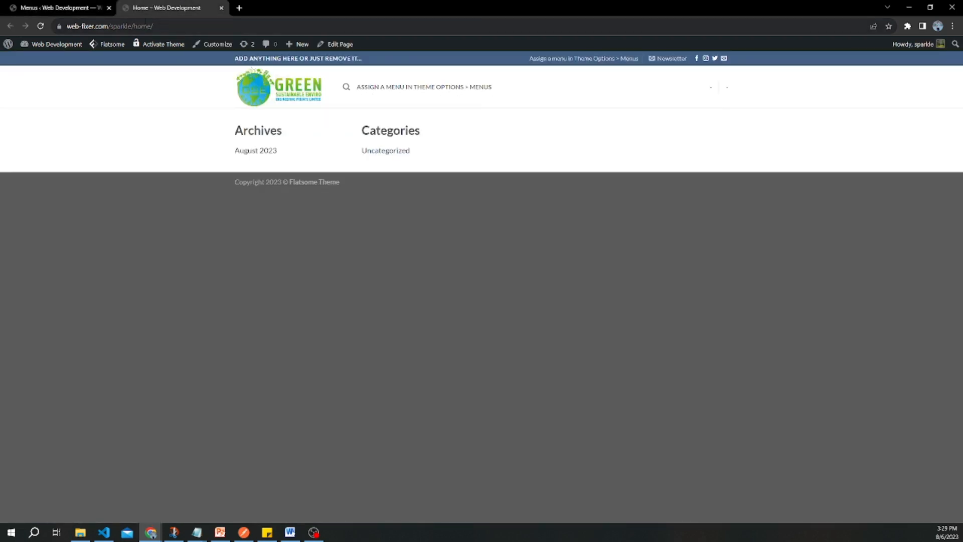
left_click(60, 9)
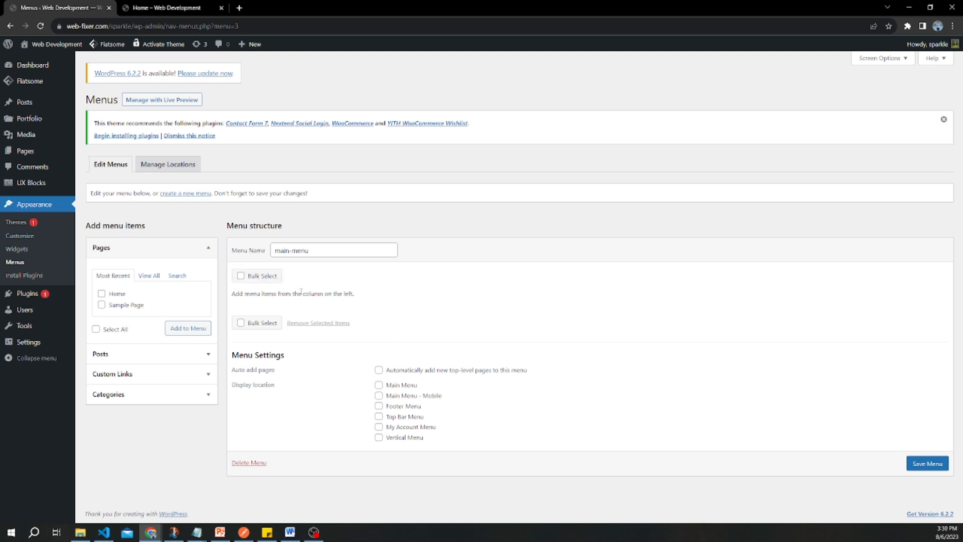
Step: Add the Home page to the main-menu structure
left_click(104, 298)
left_click(189, 329)
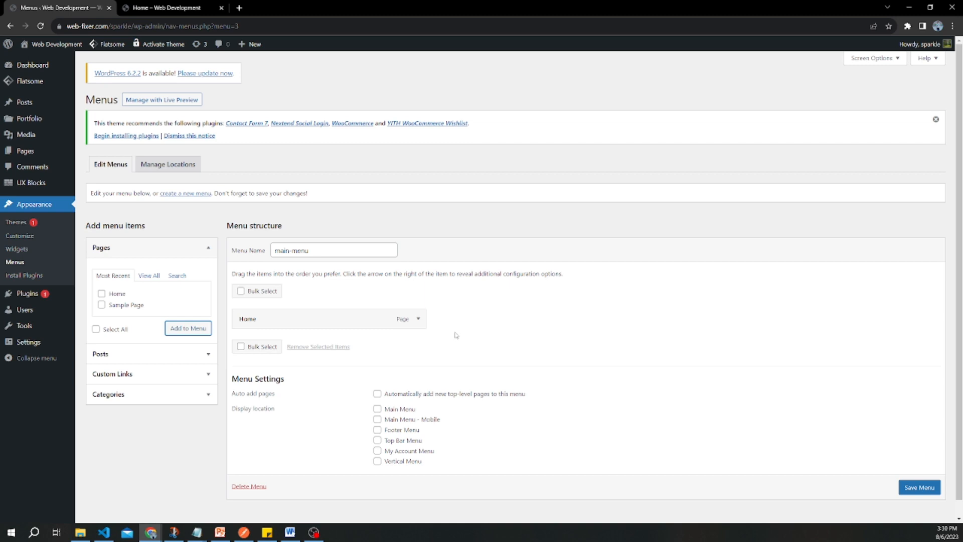
Step: Open the custom link form and check the planned page names in the Notepad list
left_click(150, 374)
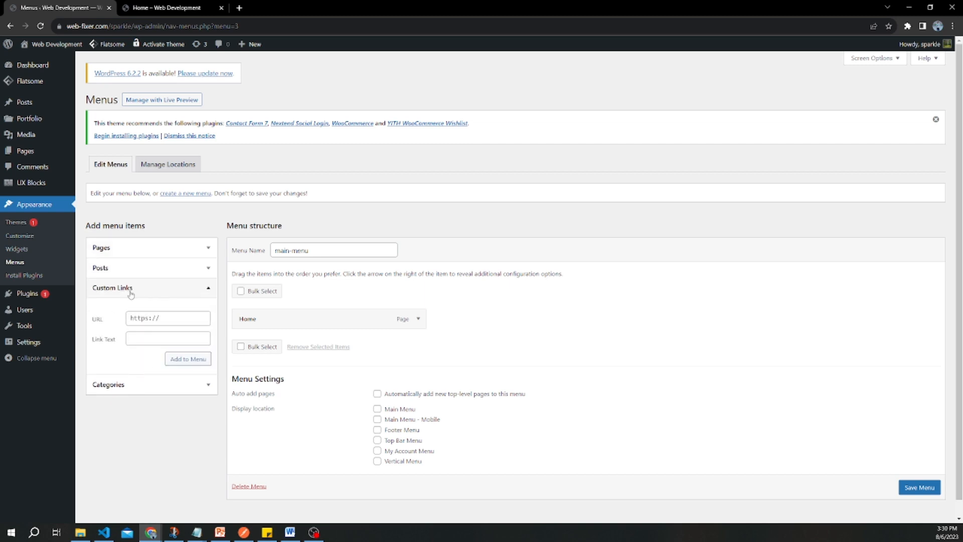
left_click(161, 318)
left_click(196, 531)
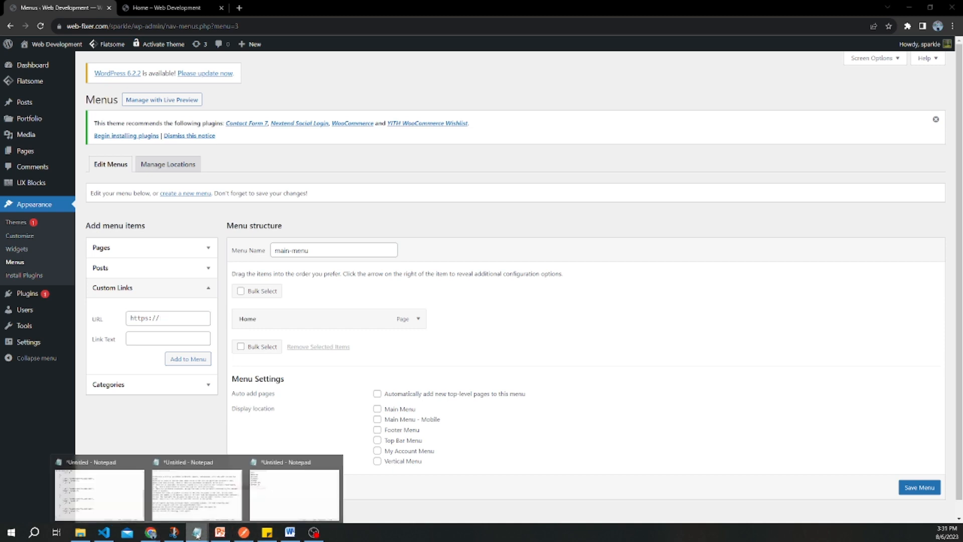
left_click(269, 501)
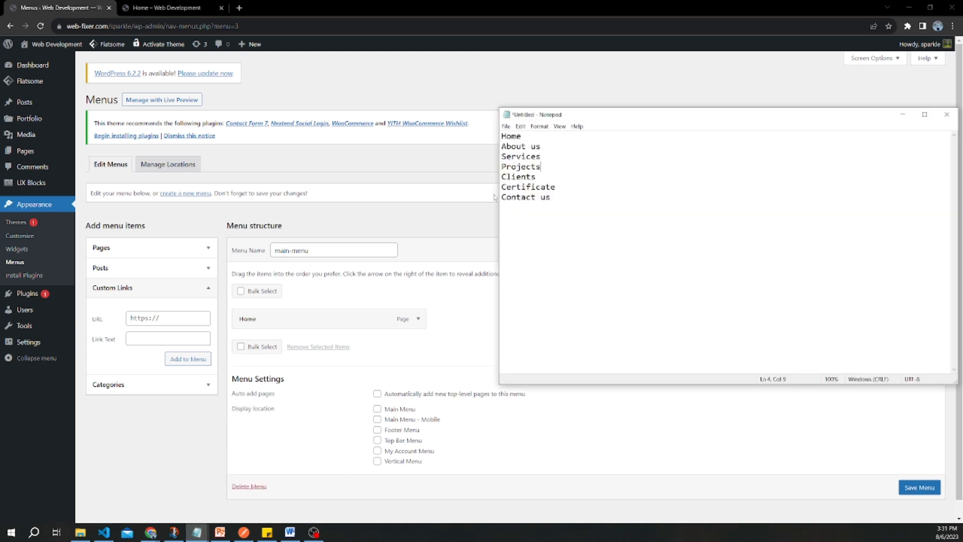
left_click(176, 321)
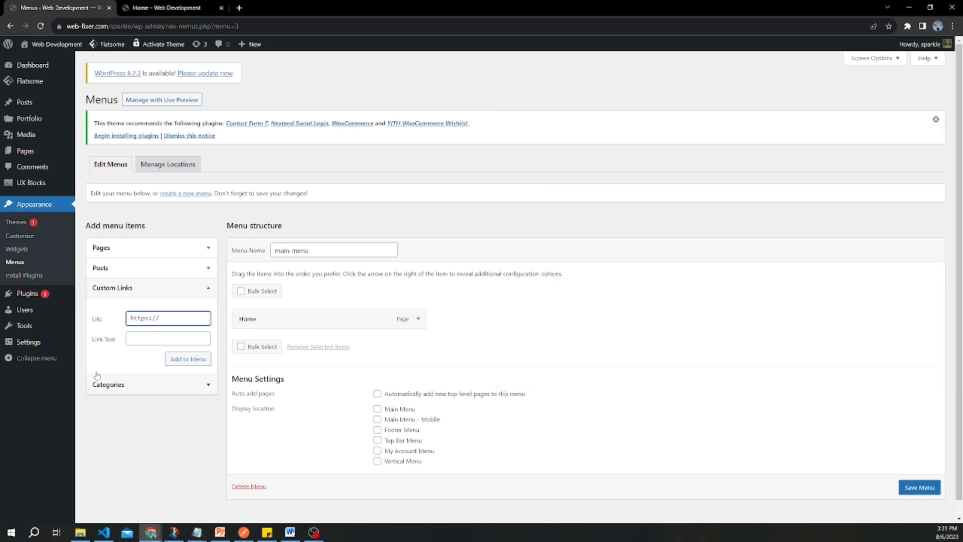
Step: Add a custom link to the menu with the link text "About Us" and the URL #about
left_click(157, 343)
type("Abou")
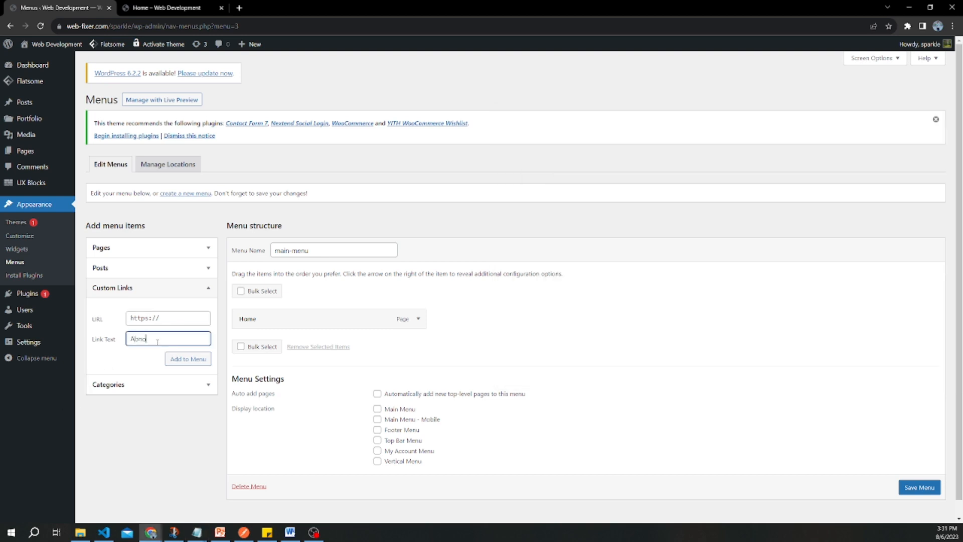
key("BackSpace")
key("BackSpace")
type("out Us")
left_click(158, 318)
key("ctrl+a")
type("#")
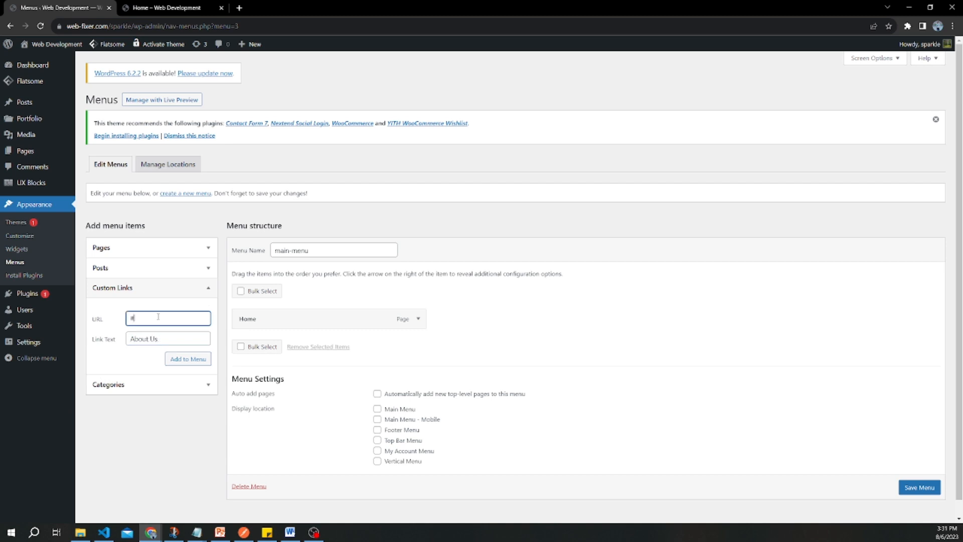
key("BackSpace")
type("#about")
left_click_drag(134, 319, 129, 318)
left_click(161, 318)
left_click(186, 360)
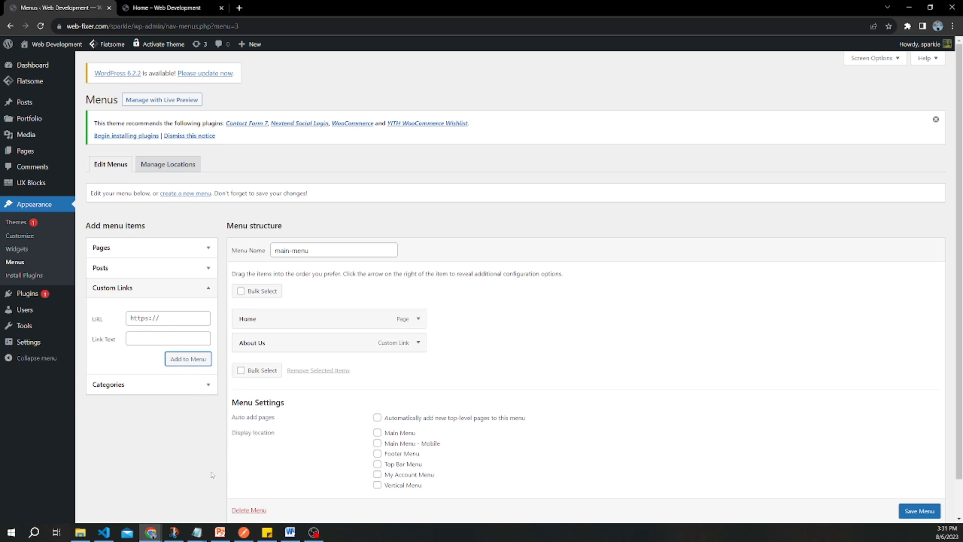
Step: Add a custom link to the menu with the URL #services and the link text "Our Services"
left_click(151, 319)
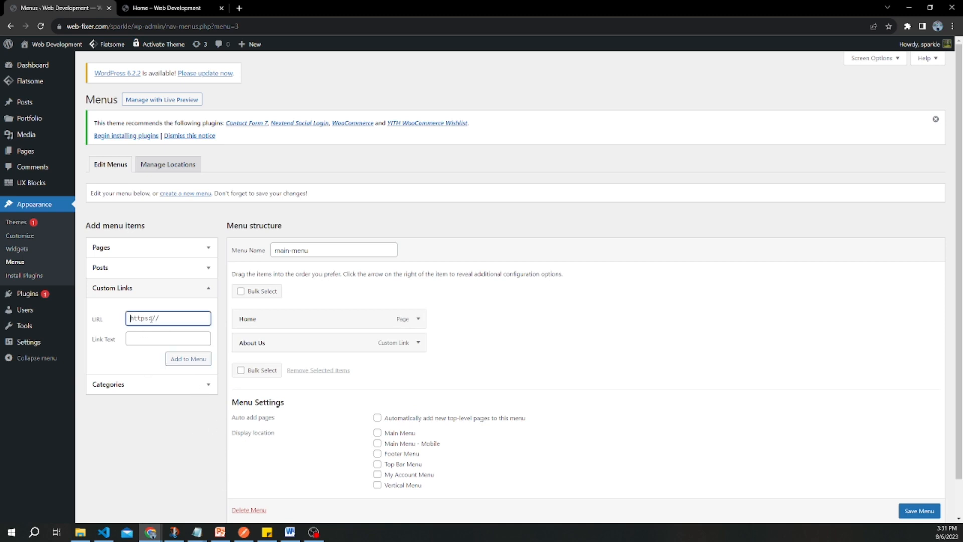
key("ctrl+a")
type("#")
type("our")
key("BackSpace")
key("BackSpace")
key("BackSpace")
type("services")
left_click(153, 335)
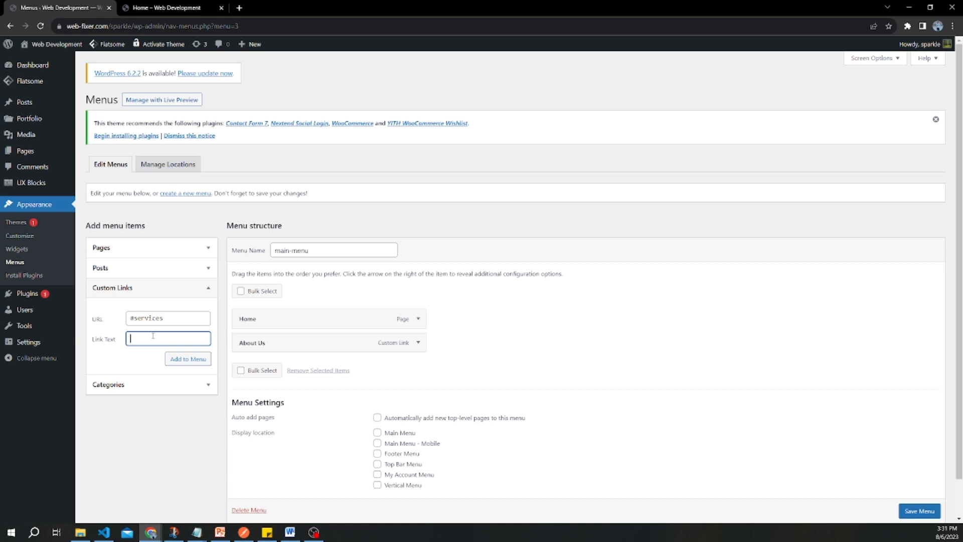
type("Our Services")
left_click(175, 319)
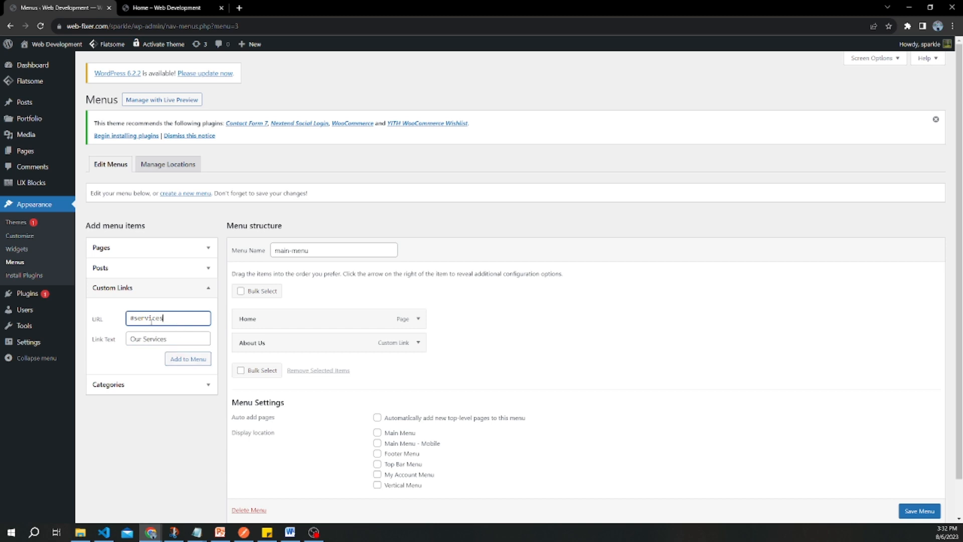
left_click(183, 359)
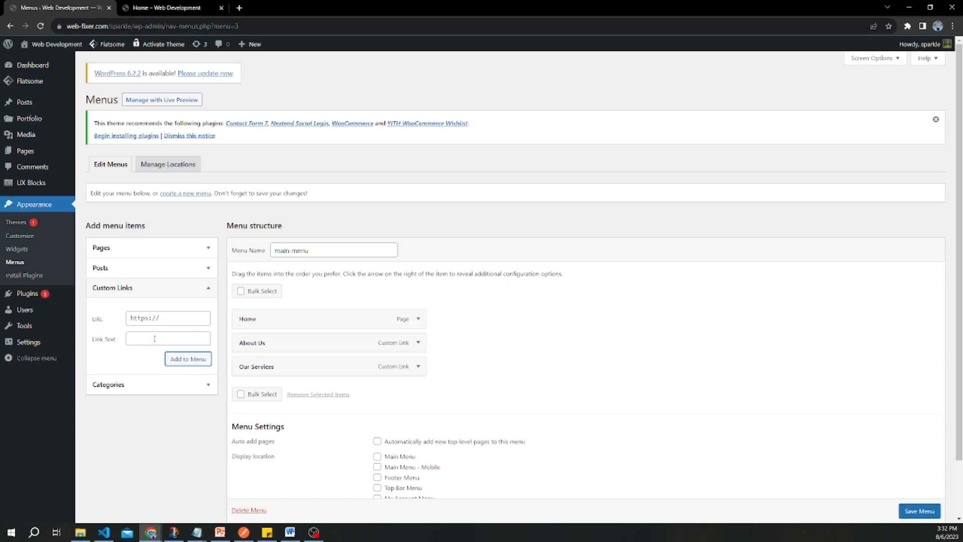
Step: Switch to the Notepad list of planned page names and copy the word "Projects"
left_click(197, 531)
left_click(276, 504)
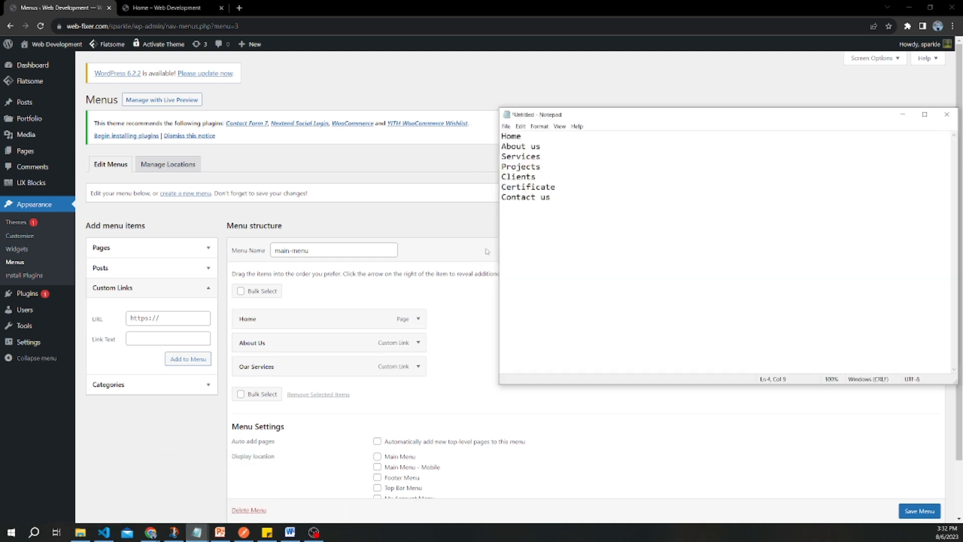
double_click(528, 170)
key("ctrl+c")
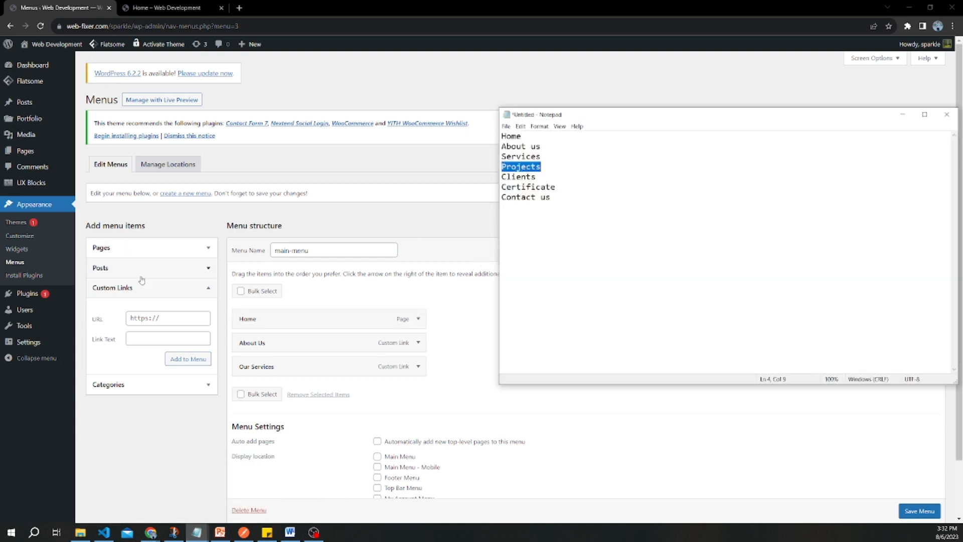
Step: Add a custom link named "Projects" to the menu, using the copied word for both the link text and a #-prefixed URL
left_click(151, 338)
key("ctrl+v")
left_click(162, 322)
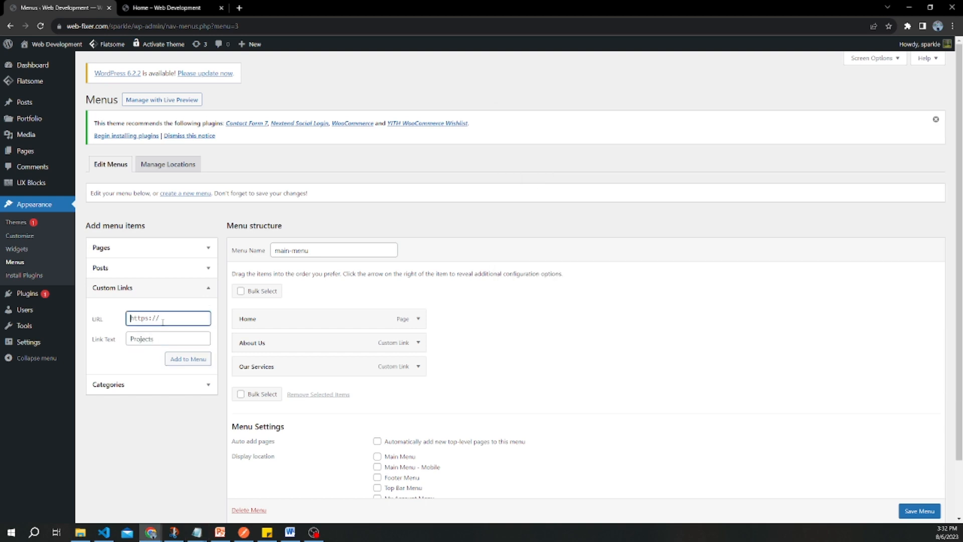
key("ctrl+a")
key("ctrl+v")
left_click(134, 318)
key("BackSpace")
type("#P")
left_click(175, 361)
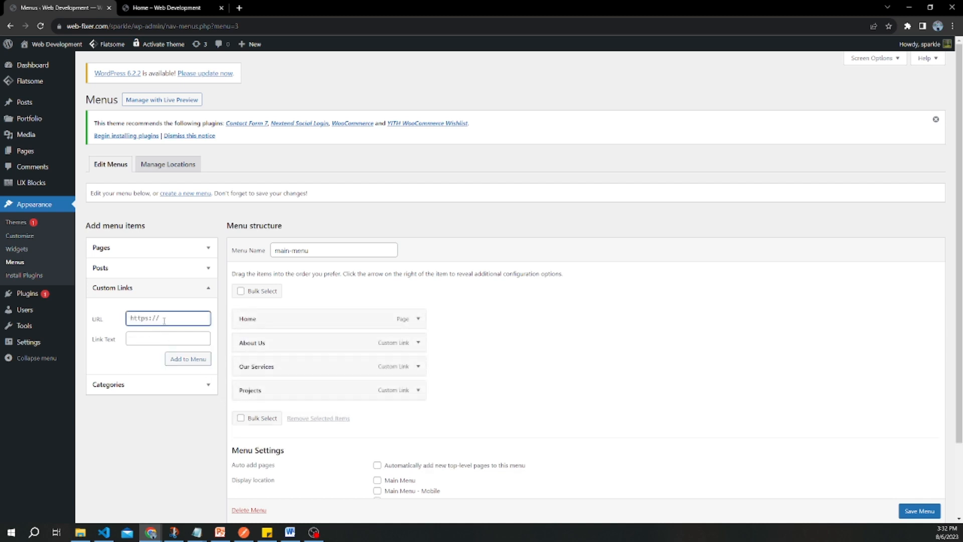
Step: Add a custom link to the menu with the URL #clients and the link text "Clients"
type("#clients")
left_click(152, 342)
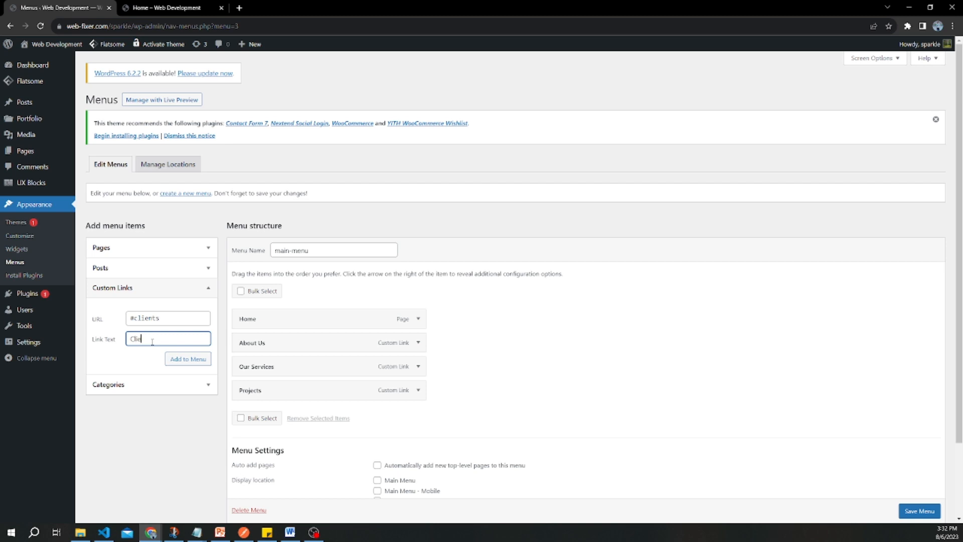
left_click(184, 364)
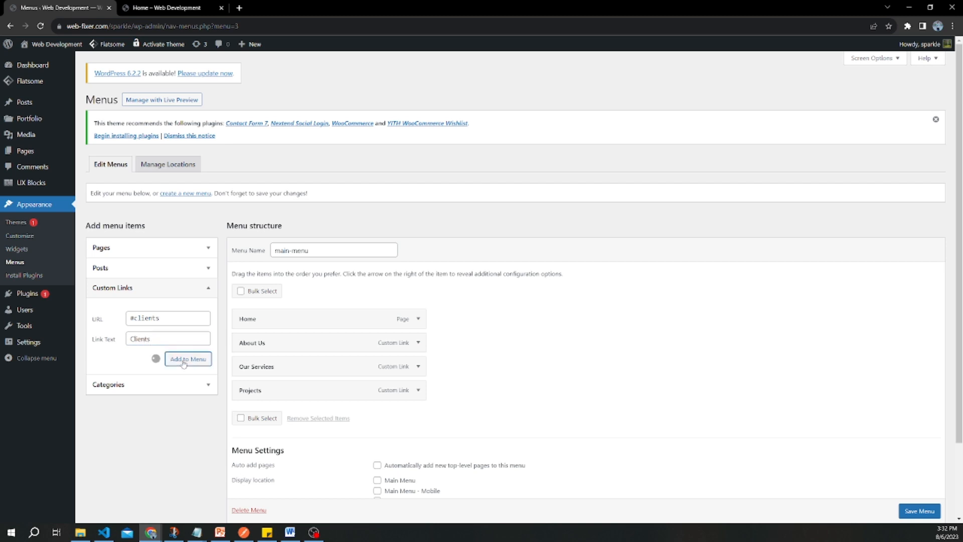
Step: Check the Notepad list for the next page name and add a custom link "Certificates" with the URL #certificates
mouse_move(196, 532)
left_click(197, 489)
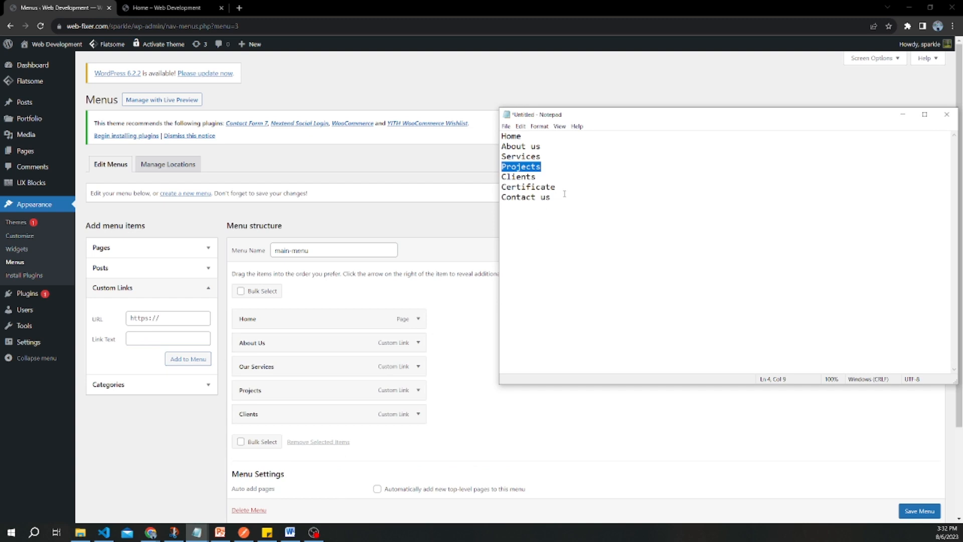
left_click(144, 321)
key("ctrl+a")
type("#")
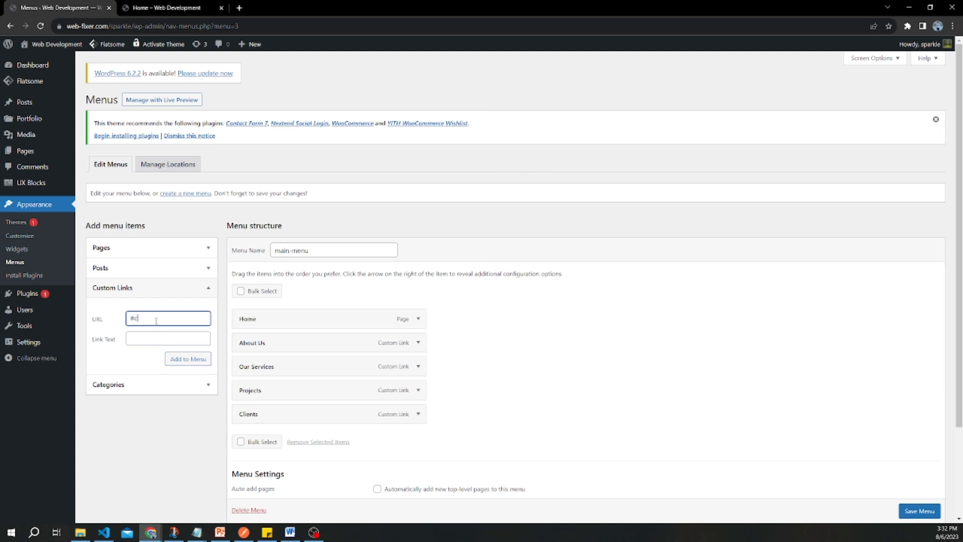
type("certificate")
left_click(155, 337)
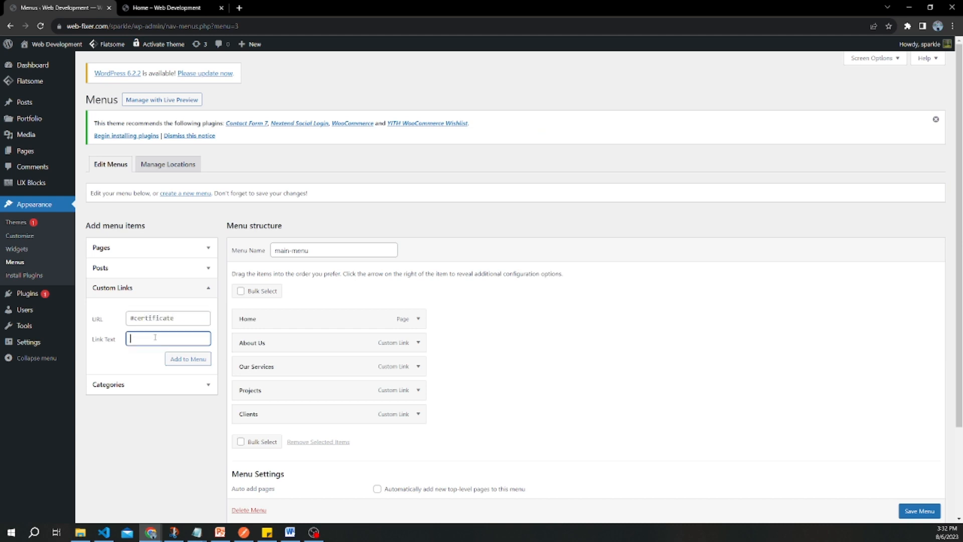
left_click(176, 319)
type("s")
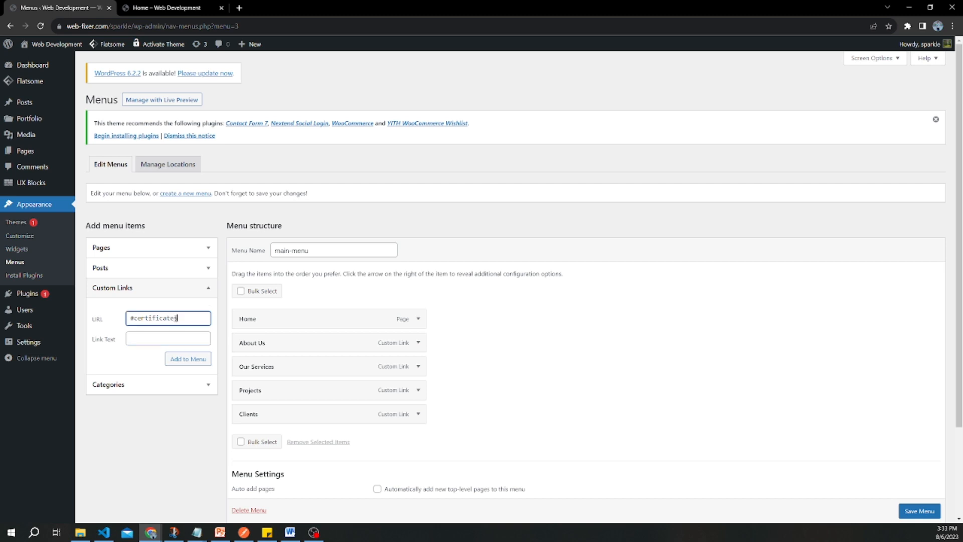
left_click(150, 340)
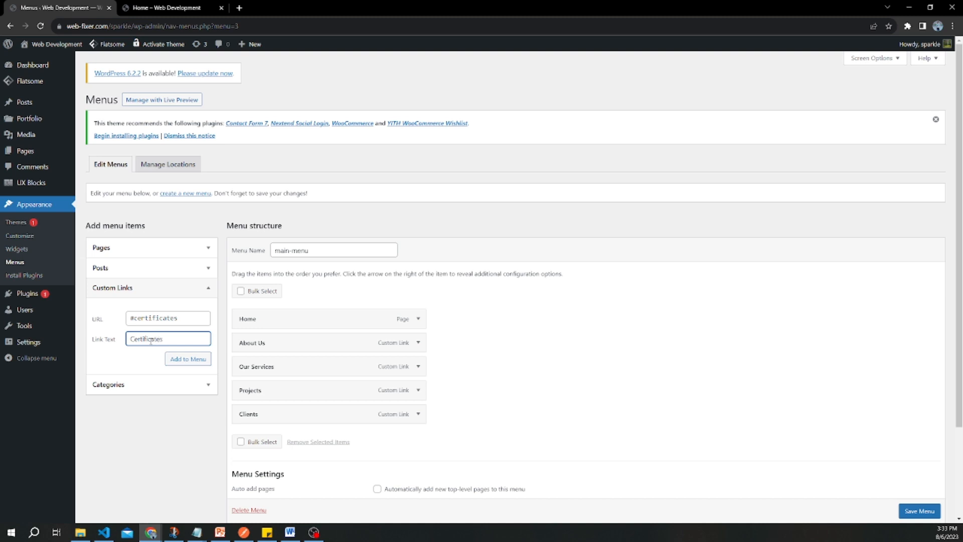
left_click(178, 361)
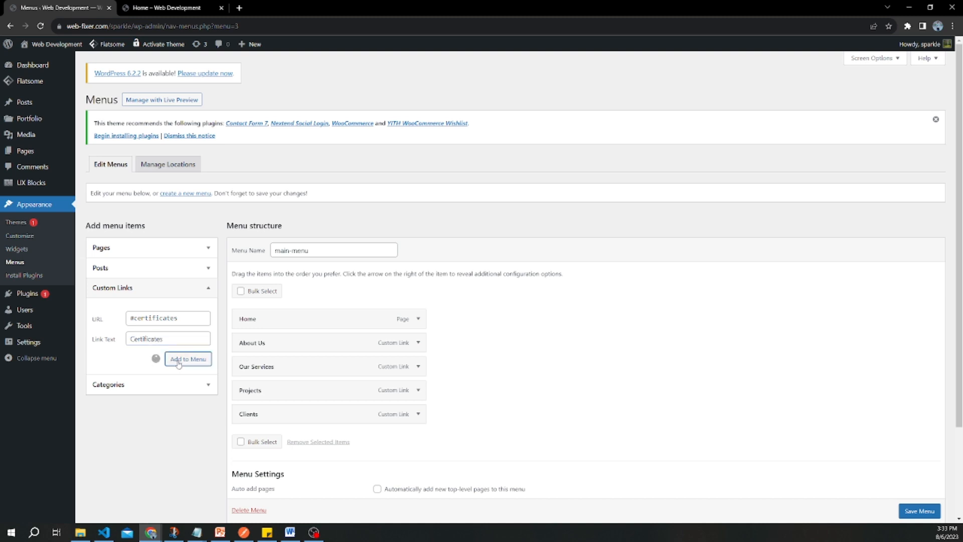
Step: Add another custom link after Certificates with the URL #about and the link text "About Us"
left_click(170, 320)
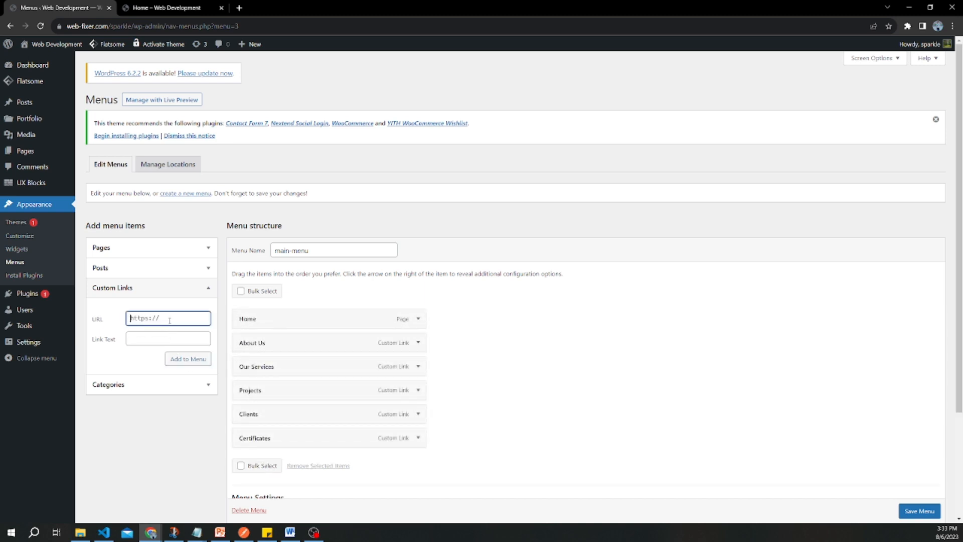
type("#")
key("BackSpace")
type("#about")
key("Tab")
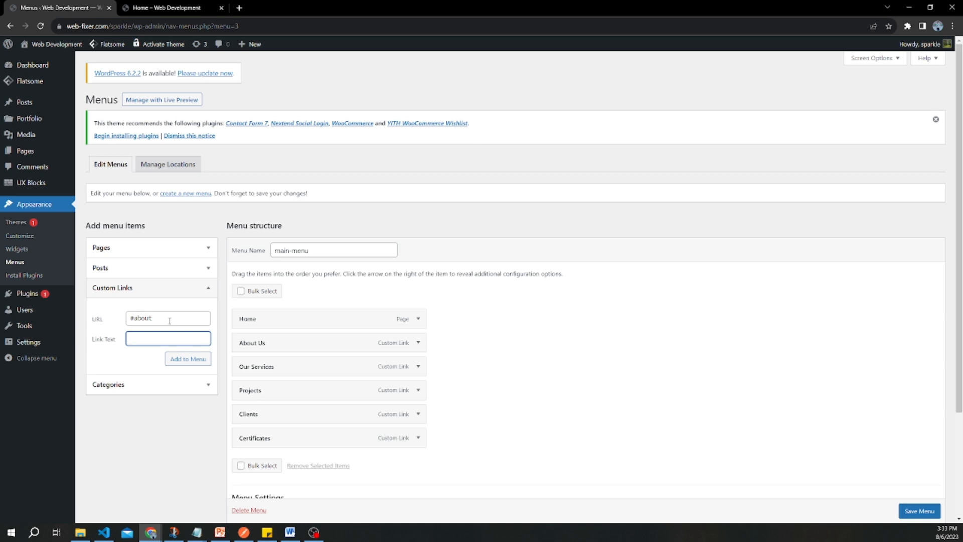
type("About us")
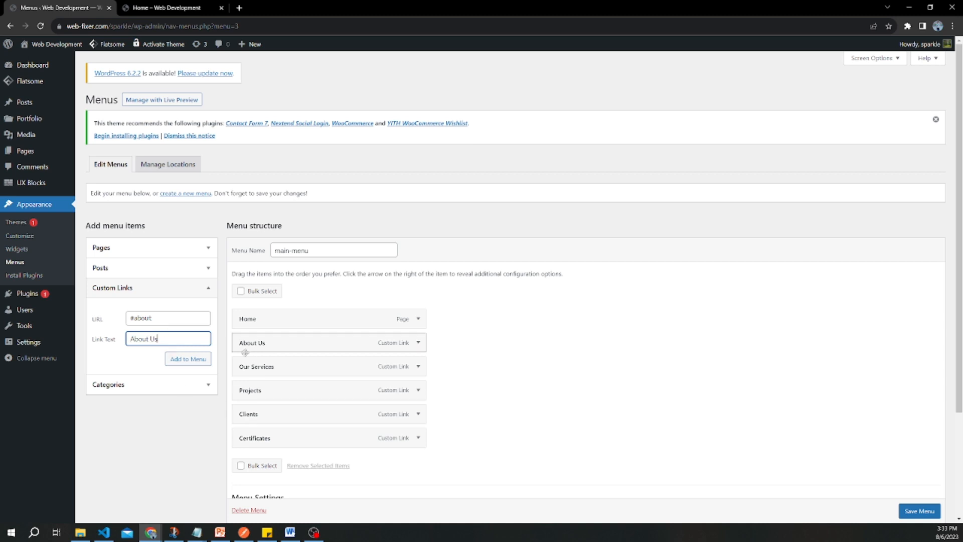
left_click(188, 359)
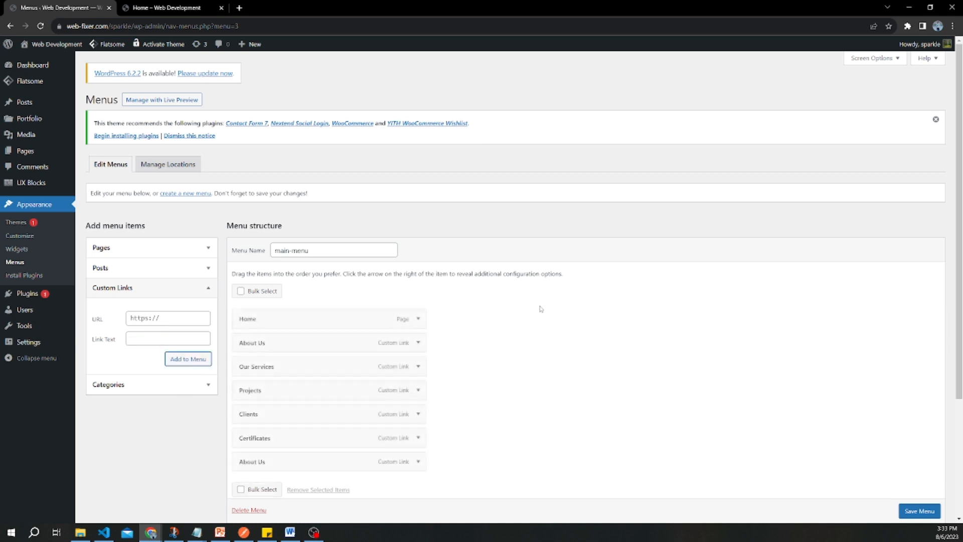
Step: Save main-menu and dismiss the notices above the menu editor
scroll(539, 316, "down", 3)
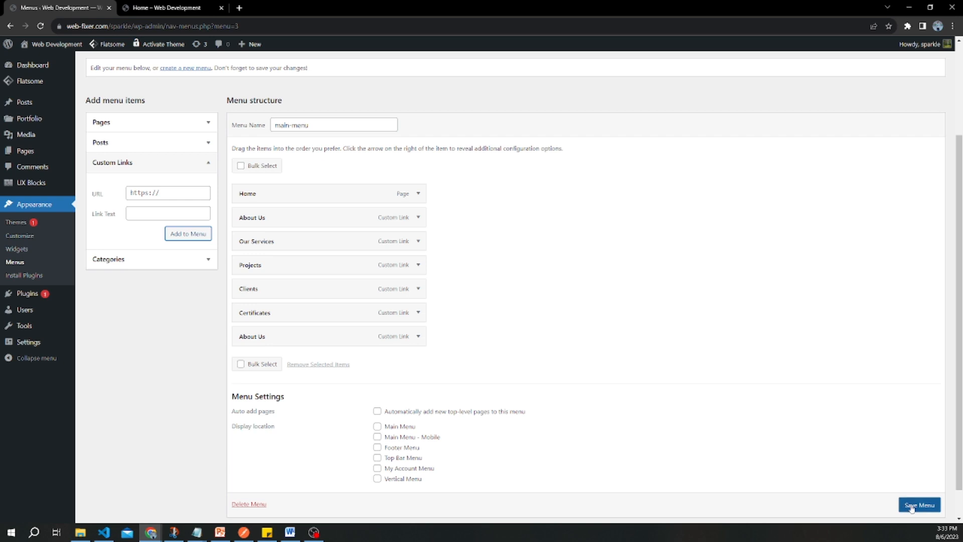
scroll(912, 507, "down", 1)
left_click(911, 489)
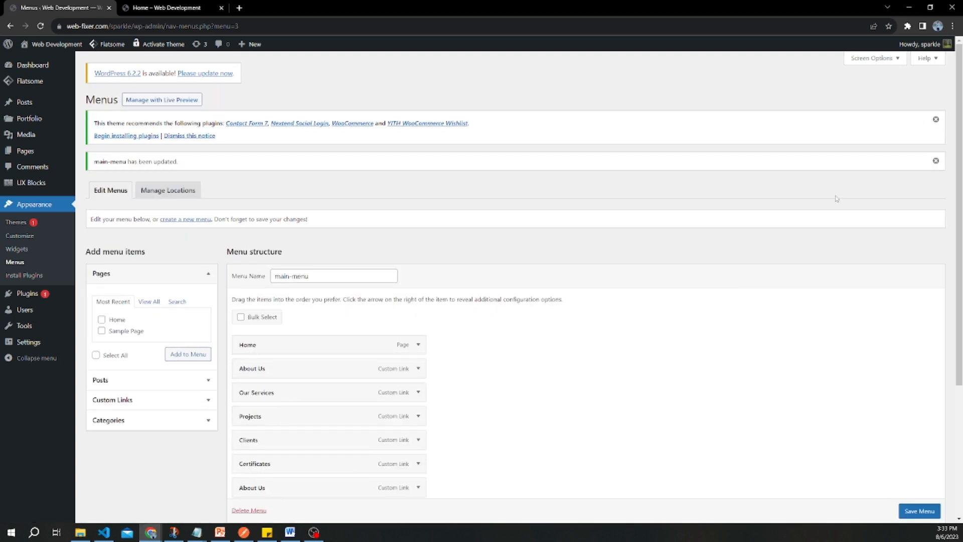
left_click(936, 120)
left_click(936, 120)
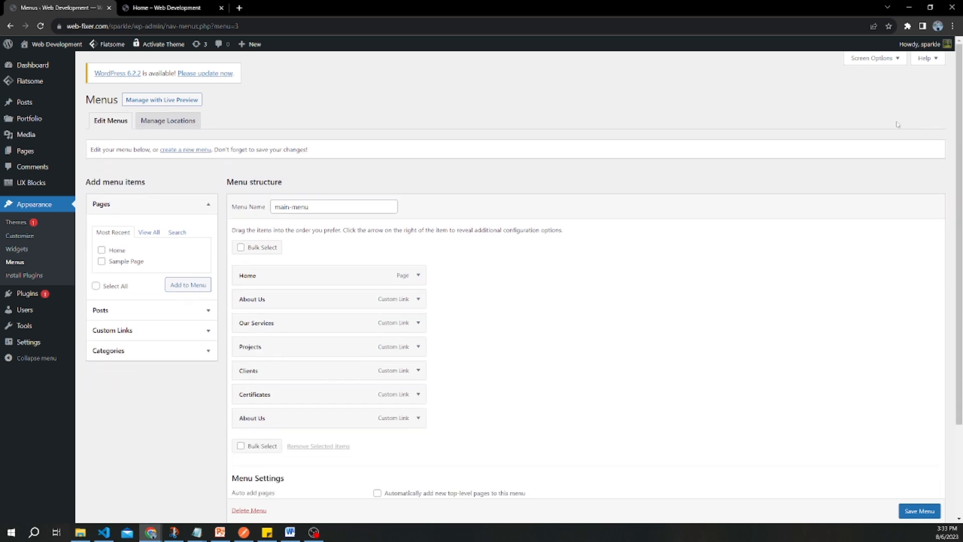
Step: Reload the published Home page to check its header menu, and return to the display location options in the menu editor
left_click(176, 10)
left_click(171, 26)
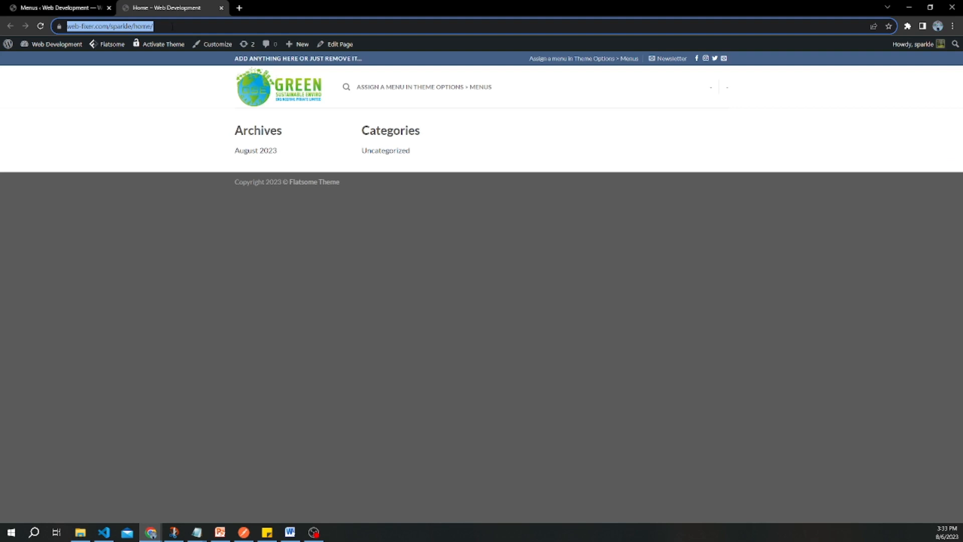
key("Return")
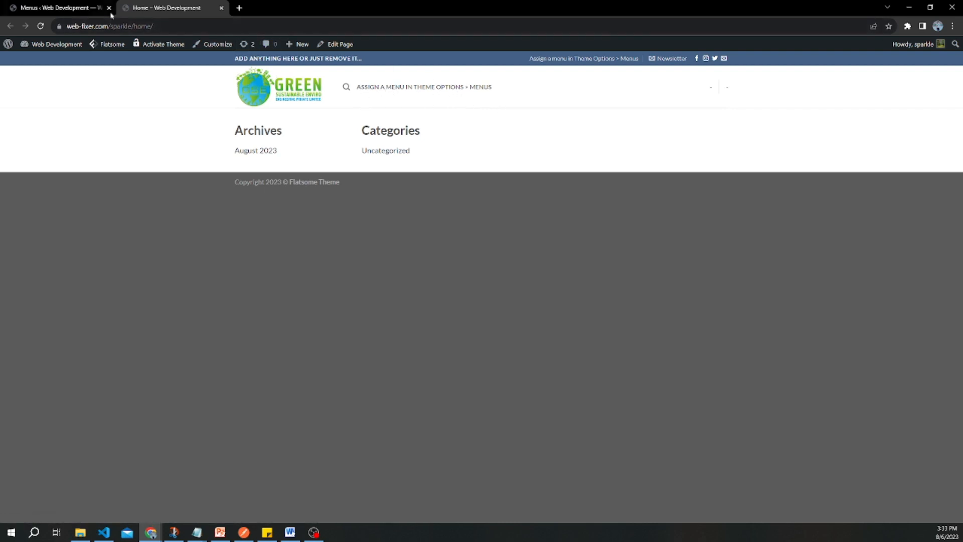
left_click(75, 8)
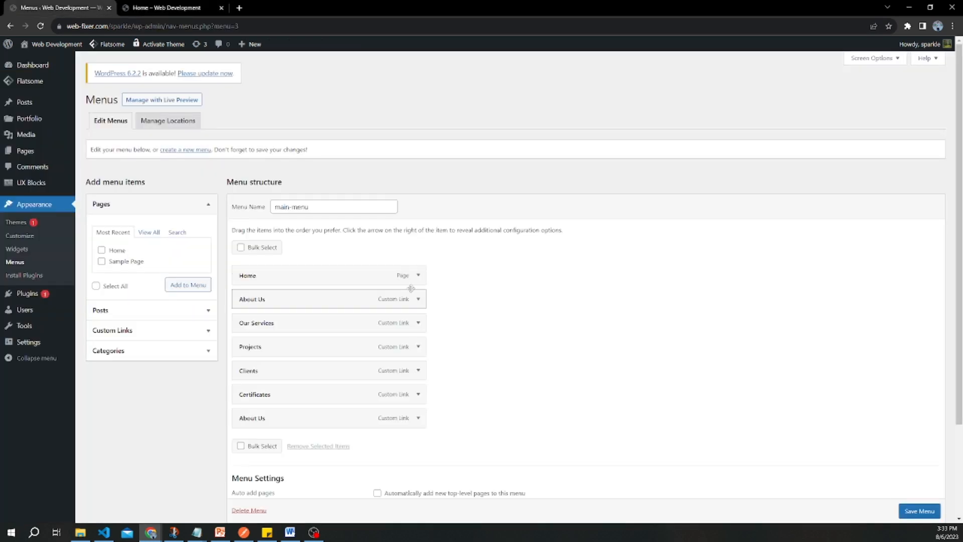
scroll(318, 301, "down", 3)
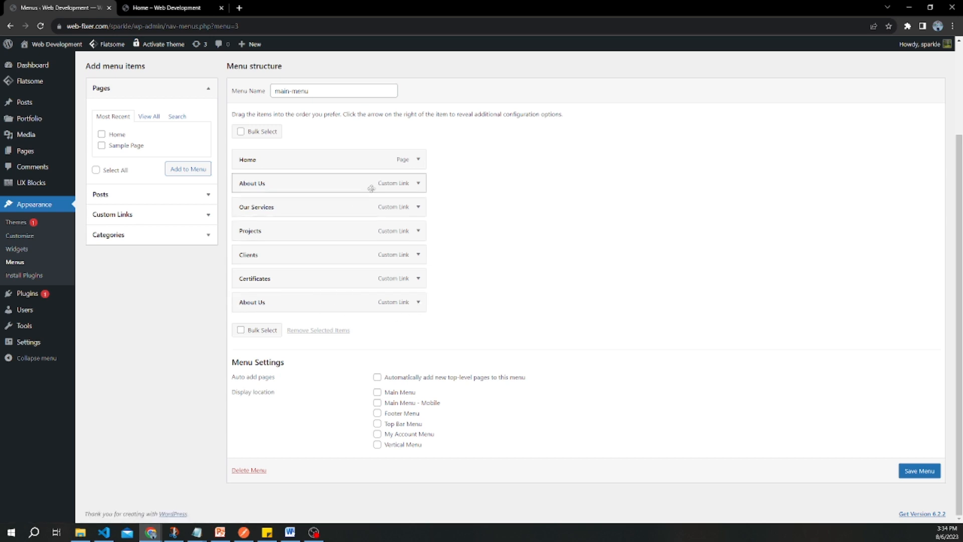
Step: Change the last menu item, the duplicate About Us, to the navigation label "Contact Us" and the URL #contact
left_click(418, 184)
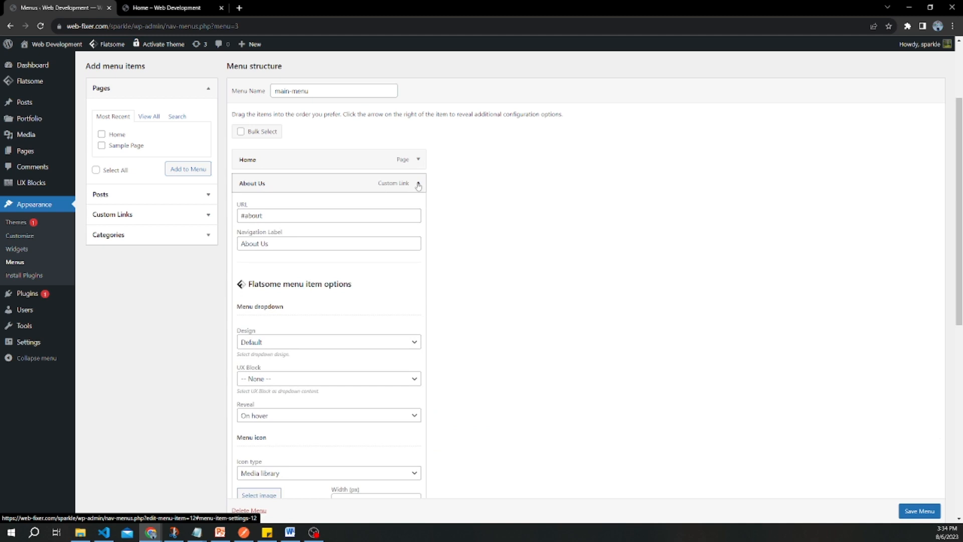
left_click(418, 184)
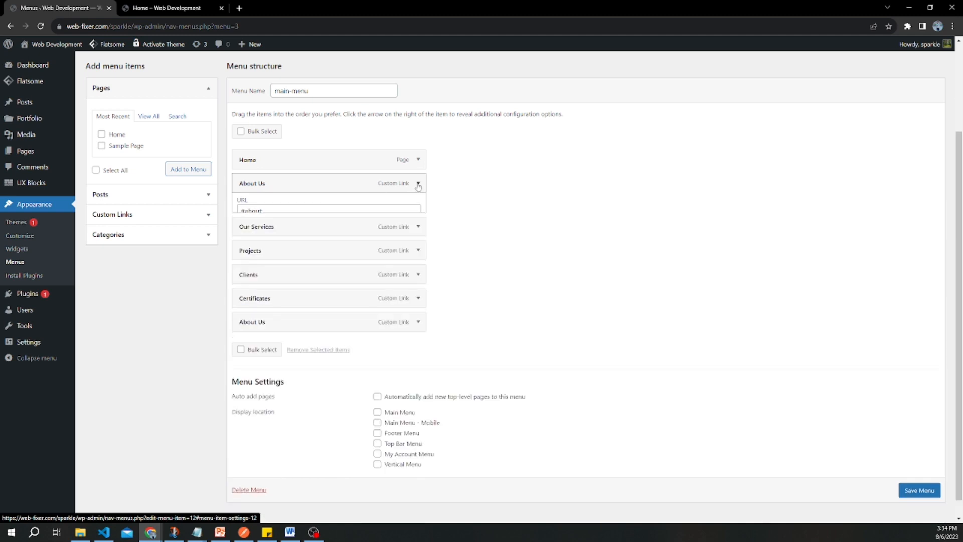
left_click(418, 303)
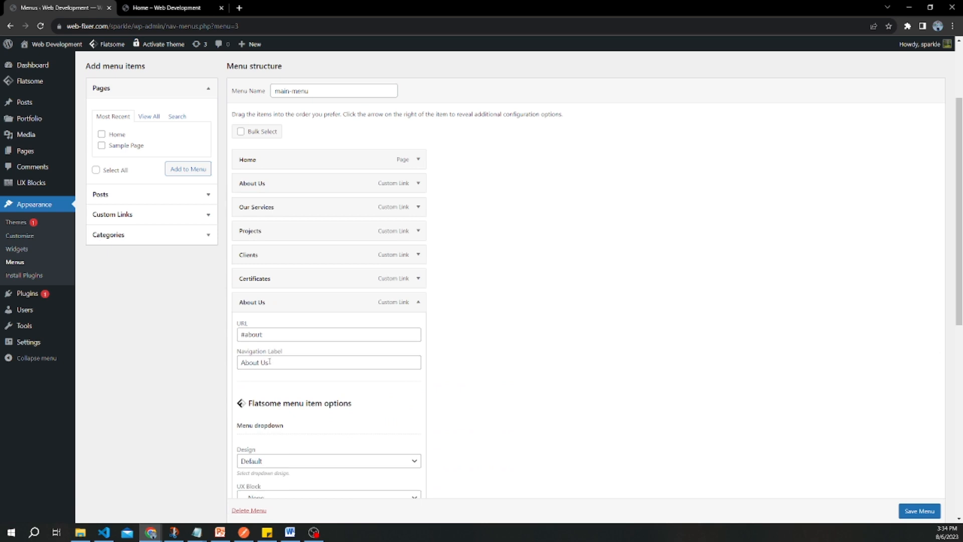
left_click_drag(269, 362, 226, 366)
type("C")
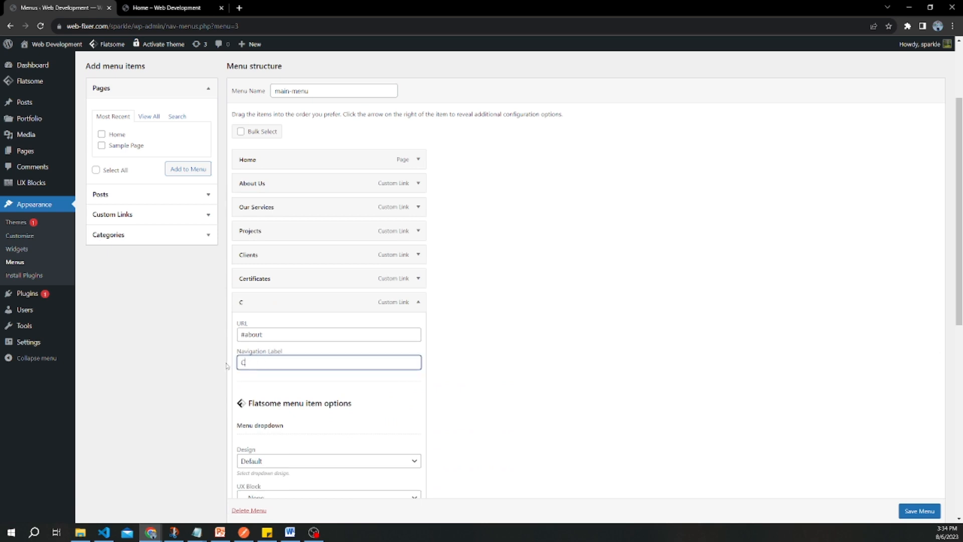
type("ontact Us")
double_click(254, 333)
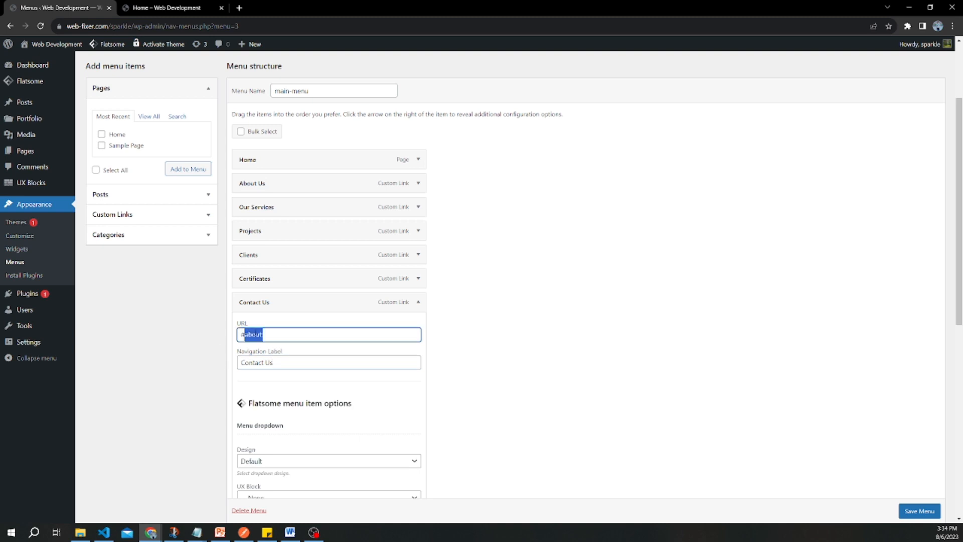
type("contac")
left_click(506, 300)
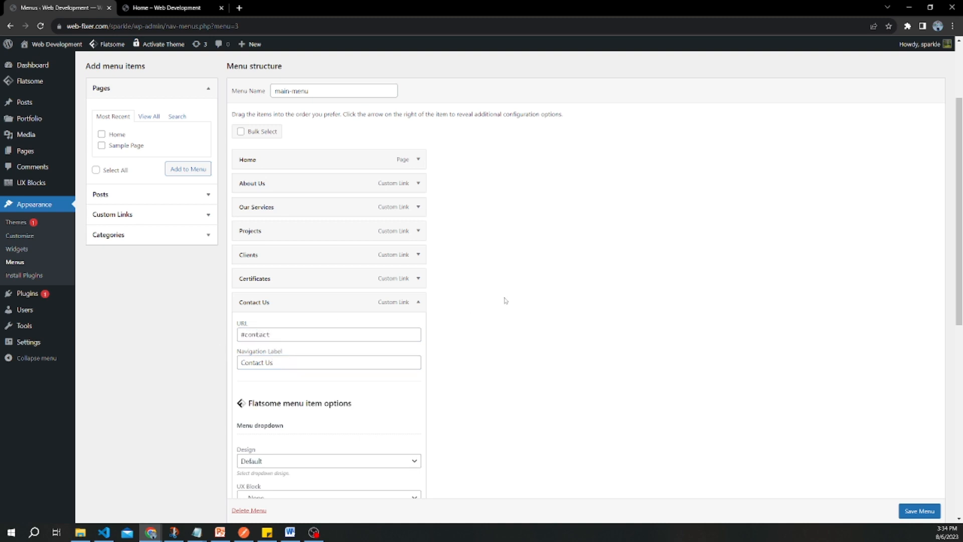
Step: Save main-menu with the edited Contact Us link
scroll(506, 311, "down", 5)
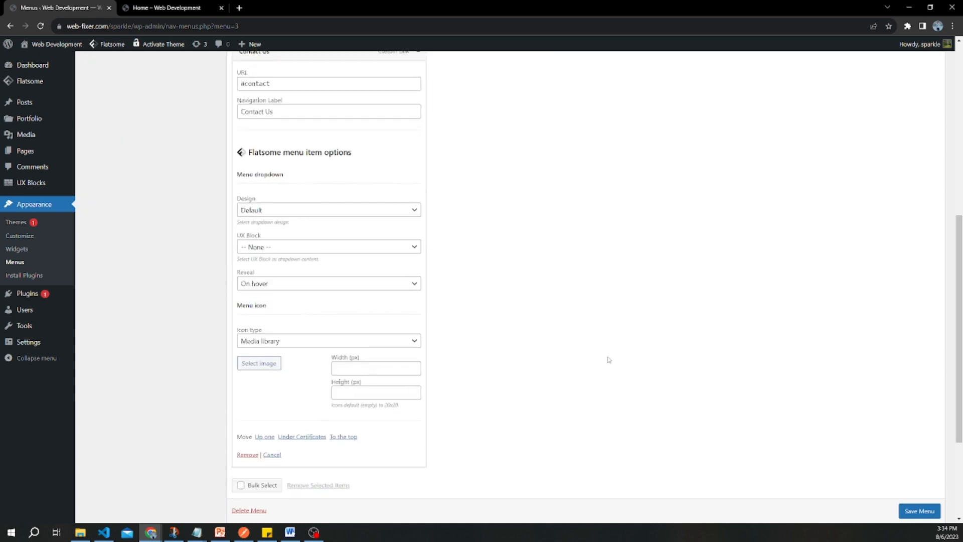
left_click(903, 510)
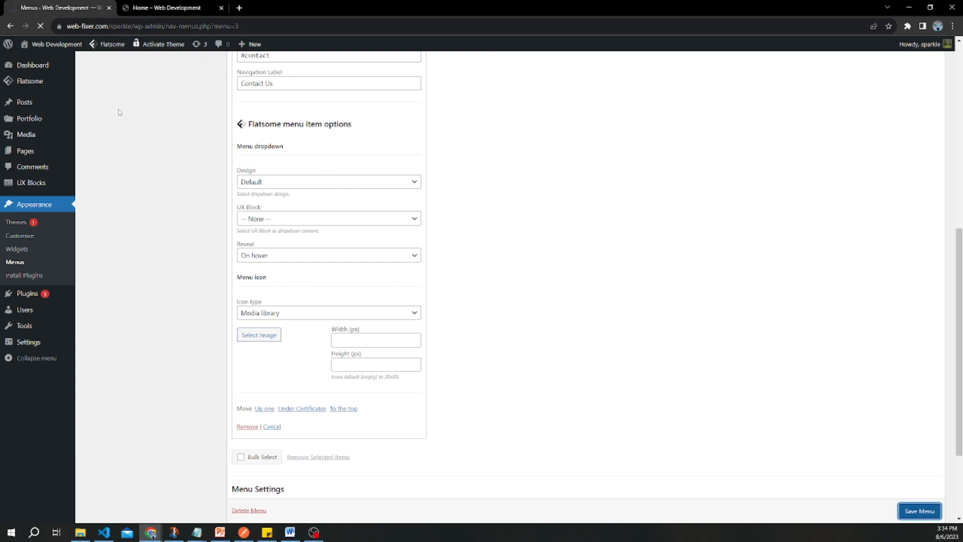
scroll(271, 264, "up", 8)
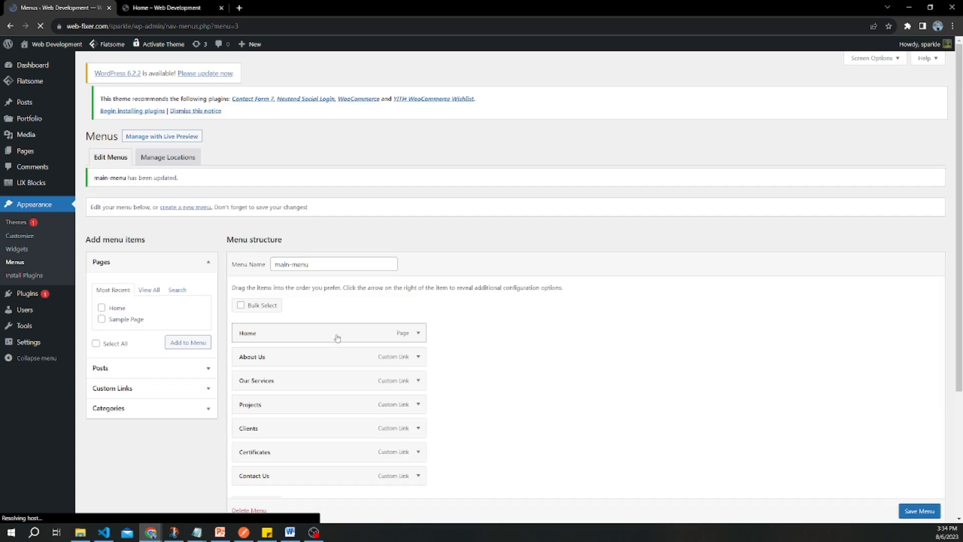
Step: Try nesting Projects as a sub item of Our Services and Clients as a sub item of Projects
scroll(358, 274, "down", 2)
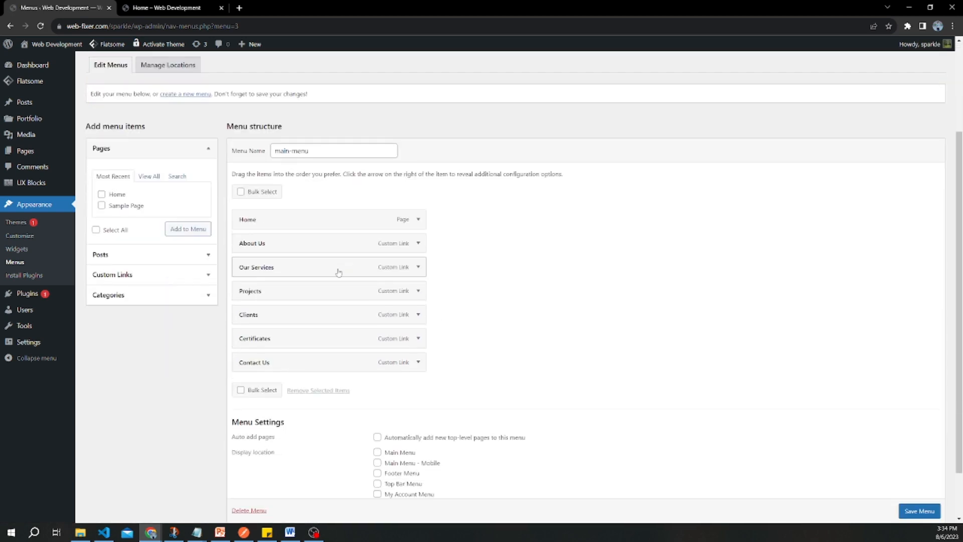
left_click_drag(339, 269, 300, 273)
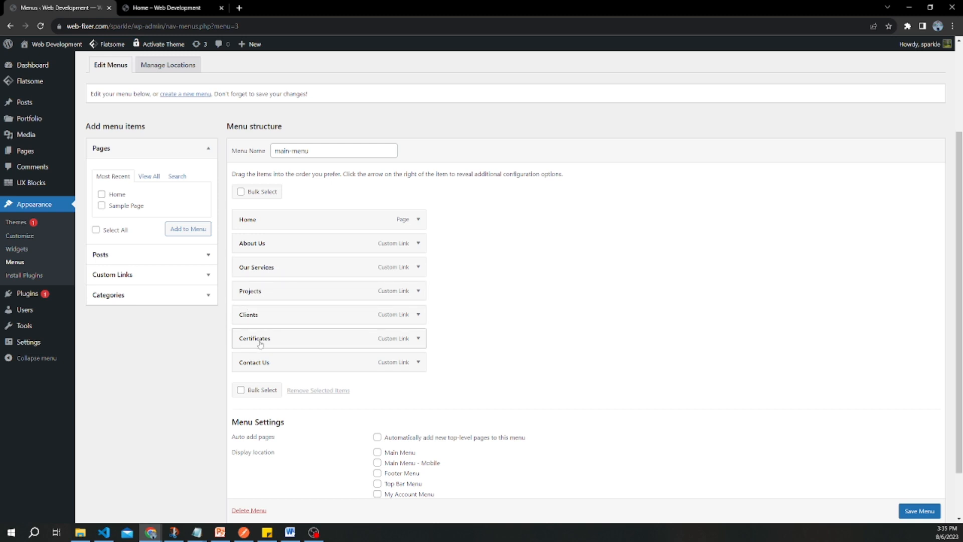
left_click_drag(248, 291, 300, 322)
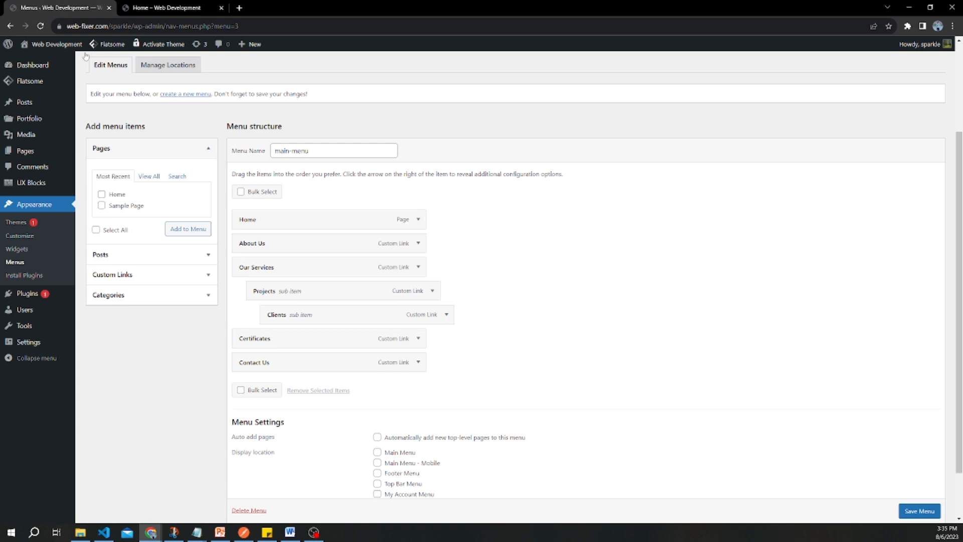
Step: Leave the menu editor without saving, visit the site, and open the Flatsome theme's Header options
mouse_move(50, 44)
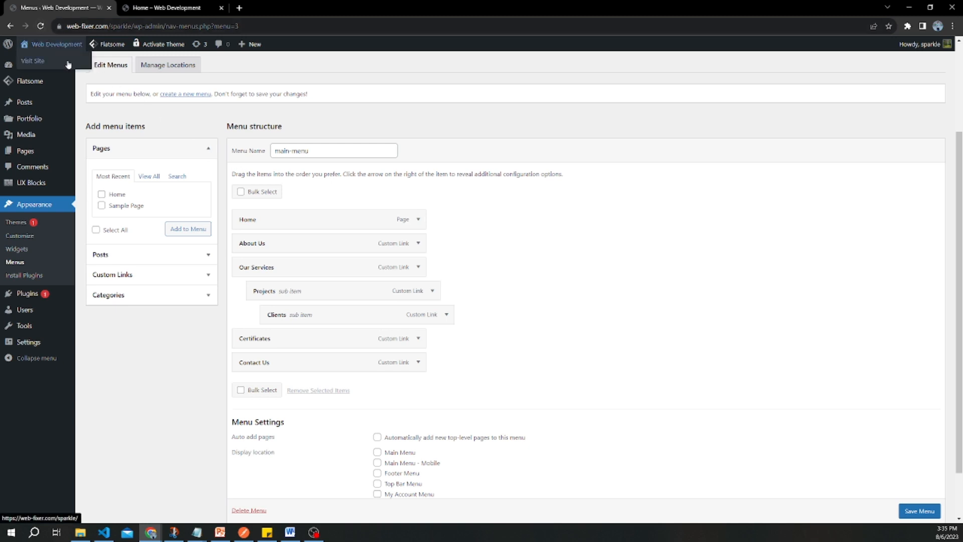
left_click(69, 66)
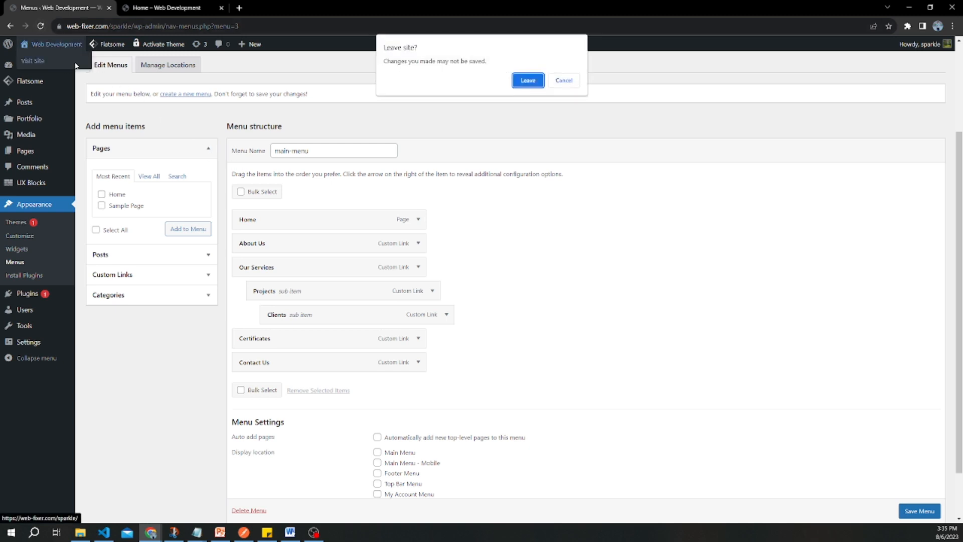
left_click(520, 86)
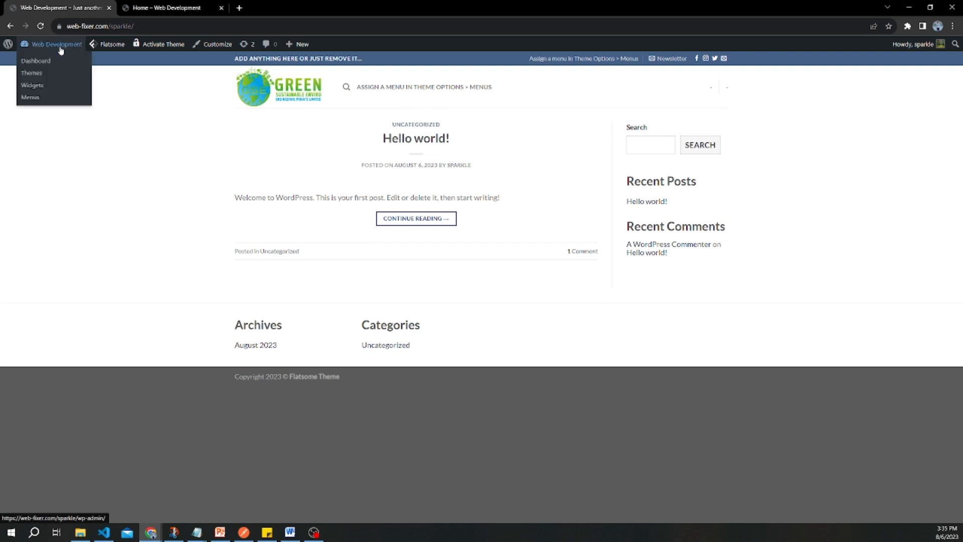
mouse_move(114, 47)
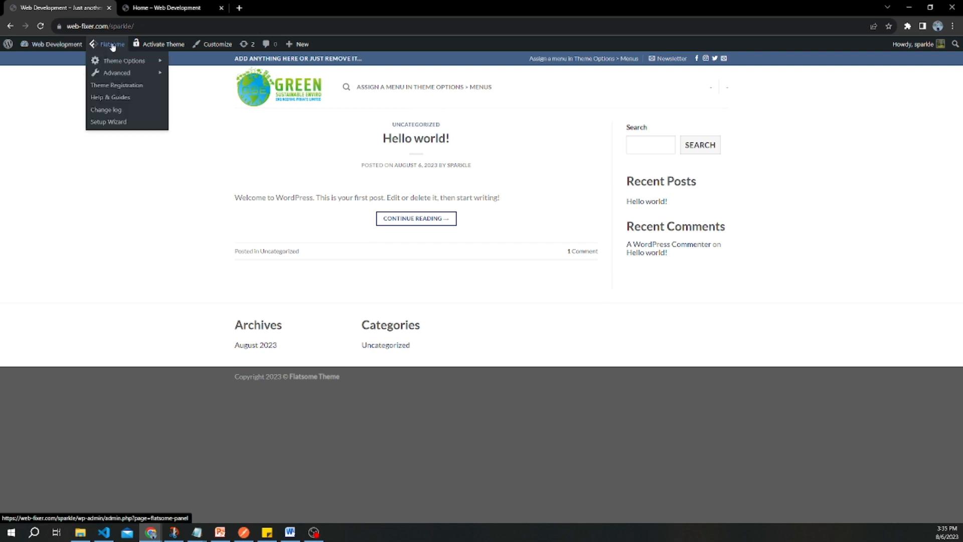
mouse_move(122, 63)
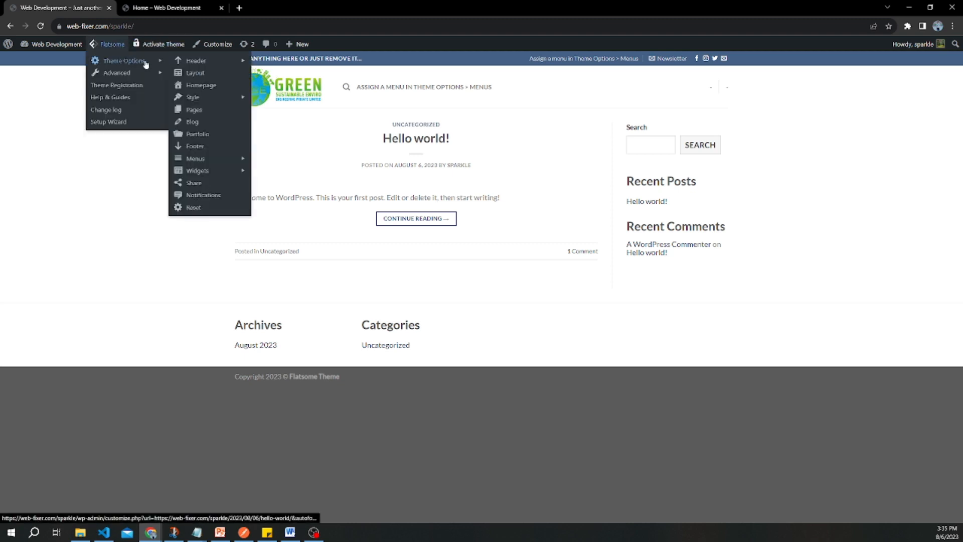
mouse_move(200, 62)
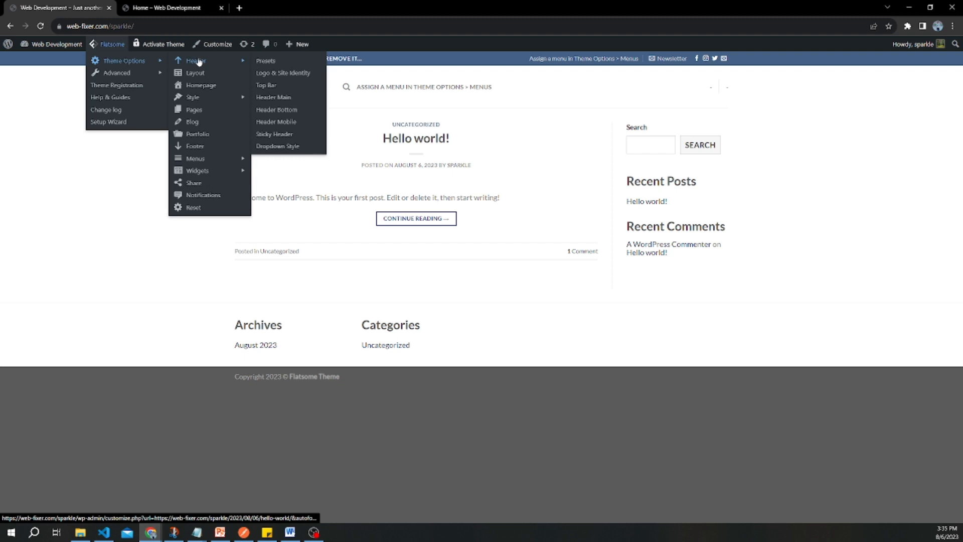
left_click(199, 61)
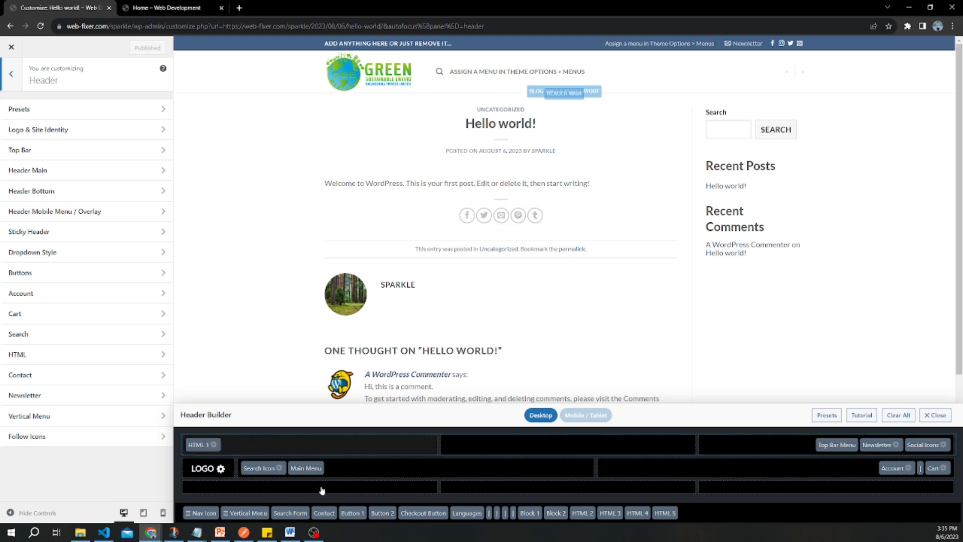
Step: View the Search Icon's settings and remove the Search Icon from the main header row
left_click_drag(303, 468, 320, 469)
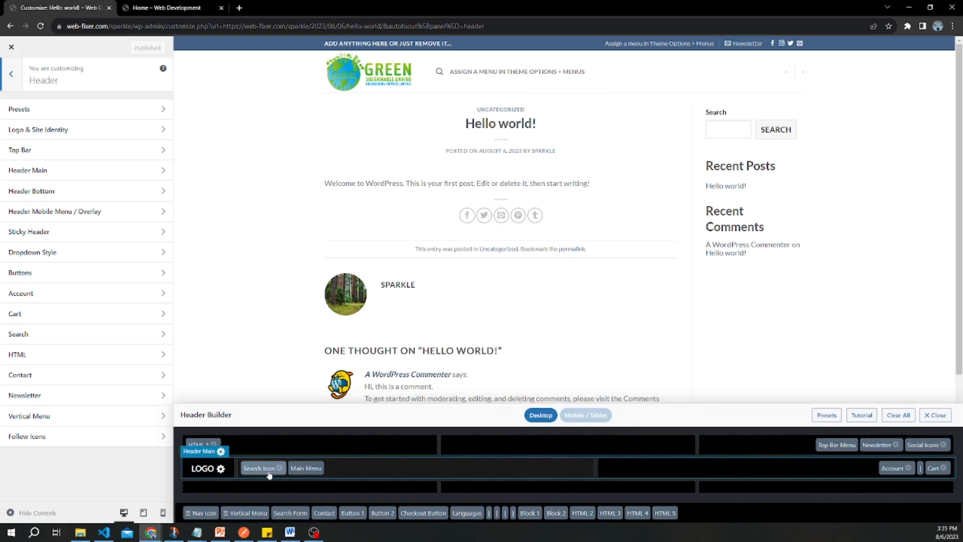
left_click(264, 471)
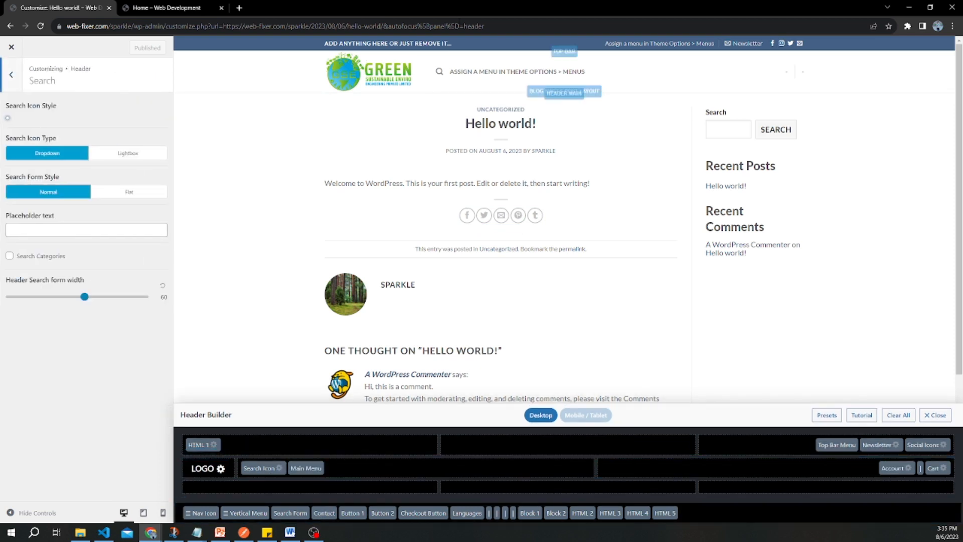
mouse_move(440, 73)
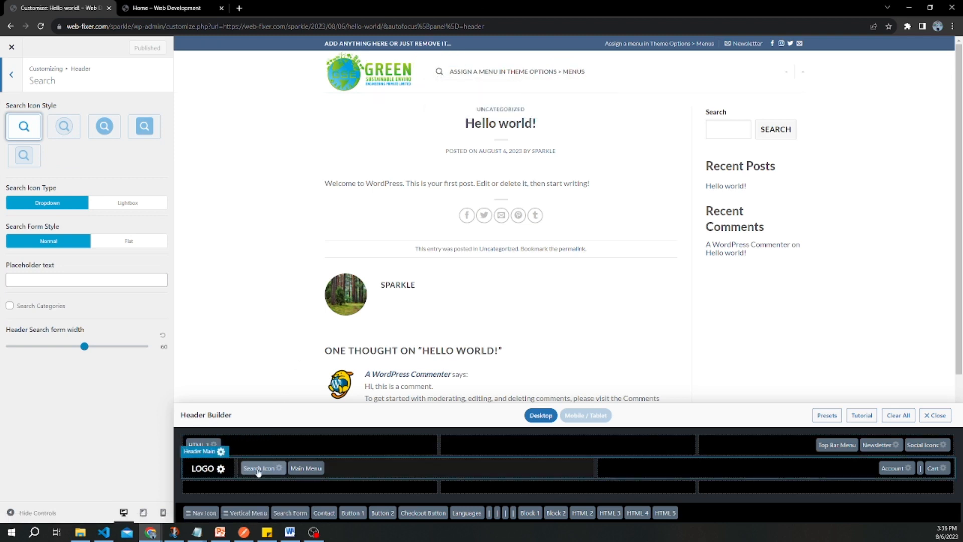
left_click_drag(260, 468, 346, 525)
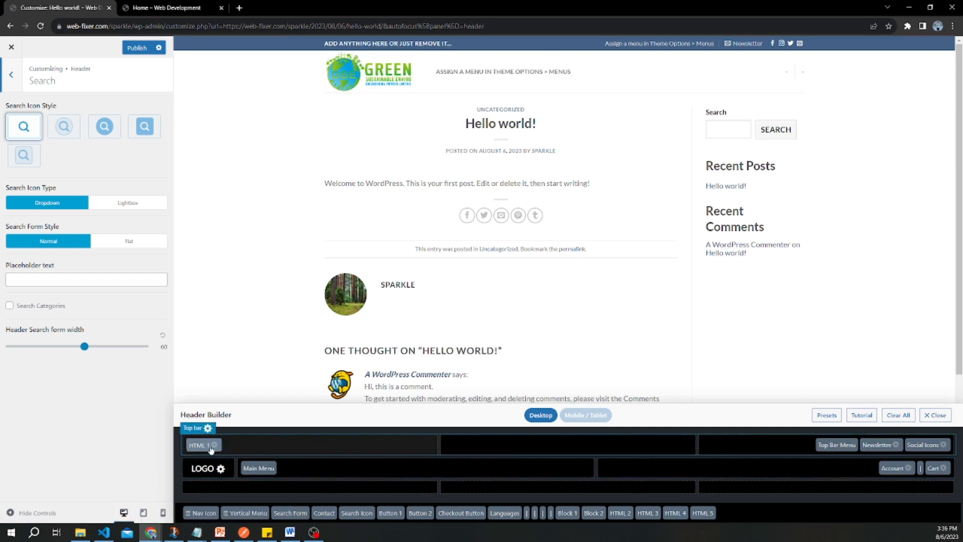
Step: Remove the HTML 1, Top Bar Menu and Newsletter elements from the header's top bar
left_click_drag(203, 445, 754, 513)
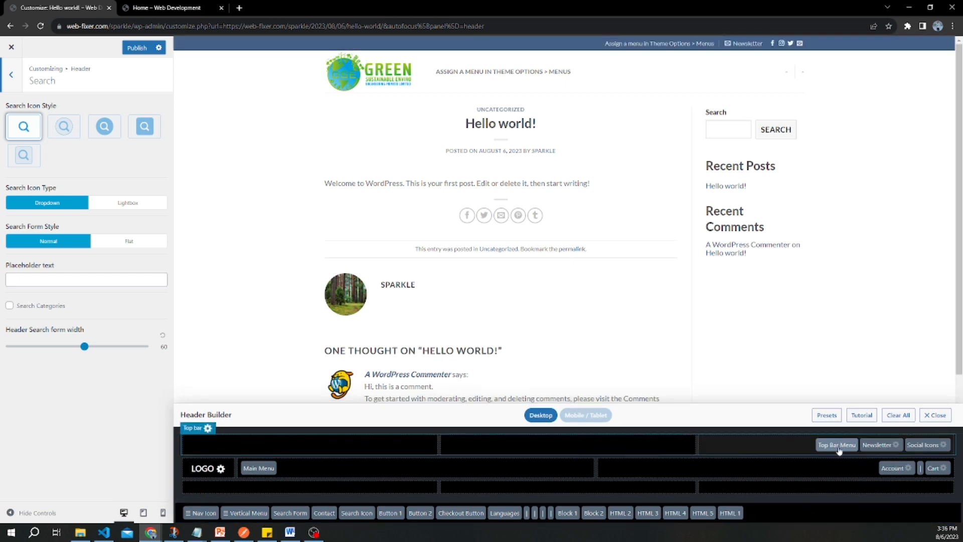
left_click_drag(838, 445, 842, 510)
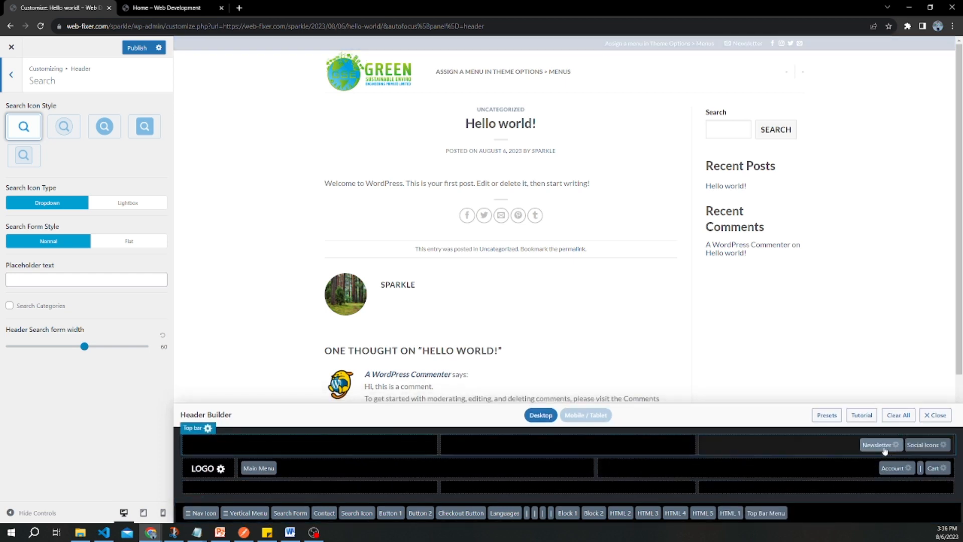
left_click_drag(884, 450, 857, 521)
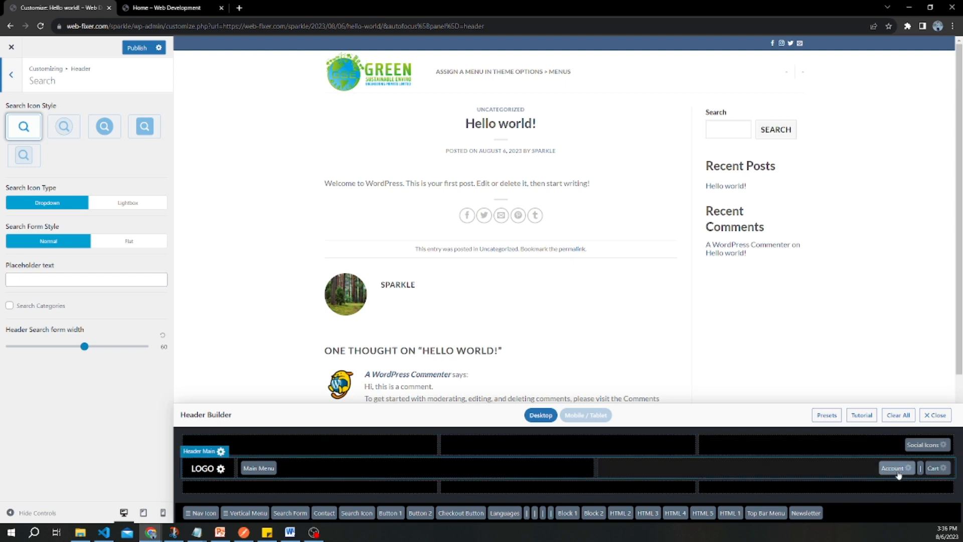
Step: Remove the Account, Cart and divider elements from the main header row and publish the header layout
left_click_drag(899, 469, 895, 506)
left_click_drag(935, 467, 933, 495)
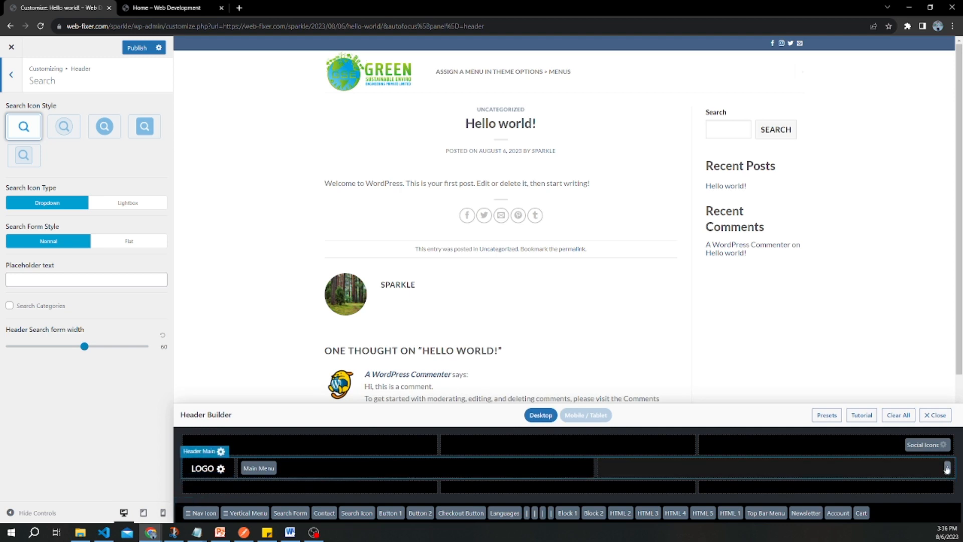
left_click_drag(947, 461, 920, 512)
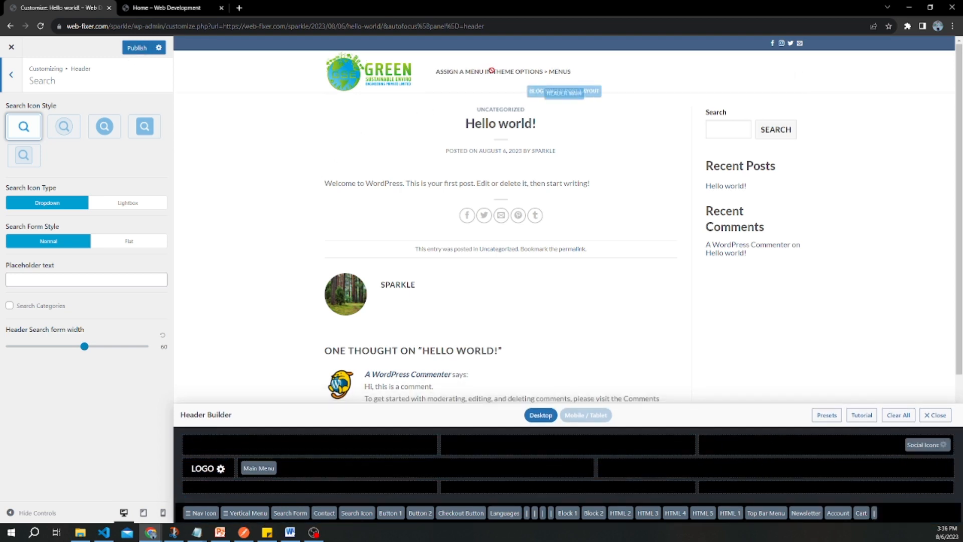
left_click(133, 50)
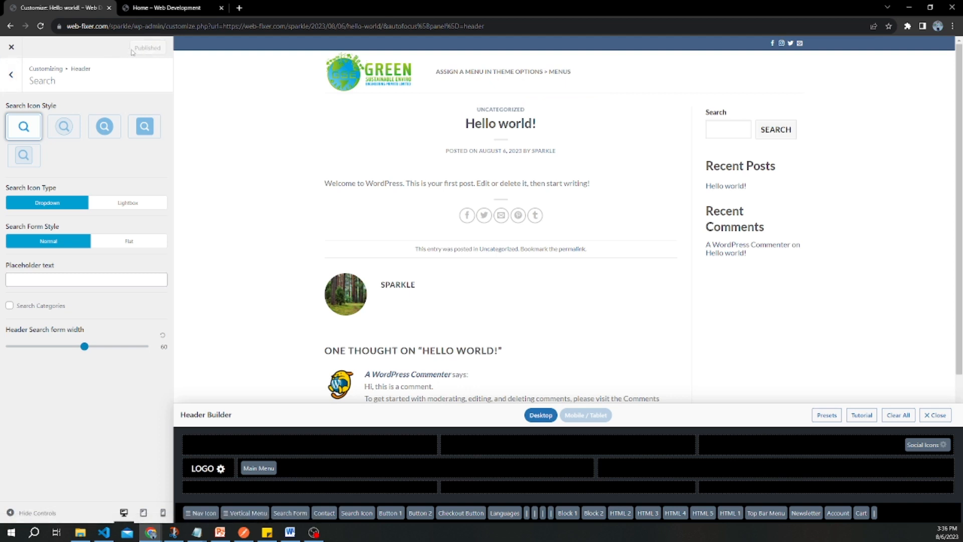
Step: Open main-menu in the customizer's menu settings and assign it to the Main Menu location
left_click(18, 79)
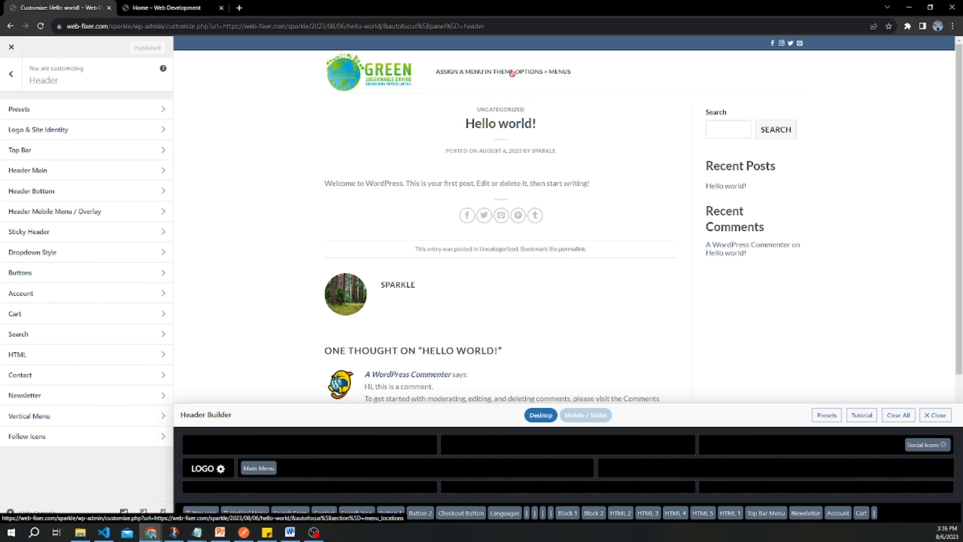
left_click(11, 74)
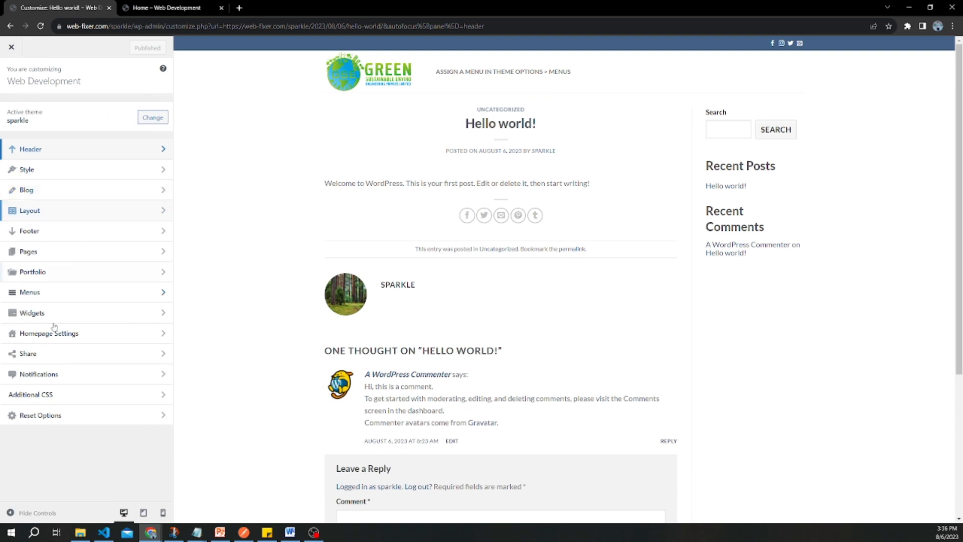
left_click(75, 294)
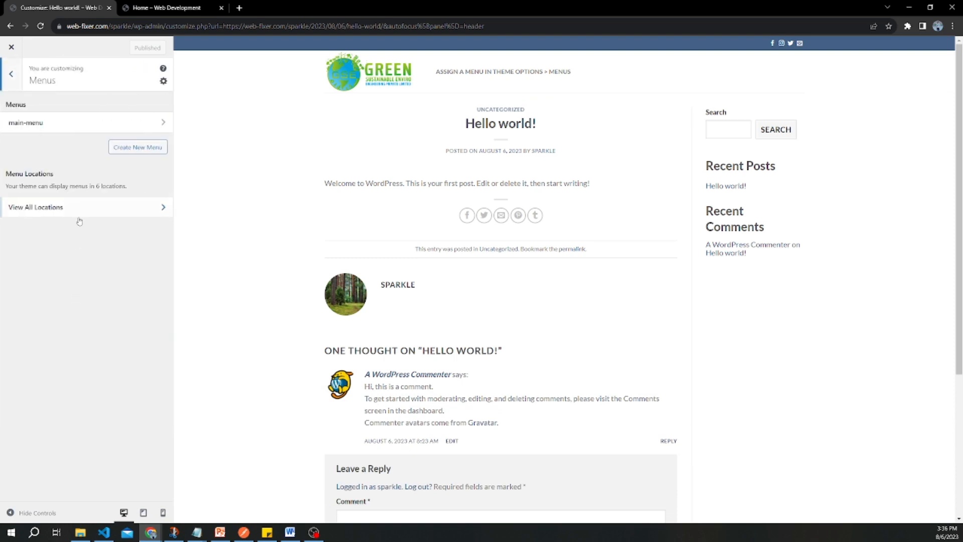
left_click(117, 126)
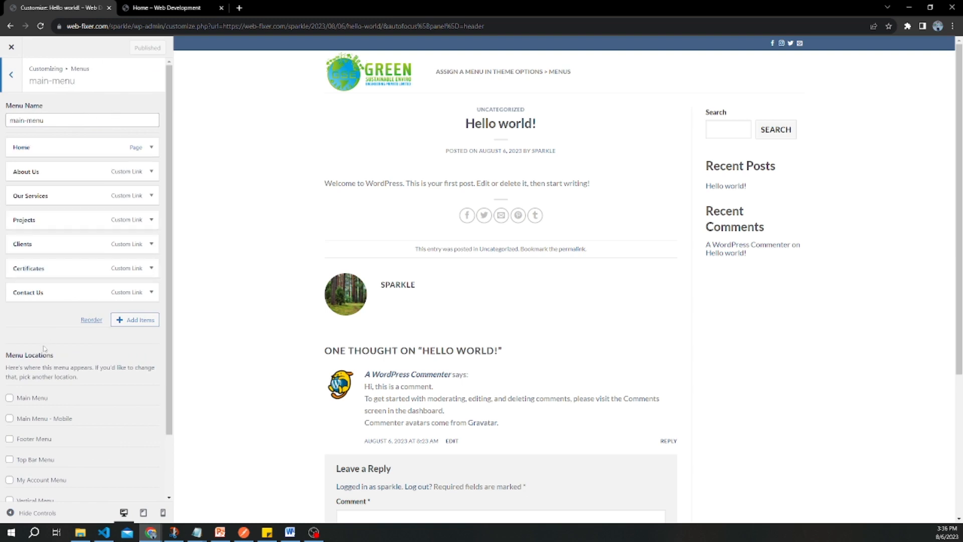
scroll(44, 348, "down", 2)
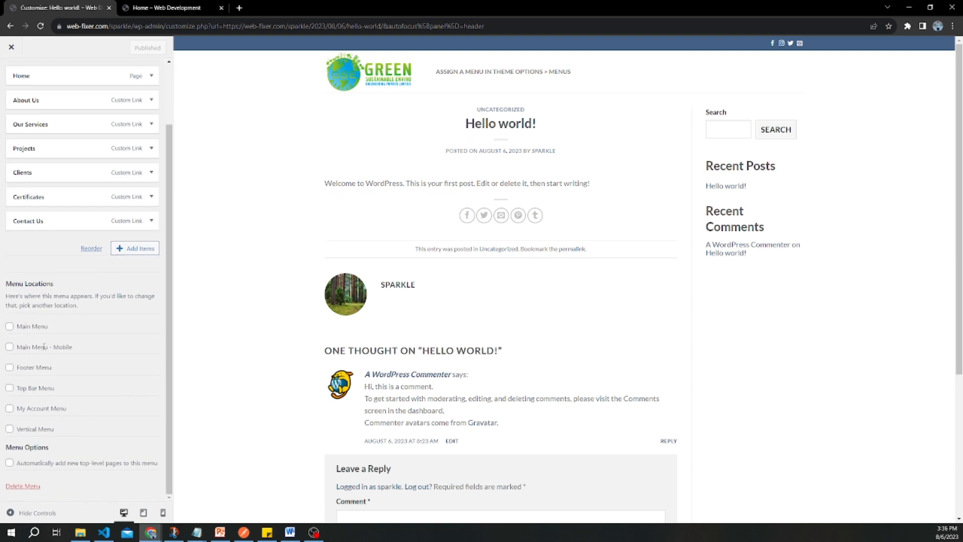
left_click(9, 326)
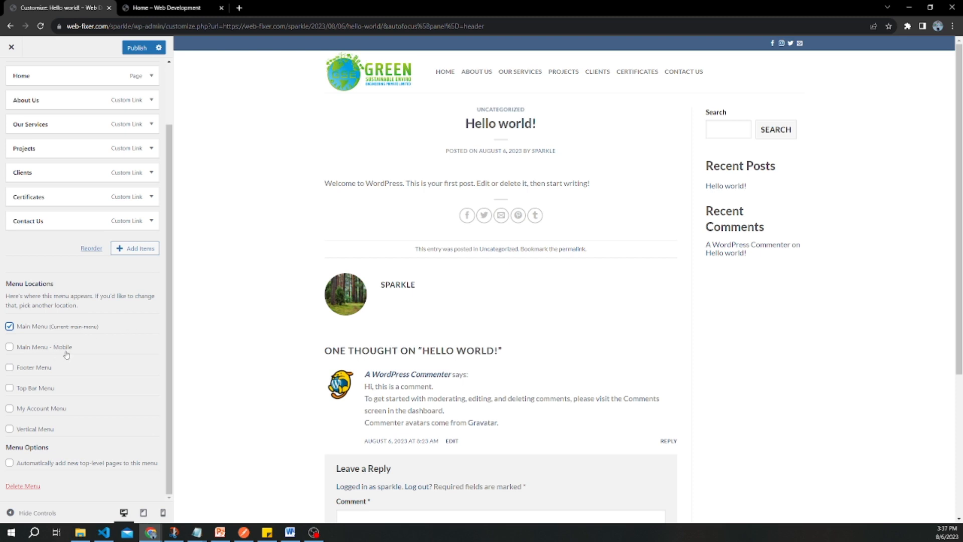
Step: Assign main-menu to the Main Menu - Mobile location as well and publish the menu locations
left_click(9, 347)
left_click(9, 430)
left_click(10, 430)
left_click(136, 47)
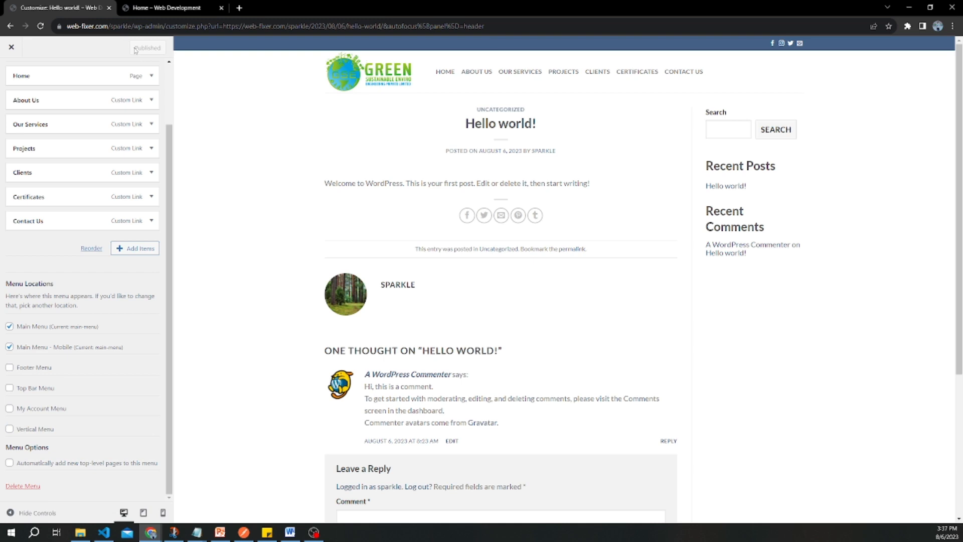
Step: Return to the header settings and move the Social Icons element from the top bar into the main header row
scroll(30, 126, "up", 3)
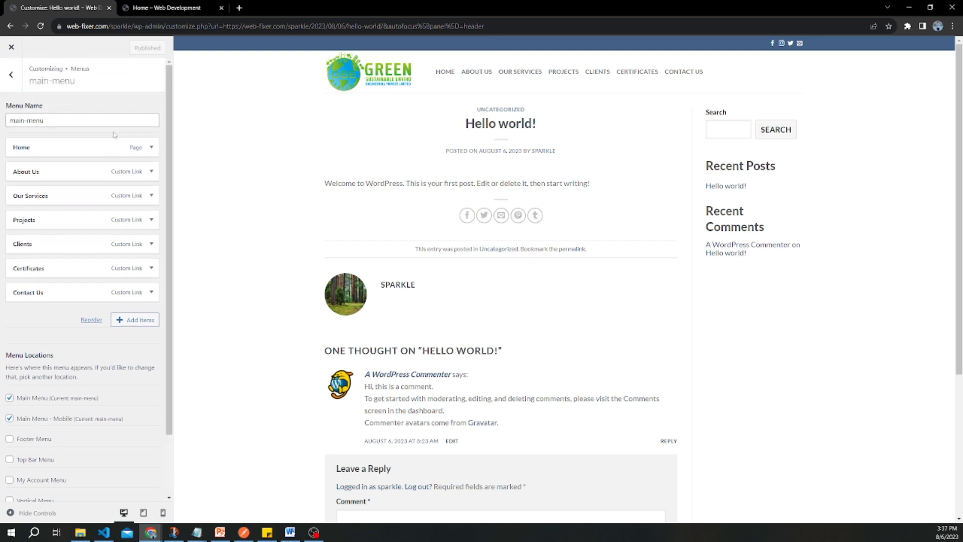
left_click(11, 76)
left_click(11, 77)
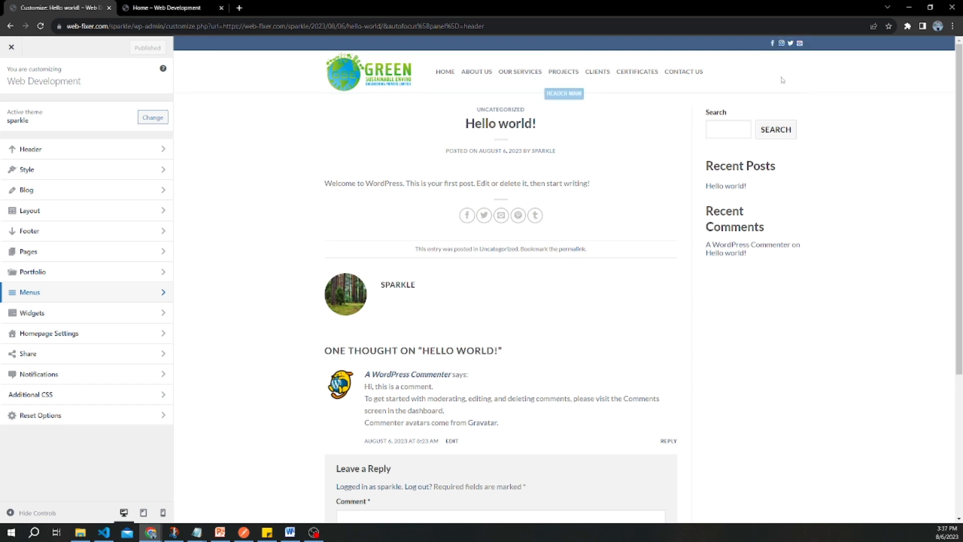
left_click(78, 150)
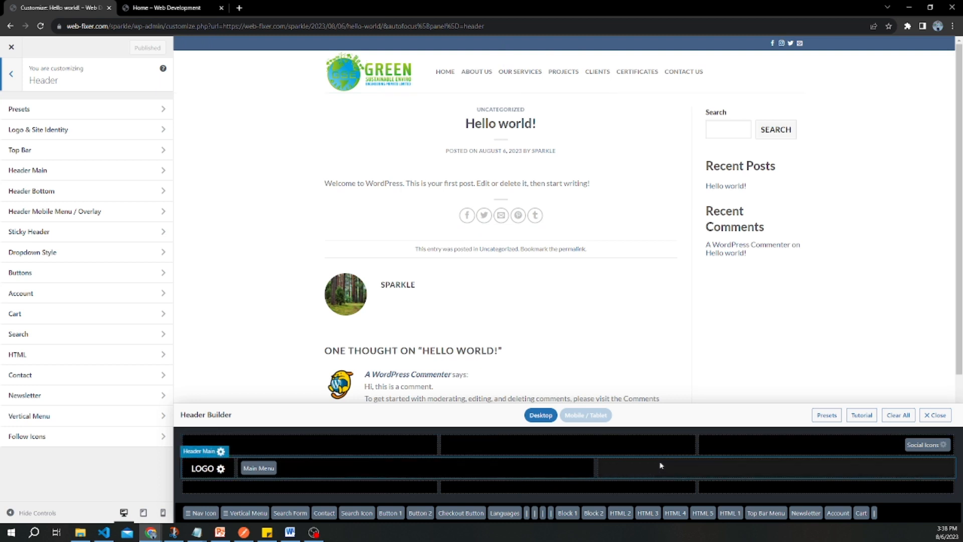
left_click_drag(921, 444, 898, 472)
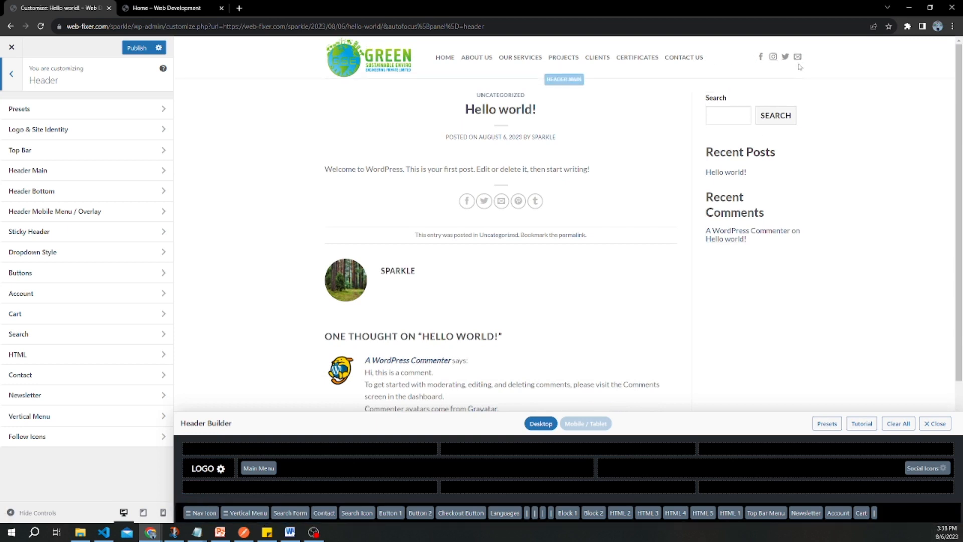
Step: Open the Social Icons settings, try the available icon styles and choose the outlined square style
left_click(944, 469)
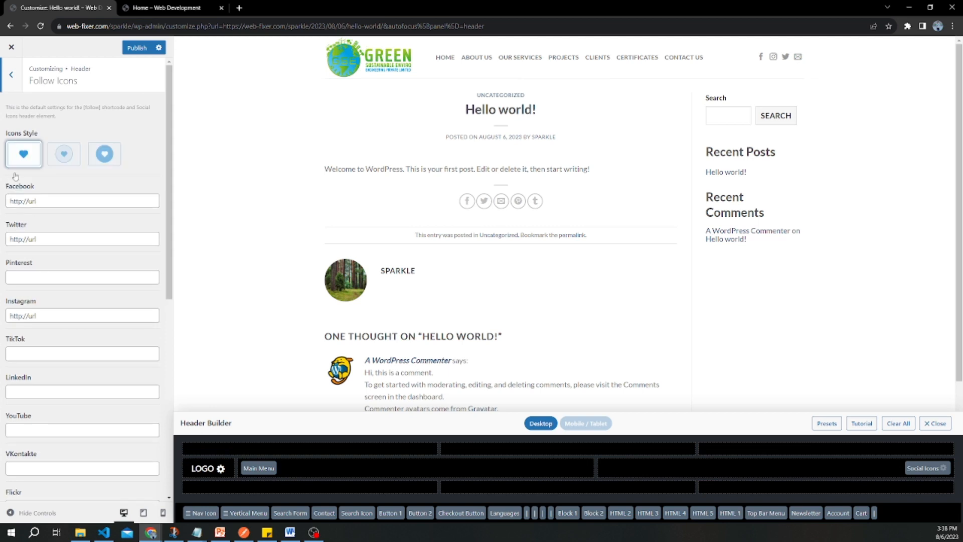
left_click(105, 156)
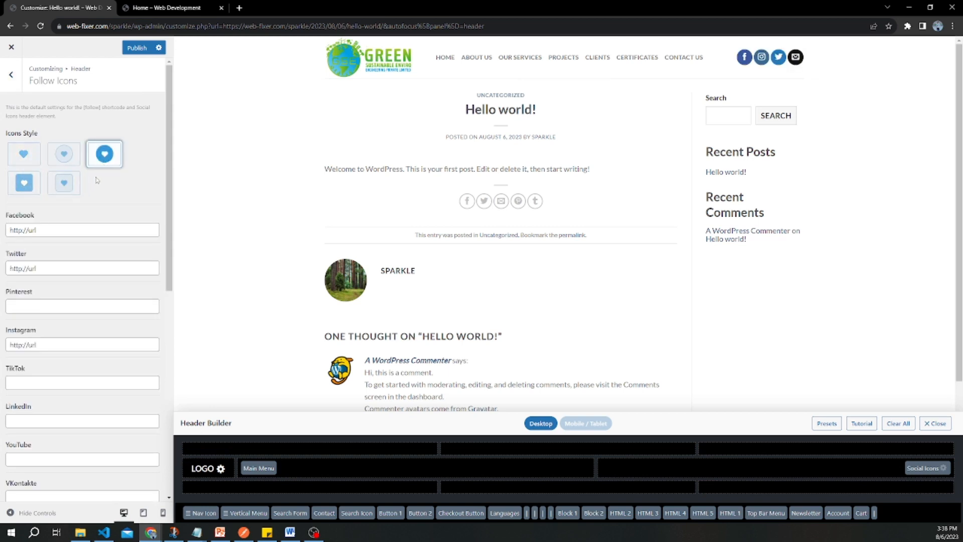
left_click(24, 183)
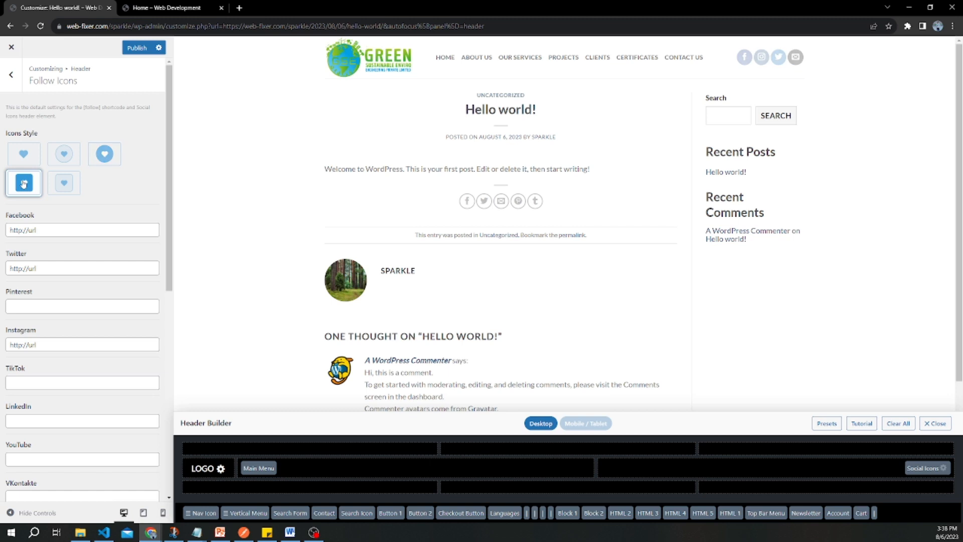
left_click(63, 156)
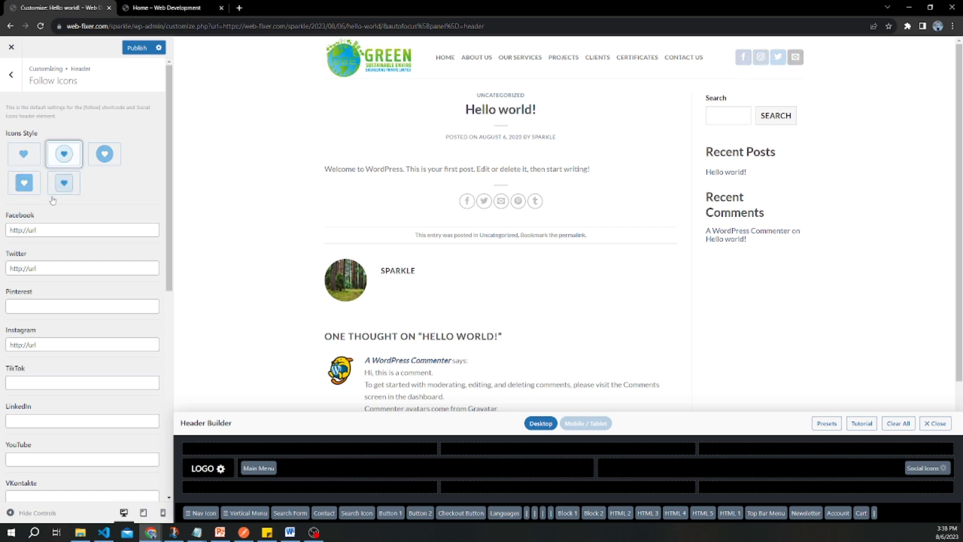
left_click(64, 184)
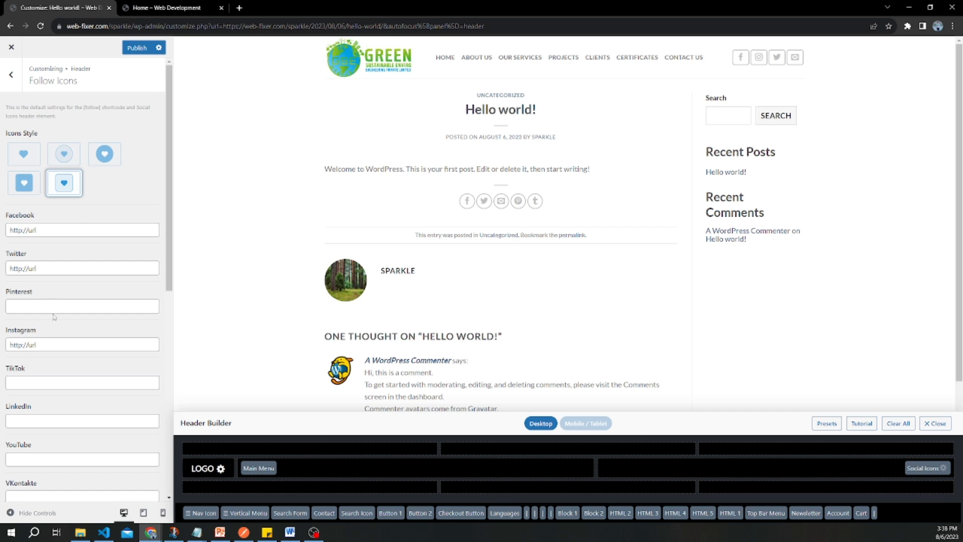
scroll(82, 258, "down", 3)
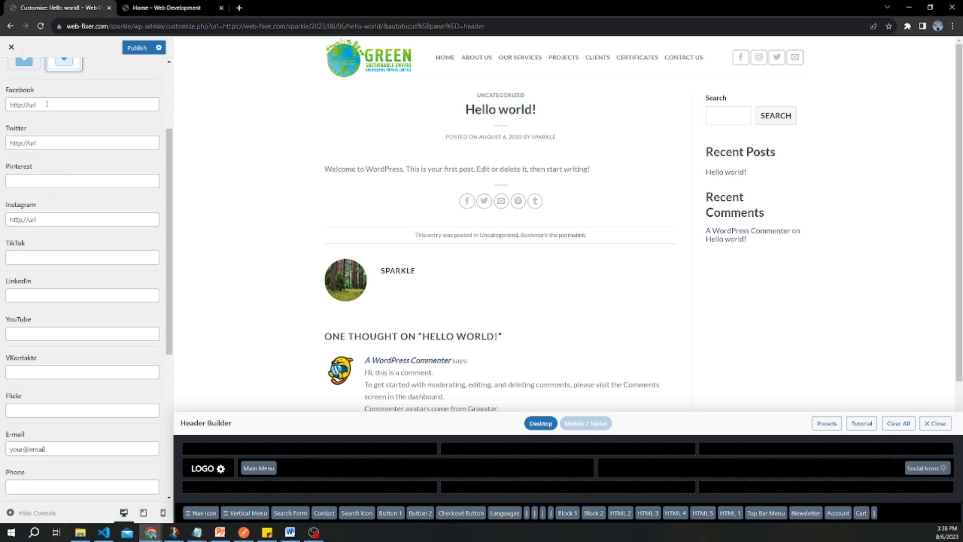
left_click(29, 182)
left_click_drag(38, 143, 8, 143)
key("ctrl+c")
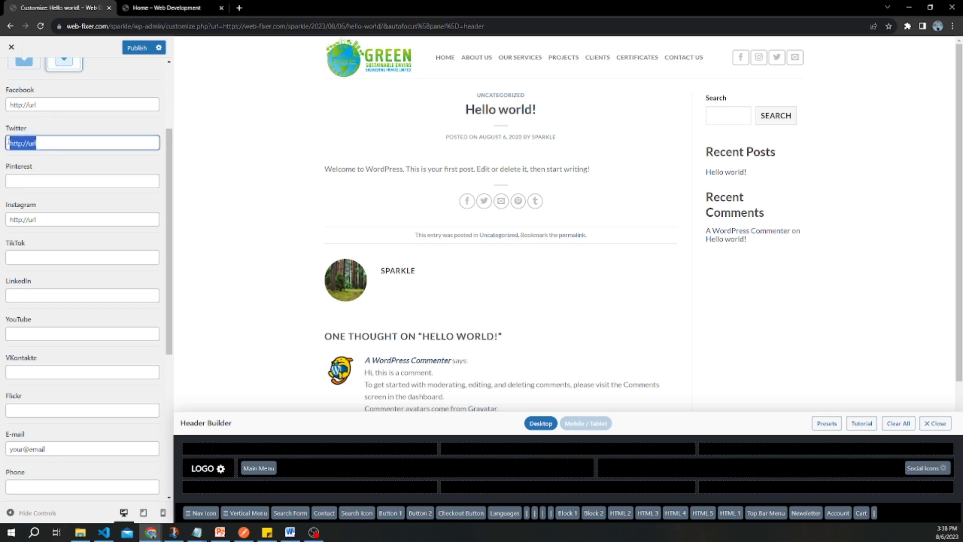
left_click(10, 181)
key("ctrl+v")
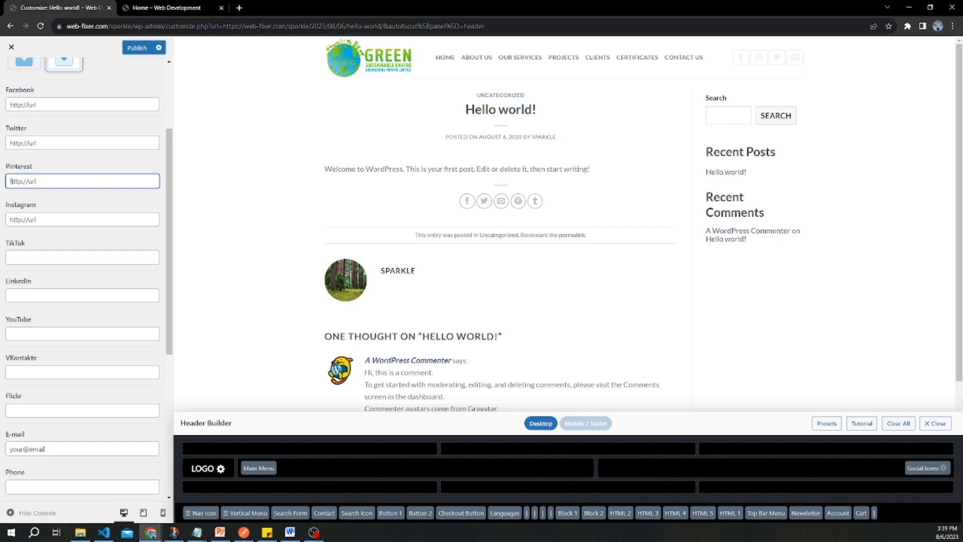
left_click(44, 143)
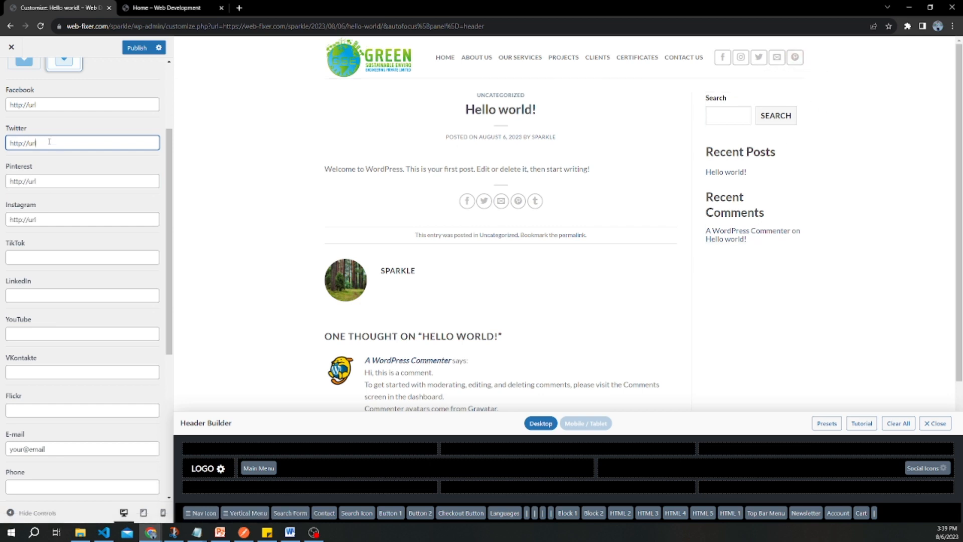
left_click_drag(51, 143, 2, 143)
key("BackSpace")
key("Tab")
key("ctrl+c")
key("BackSpace")
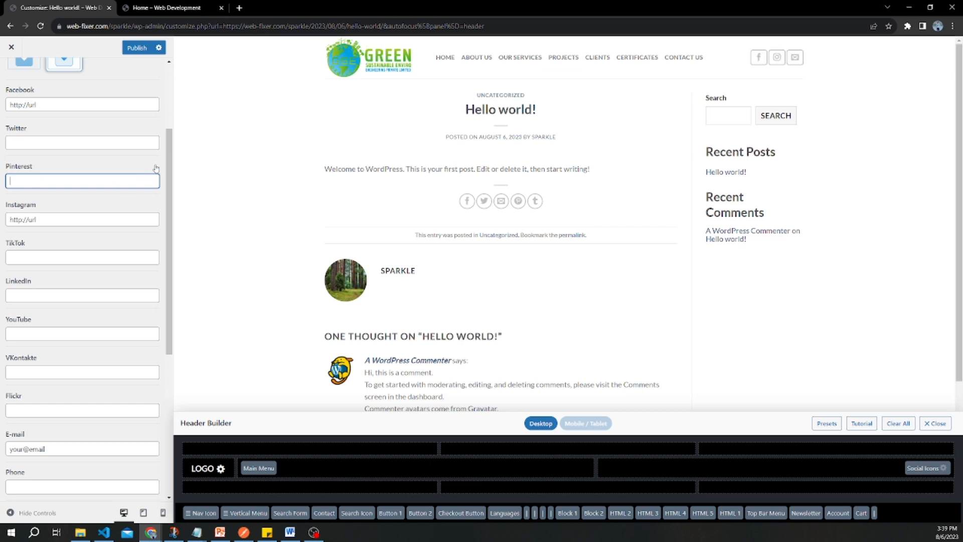
left_click_drag(166, 147, 172, 74)
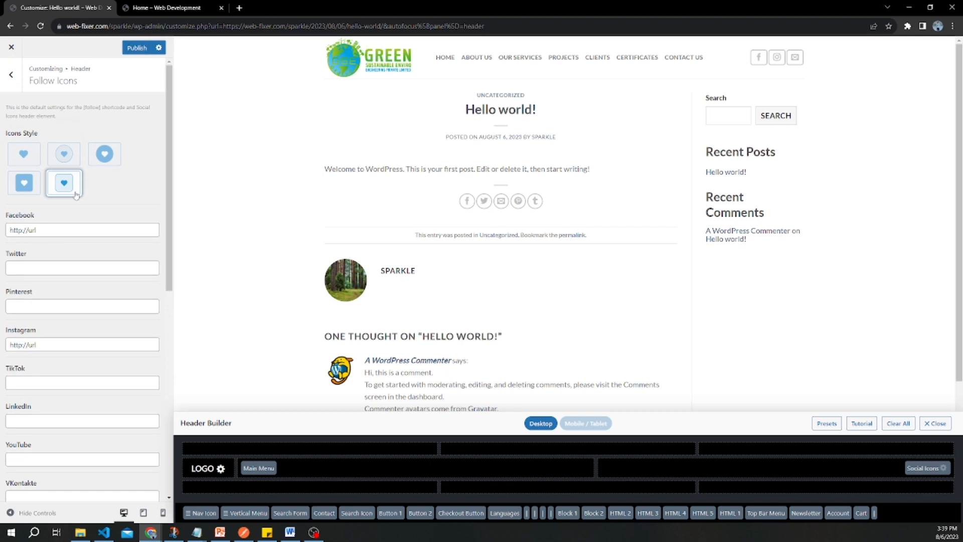
left_click(36, 270)
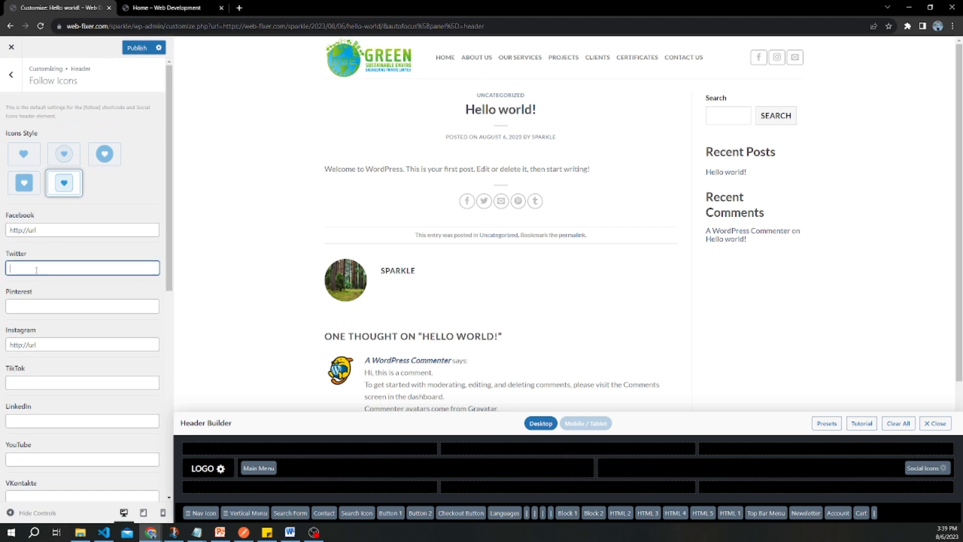
key("ctrl+v")
scroll(94, 317, "down", 5)
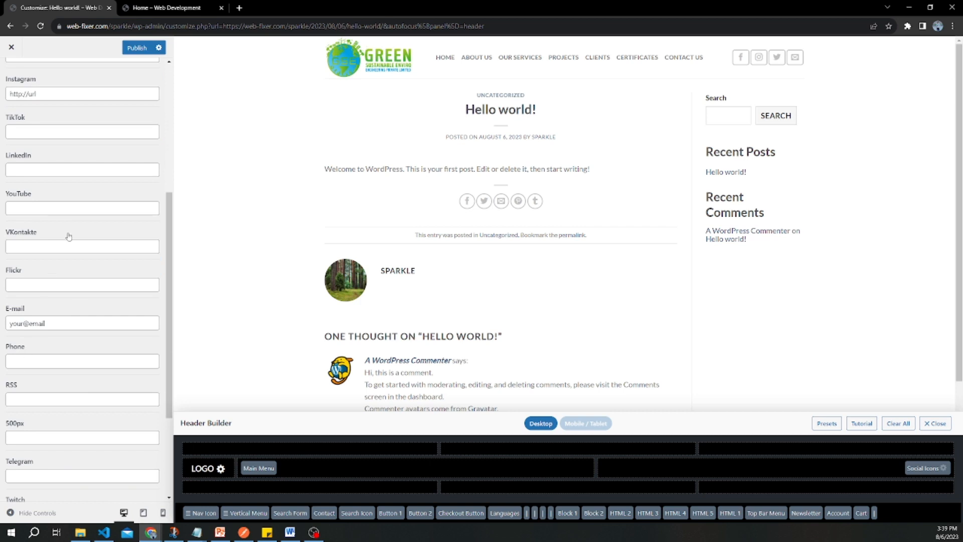
left_click(50, 209)
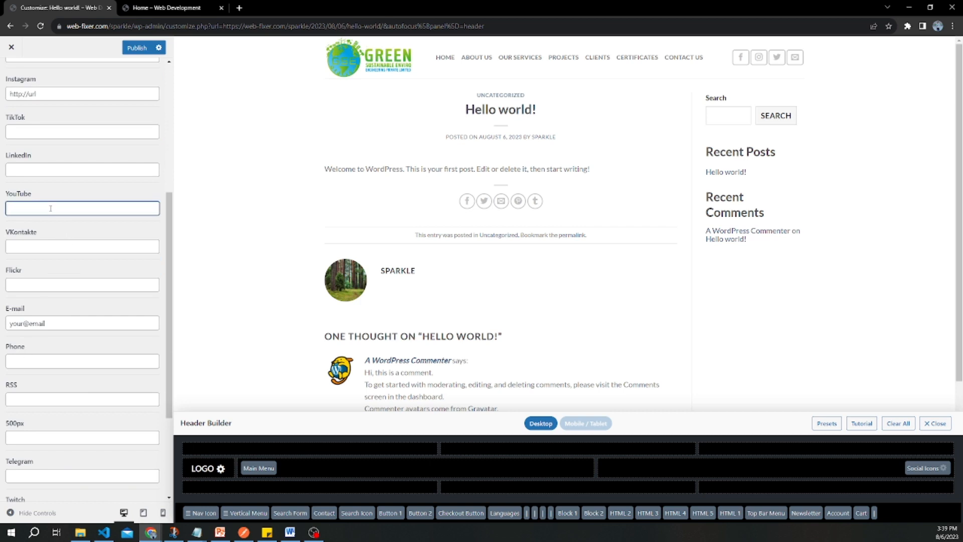
type("#")
key("BackSpace")
key("ctrl+v")
left_click(136, 50)
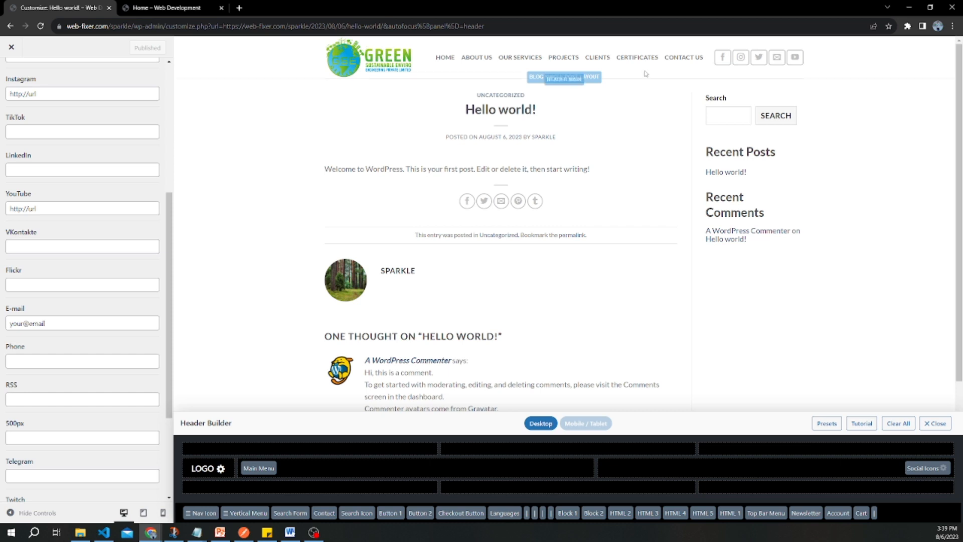
Step: Open the Header Main row's settings and reset its height to the default of 90
scroll(90, 213, "up", 5)
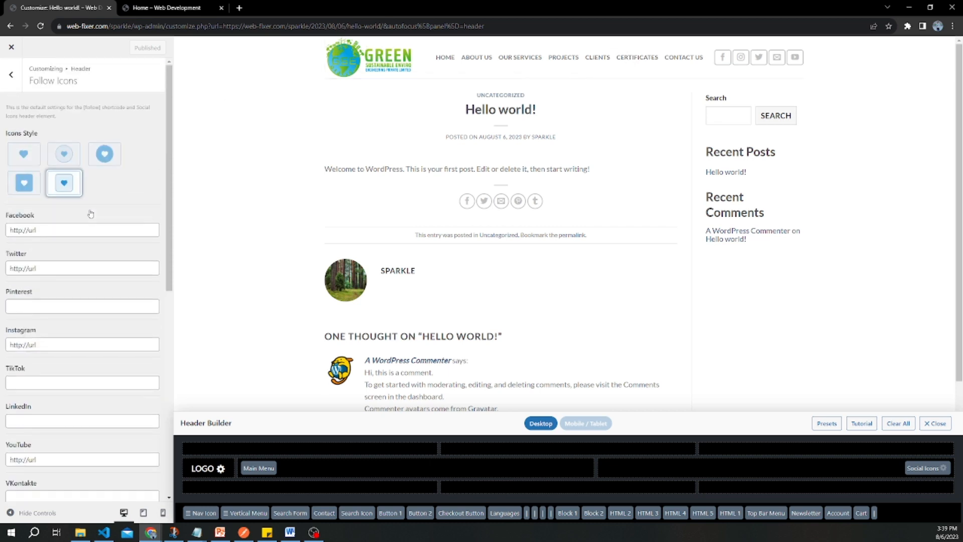
left_click(11, 74)
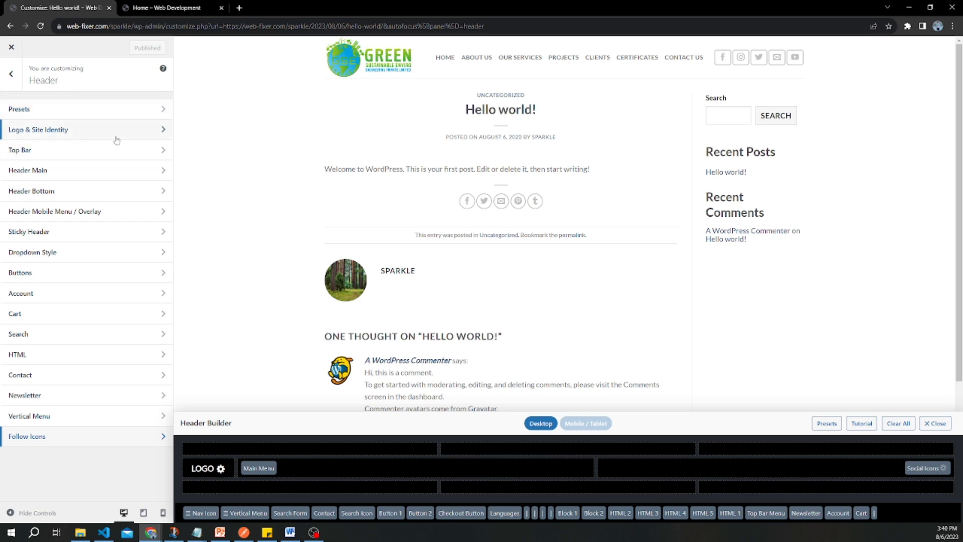
left_click(13, 76)
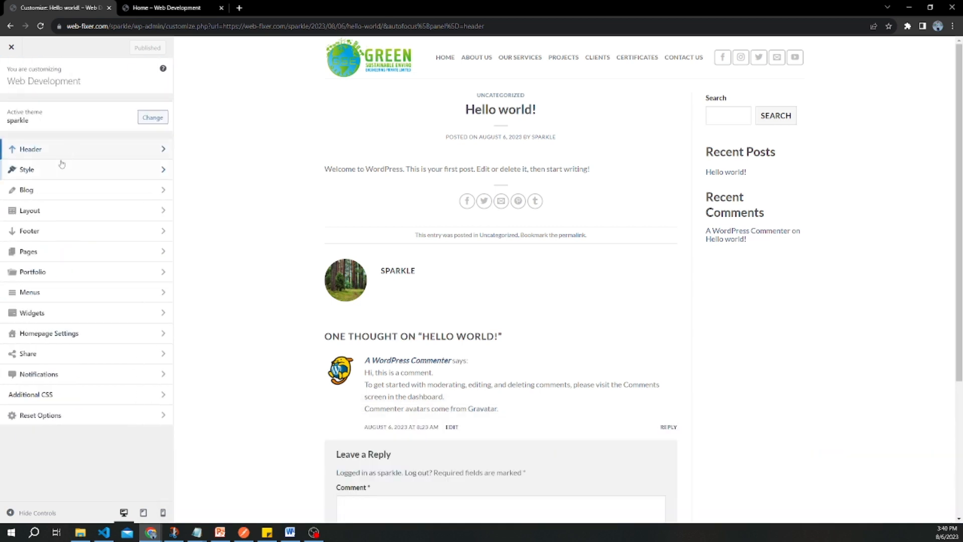
left_click(100, 155)
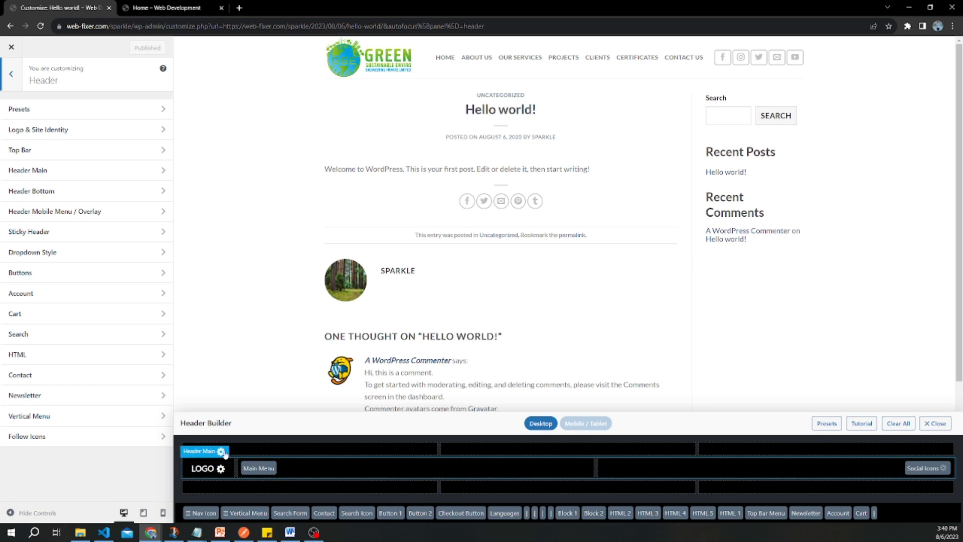
left_click(222, 453)
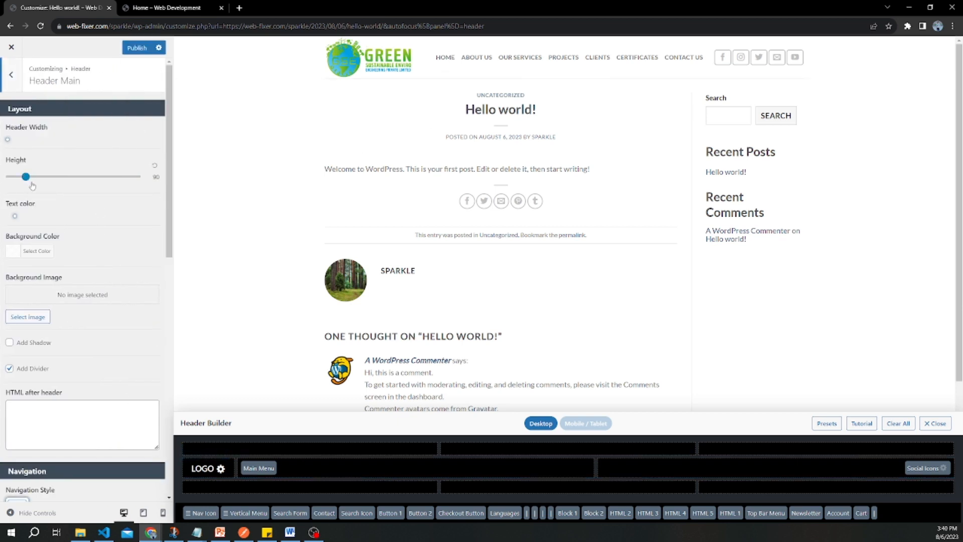
mouse_move(28, 183)
left_mouse_down()
mouse_move(73, 171)
mouse_move(33, 183)
left_mouse_up()
left_click(154, 186)
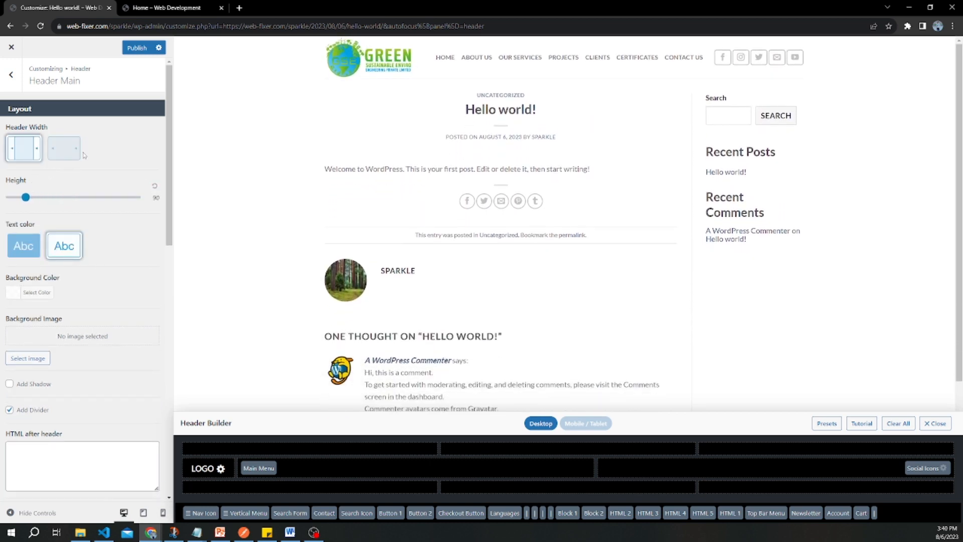
Step: Try a full-width header with the Main Menu in the row's right-hand section and the Social Icons in the top bar
left_click(66, 153)
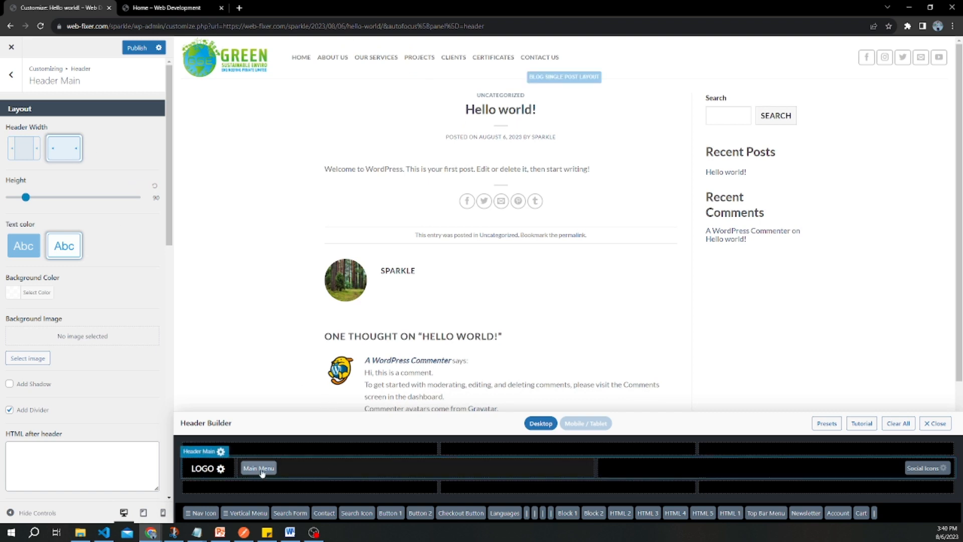
left_click_drag(258, 468, 613, 474)
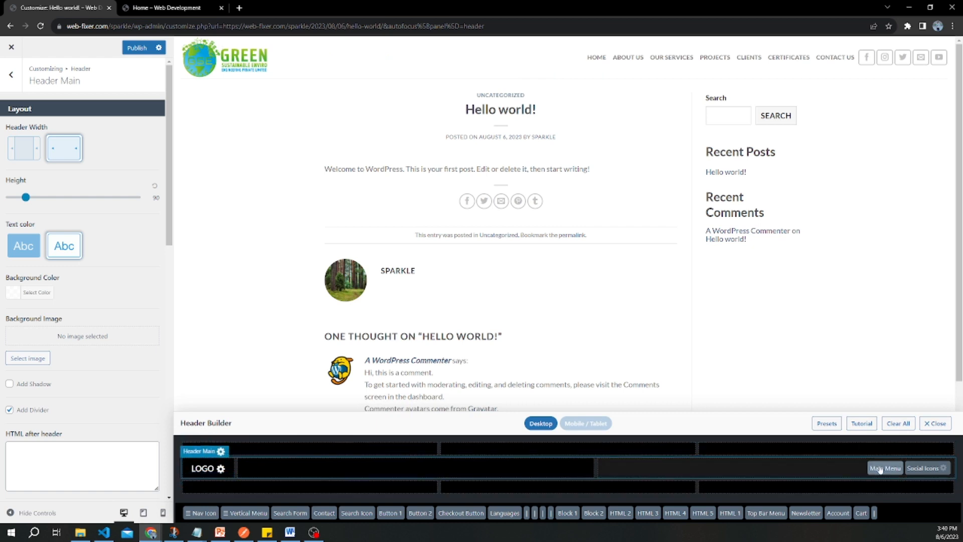
left_click_drag(883, 466, 544, 464)
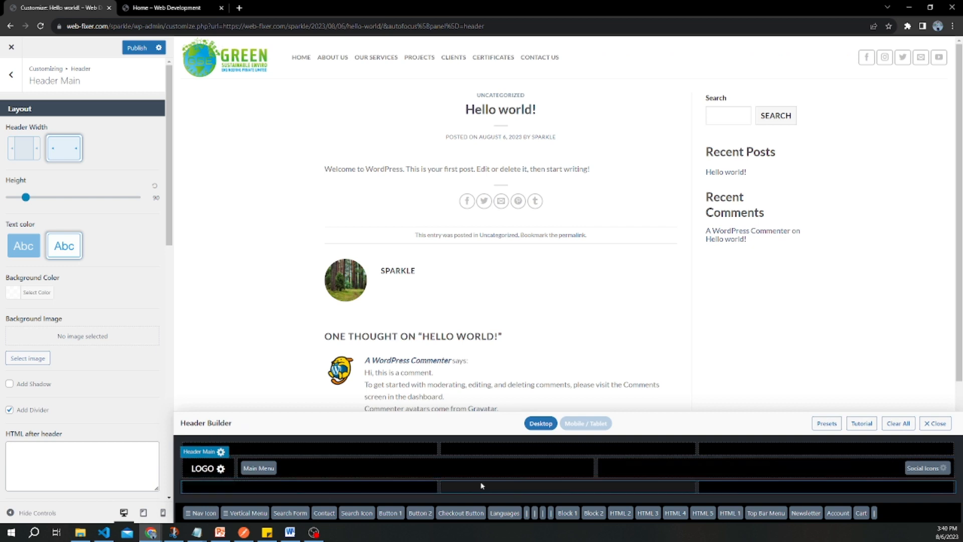
left_click_drag(259, 468, 631, 475)
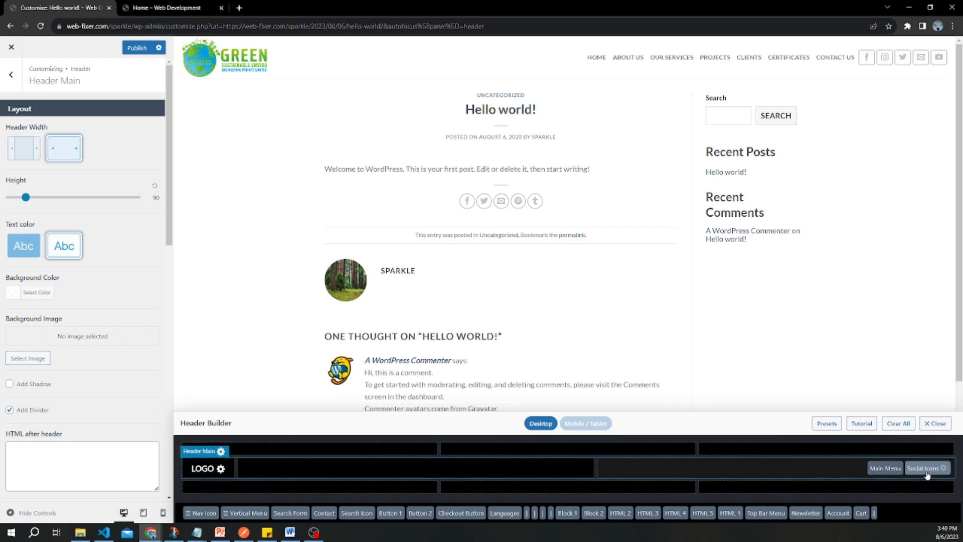
left_click_drag(927, 469, 925, 444)
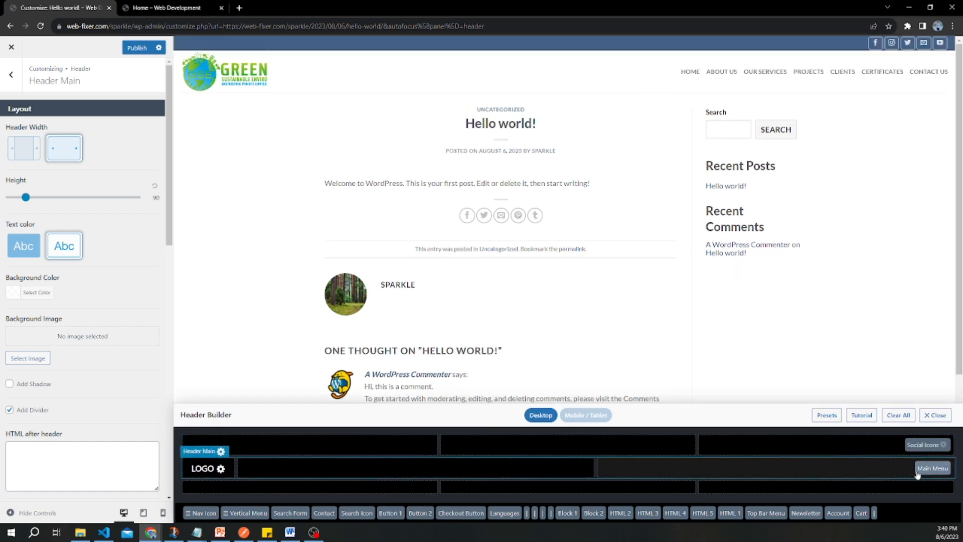
Step: Restore the Main Menu beside the logo, the Social Icons in the main row and the contained header width
left_click_drag(928, 472, 475, 472)
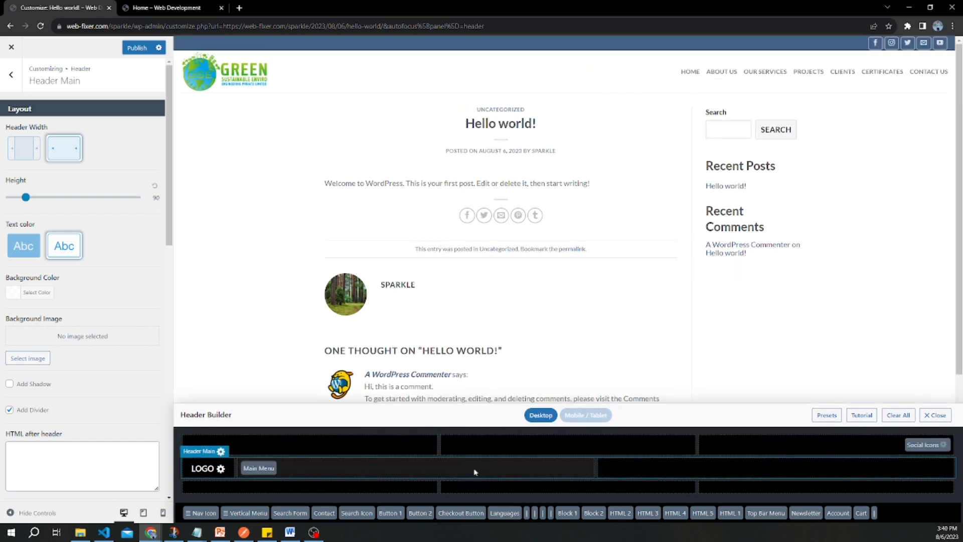
left_click_drag(925, 444, 914, 472)
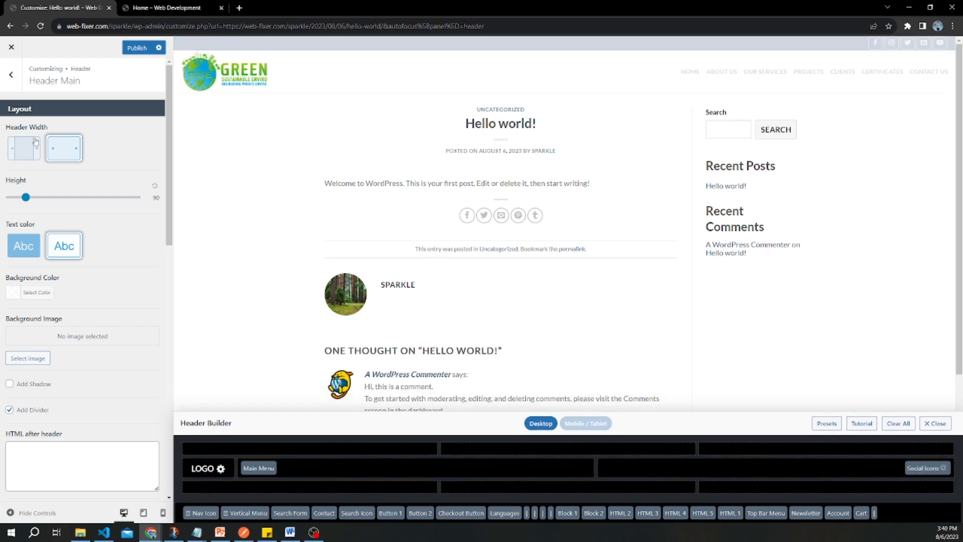
left_click(20, 154)
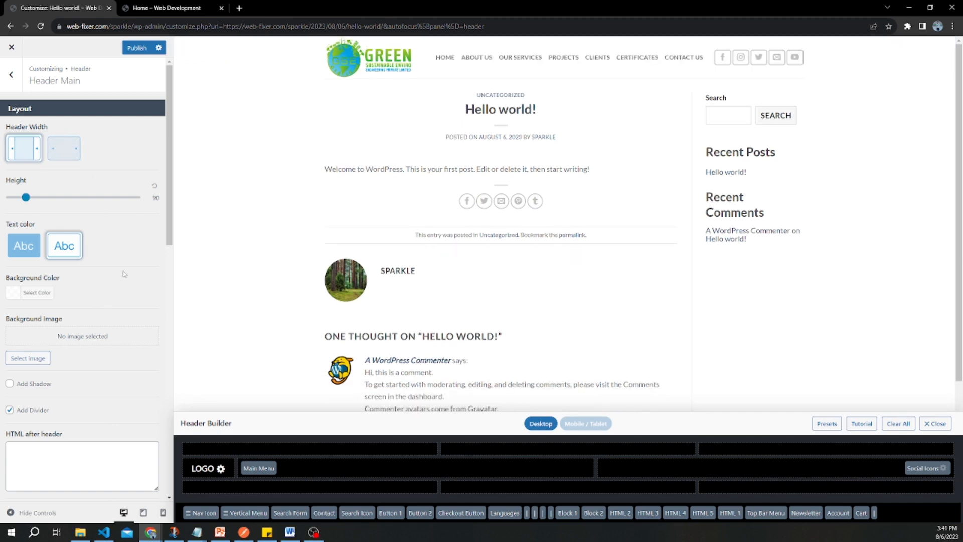
scroll(171, 187, "down", 2)
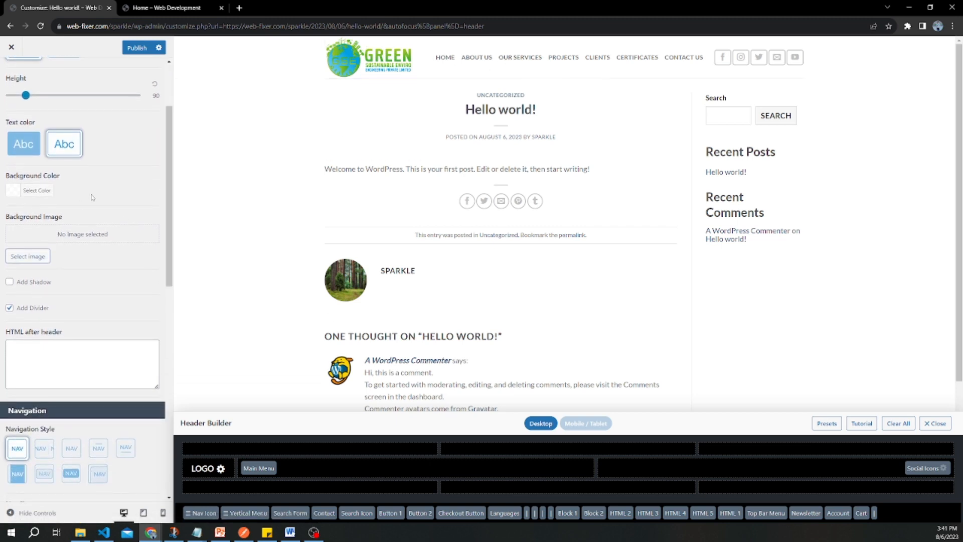
Step: Check the Header Main row's background color in its color picker
left_click(25, 193)
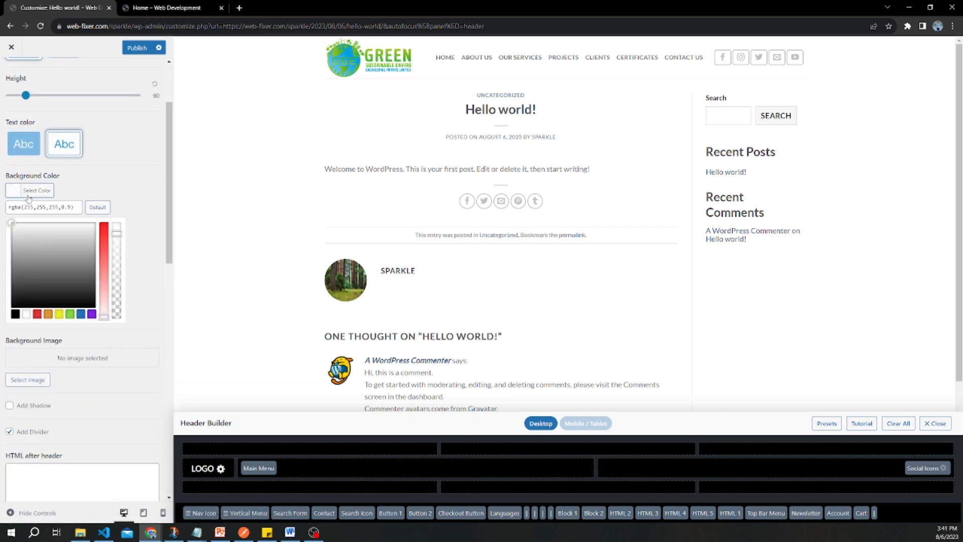
mouse_move(12, 223)
left_mouse_down()
mouse_move(58, 271)
mouse_move(5, 219)
left_mouse_up()
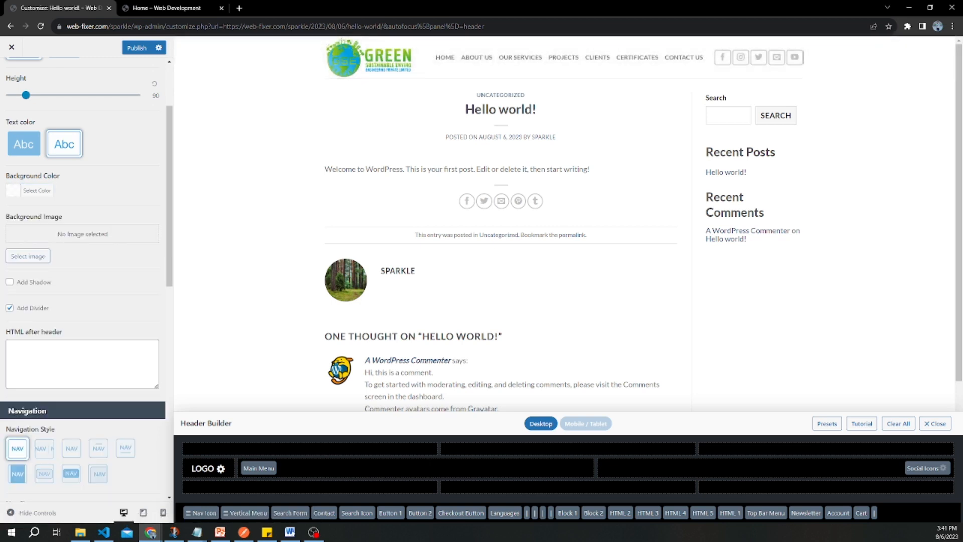
left_click(14, 198)
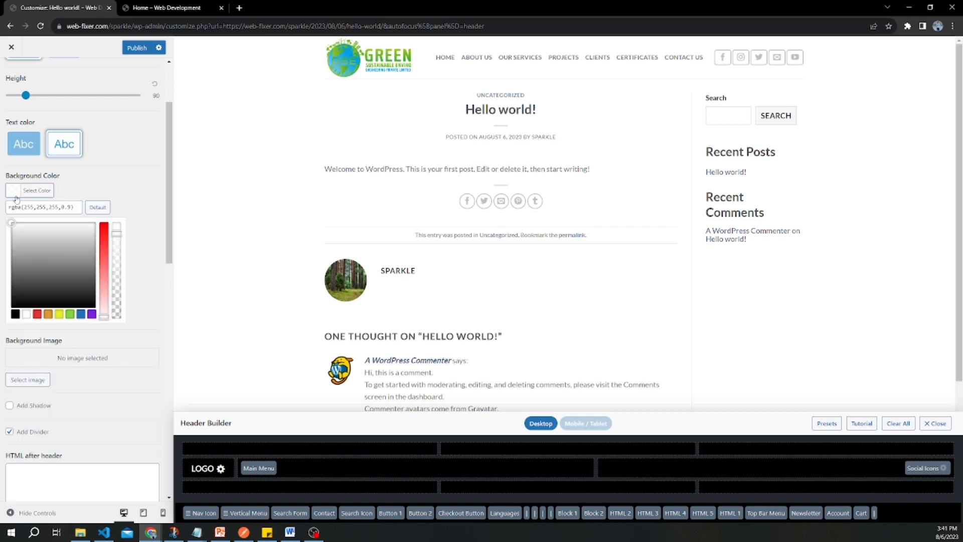
left_click(128, 178)
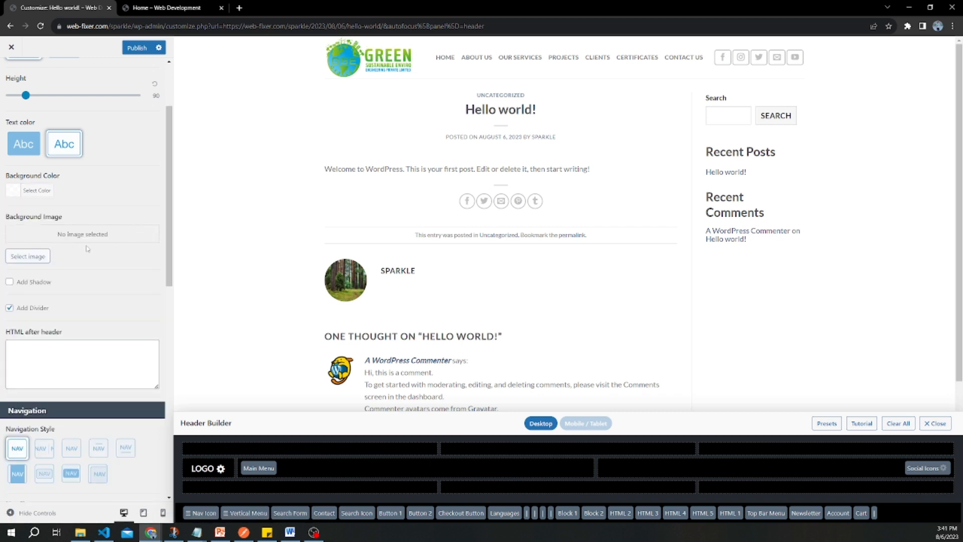
Step: Add a shadow to the Header Main row and remove its divider
scroll(150, 198, "down", 1)
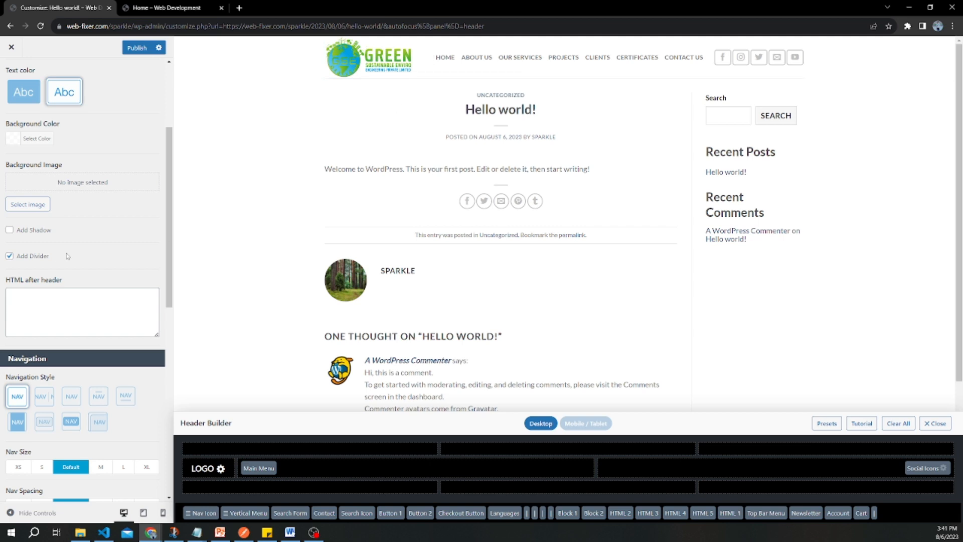
left_click(9, 231)
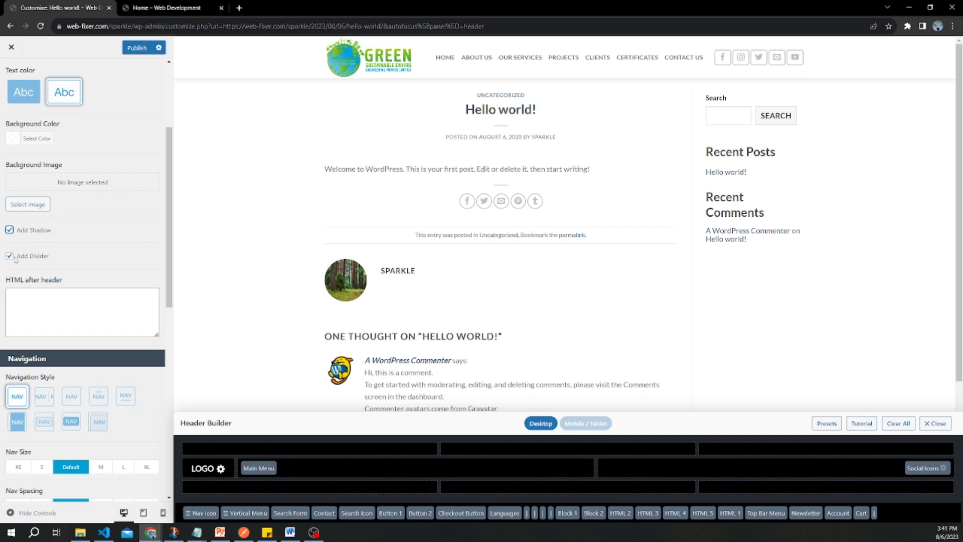
left_click(9, 258)
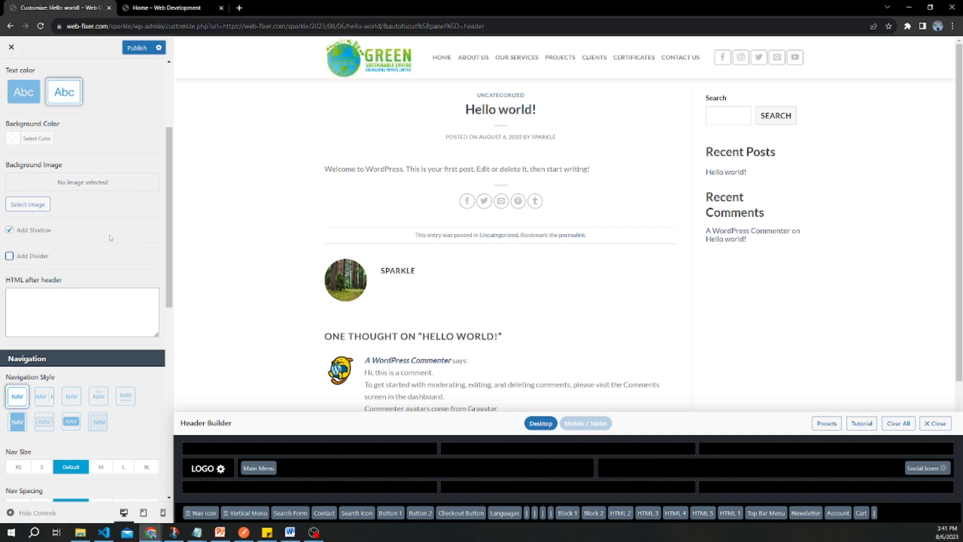
scroll(110, 238, "down", 3)
left_click(79, 191)
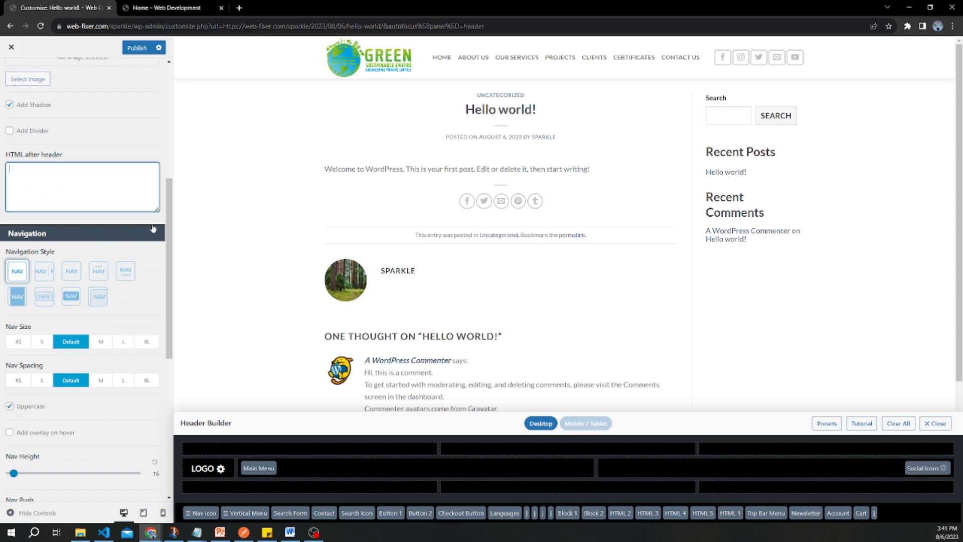
Step: Set the Header Main navigation style to the one with a line above the menu item
left_click_drag(170, 196, 167, 220)
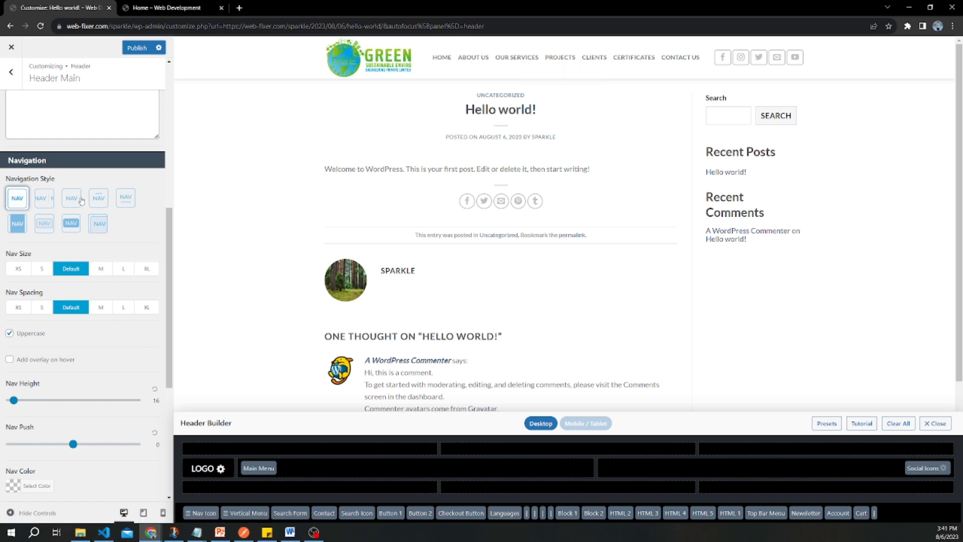
left_click(97, 199)
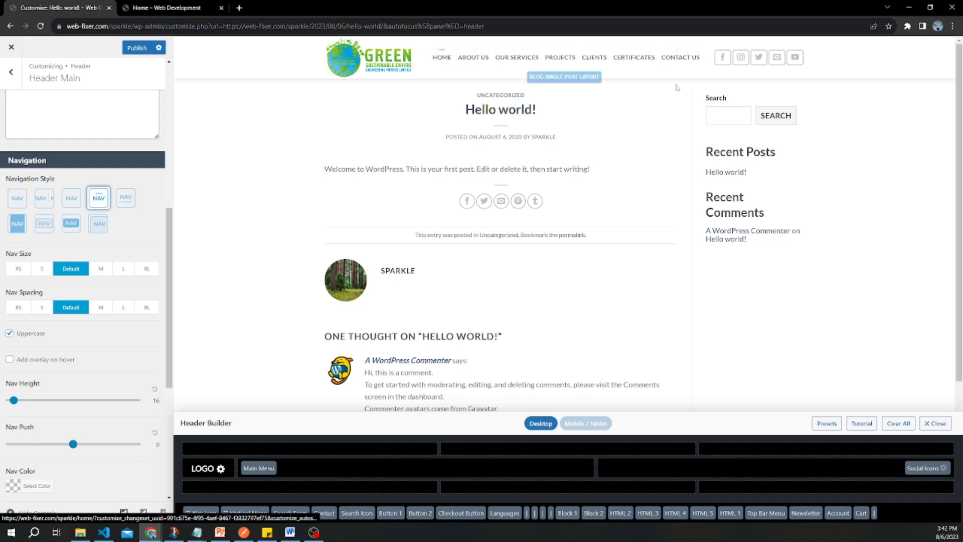
Step: Try Nav Height values of 116, 402 and 52 and a Nav Push of 13, resetting both settings to their defaults
scroll(79, 393, "down", 2)
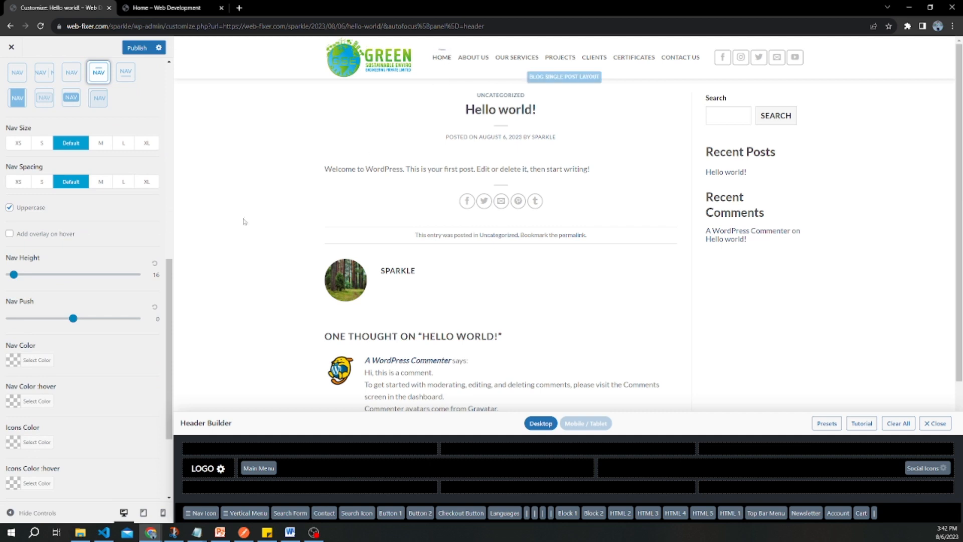
left_click_drag(12, 276, 39, 275)
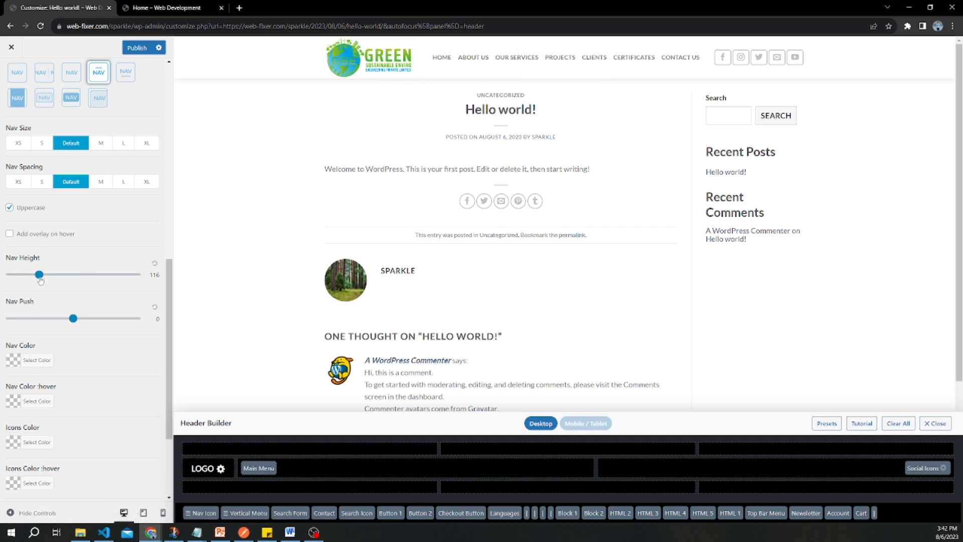
left_click_drag(39, 274, 111, 274)
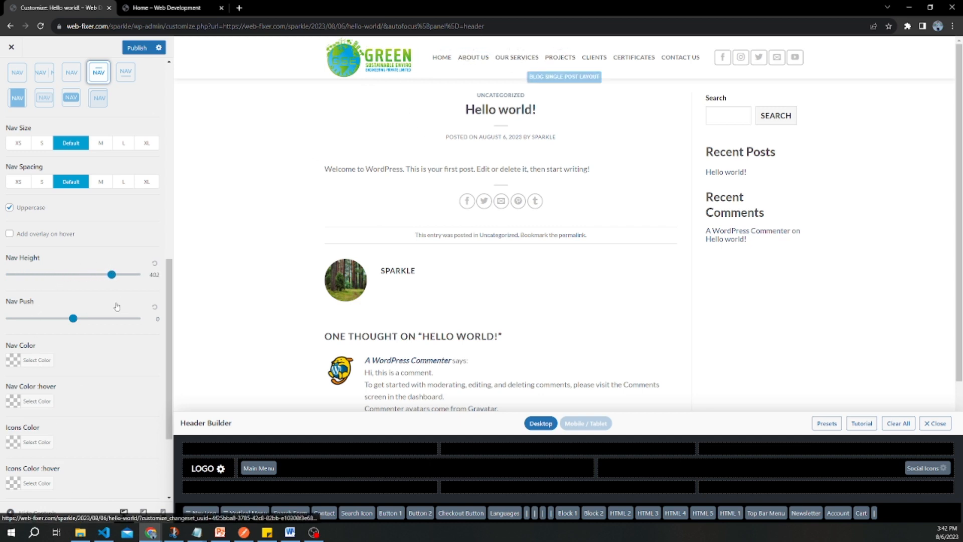
mouse_move(73, 318)
left_mouse_down()
mouse_move(139, 320)
mouse_move(37, 321)
mouse_move(91, 321)
left_mouse_up()
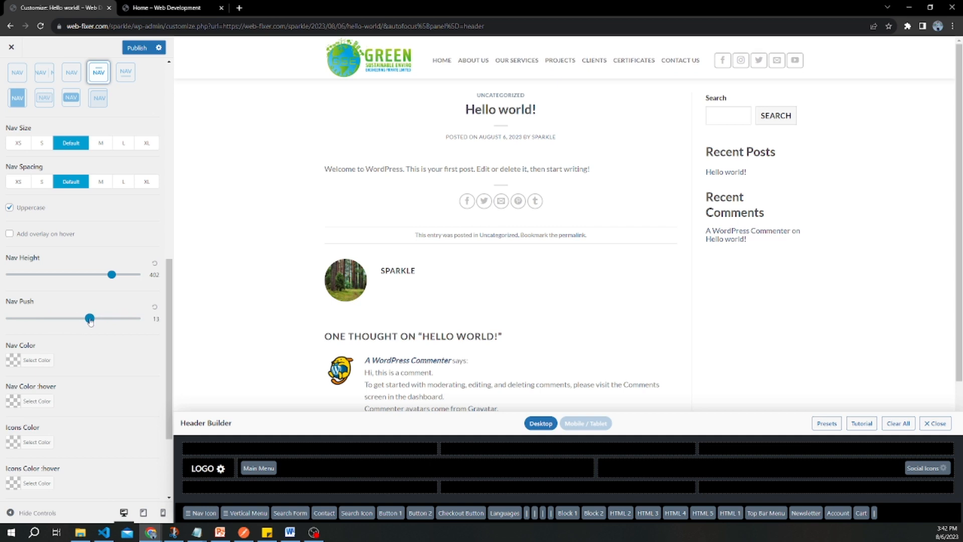
left_click(154, 307)
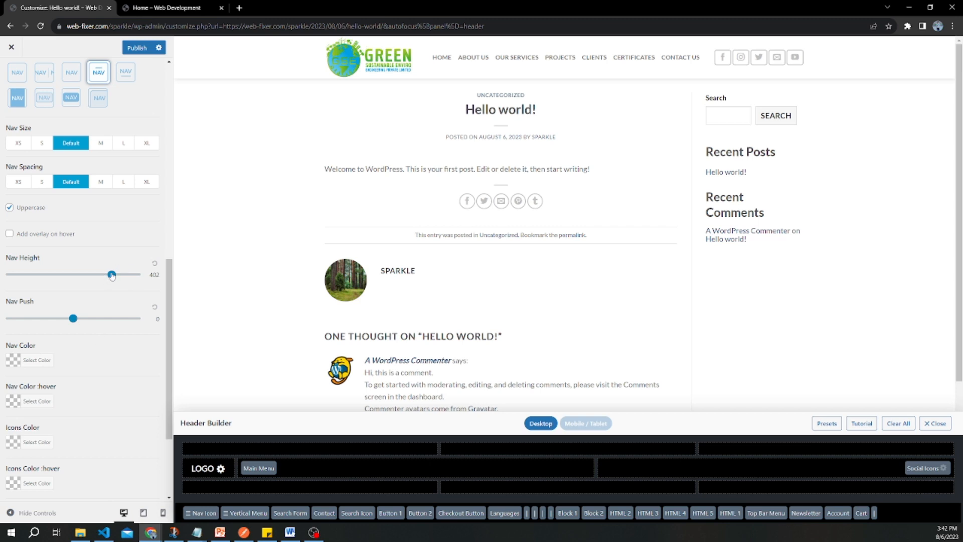
left_click_drag(111, 274, 22, 275)
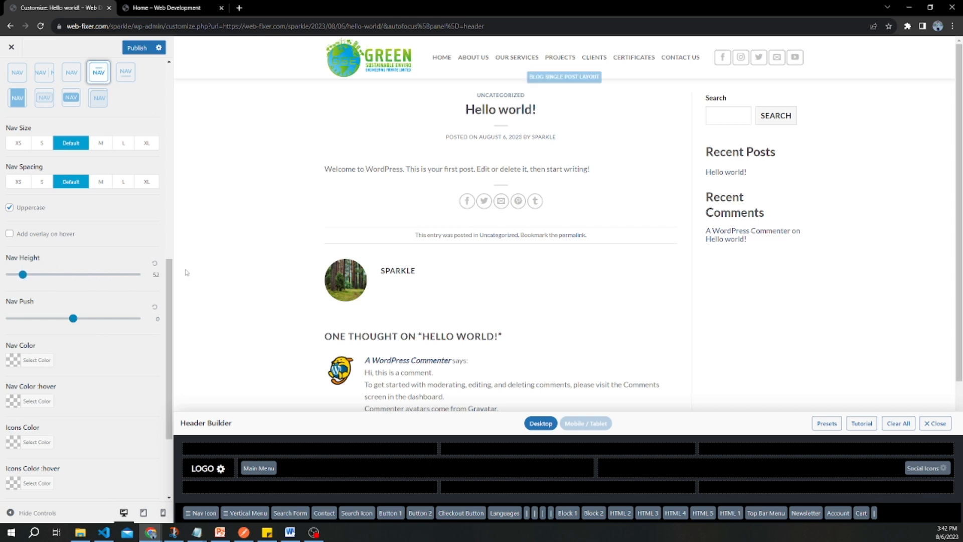
left_click(154, 262)
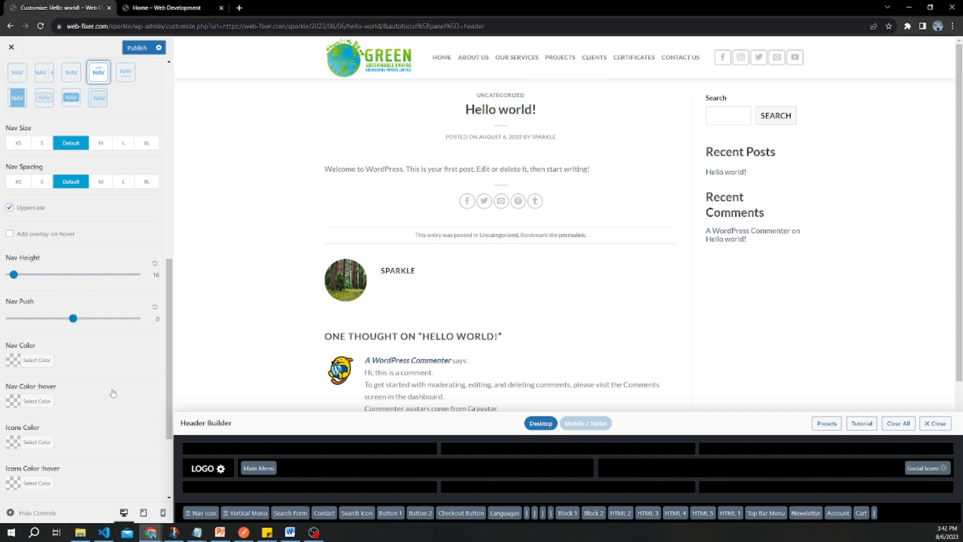
Step: Review the remaining navigation color and Transparent Header options and publish the Header Main changes
scroll(113, 394, "down", 3)
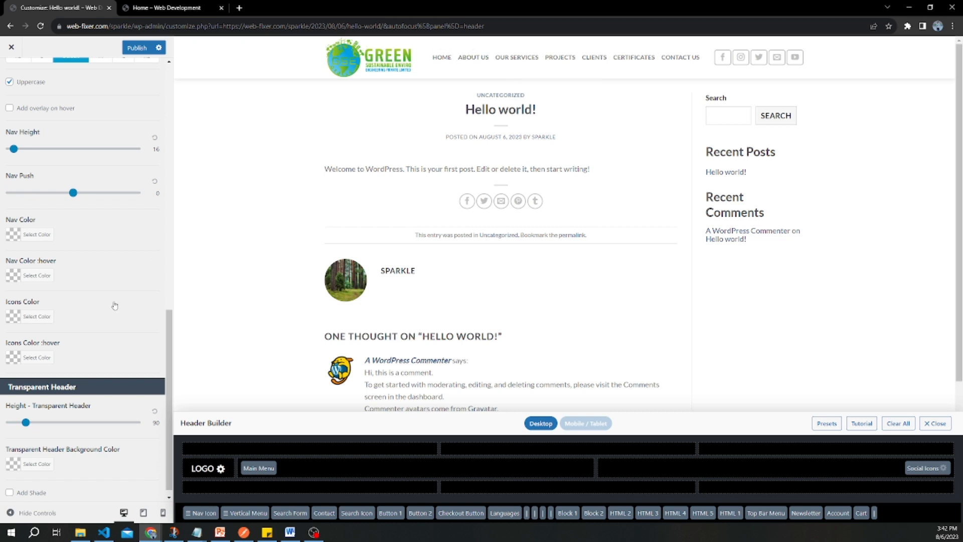
scroll(115, 305, "down", 1)
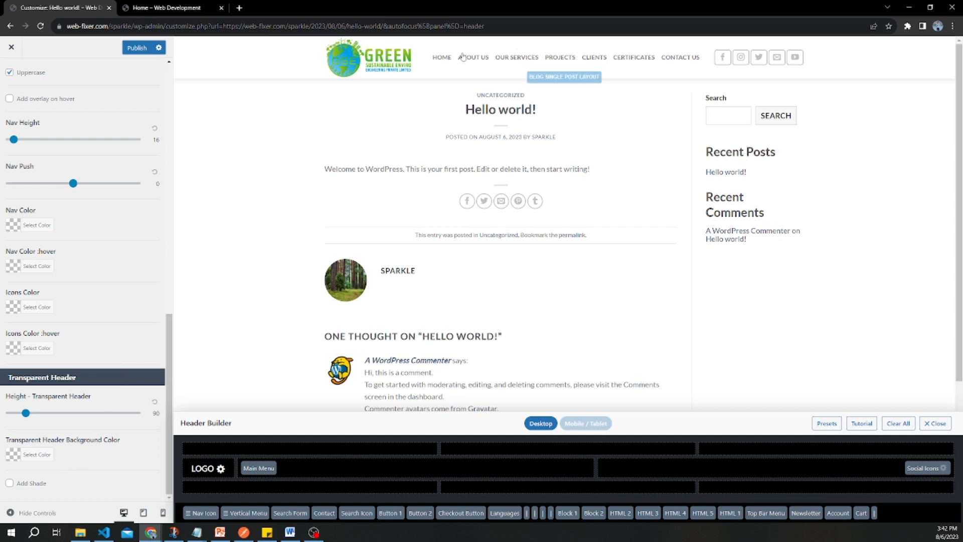
left_click(135, 50)
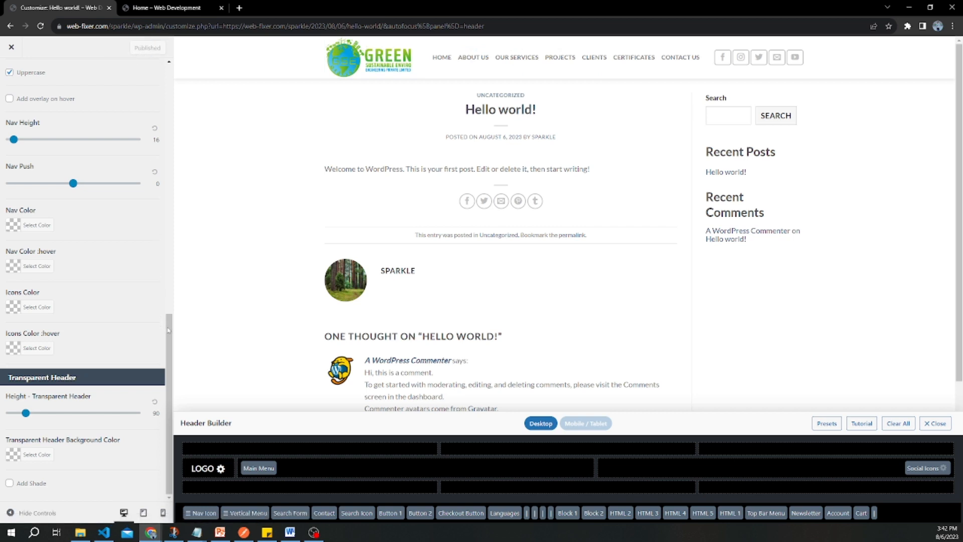
Step: Open the header logo's settings and view the media library for the logo image, keeping the current logo
left_click_drag(169, 330, 182, 72)
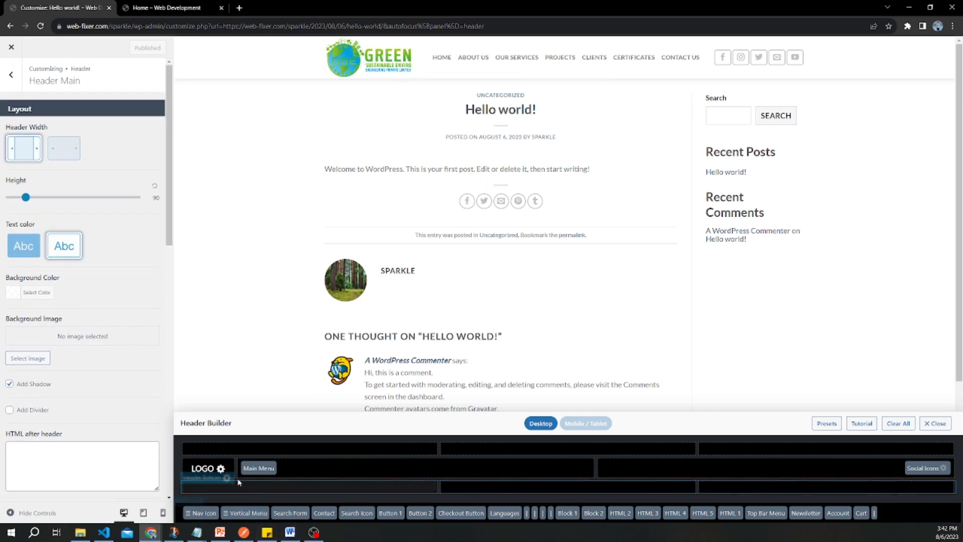
left_click(220, 468)
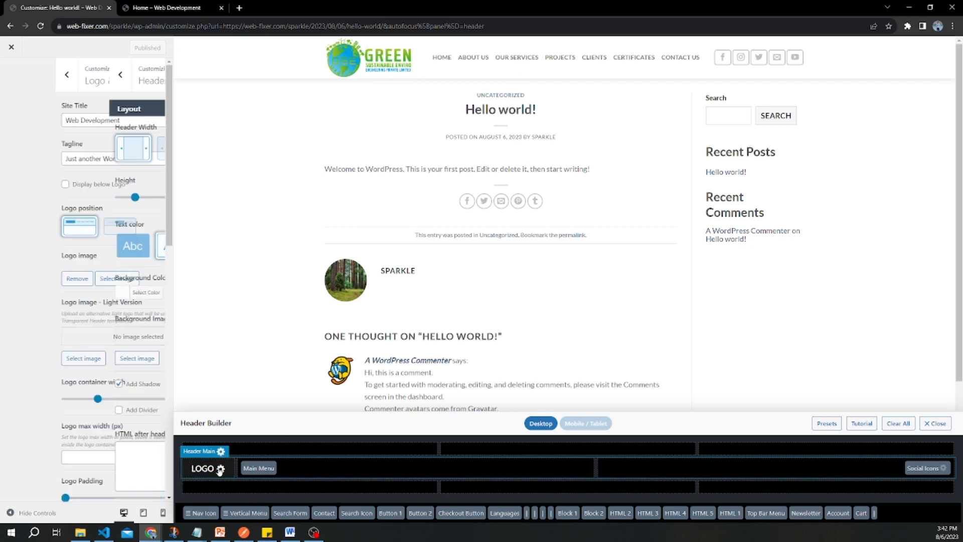
scroll(104, 226, "down", 3)
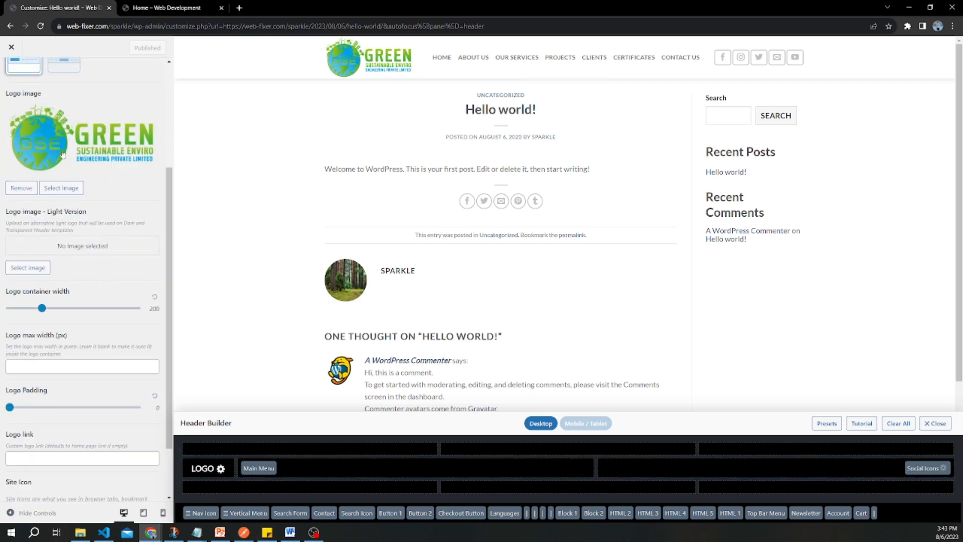
left_click(61, 187)
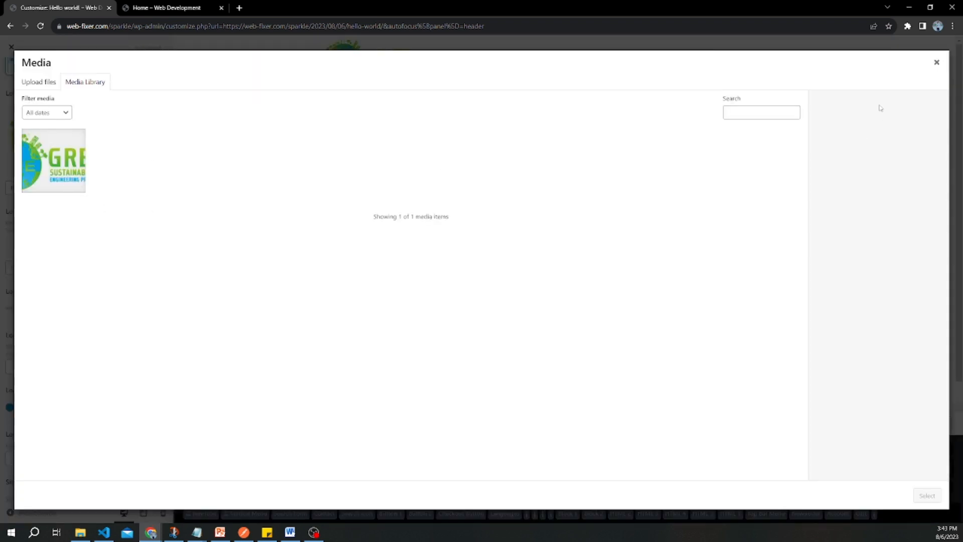
left_click(937, 62)
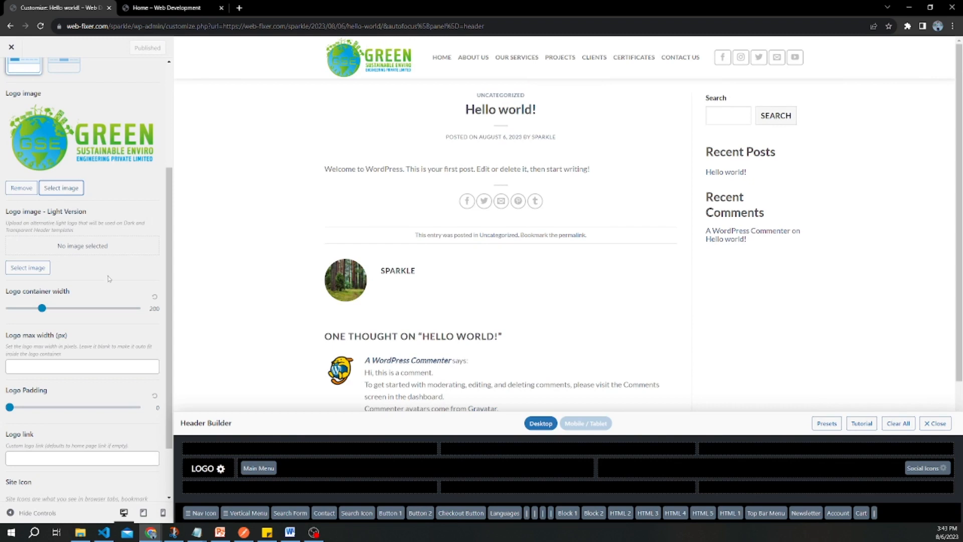
Step: Set the site icon from logo-1.png, cropping it to the square area around the GSE globe
scroll(109, 278, "down", 2)
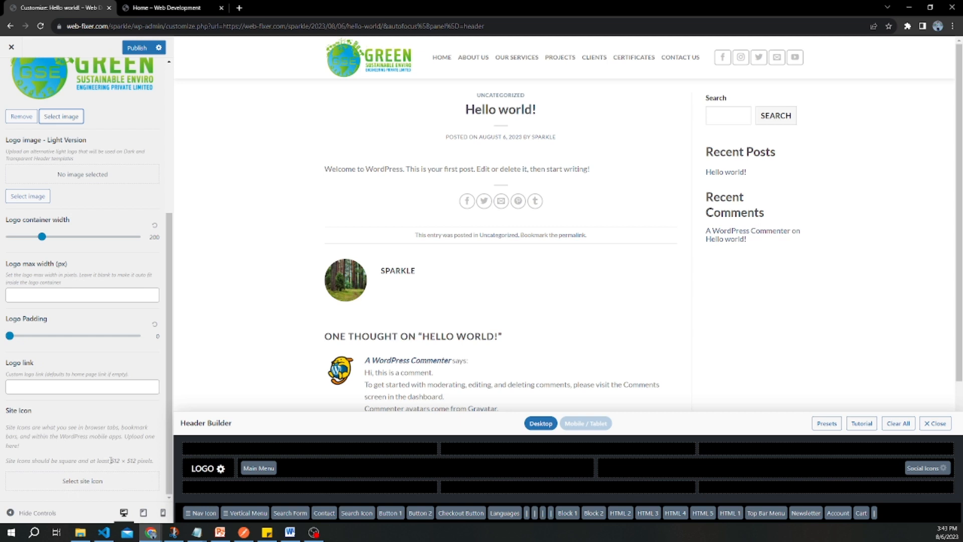
left_click(89, 485)
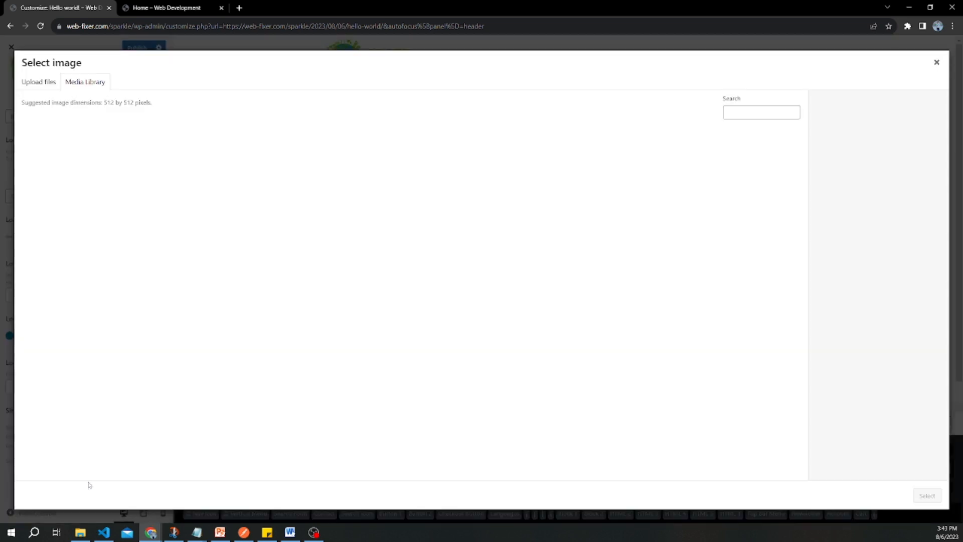
left_click(47, 159)
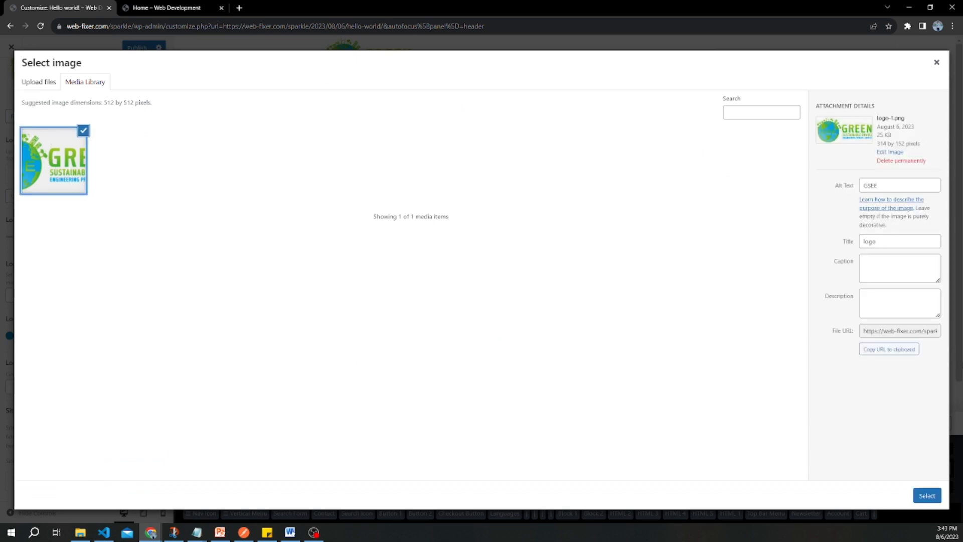
left_click(926, 496)
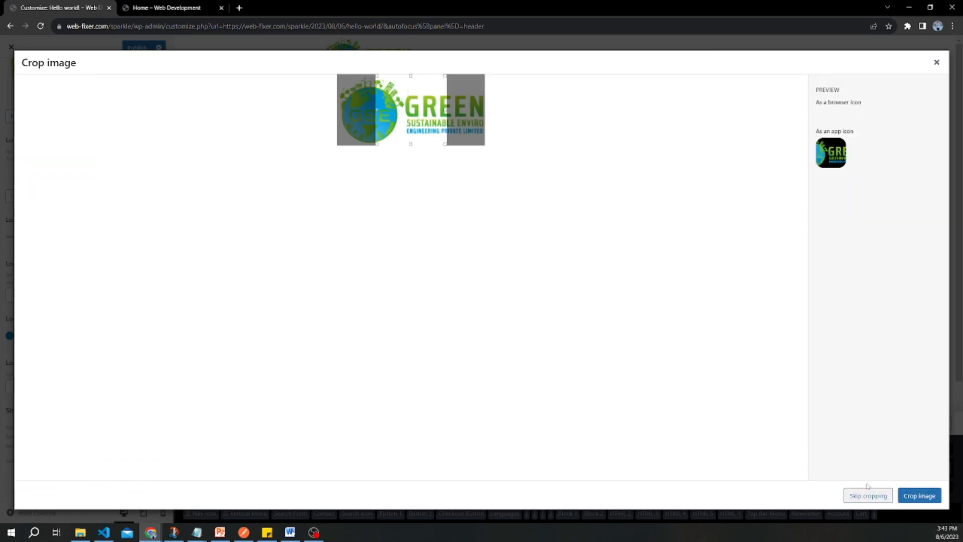
left_click_drag(412, 114, 372, 113)
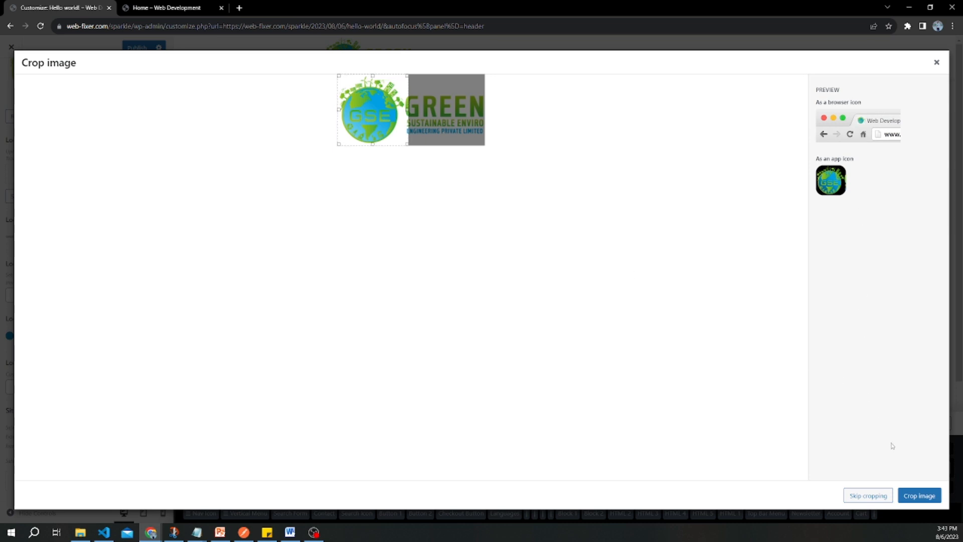
left_click(918, 495)
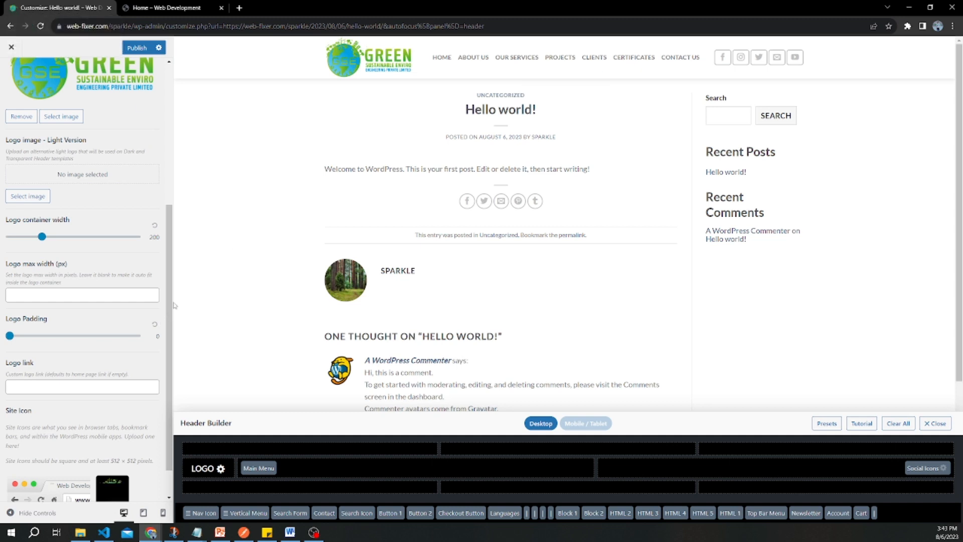
Step: Publish the site identity changes and return to the main list of customization sections
left_click_drag(169, 281, 187, 108)
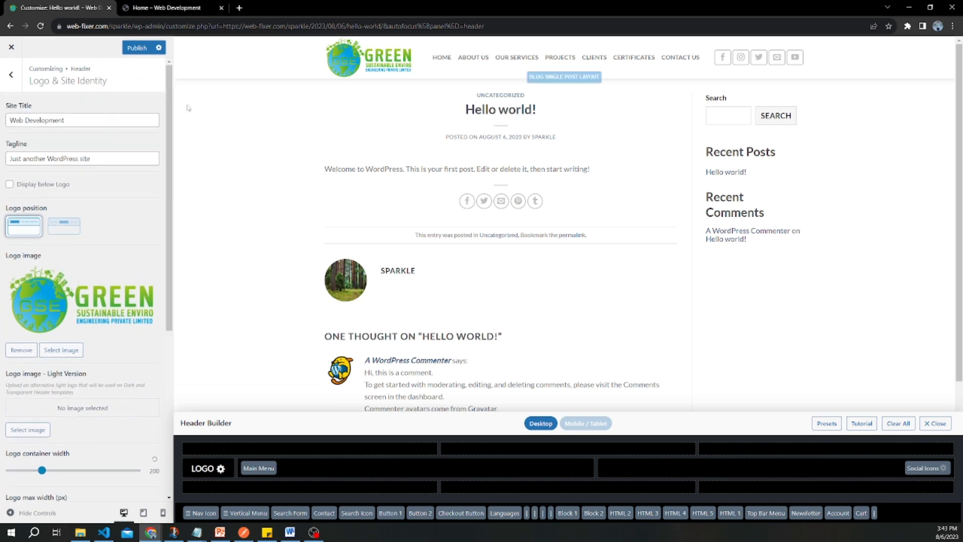
left_click(141, 48)
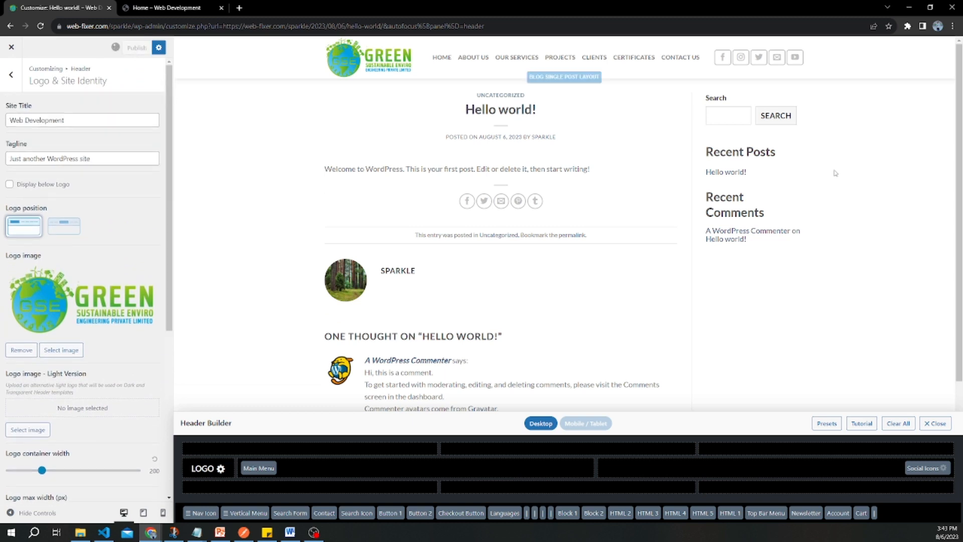
left_click(14, 82)
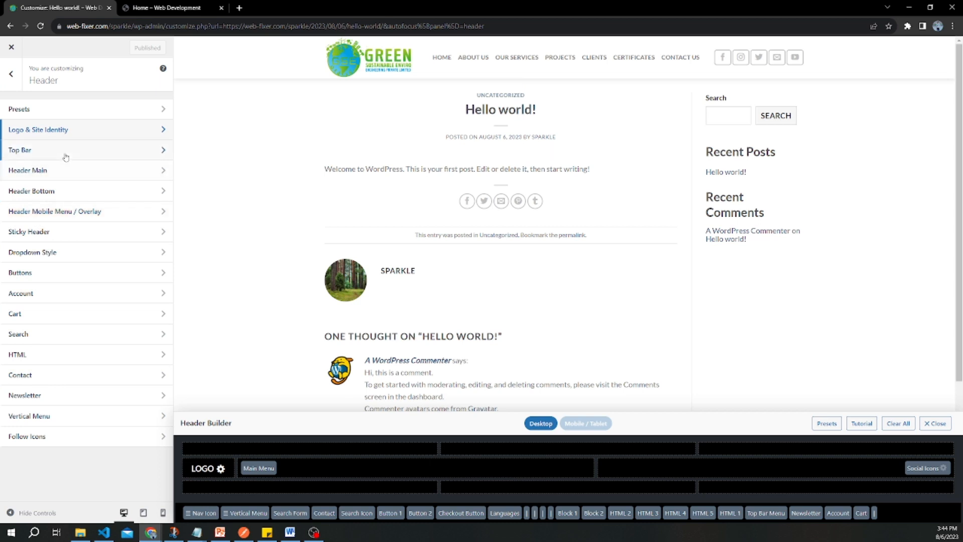
left_click(11, 74)
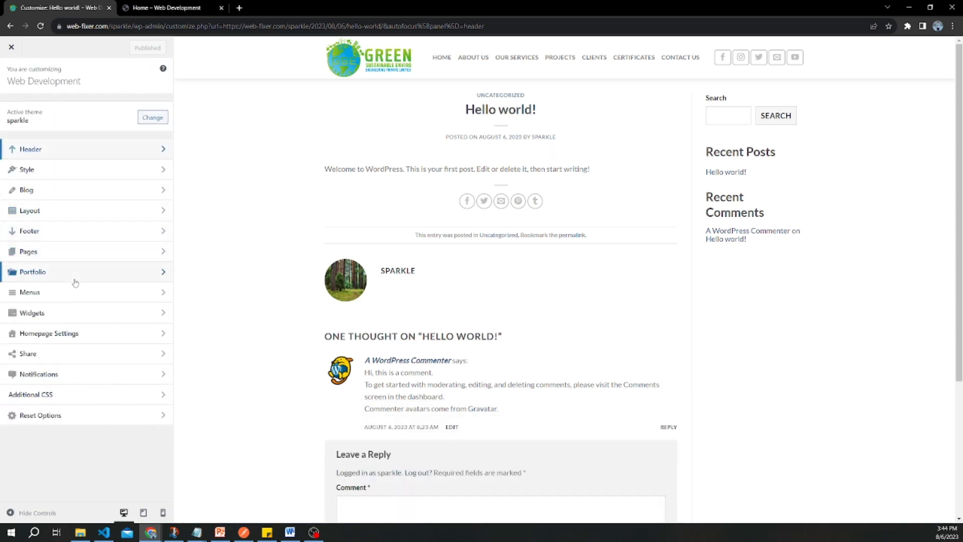
Step: Open the Footer settings and review the Footer 1, Footer 2, Absolute Footer, Back To Top Button and Footer HTML options
left_click(65, 234)
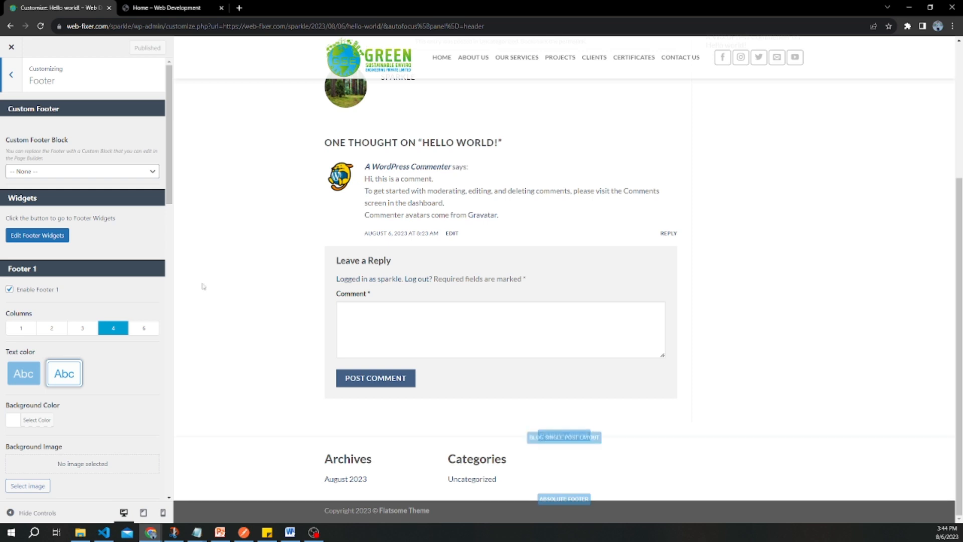
key("ctrl+a")
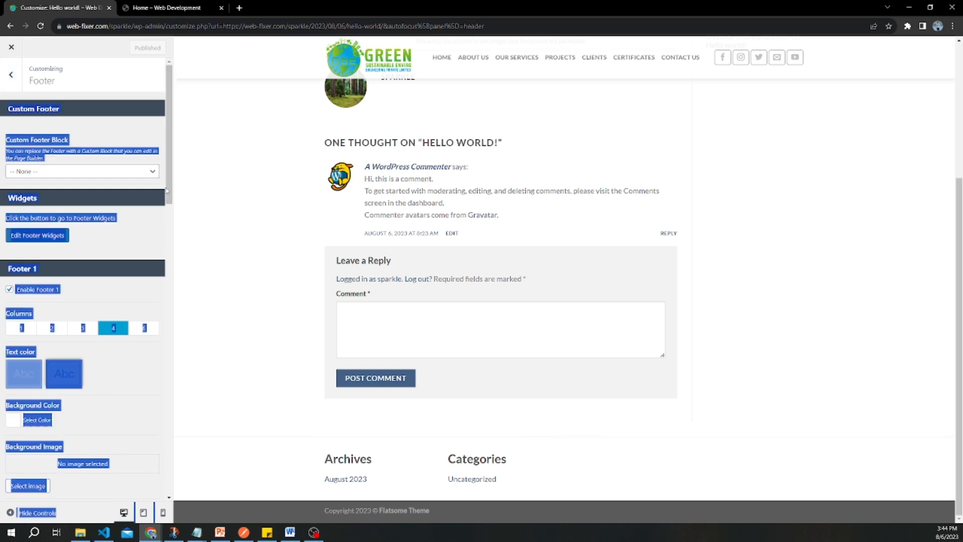
left_click(145, 136)
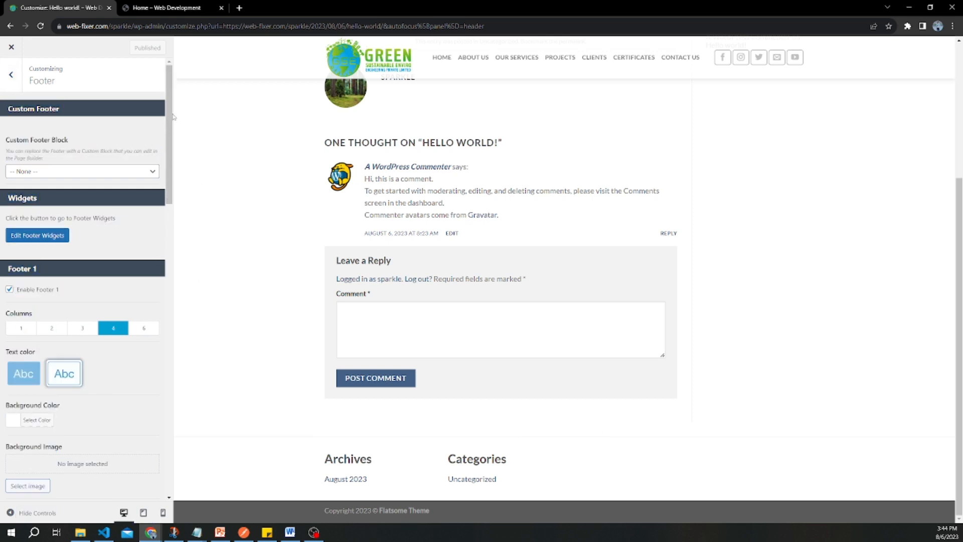
left_click_drag(168, 116, 146, 365)
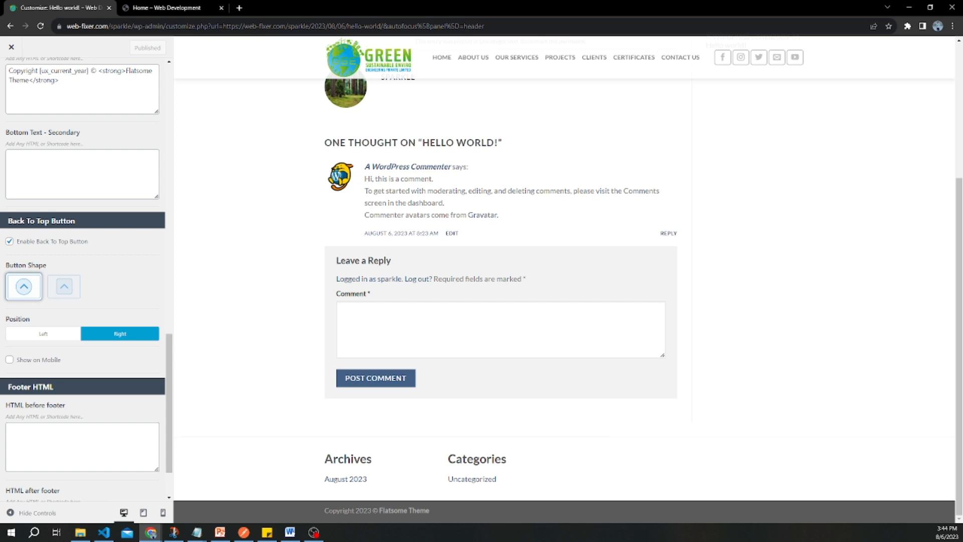
key("alt+Tab")
left_click(242, 160)
scroll(103, 296, "up", 5)
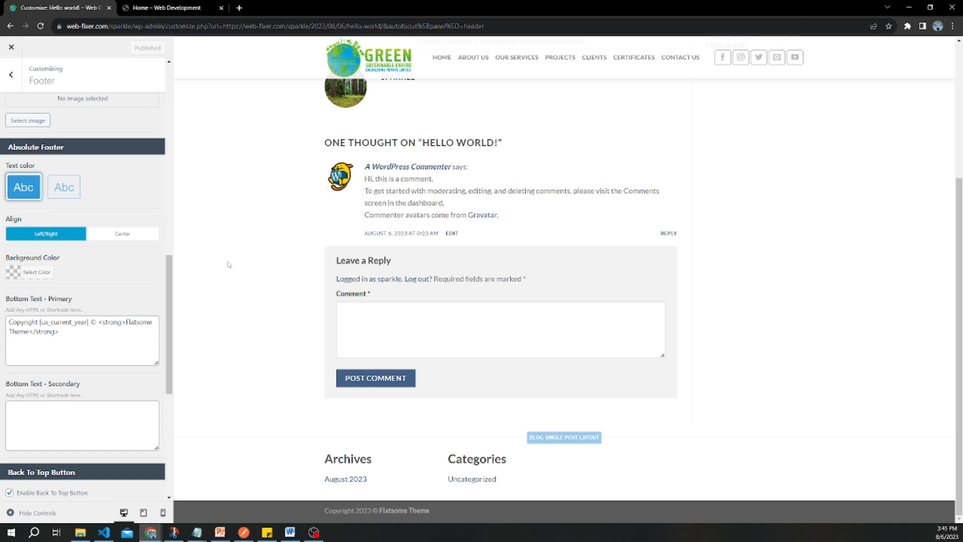
scroll(229, 265, "up", 4)
scroll(171, 301, "up", 1)
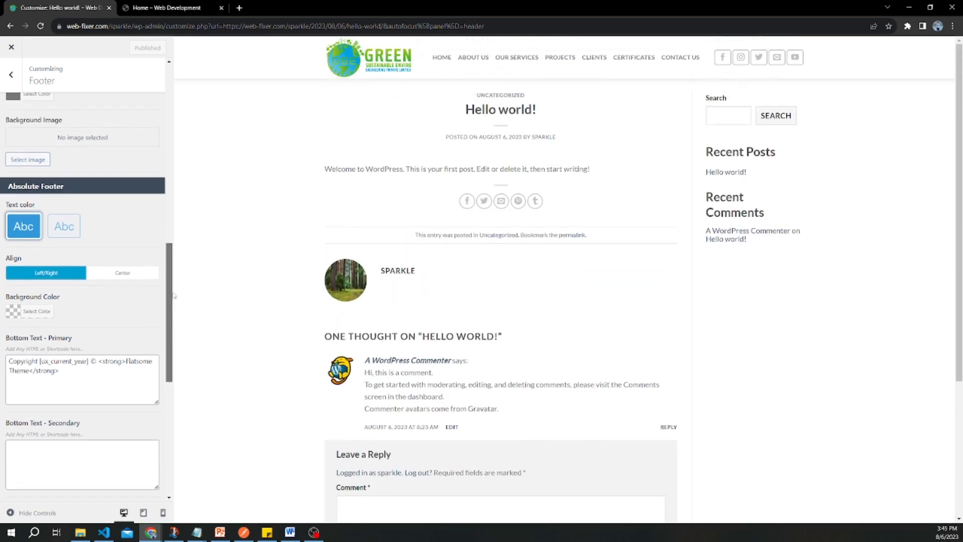
scroll(173, 296, "up", 3)
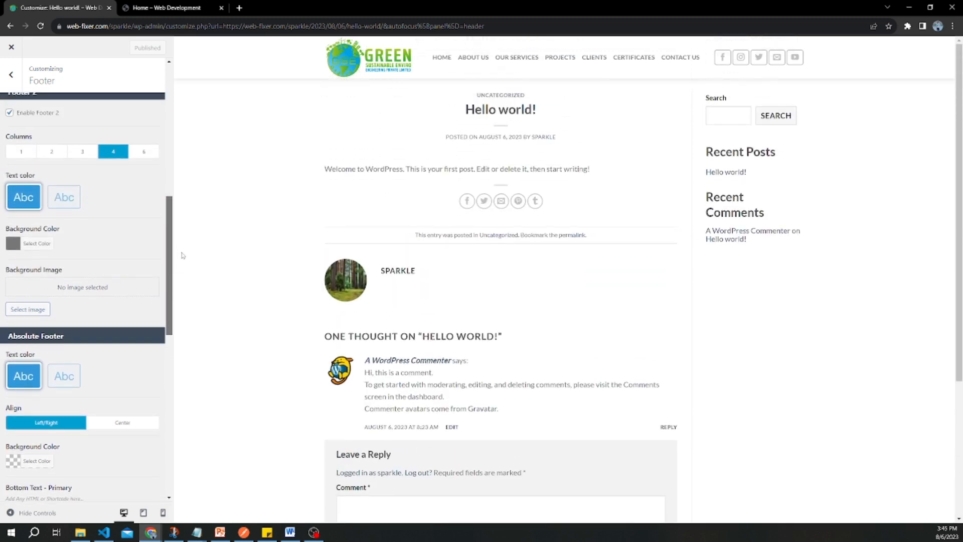
scroll(170, 256, "up", 5)
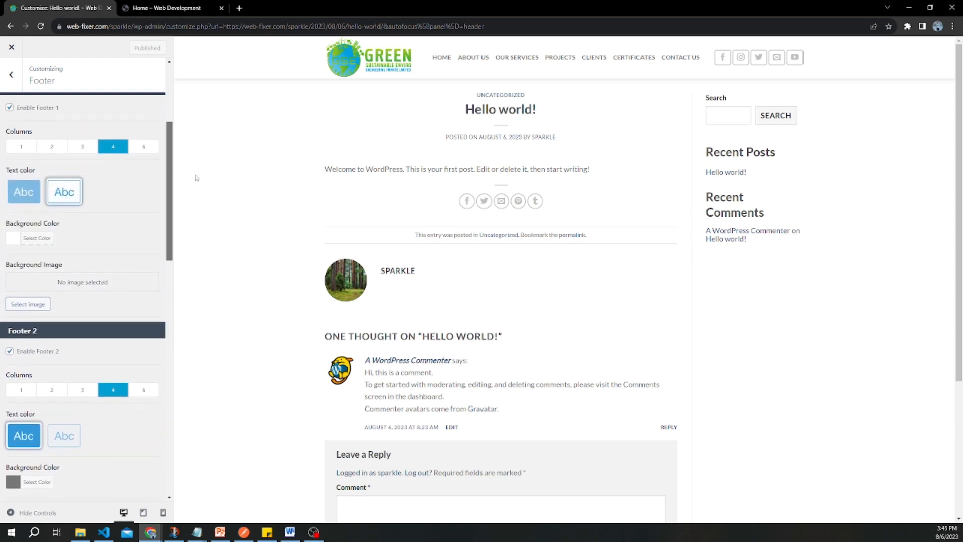
left_click_drag(197, 177, 200, 152)
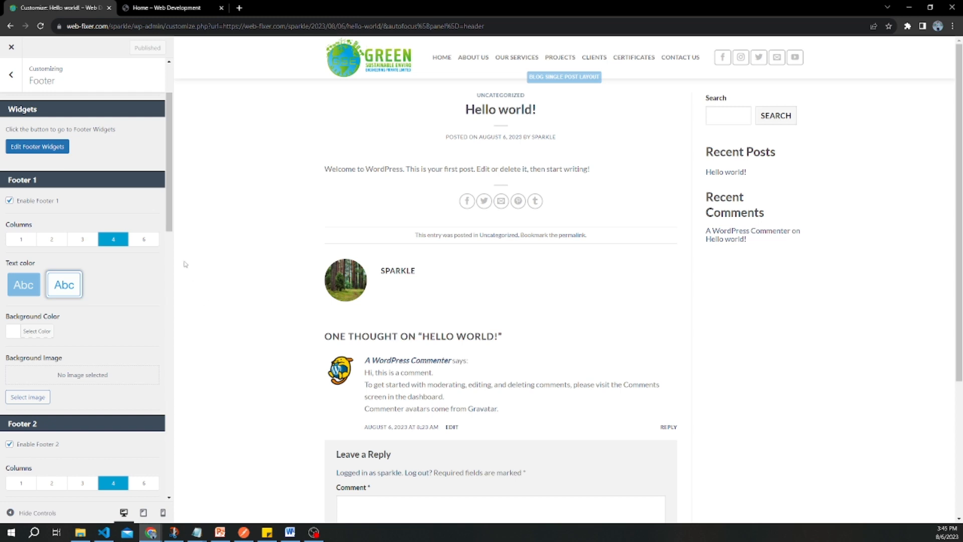
scroll(903, 370, "down", 4)
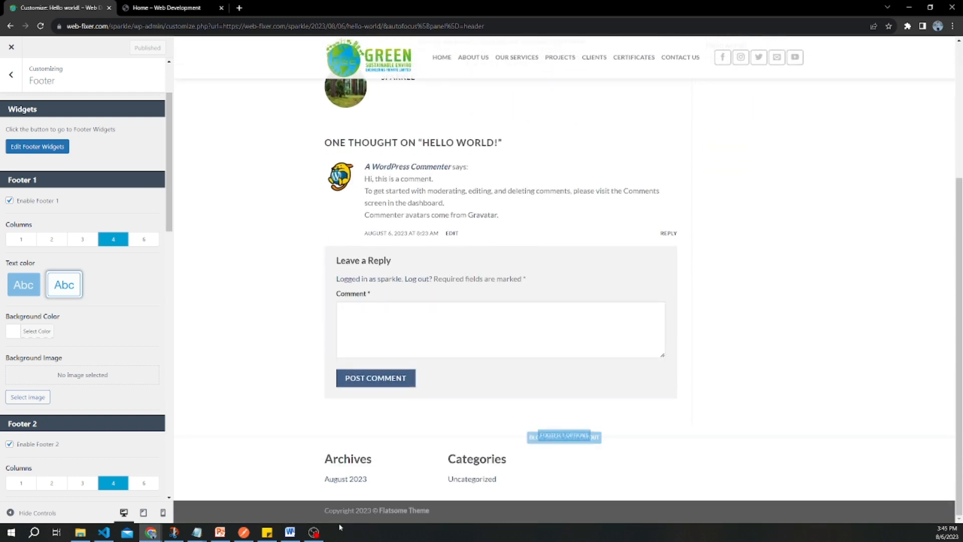
scroll(154, 187, "up", 2)
scroll(153, 187, "down", 2)
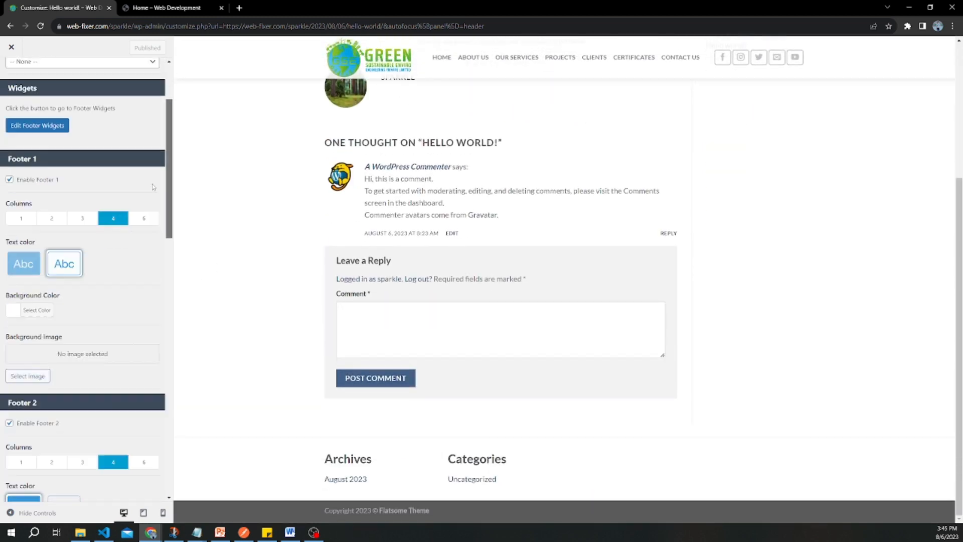
Step: Replace "Flatsome Theme" with "Gsee.pk" in the Absolute Footer's primary bottom text and align the footer to Center
scroll(153, 187, "down", 10)
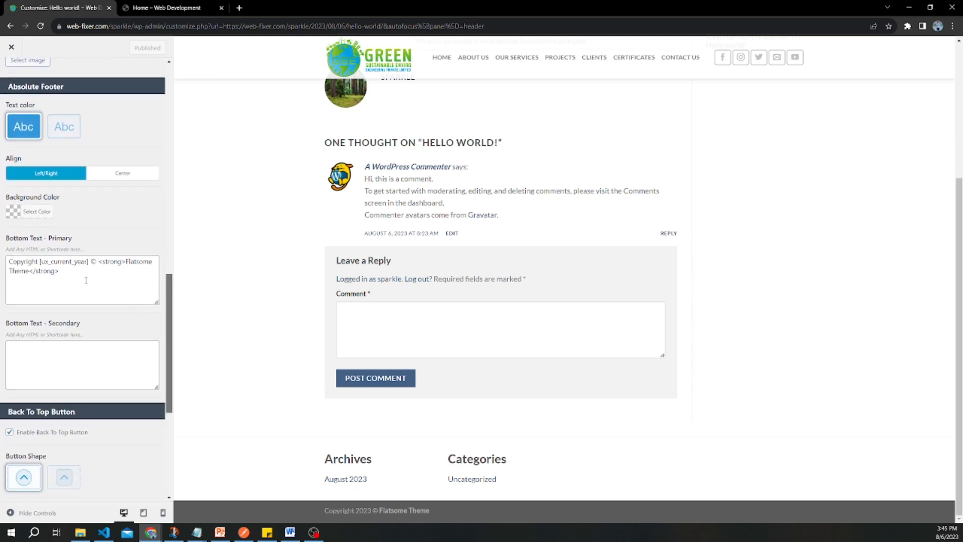
double_click(130, 261)
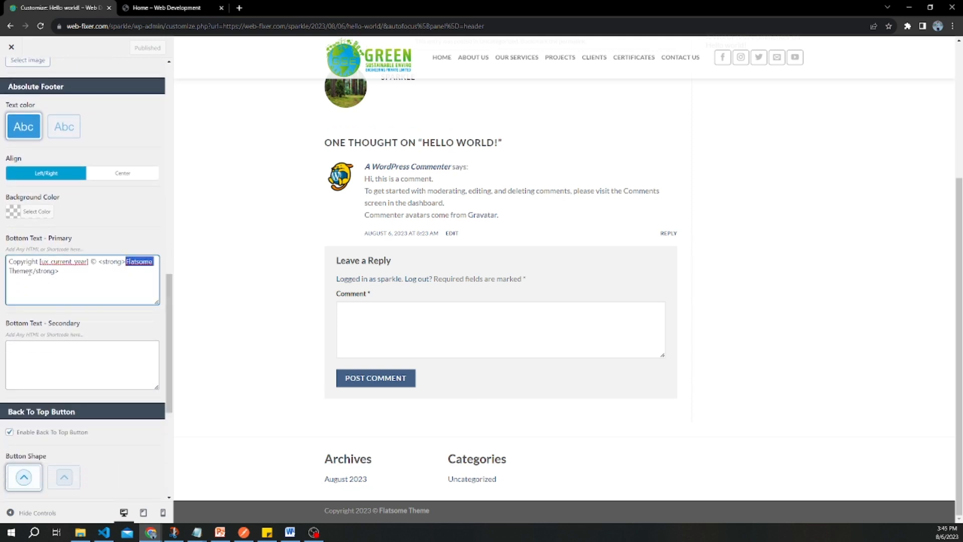
left_click_drag(30, 271, 128, 257)
key("BackSpace")
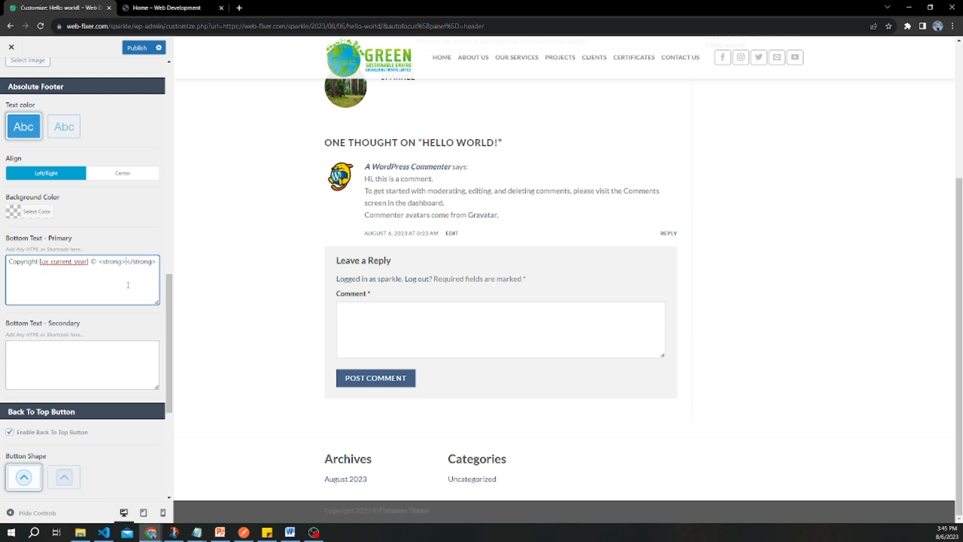
type("Gsee")
key("BackSpace")
type(".pk")
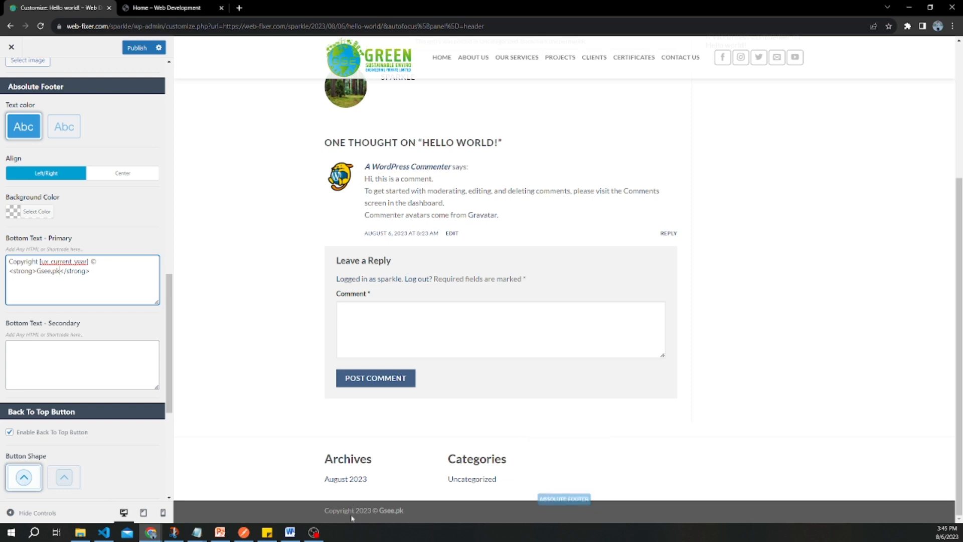
left_click(113, 176)
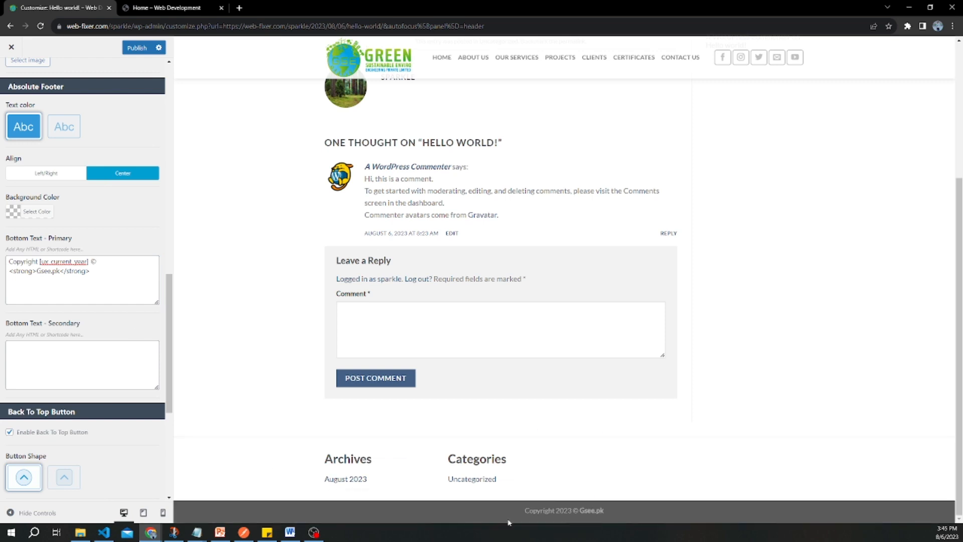
Step: Open Footer 2's background color, inspect the page, and sample the logo globe's blue with the developer tools' eyedropper
scroll(110, 221, "up", 5)
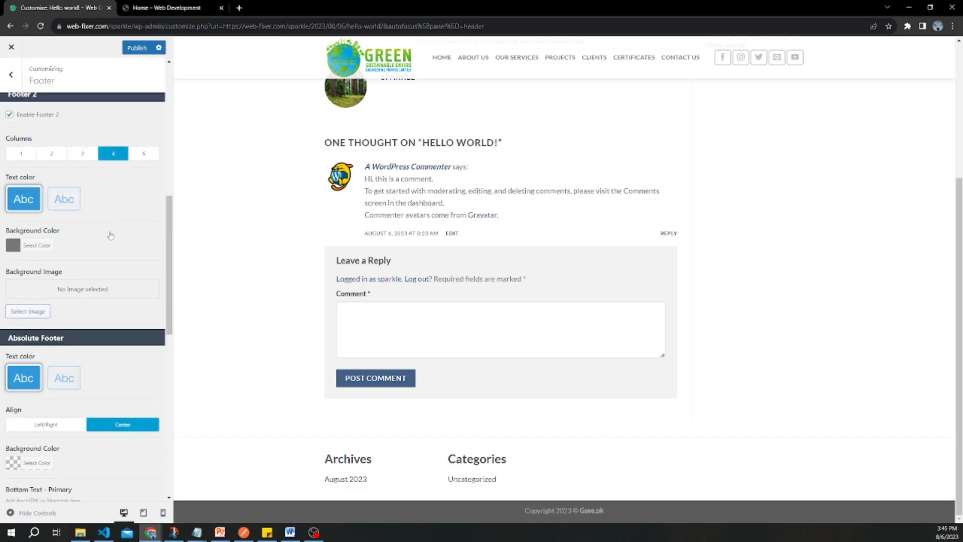
left_click(34, 247)
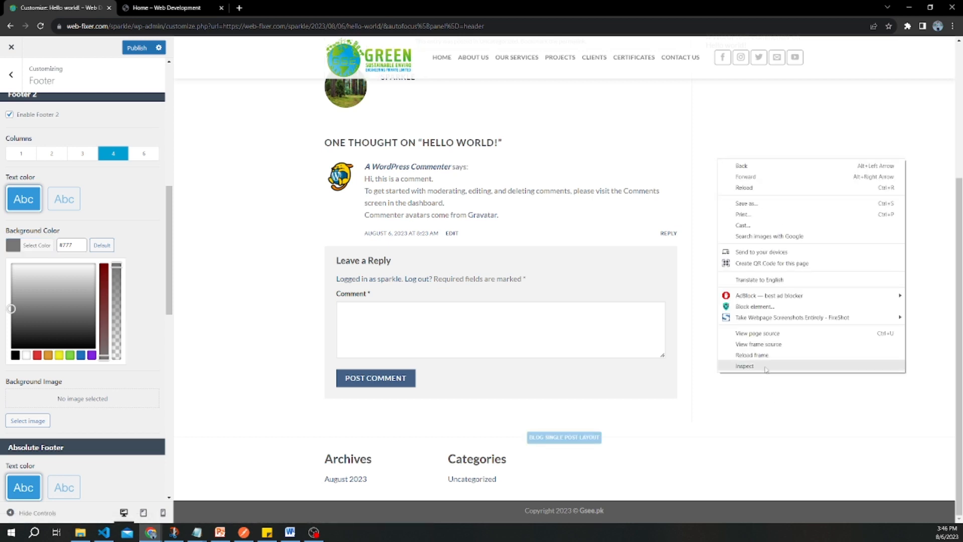
left_click(766, 369)
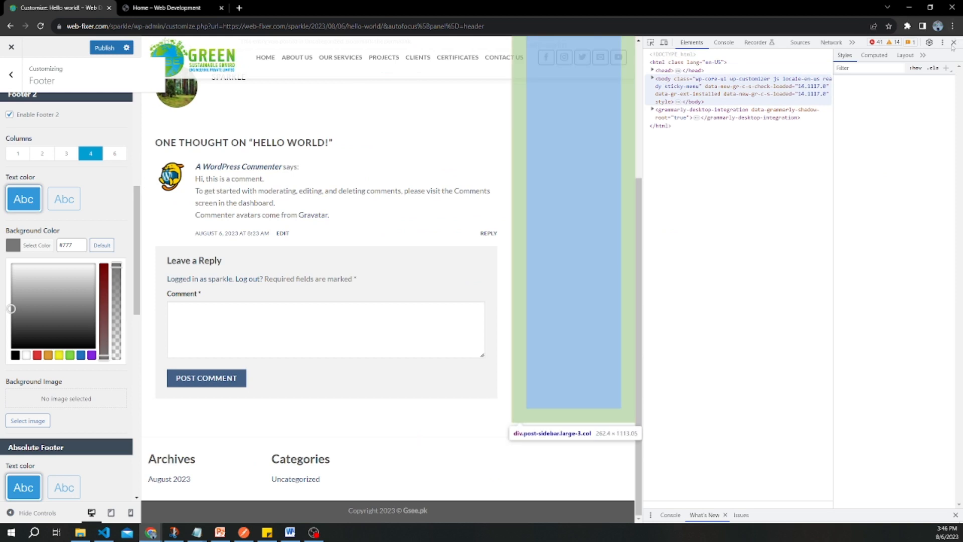
key("F12")
right_click(779, 147)
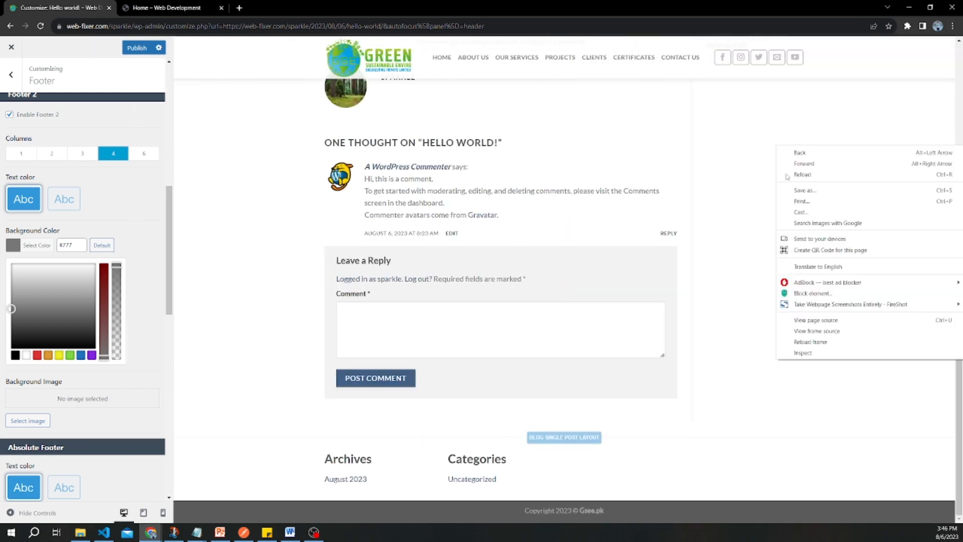
left_click(802, 353)
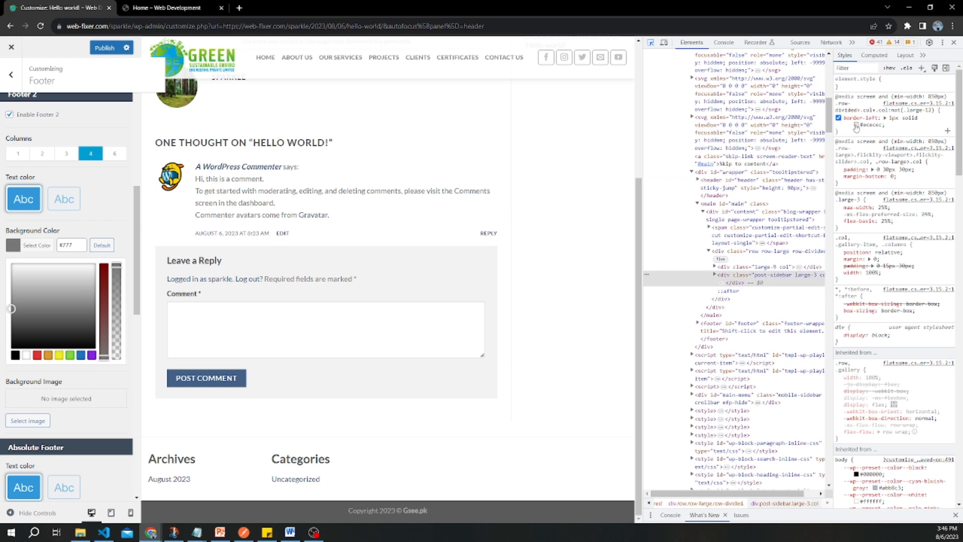
left_click(857, 125)
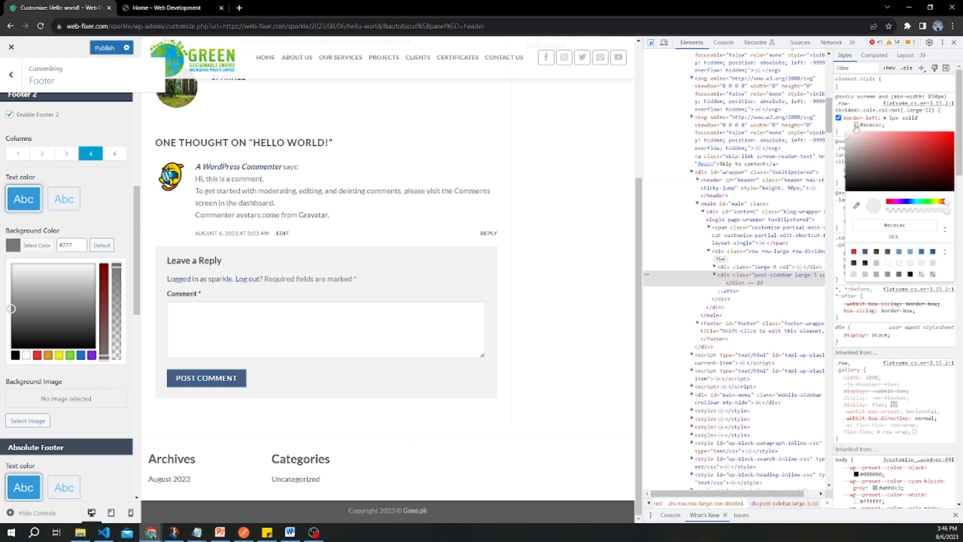
left_click(856, 206)
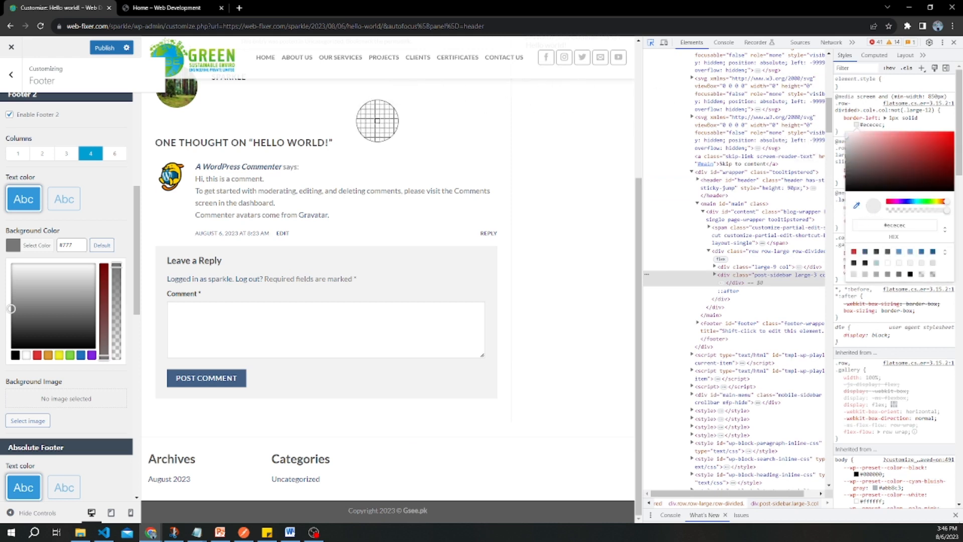
left_click(169, 57)
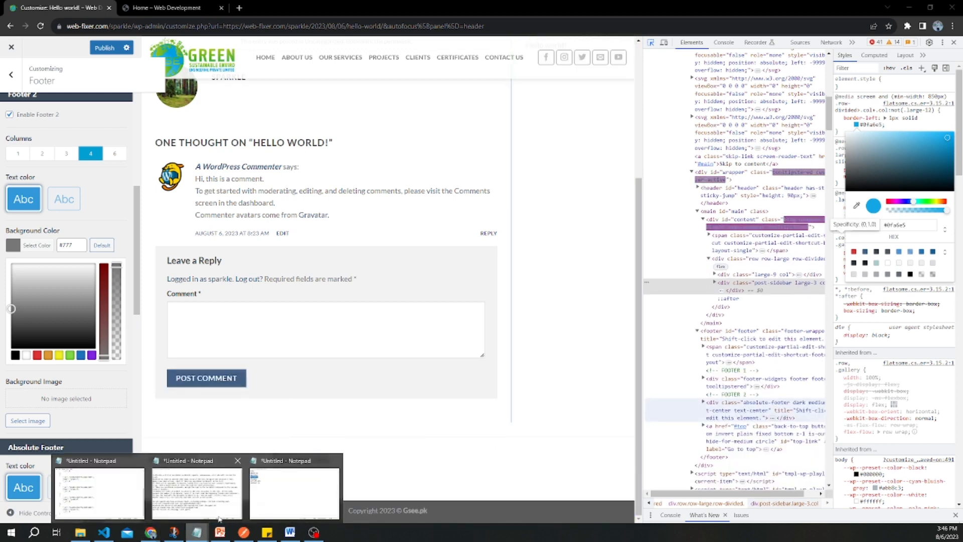
Step: Record the sampled blue hex code #0fa6e5 below the page list in the Notepad note
left_click(219, 520)
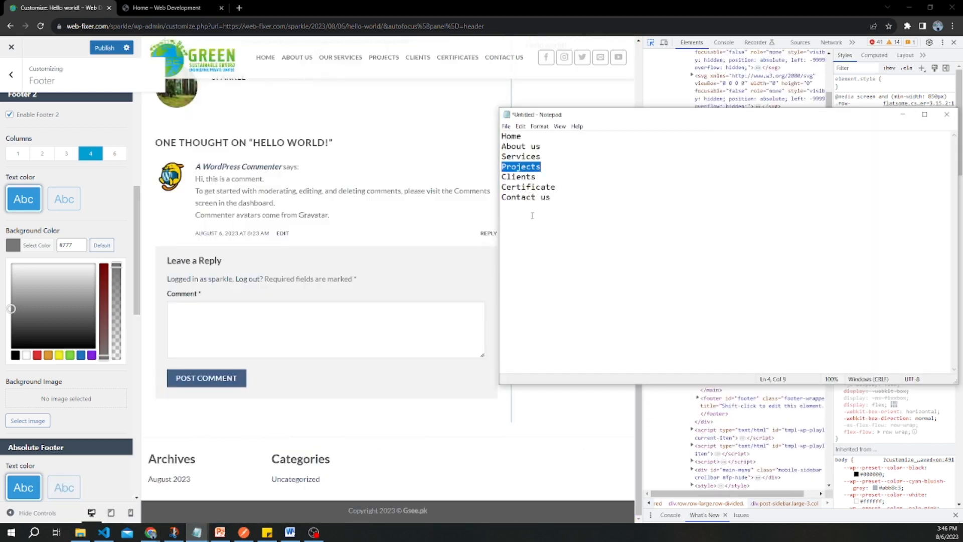
left_click(532, 215)
type("#0fa6e5")
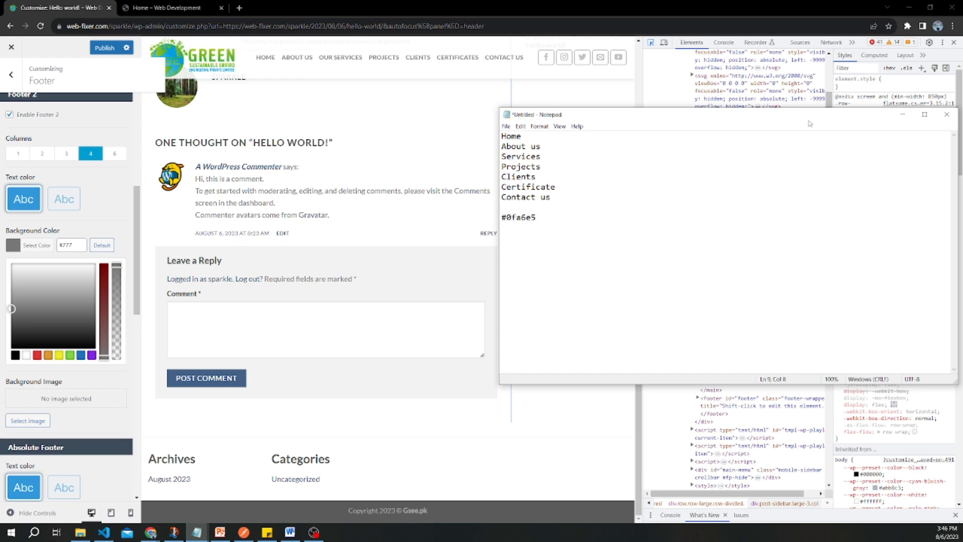
left_click(903, 115)
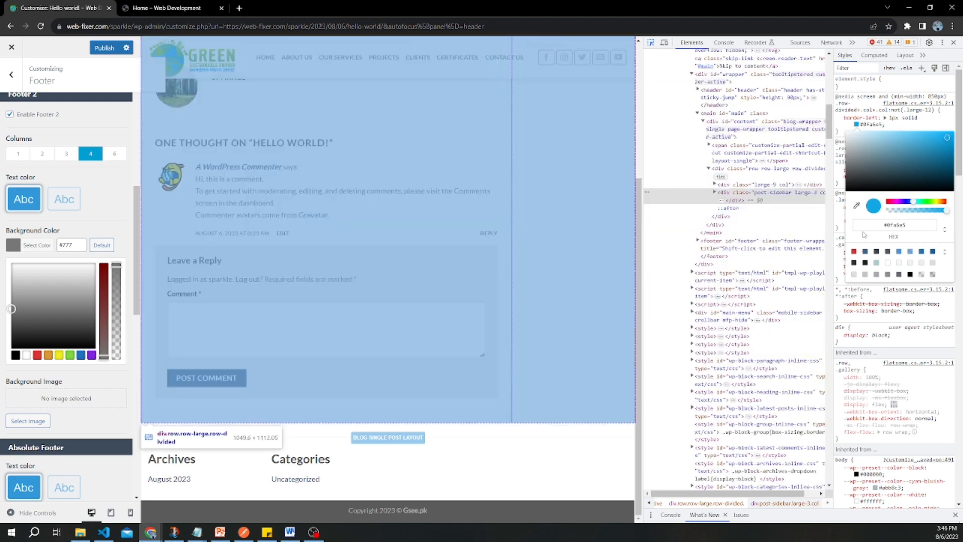
Step: Sample the green of the logo lettering and record #8dbe22 on a new line under the blue code in Notepad
left_click(591, 181)
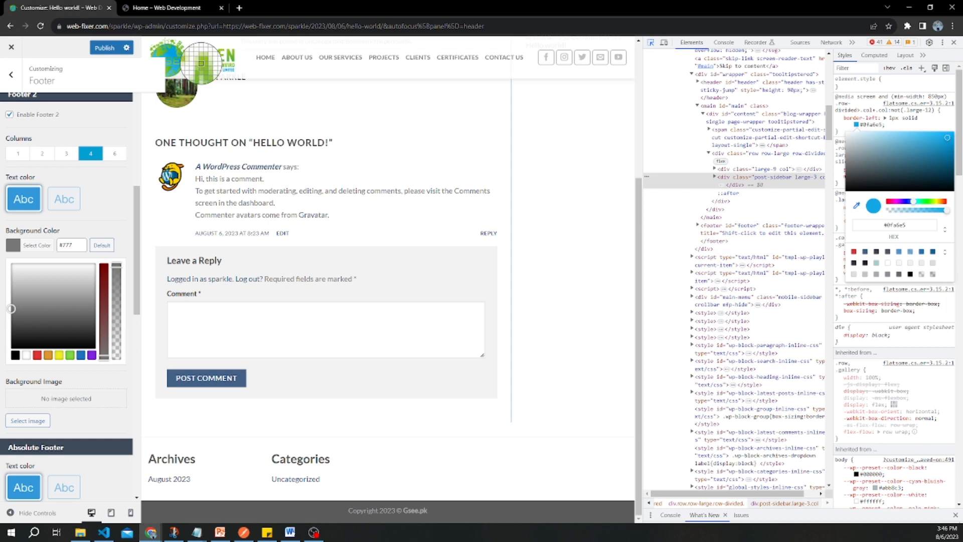
left_click(201, 63)
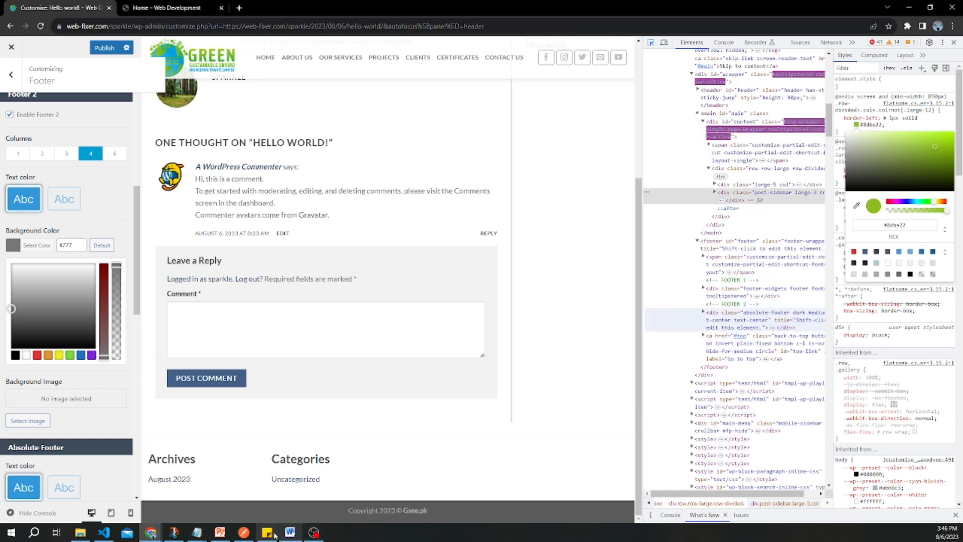
mouse_move(197, 531)
left_click(255, 496)
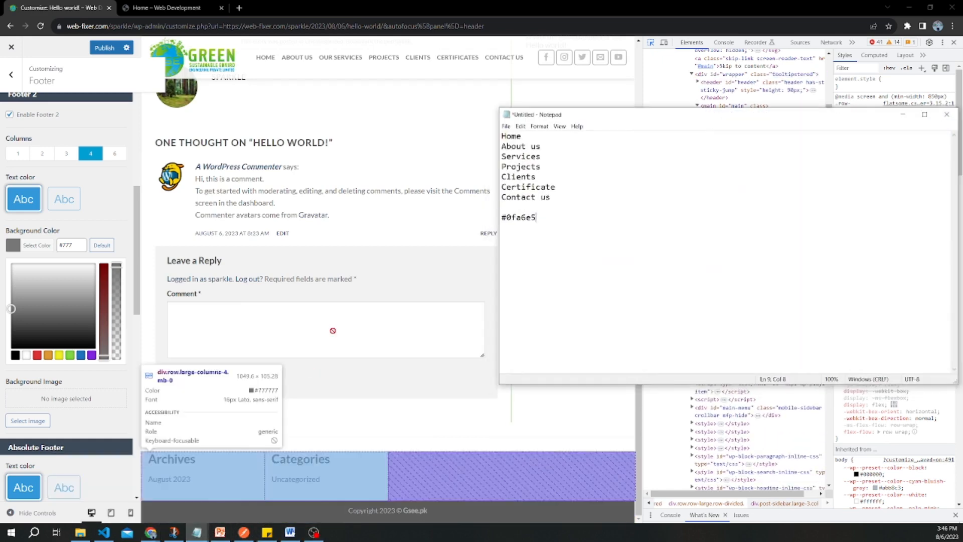
key("Return")
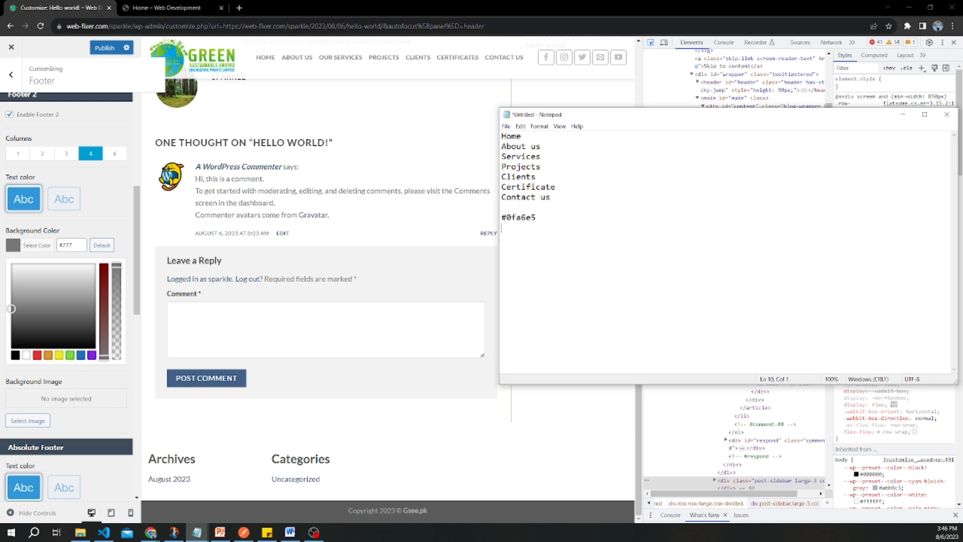
type("#8dbe22")
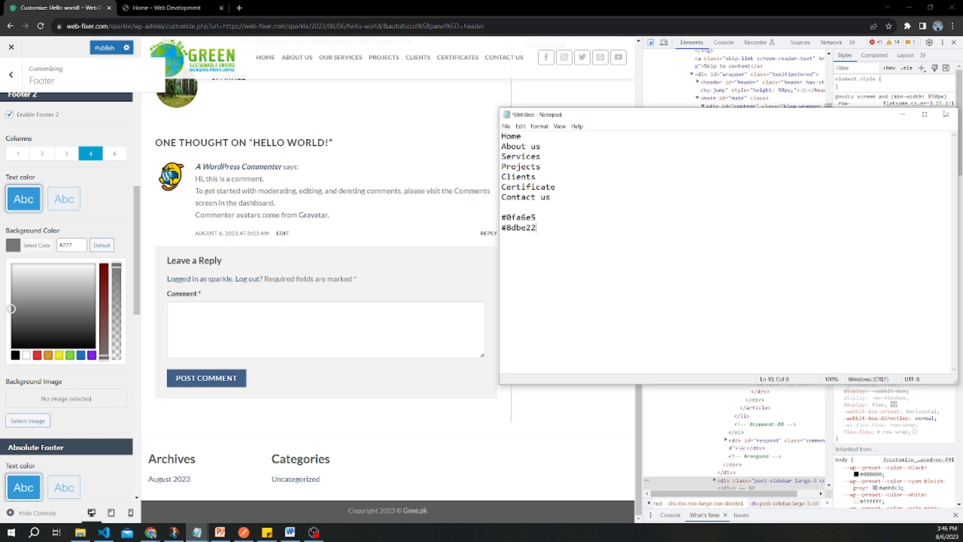
left_click(902, 114)
Step: Close the developer tools and set Footer 2's background color to #8dbe22
left_click(954, 44)
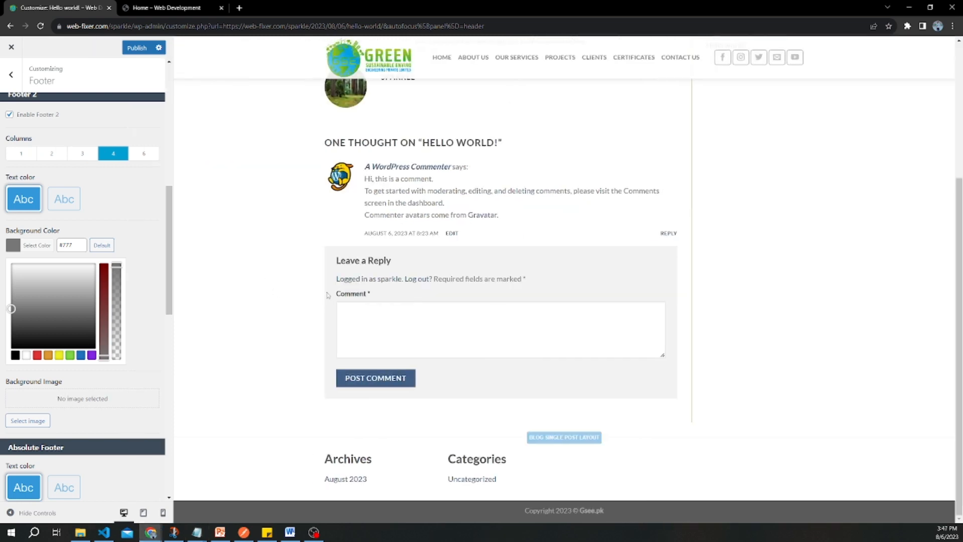
triple_click(75, 246)
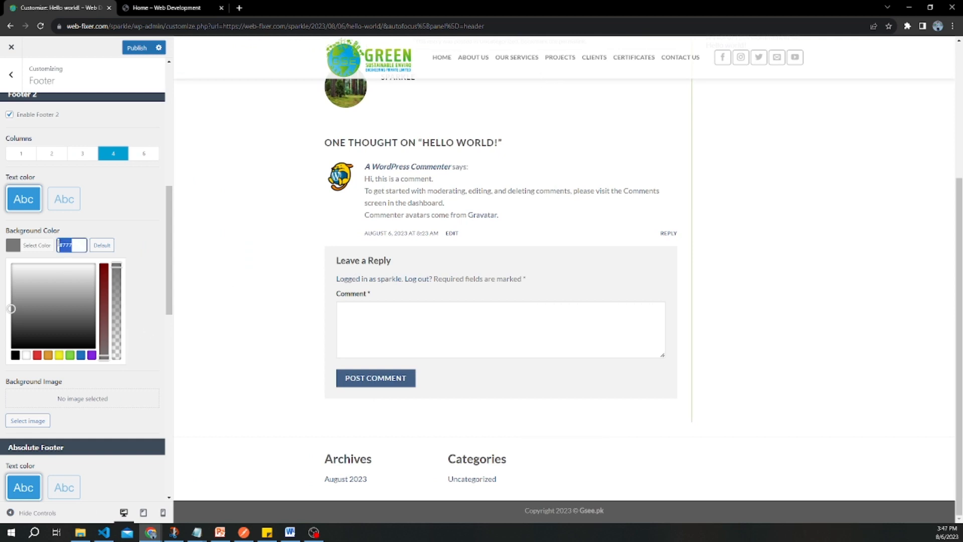
type("#8dbe22")
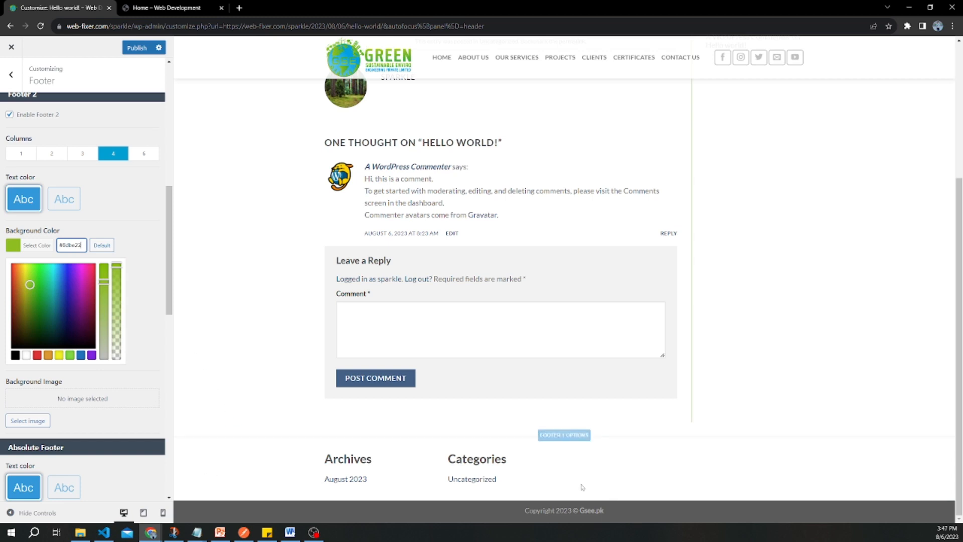
Step: Set the Absolute Footer's background color to #8dbe22
left_click(153, 257)
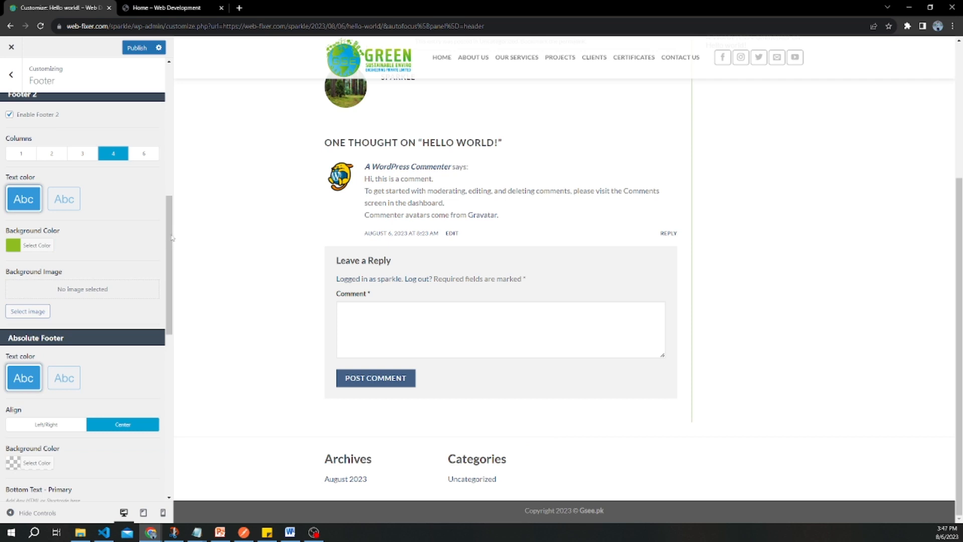
left_click_drag(172, 239, 163, 317)
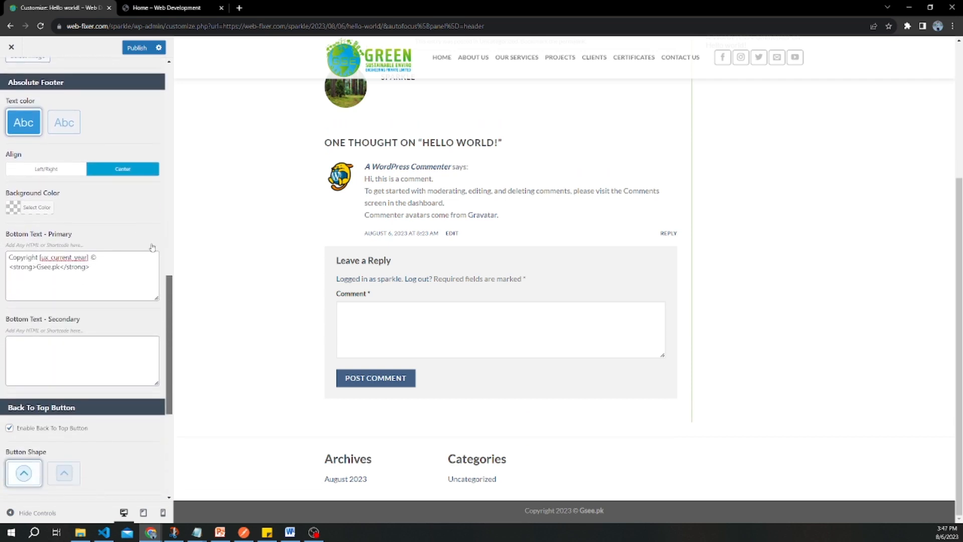
left_click(43, 212)
left_click(70, 209)
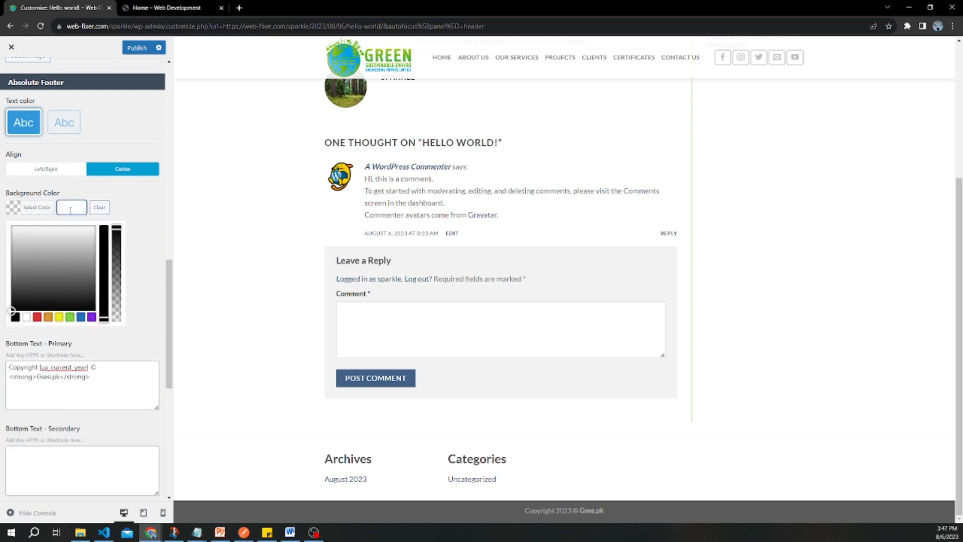
type("#8dbe22")
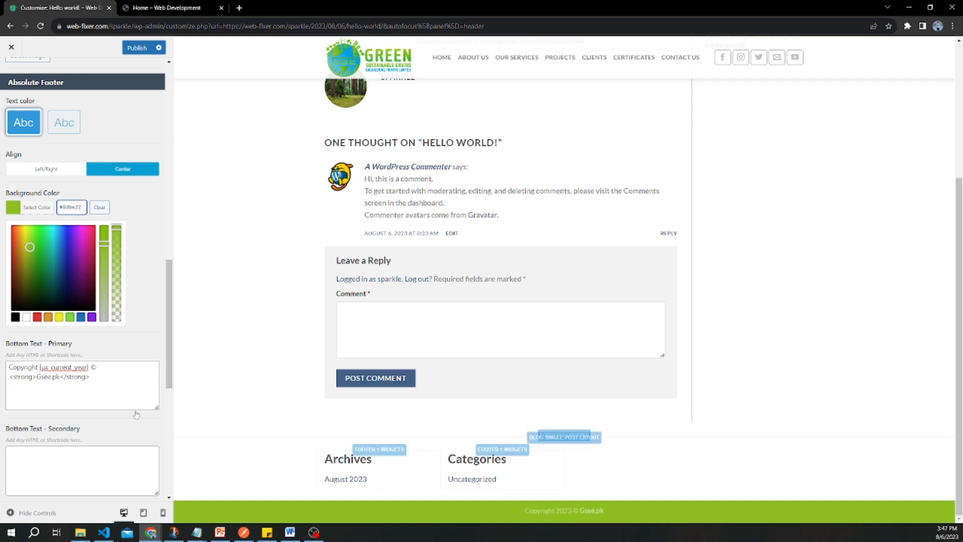
Step: Add the line <span style="color:white"></span> above the copyright text in the Absolute Footer's primary bottom text
left_click(9, 367)
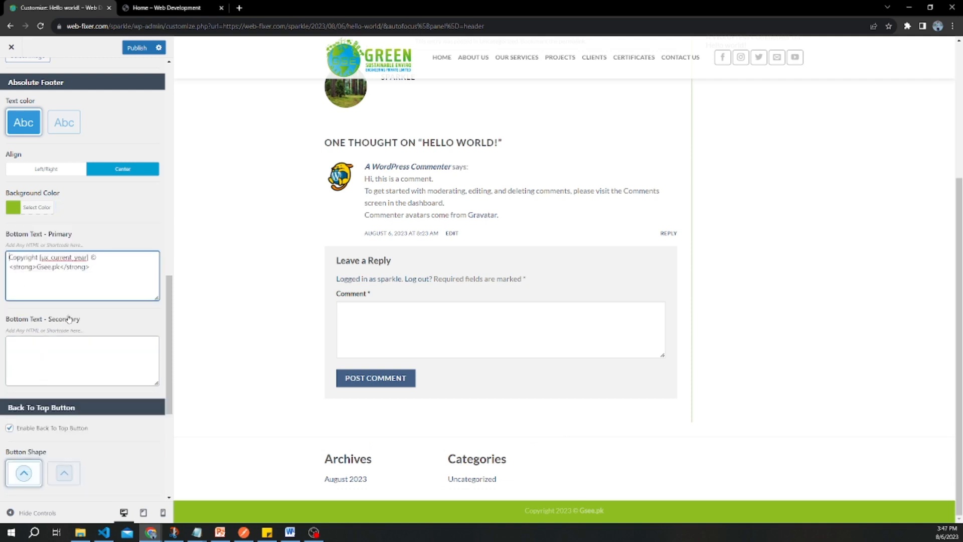
key("Return")
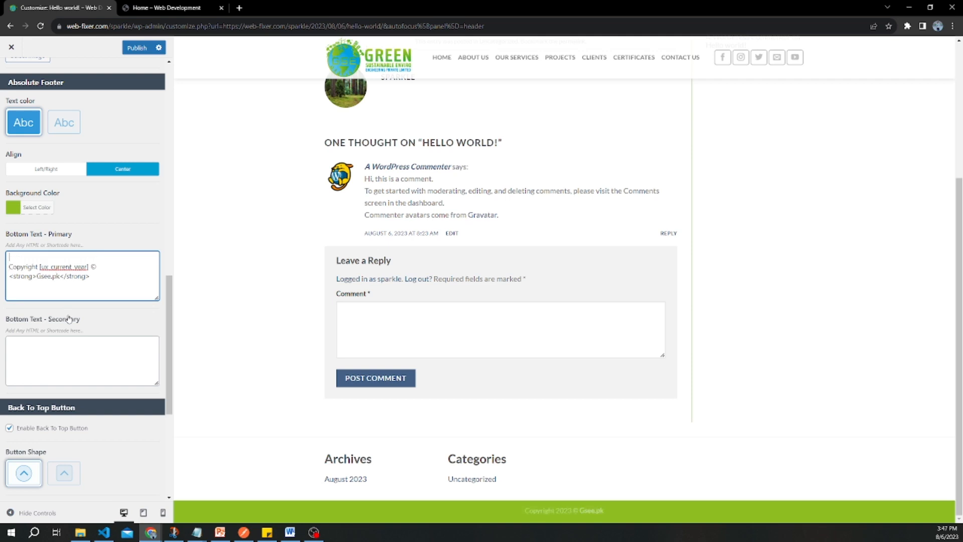
type("<span styul")
type("\"color:white\"></span>")
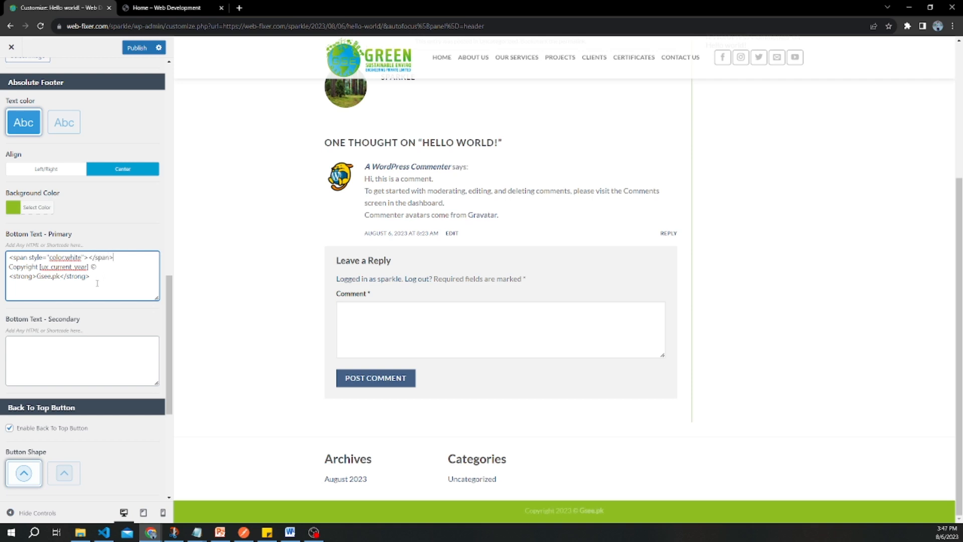
Step: Move the Gsee.pk copyright text inside the white span tags, on its own lines
left_click_drag(89, 276, 7, 269)
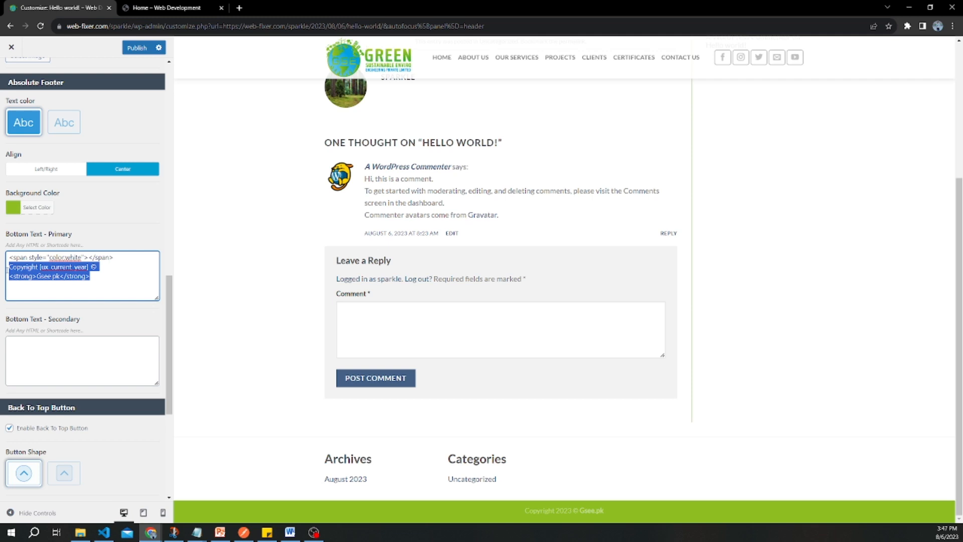
key("ctrl+x")
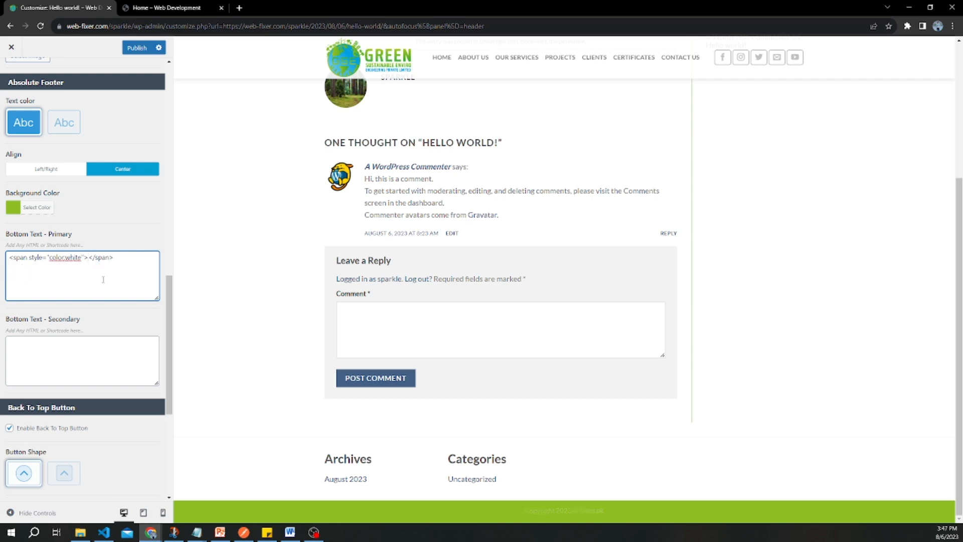
key("Return")
key("Return")
key("Return")
key("ctrl+v")
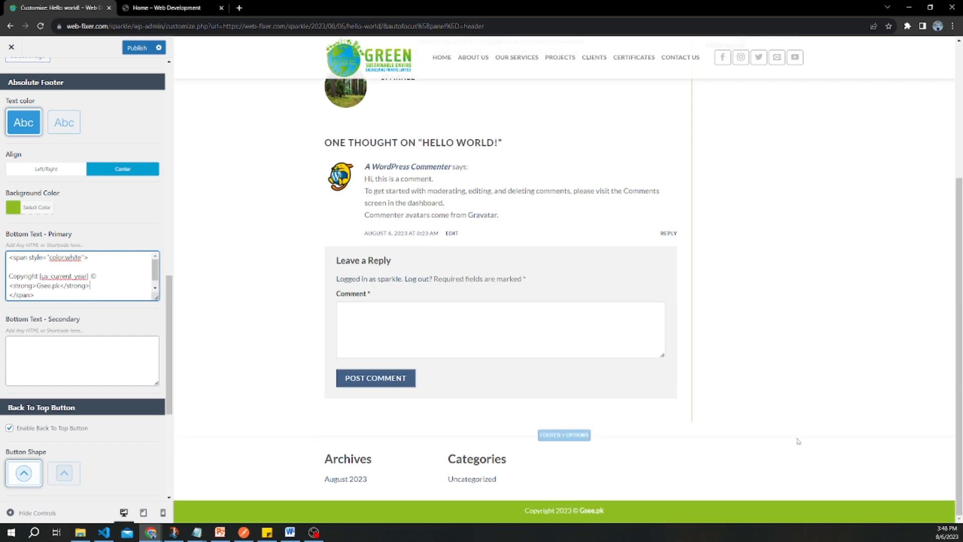
Step: Check the footer's copyright line in the page preview and publish the footer changes
scroll(802, 447, "up", 3)
scroll(804, 448, "down", 3)
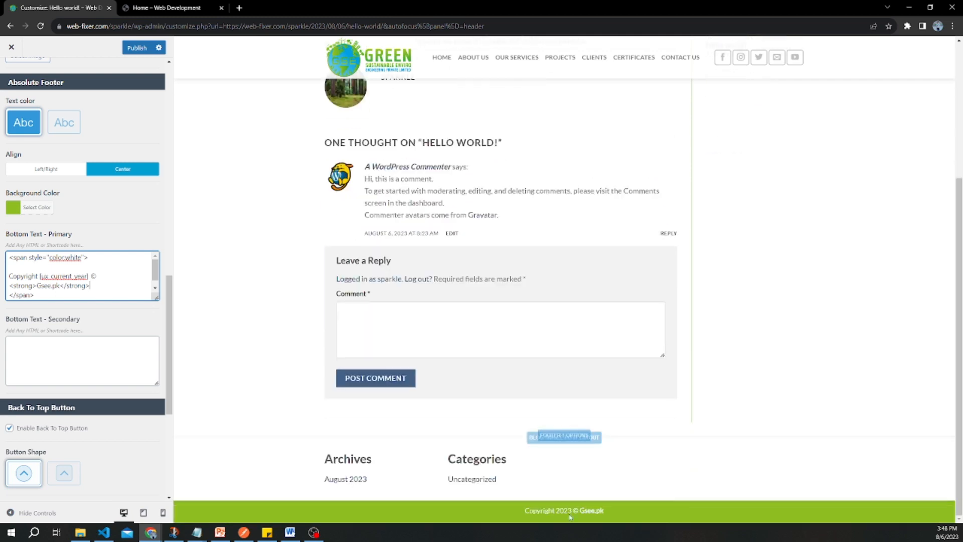
scroll(791, 427, "up", 5)
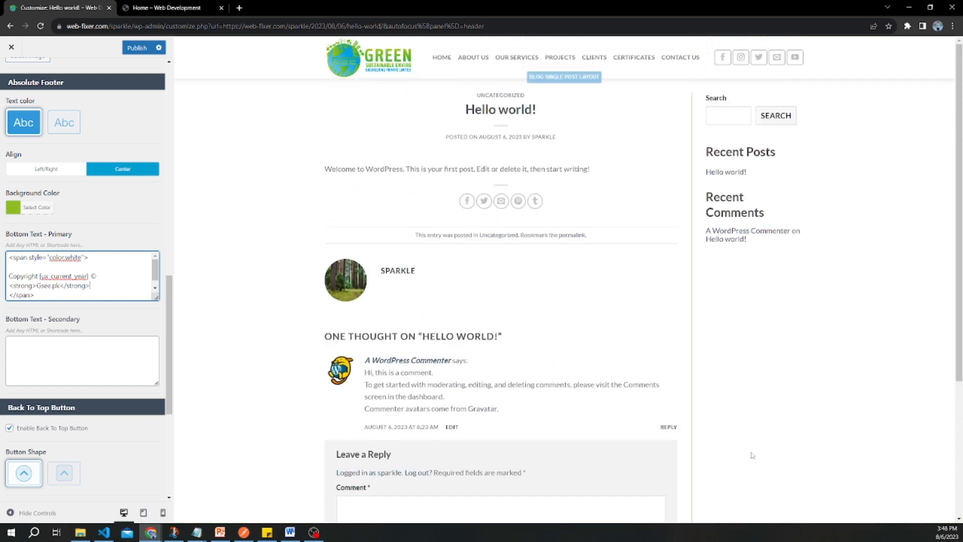
scroll(142, 134, "up", 10)
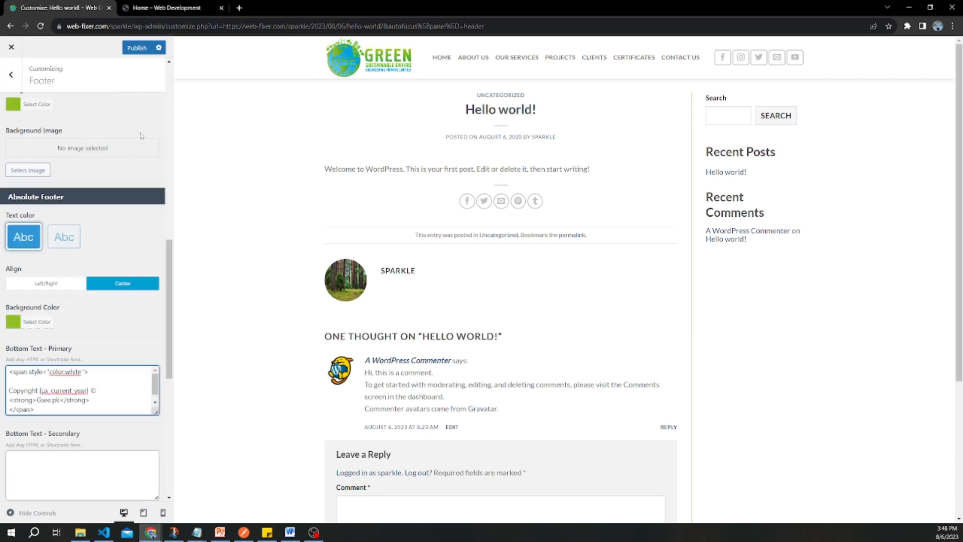
scroll(142, 134, "up", 2)
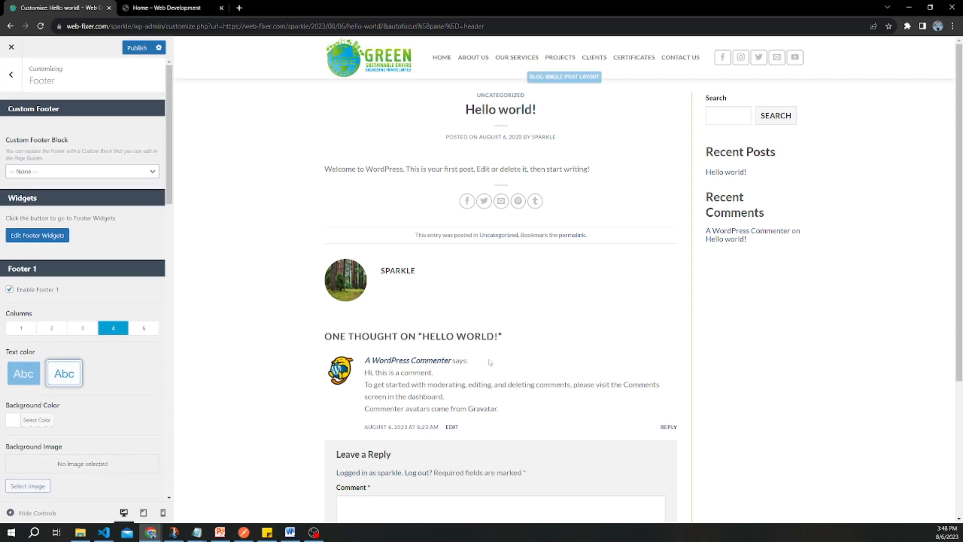
left_click(134, 49)
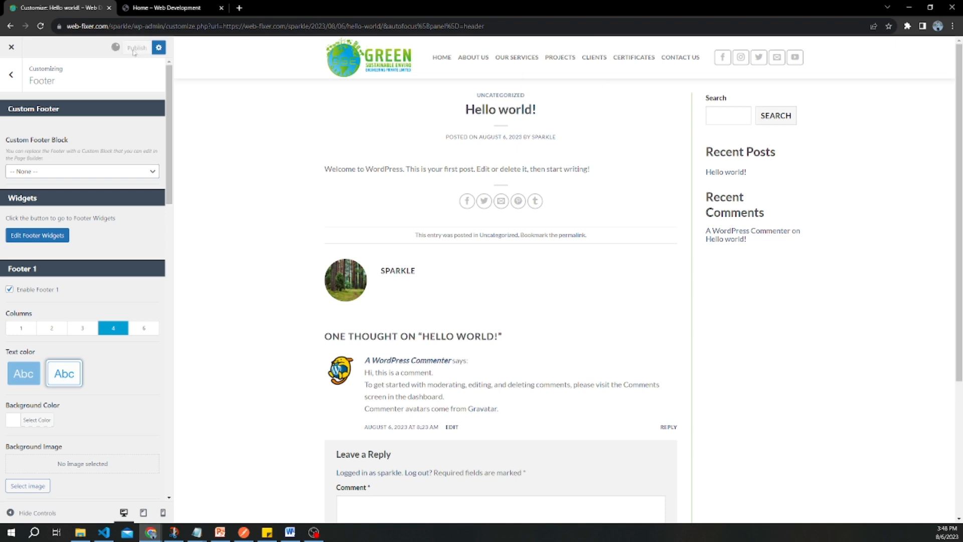
Step: Leave the footer settings and open the Primary Color picker in the theme's style colors
left_click(13, 81)
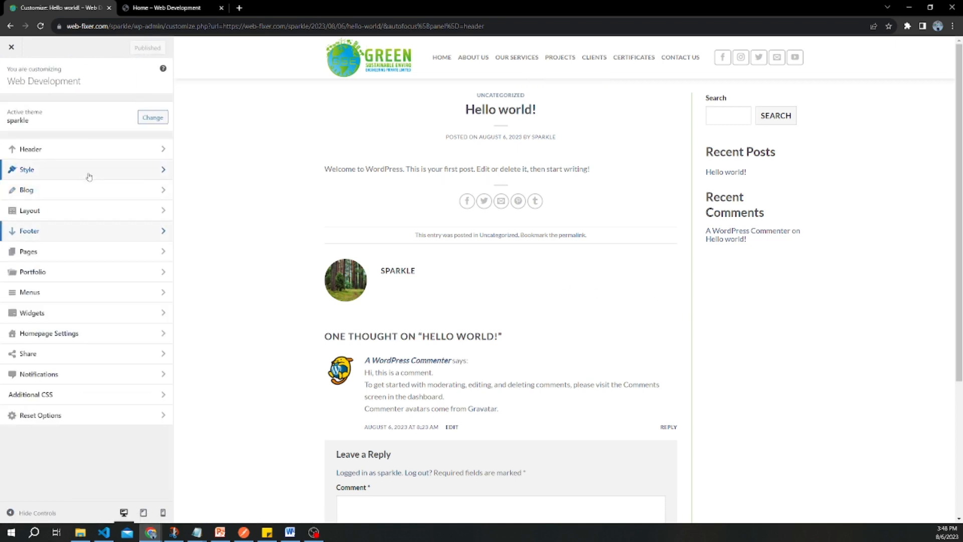
left_click(122, 175)
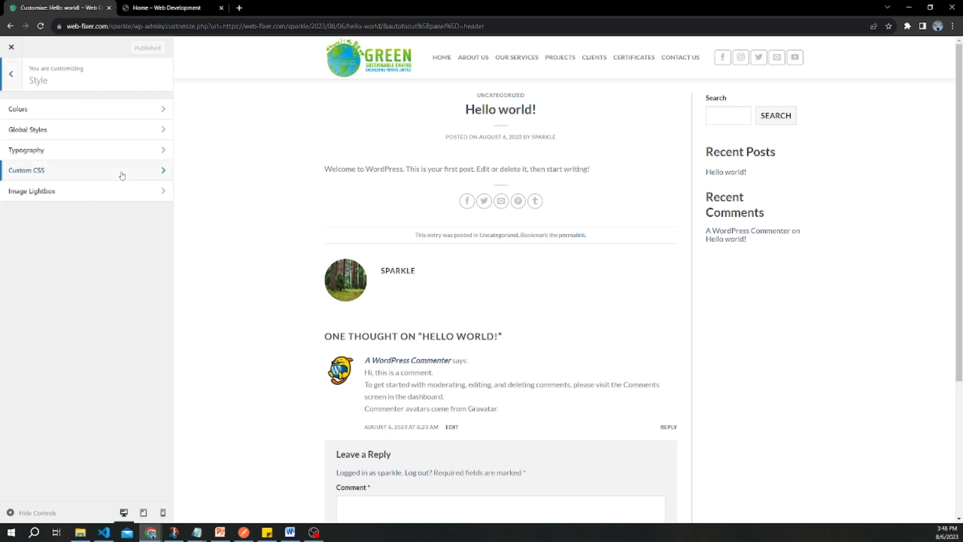
left_click(88, 114)
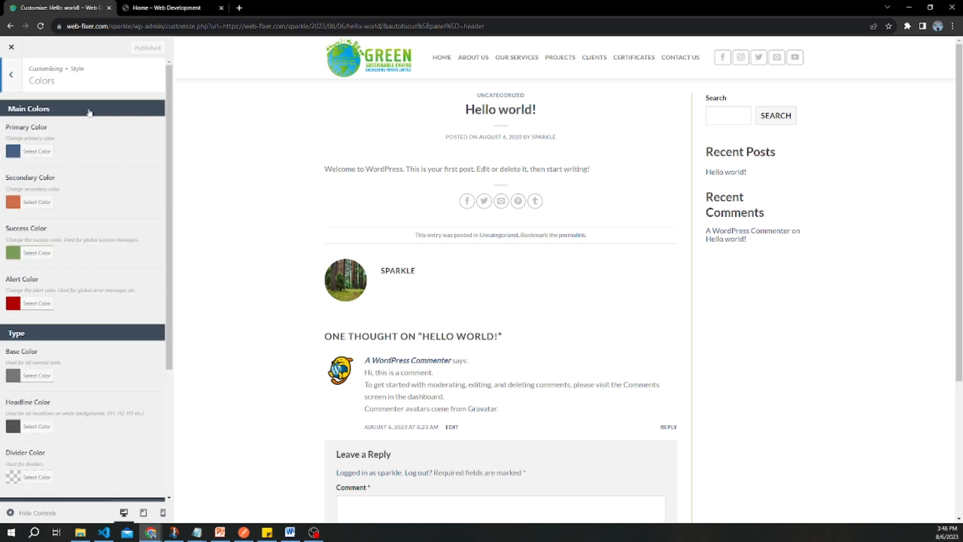
left_click(43, 153)
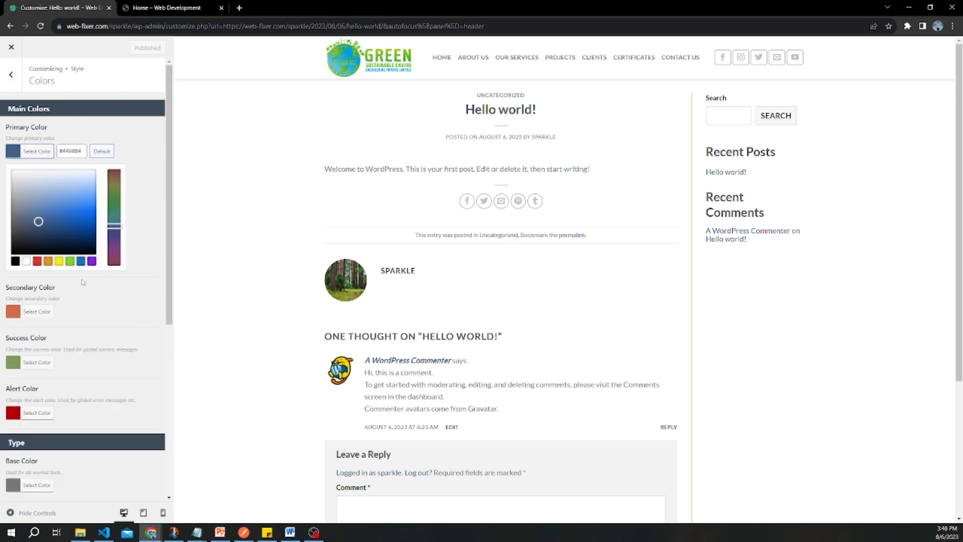
left_click(82, 151)
key("ctrl+a")
key("ctrl+v")
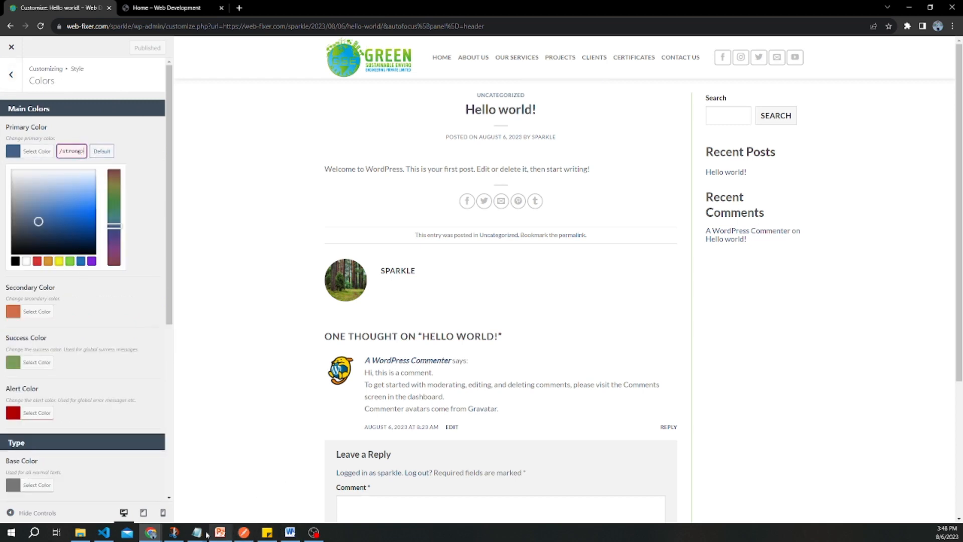
Step: Copy the blue code #0fa6e5 from the Notepad note and set it as the Primary Color
mouse_move(204, 535)
left_click(282, 477)
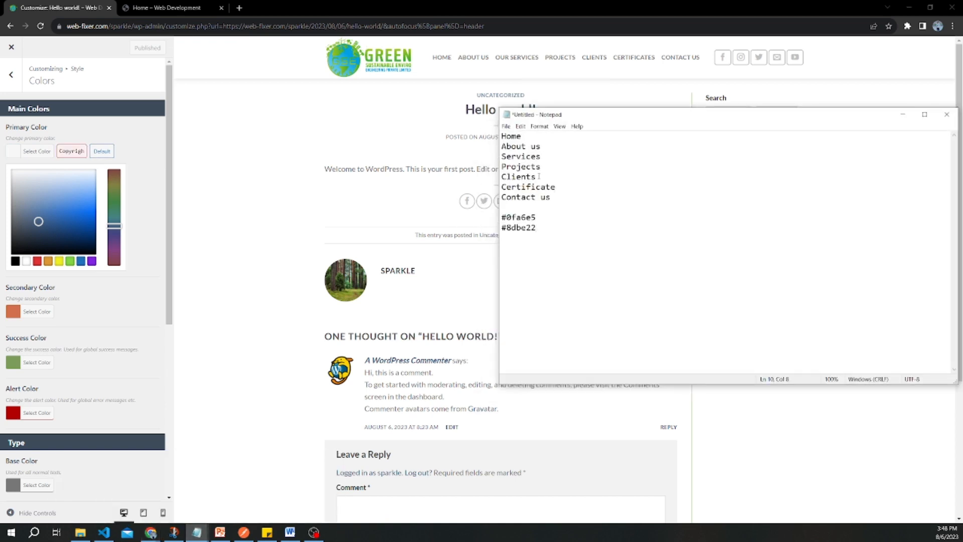
left_click_drag(536, 217, 501, 217)
double_click(70, 152)
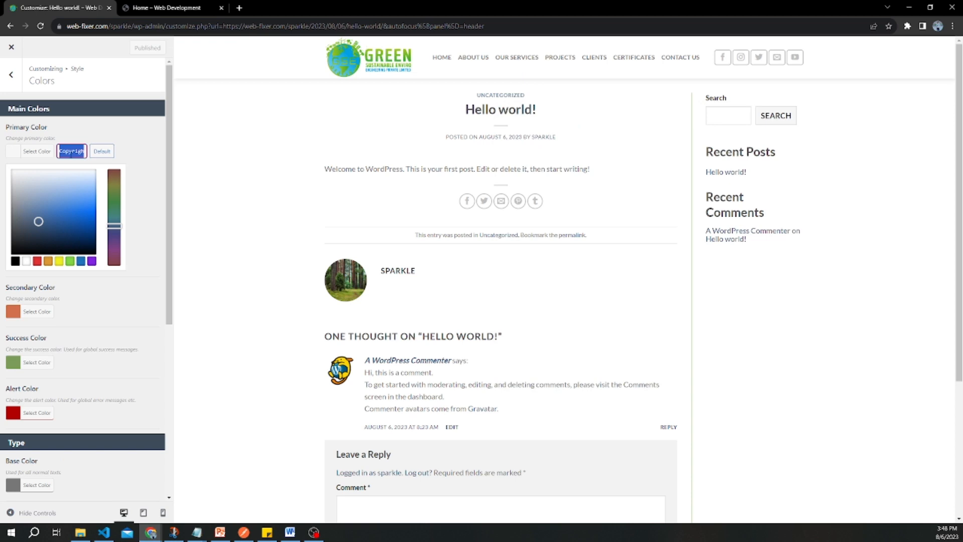
key("ctrl+v")
left_click(158, 134)
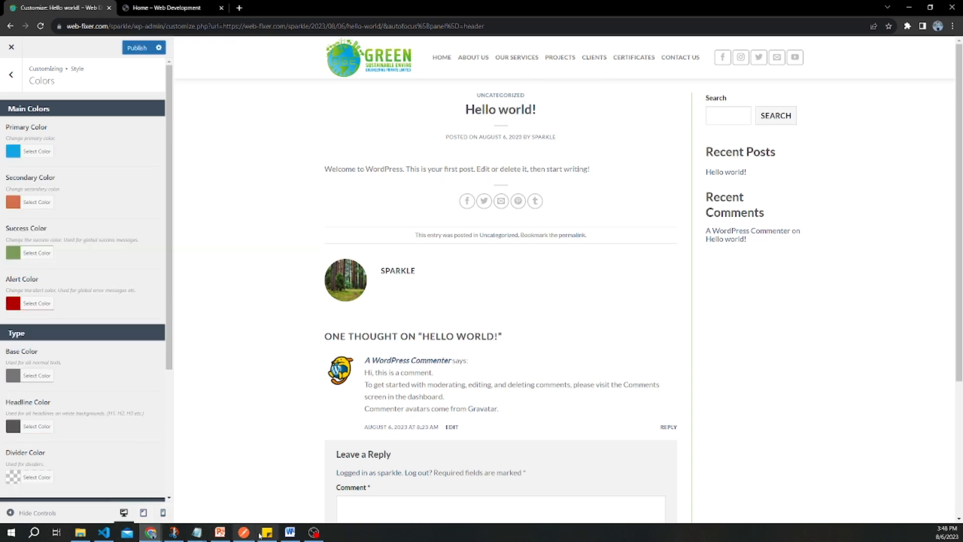
Step: Copy the green code #8dbe22 from the Notepad note and set it as the Secondary Color
mouse_move(197, 533)
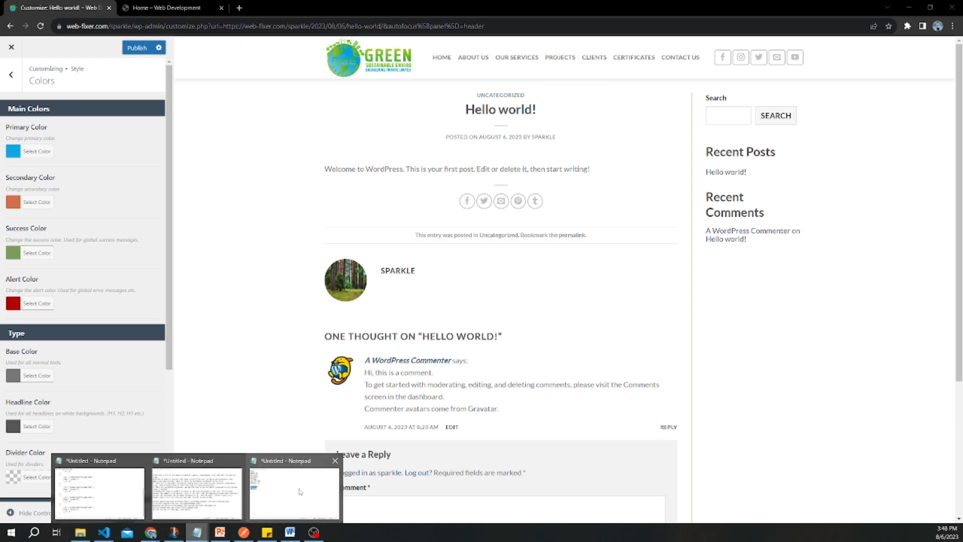
left_click(312, 472)
left_click_drag(533, 229, 502, 228)
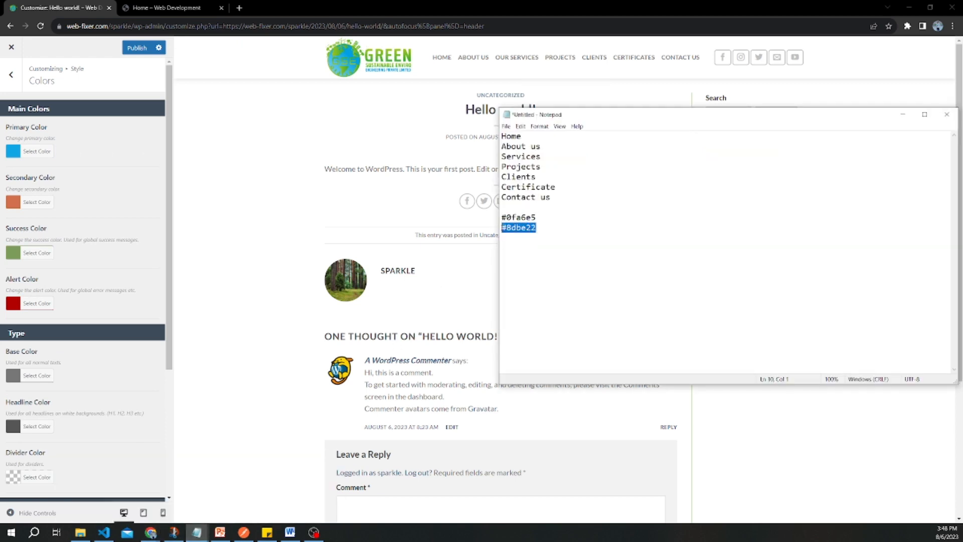
left_click(34, 201)
left_click(74, 201)
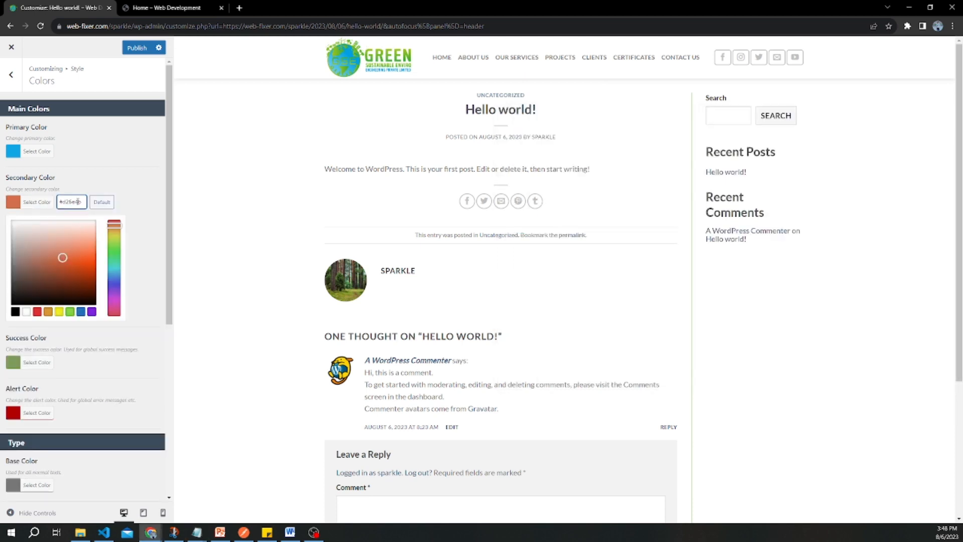
key("ctrl+a")
key("ctrl+v")
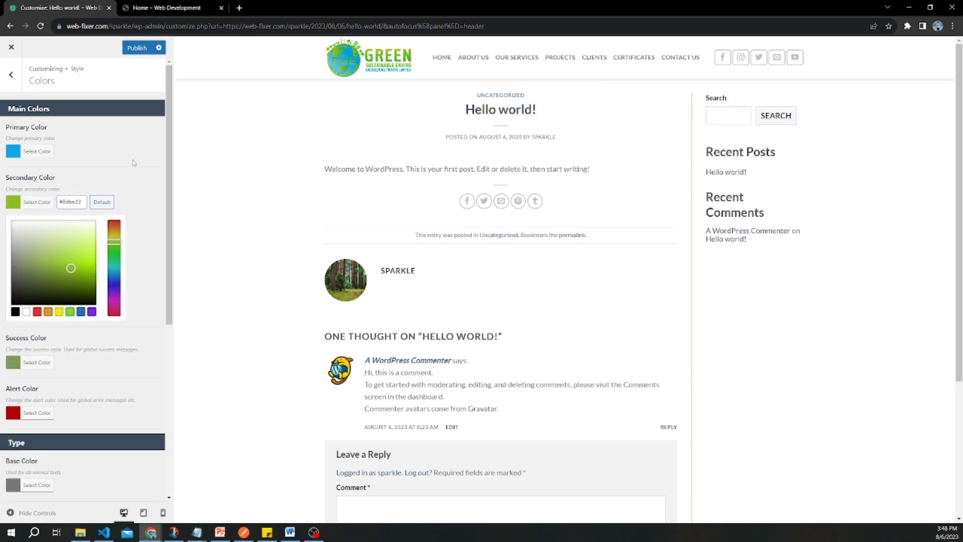
left_click(134, 163)
Step: Look over the remaining type and link colors and publish the main color changes
scroll(107, 297, "down", 4)
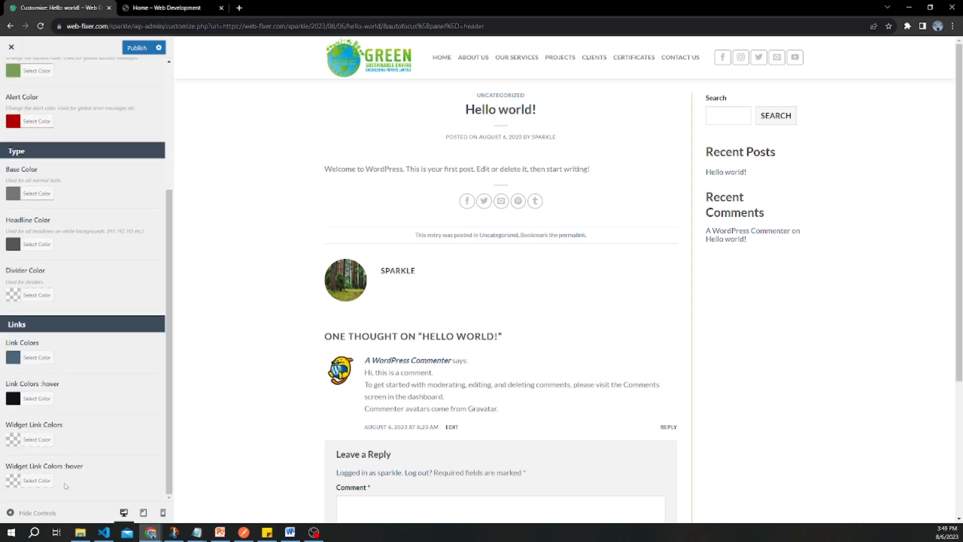
left_click(135, 49)
scroll(170, 204, "up", 10)
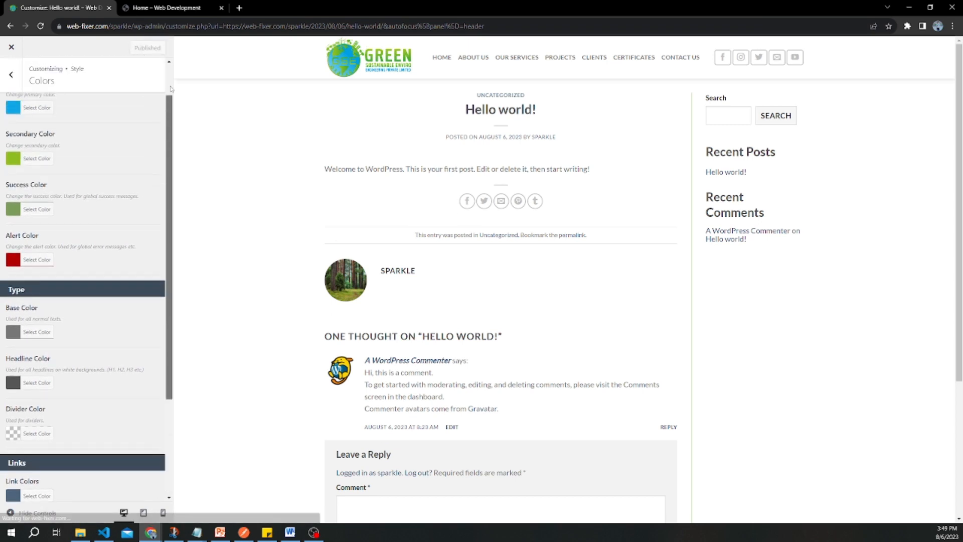
Step: Leave the color settings, open the theme style's Typography settings and look at the Google Fonts font-display options
left_click(7, 76)
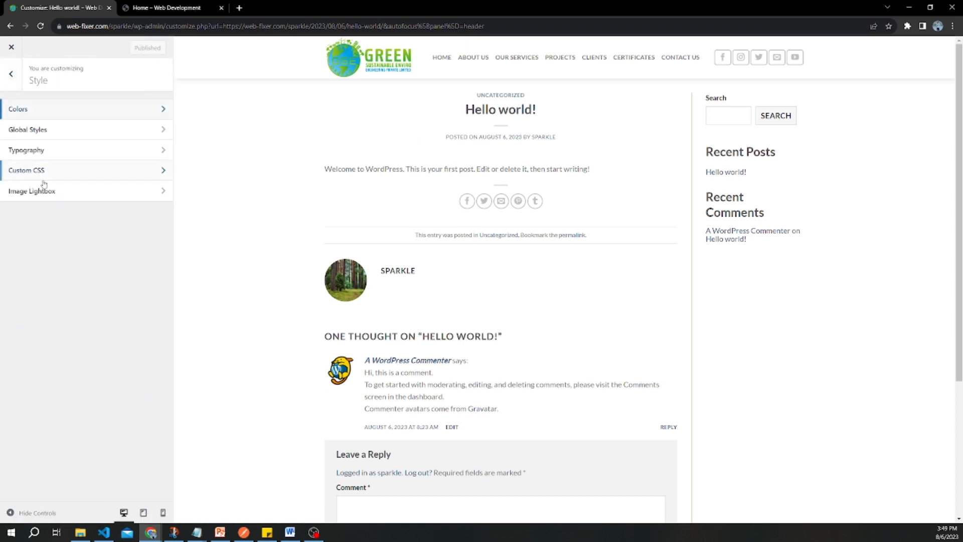
left_click(70, 154)
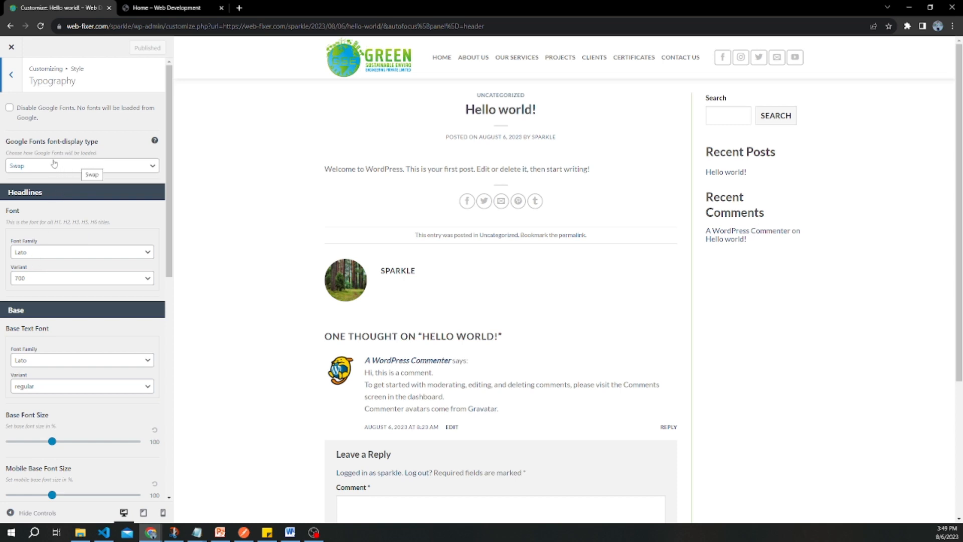
left_click(96, 169)
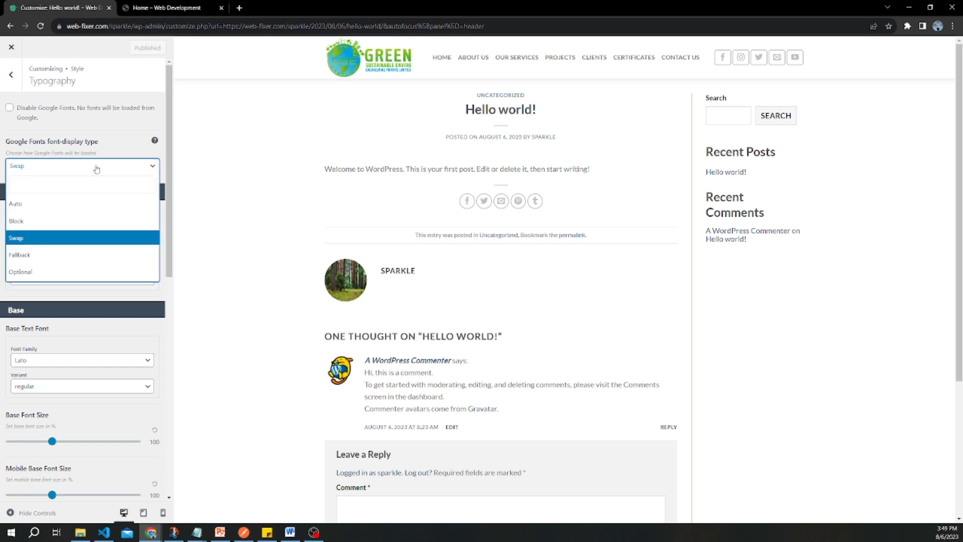
left_click(97, 169)
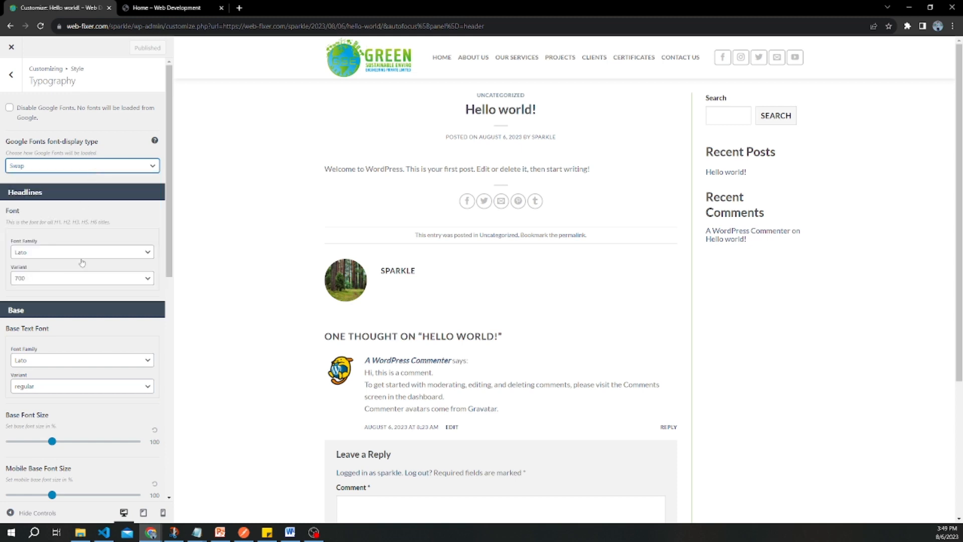
scroll(80, 244, "down", 5)
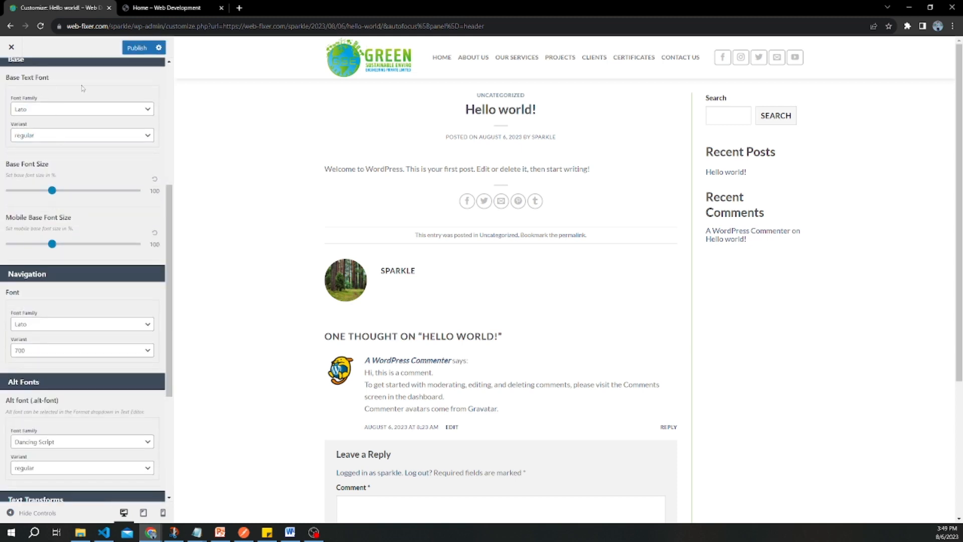
Step: Try Dosis as the base text font family and check it on the post text in the preview
left_click(72, 111)
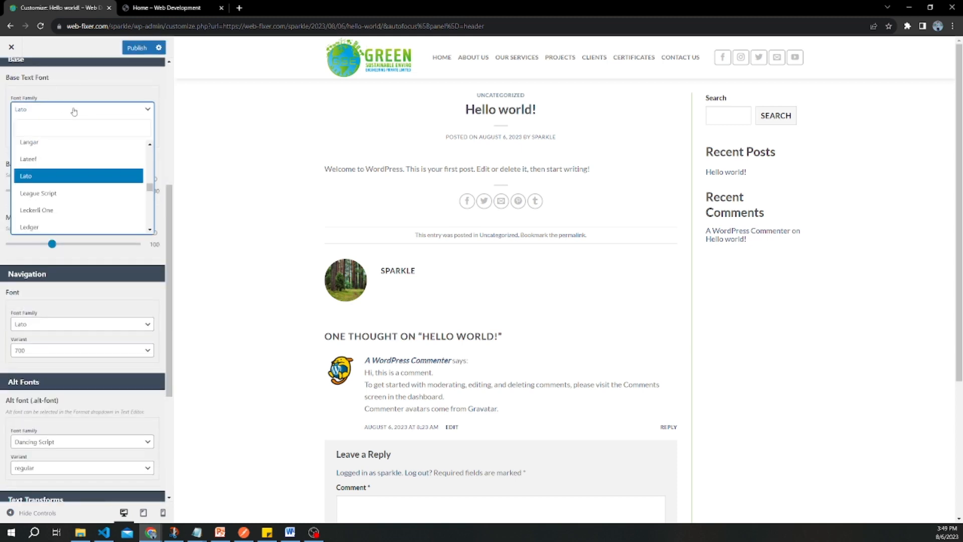
type("D")
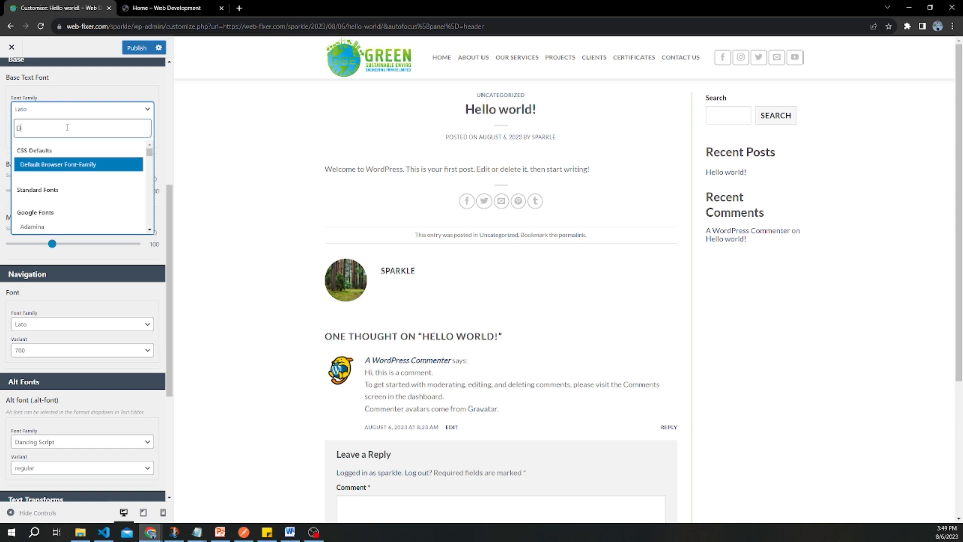
type("os")
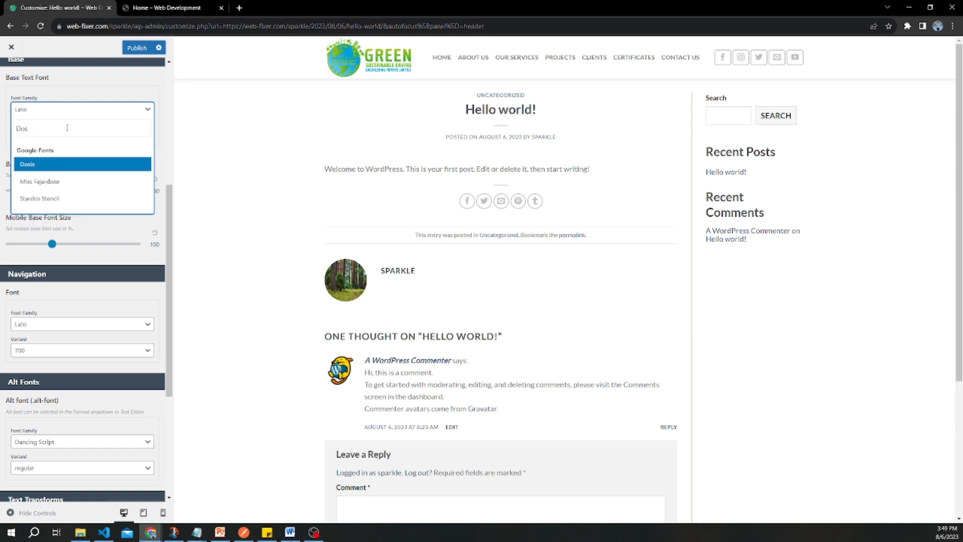
left_click(64, 168)
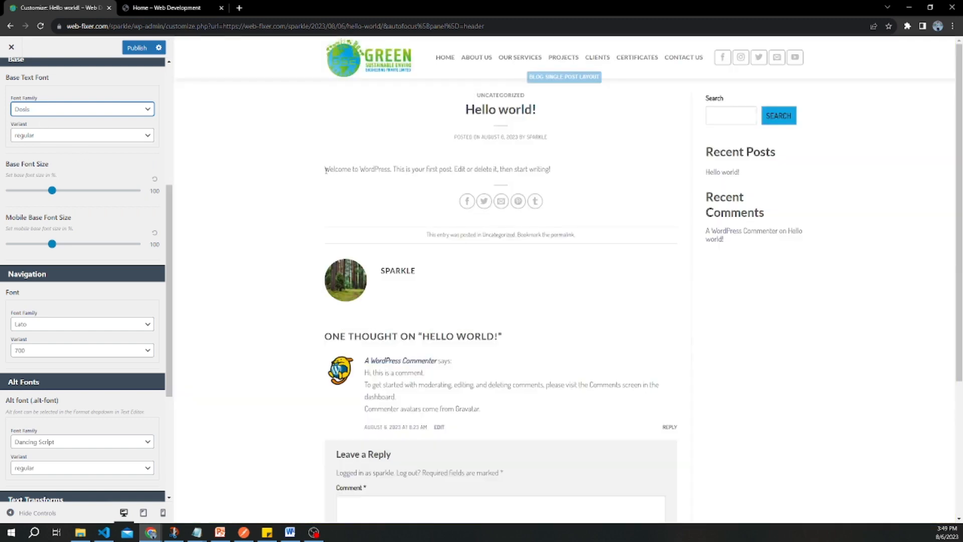
left_click_drag(325, 170, 529, 170)
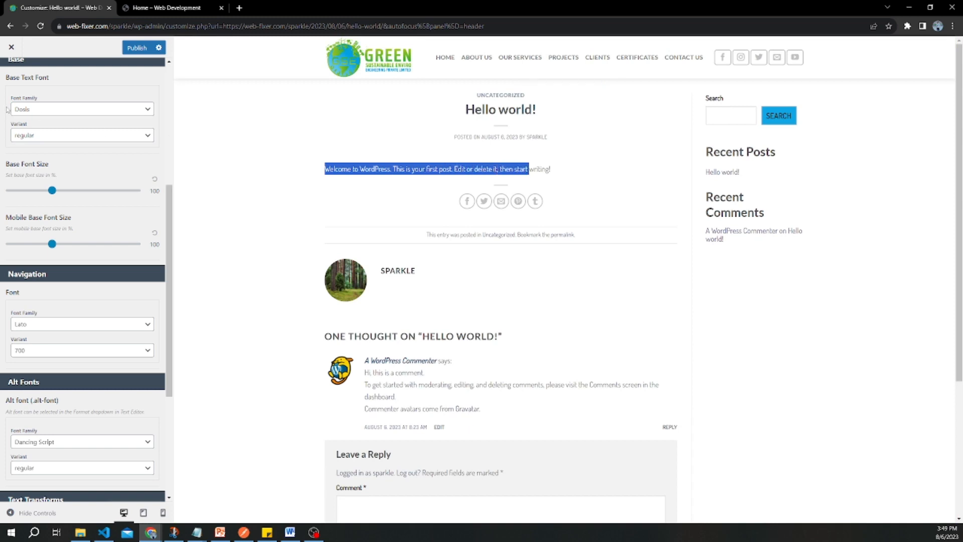
Step: Set the base text font family to Roboto and check it on the post text in the preview
left_click(45, 113)
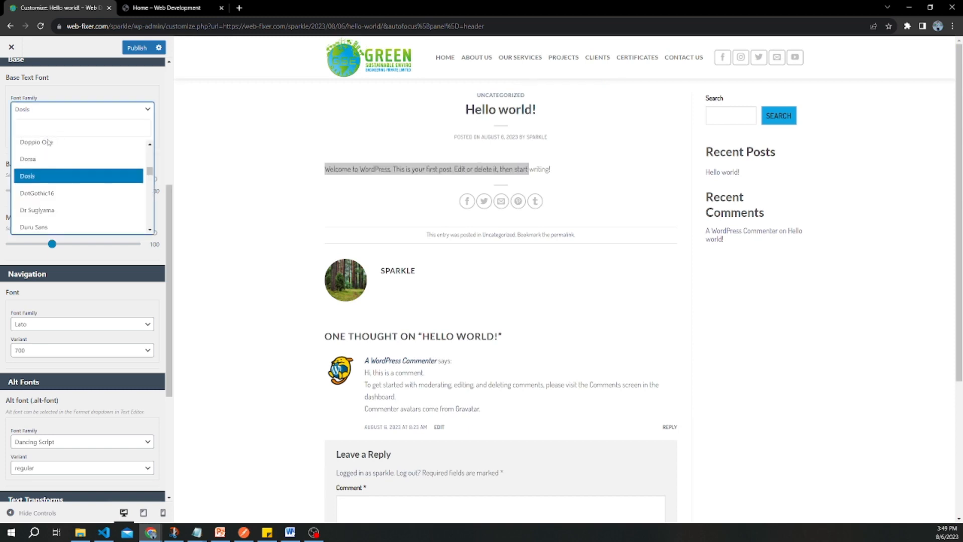
left_click(62, 129)
type("R")
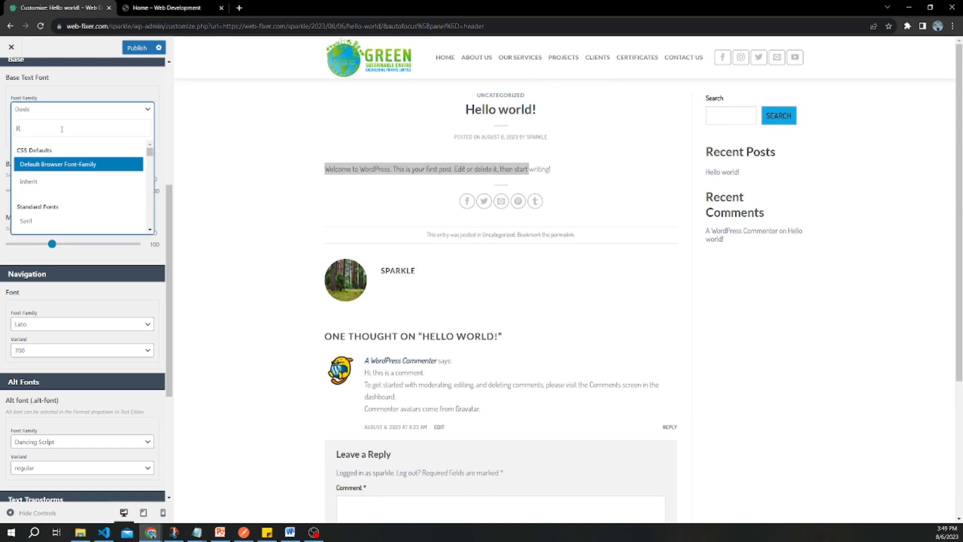
type("oboto")
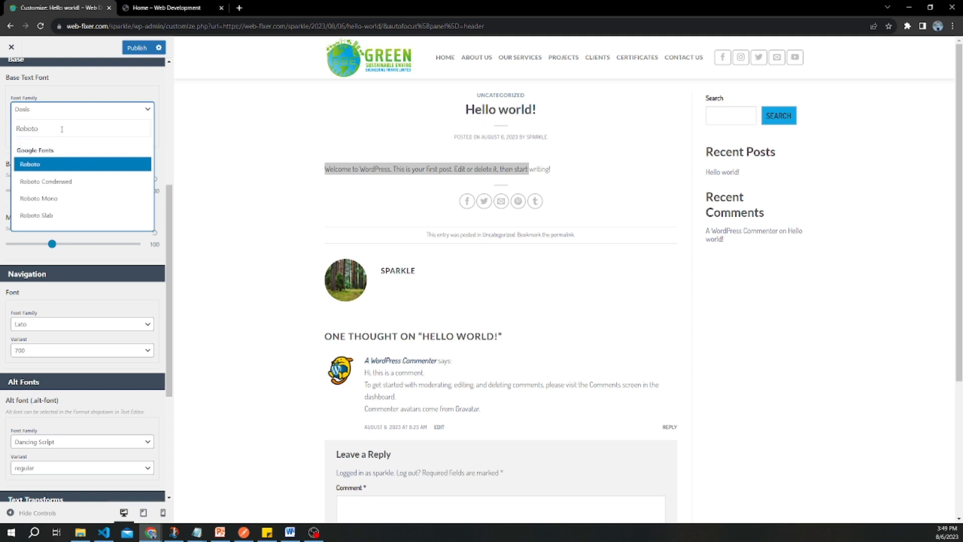
left_click(68, 164)
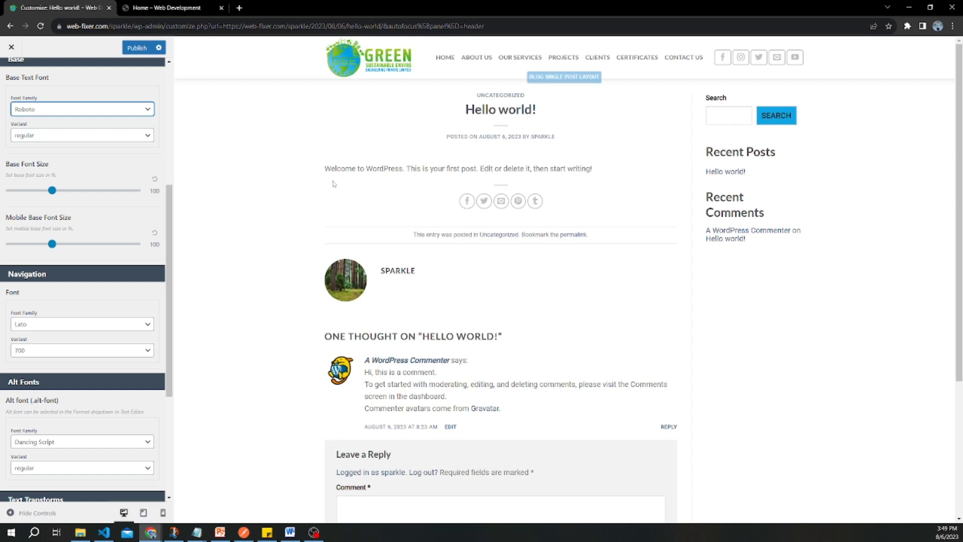
left_click_drag(325, 169, 540, 169)
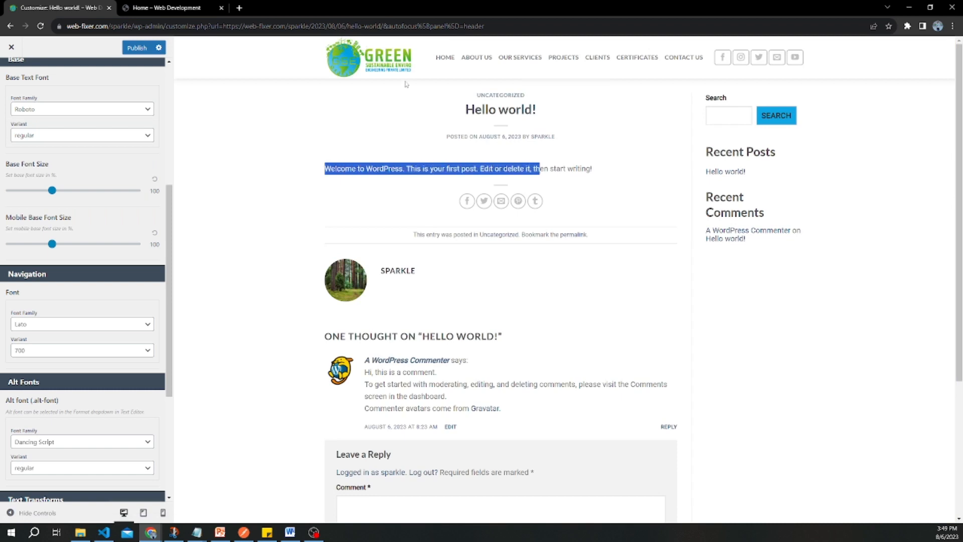
Step: Set the navigation font family to Dosis
scroll(53, 173, "down", 3)
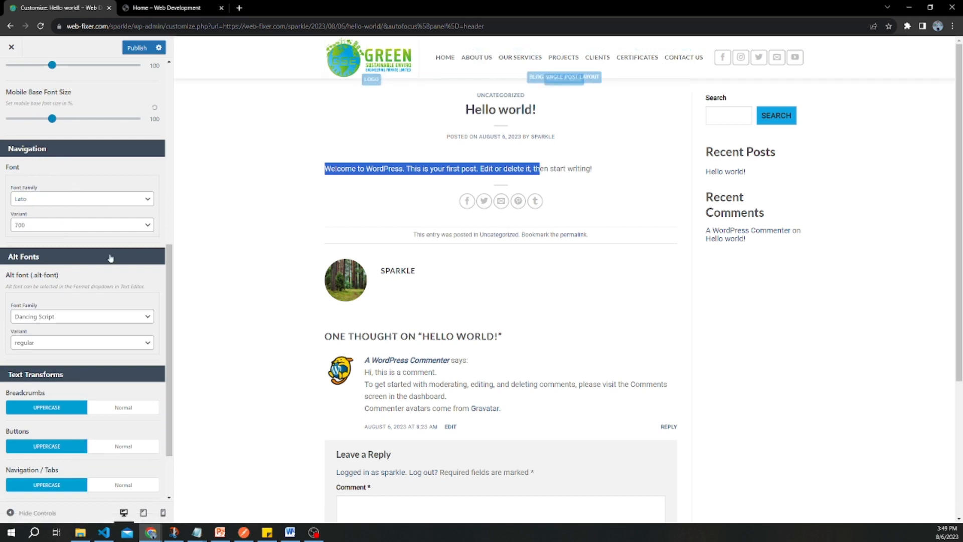
left_click(41, 203)
left_click(44, 202)
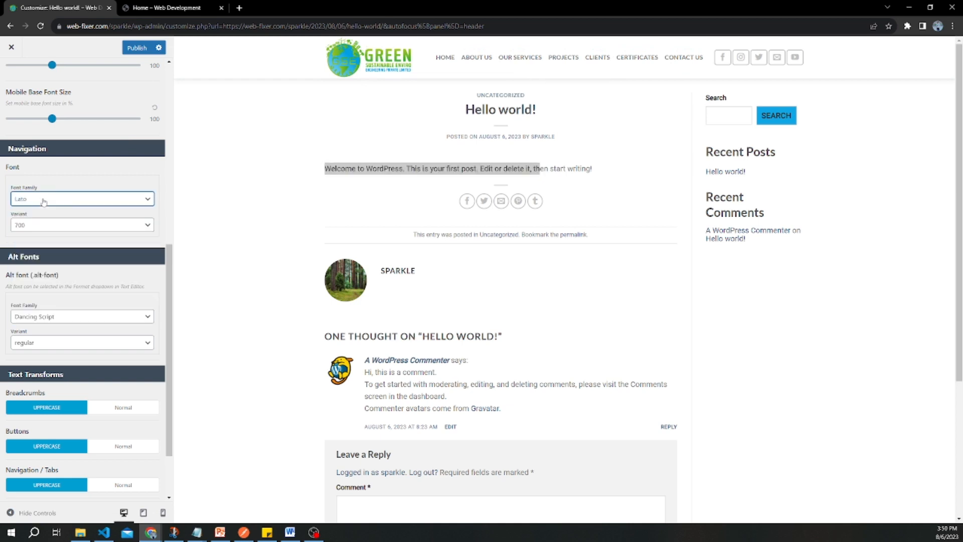
left_click(44, 201)
left_click(52, 215)
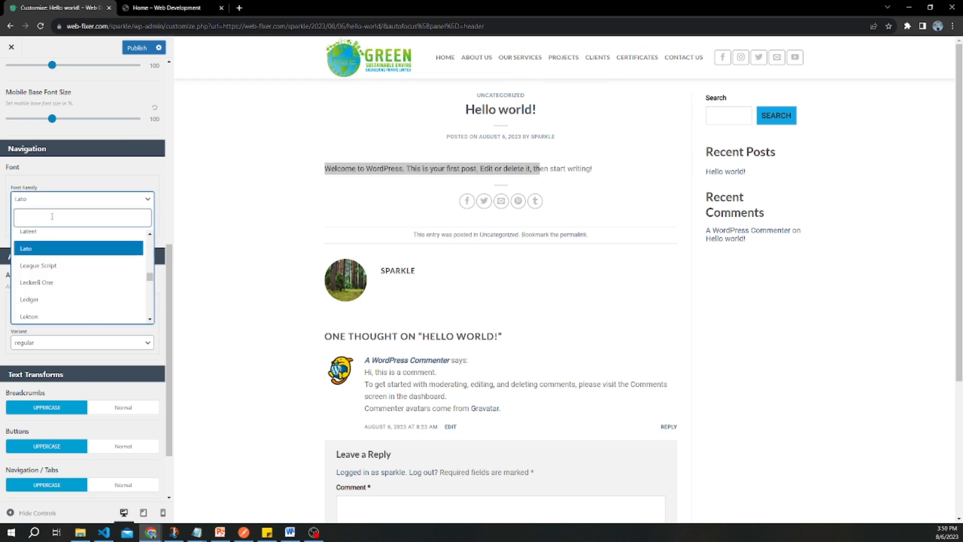
type("Dosi")
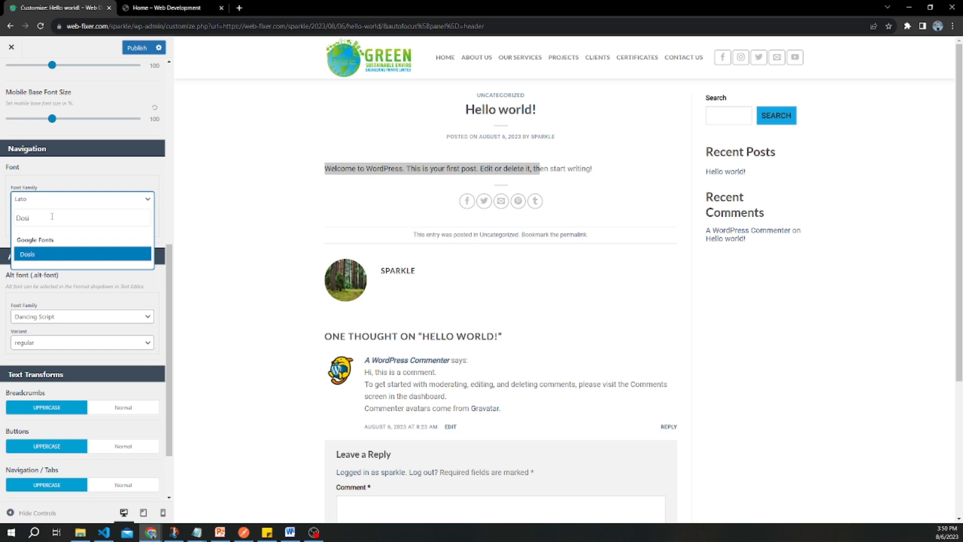
left_click(50, 254)
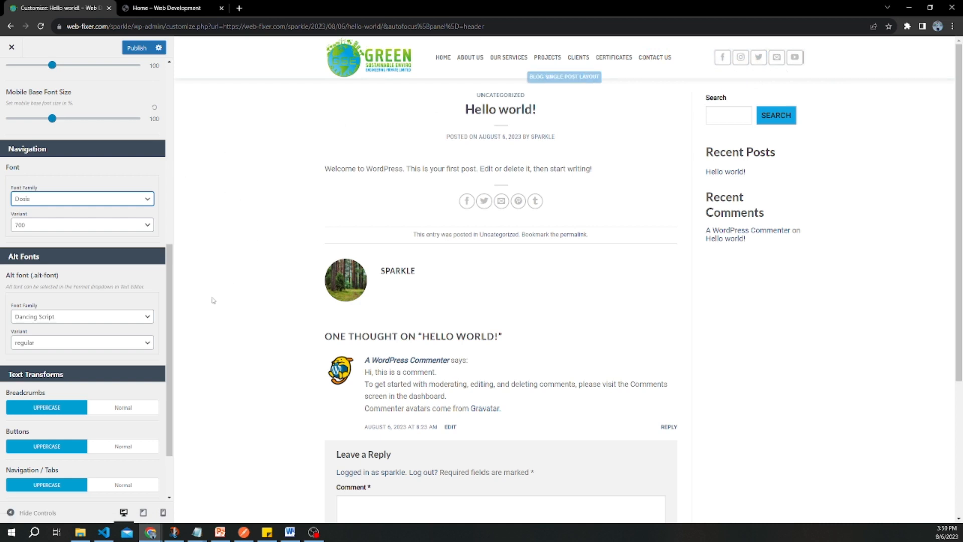
Step: Look over the text transform options and the page preview, and publish the typography changes
scroll(229, 264, "down", 3)
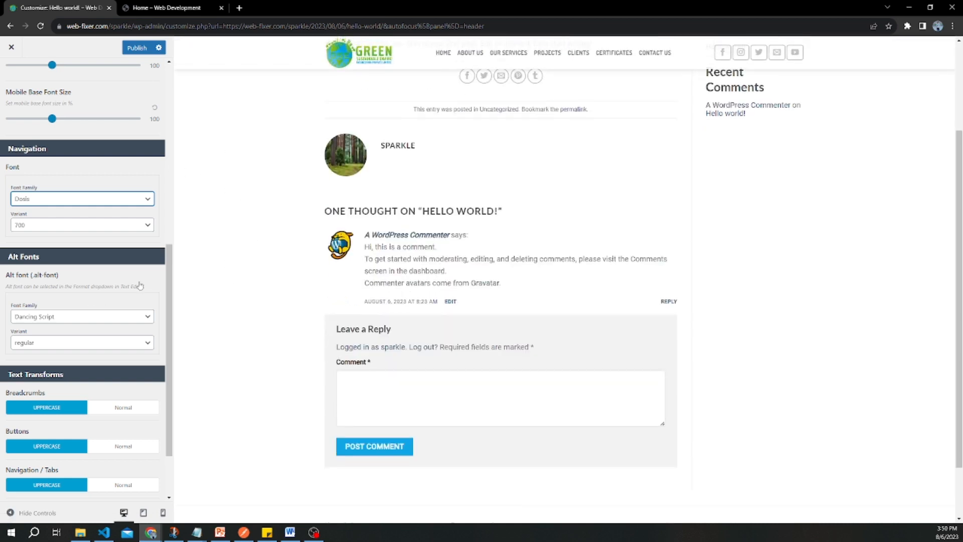
scroll(131, 321, "down", 3)
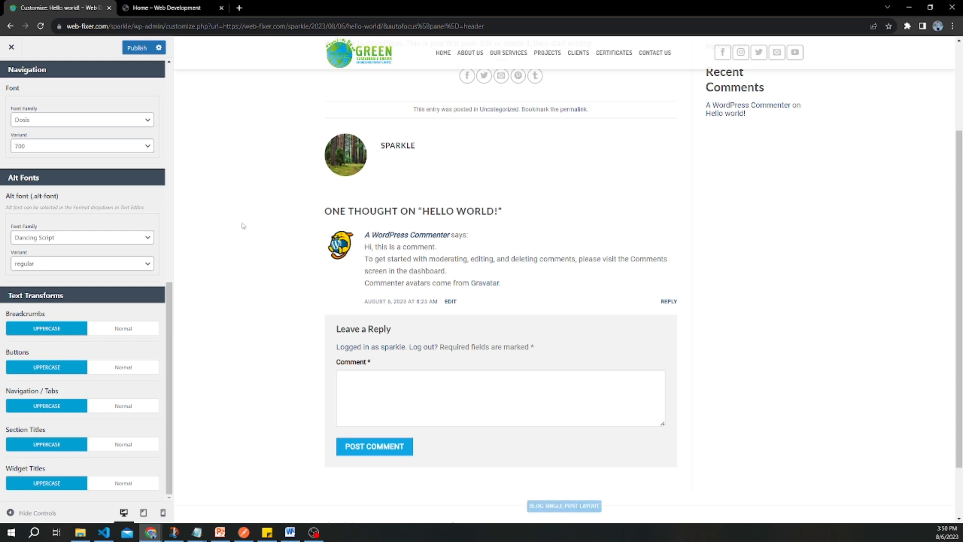
scroll(240, 229, "up", 3)
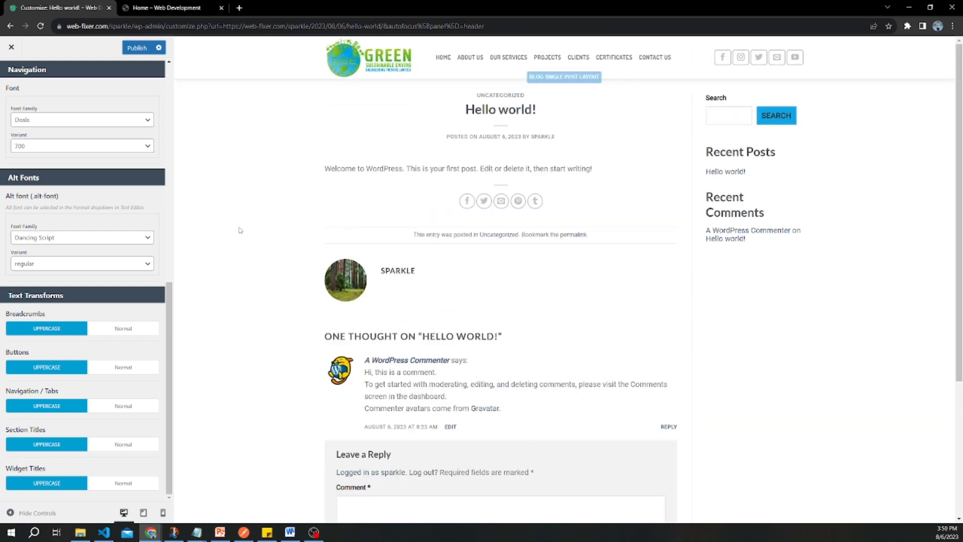
left_click(135, 49)
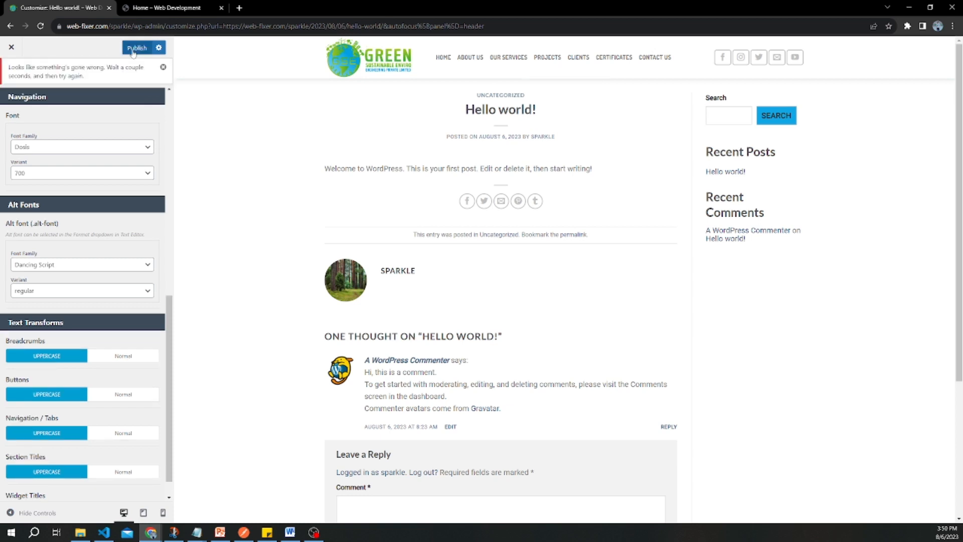
left_click(133, 50)
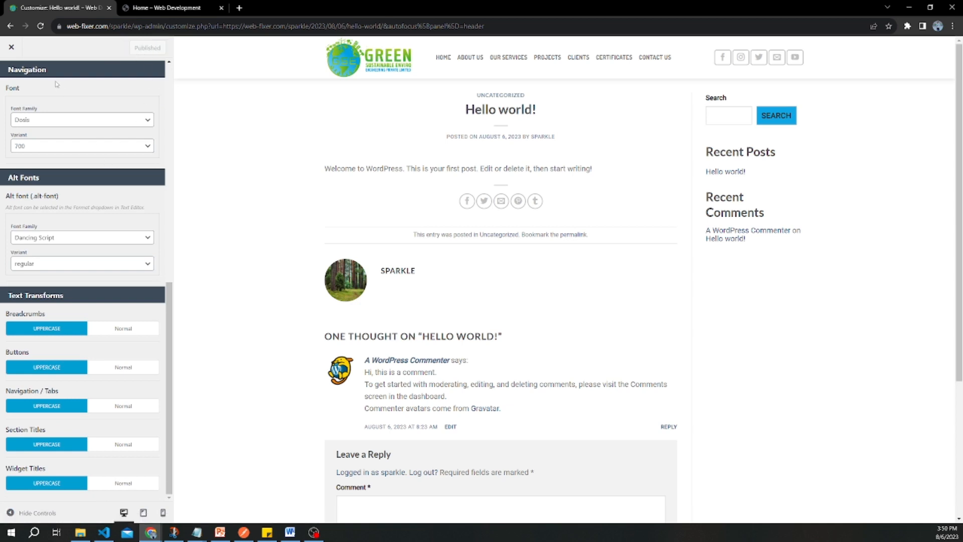
Step: Close the customizer, go to the dashboard's list of pages and open the Home page in UX Builder
left_click(10, 49)
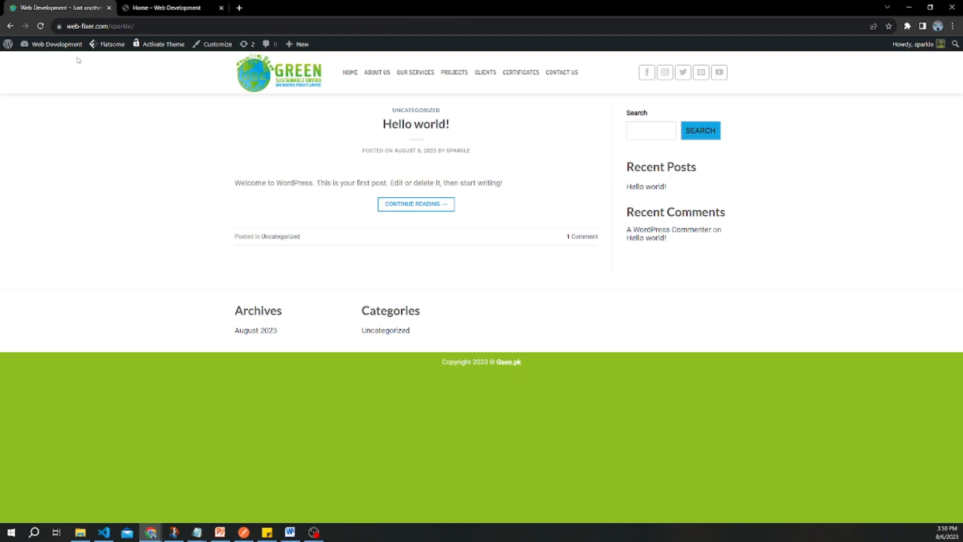
mouse_move(62, 46)
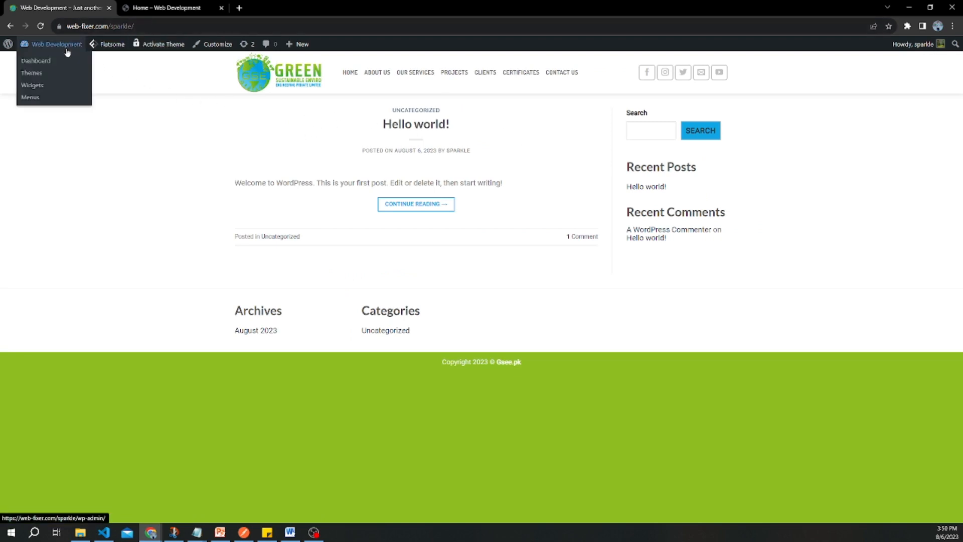
left_click(62, 63)
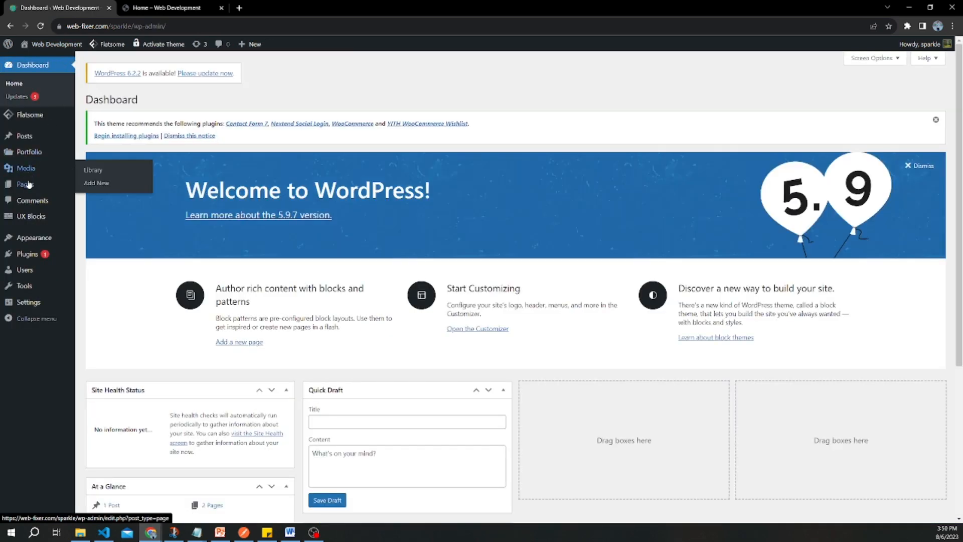
left_click(28, 185)
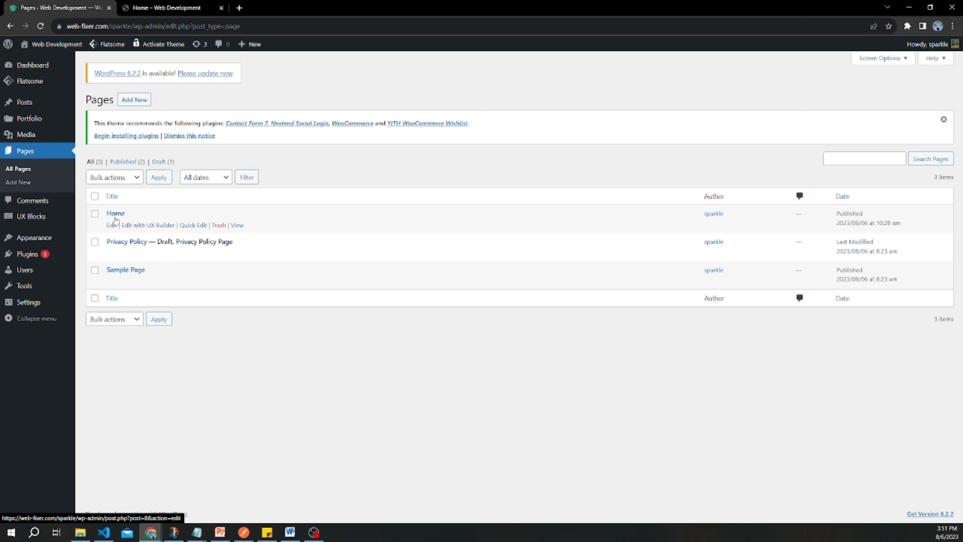
left_click(149, 227)
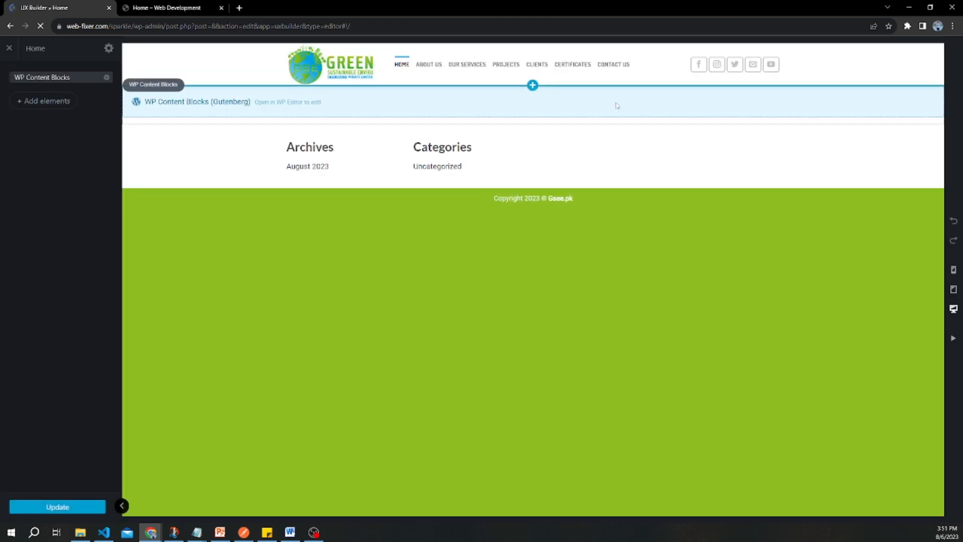
Step: Delete the WP Content Blocks element from the Home page
left_click(218, 102)
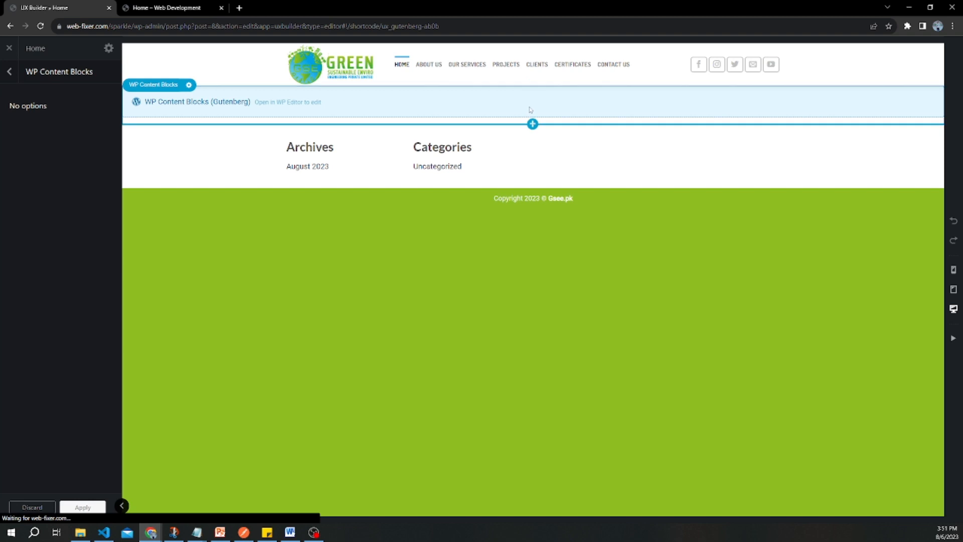
left_click(189, 87)
left_click(187, 164)
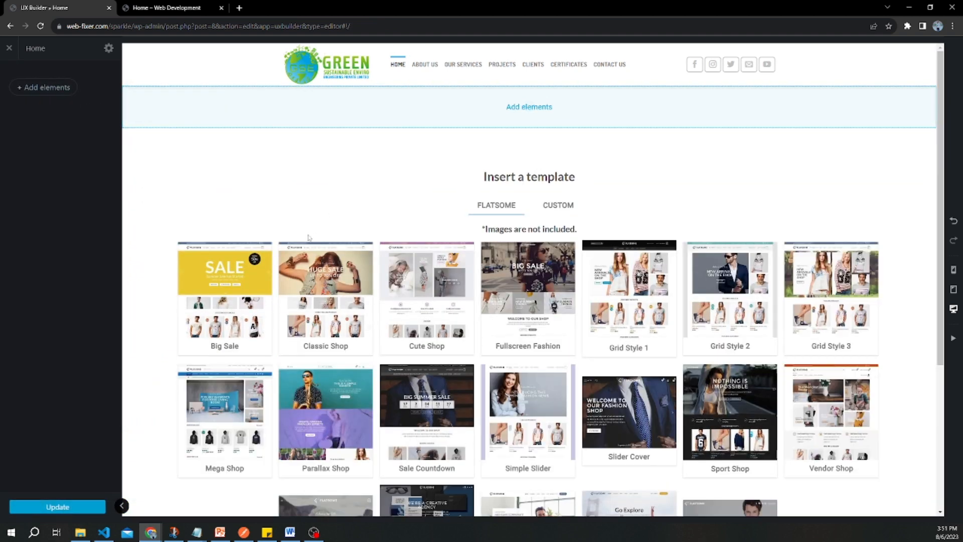
Step: Add a Section element with the Default preset to the Home page and set its admin label to Hero
scroll(658, 209, "down", 5)
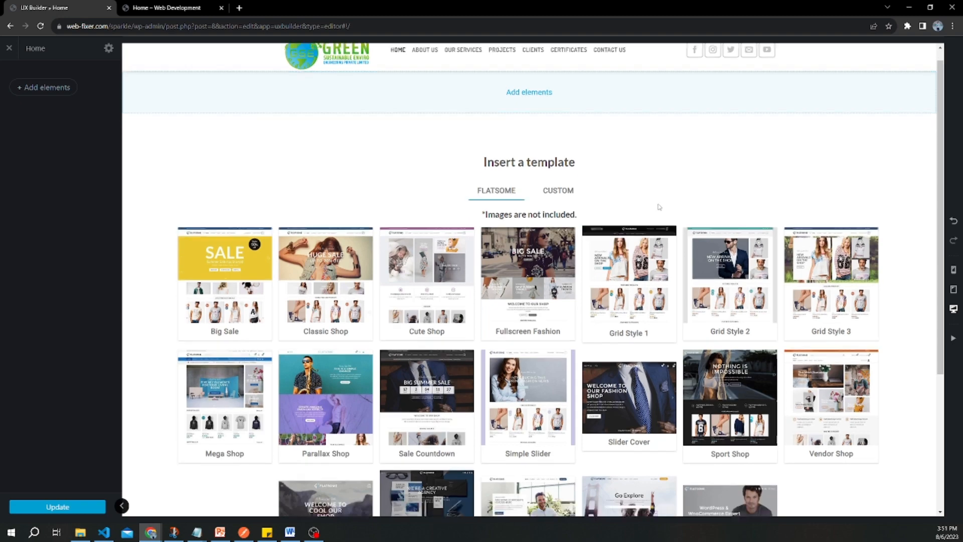
scroll(488, 248, "up", 5)
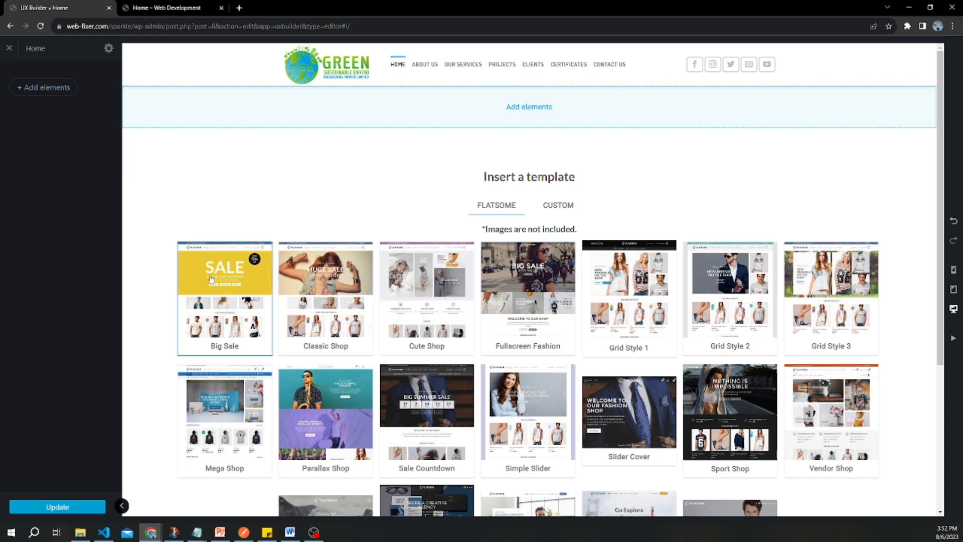
left_click(528, 107)
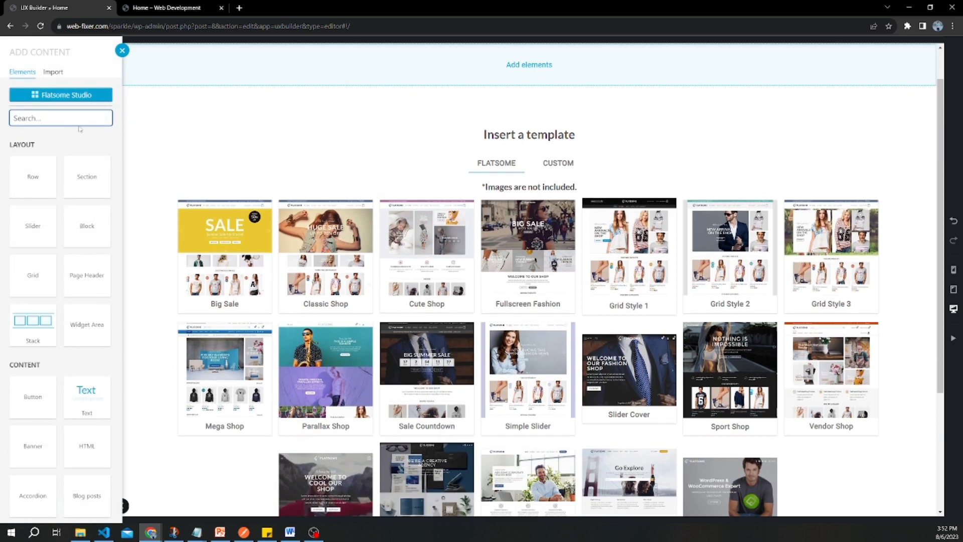
type("Se")
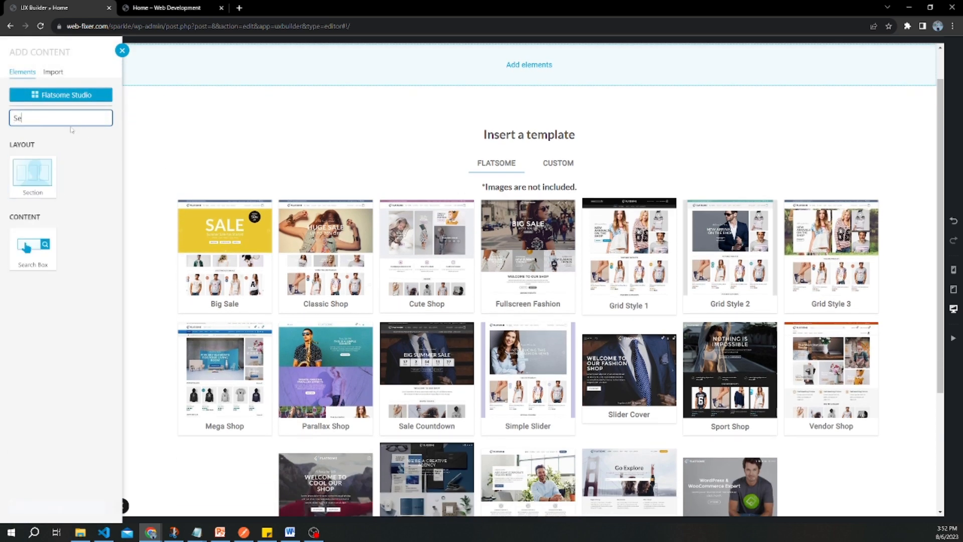
key("BackSpace")
key("BackSpace")
type("Sec")
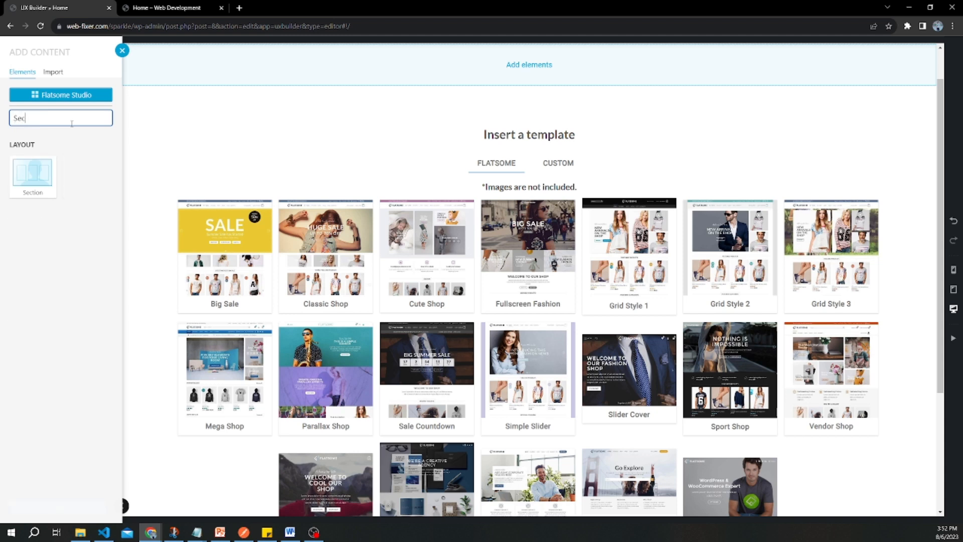
left_click(33, 176)
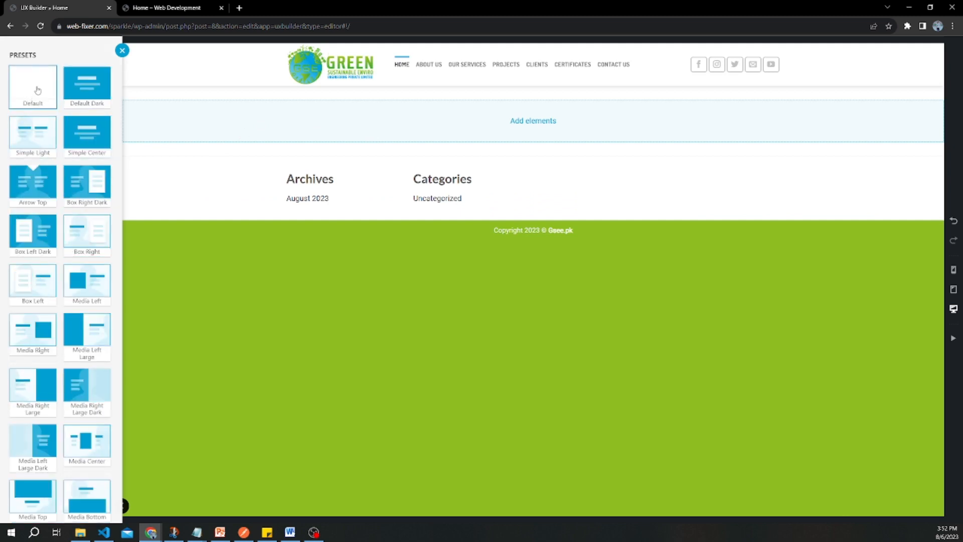
left_click(271, 129)
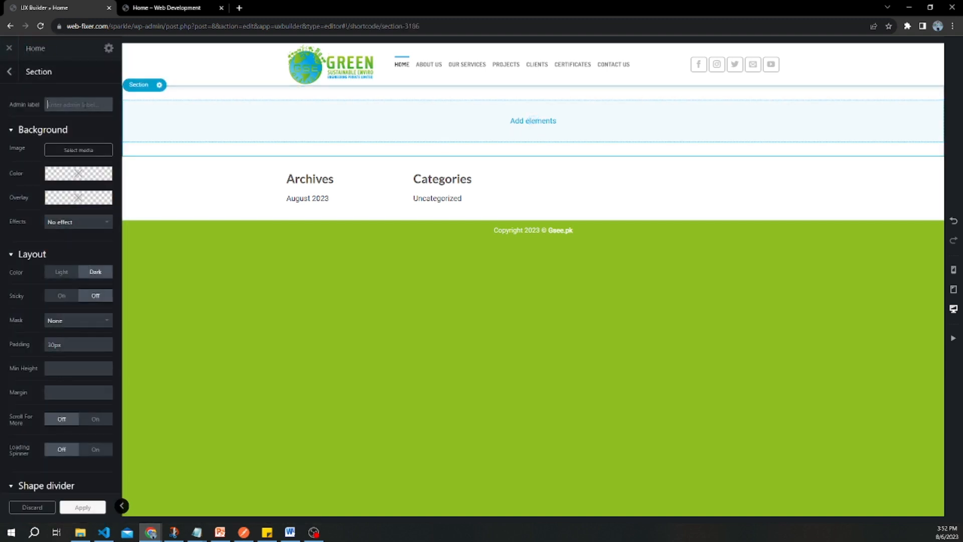
type("Hero")
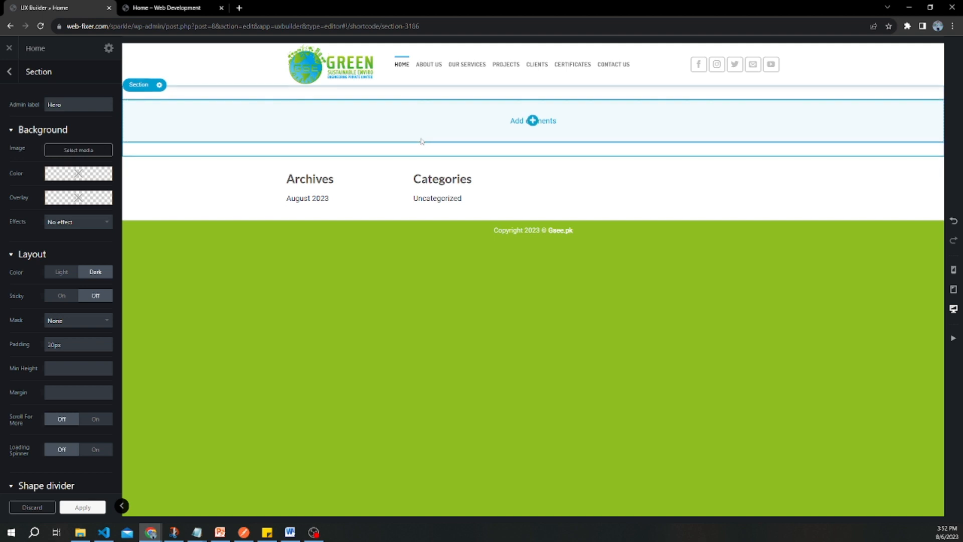
left_click(9, 73)
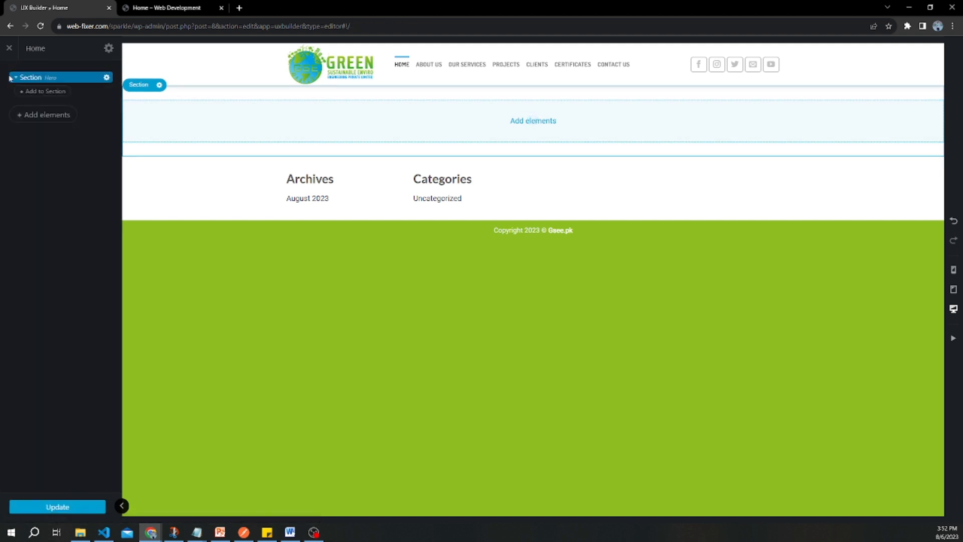
Step: Add a Banner element with the Buttons Left preset inside the Hero section
left_click(532, 120)
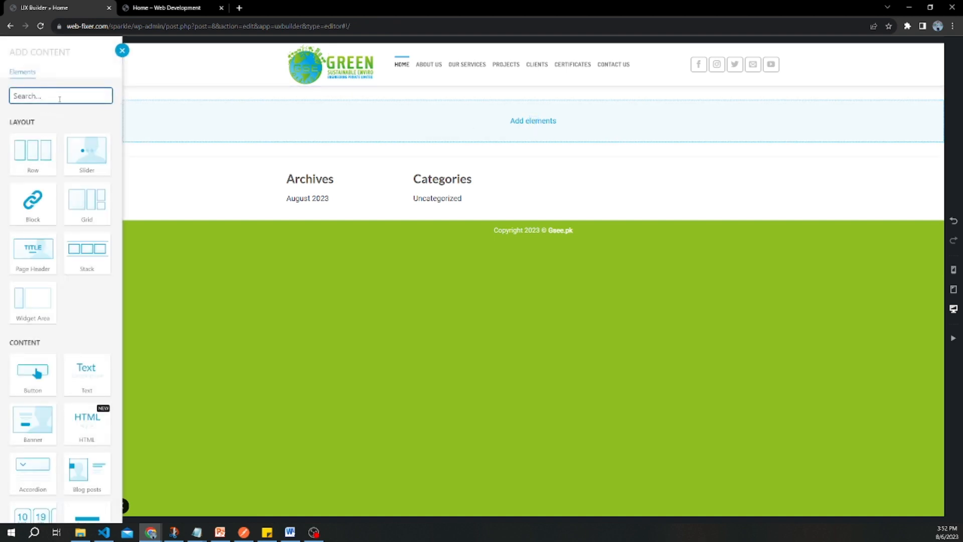
type("bann")
left_click(33, 151)
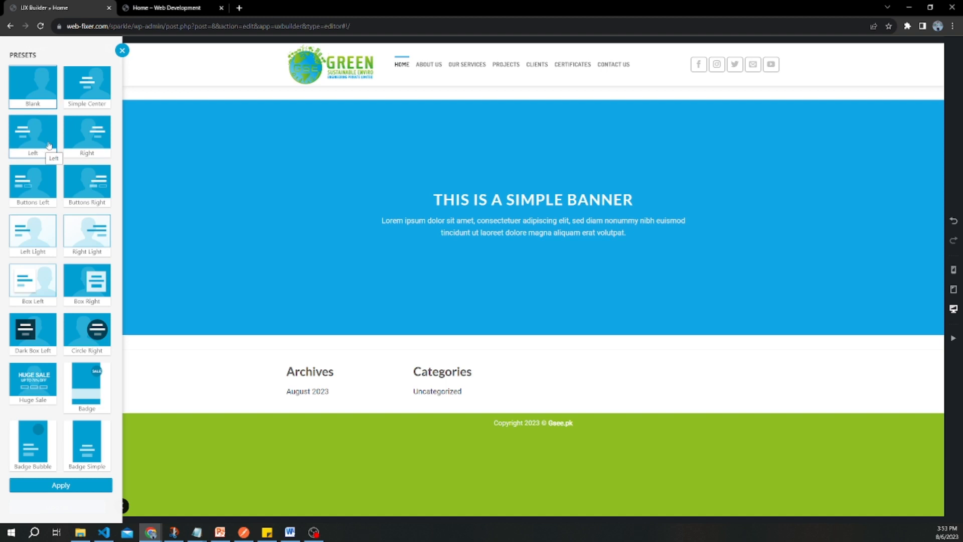
left_click(36, 183)
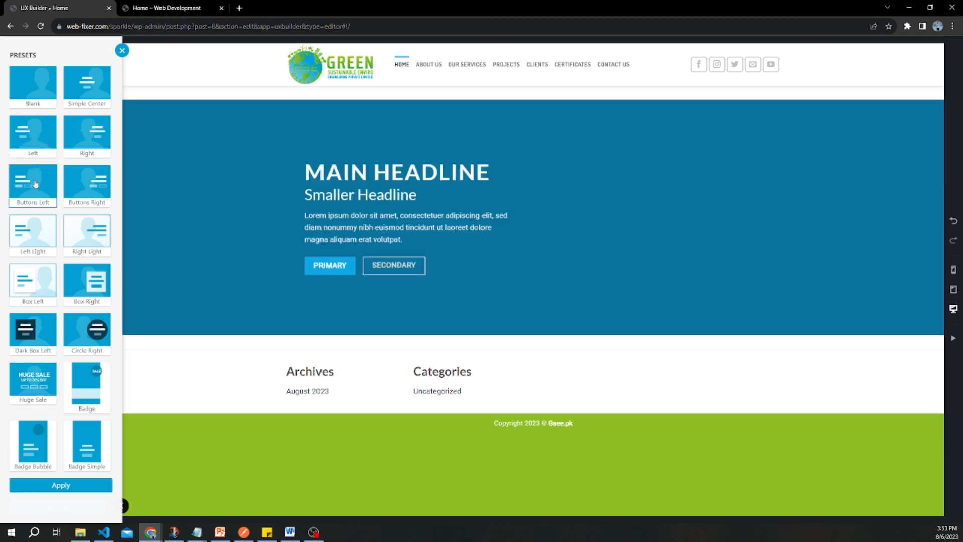
left_click(339, 200)
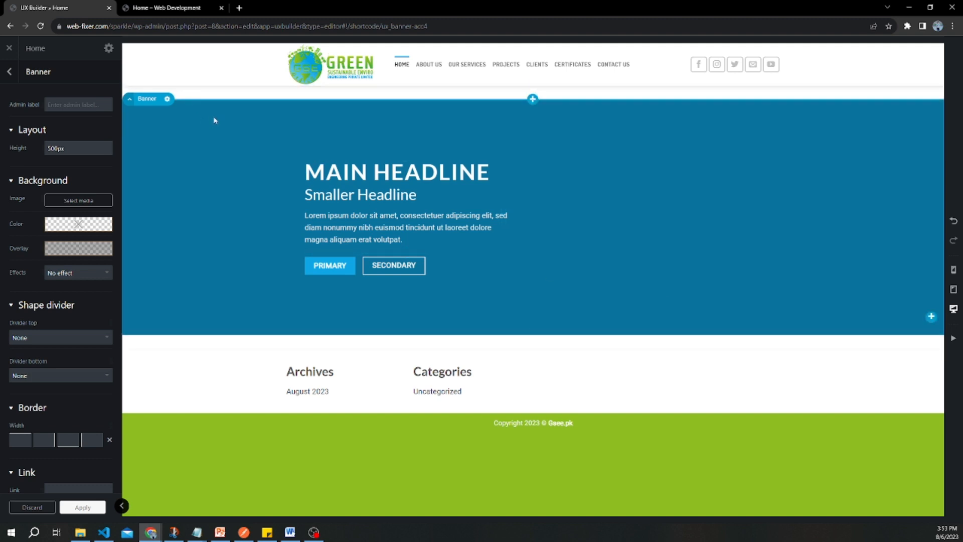
left_click(10, 73)
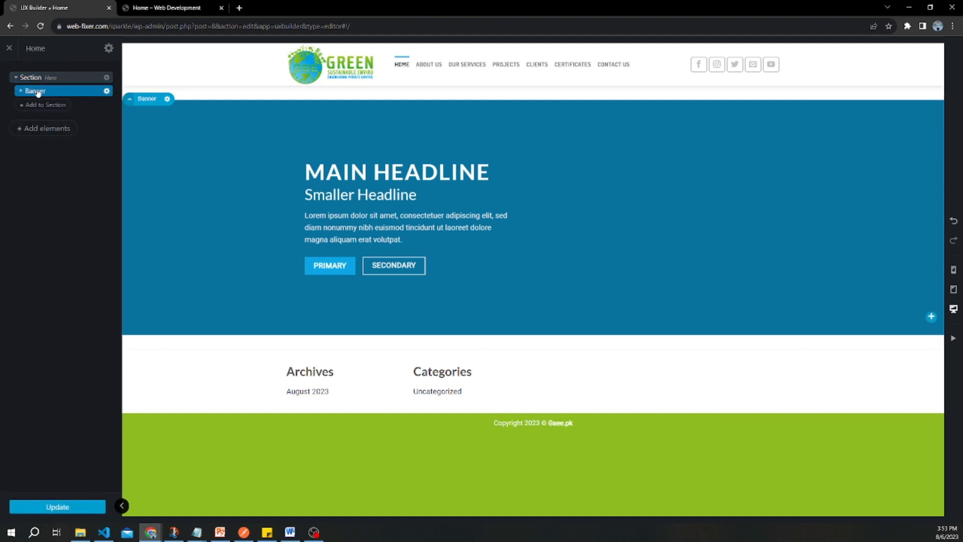
Step: Set the Hero section's padding to 0px
left_click(107, 79)
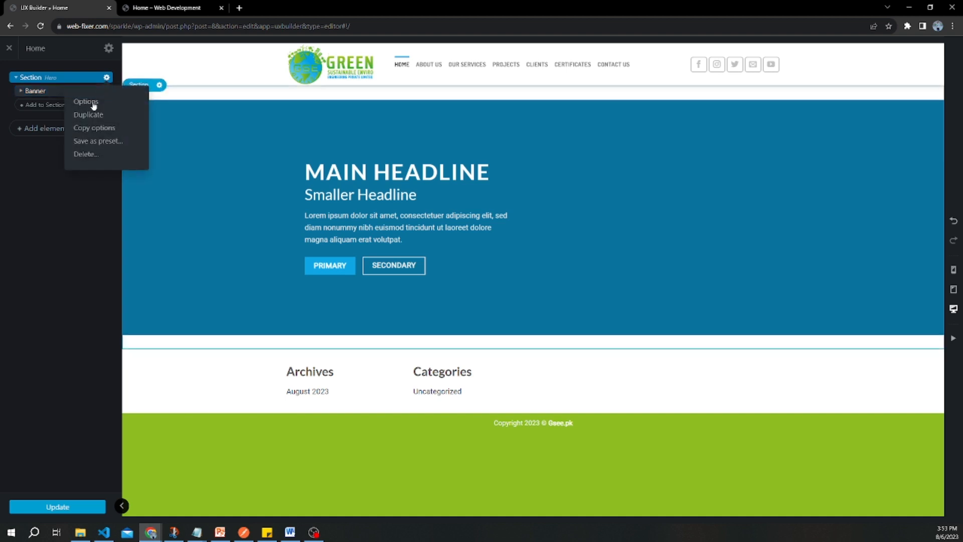
left_click(91, 101)
scroll(84, 328, "down", 2)
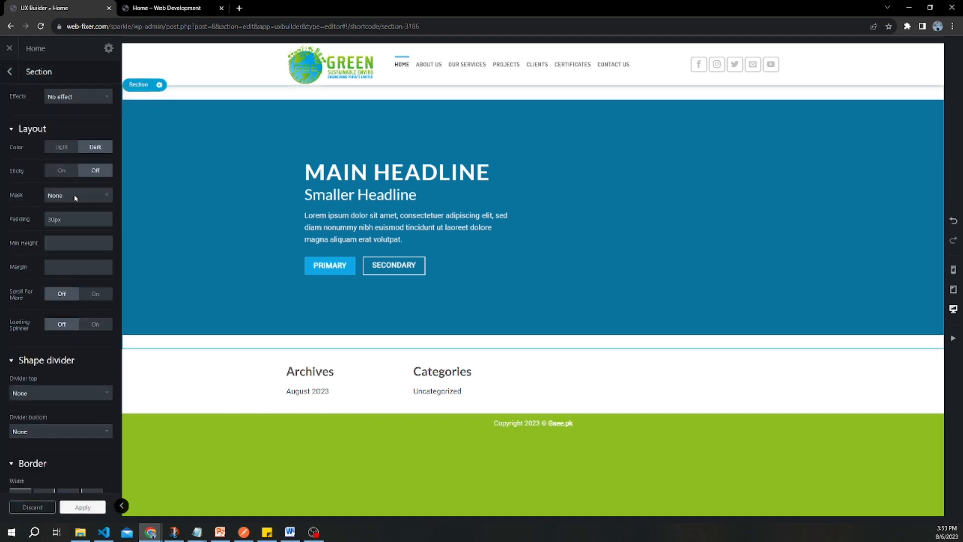
left_click_drag(95, 225, 60, 220)
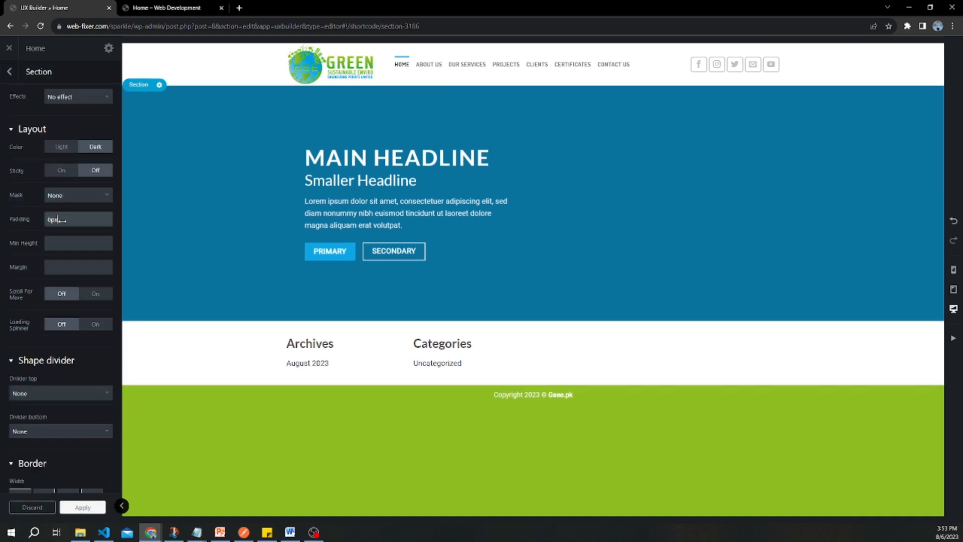
left_click(6, 74)
Step: Upload banner1, banner2, banner3 and banner4 from the gsse folder to the media library while choosing the banner's background image
left_click(55, 94)
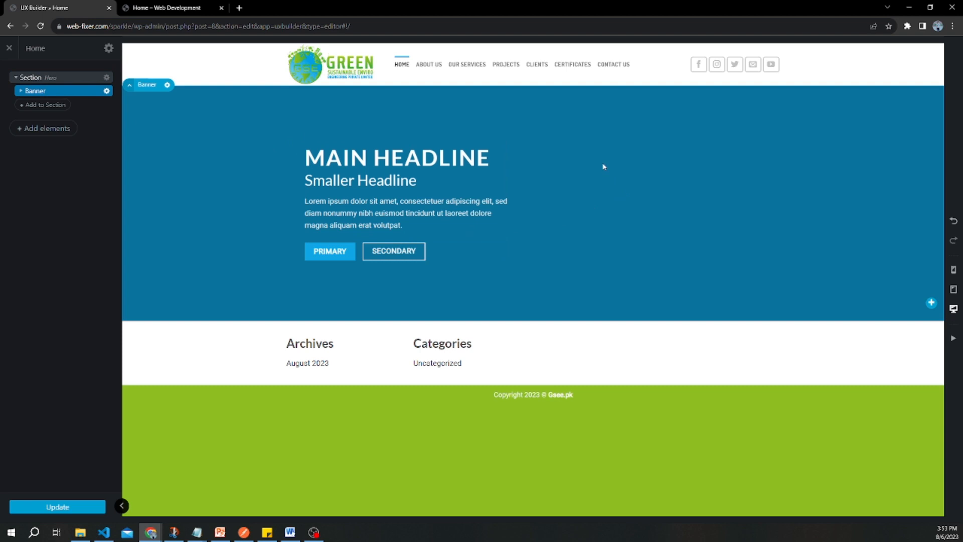
left_click(183, 126)
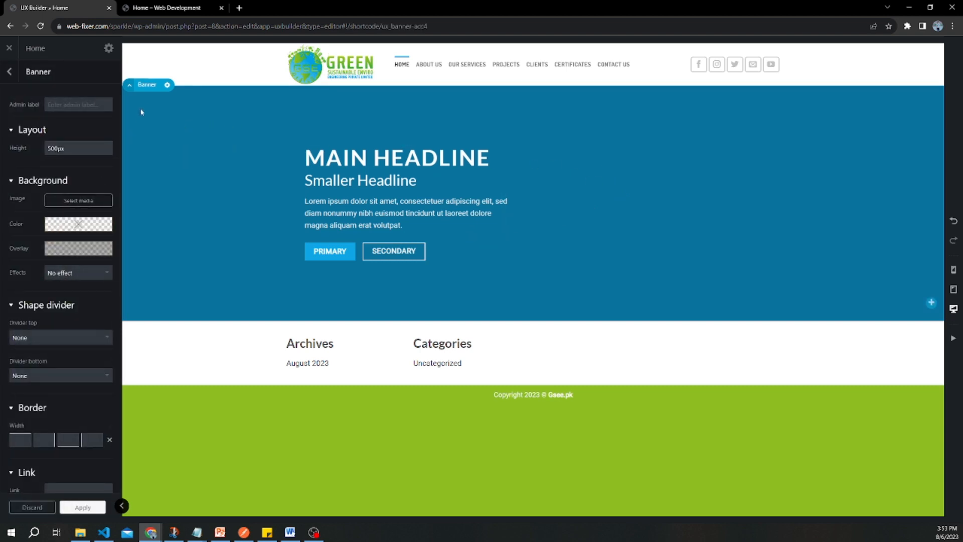
left_click(167, 84)
left_click(224, 124)
left_click(79, 201)
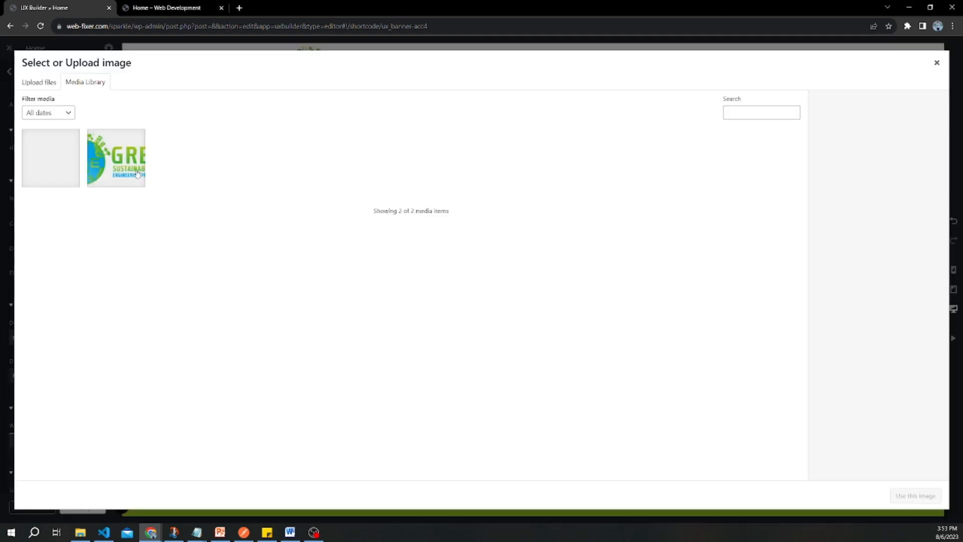
left_click(45, 88)
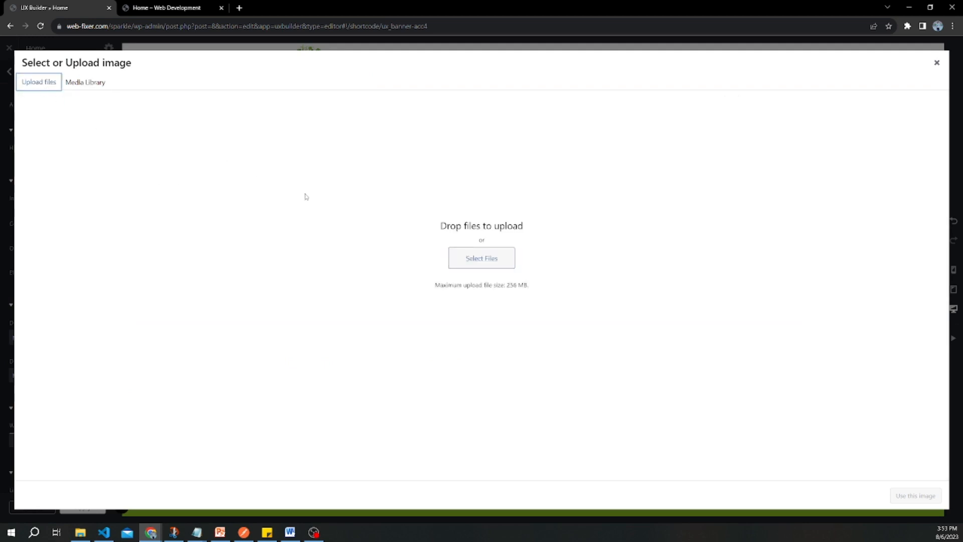
left_click(480, 258)
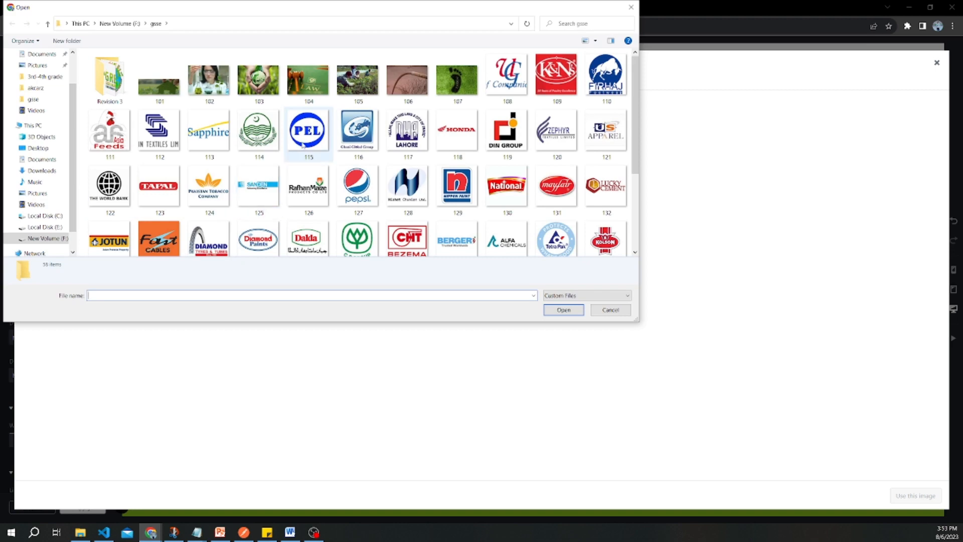
scroll(454, 153, "down", 3)
scroll(454, 153, "up", 3)
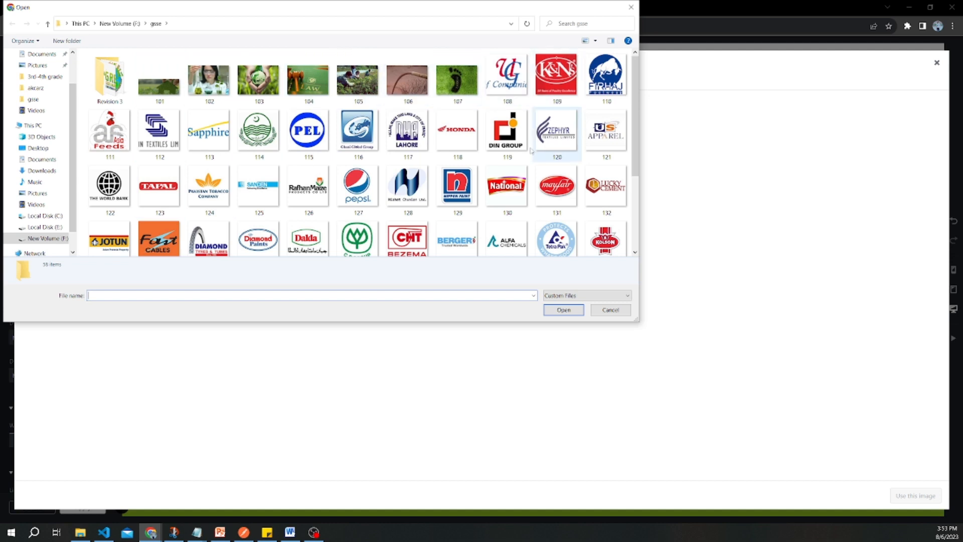
scroll(557, 135, "down", 3)
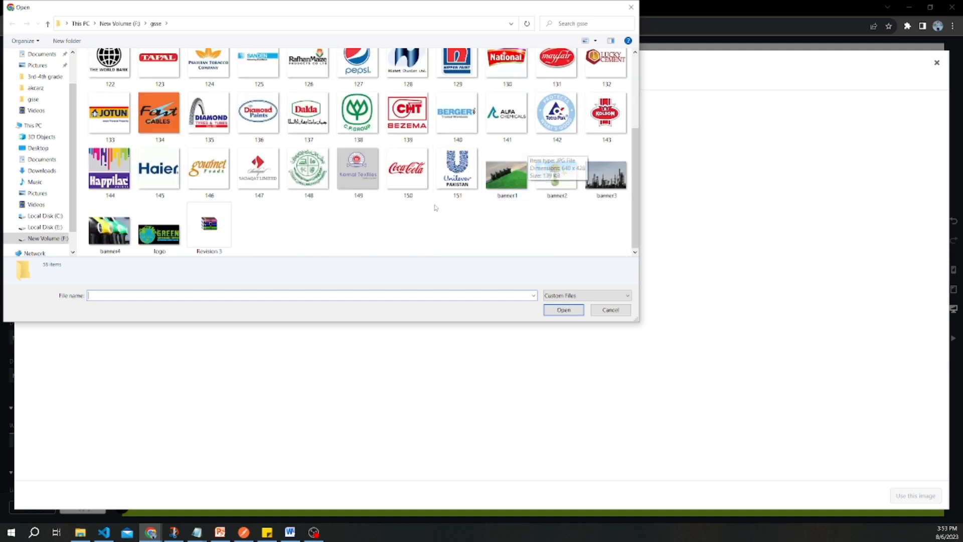
left_click(509, 182)
left_click(556, 175, "ctrl")
left_click(605, 175, "ctrl")
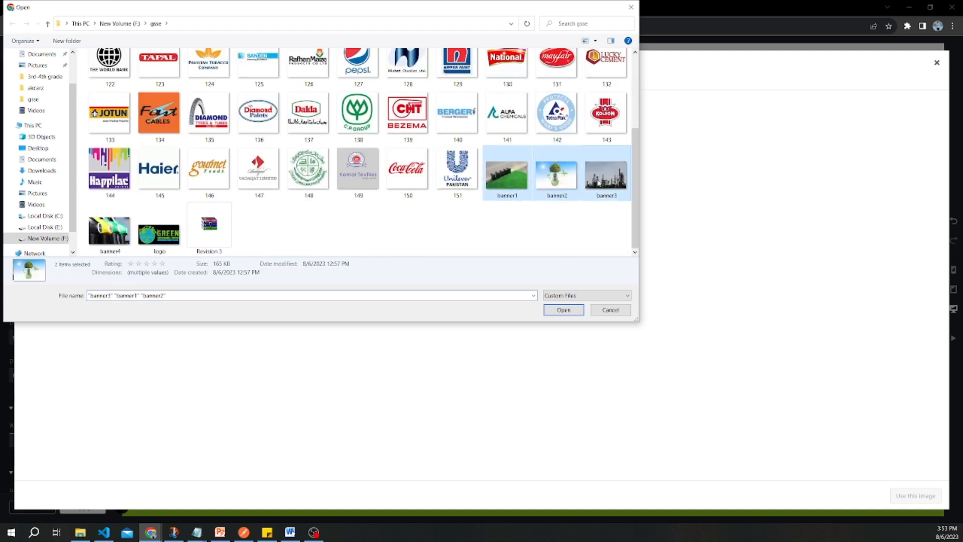
left_click(110, 229, "ctrl")
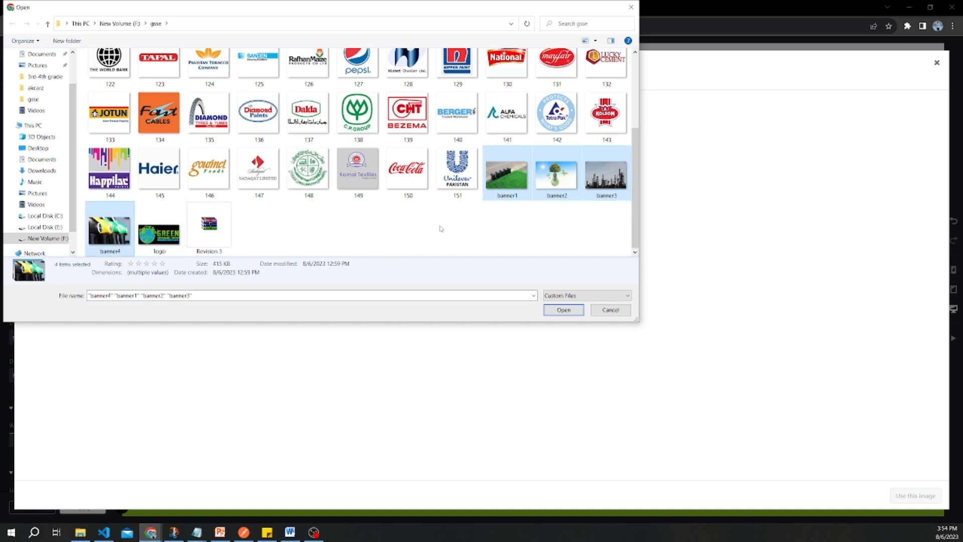
left_click(548, 306)
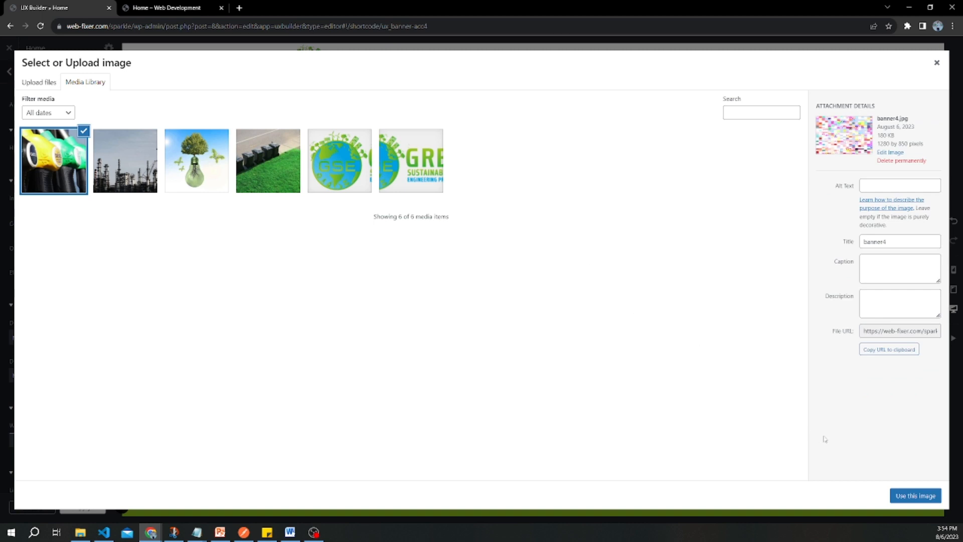
Step: Use banner1.jpg as the banner's background image and set its size to Original
left_click(263, 169)
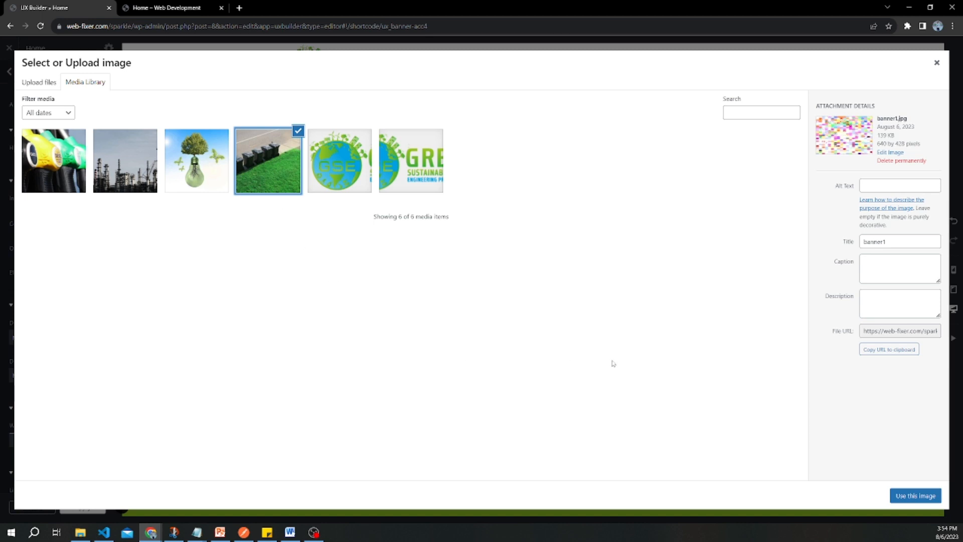
left_click(907, 497)
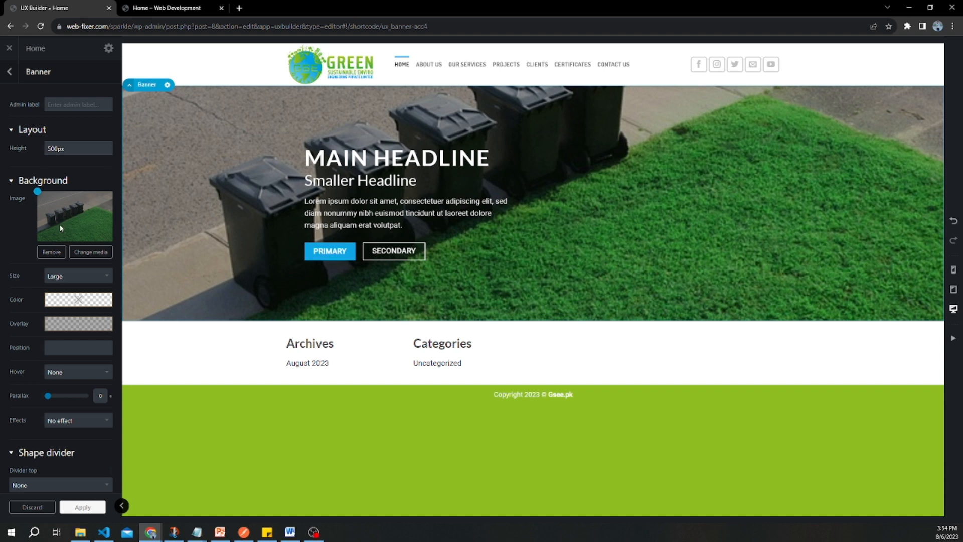
left_click(75, 276)
left_click(68, 290)
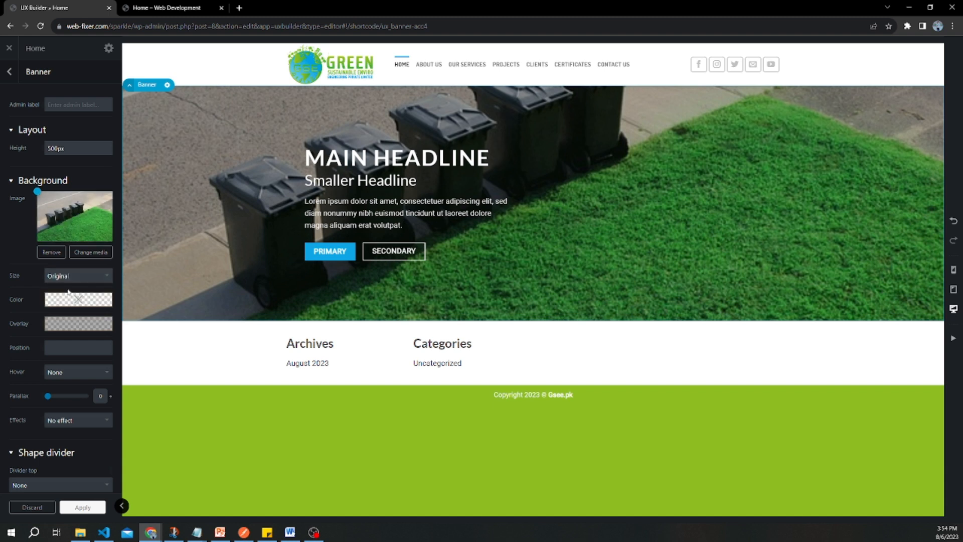
Step: Set the banner's height to 600px and move the background image's focal point to 35% 37%
mouse_move(73, 154)
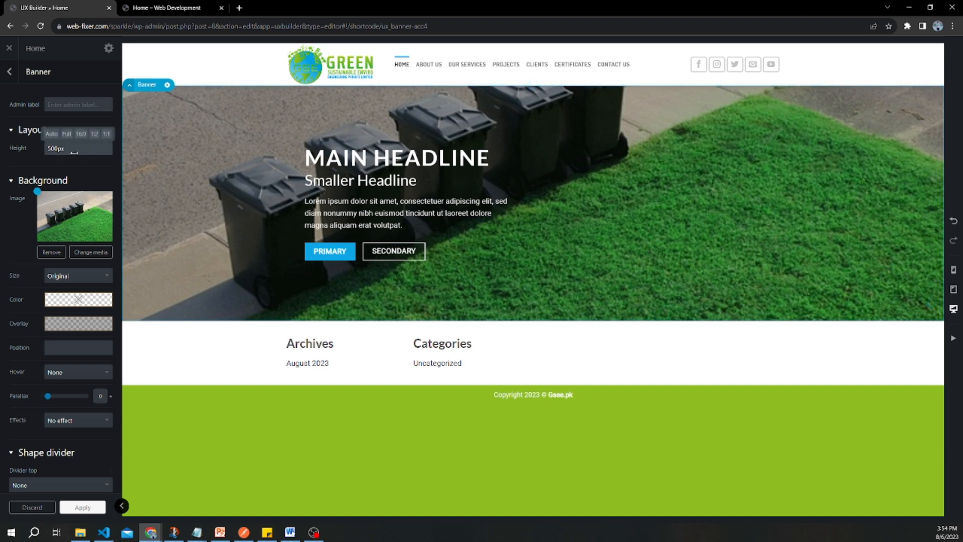
left_click(53, 135)
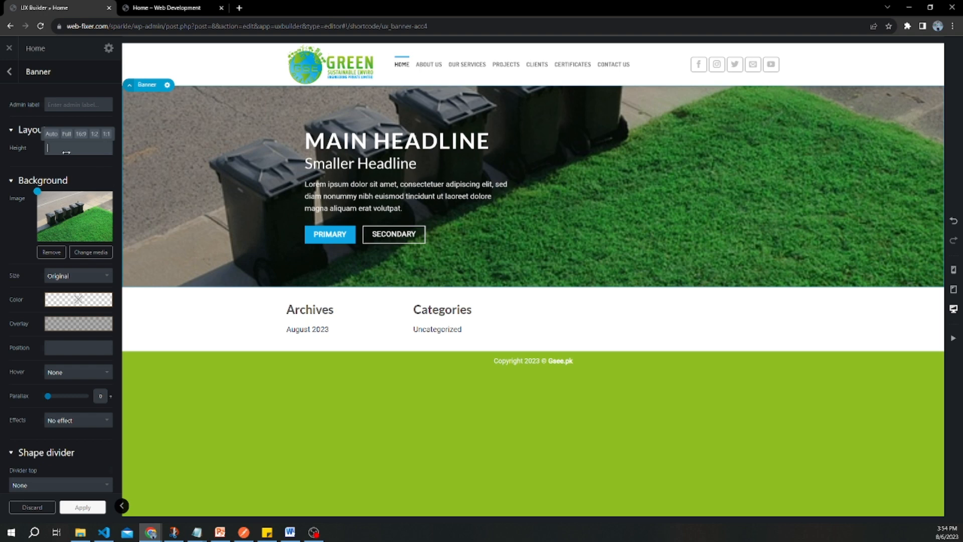
type("600")
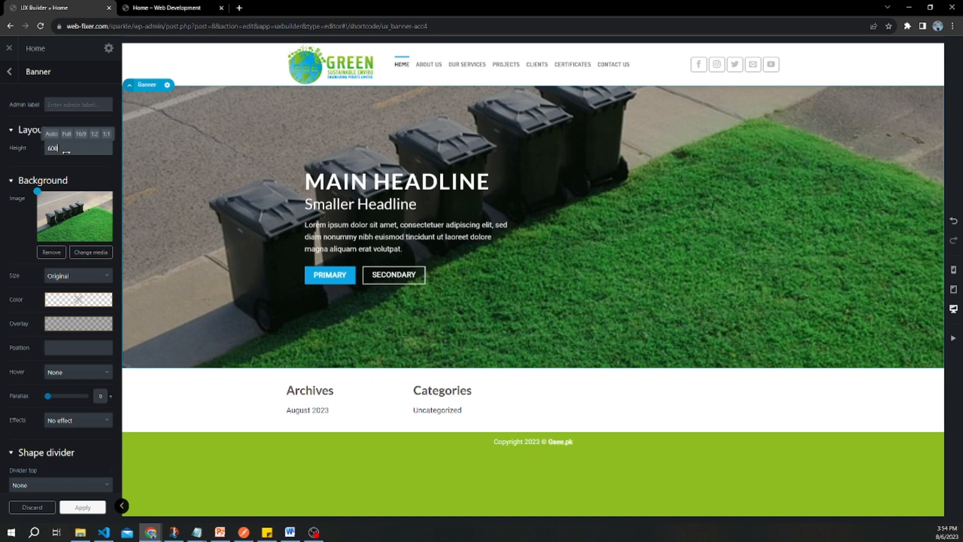
type("px")
left_click_drag(38, 191, 64, 210)
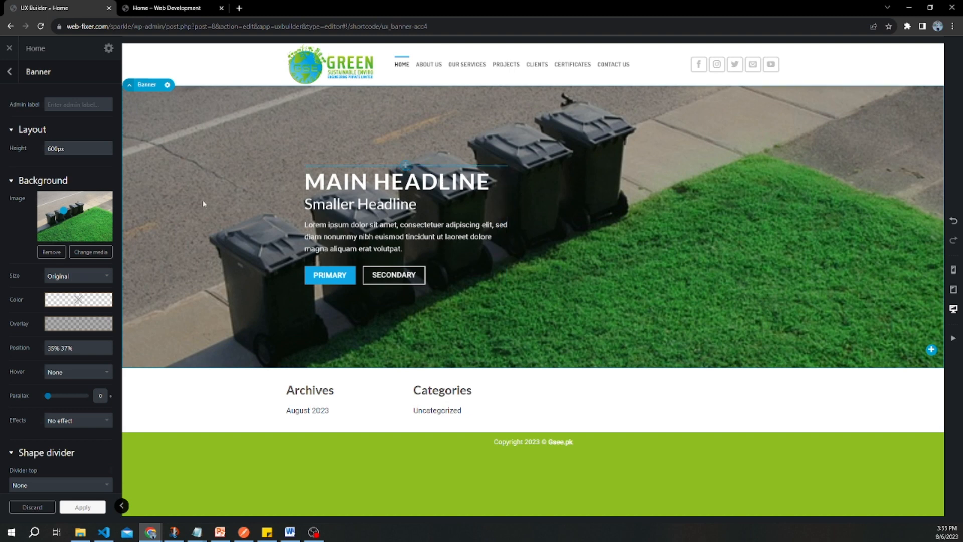
mouse_move(85, 325)
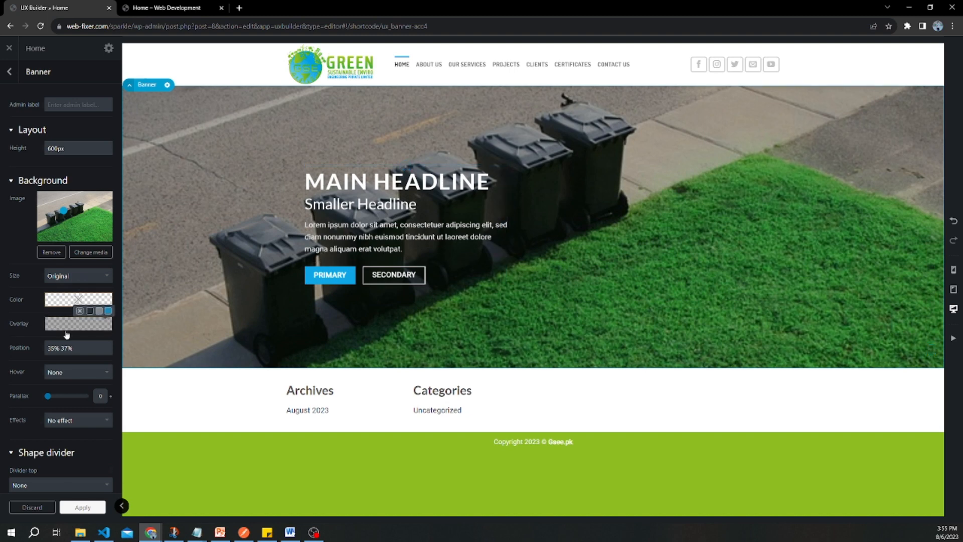
Step: Set the banner's background overlay to semi-transparent black, rgba(0, 0, 0, 0.436)
left_click(70, 330)
left_click_drag(75, 409, 86, 411)
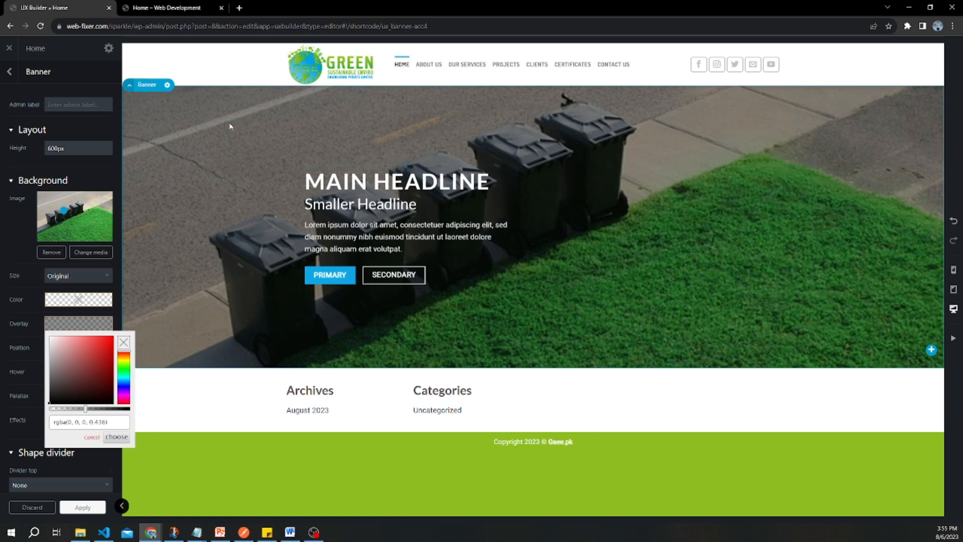
left_click(90, 251)
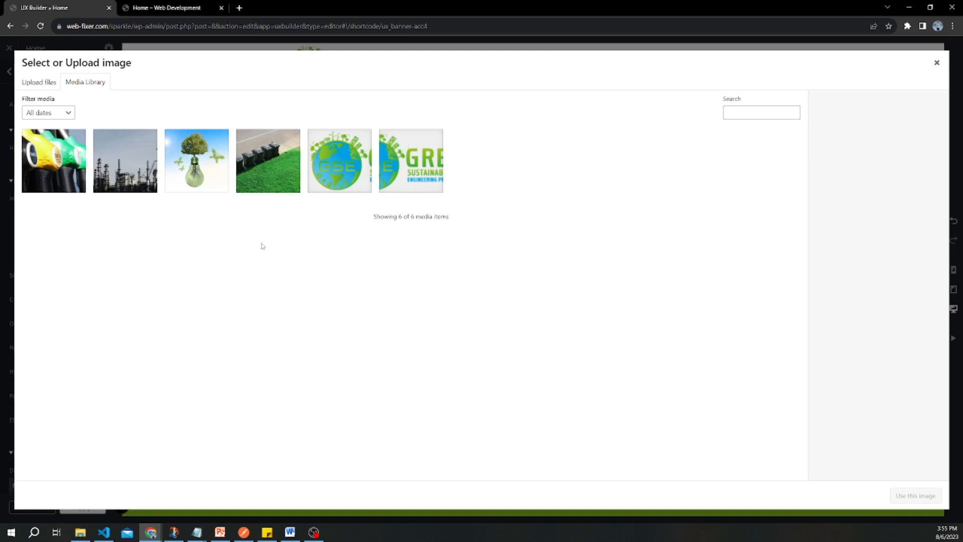
left_click(189, 162)
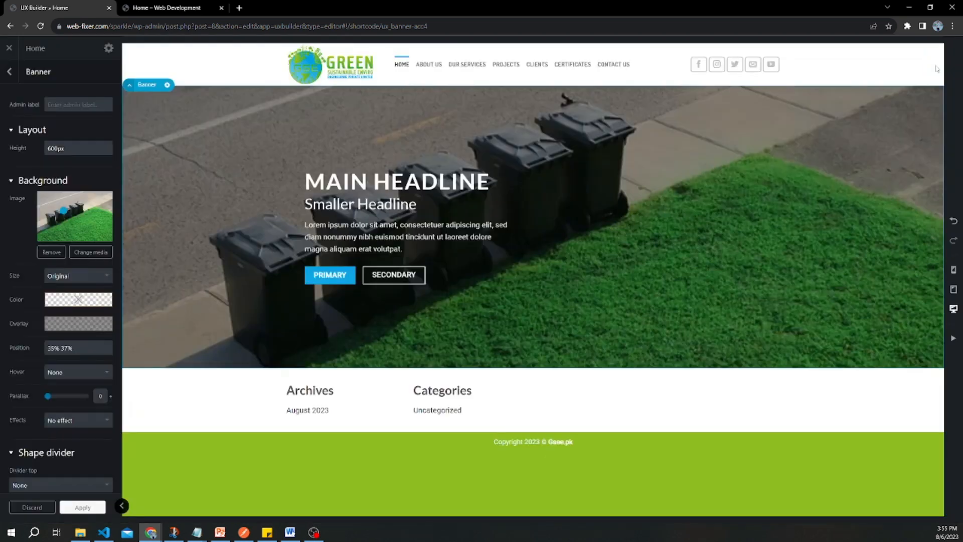
left_click(936, 62)
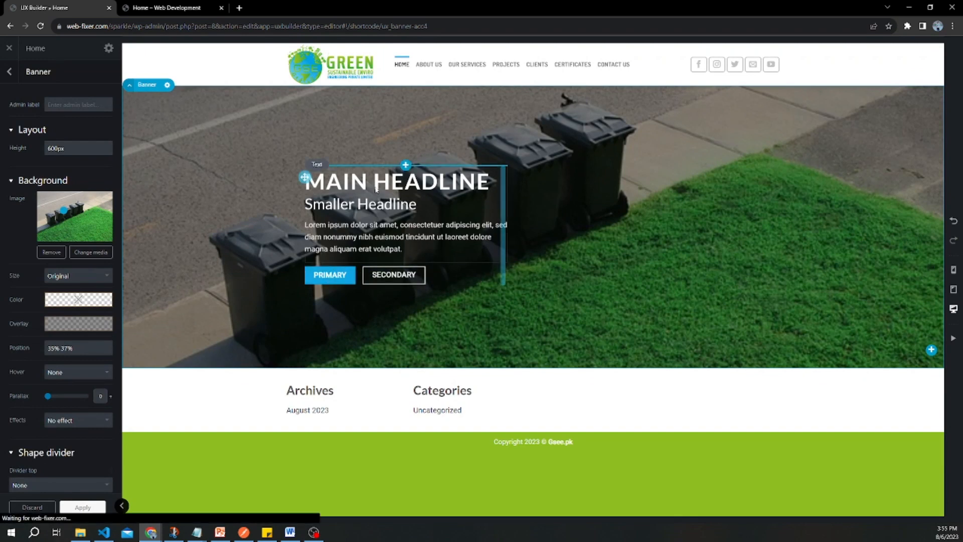
Step: Replace the banner's "MAIN HEADLINE" text with "WELCOME TO" and confirm the text edit
left_click(401, 185)
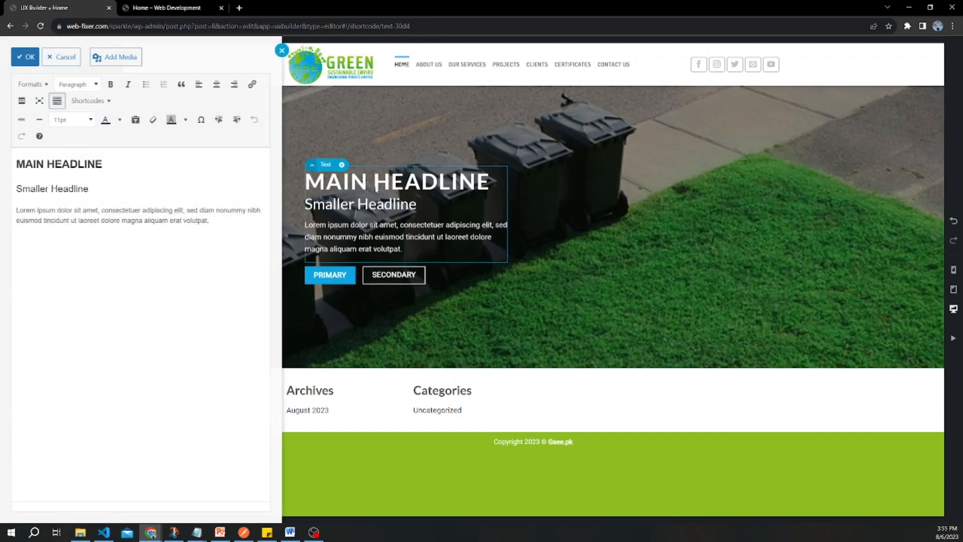
triple_click(110, 163)
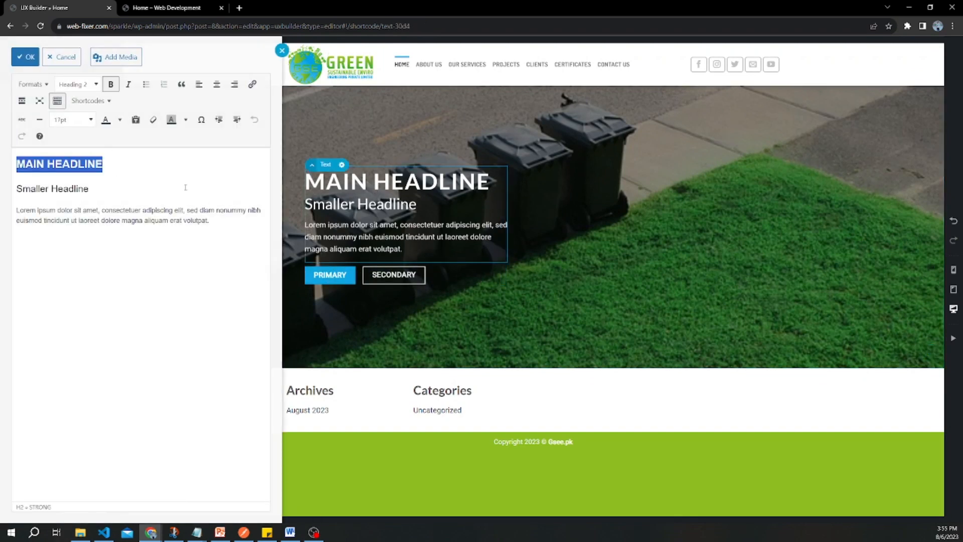
type("WEL")
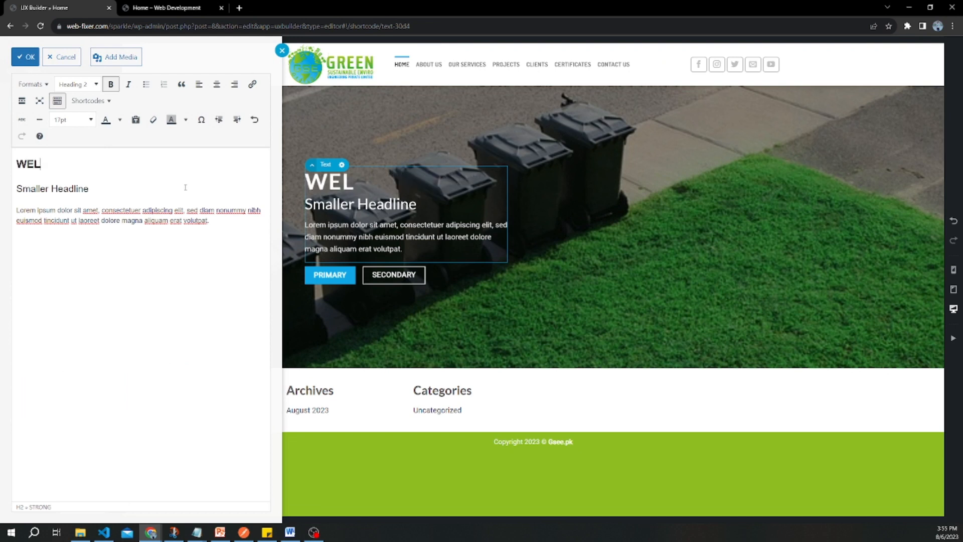
key("BackSpace")
key("BackSpace")
type("ELCOME TO")
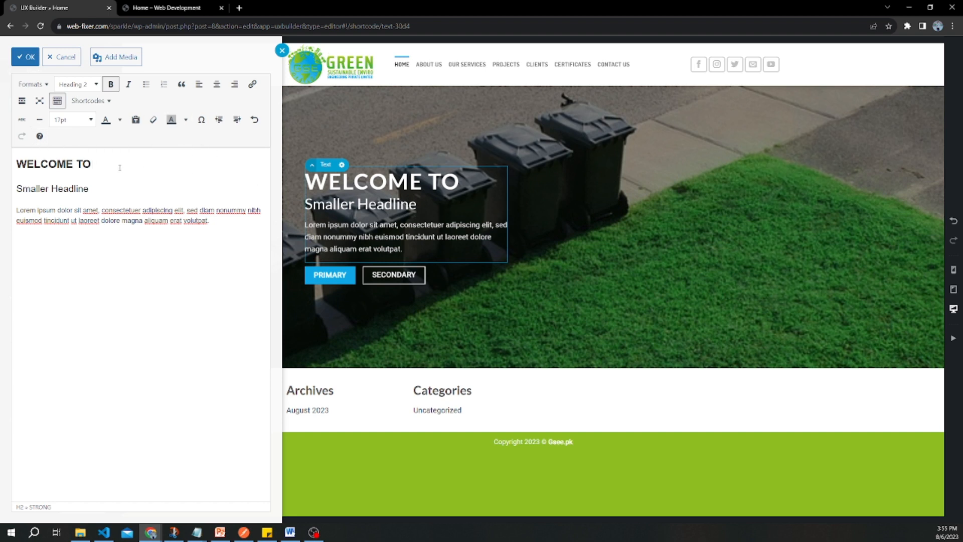
left_click(30, 58)
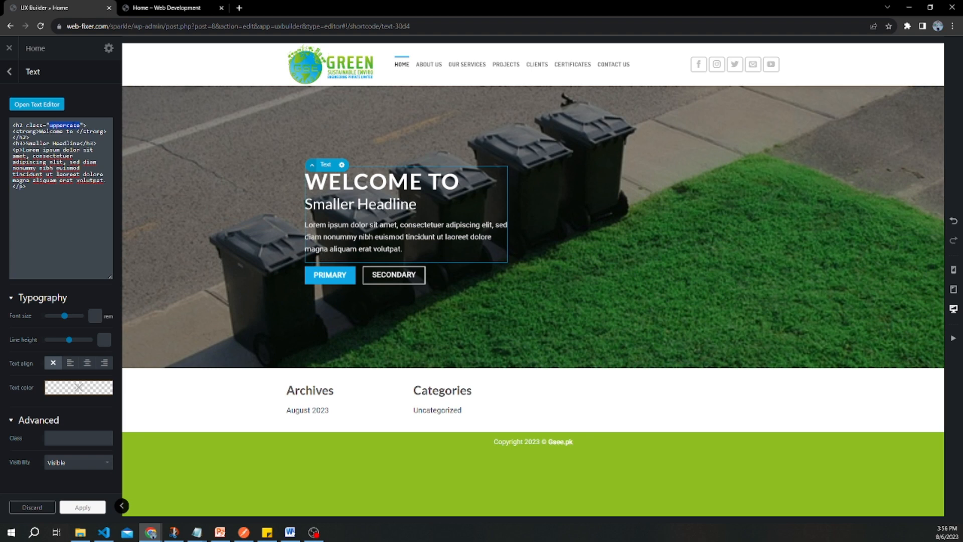
Step: Delete the banner's uppercase headline and enter "Welcome To GSE" on a new line above the smaller headline
left_click(37, 104)
triple_click(100, 169)
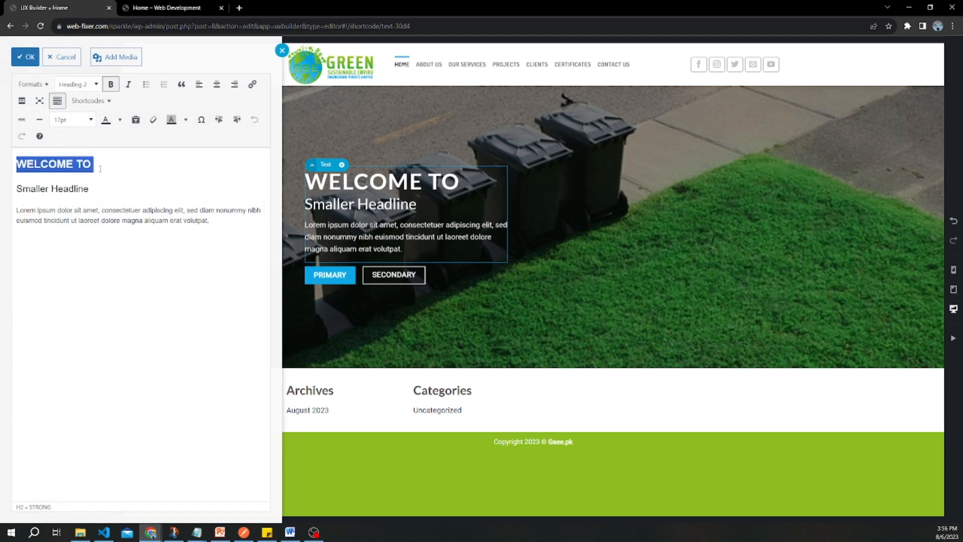
key("BackSpace")
key("BackSpace")
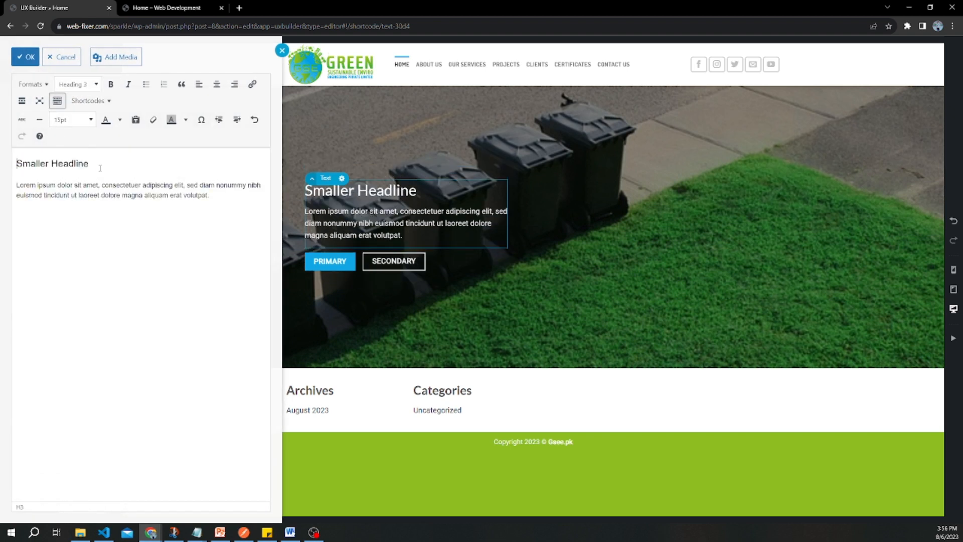
key("Return")
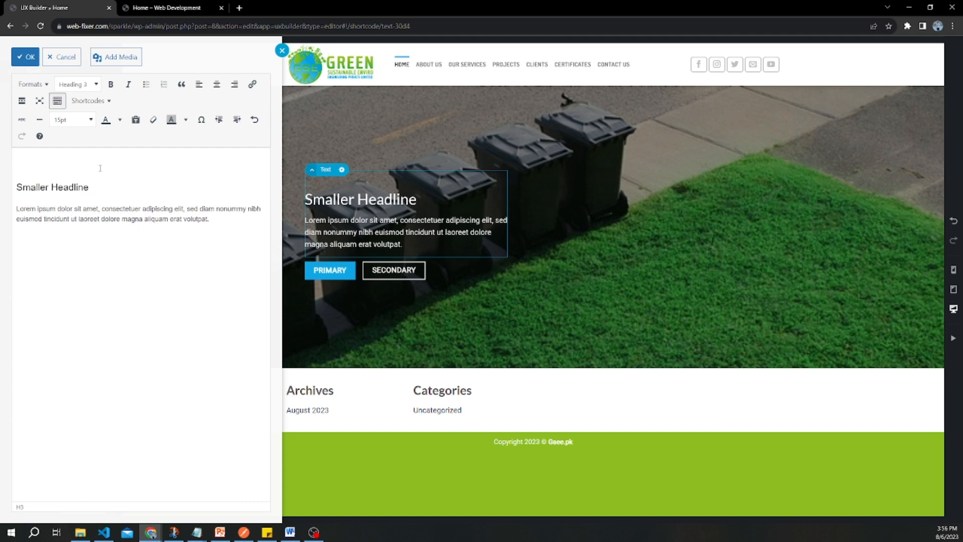
type("E")
key("BackSpace")
left_click(289, 531)
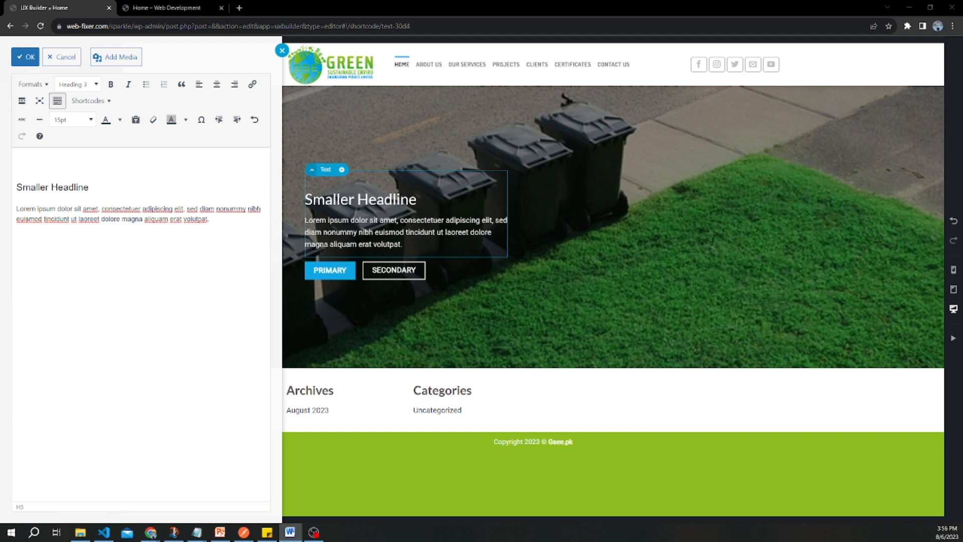
left_click(46, 158)
type("Welcome To GSE")
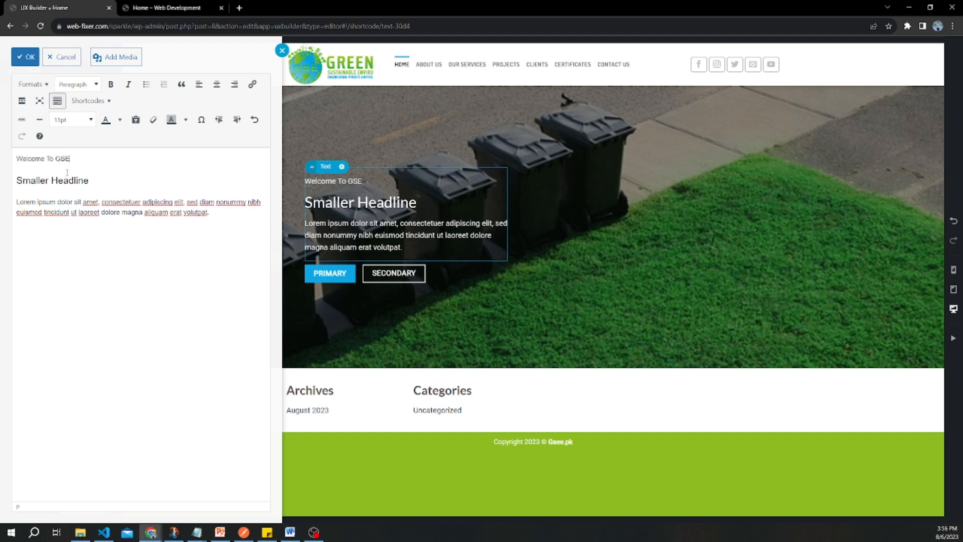
Step: Format the welcome line as a bold Heading 2 and correct its wording to "Welcome to GSE"
left_click(30, 168)
left_click_drag(78, 157, 16, 158)
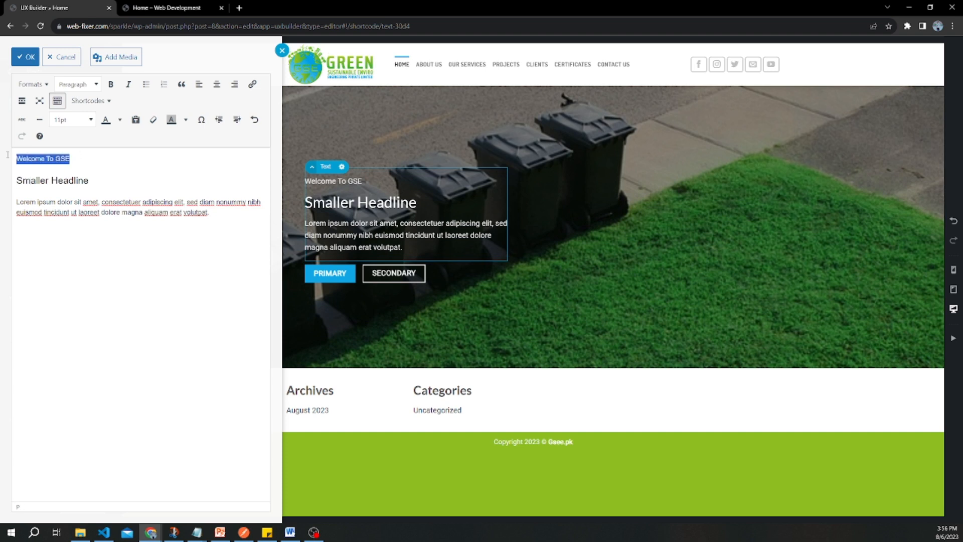
left_click(84, 86)
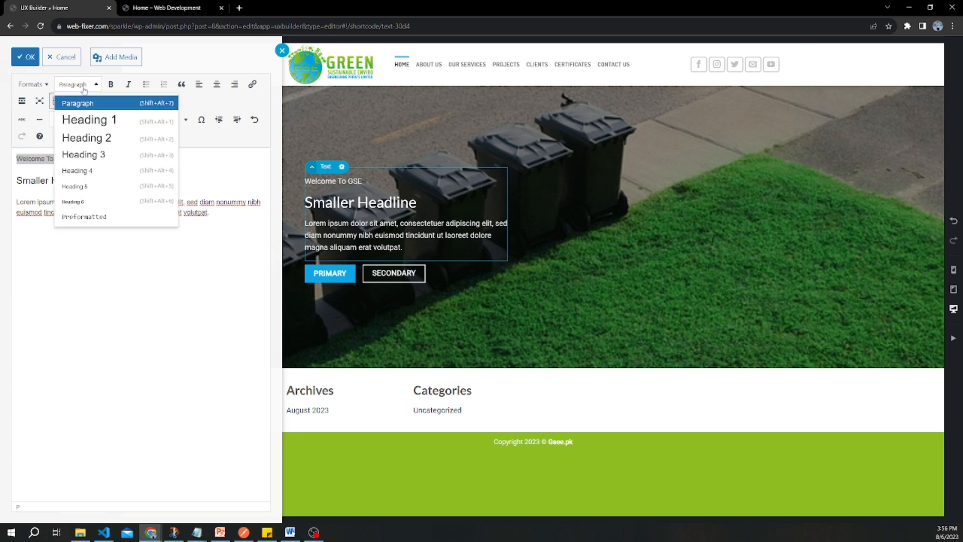
left_click(90, 136)
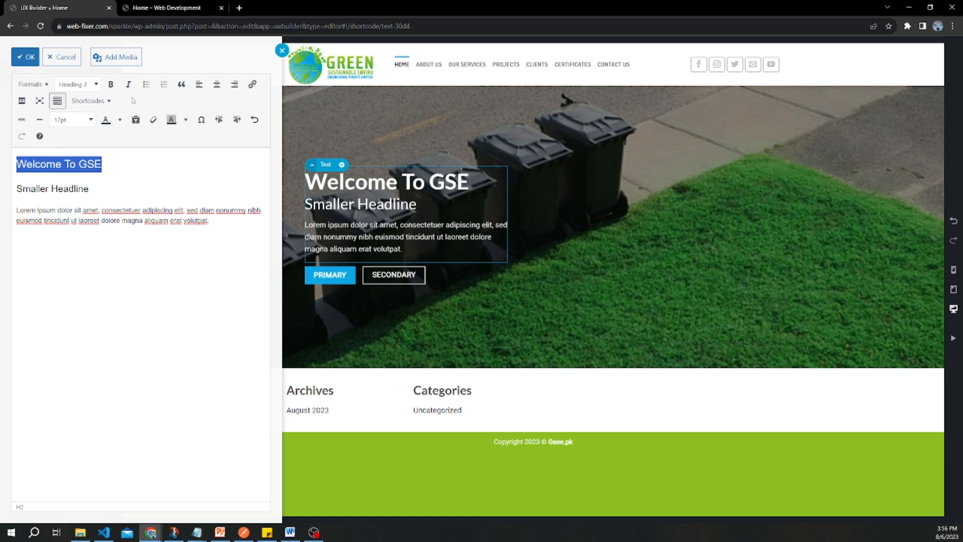
left_click(111, 84)
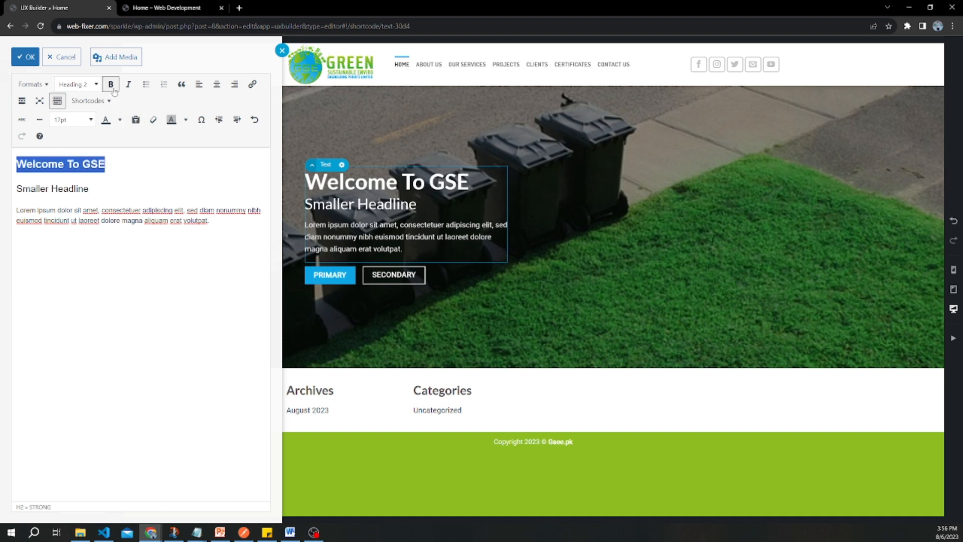
left_click(123, 172)
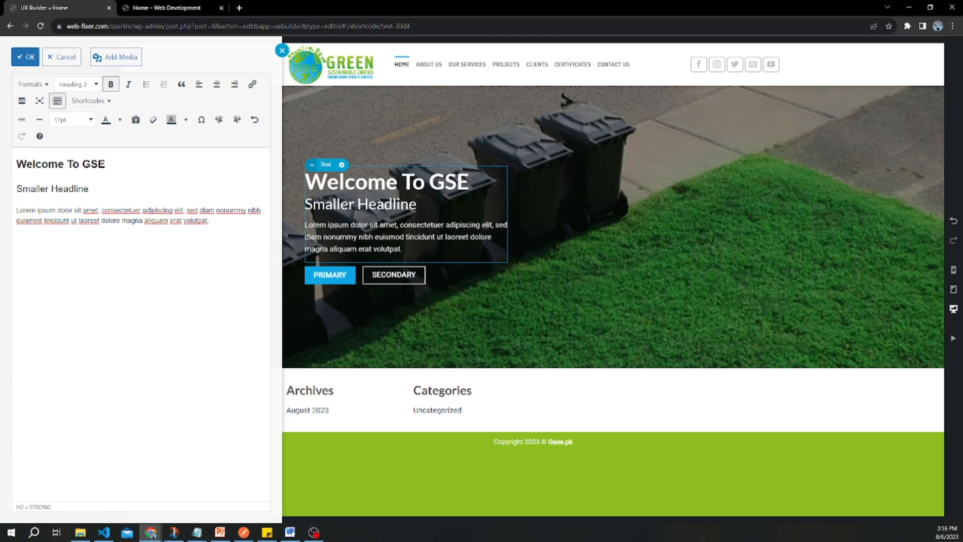
key("BackSpace")
type("t")
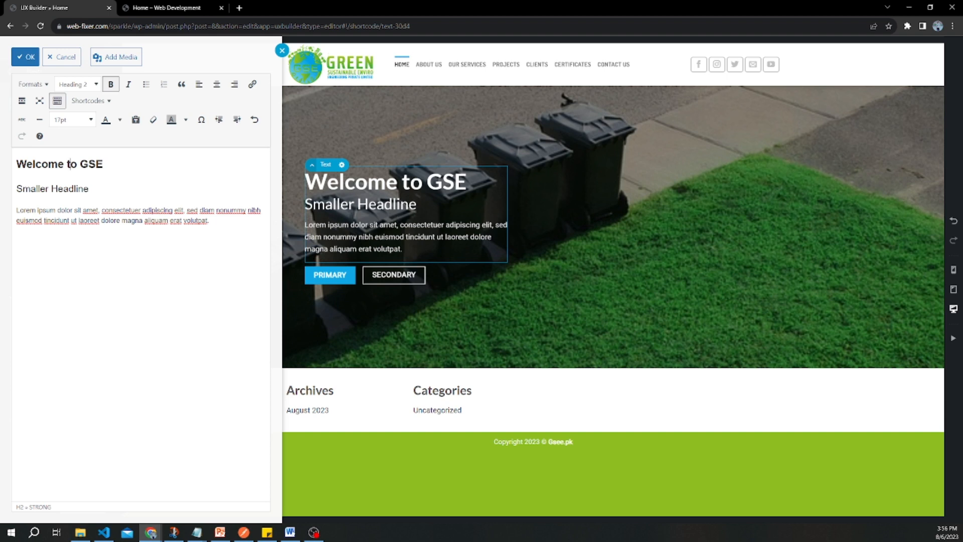
Step: Replace the smaller headline's text with "Sustainable Enviro Engineering Private Limited." using the wording from the Word document
left_click(290, 531)
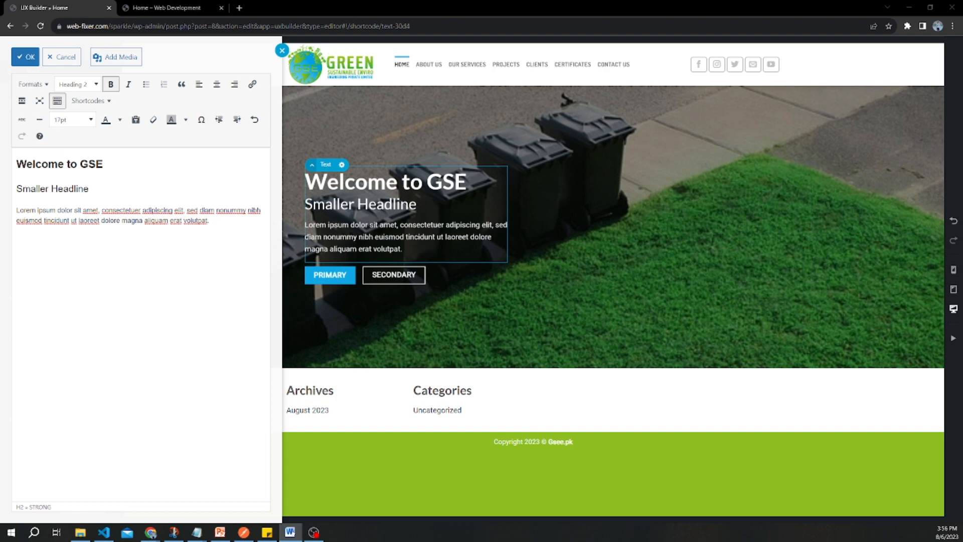
double_click(391, 234)
left_click(421, 219)
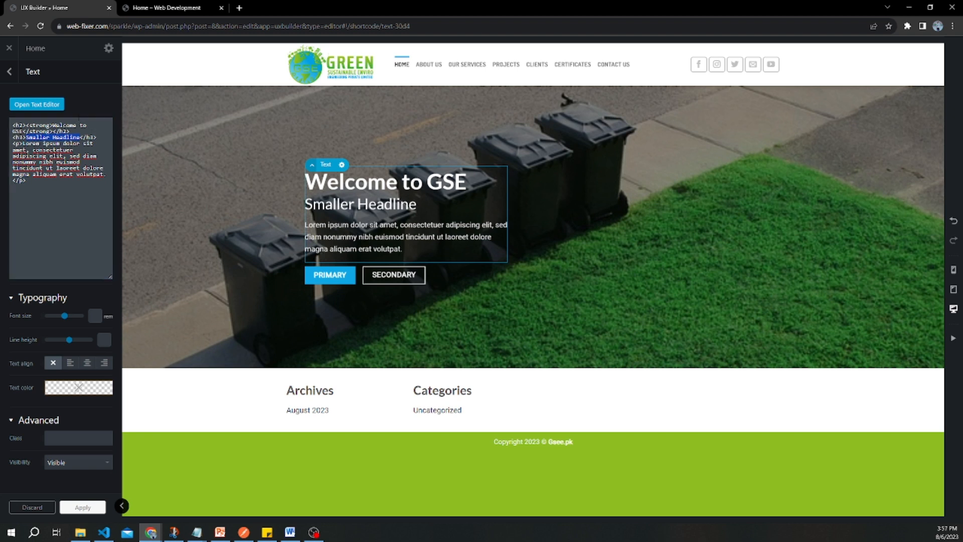
type("Sustainable Enviro Engineering Private Limited.")
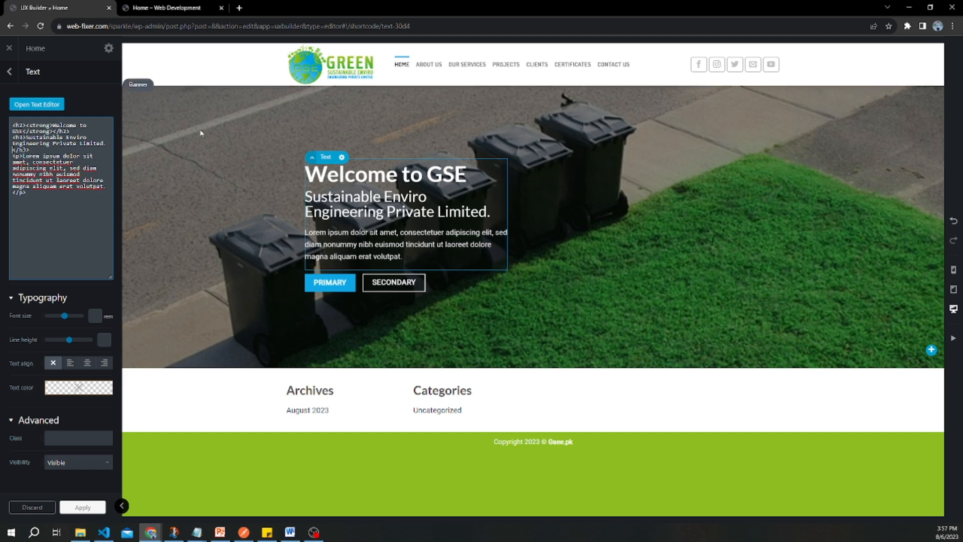
Step: Widen the banner's text box to the right so its lines have more room
left_click(44, 104)
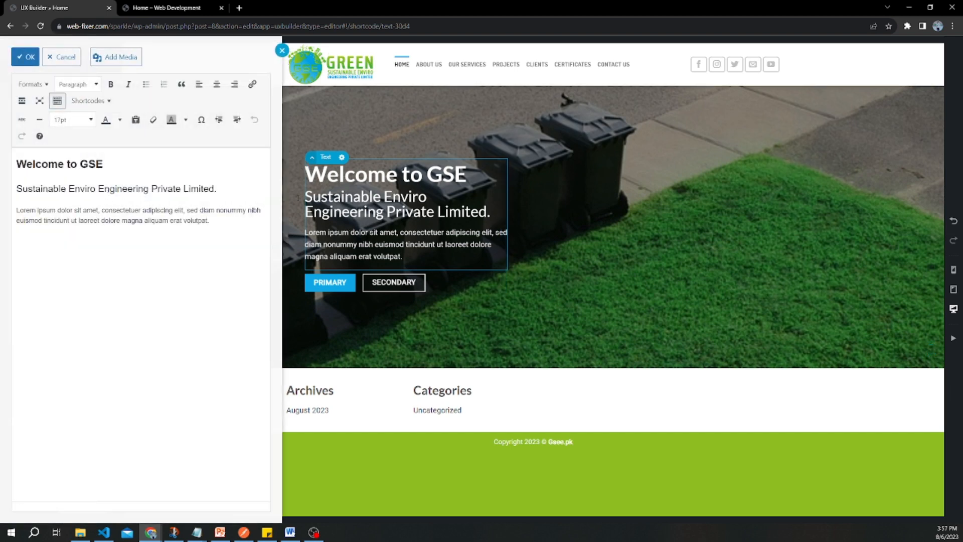
left_click(503, 210)
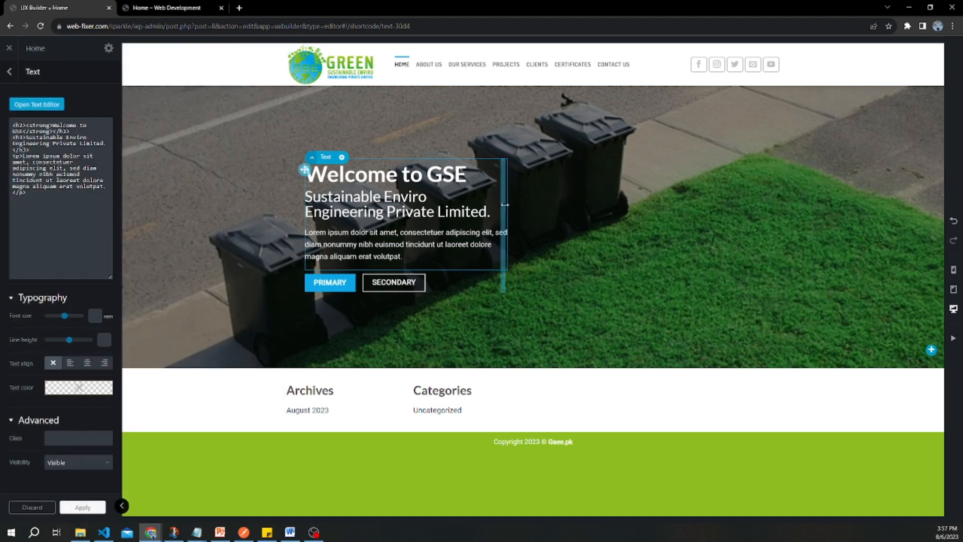
left_click_drag(504, 205, 576, 210)
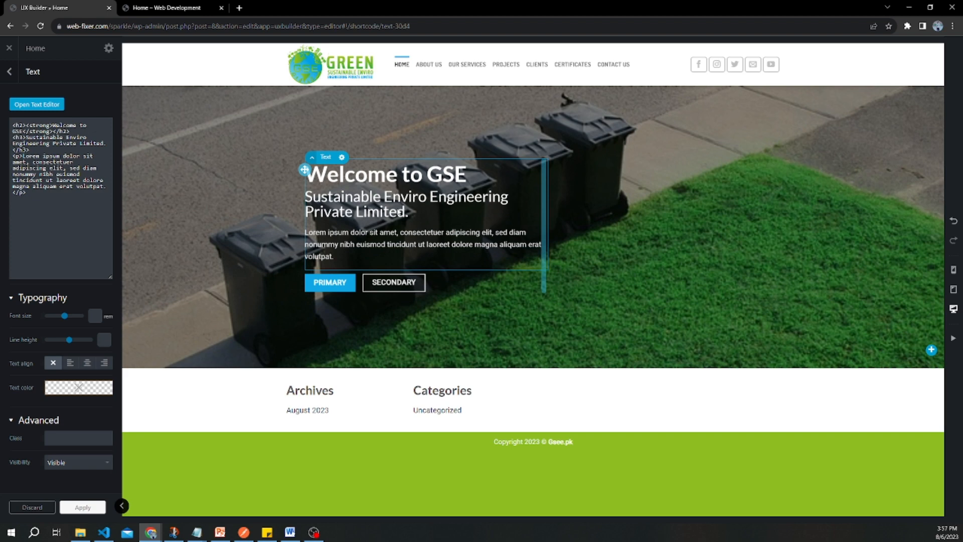
Step: Format the "Sustainable Enviro Engineering Private Limited." line as Heading 4 and close the text editor
left_click(29, 106)
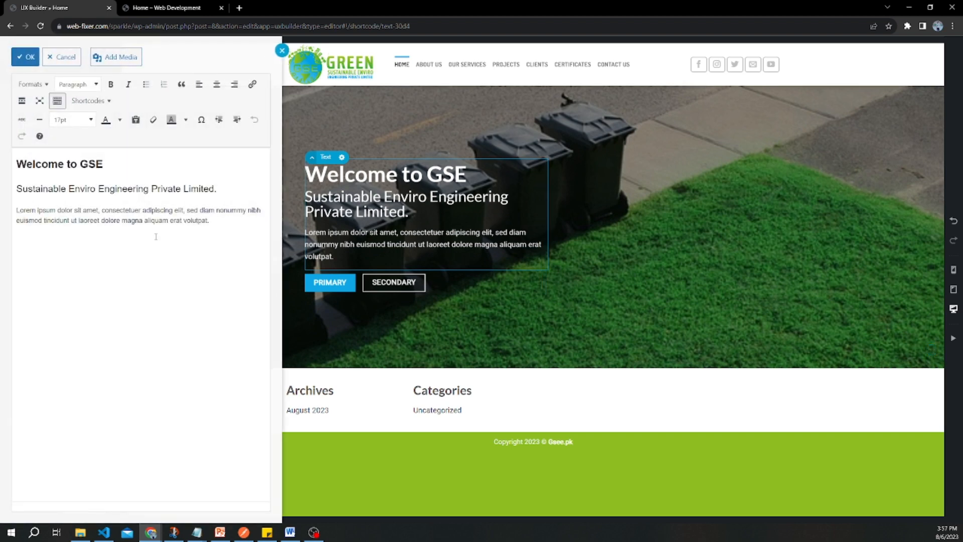
left_click_drag(218, 190, 16, 189)
left_click(81, 86)
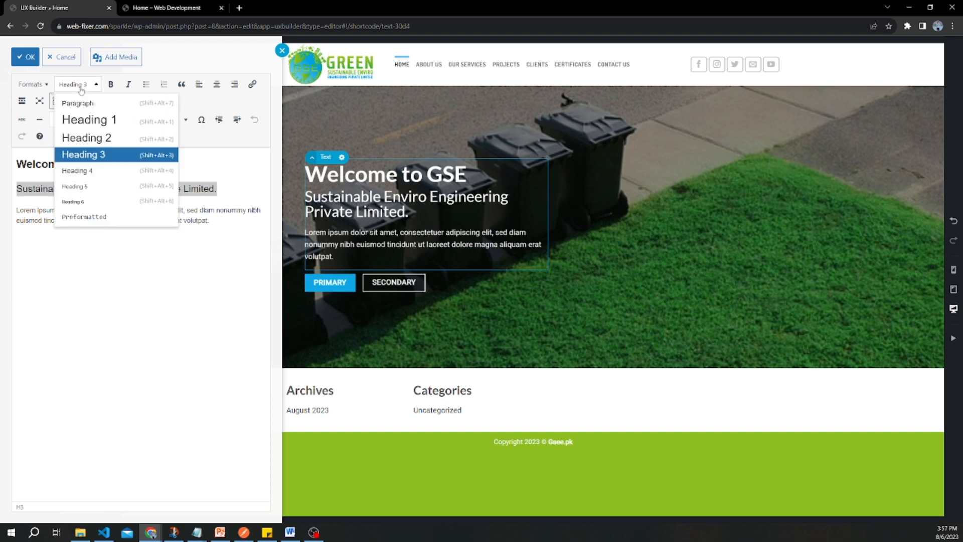
left_click(93, 172)
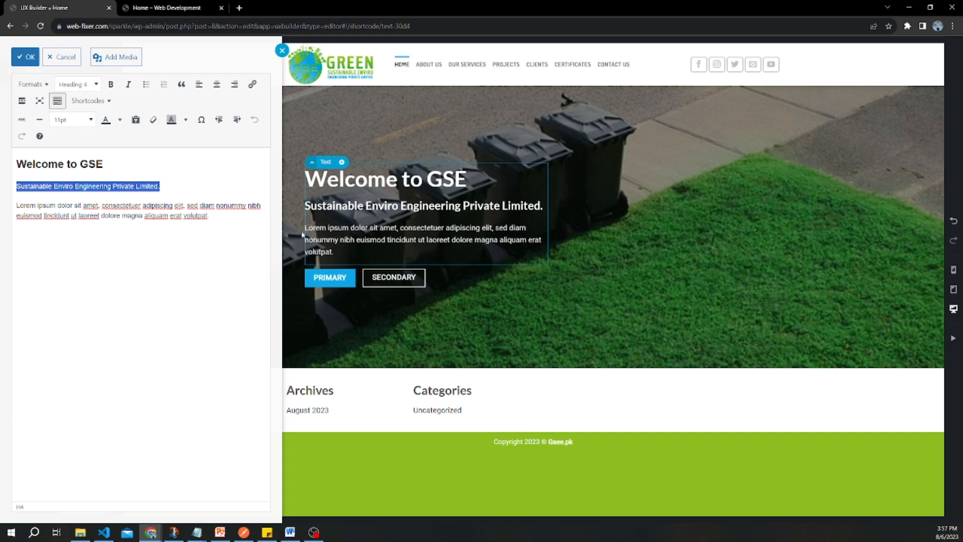
double_click(387, 240)
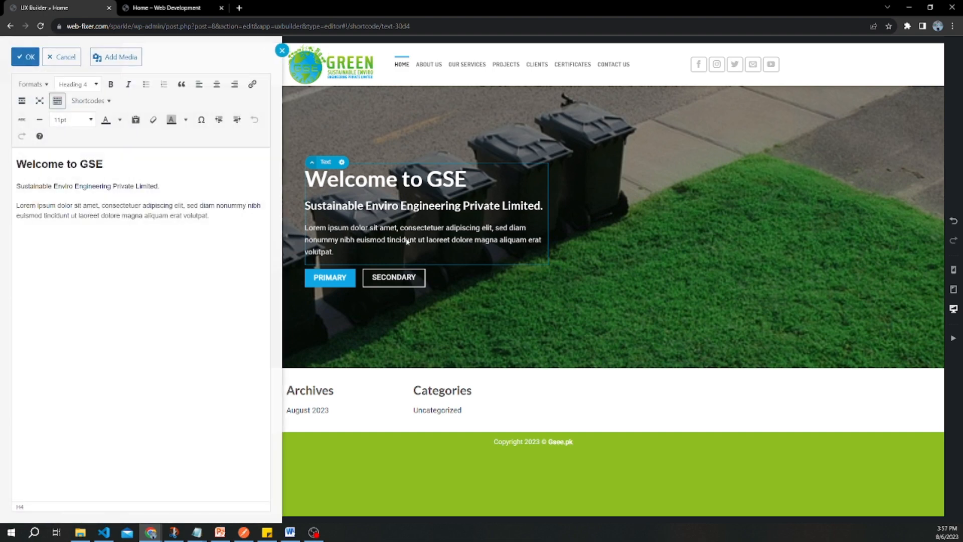
left_click(432, 239)
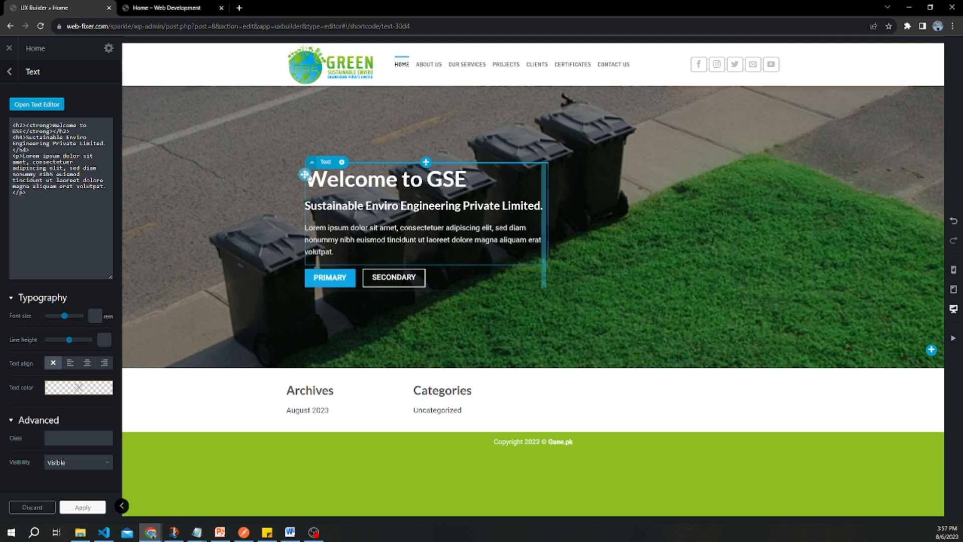
Step: Move the banner's text box slightly to the left within the banner
left_click_drag(305, 174, 281, 174)
left_click(479, 311)
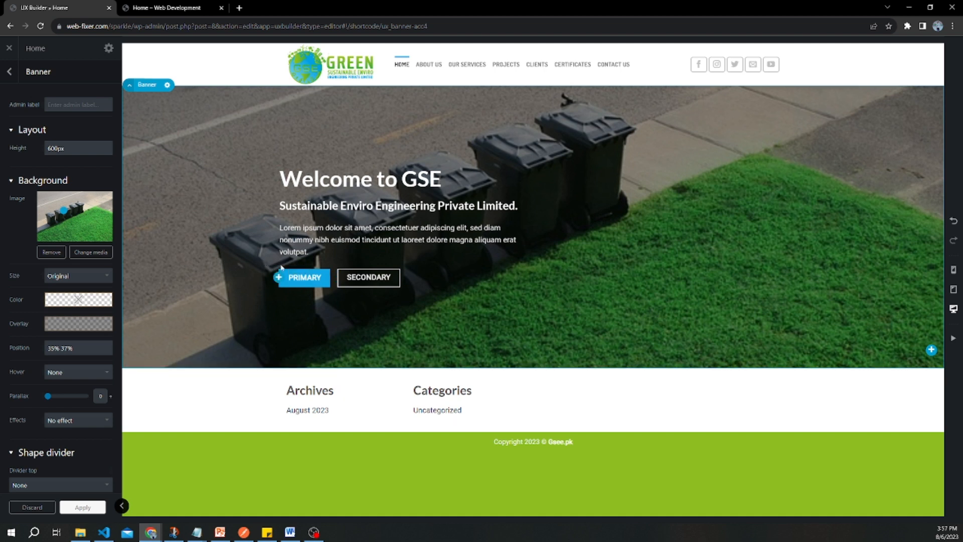
Step: Change the label of the banner's blue primary button to "About"
left_click(309, 283)
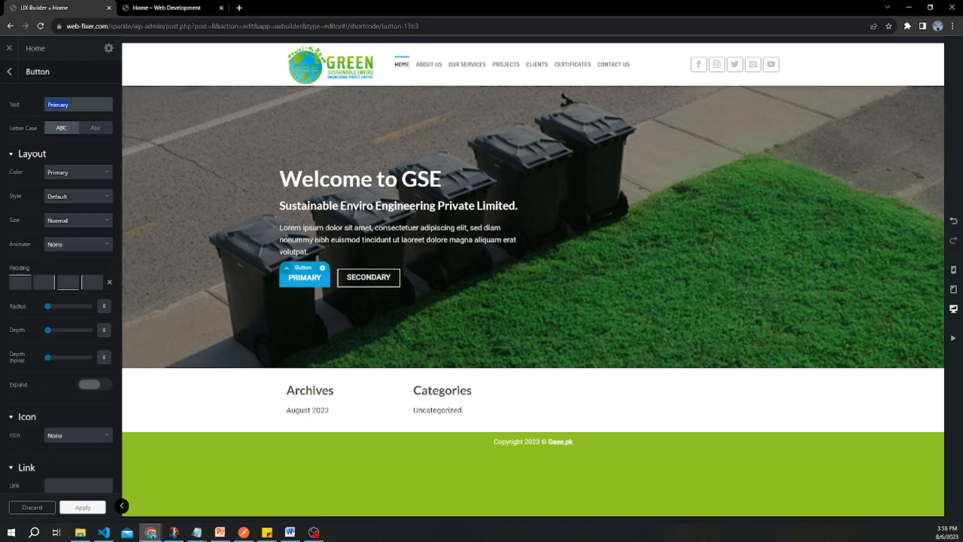
type("About Us")
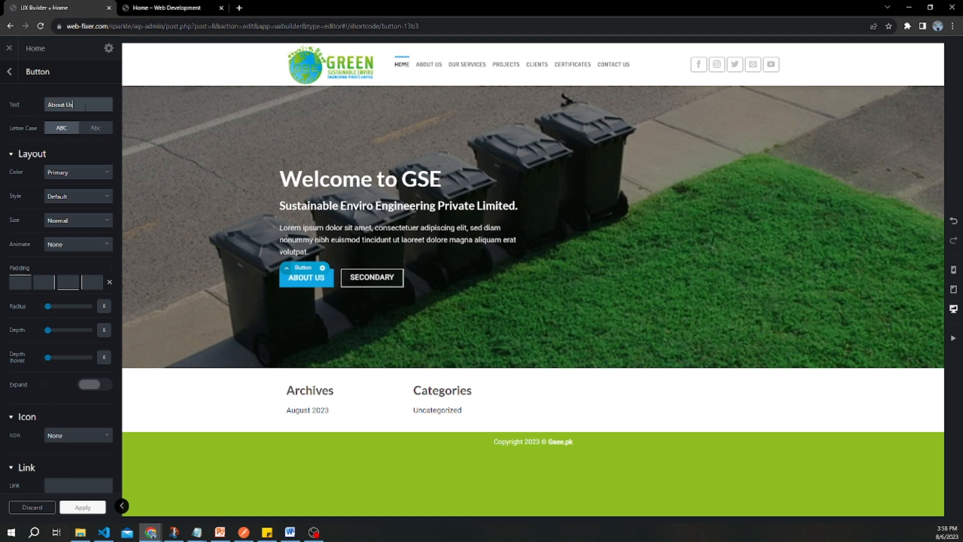
key("BackSpace")
key("BackSpace")
key("BackSpace")
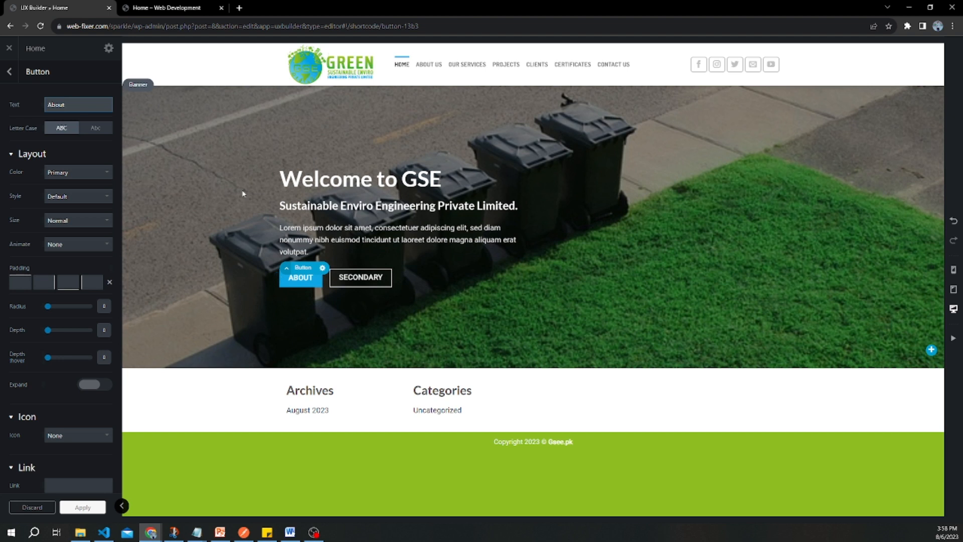
Step: Label the banner's blue button "About Us" and the outlined one "Contact Us", both in normal rather than uppercase letter case
type("Us")
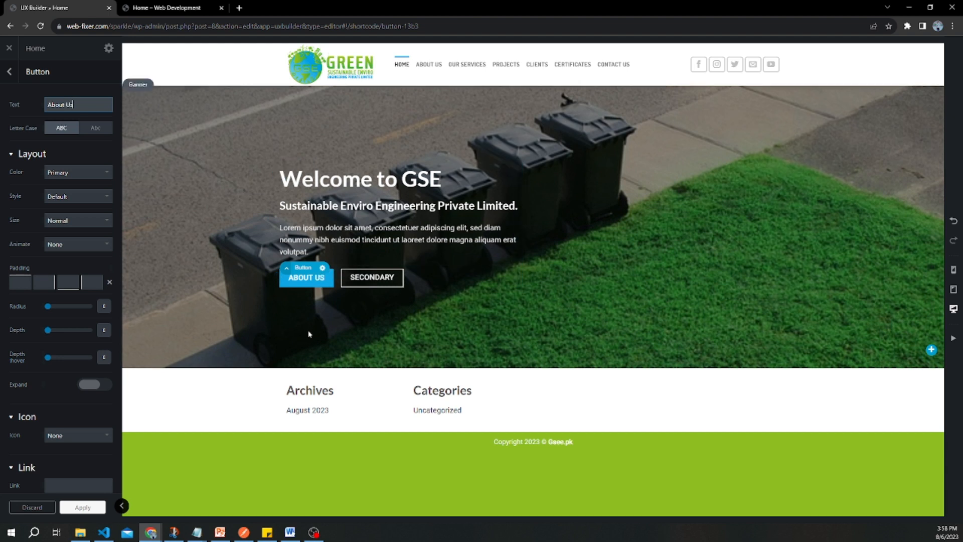
left_click(96, 128)
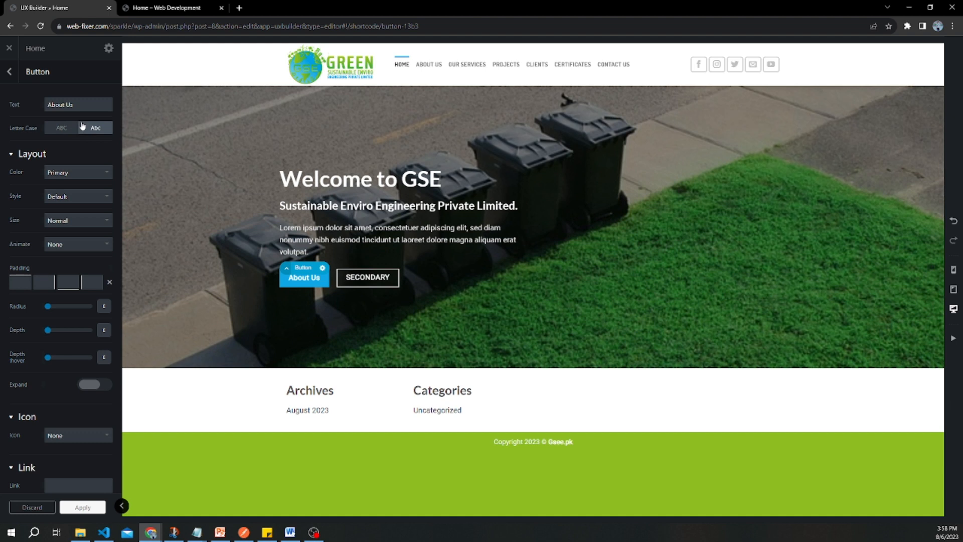
left_click(375, 280)
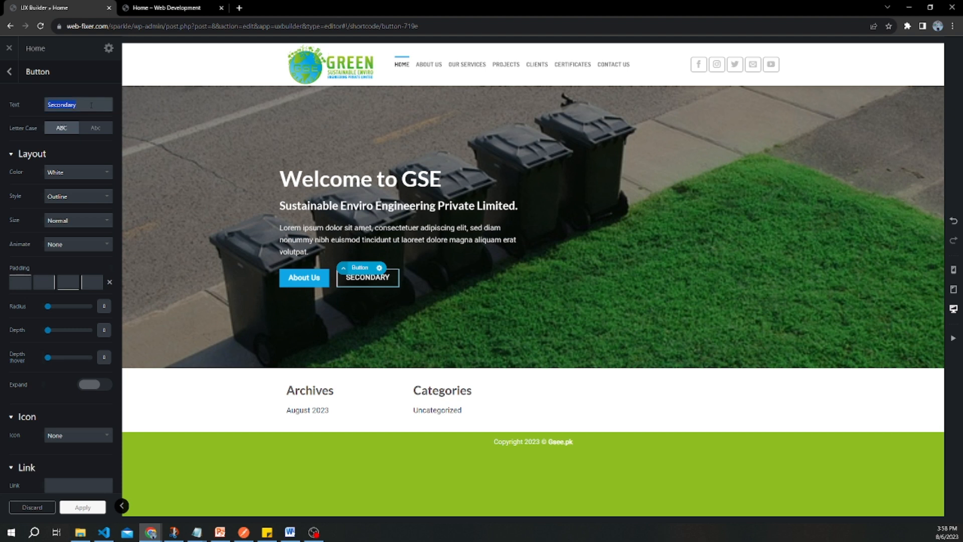
type("Contac Ust")
left_click(95, 129)
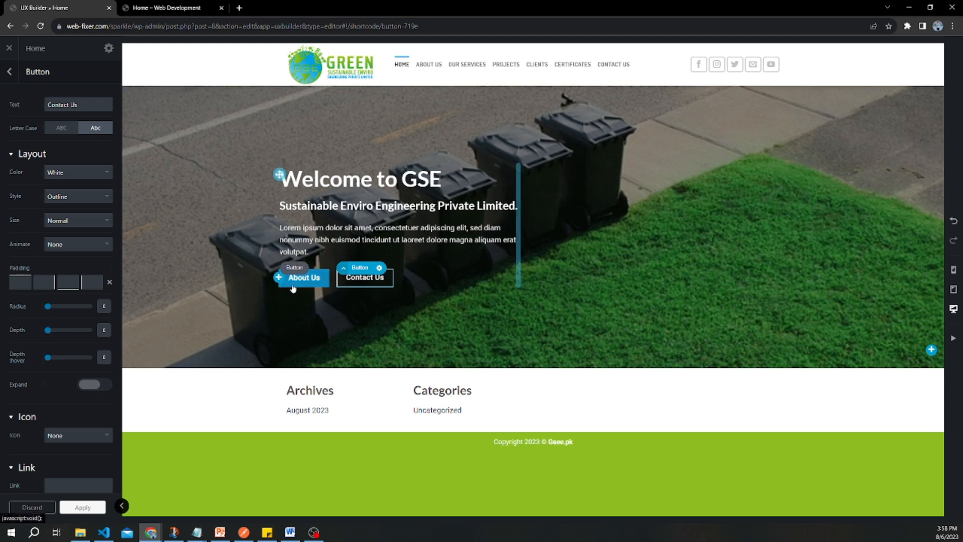
Step: Link the About Us button to "#about" in the same window and give it the Arrow Down icon
left_click(296, 287)
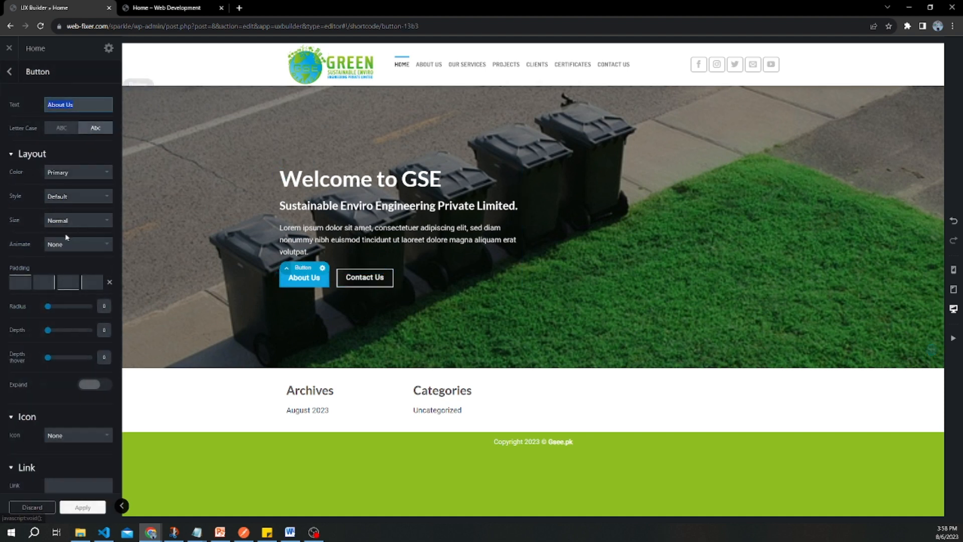
scroll(74, 258, "down", 3)
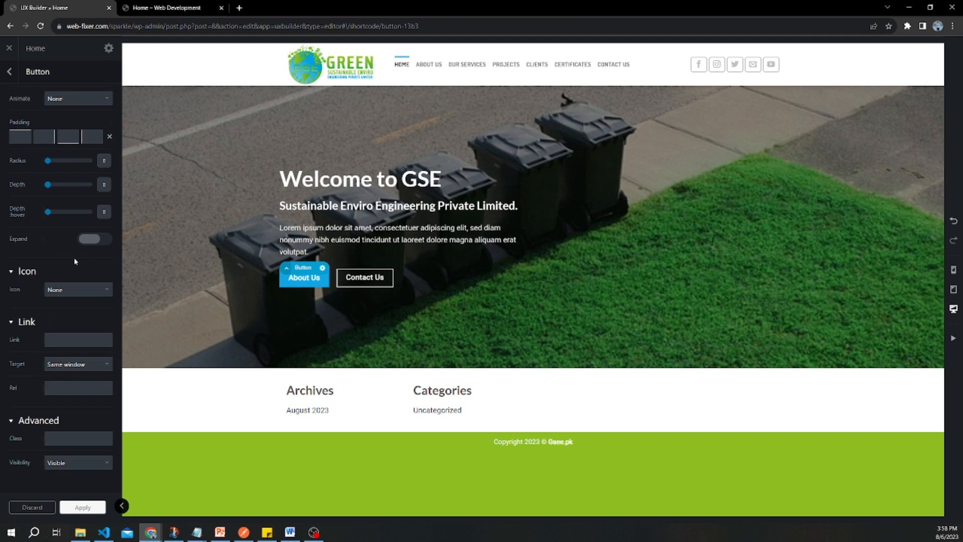
left_click(62, 343)
type("#abc")
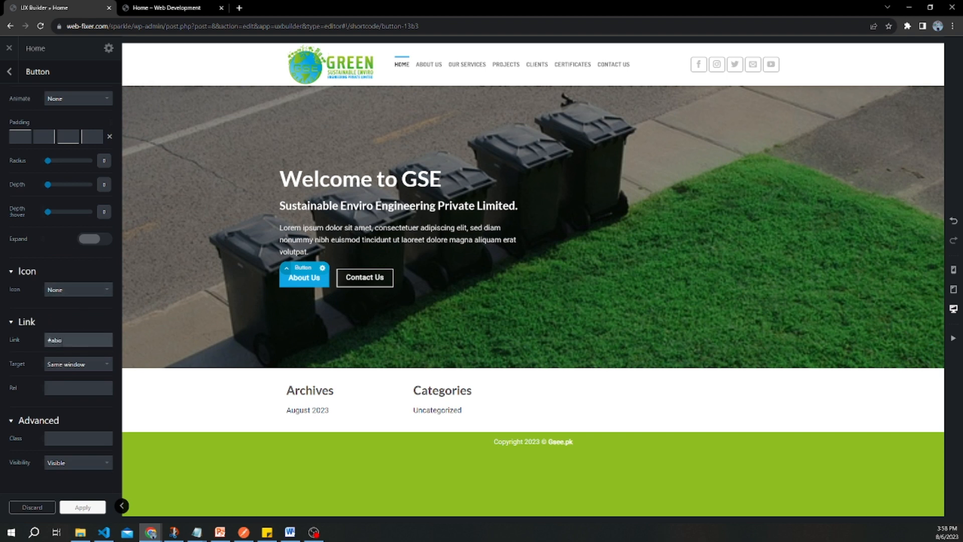
type("u")
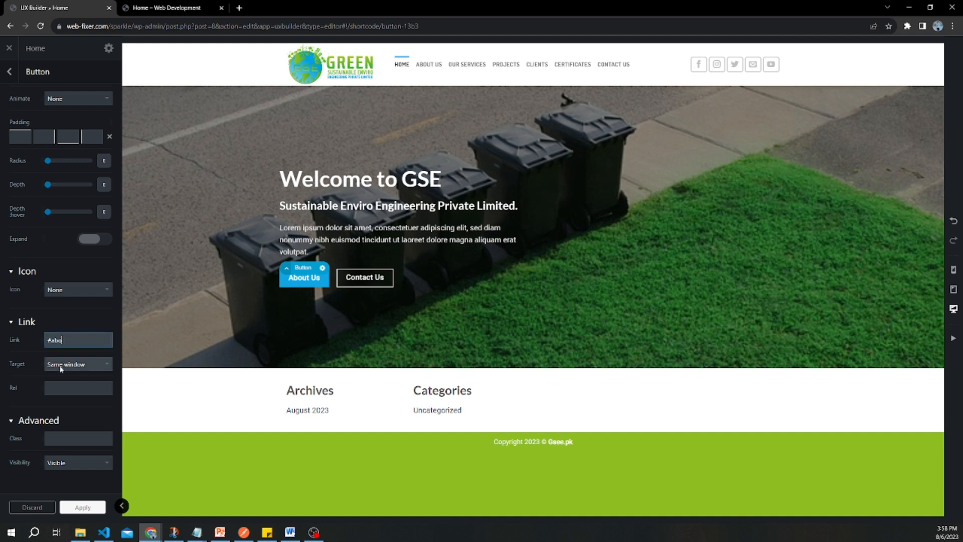
type("ut")
left_click(80, 354)
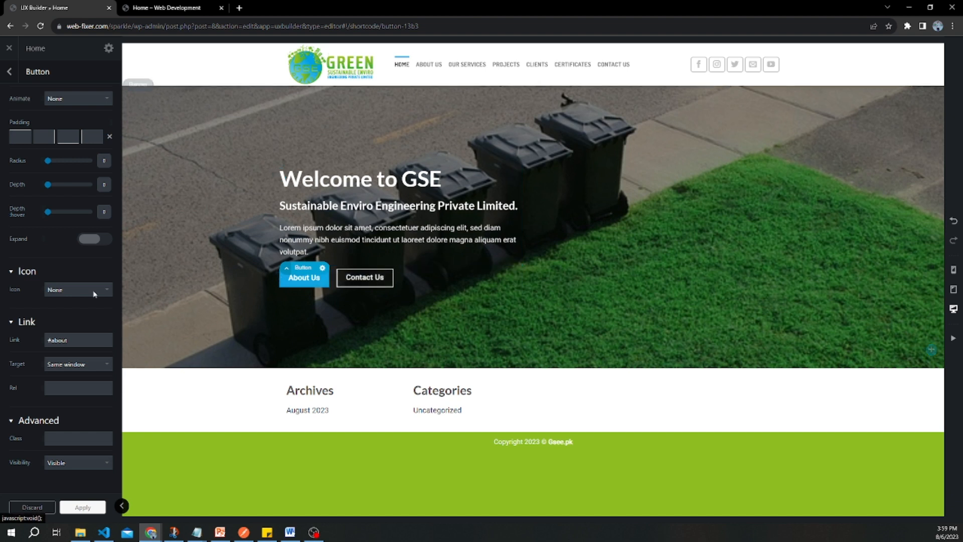
left_click(69, 291)
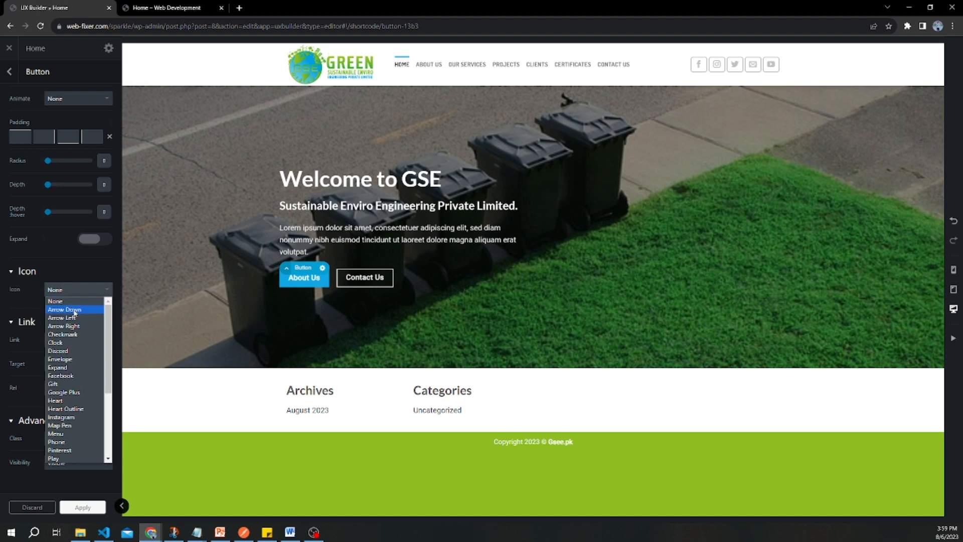
left_click(73, 309)
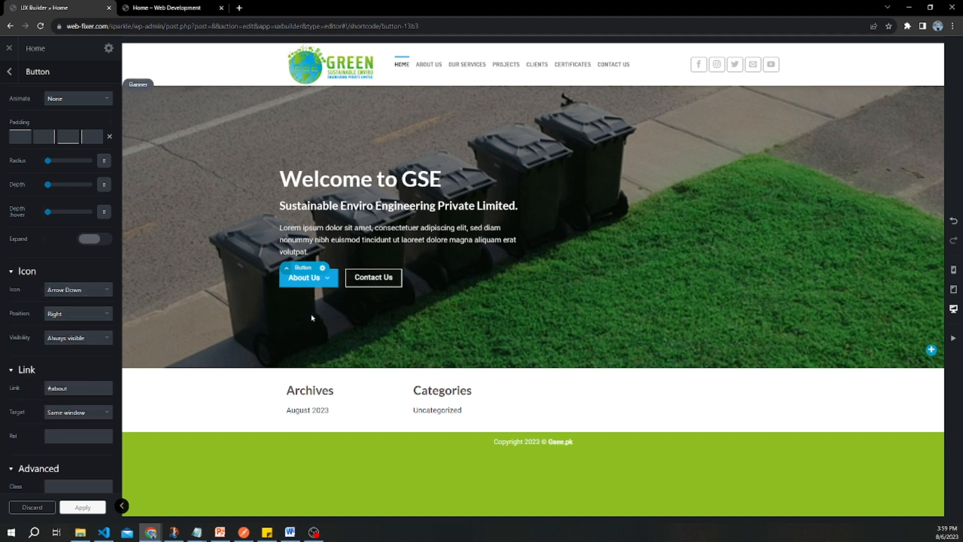
Step: Link the Contact Us button to "#contact" and give it the Envelope icon
left_click(386, 279)
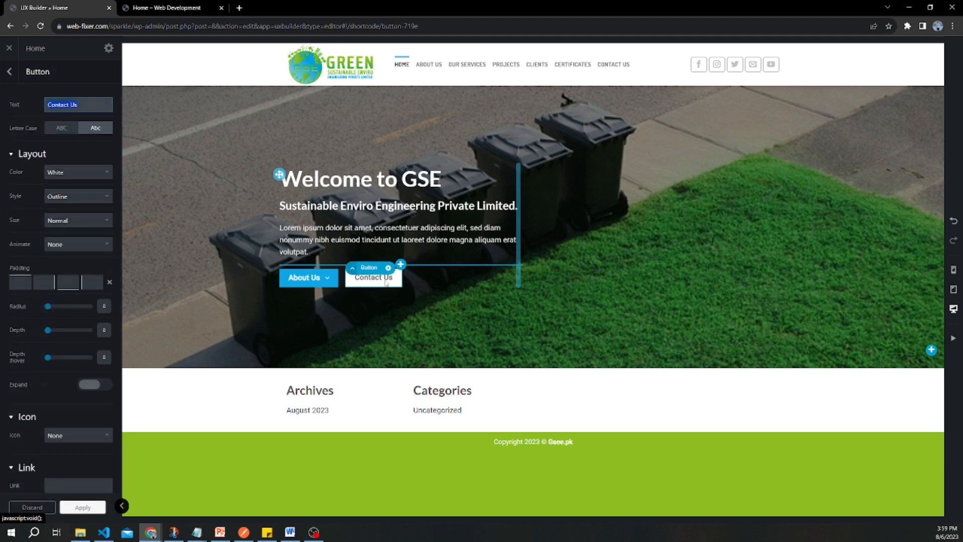
left_click(61, 337)
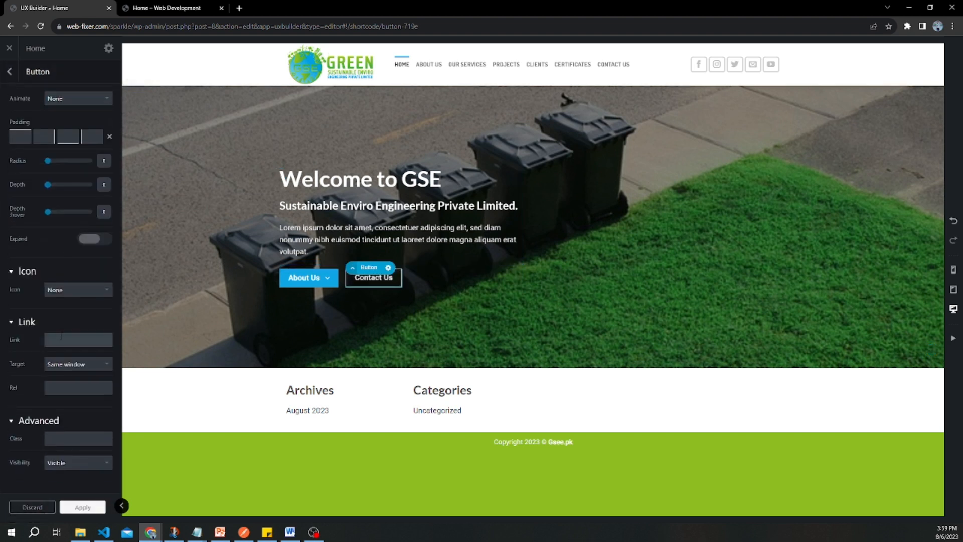
type("#contact")
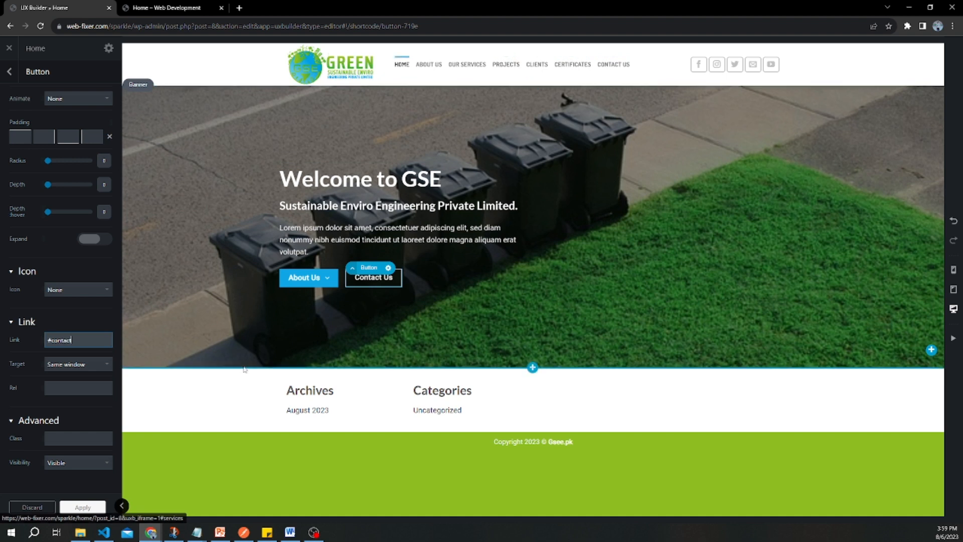
left_click(75, 291)
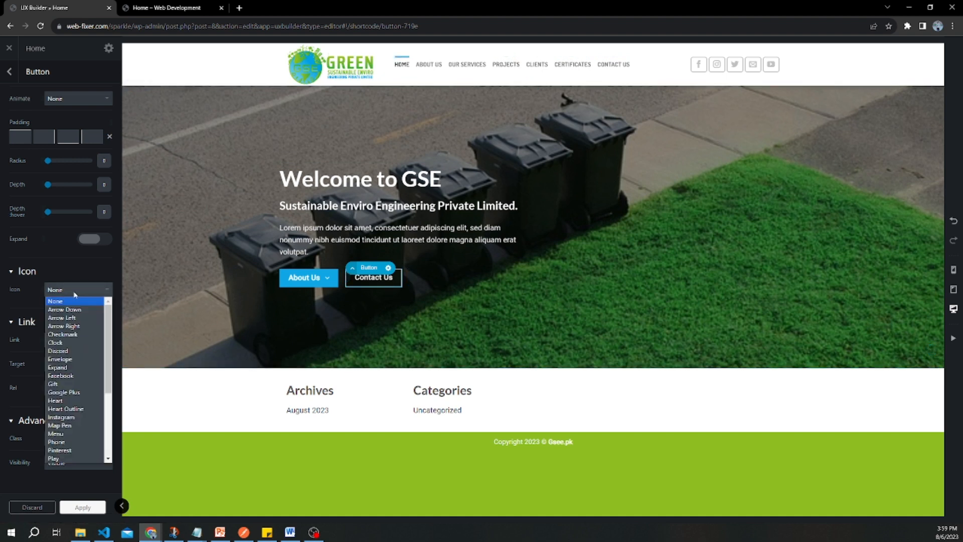
left_click(74, 359)
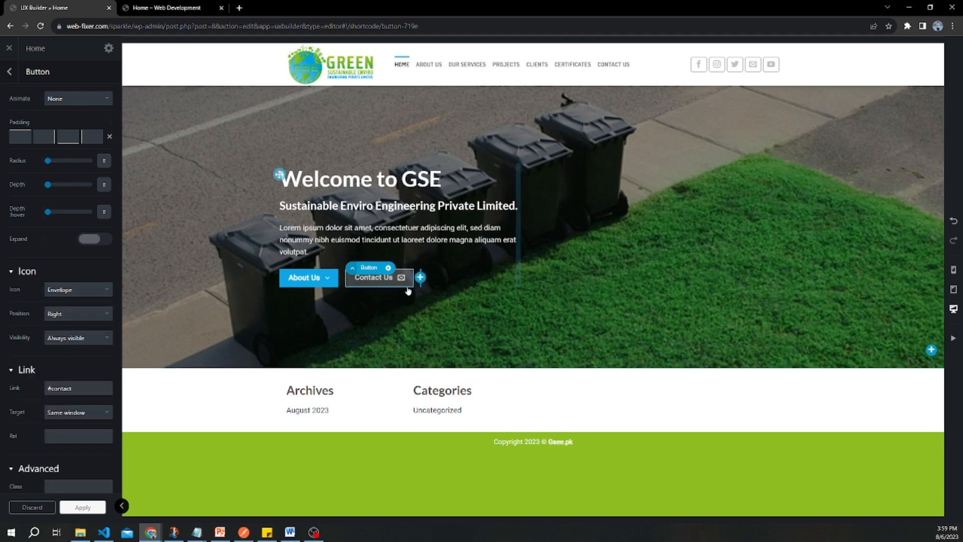
Step: Set the Contact Us button's color to Secondary, then apply the changes and update the page
left_click(388, 268)
left_click(377, 293)
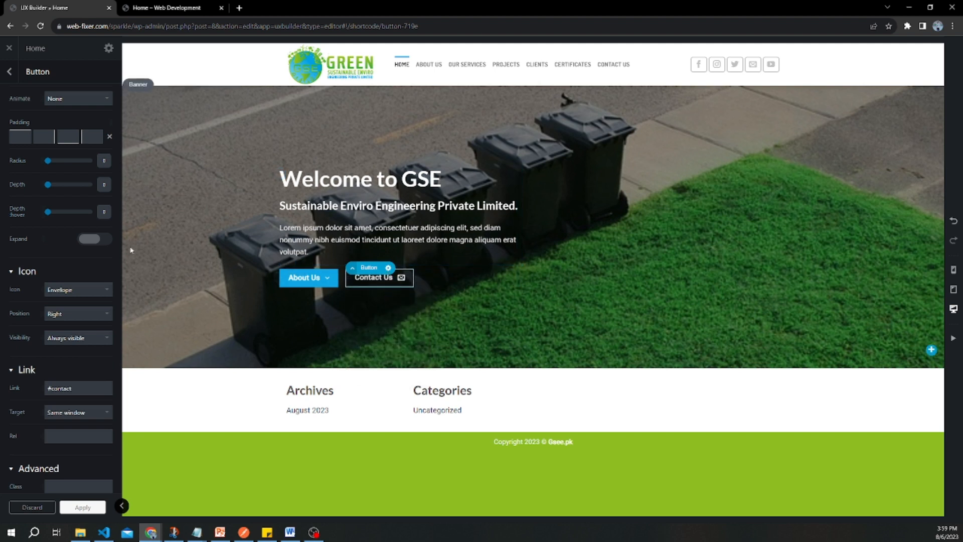
scroll(69, 263, "up", 3)
left_click(75, 175)
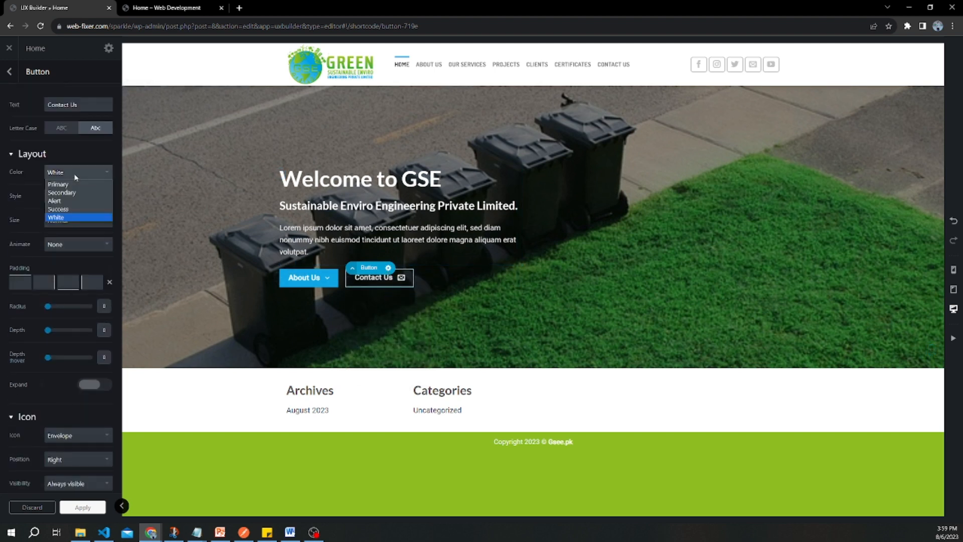
left_click(70, 194)
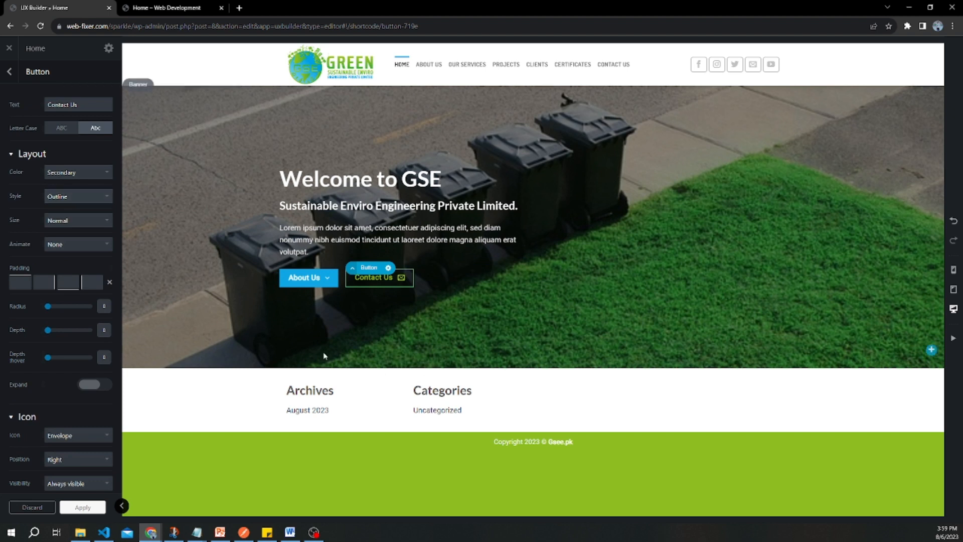
left_click(500, 297)
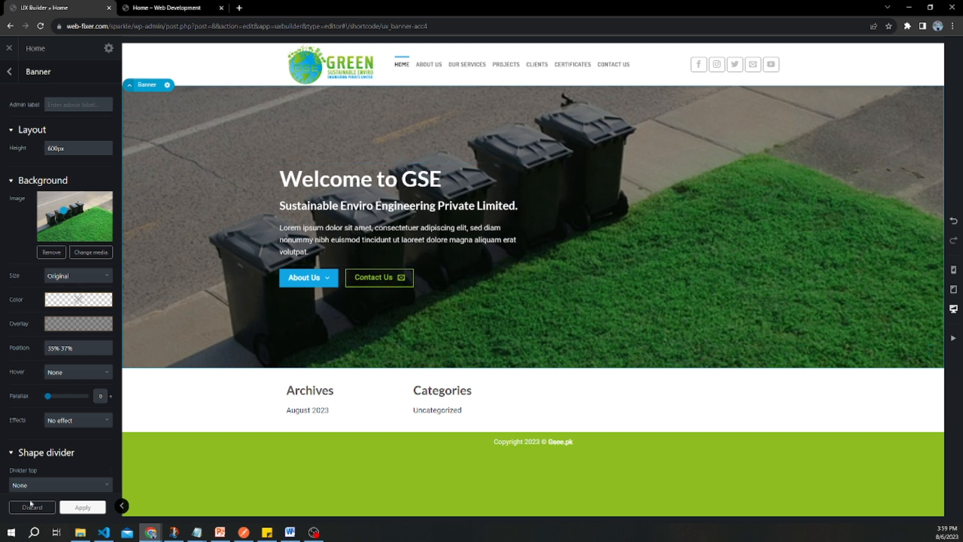
left_click(63, 508)
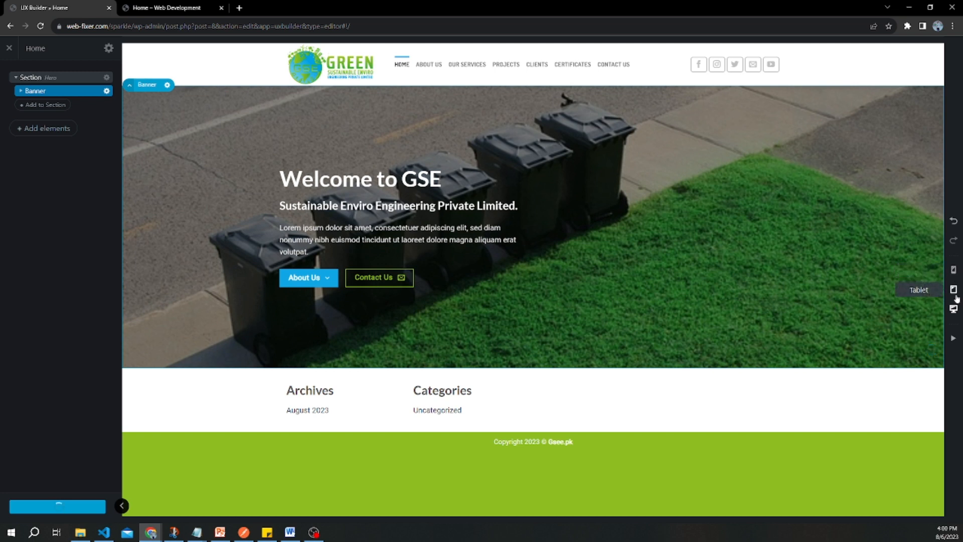
Step: In the mobile preview, widen the banner's text box and shift it slightly to the right, away from the banner's edge
left_click(954, 271)
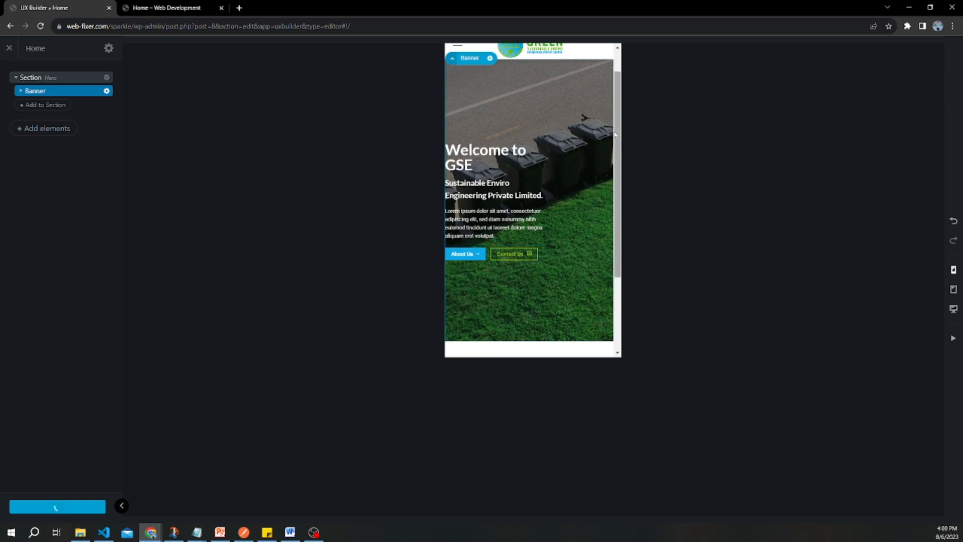
left_click_drag(619, 148, 621, 86)
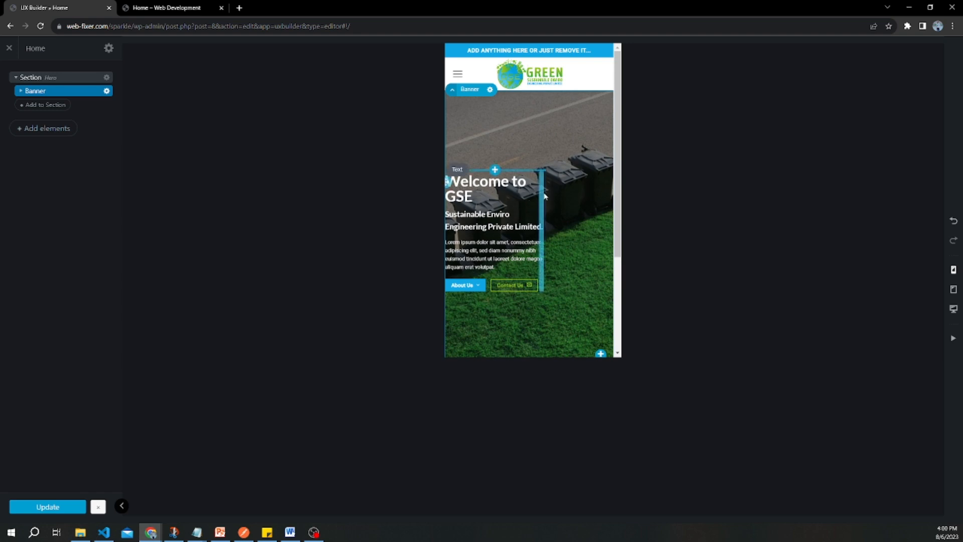
left_click_drag(545, 196, 620, 204)
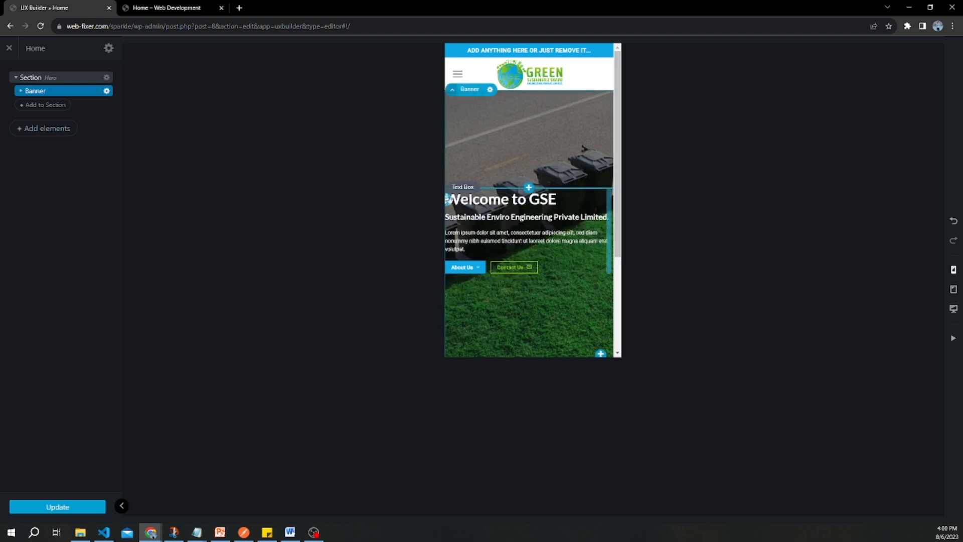
left_click_drag(609, 203, 592, 203)
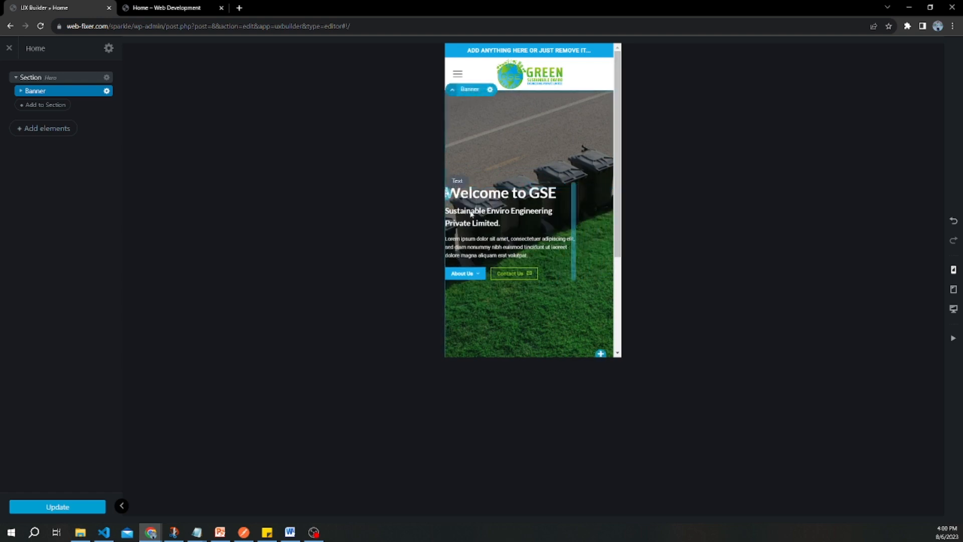
left_click_drag(448, 192, 464, 198)
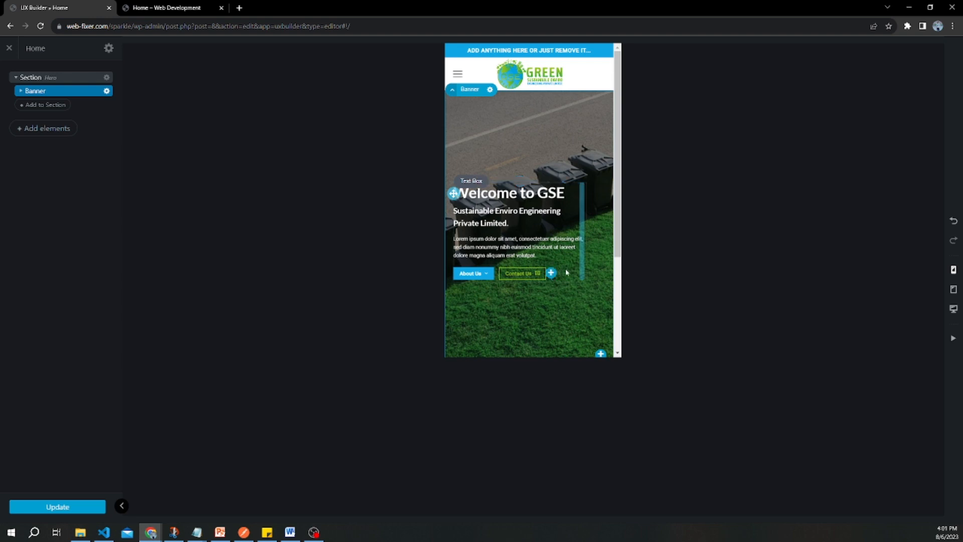
Step: Examine the mobile banner layout and the text element's heading formats and typography settings
scroll(611, 222, "down", 2)
scroll(611, 223, "down", 1)
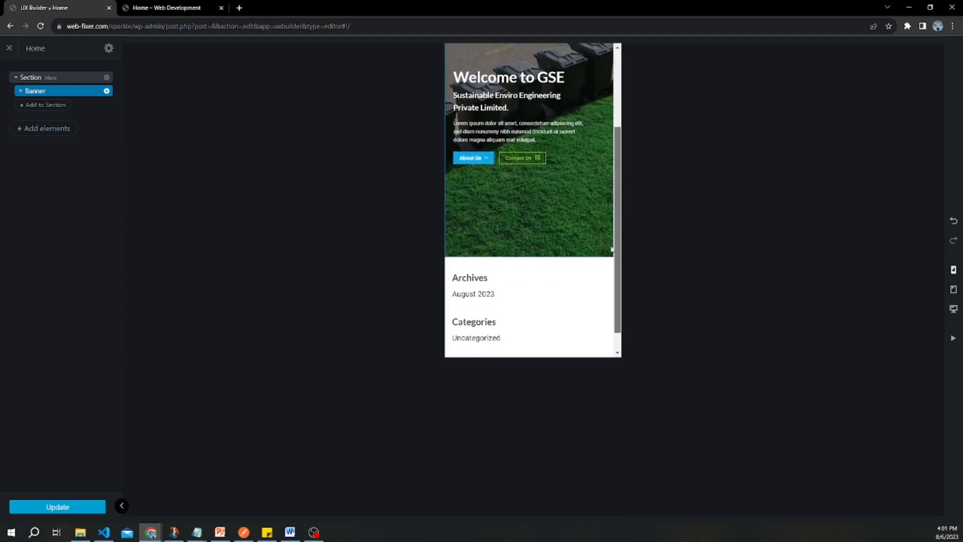
scroll(617, 206, "up", 2)
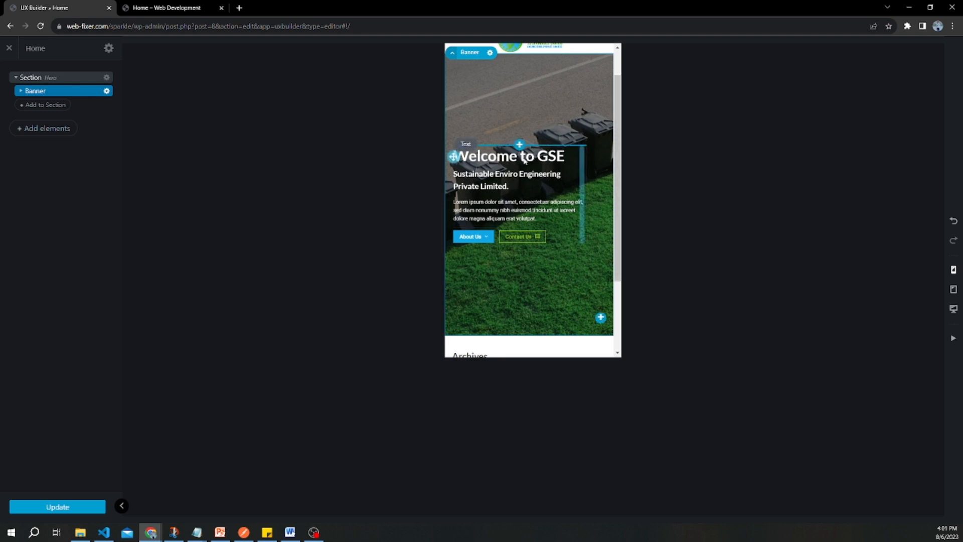
left_click(20, 91)
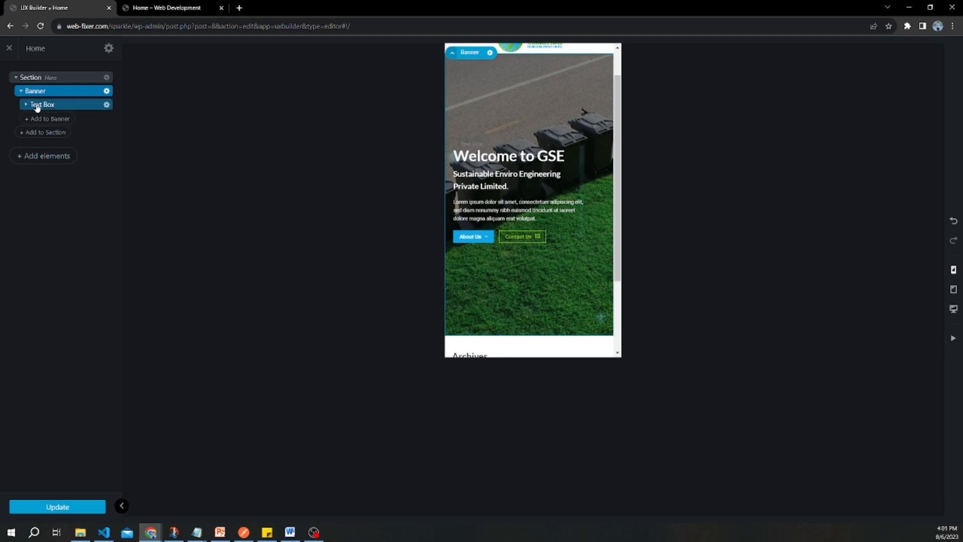
left_click(37, 108)
left_click(503, 180)
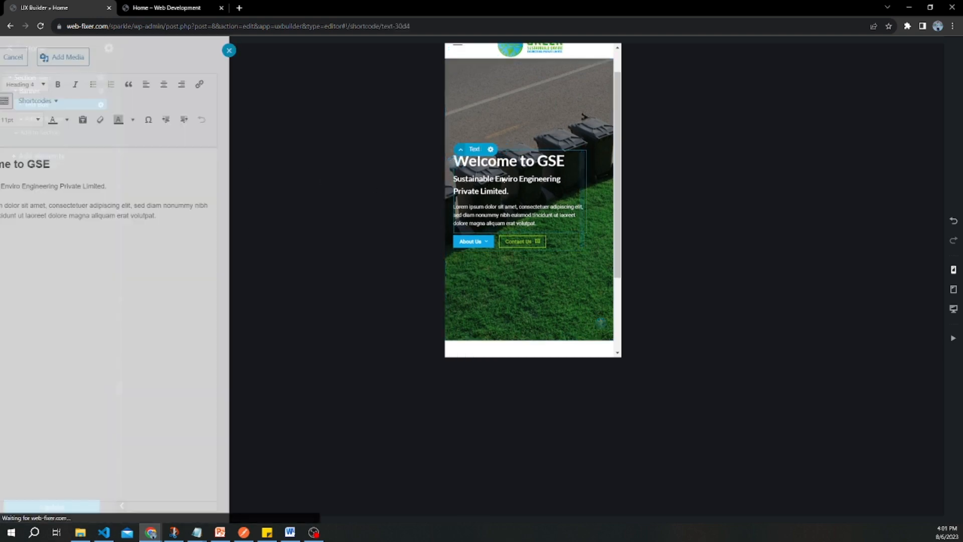
left_click(281, 50)
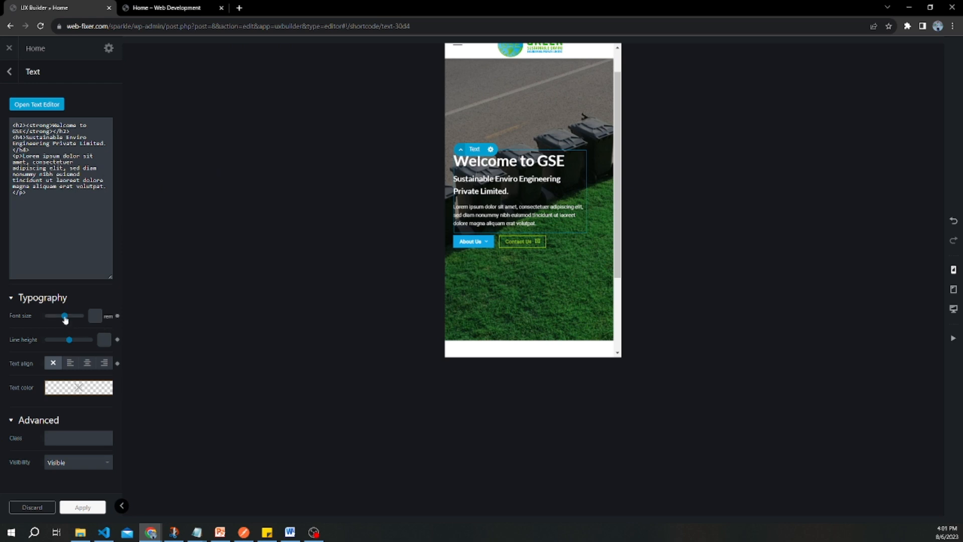
double_click(524, 183)
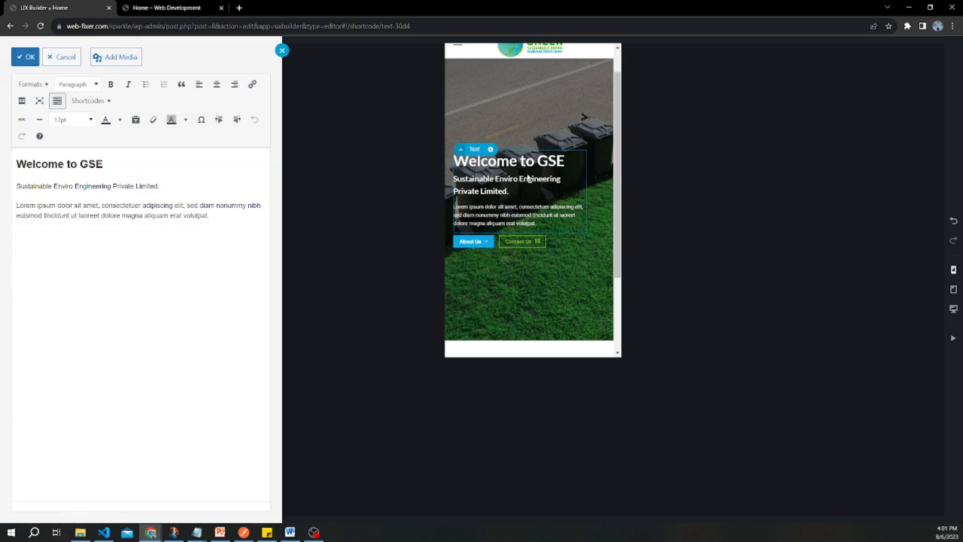
left_click(25, 57)
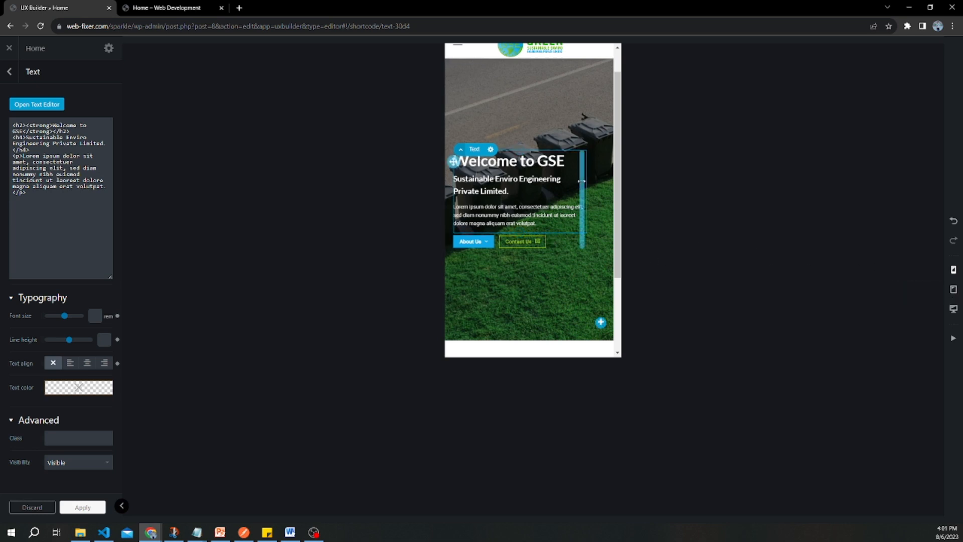
Step: Widen the banner's text box further in the mobile view and open the banner's settings
left_click_drag(581, 181, 606, 182)
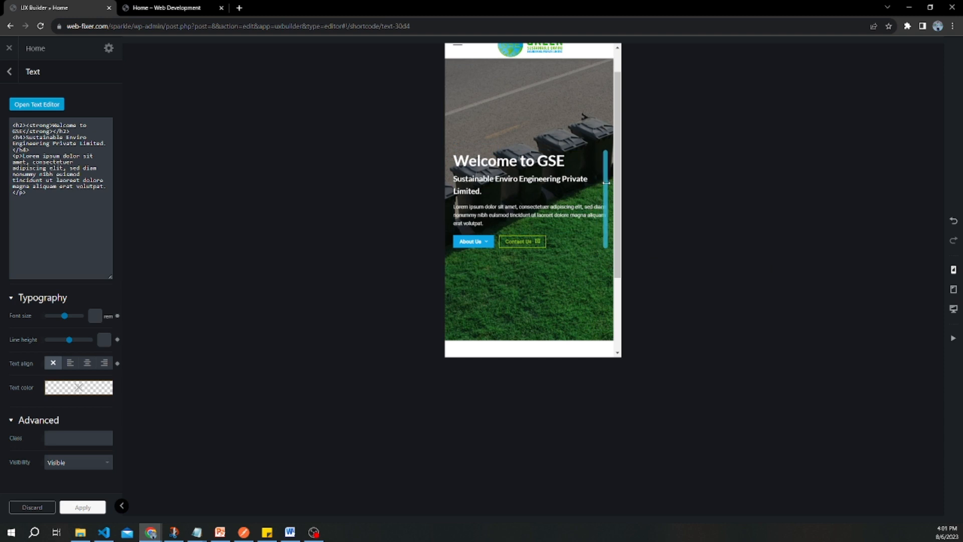
left_click(523, 100)
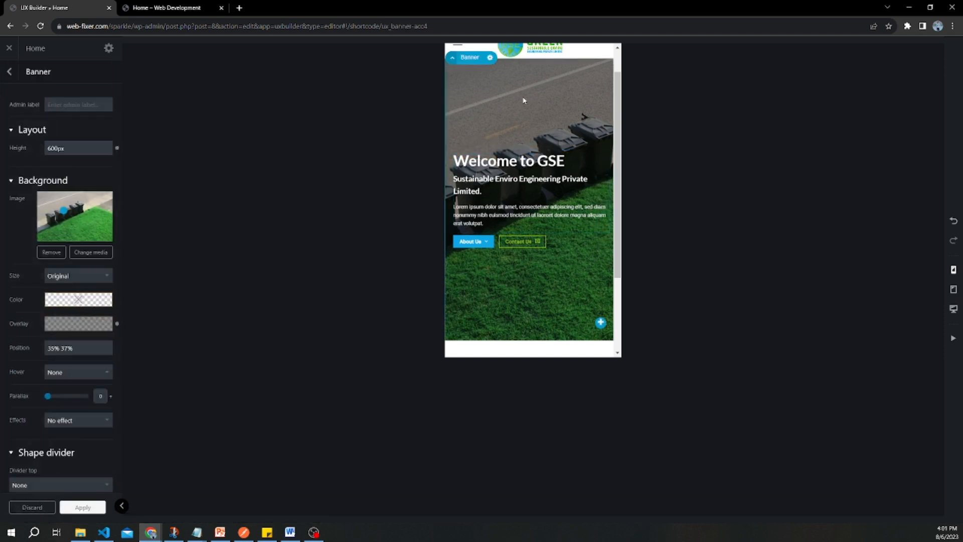
Step: Darken the mobile banner's overlay by raising its black color's opacity to about 0.63
left_click(94, 323)
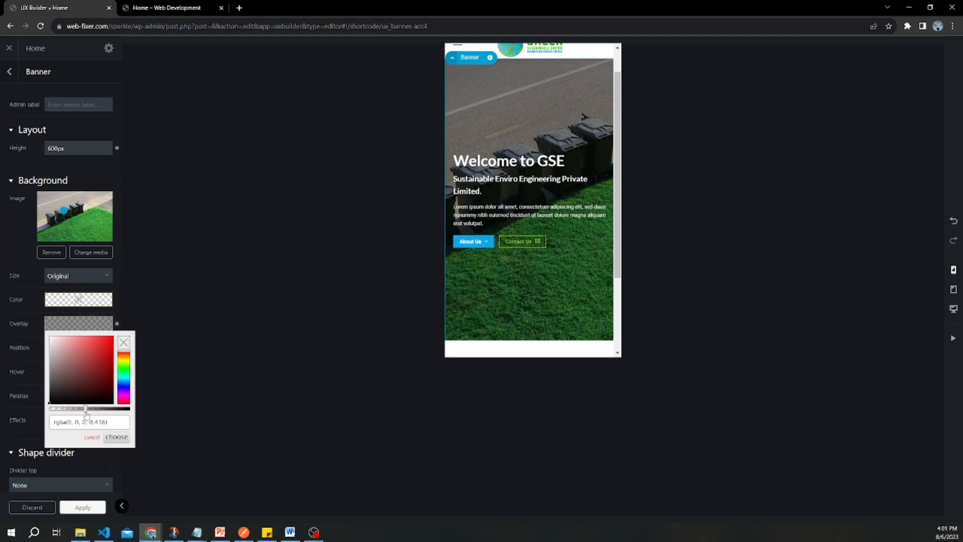
left_click_drag(85, 409, 102, 410)
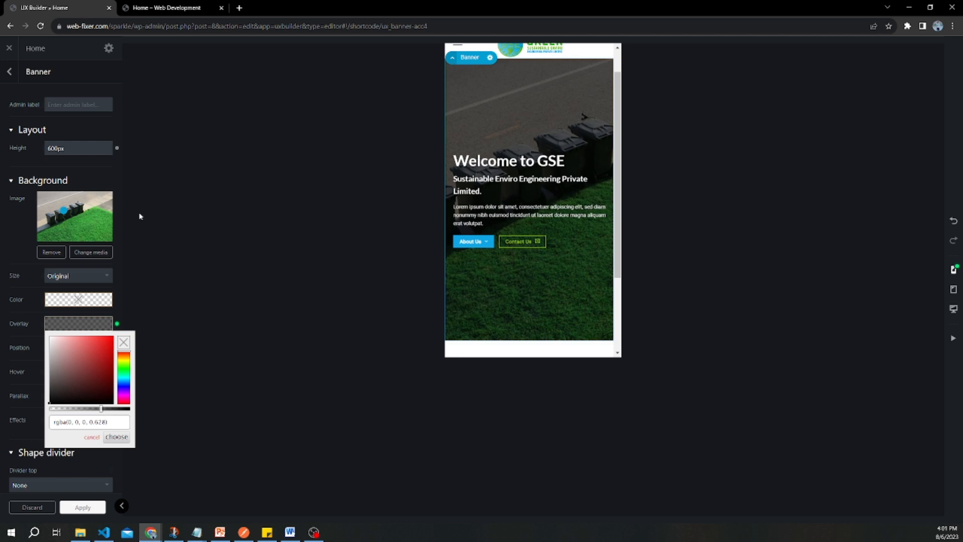
left_click(180, 186)
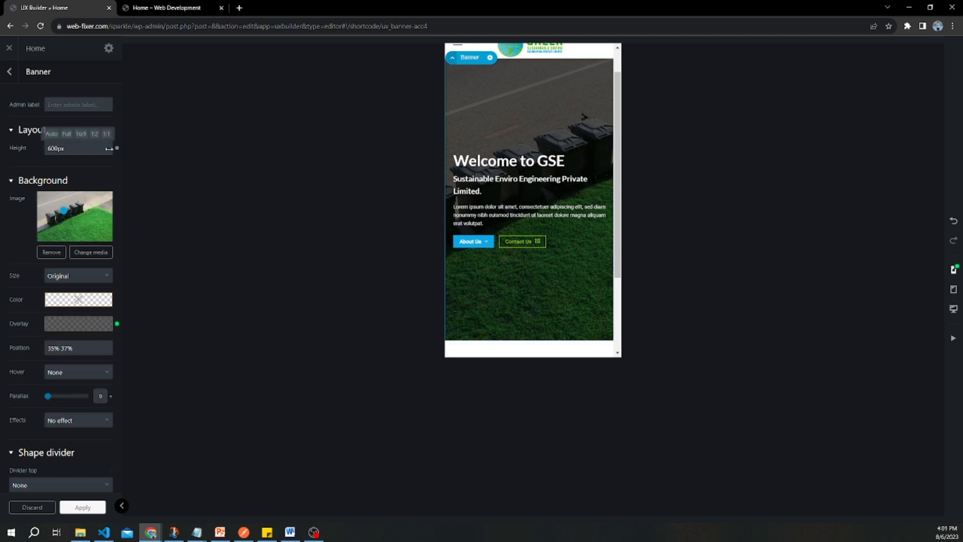
Step: Reduce the banner's mobile height to 474px, then apply the changes and update the page
mouse_move(92, 151)
left_mouse_down()
mouse_move(58, 149)
mouse_move(75, 153)
left_mouse_up()
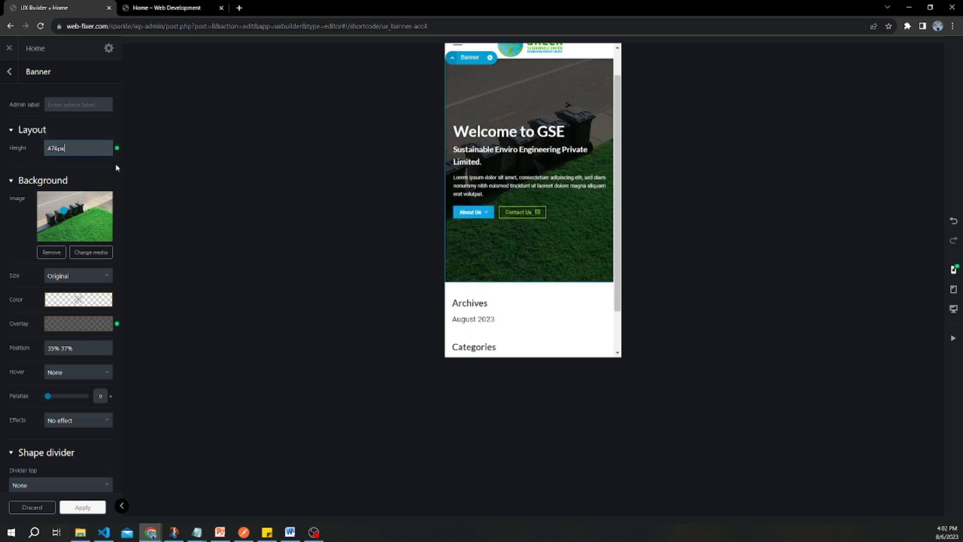
left_click_drag(94, 150, 90, 148)
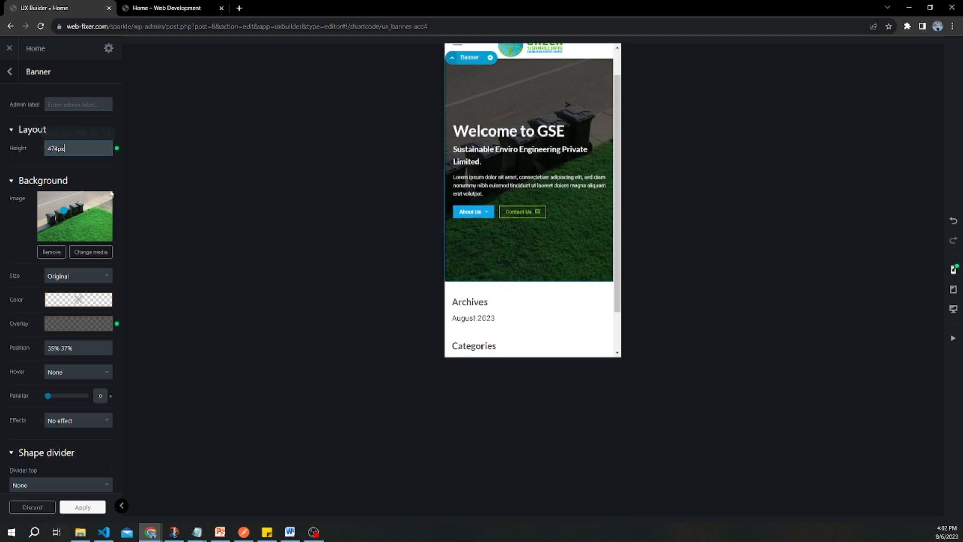
left_click(80, 509)
left_click(63, 508)
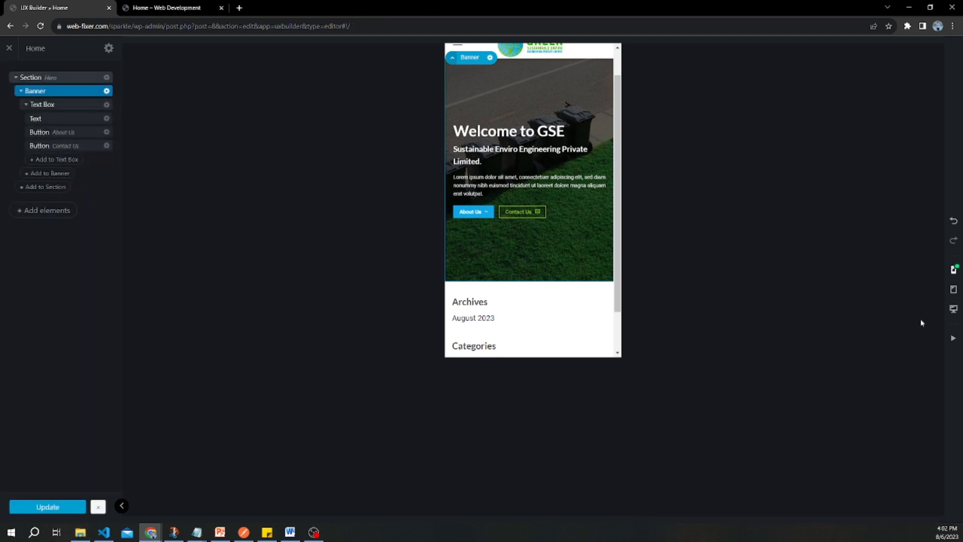
Step: In the tablet preview, shift the banner's text box slightly right, widen it so the subtitle fits one line, and update the page
left_click(954, 291)
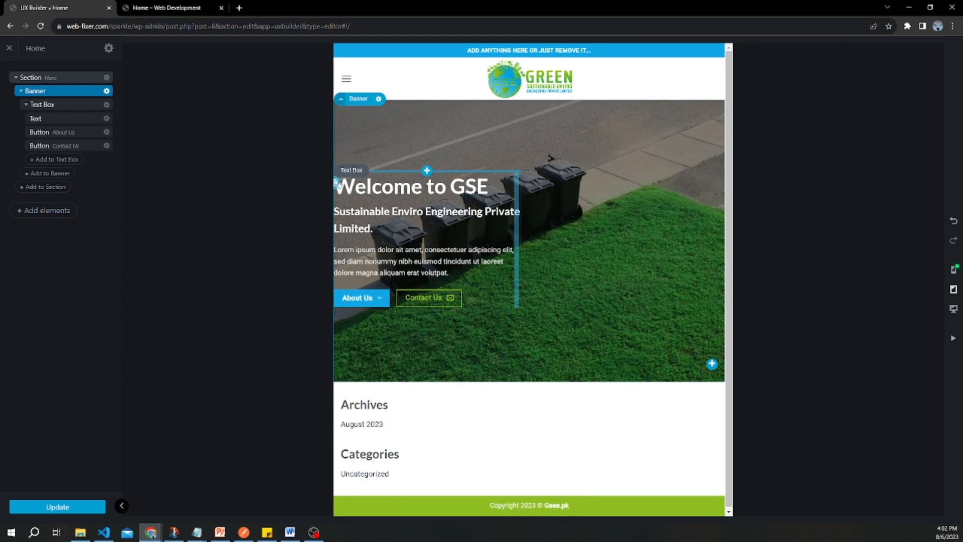
left_click_drag(337, 184, 353, 182)
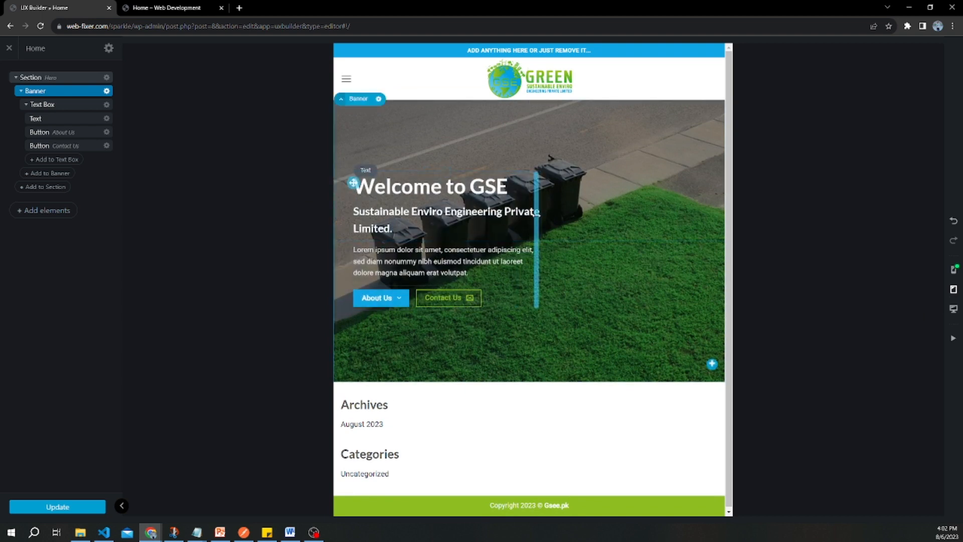
left_click_drag(537, 214, 632, 219)
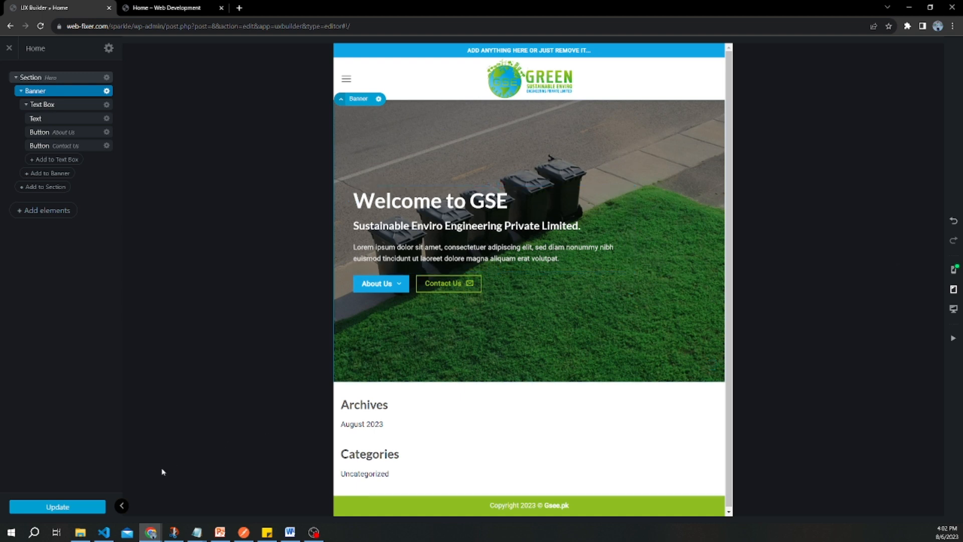
left_click(62, 508)
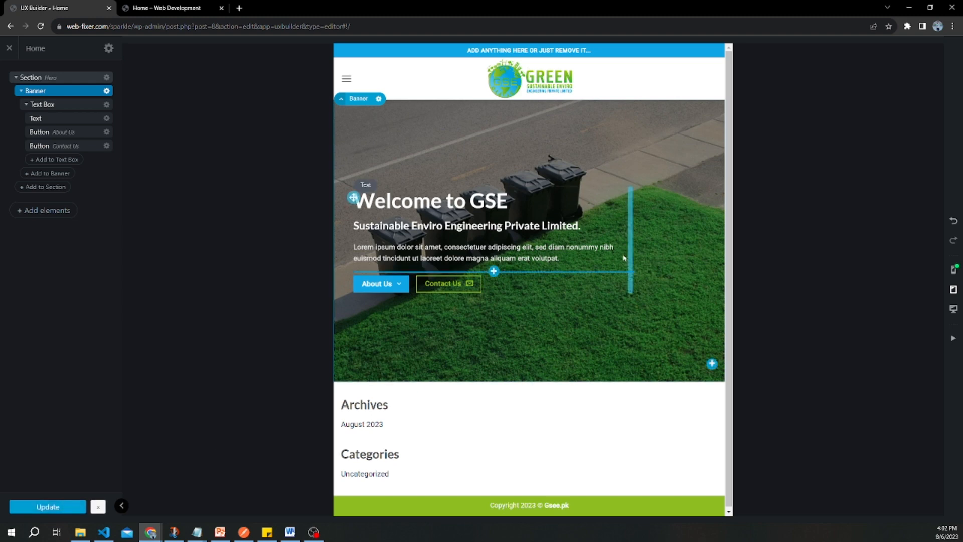
Step: In the desktop preview, set the banner's background image position to 0% 50% and apply the change
left_click(954, 308)
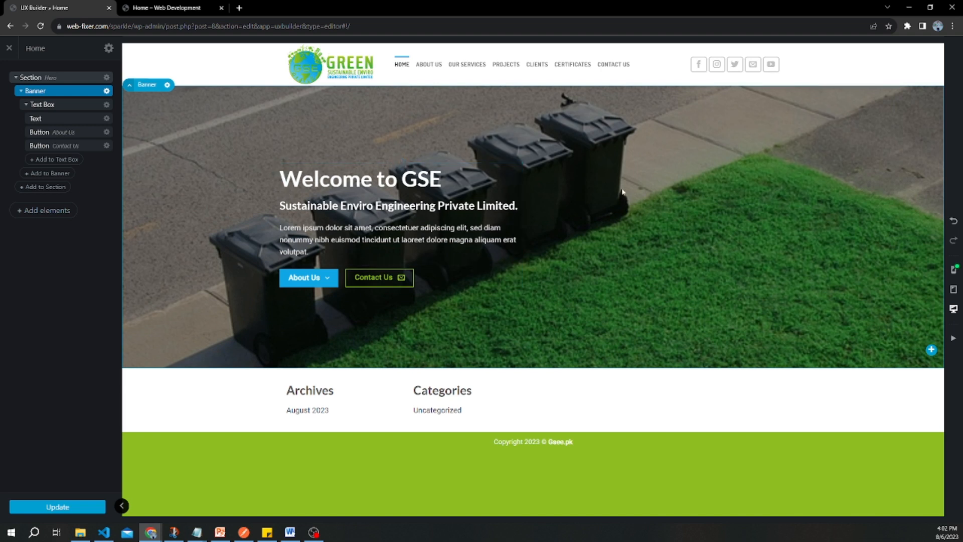
left_click(640, 191)
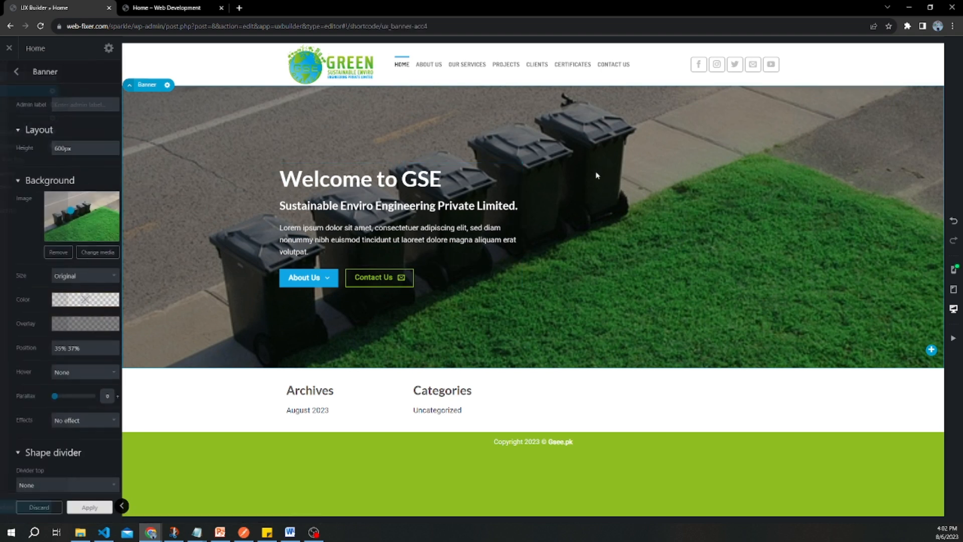
left_click_drag(64, 210, 31, 217)
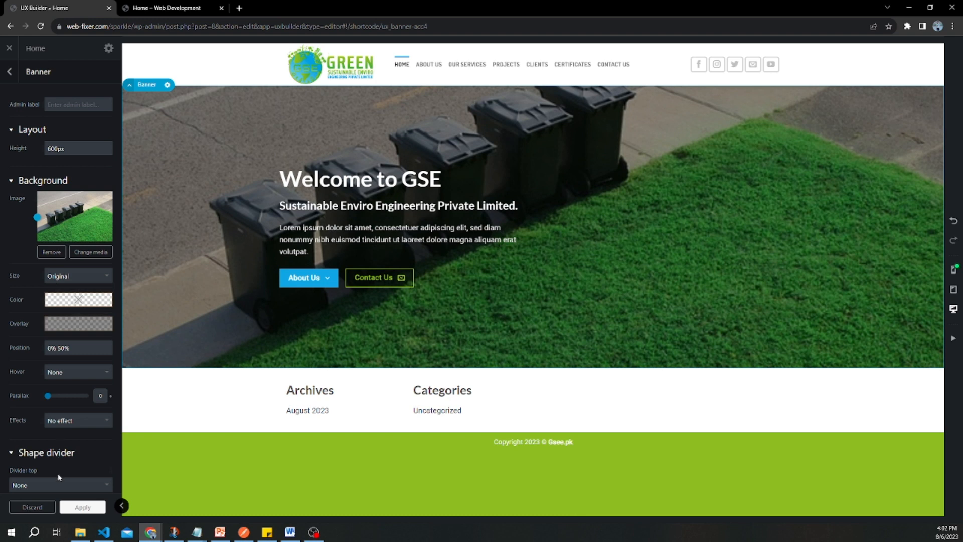
left_click(77, 508)
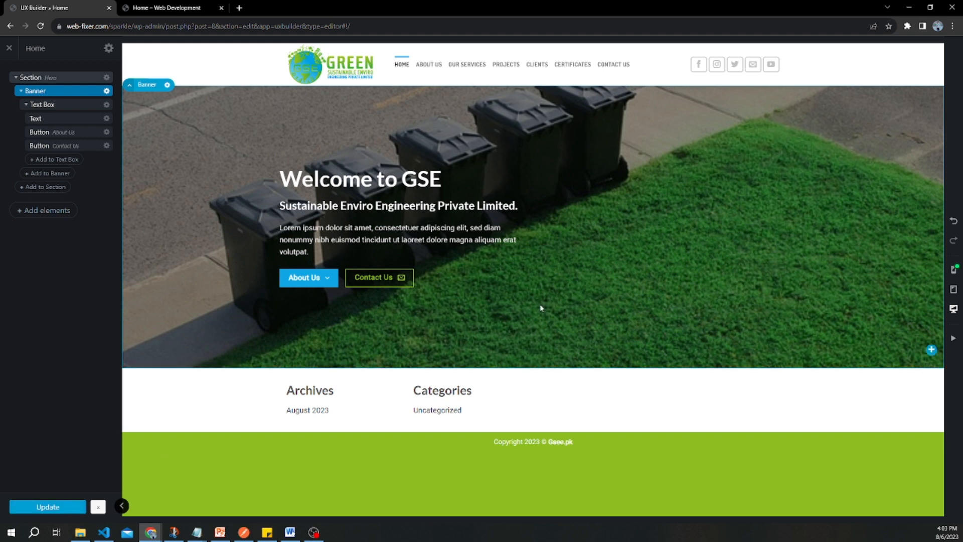
Step: Add a Slider element to the page with the admin label "Slider Hero", keep its Default style, then apply and update
left_click(19, 92)
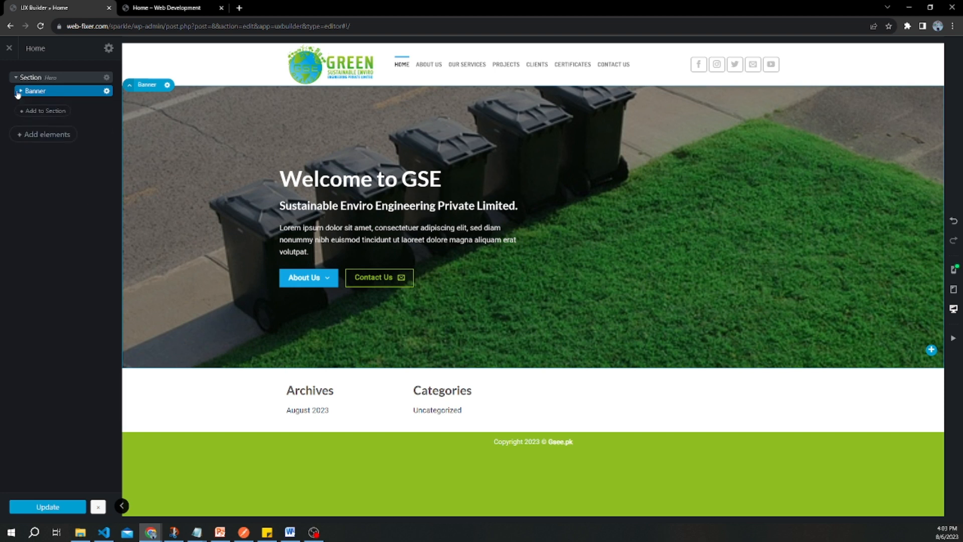
left_click(46, 130)
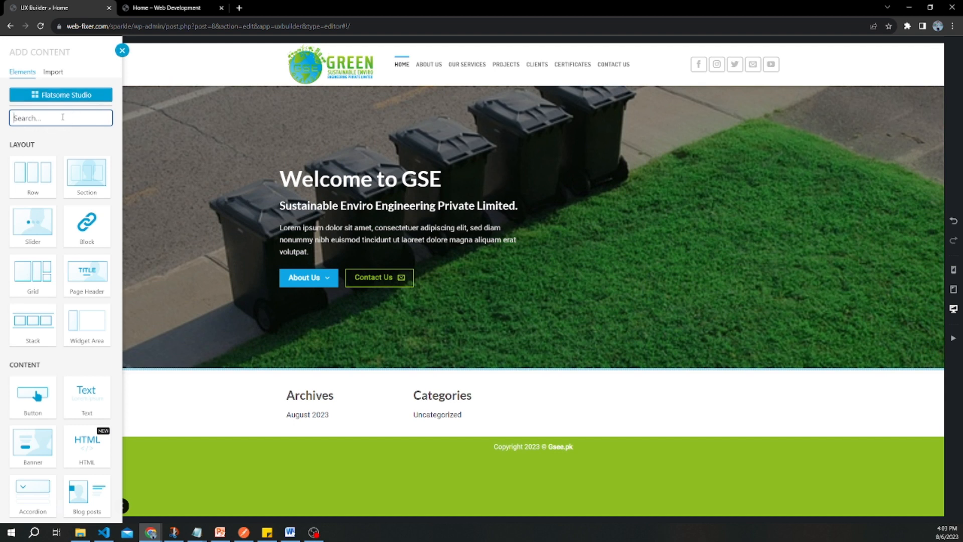
type("sl")
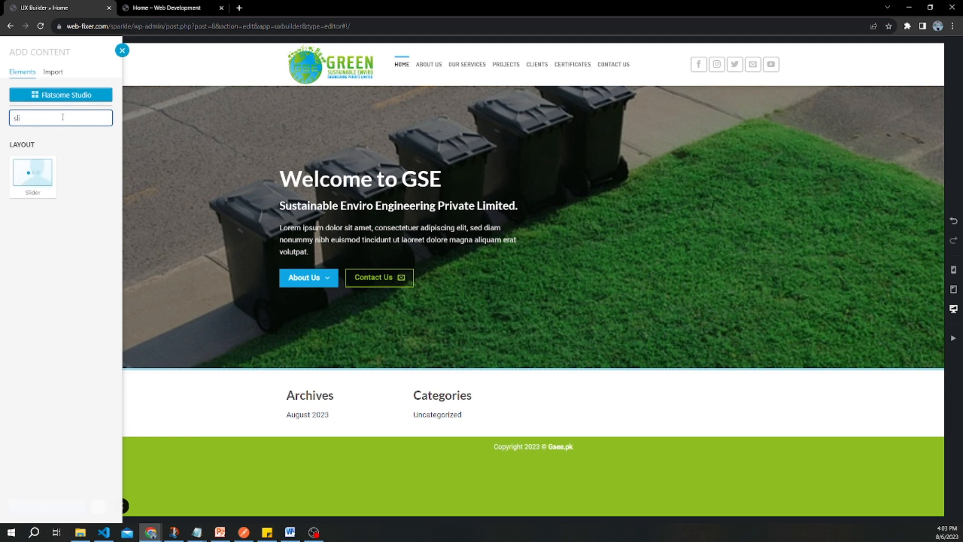
type("i")
left_click(25, 178)
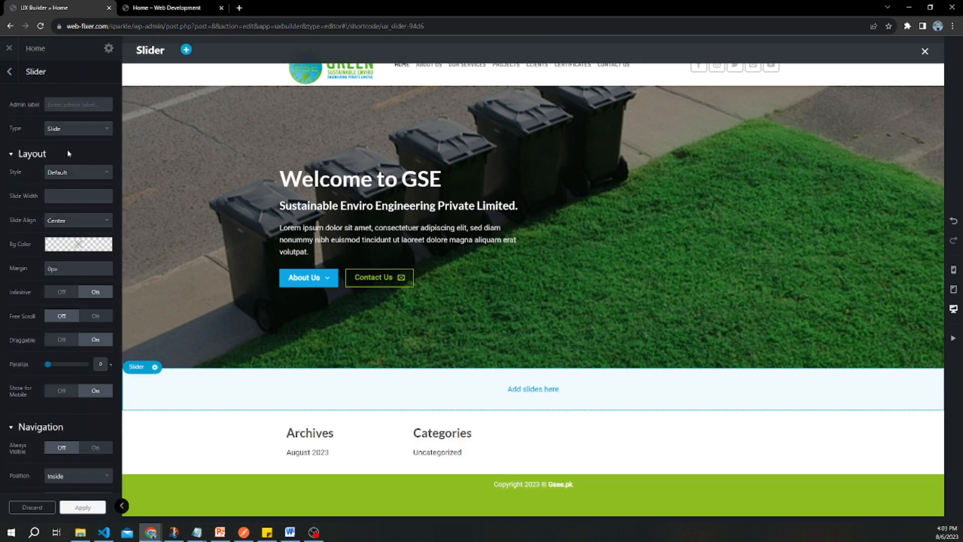
left_click(48, 104)
type("Slider Hero")
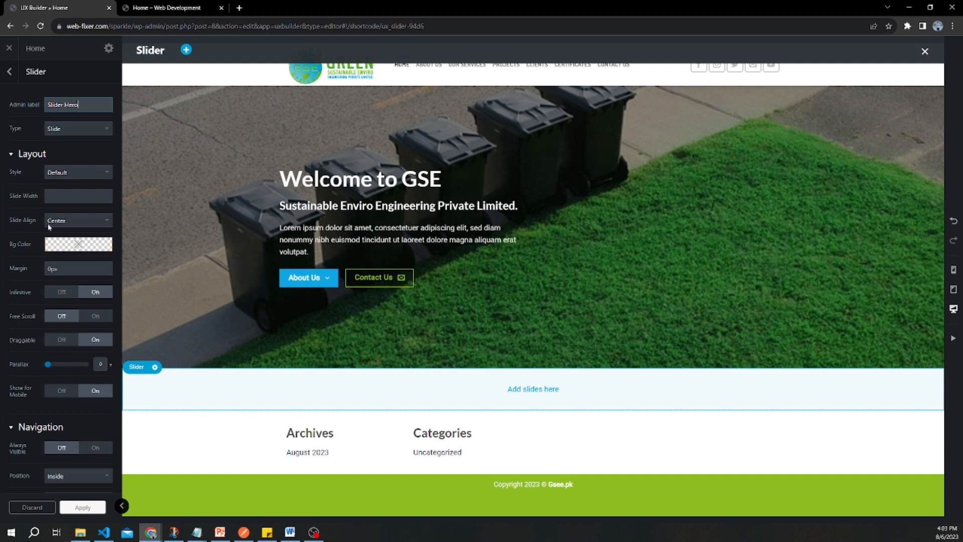
left_click(76, 175)
left_click(76, 175)
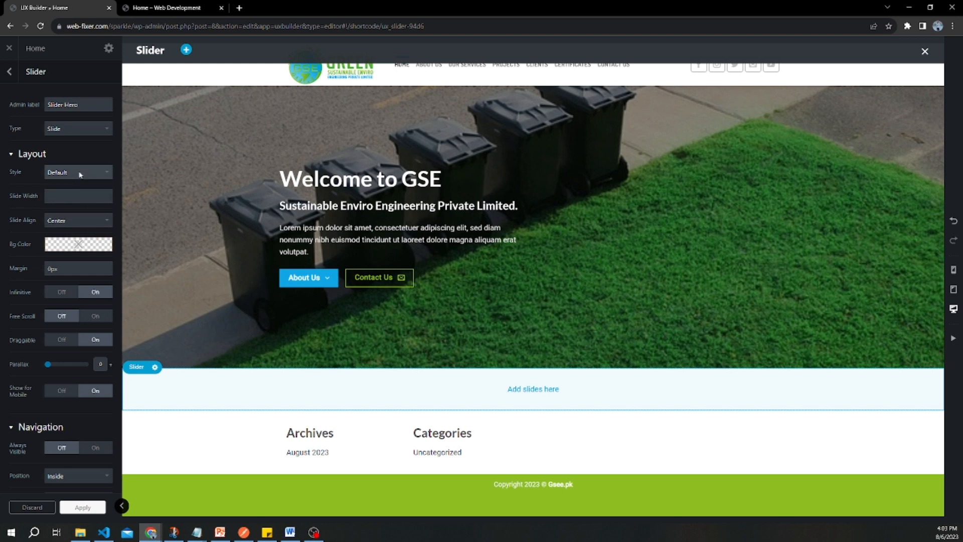
left_click(76, 507)
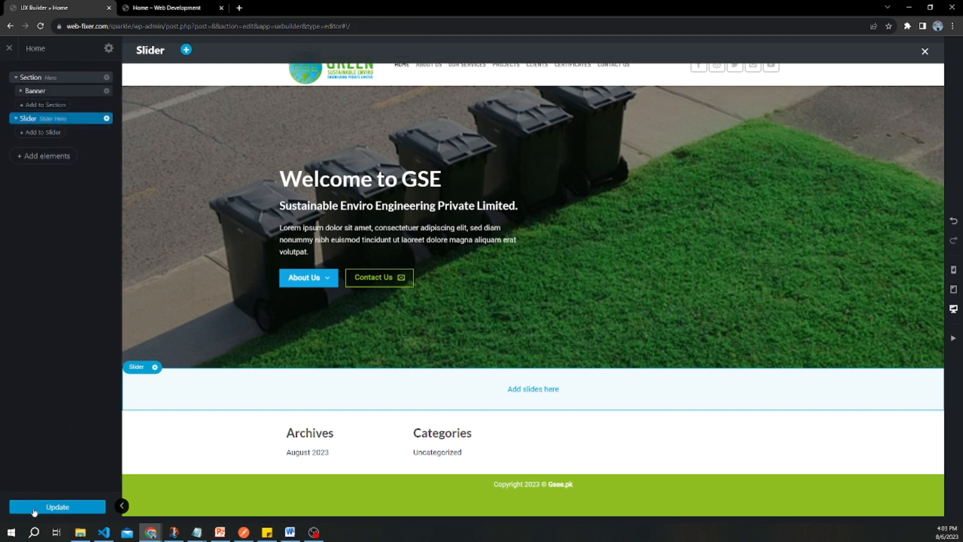
left_click(39, 502)
Step: Move the Slider Hero element into the Hero section and nest the existing banner inside it
left_click_drag(34, 119, 38, 84)
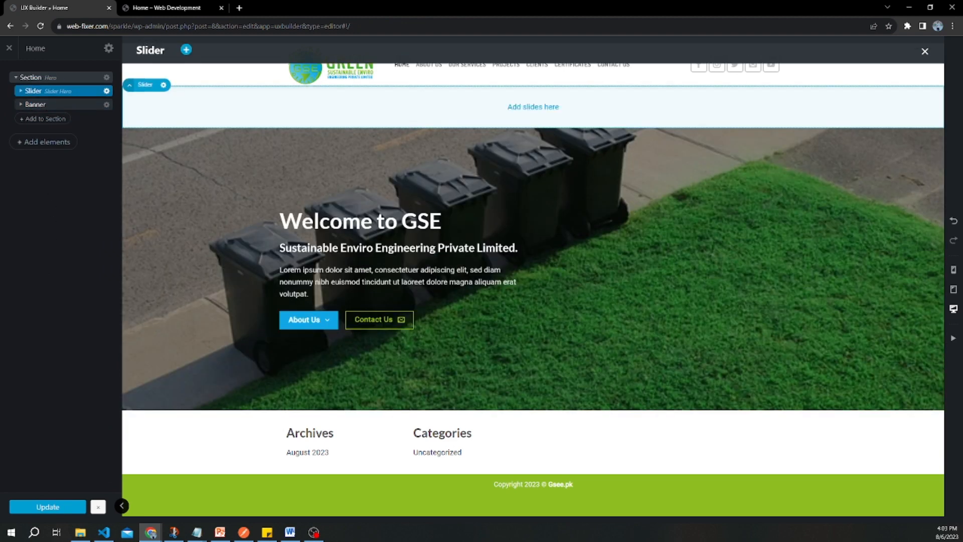
left_click(21, 91)
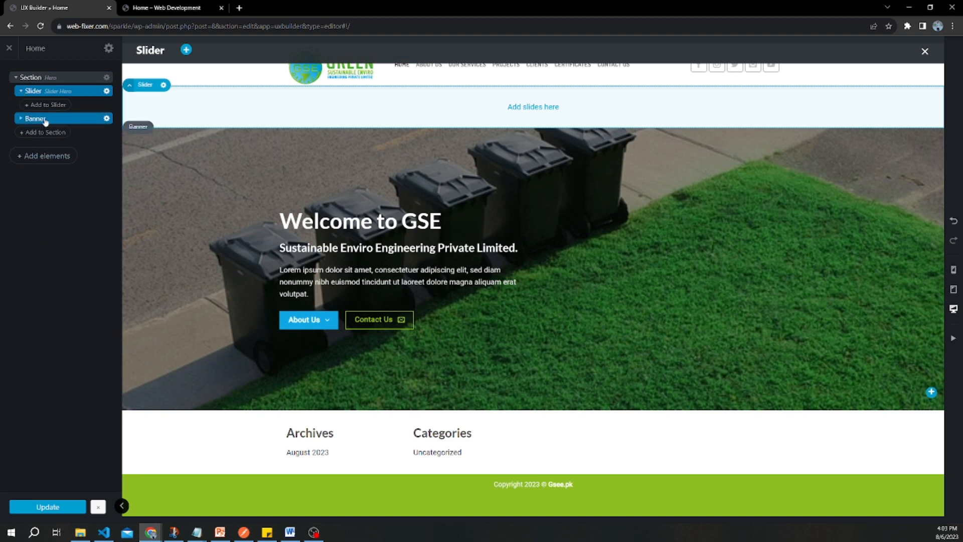
left_click_drag(46, 121, 46, 107)
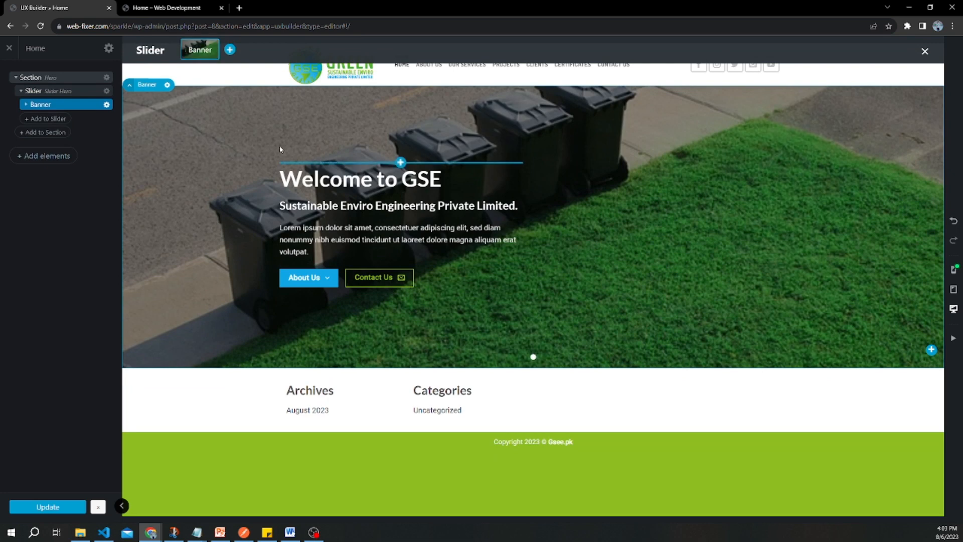
Step: Duplicate the banner slide twice so the slider holds three banners
left_click(167, 85)
left_click(167, 122)
left_click(203, 53)
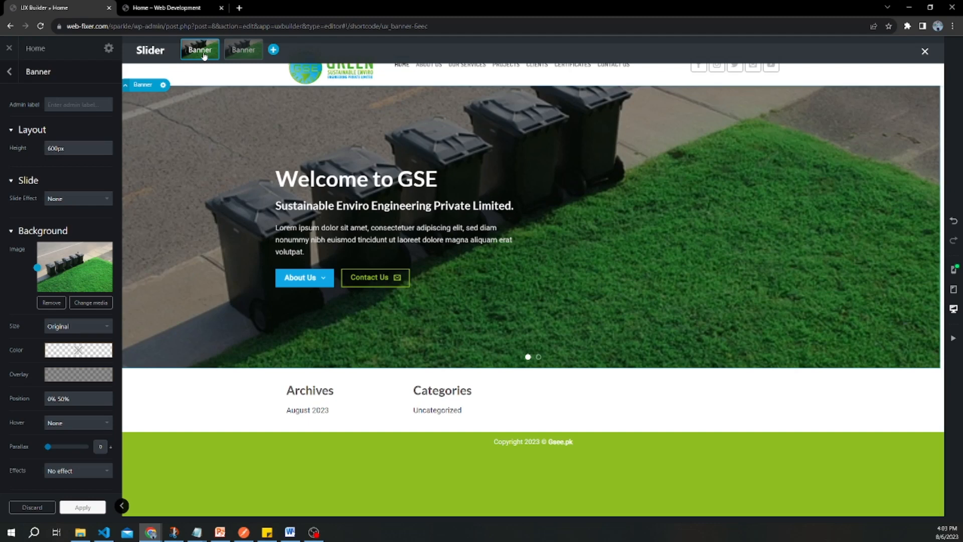
left_click(164, 84)
left_click(168, 124)
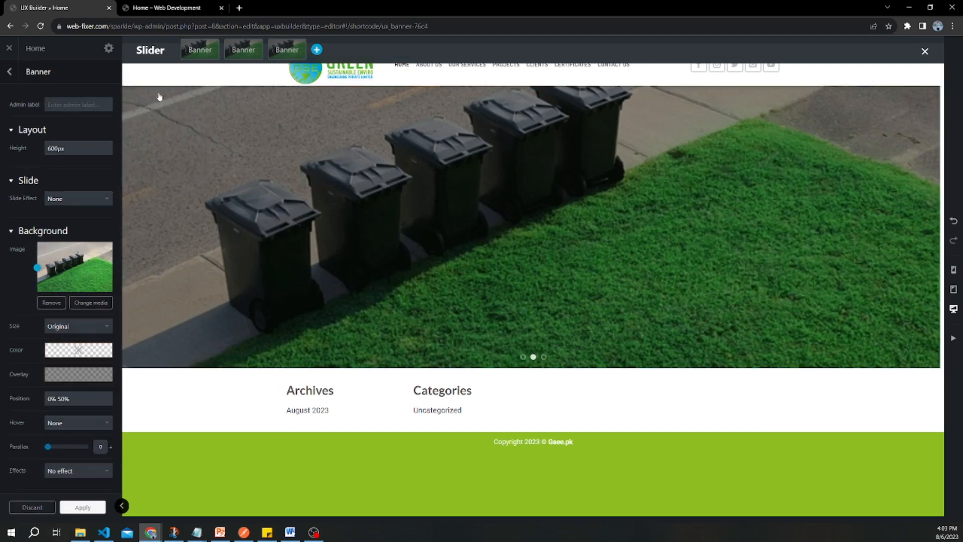
Step: Replace the second banner slide's background with the light bulb tree image, banner2.jpg, from the media library
left_click(201, 52)
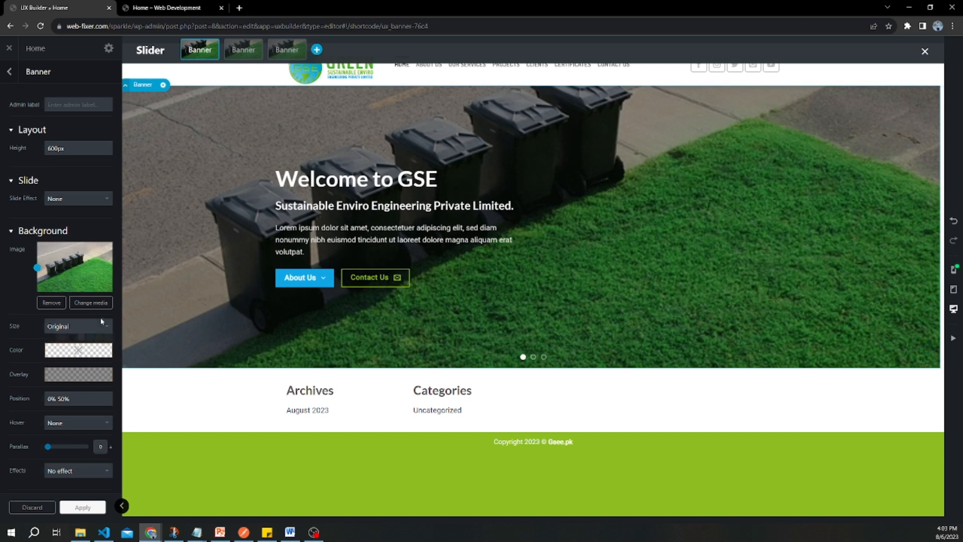
left_click(91, 303)
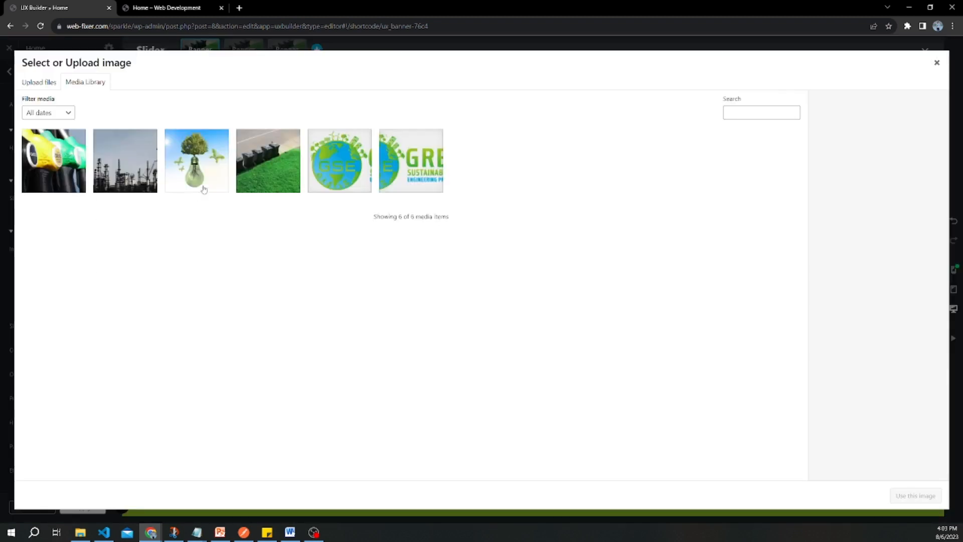
left_click(190, 153)
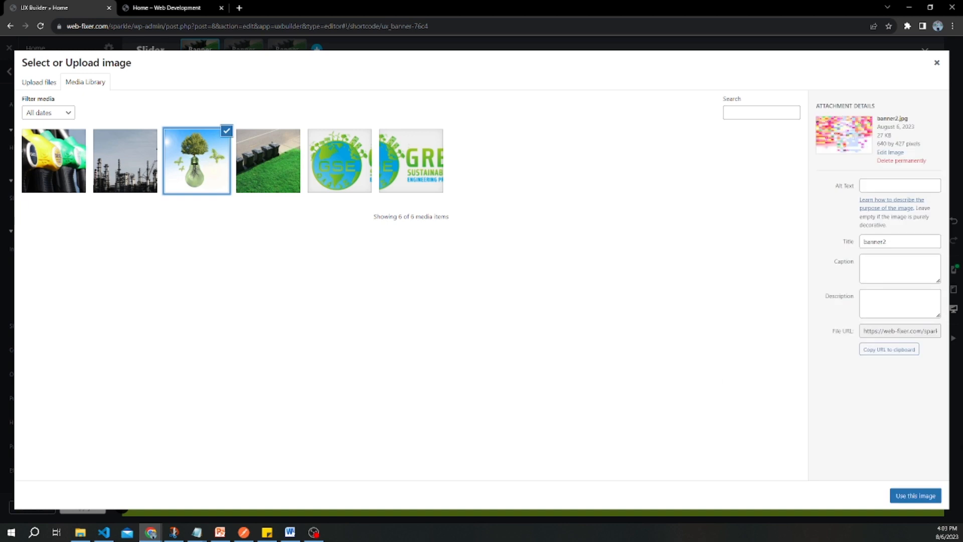
left_click(915, 495)
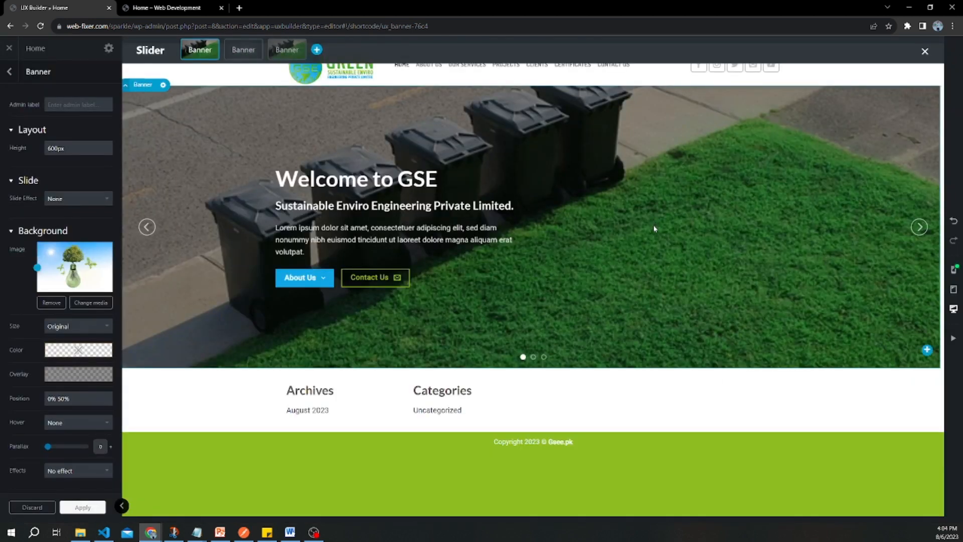
Step: Replace the third banner slide's background with the refinery image, banner3.jpg, from the media library
left_click(284, 51)
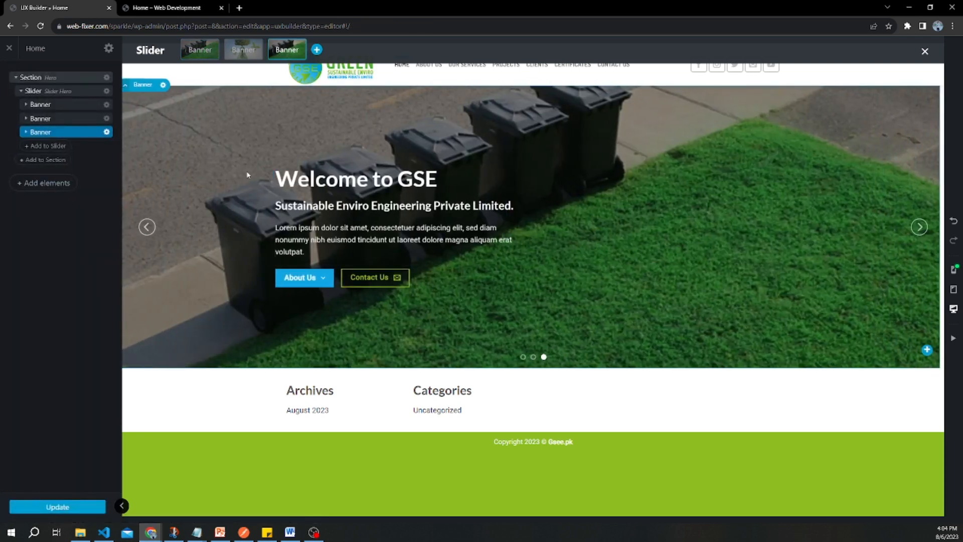
left_click(196, 146)
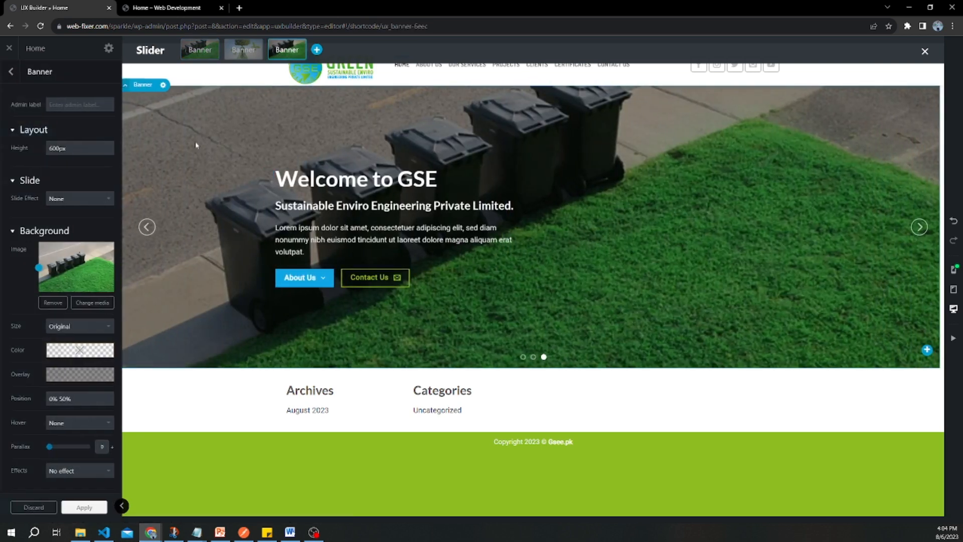
left_click(80, 304)
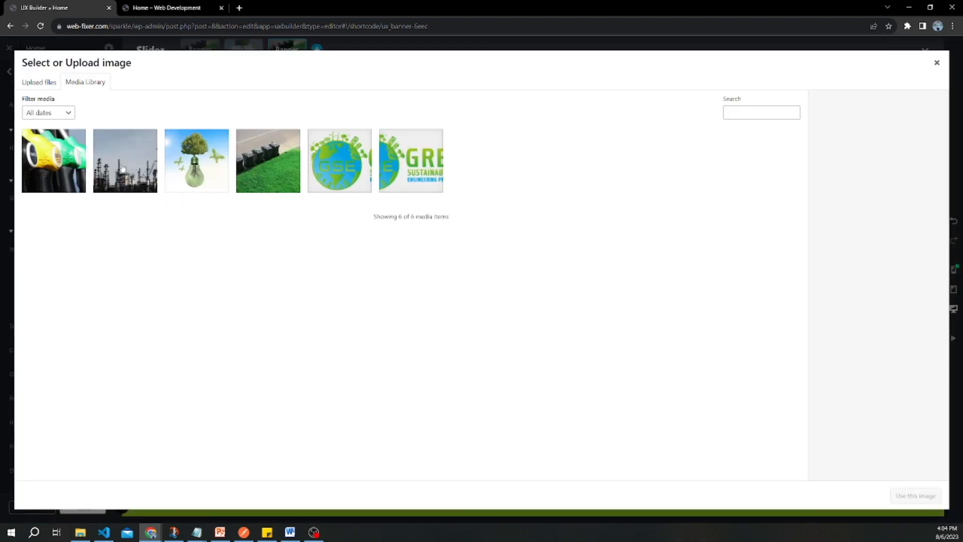
left_click(112, 184)
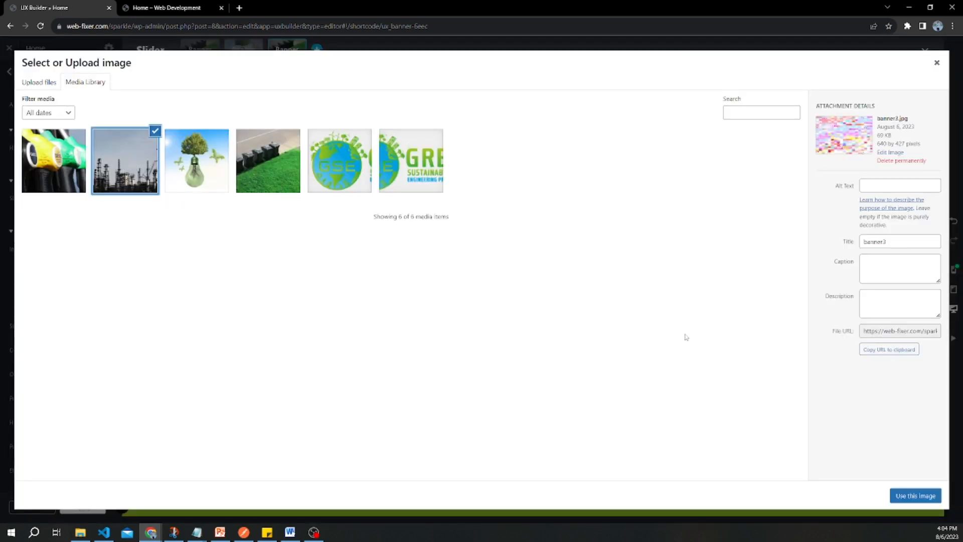
left_click(902, 495)
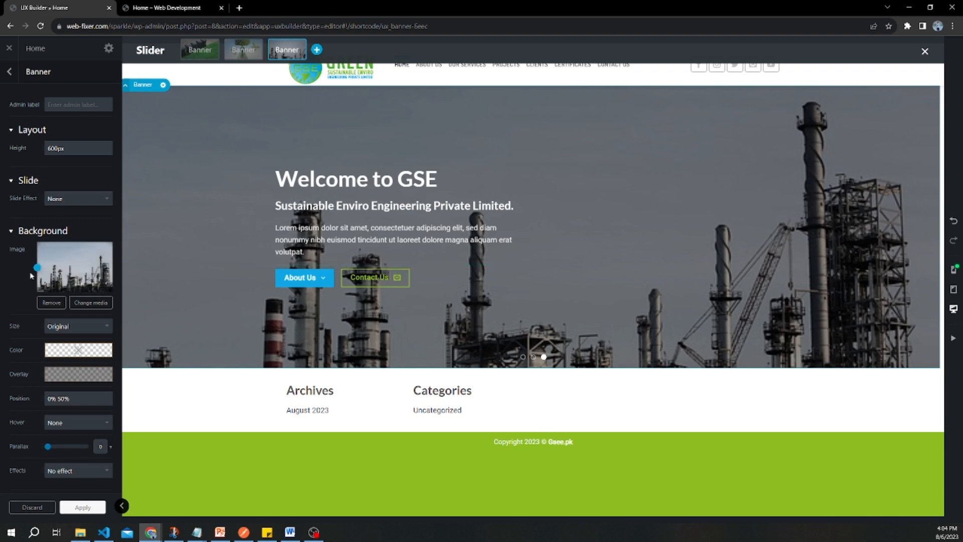
Step: Set the background position of the third banner slide to 12% 100% and of the second banner slide to 27% 15%
left_click_drag(36, 268, 46, 293)
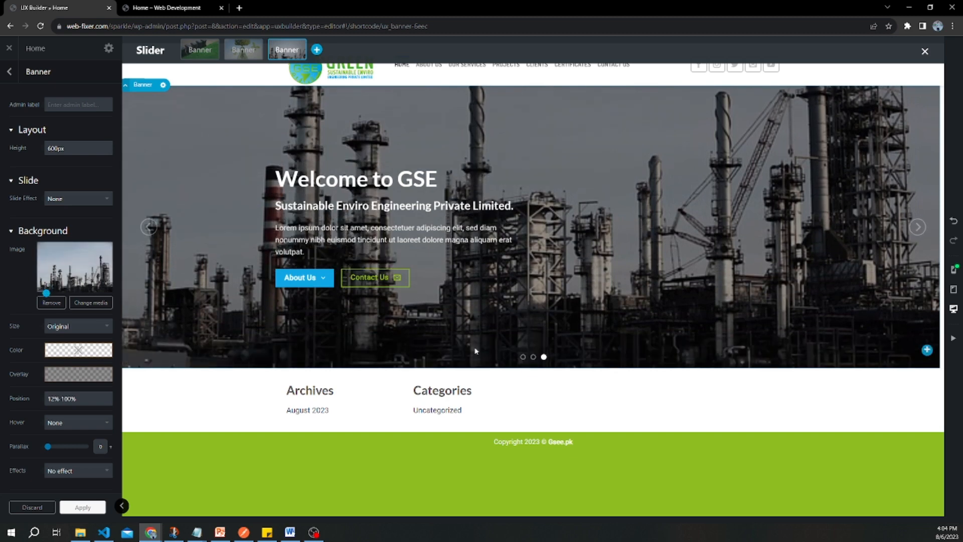
left_click(919, 227)
left_click(917, 228)
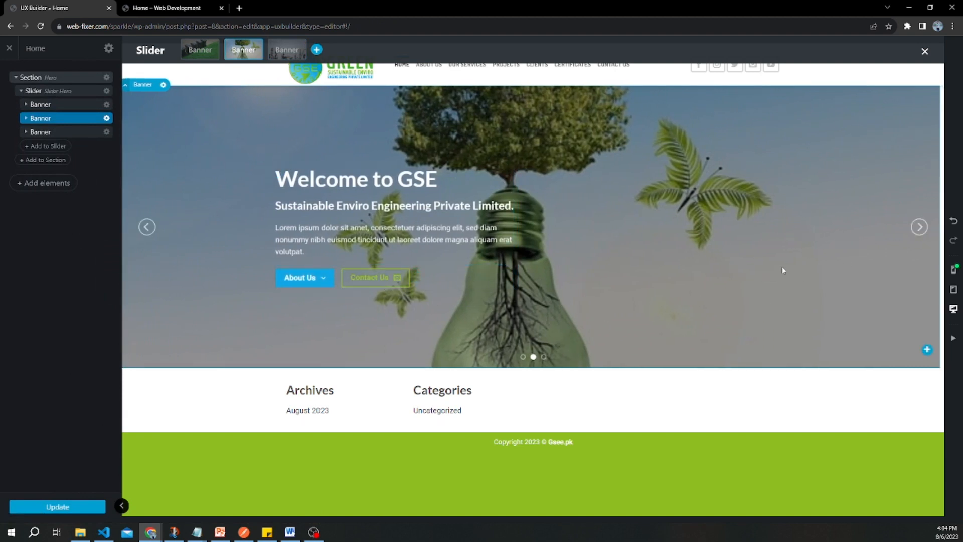
left_click(346, 148)
left_click_drag(39, 268, 58, 250)
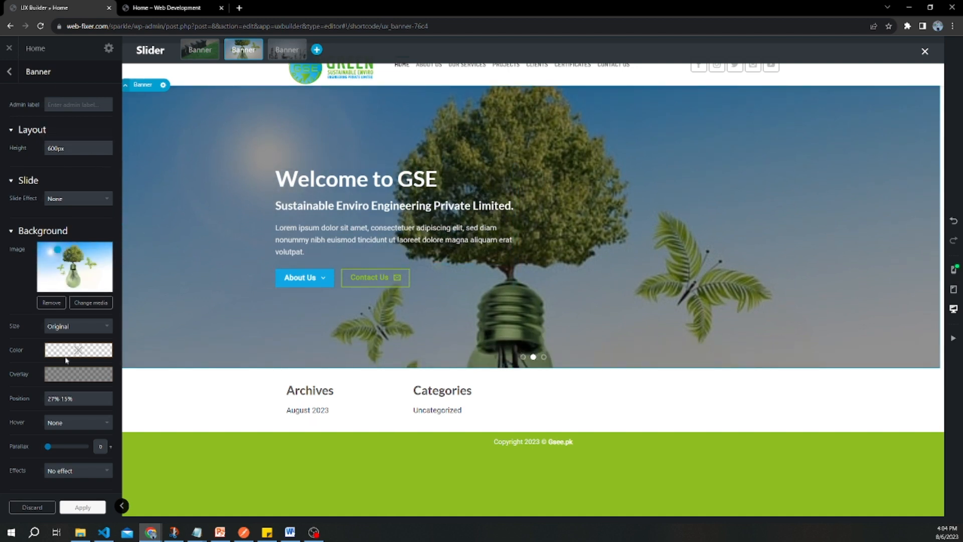
left_click(83, 508)
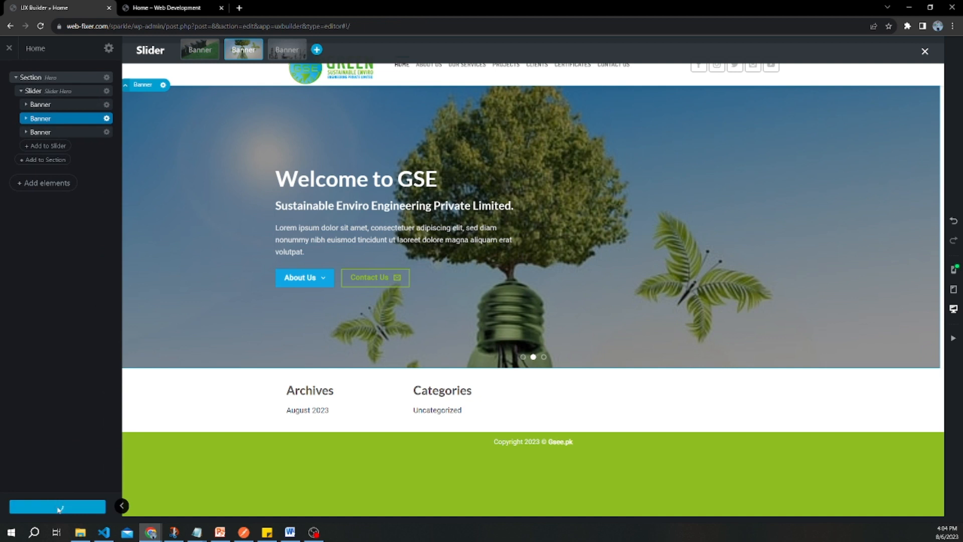
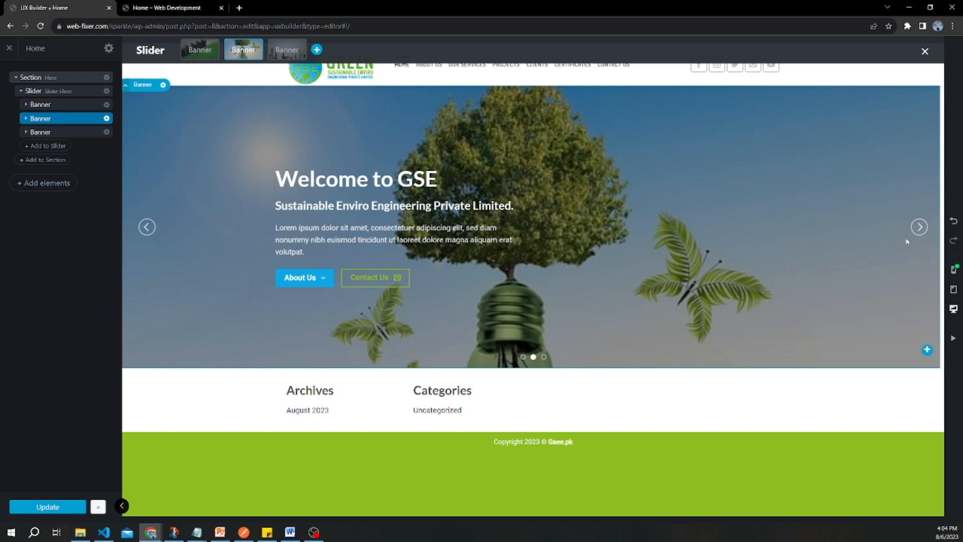
Step: Collapse the slider and the Hero section in the page structure, and update the page
left_click(19, 92)
left_click(15, 77)
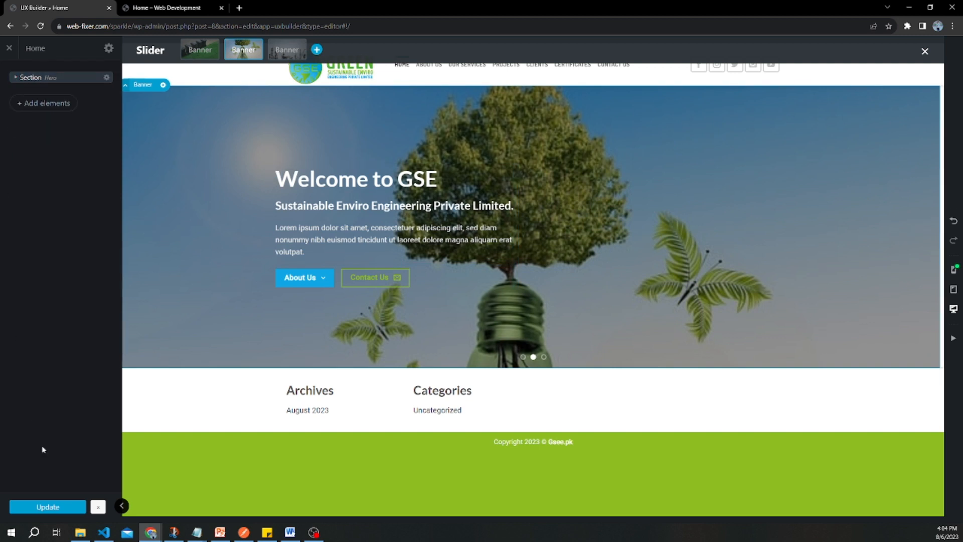
left_click(48, 507)
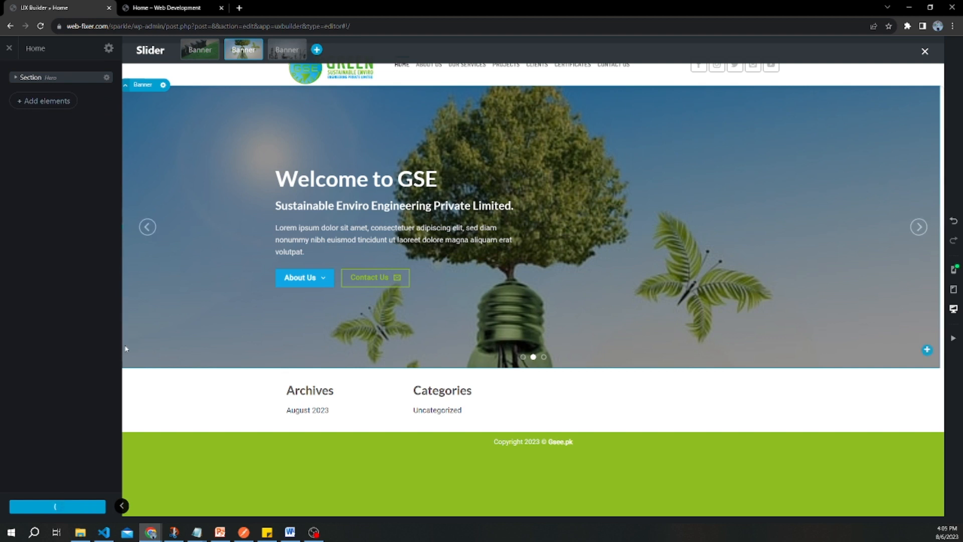
Step: Switch to the Notepad notes and check the list of site sections for what follows the home hero
mouse_move(203, 533)
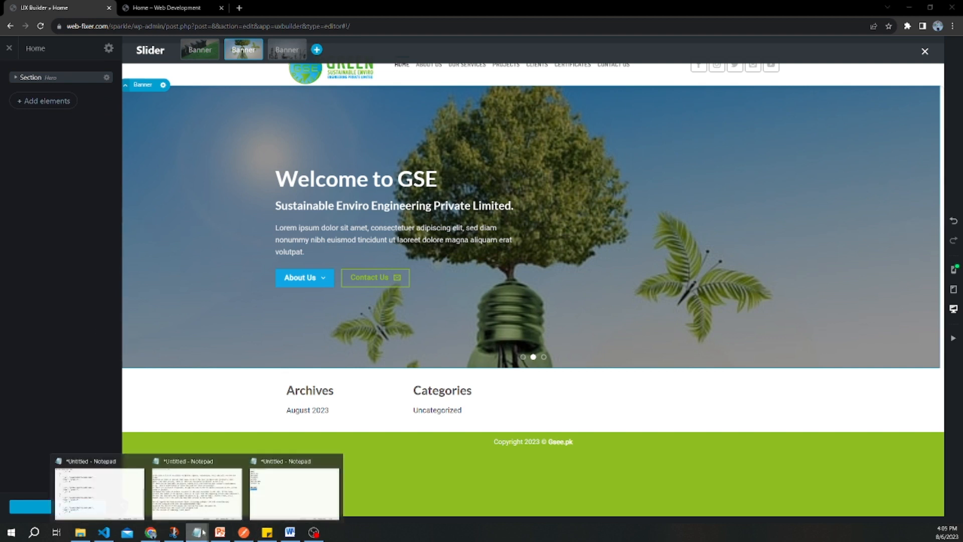
left_click(295, 492)
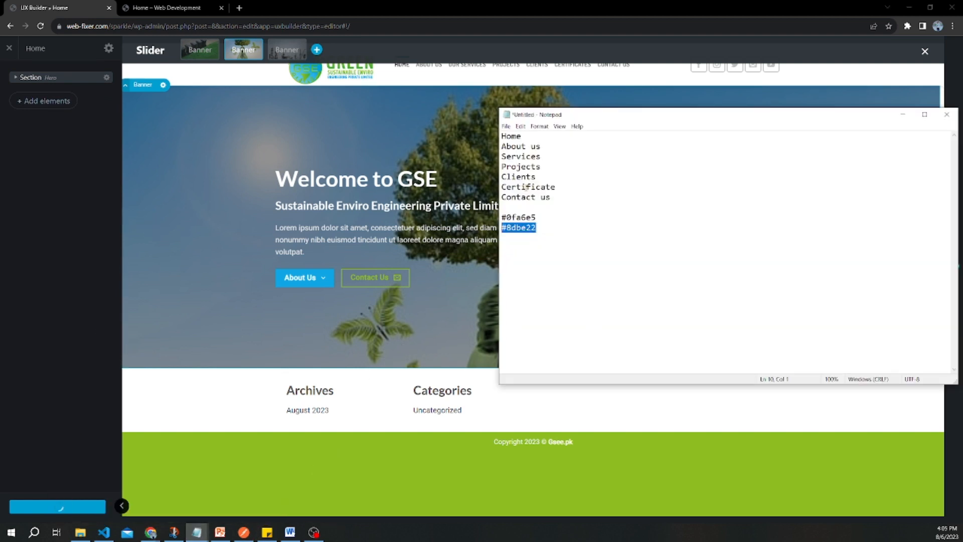
left_click_drag(541, 146, 502, 146)
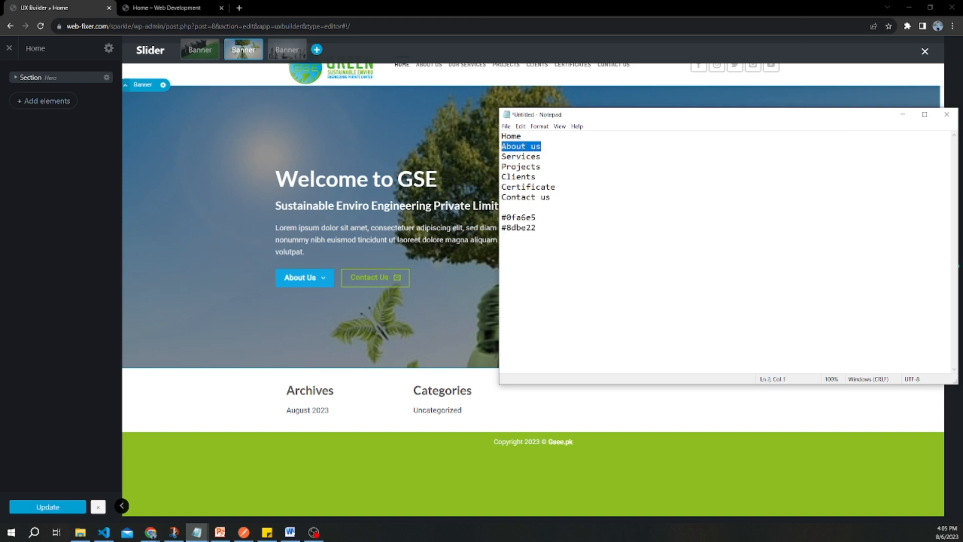
left_click(562, 157)
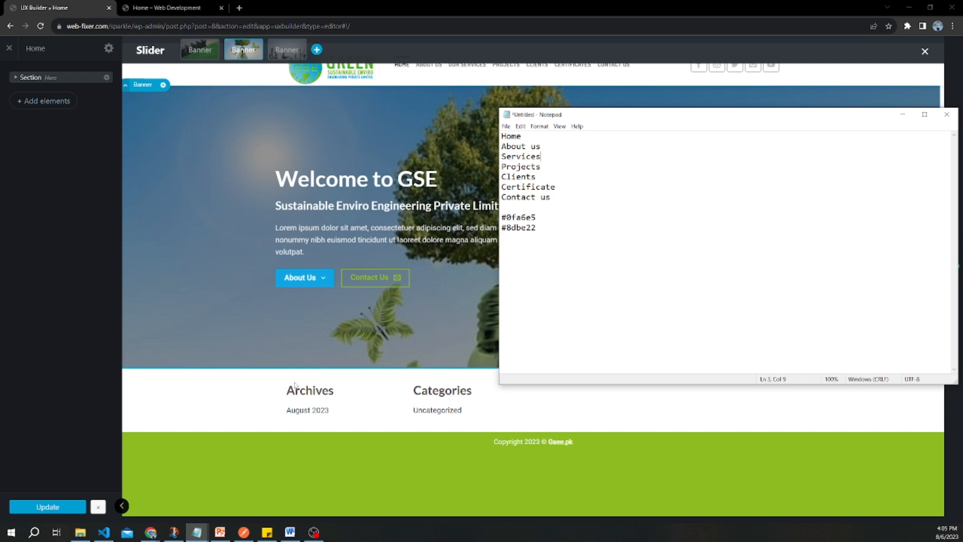
left_click(263, 398)
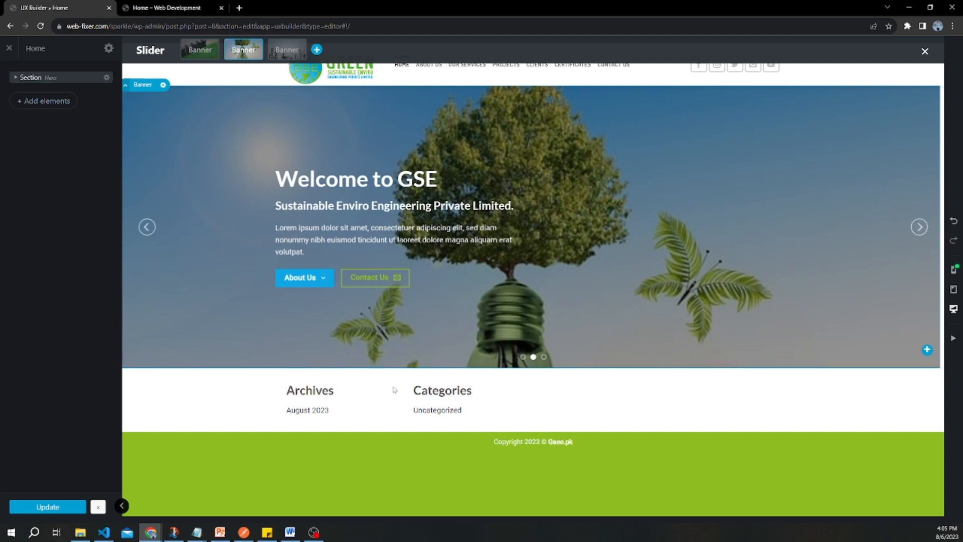
Step: Add a default Section below the Hero section, give it the admin label About Us, and update the page
left_click(47, 101)
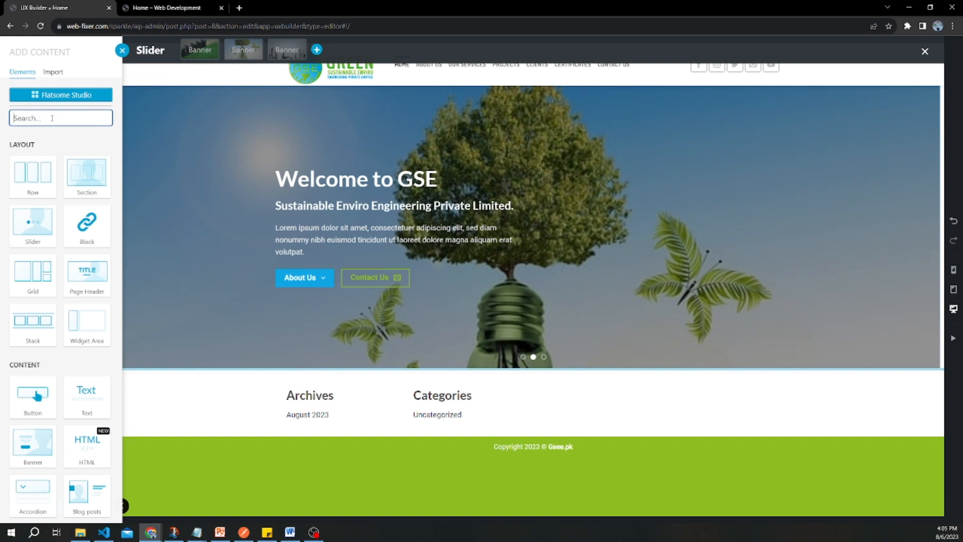
left_click(86, 173)
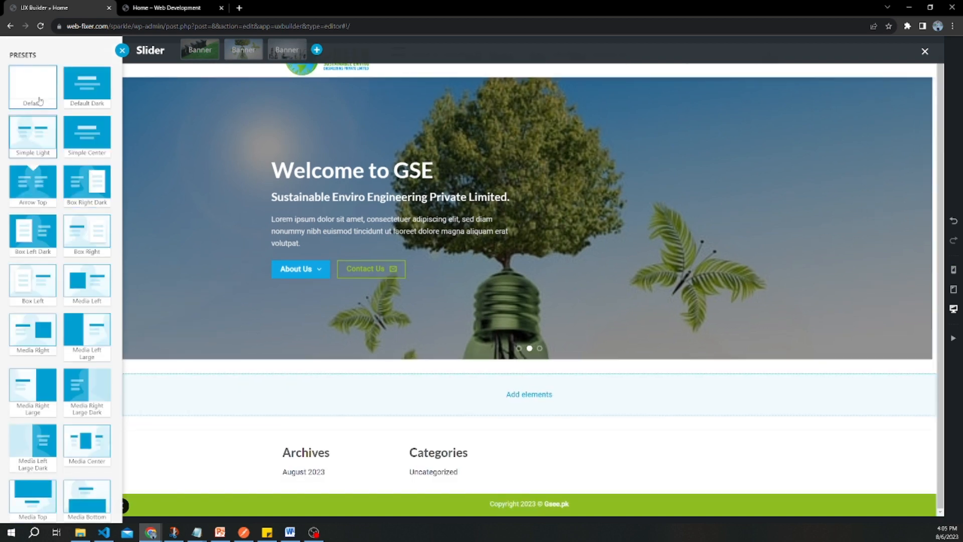
left_click(249, 376)
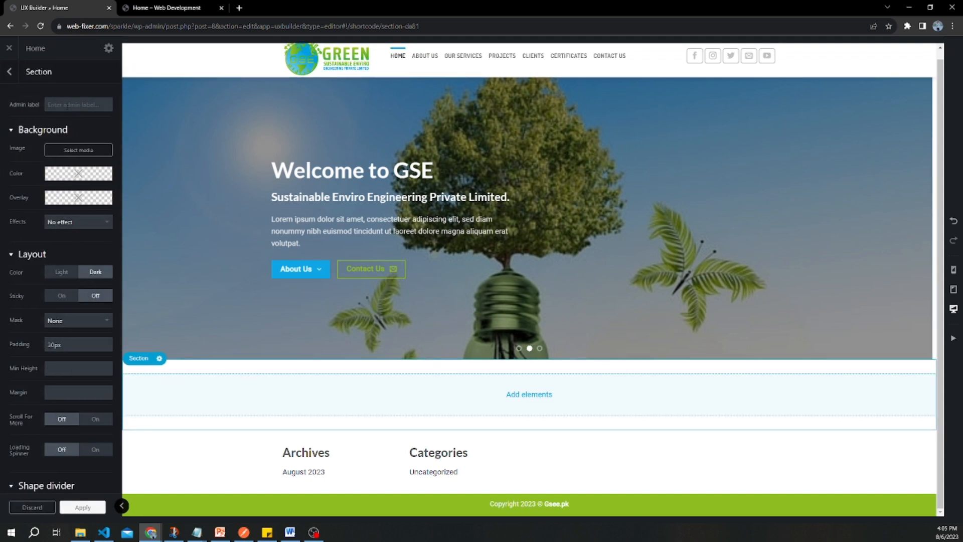
left_click(75, 104)
type("About Us")
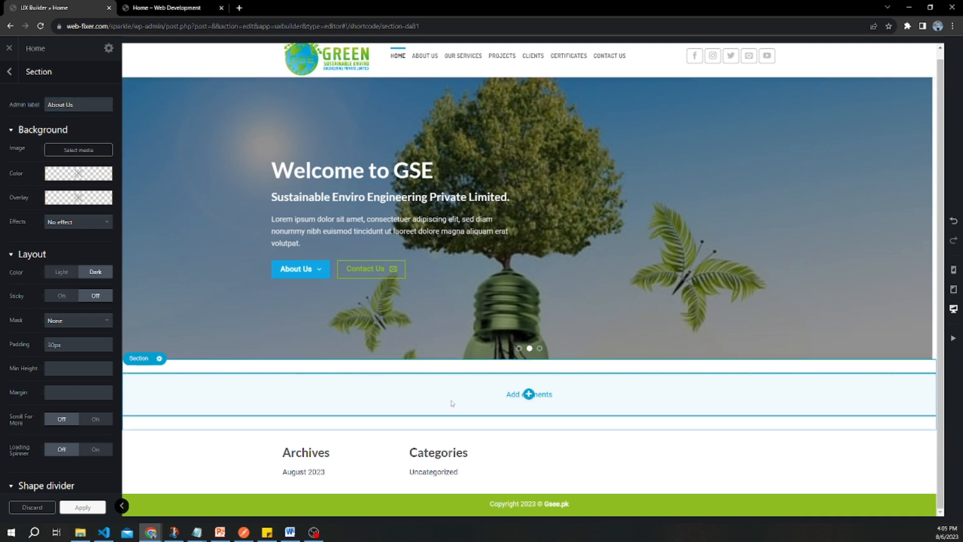
left_click(69, 510)
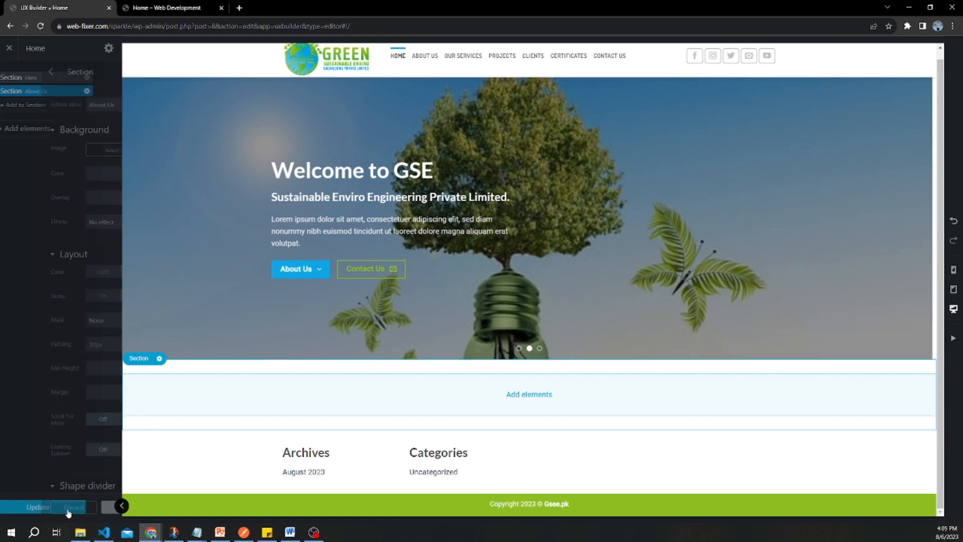
left_click(56, 510)
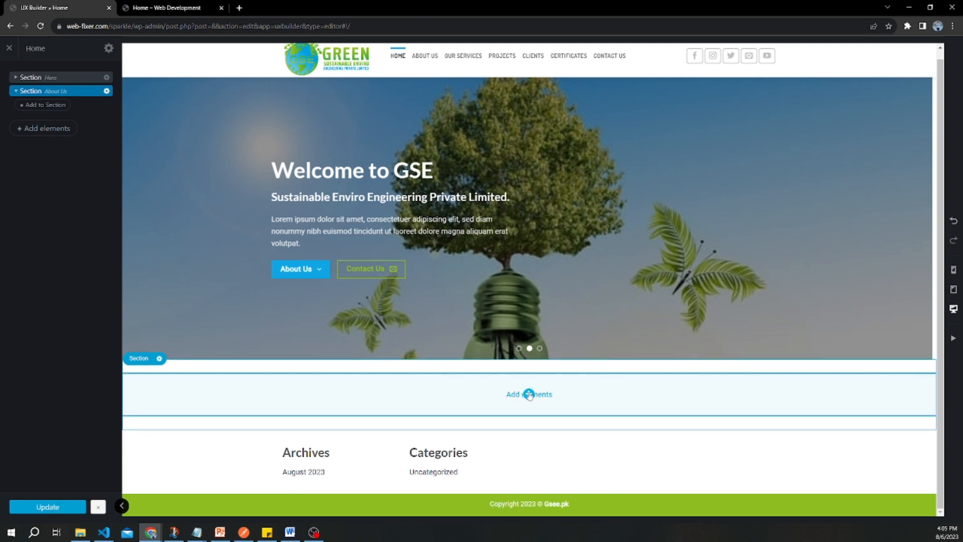
Step: Try a Page Header element in the About Us section and review its options
left_click(291, 532)
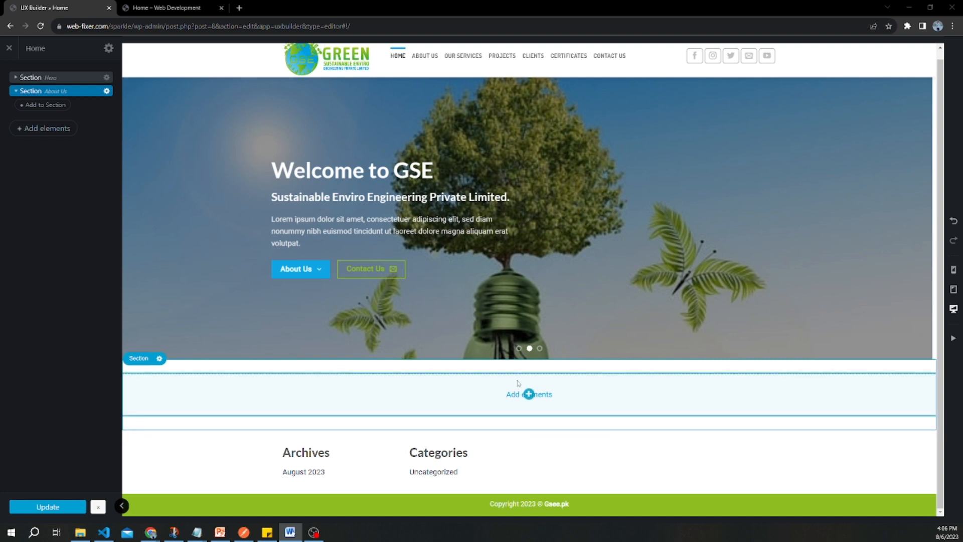
left_click(528, 395)
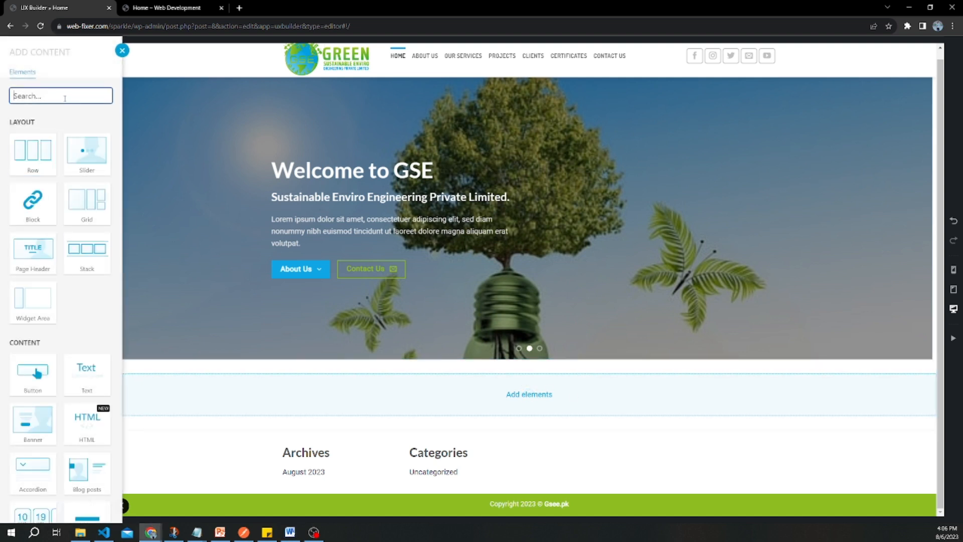
type("hea")
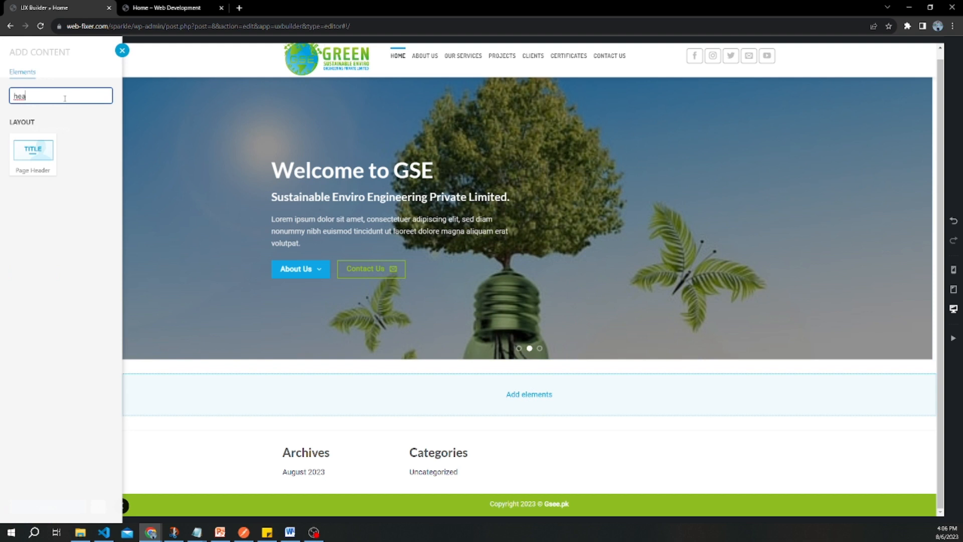
left_click(32, 153)
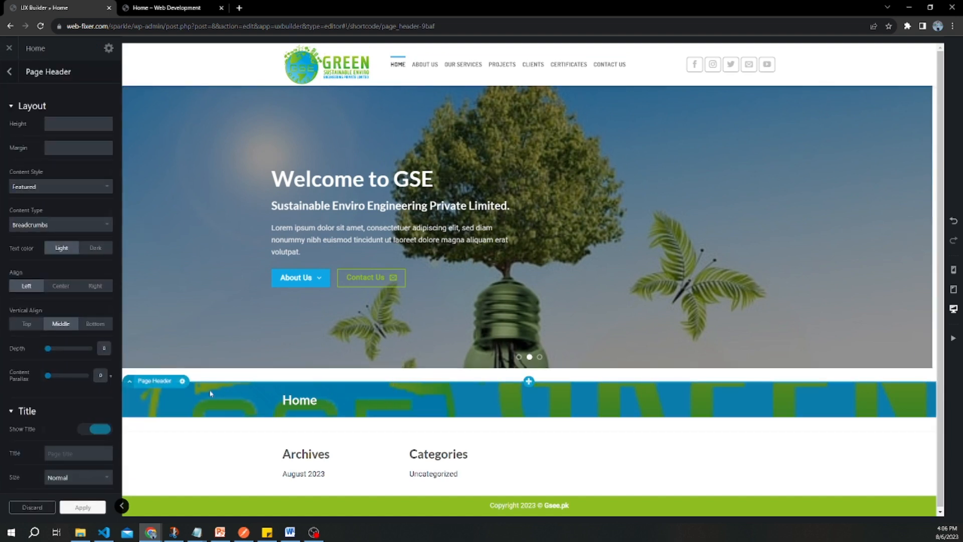
left_click(182, 381)
left_click(186, 405)
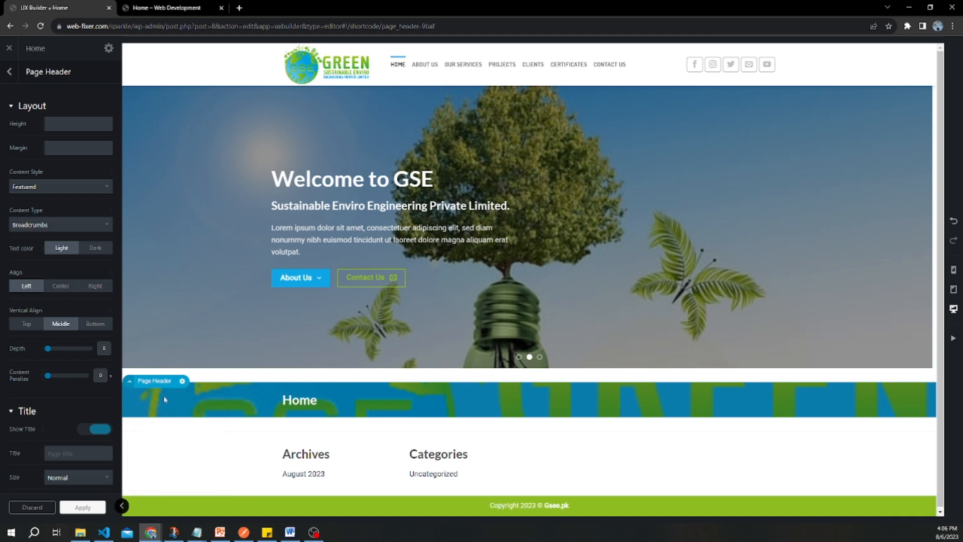
scroll(78, 198, "down", 5)
scroll(82, 221, "up", 5)
left_click(10, 74)
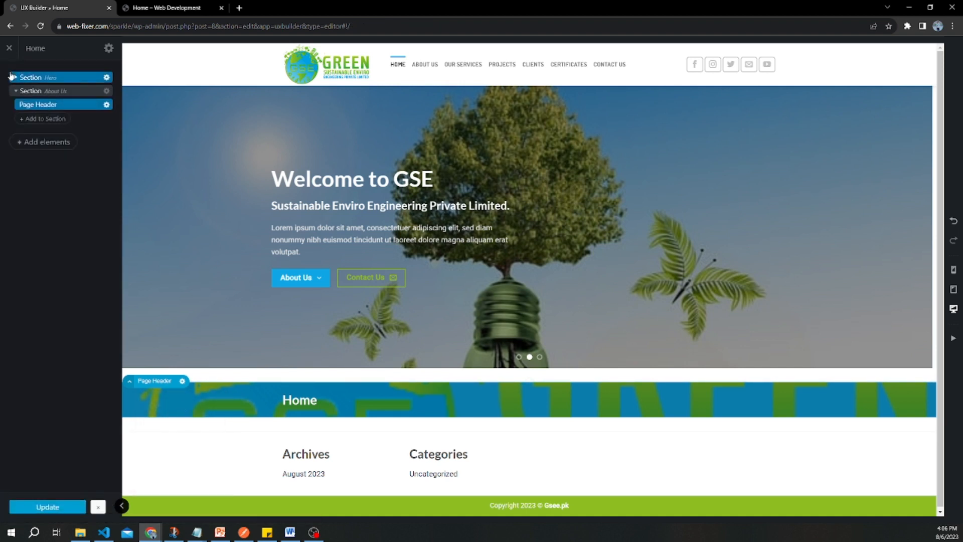
Step: Delete the Page Header element from the About Us section
left_click(107, 106)
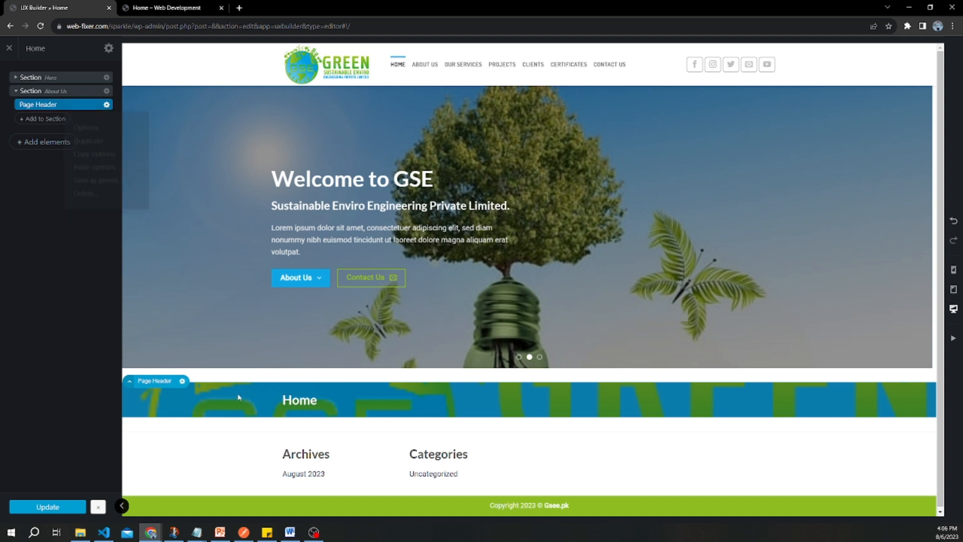
left_click(182, 382)
left_click(146, 458)
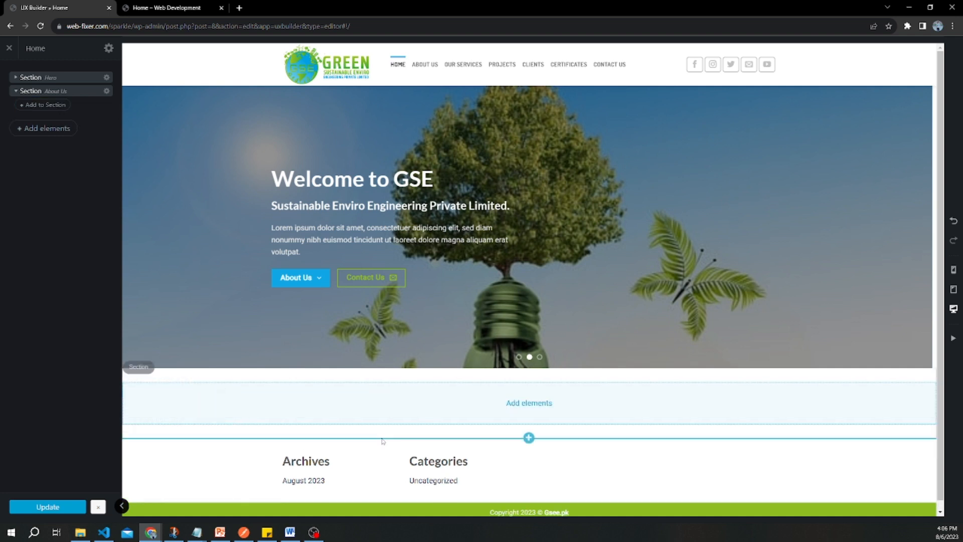
Step: Add a Title element to the About Us section and set its style to Center Bold
left_click(527, 402)
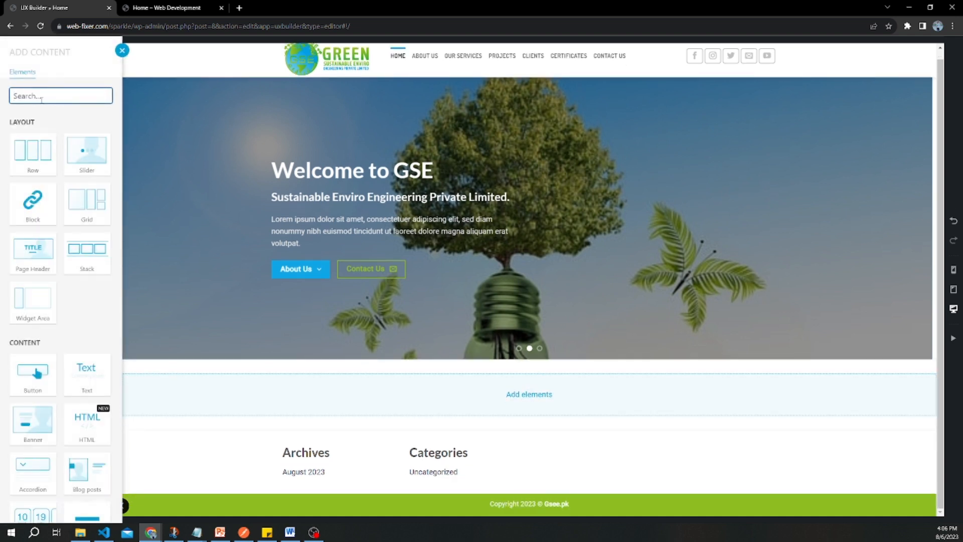
type("t")
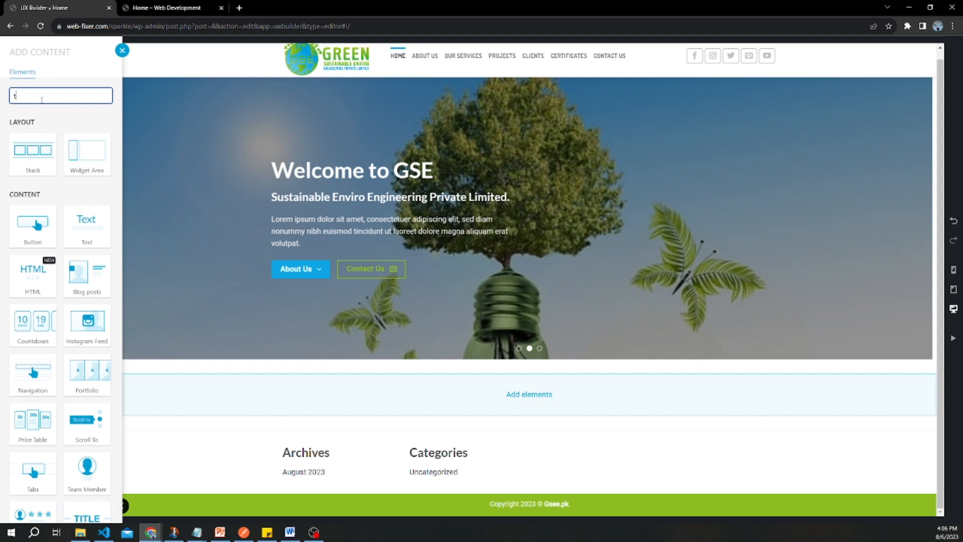
type("it")
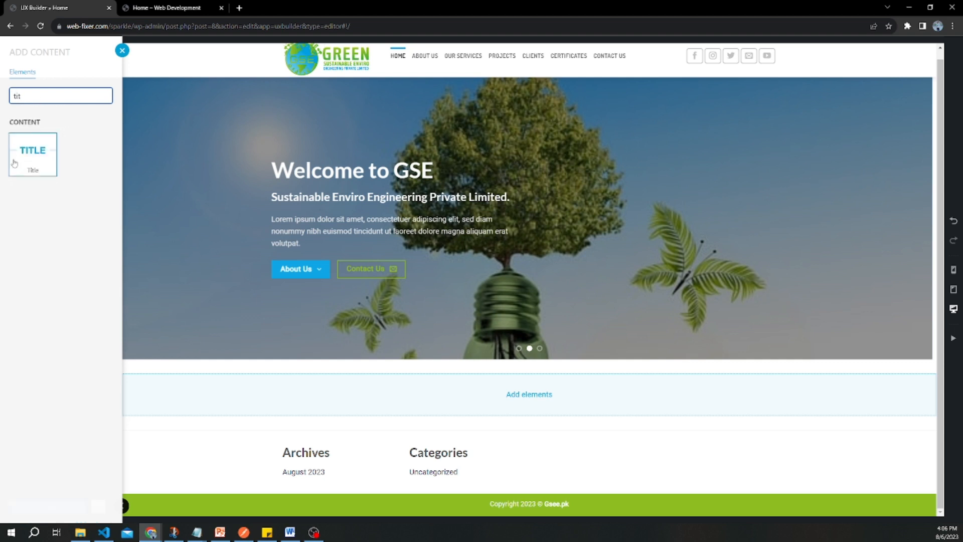
left_click(34, 156)
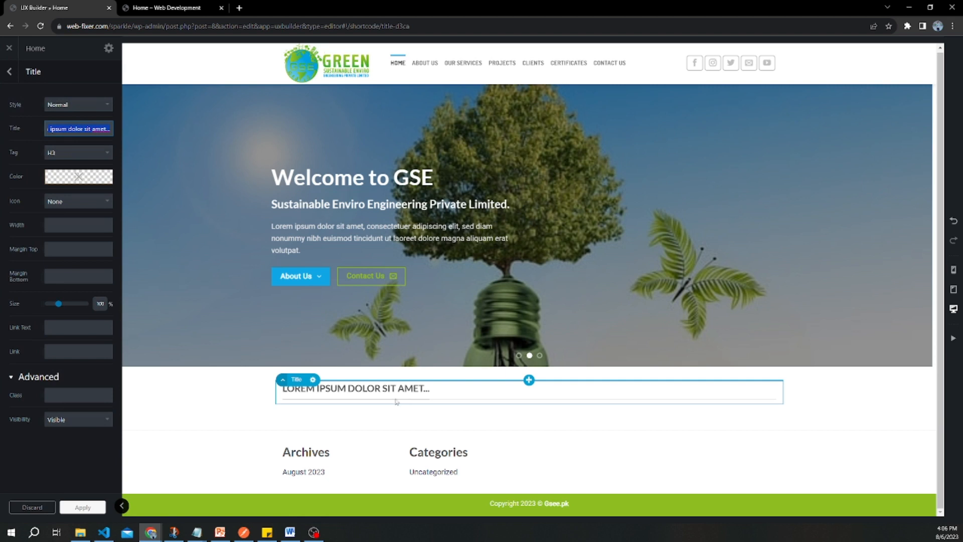
left_click(71, 104)
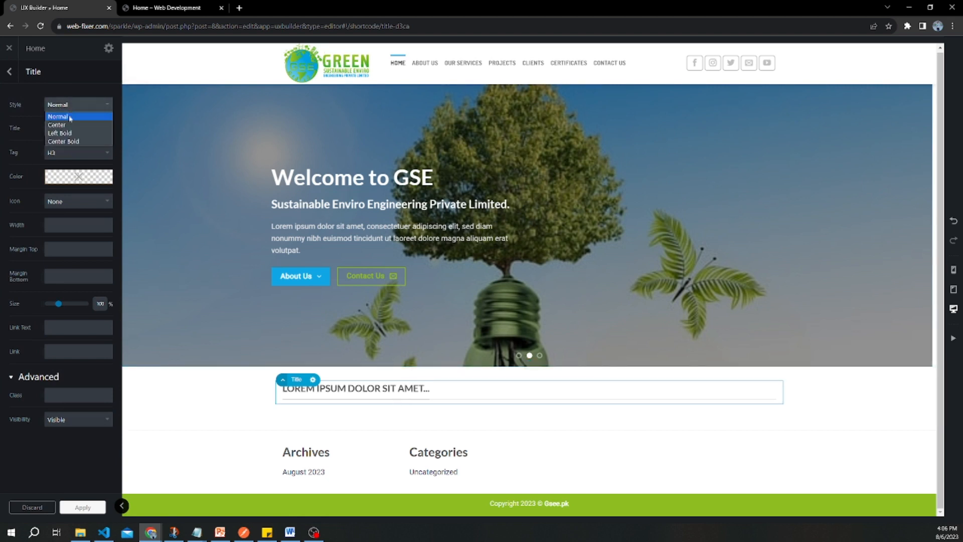
left_click(76, 142)
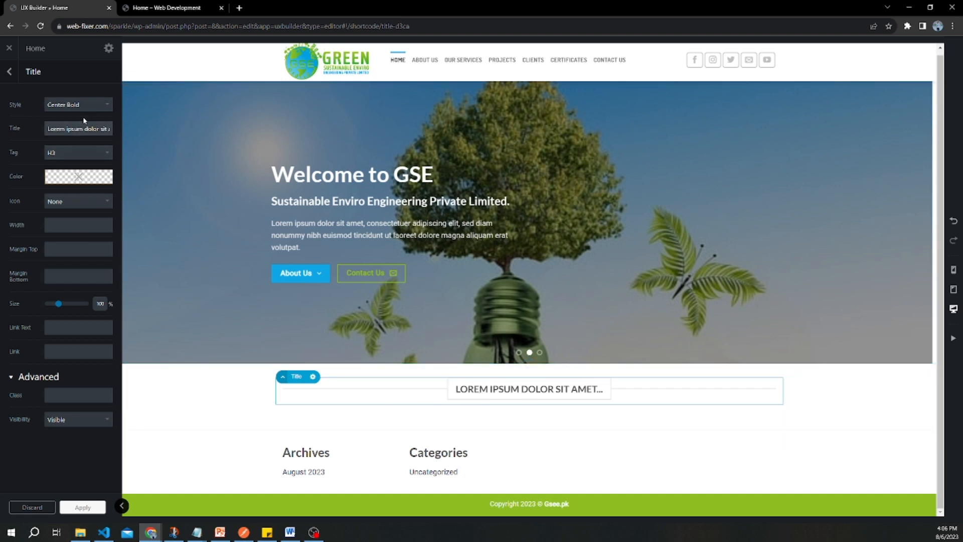
left_click(90, 105)
left_click(32, 119)
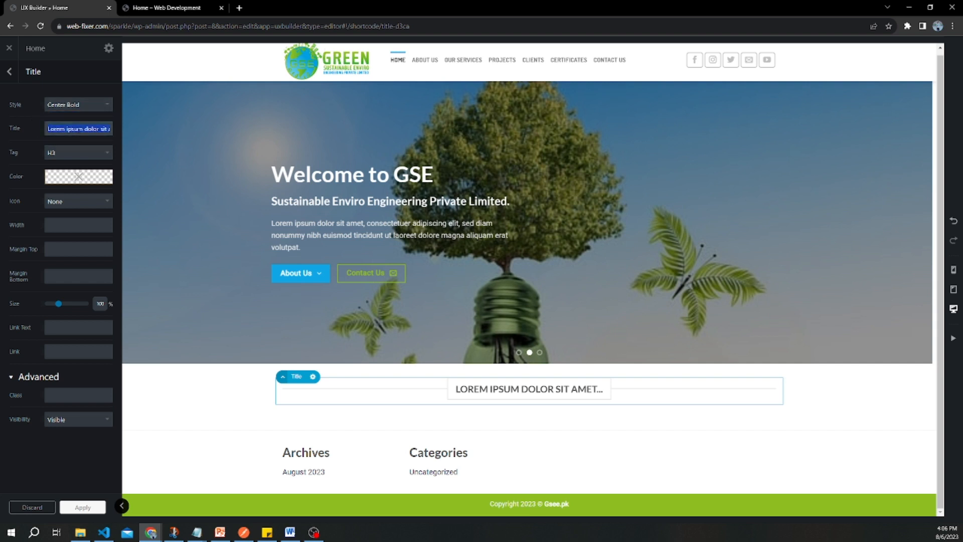
Step: Replace the title's placeholder text with About Us
type("About u")
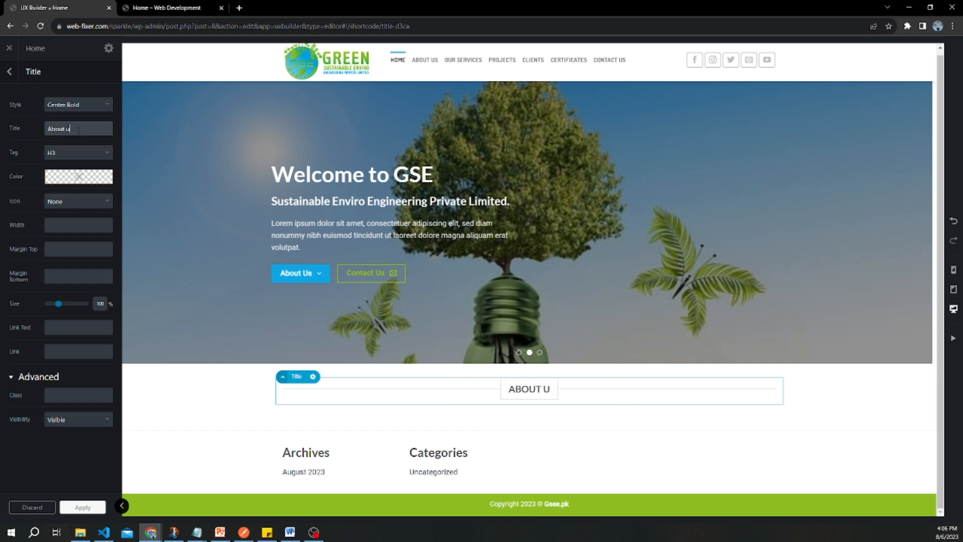
type("s")
key("BackSpace")
key("BackSpace")
key("BackSpace")
type("Us")
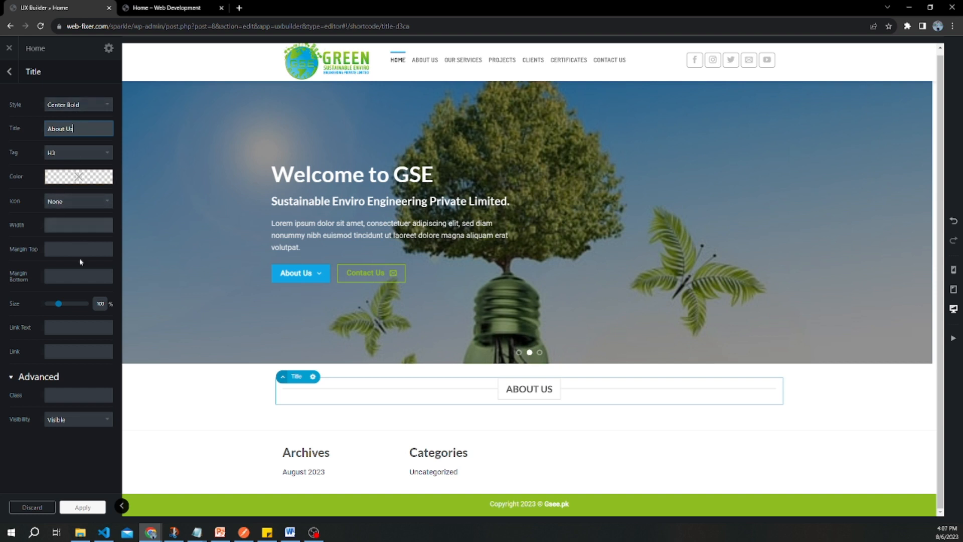
left_click(60, 327)
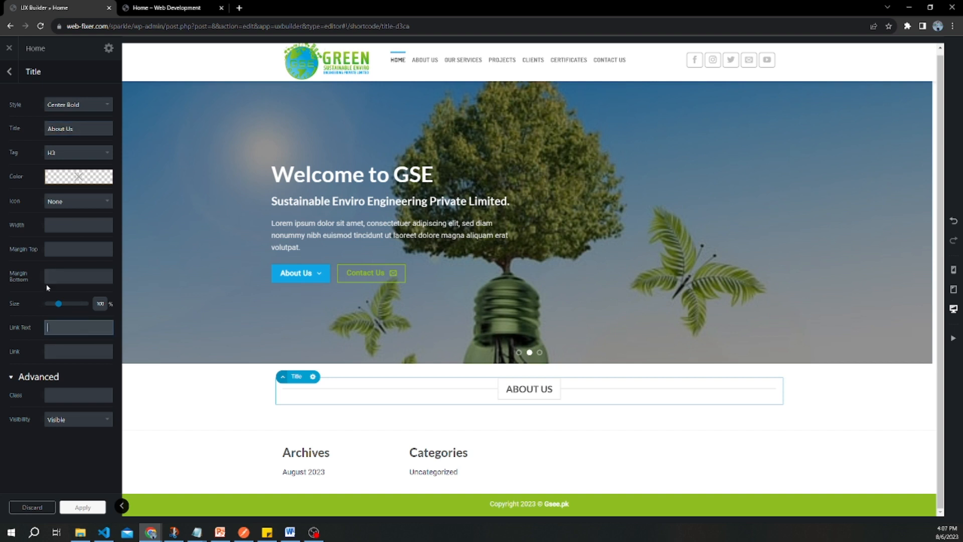
left_click(76, 204)
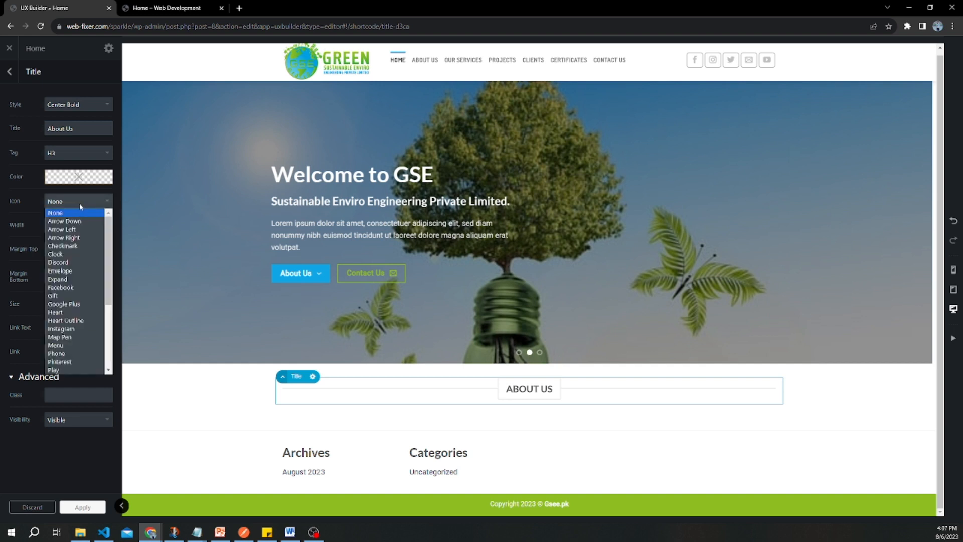
left_click(58, 386)
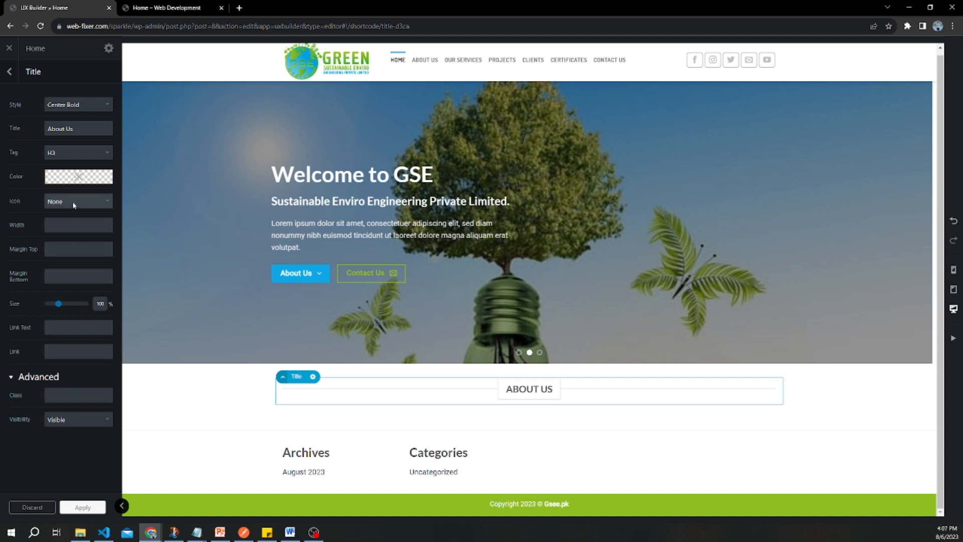
Step: Set the About Us title's color to #0fa6e5, copied from the Notepad color notes, and update the page
left_click(79, 177)
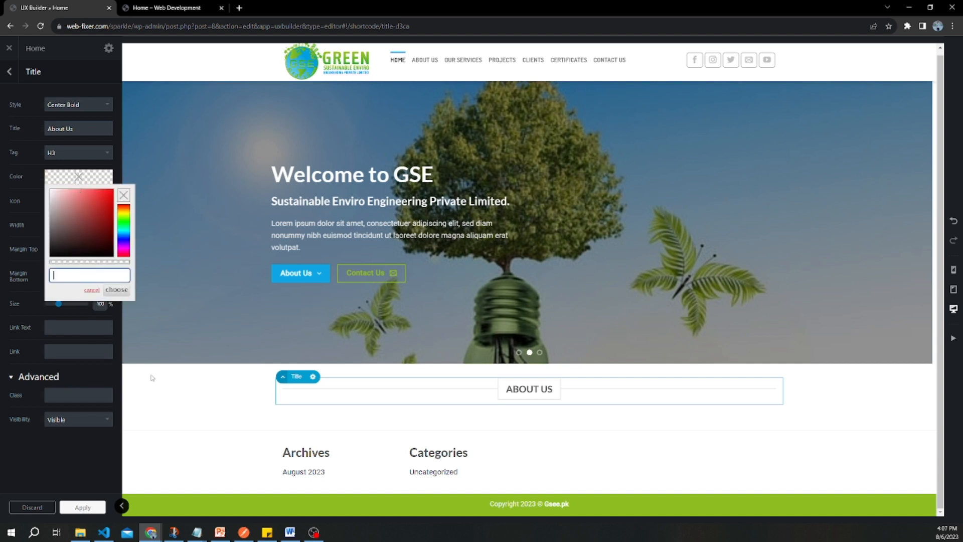
mouse_move(216, 522)
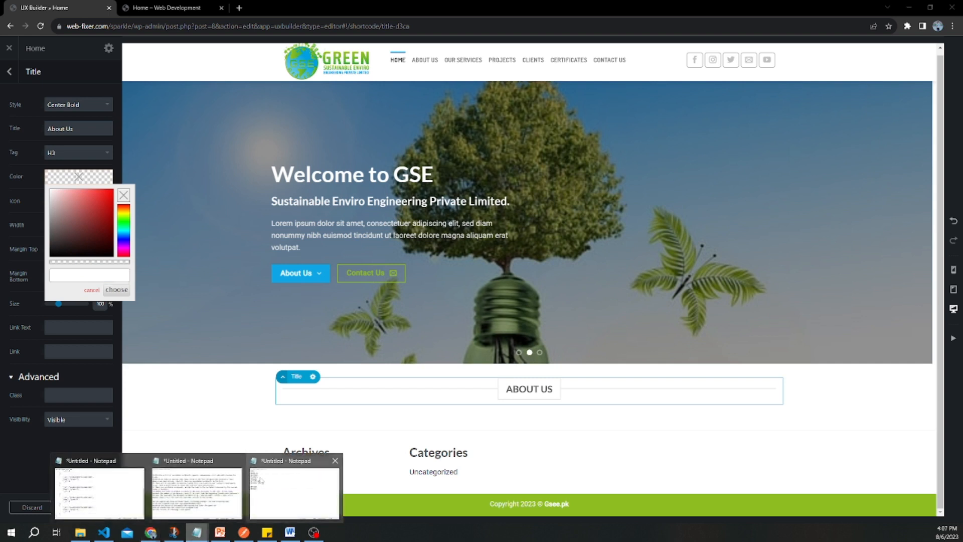
left_click(294, 491)
left_click_drag(545, 217, 495, 219)
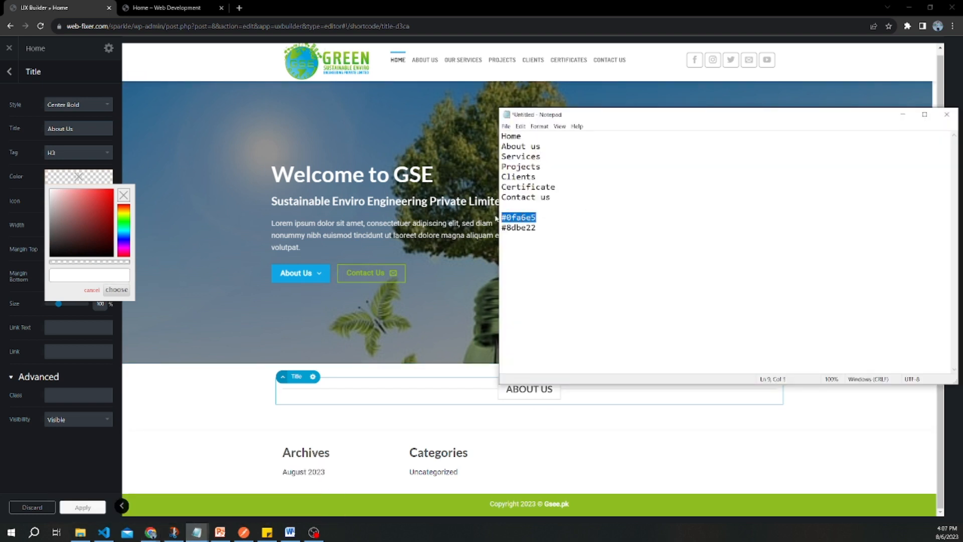
key("ctrl+c")
left_click(89, 274)
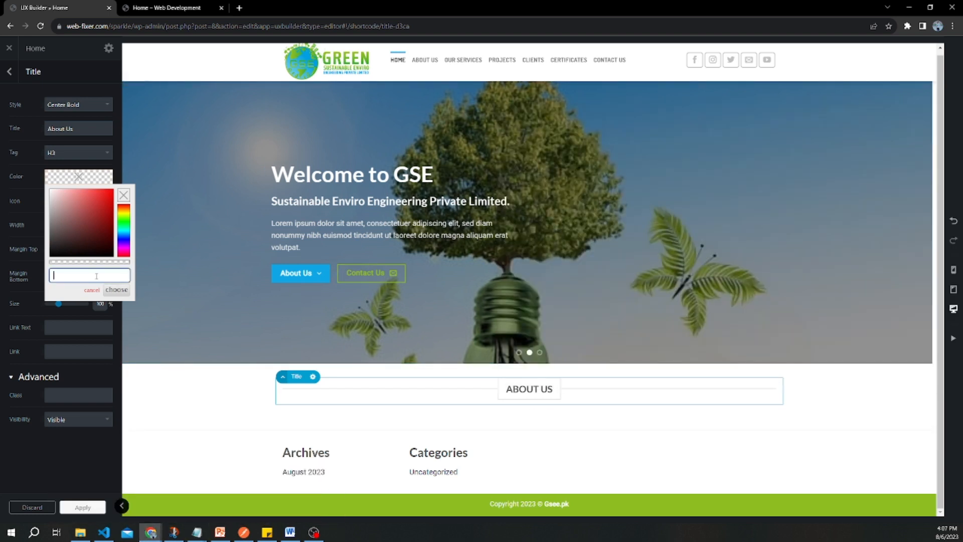
key("ctrl+v")
left_click(117, 290)
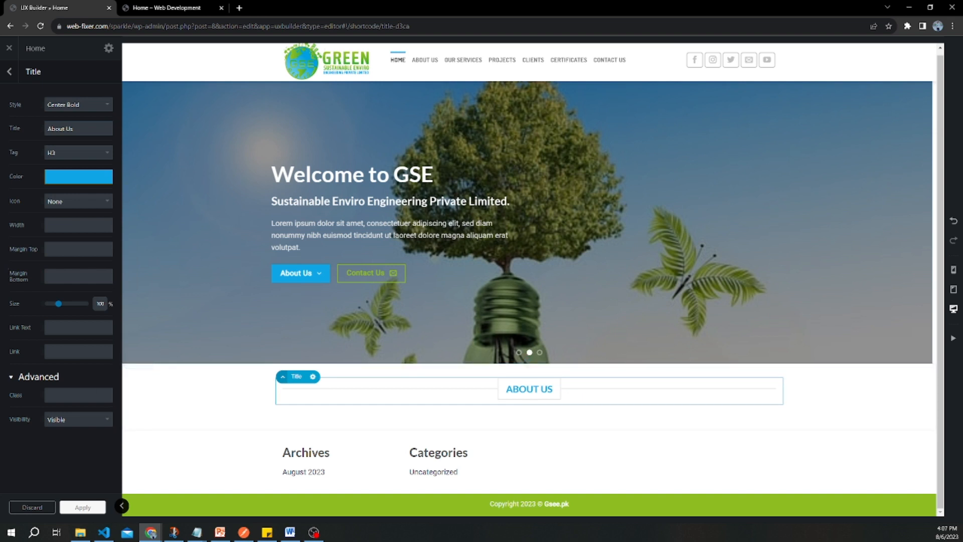
left_click(82, 508)
left_click(52, 508)
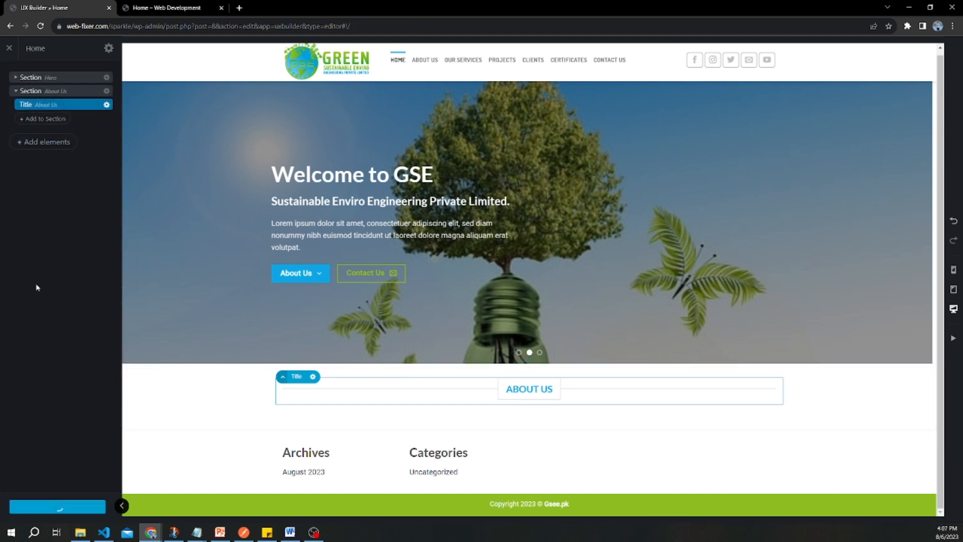
Step: Add a Row with the One Column preset below the title in the About Us section
left_click(41, 121)
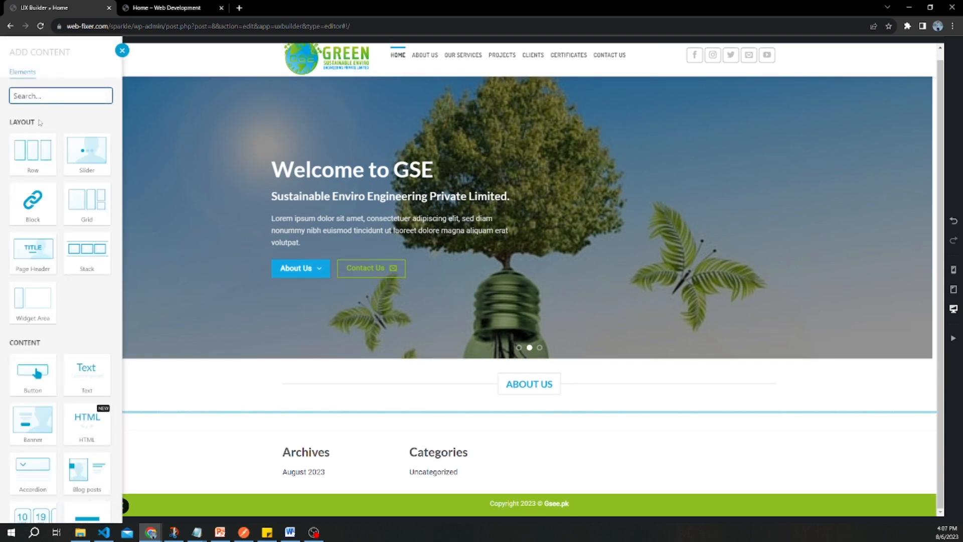
left_click(32, 162)
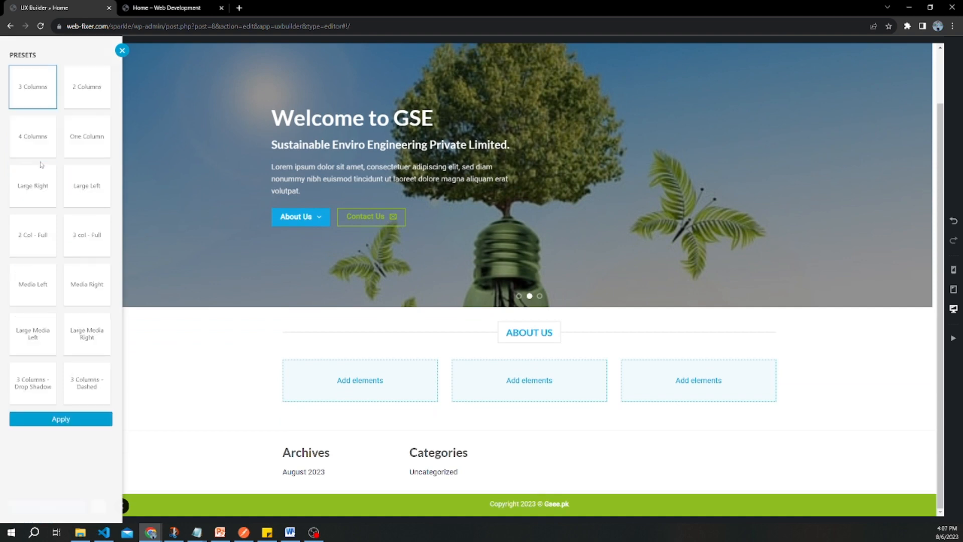
left_click(92, 139)
left_click(429, 395)
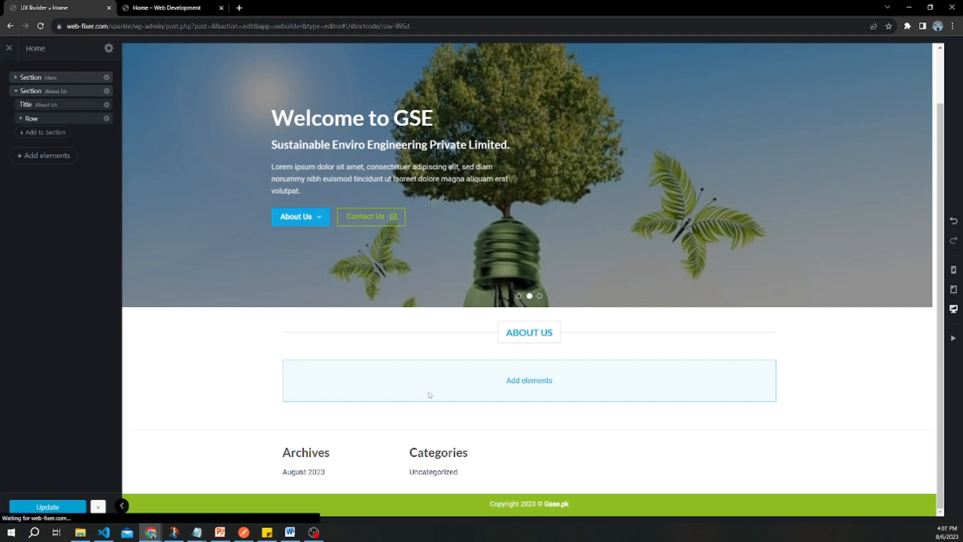
Step: Add a Text element inside the new row's column and open its text for editing
left_click(529, 380)
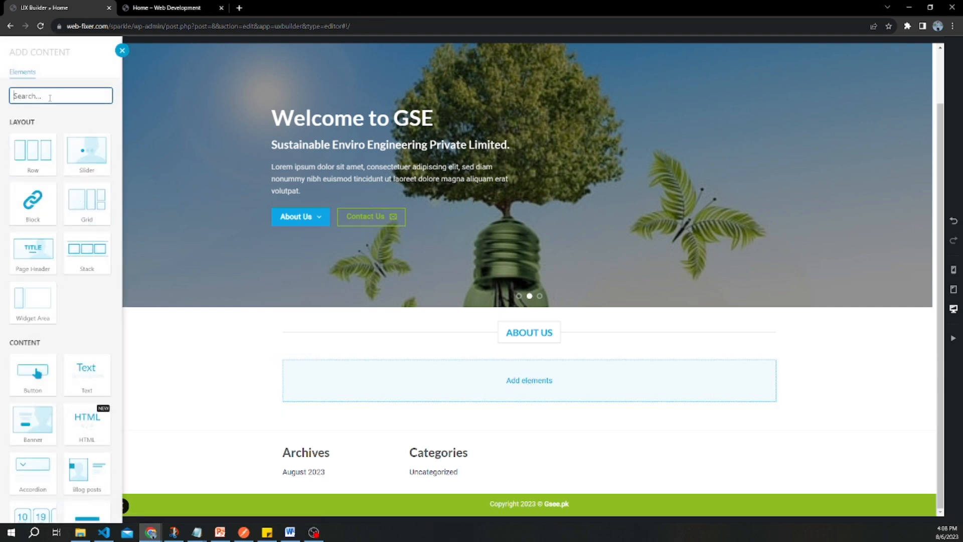
type("Te")
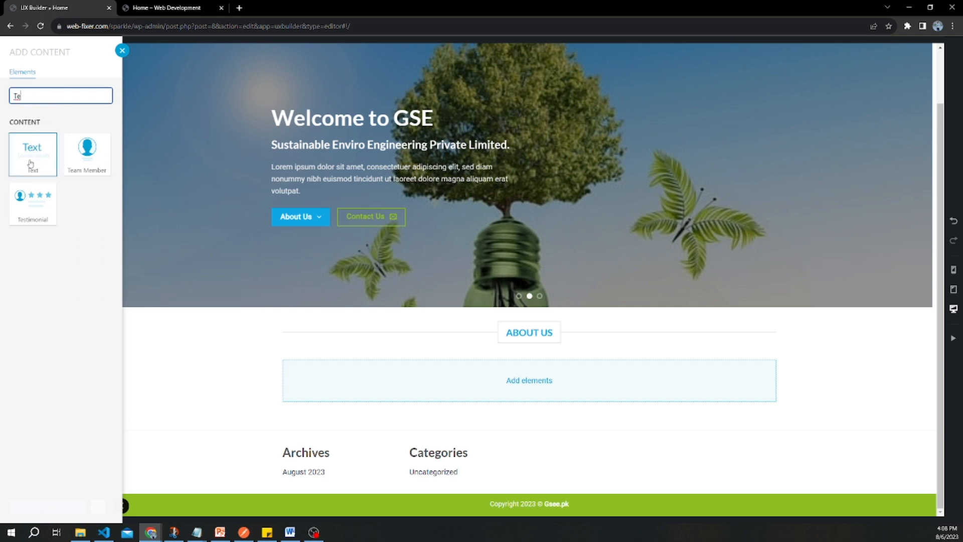
left_click(30, 163)
left_click(488, 388)
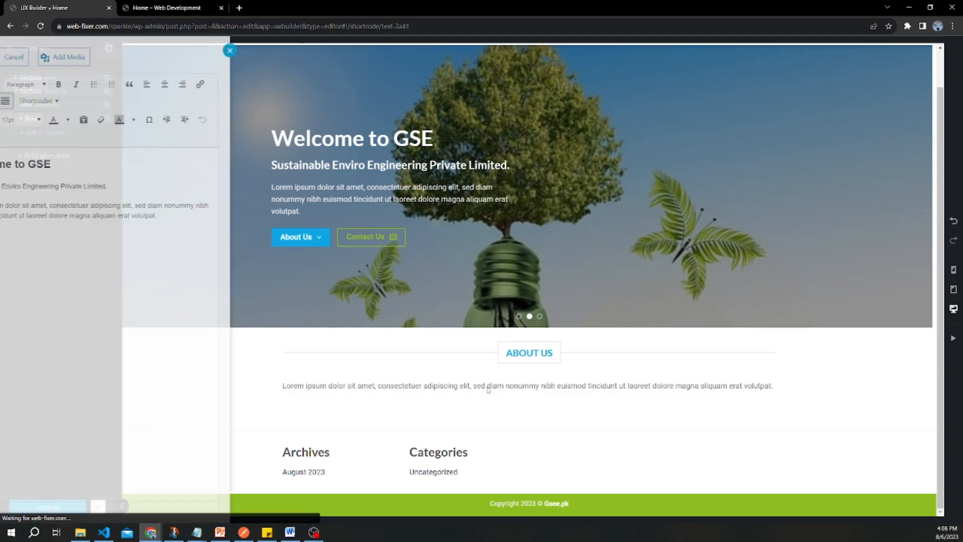
Step: Replace the placeholder text with the company introduction starting "GSE Group was established during the year 2009" from the Word document, and apply it
mouse_move(208, 533)
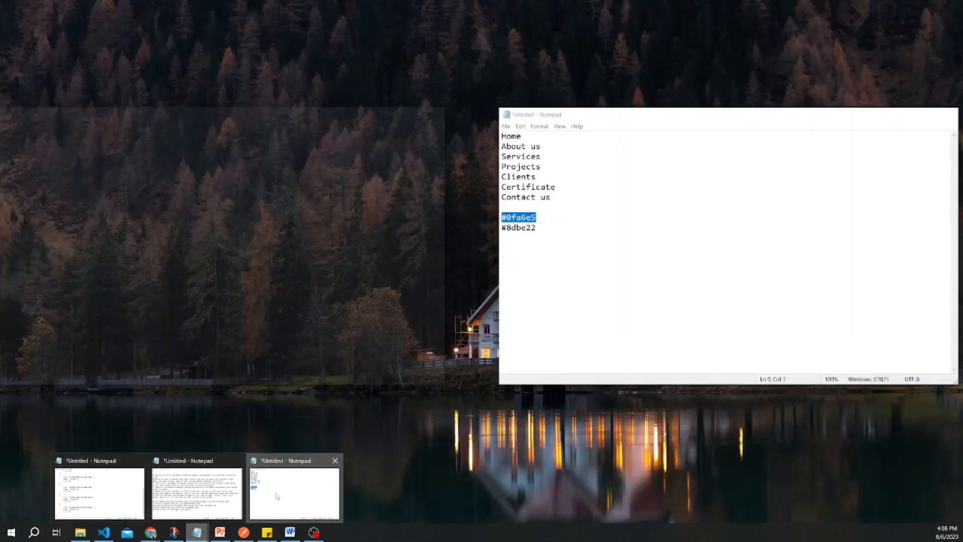
left_click(275, 496)
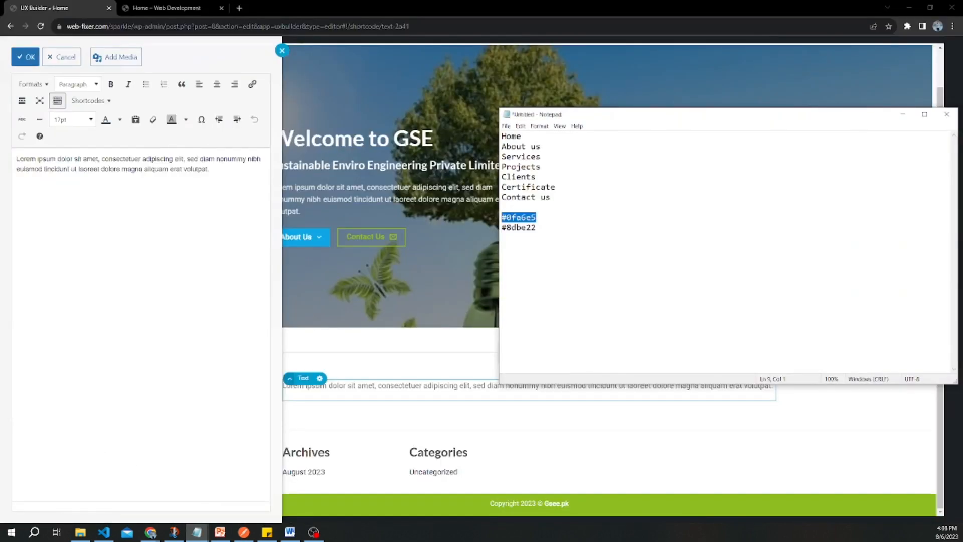
key("alt+Tab")
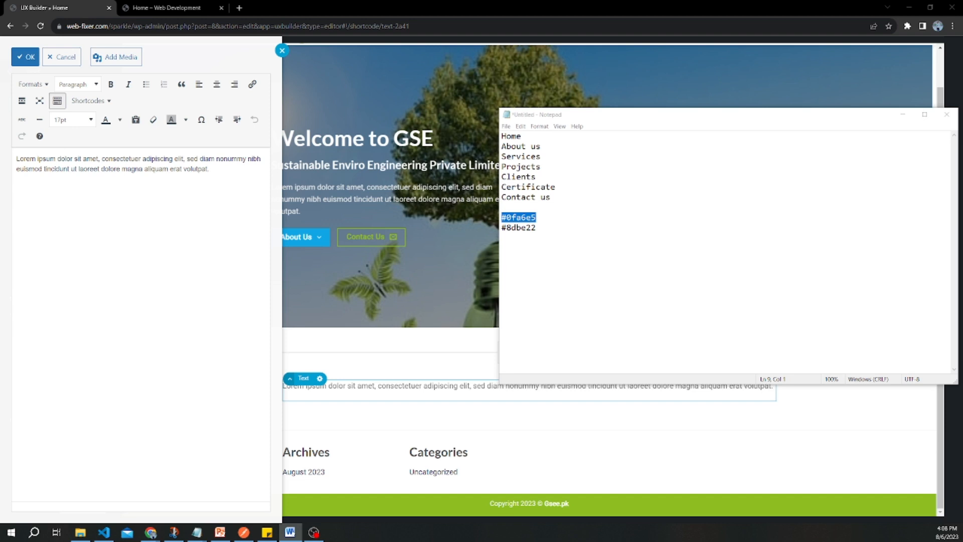
double_click(432, 389)
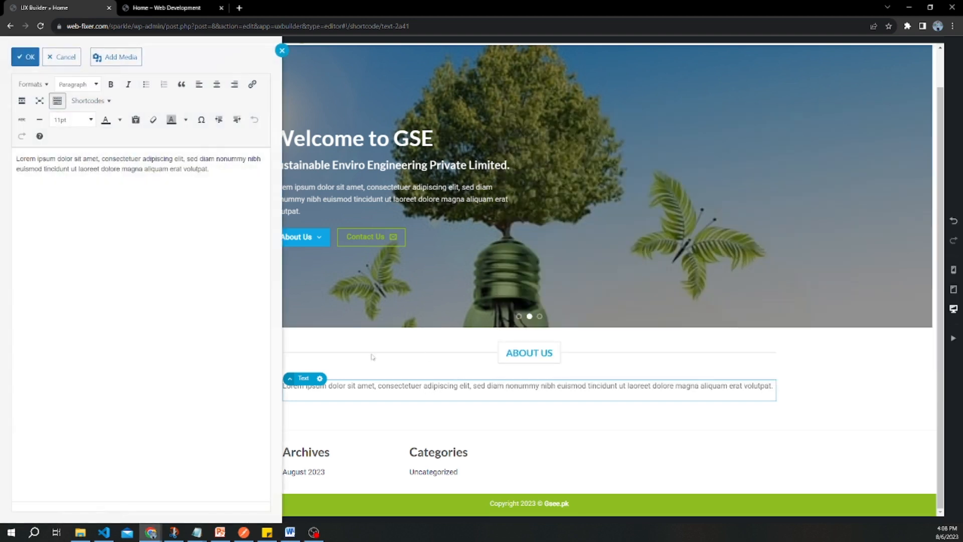
left_click_drag(209, 169, 12, 163)
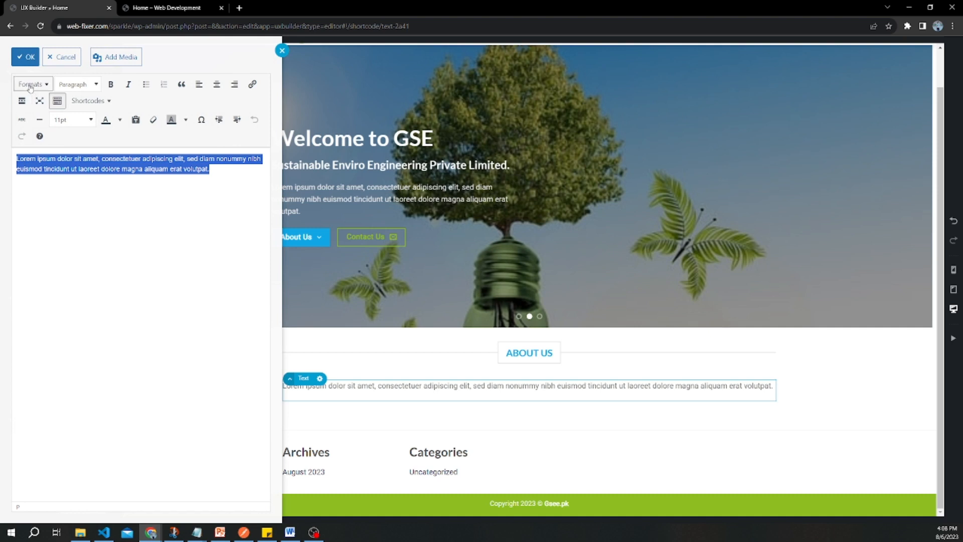
left_click(25, 57)
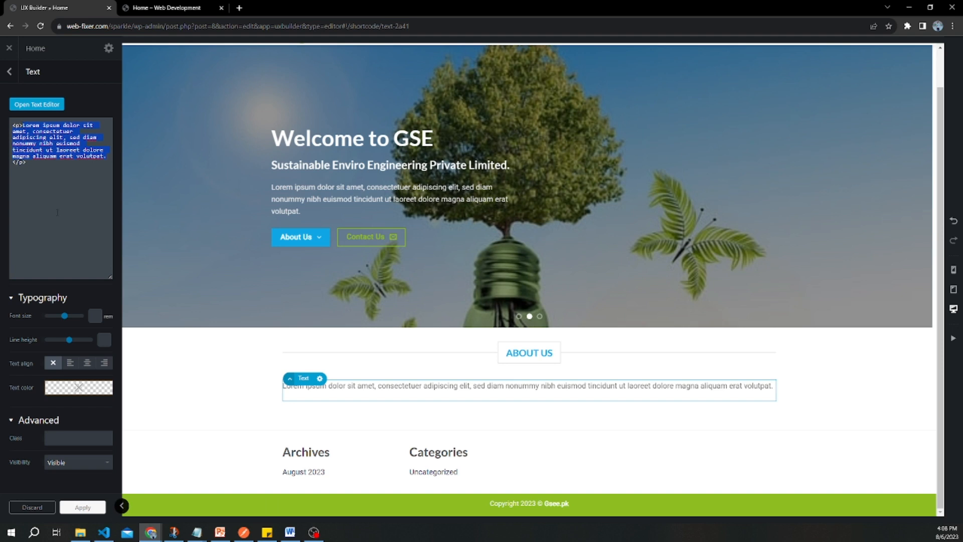
key("ctrl+v")
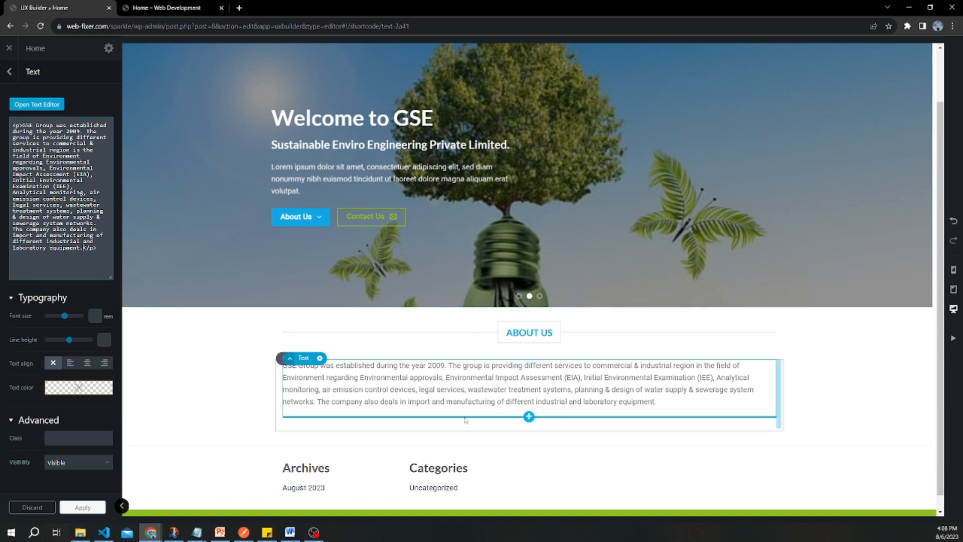
left_click(86, 507)
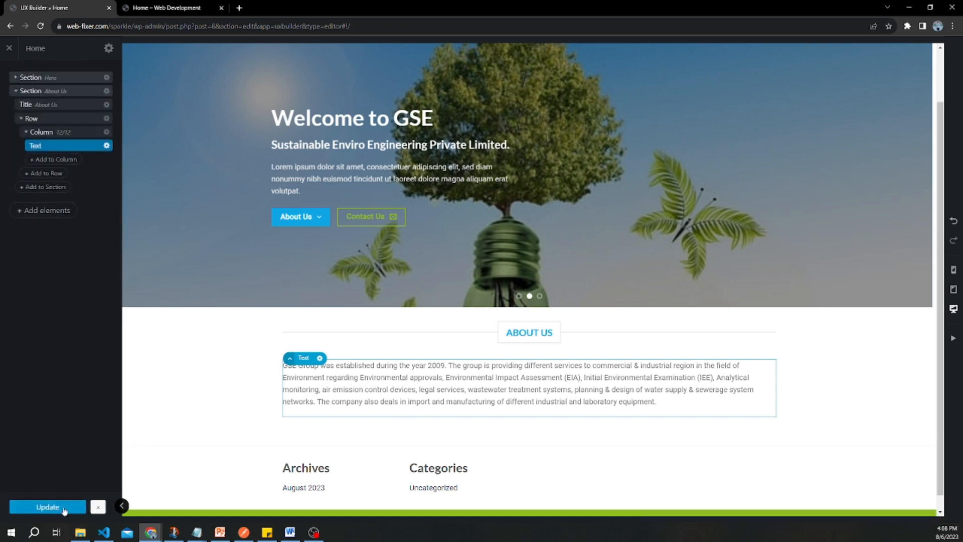
Step: Append the bold line "The GSE Group mainly consists of four divisions as follow:", the four-item division list and the objective paragraph below the introduction
scroll(393, 442, "down", 1)
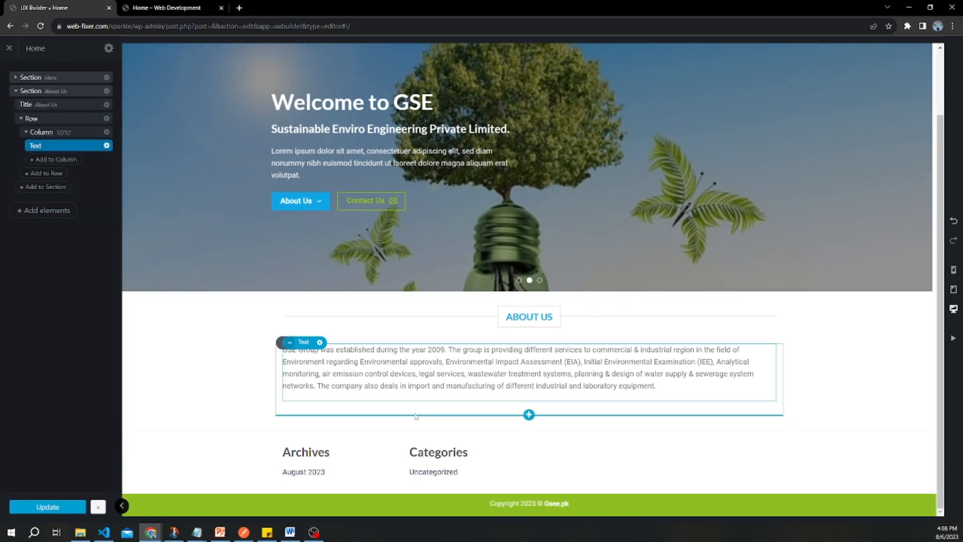
left_click(529, 401)
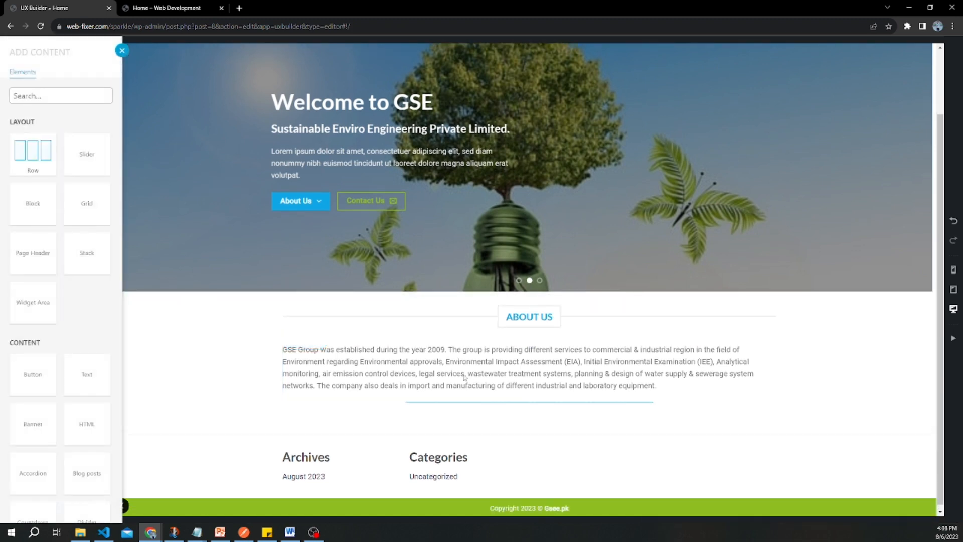
left_click(465, 379)
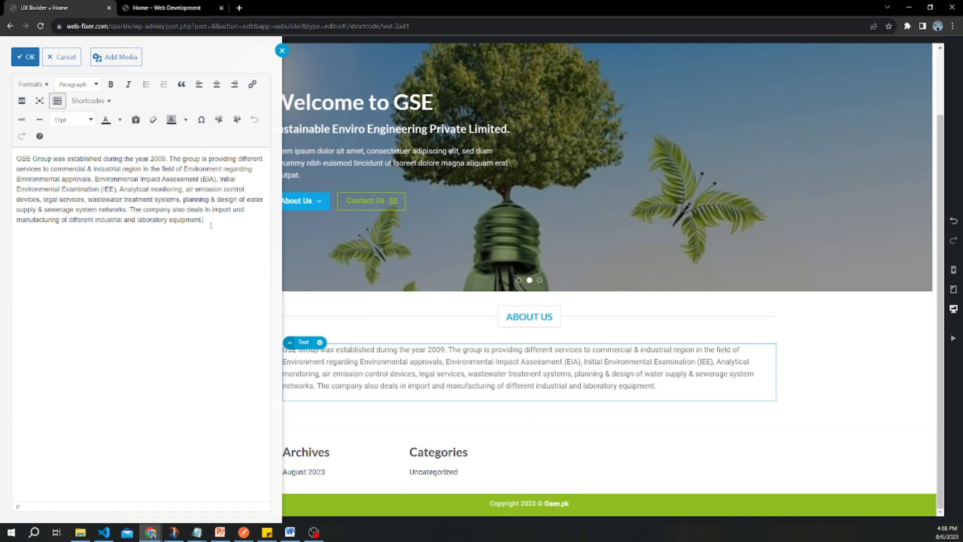
key("Return")
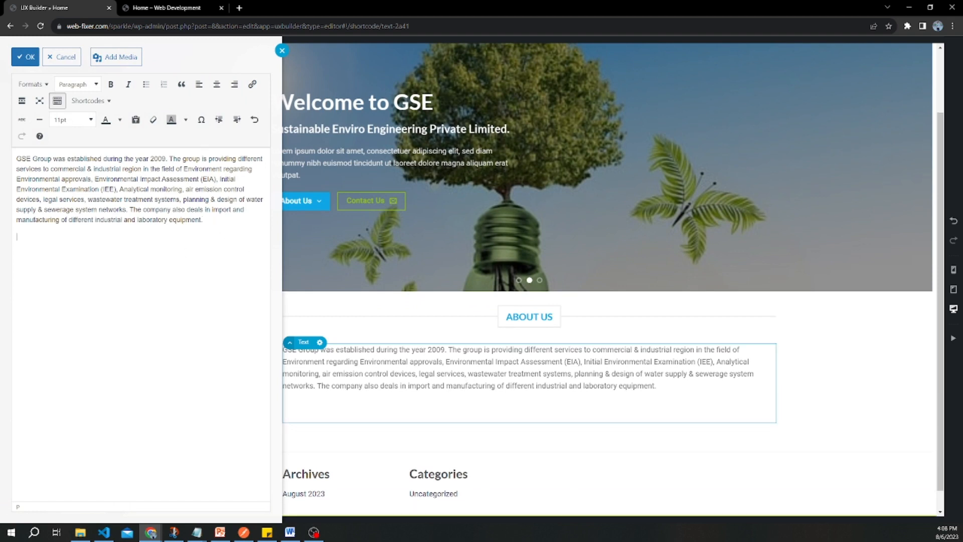
key("alt+Tab")
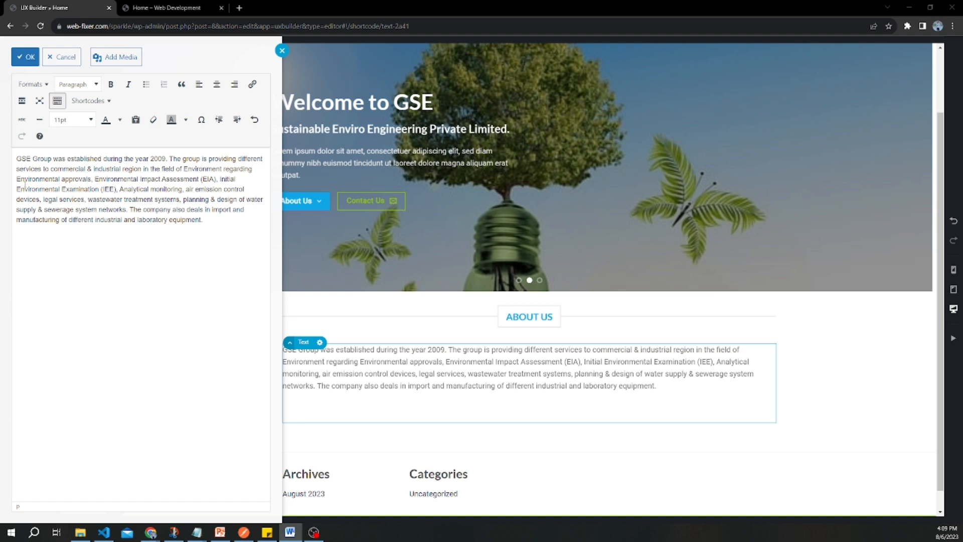
left_click(220, 227)
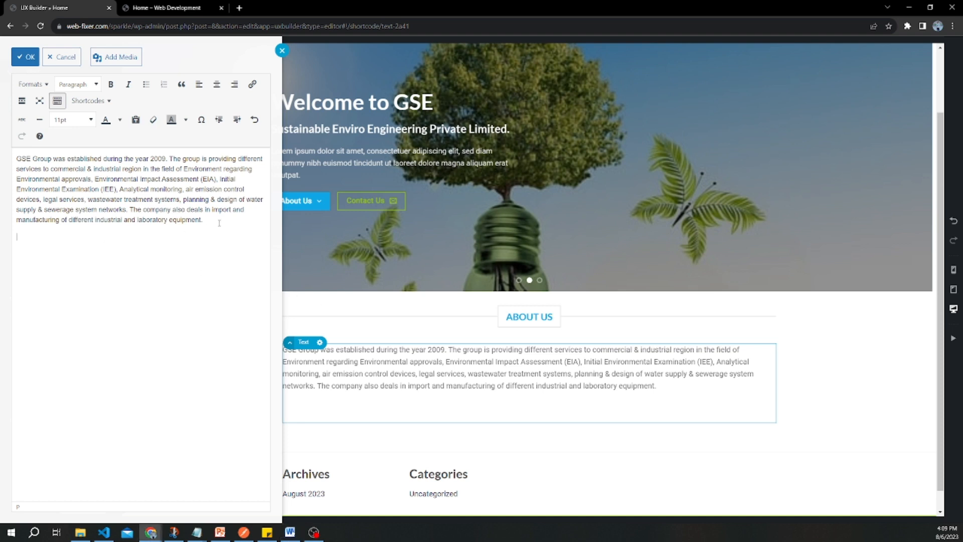
type("The GSE Group mainly consists of four divisions as follow: GSE Enviro-Engineering (Pvt.) GSE Laboratories (Environmental division) GSE Techno-Legal services GSE Research Institute The objective of its creation was to provide reliable environmental services, attain reliance in environmental consultancy and replace foreign consultants. The Company has bright and highly qualified skilled staff, which is committed to quality in every aspect of its operation. The Company is managed by Board of Directors comprising a Chief Executive and Directors. The day-to-day projects of the Company are looked after by the Directors assisted by Environmental Professionals/Environmental Lawyers. The project management division is responsible for management of projects.")
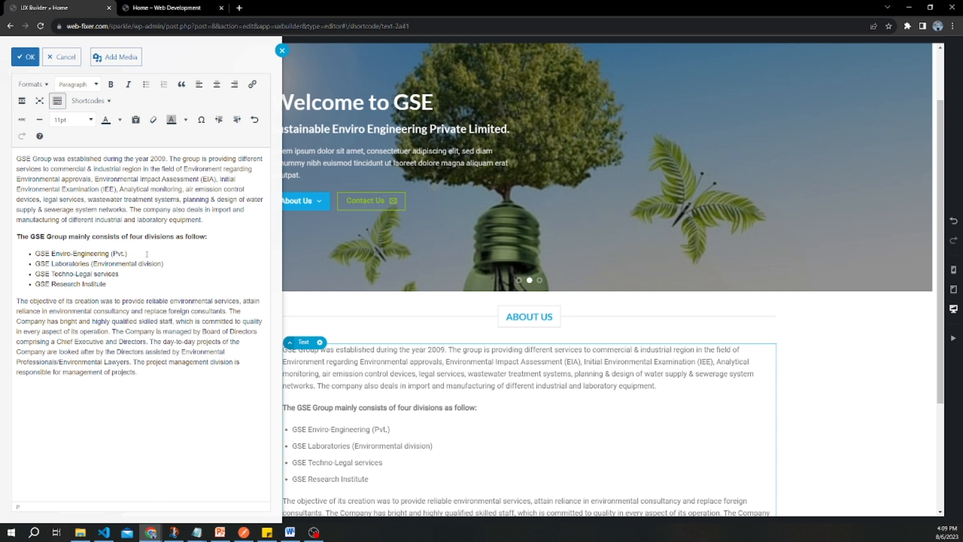
left_click(408, 463)
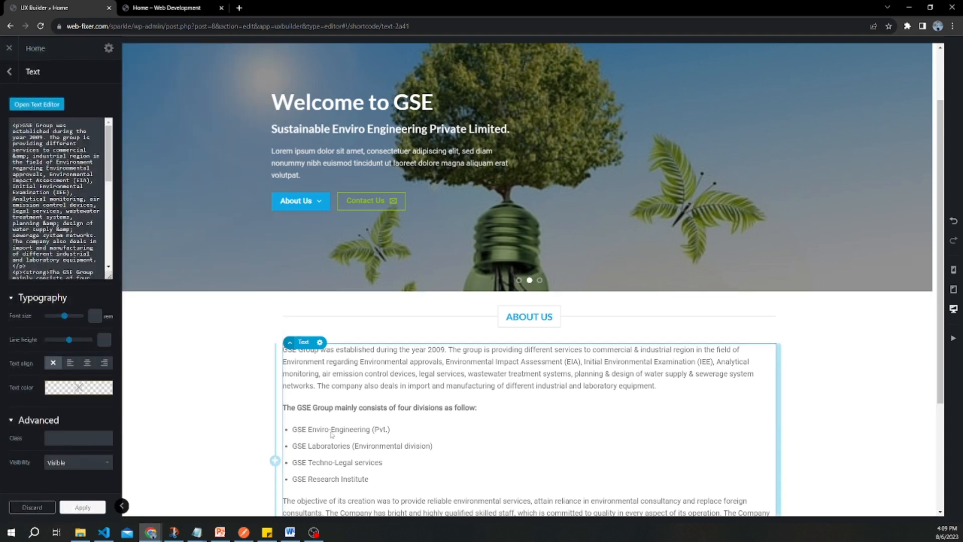
Step: Apply the Bullets List - Arrow style to the four-item GSE divisions list in the About Us text
scroll(361, 409, "down", 2)
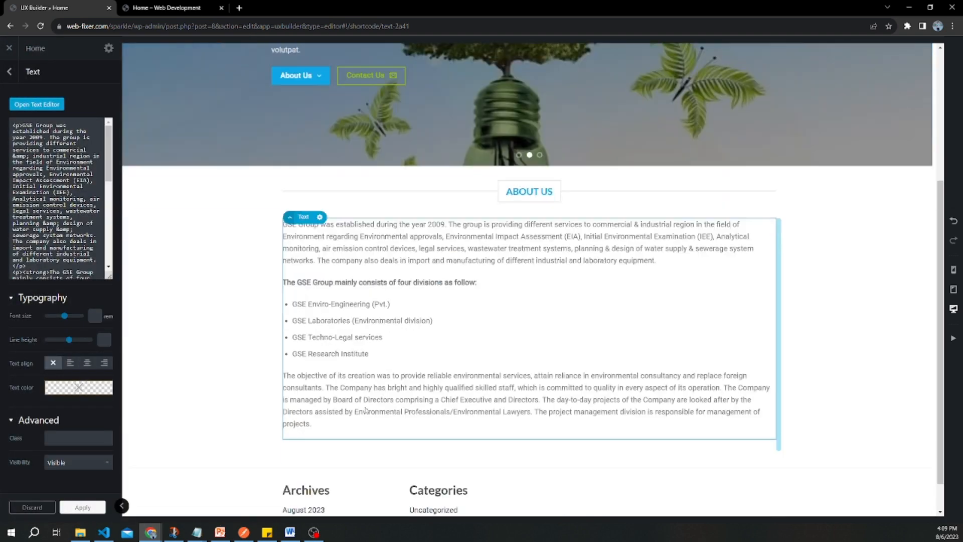
double_click(350, 327)
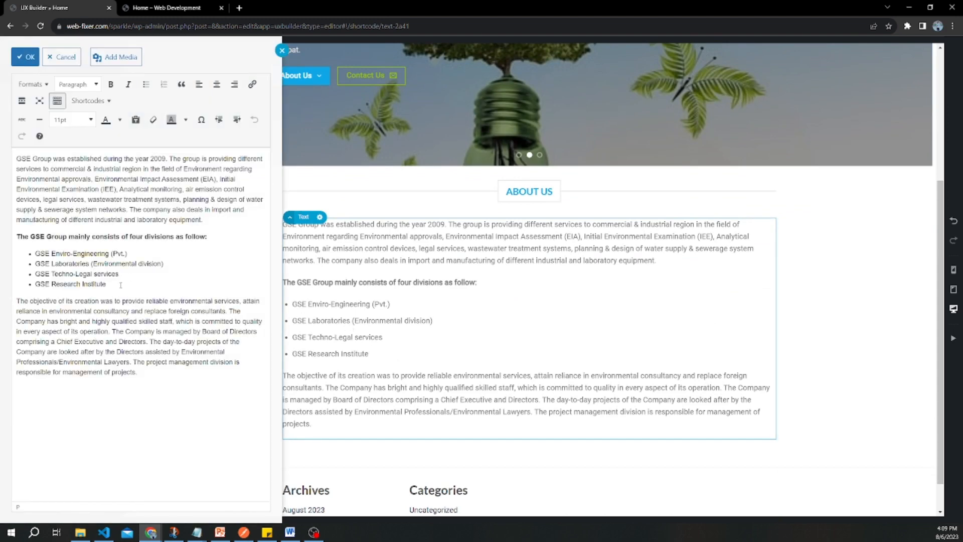
left_click_drag(121, 285, 18, 256)
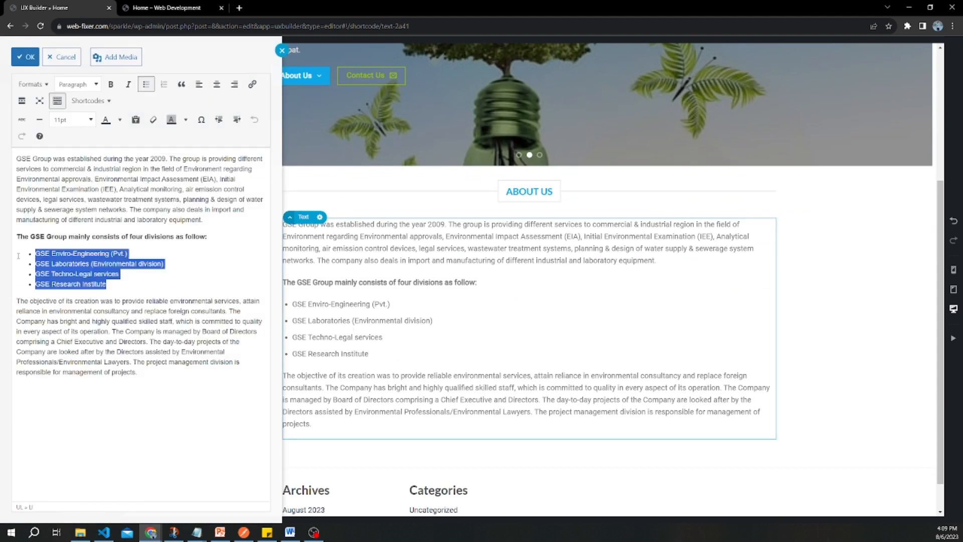
left_click(43, 88)
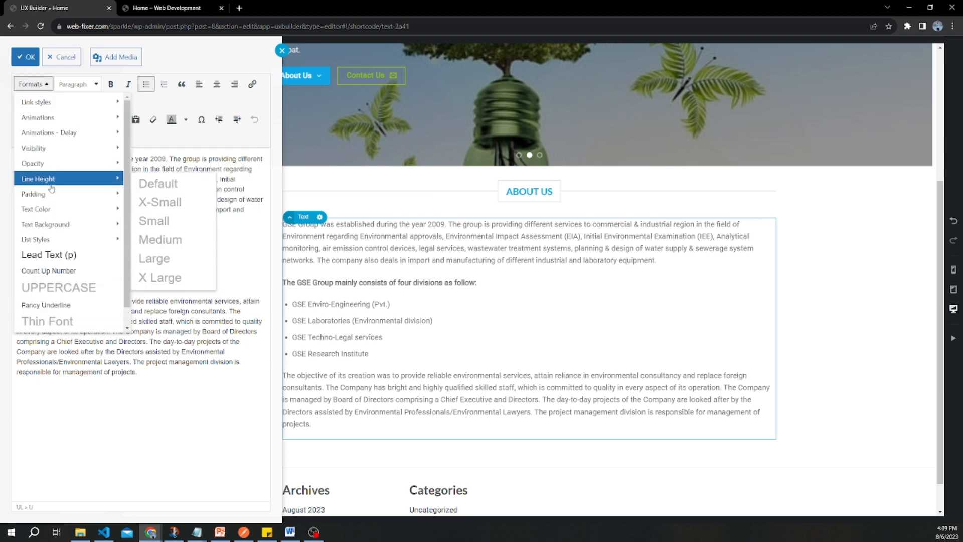
mouse_move(55, 227)
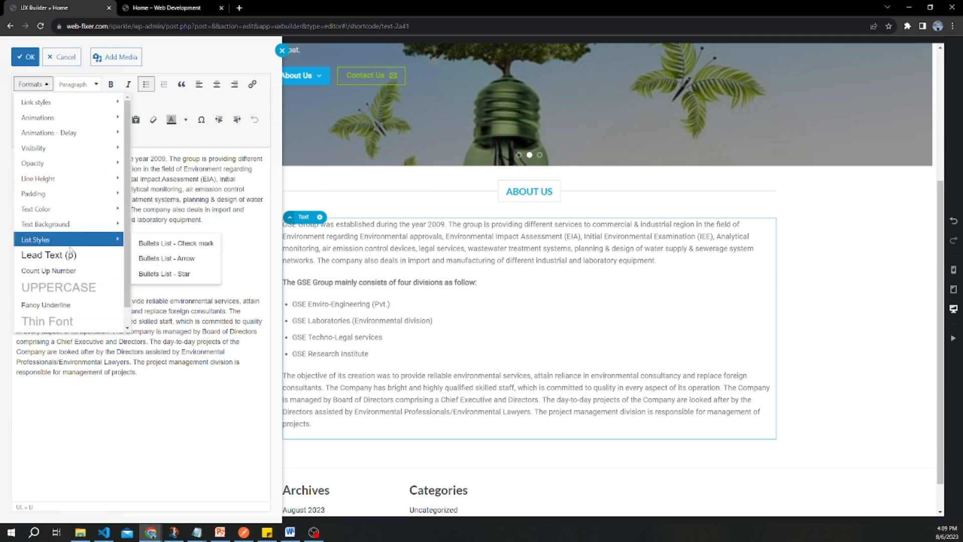
mouse_move(83, 242)
left_click(177, 258)
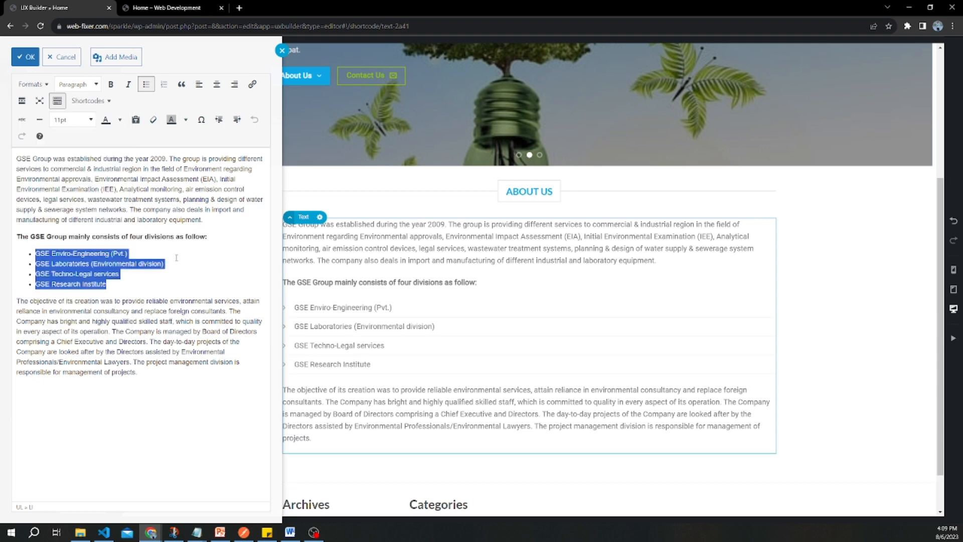
left_click(395, 351)
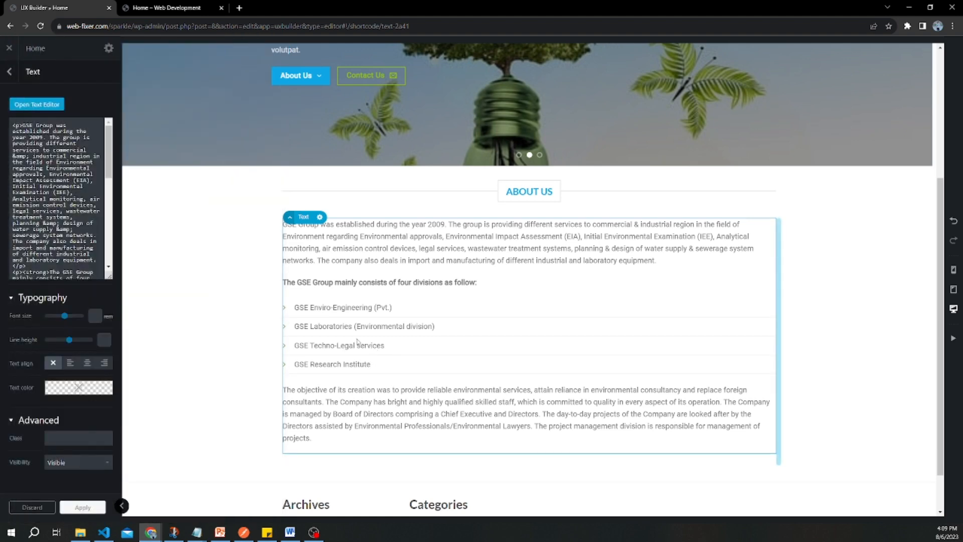
Step: Increase the indent of the four-item divisions list in the About Us text by one level
double_click(337, 316)
left_click_drag(120, 283, 34, 254)
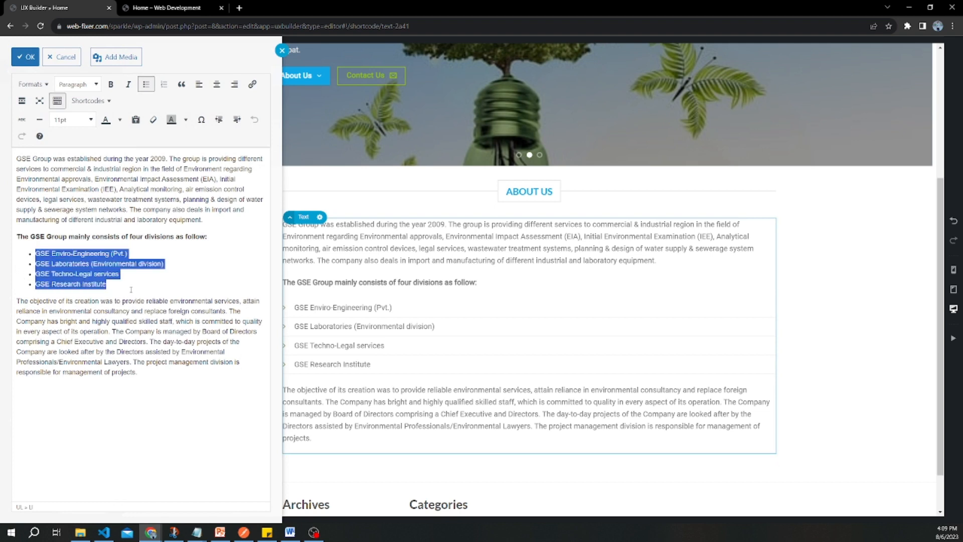
left_click(131, 289)
left_click_drag(108, 285, 35, 255)
left_click(238, 120)
left_click(471, 292)
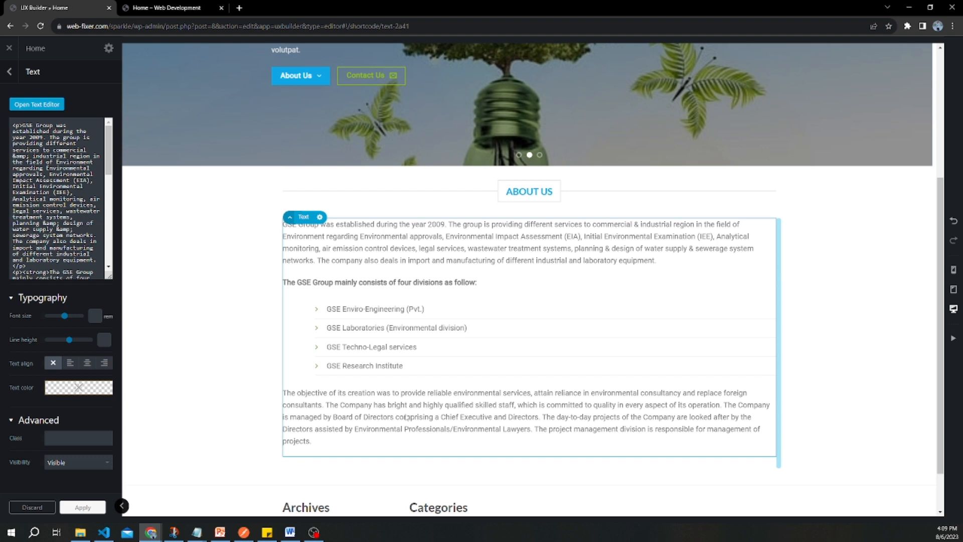
Step: Apply the About Us section's settings and update the page
left_click(845, 272)
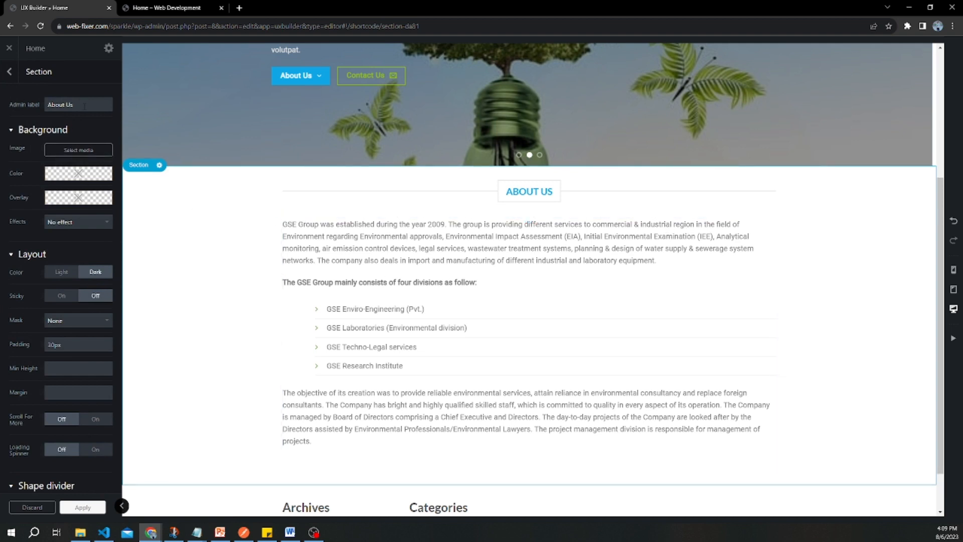
left_click(75, 511)
left_click(59, 511)
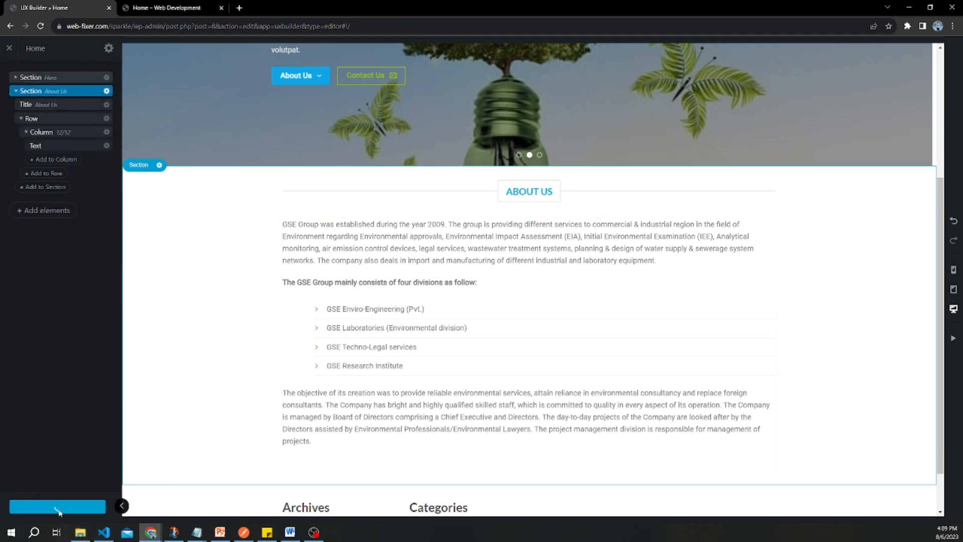
scroll(386, 409, "down", 1)
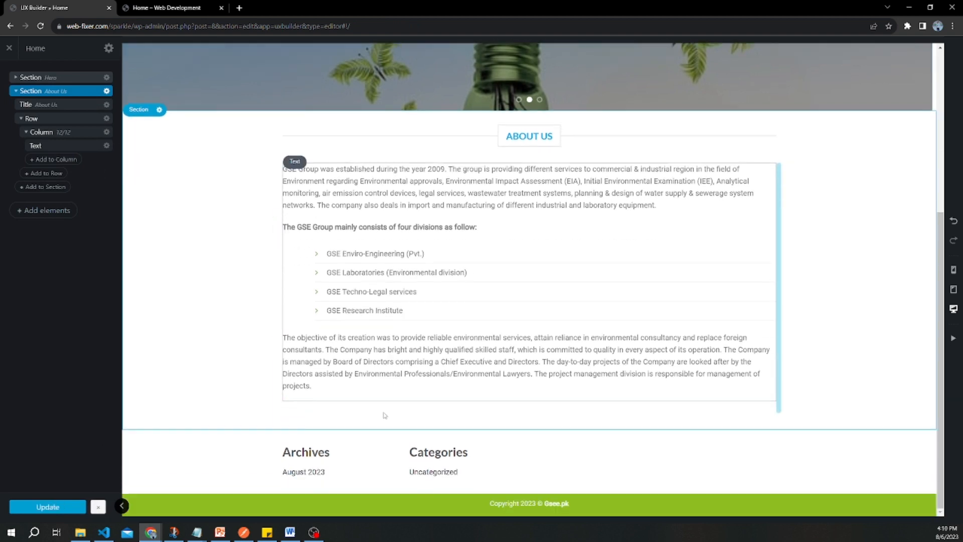
left_click(290, 531)
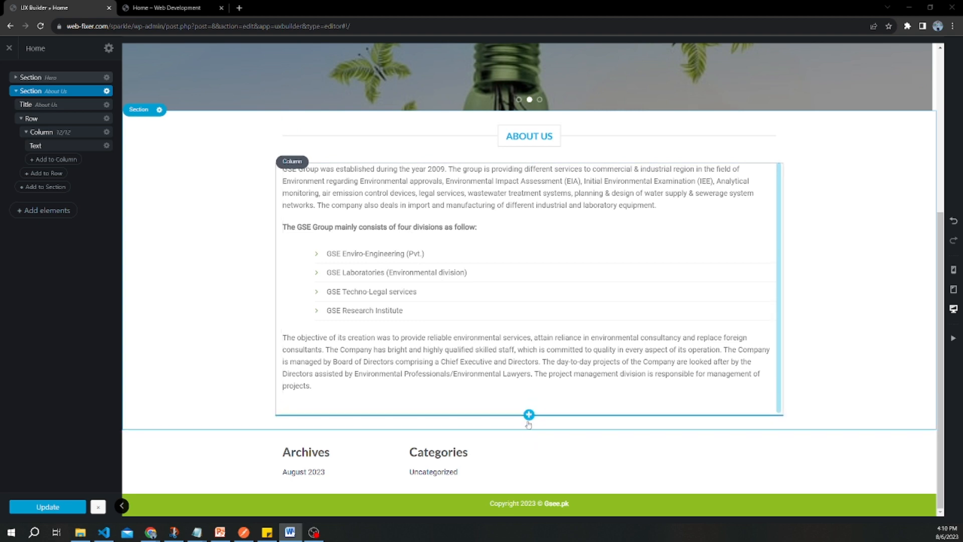
left_click(529, 415)
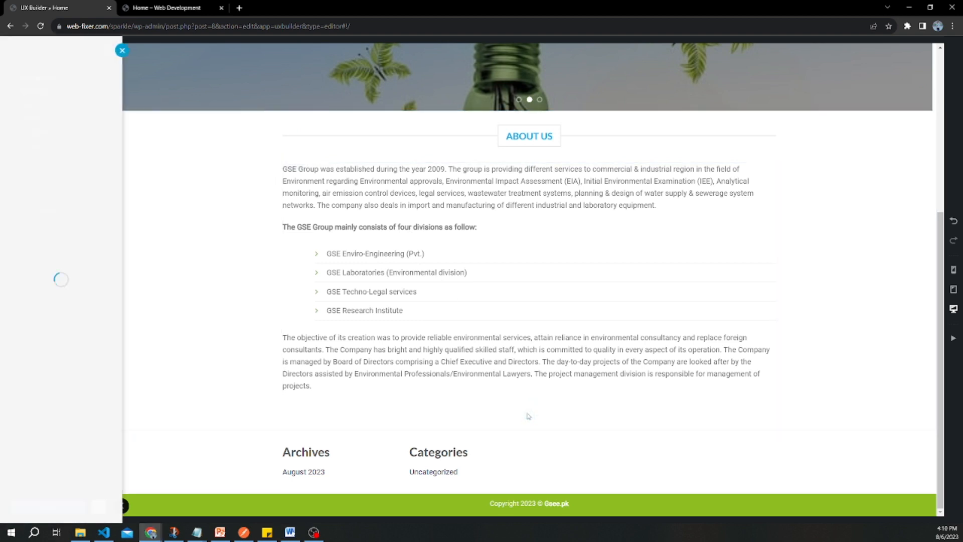
left_click(303, 262)
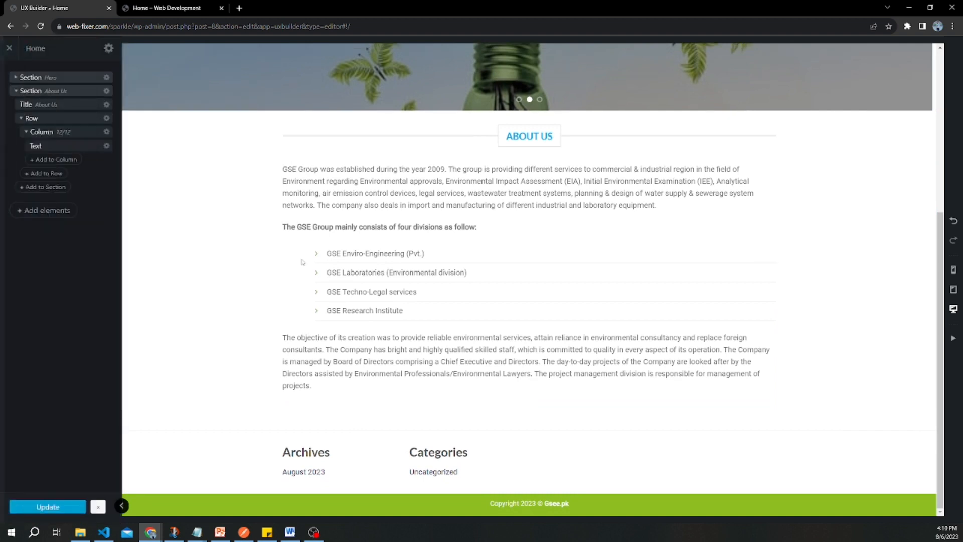
Step: Add a Row with the 2 Columns preset below the description row in the About Us section
left_click(20, 118)
left_click(91, 107)
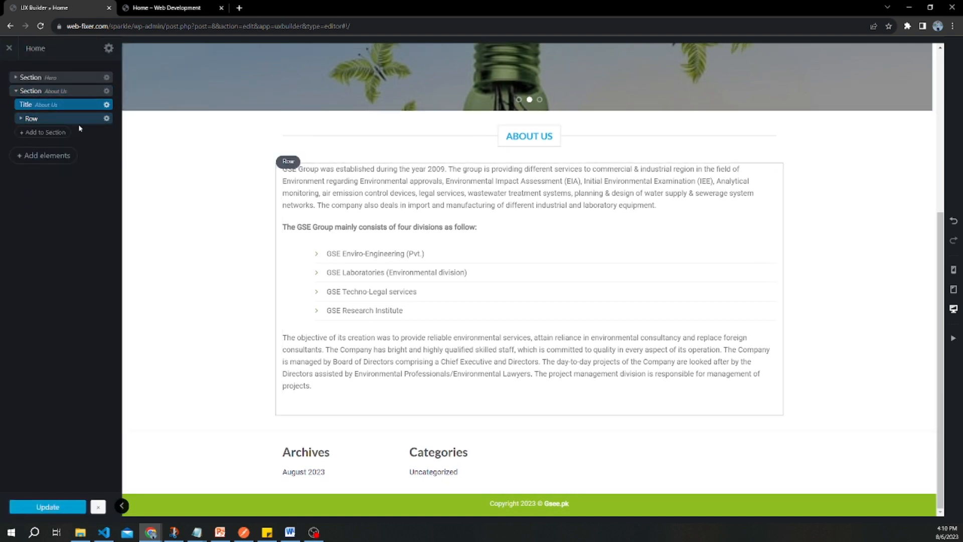
left_click(43, 134)
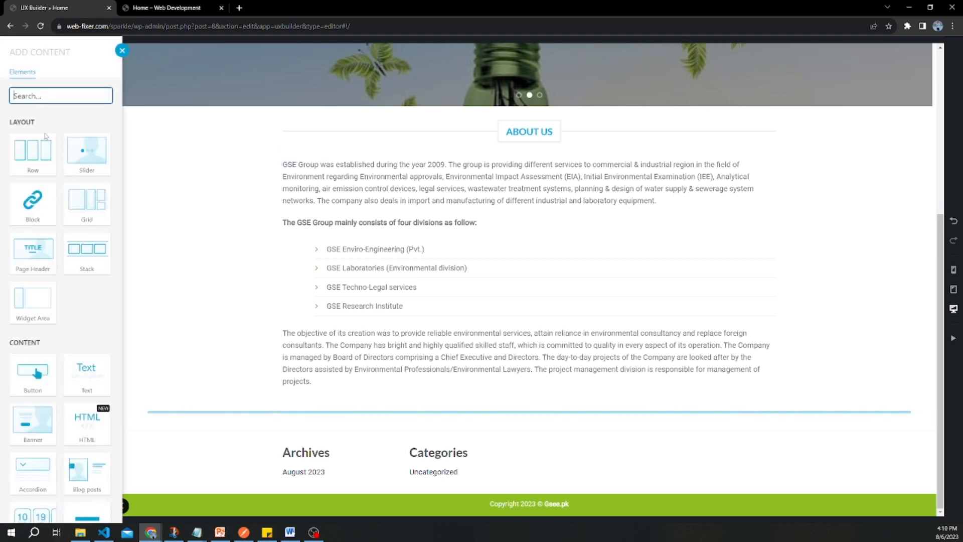
left_click(35, 150)
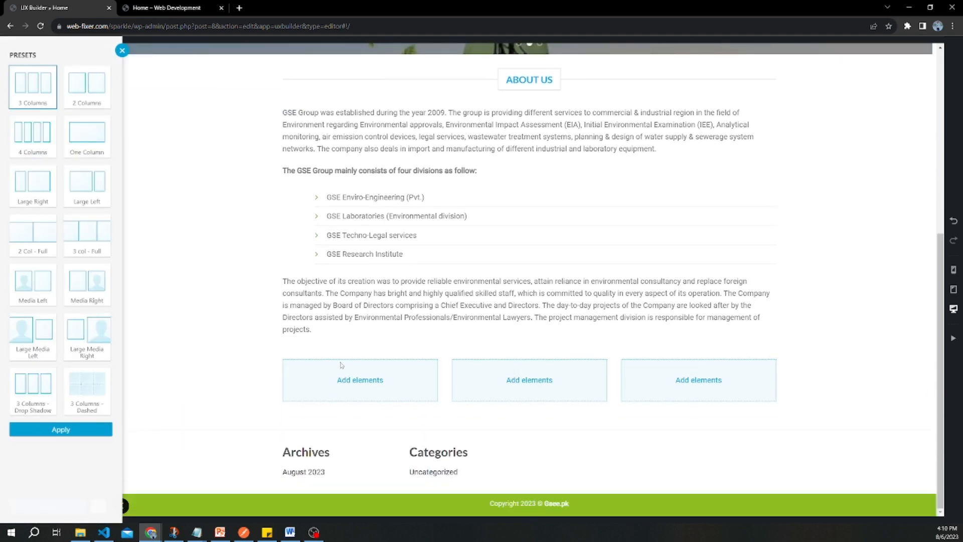
left_click(91, 90)
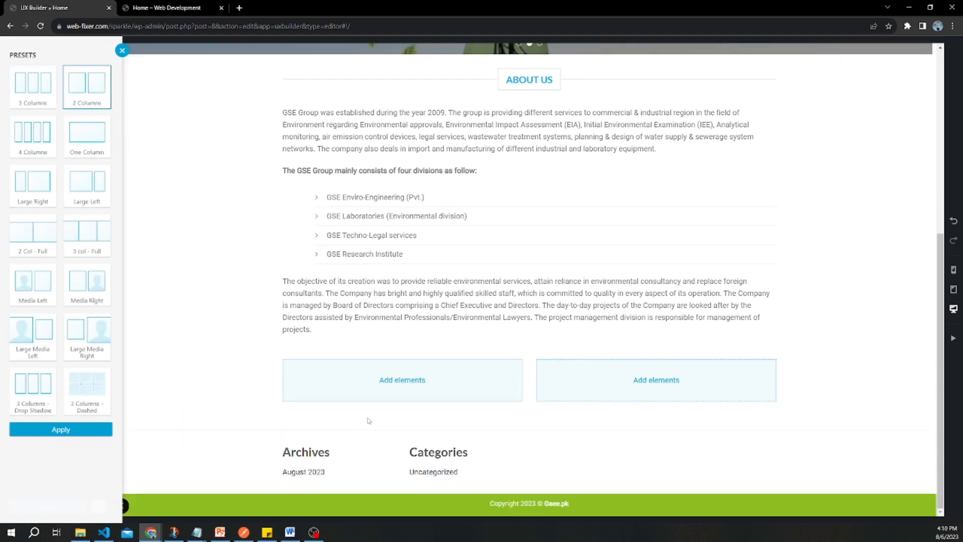
left_click(393, 383)
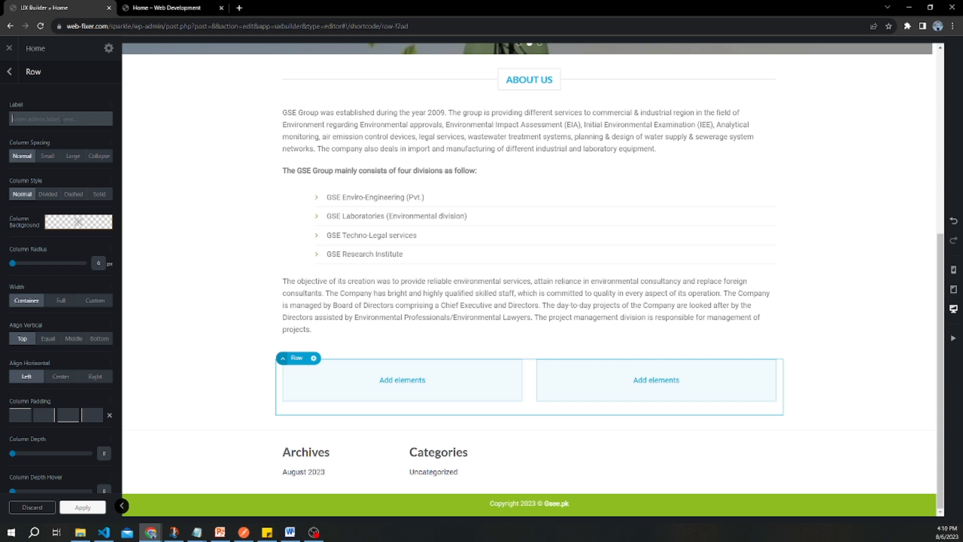
Step: Label the new two-column row "Goals and vision"
left_click(62, 120)
type("Gse")
type("ls and visio")
type("ion")
left_click(430, 391)
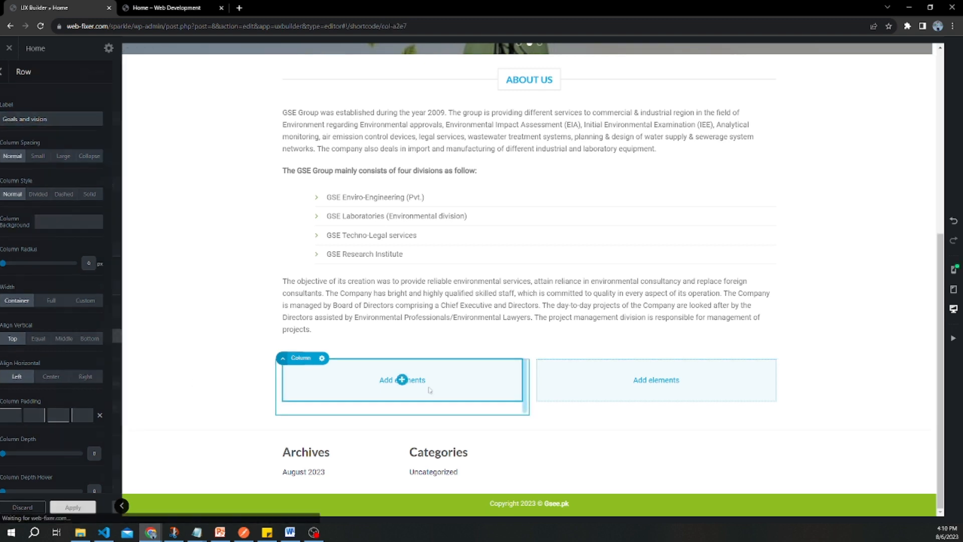
Step: Add a Text element with the Paragraph preset to the first column of the Goals and vision row and open its text for editing
left_click(402, 379)
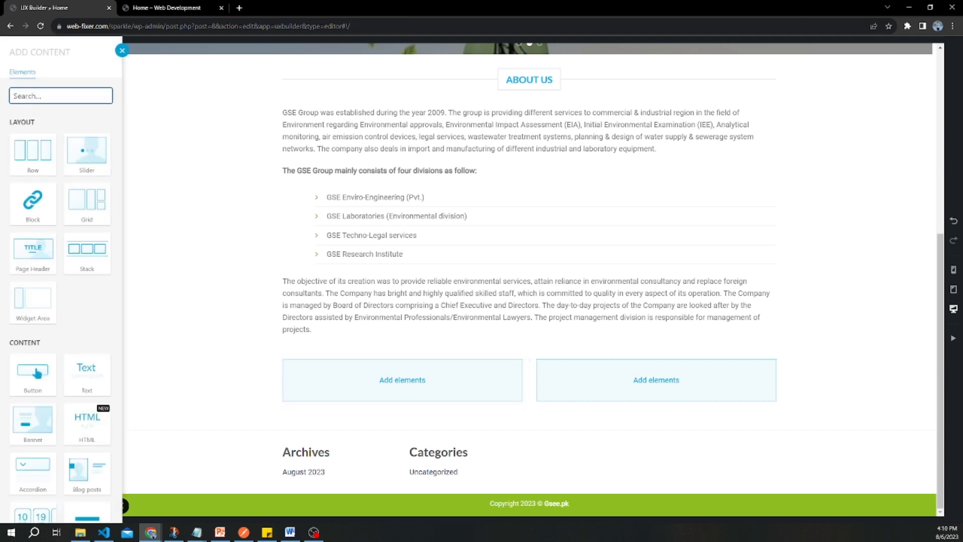
key("alt+Tab")
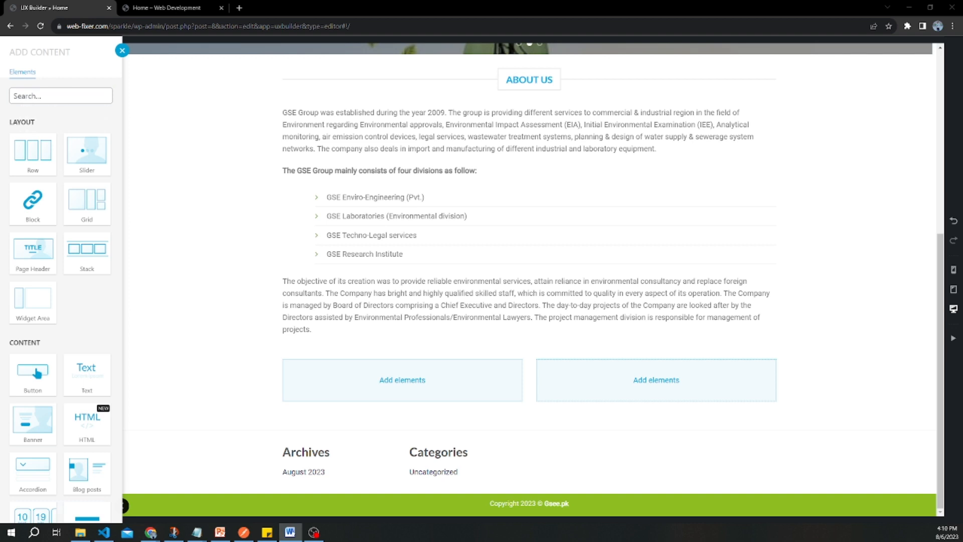
left_click(402, 380)
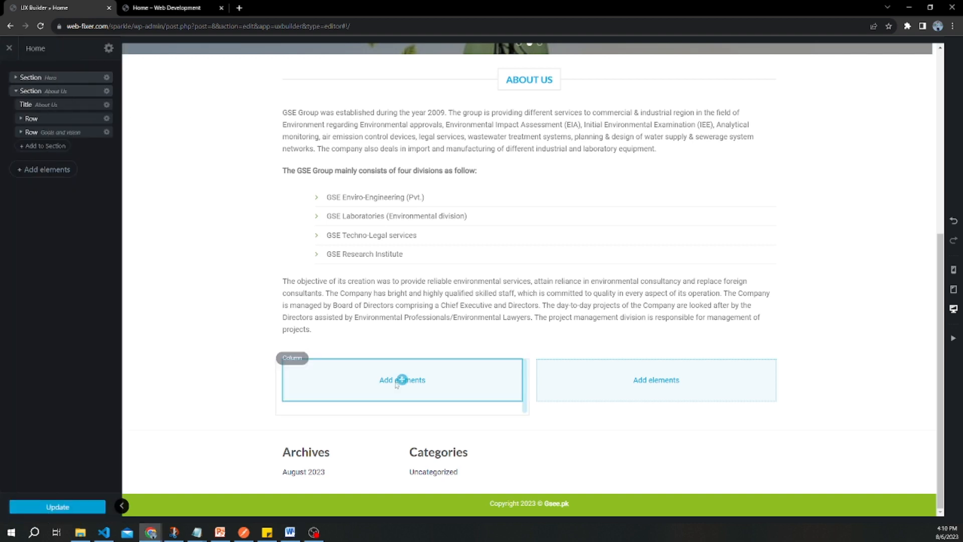
left_click(403, 382)
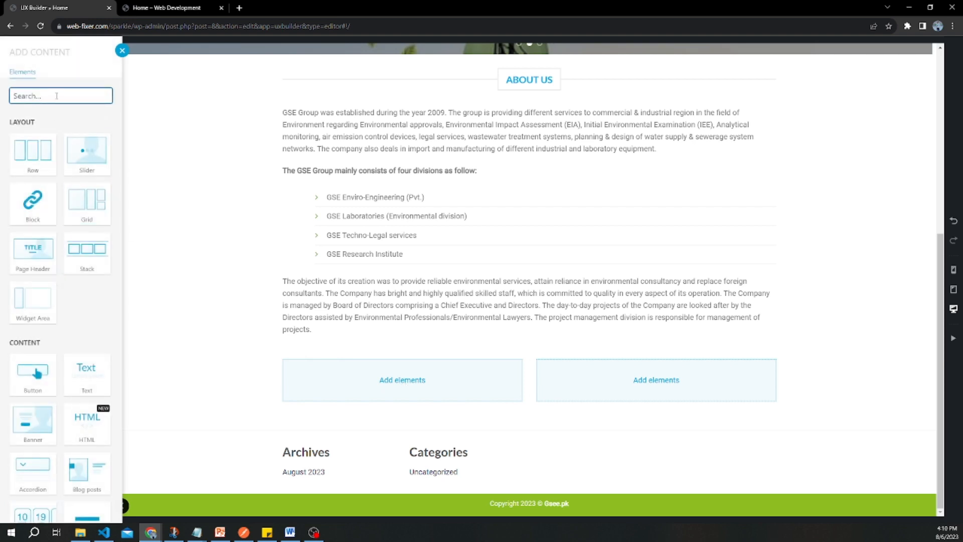
type("te")
left_click(32, 156)
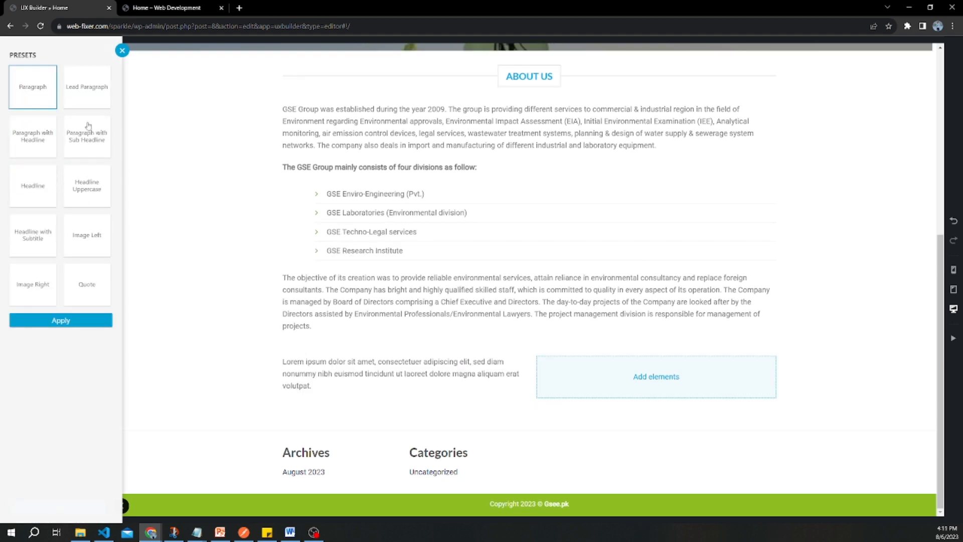
double_click(410, 364)
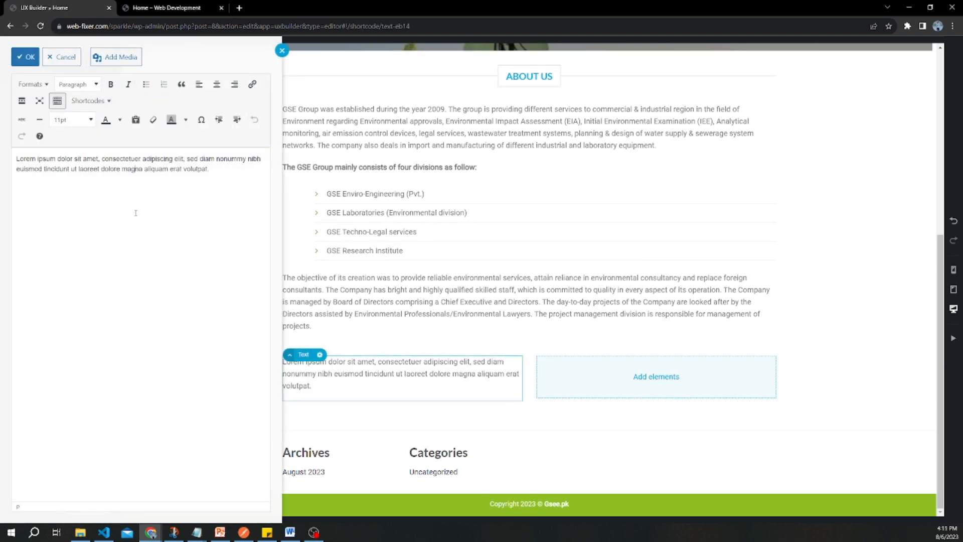
Step: Replace the placeholder text with the "Vision" heading and the paragraph starting "Our vision is to provide and keep a clean and green environment"
key("ctrl+a")
key("ctrl+v")
left_click(16, 162)
left_click(27, 171)
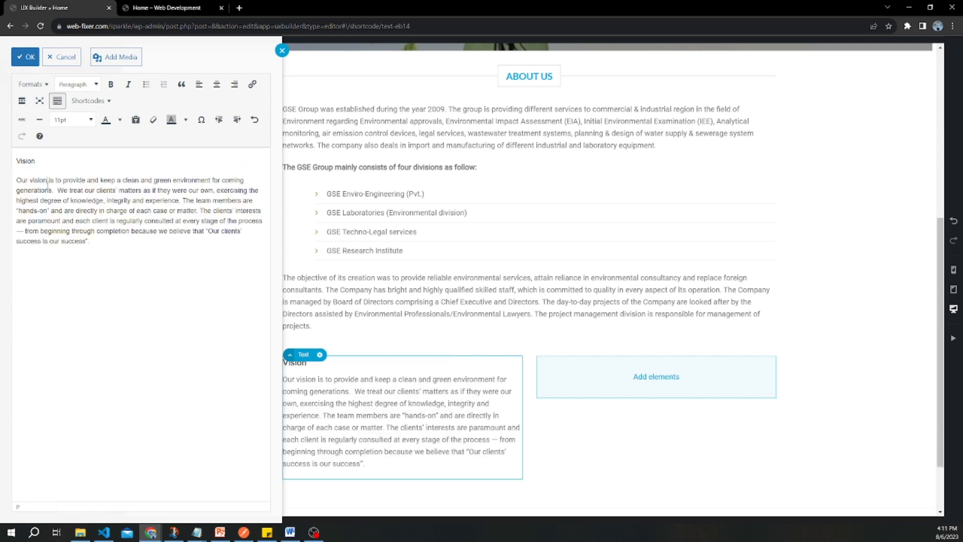
Step: Set the "Vision" heading's text color to Primary Color and confirm the text edit
left_click_drag(44, 161, 16, 161)
left_click(56, 161)
left_click(39, 84)
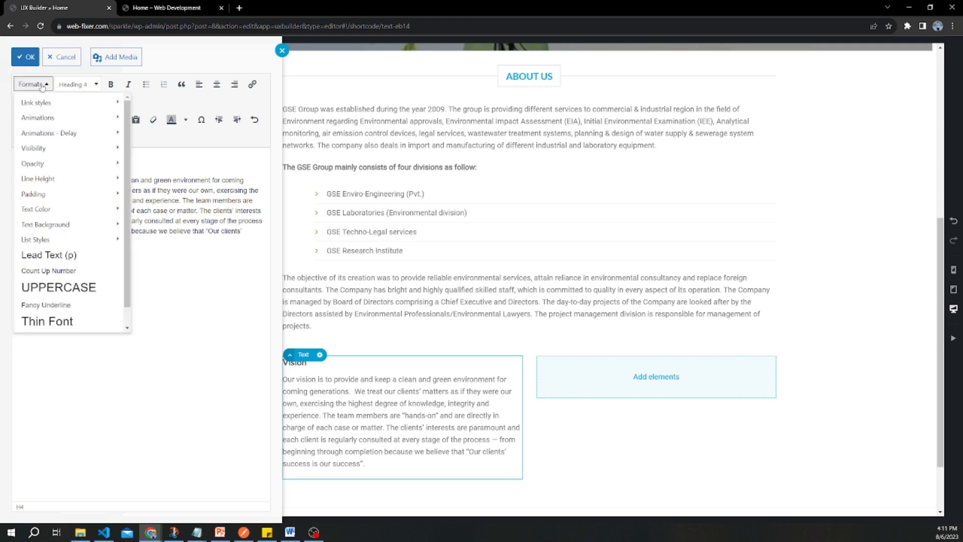
mouse_move(44, 138)
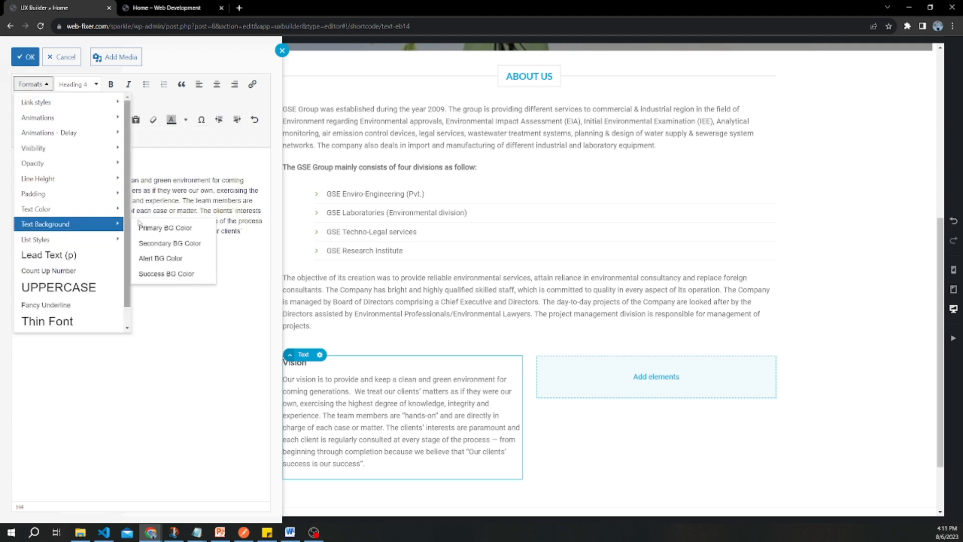
mouse_move(93, 209)
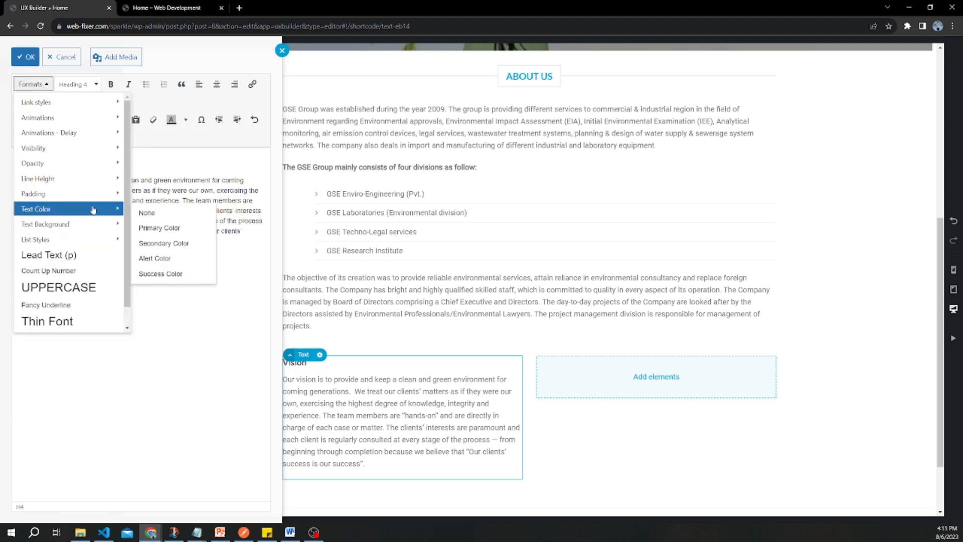
left_click(147, 228)
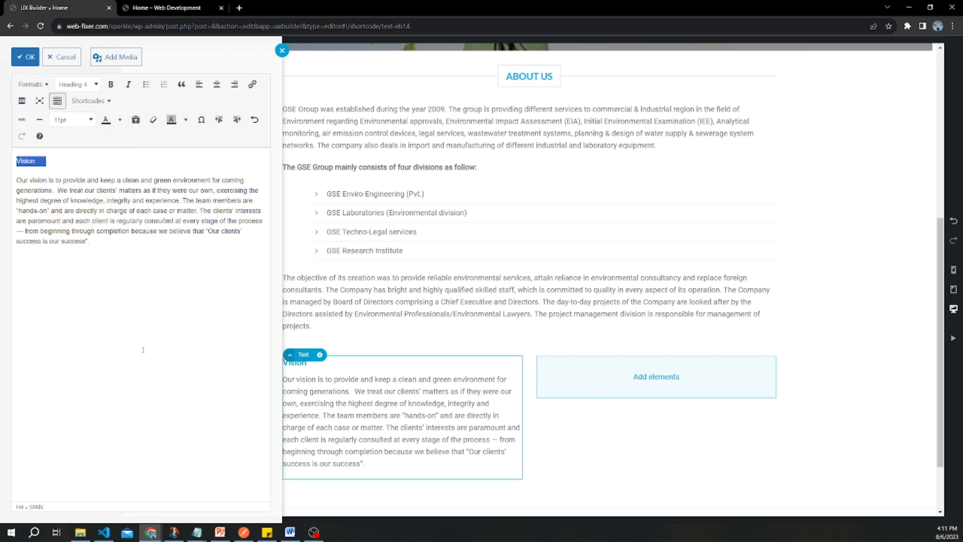
left_click(25, 57)
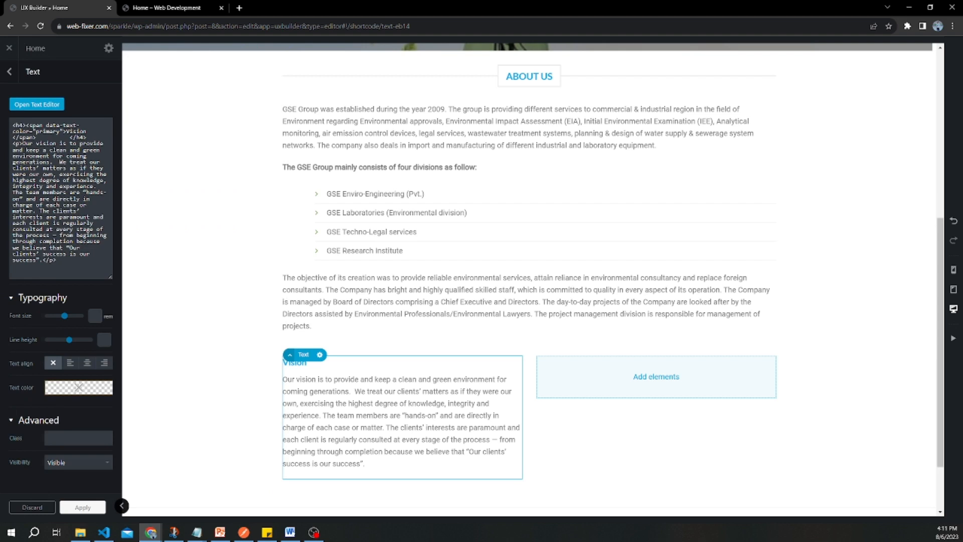
Step: Add a Paragraph-preset Text element to the second column and replace its placeholder with the "Core Values" heading and bulleted list from the Word document
key("alt+Tab")
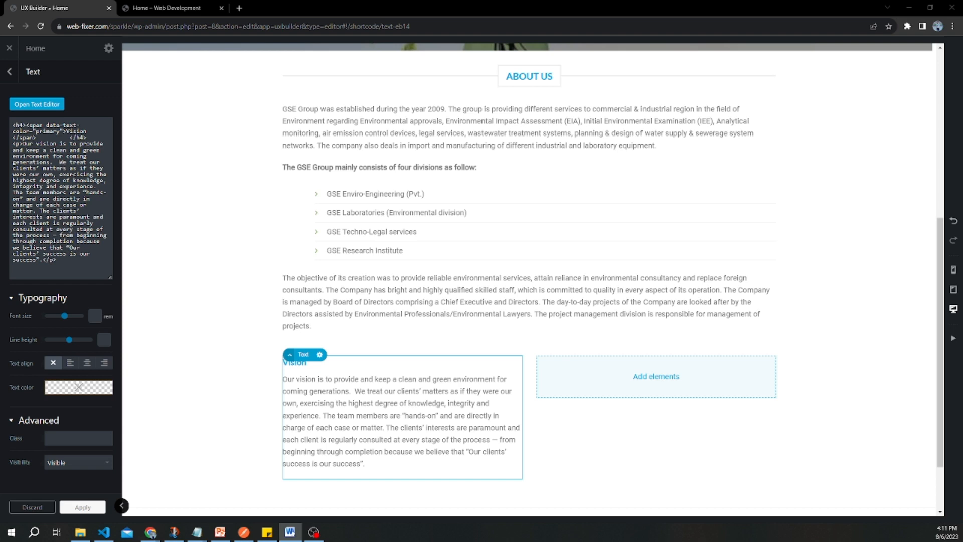
left_click(655, 376)
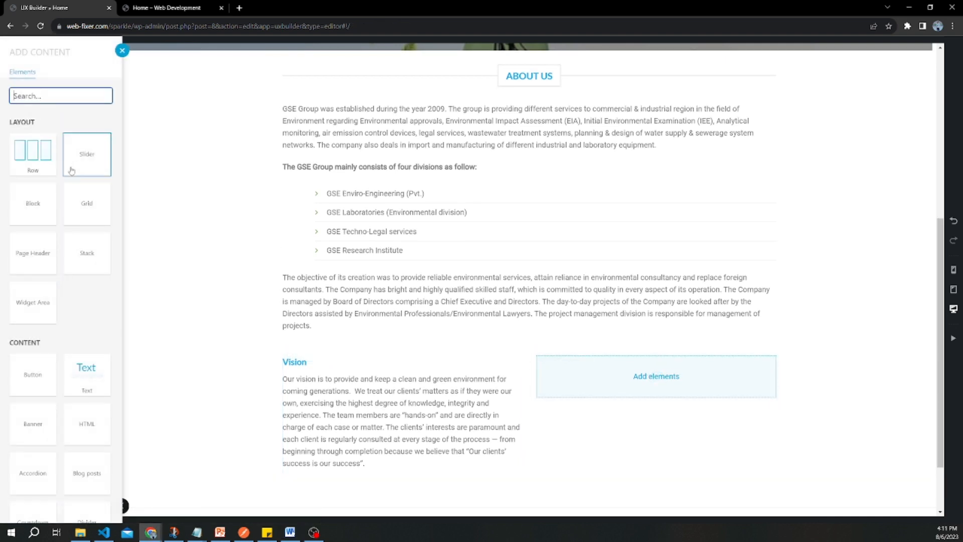
type("te")
left_click(43, 140)
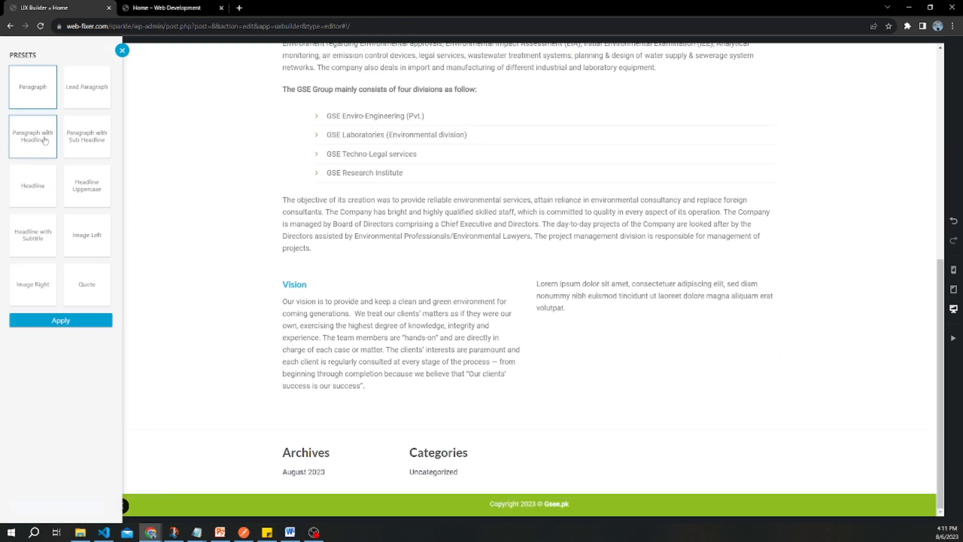
left_click(631, 291)
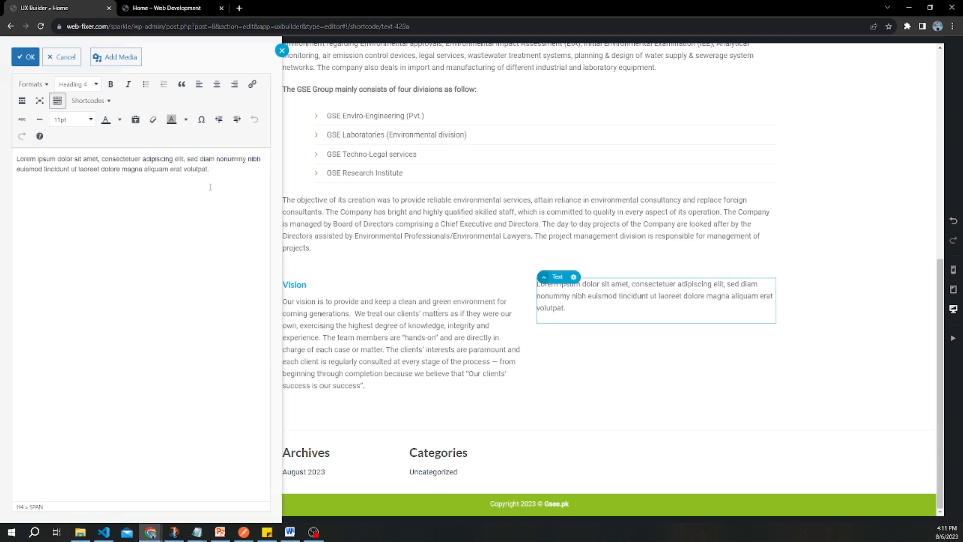
key("ctrl+a")
type("Core Values Service: Pak Green puts its clients first. We listen better to understand our clients' needs and deliver smart, cost-effective solutions that meet those needs. Value: Pak Green takes on our clients' problems as if they were our own. We develop and implement real-world solutions that are cost-effective, efficient, and practical. Excellence: Pak Green brings superior technical capability, disciplined project management, and excellence in safety and quality to all of our work. Opportunity: Our people are our number one asset. Our workforce is diverse and includes leading experts in our fields. Our entrepreneurial nature and commitment to success provide challenges and opportunities for all of our associates.")
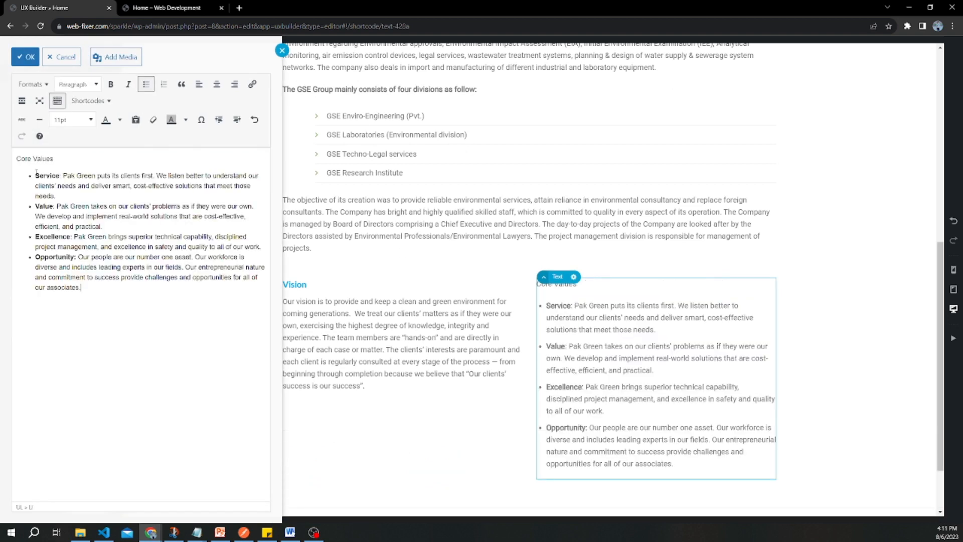
Step: Set the "Core Values" heading's text color to Primary Color and close the text editor
left_click_drag(53, 159, 15, 159)
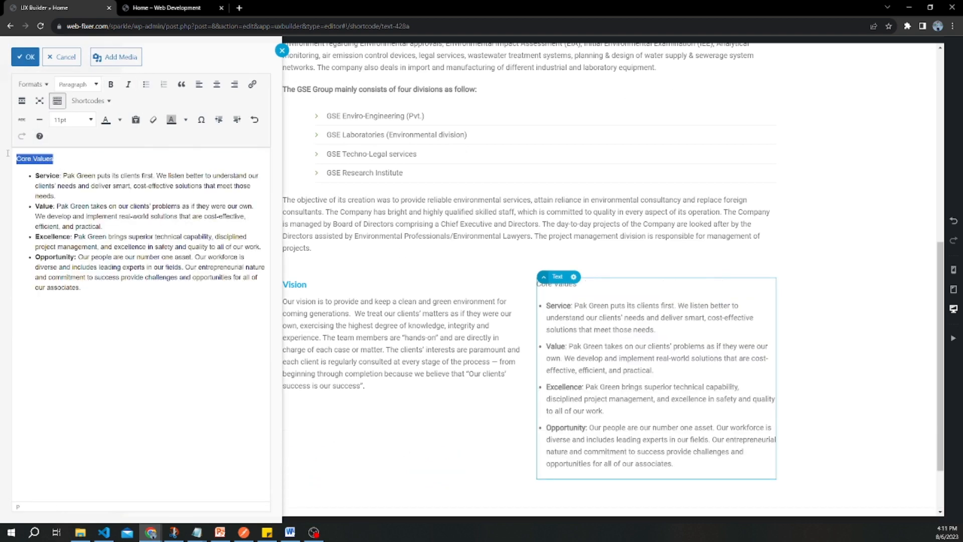
left_click(44, 86)
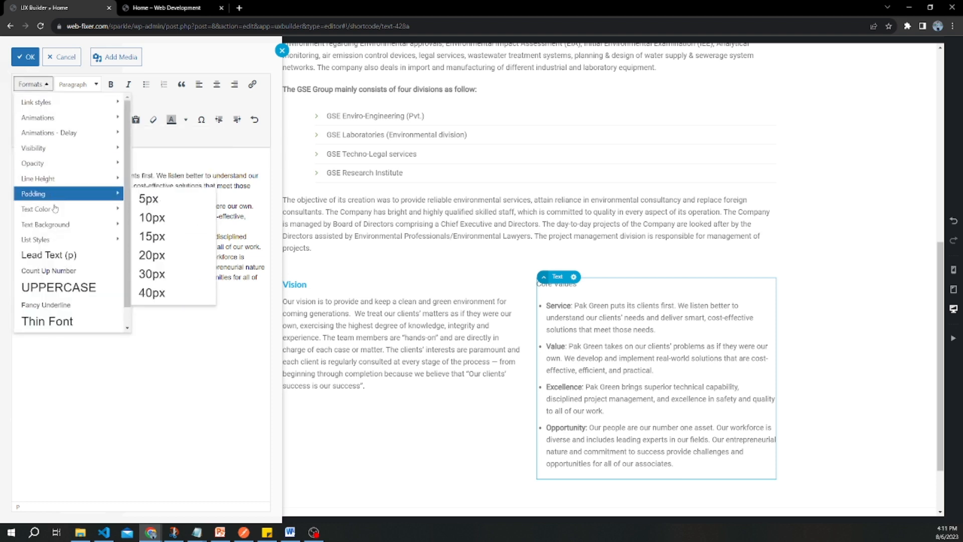
mouse_move(52, 209)
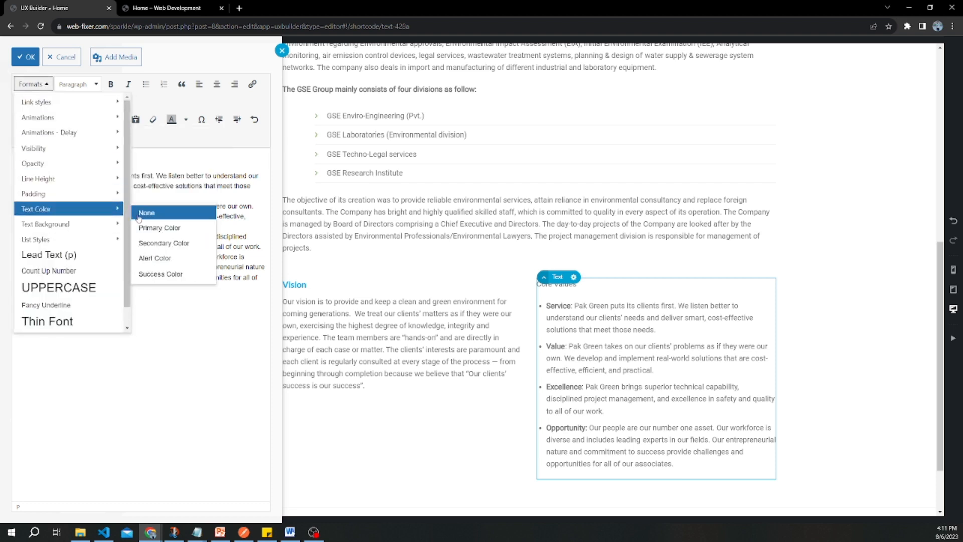
left_click(163, 230)
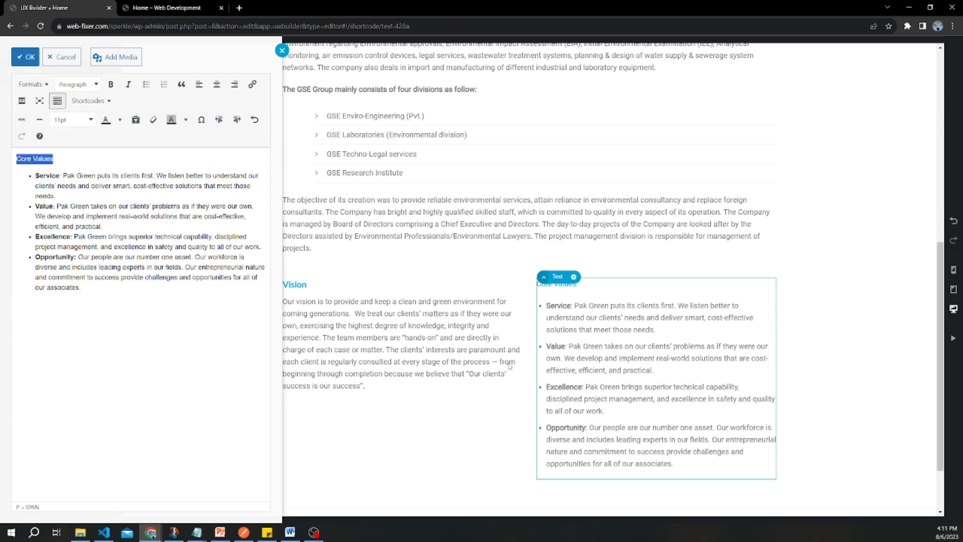
left_click(622, 361)
Step: Apply the Bullets List - Star style to the Service, Value, Excellence and Opportunity list items and confirm the text edit
double_click(587, 360)
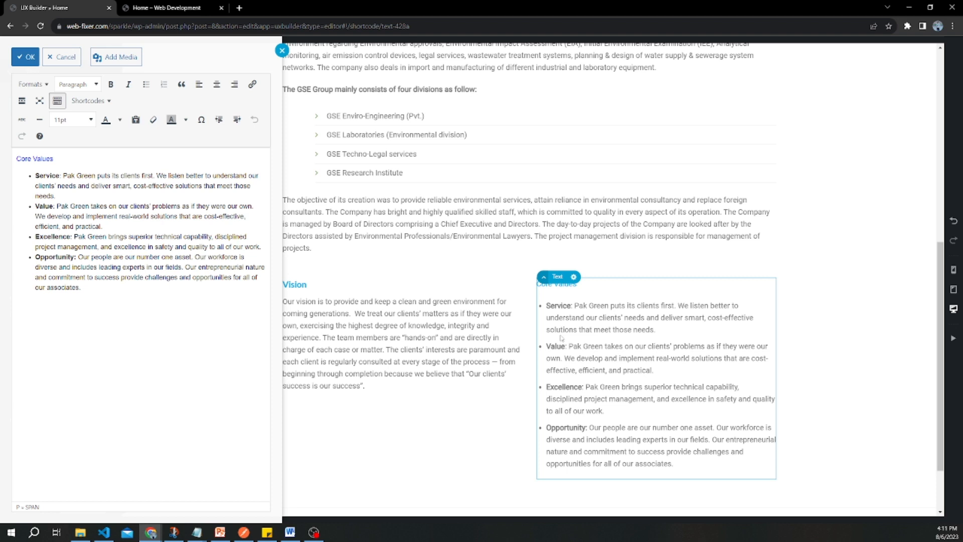
left_click_drag(83, 289, 12, 181)
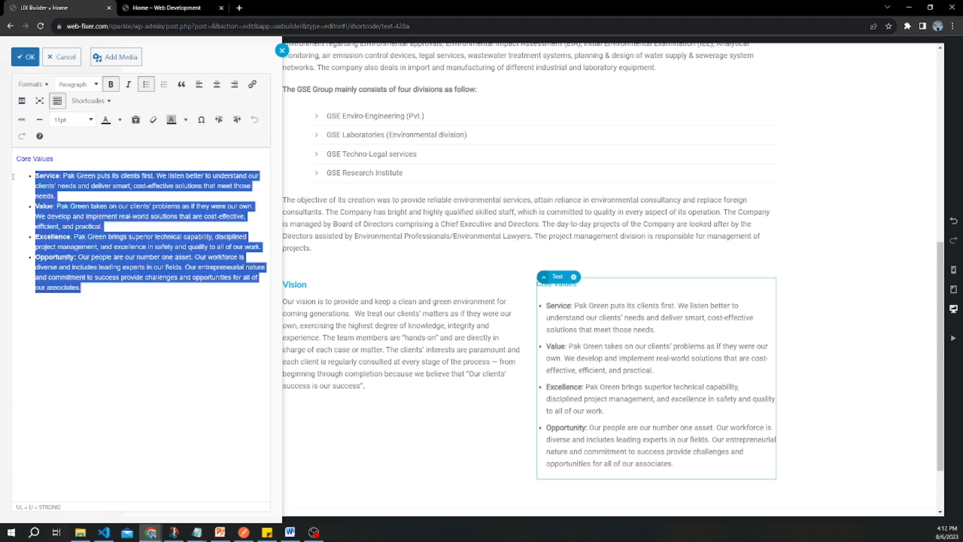
left_click(31, 84)
mouse_move(47, 179)
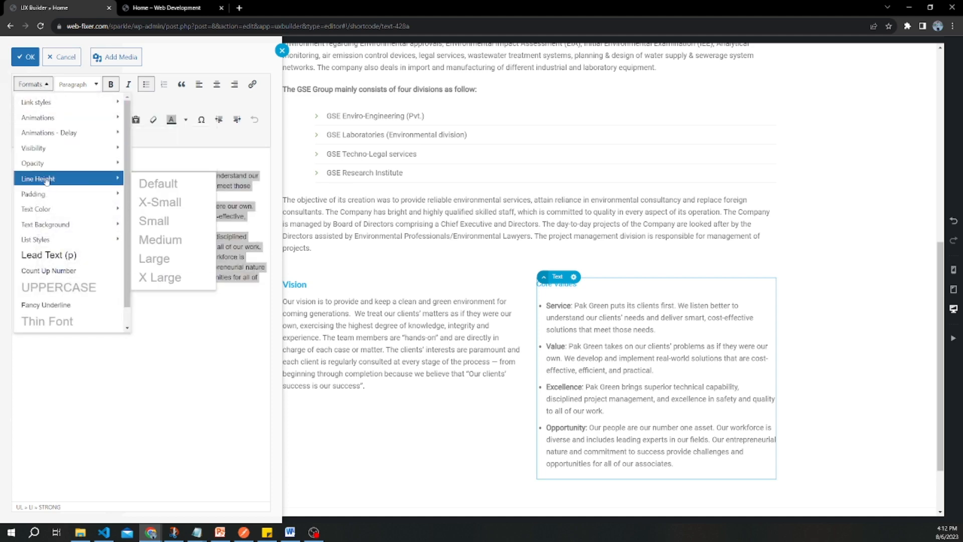
mouse_move(50, 241)
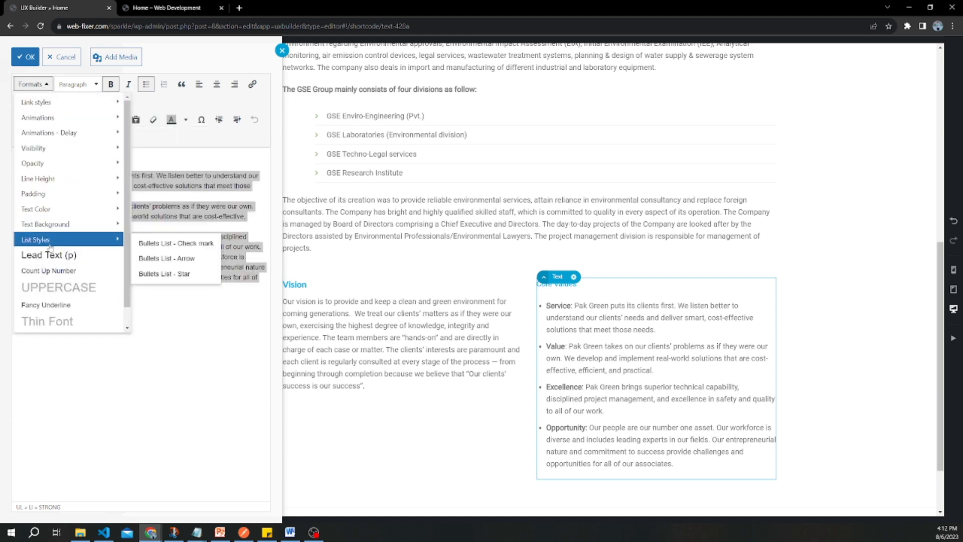
left_click(156, 275)
left_click(128, 340)
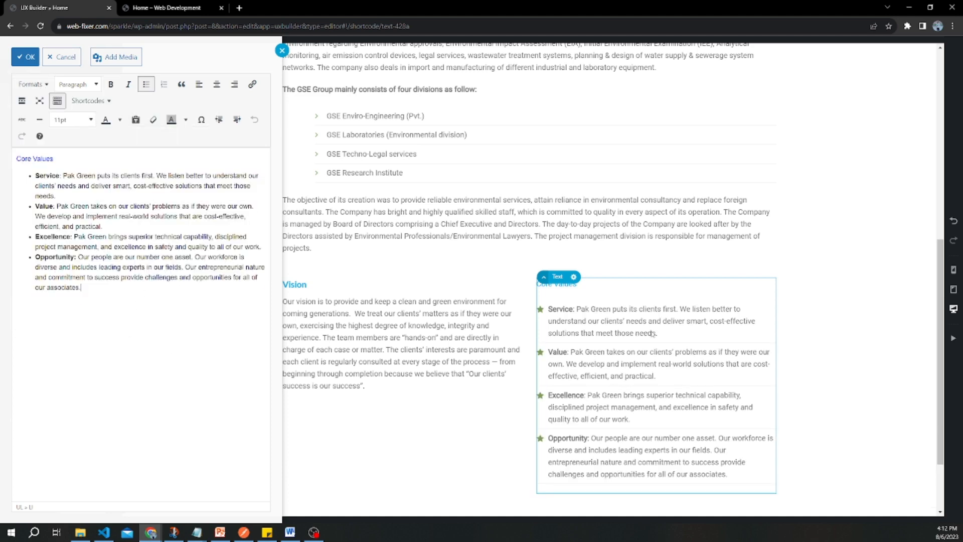
left_click(25, 57)
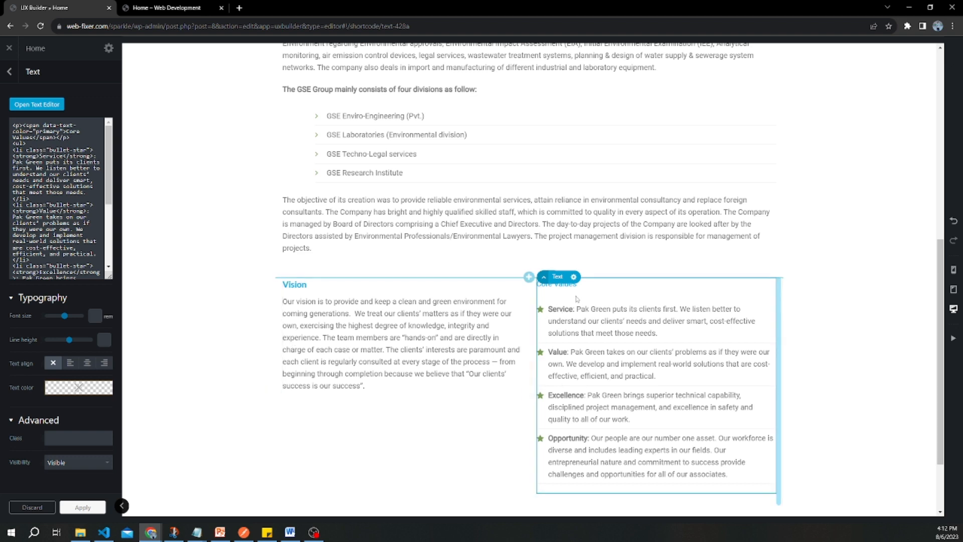
left_click_drag(554, 278, 329, 288)
key("ctrl+z")
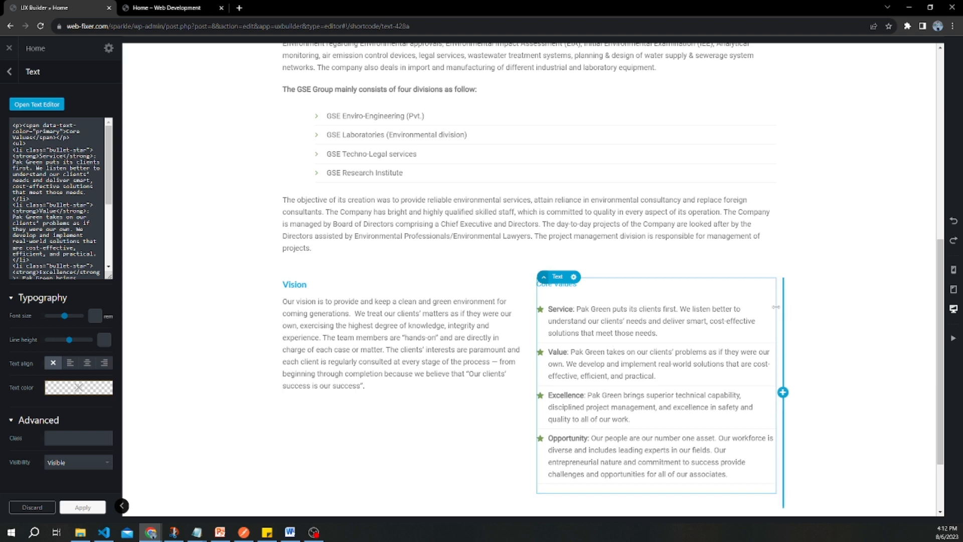
Step: Duplicate the Vision text element twice within the first column of the Goals and vision row
left_click(303, 284)
left_click(320, 277)
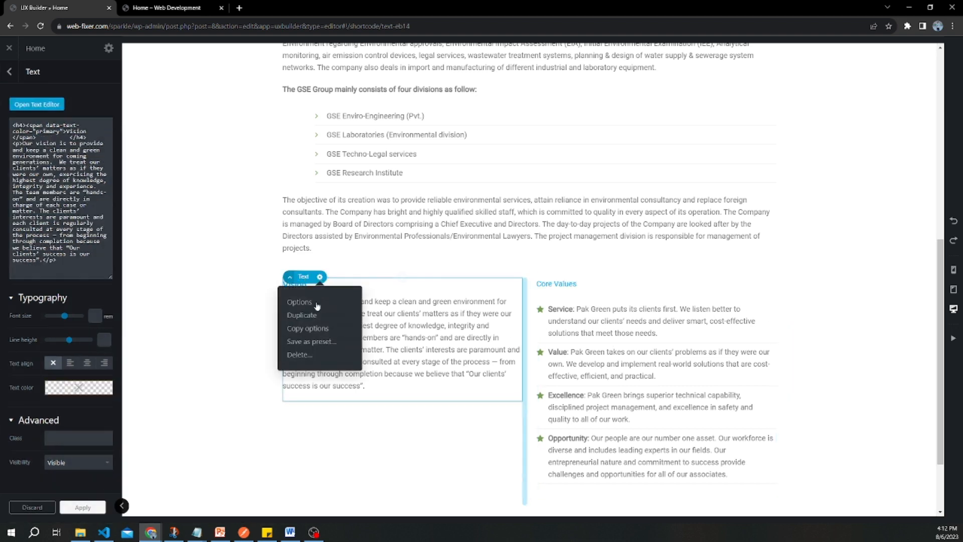
left_click(315, 315)
scroll(315, 291, "down", 3)
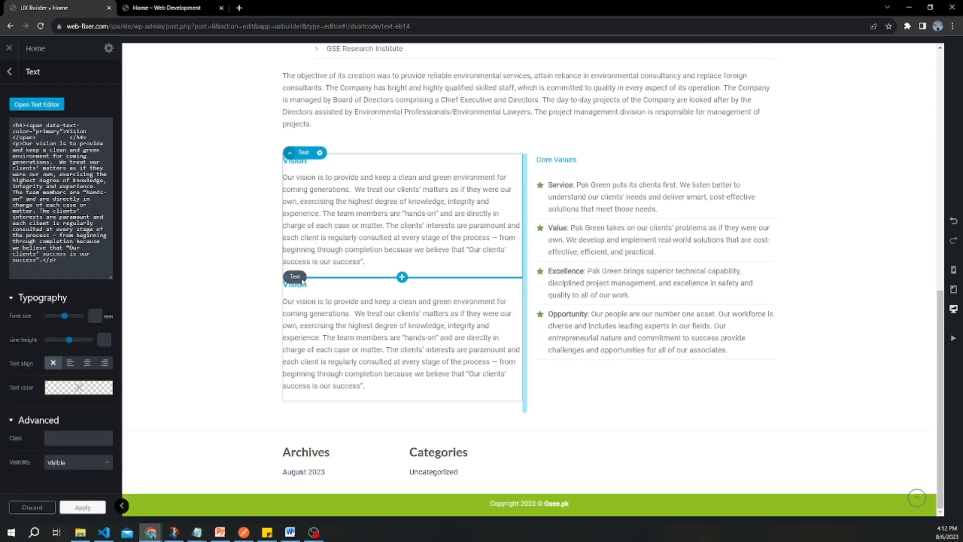
left_click(301, 279)
left_click(319, 277)
left_click(315, 315)
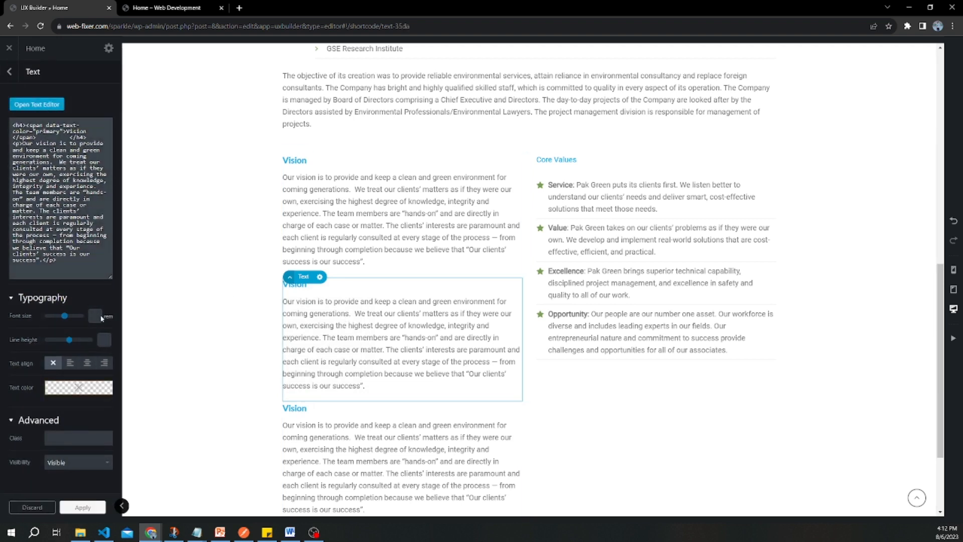
Step: Replace the second Vision block's text with the "Goals" heading and the paragraph starting "Our goal is to be the premier worldwide Monitoring and Consultancy firm"
key("alt+Tab")
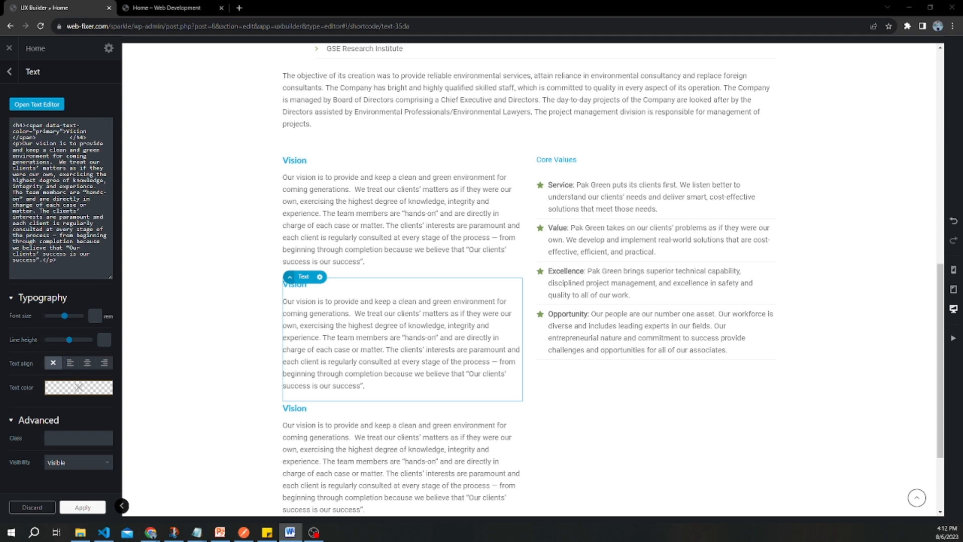
double_click(326, 333)
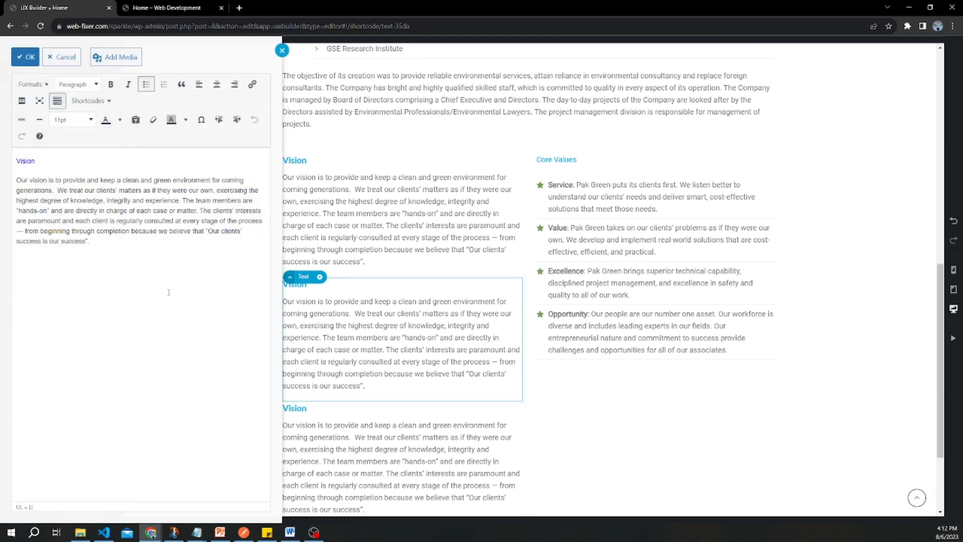
key("ctrl+a")
type("Goals Our goal is to be the premier worldwide Monitoring and Consultancy firm, focusing on water, environment, infrastructure, resource management, energy, and international development services.")
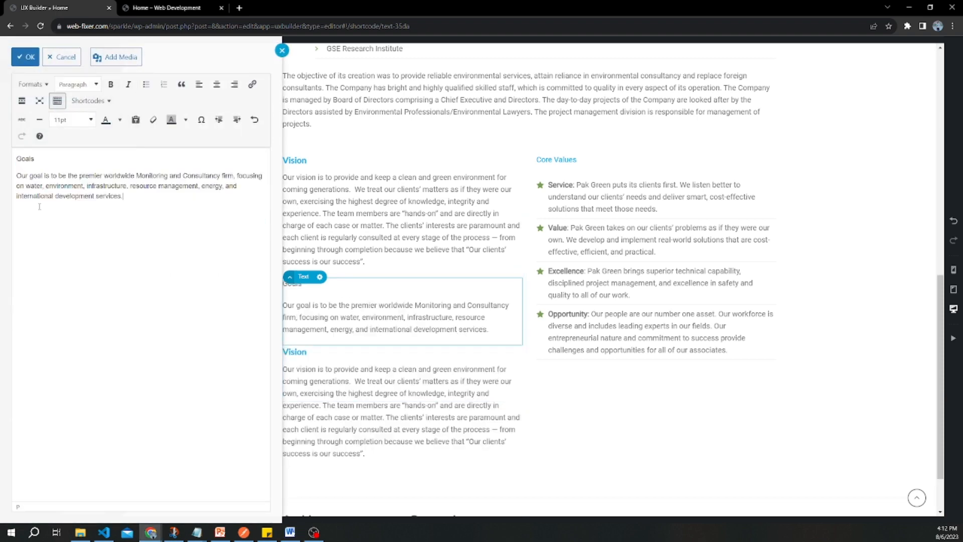
Step: Set the "Goals" heading's text color to Primary Color and close the text editor
double_click(44, 158)
left_click(31, 84)
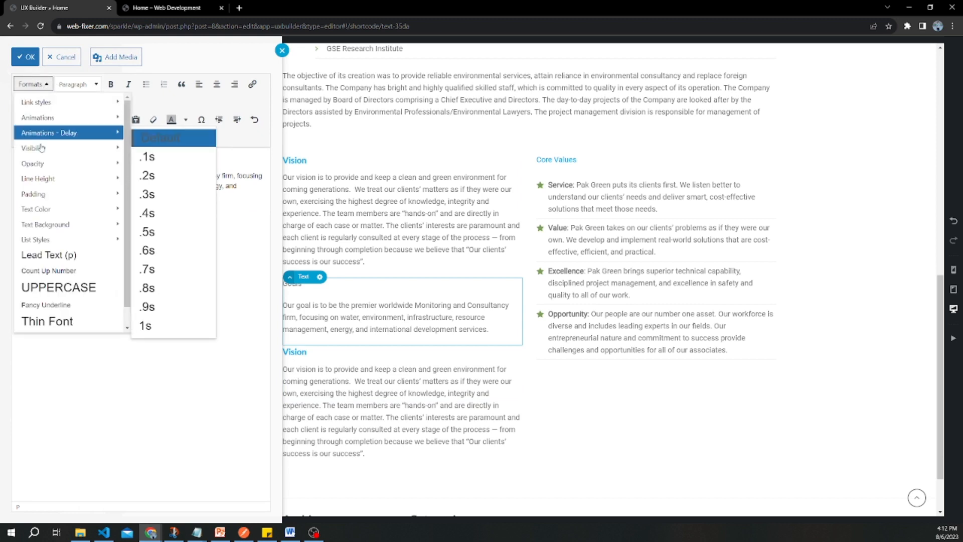
mouse_move(56, 210)
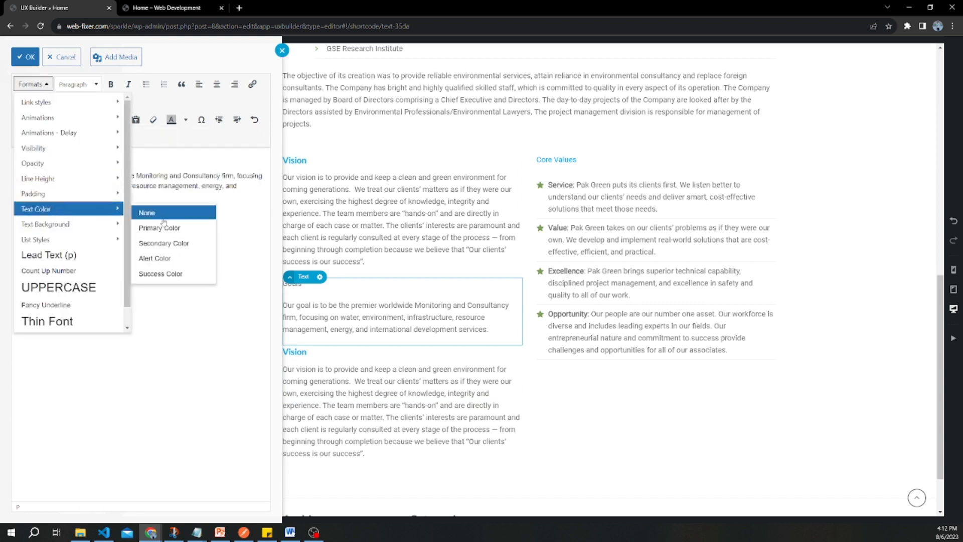
left_click(177, 227)
left_click(301, 296)
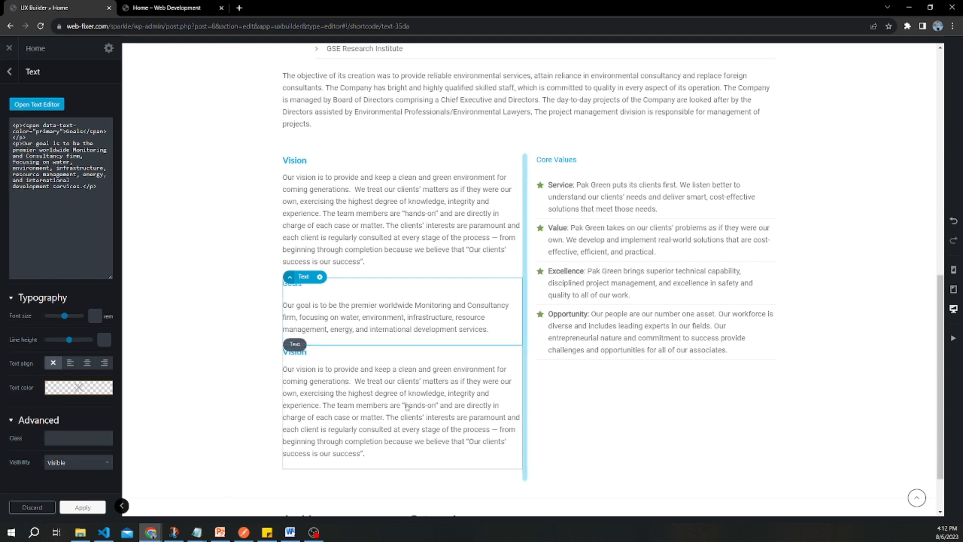
Step: Replace the last Vision copy's text with the "Mission" heading and the paragraph starting "Our mission is to provide solution-oriented services"
key("alt+Tab")
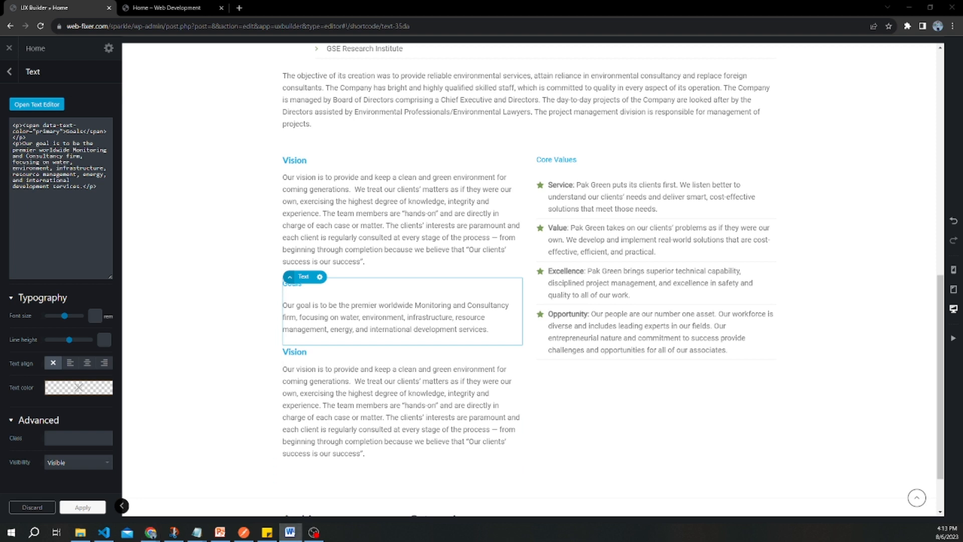
double_click(371, 407)
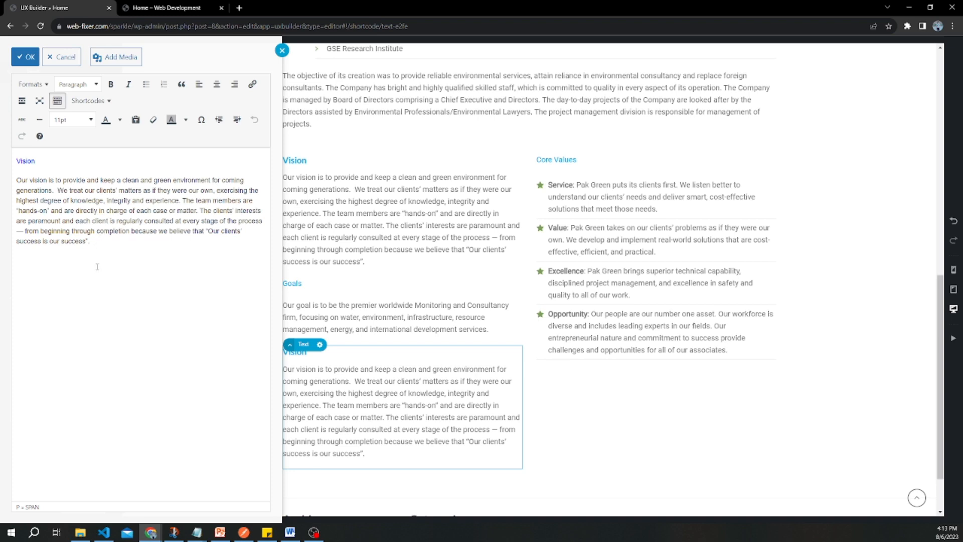
left_click(332, 286)
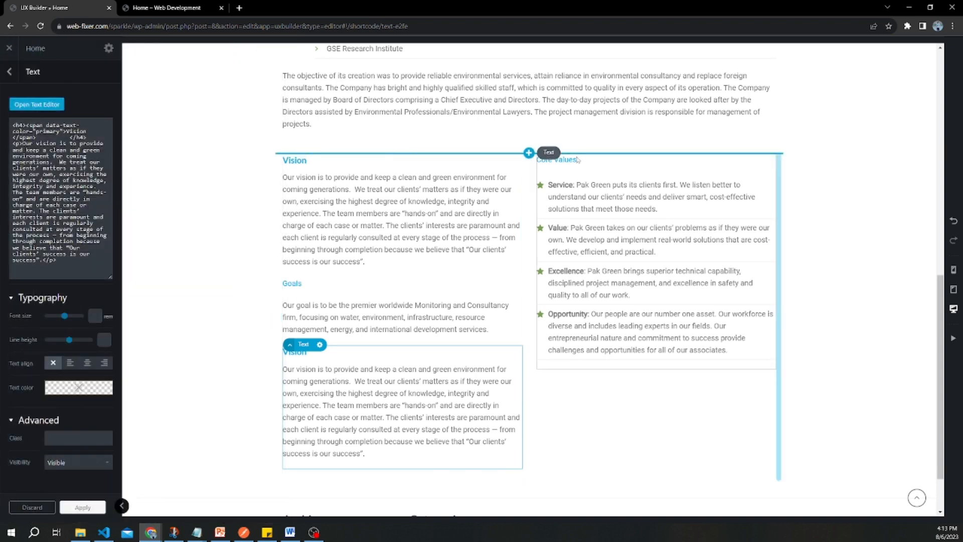
double_click(293, 387)
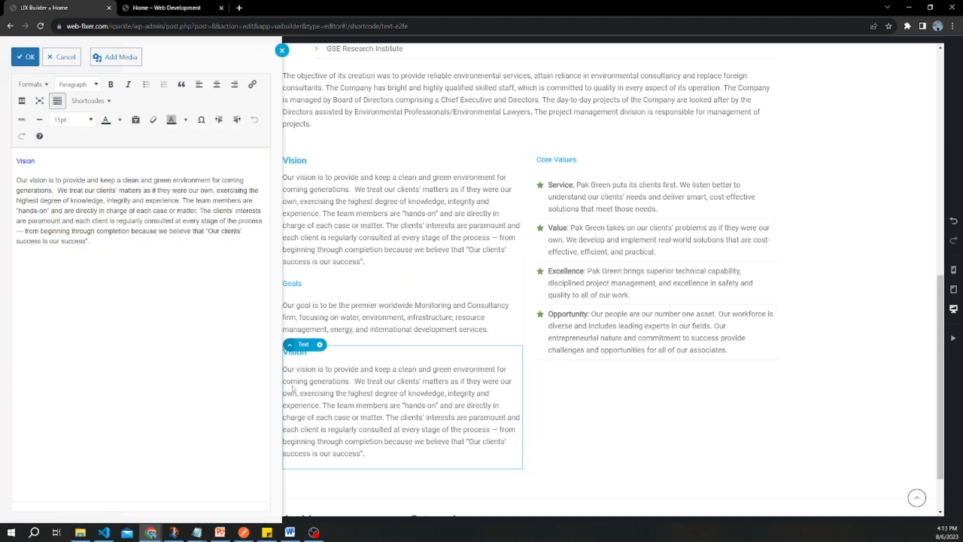
left_click_drag(93, 242, 16, 159)
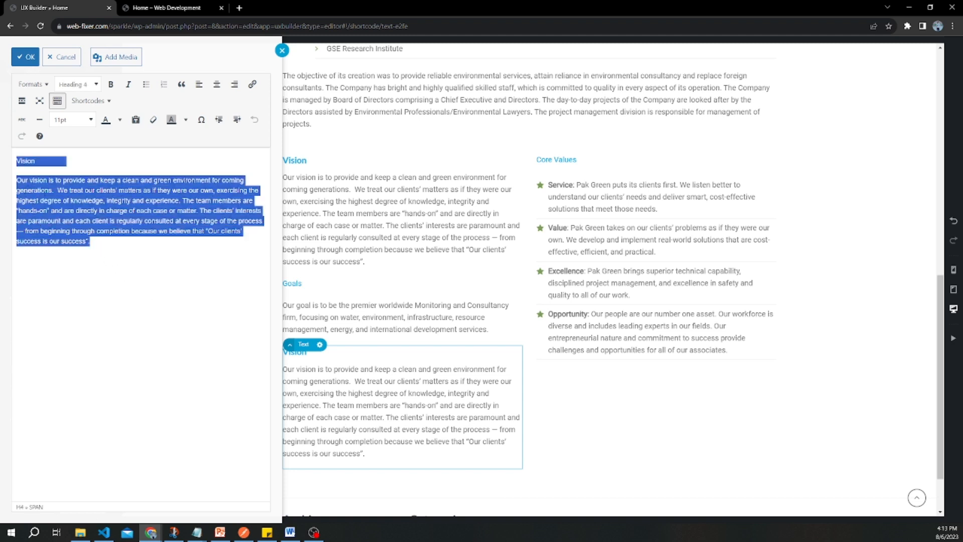
type("Mission Our mission is to provide solution-oriented services and the highest quality representation to institutions and individual clients who demand the sophistication and expertise of environmentalists but who can also benefit from the more individualized client services offered by a specialized practice.")
Step: Make the "Mission" heading bold and set its text color to Primary Color
double_click(30, 163)
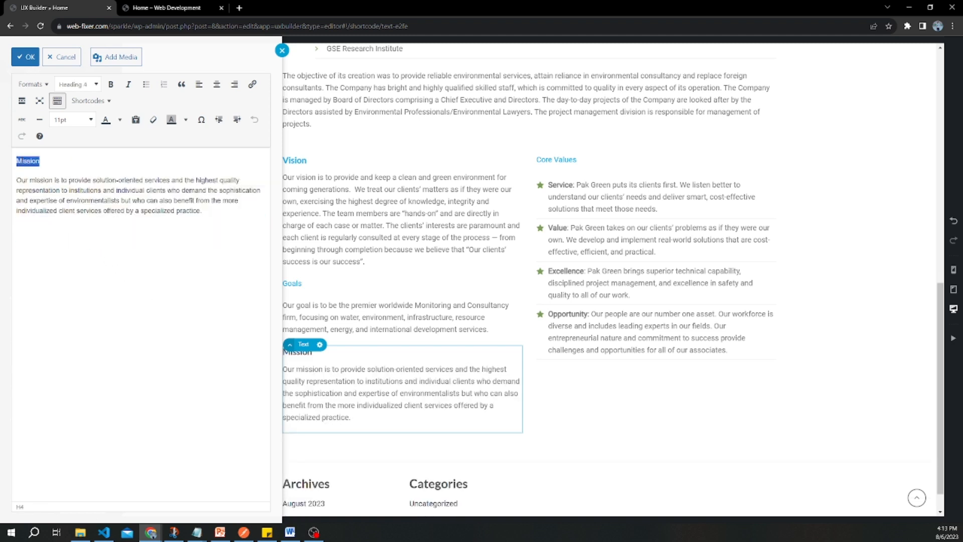
left_click(111, 85)
left_click(31, 84)
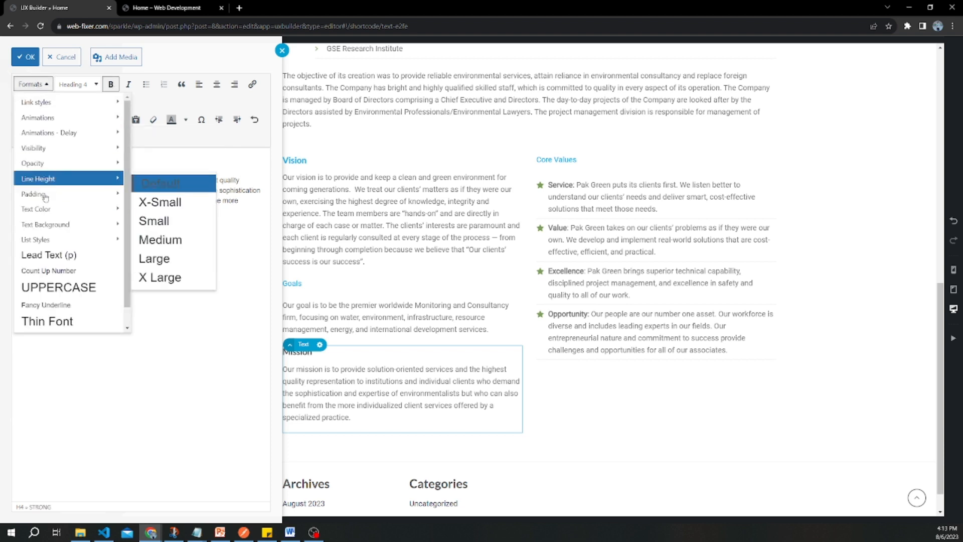
mouse_move(45, 204)
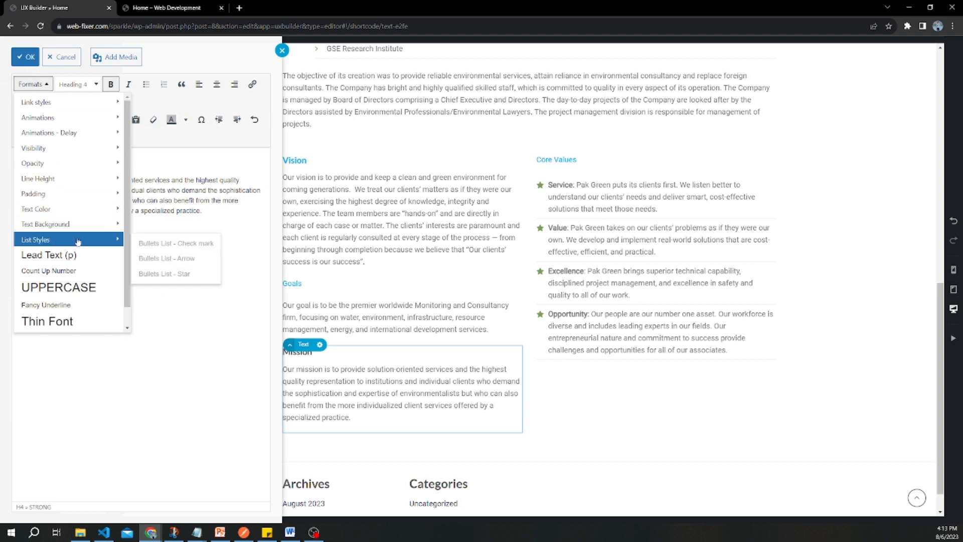
mouse_move(61, 224)
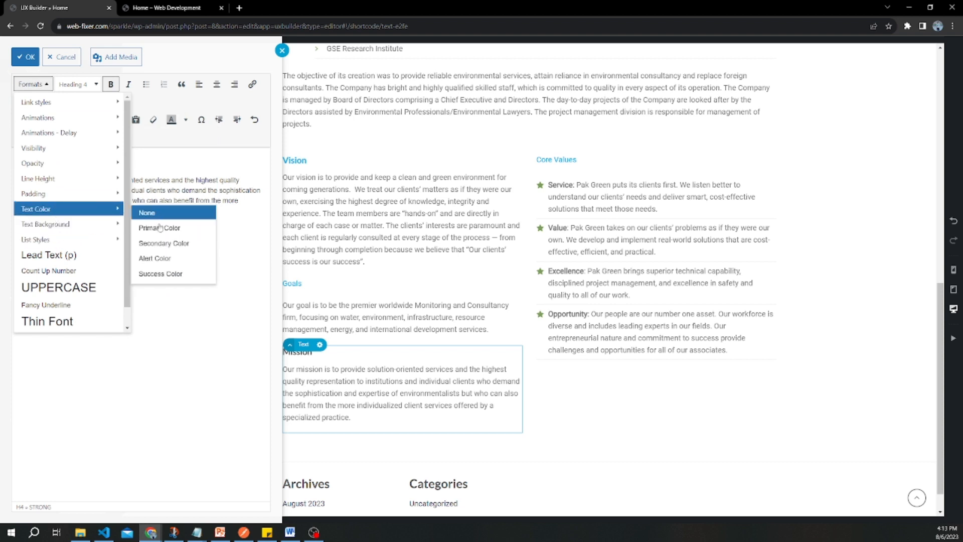
left_click(160, 228)
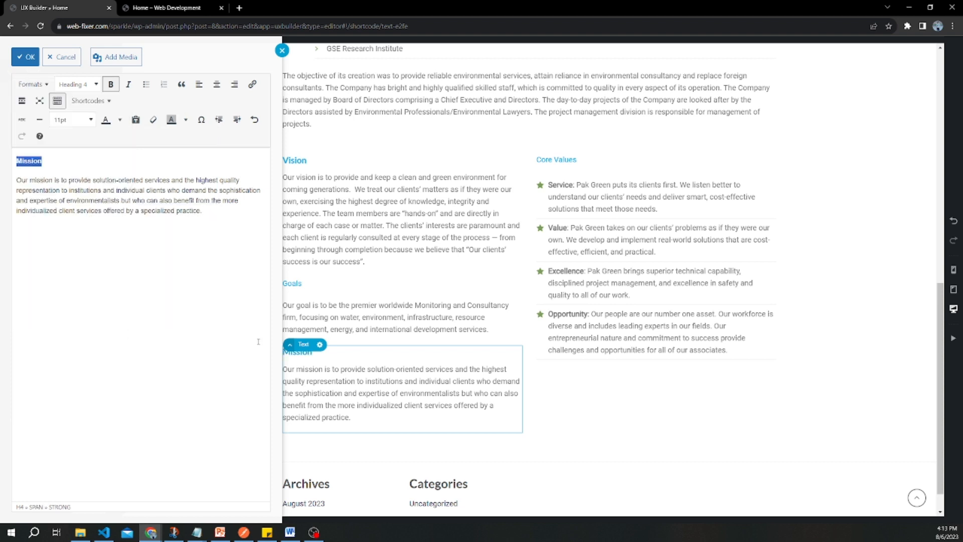
Step: Make the "Goals" heading bold and set its text color to Primary Color
left_click(345, 385)
double_click(329, 315)
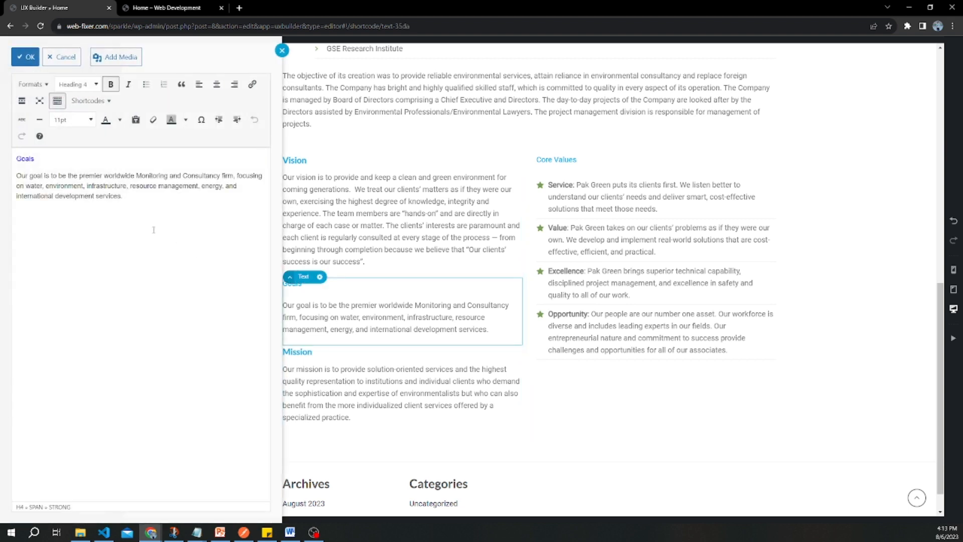
left_click_drag(57, 164, 16, 159)
left_click(76, 84)
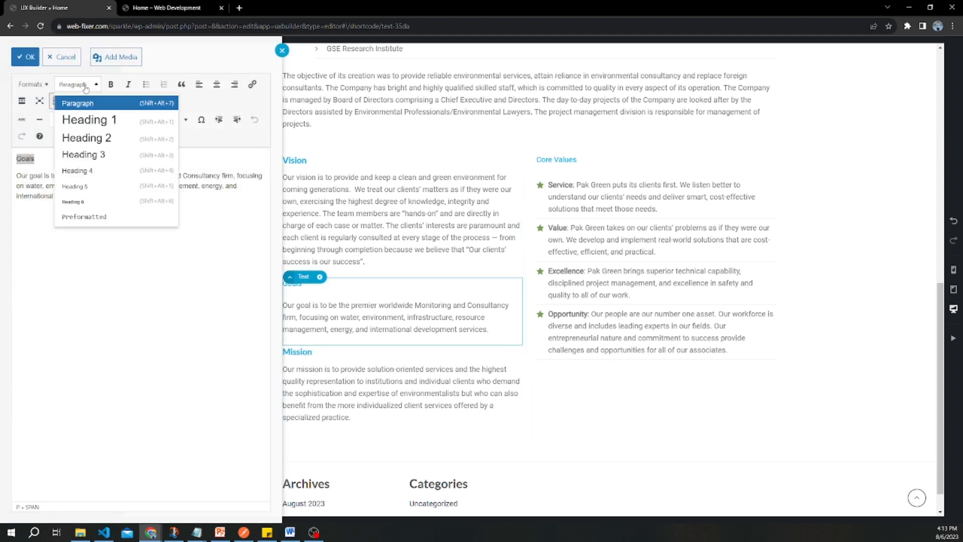
left_click(31, 84)
mouse_move(56, 238)
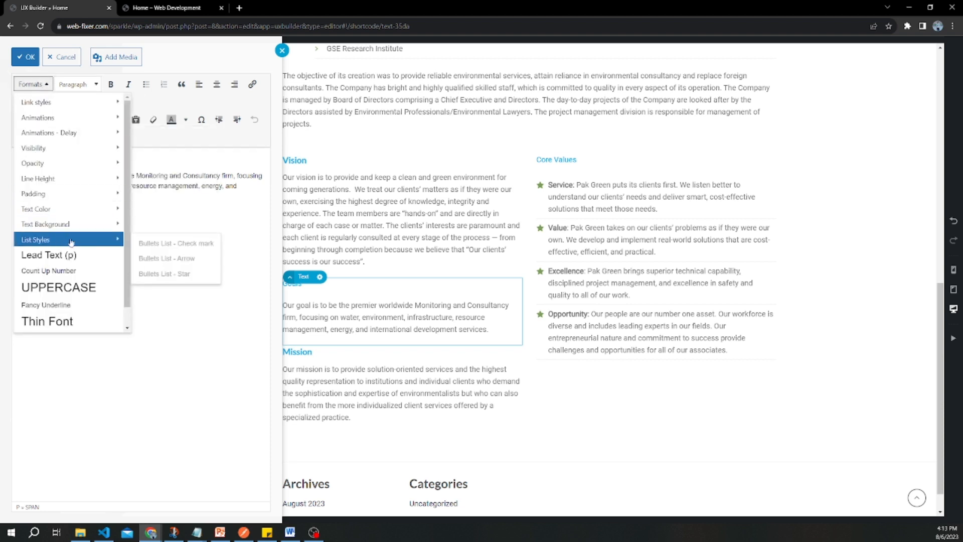
mouse_move(65, 210)
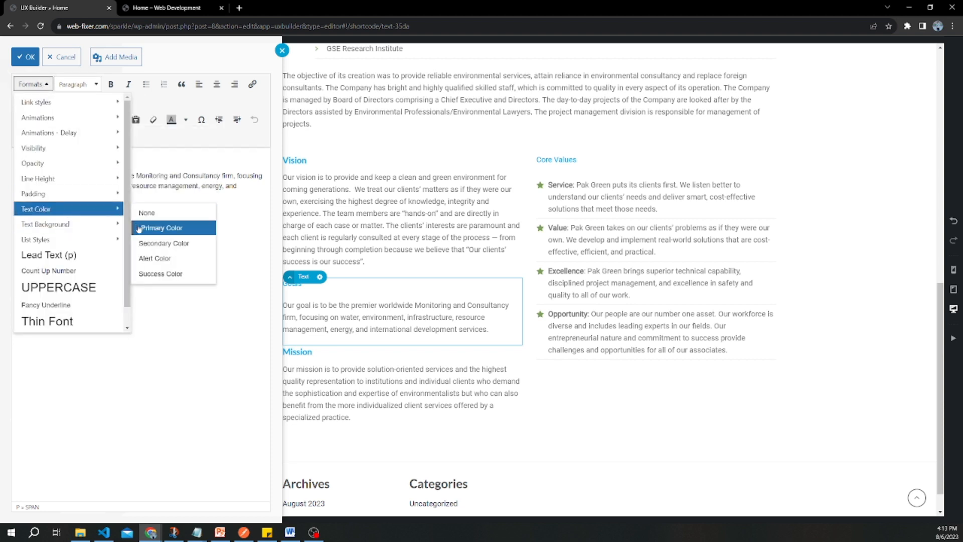
mouse_move(100, 163)
left_click(153, 140)
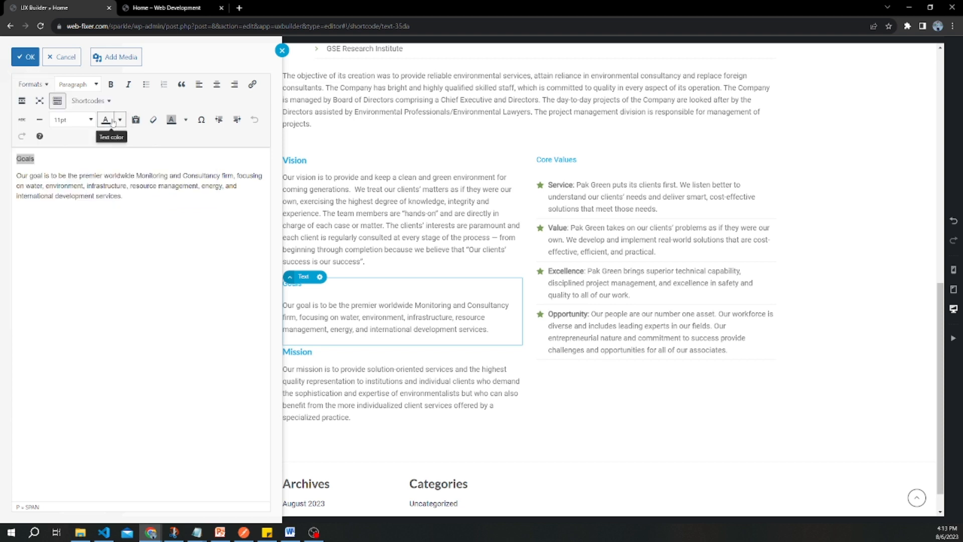
left_click(111, 85)
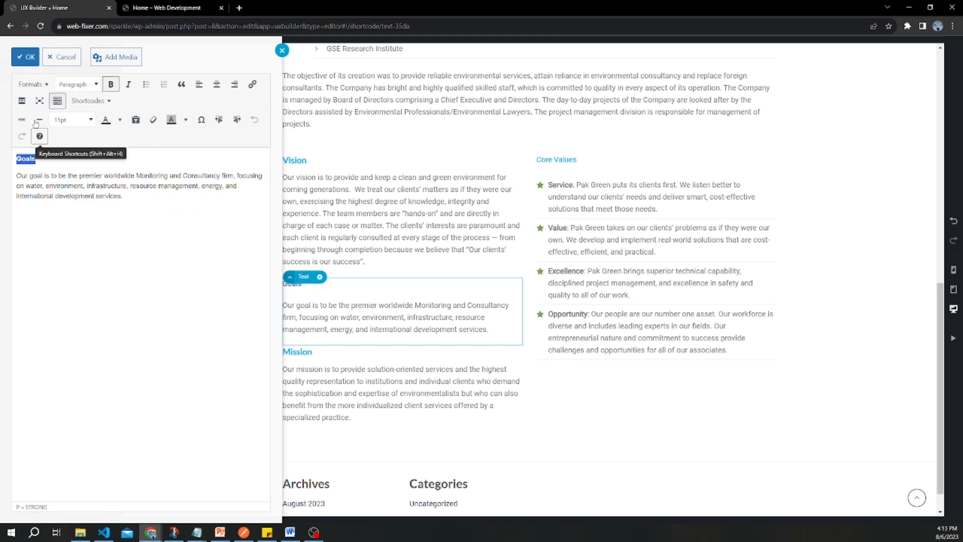
left_click(32, 83)
mouse_move(45, 215)
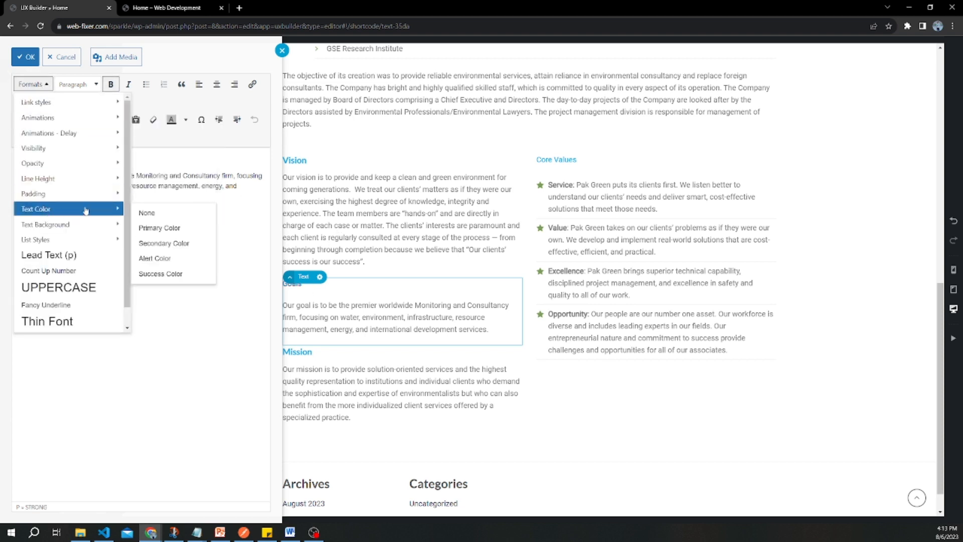
left_click(146, 228)
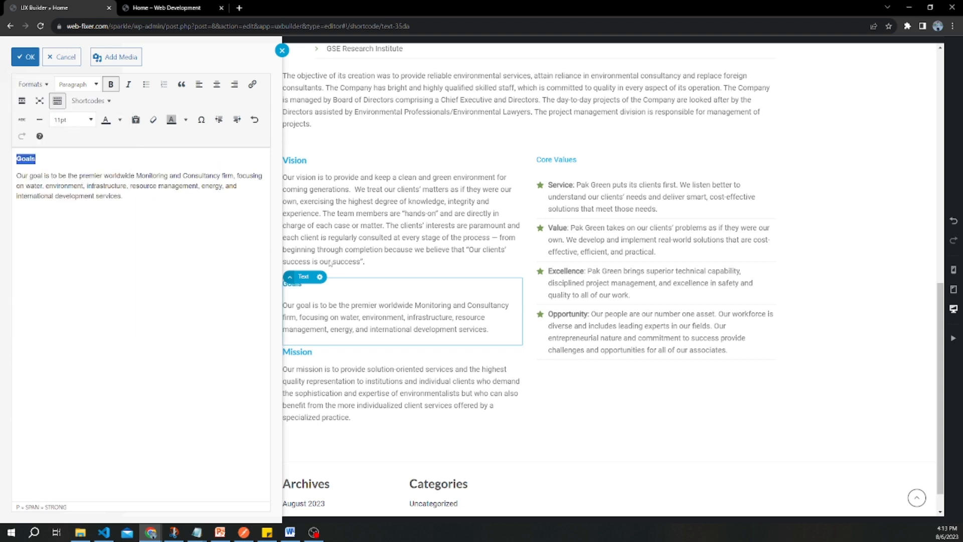
Step: Make the "Core Values" heading bold with Primary Color text and close the text editor
left_click(571, 165)
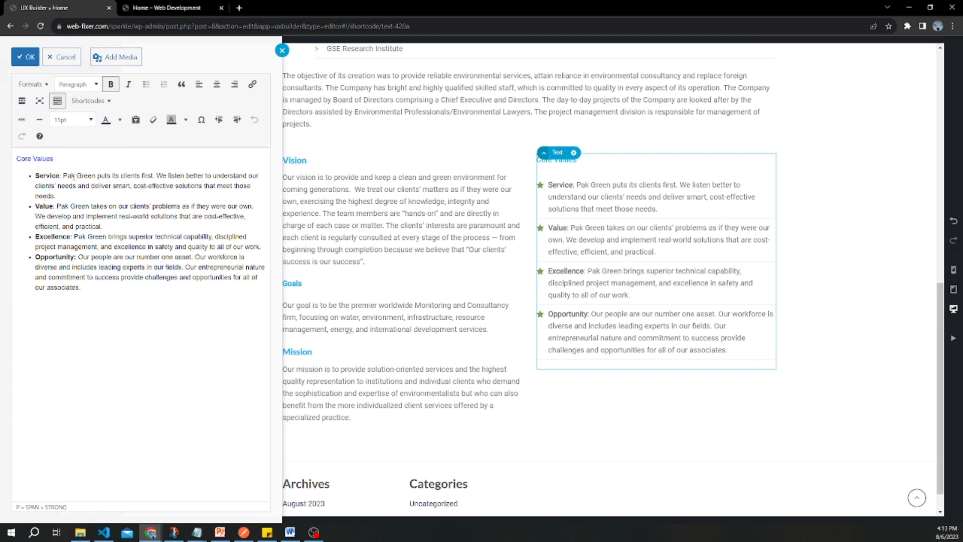
left_click_drag(54, 159, 11, 153)
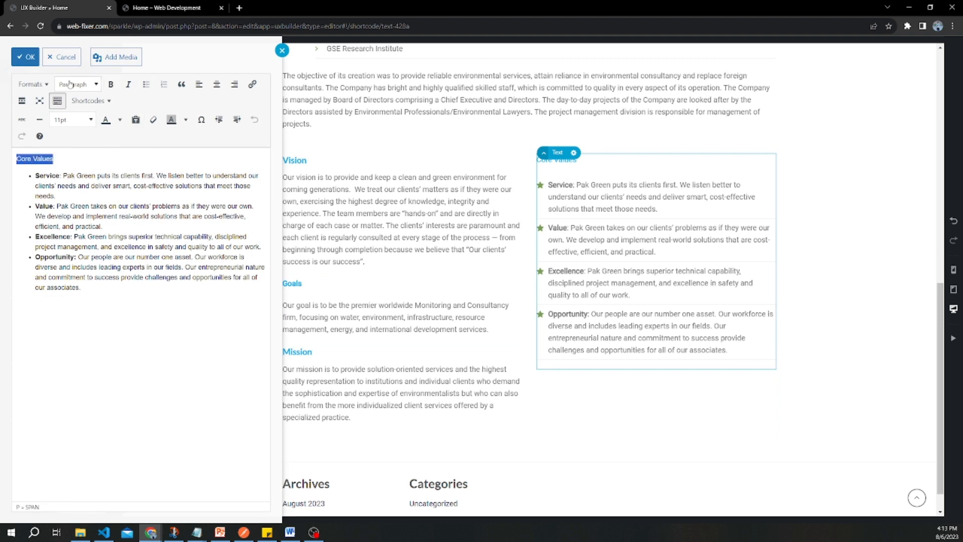
left_click(111, 84)
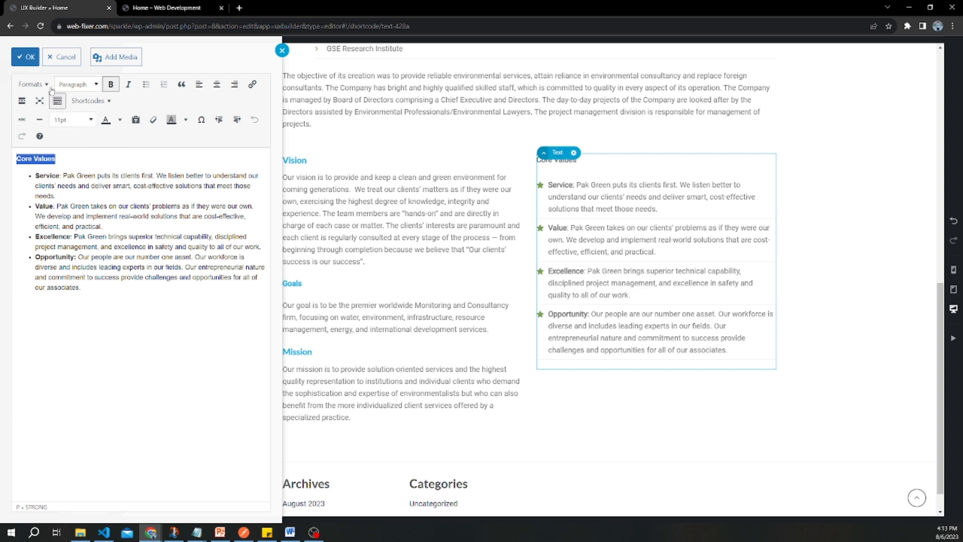
left_click(31, 85)
mouse_move(45, 213)
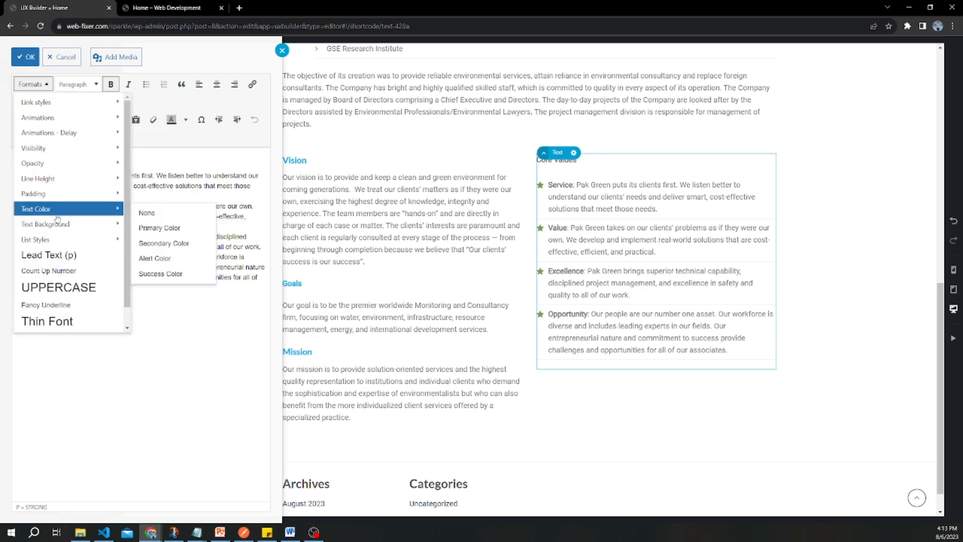
left_click(158, 228)
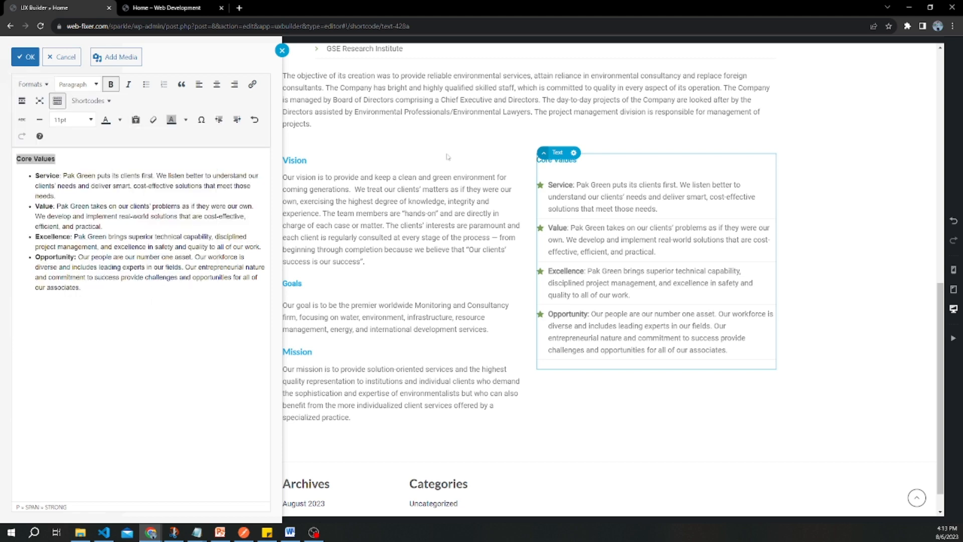
left_click(452, 161)
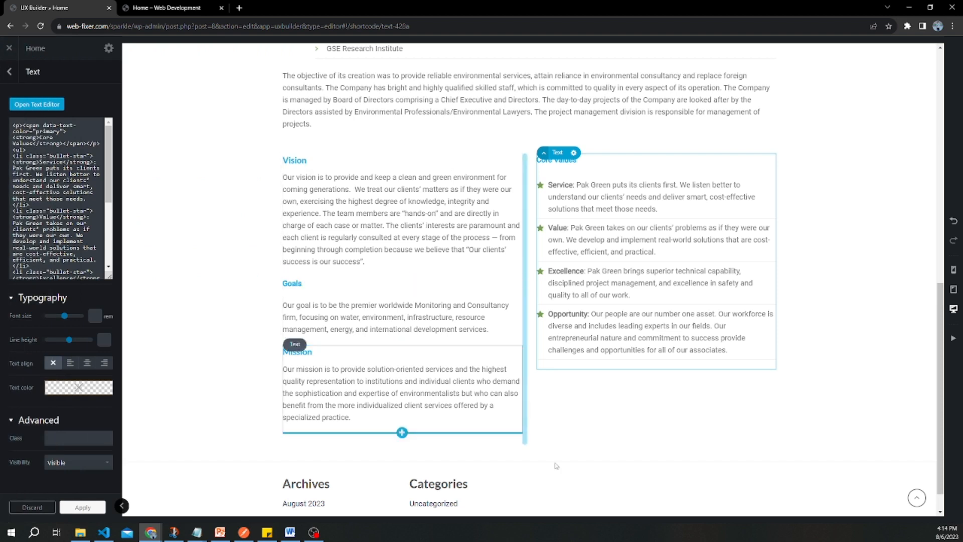
Step: Review the hero slider and About Us section, apply the section settings and update the Home page
left_click(841, 292)
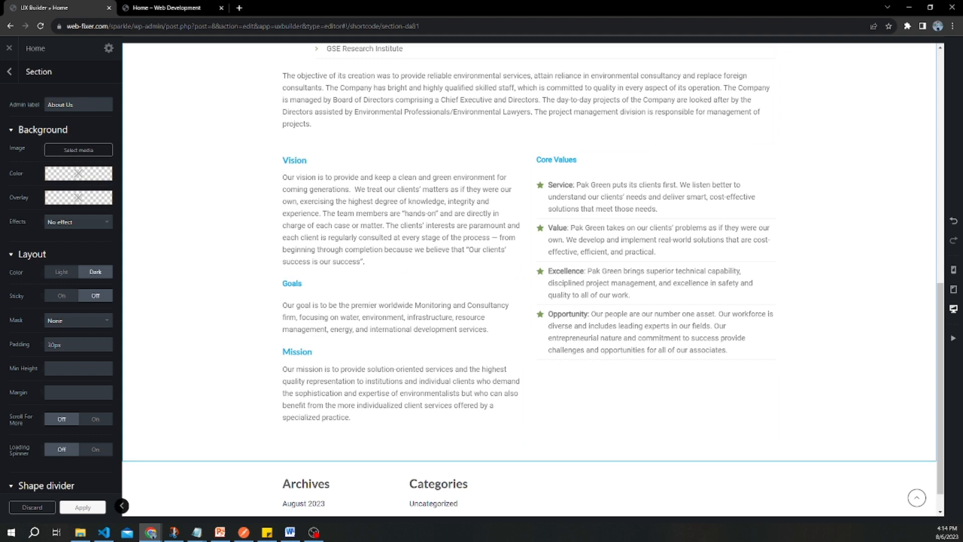
scroll(581, 265, "up", 6)
scroll(581, 265, "down", 2)
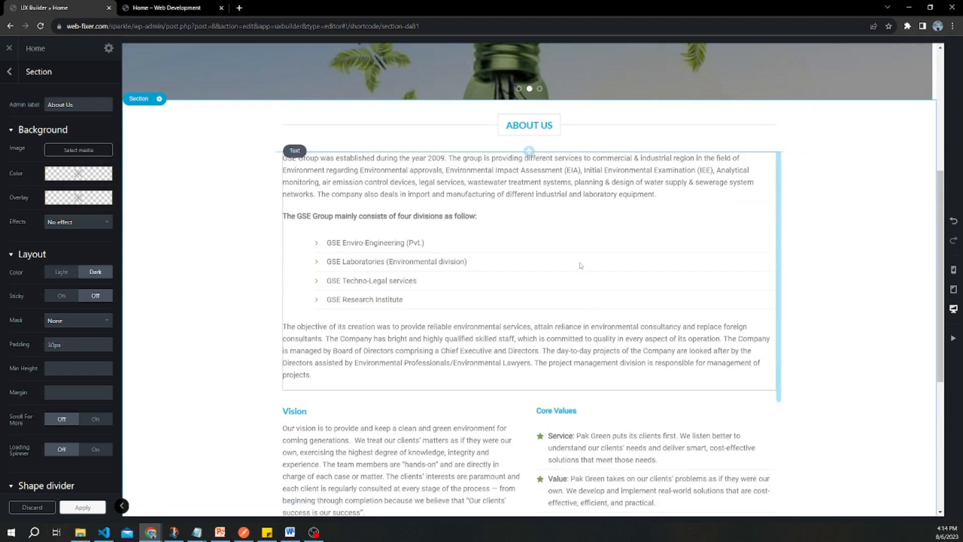
scroll(580, 265, "up", 5)
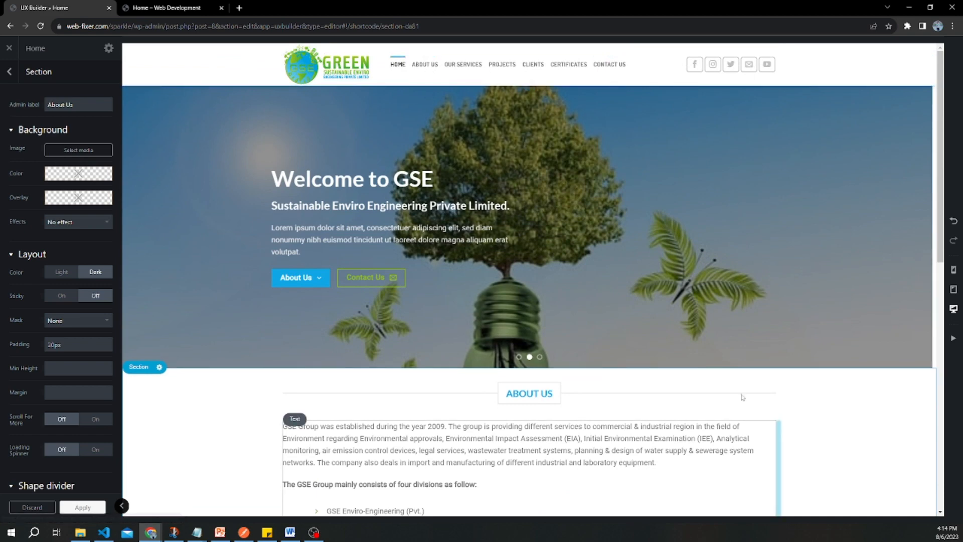
scroll(823, 420, "down", 3)
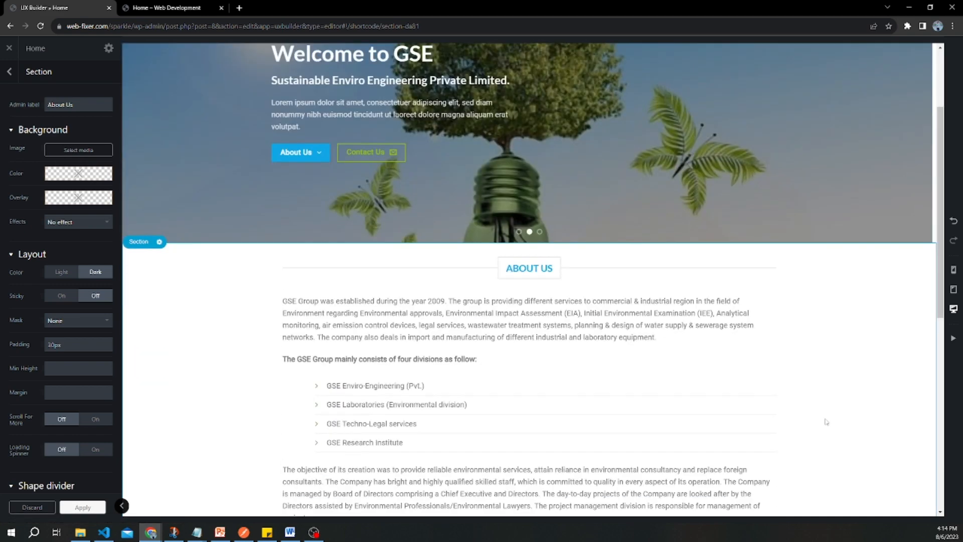
scroll(835, 409, "down", 7)
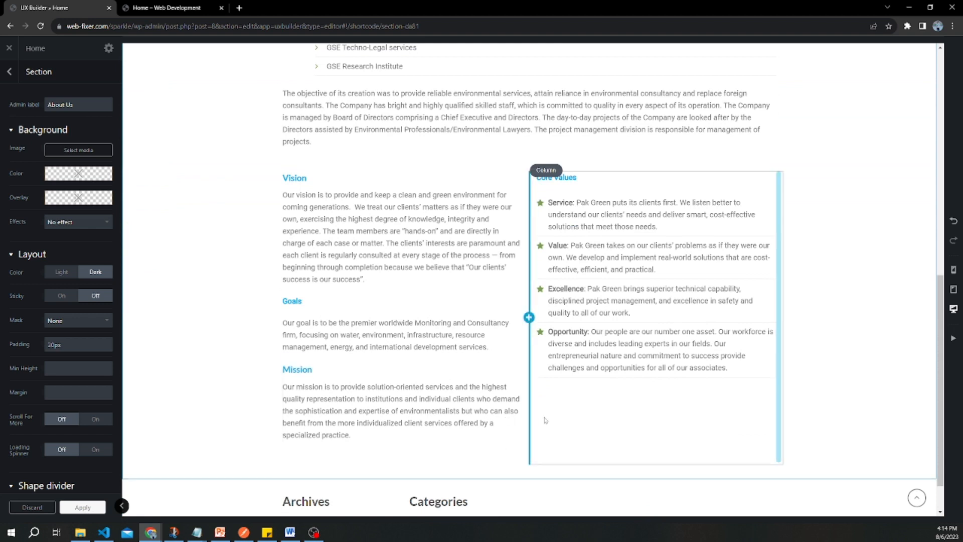
left_click(73, 512)
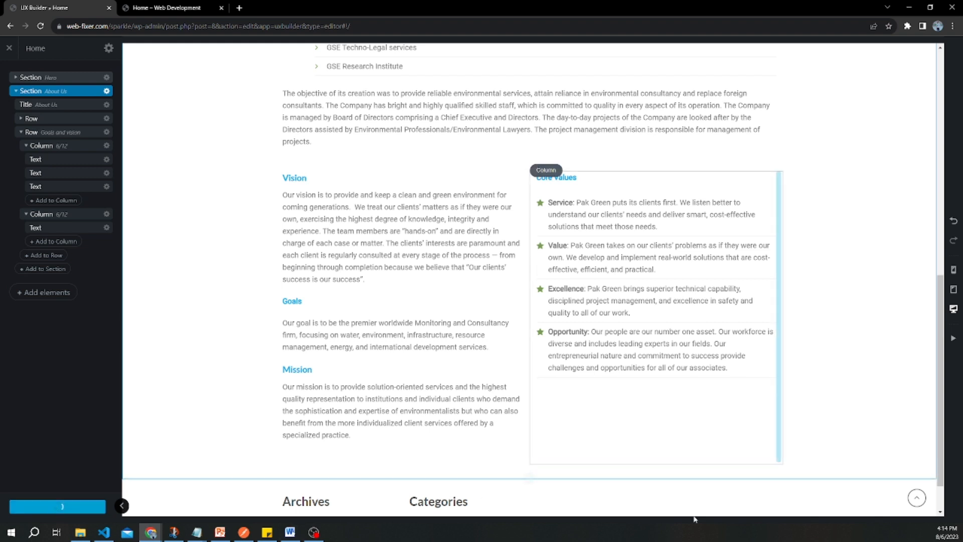
Step: Check the hero and About Us sections in the mobile preview and update the page
left_click(954, 271)
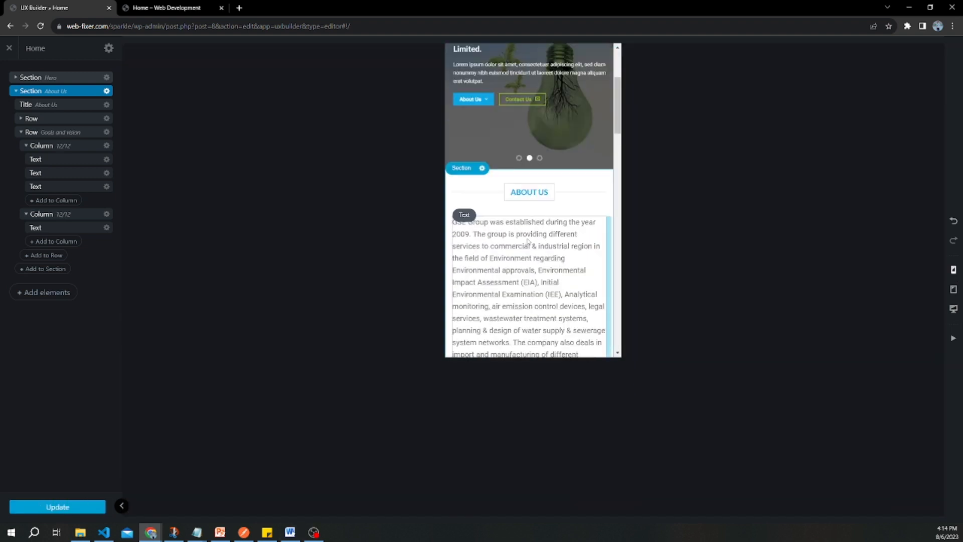
scroll(528, 241, "down", 3)
scroll(528, 242, "down", 10)
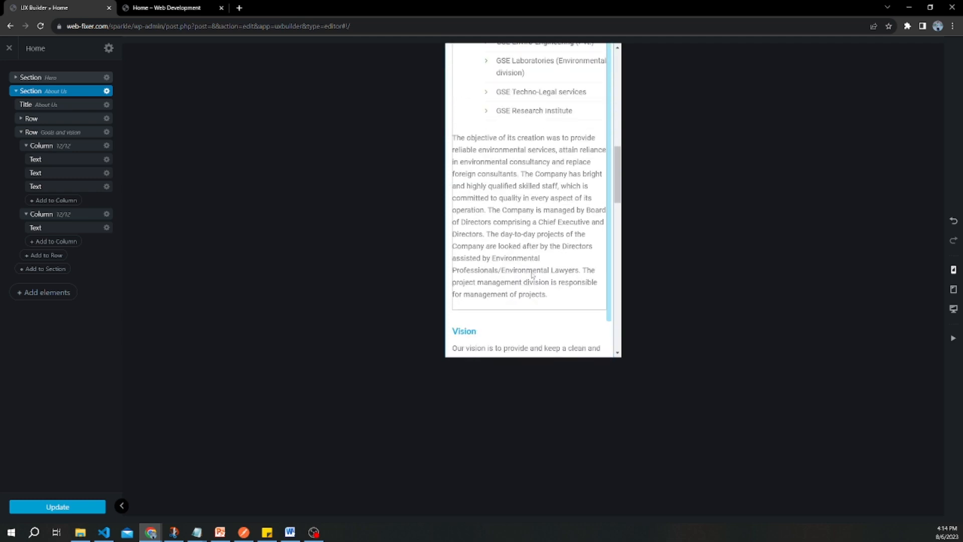
scroll(525, 289, "down", 10)
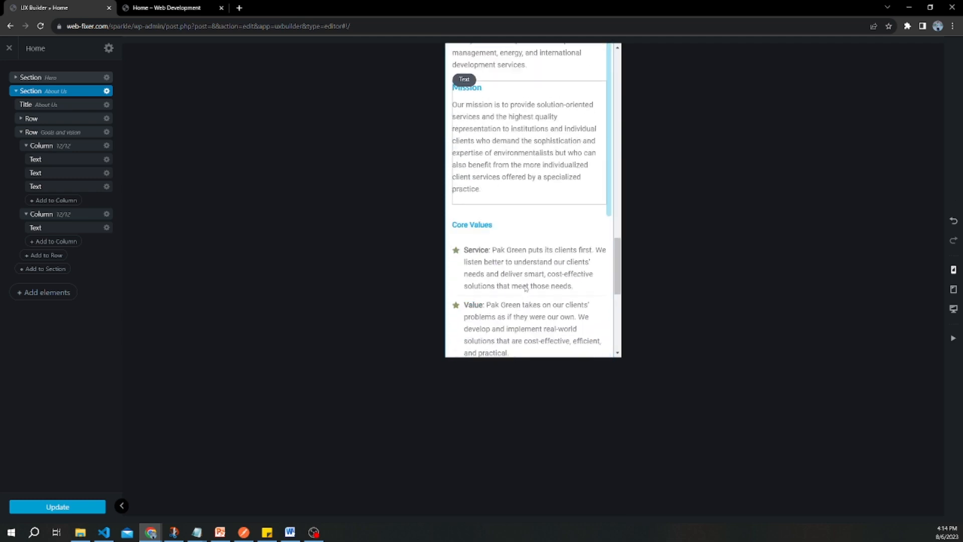
scroll(525, 288, "up", 15)
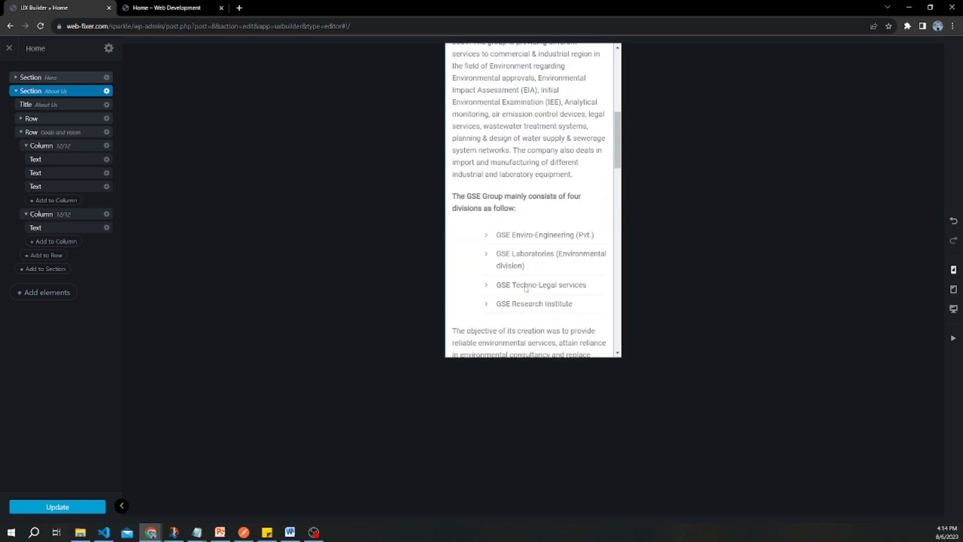
scroll(527, 289, "up", 5)
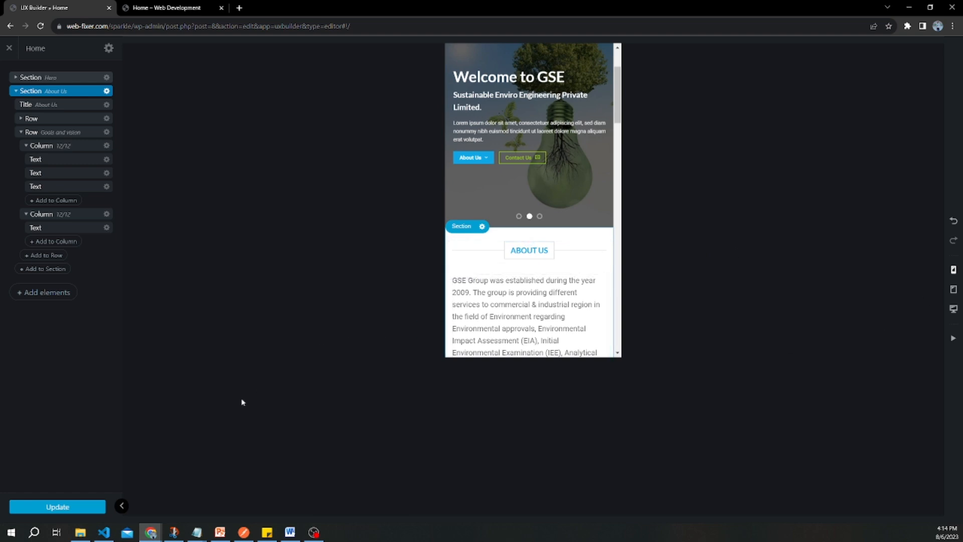
left_click(59, 507)
Step: Delete the "Lorem ipsum" paragraph from the "Welcome to GSE" banner text and close the text editor
left_click(526, 130)
left_click_drag(209, 215, 16, 205)
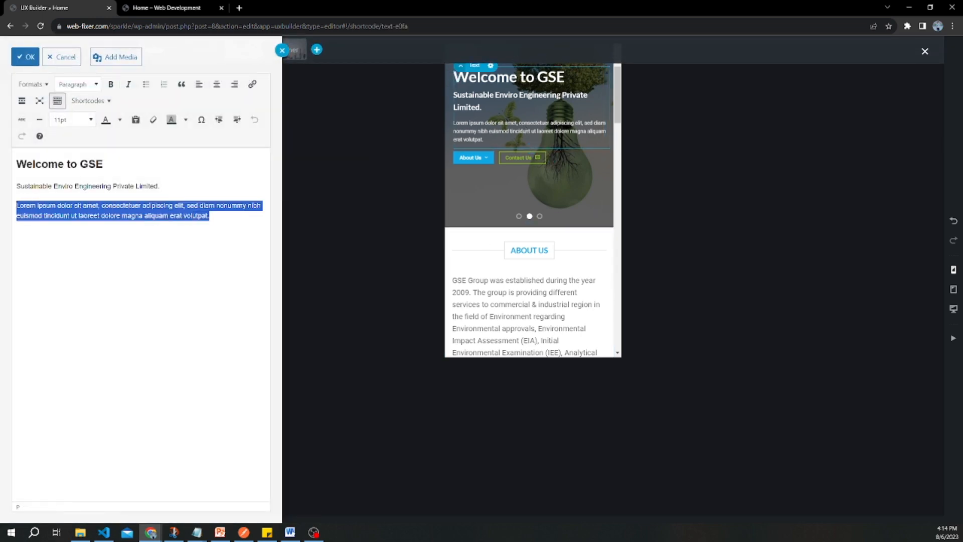
key("BackSpace")
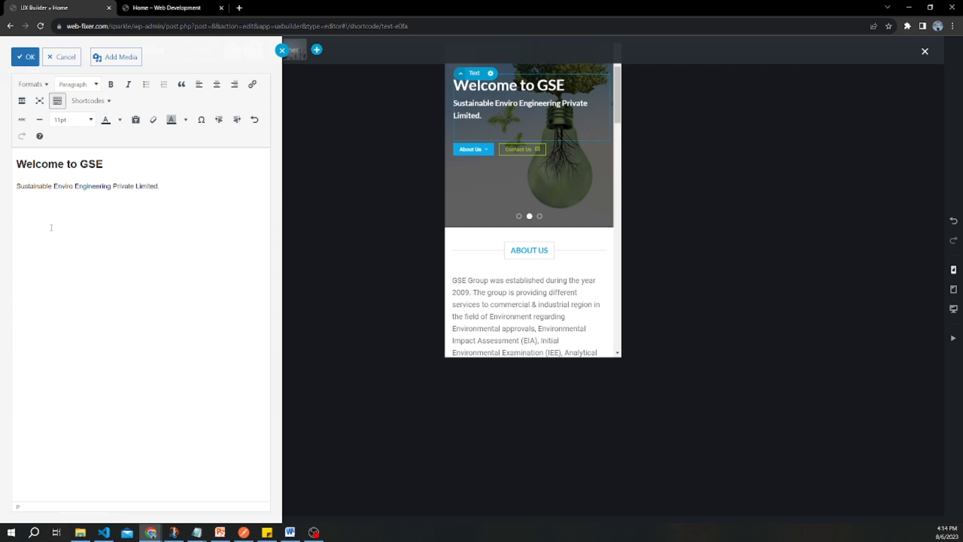
key("BackSpace")
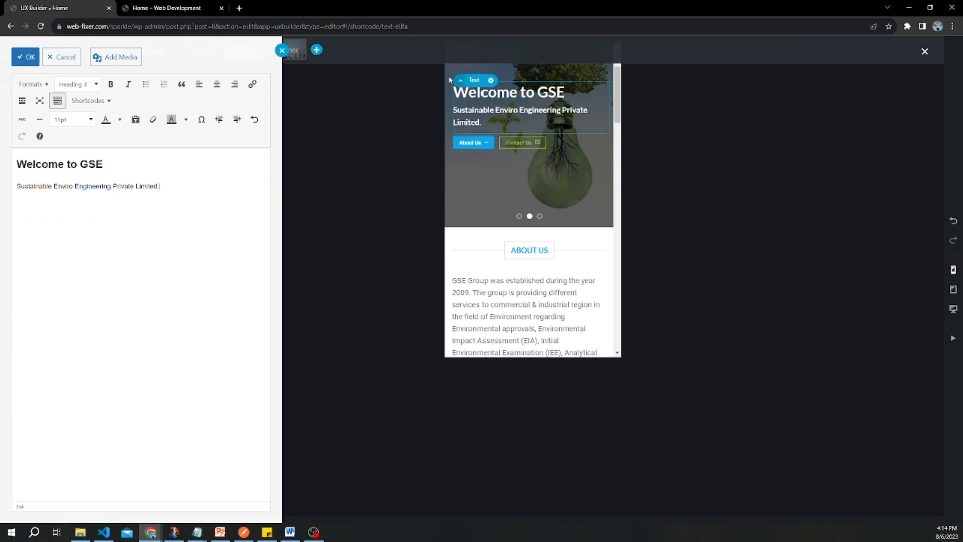
left_click(704, 212)
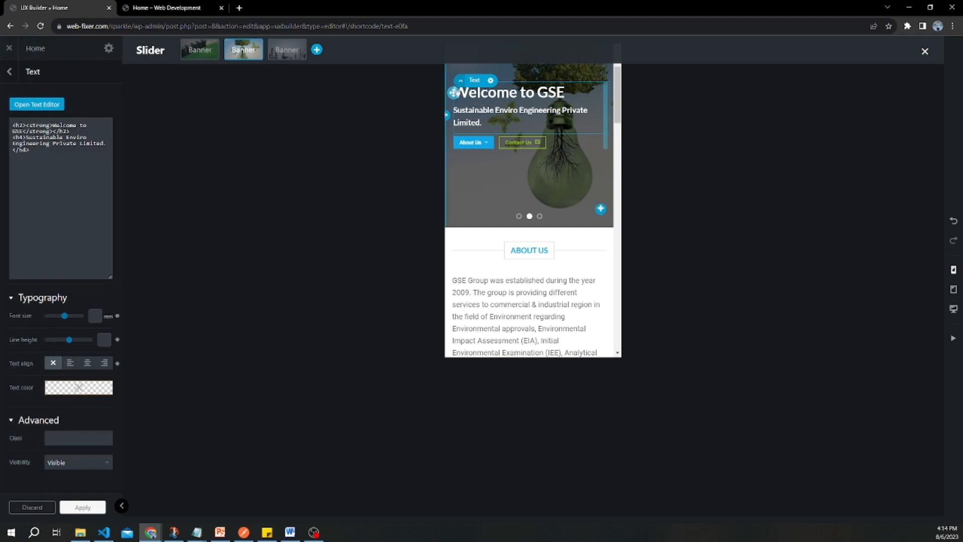
Step: Move the "Welcome to GSE" text box slightly right and down within the mobile banner, apply the change and update the page
left_click_drag(457, 93, 475, 104)
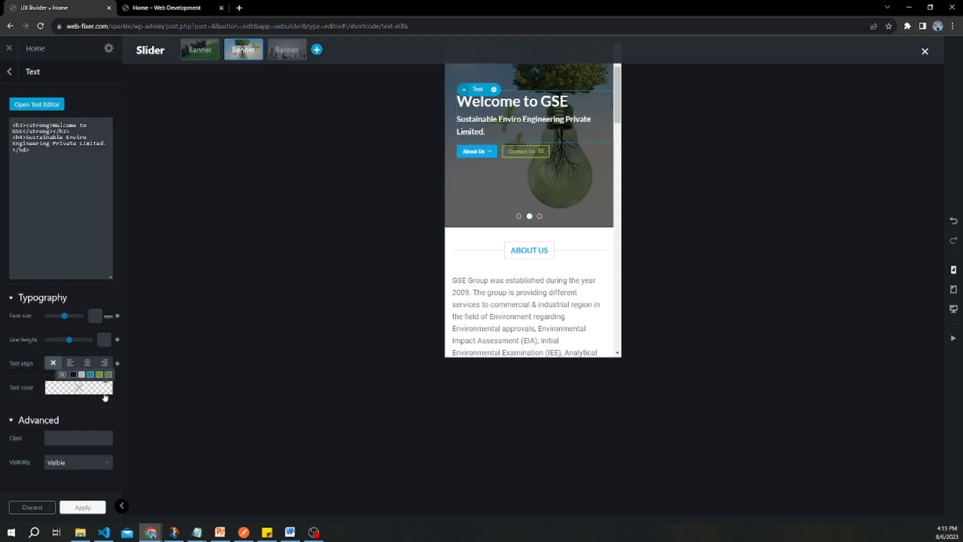
left_click(81, 508)
left_click(72, 508)
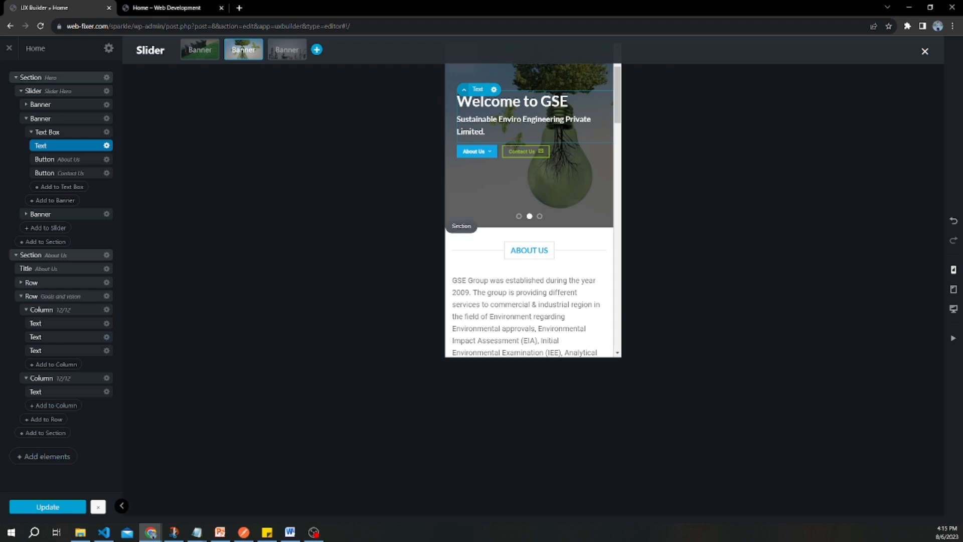
Step: Check the "Welcome to GSE" banner in the tablet layout and return to the desktop layout
key("alt+Tab")
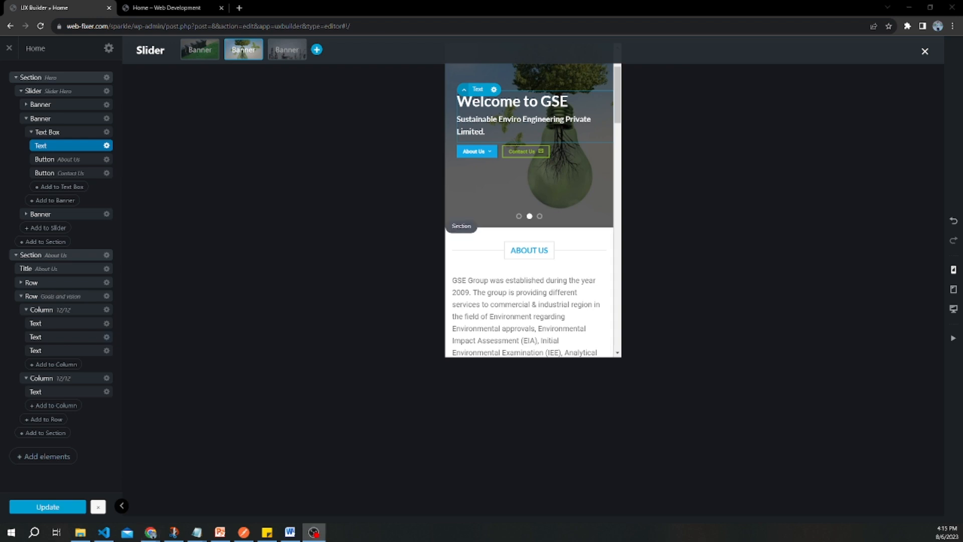
key("alt+Tab")
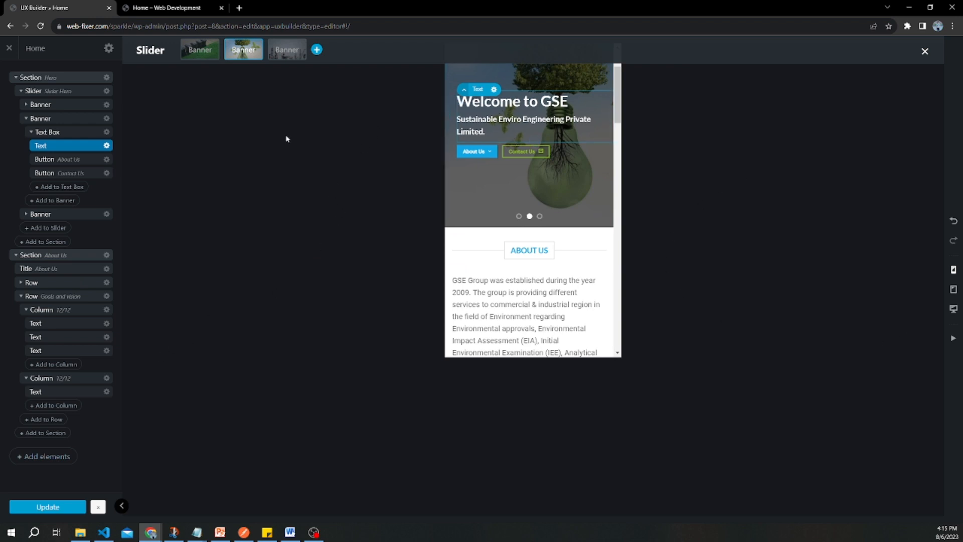
left_click(953, 289)
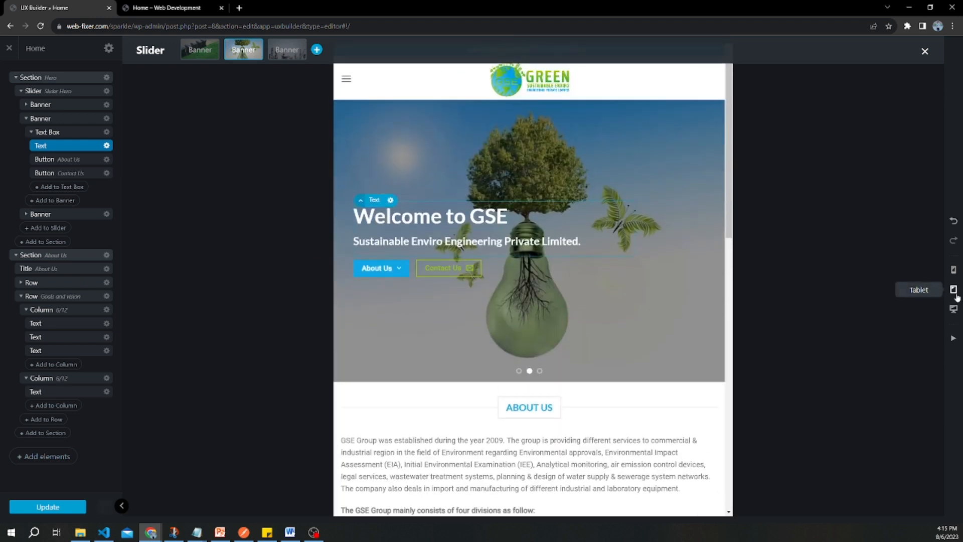
left_click(953, 309)
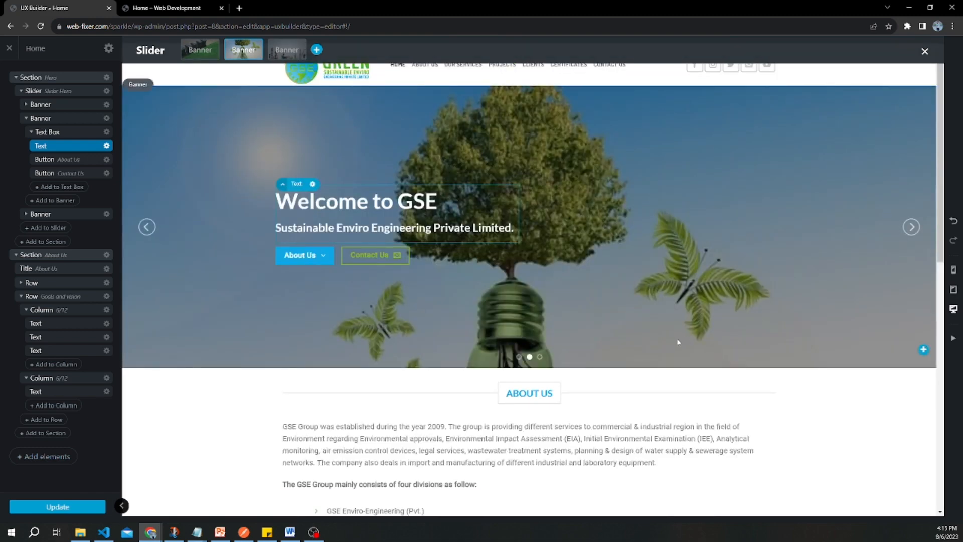
Step: Check the list of menu names in Notepad for the section that follows About us, and return to the page builder
scroll(688, 340, "down", 10)
scroll(688, 342, "up", 4)
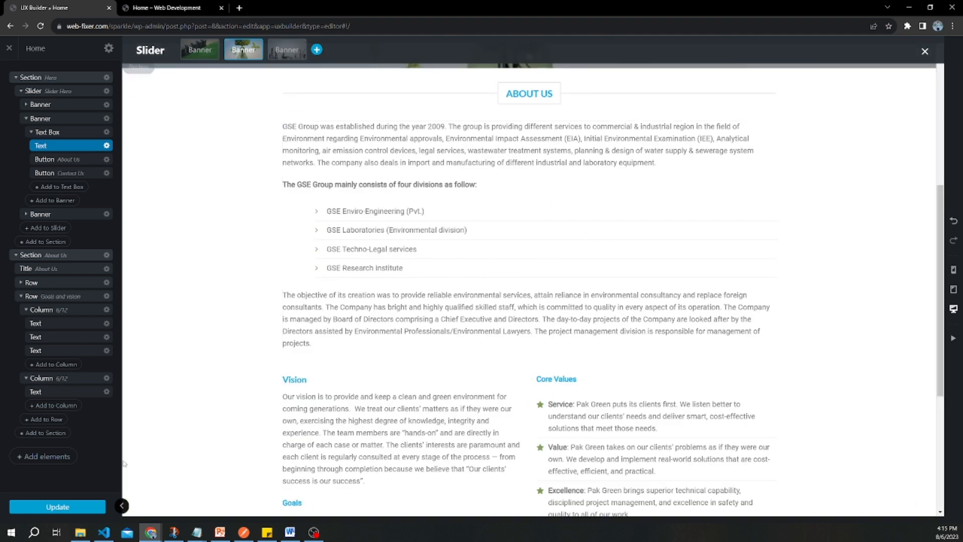
left_click(198, 484)
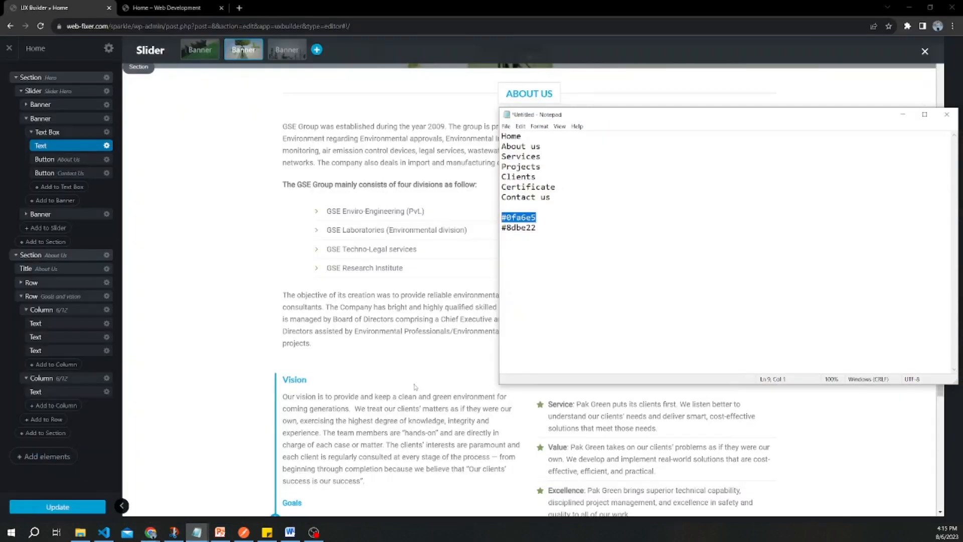
left_click(555, 205)
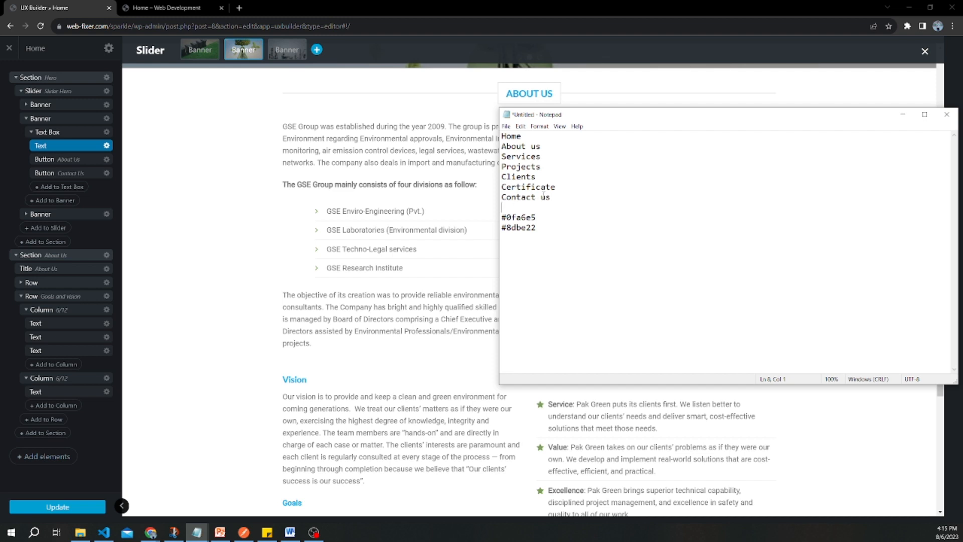
double_click(537, 157)
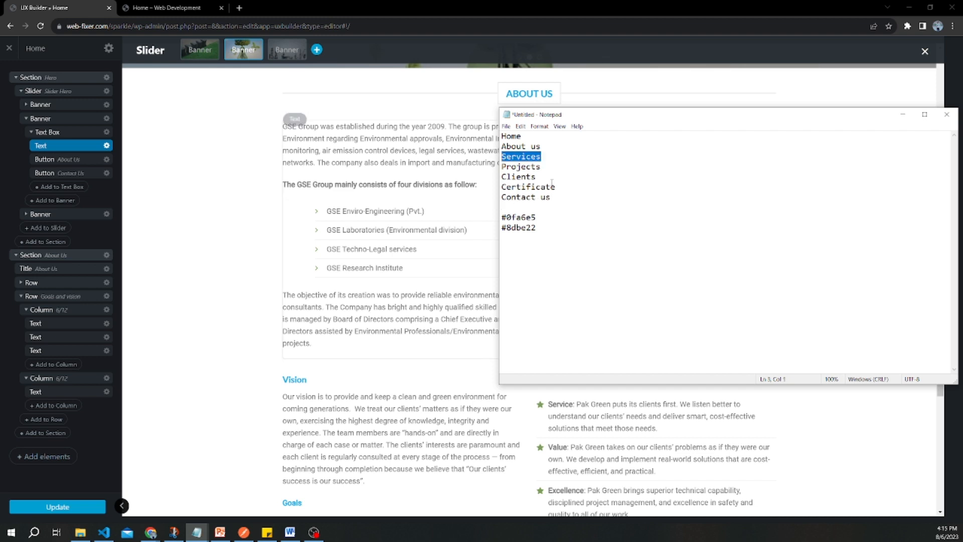
left_click(234, 221)
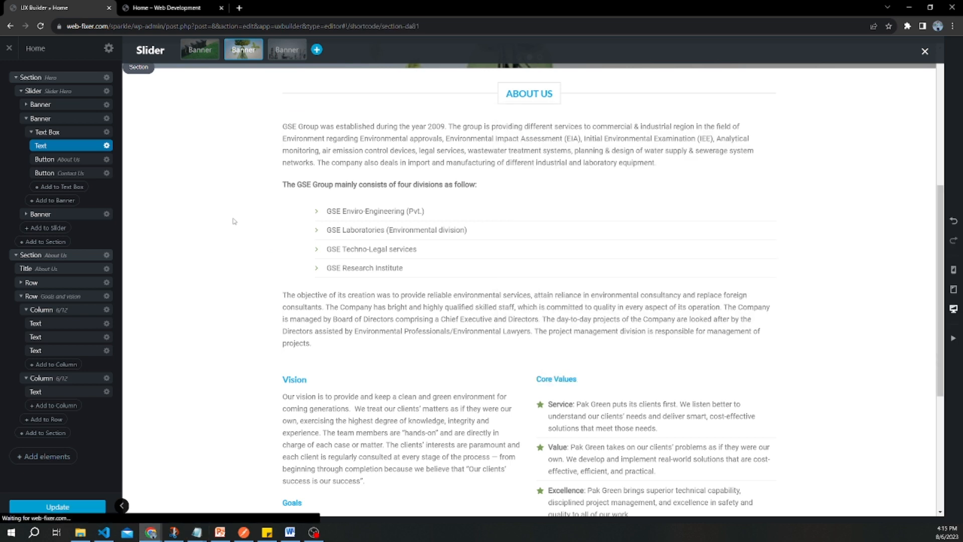
Step: Collapse the Hero and About Us sections in the page structure and add a section with the Default preset below them
left_click(9, 72)
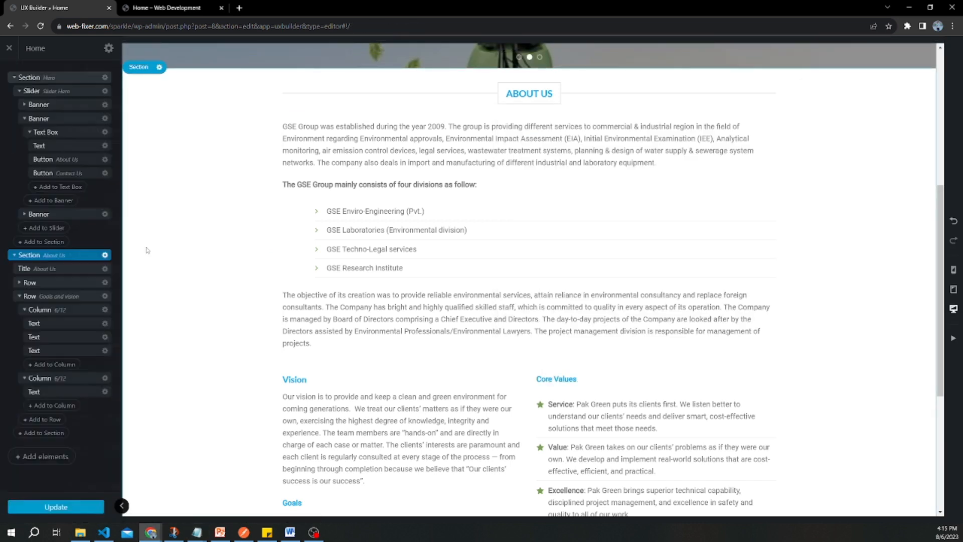
left_click(16, 78)
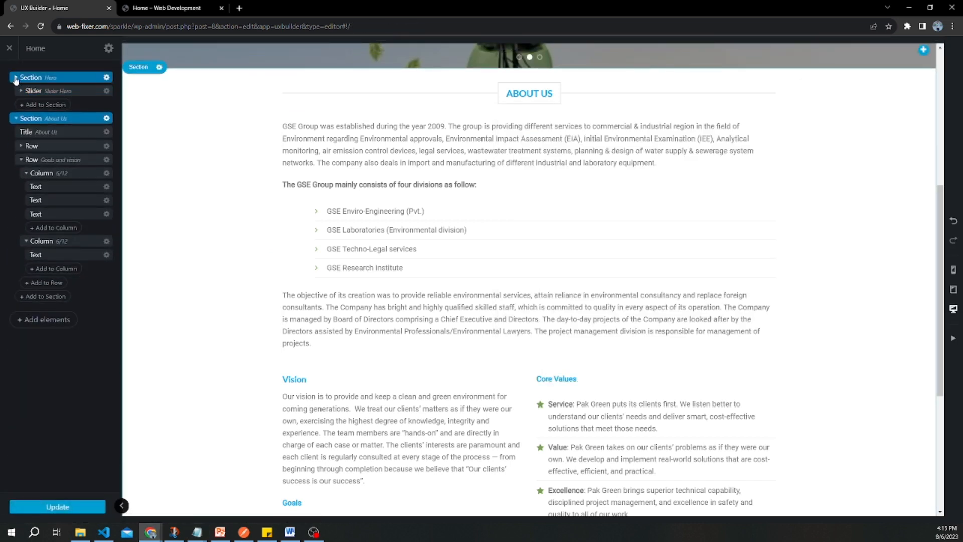
left_click(16, 91)
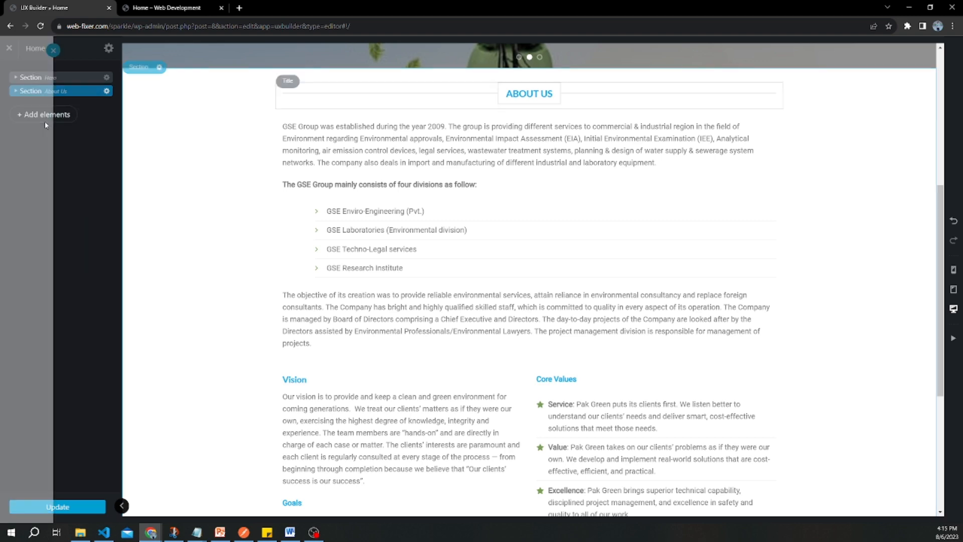
left_click(44, 121)
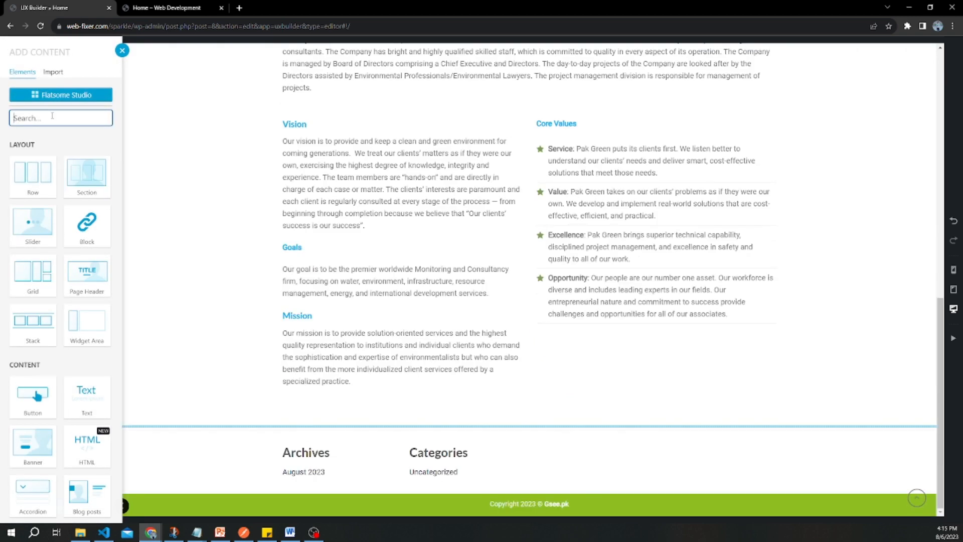
type("se")
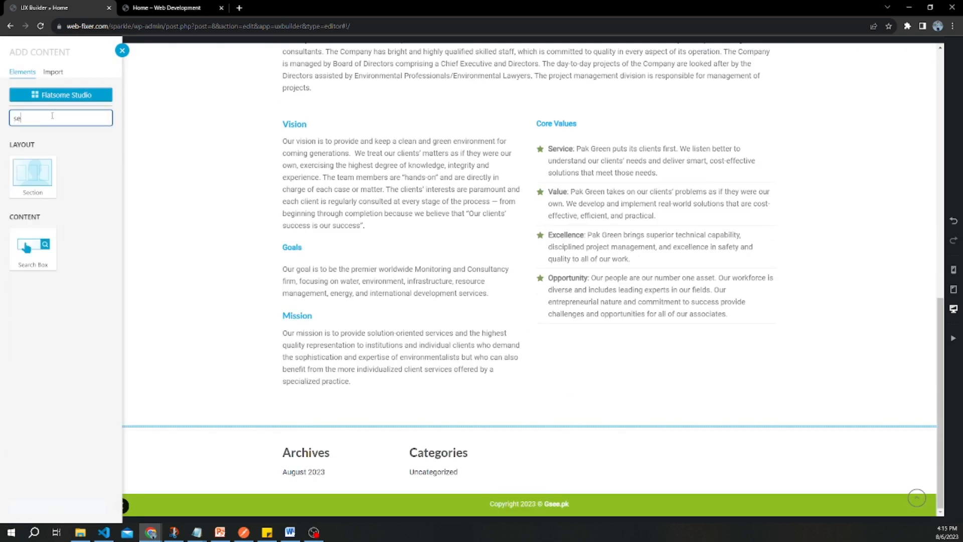
left_click(34, 186)
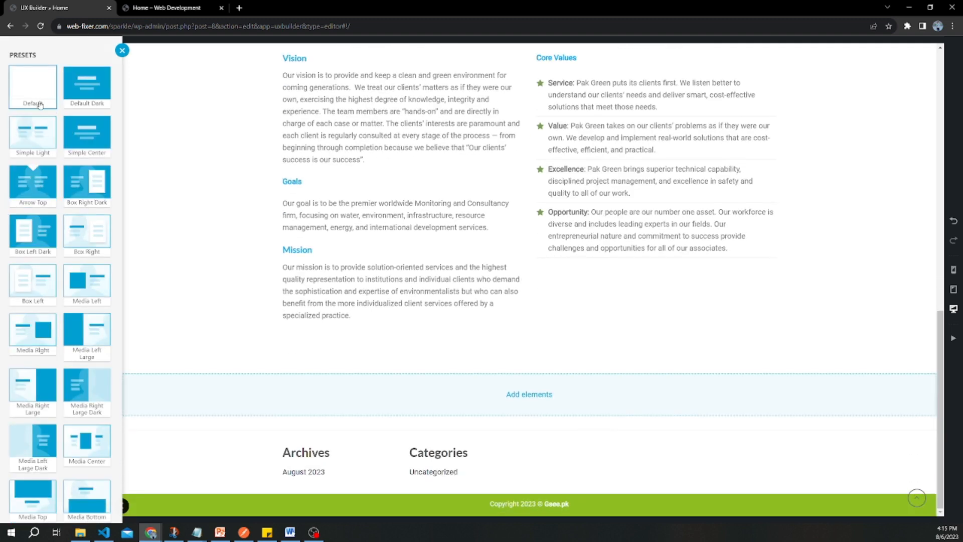
left_click(362, 408)
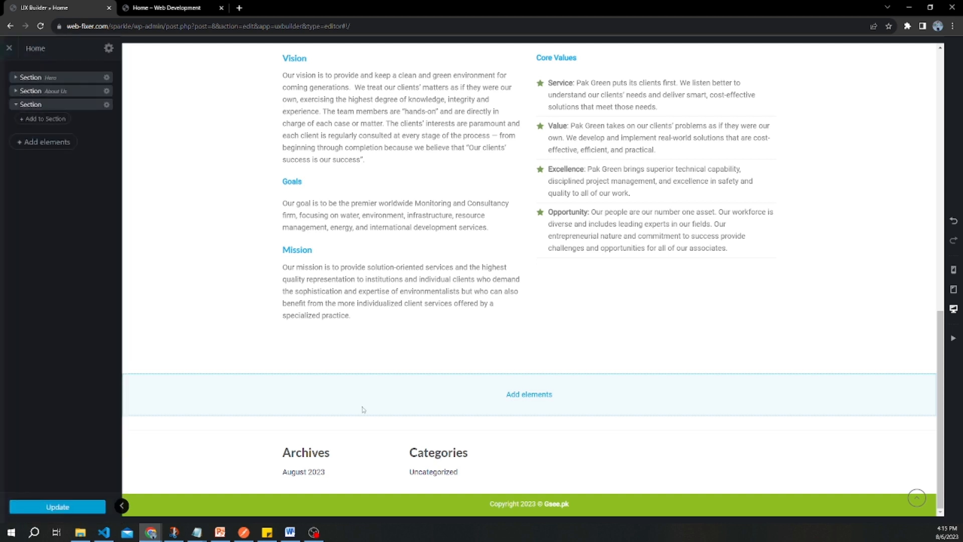
Step: Label the new section "Services" and leave its background image unselected
left_click(78, 106)
type("Services")
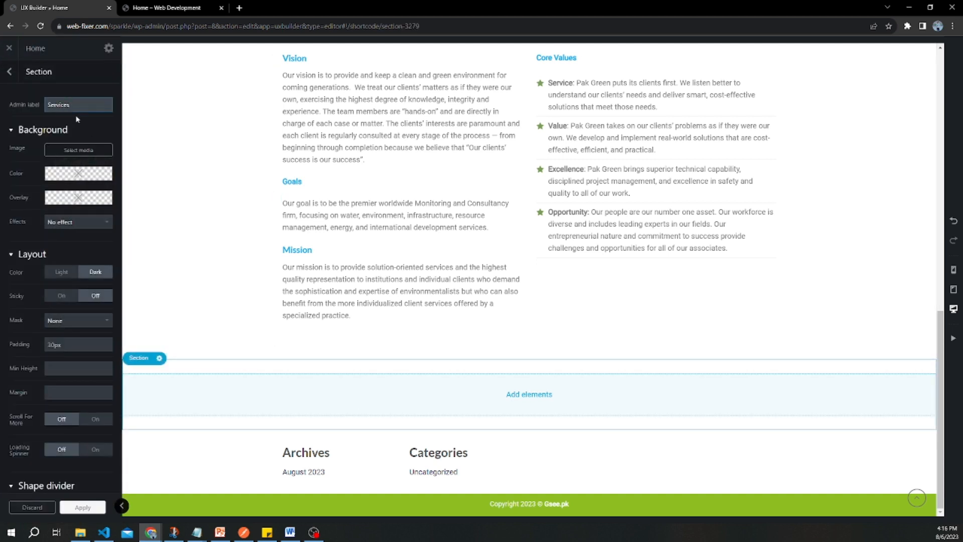
left_click(79, 151)
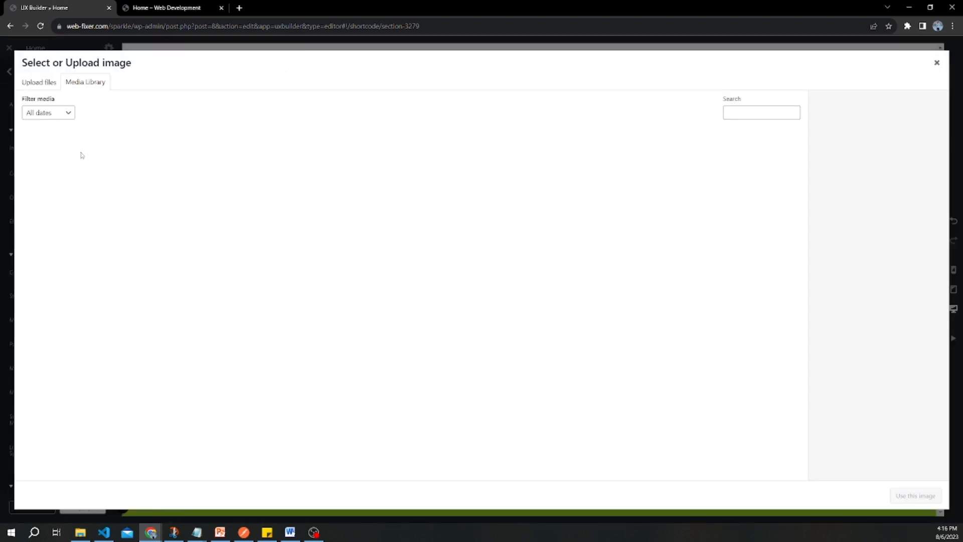
left_click(936, 63)
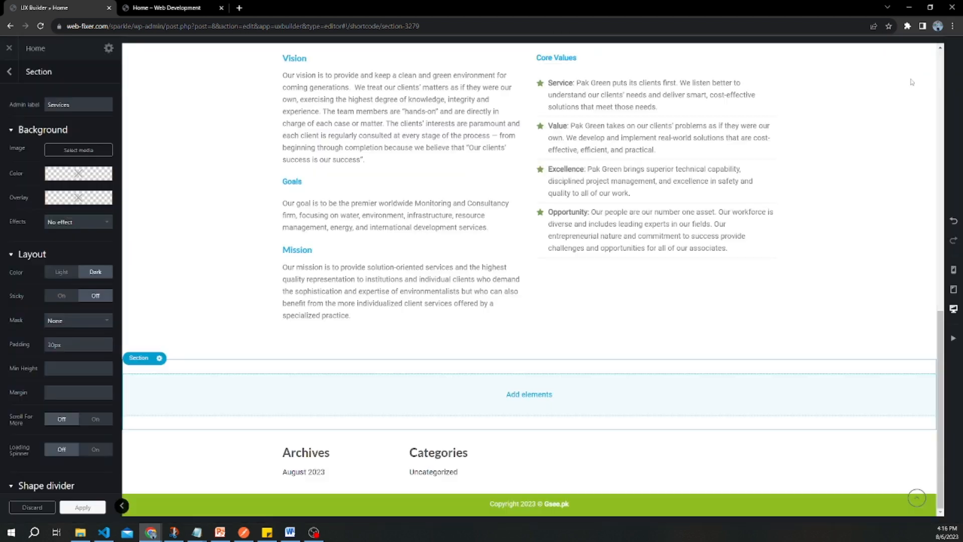
Step: Add a Title element to the Services section
left_click(528, 394)
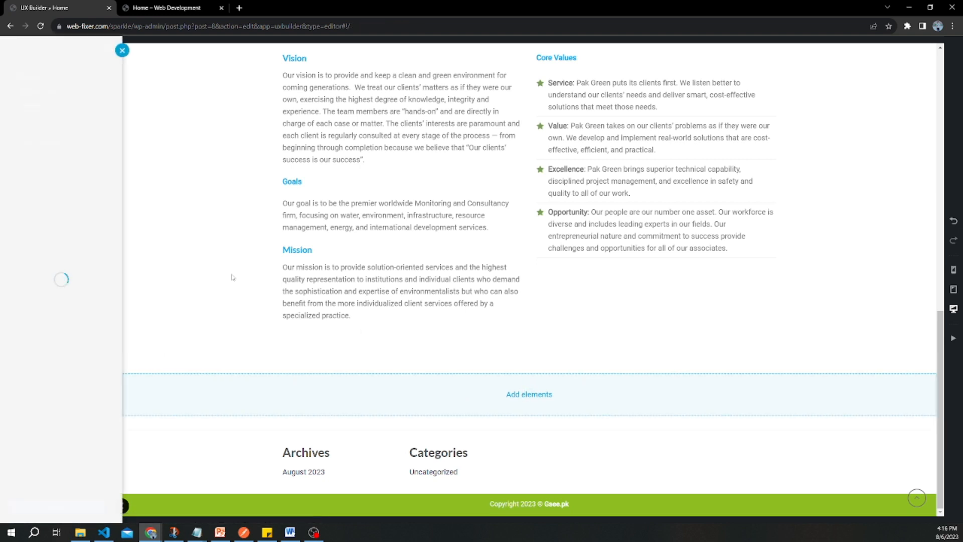
type("te")
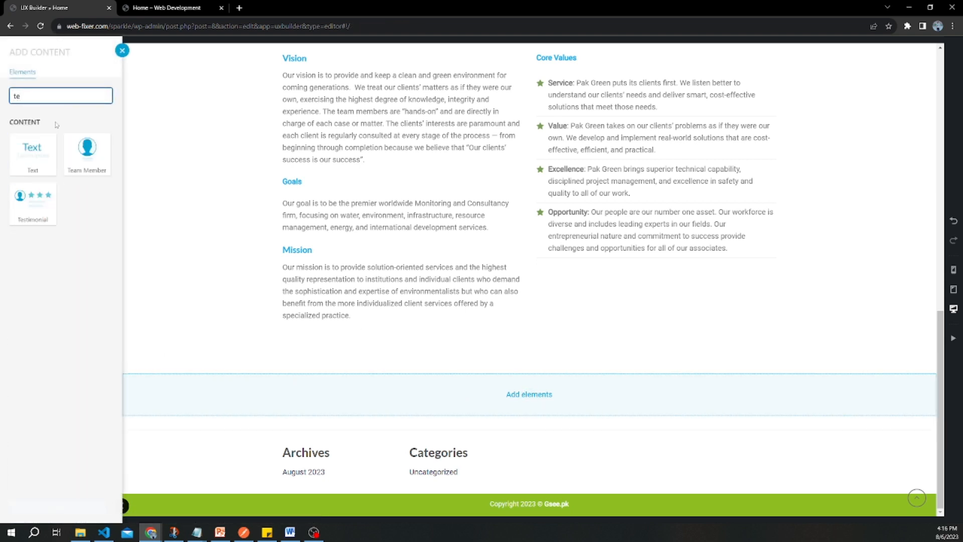
key("BackSpace")
type("t")
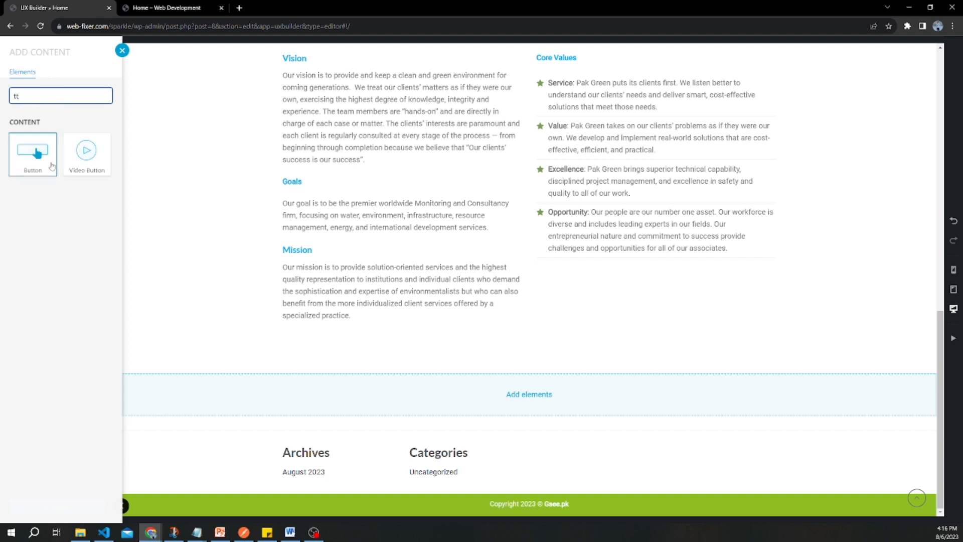
key("BackSpace")
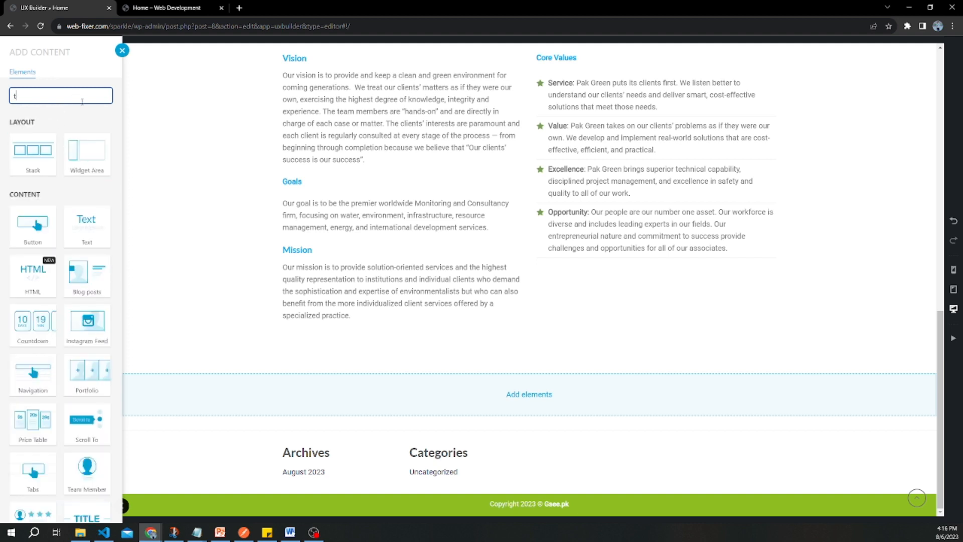
type("i")
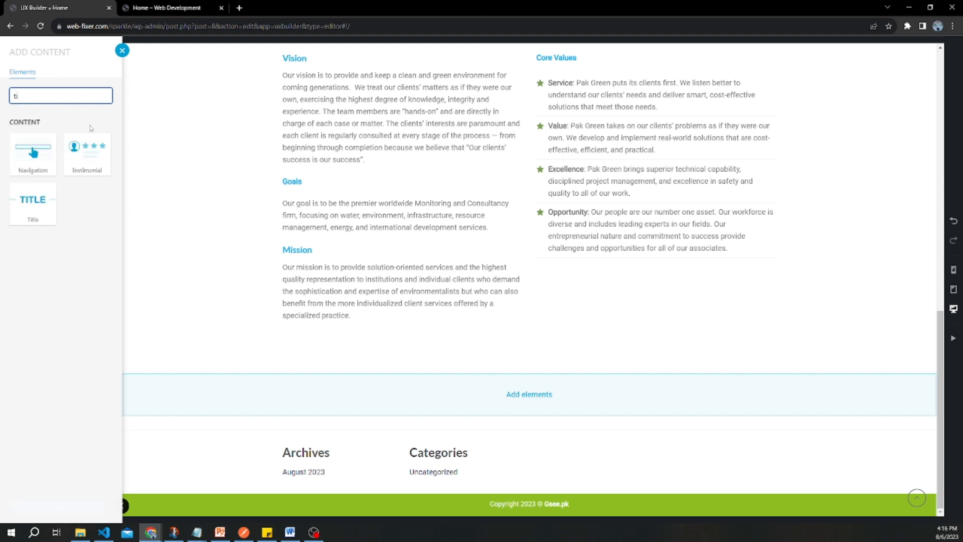
left_click(33, 203)
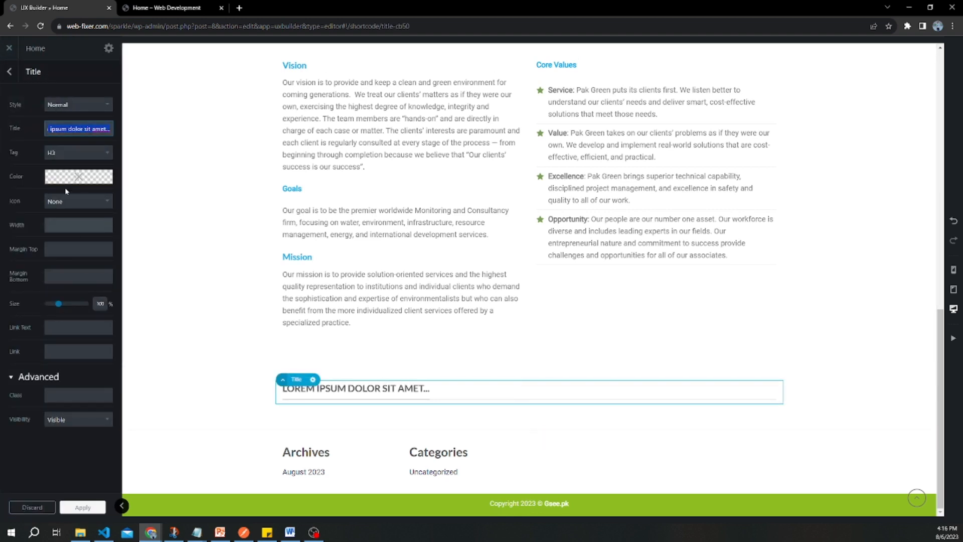
Step: Set the new title's style to Center Bold and its text to "Services"
left_click(77, 104)
left_click(86, 143)
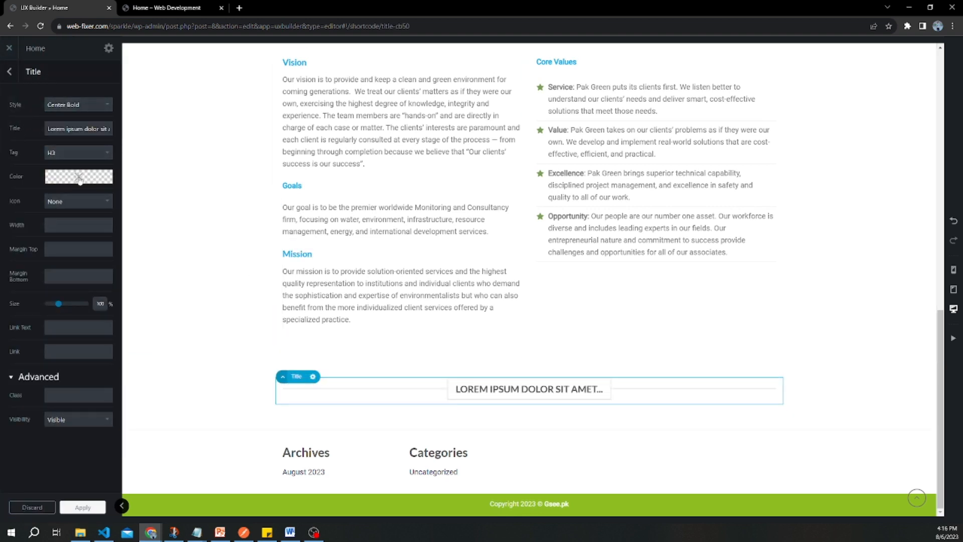
left_click(85, 128)
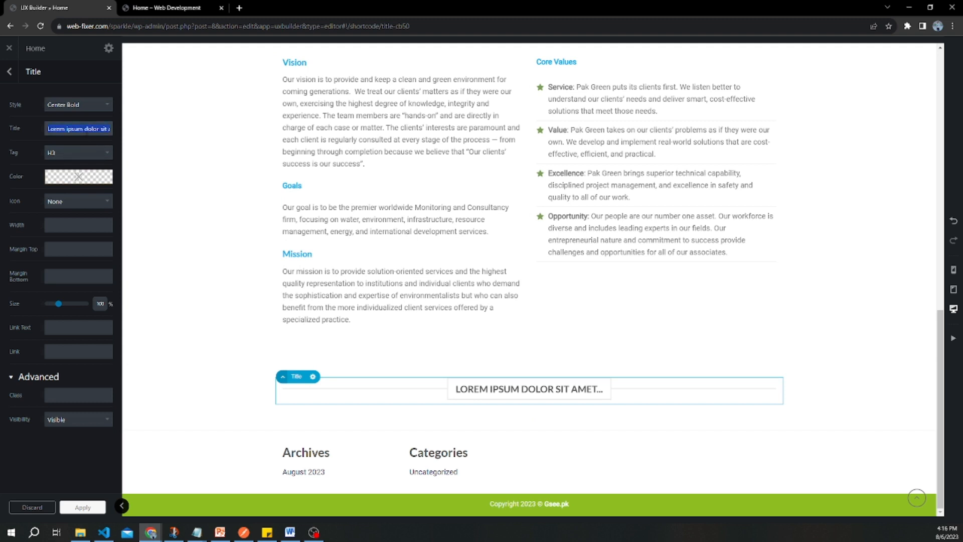
type("Services")
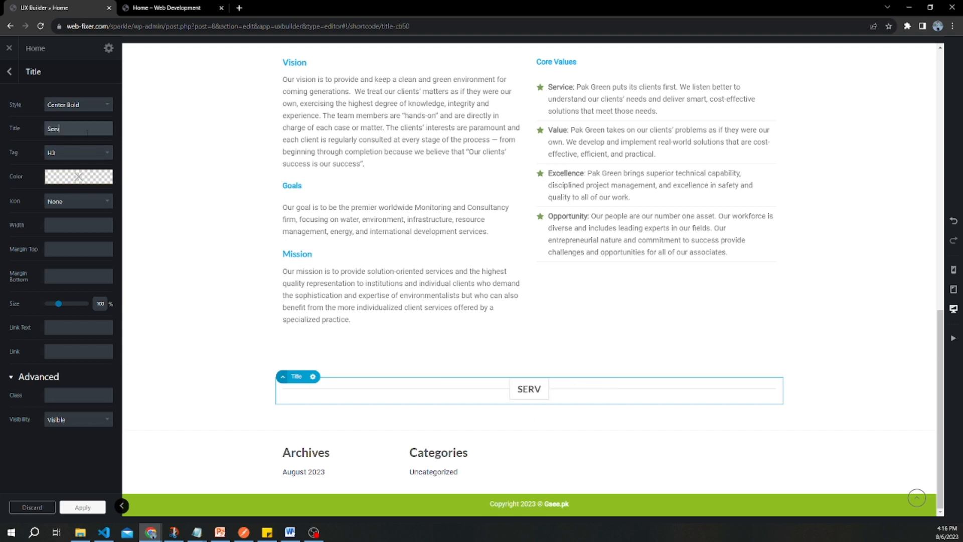
Step: Copy the colour code #0fa6e5 from the Notepad notes, set it as the Services title colour and apply the title settings
left_click(79, 178)
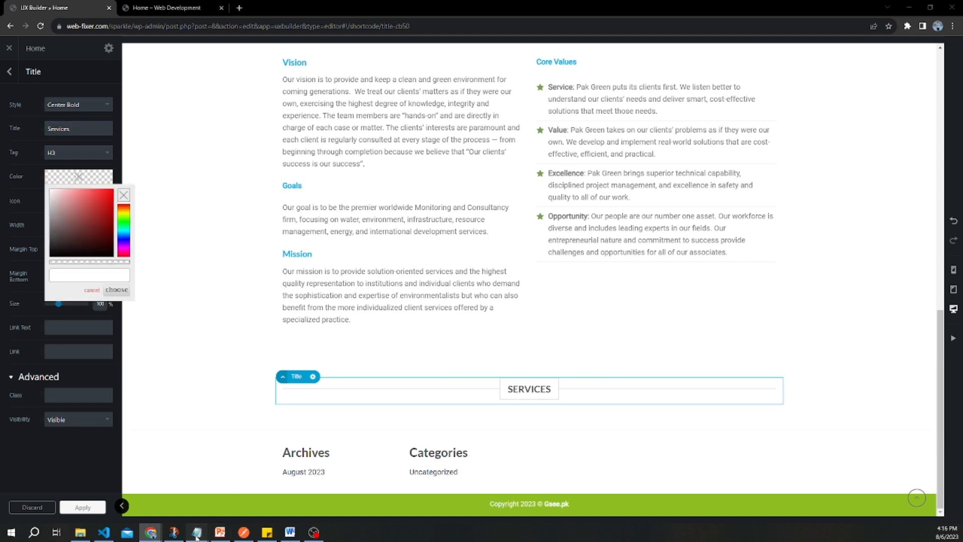
left_click(295, 489)
left_click_drag(537, 217, 501, 218)
key("ctrl+c")
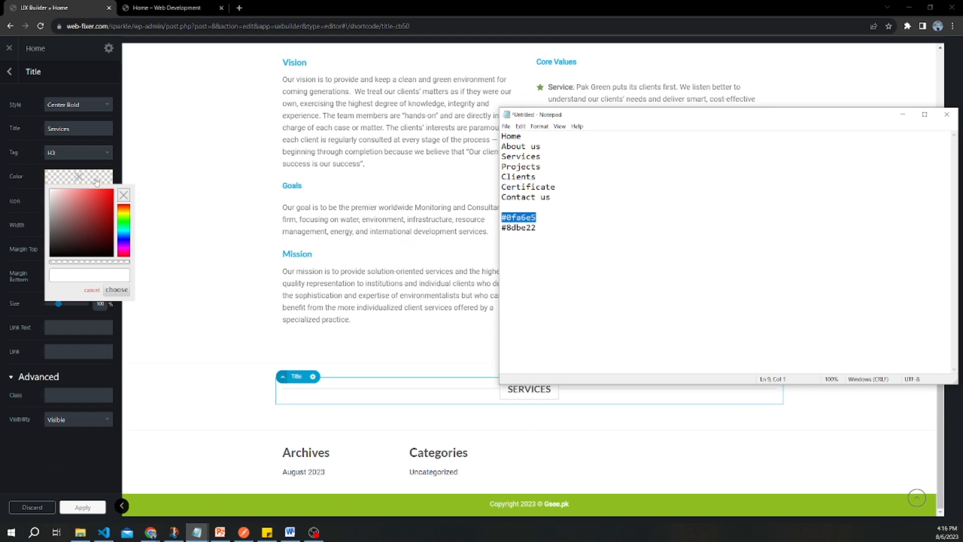
left_click(76, 273)
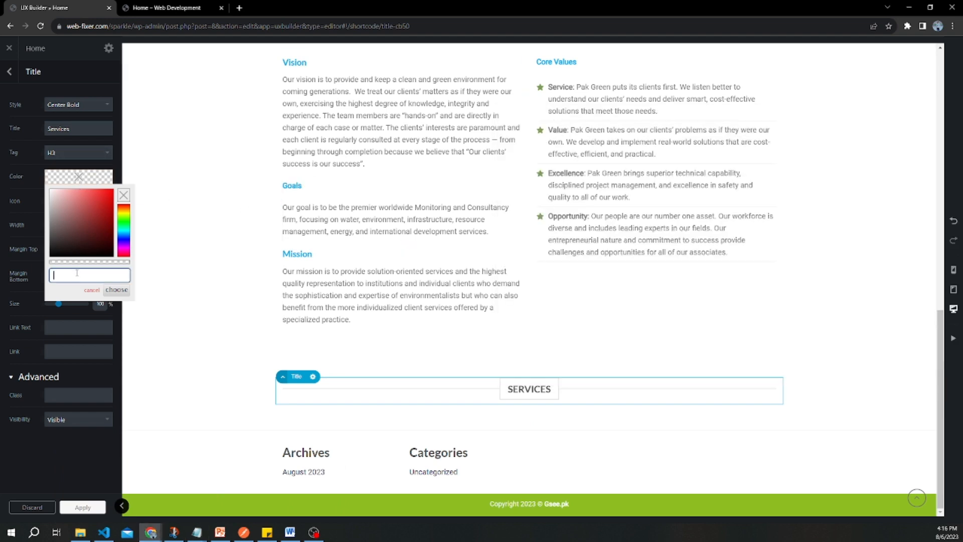
key("ctrl+v")
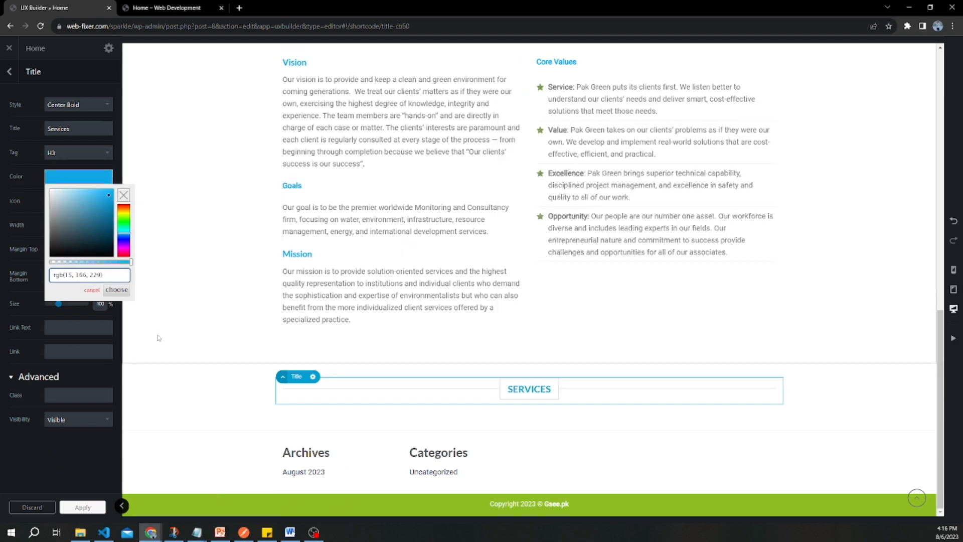
left_click(117, 289)
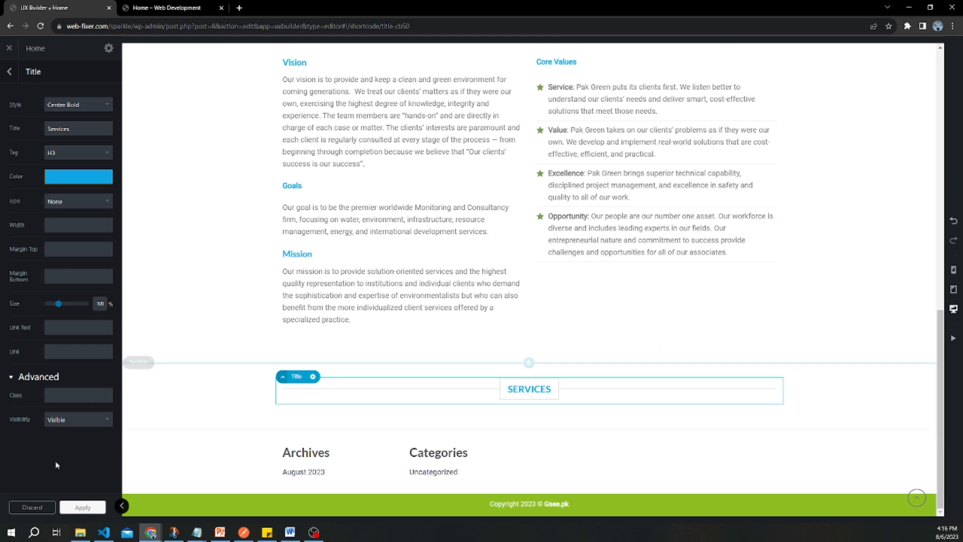
left_click(80, 508)
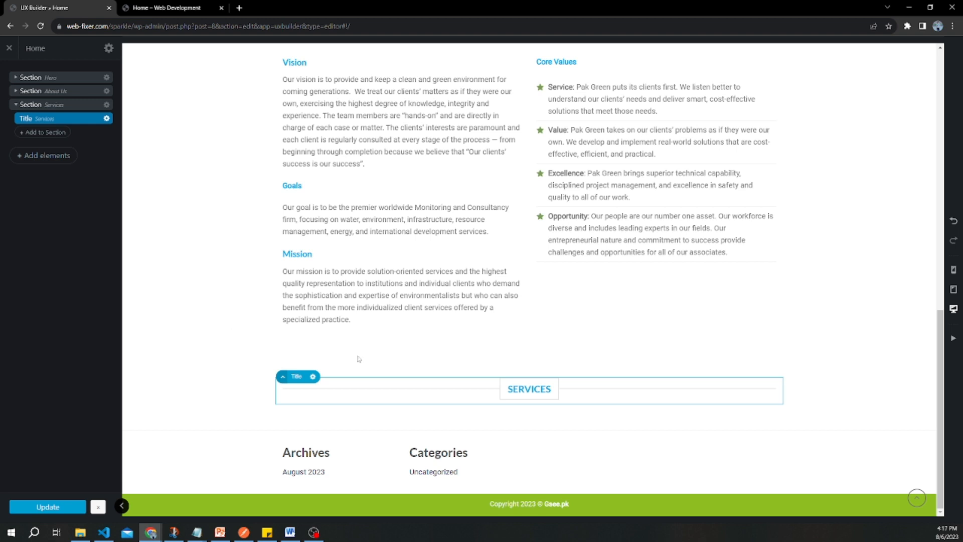
Step: Add a row with the 4 Columns preset below the Services title
mouse_move(529, 416)
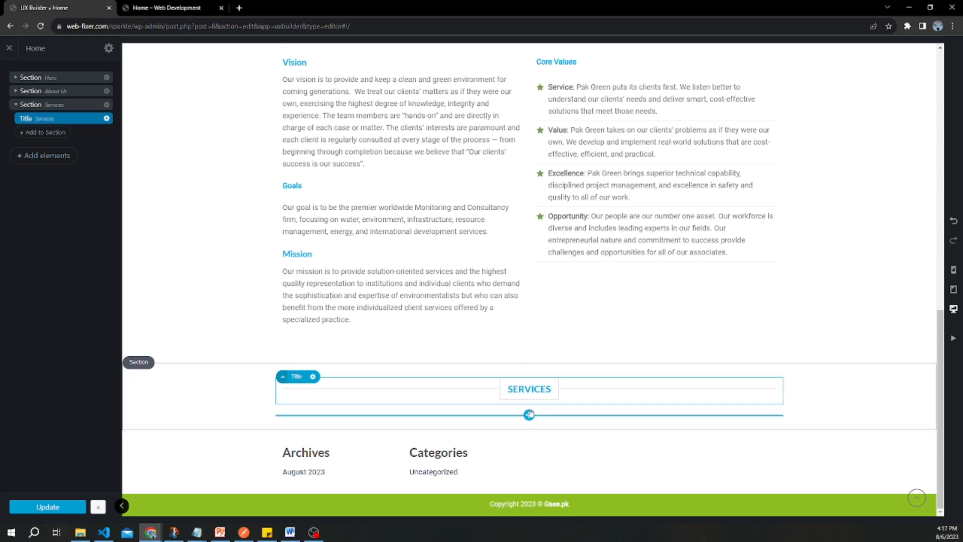
left_click(36, 133)
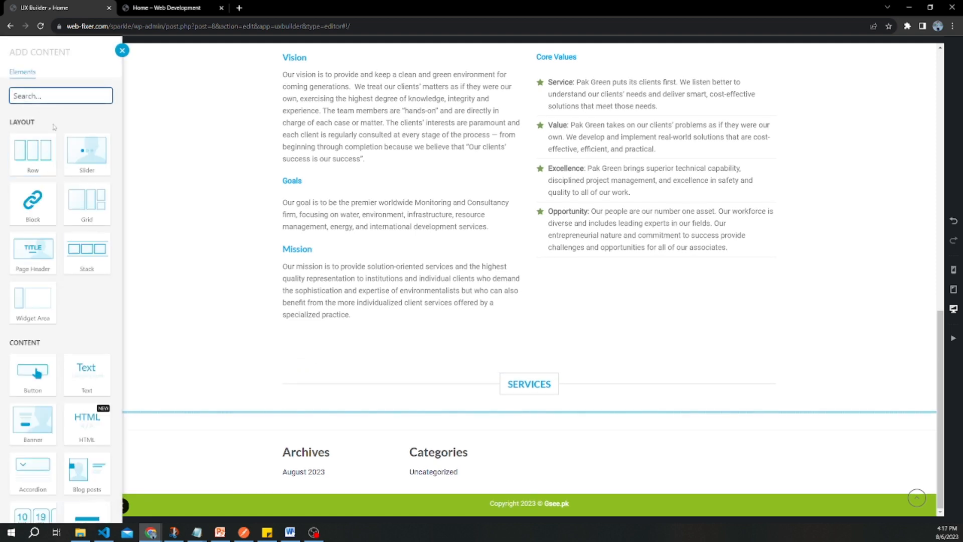
left_click(50, 161)
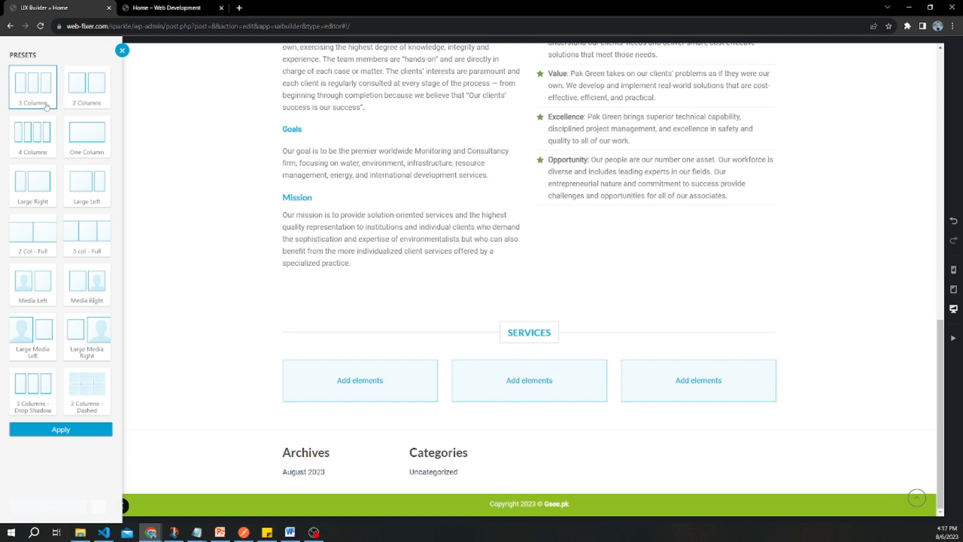
left_click(37, 129)
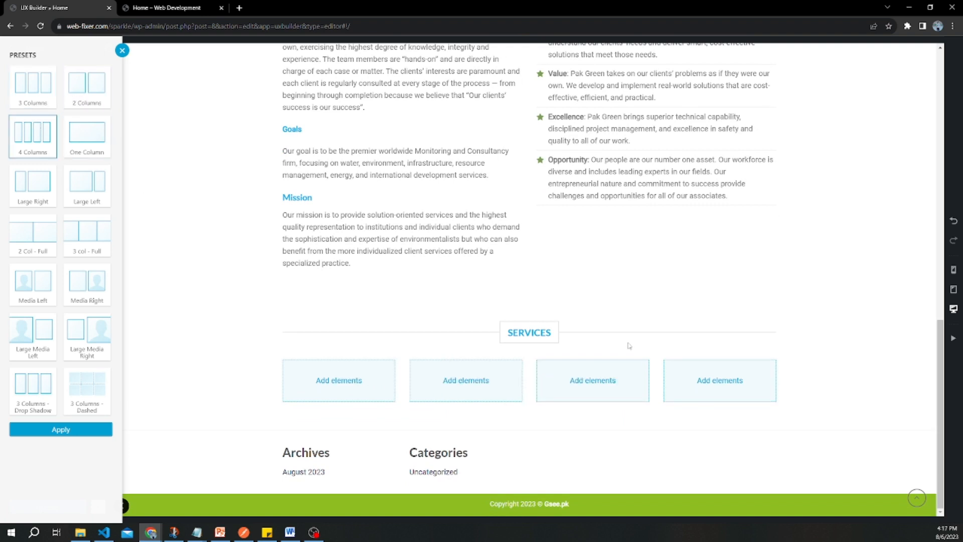
left_click(469, 378)
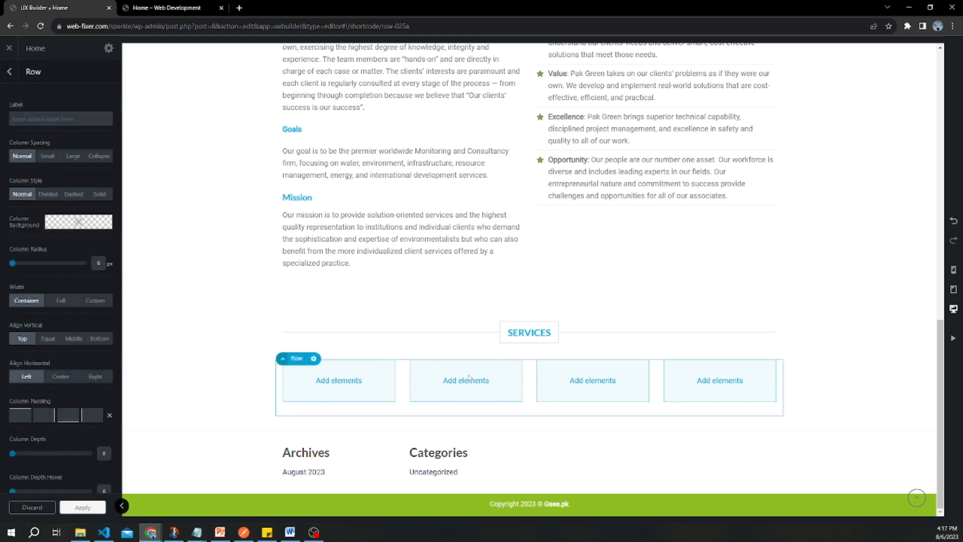
Step: Delete three of the four columns from the Services row, keeping only the first one
left_click(467, 382)
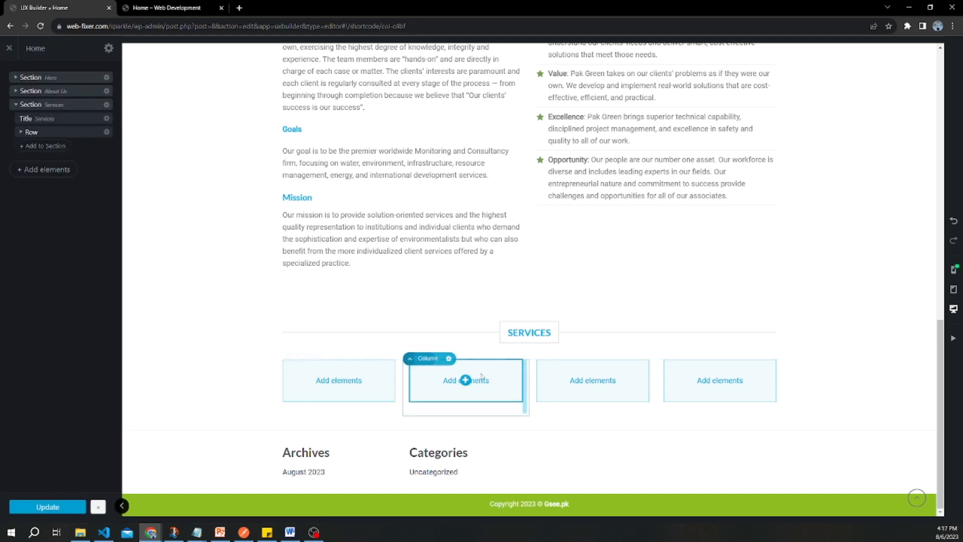
left_click(449, 358)
left_click(444, 438)
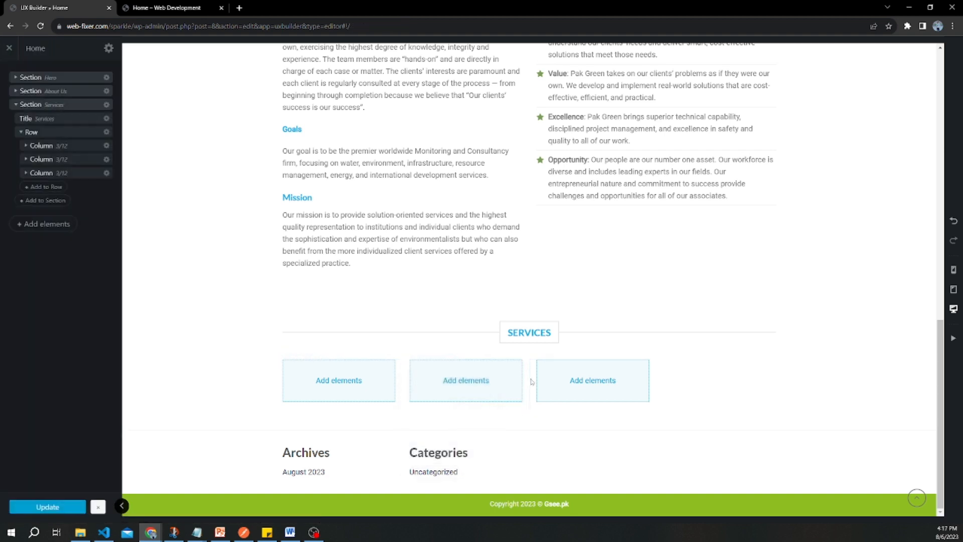
left_click(481, 384)
left_click(448, 358)
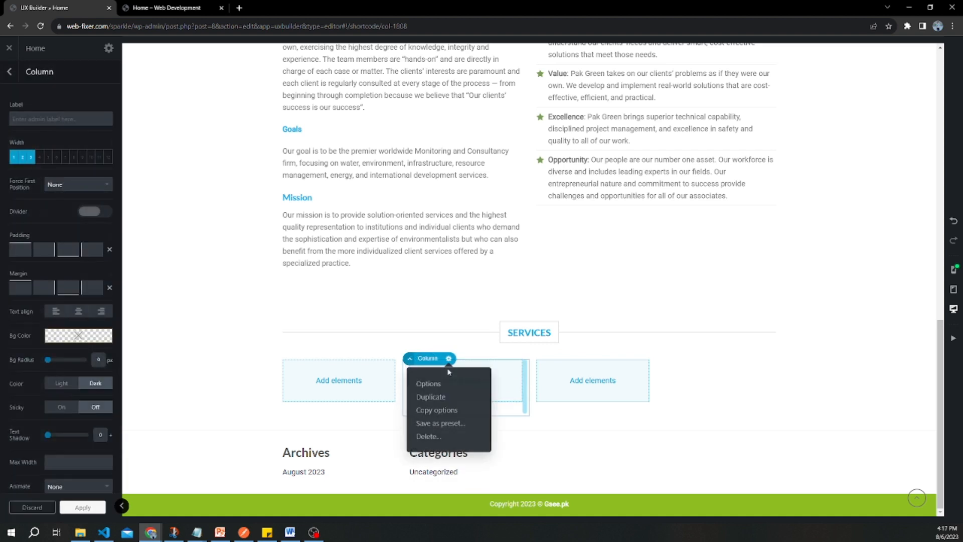
left_click(428, 437)
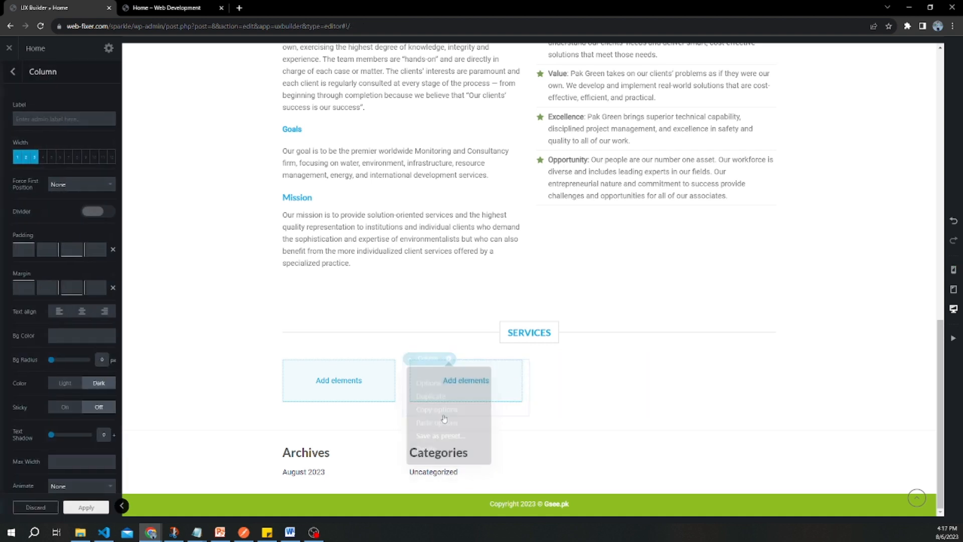
left_click(458, 372)
left_click(448, 358)
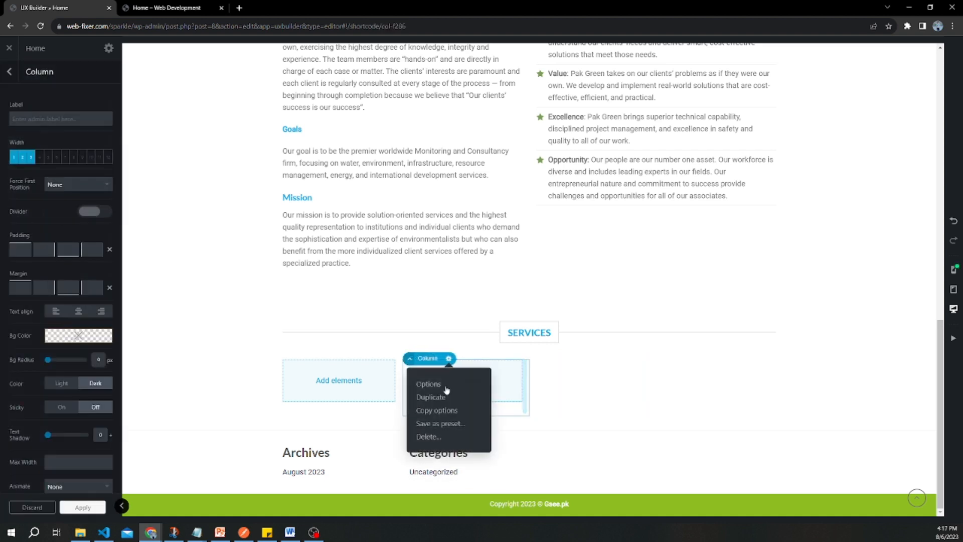
left_click(428, 437)
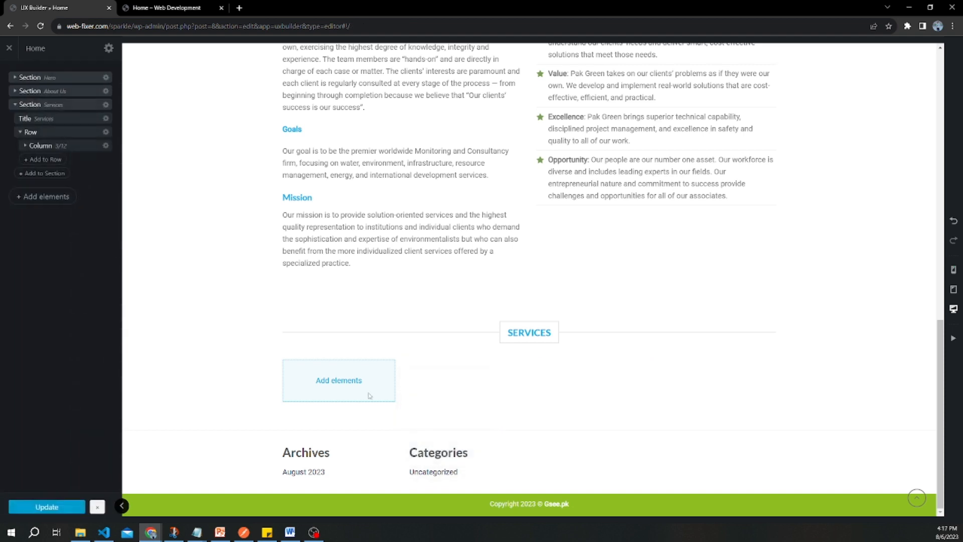
left_click(339, 380)
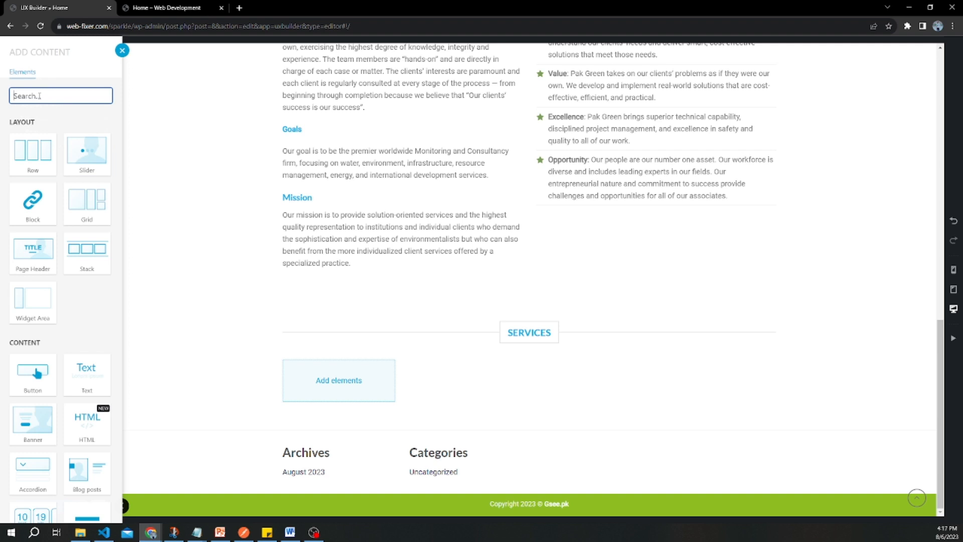
type("imag")
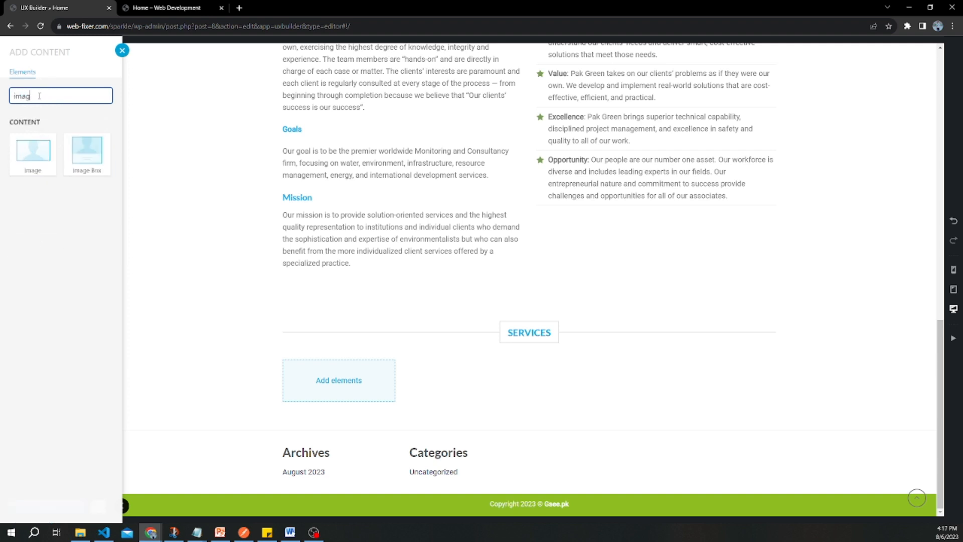
left_click(32, 151)
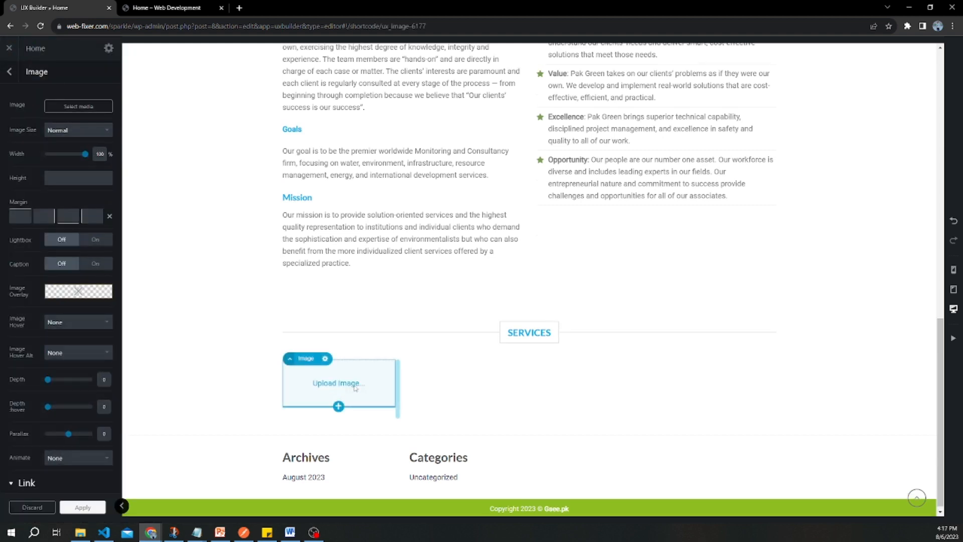
left_click(325, 358)
left_click(324, 437)
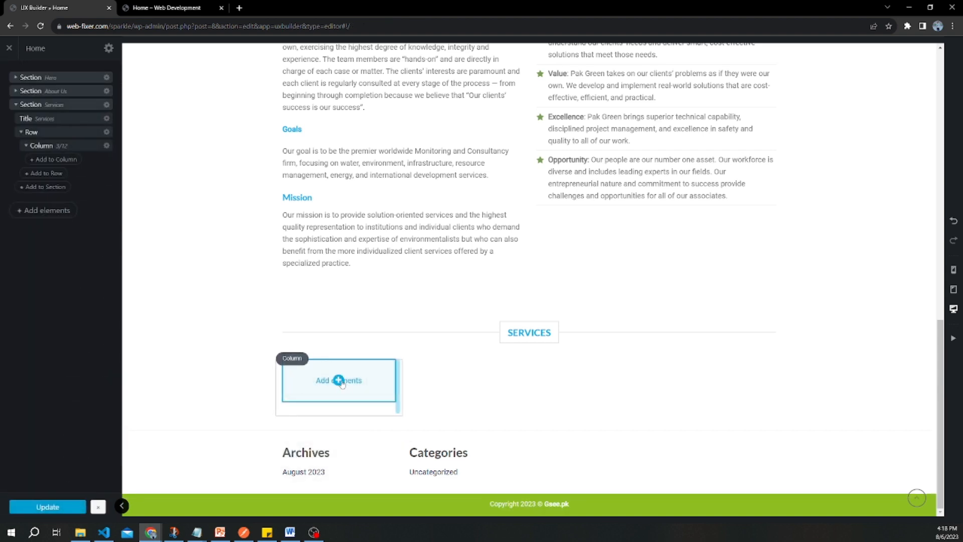
Step: Add an Image Box element to the remaining column of the Services row
left_click(341, 383)
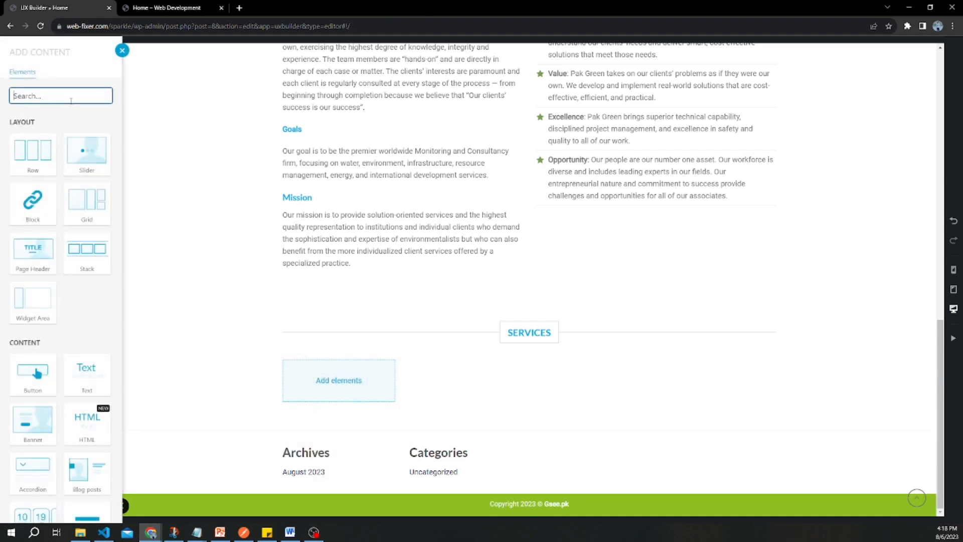
type("imag")
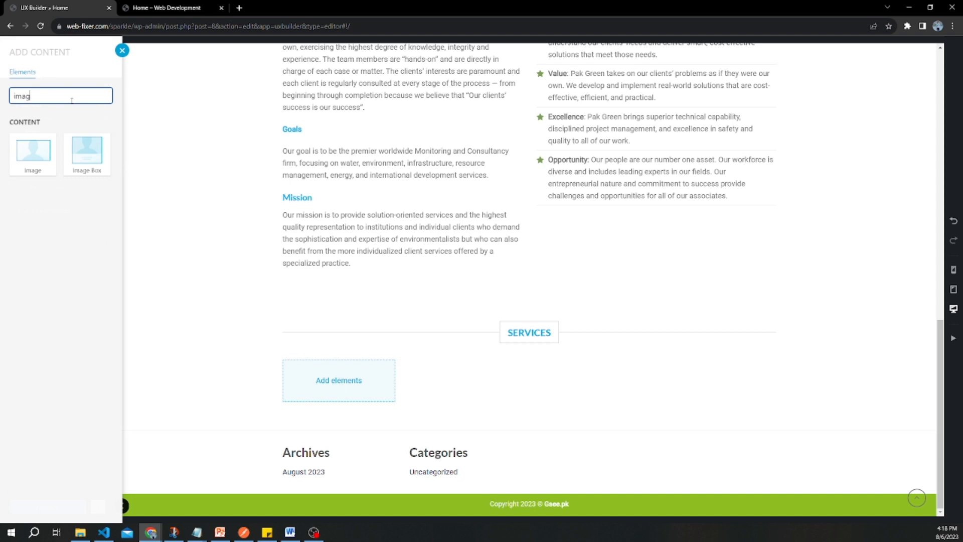
left_click(87, 152)
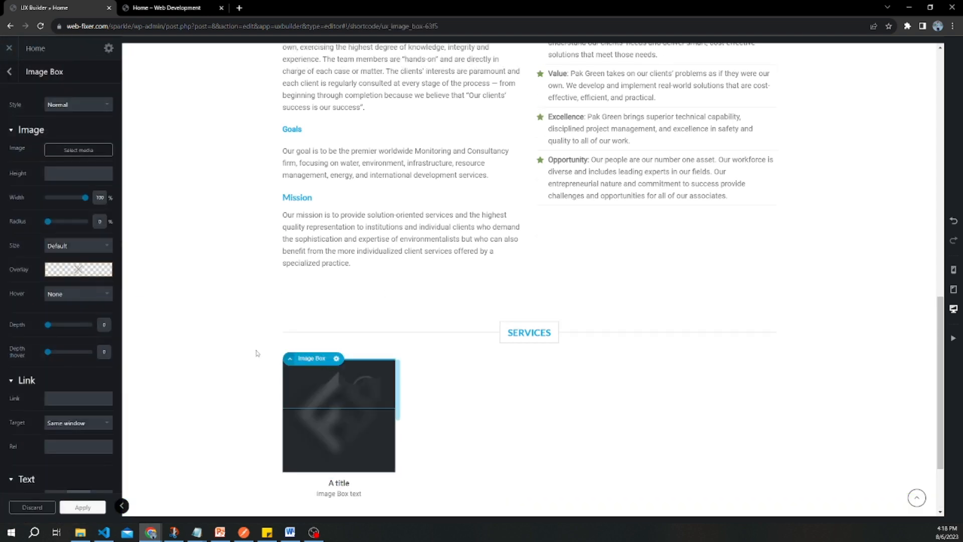
Step: Upload the images 102 to 107 from the gsse folder to the media library for the image box
left_click(85, 152)
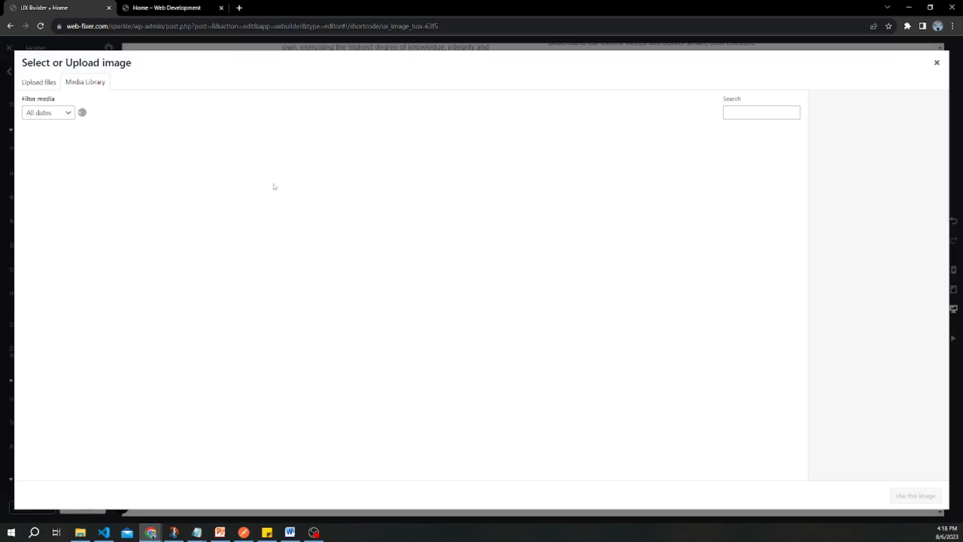
left_click(39, 82)
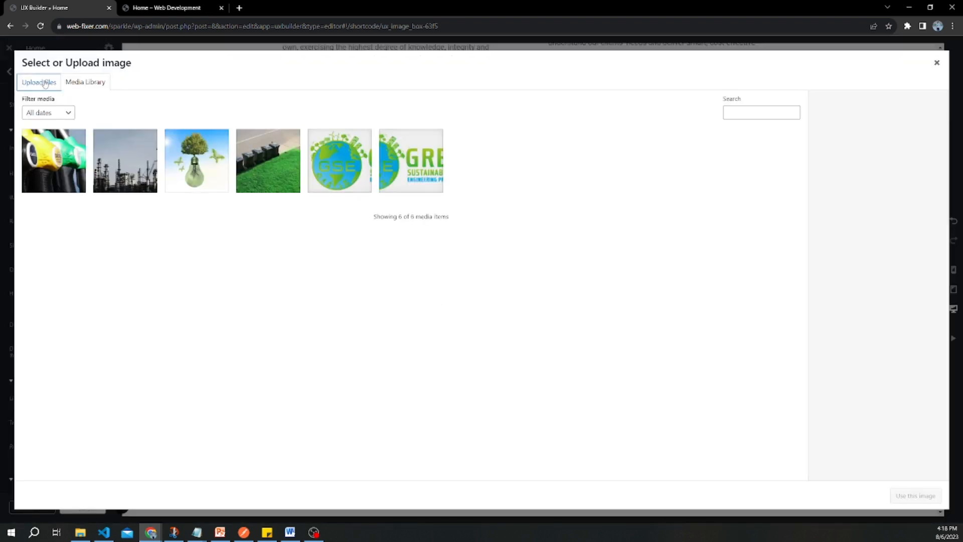
left_click(483, 257)
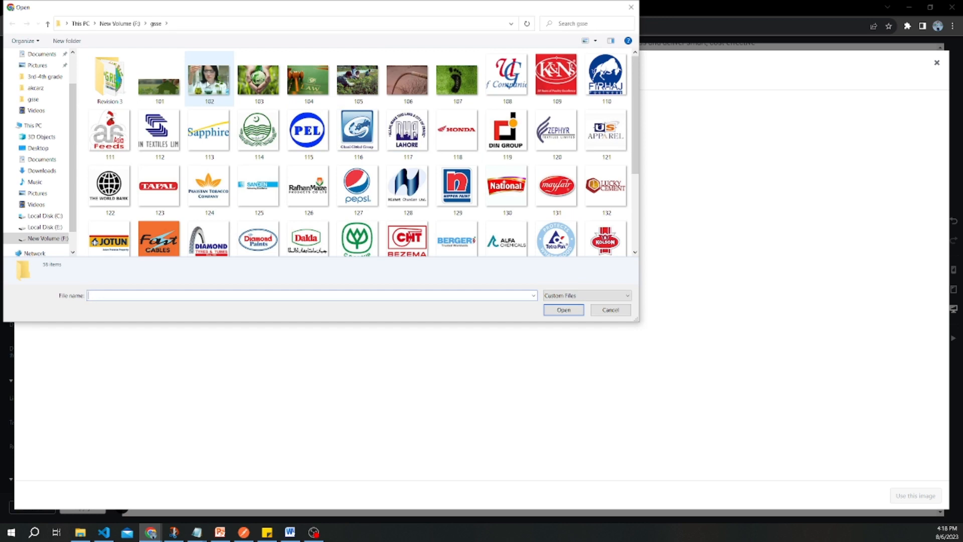
left_click(208, 83)
left_click(257, 83, "ctrl")
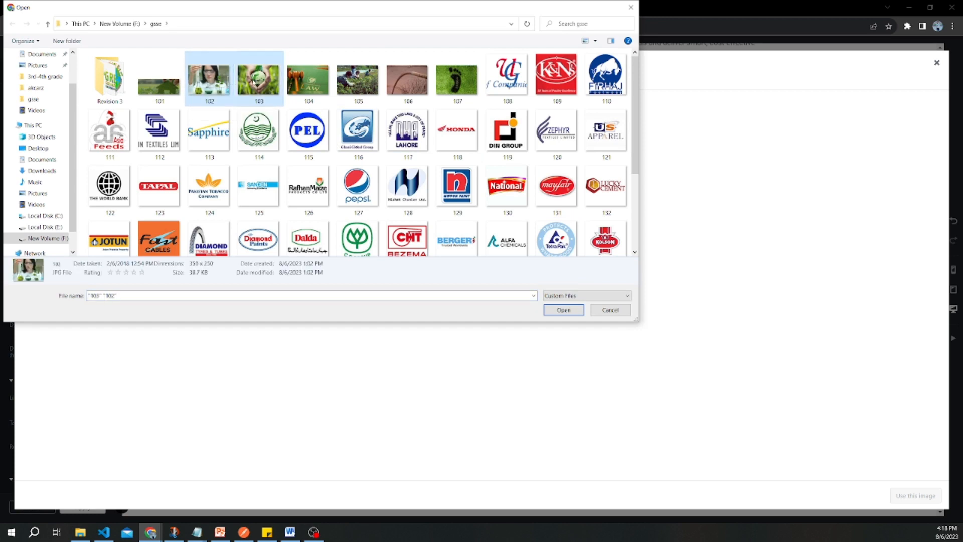
left_click(307, 83, "ctrl")
left_click(357, 83, "ctrl")
left_click(407, 83, "ctrl")
left_click(456, 83, "ctrl")
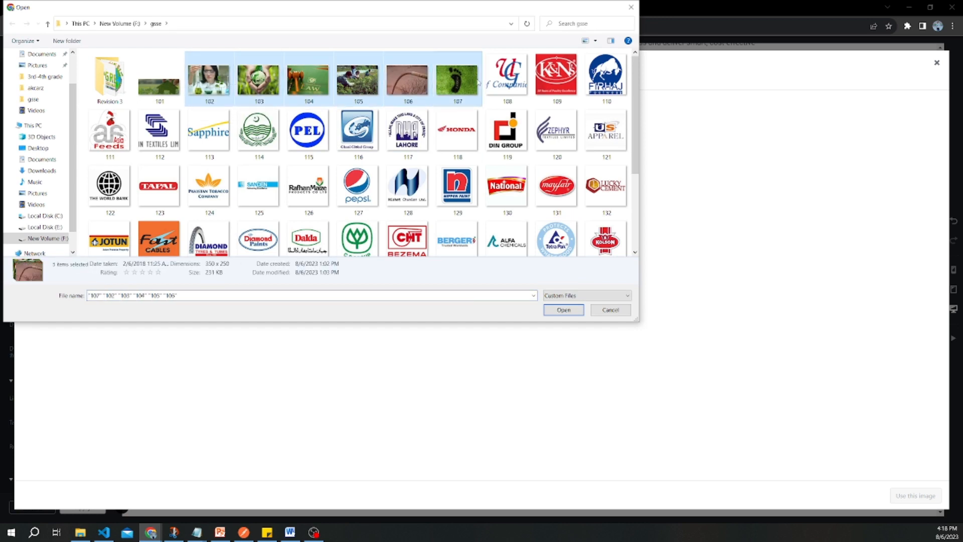
left_click(563, 310)
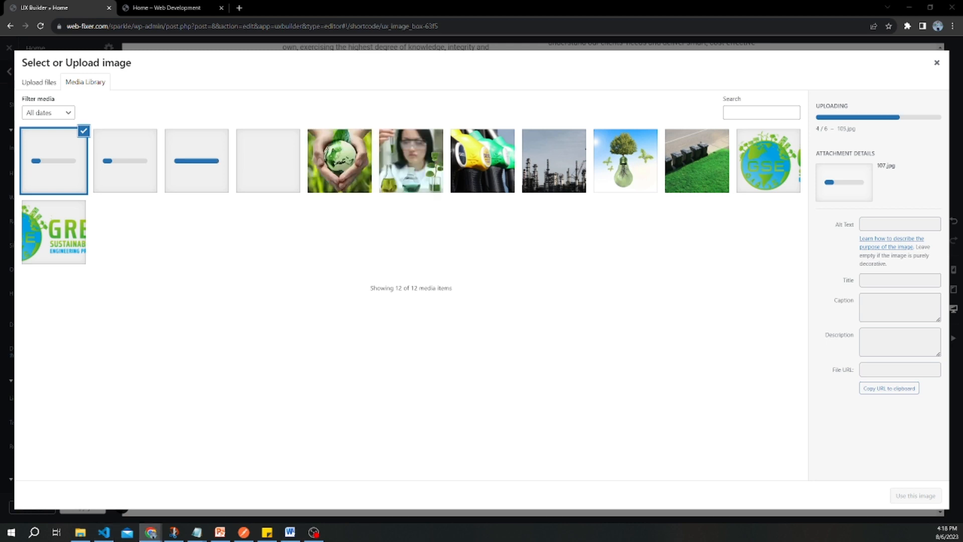
Step: Use the uploaded laboratory picture 102.jpg as the image of the image box
key("ctrl+super+Right")
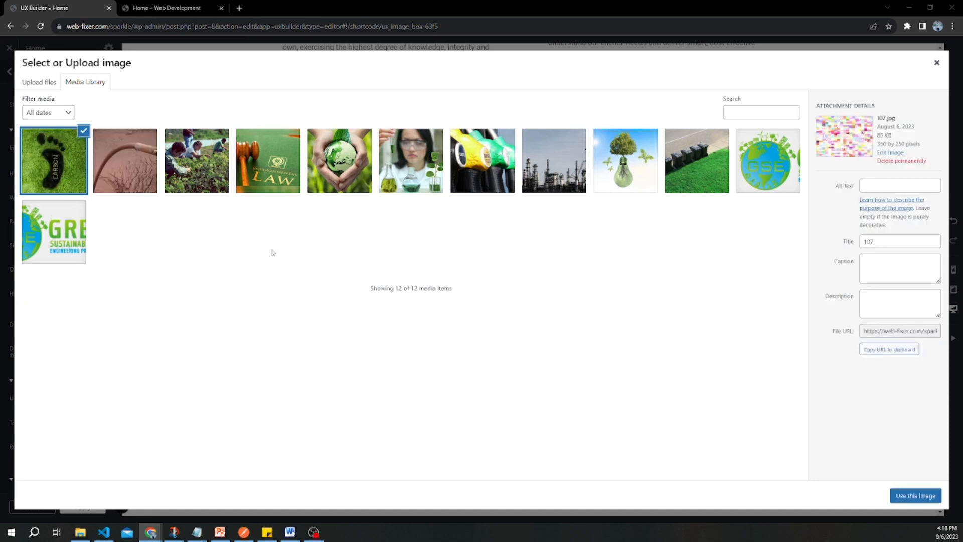
left_click(410, 168)
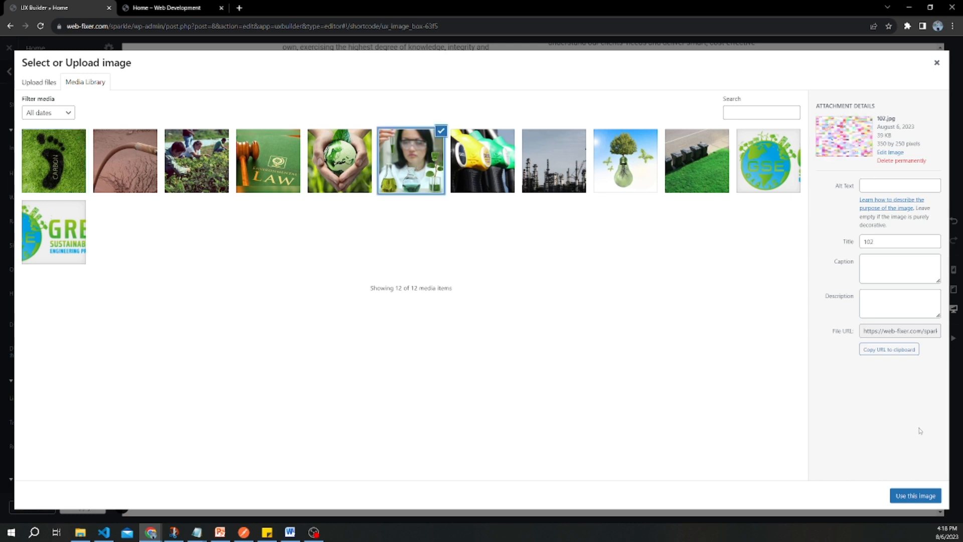
left_click(915, 496)
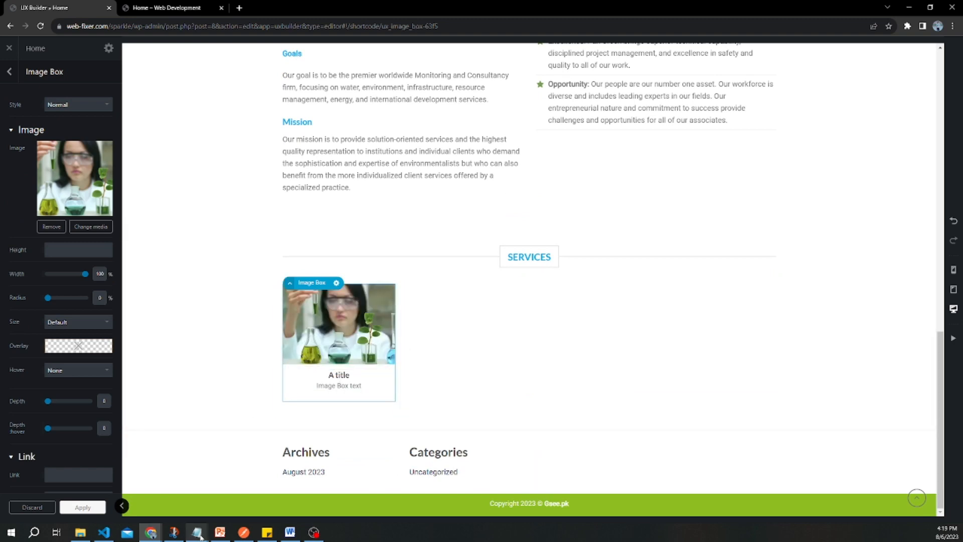
Step: Replace the placeholder title in the image box text with "Environmental Laboratory Services", keeping the h4 heading tags
mouse_move(199, 537)
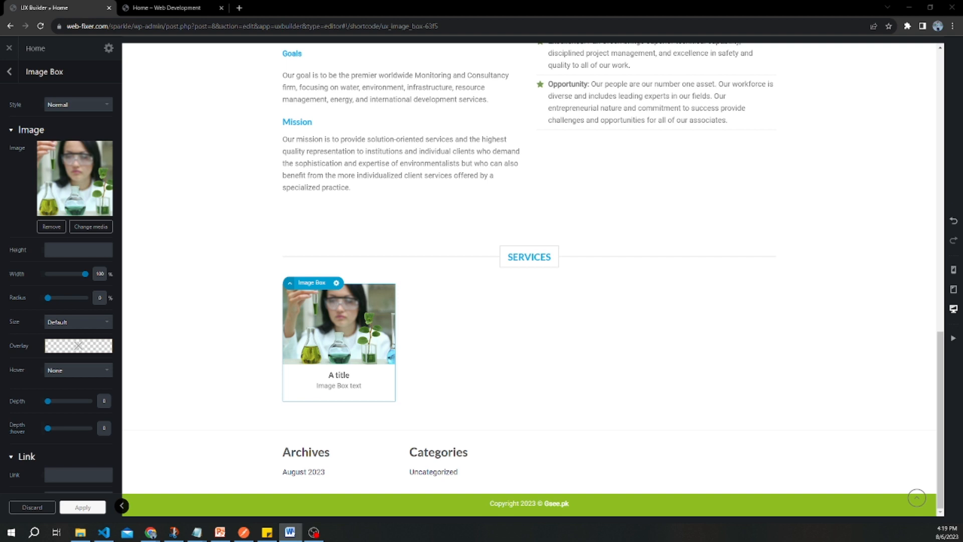
double_click(328, 383)
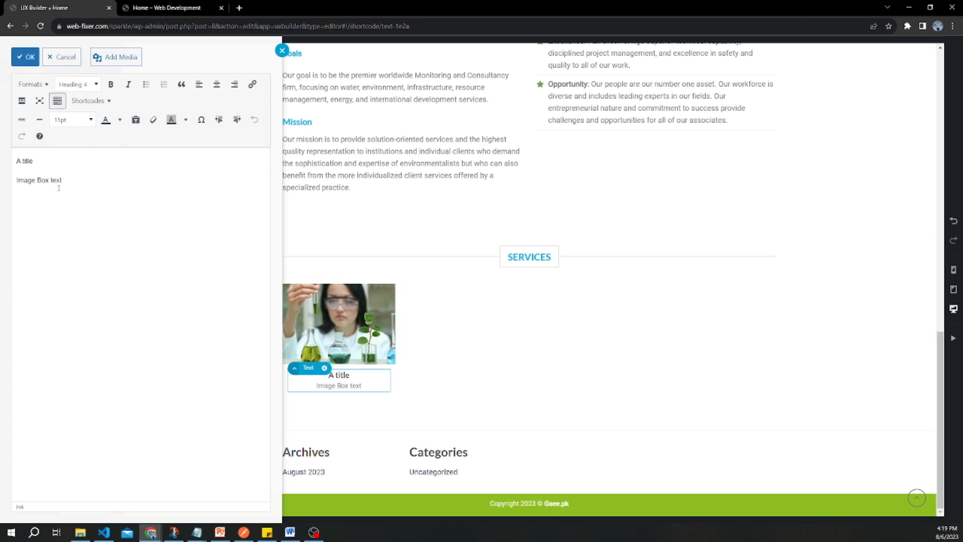
left_click_drag(34, 161, 16, 161)
left_click(25, 57)
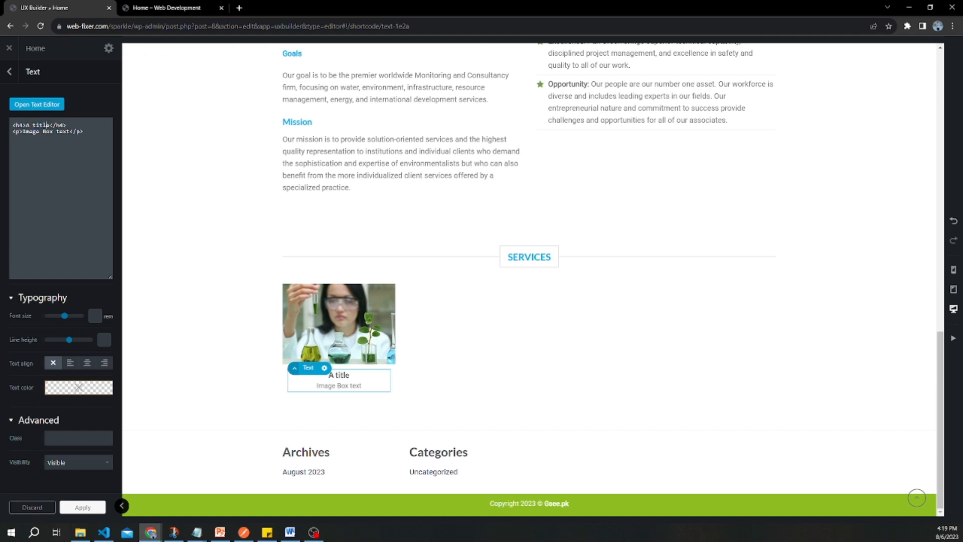
double_click(47, 125)
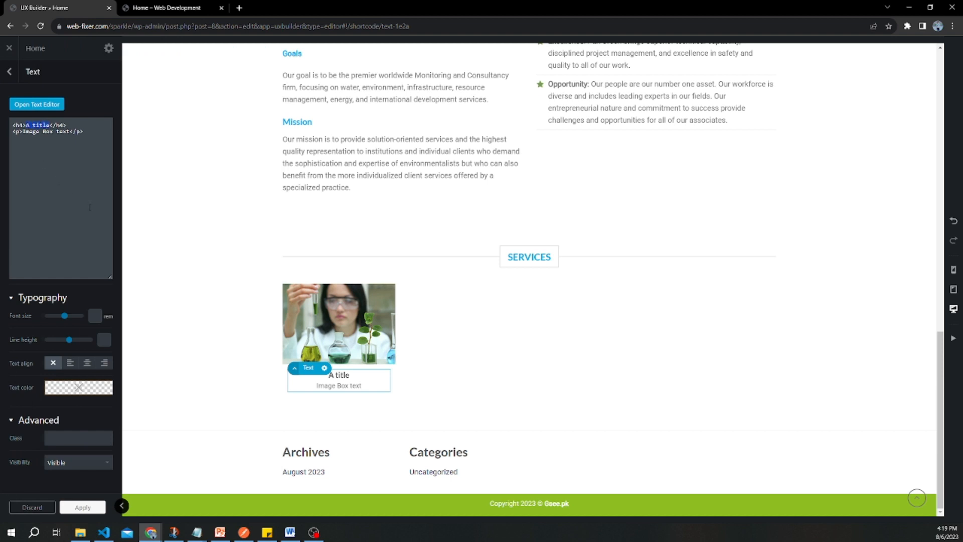
type("Environmental Laboratory Services")
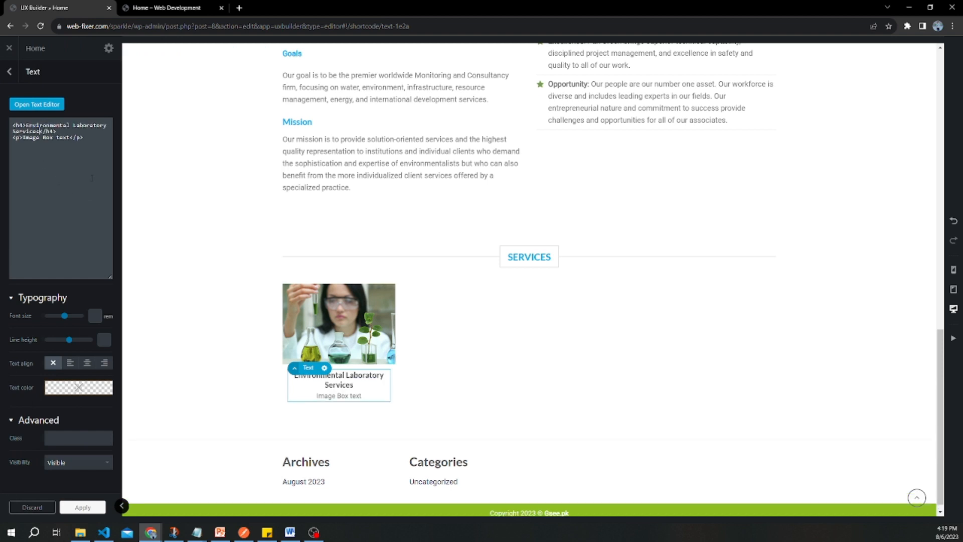
Step: Remove the placeholder paragraph "Image Box text", apply the text settings and update the page
left_click_drag(90, 137, 7, 141)
key("BackSpace")
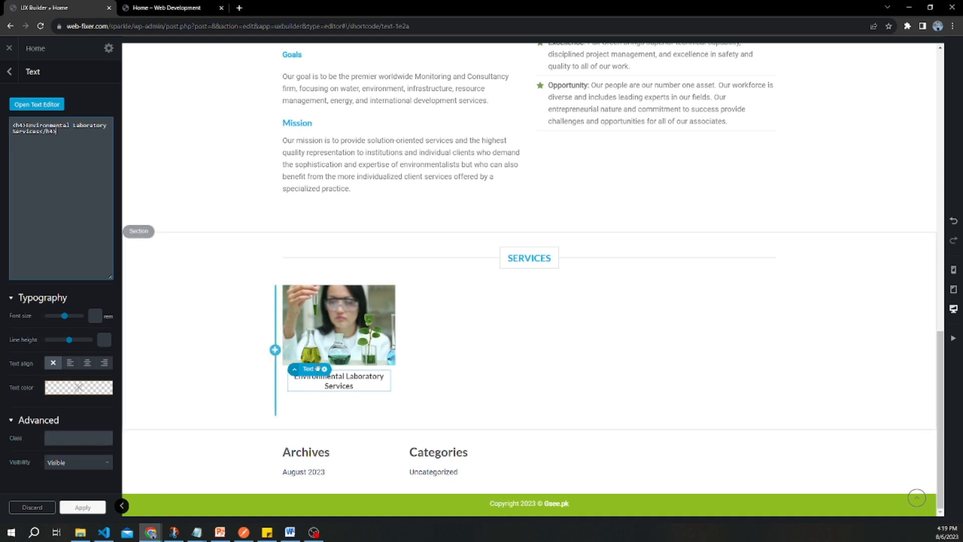
left_click(80, 508)
left_click(62, 508)
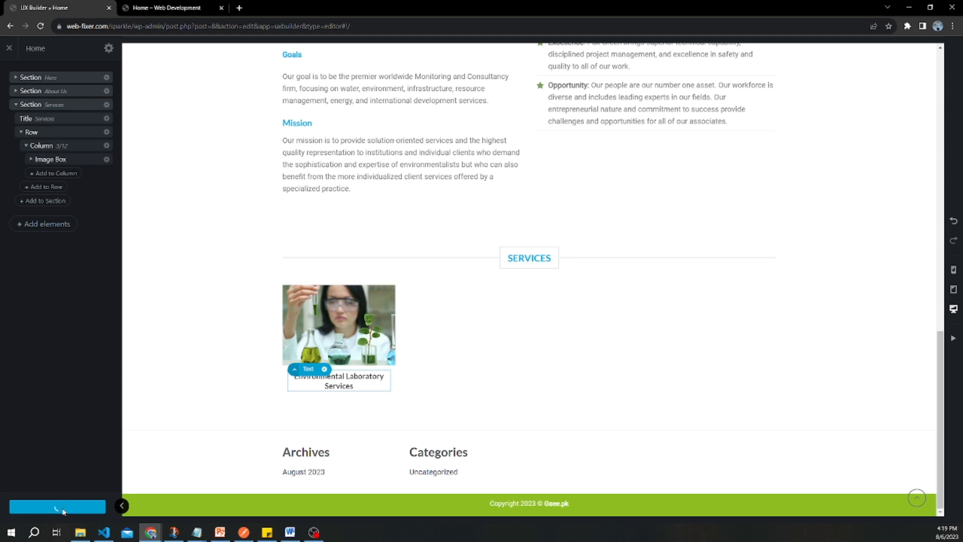
Step: Set the image height of the laboratory services image box to the 1:1 ratio (100%)
left_click(321, 309)
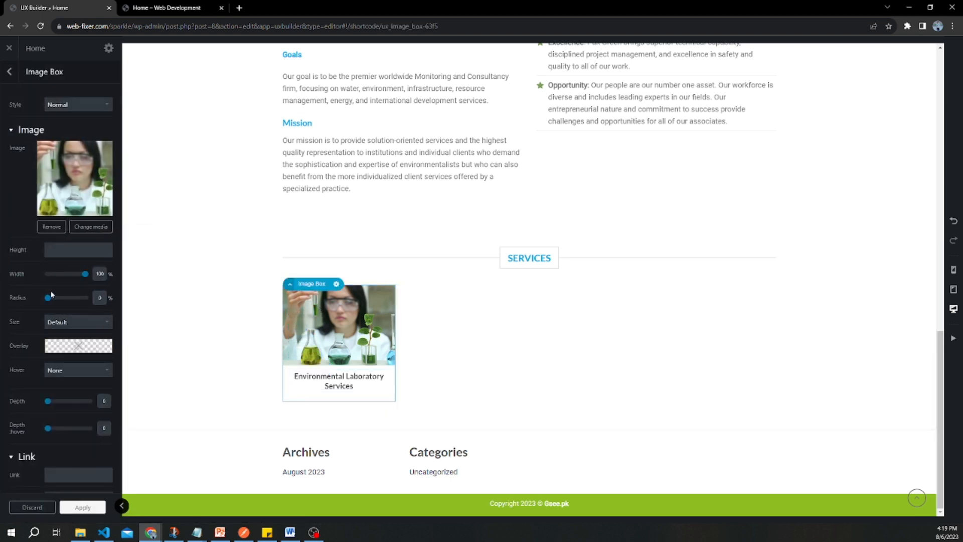
mouse_move(56, 253)
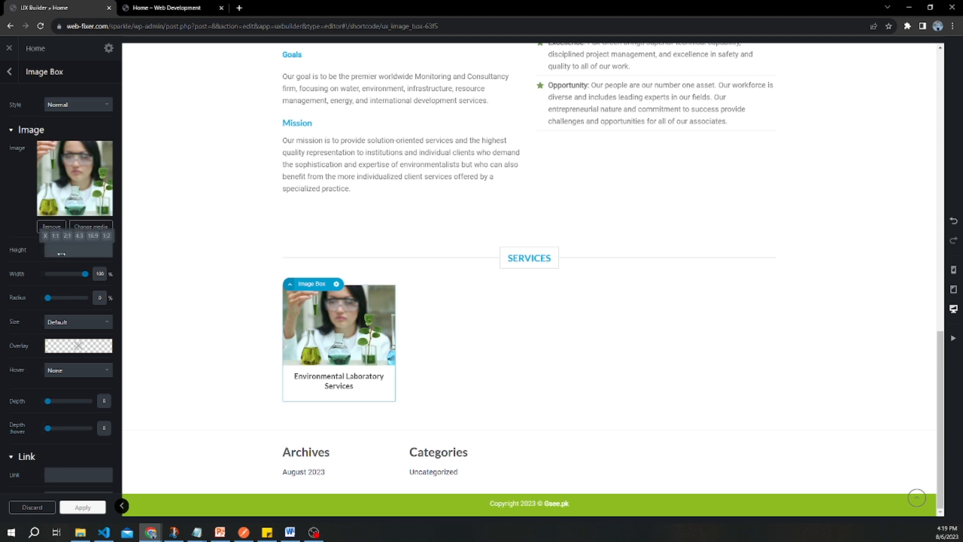
left_click(56, 235)
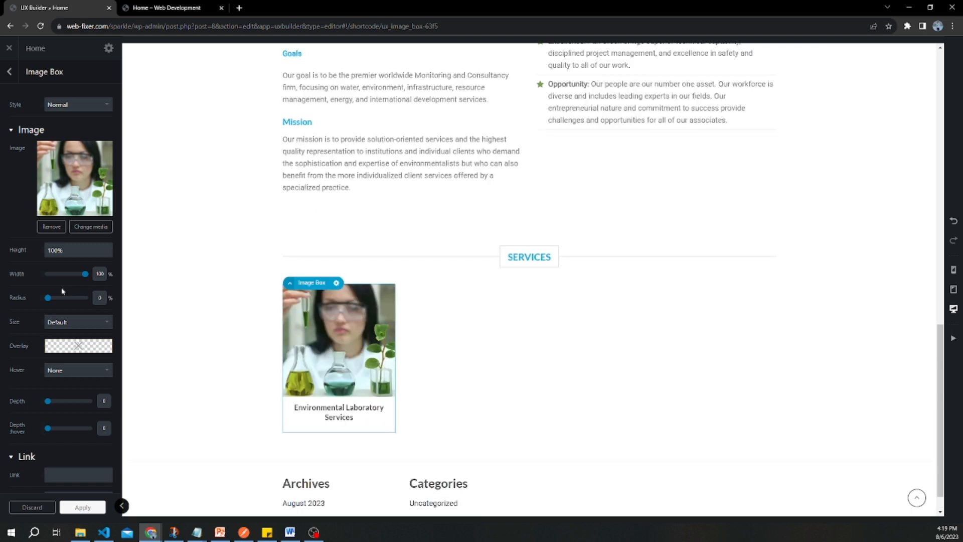
Step: Try image heights of 75% and 300px on the Environmental Laboratory Services image box
mouse_move(94, 255)
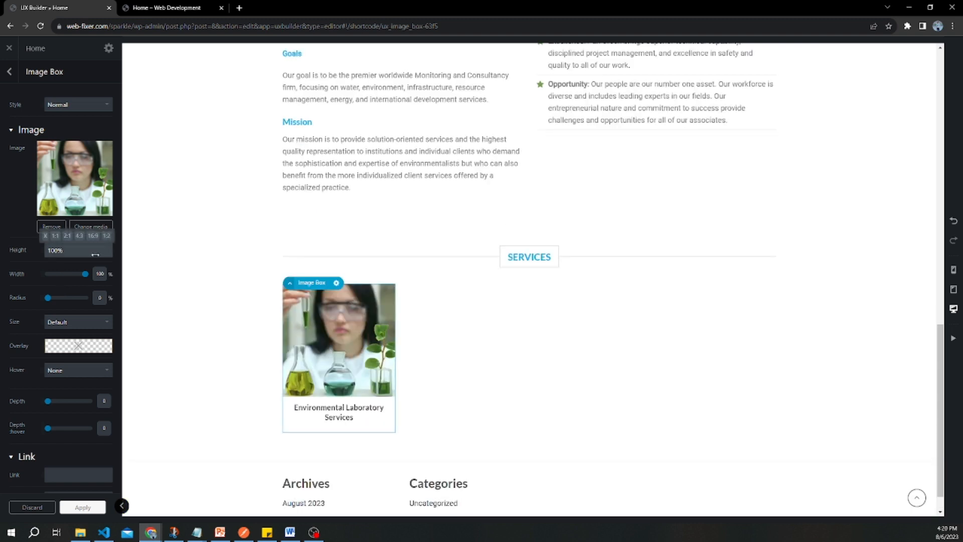
mouse_move(95, 255)
left_mouse_down()
mouse_move(74, 249)
mouse_move(89, 252)
left_mouse_up()
type("53")
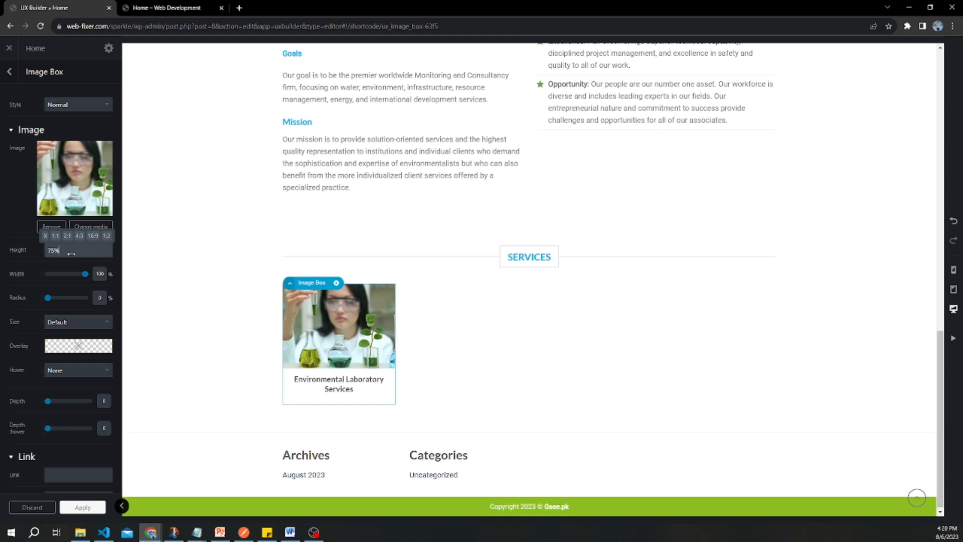
key("BackSpace")
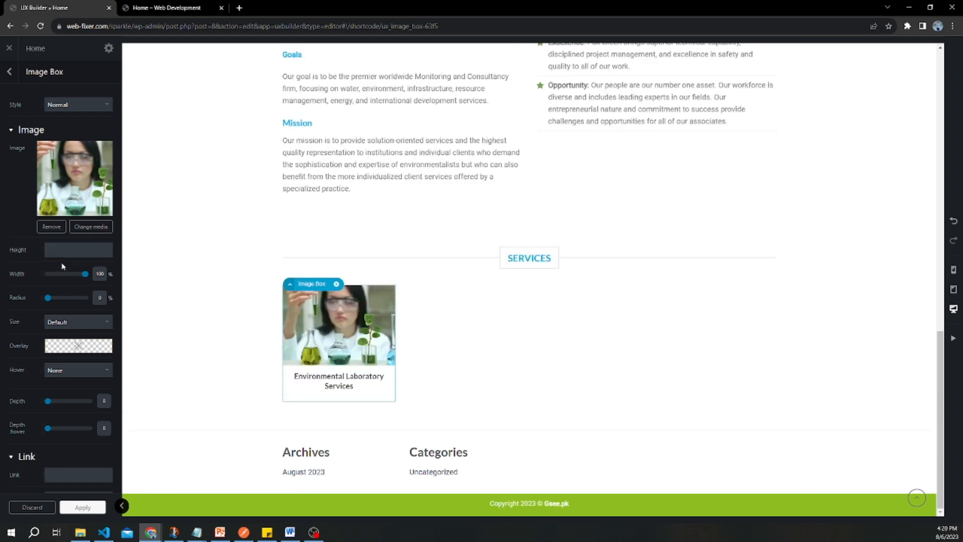
mouse_move(60, 251)
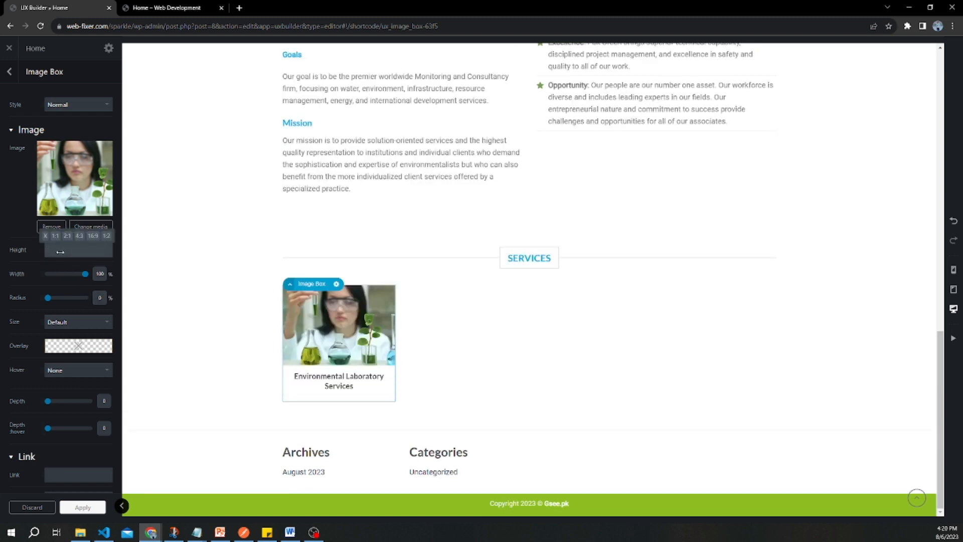
type("300px")
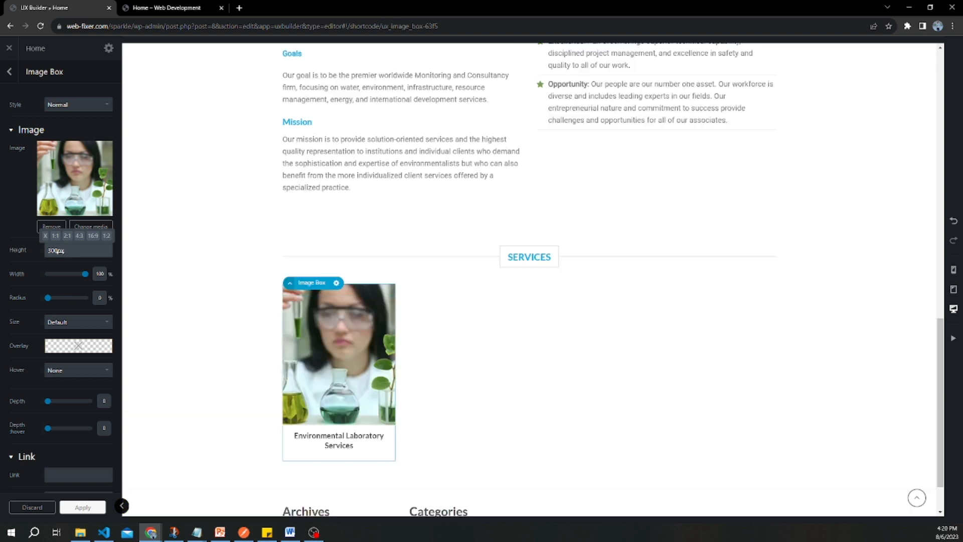
Step: Set the Environmental Laboratory Services image's height to 200px and its size to Original
key("BackSpace")
key("BackSpace")
key("BackSpace")
key("BackSpace")
key("BackSpace")
type("200")
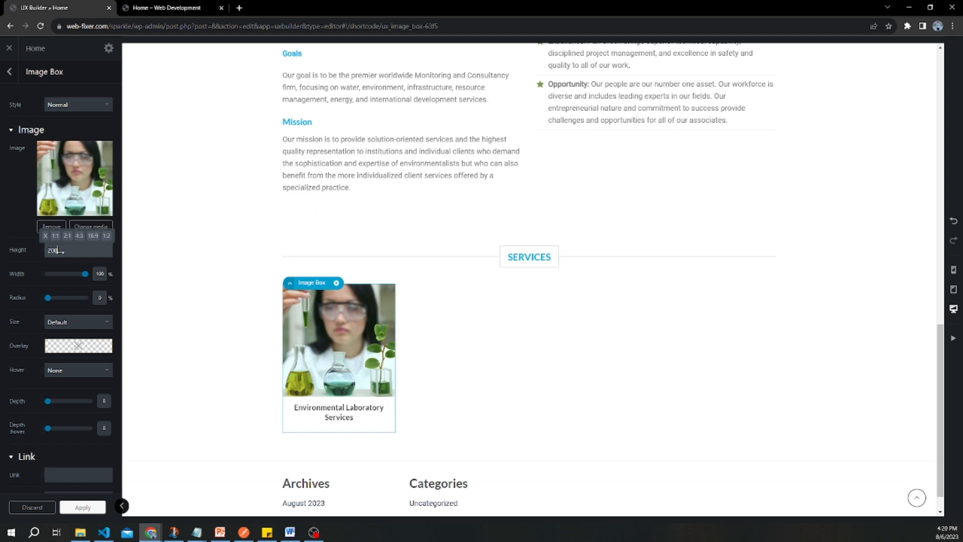
type("px")
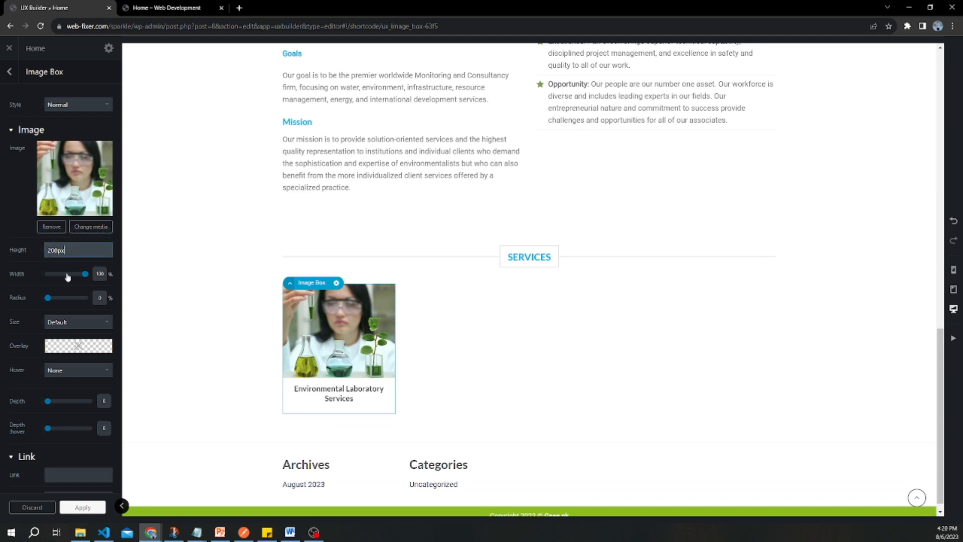
left_click(75, 328)
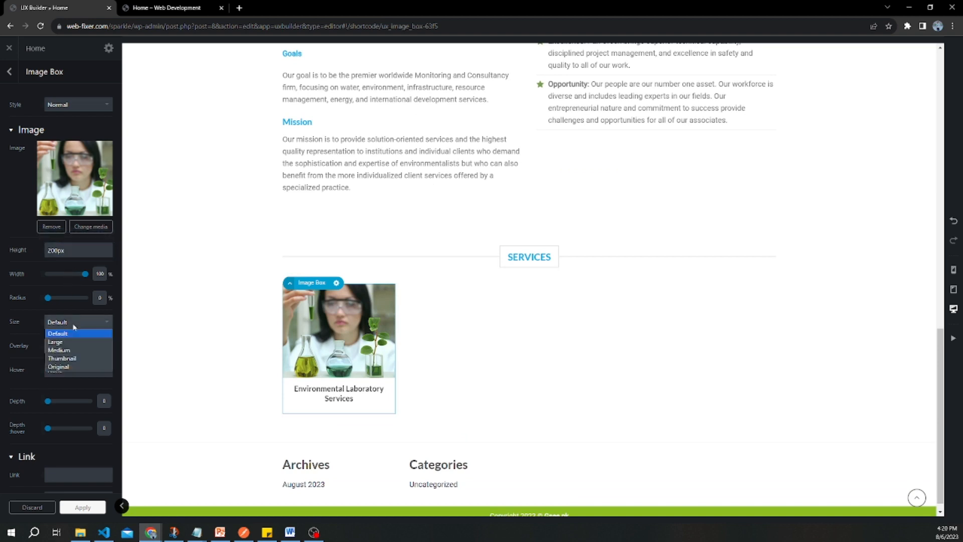
left_click(62, 367)
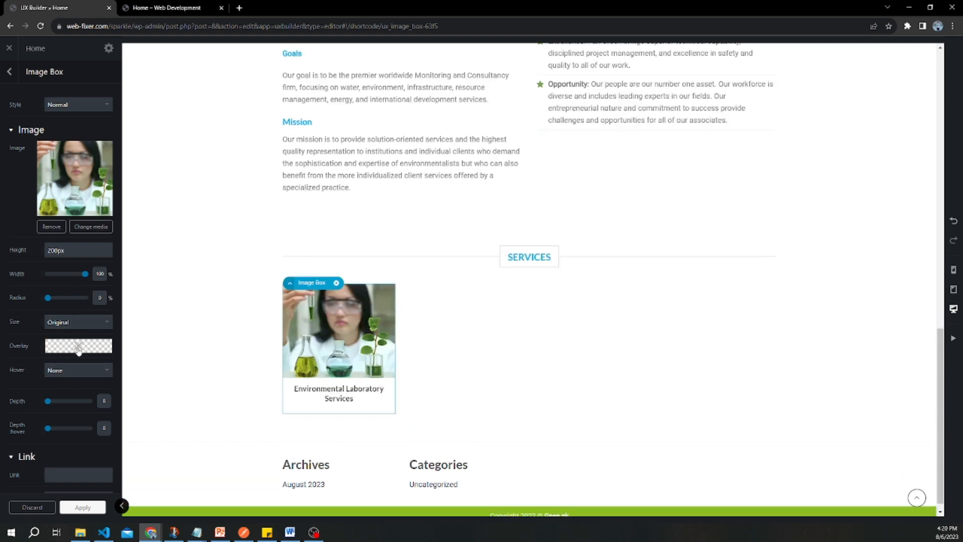
Step: Give the image box a Zoom hover effect and a depth of 2
scroll(91, 358, "down", 3)
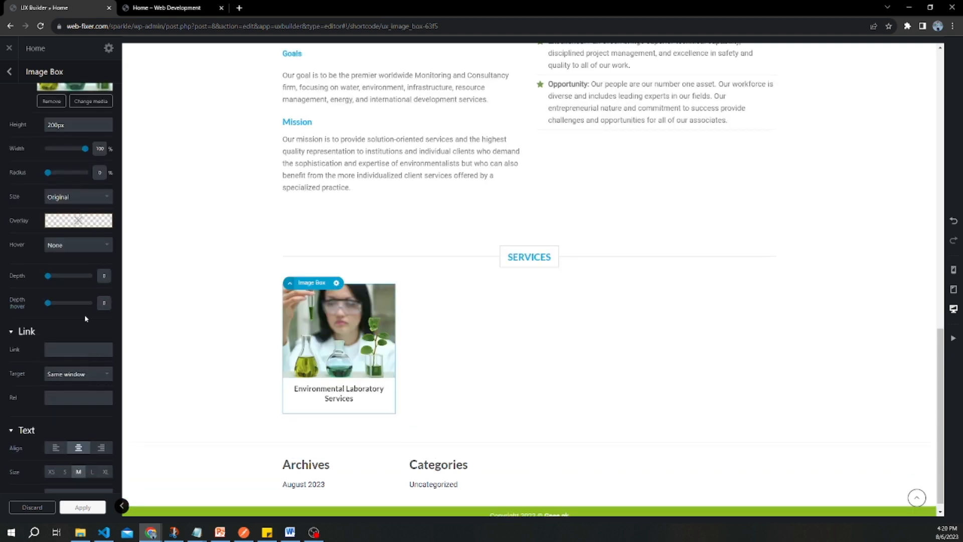
left_click(70, 248)
left_click(72, 263)
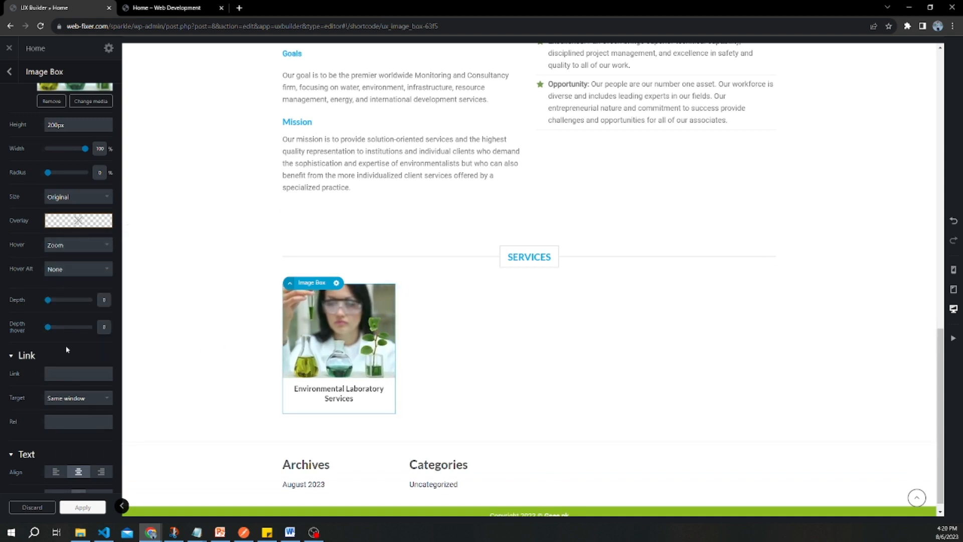
left_click_drag(47, 300, 64, 300)
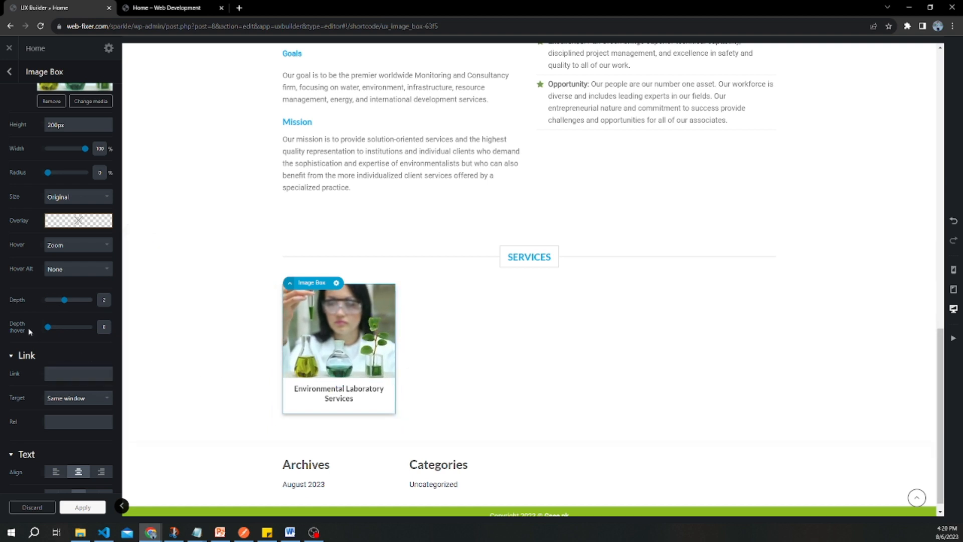
Step: Try the Light text color on the image box and switch it back to Dark
scroll(59, 328, "down", 5)
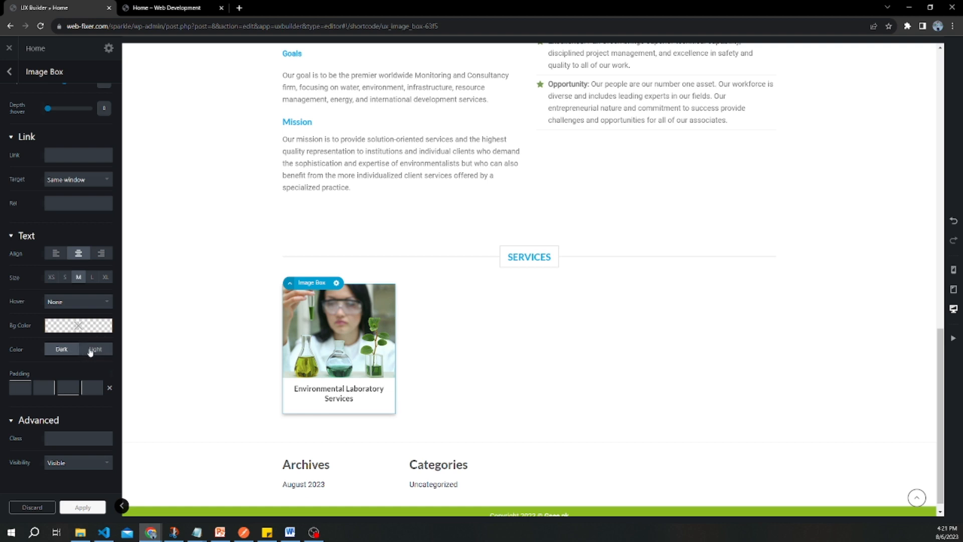
left_click(91, 350)
left_click(63, 351)
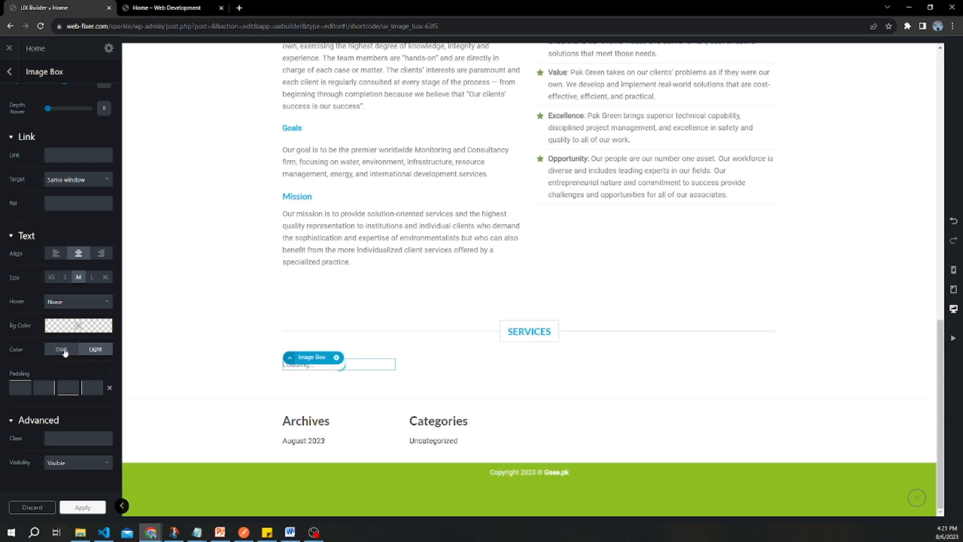
left_click(63, 351)
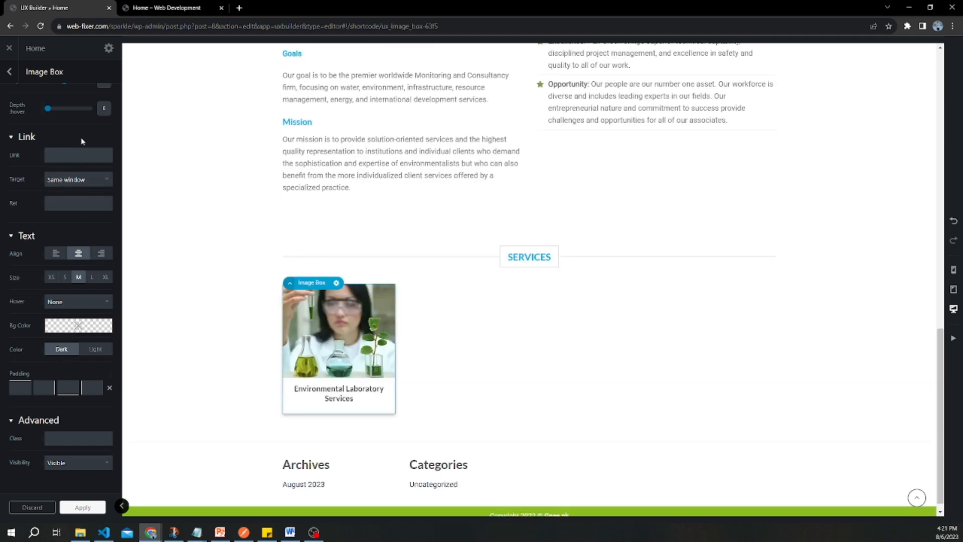
Step: Try the Overlay and Vertical styles on the image box and settle on the Push style
scroll(70, 132, "up", 3)
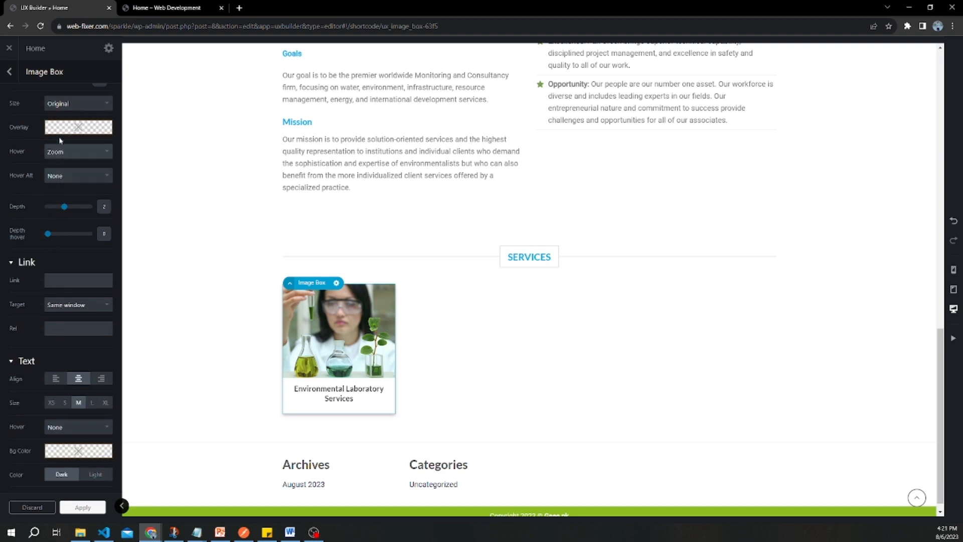
scroll(58, 132, "up", 5)
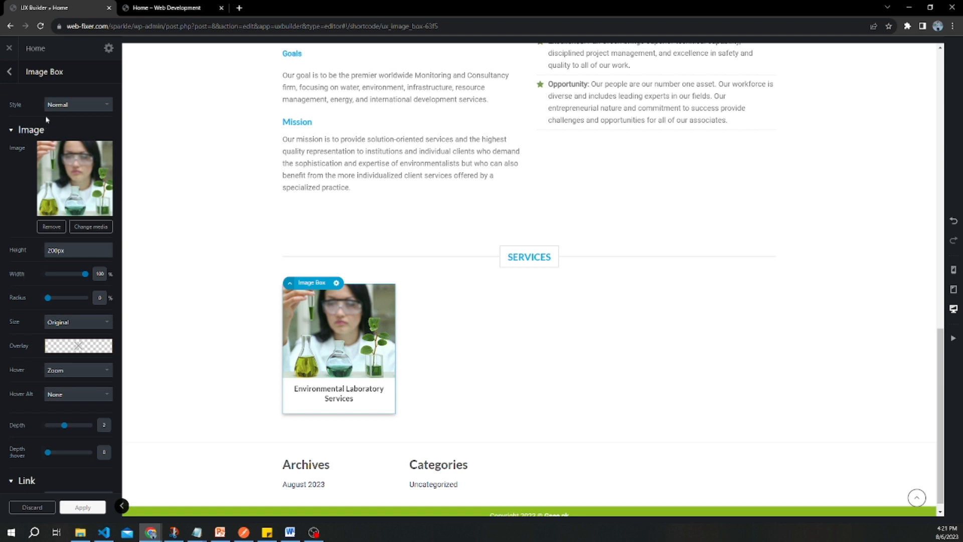
left_click(59, 105)
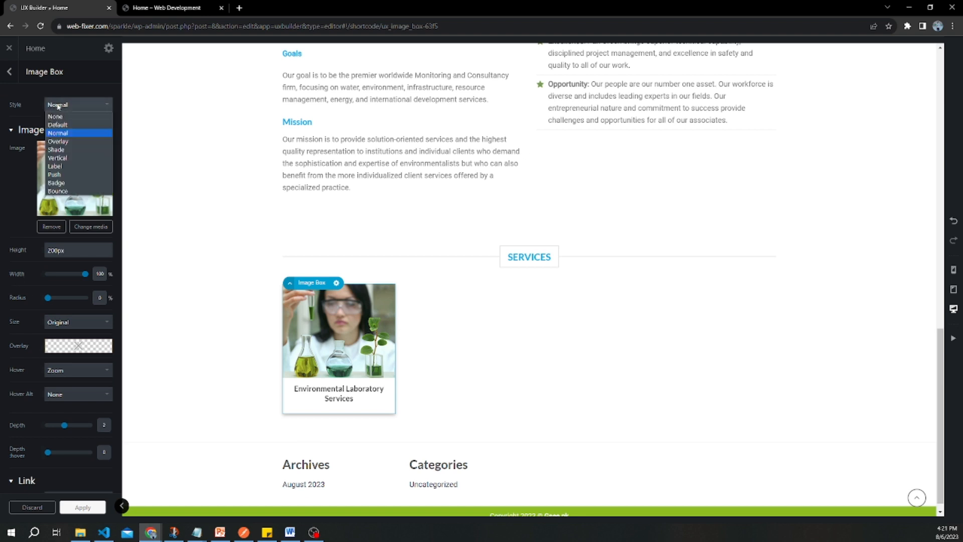
left_click(59, 141)
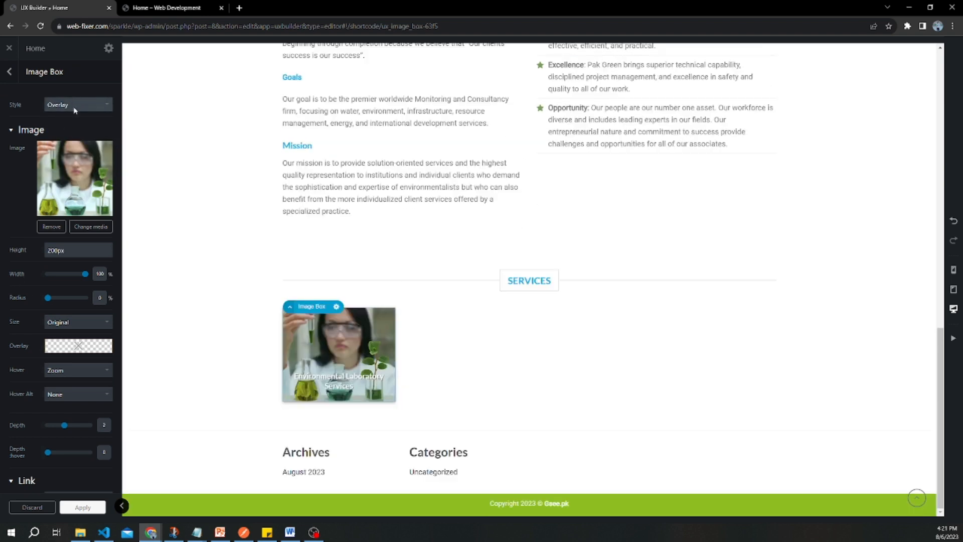
left_click(74, 109)
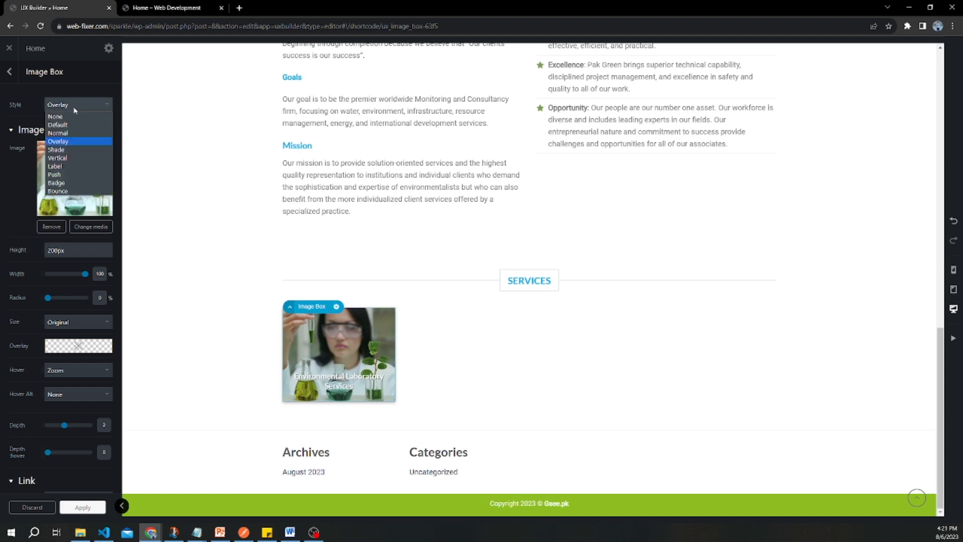
left_click(71, 158)
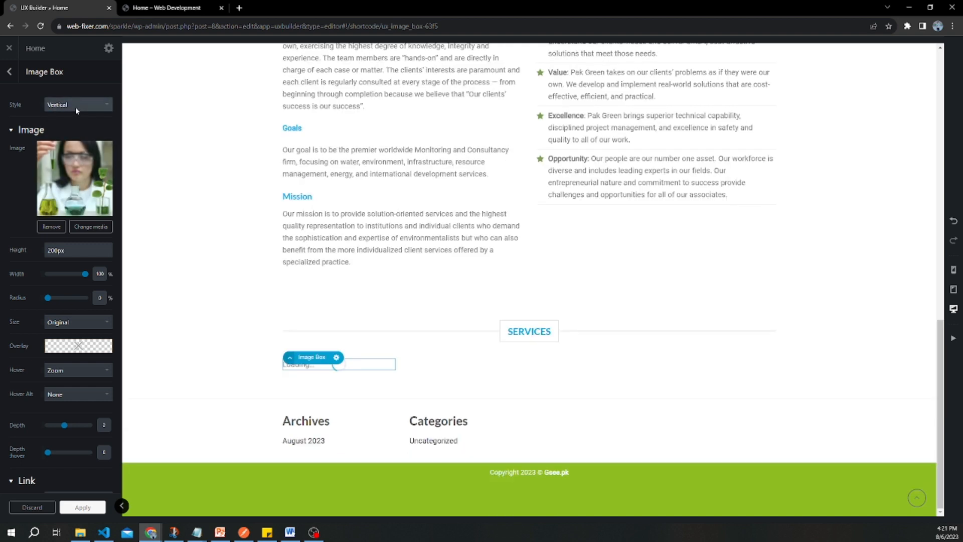
left_click(75, 107)
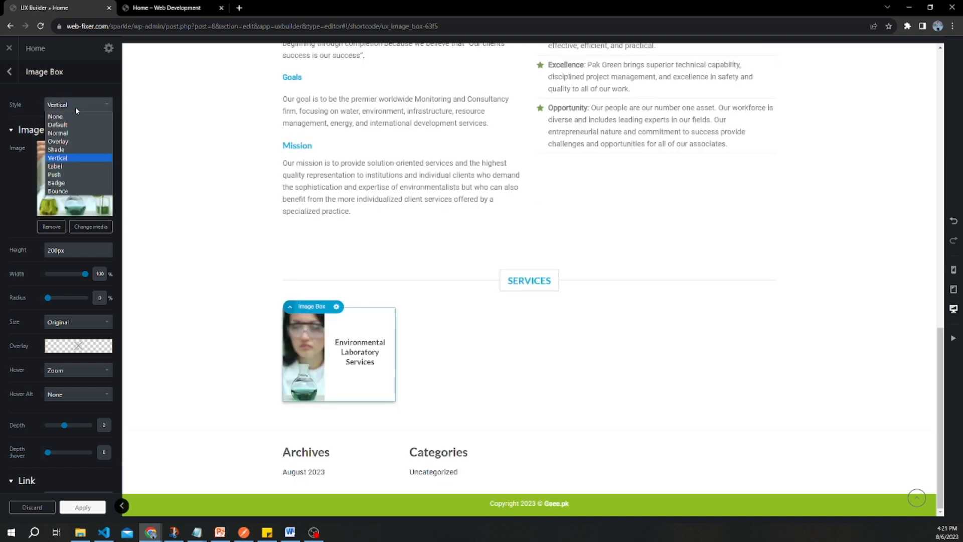
left_click(70, 175)
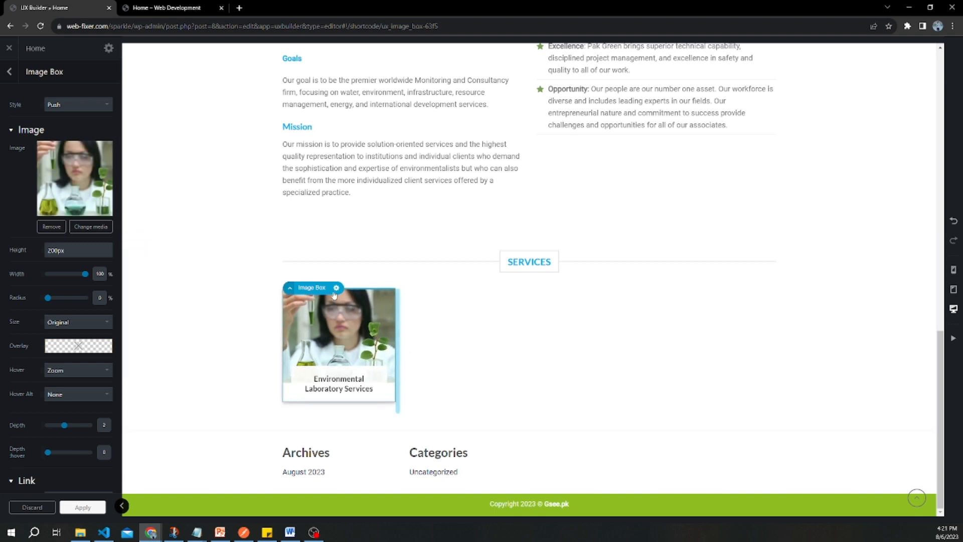
Step: Duplicate the column holding the Environmental Laboratory Services box seven times to make two rows of four under Services
mouse_move(291, 290)
left_click(296, 274)
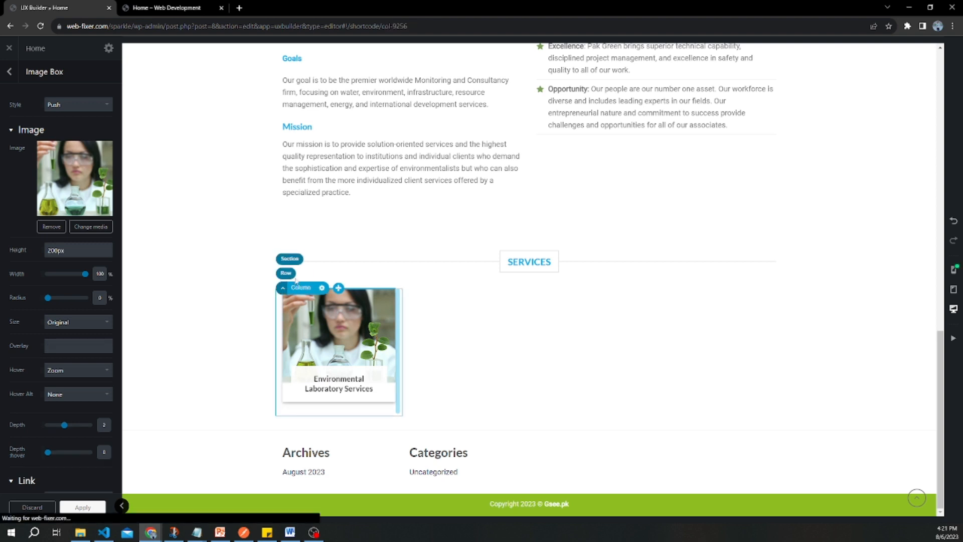
left_click(322, 288)
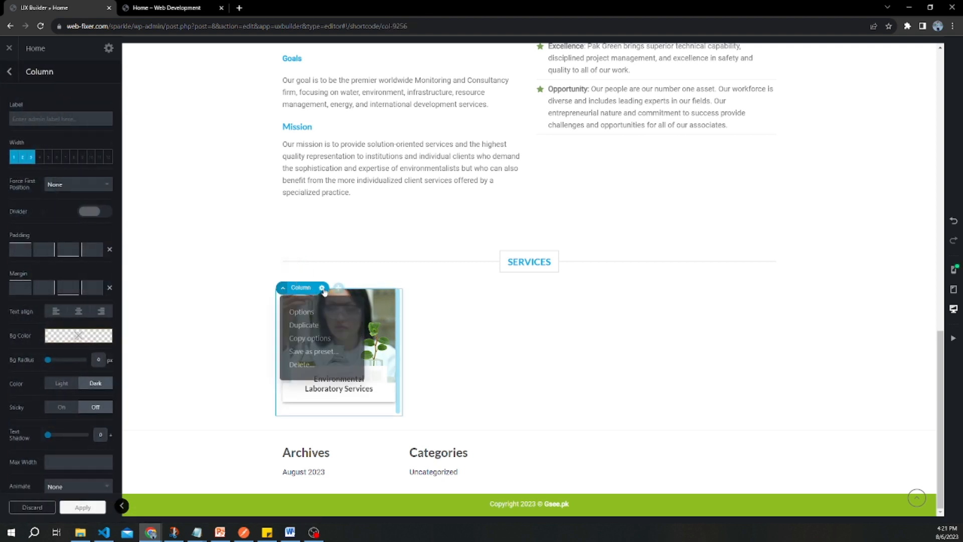
left_click(316, 327)
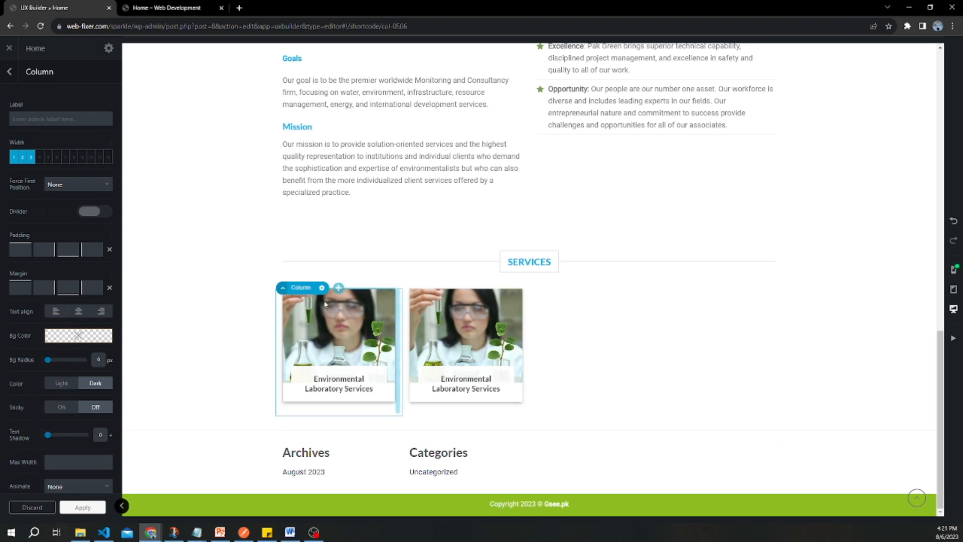
left_click(322, 288)
left_click(316, 326)
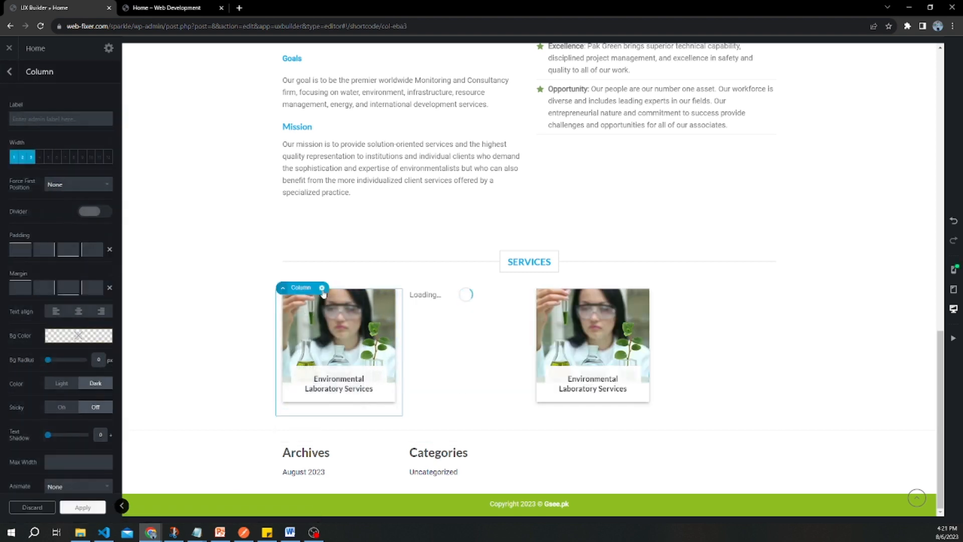
left_click(322, 288)
left_click(316, 326)
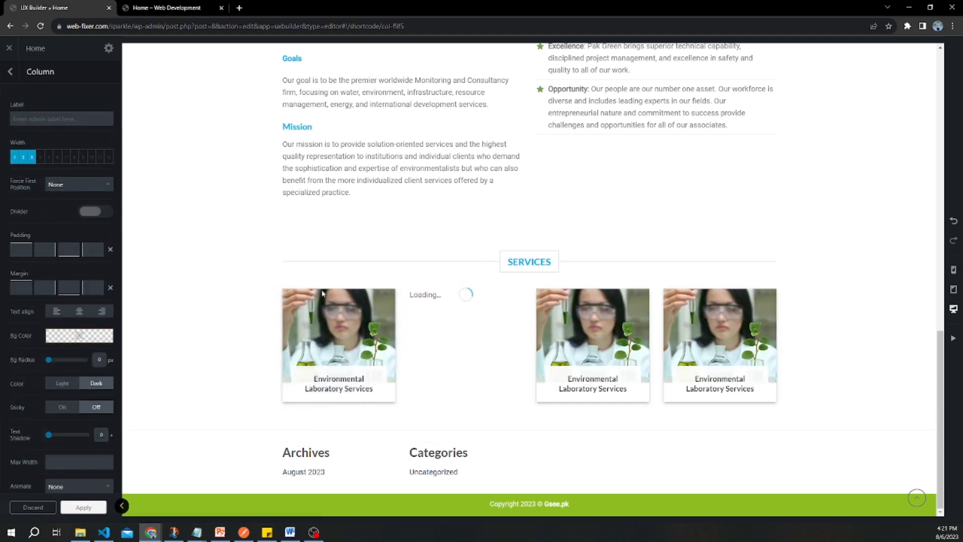
left_click(322, 289)
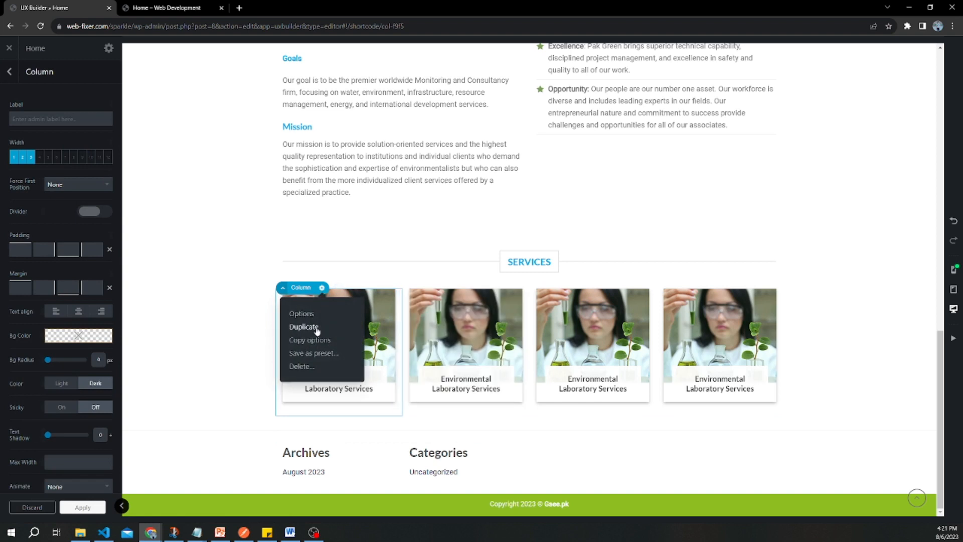
left_click(316, 327)
left_click(322, 287)
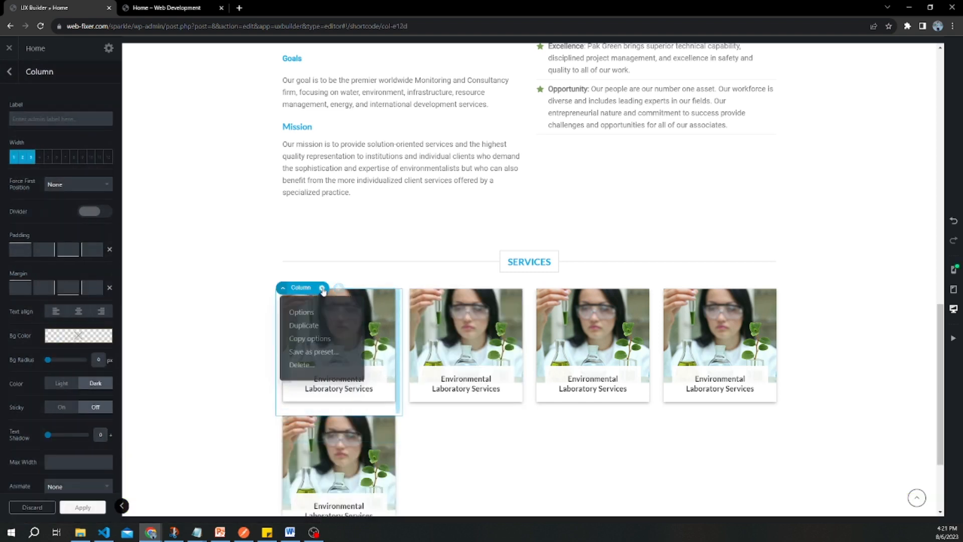
left_click(325, 328)
left_click(322, 288)
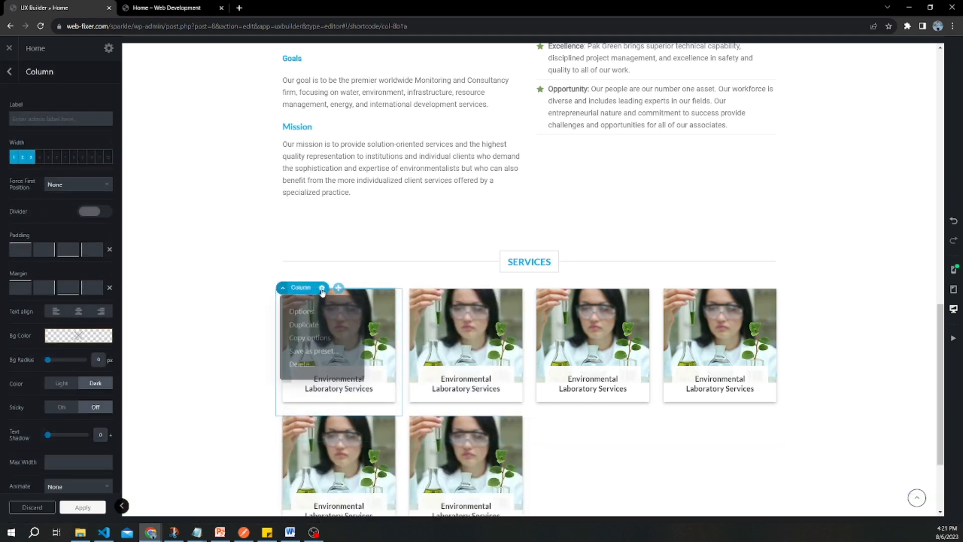
left_click(316, 327)
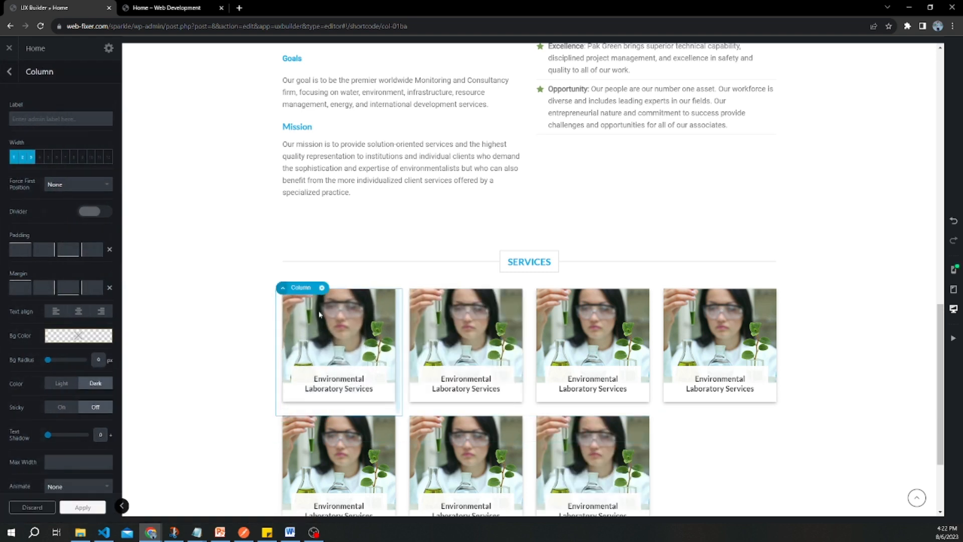
left_click(322, 288)
left_click(324, 327)
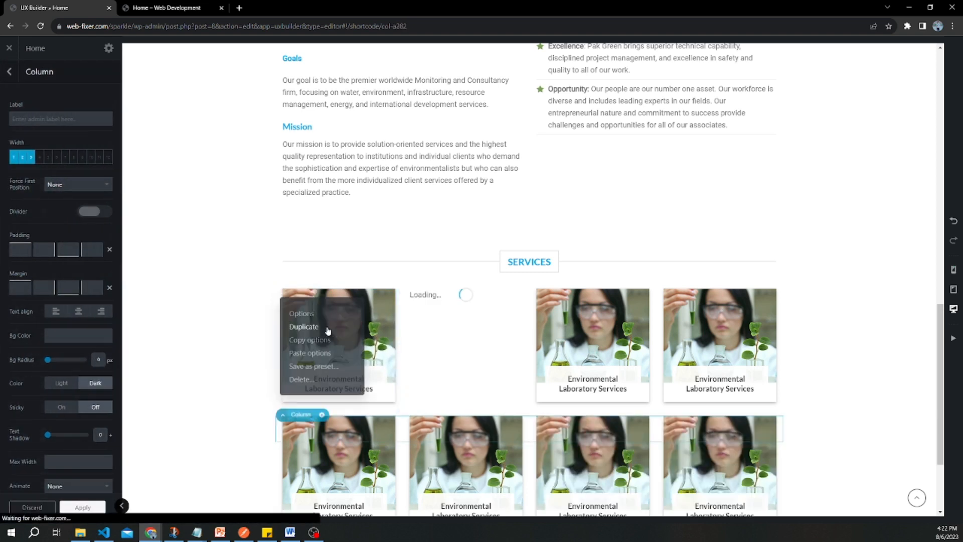
Step: Replace the image in the second box of the upper Services row with 103.jpg, the green globe held in hands
left_click(466, 341)
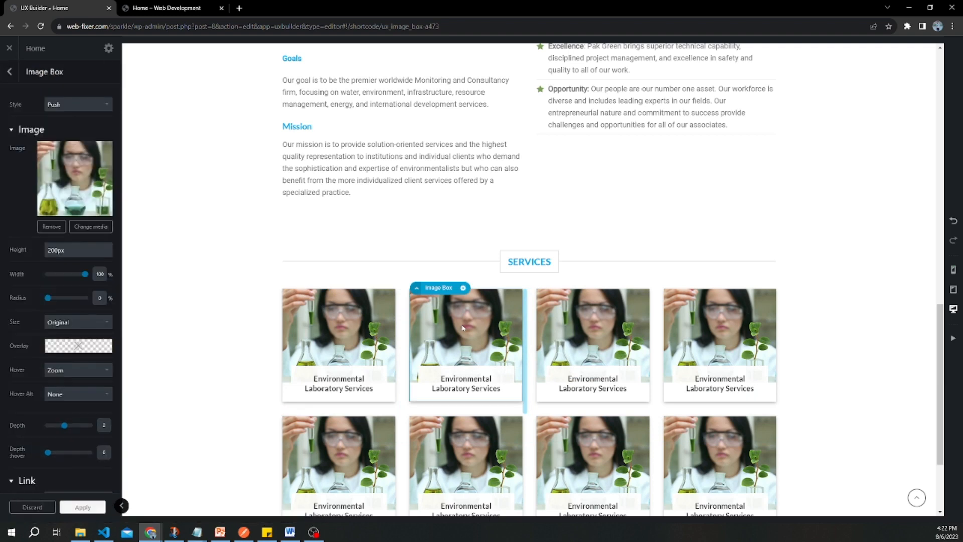
left_click(88, 229)
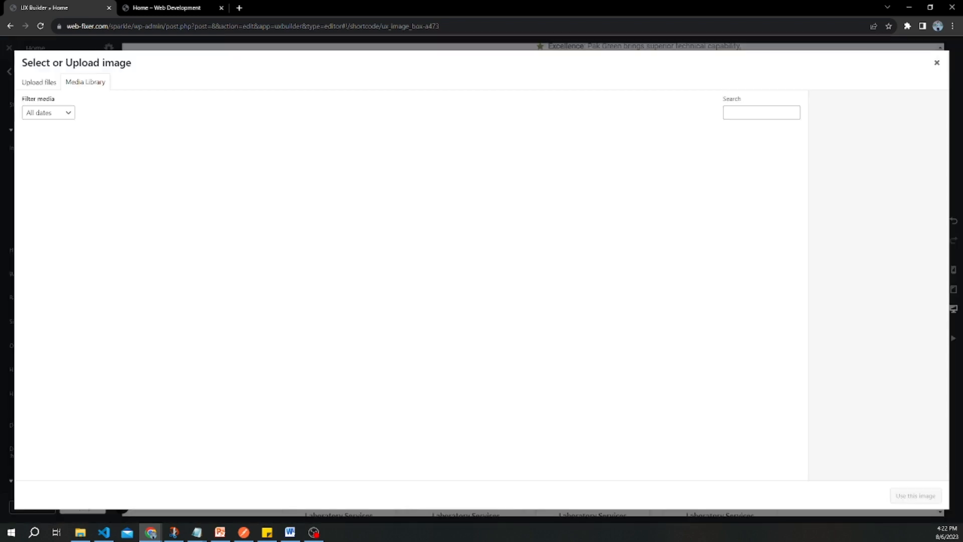
key("alt+Tab")
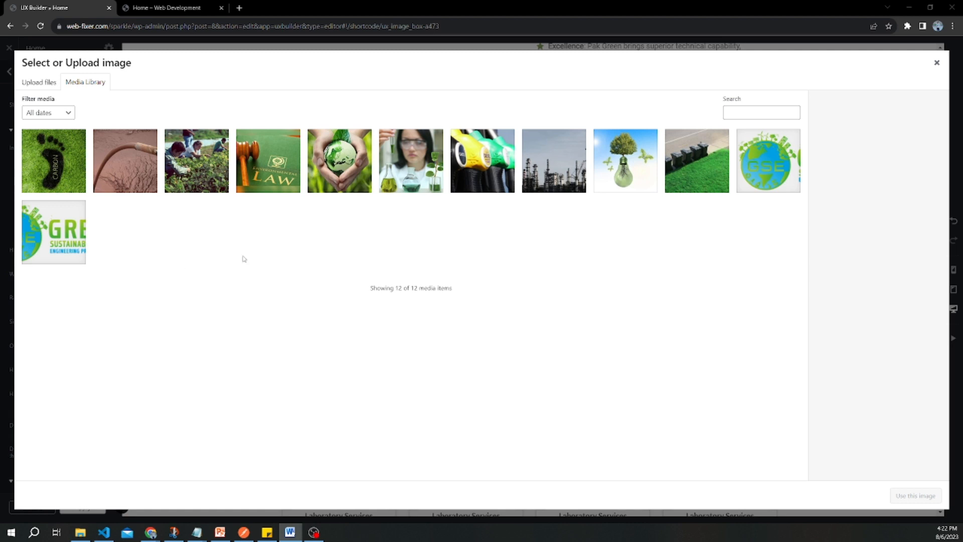
left_click(341, 163)
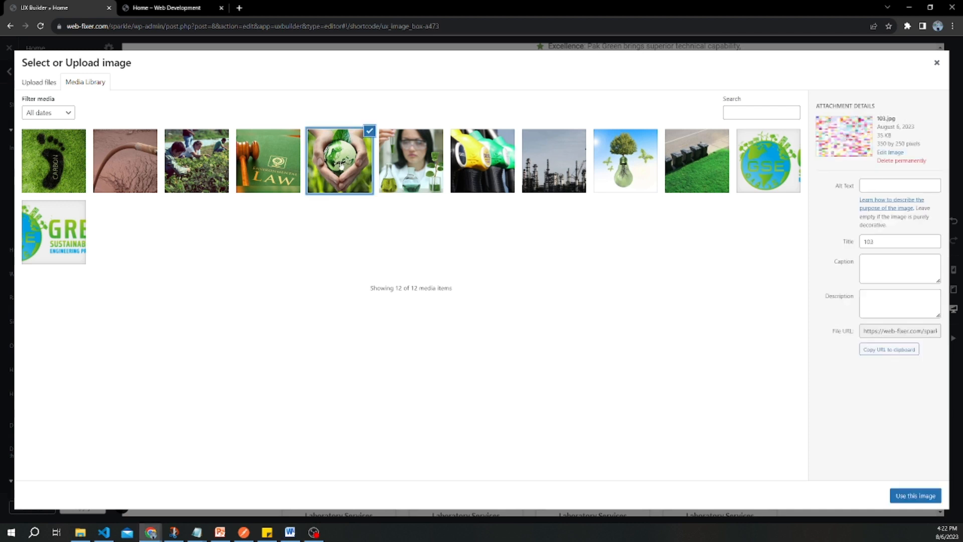
left_click(898, 496)
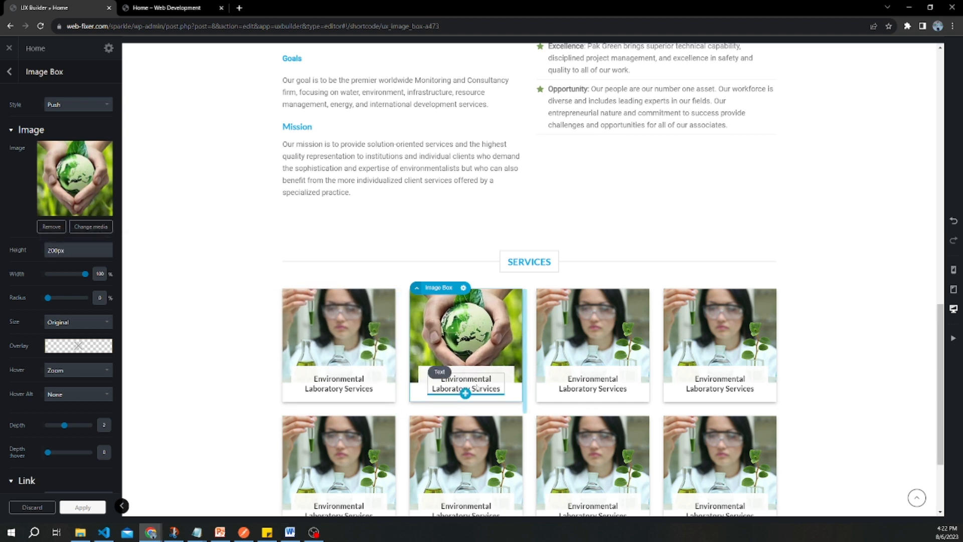
Step: Change the second box's caption to "Environmental Consultancy" within its h4 heading, apply it and update the page
left_click(466, 384)
left_click(28, 57)
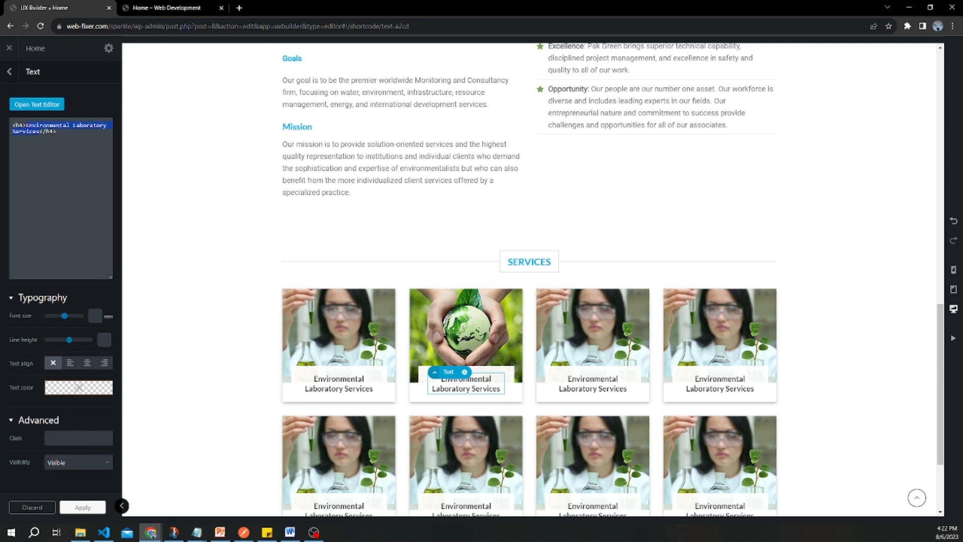
type("<h4>Environmental Consultancy</h4>")
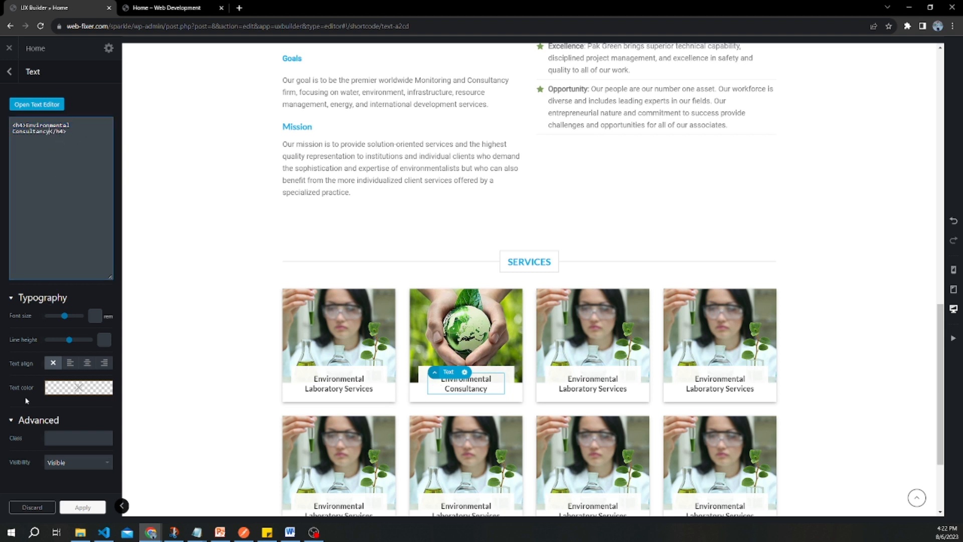
left_click(79, 512)
left_click(68, 509)
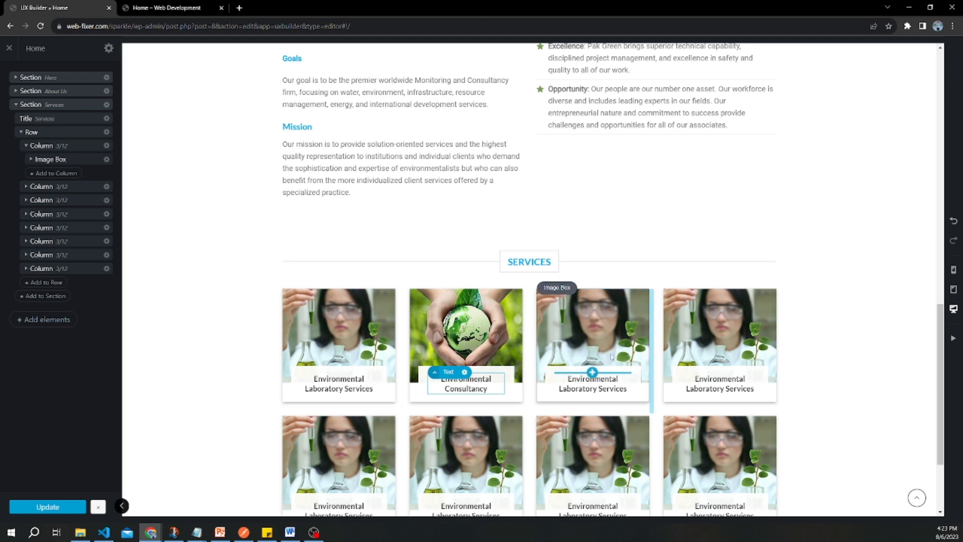
Step: Replace the image in the third box of the upper Services row with 104.jpg, the environmental law gavel picture
left_click(602, 336)
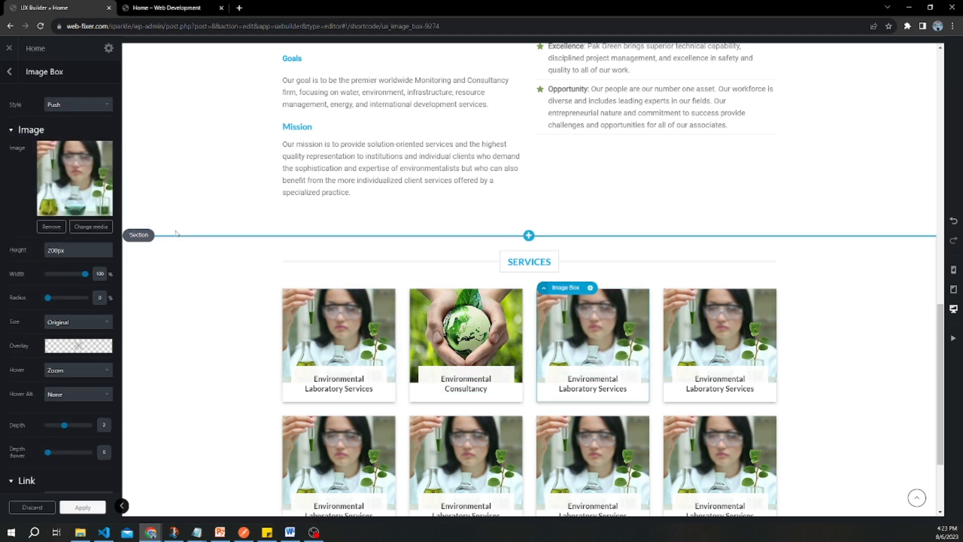
left_click(92, 226)
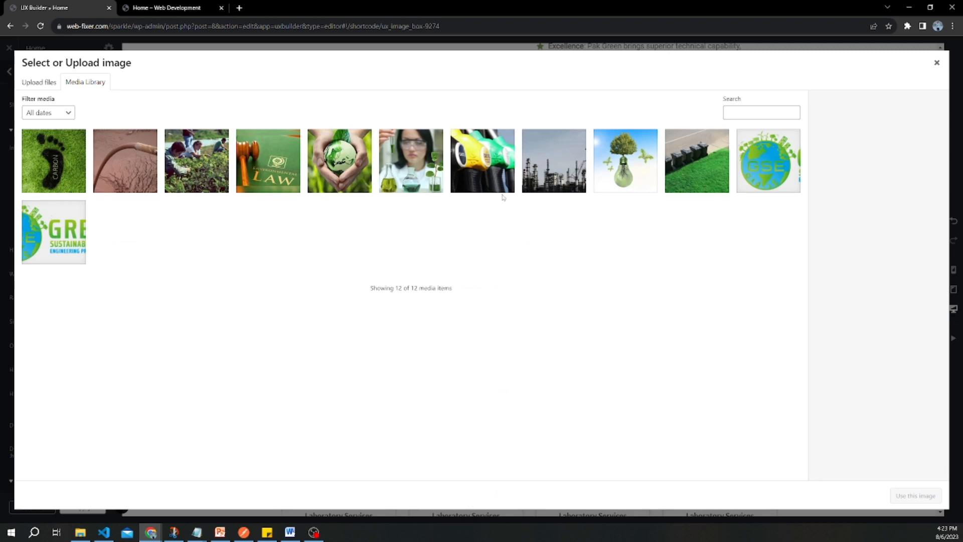
left_click(266, 158)
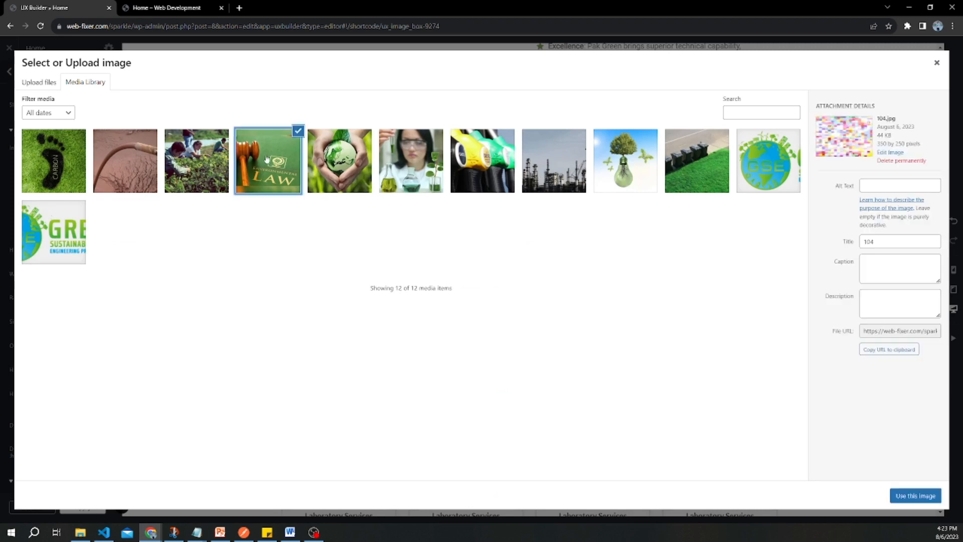
left_click(909, 495)
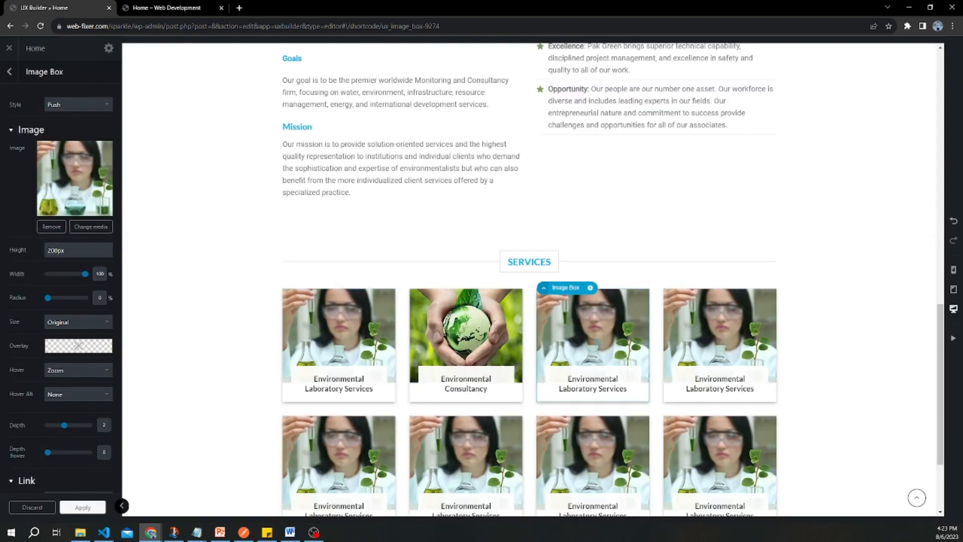
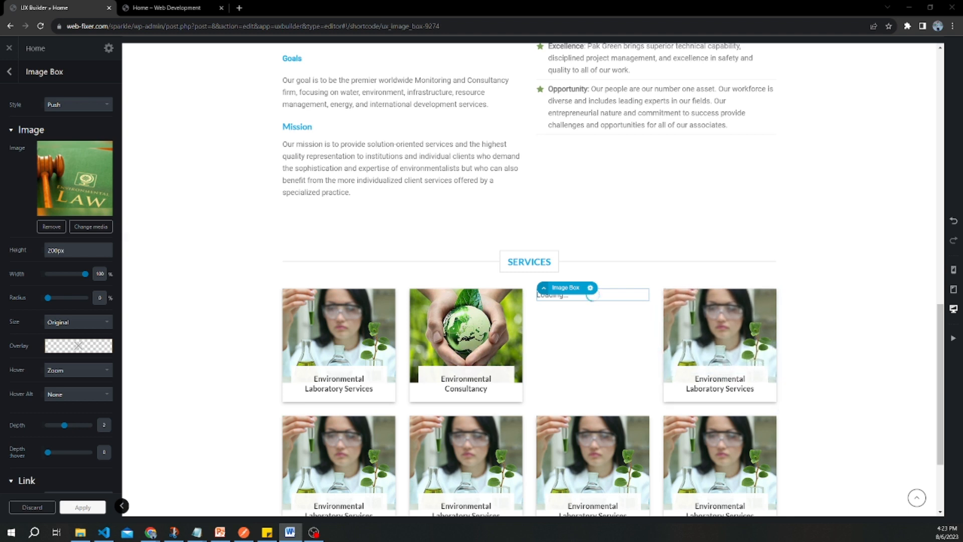
Step: Replace the image in the fourth box of the upper Services row with 107.jpg, the carbon footprint on grass
left_click(705, 326)
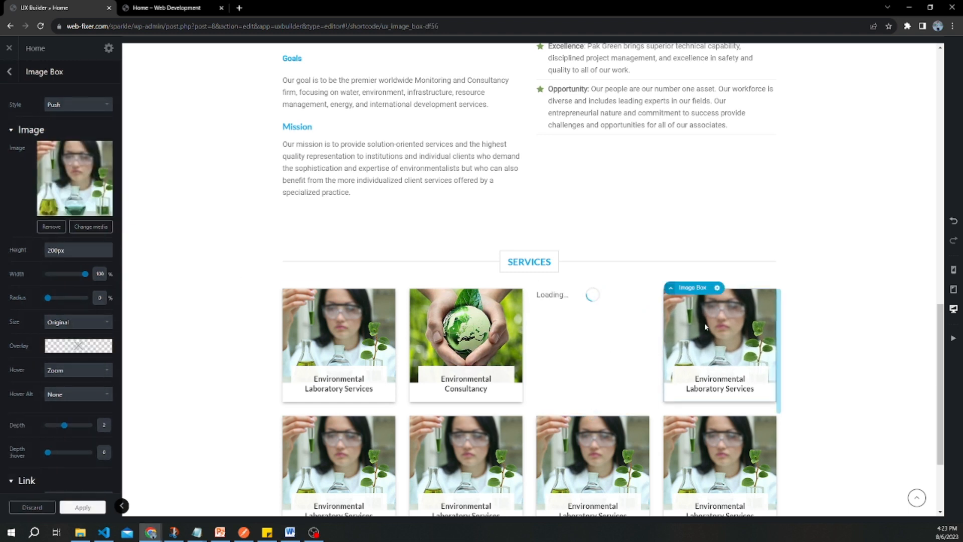
left_click(90, 226)
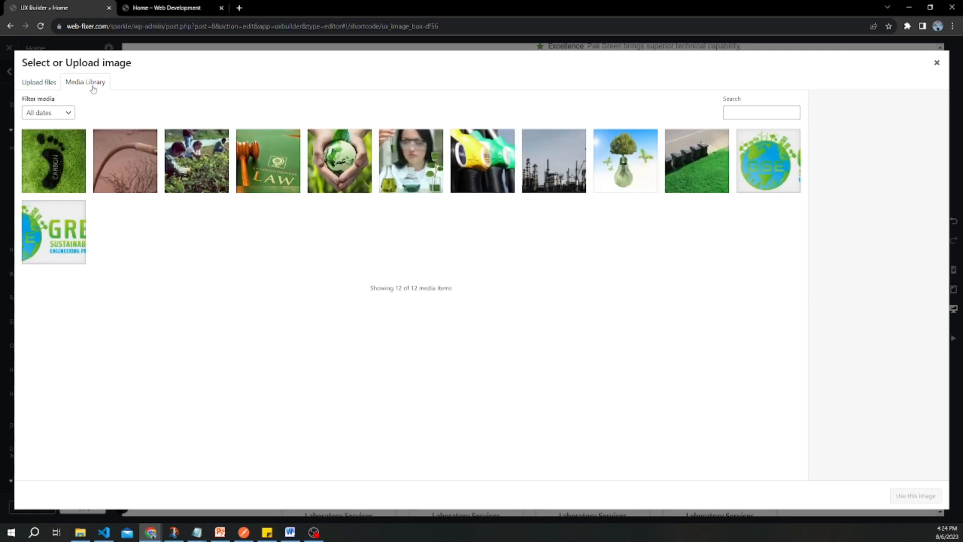
left_click(64, 157)
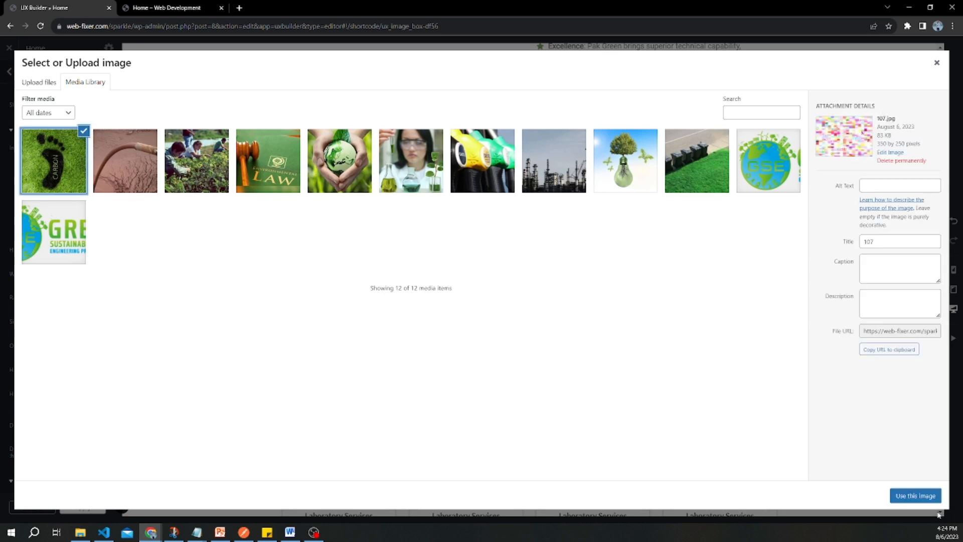
left_click(915, 495)
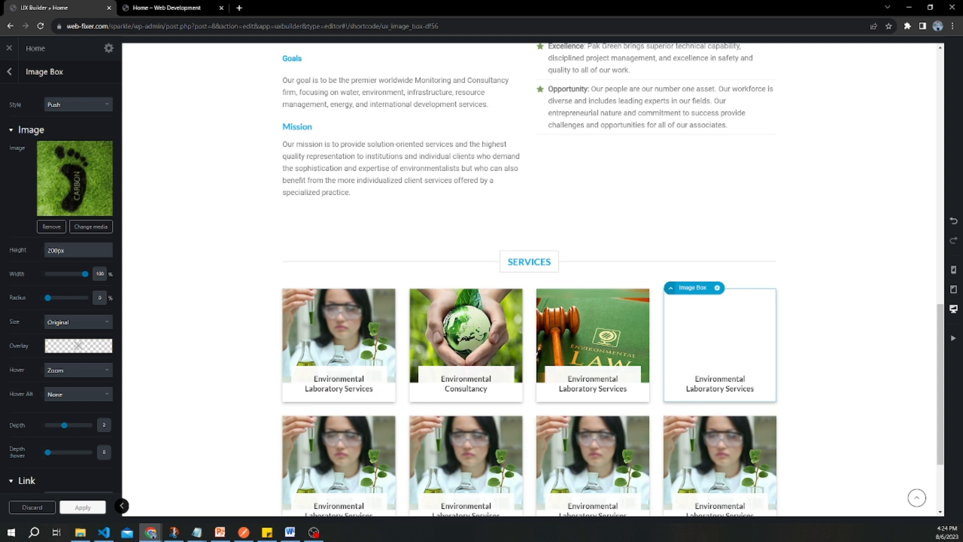
Step: Change the fourth box's caption to "Carbon Footprint" within its h4 heading, apply it and update the page
key("alt+Tab")
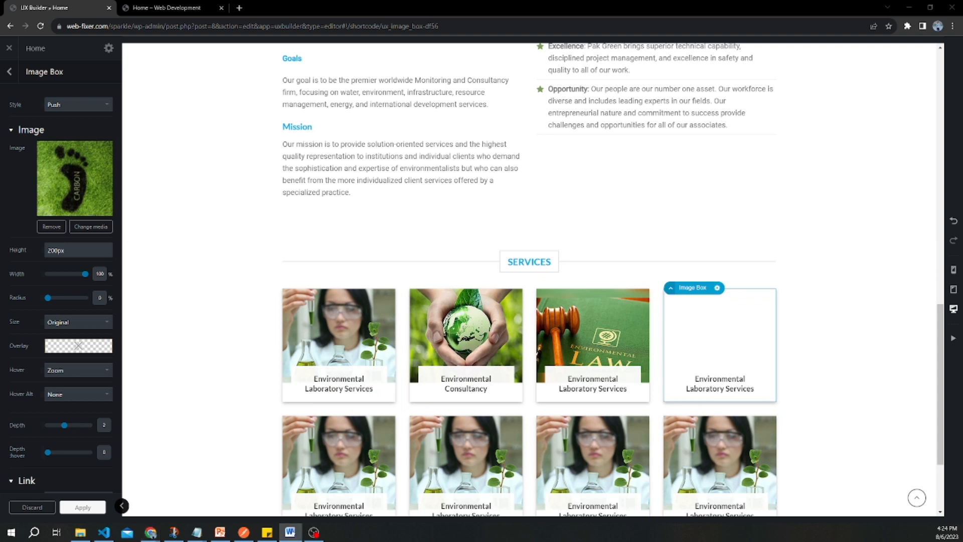
left_click(718, 391)
left_click(739, 389)
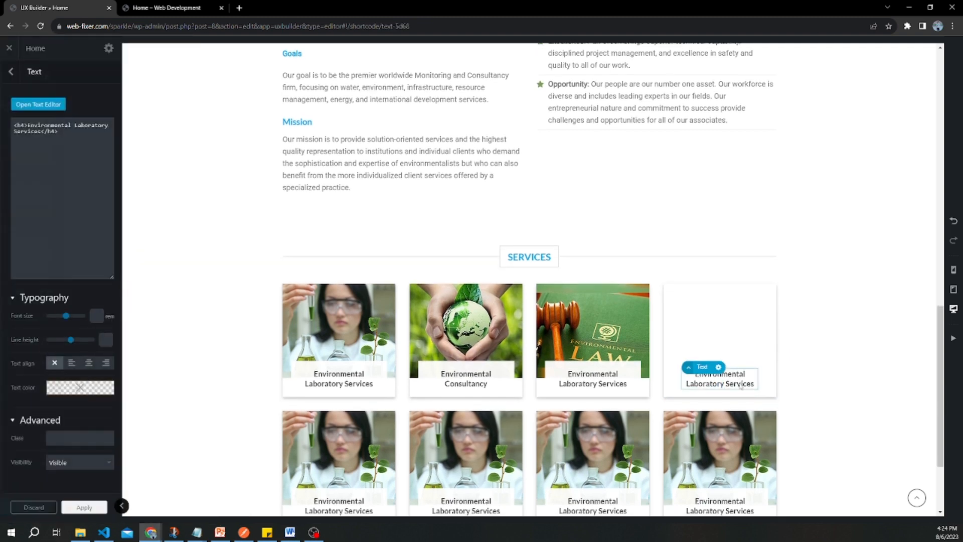
scroll(742, 351, "down", 1)
double_click(742, 327)
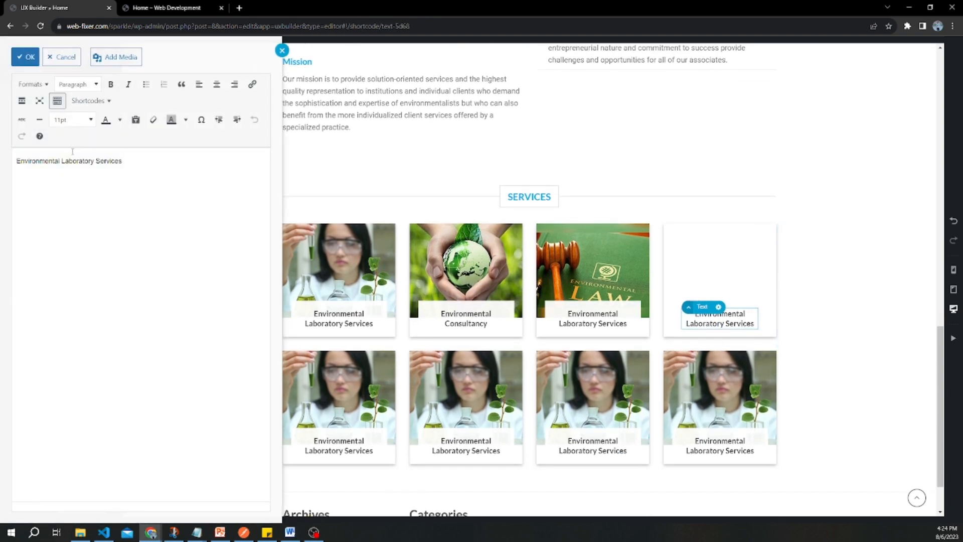
left_click(135, 171)
key("ctrl+a")
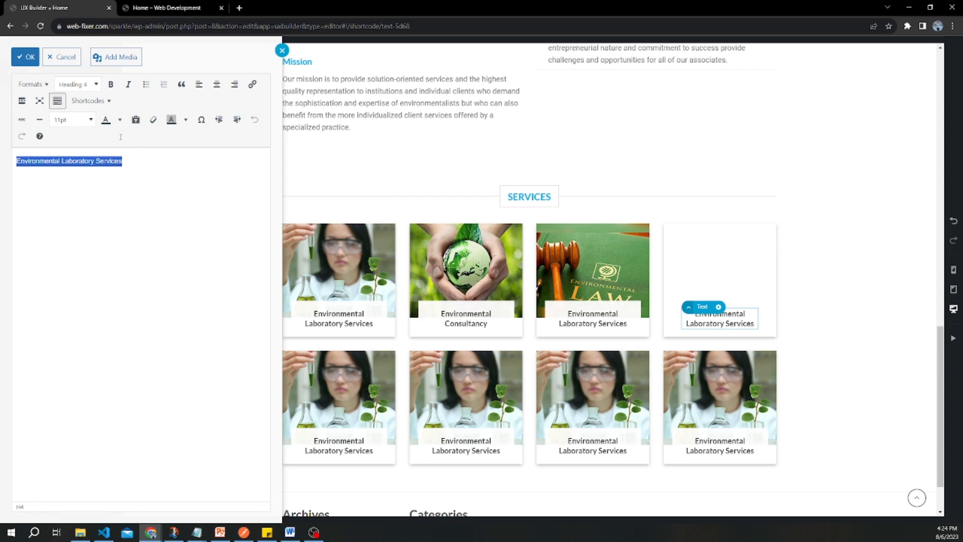
left_click(24, 57)
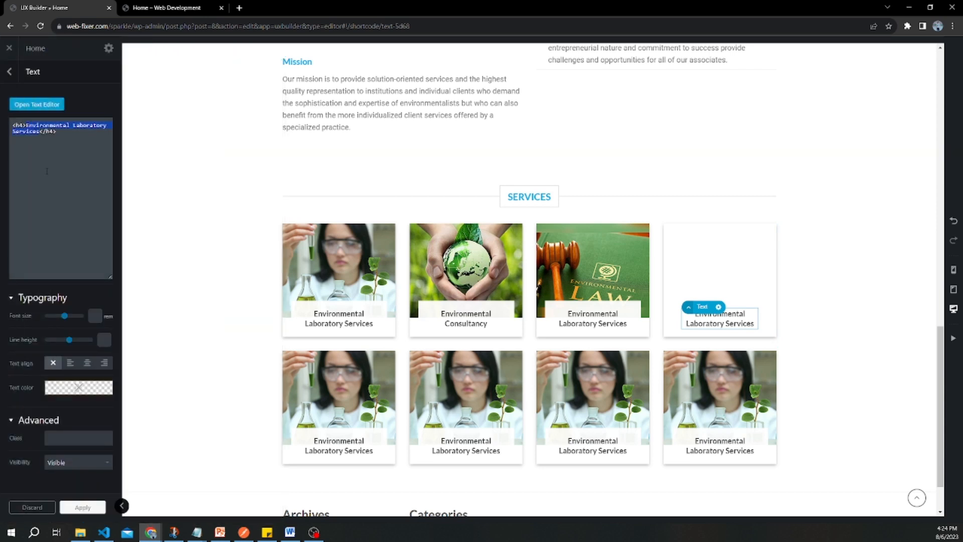
type("<h4>Carbon Footprint</h4>")
left_click(67, 507)
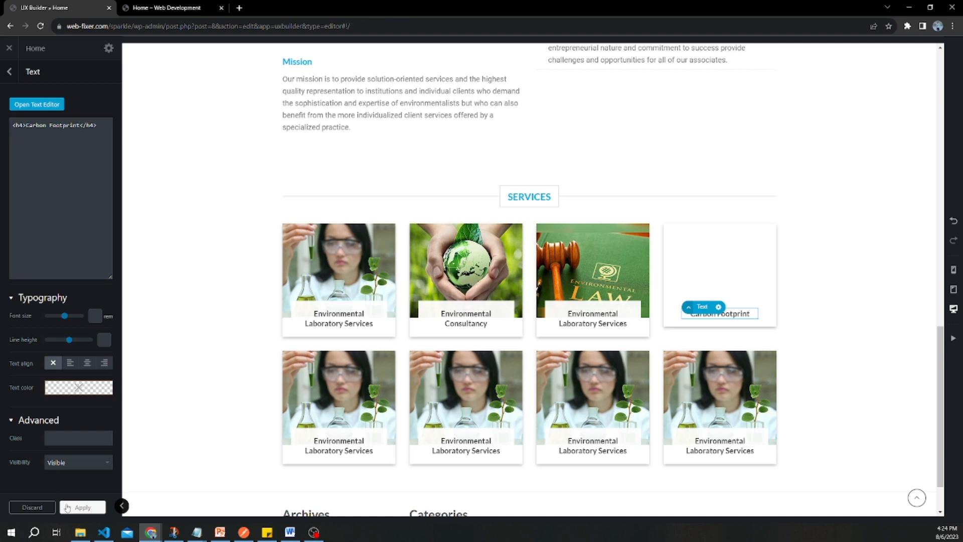
left_click(57, 507)
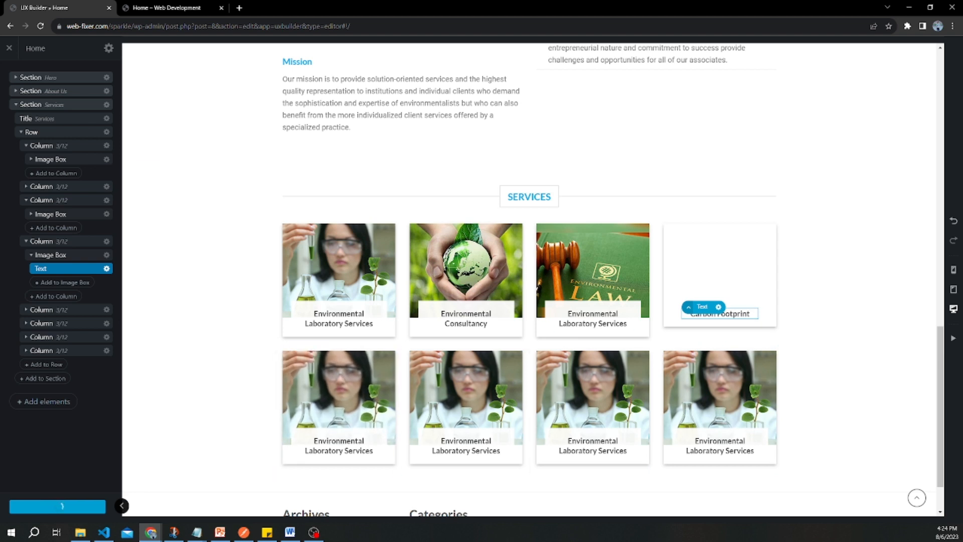
Step: Replace the image in the first box of the lower Services row with 106.jpg, the brown pipe picture
left_click(351, 402)
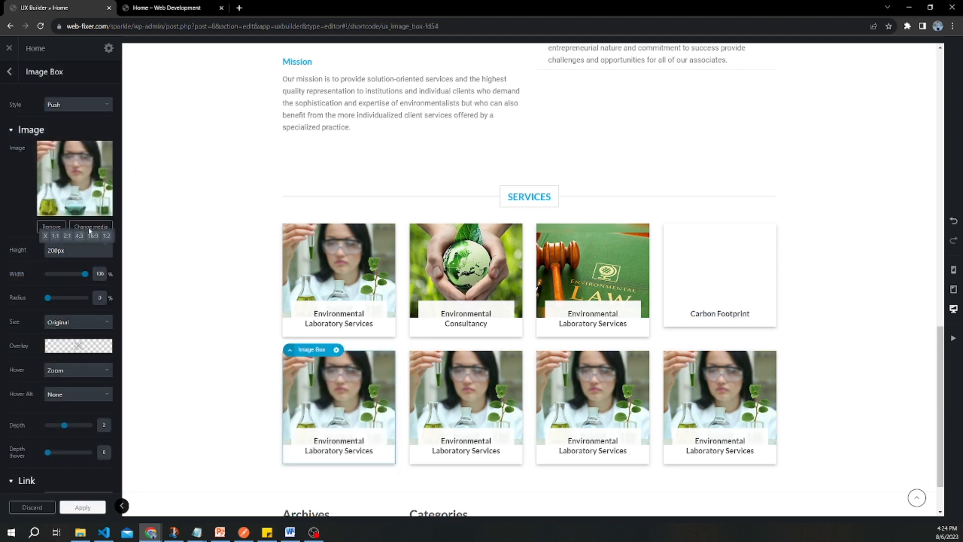
left_click(91, 228)
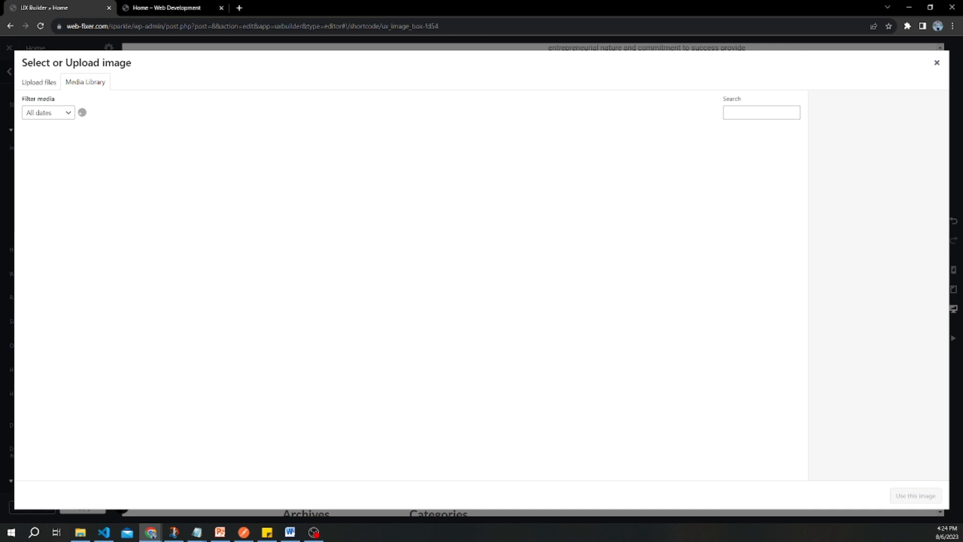
key("alt+Tab")
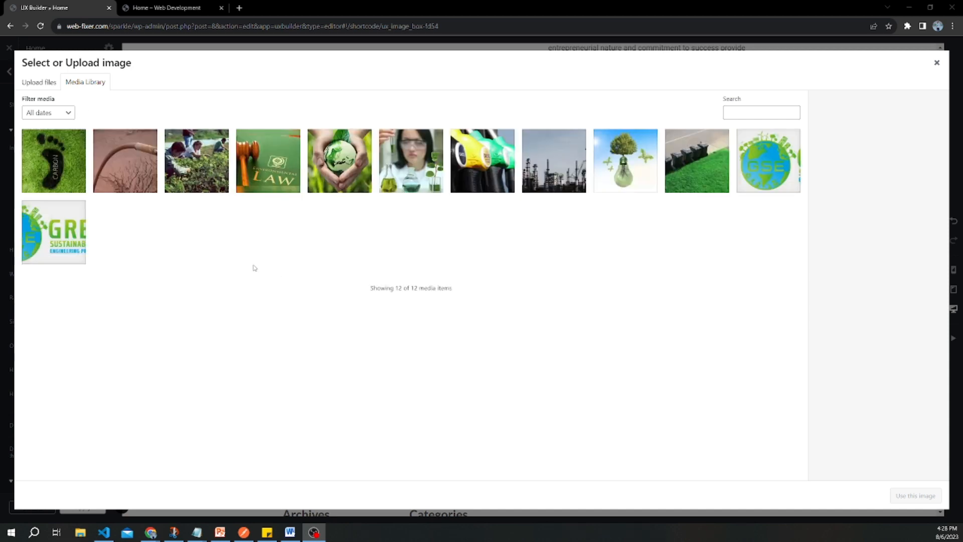
left_click(130, 167)
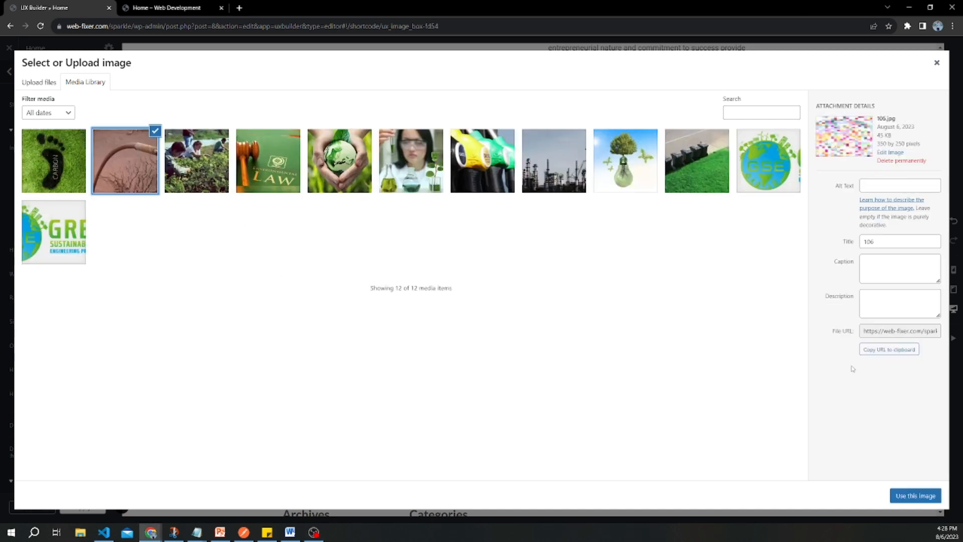
left_click(916, 495)
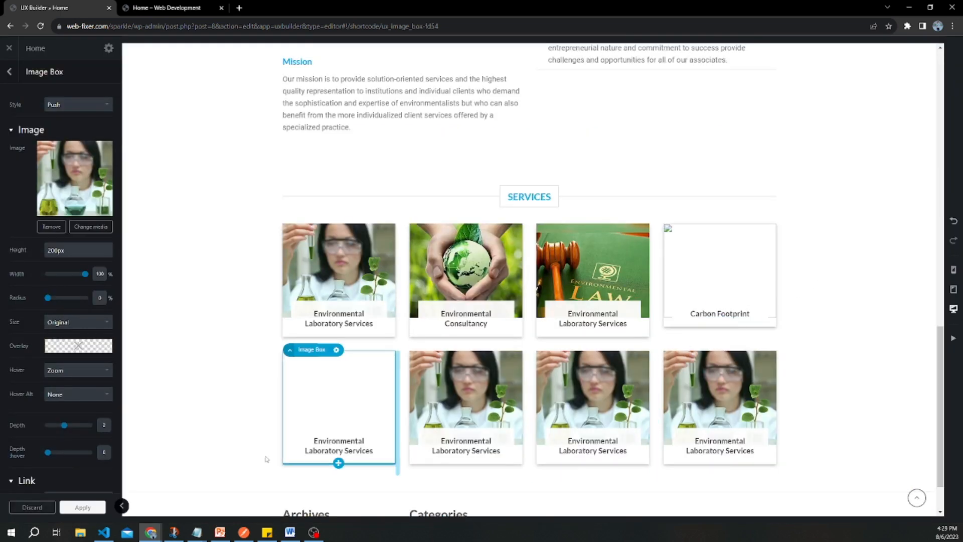
Step: Change the caption of the first box in the lower row to "Design & Treatment Services" within its h4 heading
left_click(354, 451)
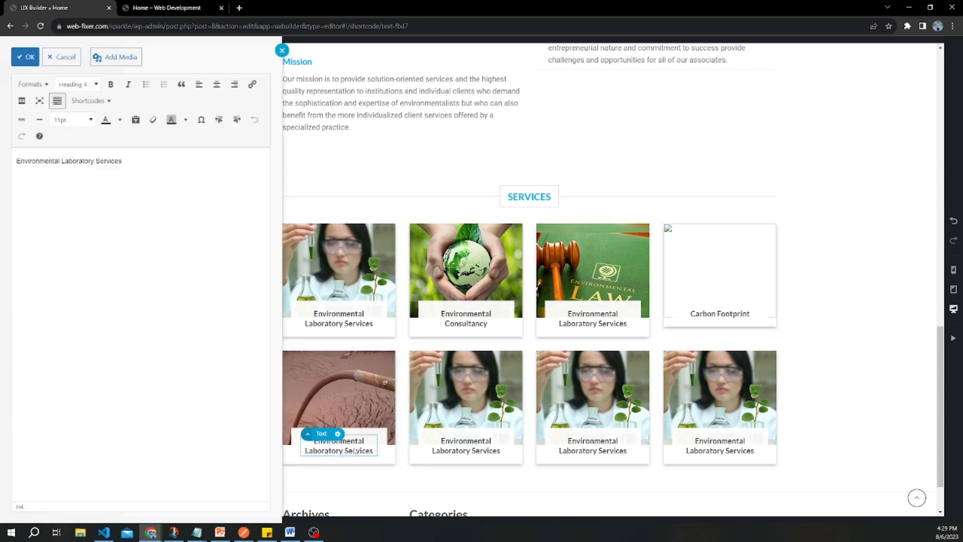
left_click(29, 59)
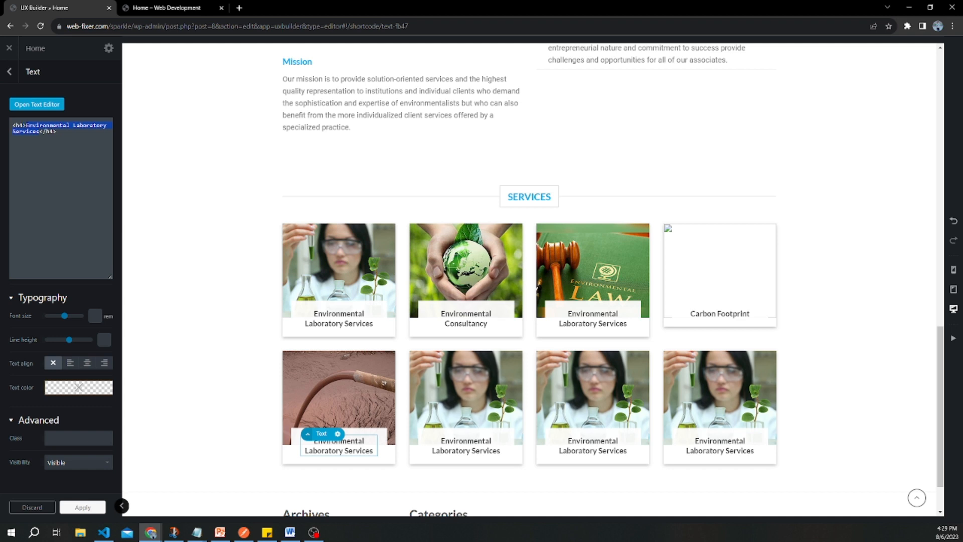
type("<h4>Design & Treatment Services</h4>")
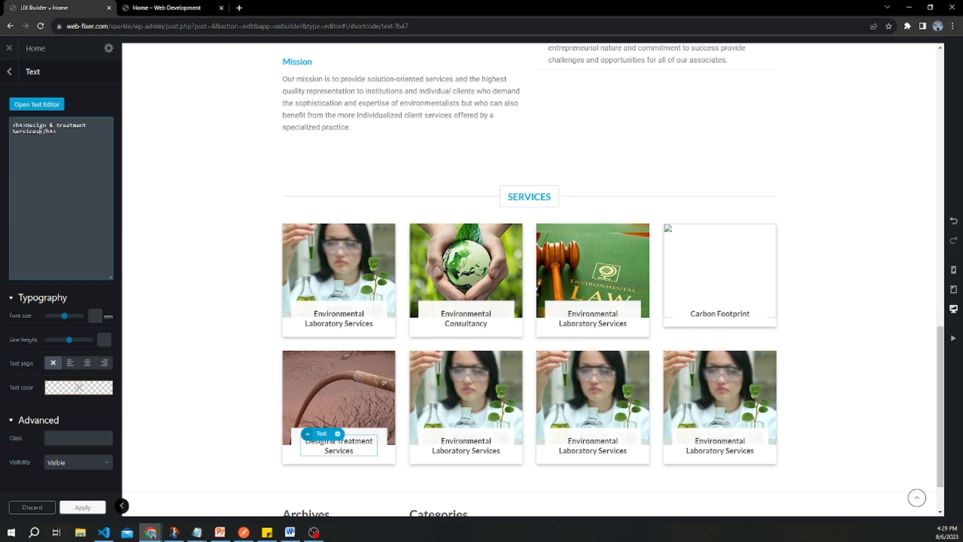
Step: Replace the image in the second box of the lower Services row with 105.jpg, the people working among plants
key("alt+Tab")
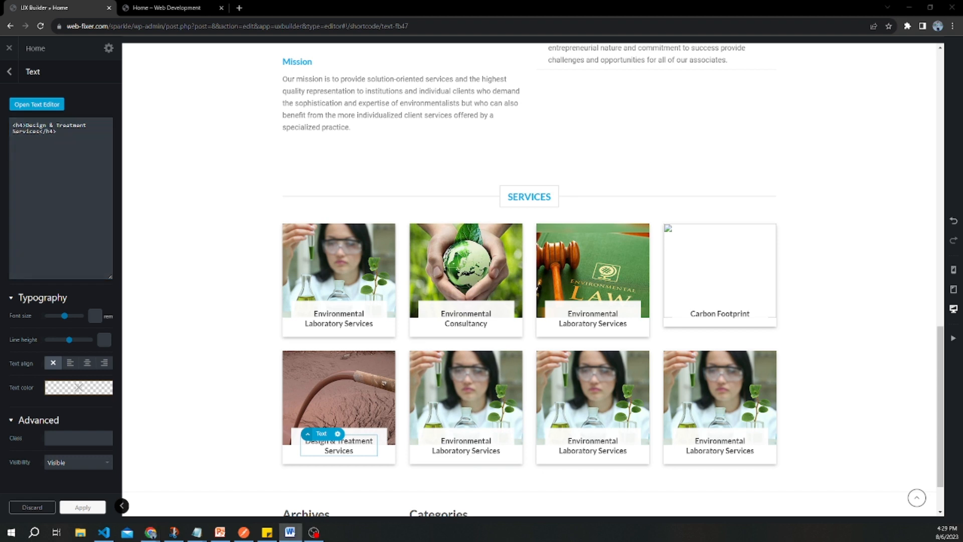
key("alt+Tab")
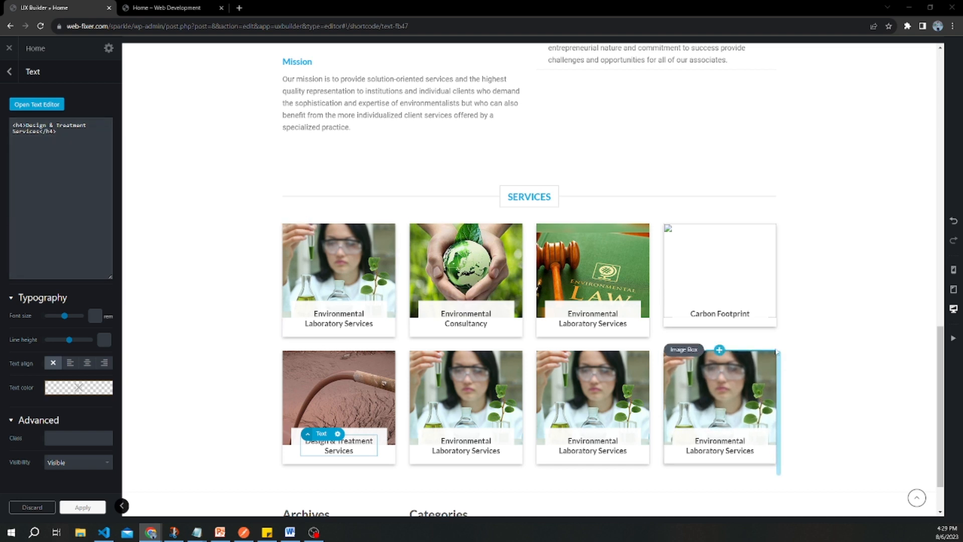
left_click(482, 387)
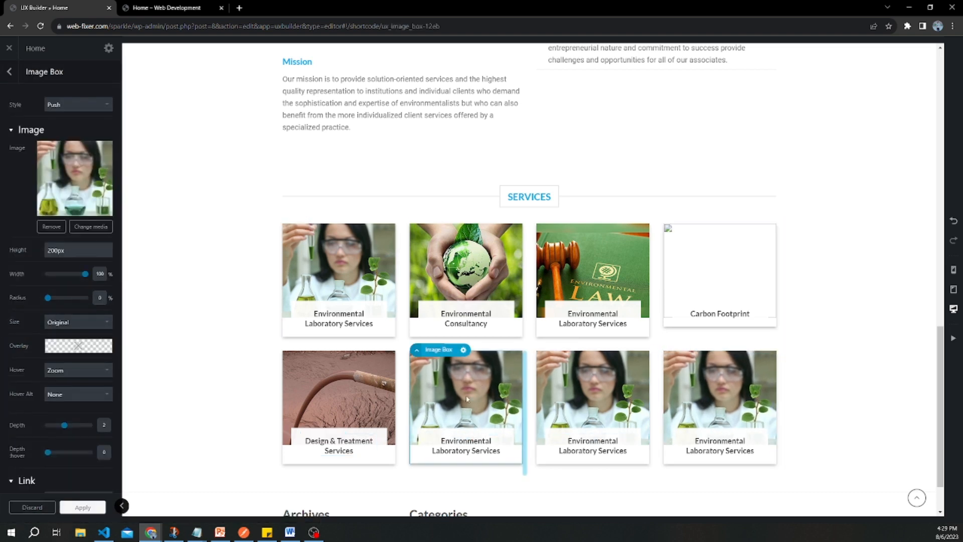
left_click(88, 229)
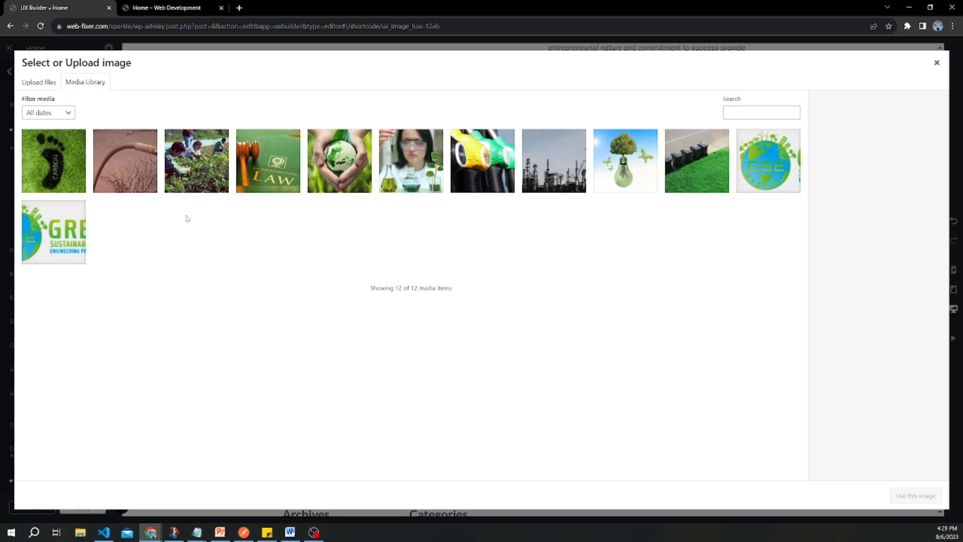
left_click(206, 186)
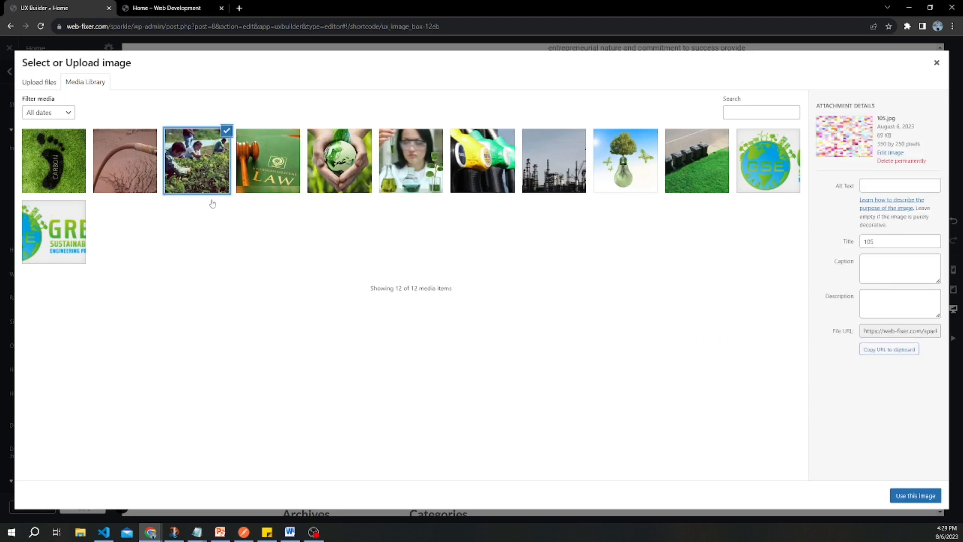
left_click(917, 497)
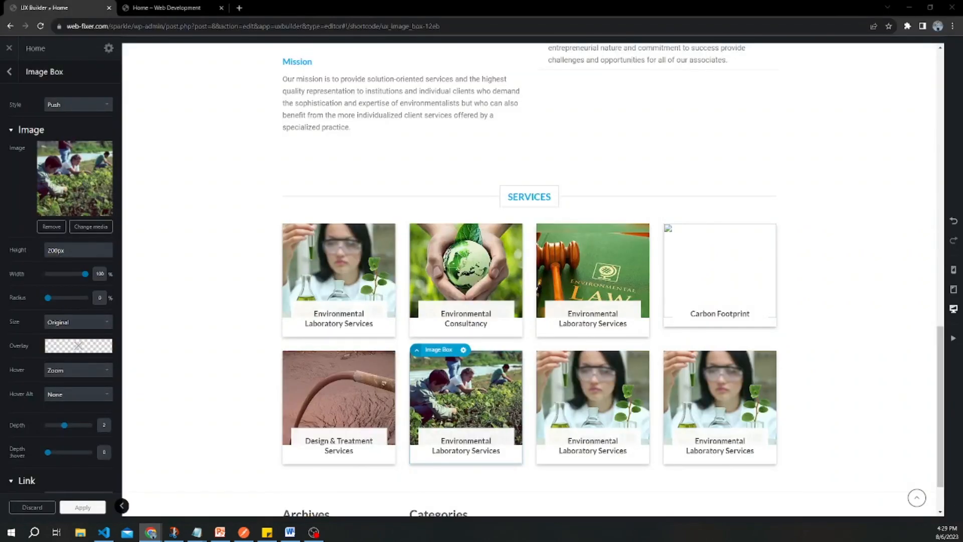
Step: Change the second lower box's caption to "Research Institute" within its h4 heading, apply it and update the page
key("alt+Tab")
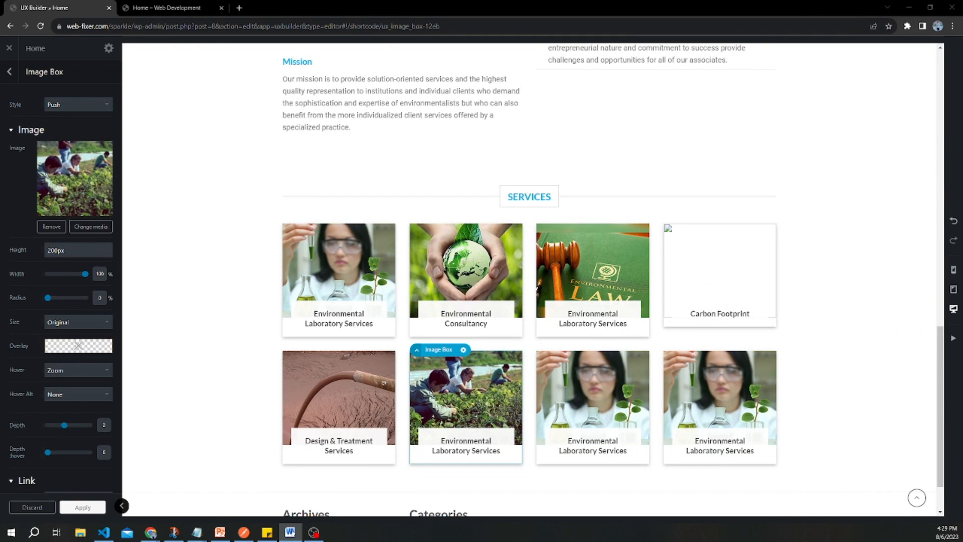
double_click(454, 448)
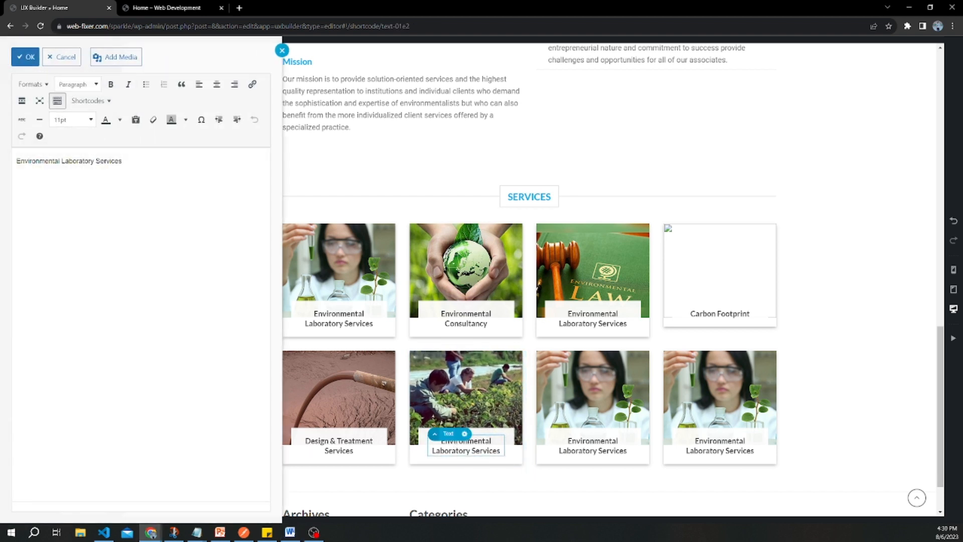
left_click(25, 57)
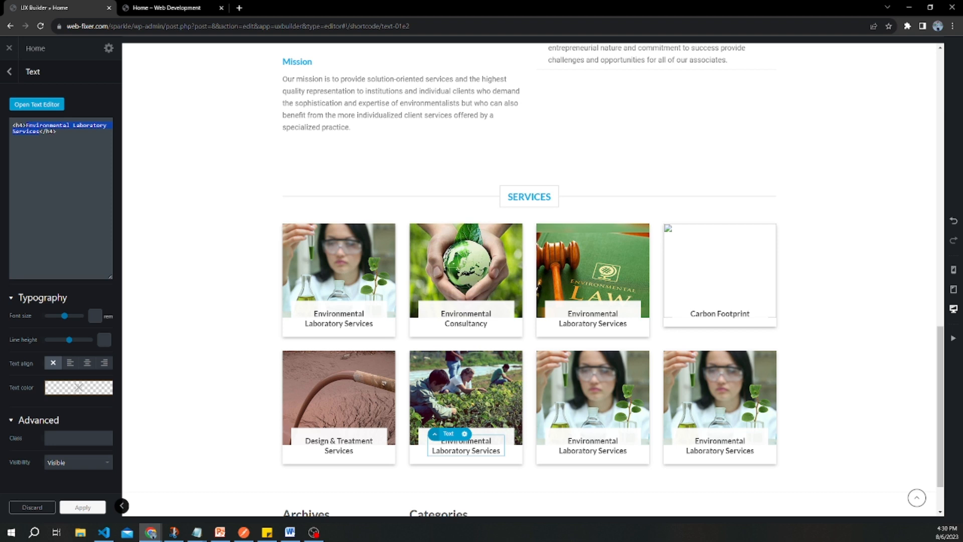
type("<h4>Research Institute</h4>")
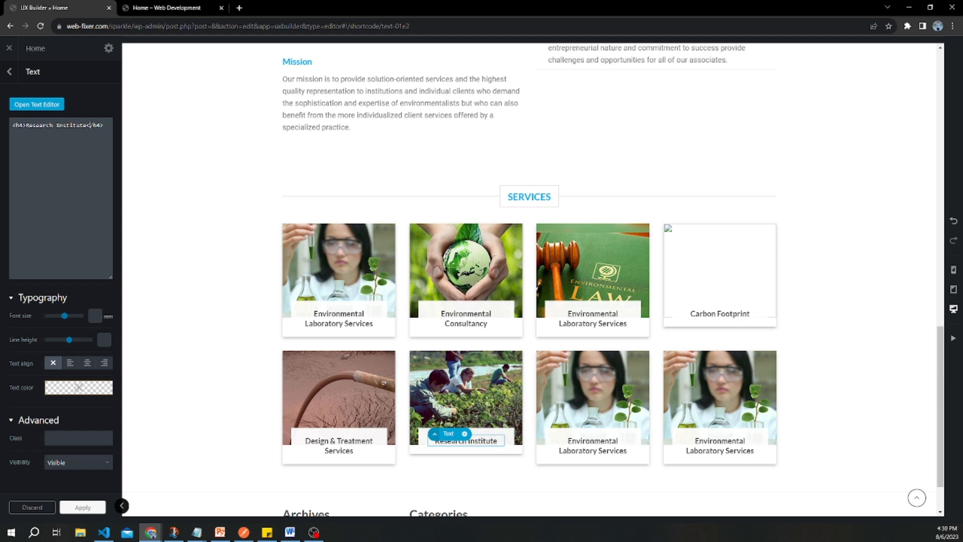
left_click(88, 155)
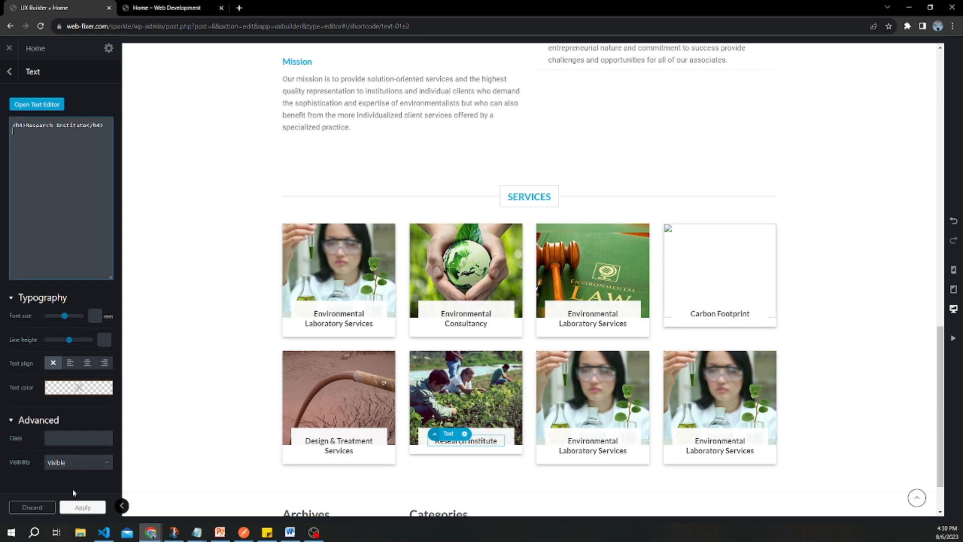
left_click(78, 508)
left_click(59, 507)
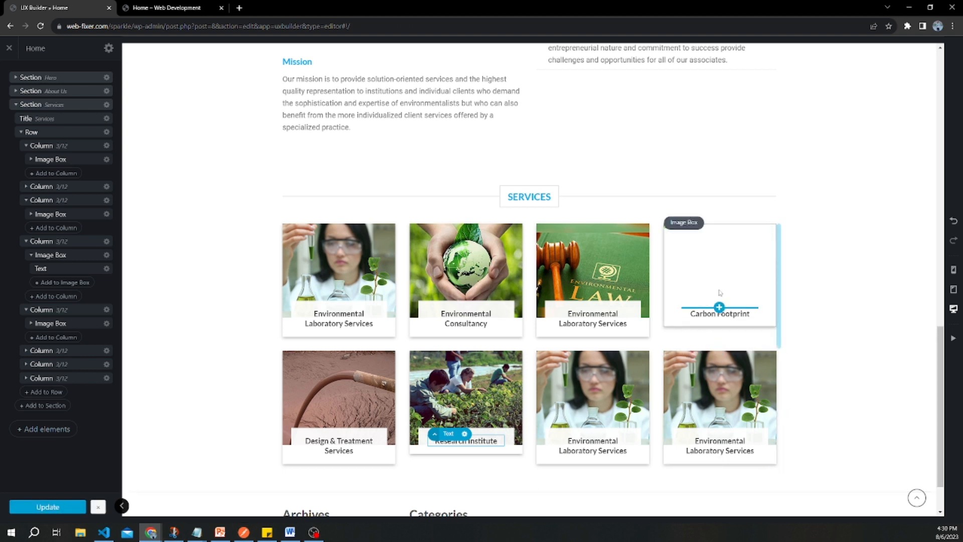
Step: Delete the two columns after Research Institute that still hold duplicate Environmental Laboratory Services boxes
left_click(606, 390)
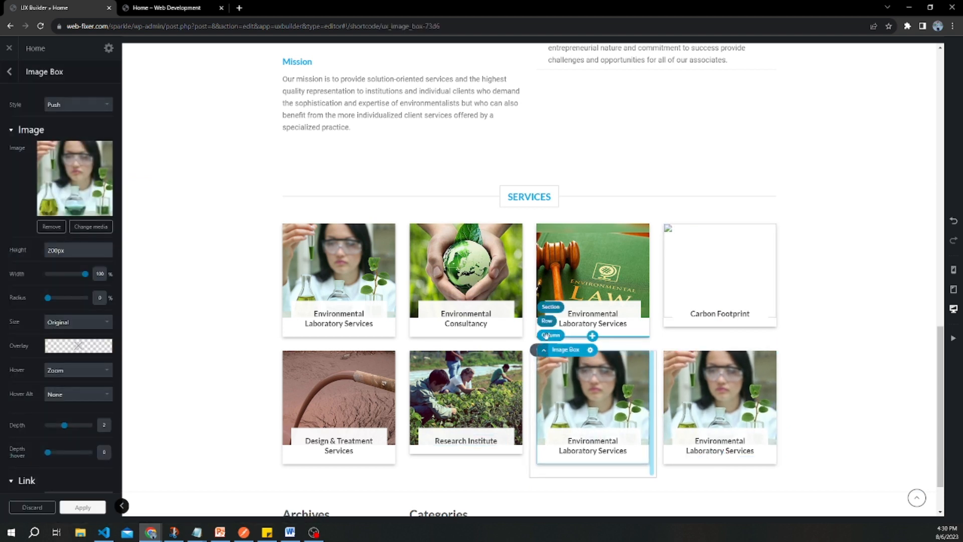
left_click(561, 350)
left_click(557, 350)
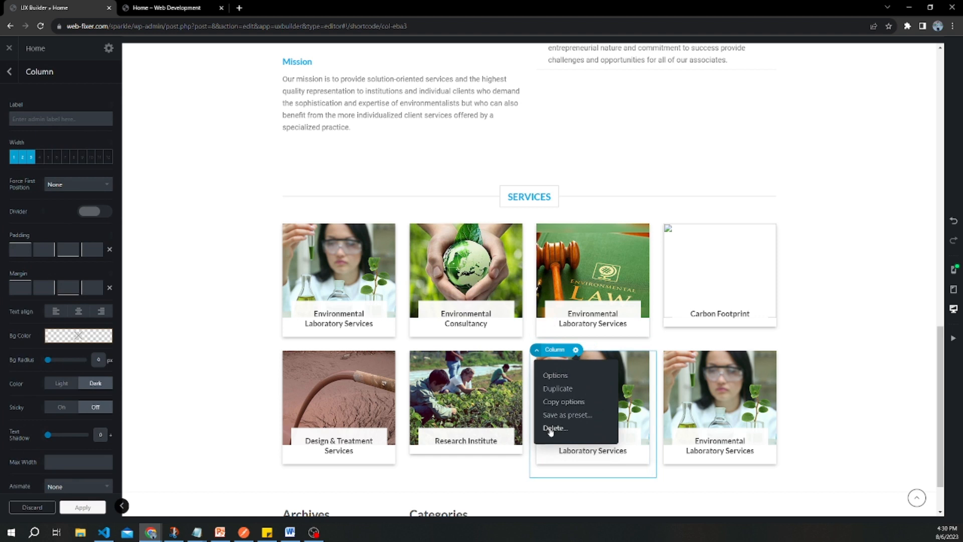
left_click(551, 430)
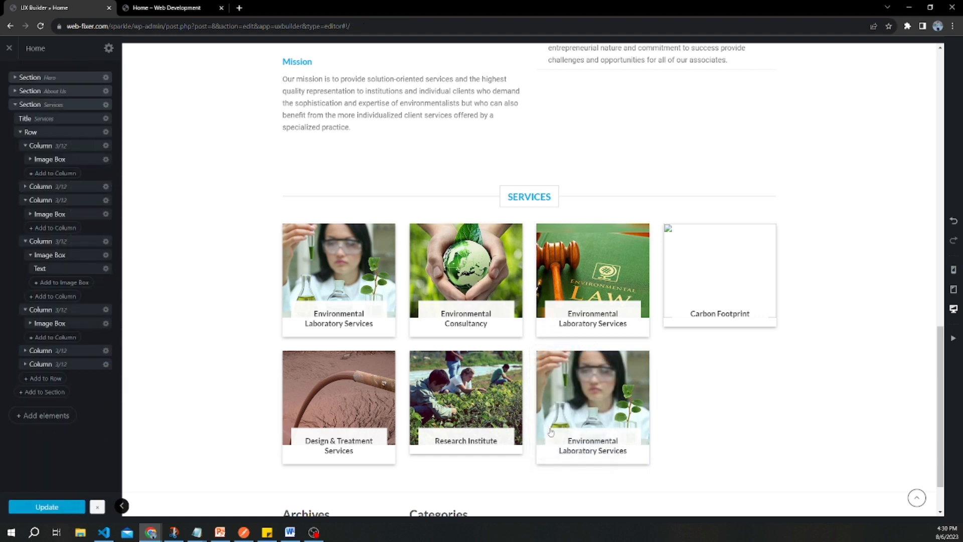
left_click(552, 357)
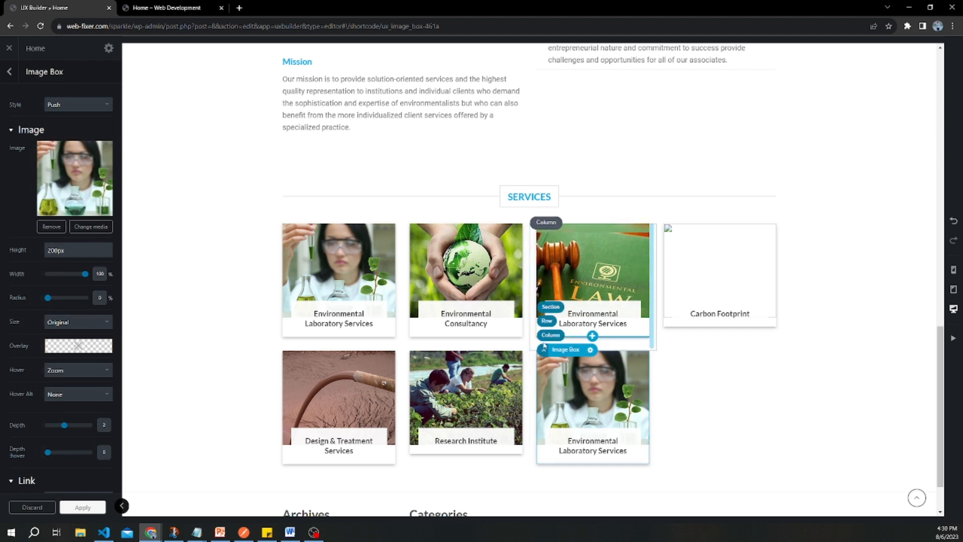
left_click(545, 336)
left_click(575, 350)
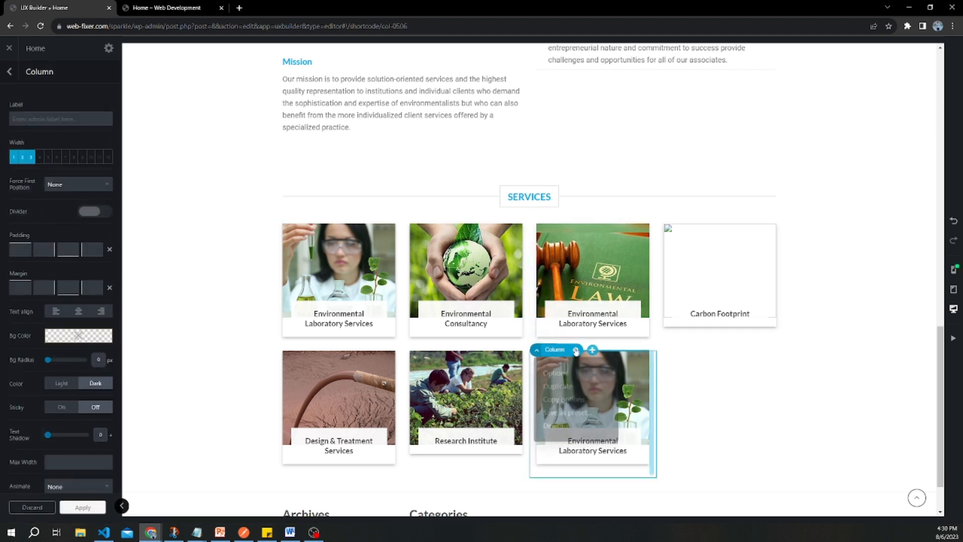
left_click(562, 431)
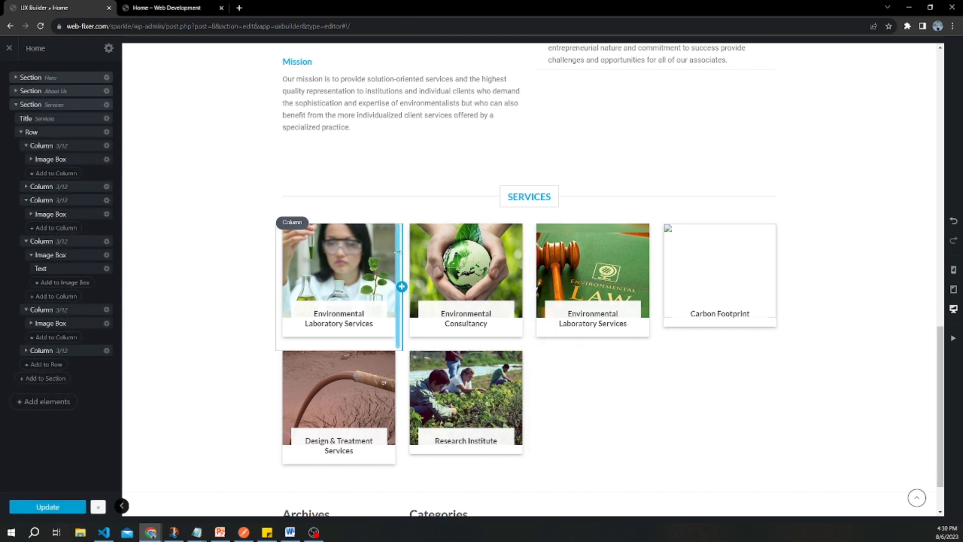
Step: Resize the first two Services columns to 4/12 each and the third, with the law book, to 3/12
left_click_drag(410, 254, 431, 256)
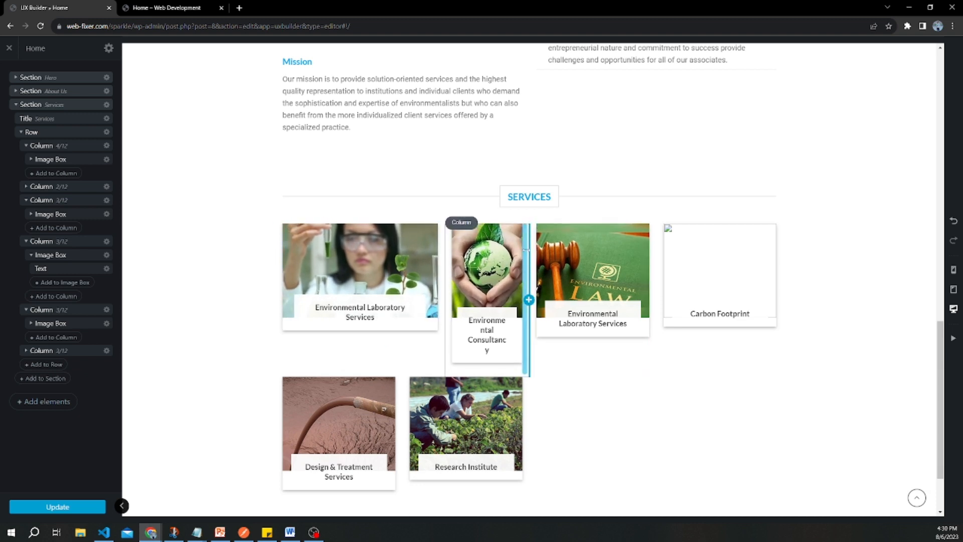
left_click_drag(526, 249, 609, 253)
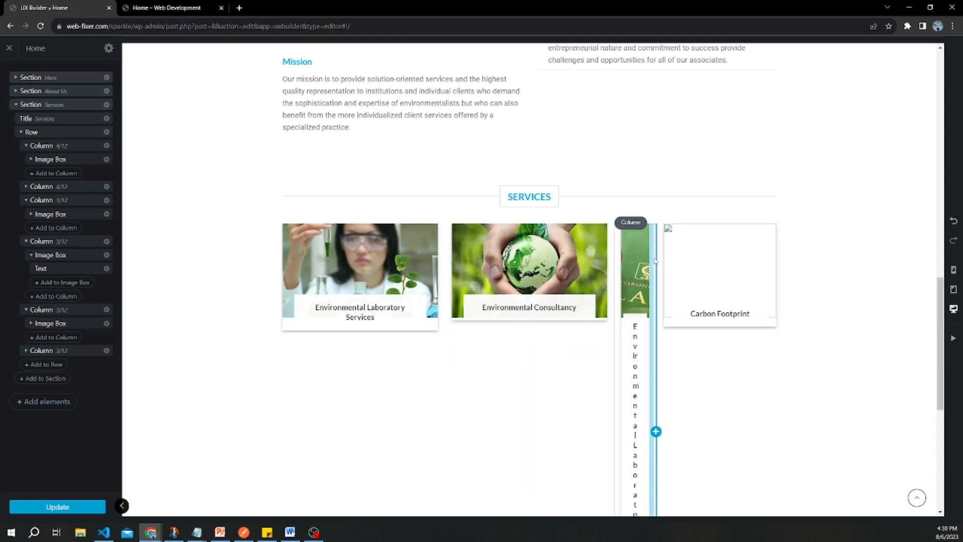
left_click(688, 254)
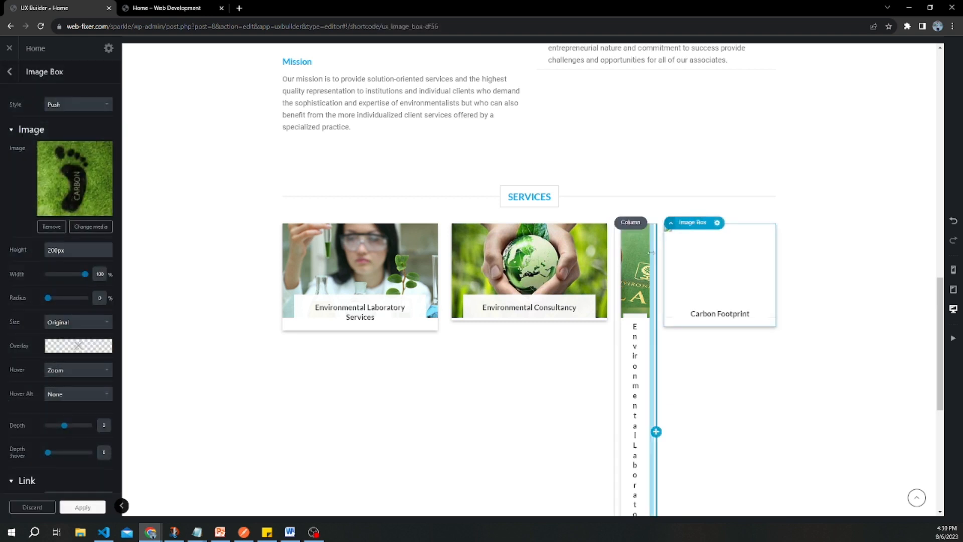
left_click_drag(651, 252, 737, 252)
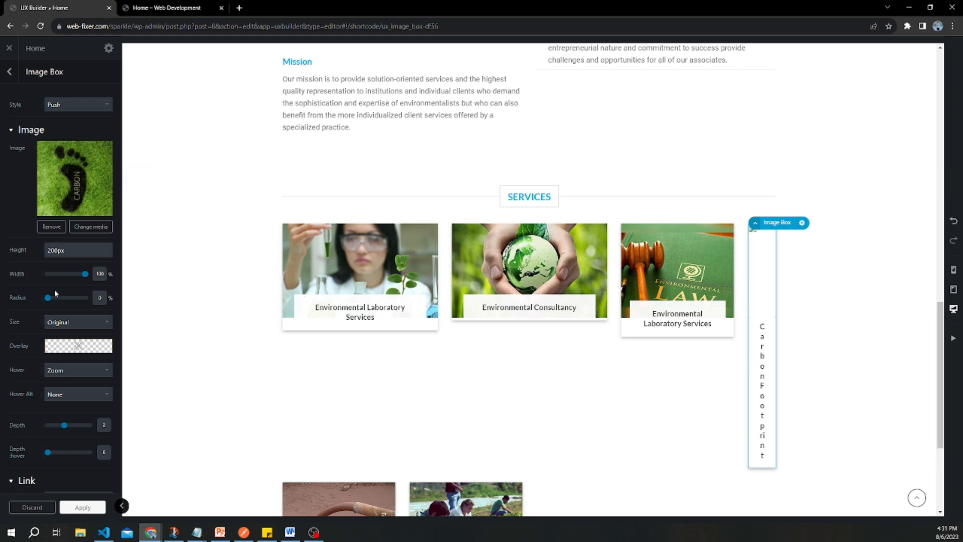
Step: Set the width of the third Services column, which holds the law book image box, to 4/12
left_click(10, 74)
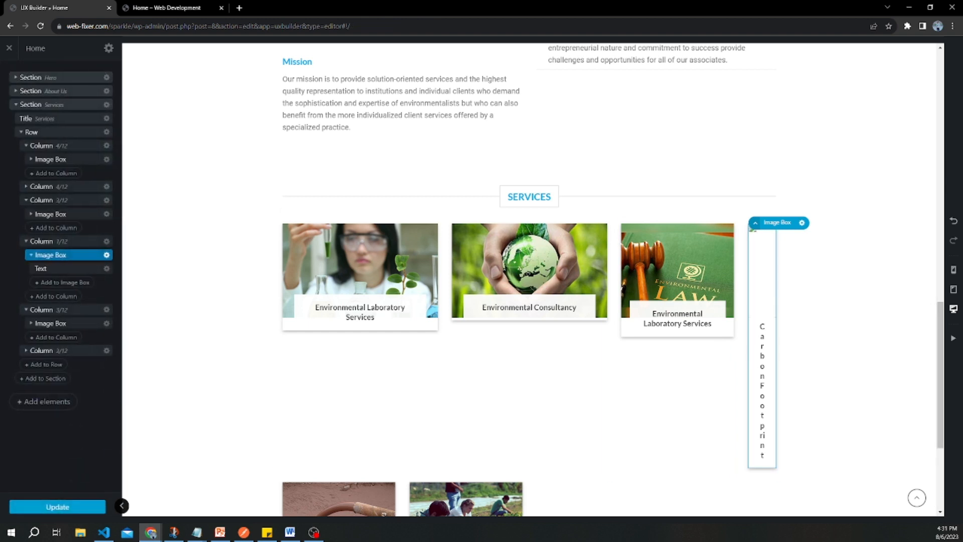
left_click(26, 200)
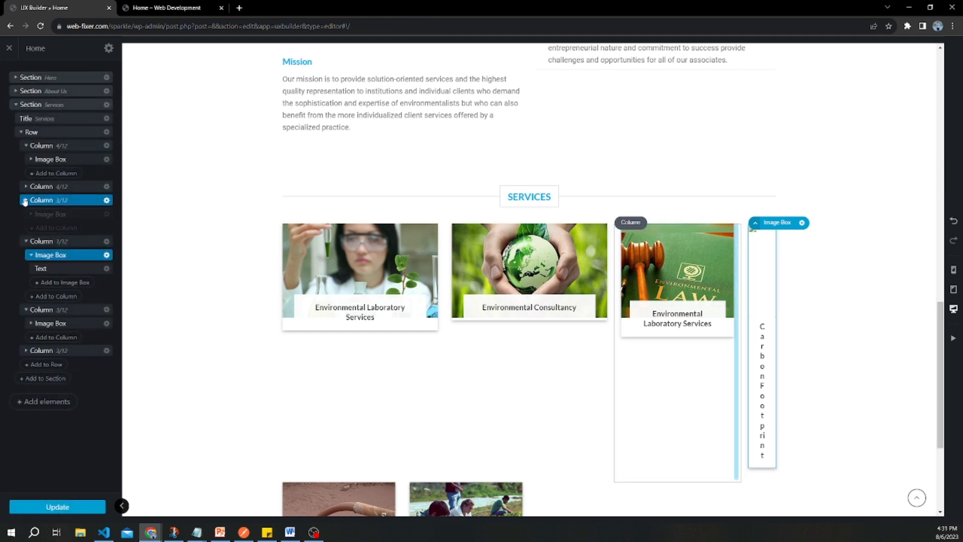
left_click(106, 201)
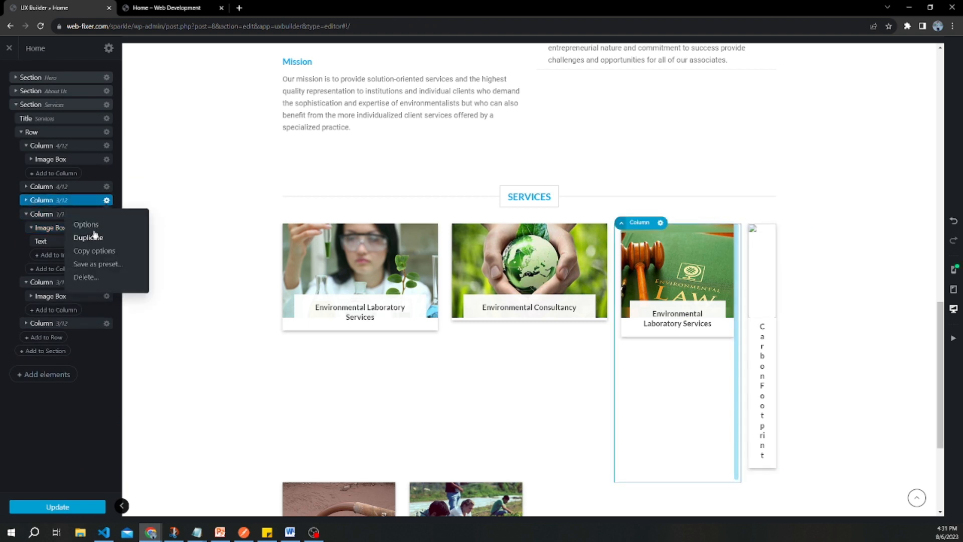
left_click(93, 225)
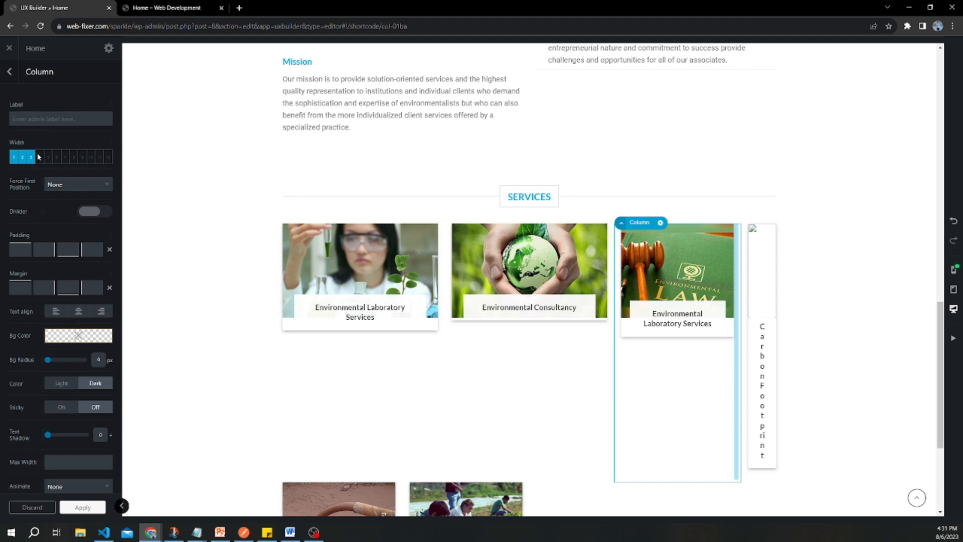
left_click(39, 157)
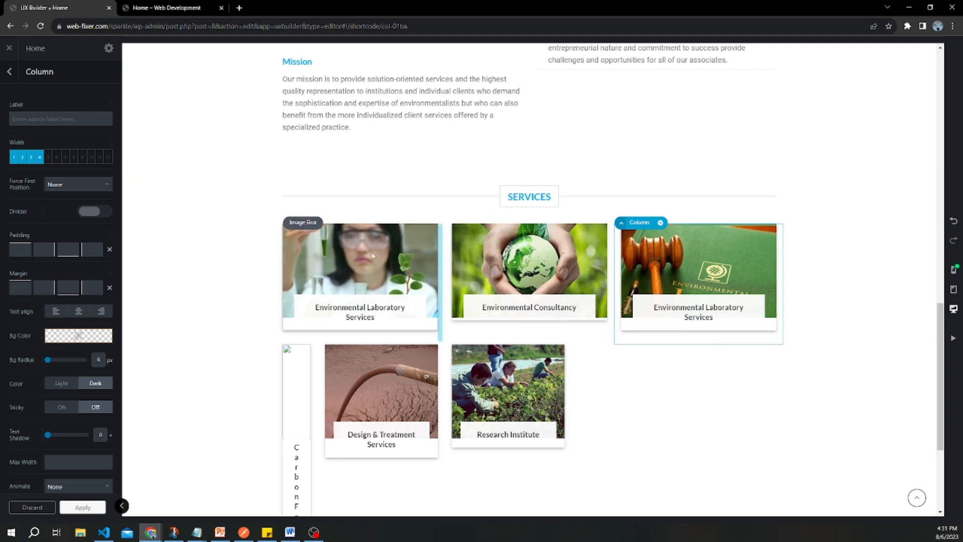
left_click(412, 265)
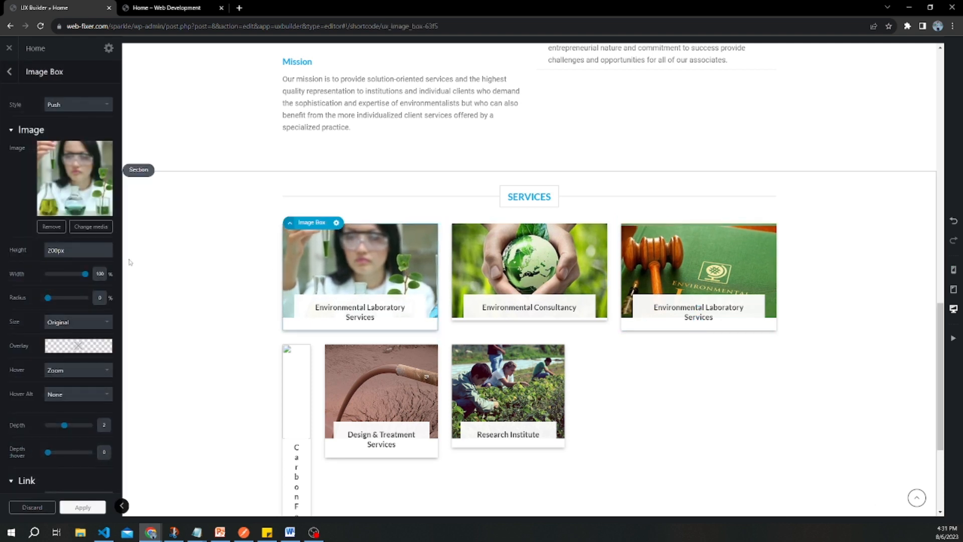
left_click(84, 251)
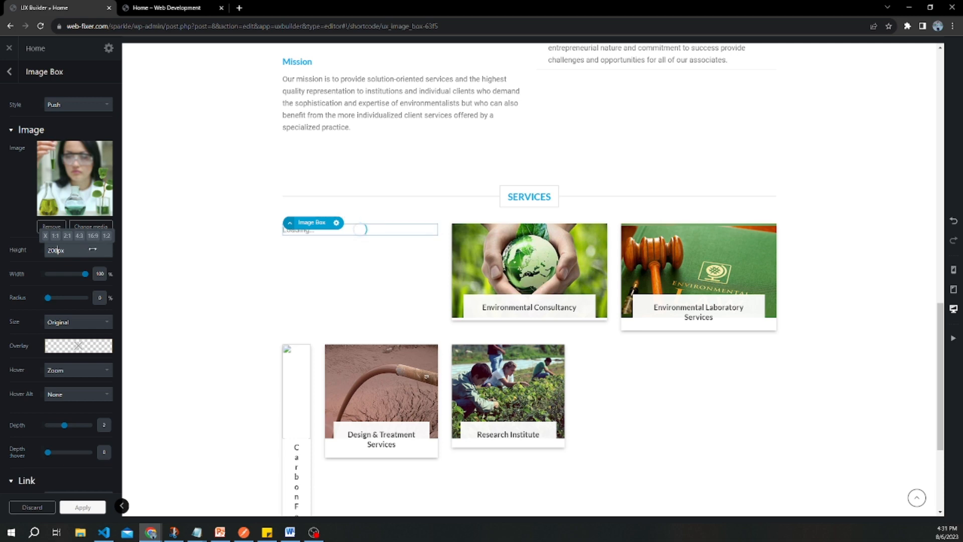
scroll(635, 400, "down", 3)
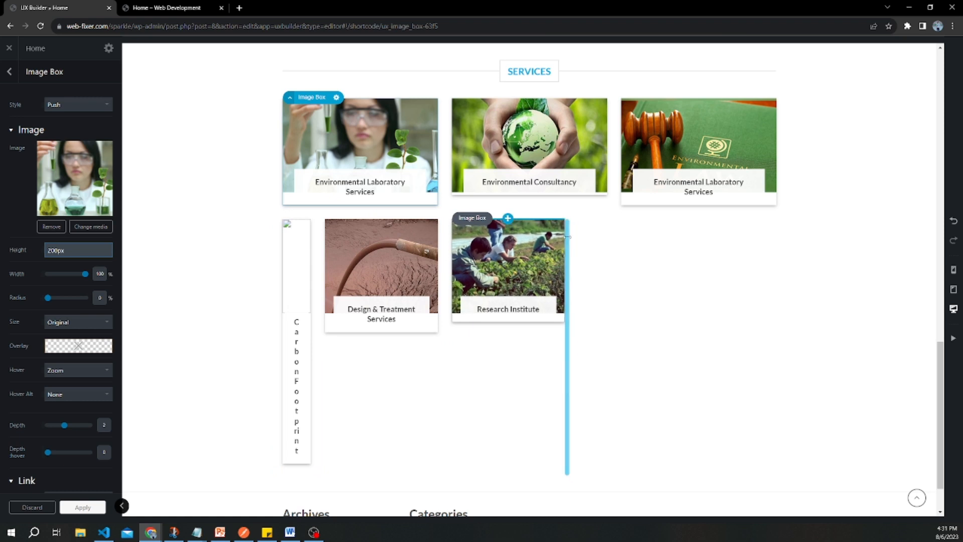
left_click(552, 247)
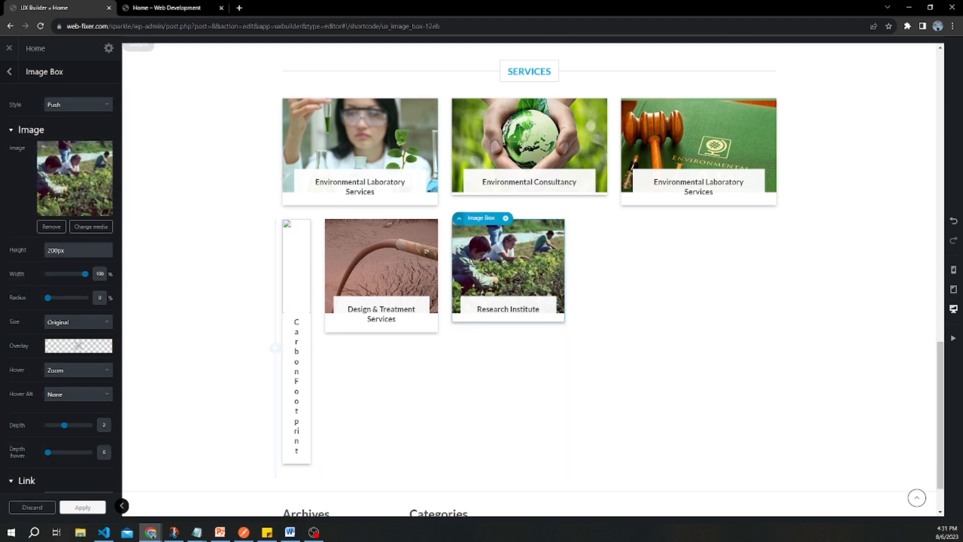
Step: Set the width of the Carbon Footprint column in the Services row to 4/12 and apply it
left_click(8, 73)
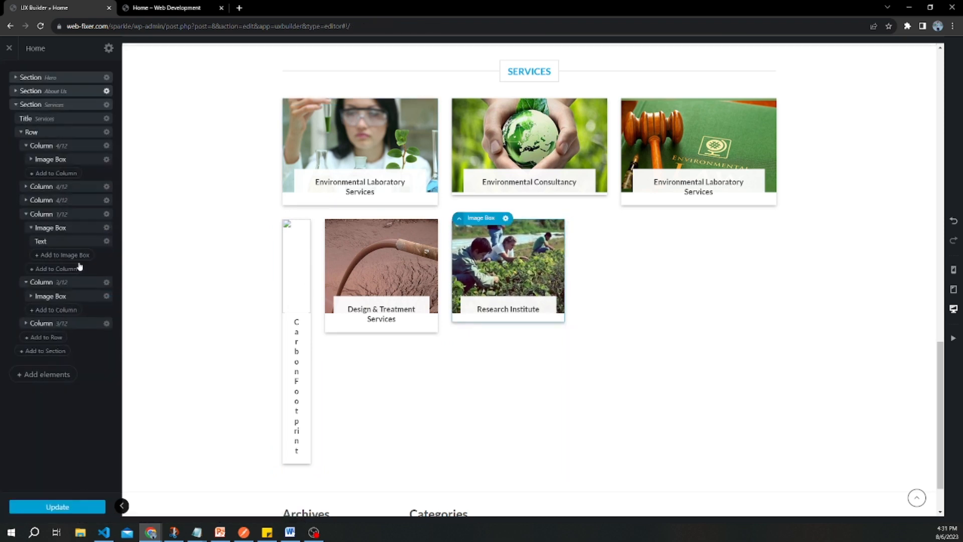
left_click(26, 214)
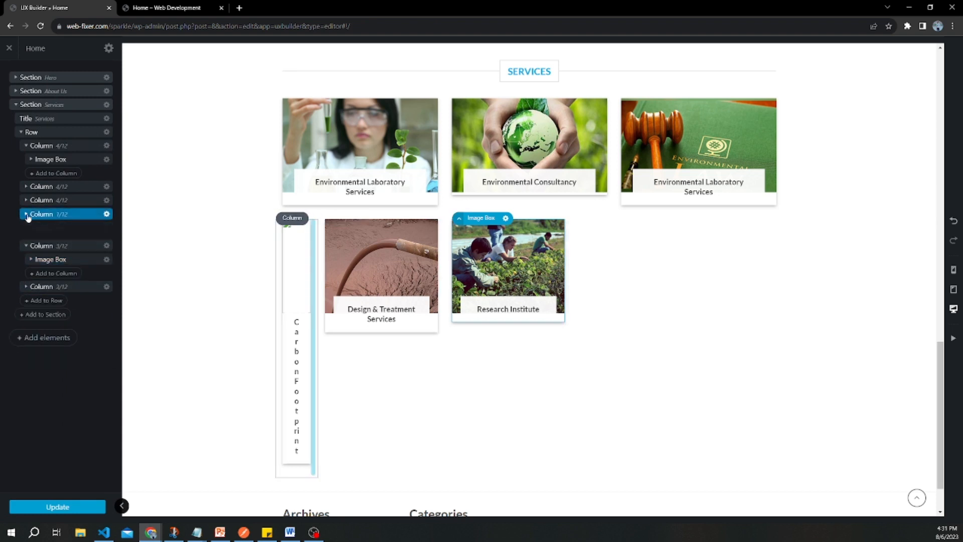
left_click(106, 215)
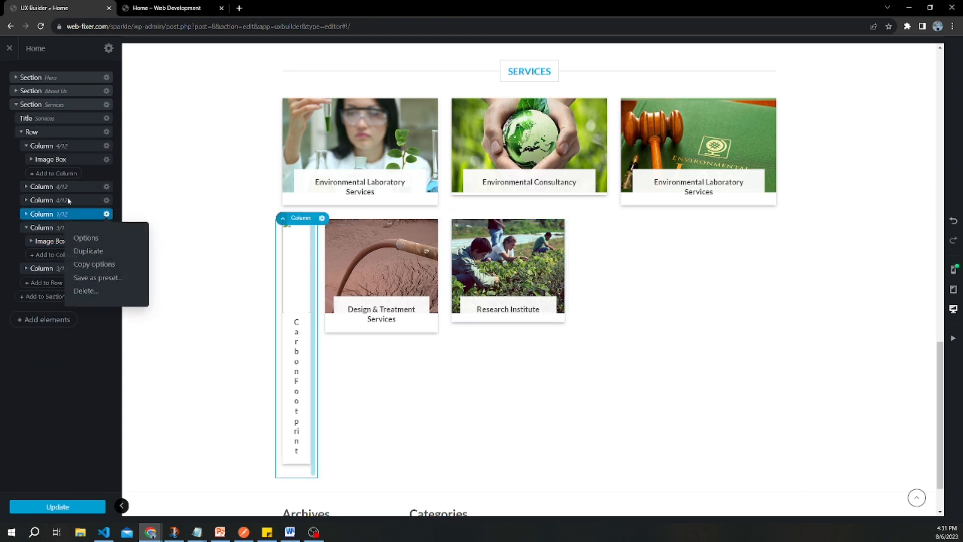
left_click(24, 144)
left_click(26, 146)
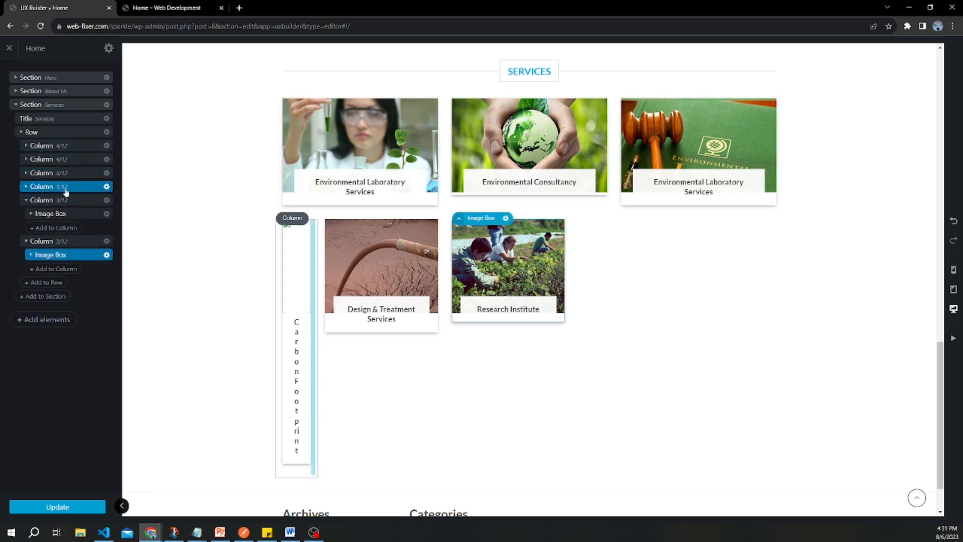
left_click(106, 186)
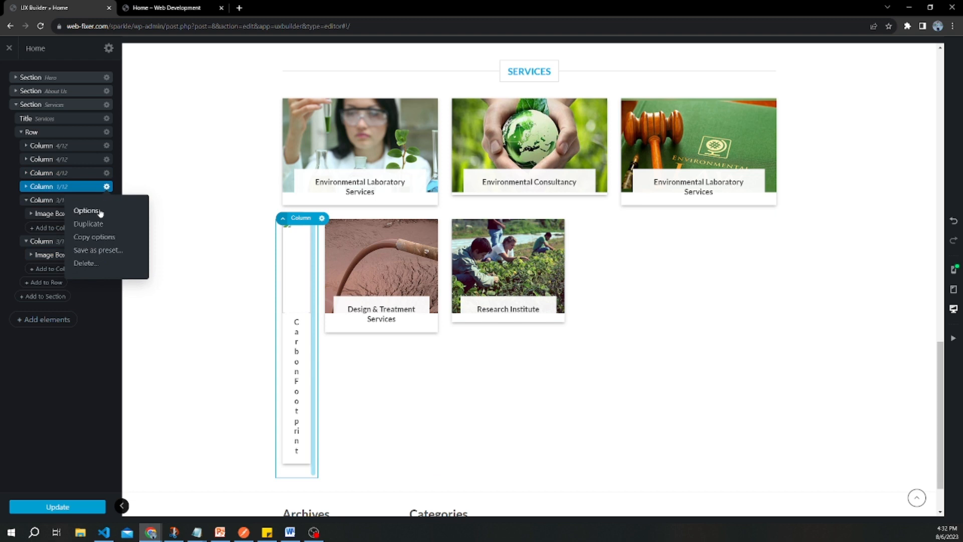
left_click(100, 212)
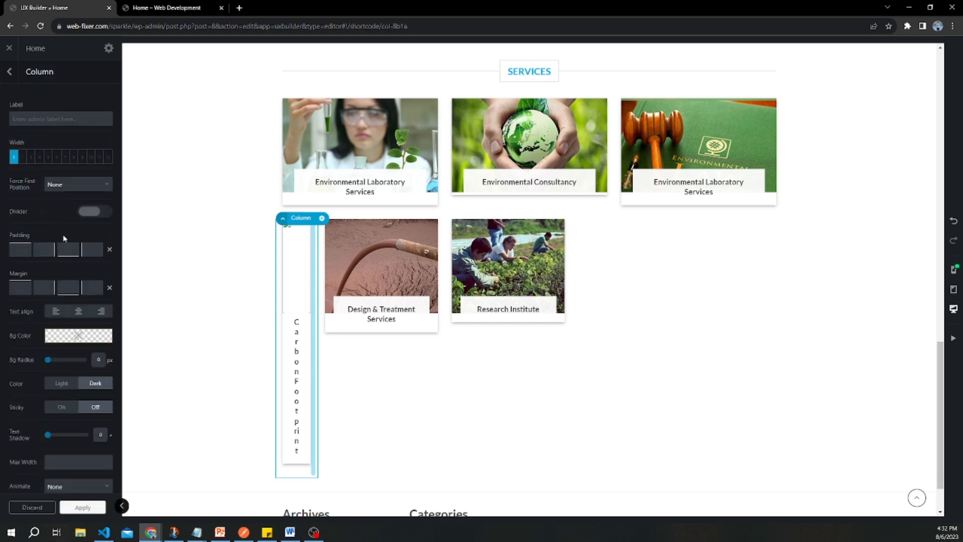
left_click(40, 158)
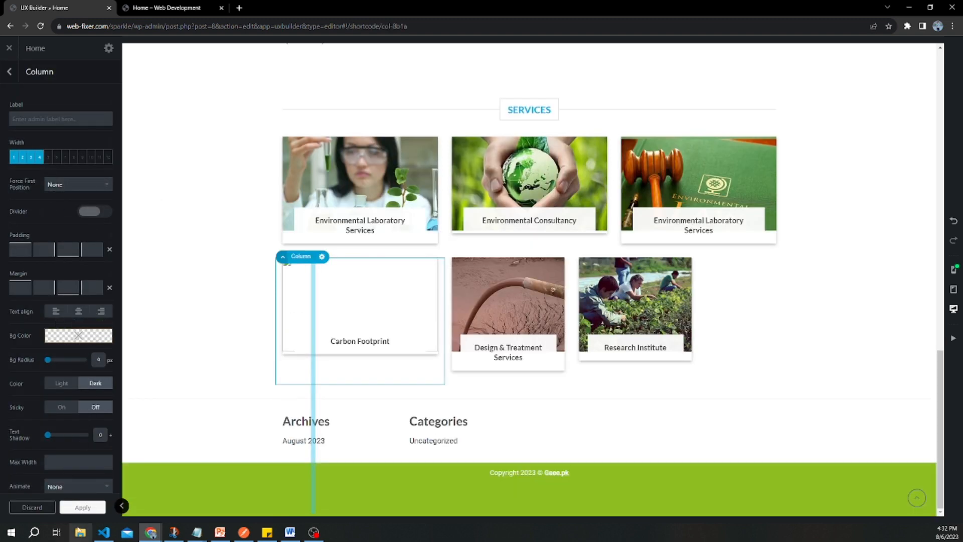
left_click(75, 507)
left_click(76, 508)
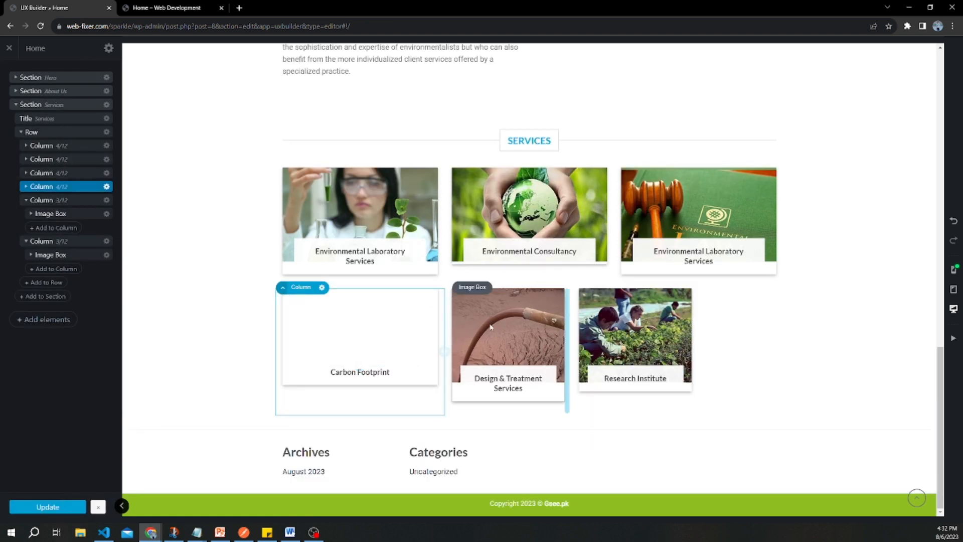
Step: Widen the Design & Treatment Services column to 4/12, apply the change and update the page
left_click(107, 200)
left_click(101, 224)
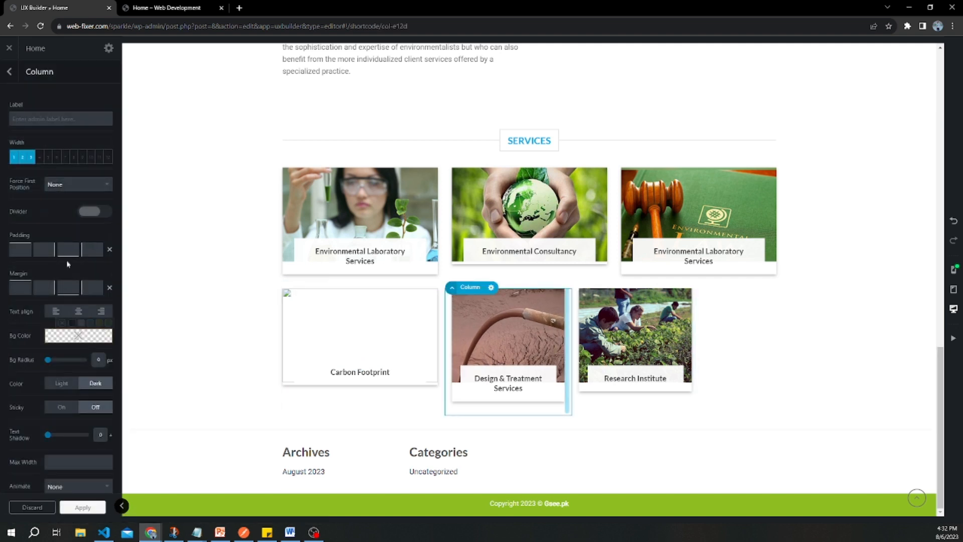
left_click(37, 158)
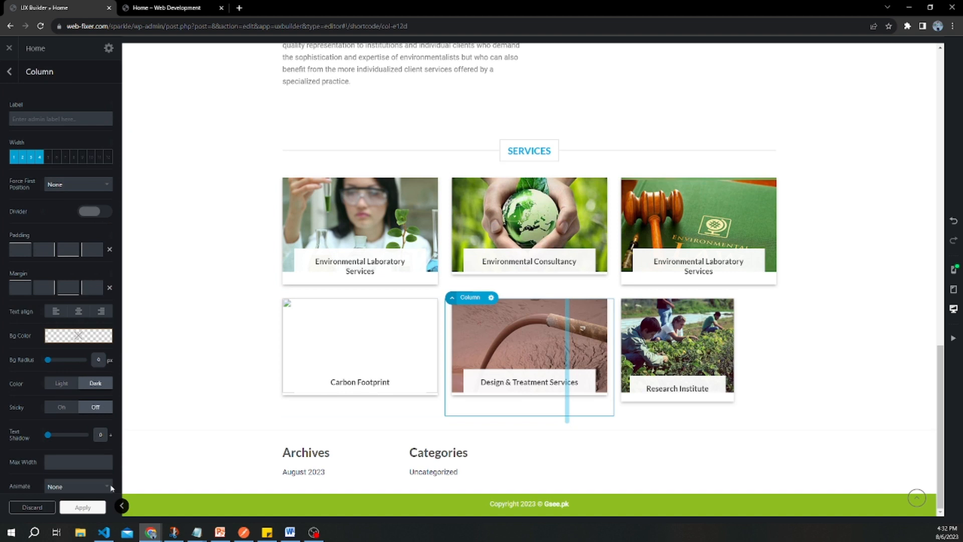
left_click(82, 508)
left_click(48, 507)
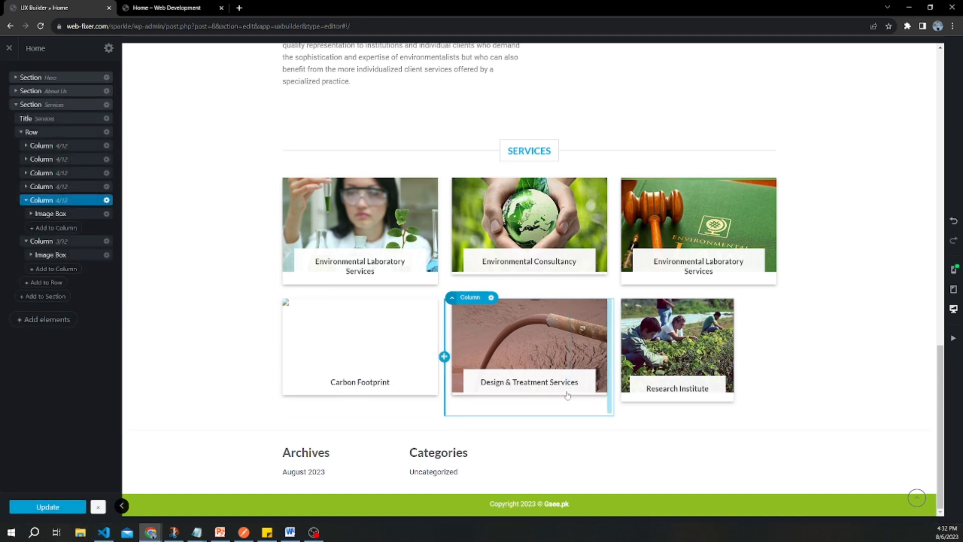
Step: Set the column holding the Research Institute image box to 4/12 and apply it
left_click(679, 321)
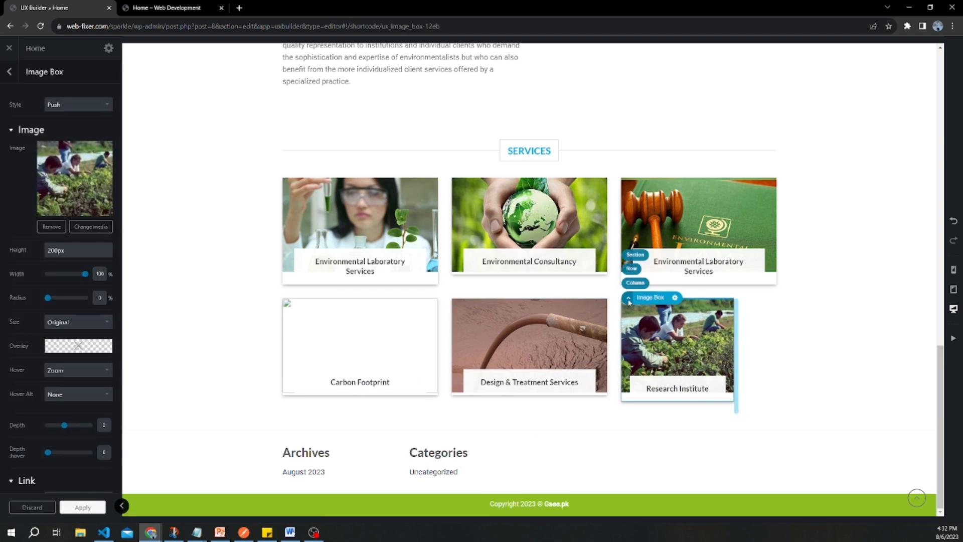
left_click(628, 297)
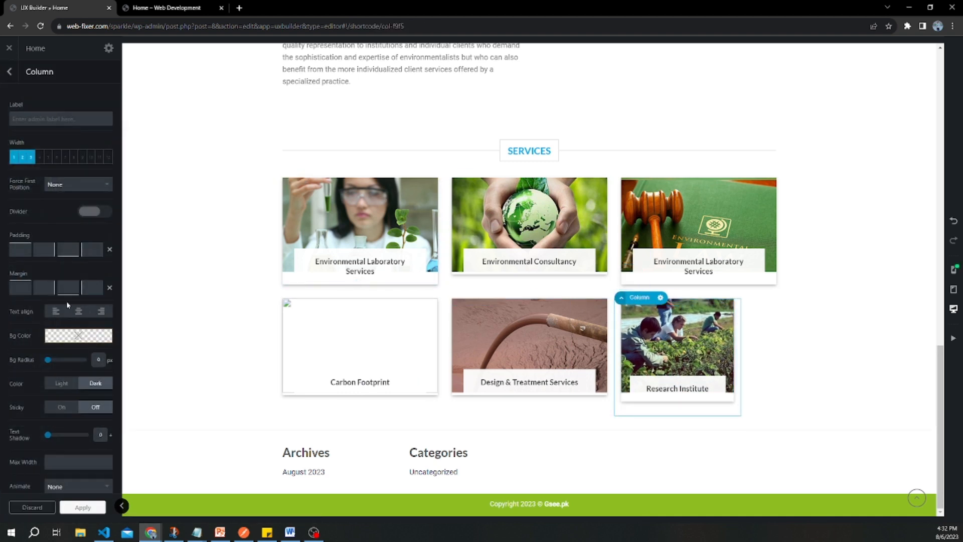
left_click(40, 157)
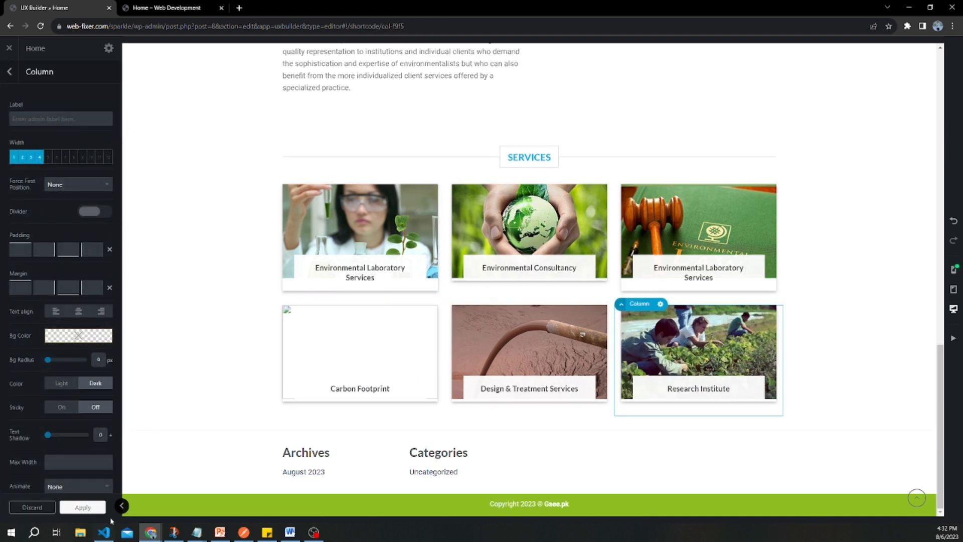
left_click(83, 507)
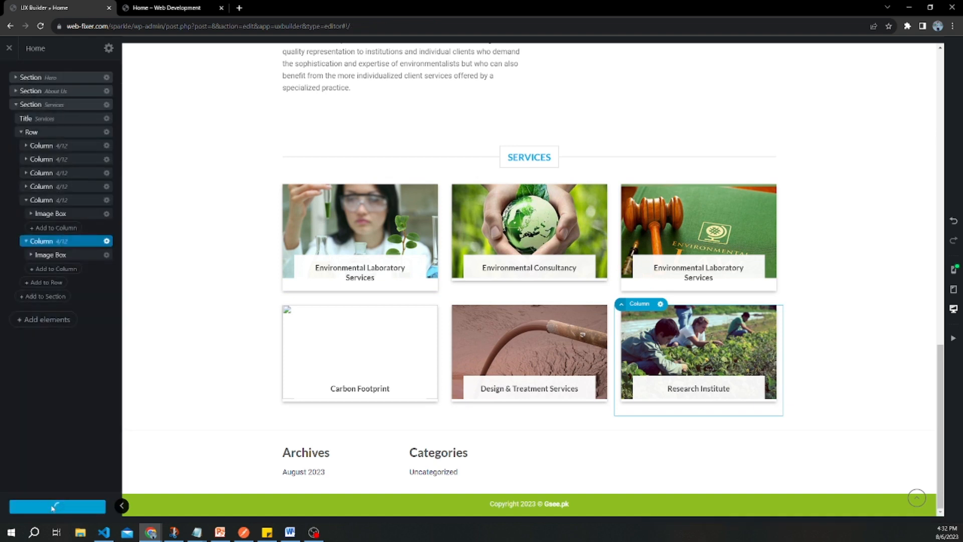
Step: Try to restore the Carbon Footprint box's missing picture by reselecting the footprint image from the media library, applying it and updating the page
left_click(359, 347)
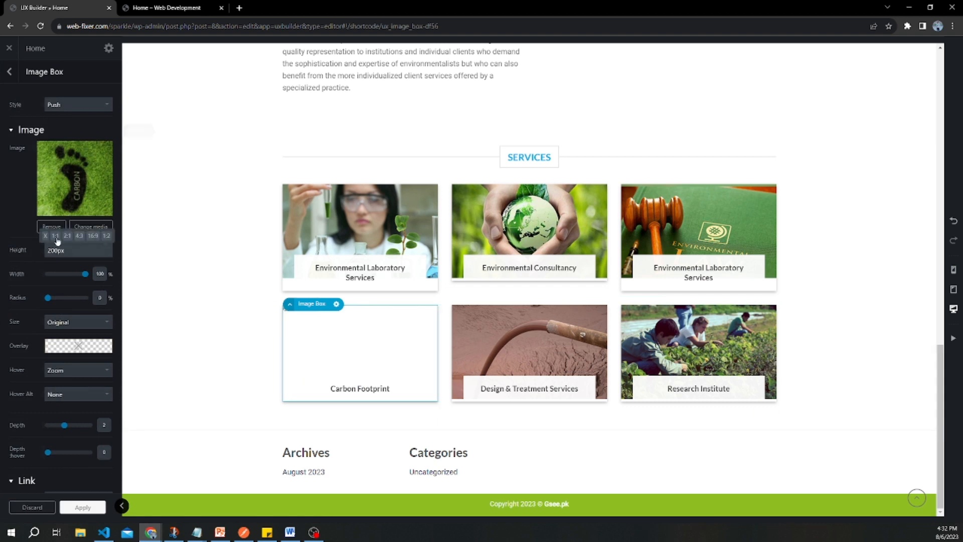
left_click(95, 229)
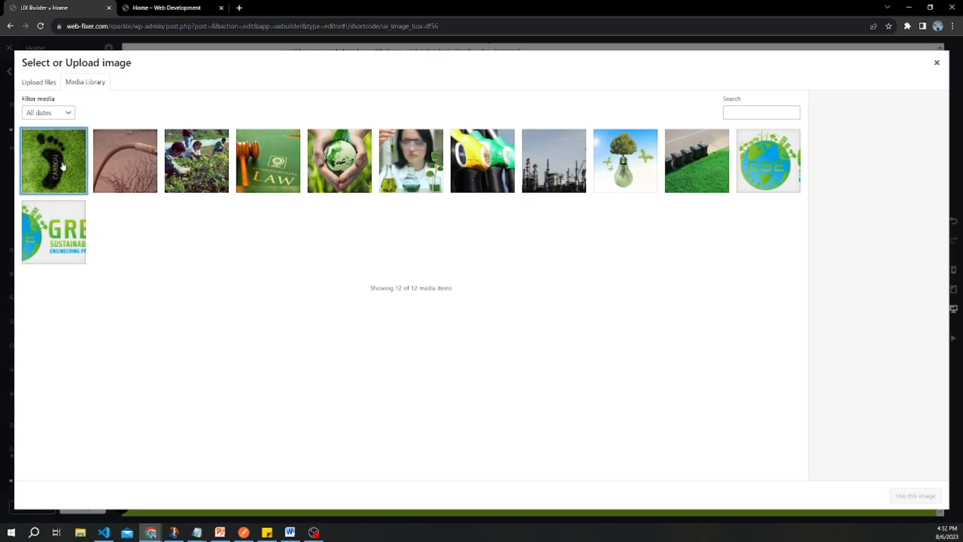
left_click(66, 170)
left_click(901, 496)
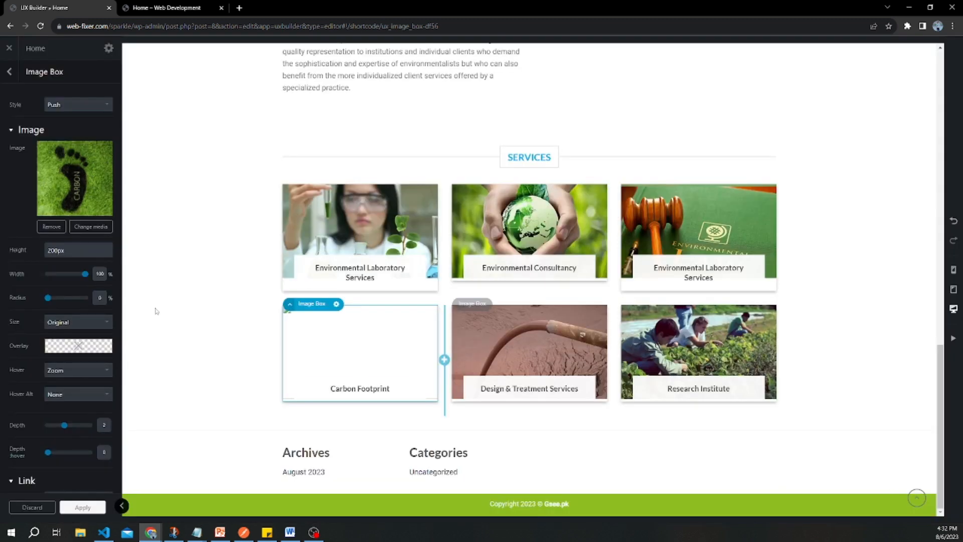
left_click(85, 508)
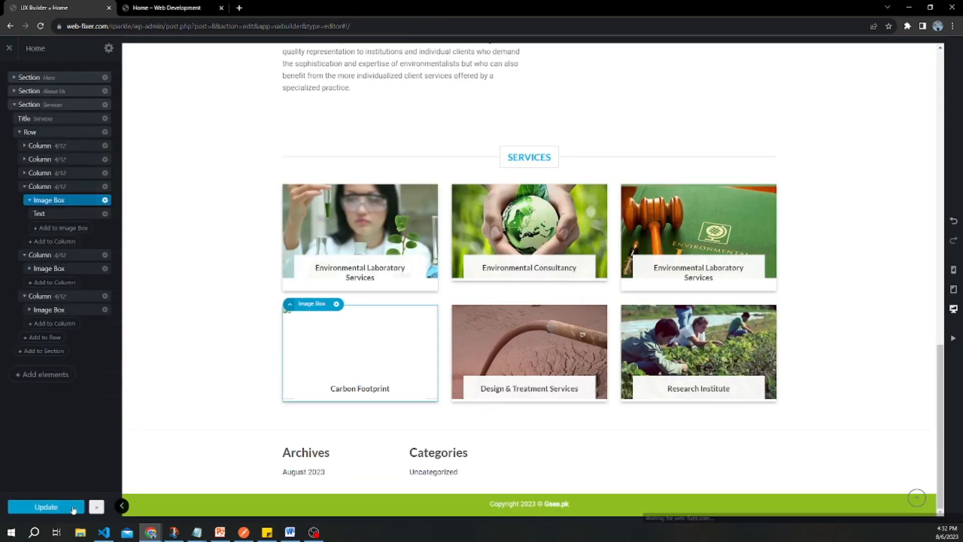
left_click(64, 507)
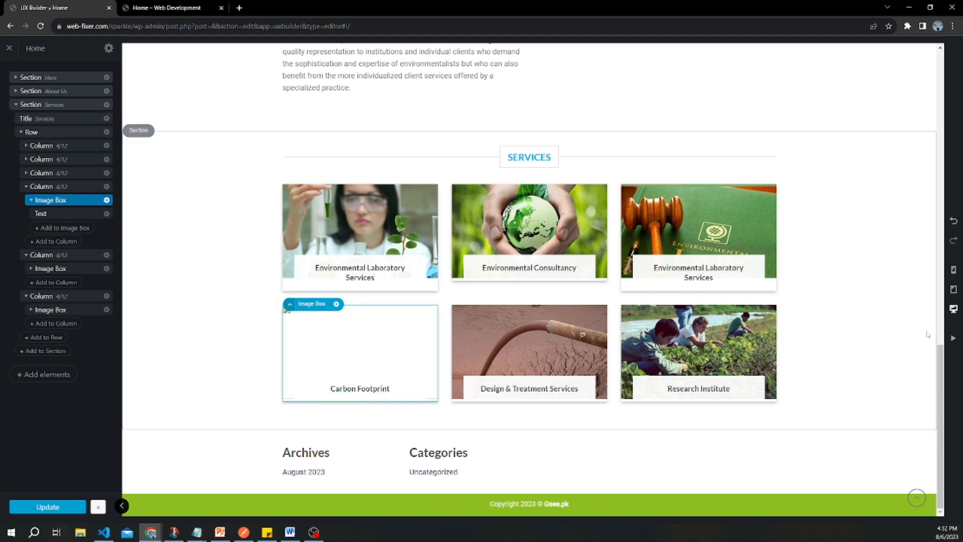
Step: Reload the Carbon Footprint box's picture by switching it to 106.jpg and back to the footprint image 107.jpg
left_click(339, 343)
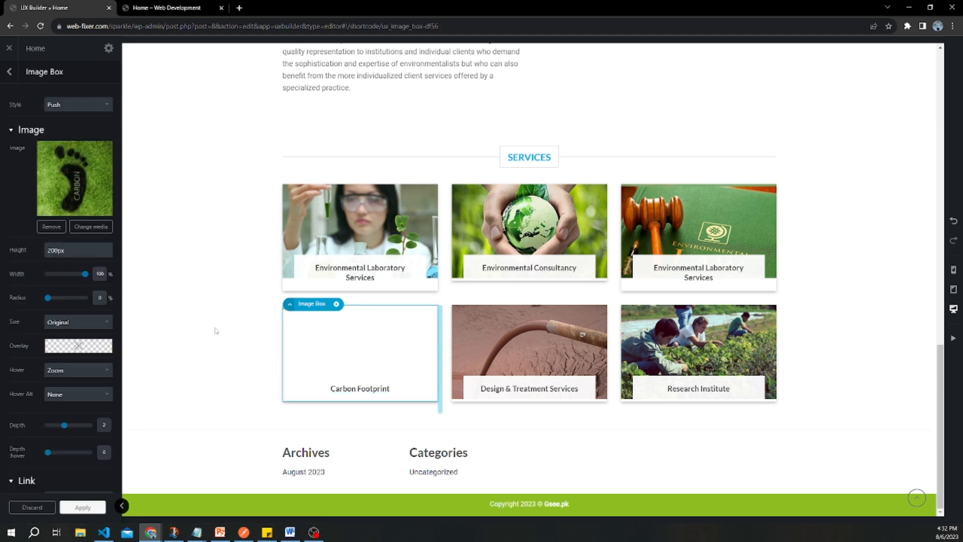
left_click(100, 226)
left_click(157, 169)
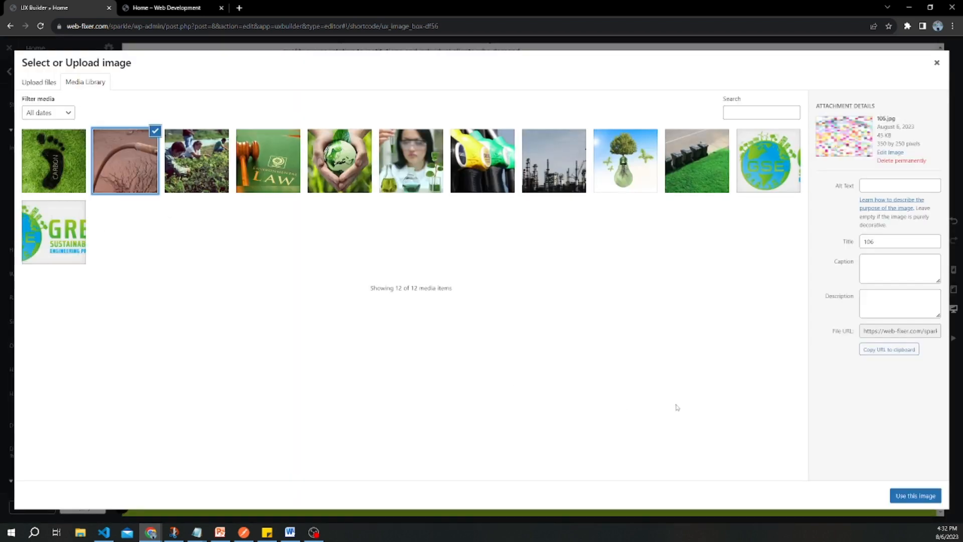
left_click(916, 495)
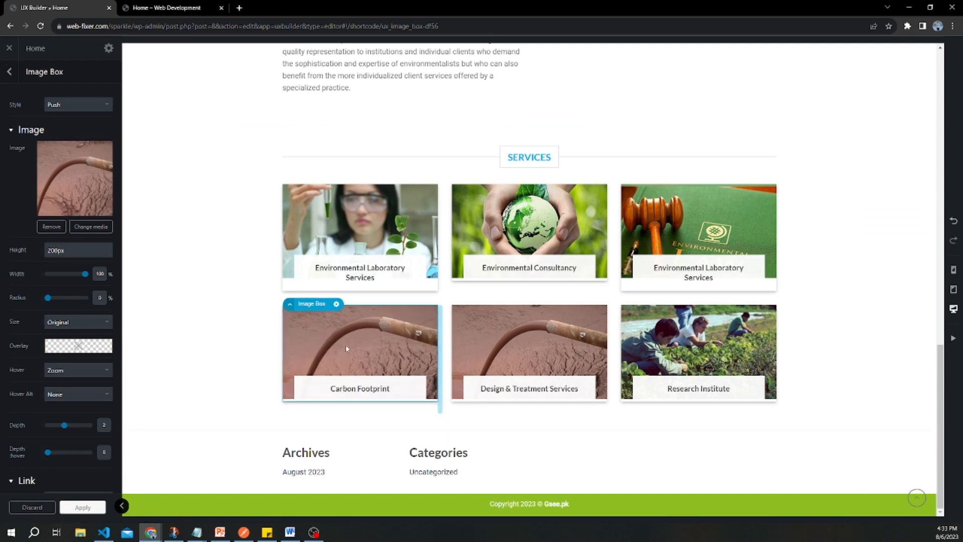
left_click(96, 229)
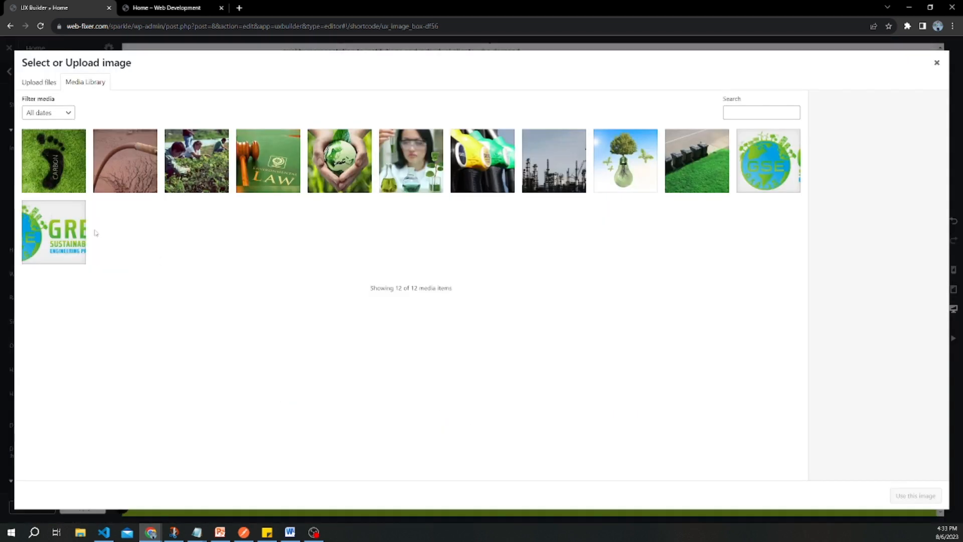
left_click(60, 167)
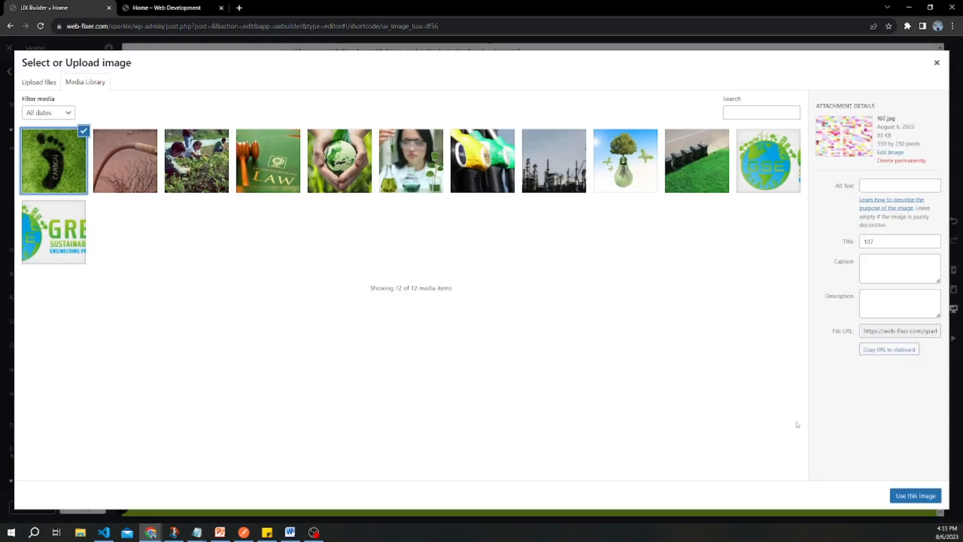
left_click(916, 495)
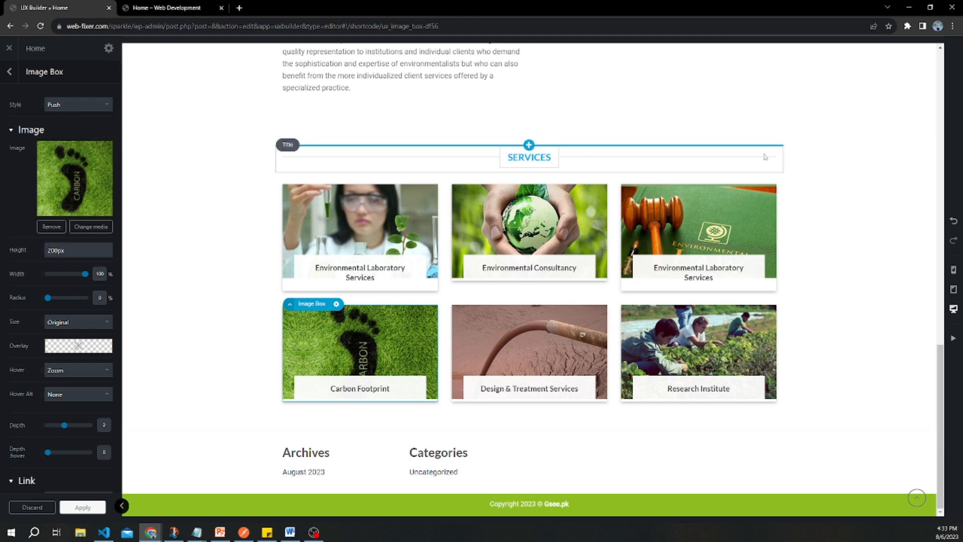
Step: Try a blue overlay and the Light color on the Services section, return to Dark and clear the overlay
mouse_move(941, 363)
left_mouse_down()
mouse_move(952, 100)
mouse_move(943, 357)
left_mouse_up()
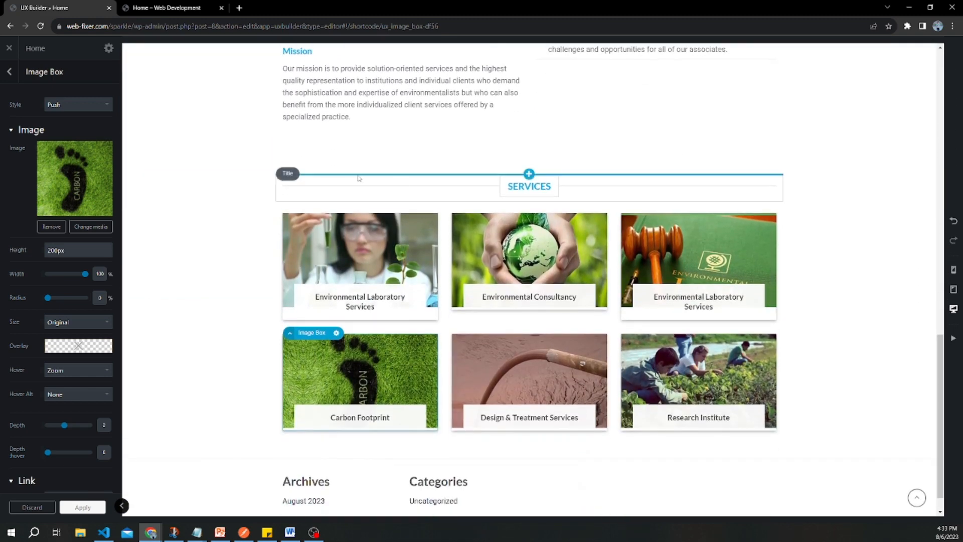
left_click(241, 173)
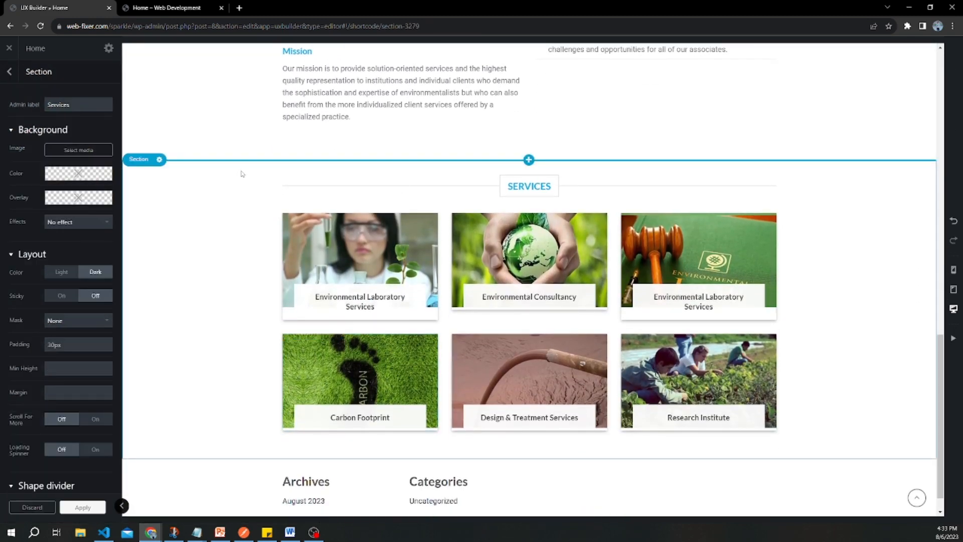
left_click(107, 185)
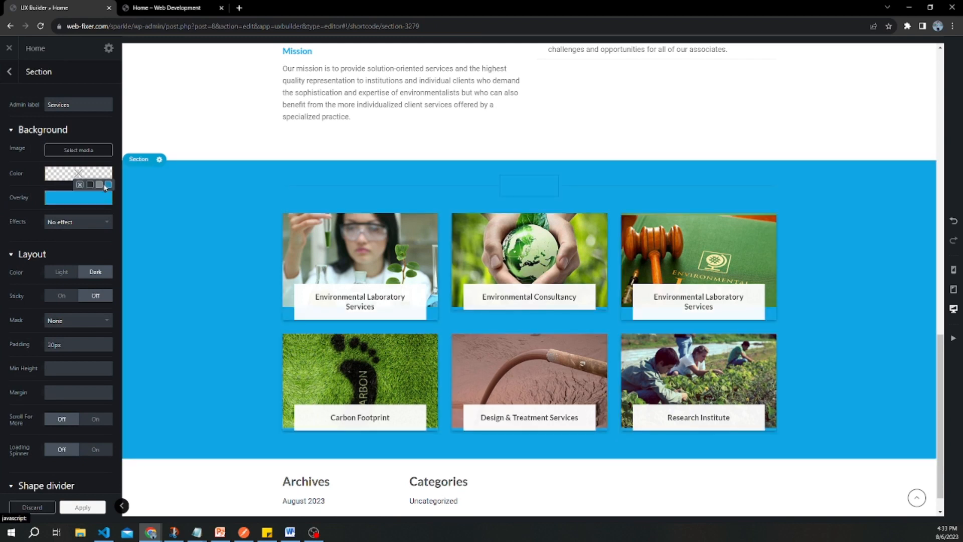
left_click(61, 271)
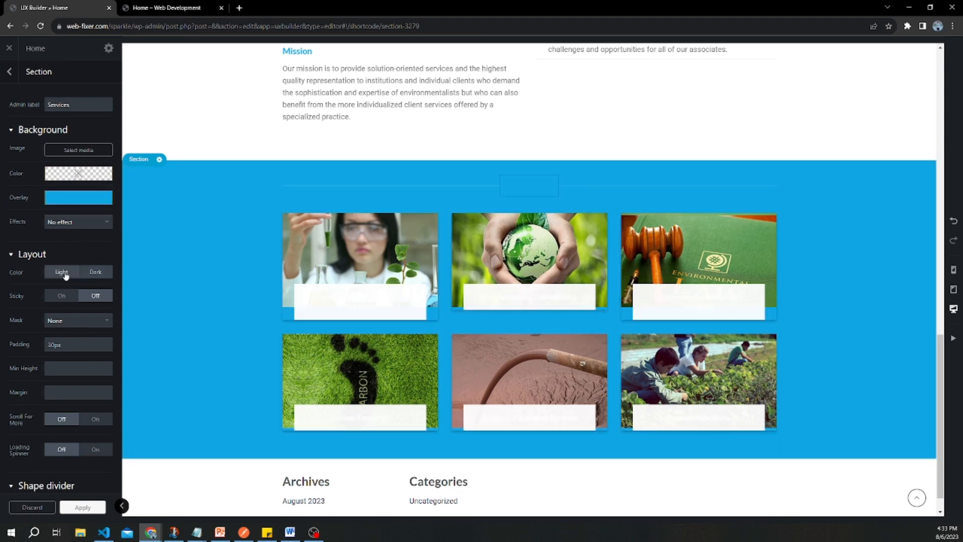
left_click(91, 275)
mouse_move(78, 181)
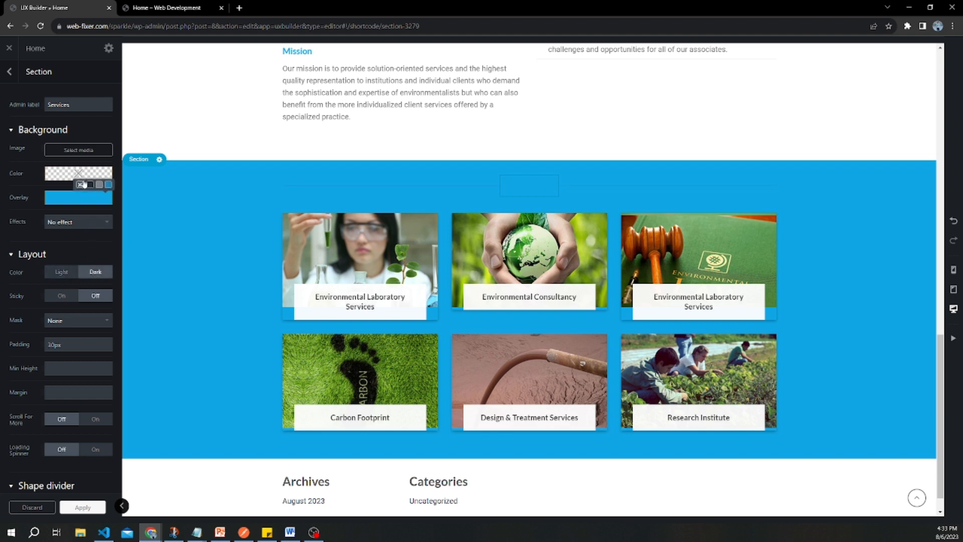
left_click(80, 185)
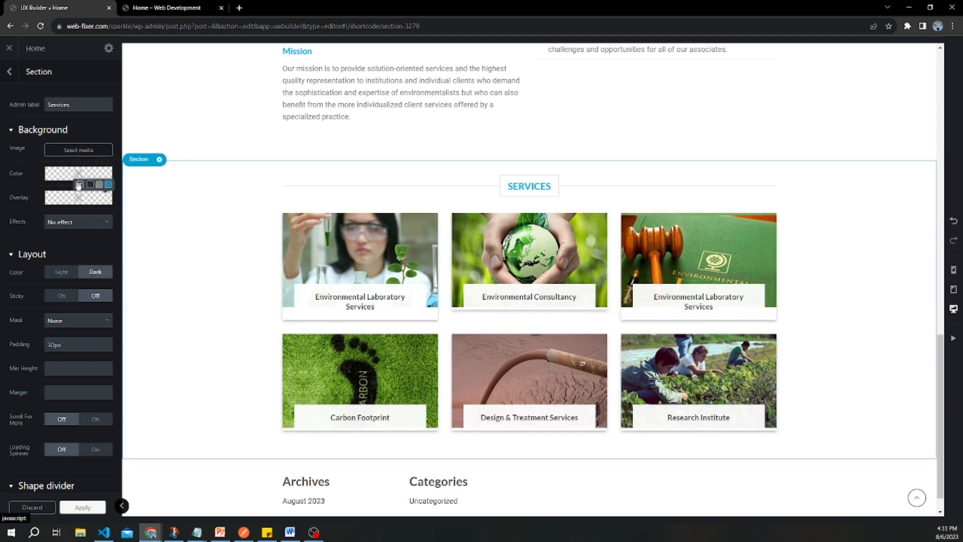
Step: Set the Services section's background color to translucent green, rgba(141, 190, 34, 0.157)
left_click(90, 161)
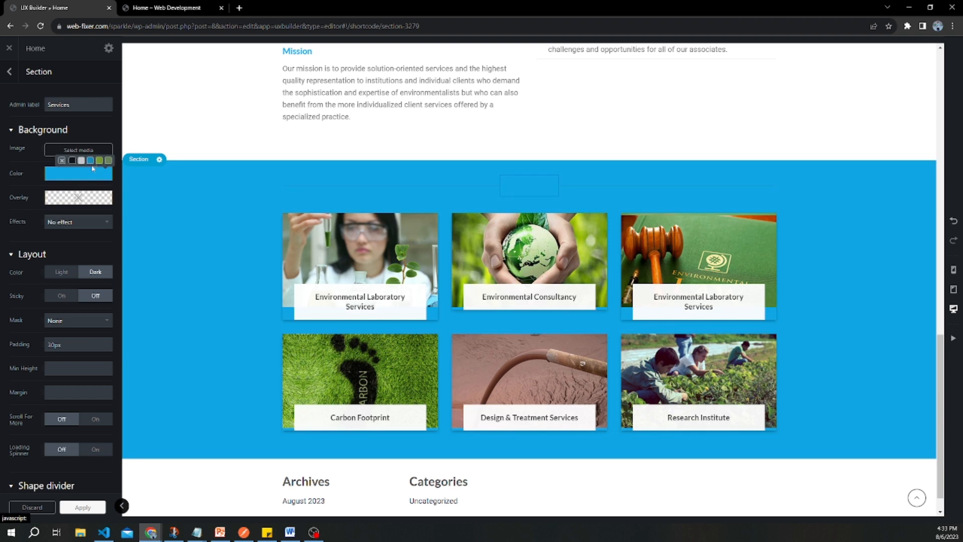
left_click(100, 161)
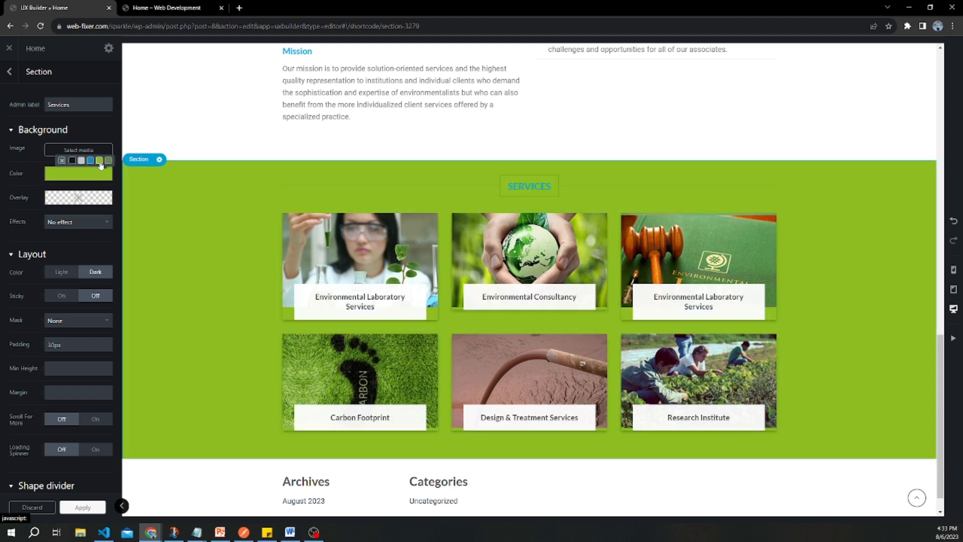
left_click(80, 175)
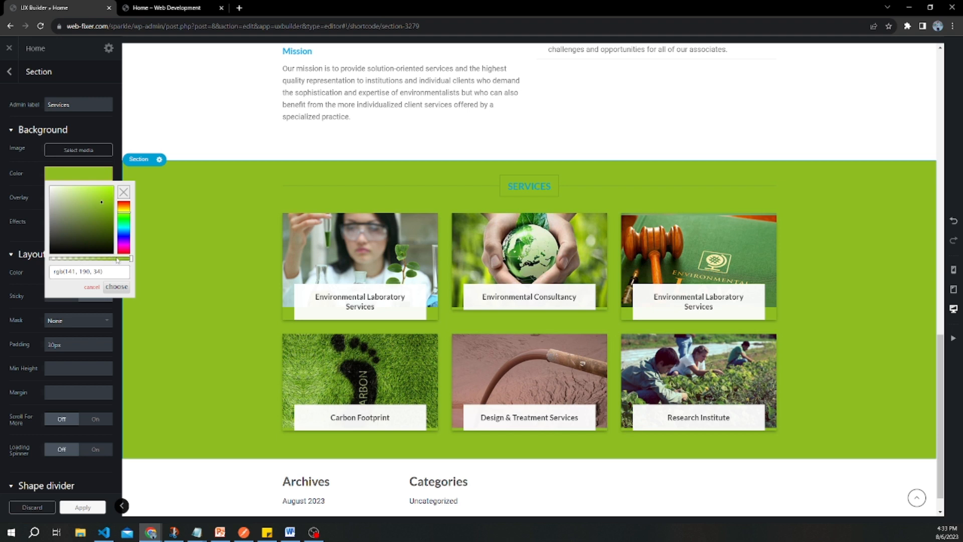
left_click_drag(117, 259, 68, 256)
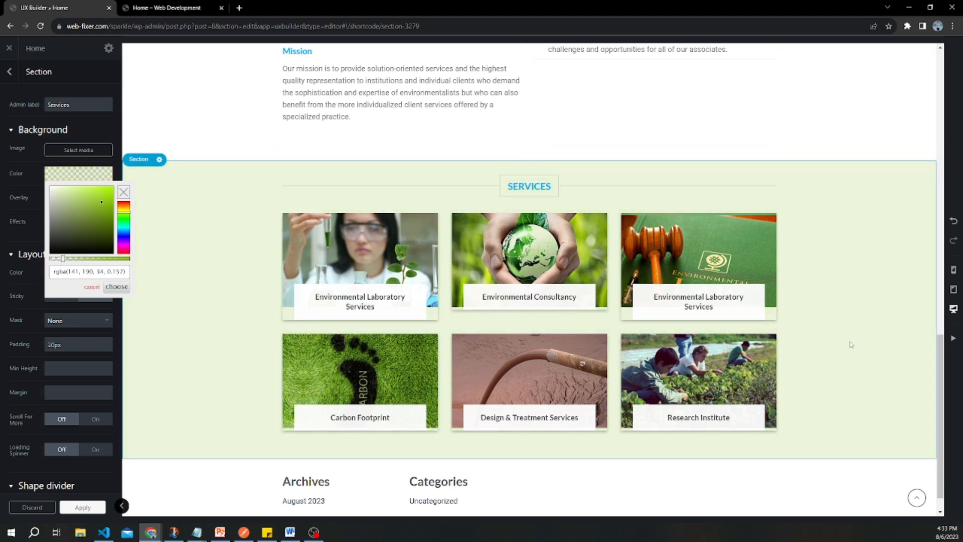
scroll(869, 338, "down", 1)
scroll(859, 335, "up", 1)
scroll(857, 335, "down", 1)
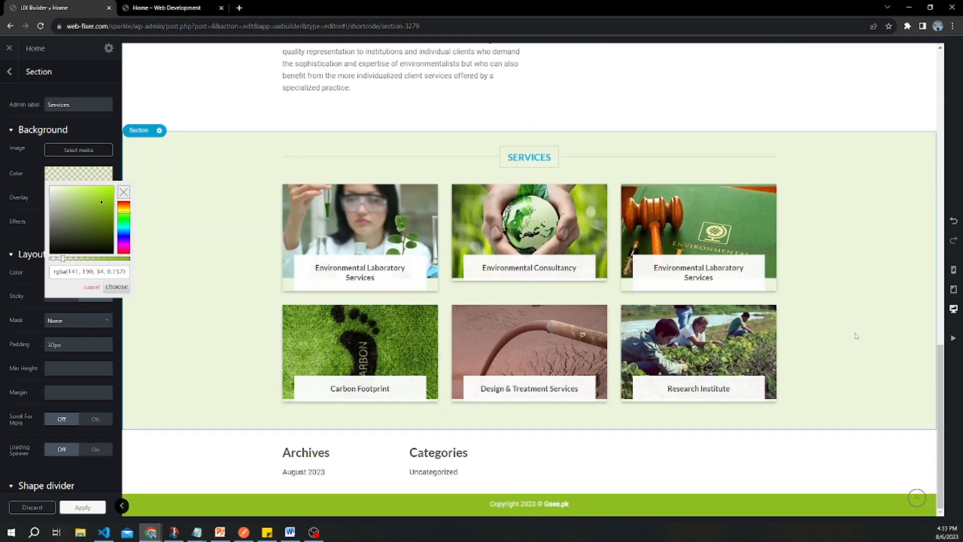
left_click(116, 287)
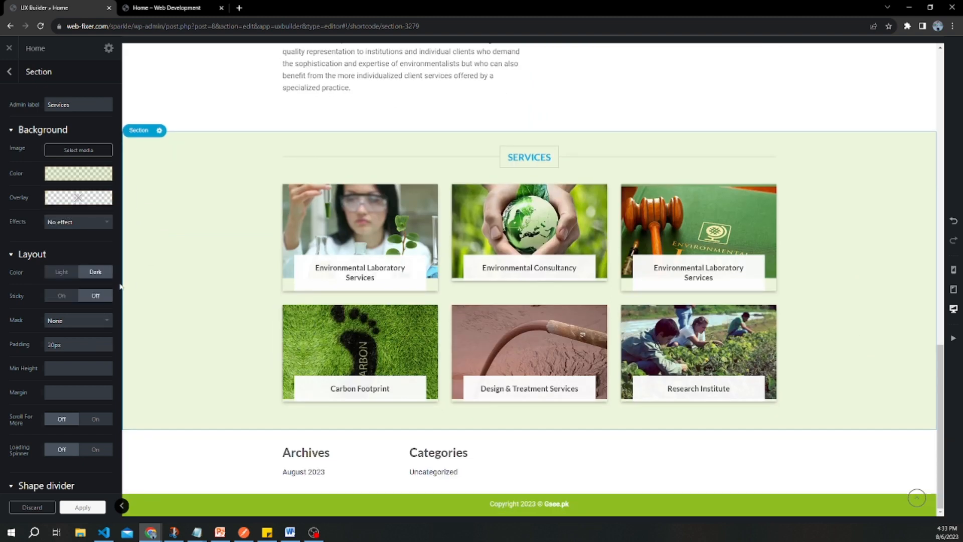
Step: Try the Snow and Confetti background effects on the Services section, then return to No effect
mouse_move(84, 201)
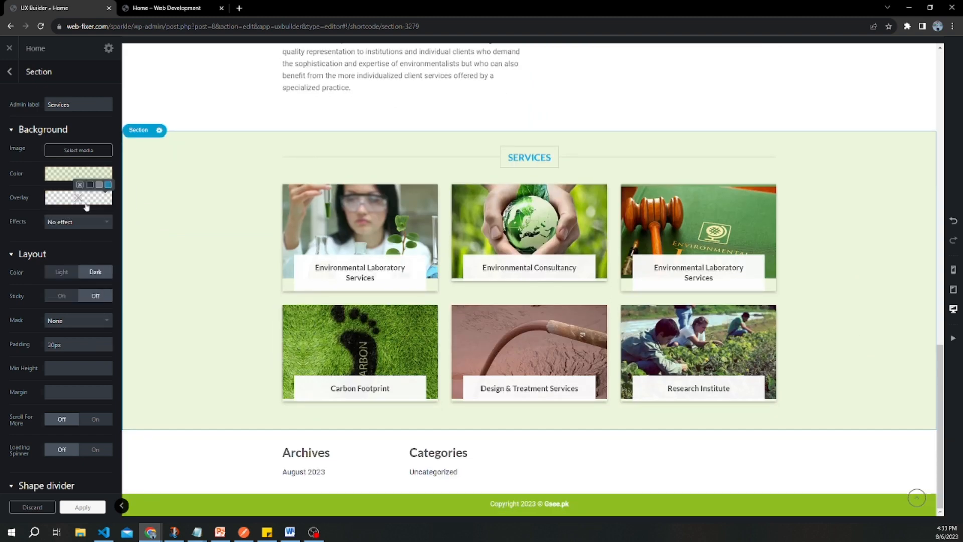
left_click(81, 223)
left_click(73, 242)
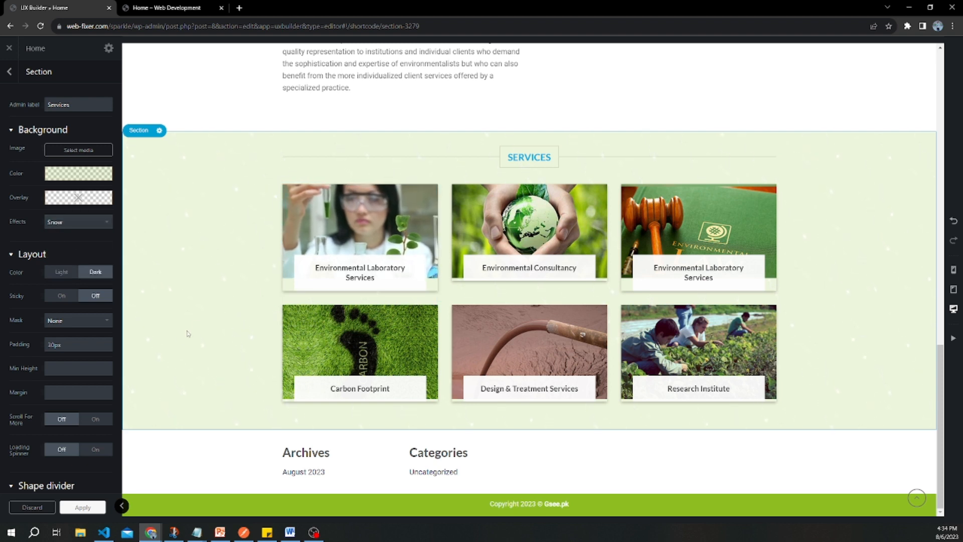
left_click(85, 223)
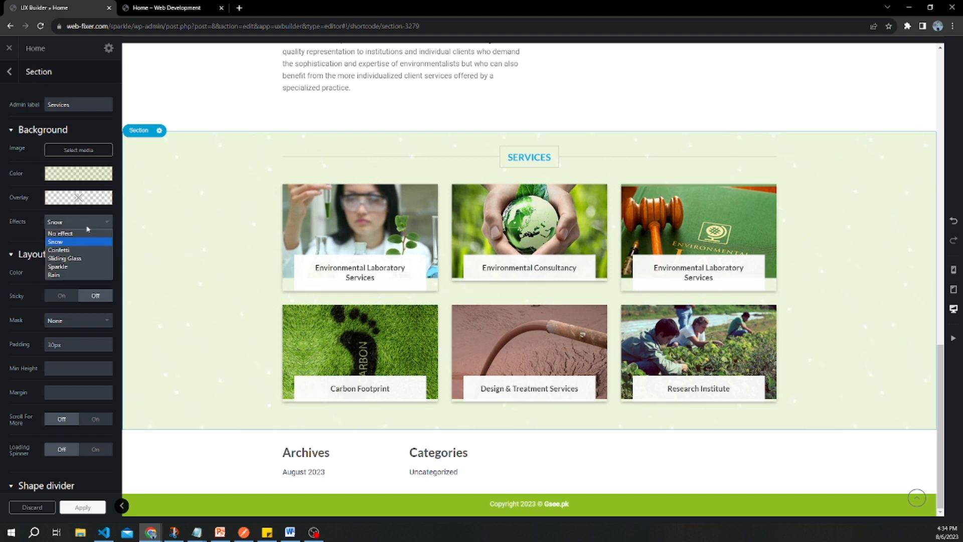
left_click(74, 249)
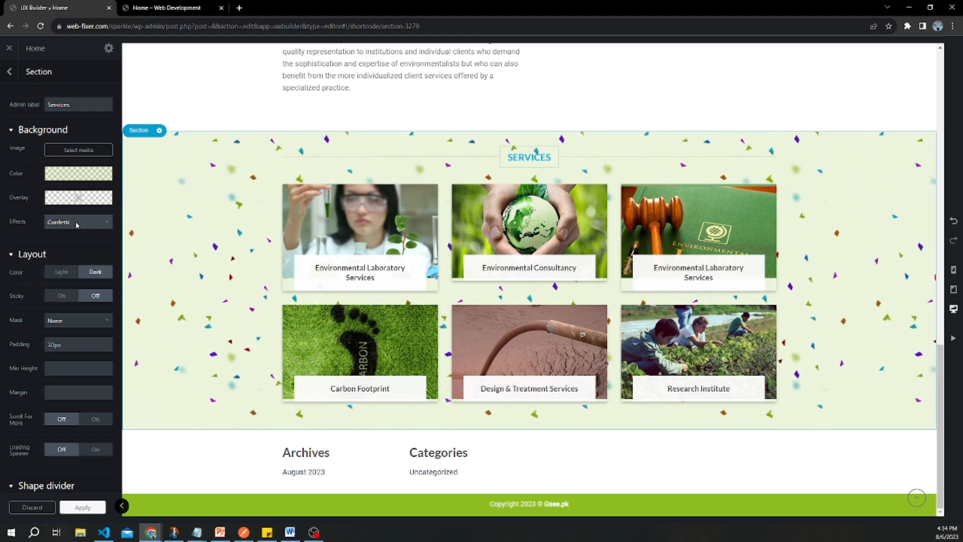
left_click(77, 223)
left_click(73, 251)
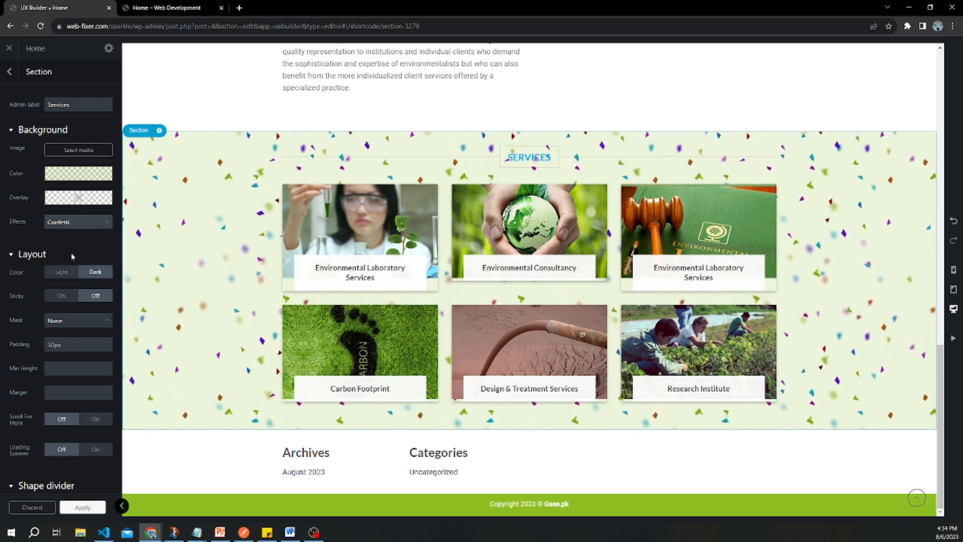
left_click(77, 222)
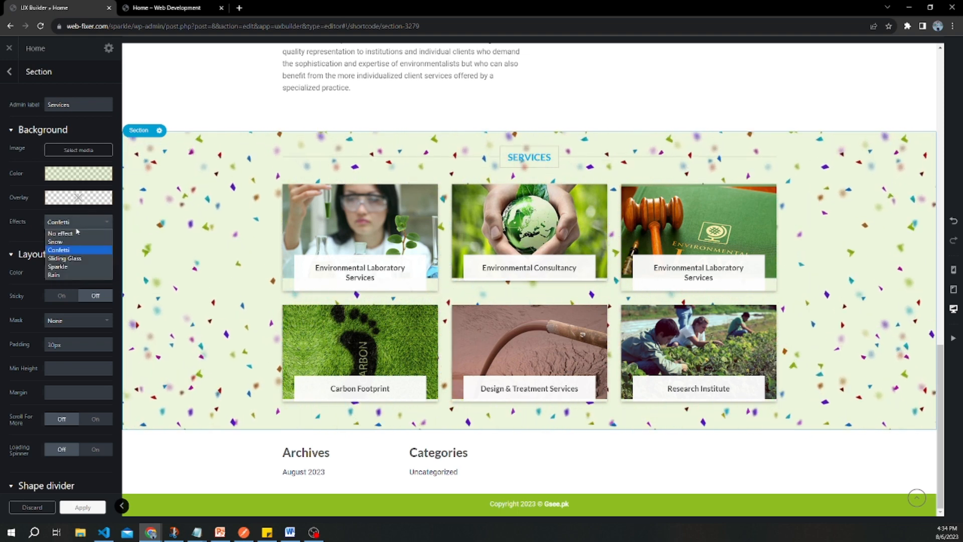
left_click(75, 234)
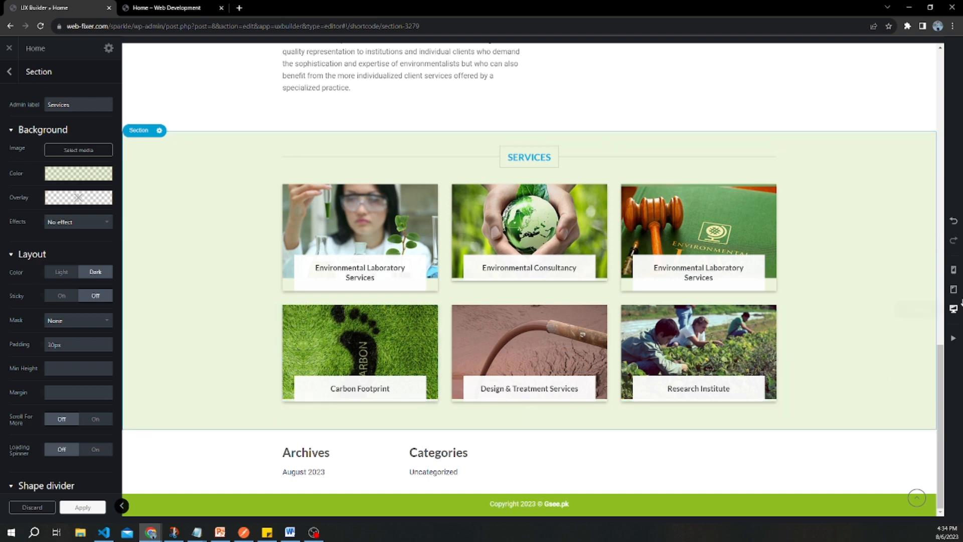
Step: In the mobile view, set the column holding the first Environmental Laboratory Services image box to 12/12 width
left_click(953, 269)
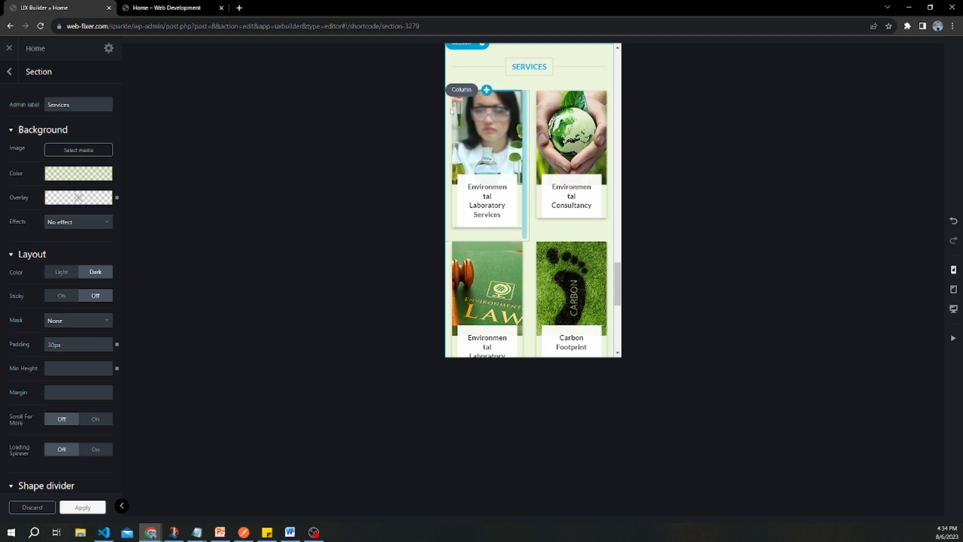
left_click(448, 91)
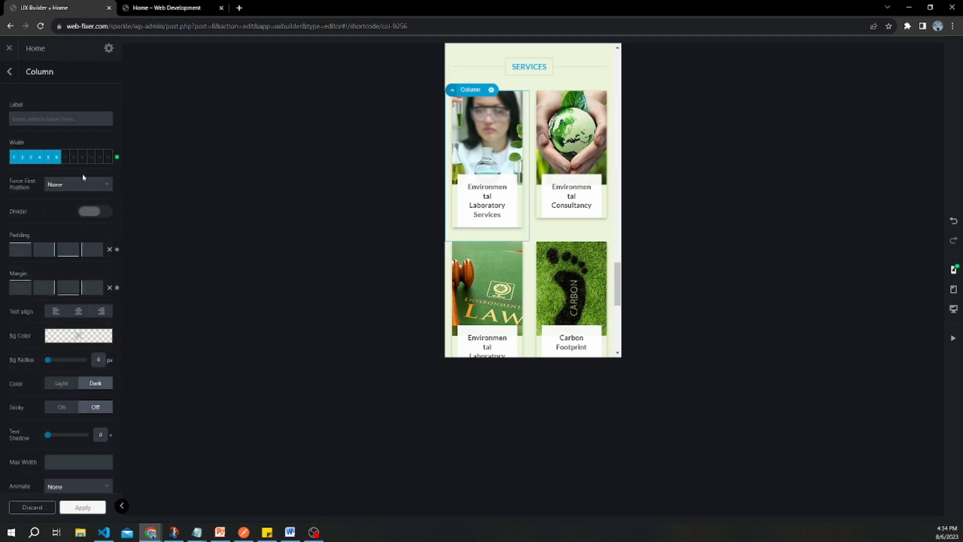
left_click(107, 159)
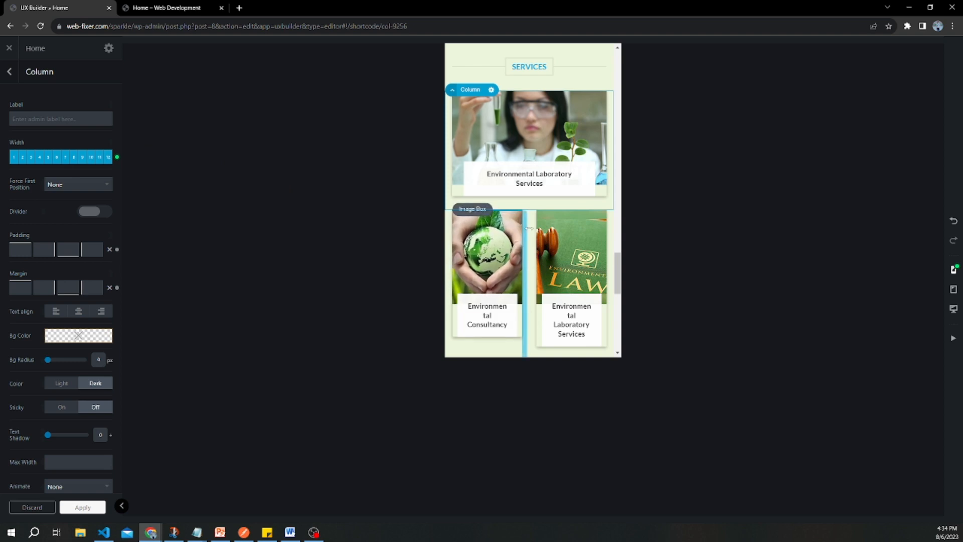
Step: Widen the other five Services columns to 12/12 in the mobile view, from Environmental Consultancy through Research Institute
left_click_drag(524, 232, 609, 241)
scroll(553, 283, "down", 1)
scroll(553, 282, "down", 3)
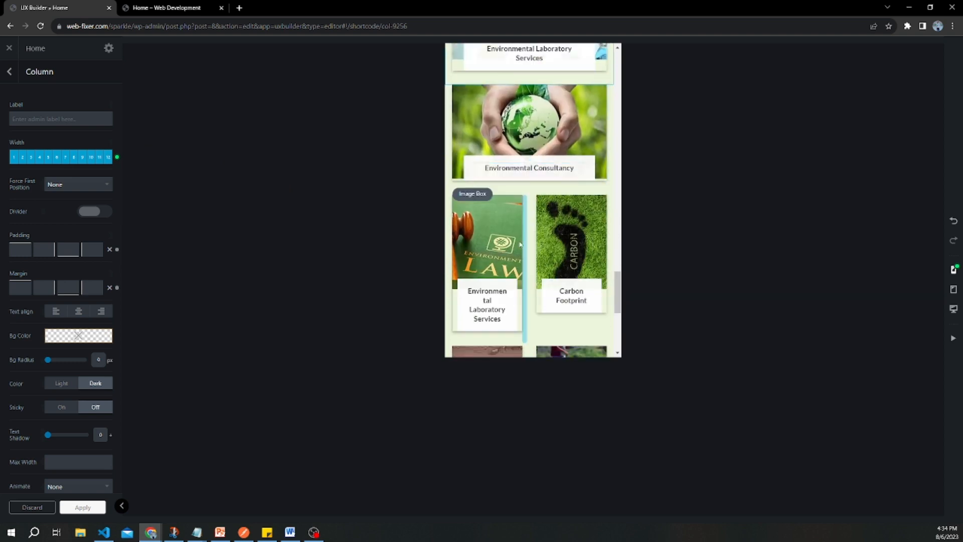
left_click_drag(528, 271, 628, 231)
scroll(547, 235, "down", 3)
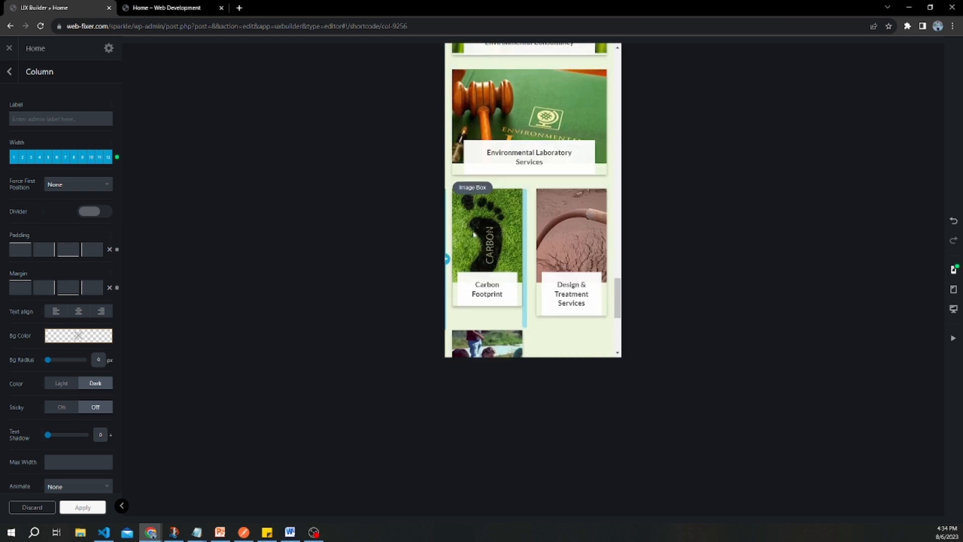
left_click_drag(527, 258, 608, 220)
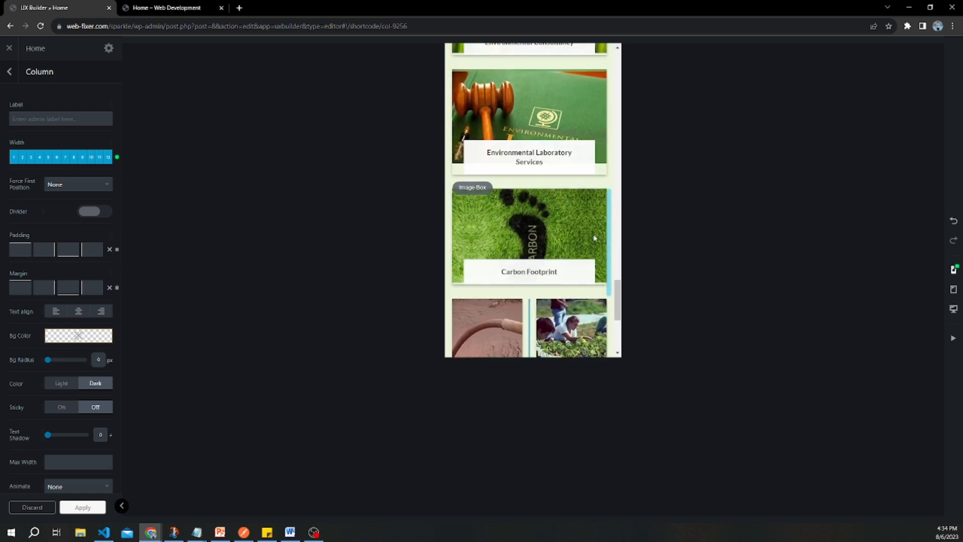
scroll(577, 226, "down", 4)
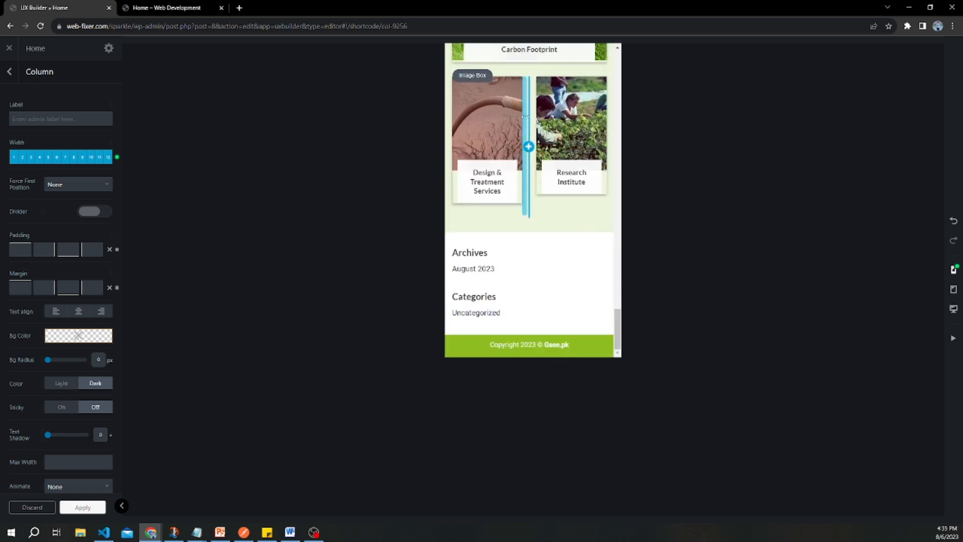
left_click_drag(520, 126, 608, 128)
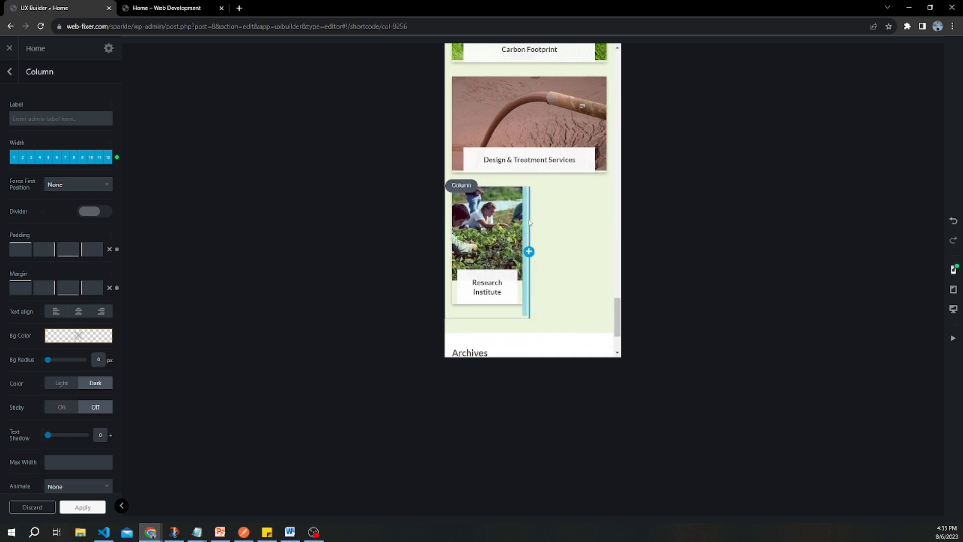
left_click_drag(526, 214, 609, 212)
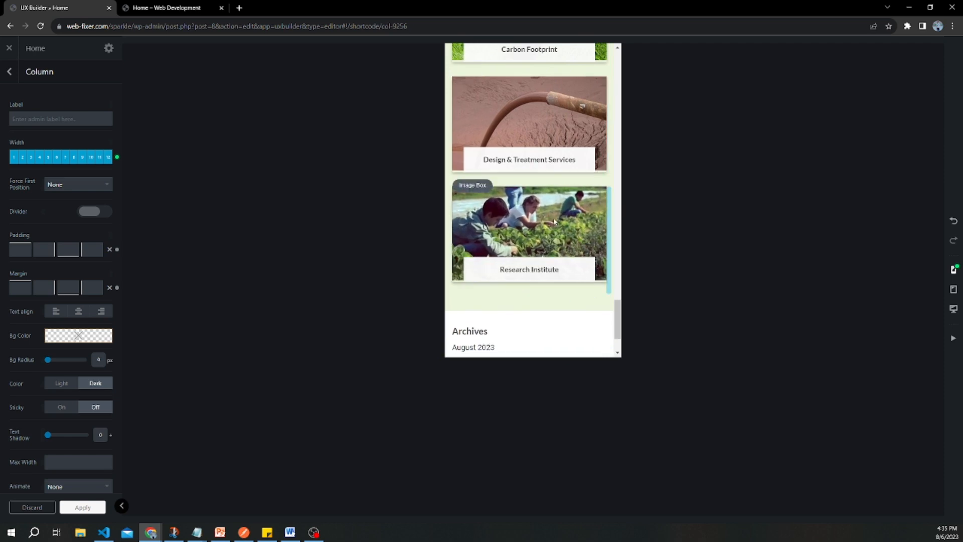
Step: Check the Services section's column layout in the mobile, tablet and desktop views
scroll(608, 131, "up", 10)
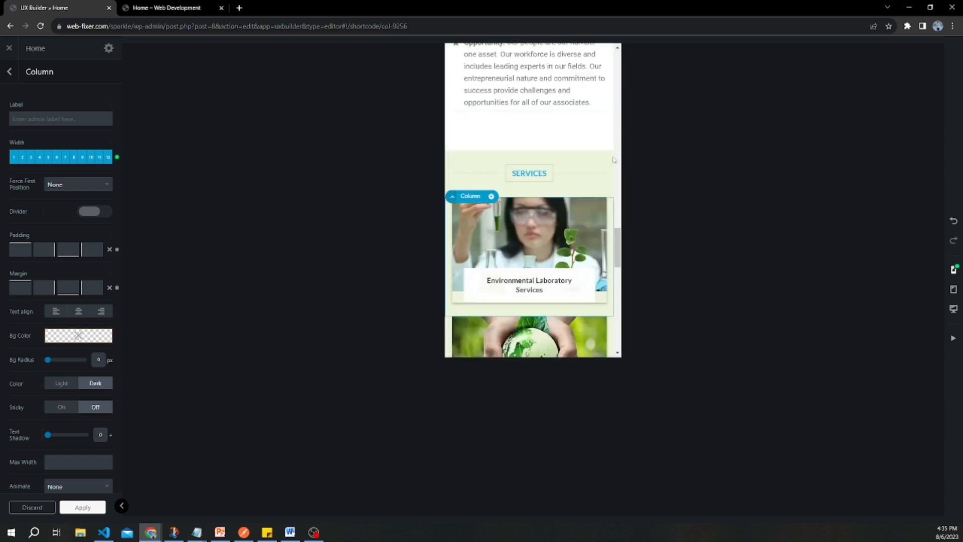
scroll(531, 200, "down", 8)
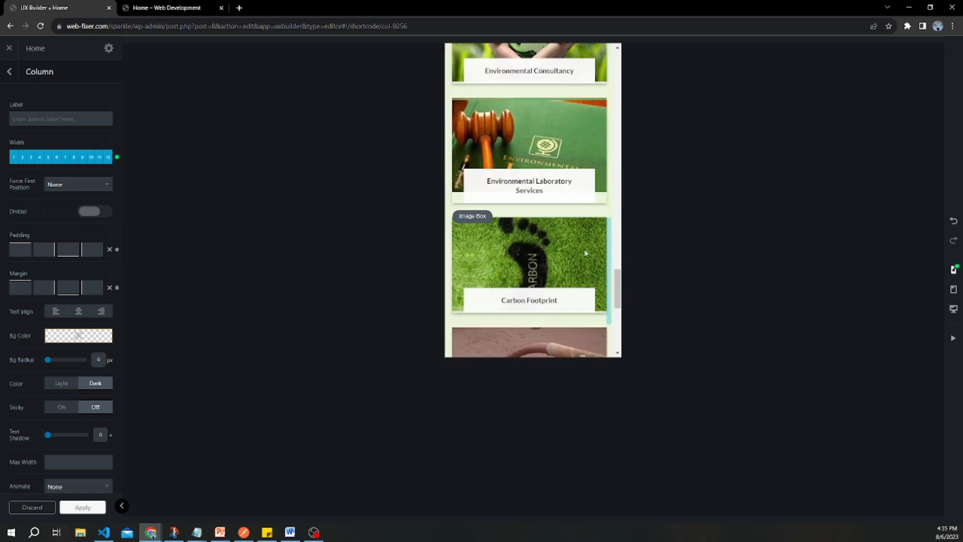
left_click(954, 290)
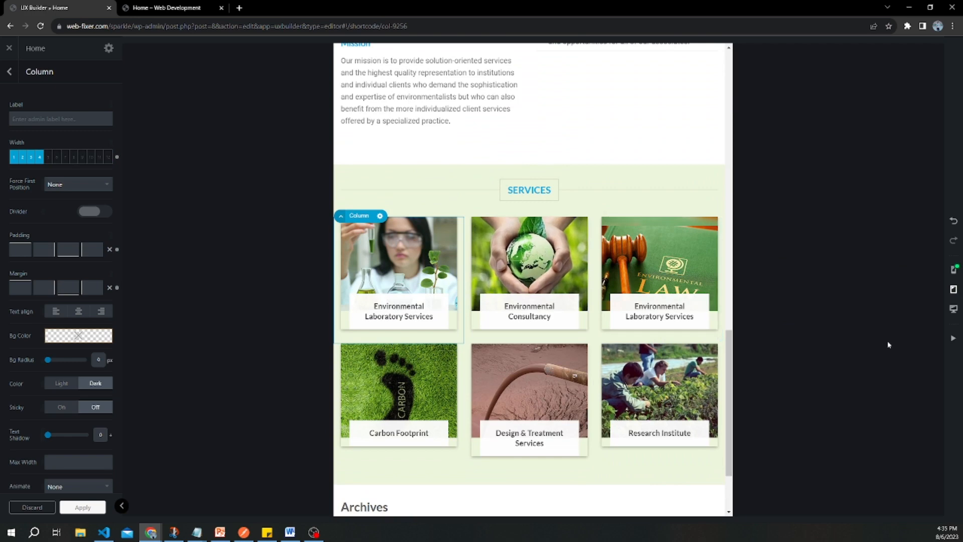
left_click(953, 309)
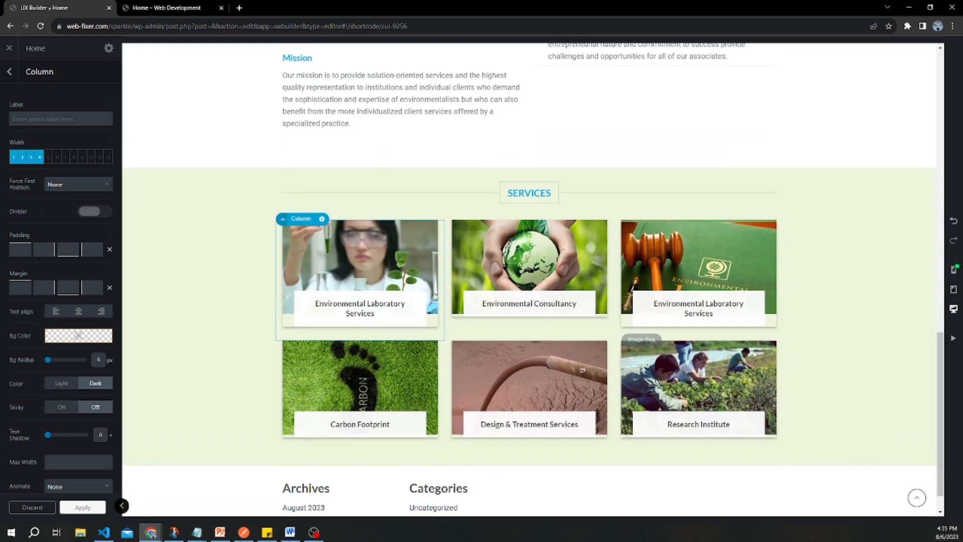
left_click(954, 269)
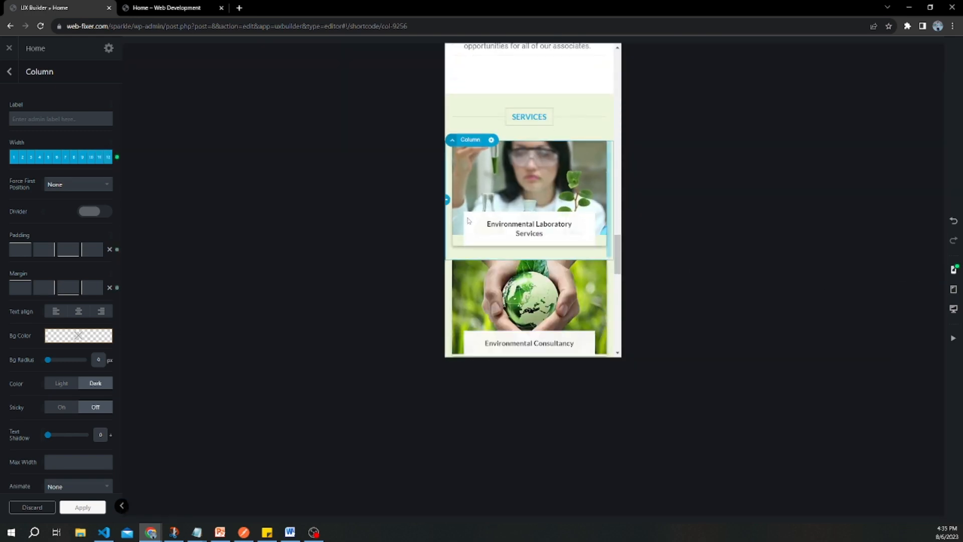
Step: Apply the column settings, update the Home page and return to the Services section in the desktop view
left_click(84, 507)
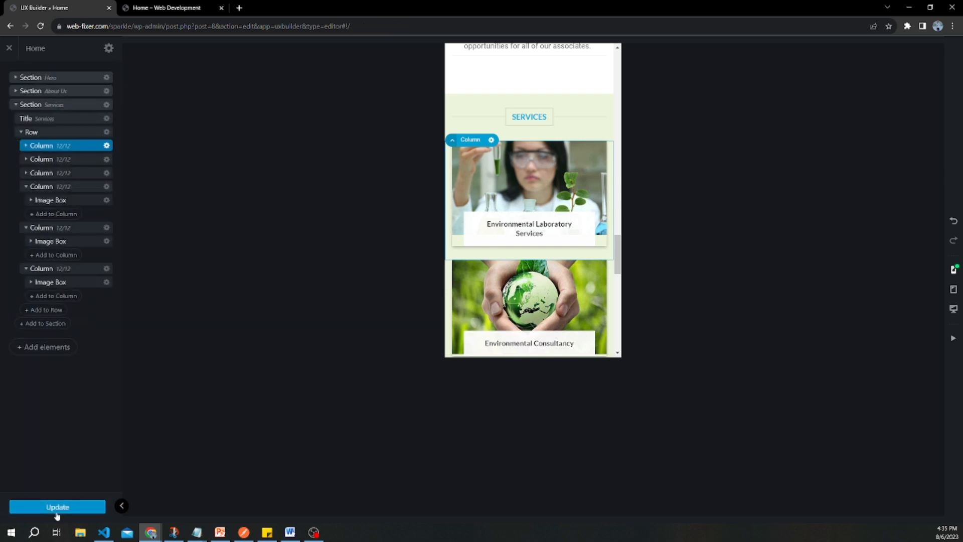
left_click(97, 504)
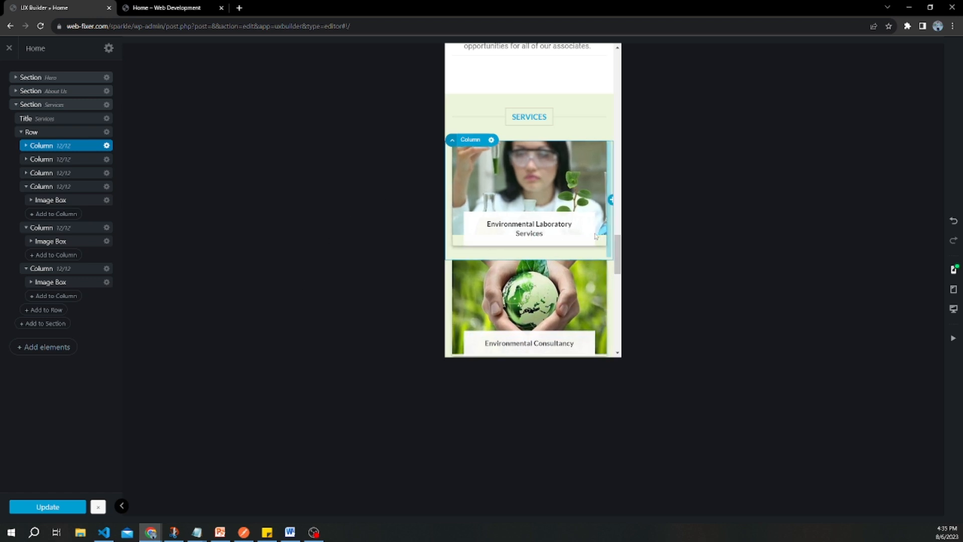
scroll(450, 284, "down", 12)
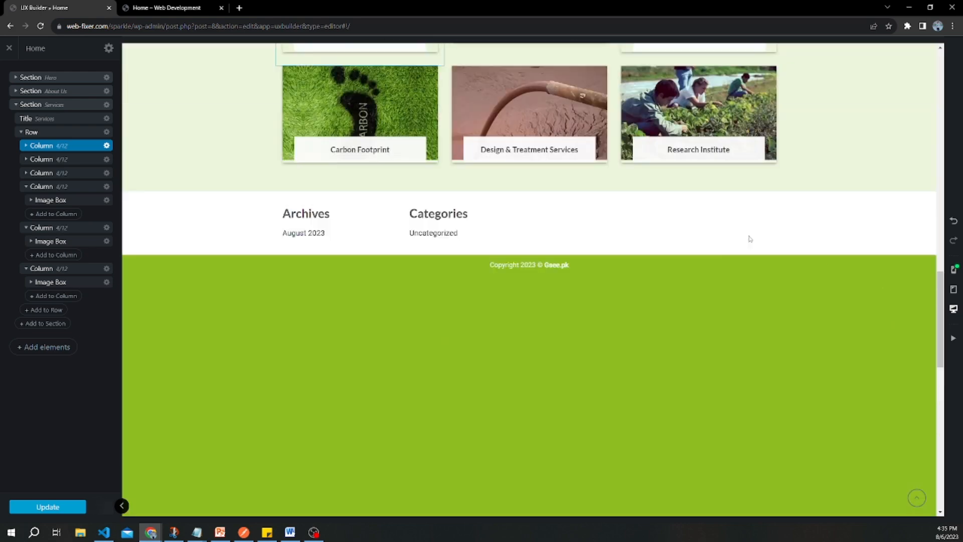
left_click(954, 309)
scroll(748, 239, "up", 15)
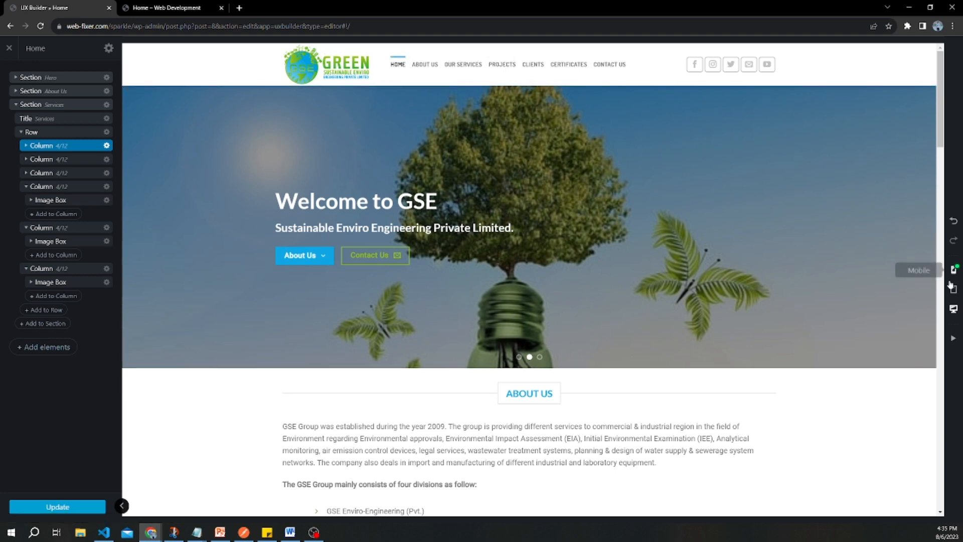
left_click_drag(940, 89, 931, 295)
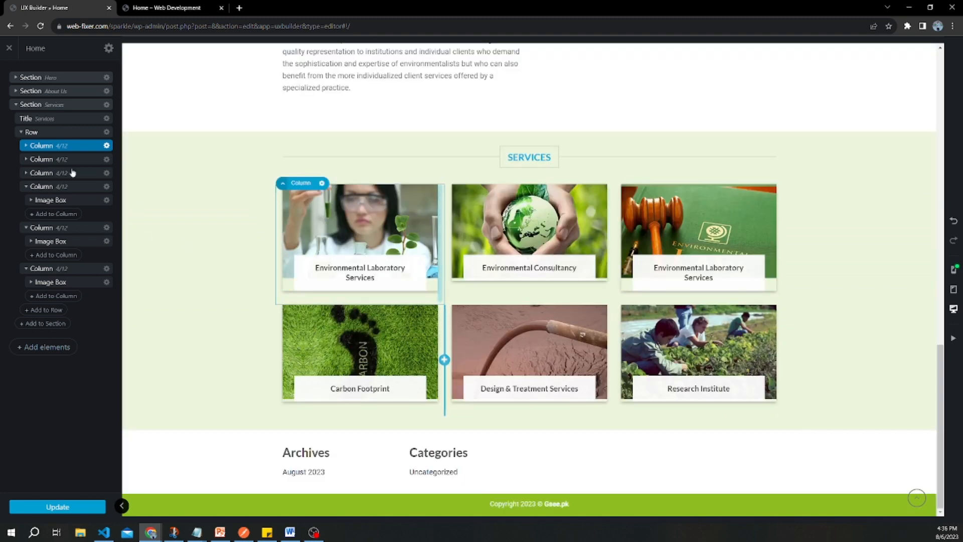
Step: Add a default section below the Services section and set its admin label to Projects
left_click(18, 106)
left_click(17, 106)
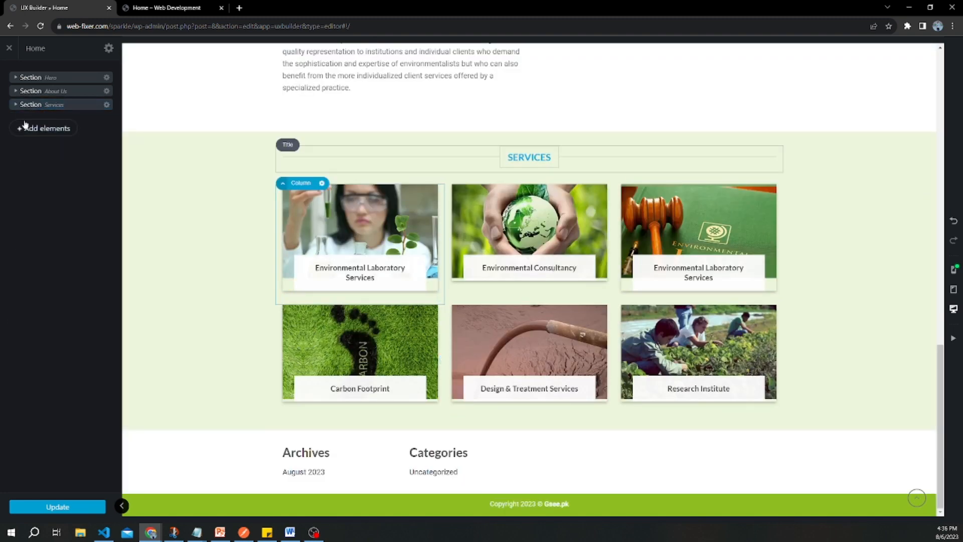
left_click(29, 128)
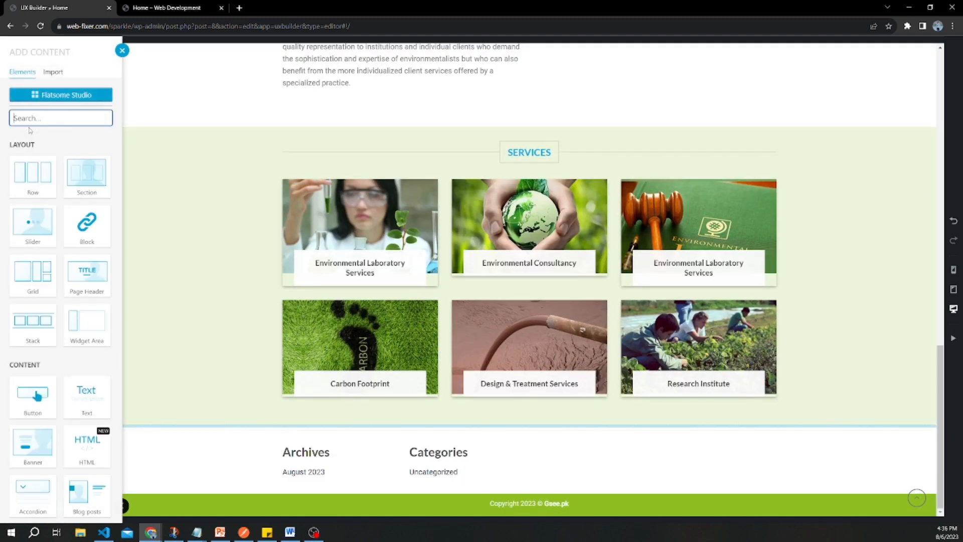
type("project")
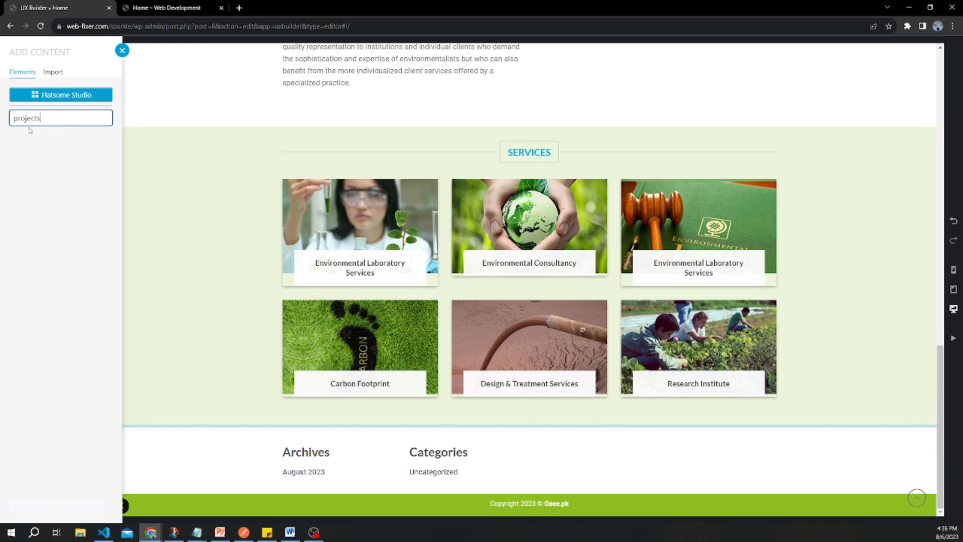
key("ctrl+a")
type("Sec")
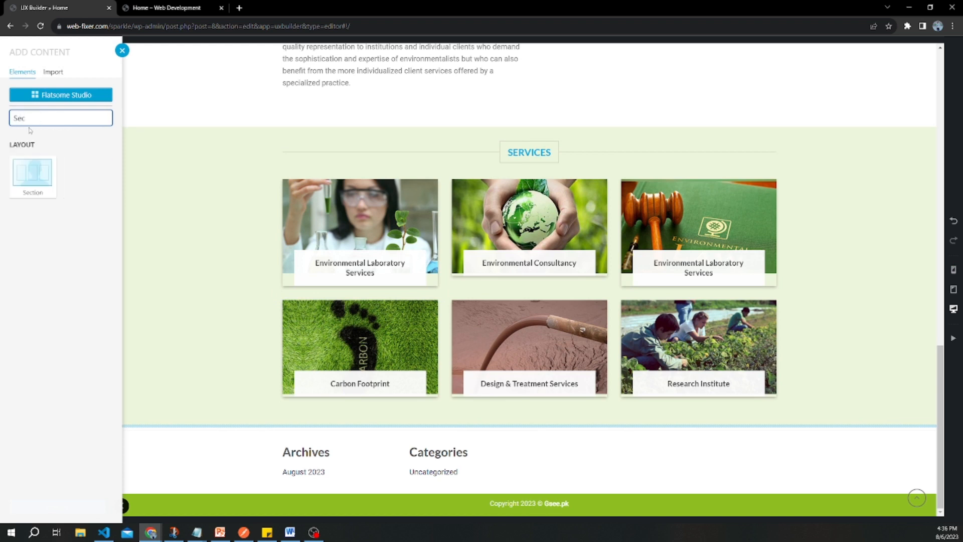
left_click(28, 176)
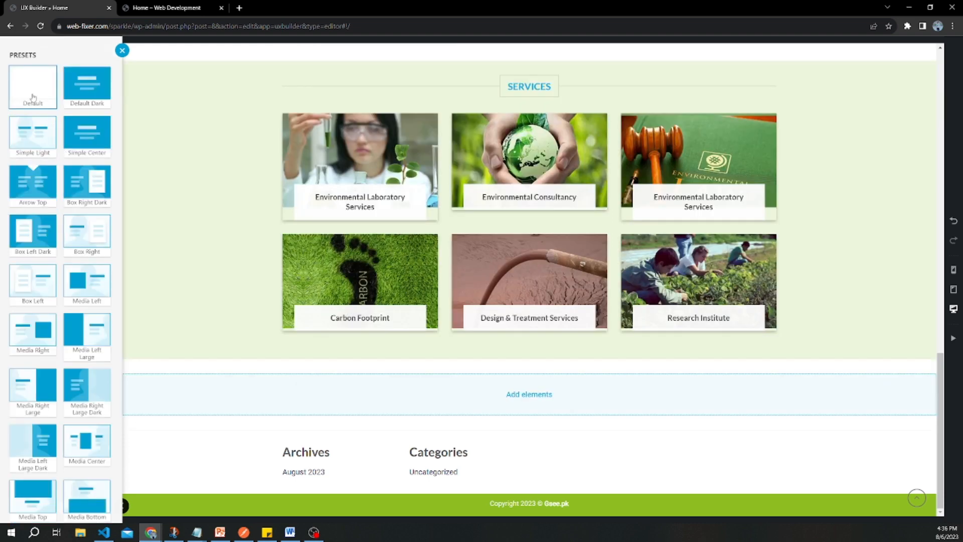
left_click(260, 403)
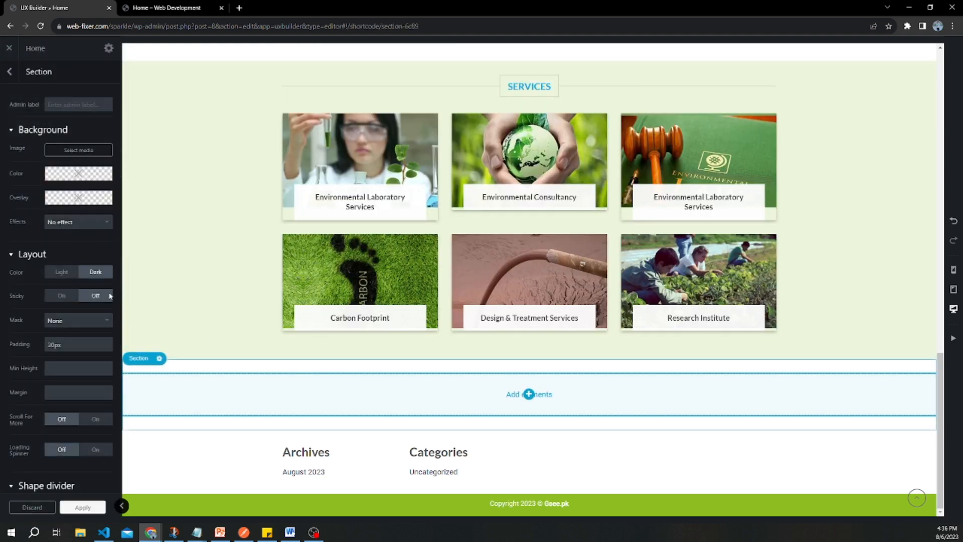
left_click(79, 101)
type("Projects")
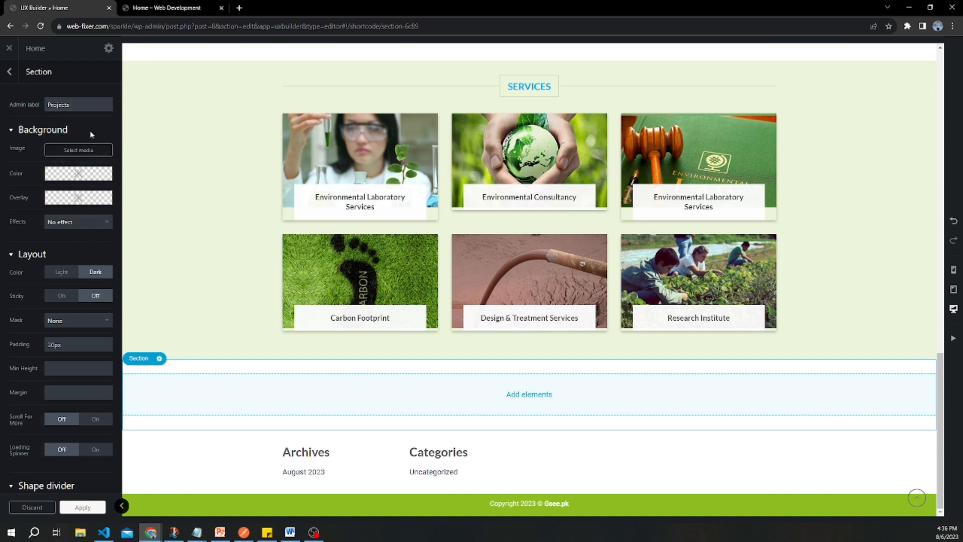
Step: Add a Title element to the Projects section and set its style to Center Bold
left_click(529, 394)
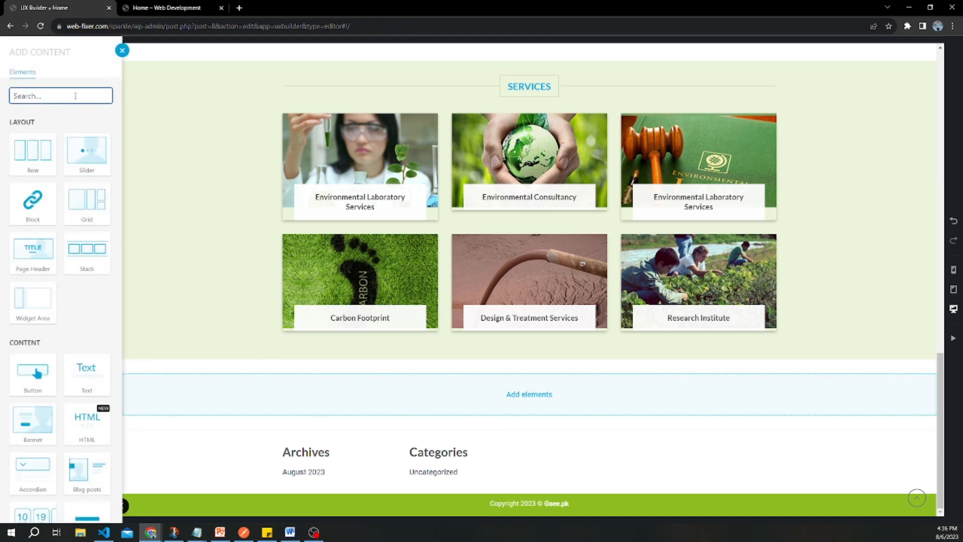
type("titl")
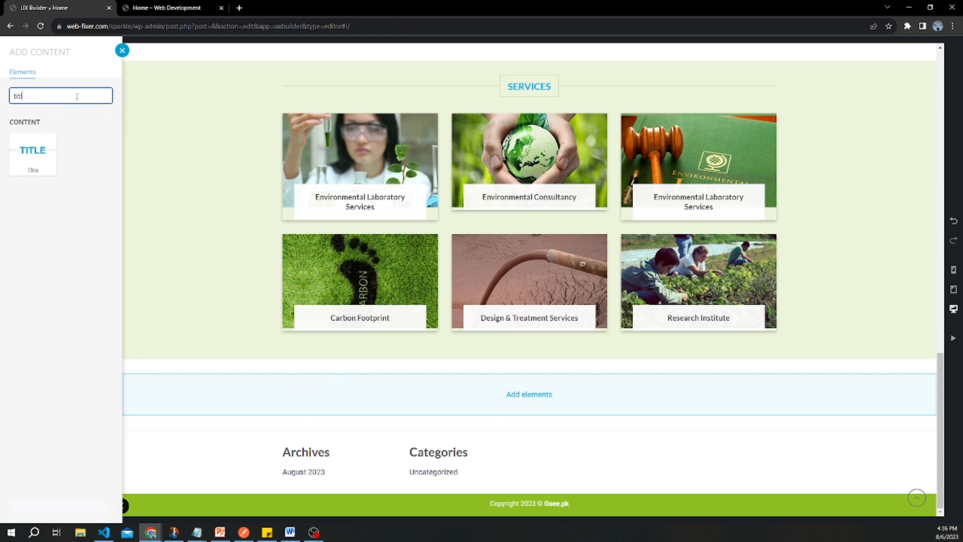
left_click(32, 153)
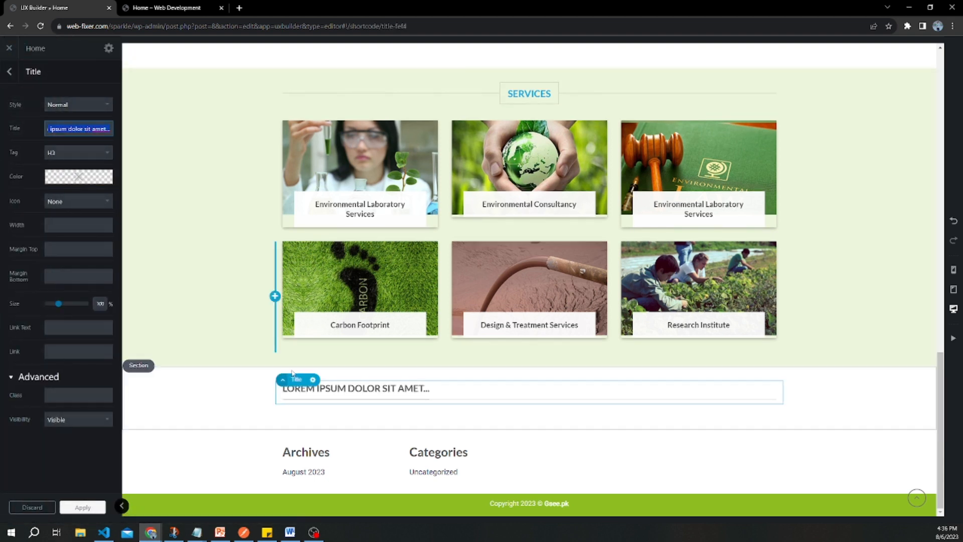
left_click(74, 105)
left_click(75, 141)
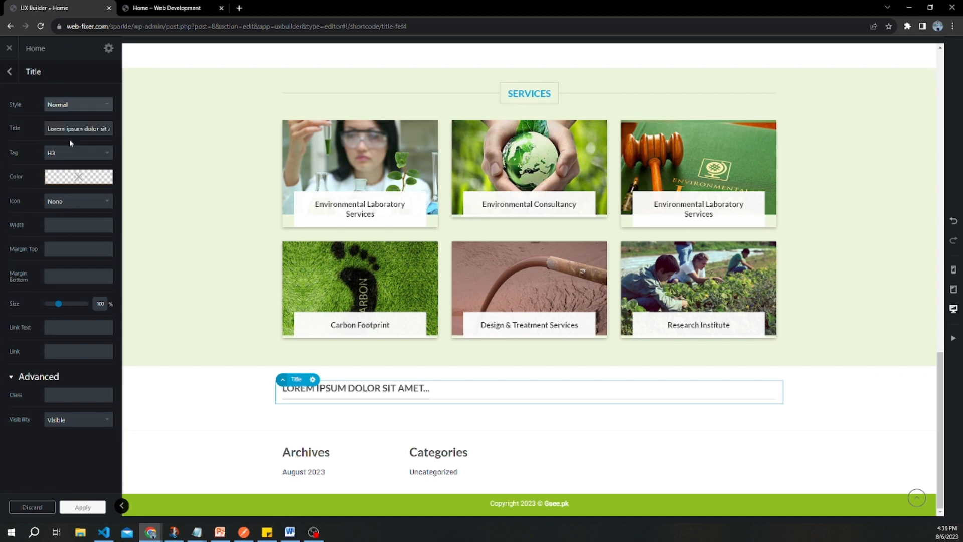
Step: Set the new title's color to #0fa6e5, copied from the Notepad notes
left_click(76, 176)
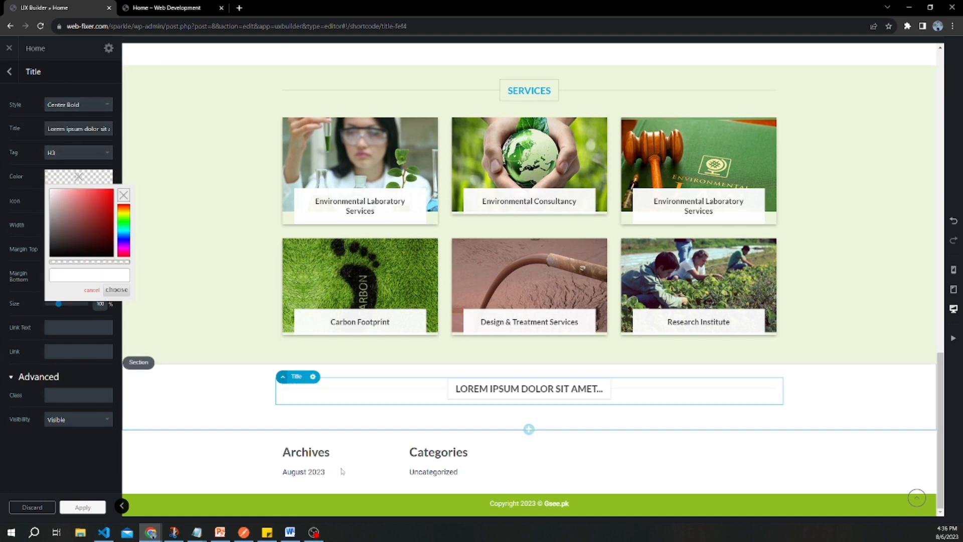
mouse_move(197, 531)
left_click(295, 449)
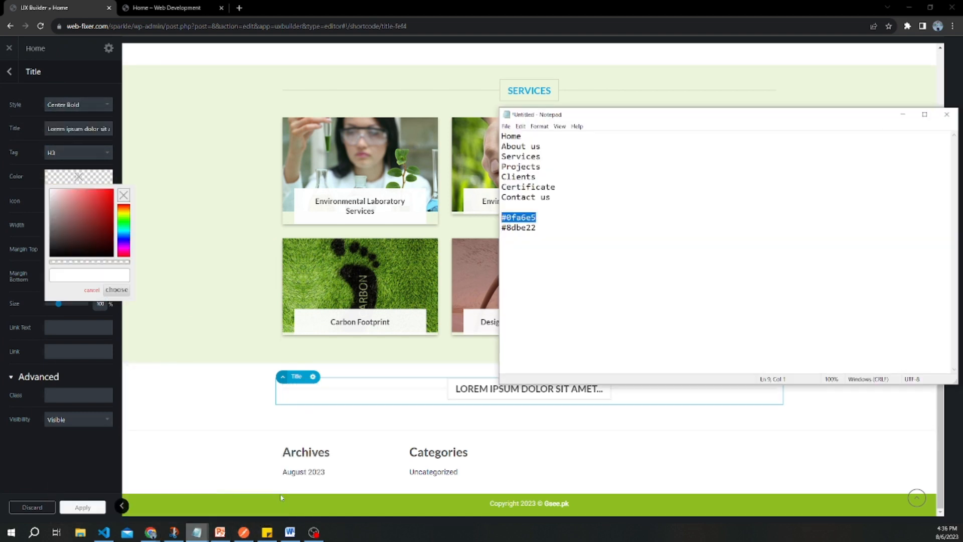
key("ctrl+c")
left_click(89, 275)
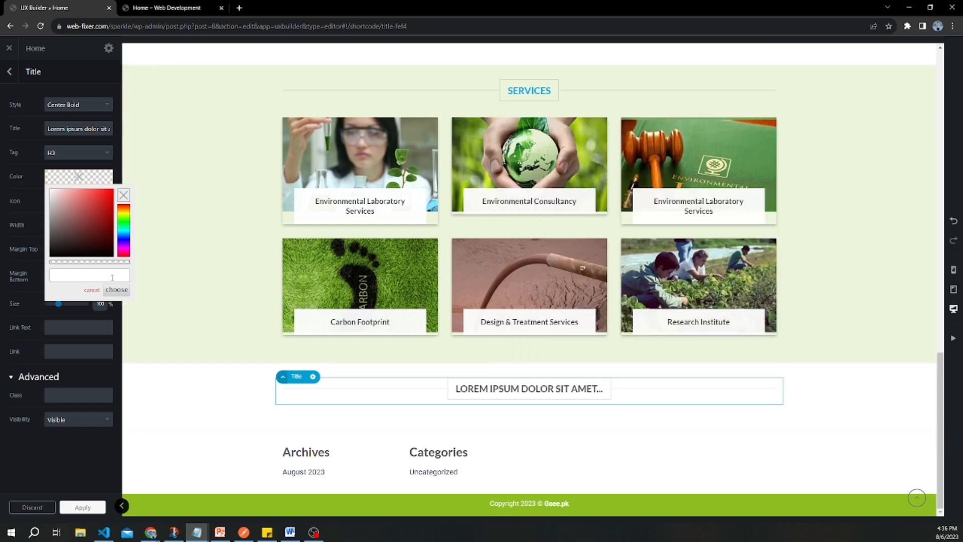
key("ctrl+v")
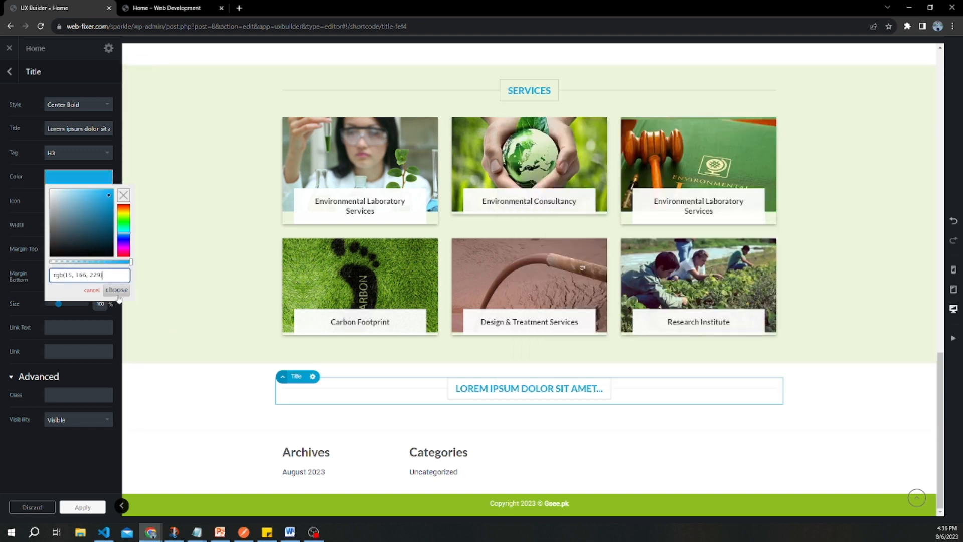
left_click(117, 290)
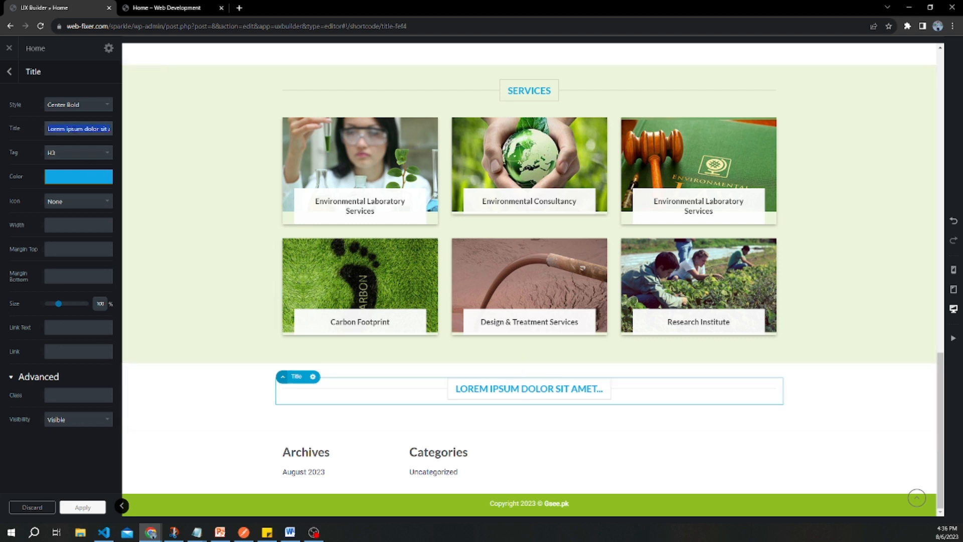
Step: Set the title's text to Projects and apply the title settings
type("Projects")
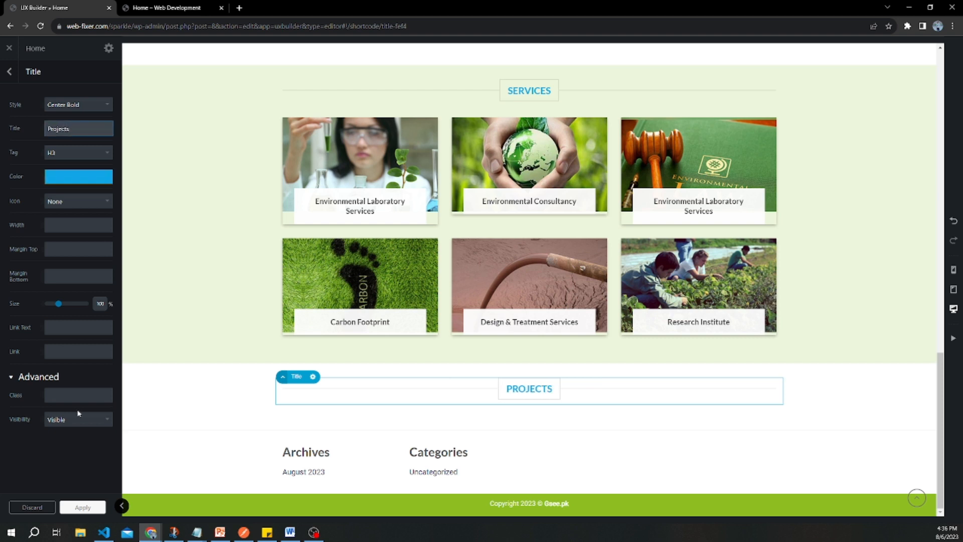
left_click(81, 508)
left_click(70, 509)
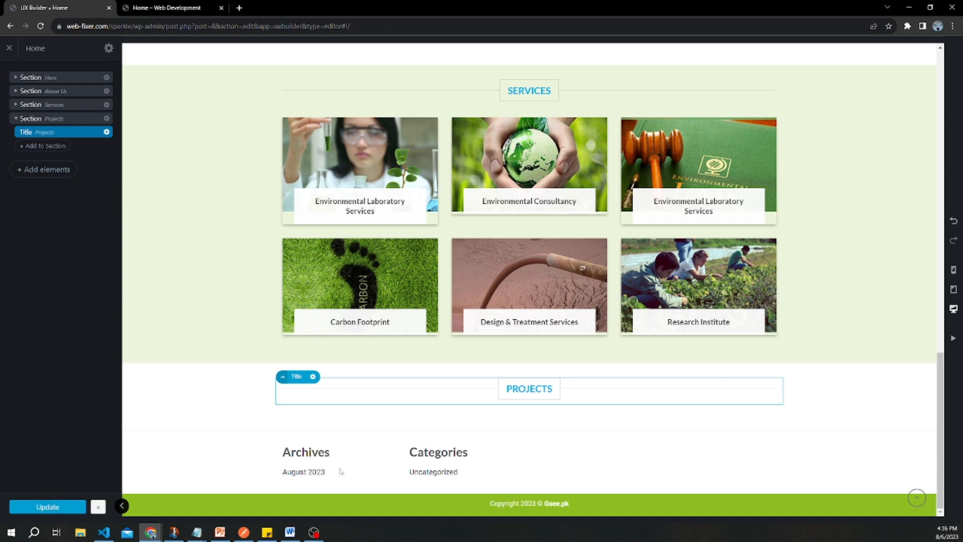
Step: Duplicate the Projects section directly below the original
scroll(878, 291, "up", 7)
scroll(899, 273, "down", 7)
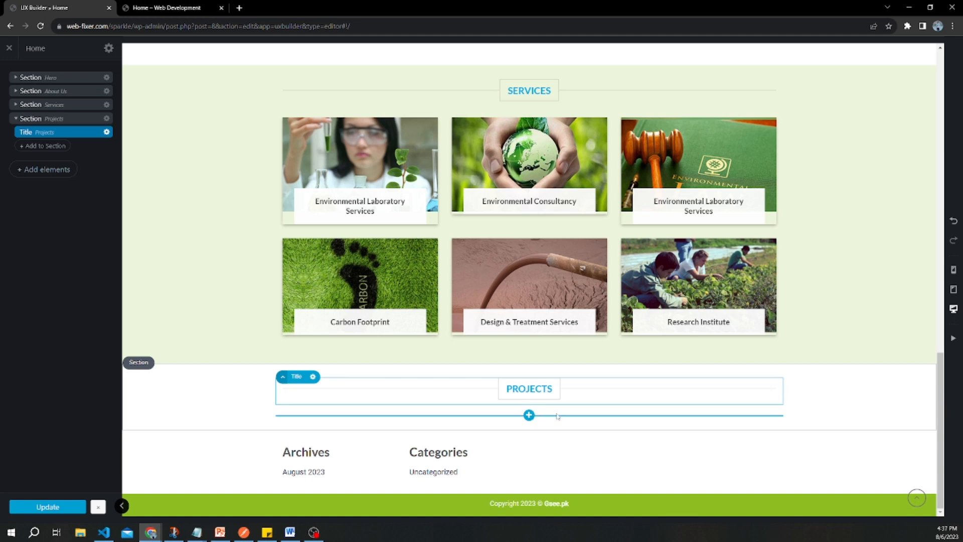
left_click(145, 362)
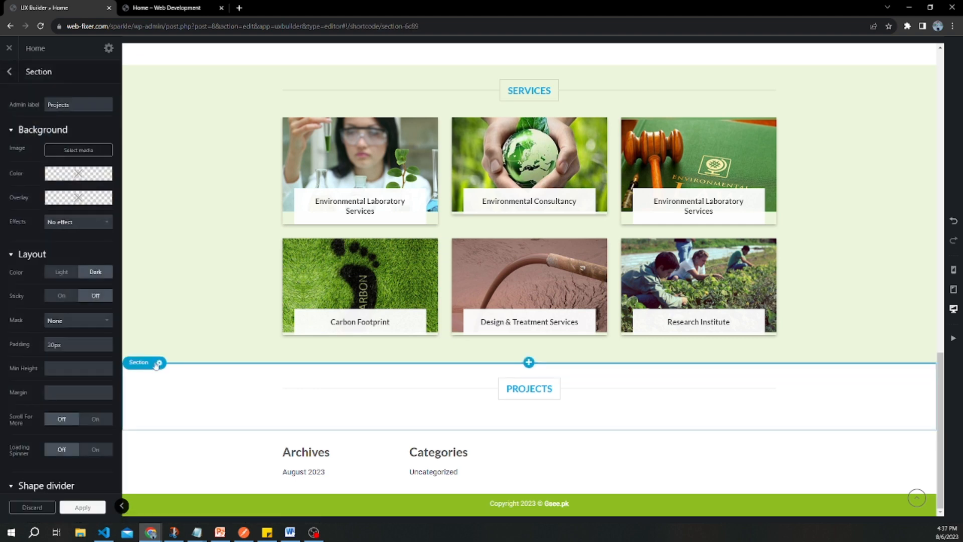
left_click(159, 363)
left_click(141, 402)
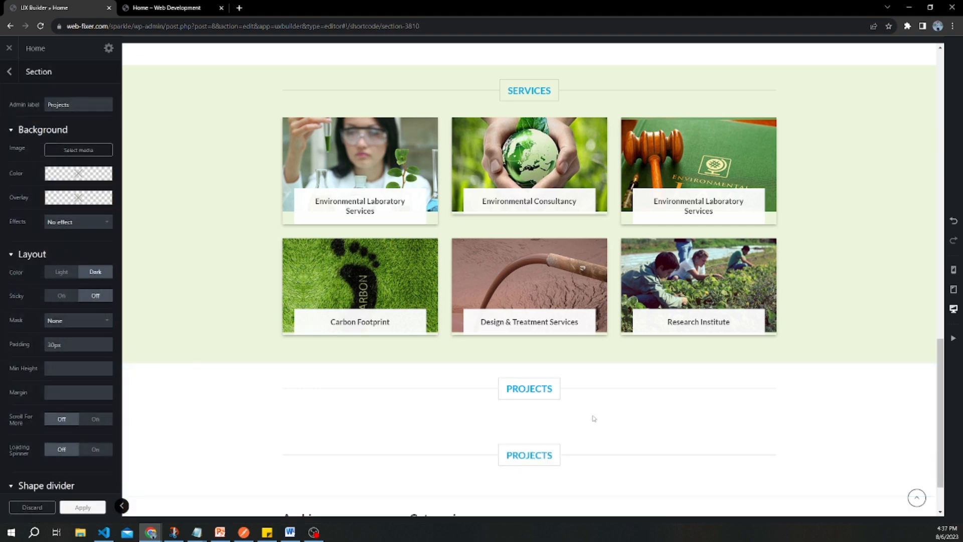
Step: Change the duplicated section's title text to Our Clients and return to the page's element list
scroll(597, 419, "down", 1)
left_click(513, 392)
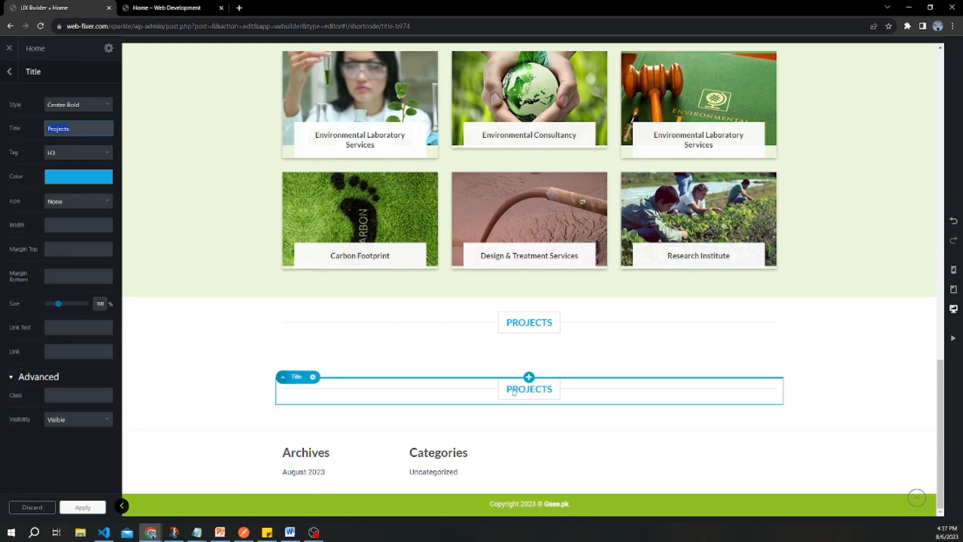
type("Our Clients")
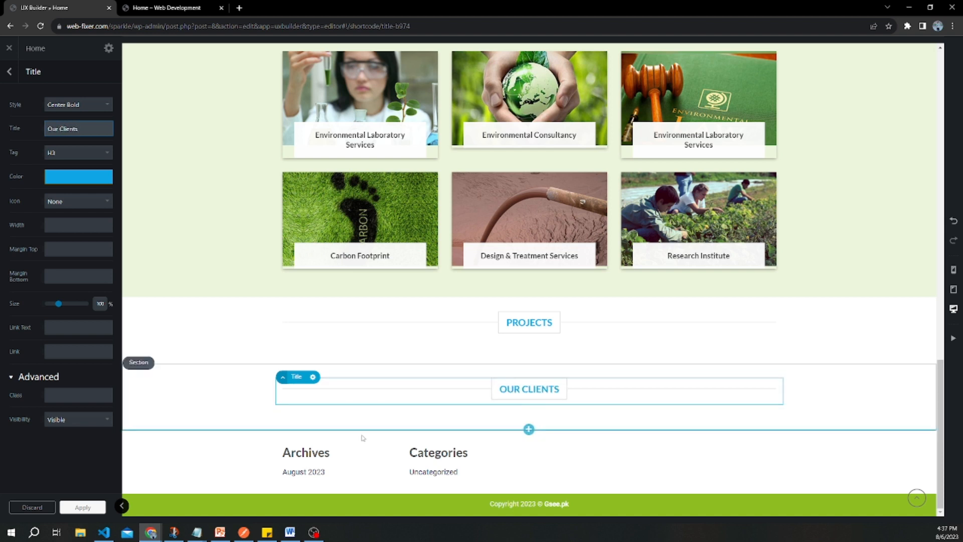
left_click(4, 73)
Step: Add a row with the 4 Columns preset under the Our Clients title
left_click(42, 187)
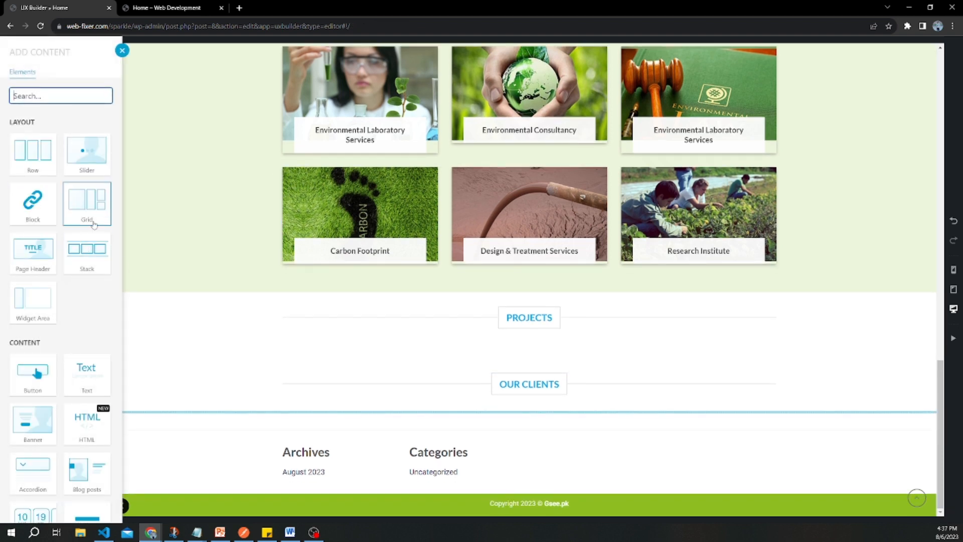
left_click(38, 150)
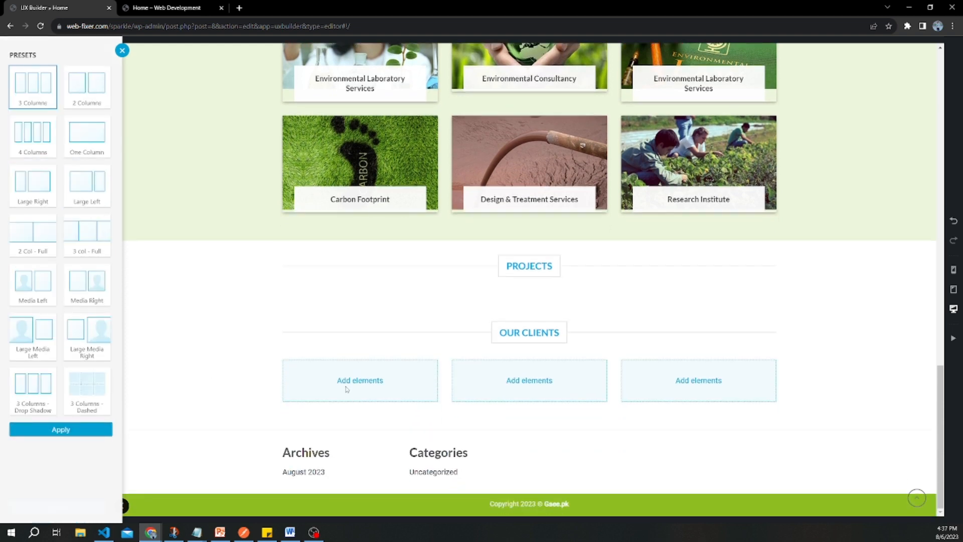
left_click(36, 140)
left_click(352, 373)
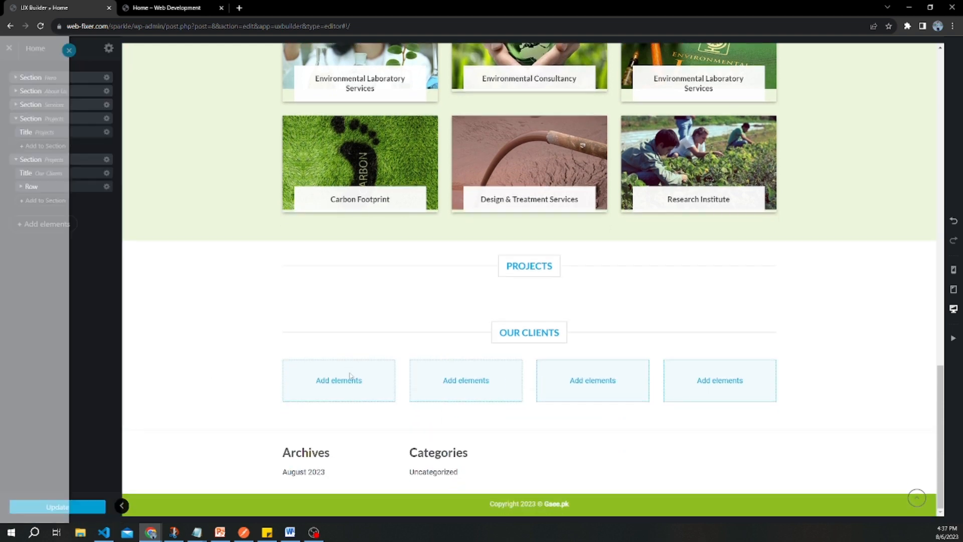
Step: Insert an Image element into the first column of the Our Clients row
left_click(342, 382)
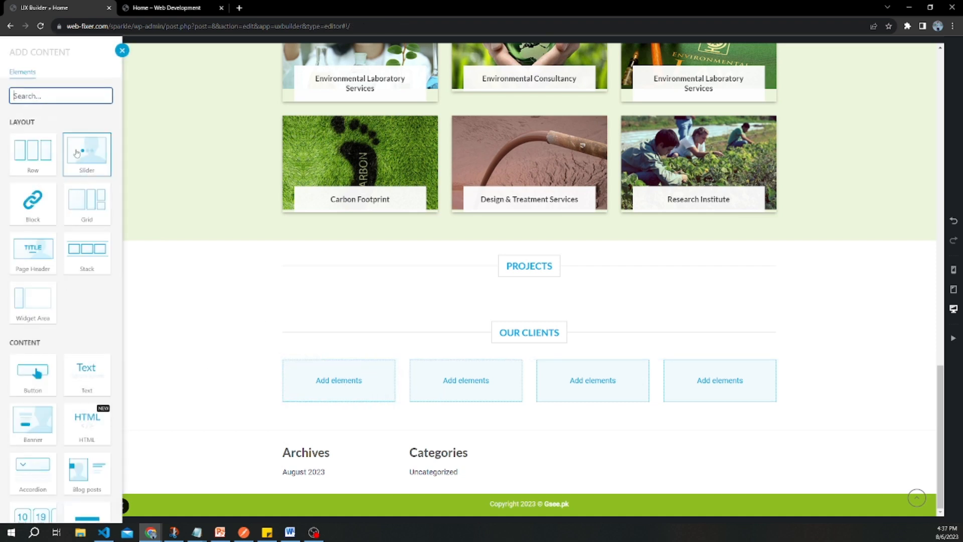
type("ima")
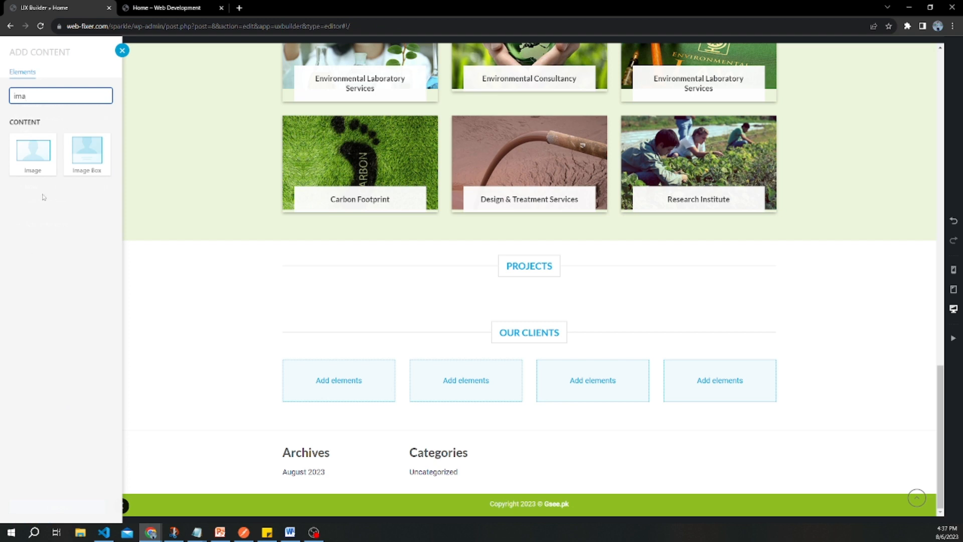
left_click(39, 153)
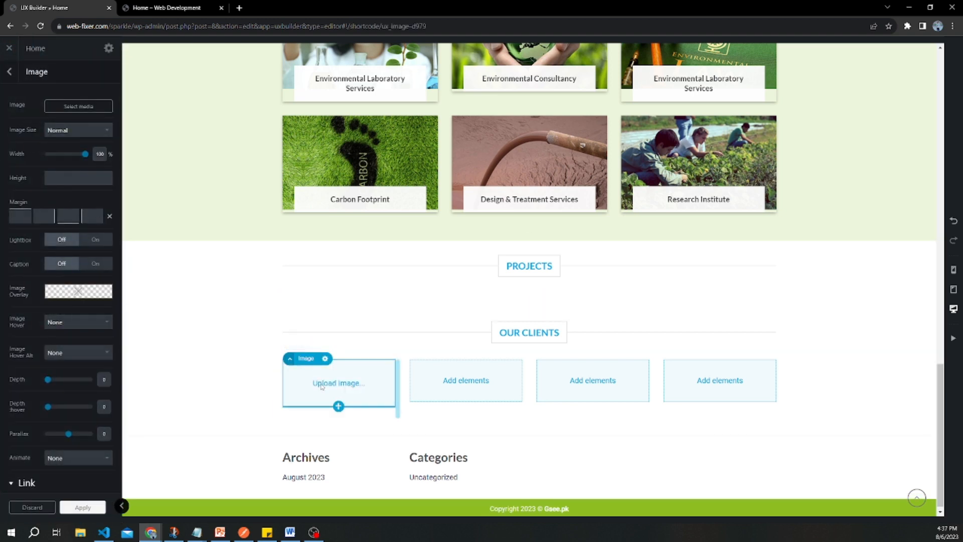
Step: Upload the client logo files 108 and 111 through 151 from the gsse folder to the media library
left_click(95, 107)
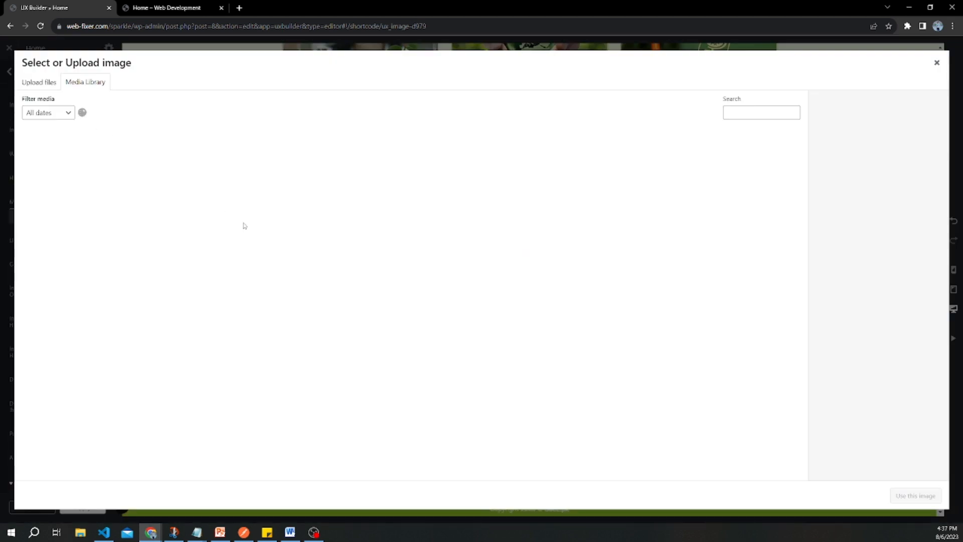
left_click(28, 84)
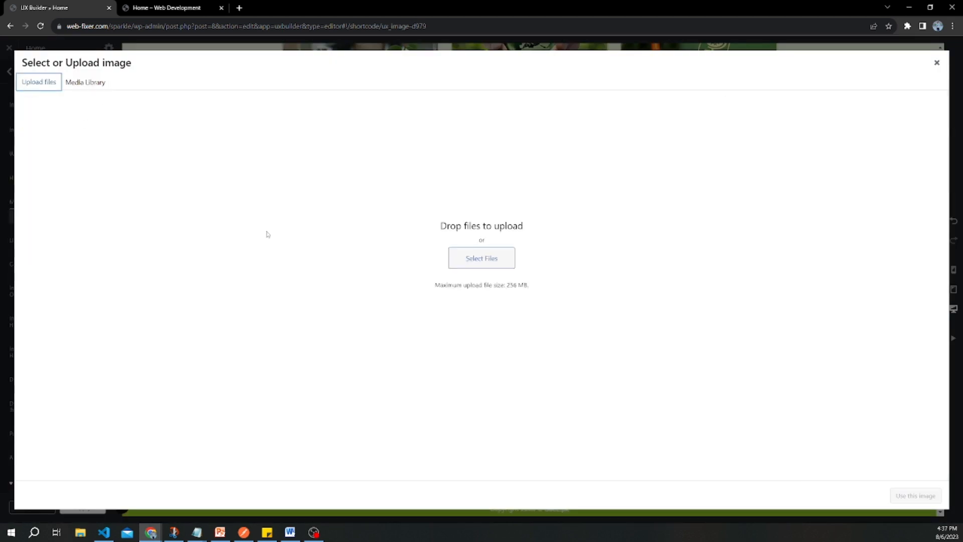
left_click(453, 261)
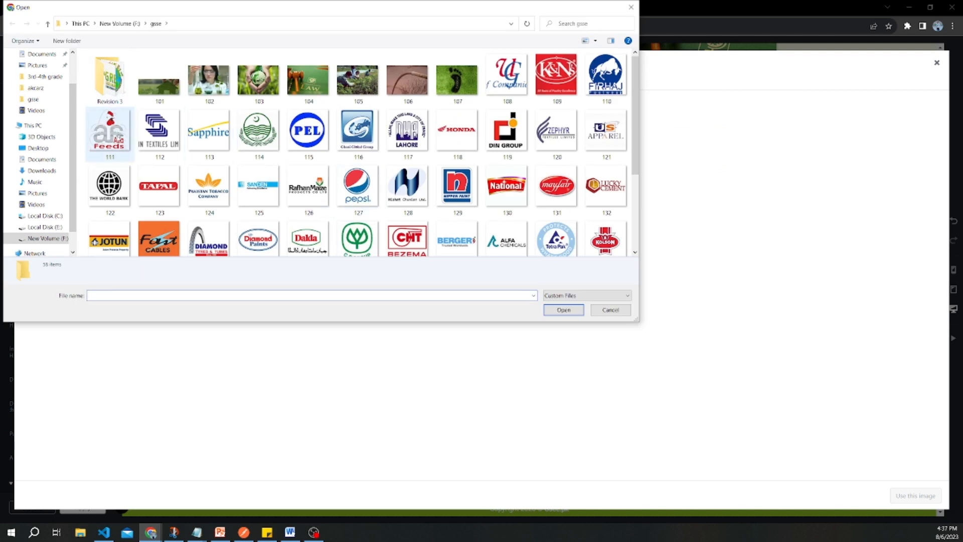
left_click(111, 132)
left_click(507, 78, "ctrl")
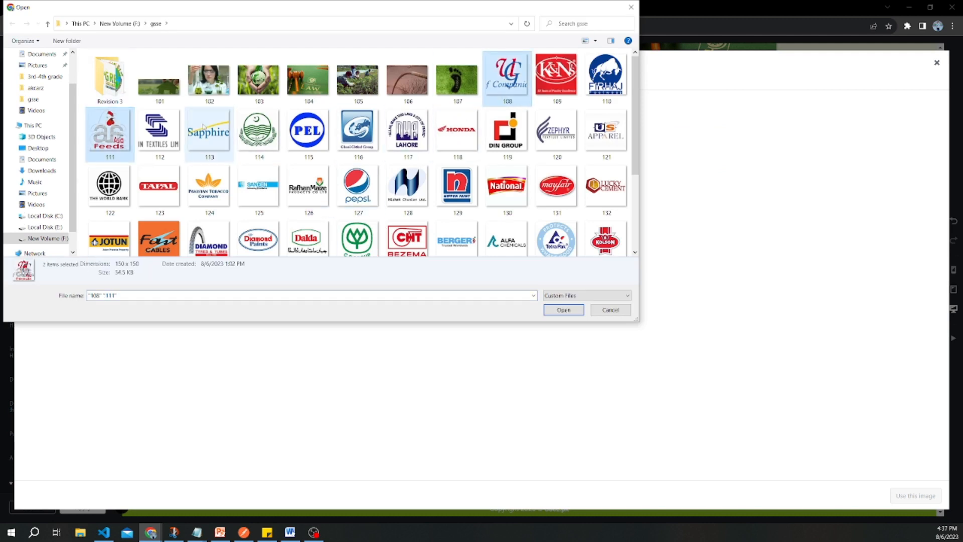
left_click(158, 132, "ctrl")
left_click(208, 132, "ctrl")
left_click(258, 131, "ctrl")
left_click(308, 139, "ctrl")
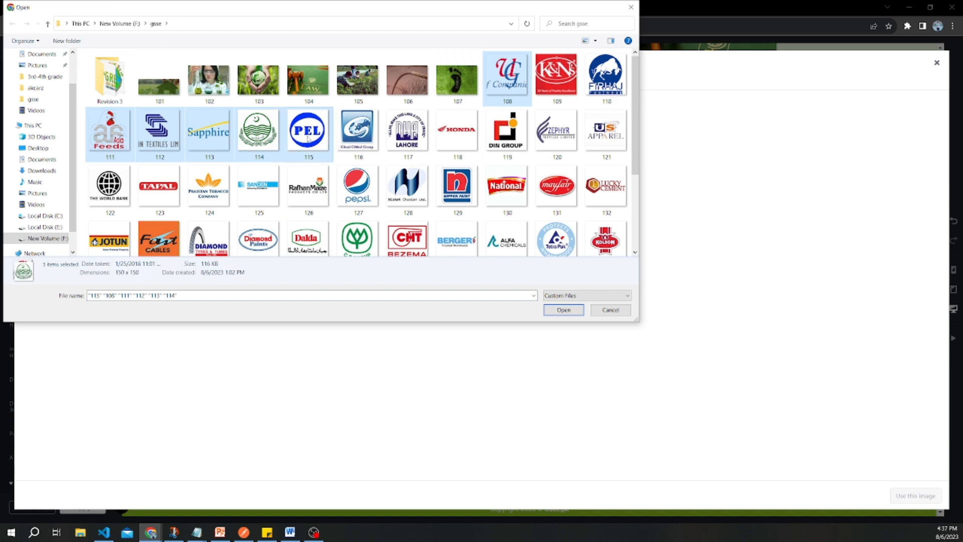
left_click(347, 136, "ctrl")
left_click(396, 136, "ctrl")
left_click(444, 140, "ctrl")
left_click(505, 135, "ctrl")
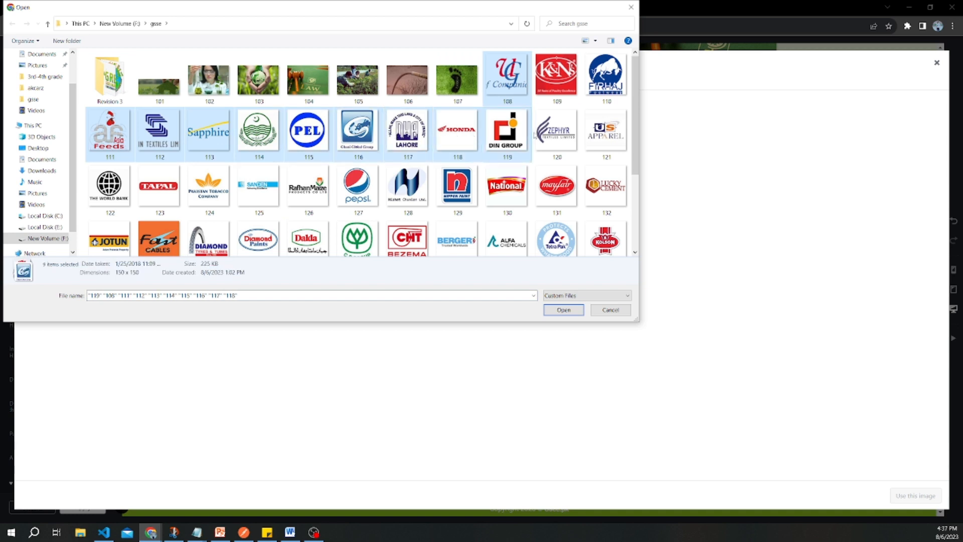
left_click(552, 133, "ctrl")
left_click(605, 133, "ctrl")
left_click(605, 186, "ctrl")
left_click(556, 187, "ctrl")
left_click(502, 188, "ctrl")
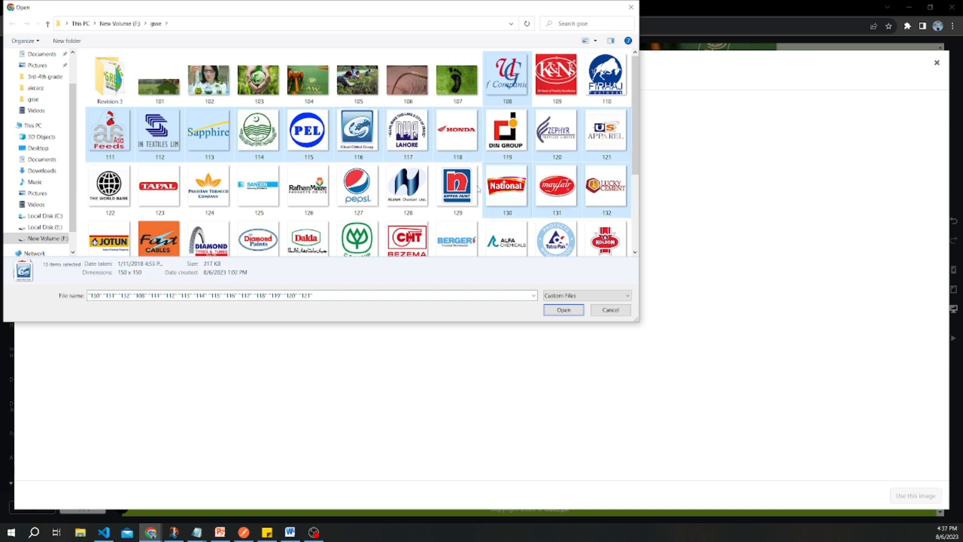
left_click(456, 186, "ctrl")
left_click(407, 187, "ctrl")
left_click(357, 187, "ctrl")
left_click(308, 187, "ctrl")
left_click(259, 187, "ctrl")
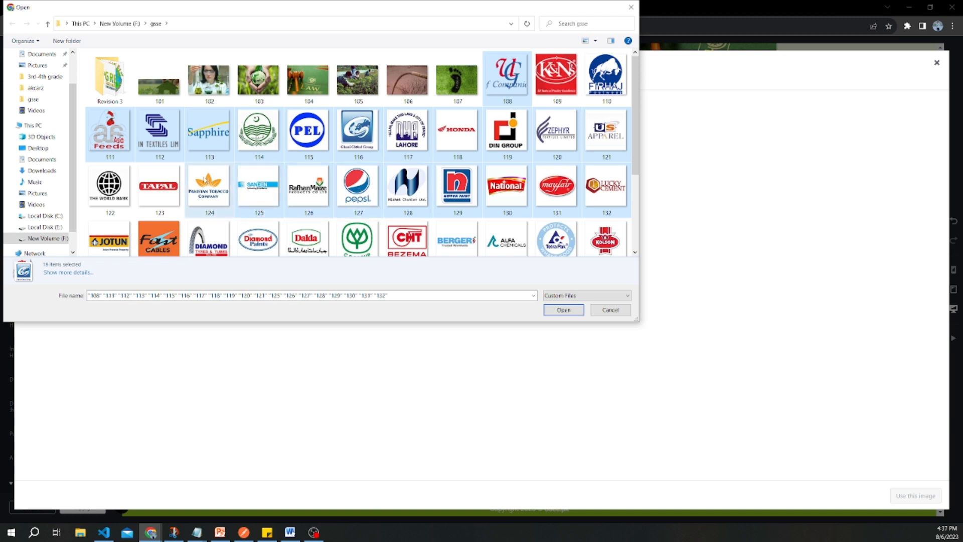
left_click(209, 186, "ctrl")
left_click(160, 186, "ctrl")
left_click(109, 187, "ctrl")
left_click(110, 240, "ctrl")
scroll(161, 248, "down", 1)
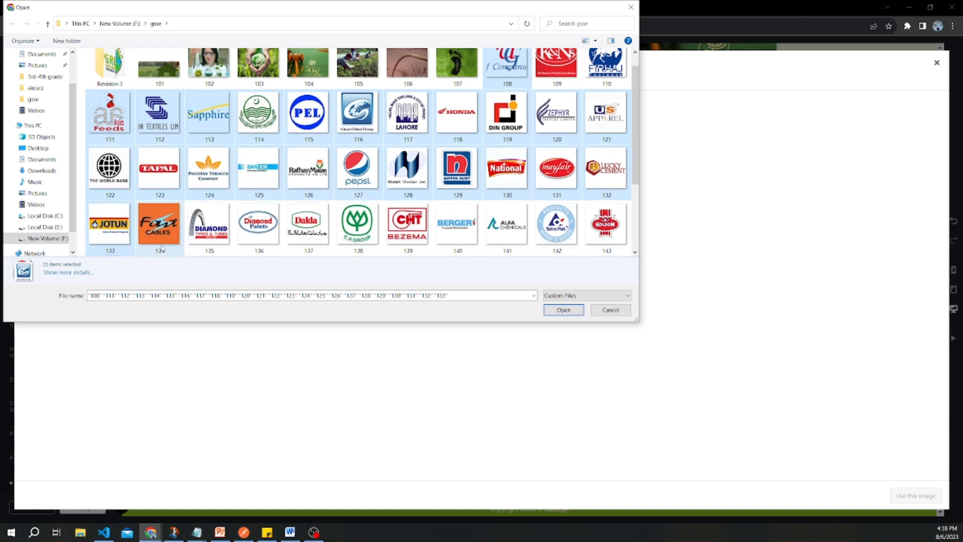
left_click(159, 240, "ctrl")
left_click(209, 236, "ctrl")
left_click(259, 233, "ctrl")
left_click(308, 231, "ctrl")
left_click(357, 228, "ctrl")
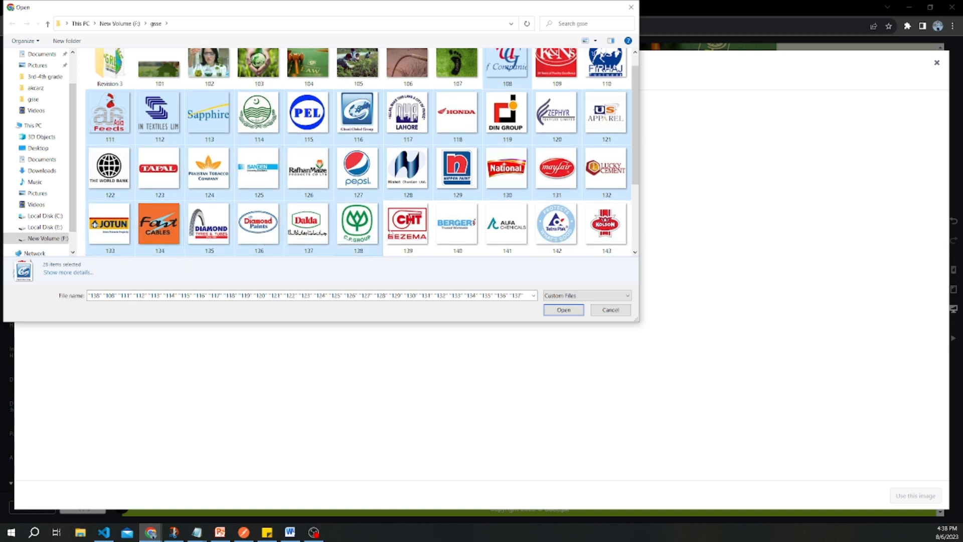
left_click(391, 232, "ctrl")
left_click(442, 231, "ctrl")
left_click(492, 230, "ctrl")
left_click(556, 228, "ctrl")
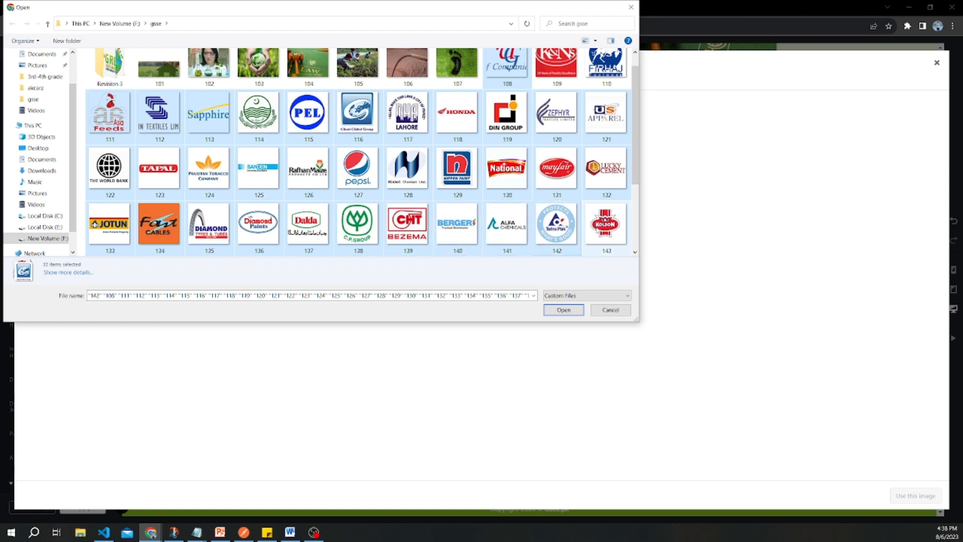
left_click(606, 229, "ctrl")
scroll(435, 213, "down", 1)
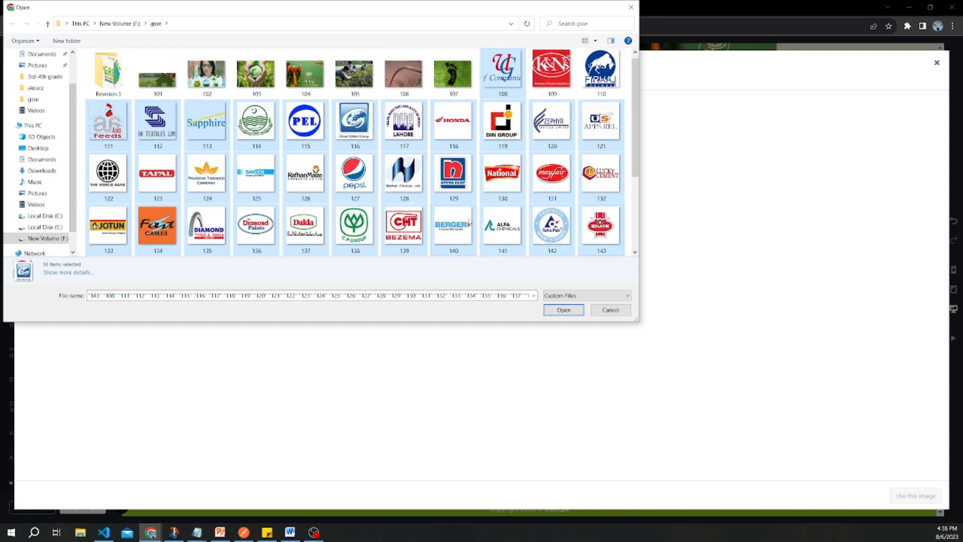
left_click_drag(629, 170, 630, 228)
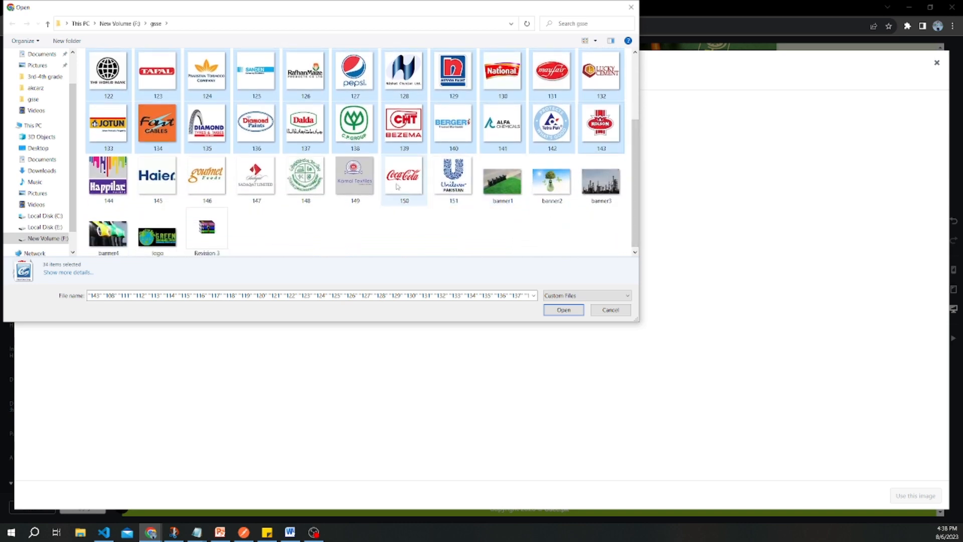
left_click(399, 186, "ctrl")
left_click(449, 183, "ctrl")
left_click(357, 181, "ctrl")
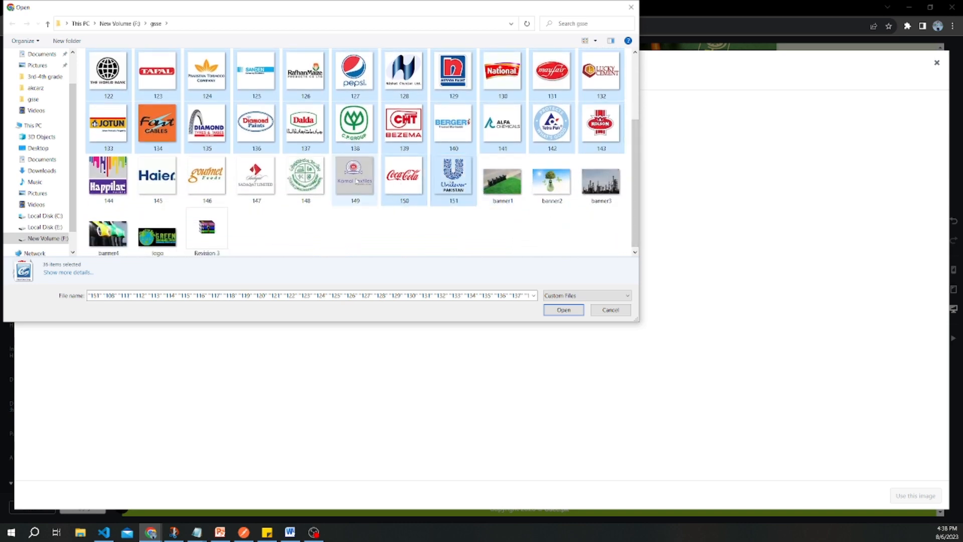
left_click(298, 184, "ctrl")
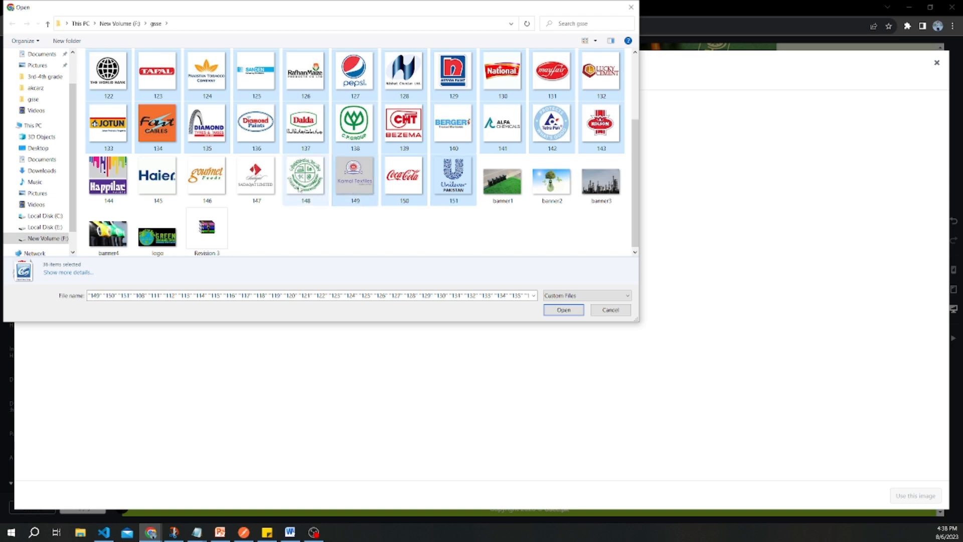
left_click(258, 182, "ctrl")
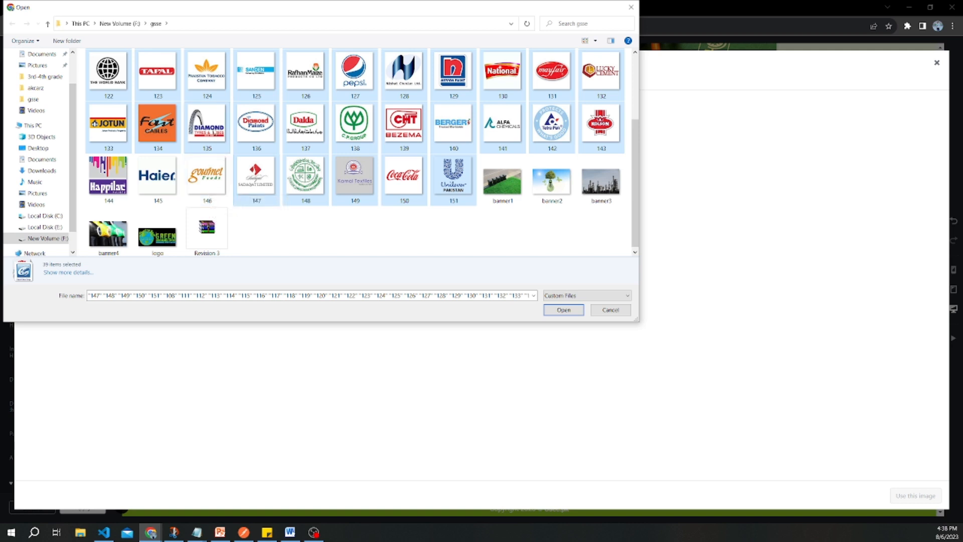
left_click(157, 178, "ctrl")
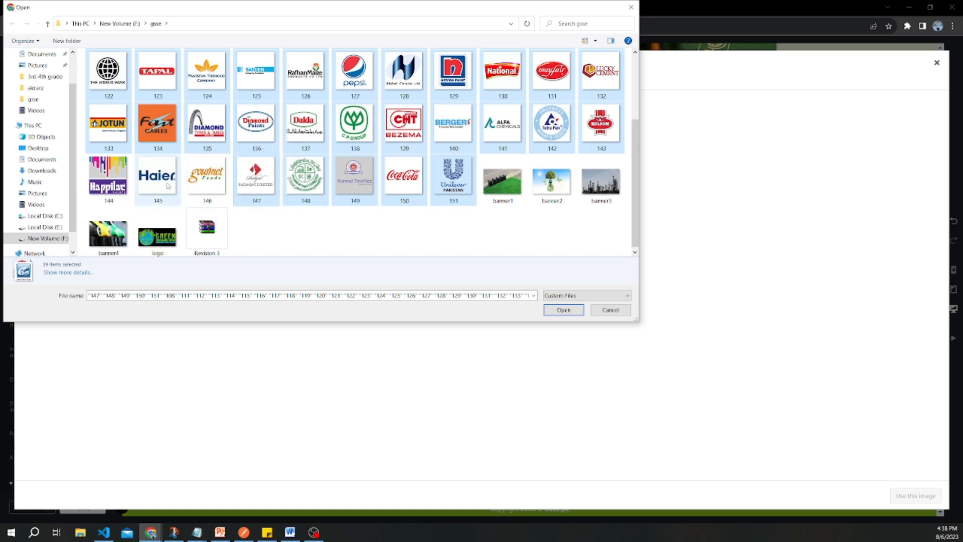
left_click(198, 185, "ctrl")
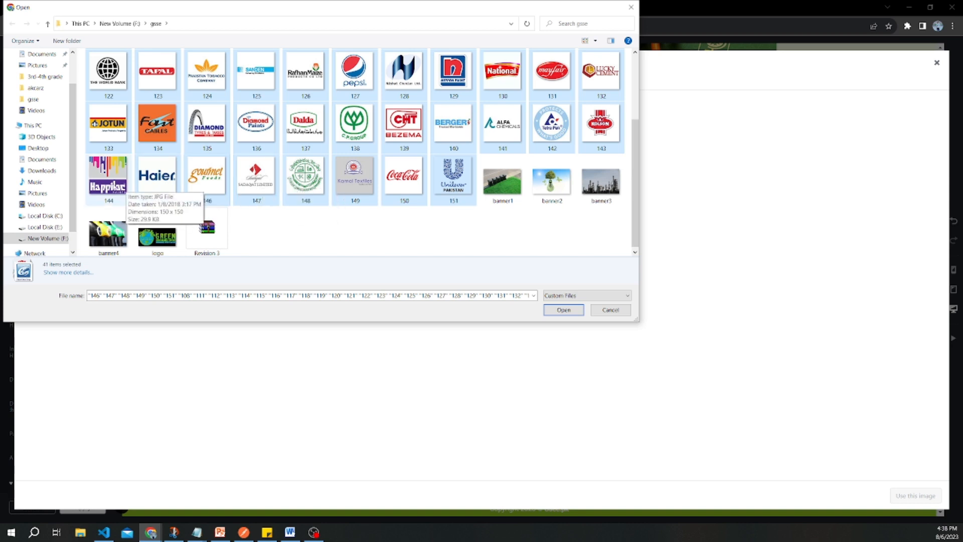
left_click(114, 187, "ctrl")
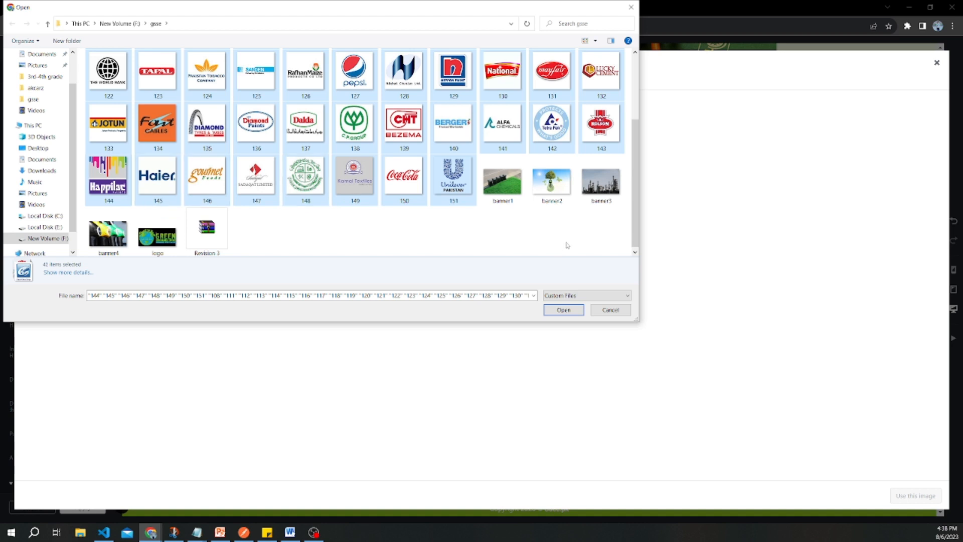
left_click(563, 315)
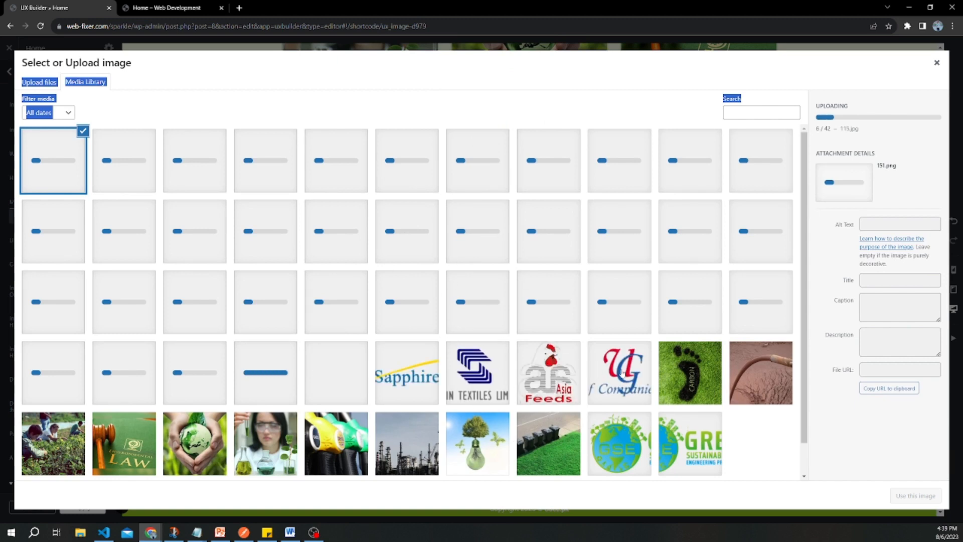
Step: Use the uploaded 108.png logo for the first column's image and set its image size to Original
left_click(633, 398)
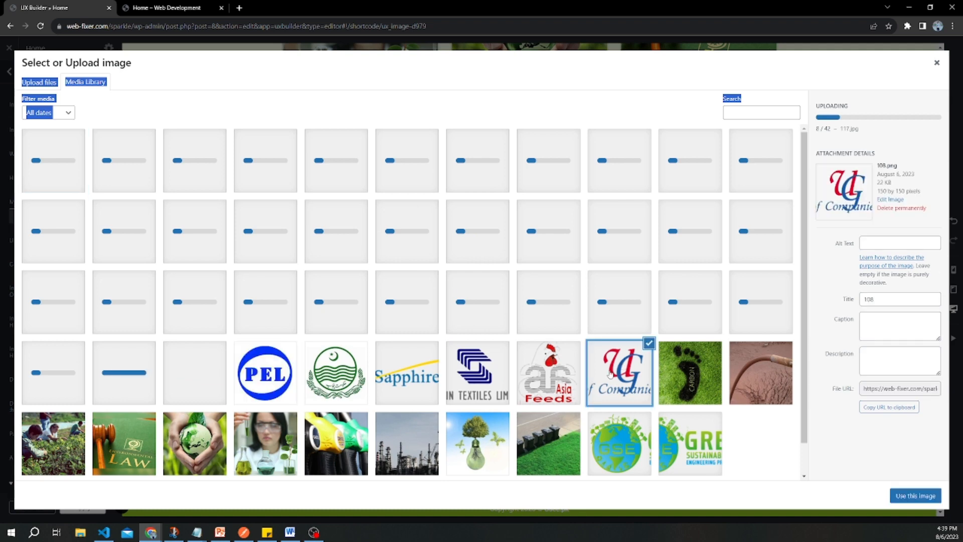
left_click(910, 496)
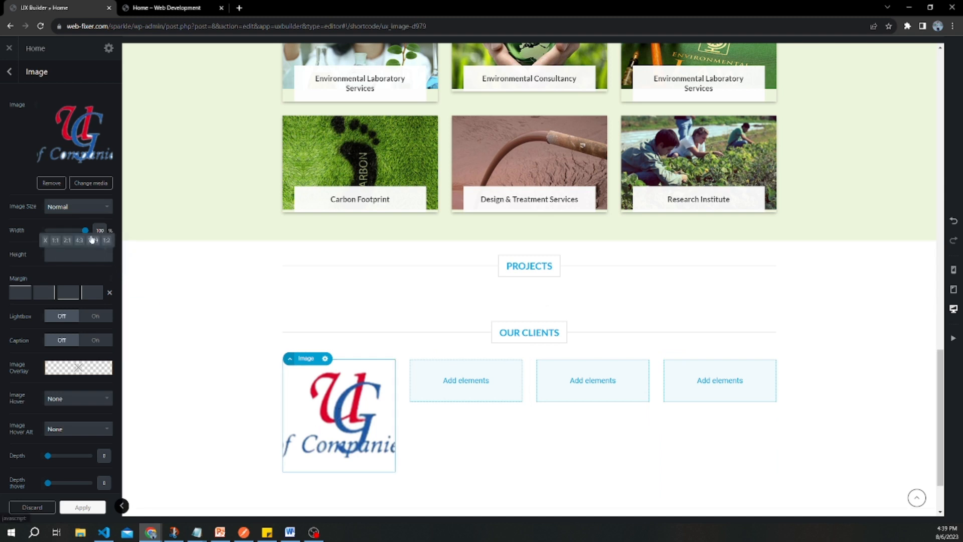
mouse_move(85, 230)
left_mouse_down()
mouse_move(73, 232)
mouse_move(89, 234)
left_mouse_up()
left_click(80, 207)
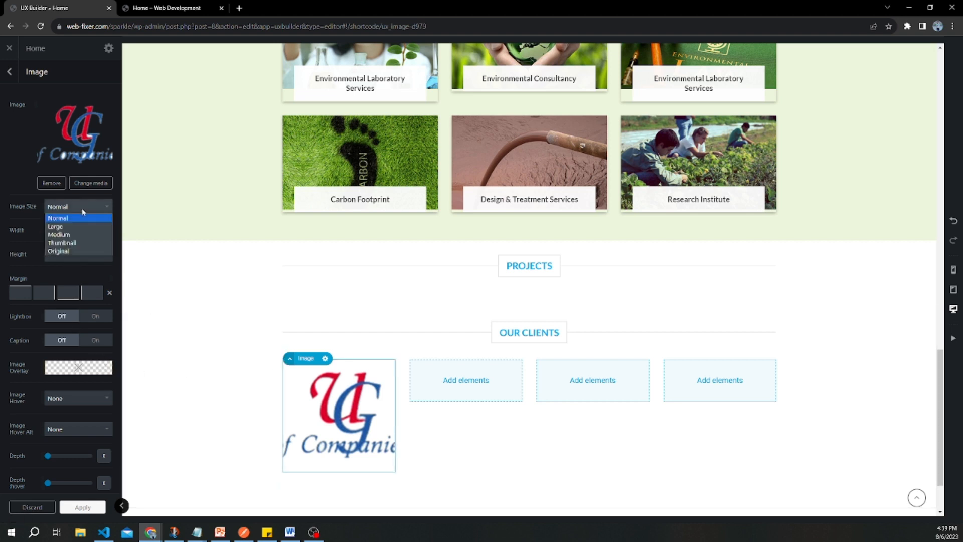
left_click(64, 251)
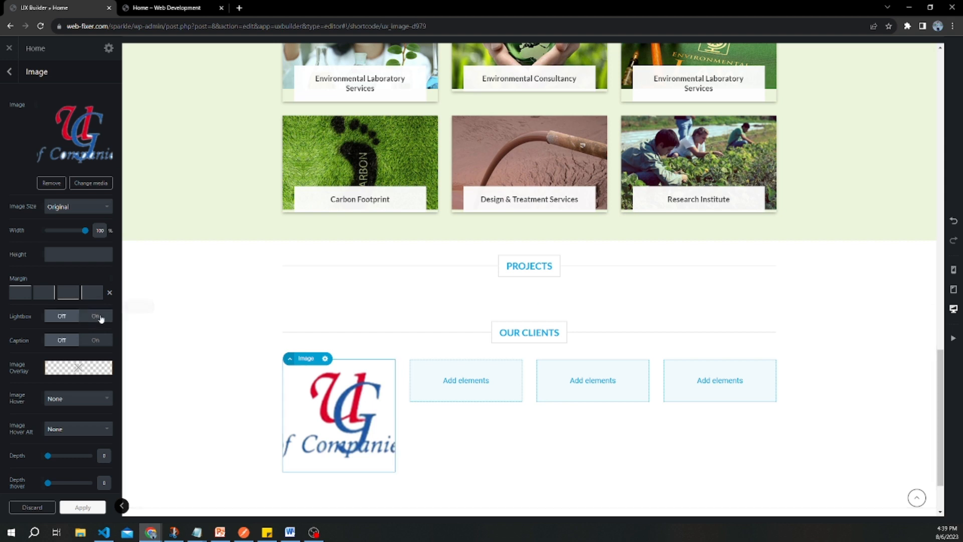
scroll(56, 482, "down", 5)
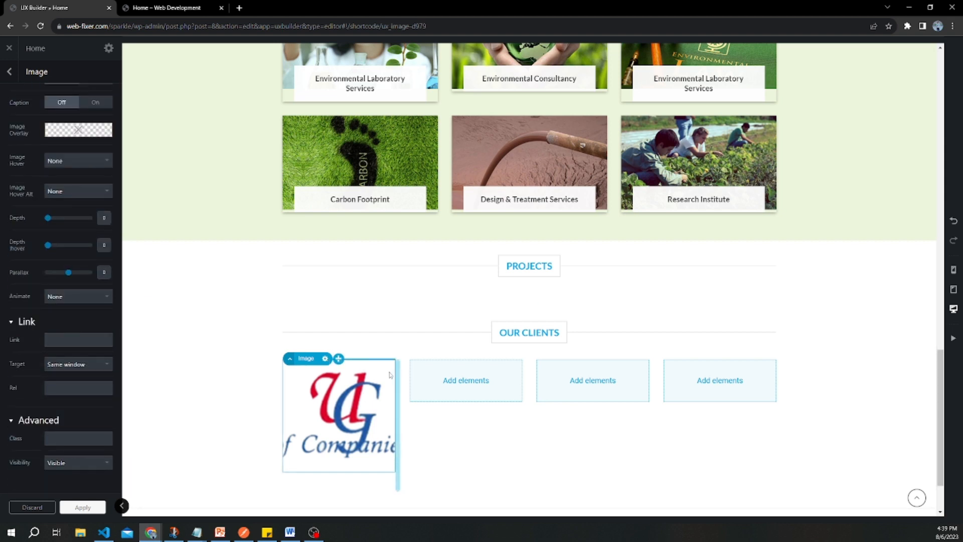
Step: Insert a Banner element into the second Our Clients column and set its background image to 148.jpg
left_click(423, 358)
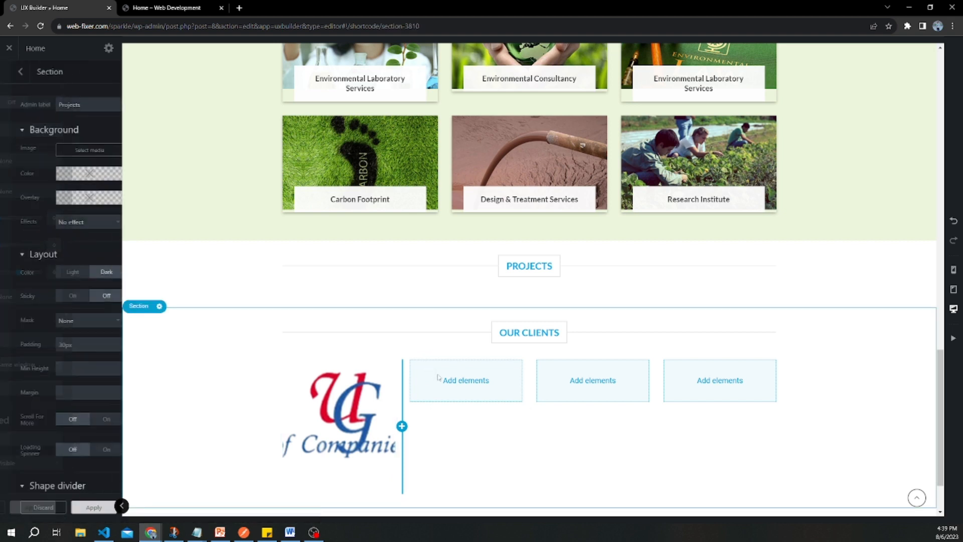
left_click(465, 380)
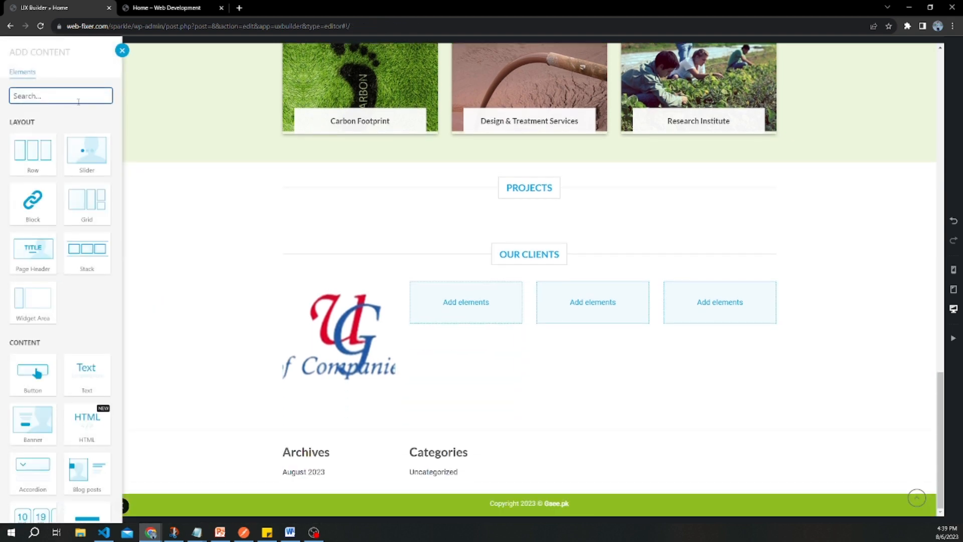
type("bann")
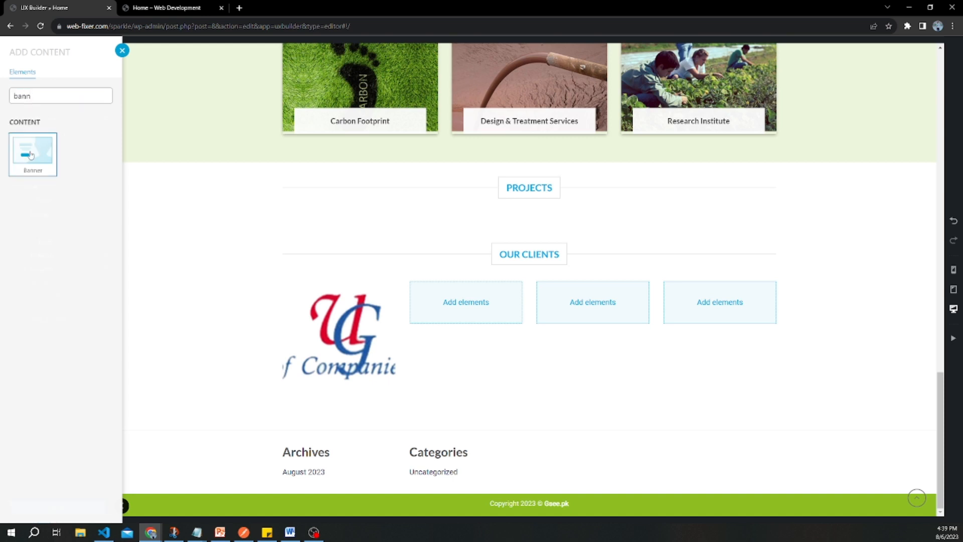
left_click(33, 151)
left_click(440, 207)
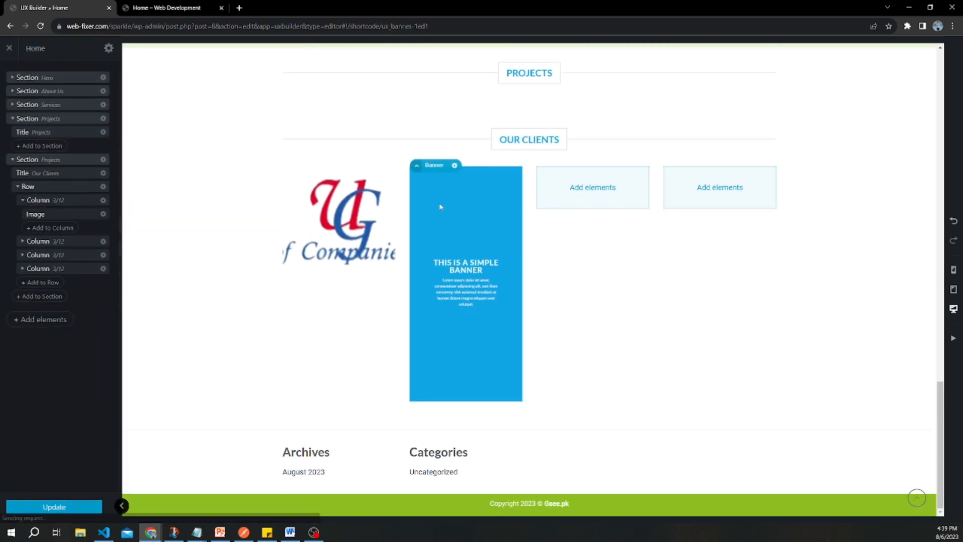
left_click(95, 204)
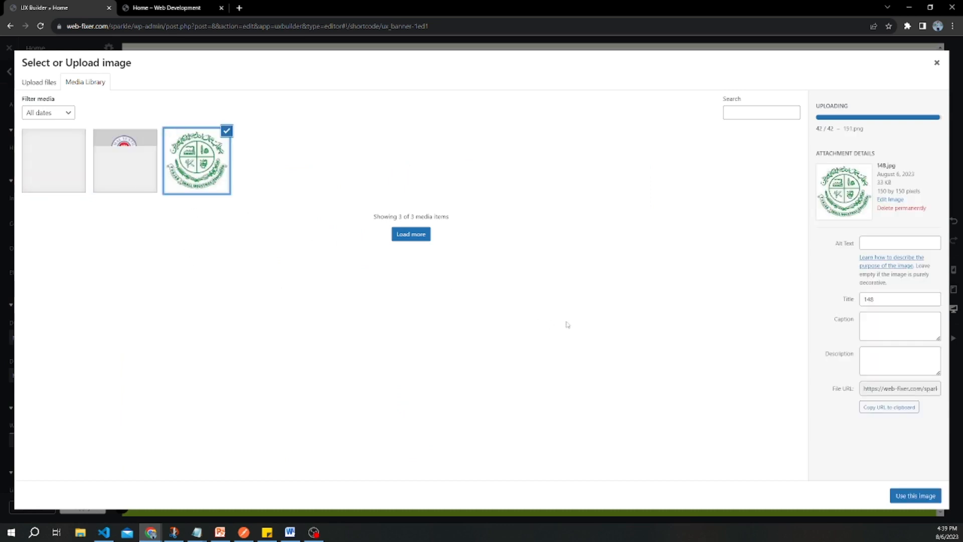
left_click(911, 502)
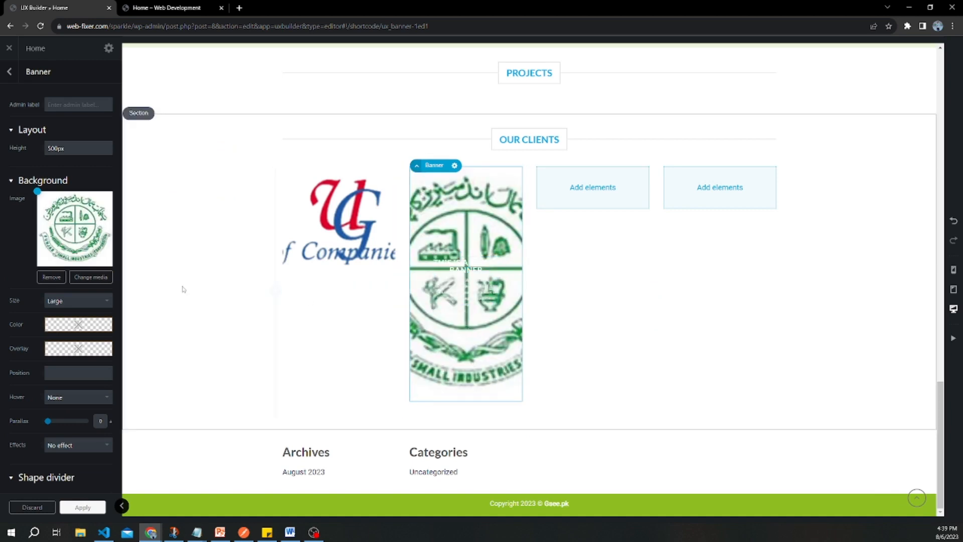
Step: Set the height of the banner in the second Our Clients column to 240px
mouse_move(75, 152)
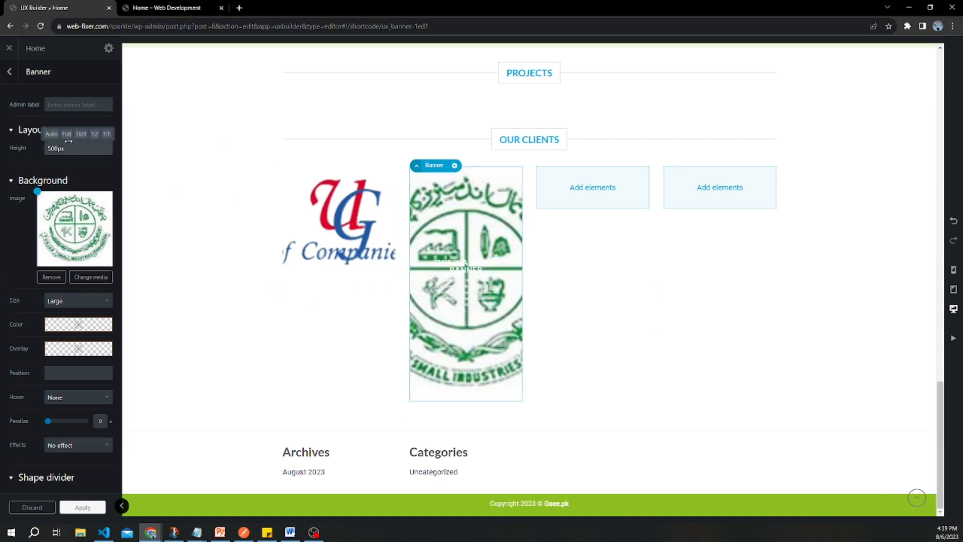
left_click(54, 136)
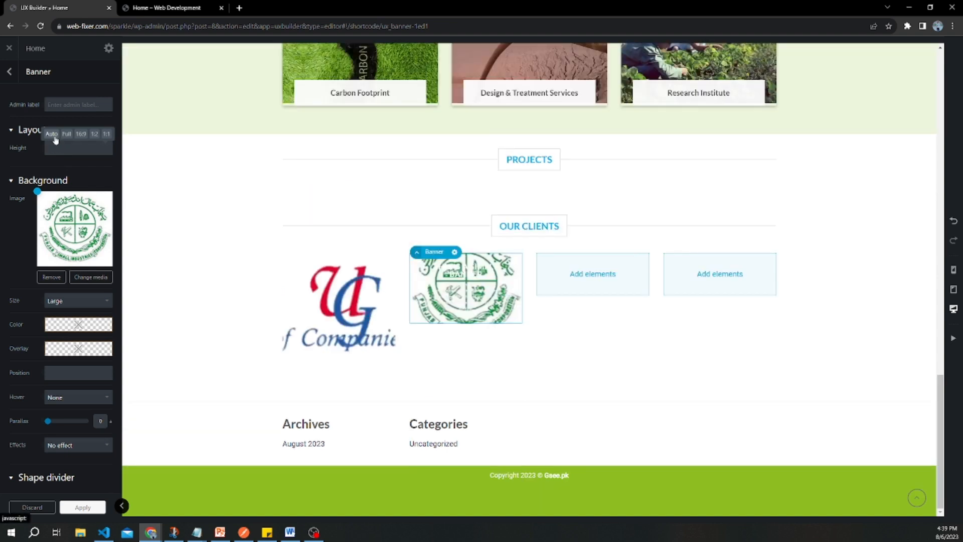
left_click(75, 147)
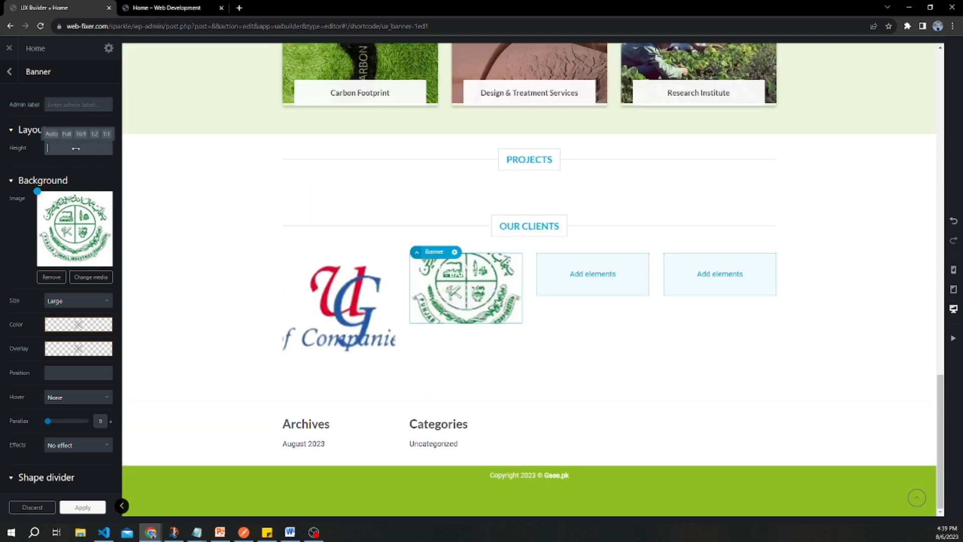
type("1")
key("BackSpace")
type("2")
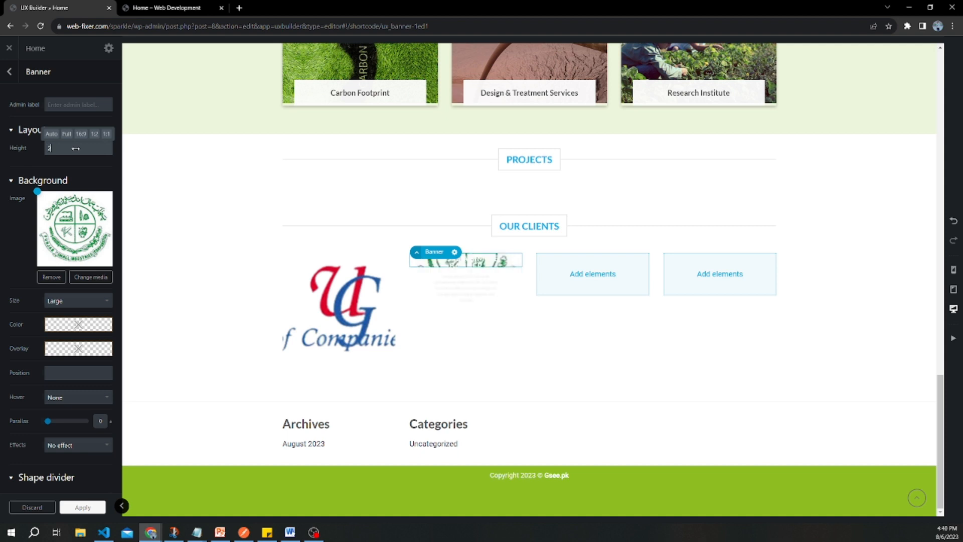
type("00")
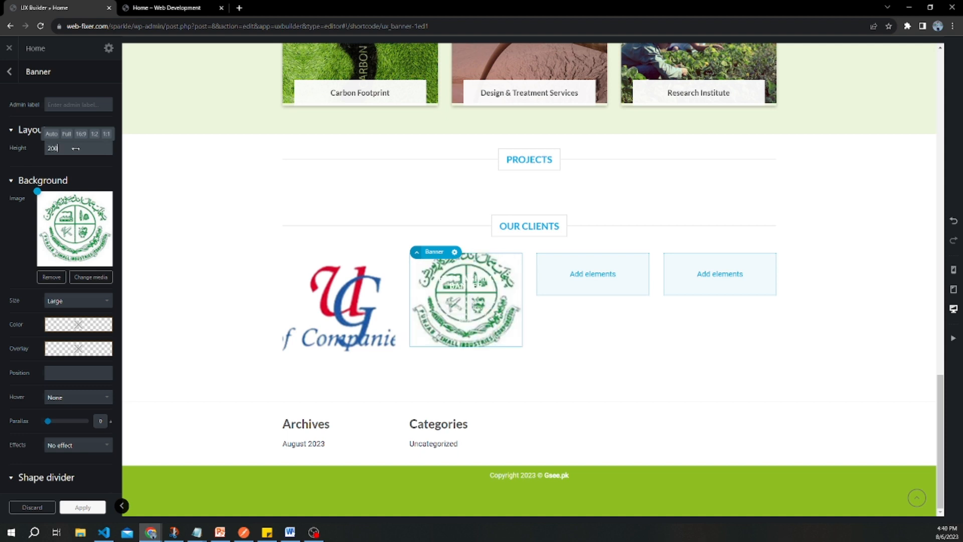
key("BackSpace")
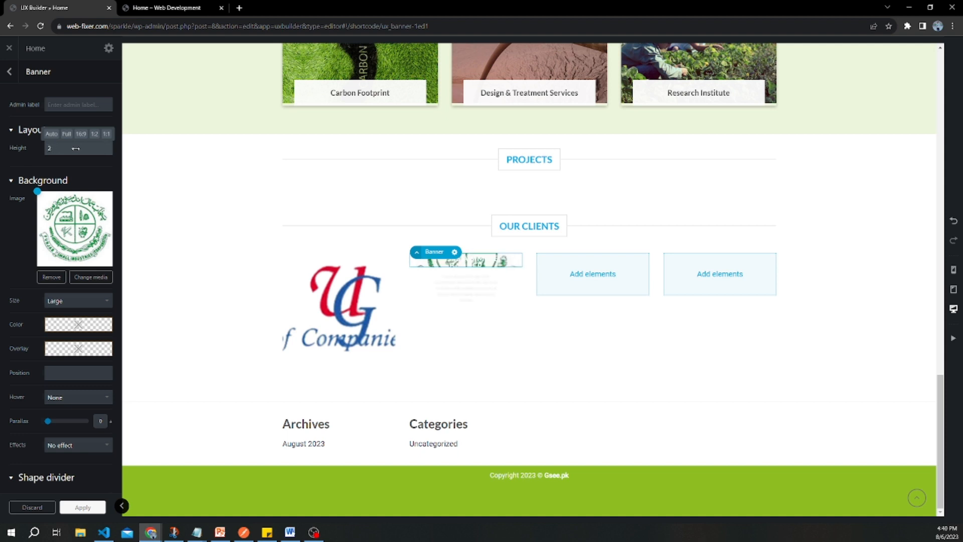
key("BackSpace")
key("BackSpace")
type("180px")
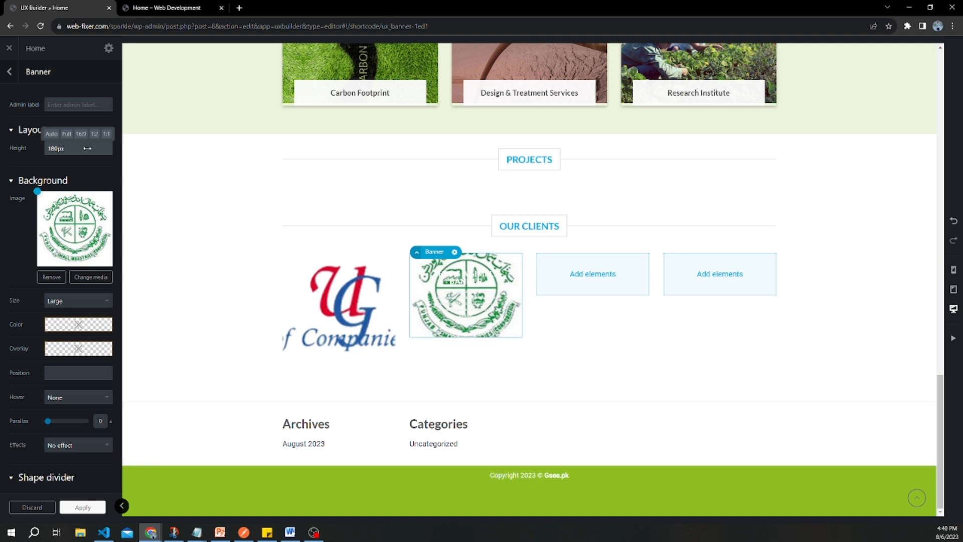
mouse_move(87, 150)
left_mouse_down()
mouse_move(129, 166)
mouse_move(98, 186)
mouse_move(77, 162)
mouse_move(81, 150)
mouse_move(107, 150)
mouse_move(77, 149)
mouse_move(86, 153)
left_mouse_up()
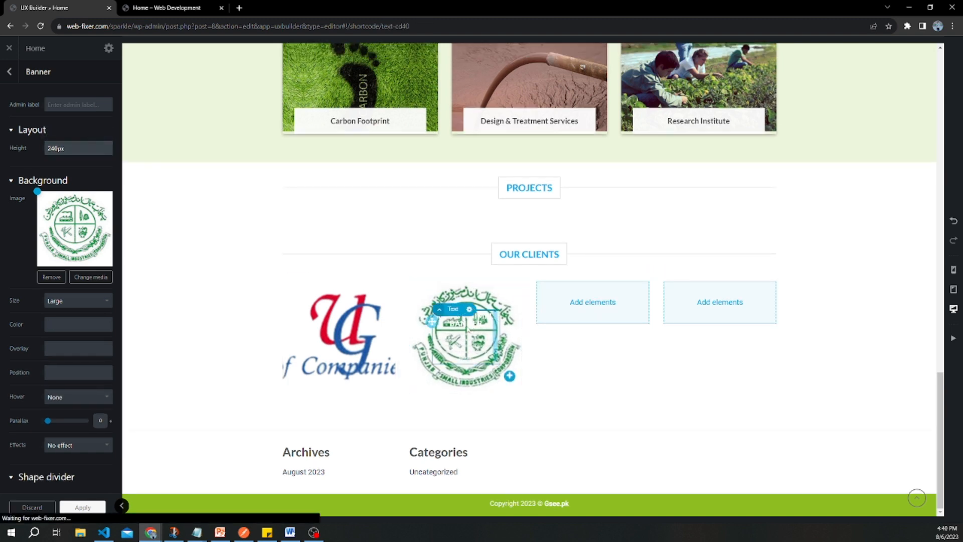
Step: Delete the placeholder Text element inside the second column's banner
left_click(461, 315)
left_click(468, 309)
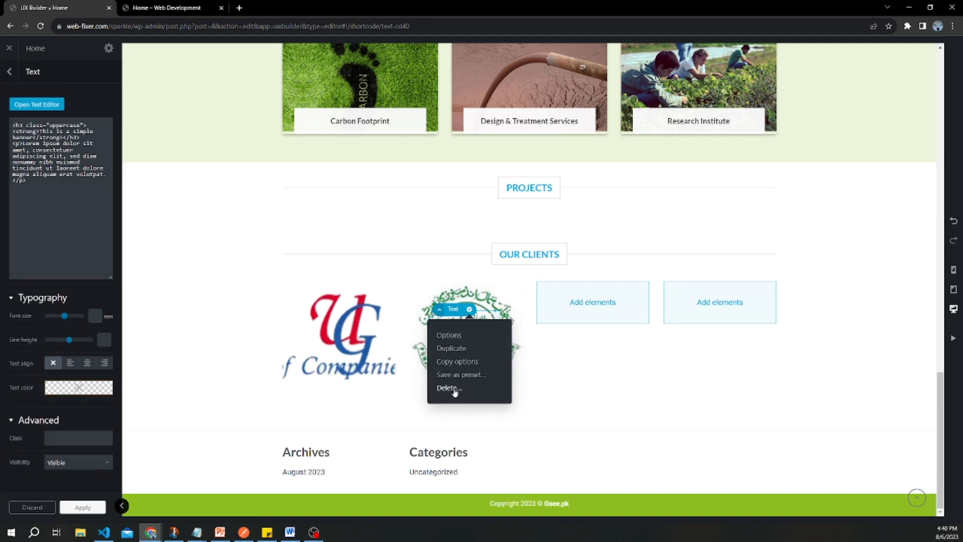
left_click(453, 389)
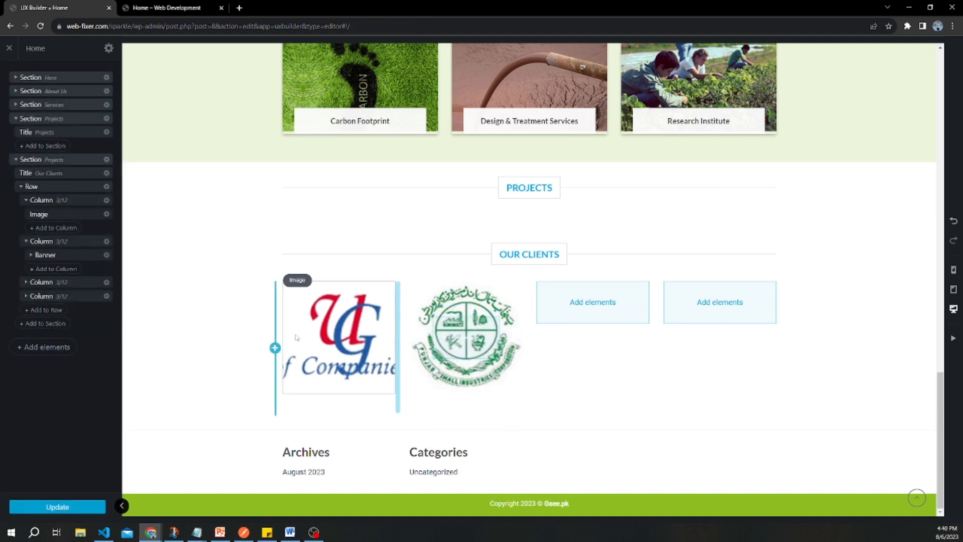
Step: Delete the Image element from the first Our Clients column
left_click(344, 315)
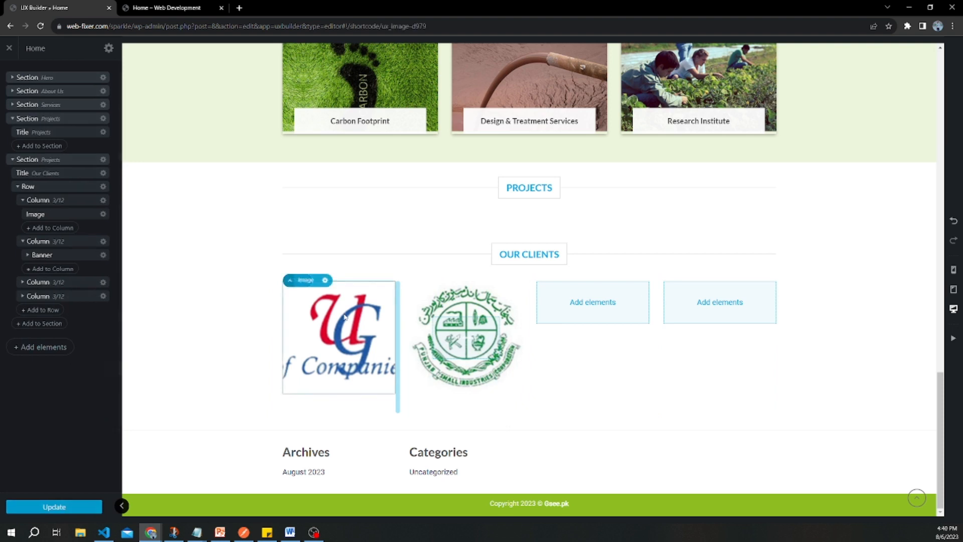
left_click(325, 280)
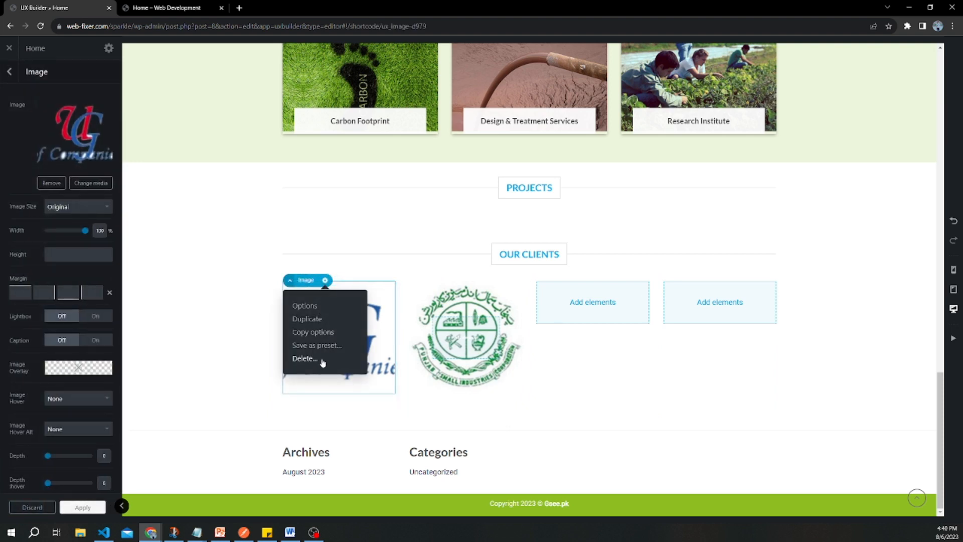
left_click(305, 359)
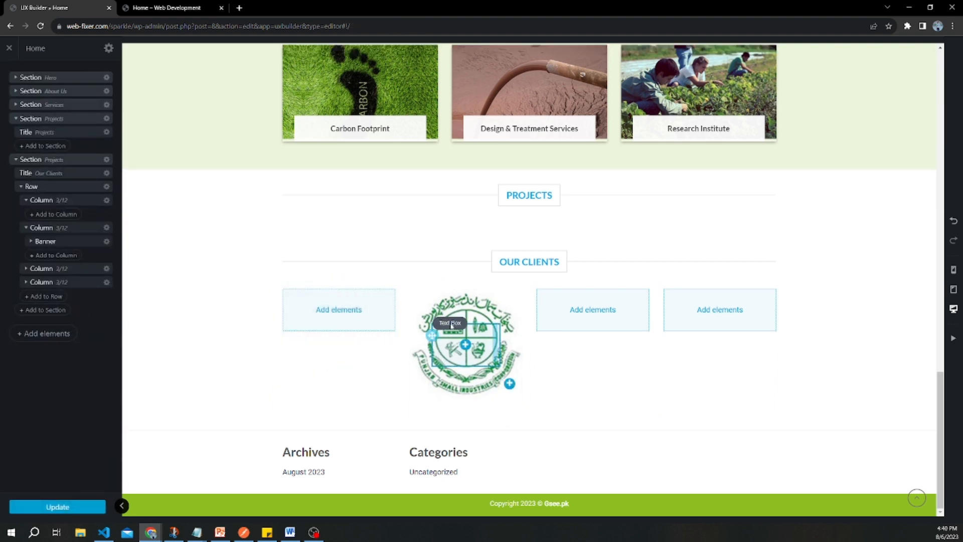
Step: Delete the empty Text Box from the banner in the second Our Clients column
left_click(450, 341)
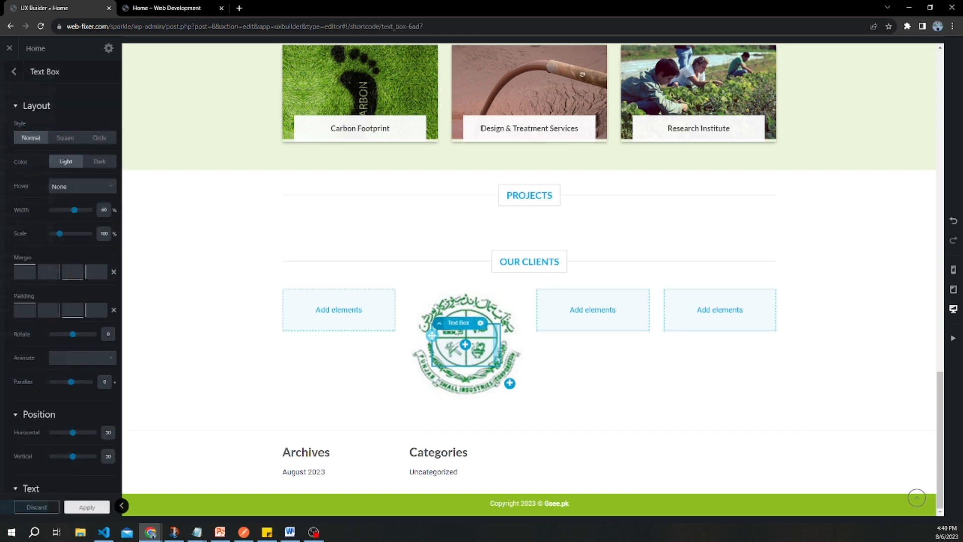
left_click(481, 322)
left_click(459, 401)
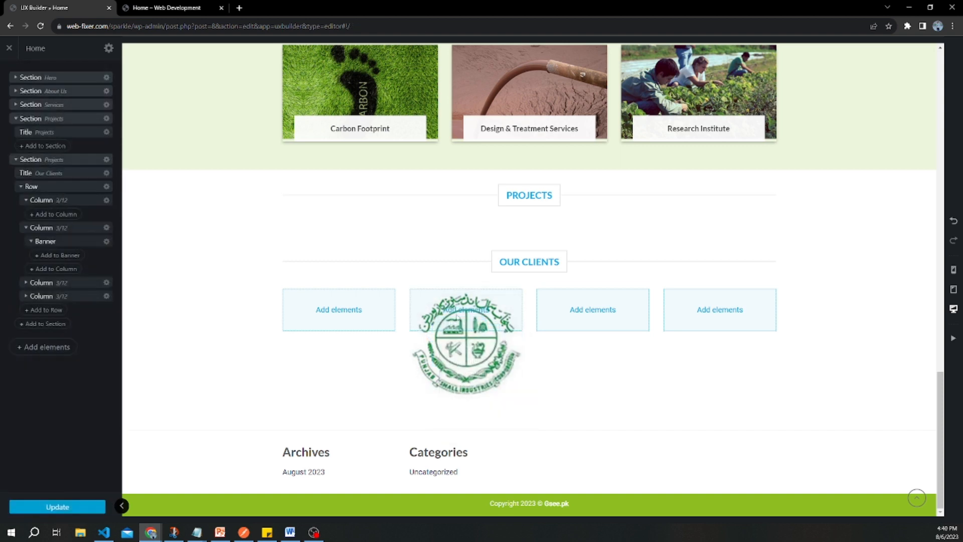
Step: Duplicate the logo banner and move the copy into the empty first Our Clients column
left_click(434, 359)
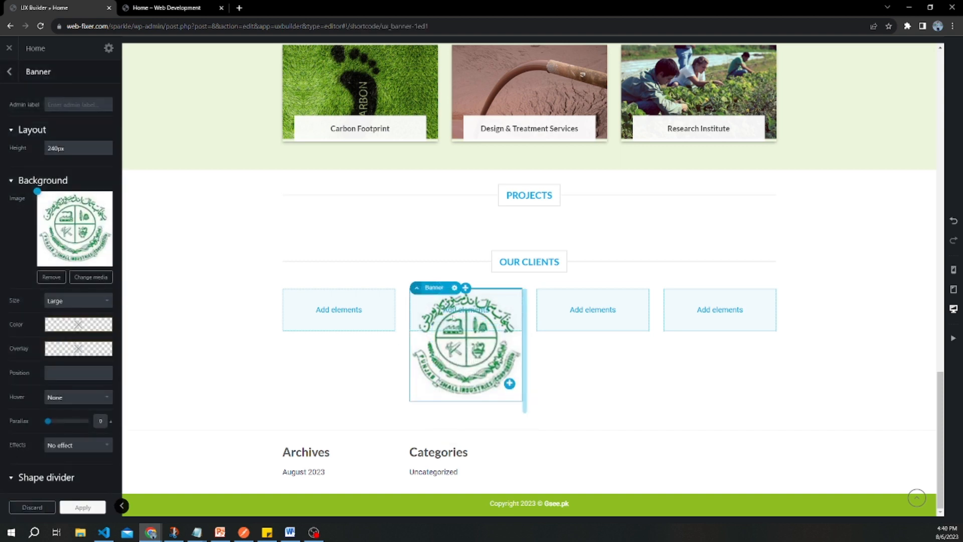
left_click(454, 290)
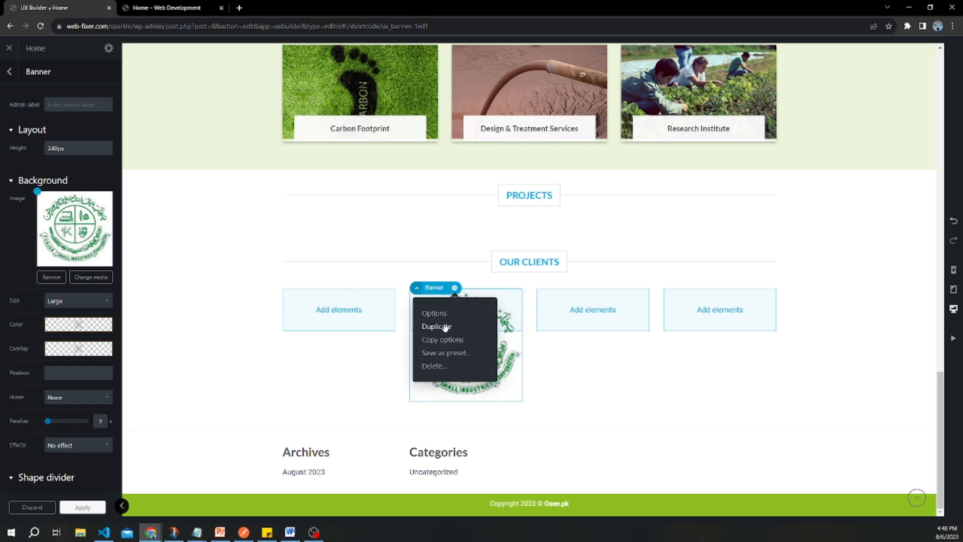
left_click(447, 326)
left_click_drag(469, 425, 337, 328)
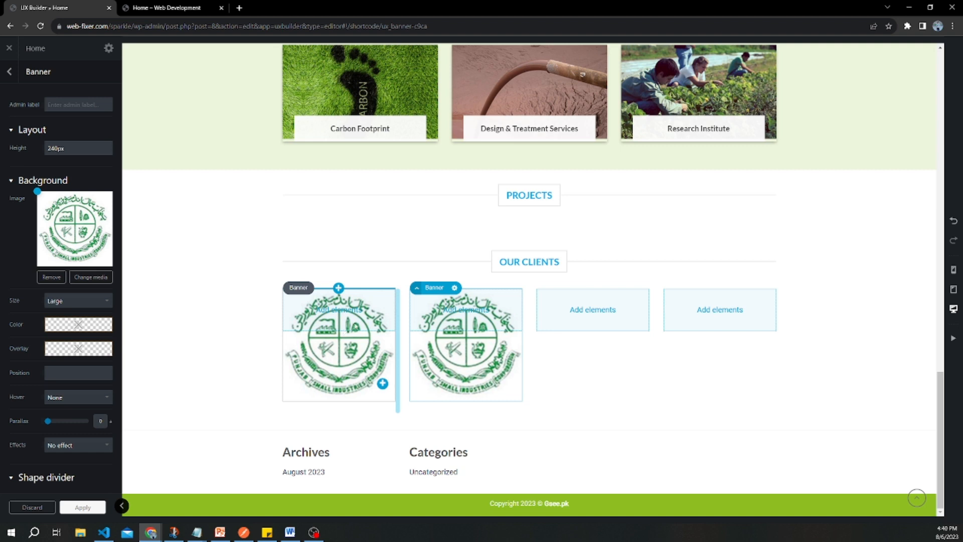
Step: Change the first column banner's background image to the Coca-Cola logo from the media library
left_click(365, 319)
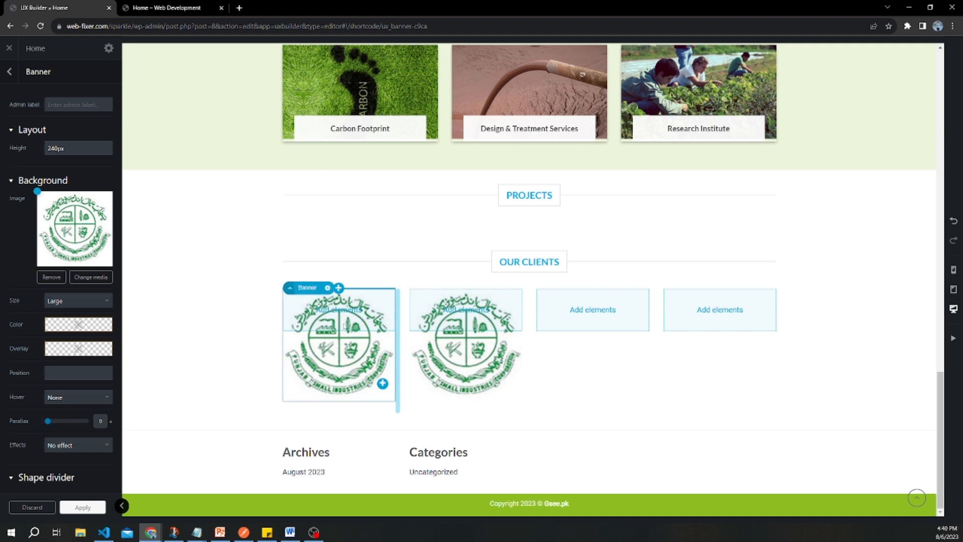
left_click(100, 279)
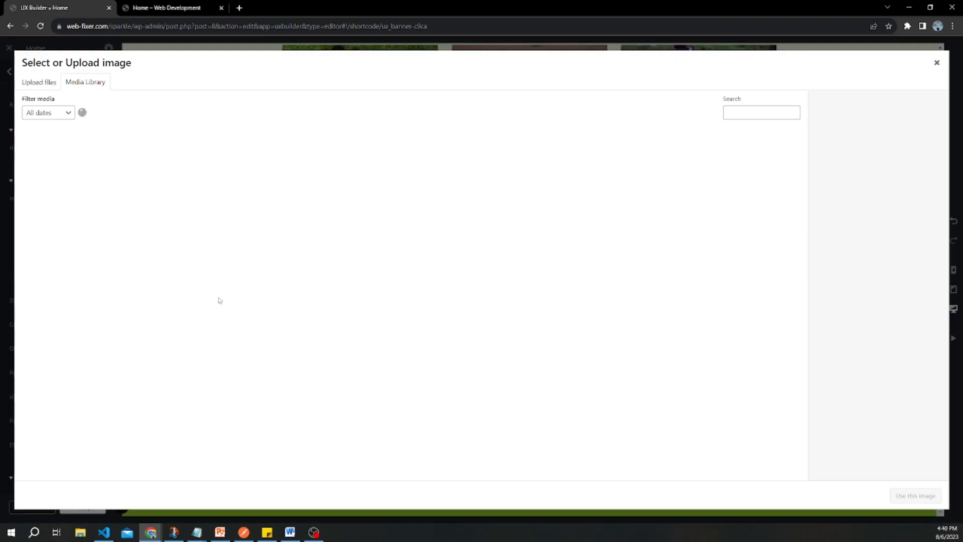
left_click(126, 177)
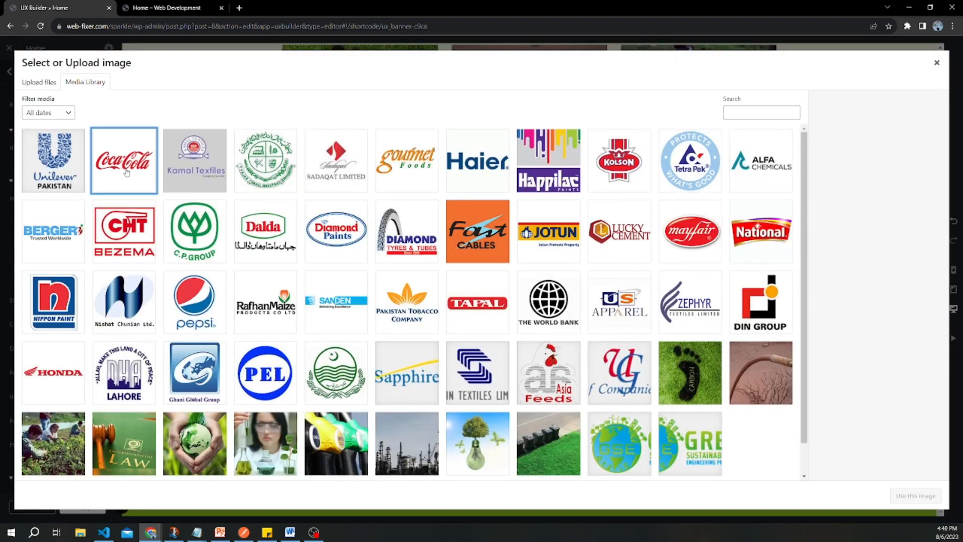
left_click(915, 496)
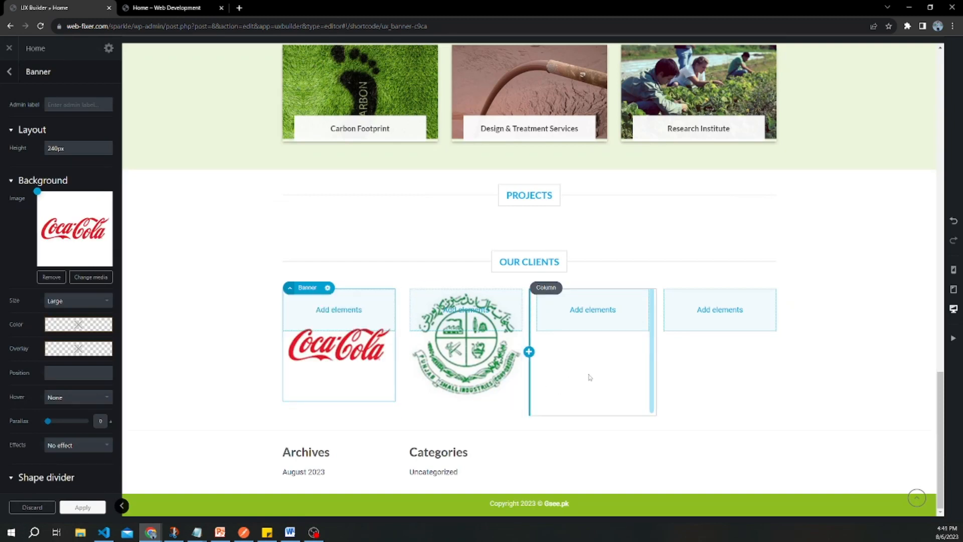
Step: Delete the two empty columns at the end of the Our Clients row
left_click(588, 357)
left_click(576, 288)
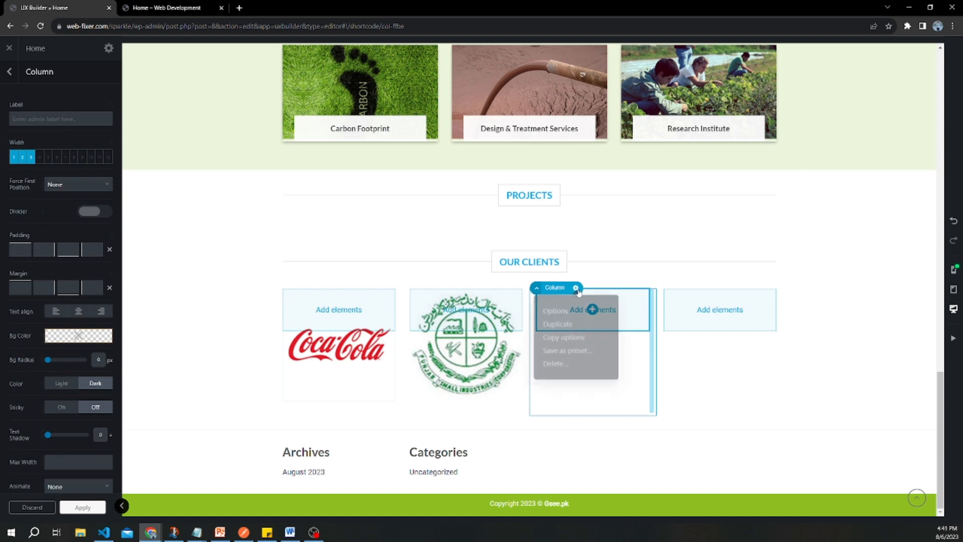
left_click(556, 366)
left_click(568, 291)
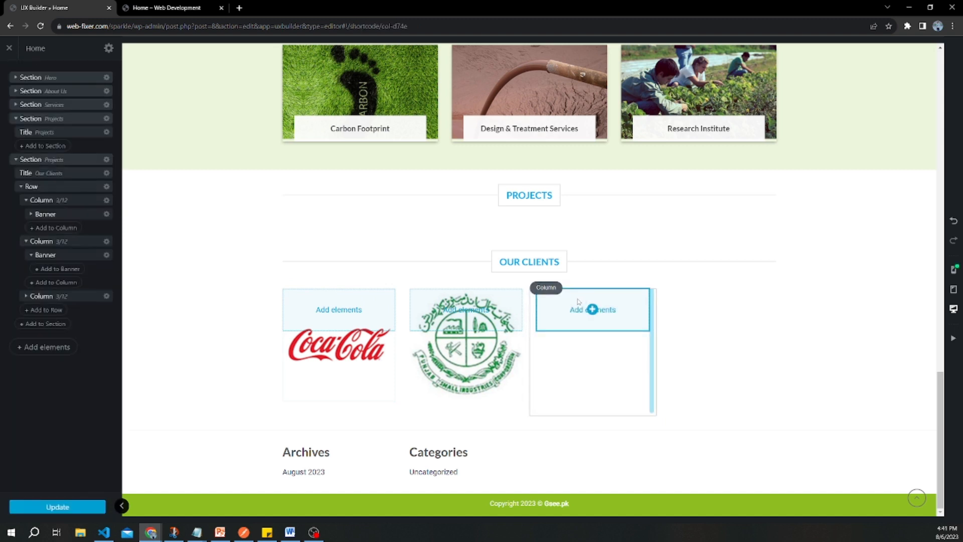
left_click(575, 290)
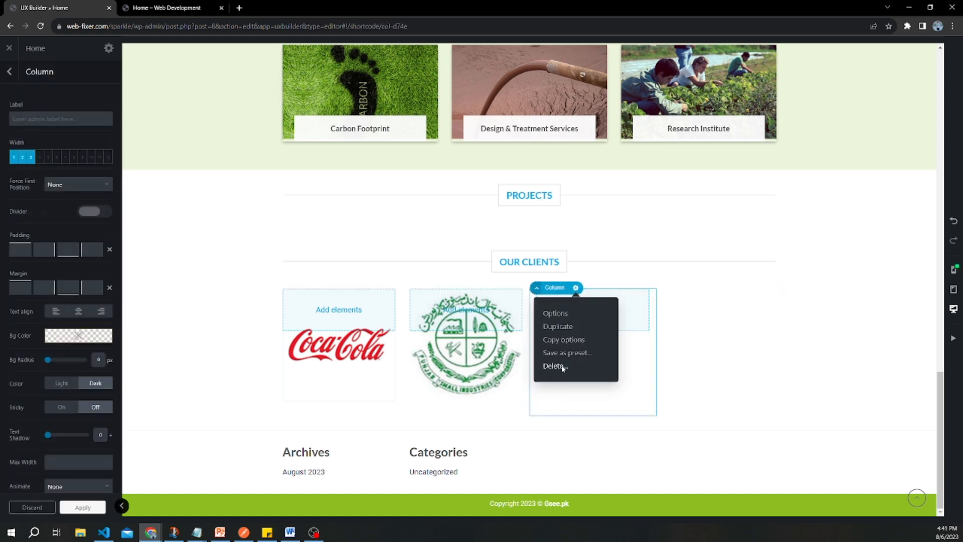
left_click(555, 366)
Step: Duplicate the second Our Clients column together with its logo banner and apply the new column's options
left_click(446, 304)
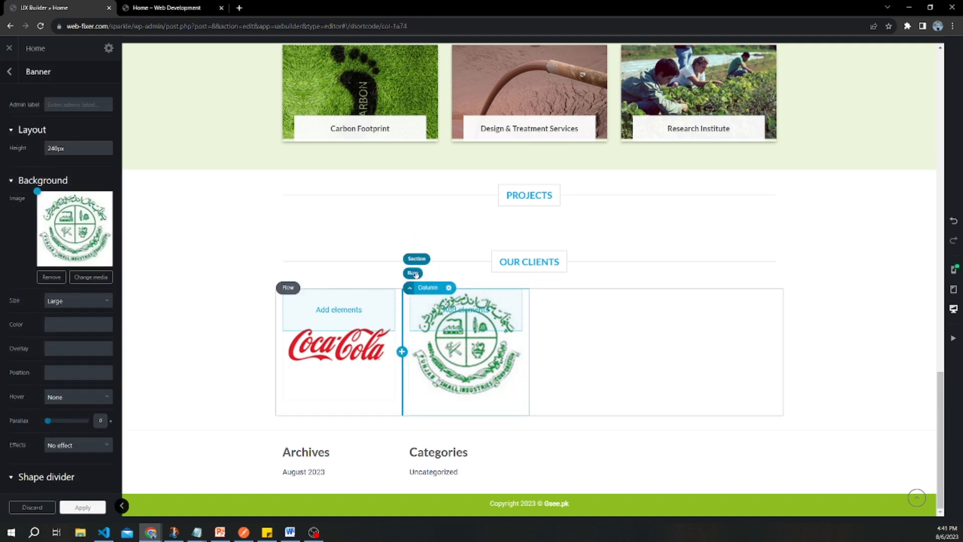
left_click(416, 274)
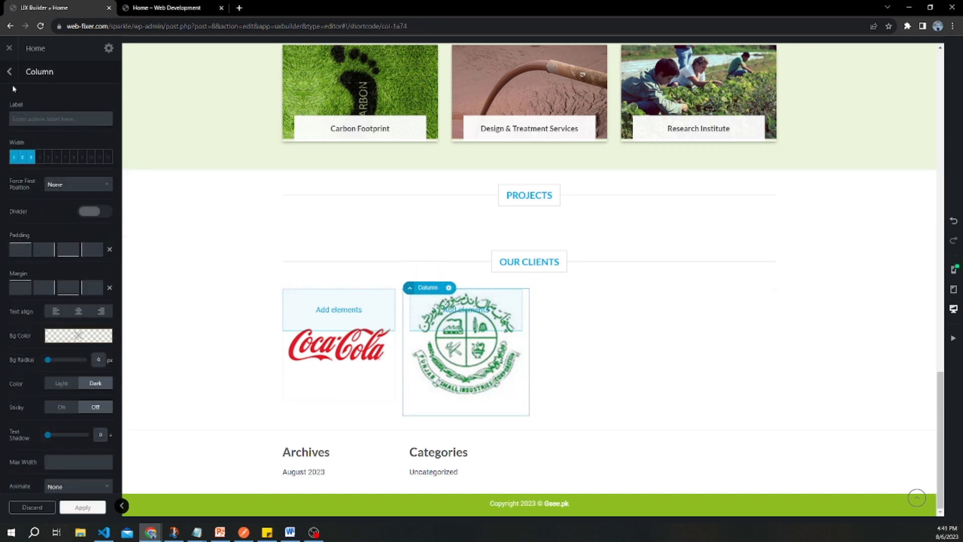
left_click(9, 71)
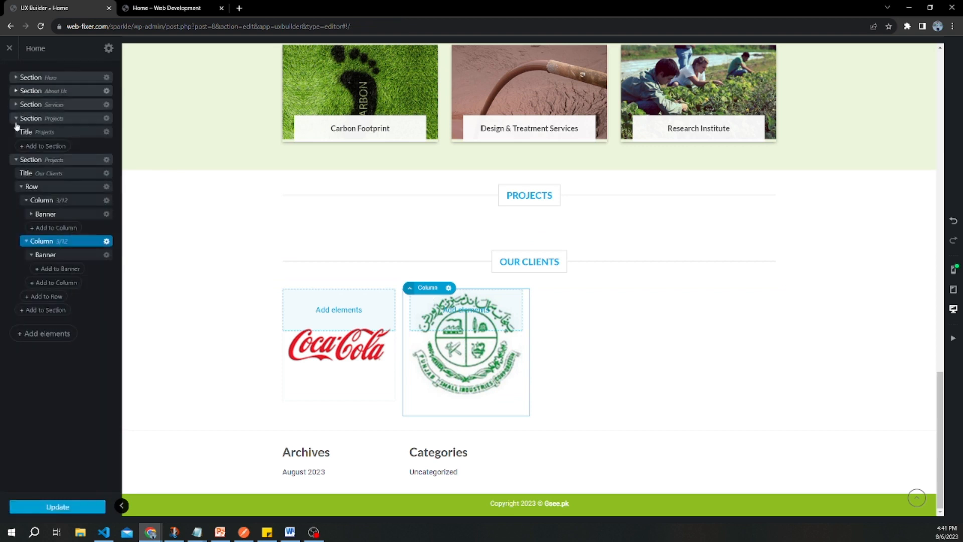
left_click(25, 242)
left_click(106, 242)
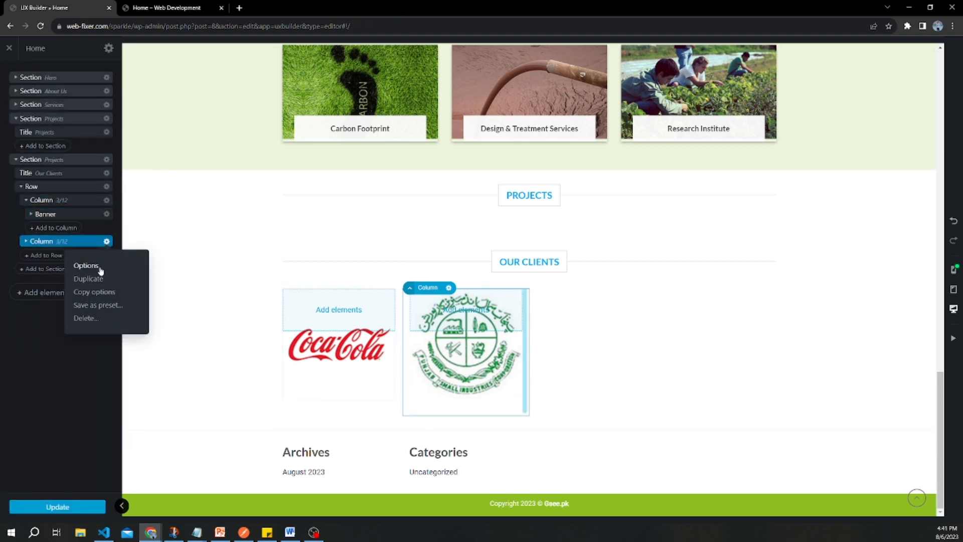
left_click(97, 277)
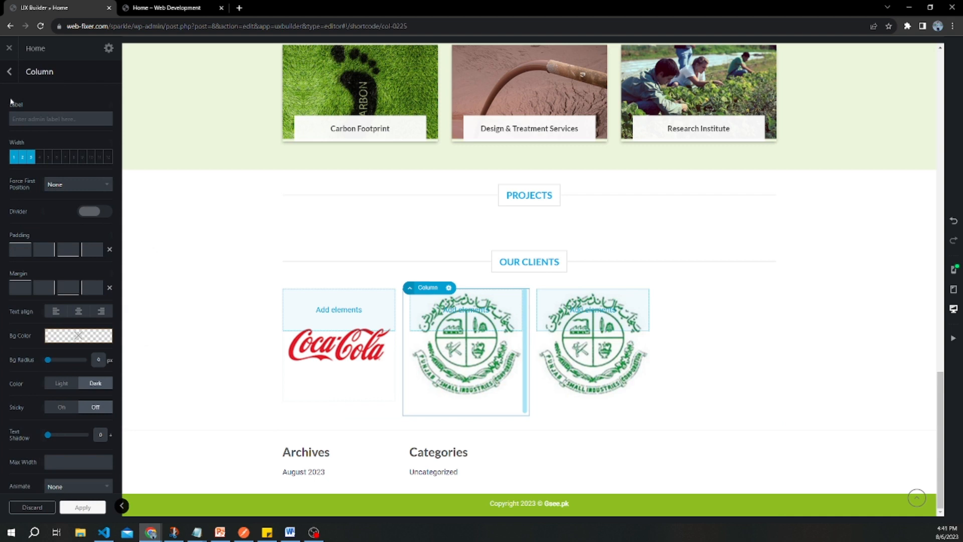
left_click(83, 507)
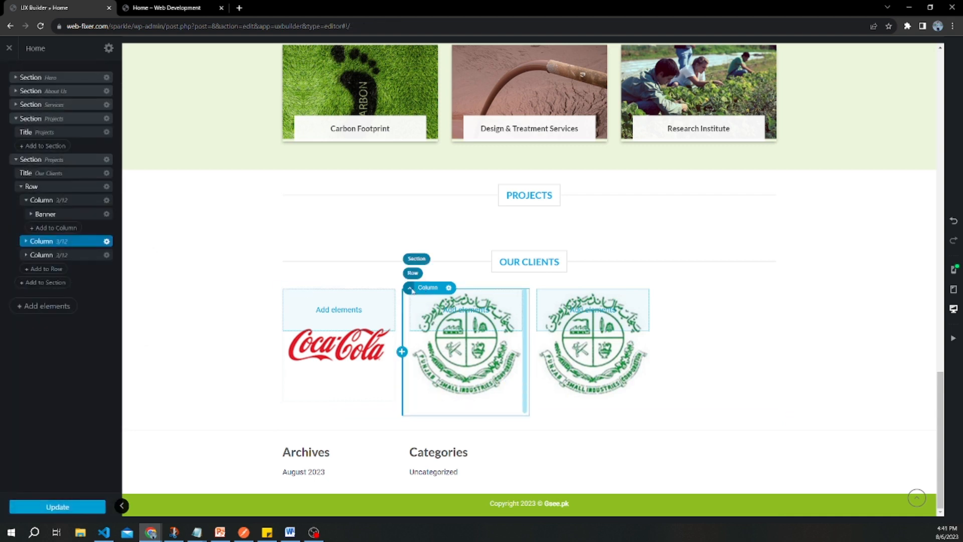
Step: Add three more copies of the second Our Clients column with its banner to the row
left_click(449, 289)
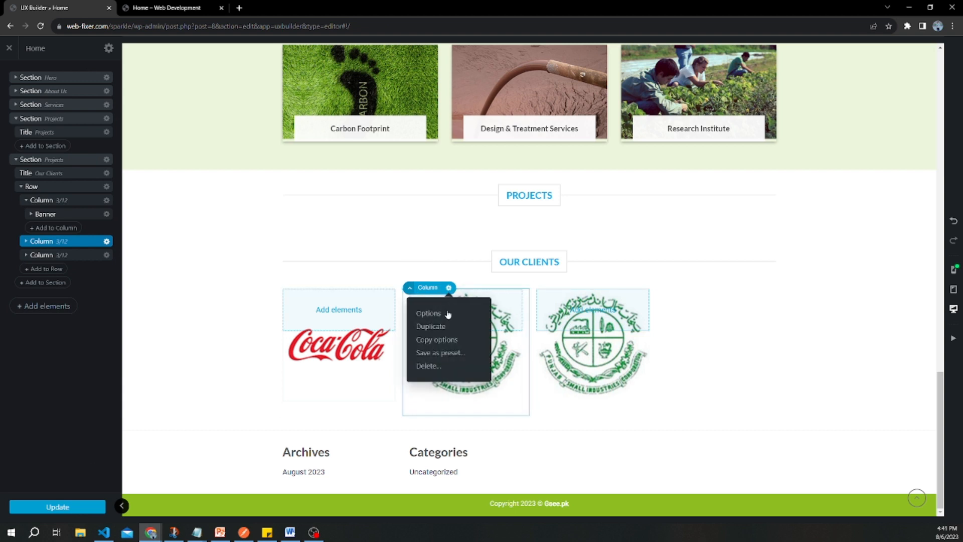
left_click(431, 326)
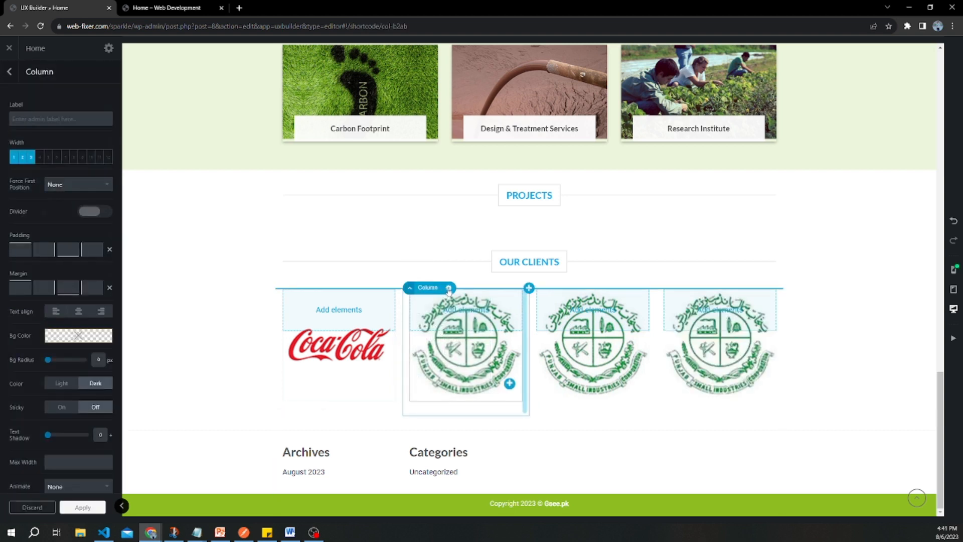
left_click(449, 289)
left_click(431, 327)
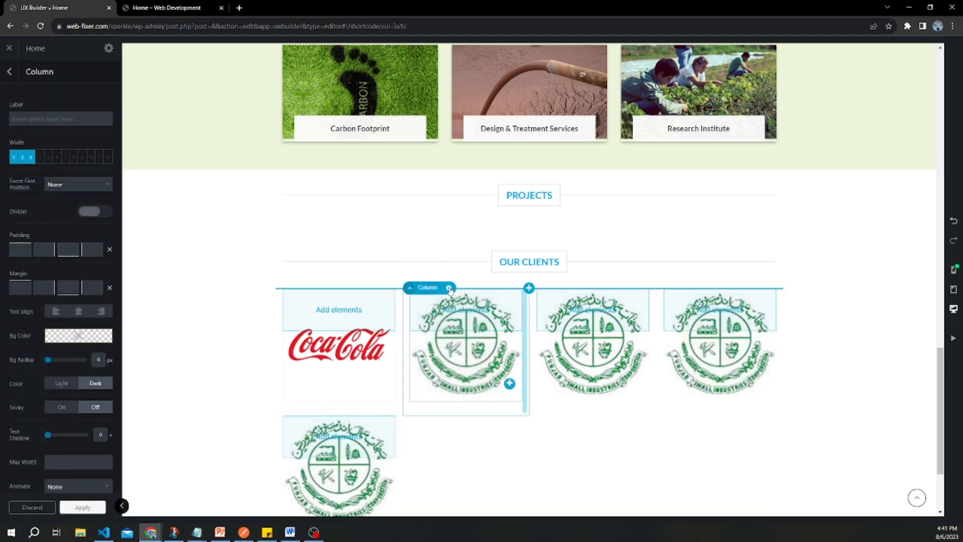
left_click(449, 288)
left_click(431, 327)
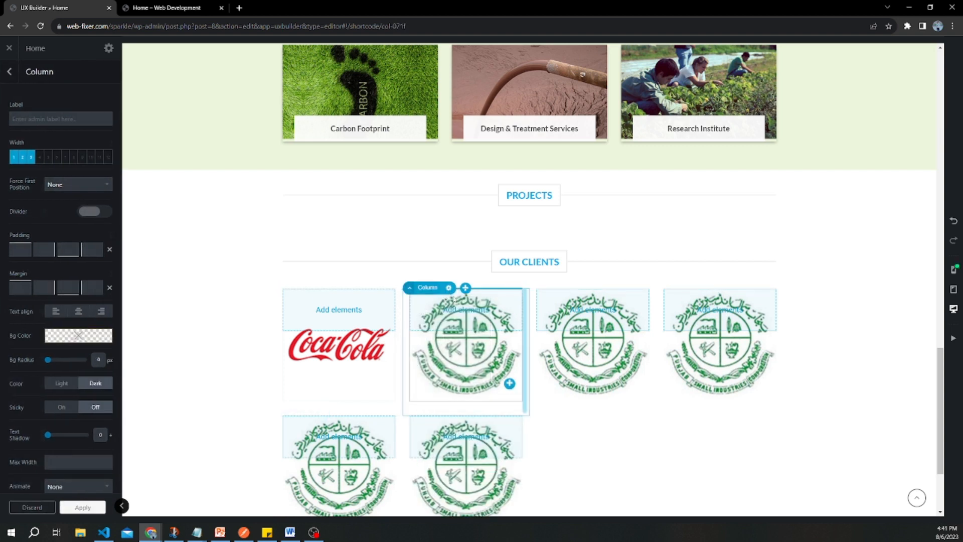
Step: Duplicate the second Our Clients column with its logo banner nine more times in the row
left_click(449, 288)
left_click(431, 326)
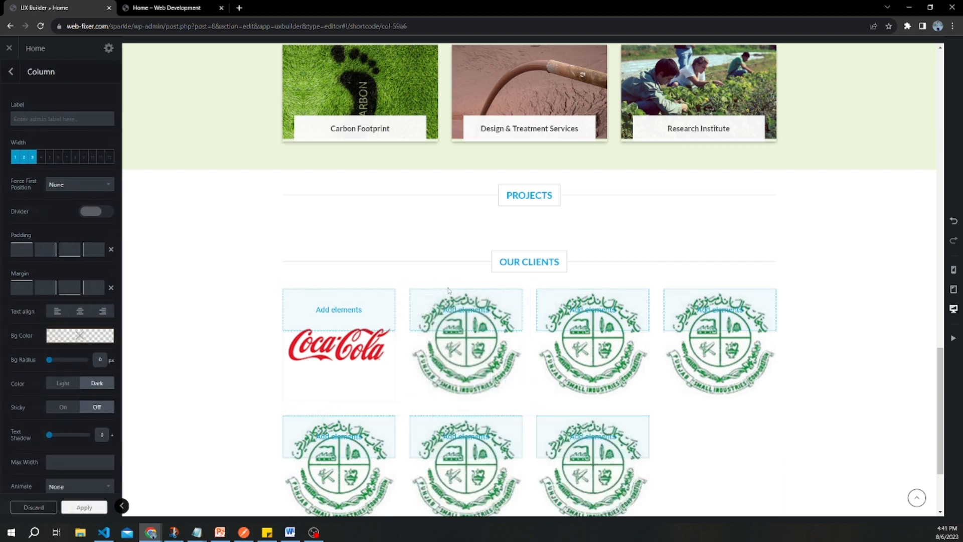
left_click(449, 289)
left_click(437, 327)
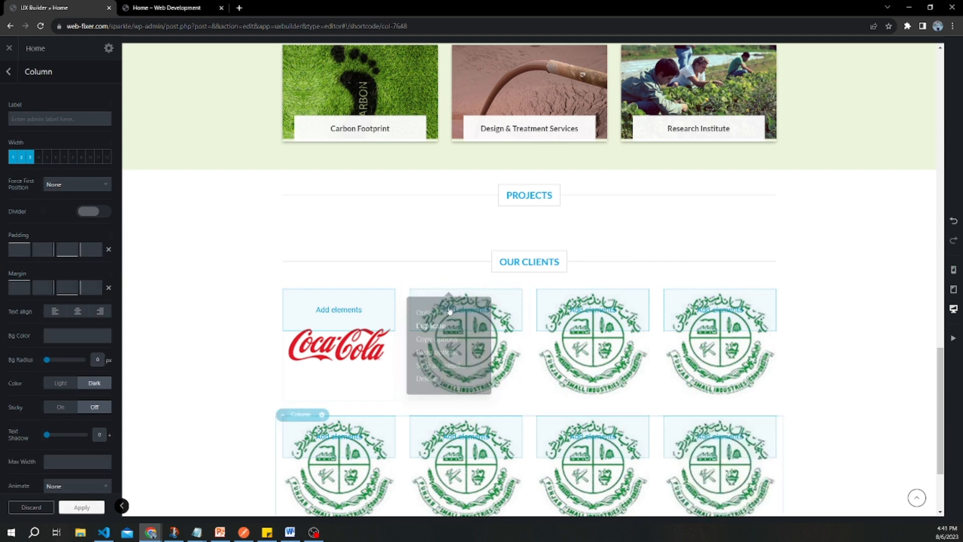
left_click(449, 288)
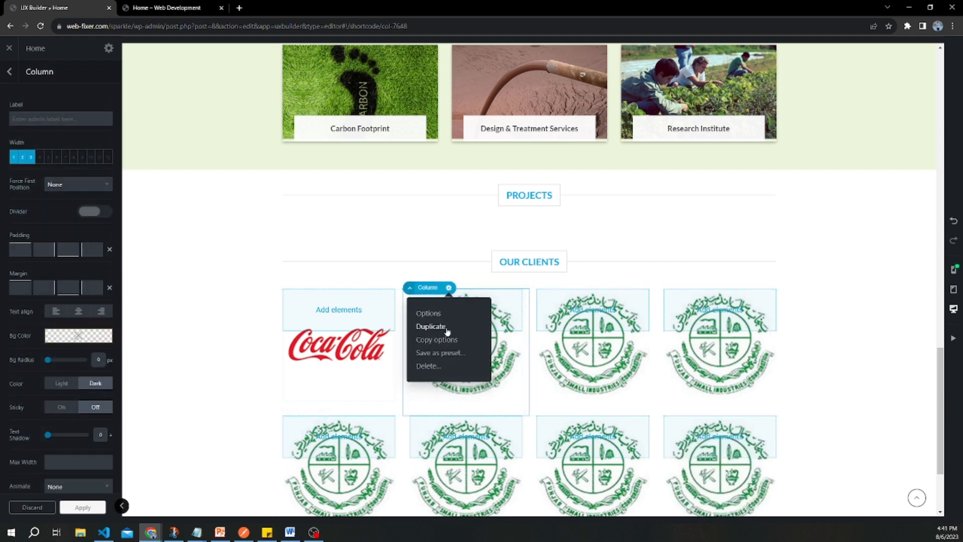
left_click(446, 321)
left_click(449, 288)
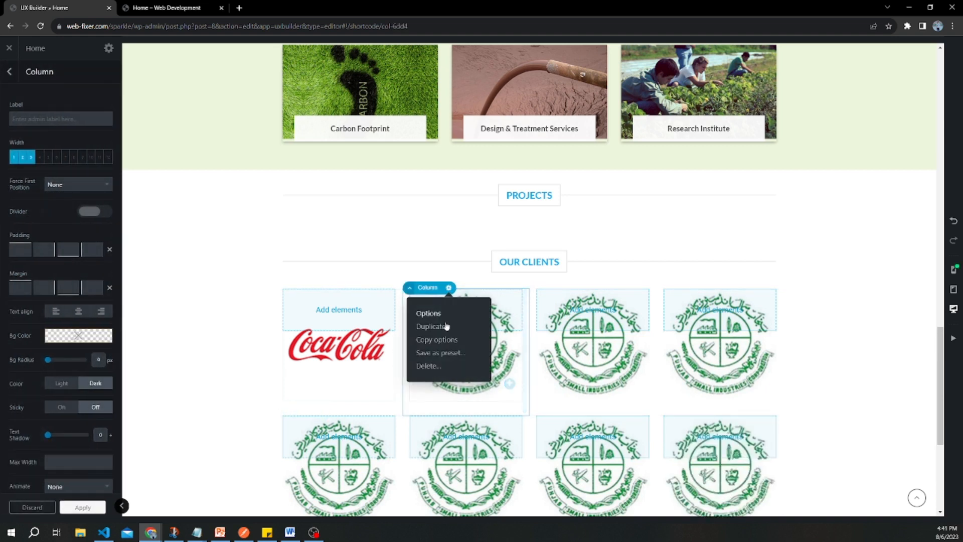
left_click(446, 326)
left_click(449, 287)
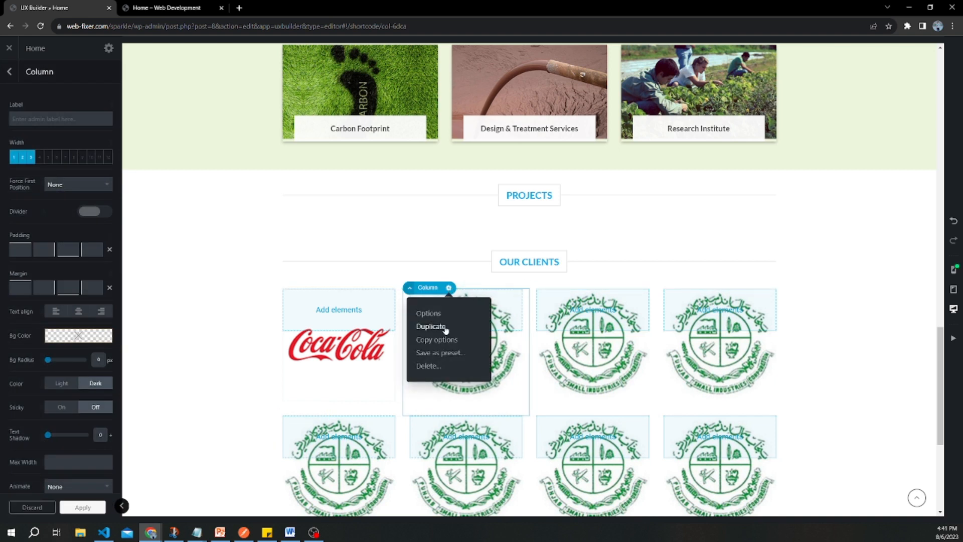
left_click(450, 311)
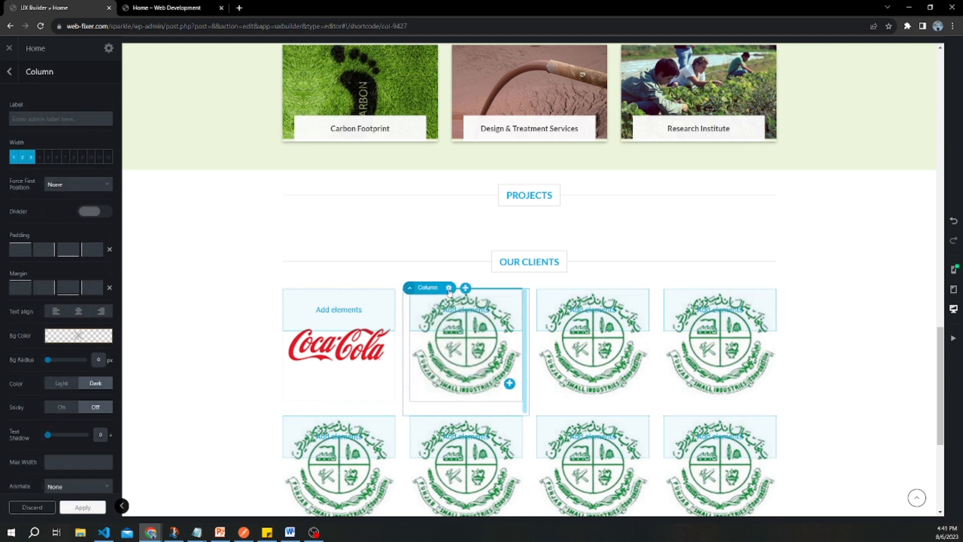
left_click(449, 290)
left_click(448, 321)
left_click(448, 288)
left_click(448, 324)
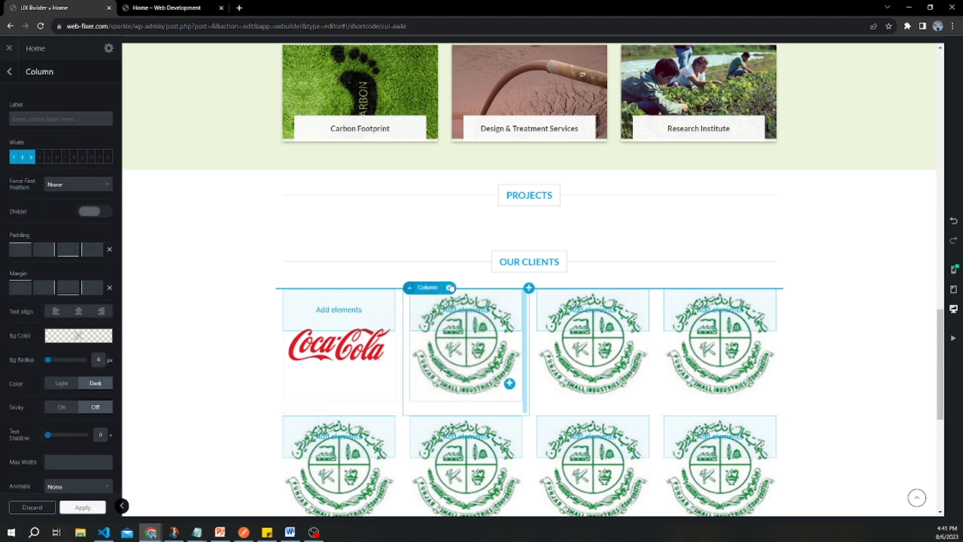
left_click(448, 288)
left_click(441, 327)
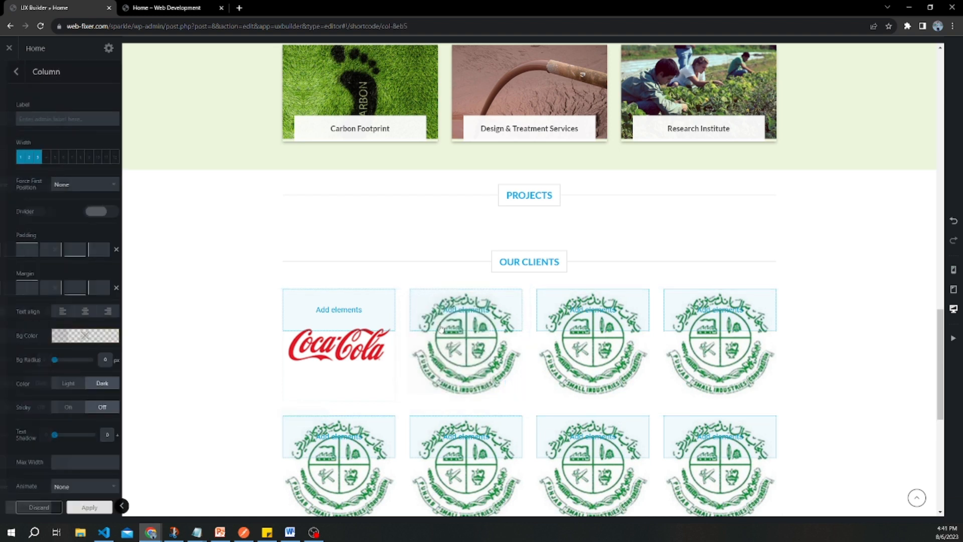
left_click(448, 287)
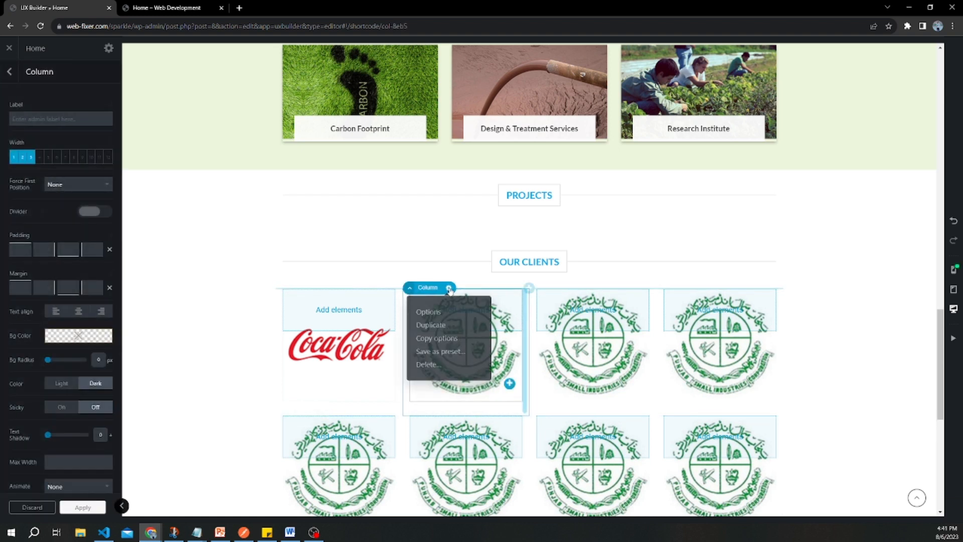
left_click(446, 327)
Step: Change the second banner's background image in the first Our Clients line to the Unilever Pakistan logo from the media library
scroll(516, 350, "down", 5)
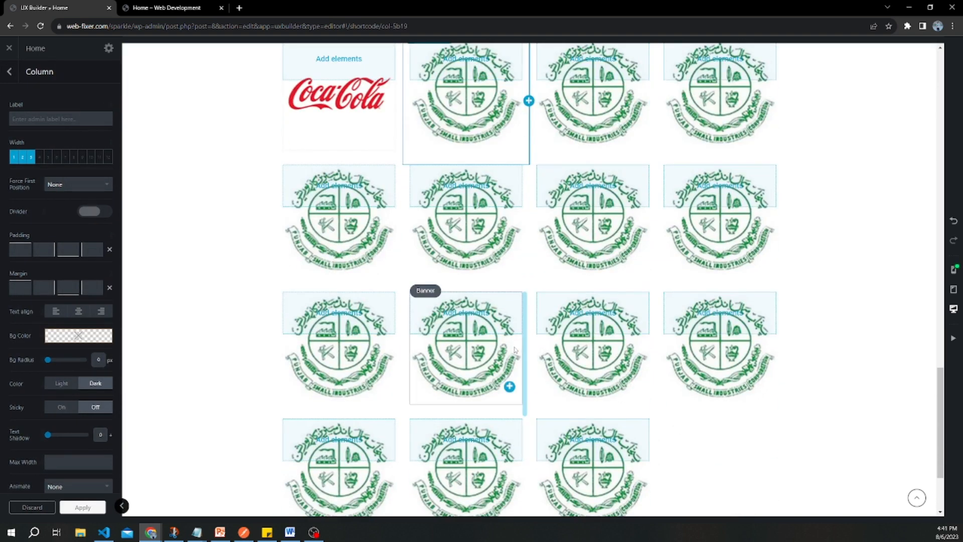
scroll(515, 350, "up", 3)
left_click(501, 265)
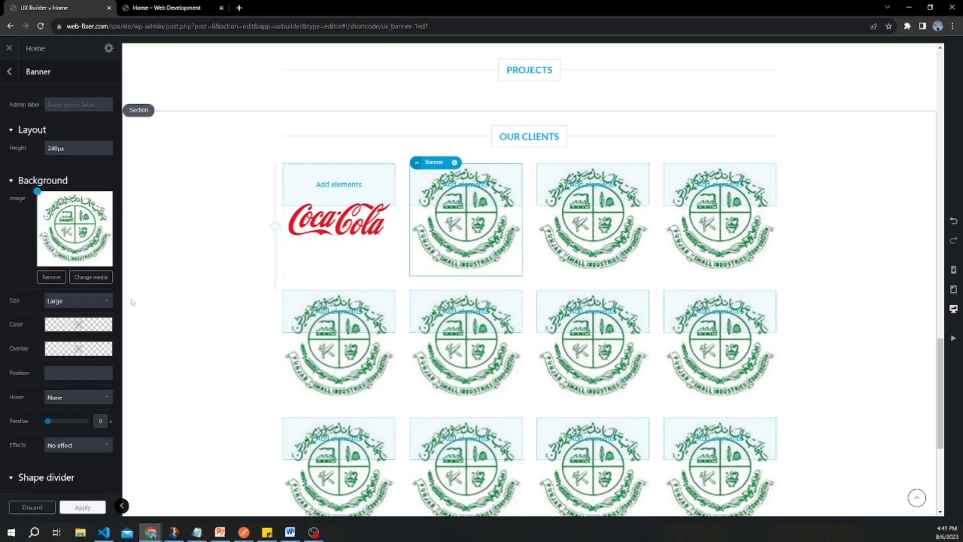
left_click(92, 280)
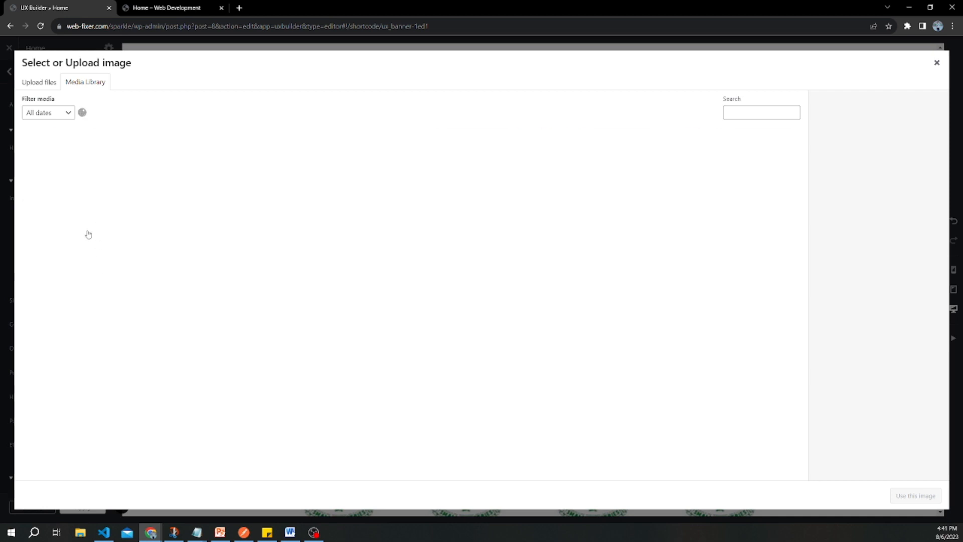
left_click(54, 173)
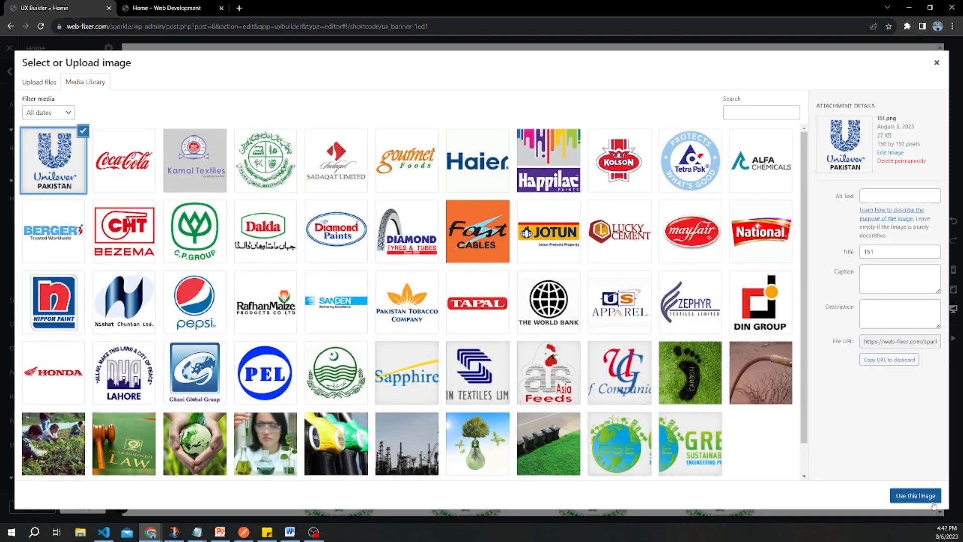
left_click(923, 495)
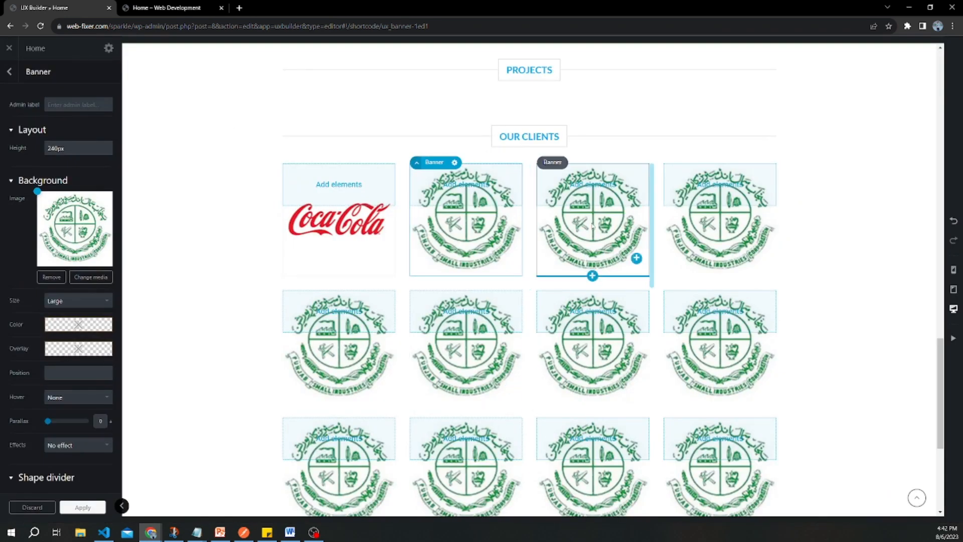
Step: Replace the fourth client banner's background image with the Kamal Textiles logo from the media library
left_click(682, 225)
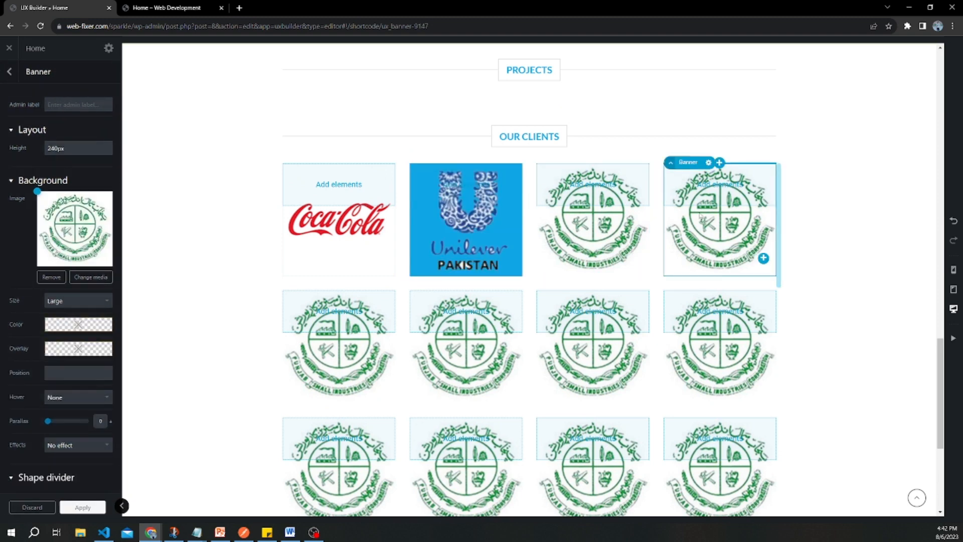
left_click(89, 276)
left_click(199, 170)
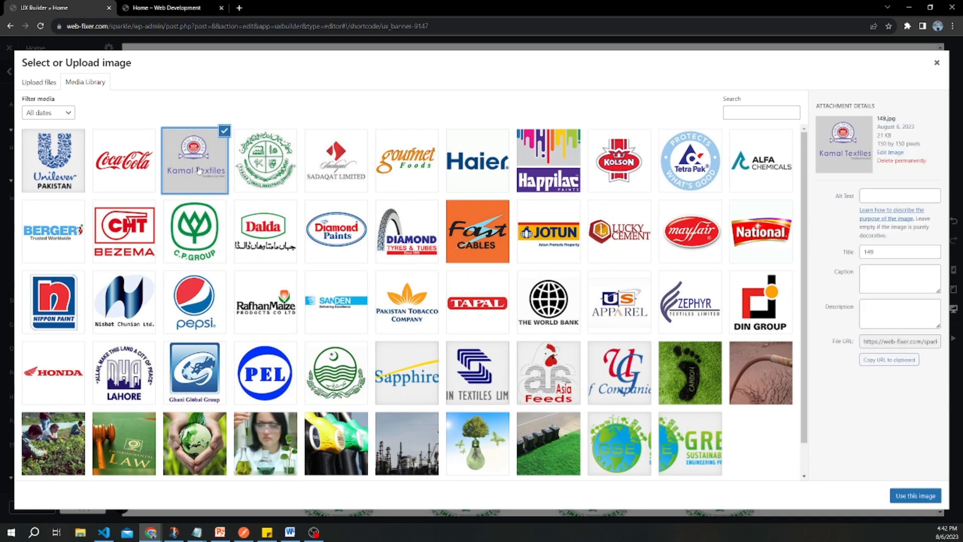
left_click(915, 495)
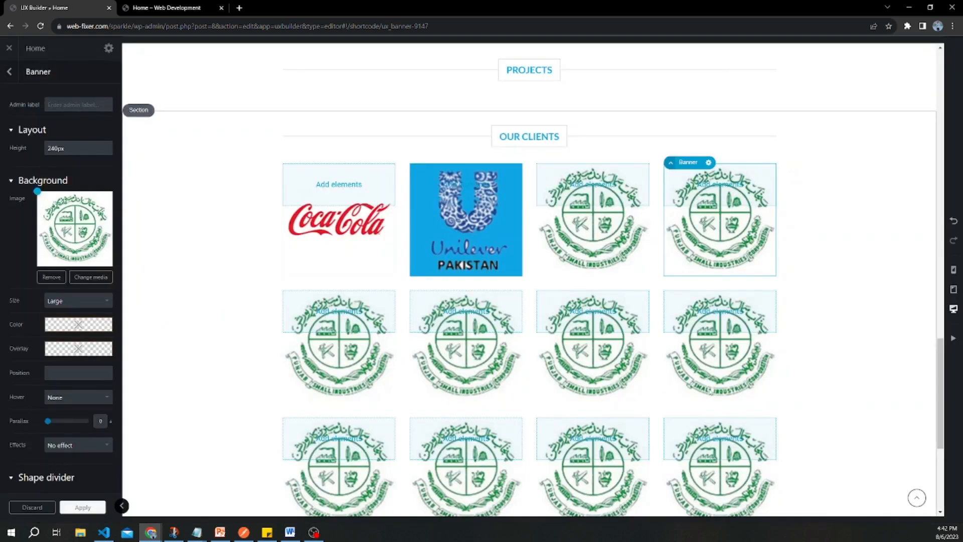
Step: Set the first banner in the second line of clients to the Sadaqat Limited logo
left_click(341, 324)
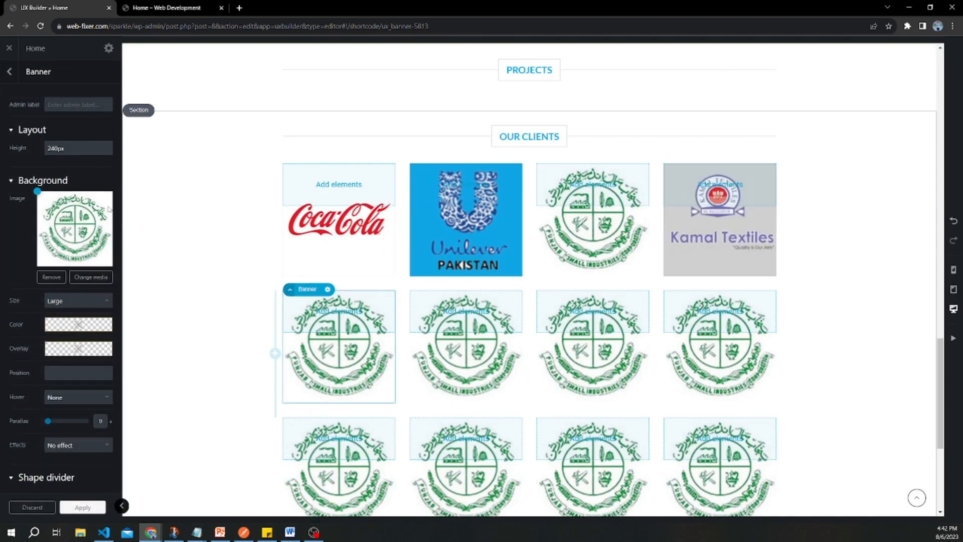
left_click(84, 276)
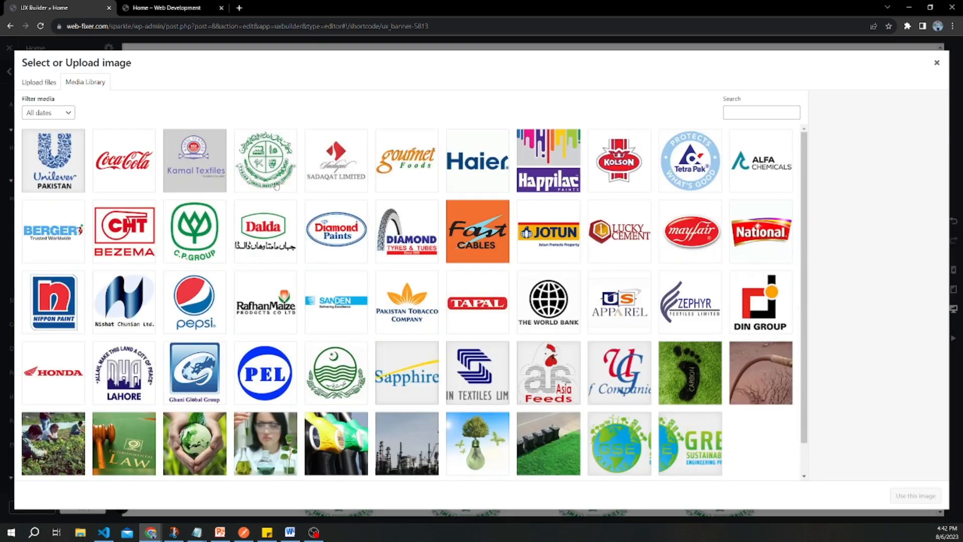
left_click(337, 170)
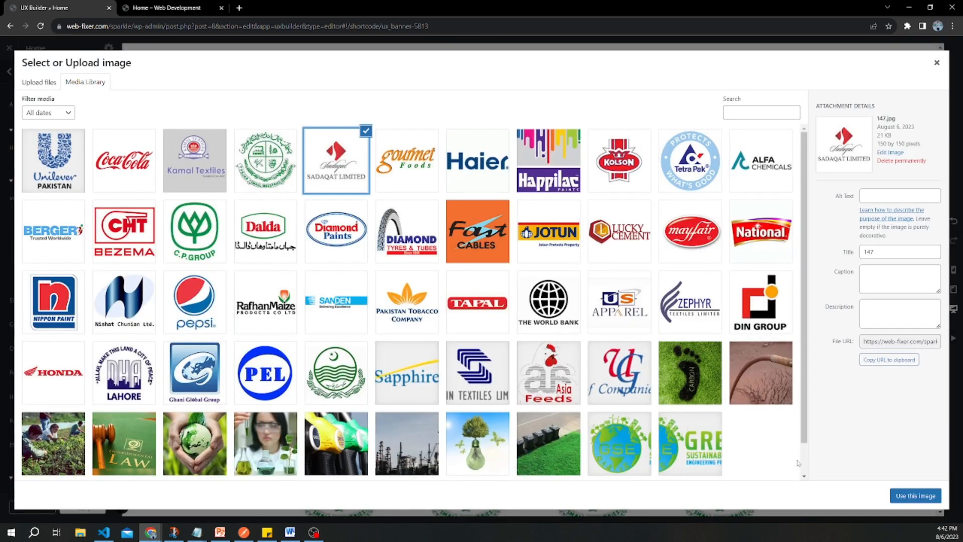
left_click(915, 496)
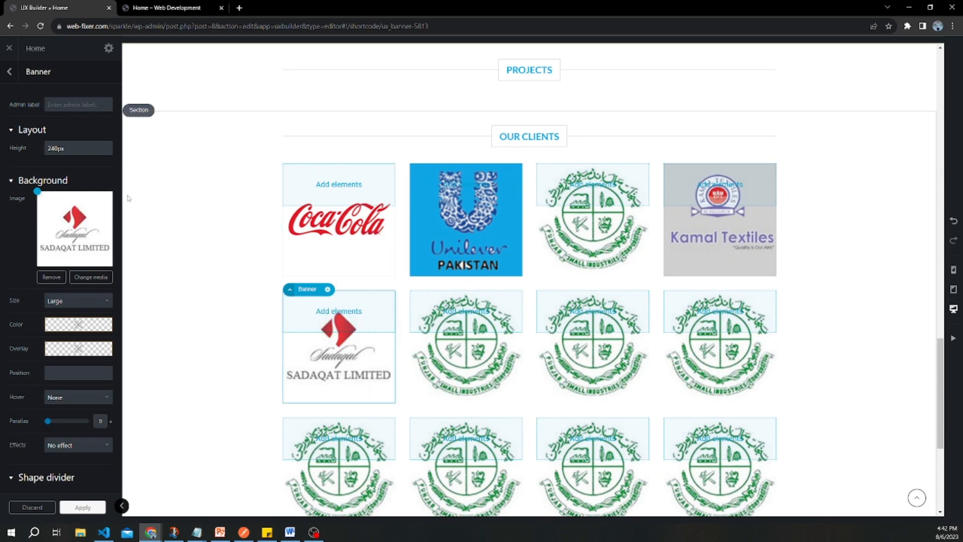
Step: Set the background image of the second line's second client banner to the Gourmet Foods logo
left_click(429, 326)
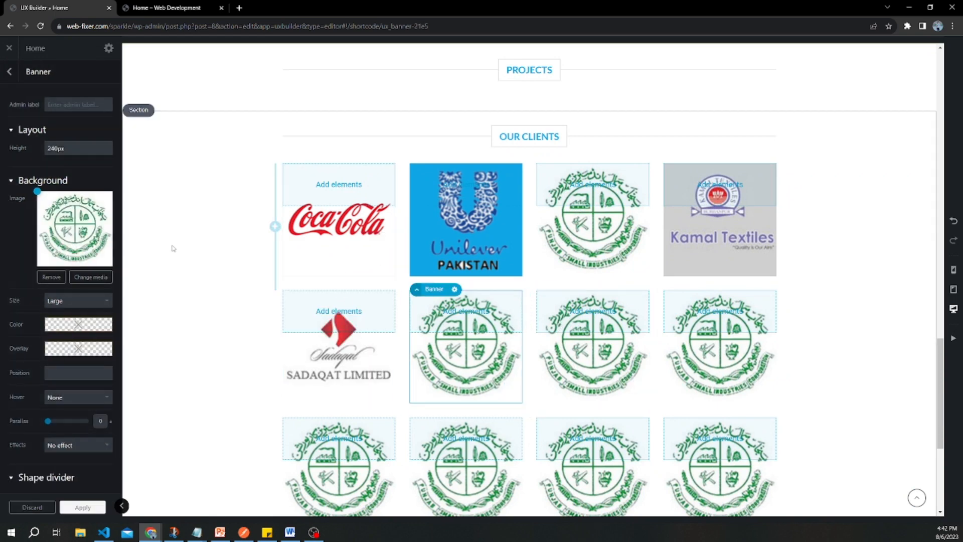
left_click(99, 279)
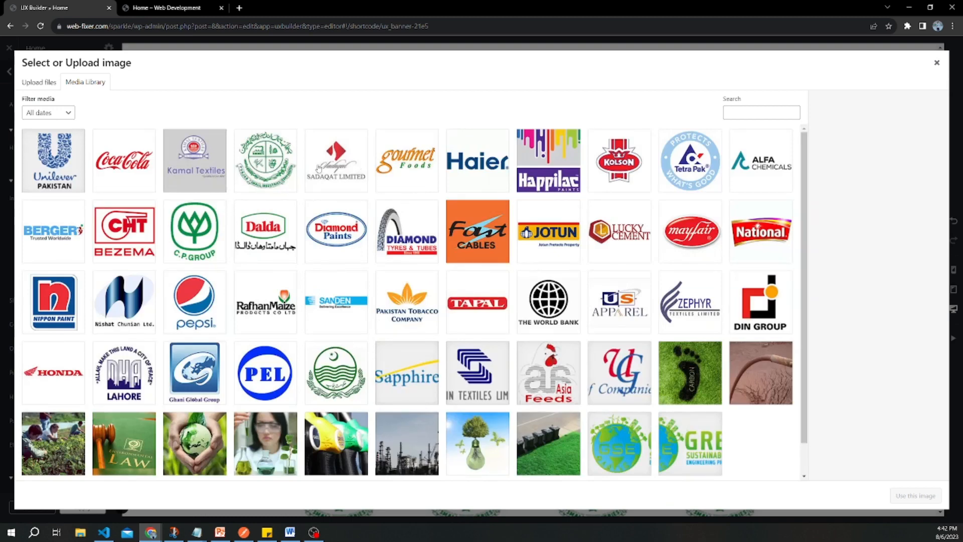
left_click(398, 165)
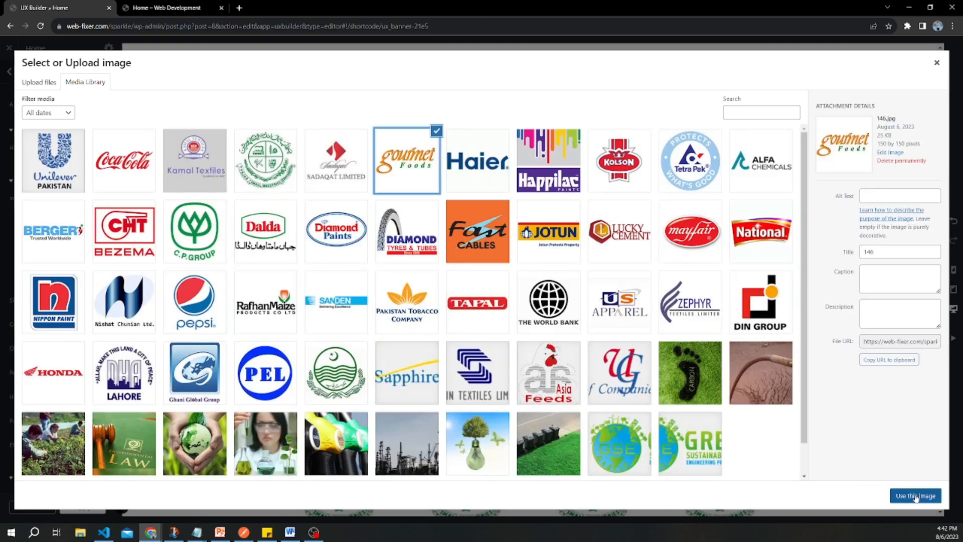
left_click(916, 495)
Step: Change the third banner in the second line of clients to the Haier logo from the media library
left_click(593, 337)
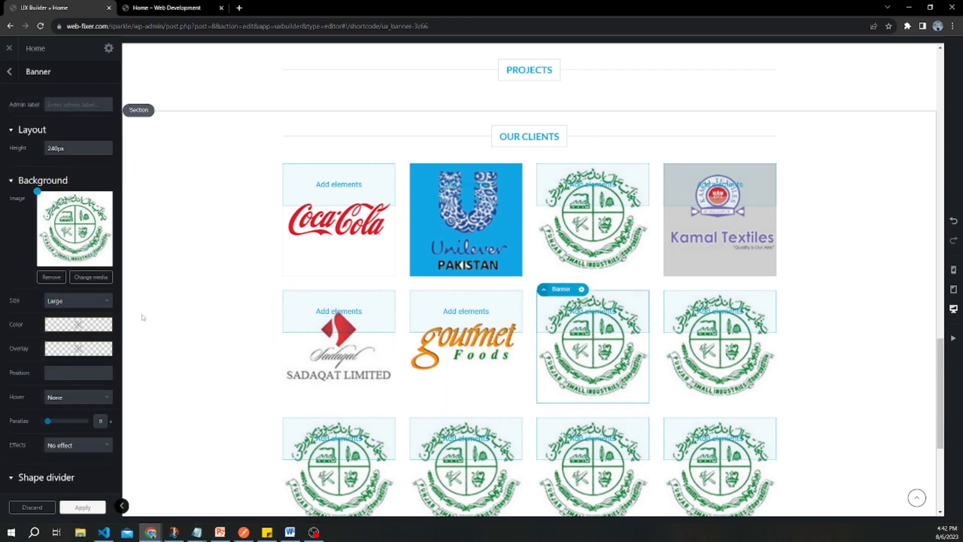
left_click(97, 278)
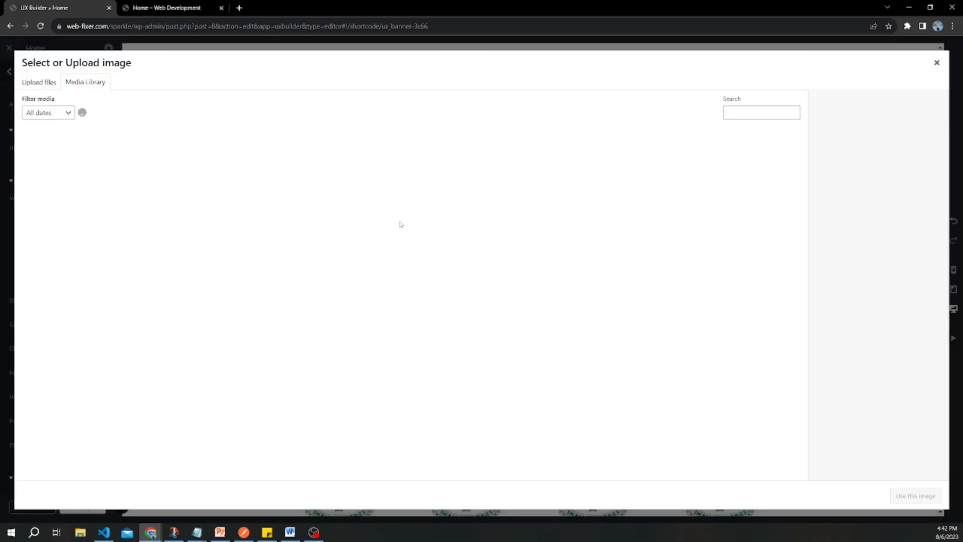
left_click(456, 156)
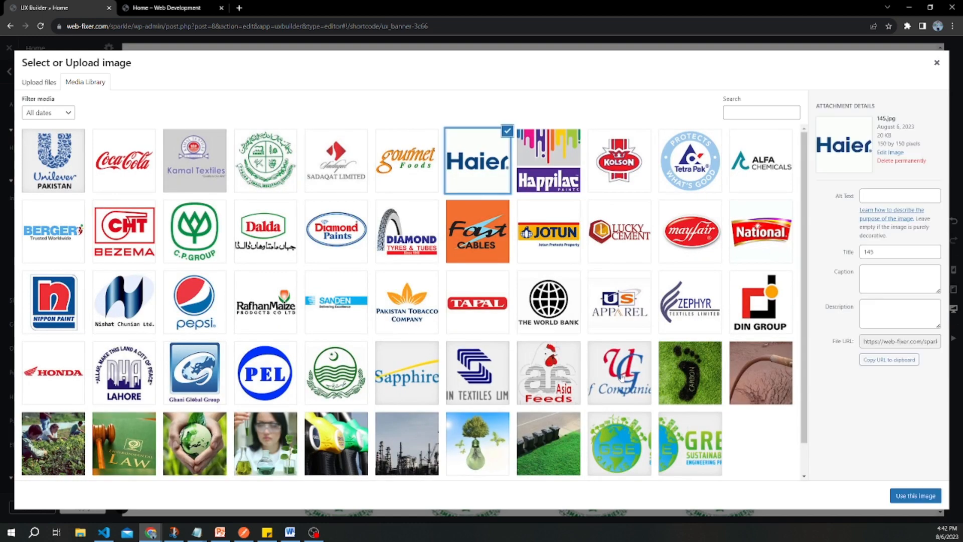
left_click(918, 496)
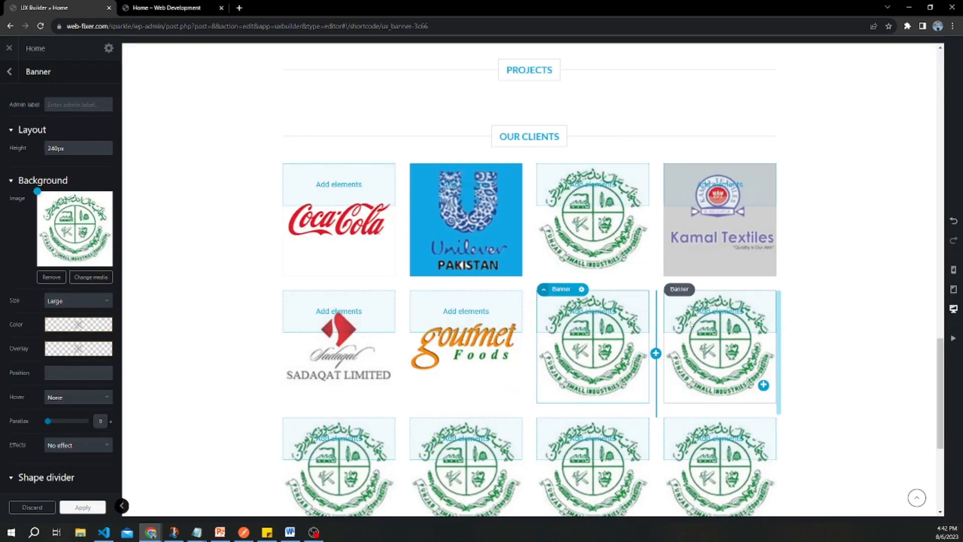
Step: Change the fourth banner in the second line of clients to the Happilac Paints logo
left_click(718, 351)
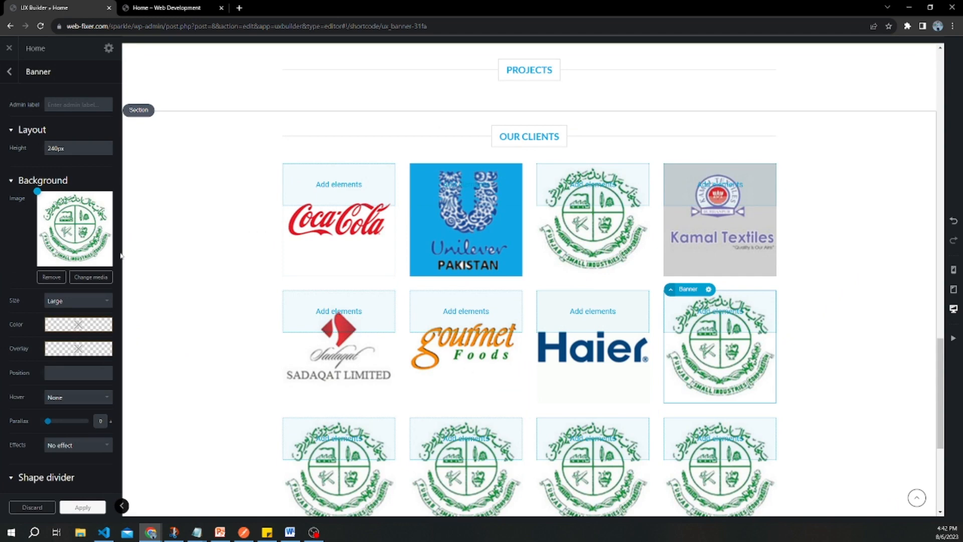
left_click(85, 279)
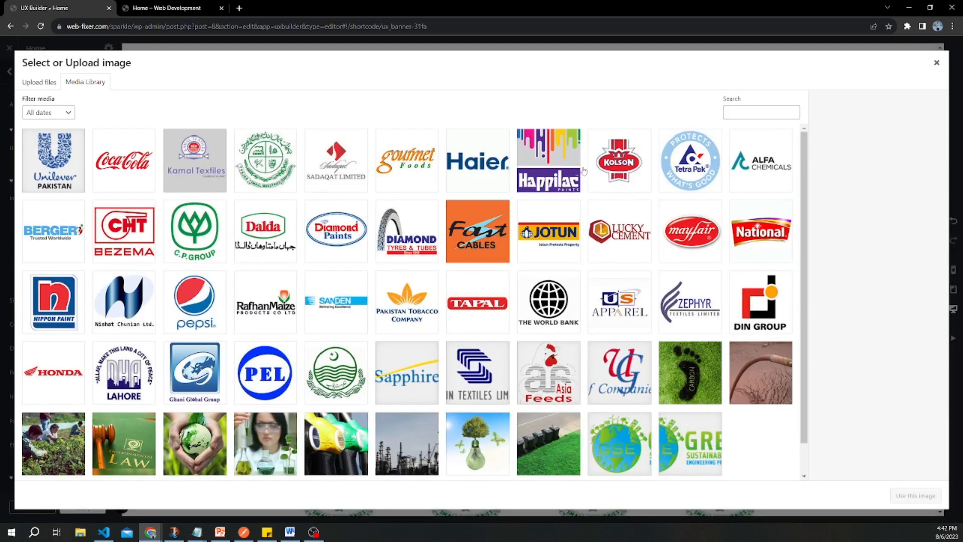
left_click(554, 165)
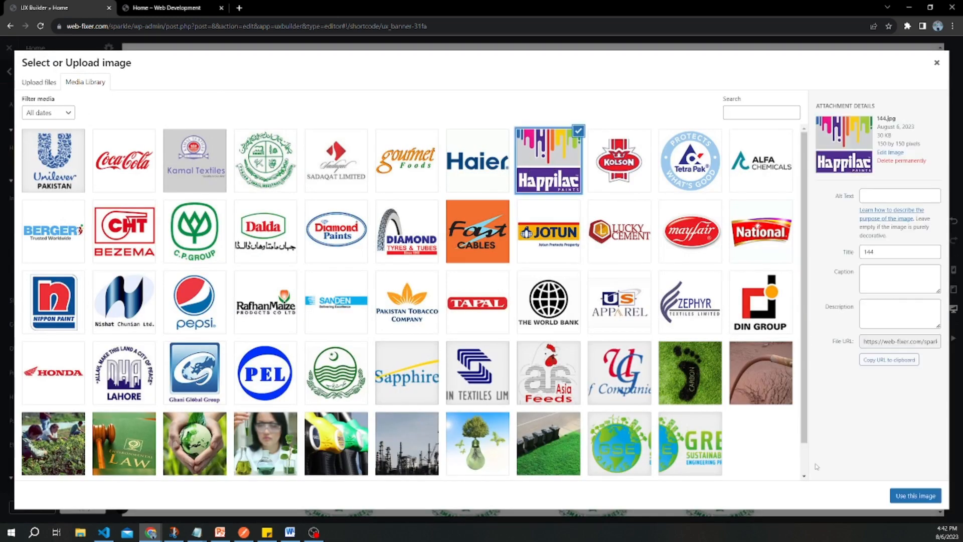
left_click(916, 495)
Step: Replace the background image of the first banner in the third line of clients with the Kolson logo
scroll(690, 392, "down", 2)
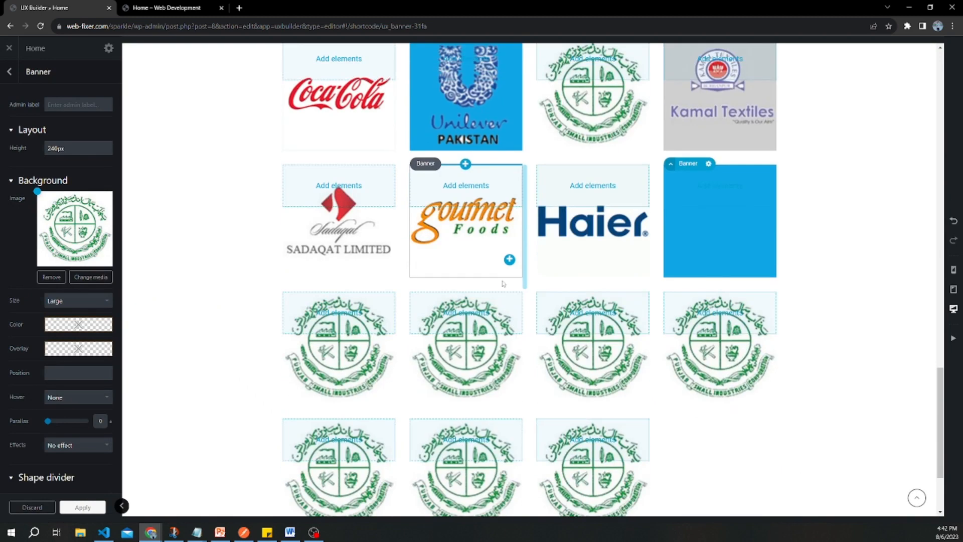
left_click(316, 354)
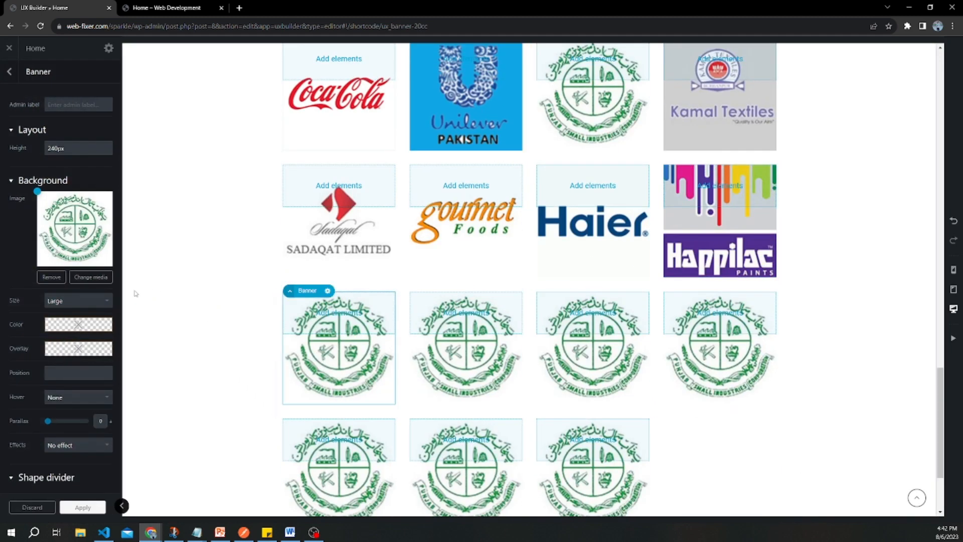
left_click(92, 282)
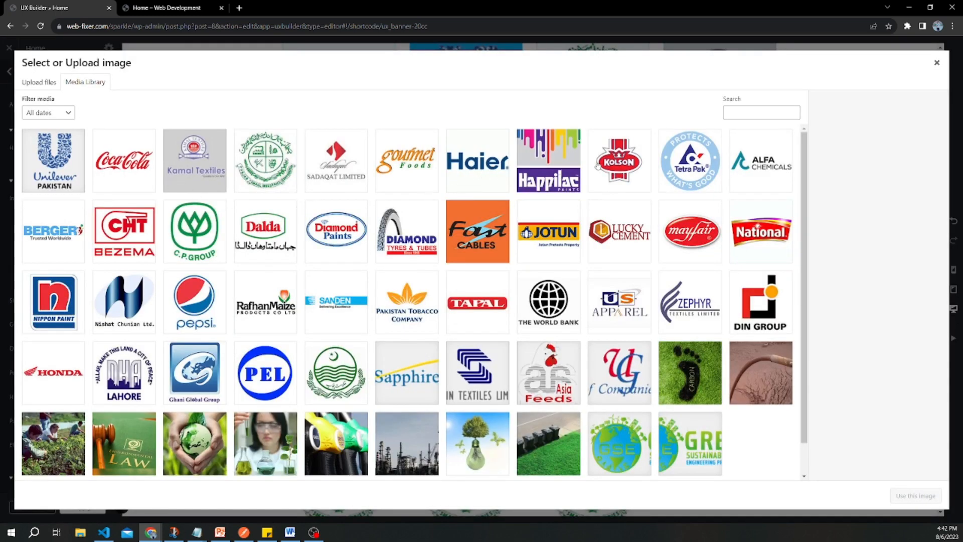
left_click(613, 165)
left_click(915, 496)
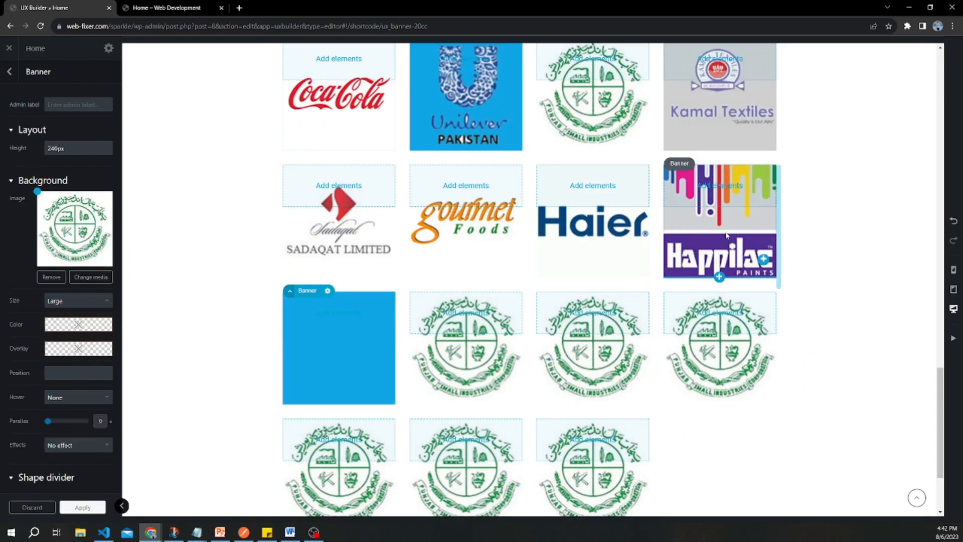
Step: Change the second banner in the third line of clients to the Tetra Pak logo
left_click(479, 333)
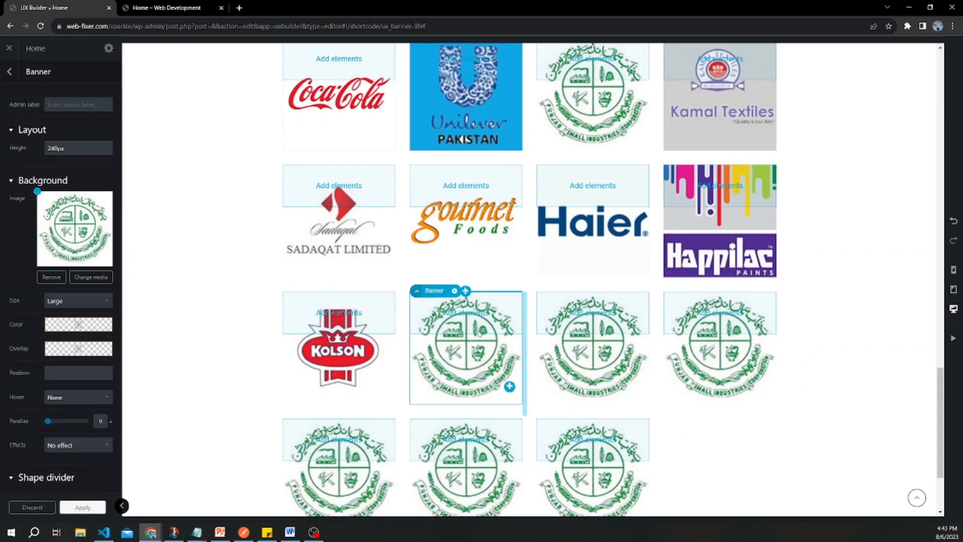
left_click(95, 280)
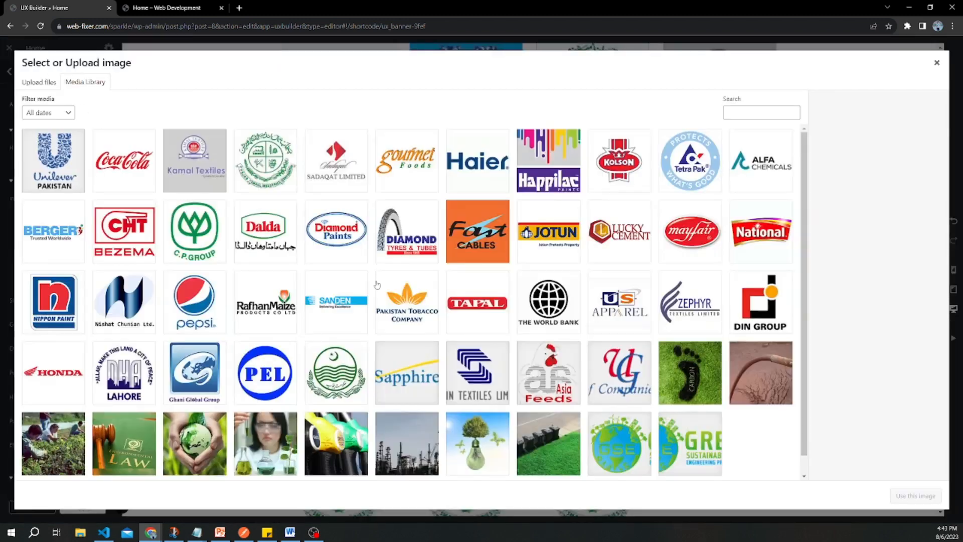
left_click(702, 164)
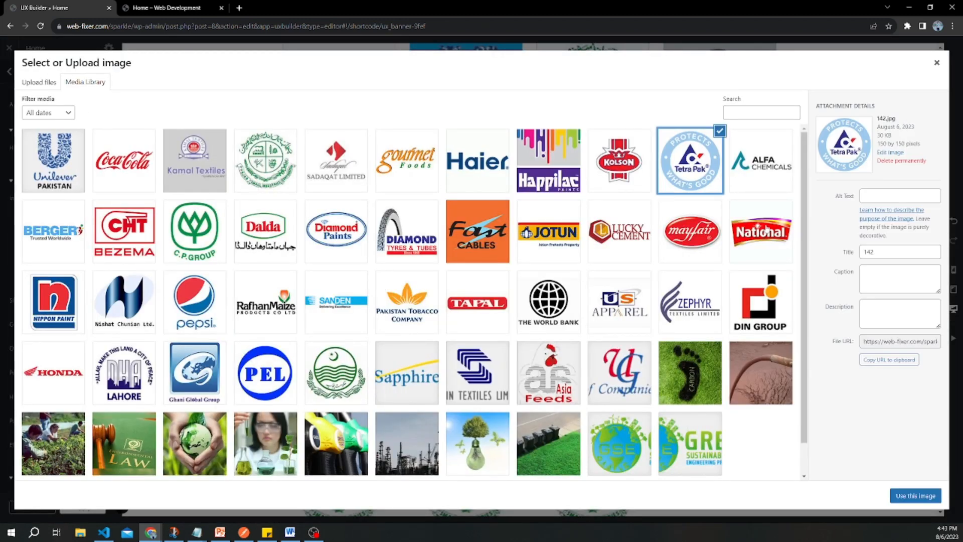
left_click(905, 495)
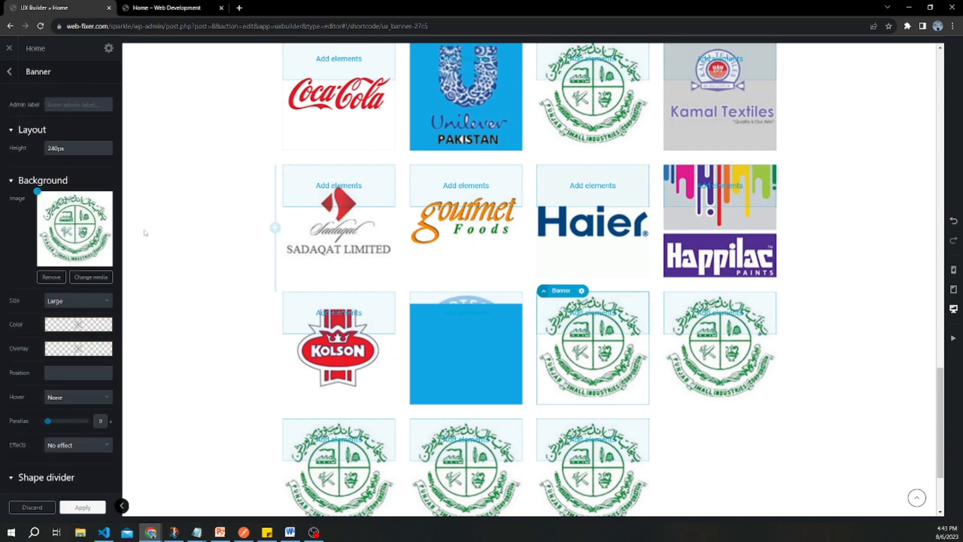
Step: Set the background image of the third banner in the third line of clients to the Alfa Chemicals logo
left_click(91, 278)
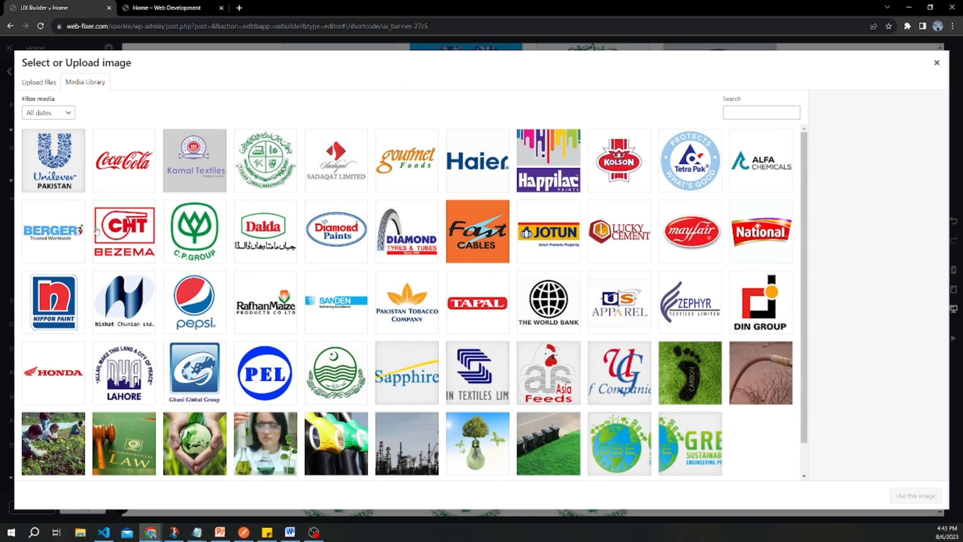
left_click(761, 165)
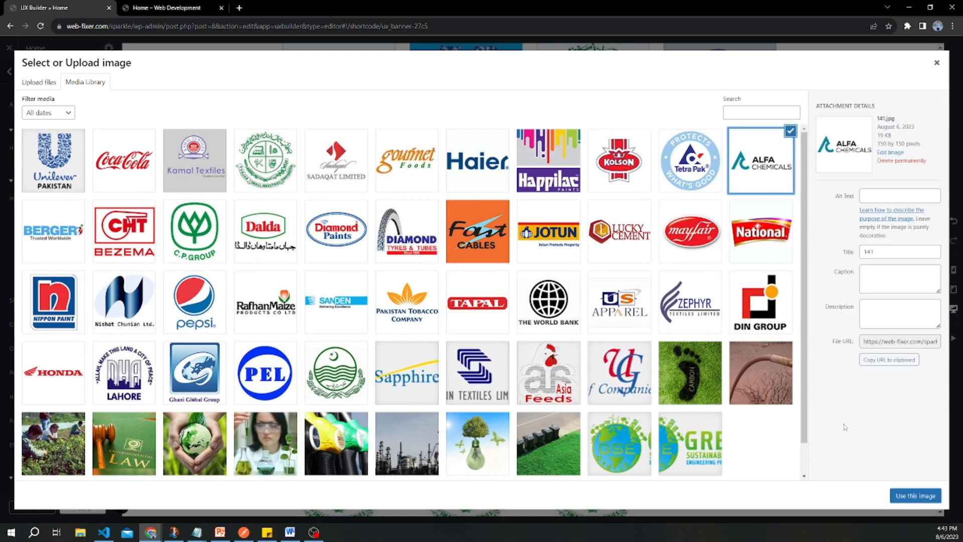
left_click(904, 490)
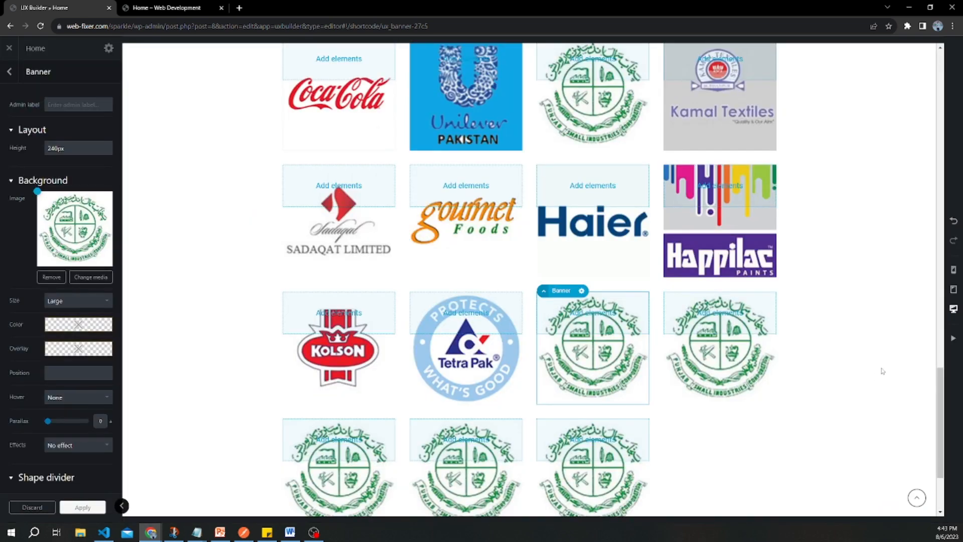
Step: Replace the fourth banner's background image in the third line of clients with the Berger logo
left_click(726, 345)
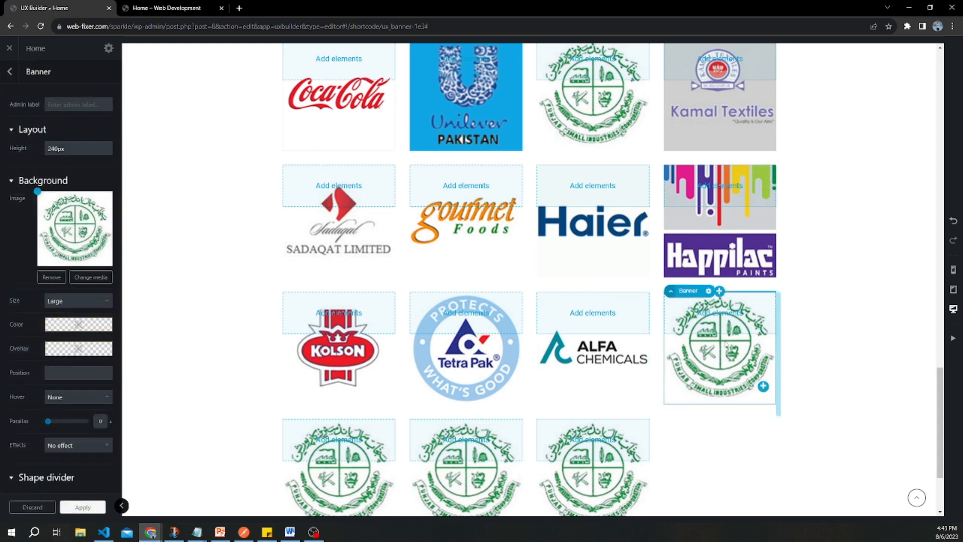
left_click(85, 278)
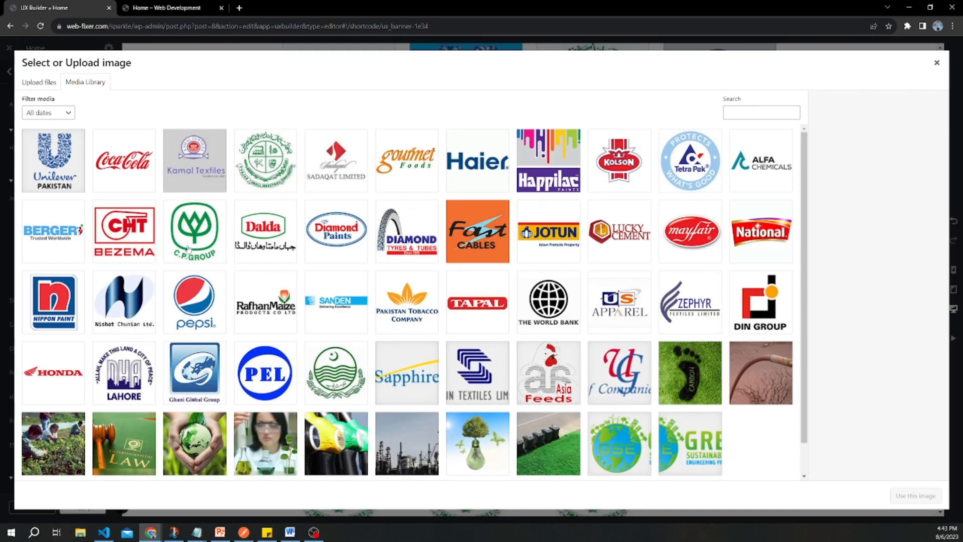
left_click(64, 239)
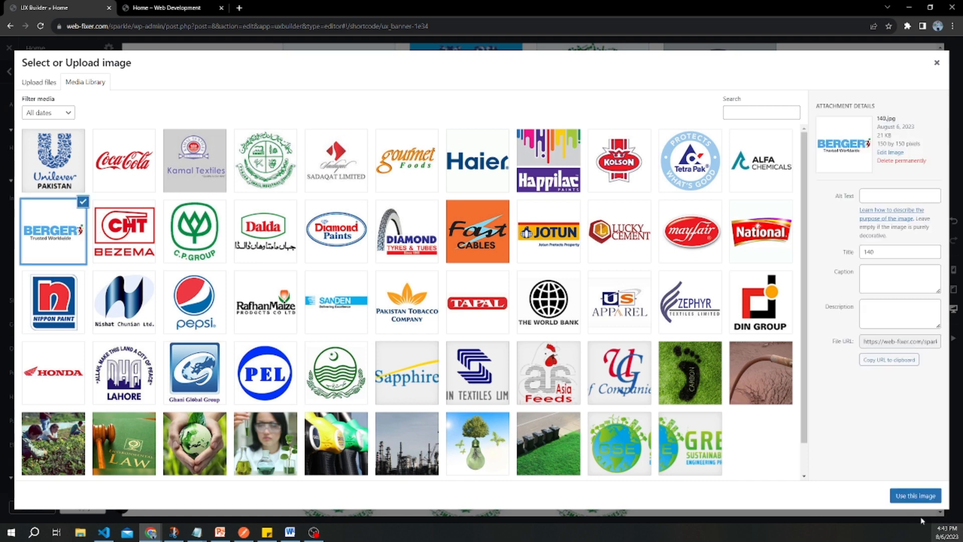
left_click(918, 498)
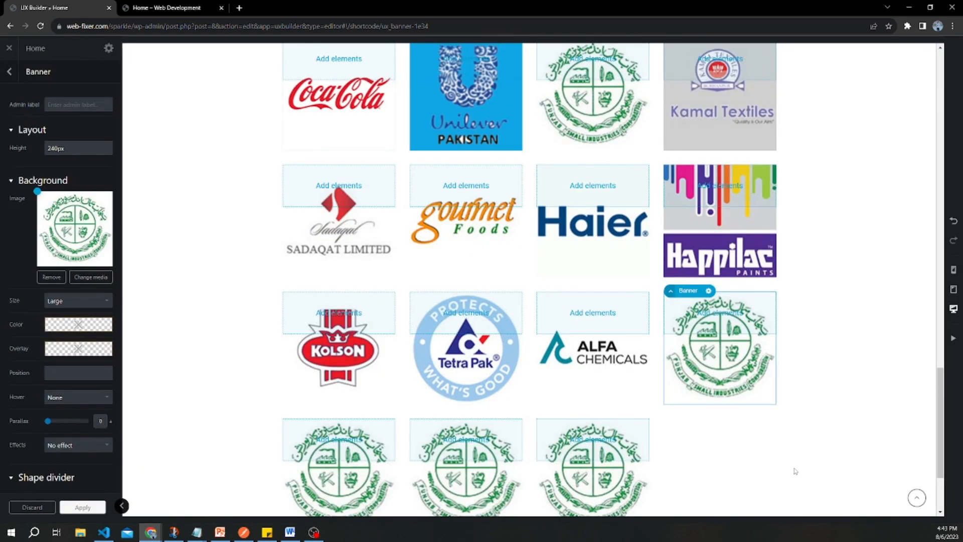
Step: Change the first banner in the fourth line of clients to the CHT Bezema logo from the media library
scroll(847, 390, "down", 2)
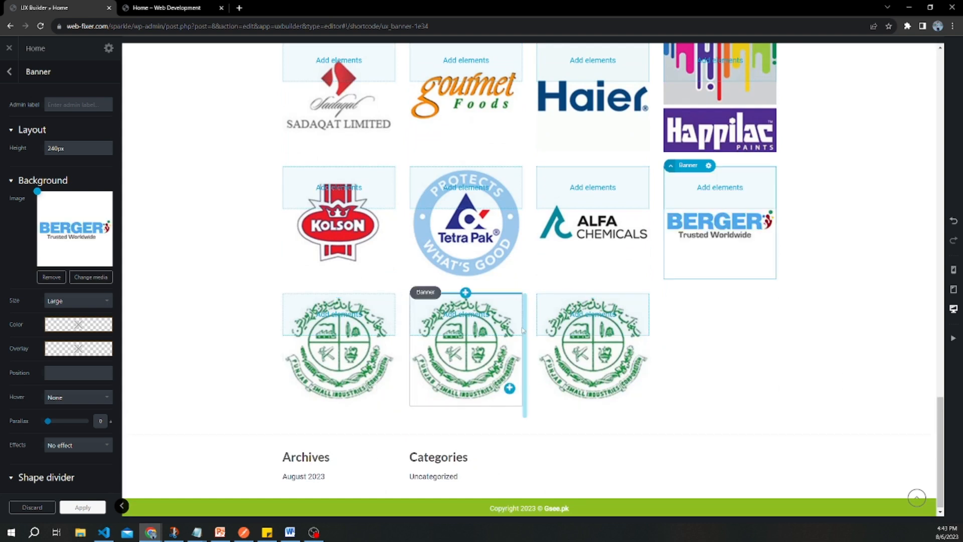
left_click(383, 345)
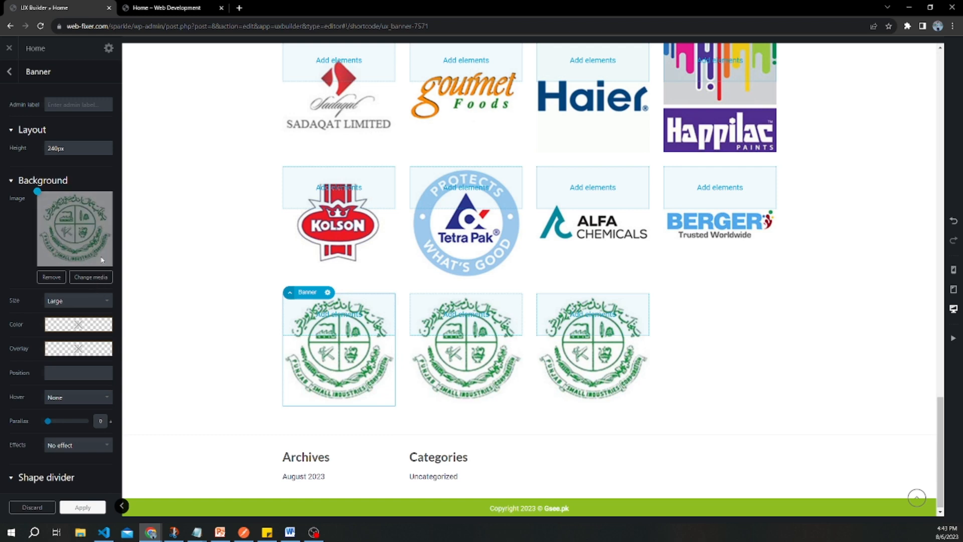
left_click(89, 279)
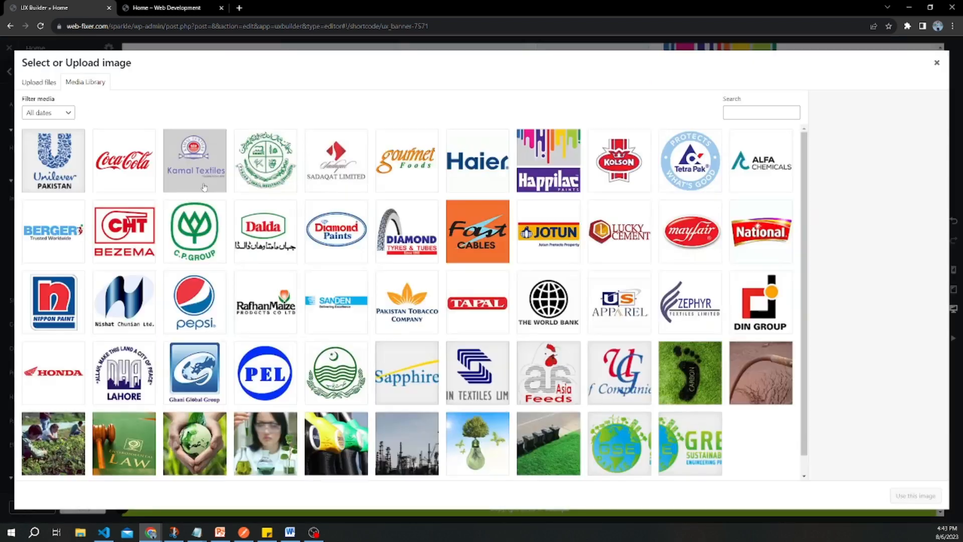
left_click(108, 230)
left_click(916, 496)
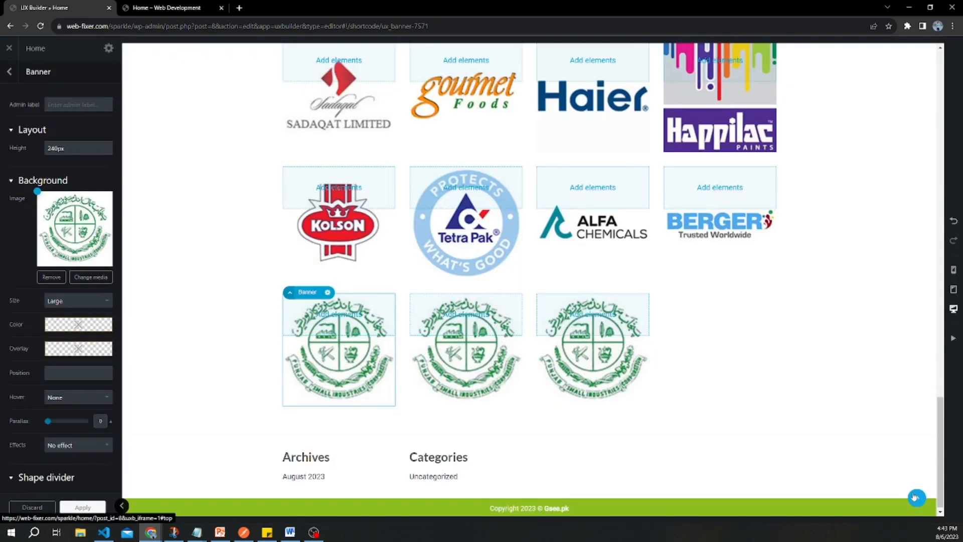
Step: Set the background image of the second banner in the fourth line of clients to the C.P. Group logo
left_click(485, 343)
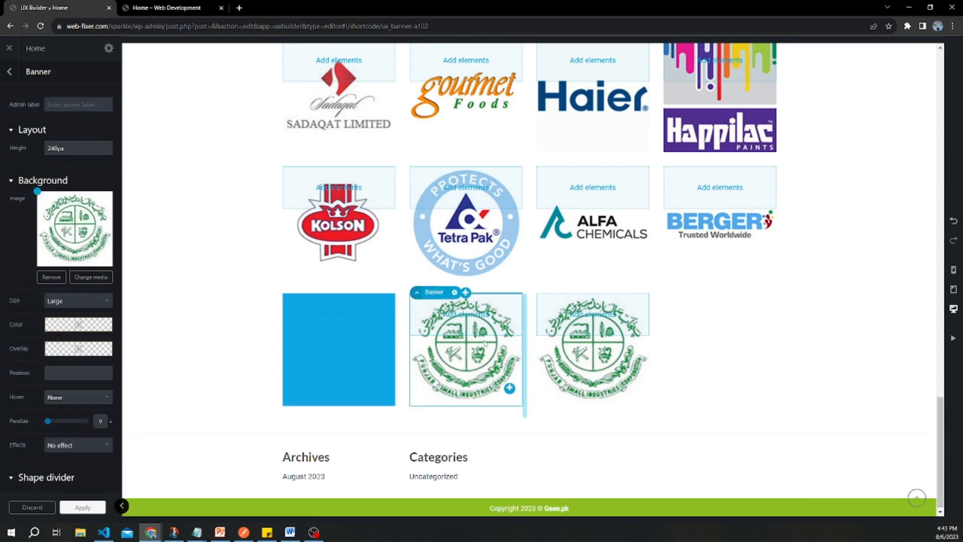
left_click(102, 279)
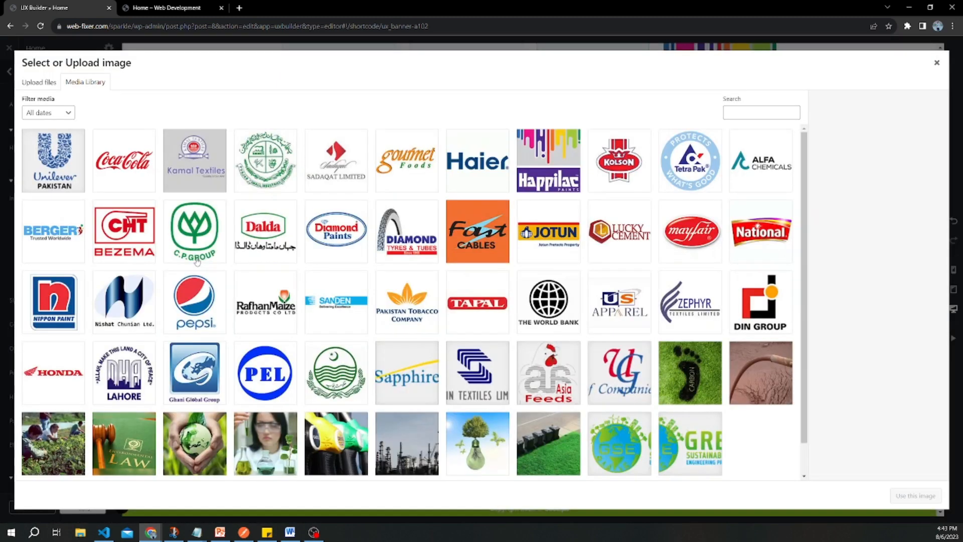
left_click(190, 239)
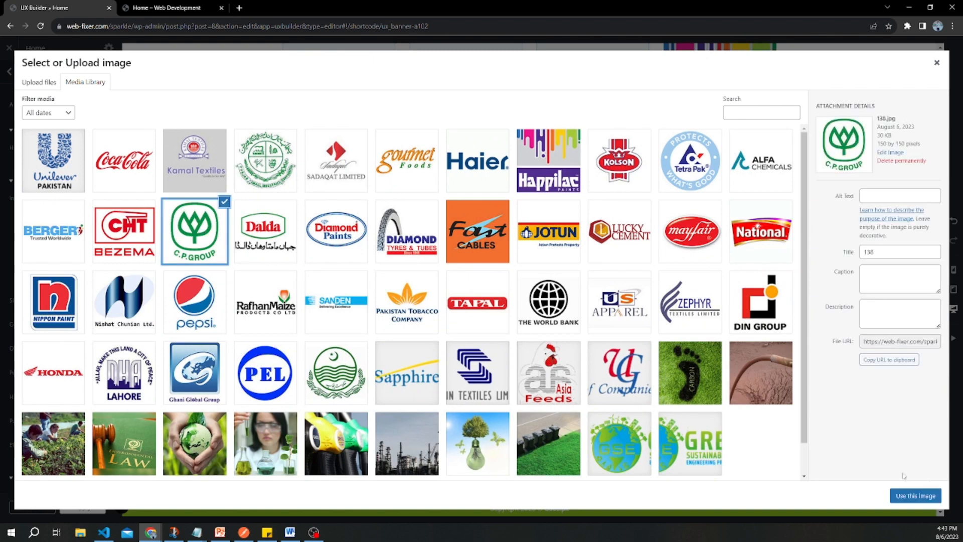
left_click(914, 496)
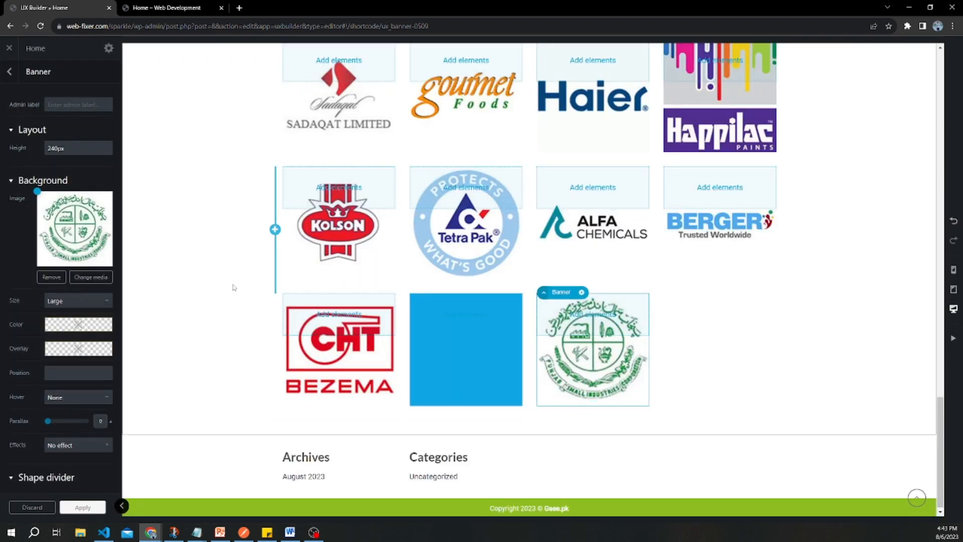
Step: Replace the background image of the third banner in the fourth line of clients with the Dalda logo
left_click(91, 277)
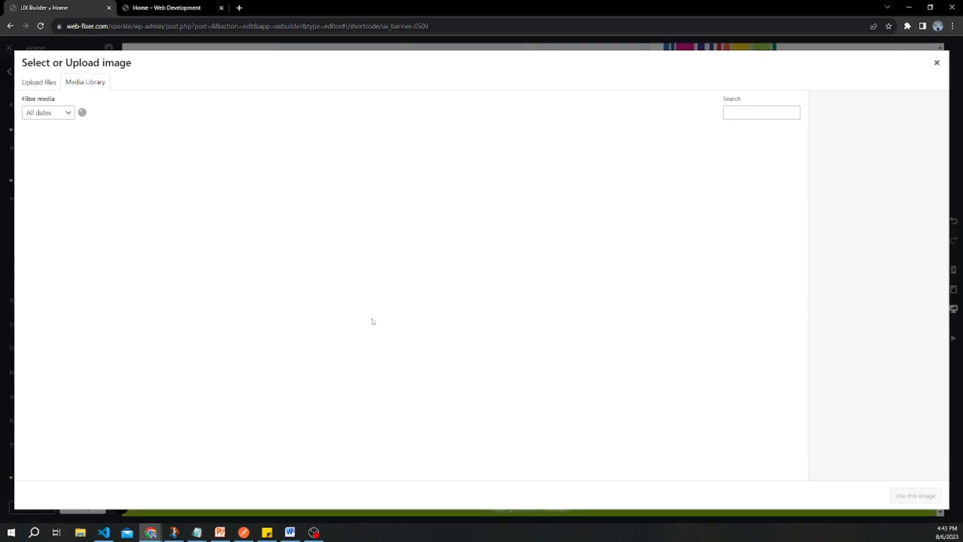
left_click(259, 246)
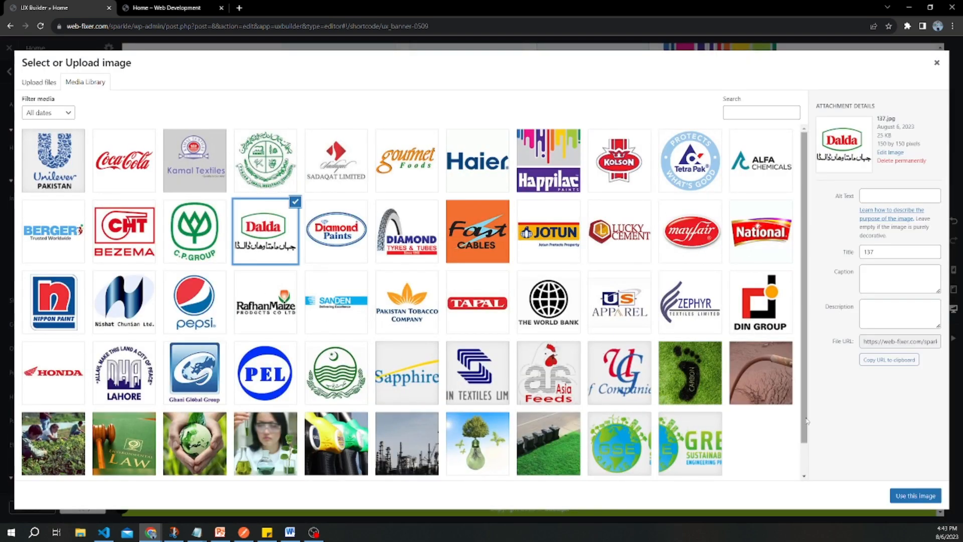
left_click(906, 495)
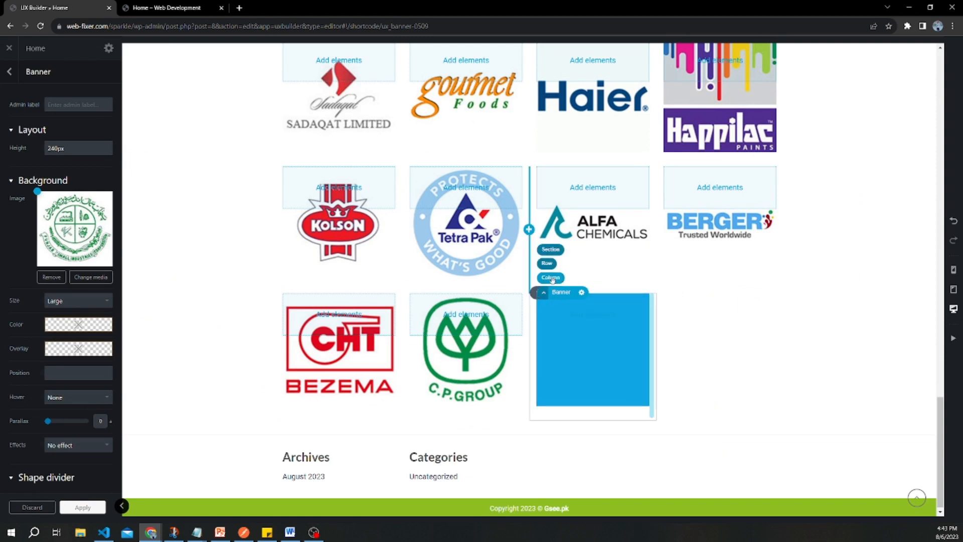
Step: Duplicate the column holding the Dalda banner to fill the fourth place in the last line of clients
left_click(552, 278)
left_click(576, 291)
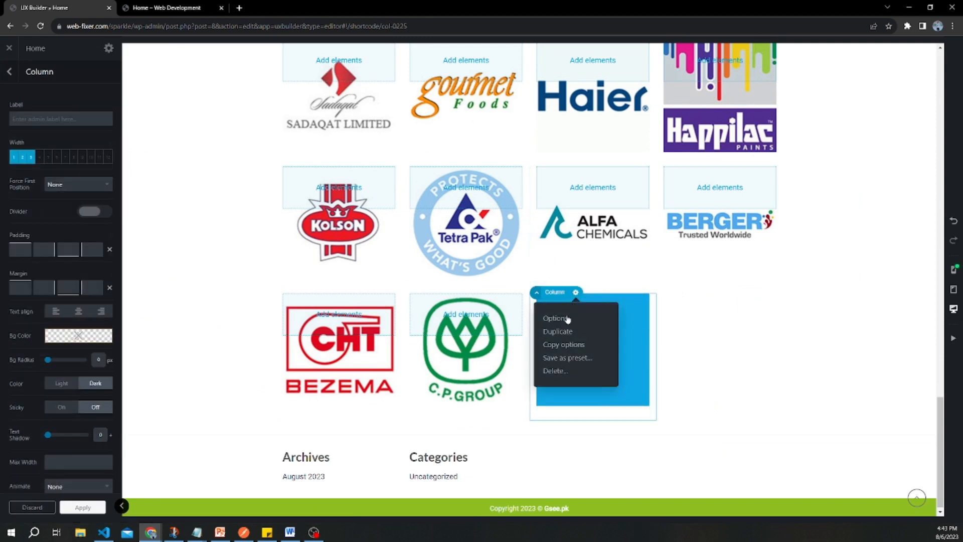
left_click(557, 331)
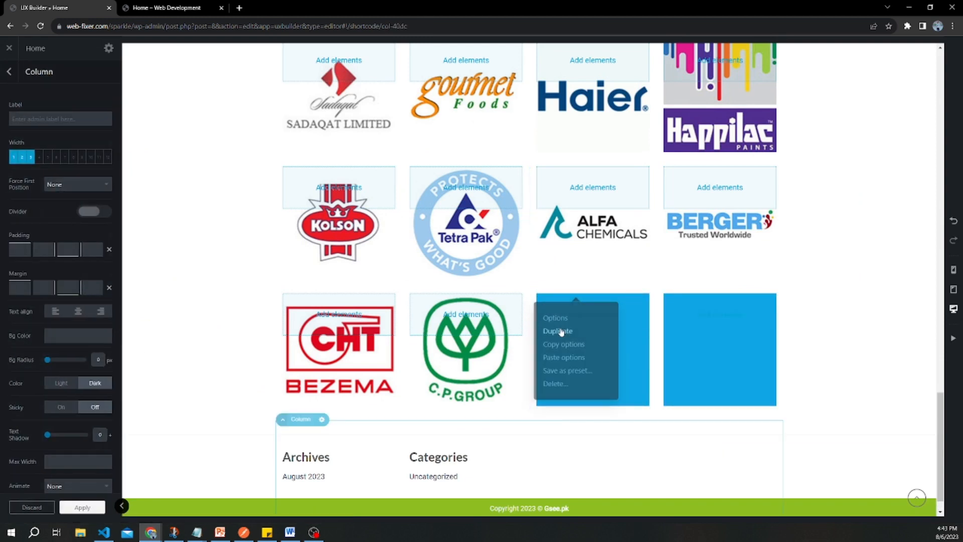
Step: Change the duplicated banner at the end of the fourth line of clients to the Diamond Paints logo
left_click(693, 327)
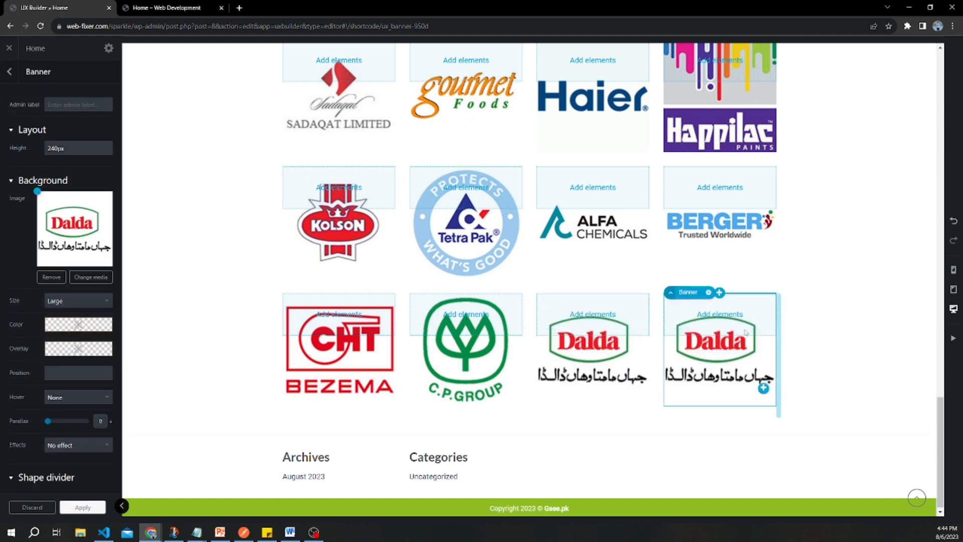
left_click(89, 277)
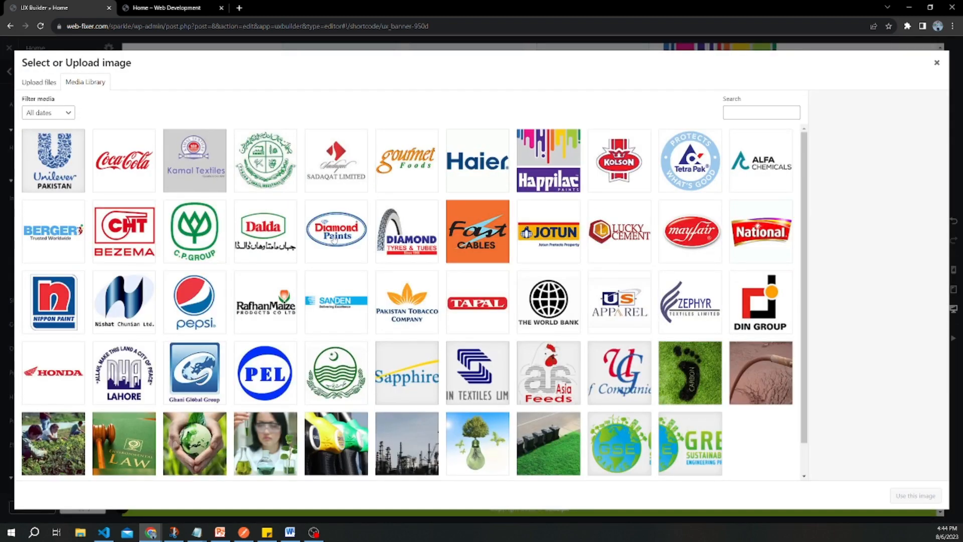
left_click(334, 240)
left_click(914, 496)
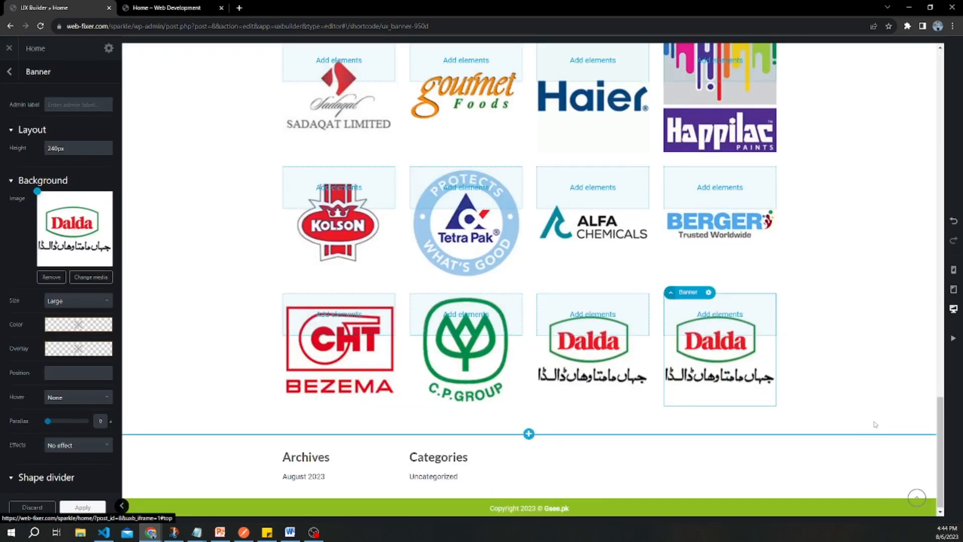
Step: Review the Our Clients logo grid, apply the banner changes and update the Home page
scroll(927, 390, "up", 5)
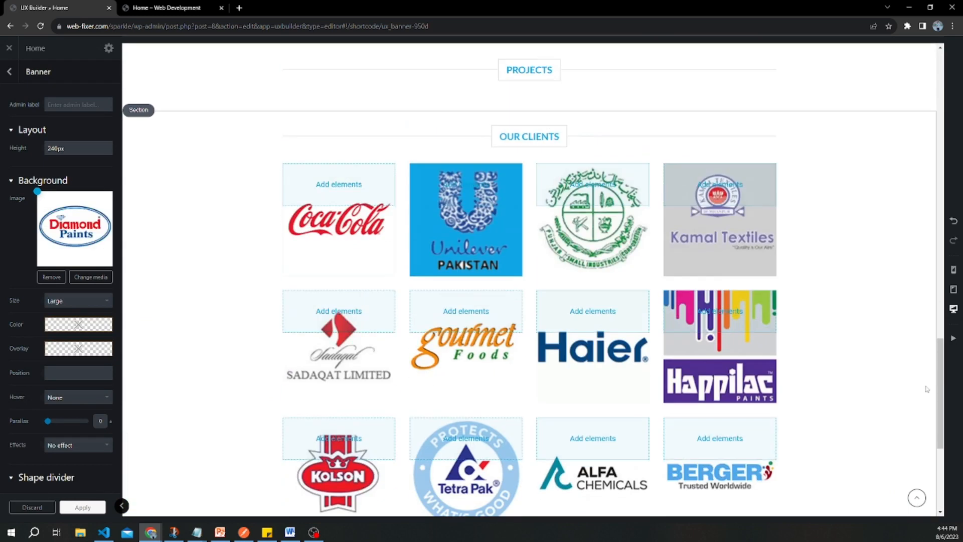
scroll(923, 400, "down", 5)
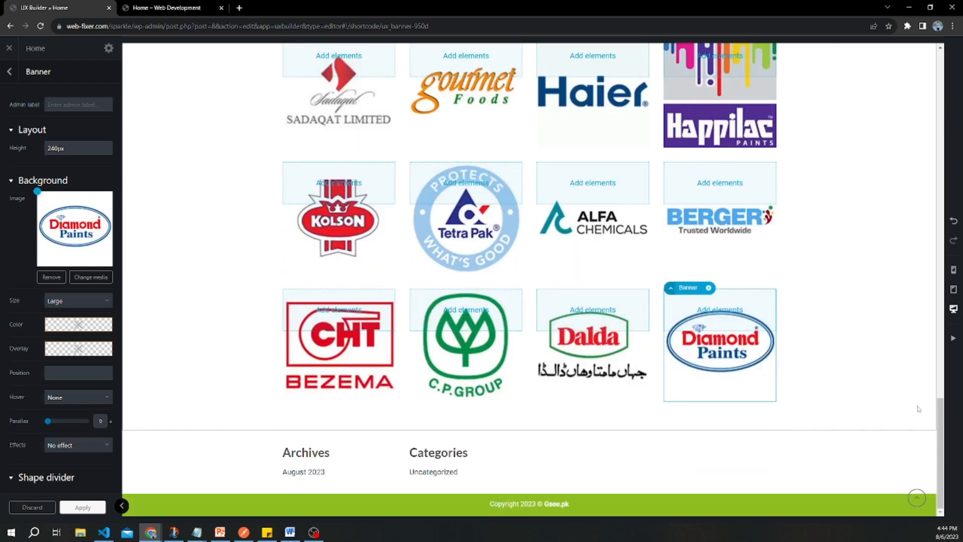
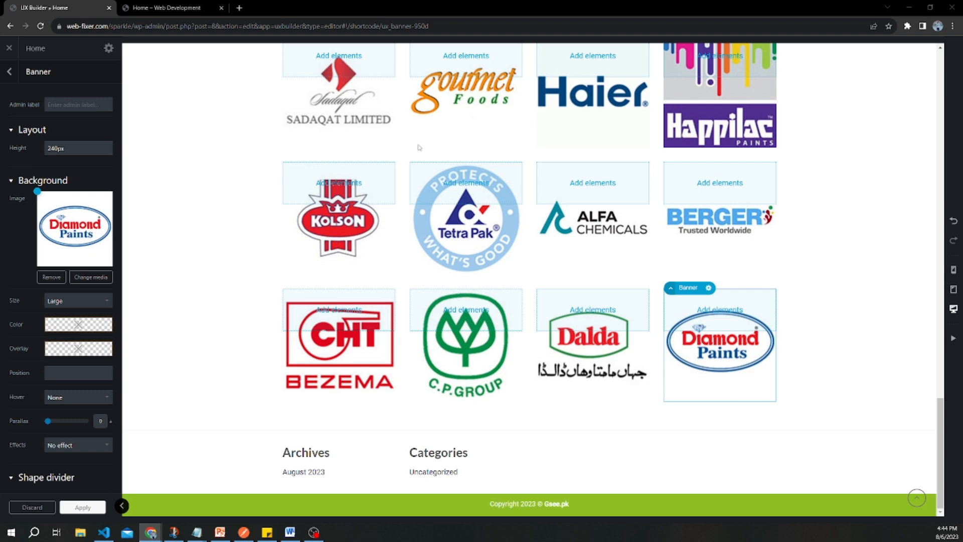
scroll(420, 147, "up", 10)
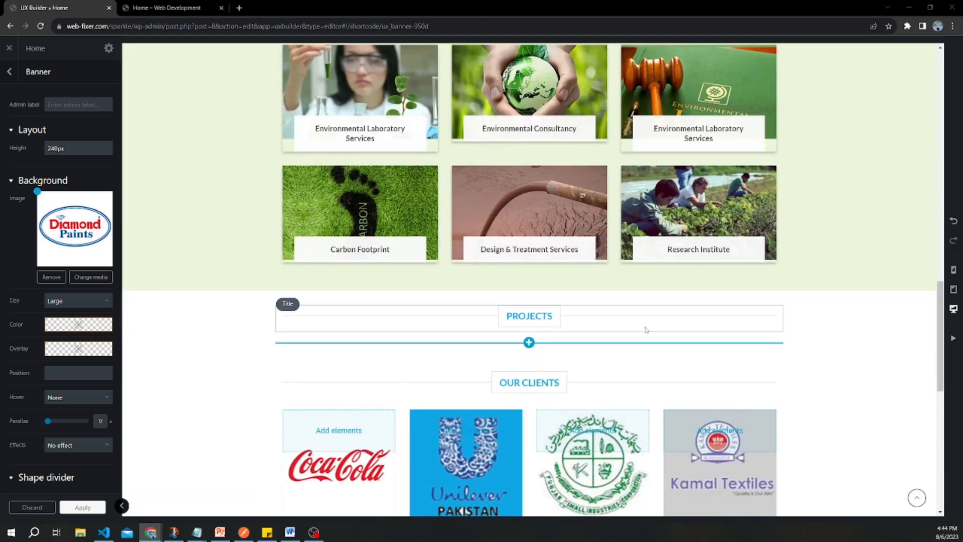
scroll(646, 329, "down", 3)
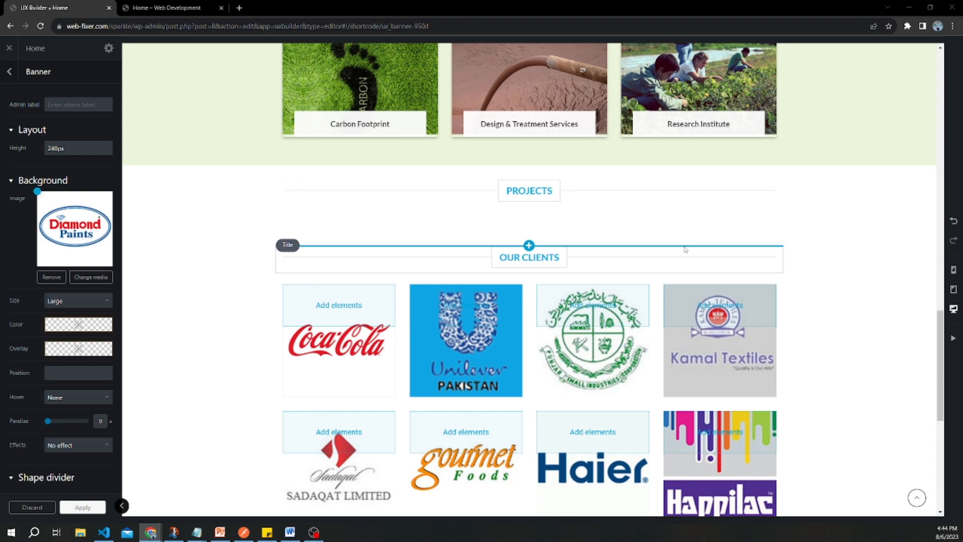
scroll(652, 351, "down", 9)
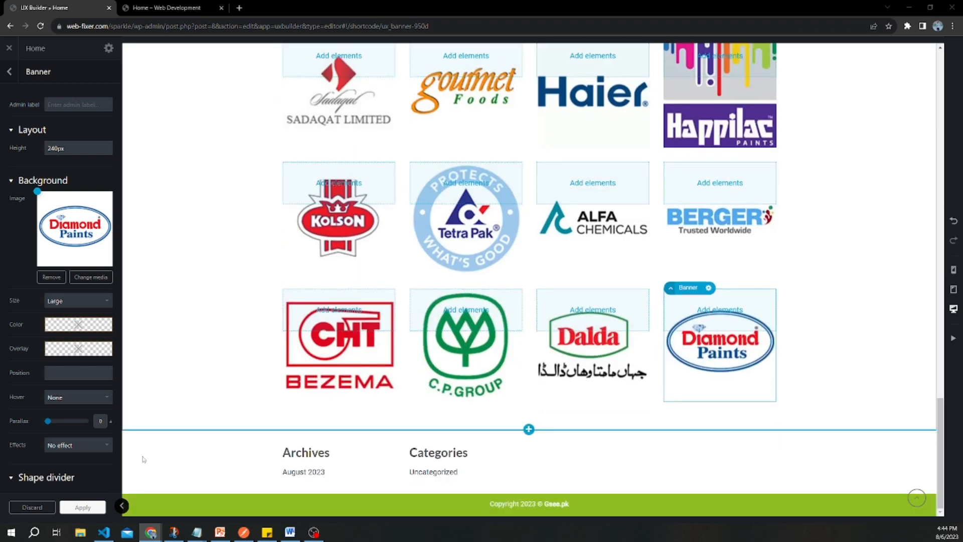
left_click(64, 507)
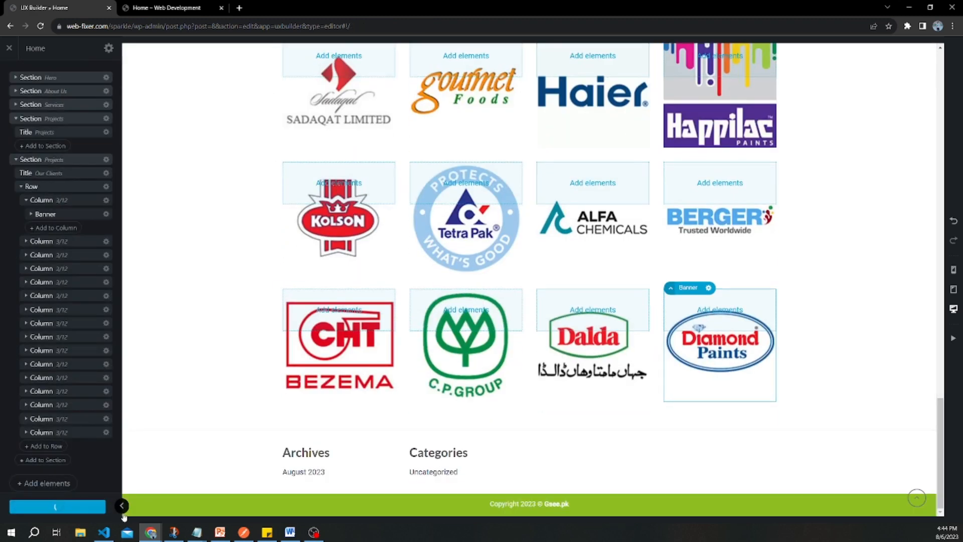
Step: Mark Projects and Certificate with "--" in the Notepad page list, and update the Home page in UX Builder
mouse_move(197, 531)
left_click(294, 488)
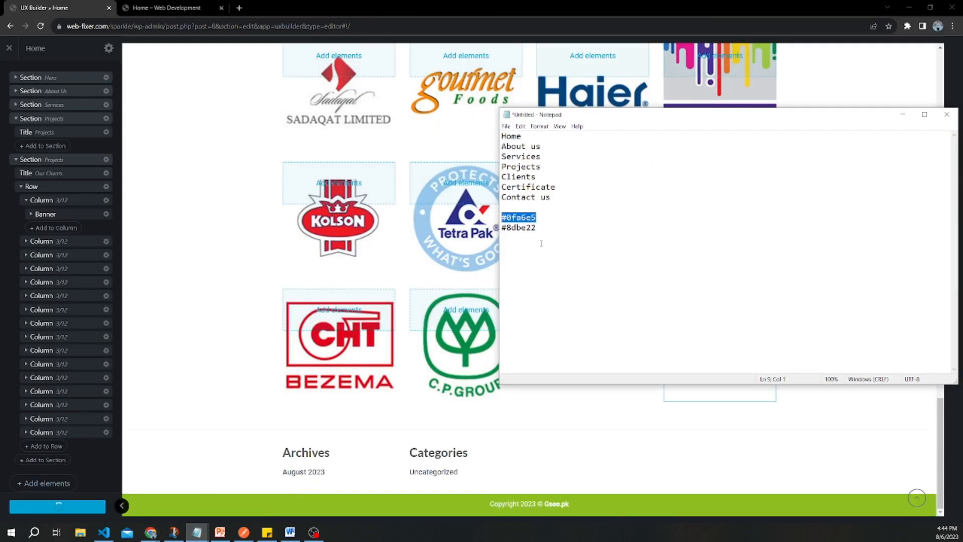
left_click_drag(541, 157, 512, 188)
left_click(556, 168)
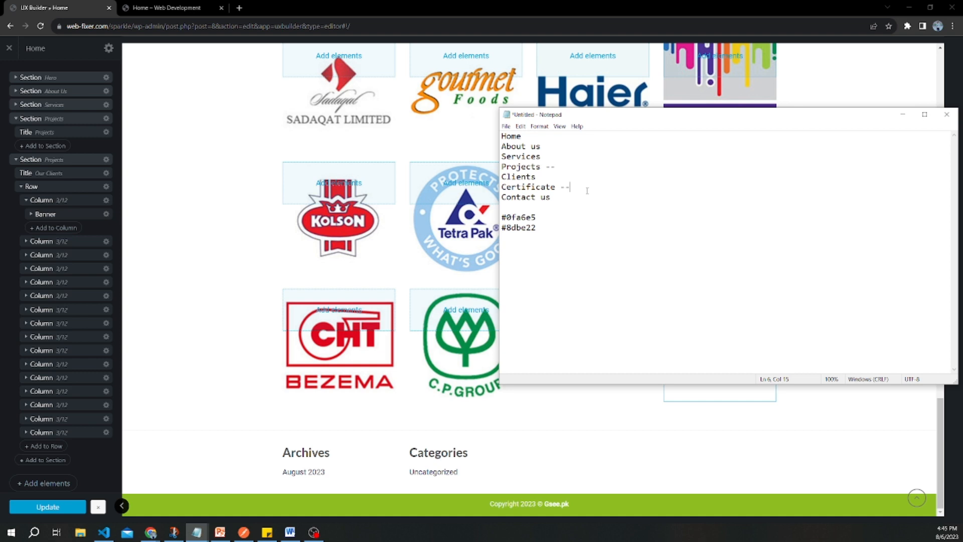
left_click(902, 120)
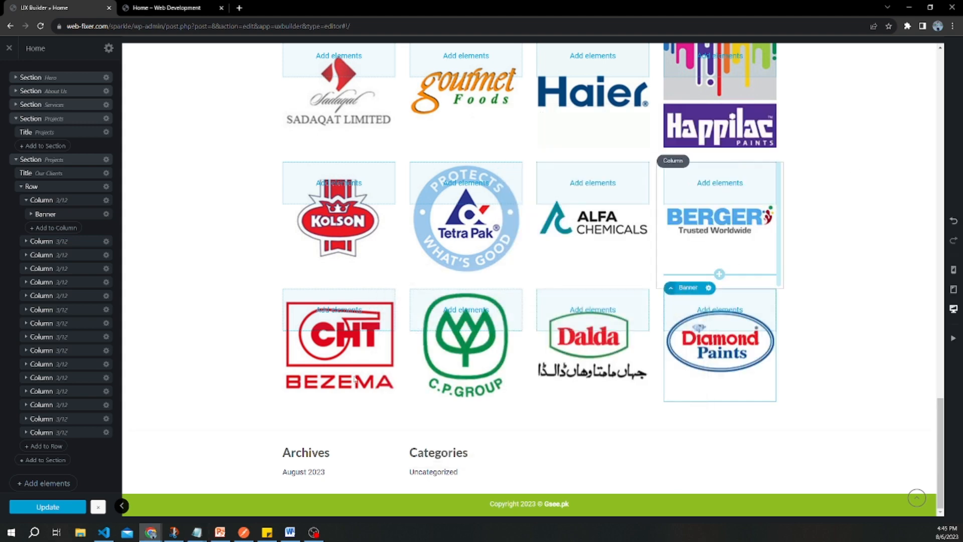
left_click(64, 510)
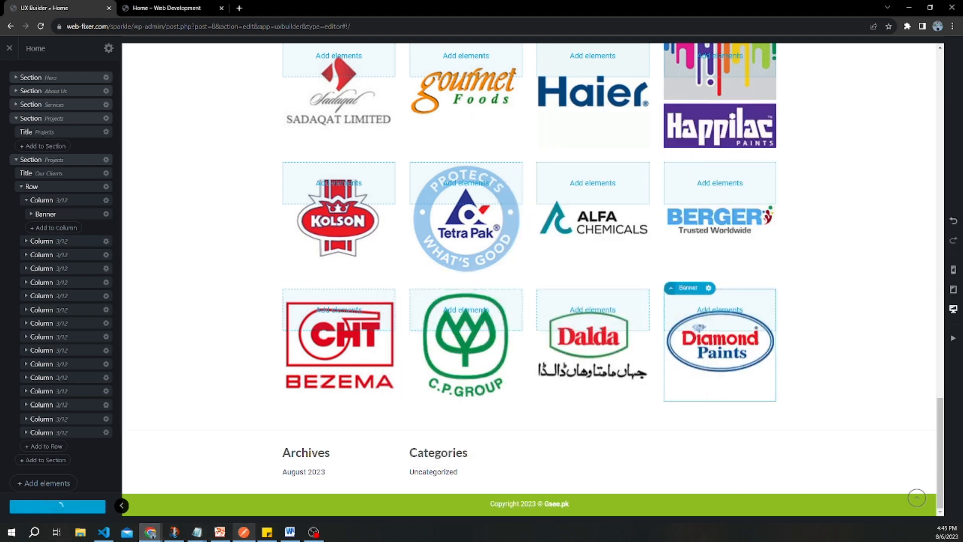
Step: Copy the "Contact us" entry from the Notepad page list and return to the page builder
left_click(197, 536)
left_click(283, 494)
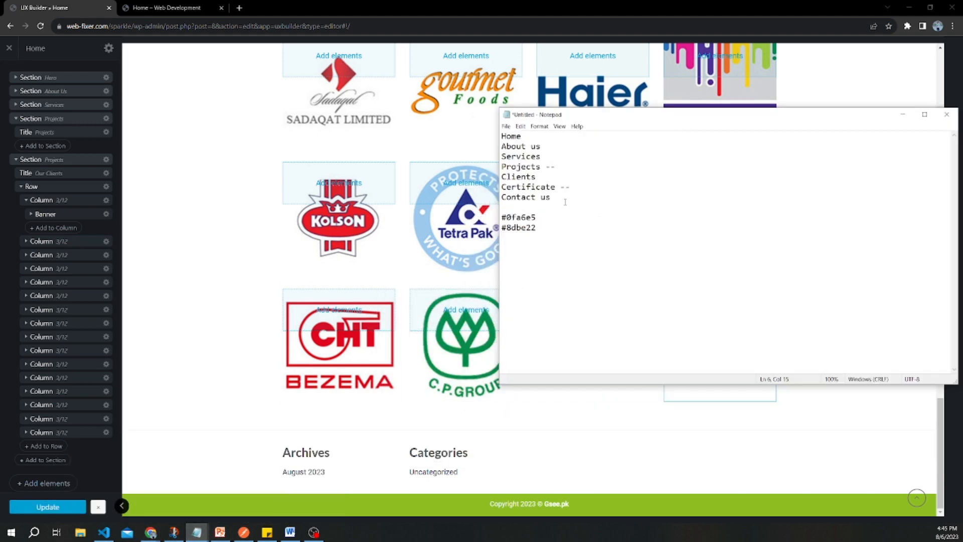
left_click_drag(564, 202, 516, 198)
key("ctrl+c")
left_click(902, 114)
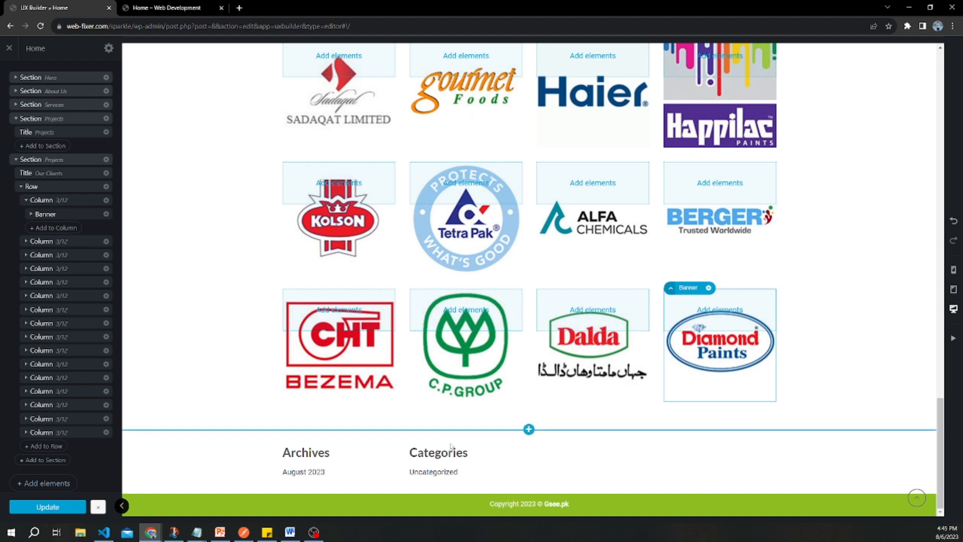
Step: Collapse both expanded Projects sections in the page structure and add a new Section element at the end of the page
left_click(16, 159)
left_click(15, 119)
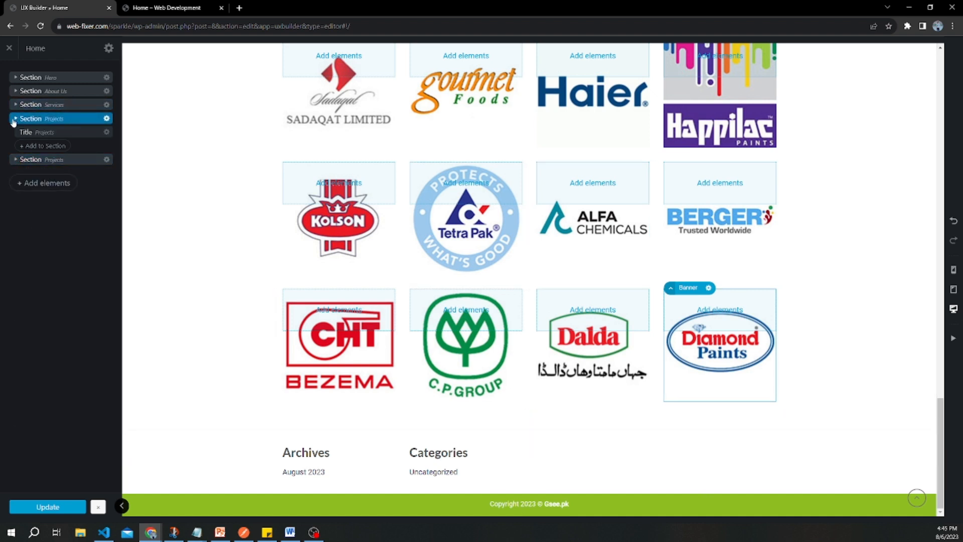
left_click(33, 157)
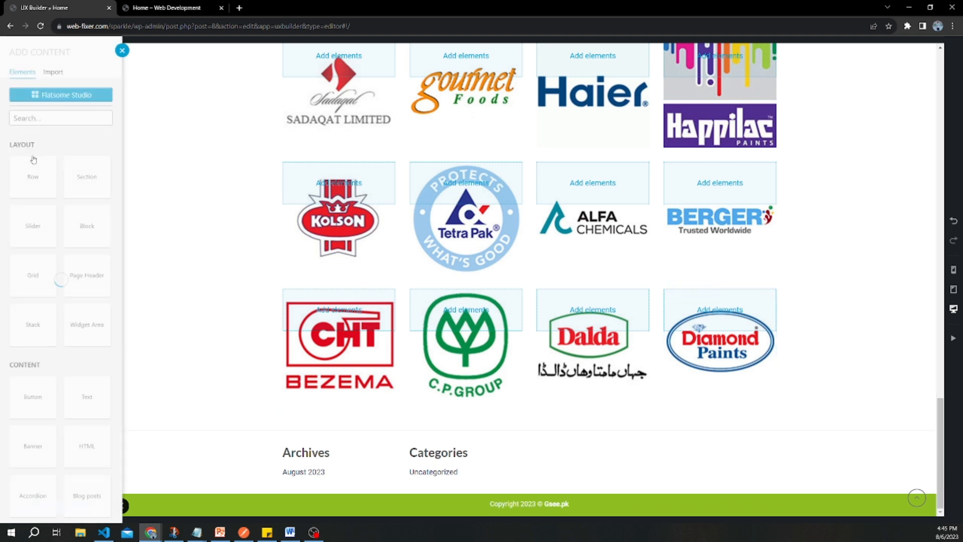
type("cont")
key("BackSpace")
key("BackSpace")
key("BackSpace")
key("BackSpace")
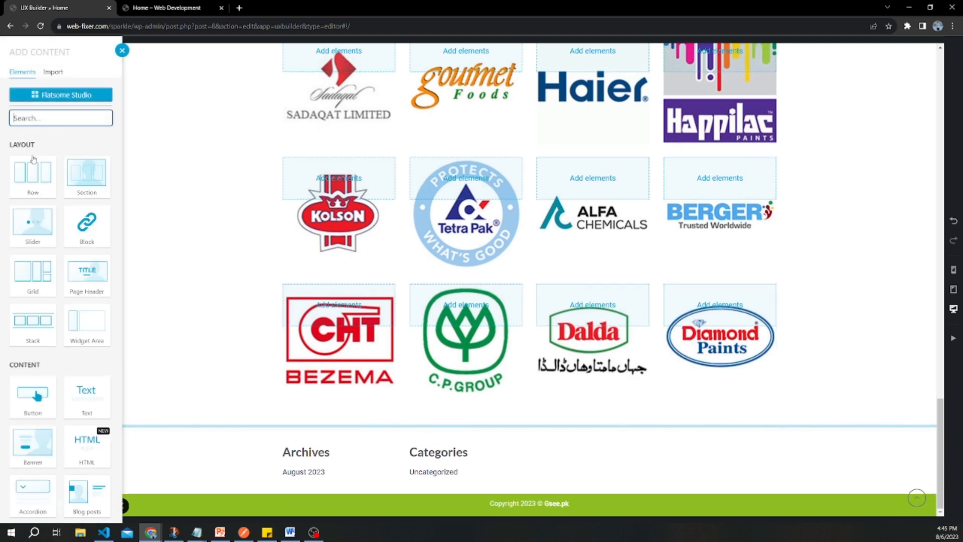
type("row")
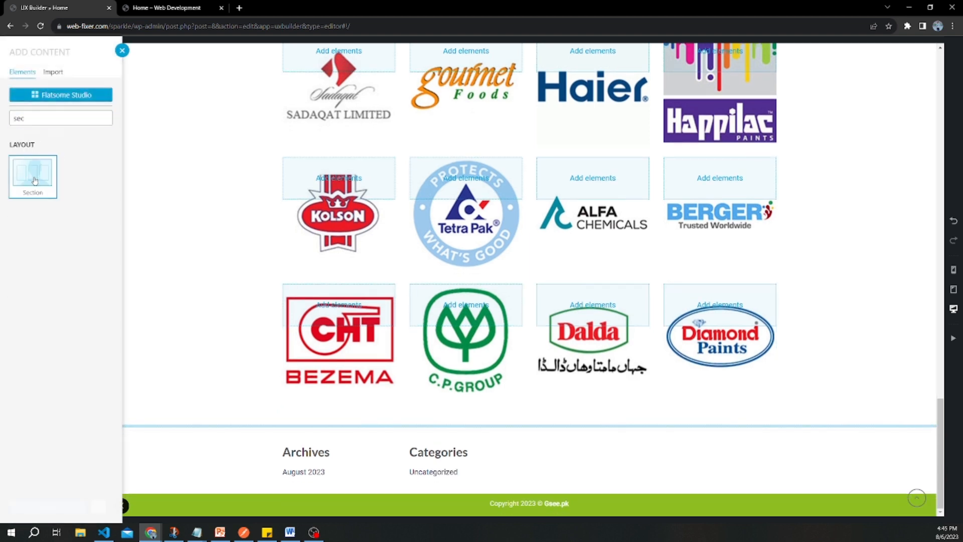
left_click(35, 181)
Step: Add a Title element to the new empty section below the client logos and set its text to "Contact Us"
scroll(517, 366, "down", 1)
left_click(532, 394)
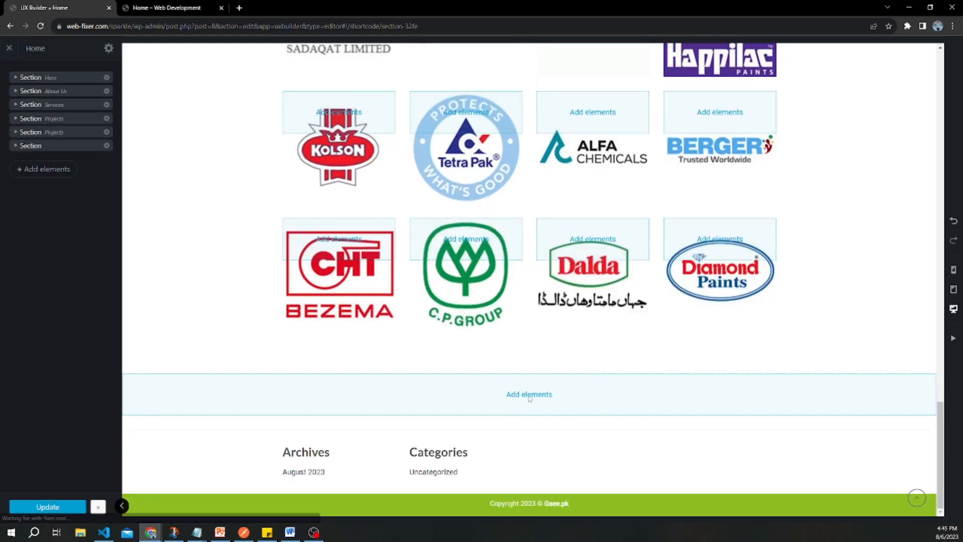
left_click(528, 394)
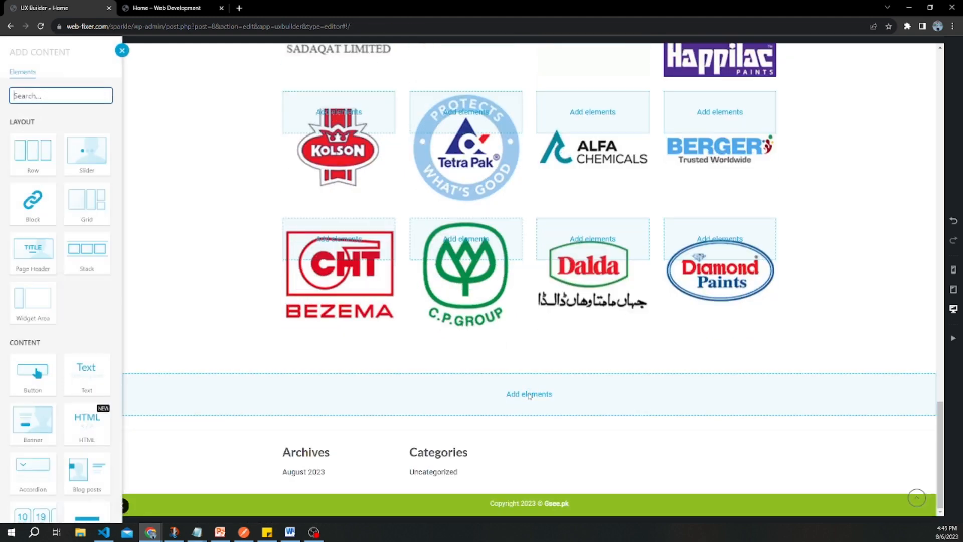
type("ti")
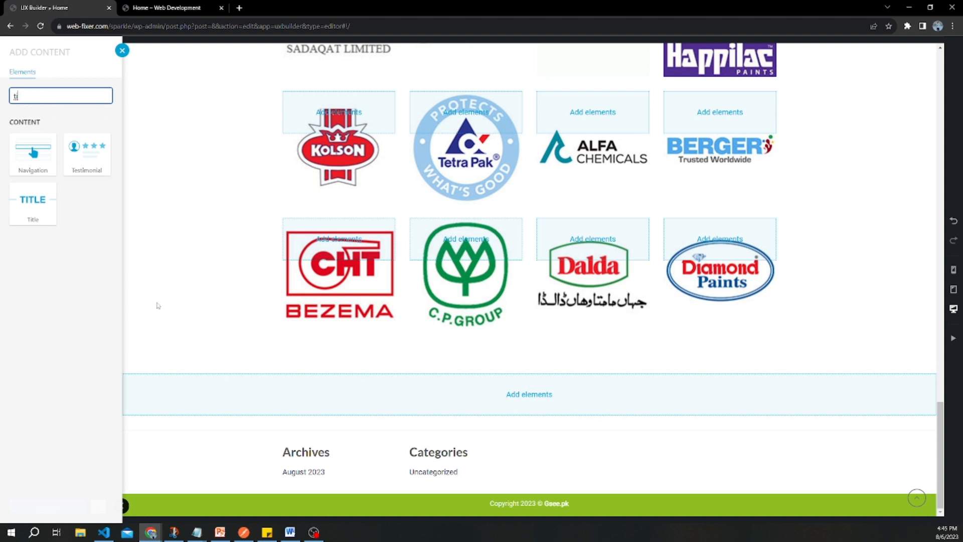
left_click(33, 204)
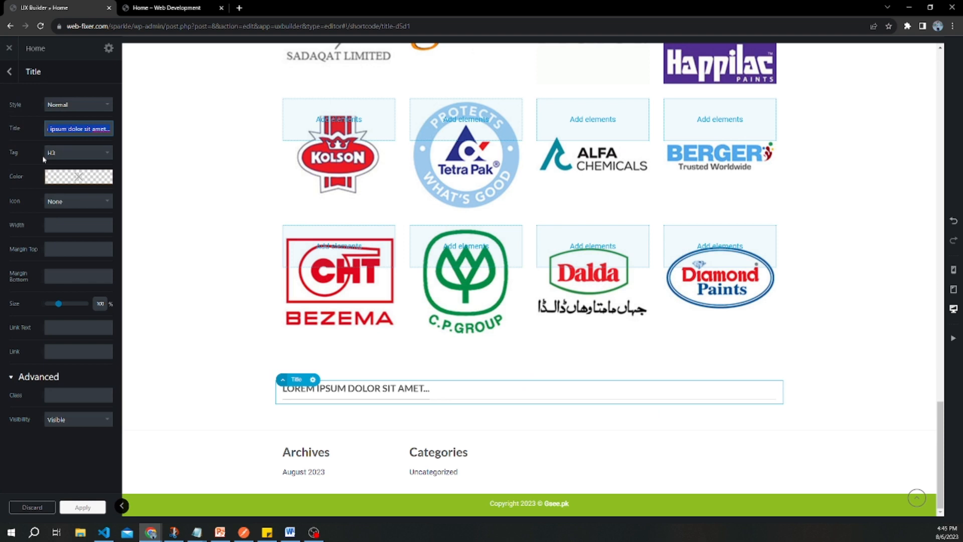
type("on")
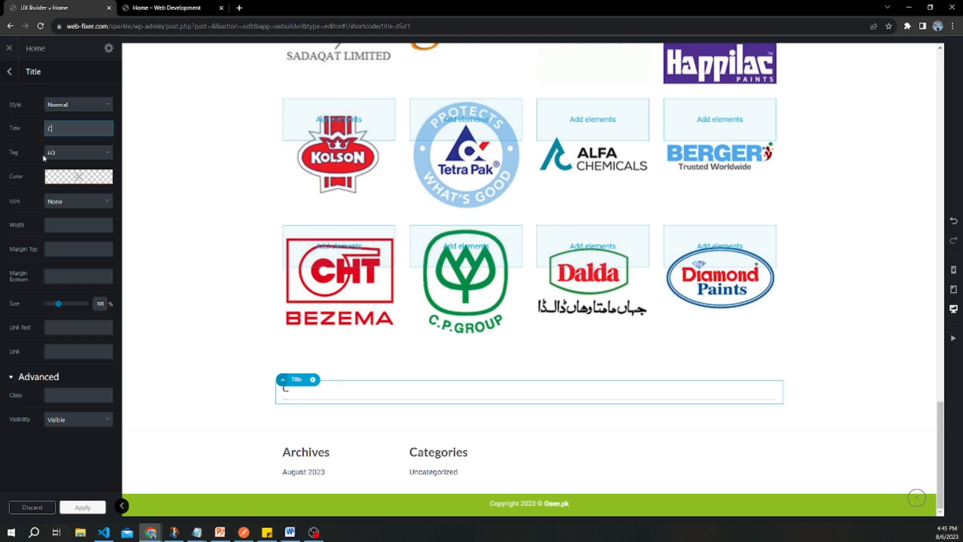
type("ontact Us")
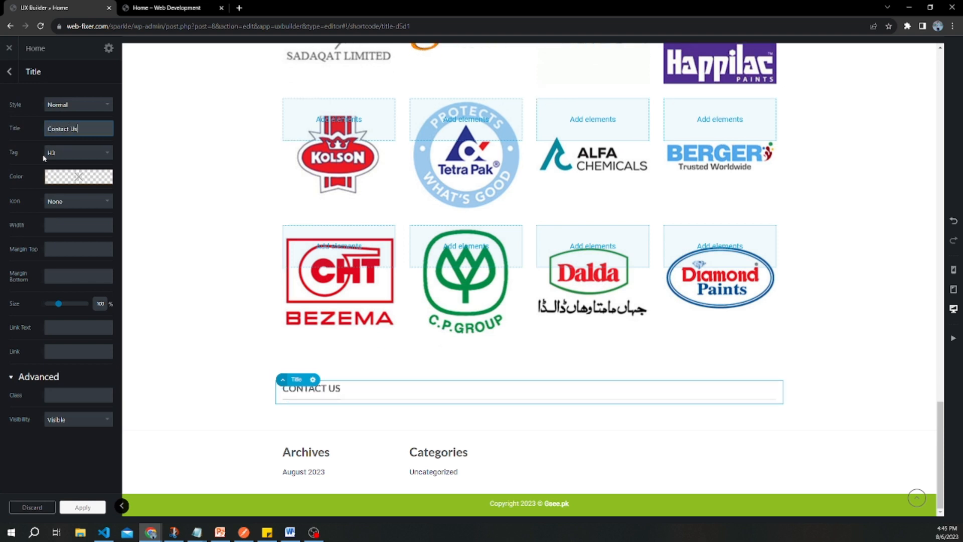
Step: Set the style of the Contact Us title to Center Bold
left_click(57, 105)
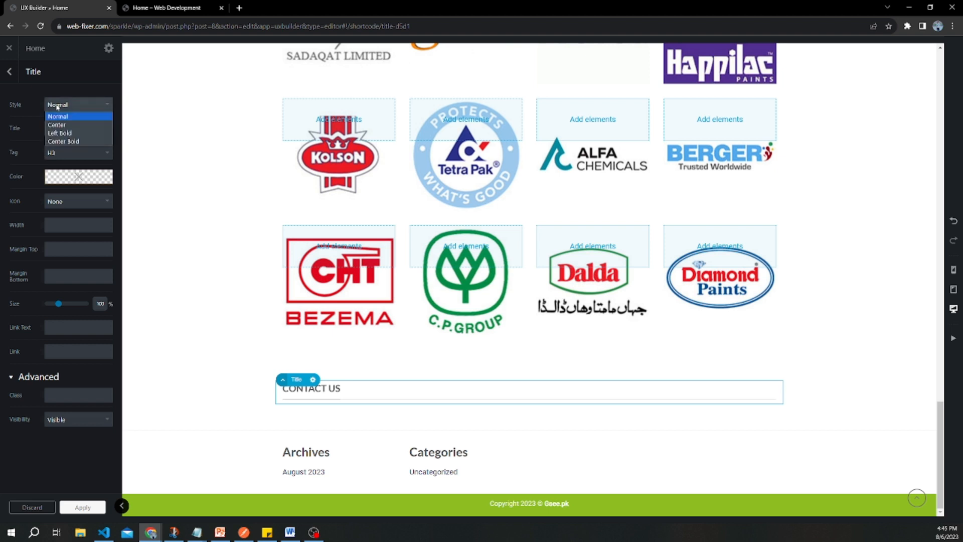
left_click(72, 143)
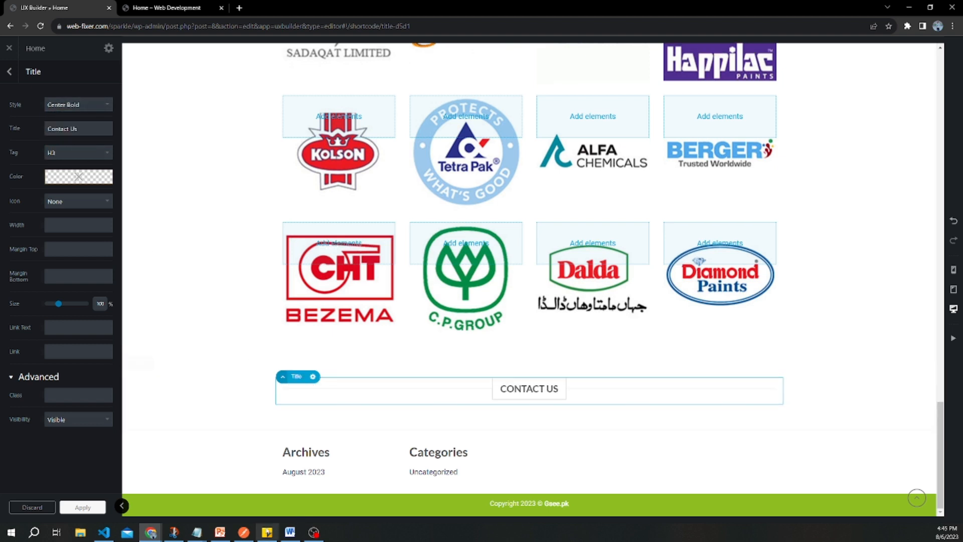
Step: Copy the colour code #0fa6e5 from the Notepad notes and set it as the Contact Us title's colour
mouse_move(200, 535)
left_click(321, 499)
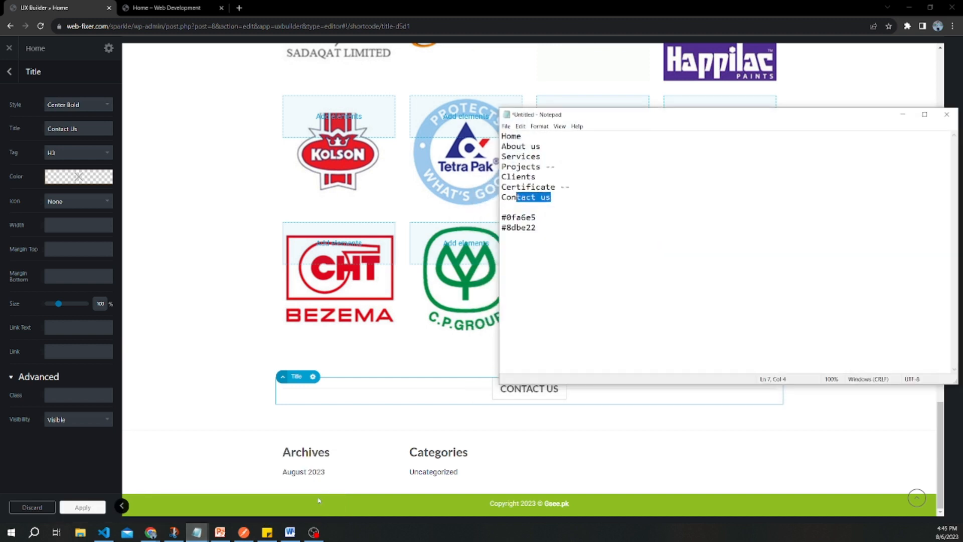
left_click(67, 176)
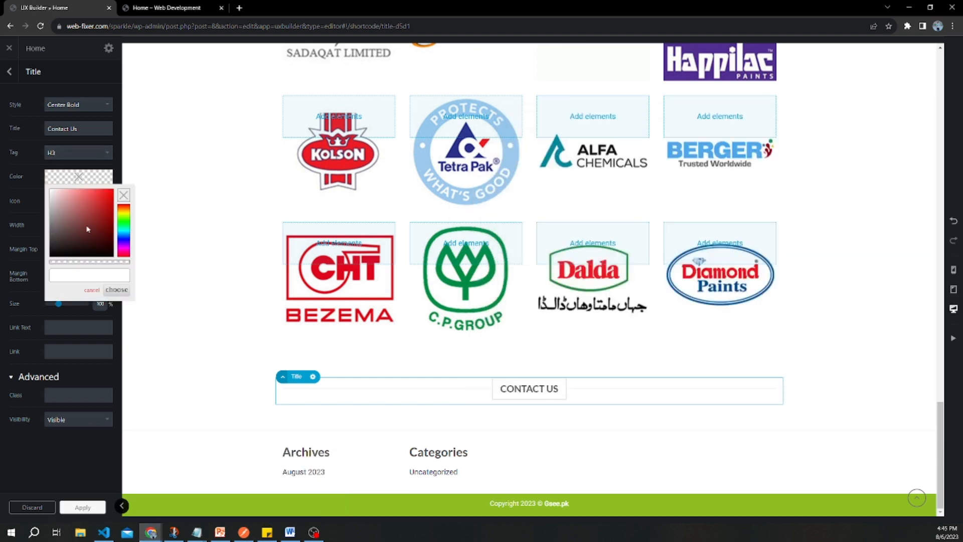
left_click(91, 274)
key("ctrl+v")
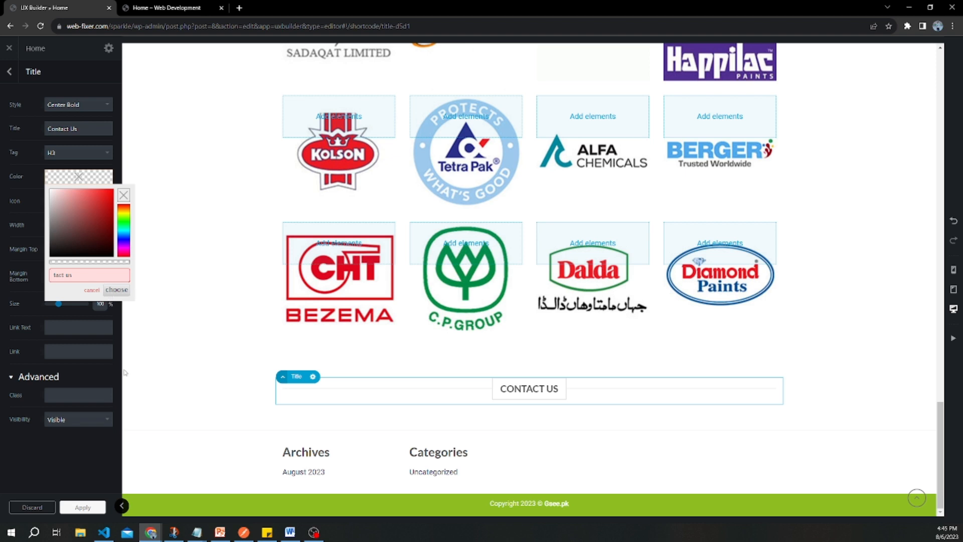
mouse_move(195, 536)
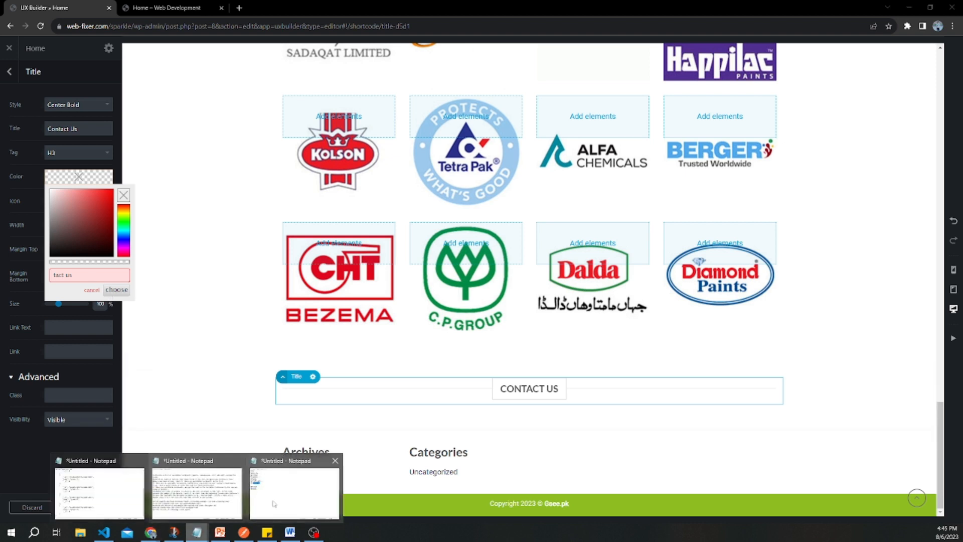
left_click(295, 489)
left_click(540, 222)
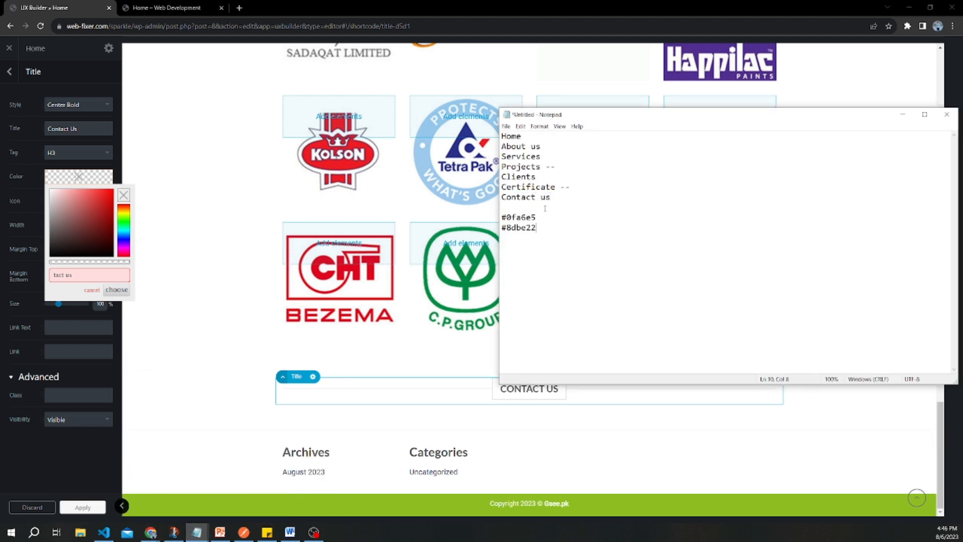
left_click_drag(538, 217, 502, 218)
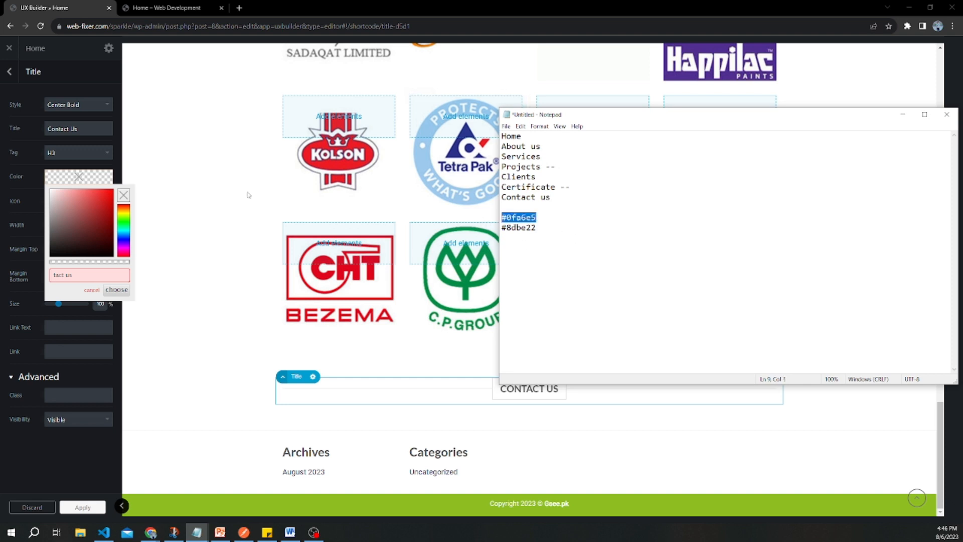
key("ctrl+c")
left_click(89, 274)
key("ctrl+a")
key("ctrl+v")
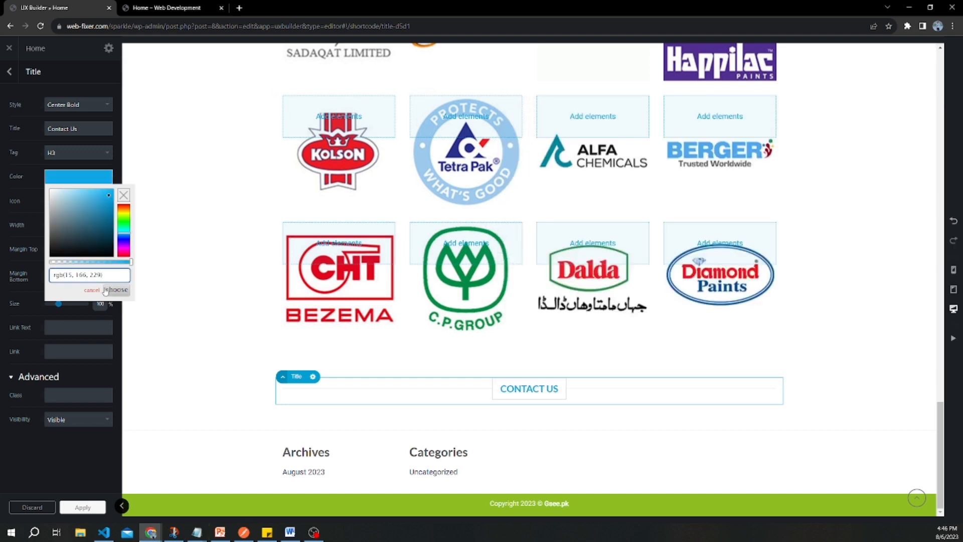
left_click(111, 290)
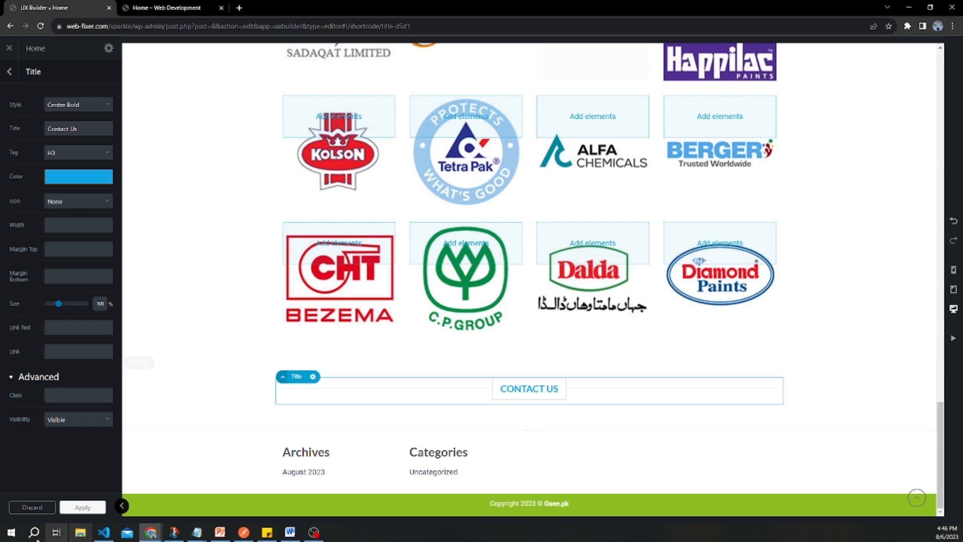
Step: Apply the title's changes and update the Home page
left_click(82, 507)
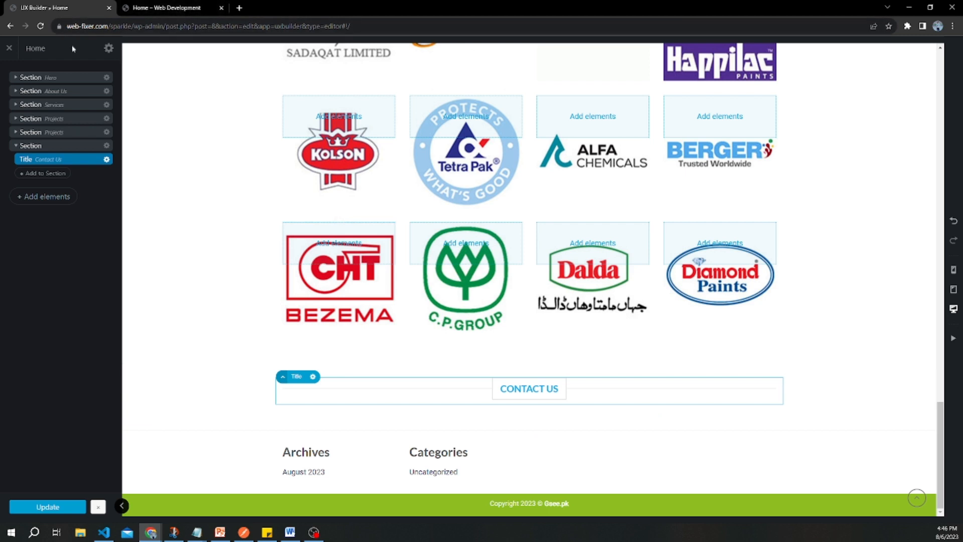
left_click(48, 506)
Step: In the site's WordPress dashboard, activate the Forminator plugin and update it to the newest version
left_click(183, 5)
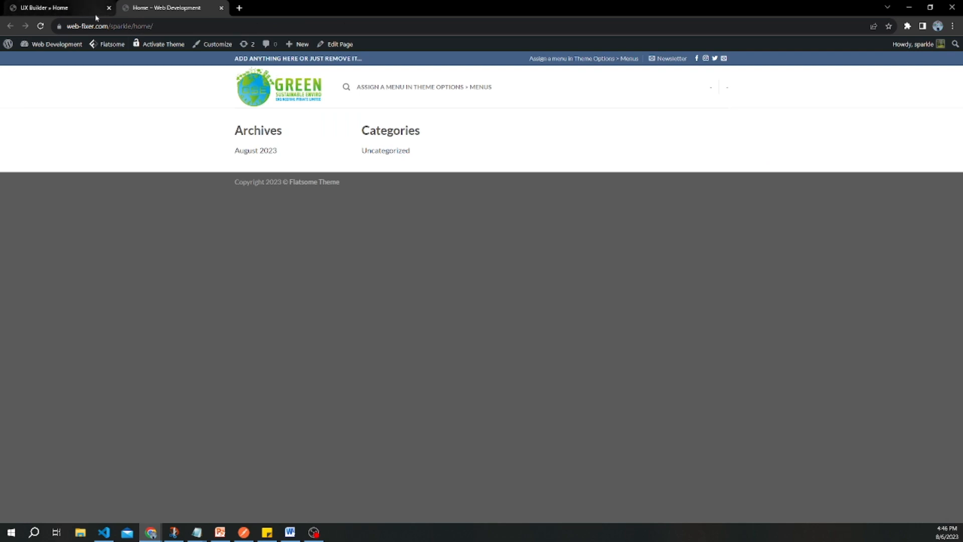
left_click(55, 60)
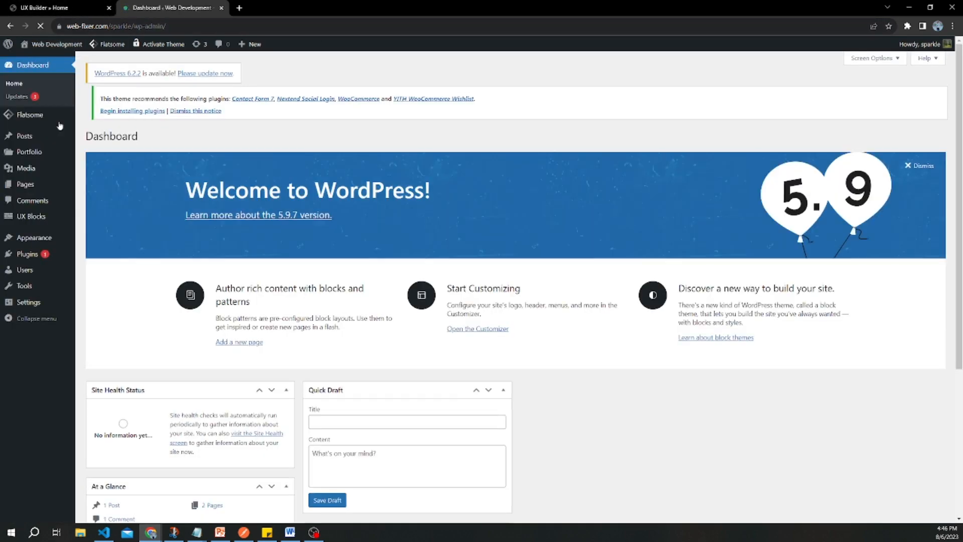
mouse_move(22, 256)
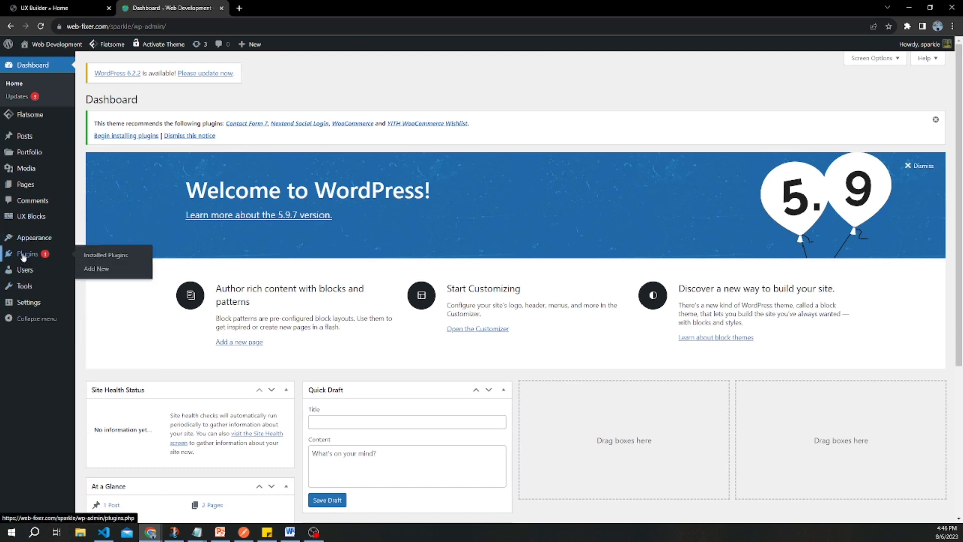
left_click(22, 256)
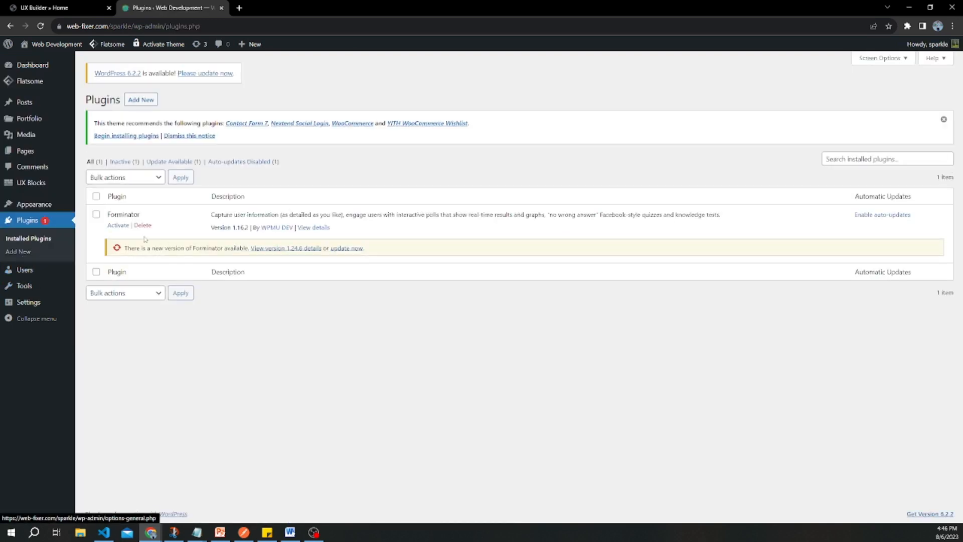
left_click(119, 225)
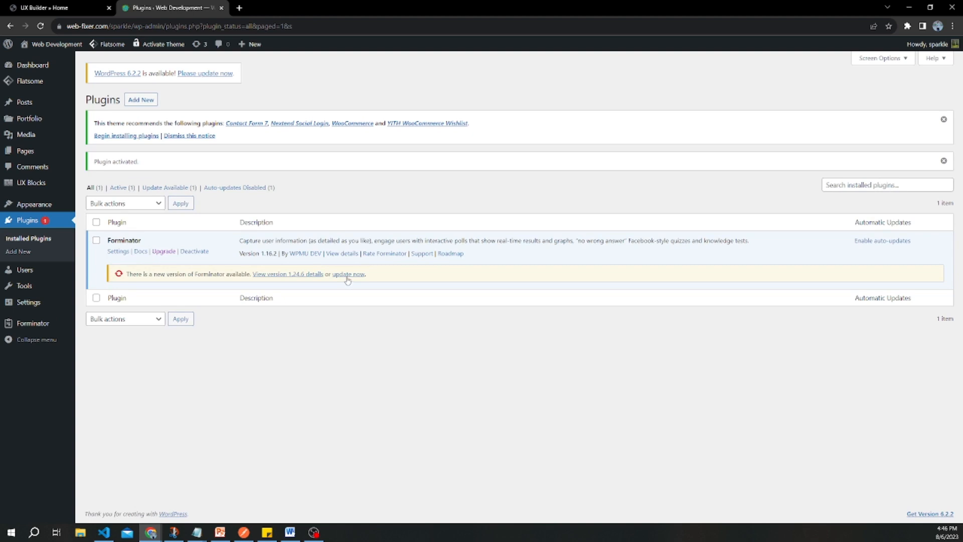
left_click(347, 274)
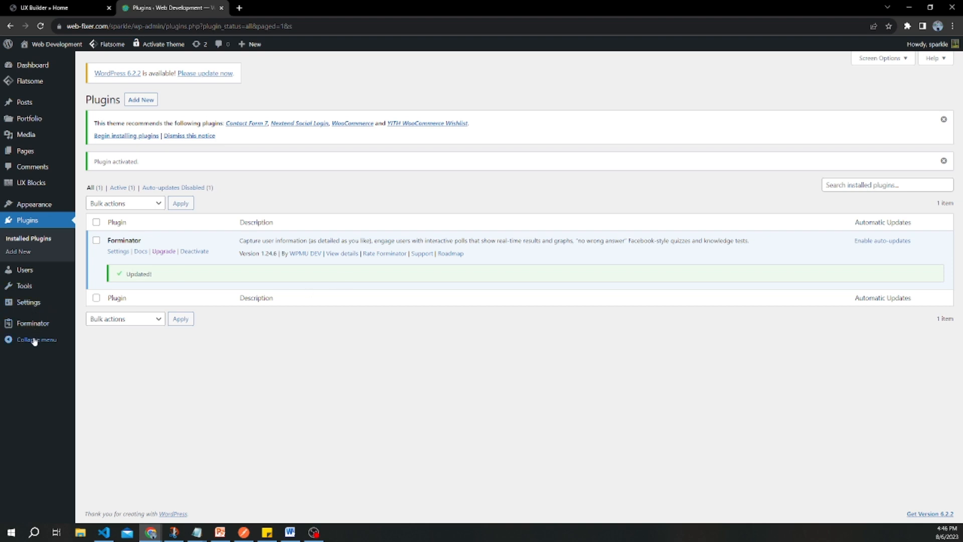
Step: Create a Forminator form from the Contact Us template and name it Contact Us
mouse_move(35, 328)
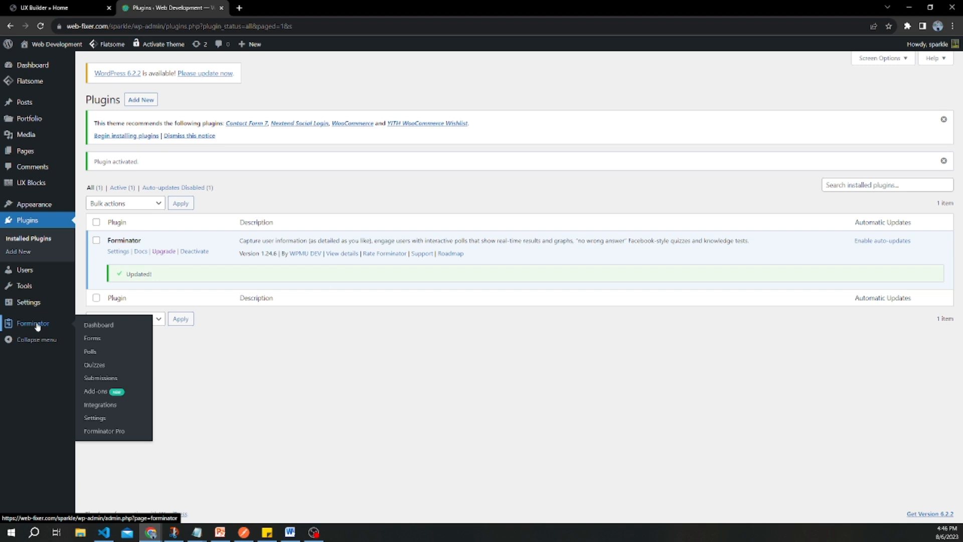
left_click(100, 337)
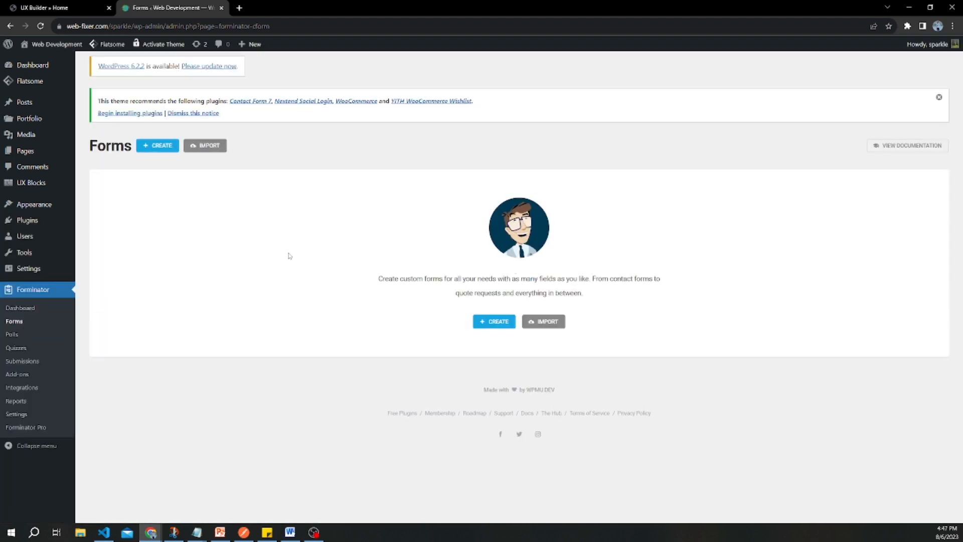
left_click(491, 321)
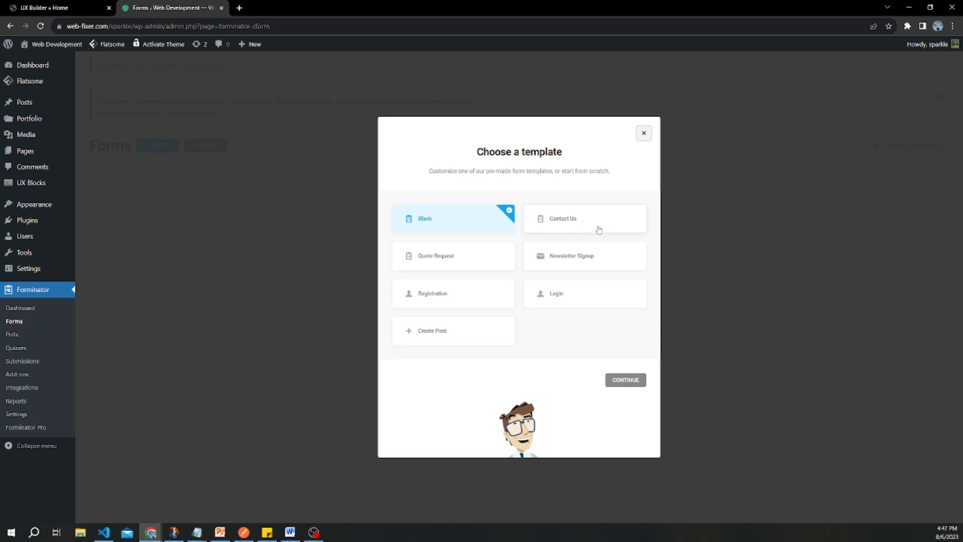
left_click(598, 227)
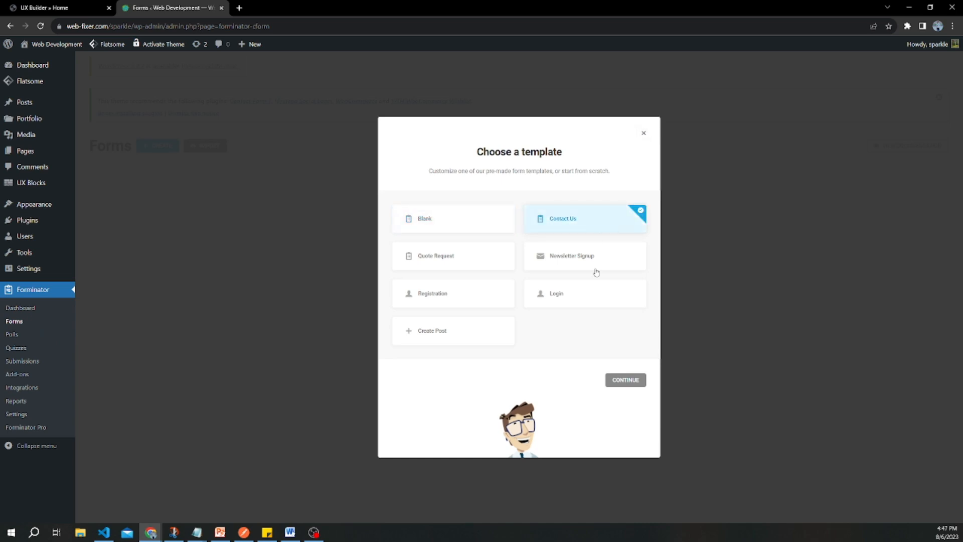
left_click(622, 381)
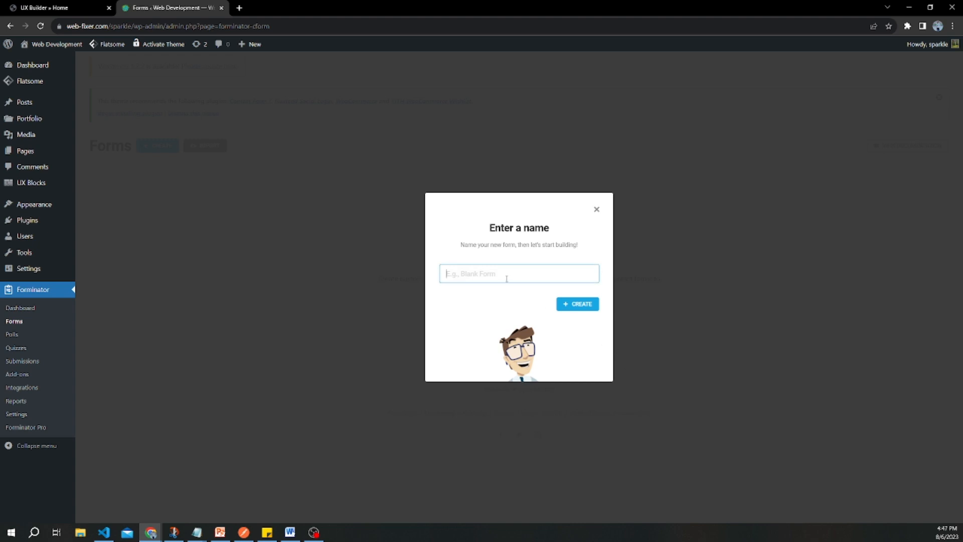
type("Contact us")
key("shift+Left")
key("shift+Left")
key("BackSpace")
left_click(574, 306)
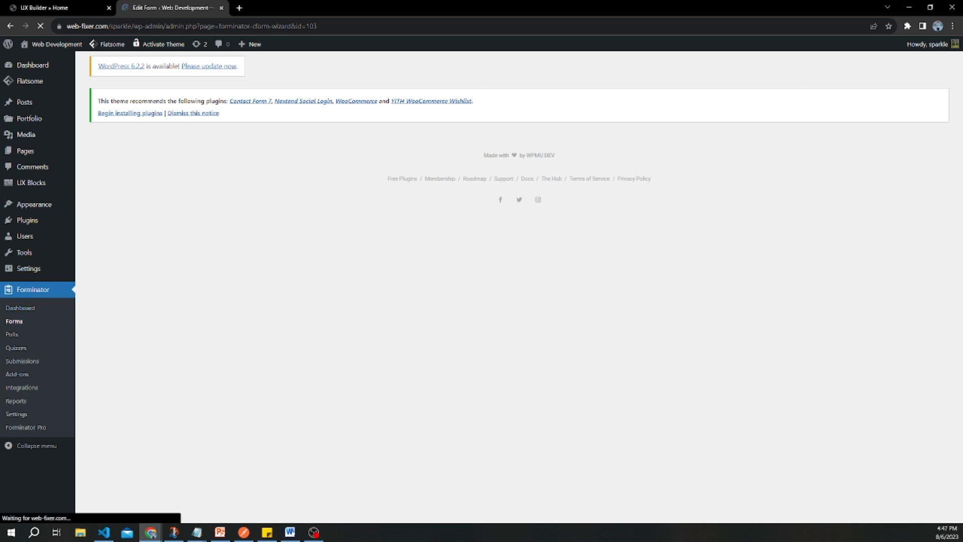
key("alt+Tab")
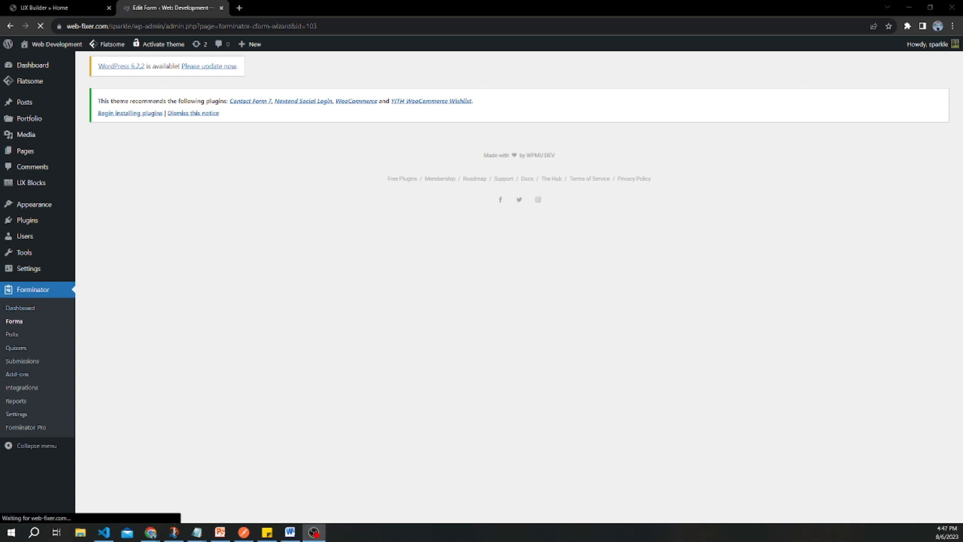
key("alt+Tab")
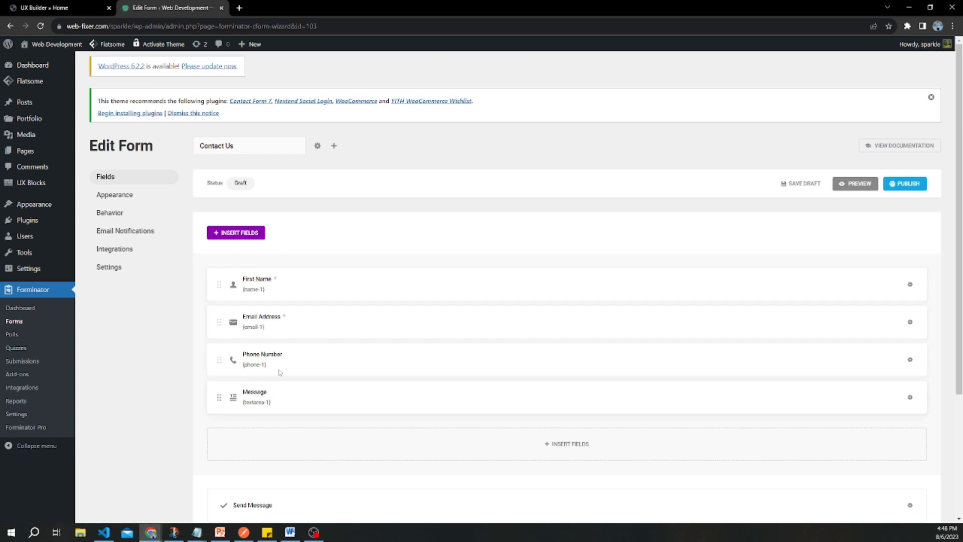
Step: Change the label of the form's First Name field to Full Name
left_click(296, 288)
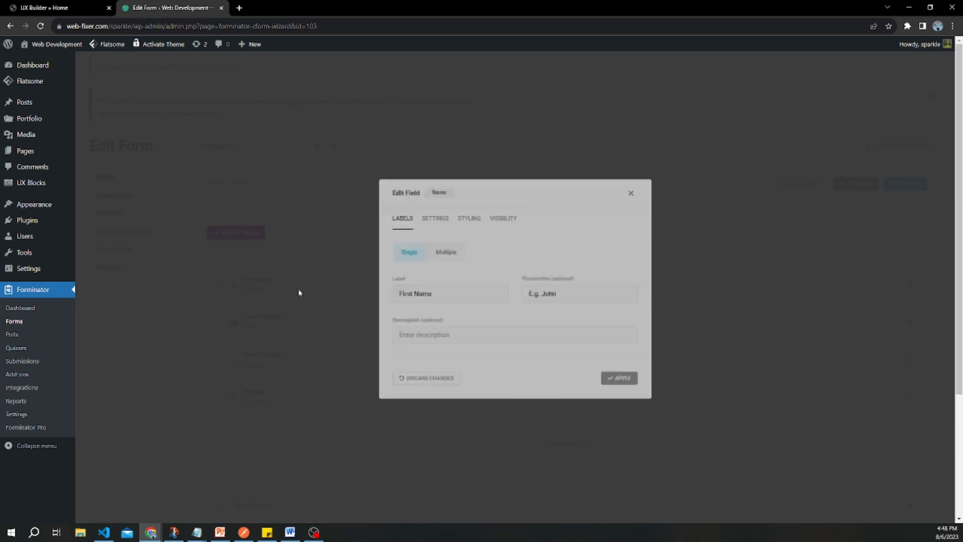
left_click_drag(462, 294, 366, 290)
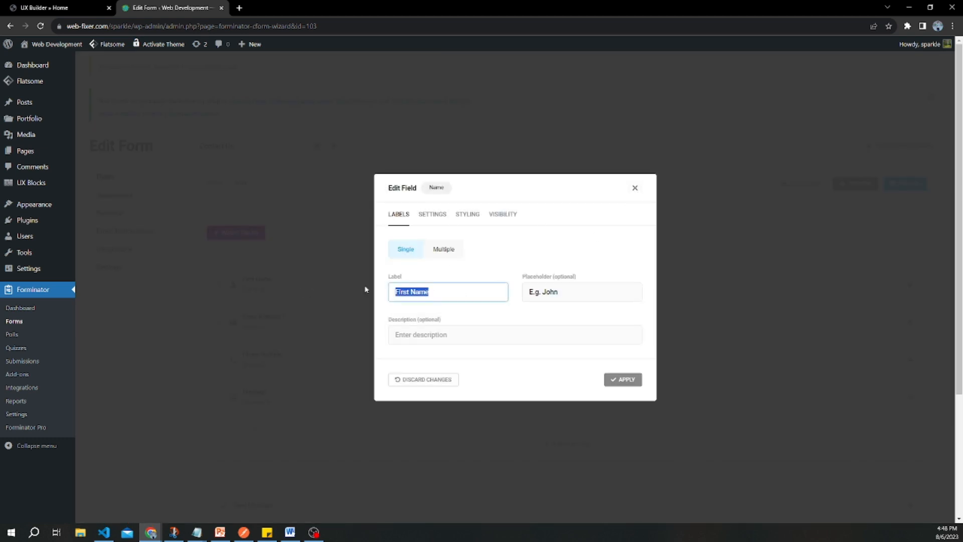
type("F")
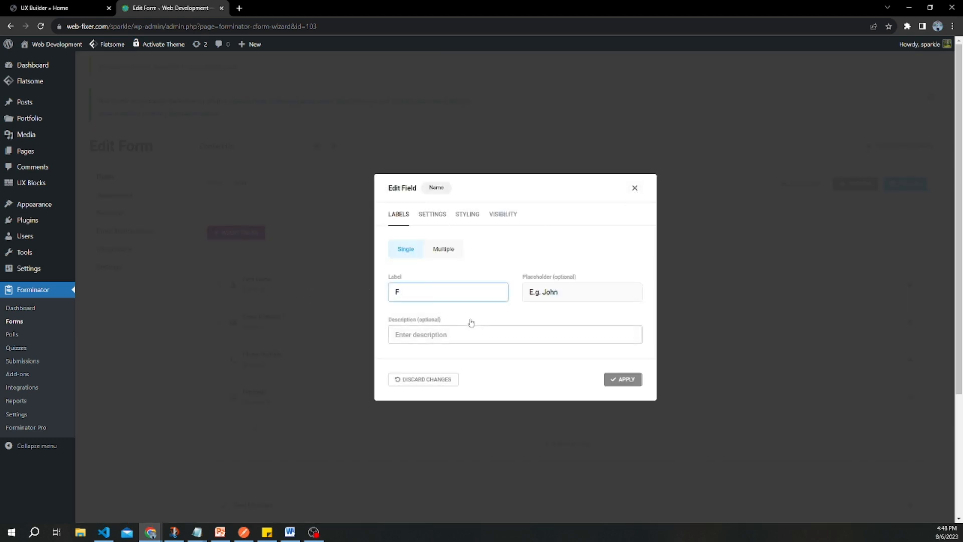
type("ill Name")
left_click(564, 294)
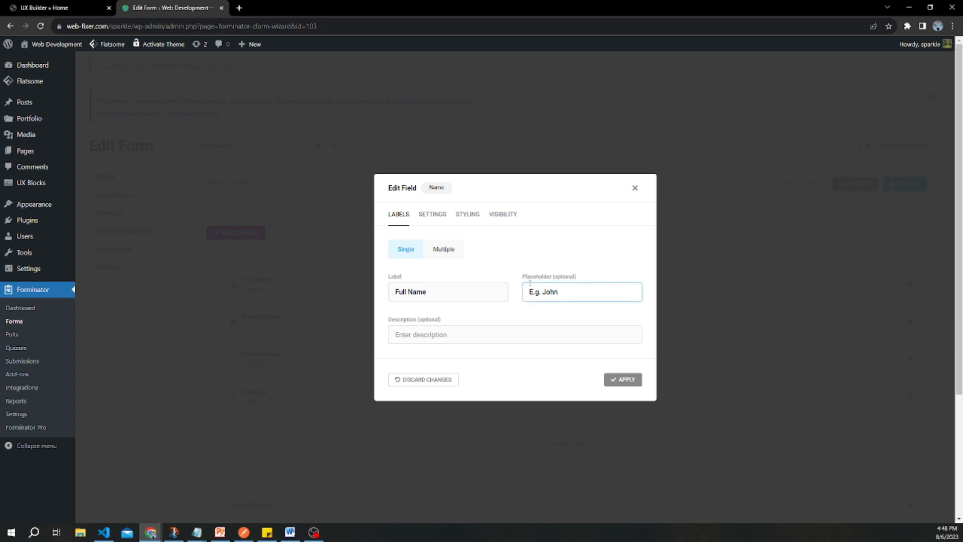
key("ctrl+a")
left_click(450, 247)
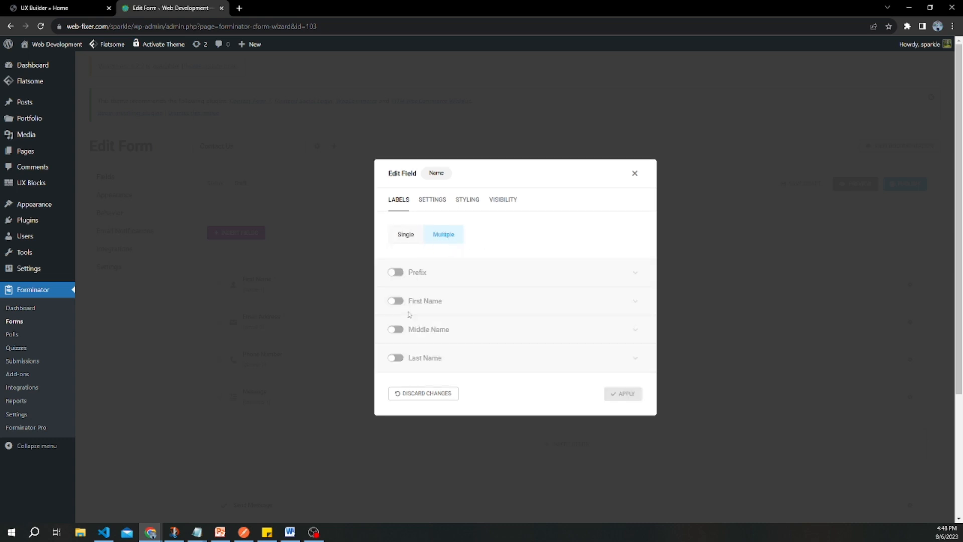
left_click(395, 272)
left_click(398, 273)
left_click(397, 273)
left_click(636, 272)
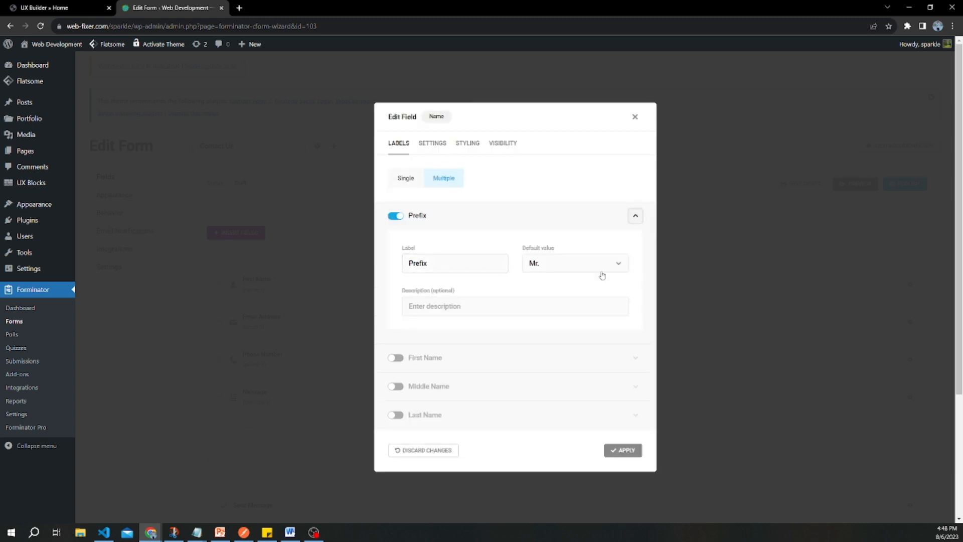
left_click(396, 216)
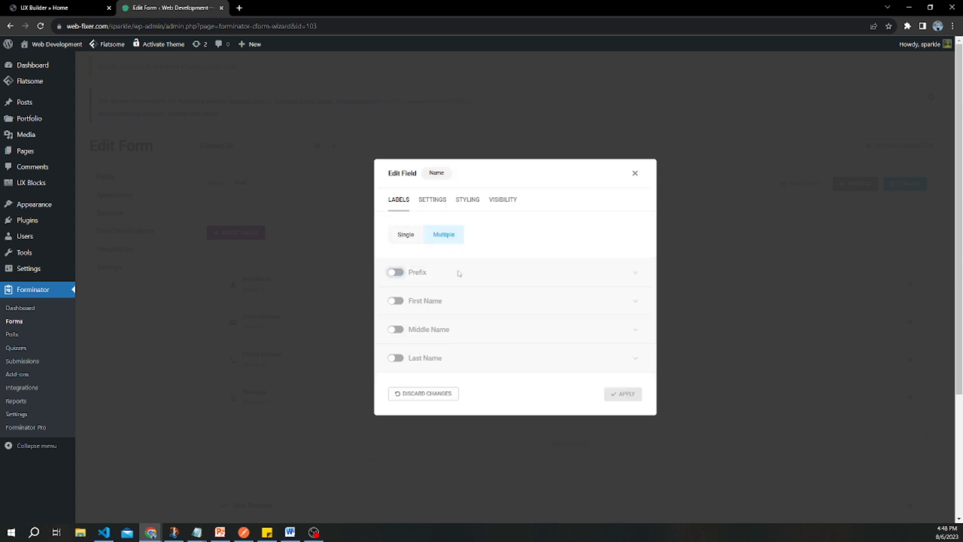
left_click(406, 240)
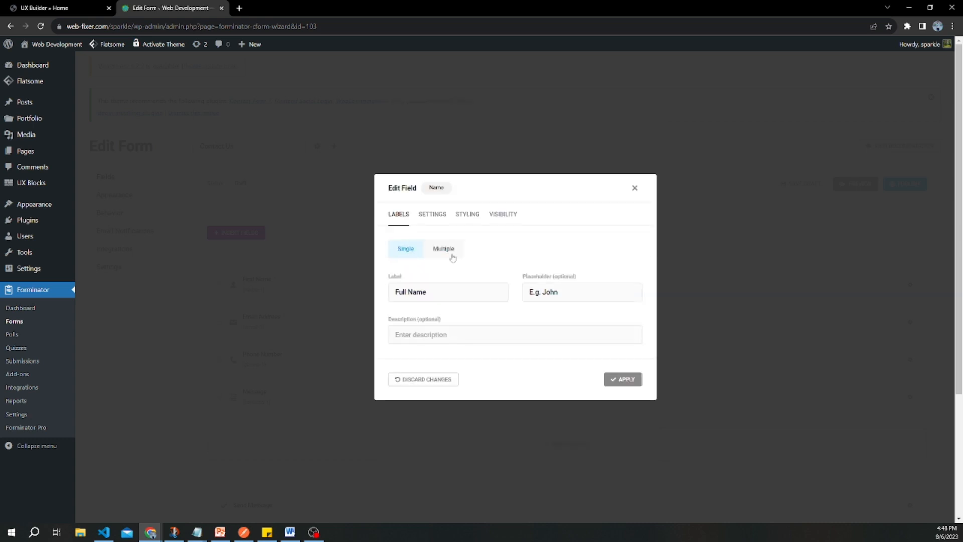
Step: Review the name field's Settings, Styling and Visibility options, and apply the field
left_click(454, 335)
left_click(435, 217)
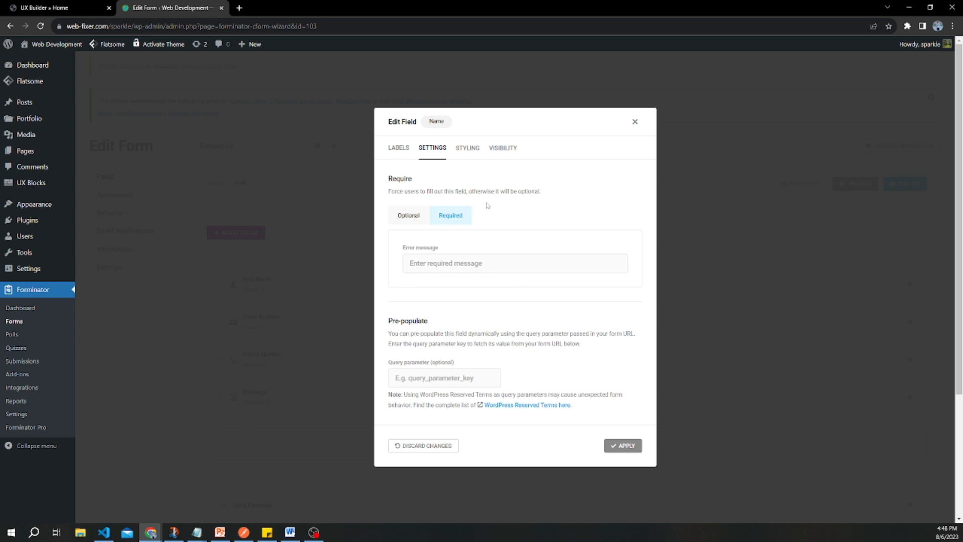
scroll(496, 361, "down", 2)
scroll(496, 362, "up", 2)
left_click(468, 148)
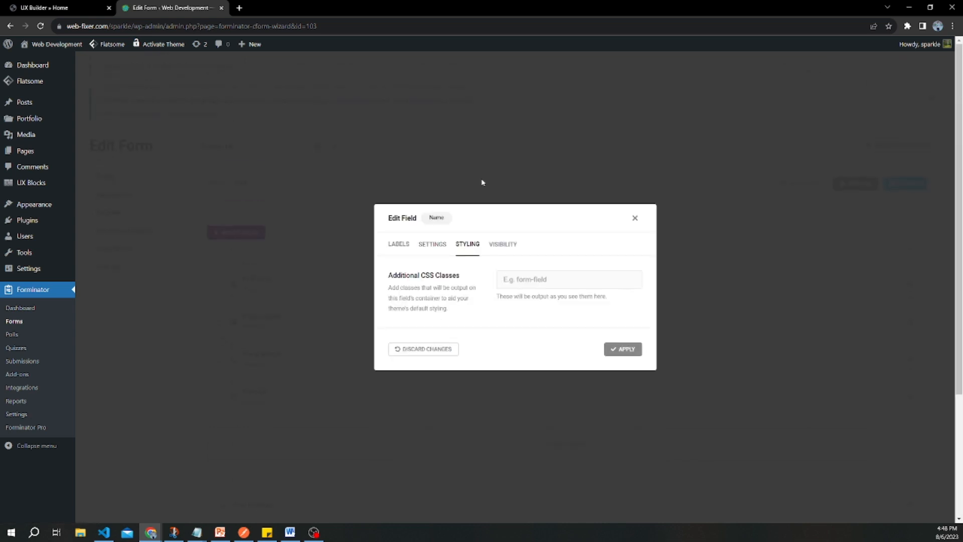
left_click(496, 247)
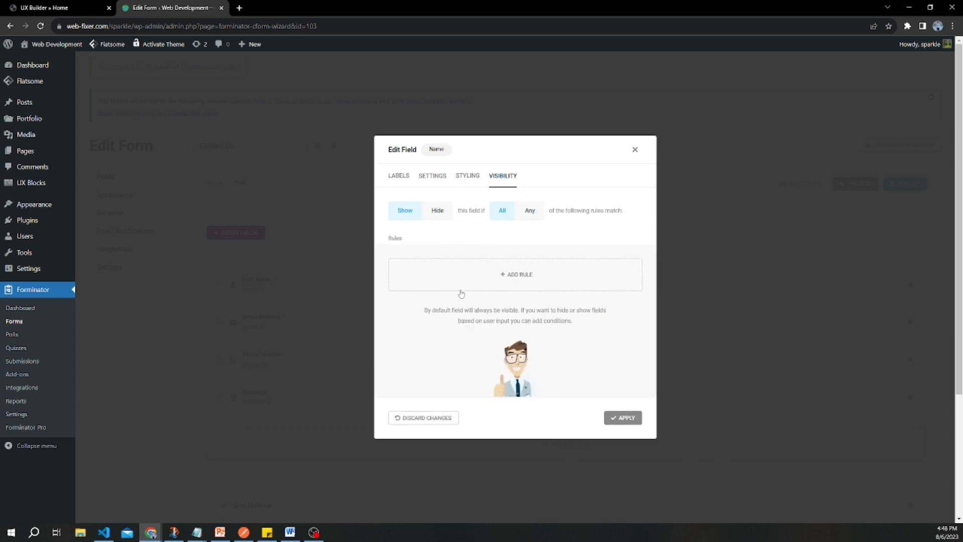
left_click(405, 177)
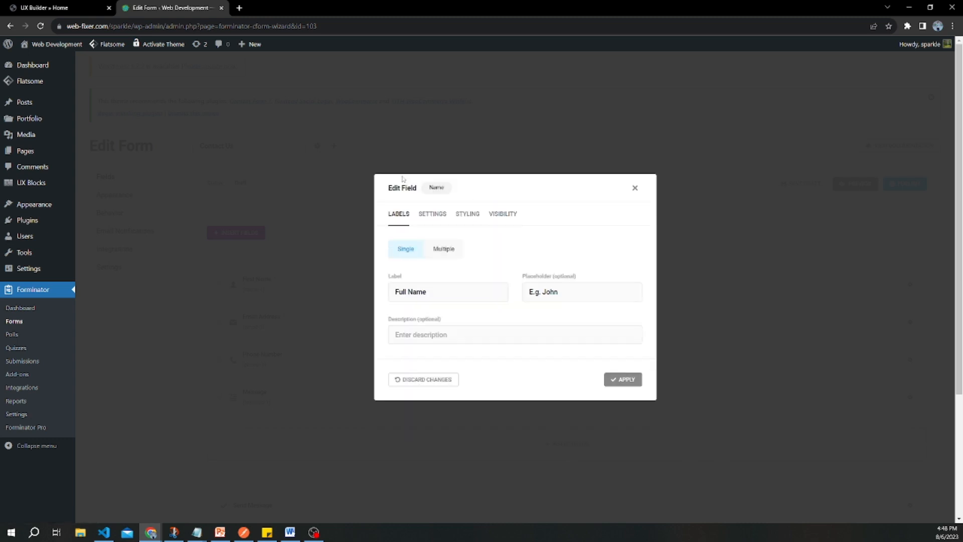
left_click(622, 379)
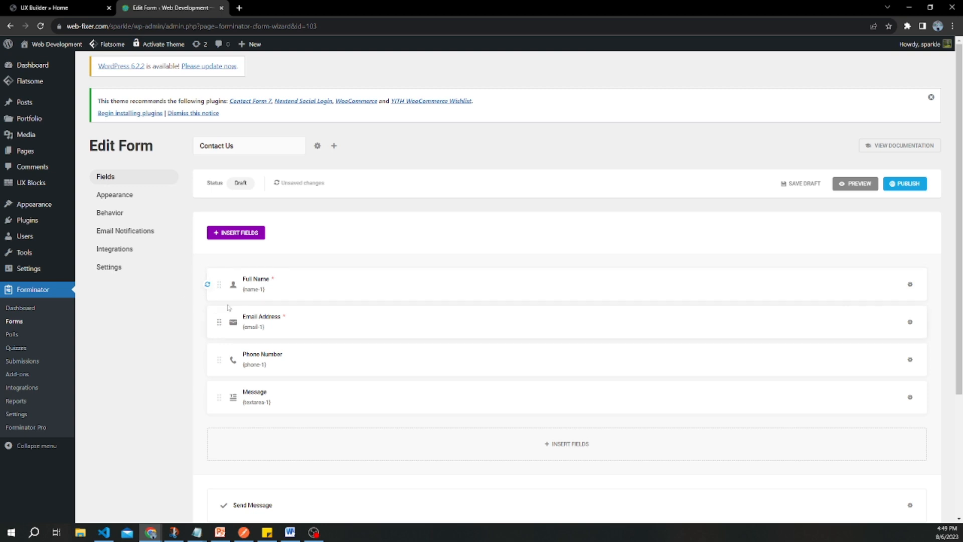
Step: Reopen the name field, set its label to First Name and apply the change
left_click(259, 292)
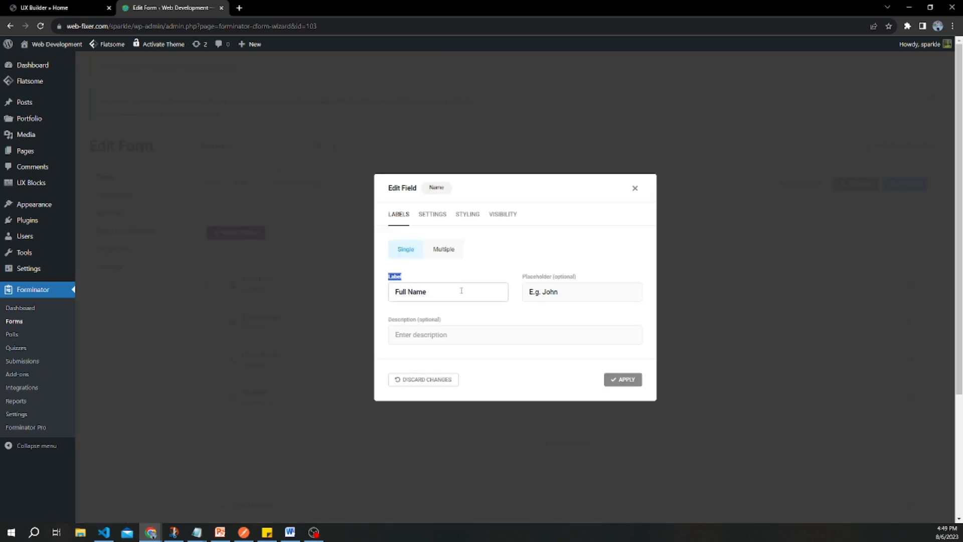
left_click(474, 279)
scroll(461, 351, "down", 2)
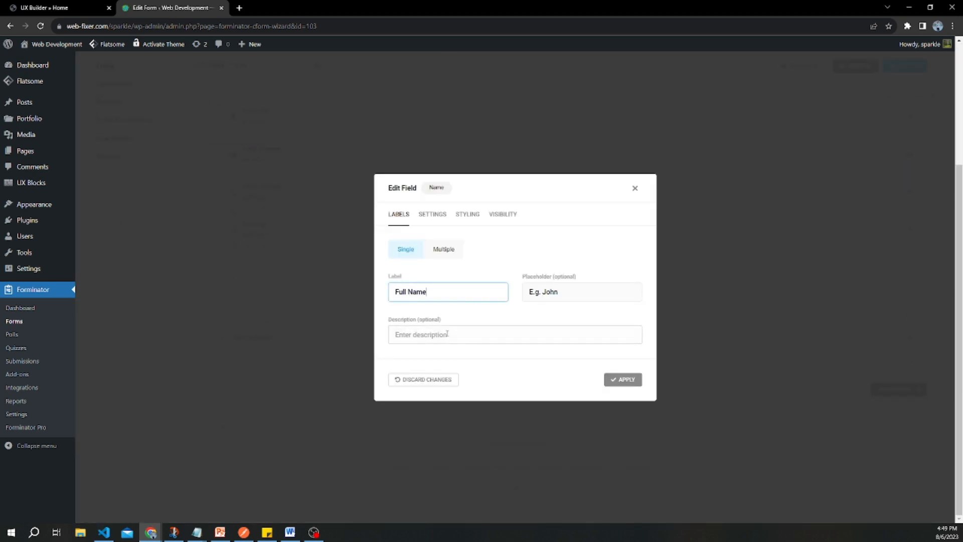
left_click(429, 215)
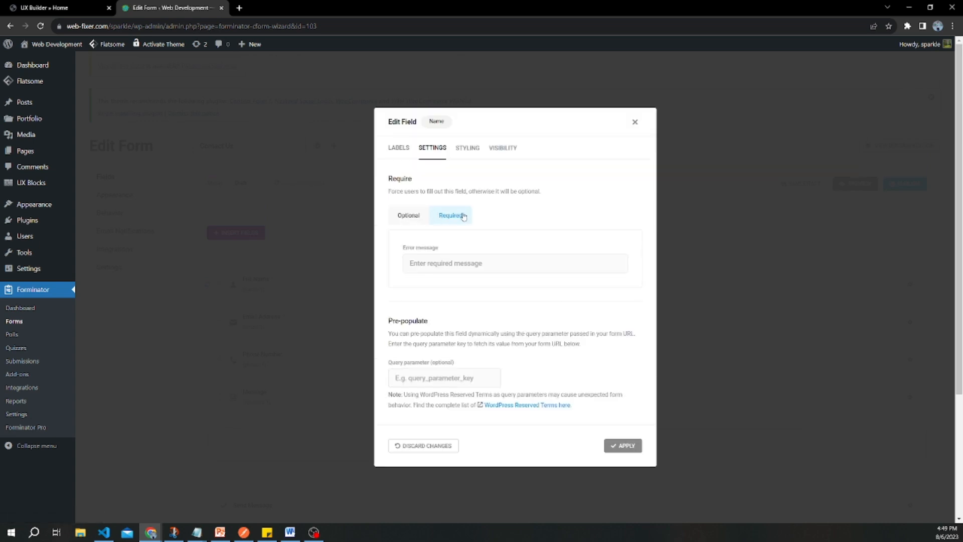
left_click(466, 149)
left_click(399, 244)
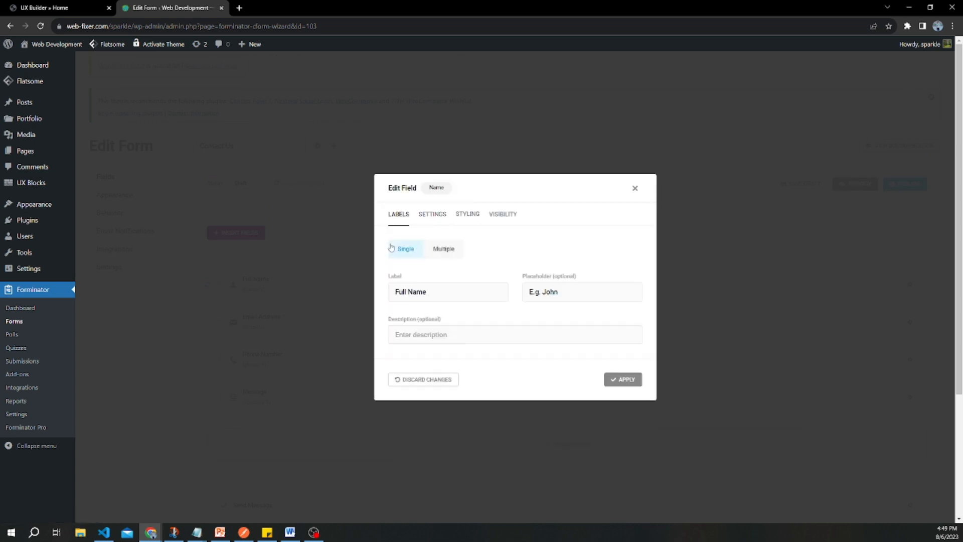
left_click(447, 290)
left_click_drag(447, 290, 362, 288)
type("F")
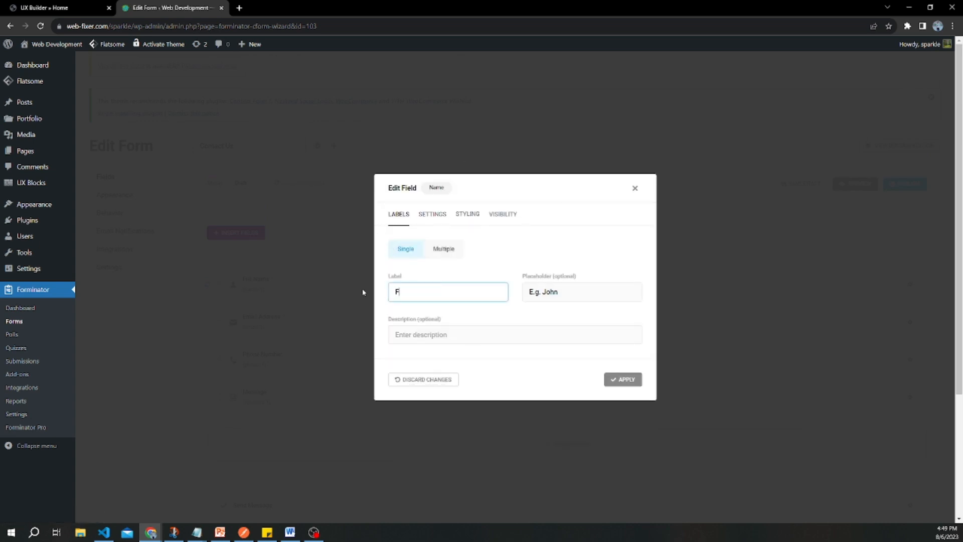
type("irst Name")
left_click(626, 379)
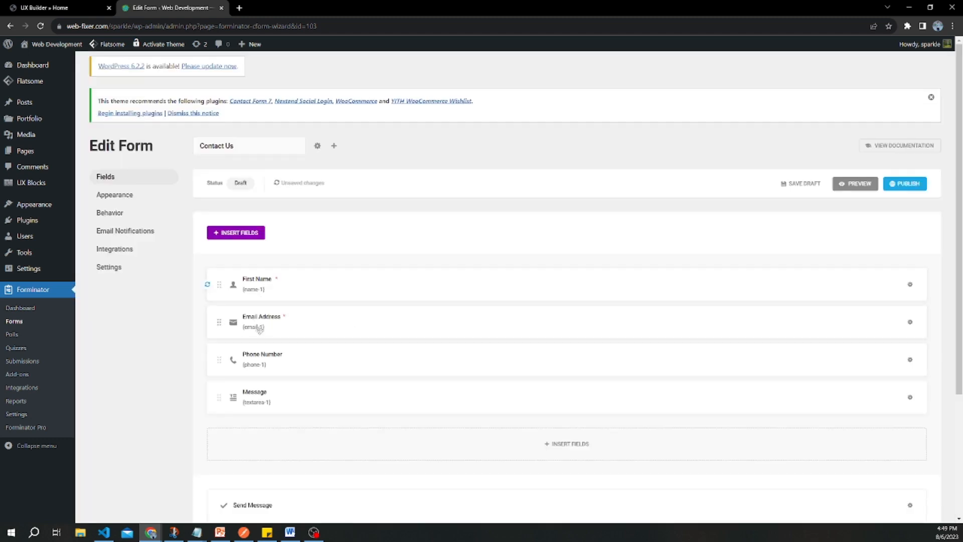
Step: Insert an additional Name field into the form, keep its label as Name and apply it
left_click(573, 450)
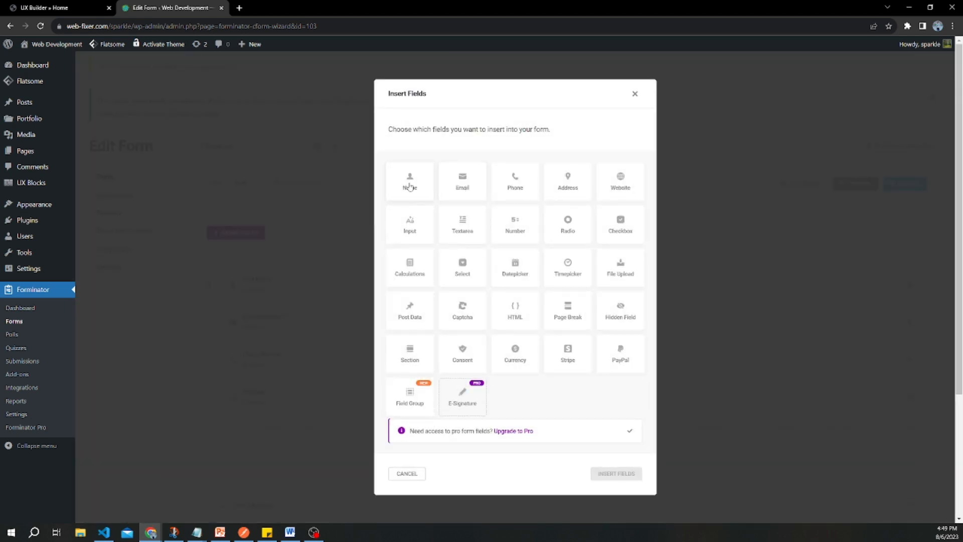
left_click(409, 187)
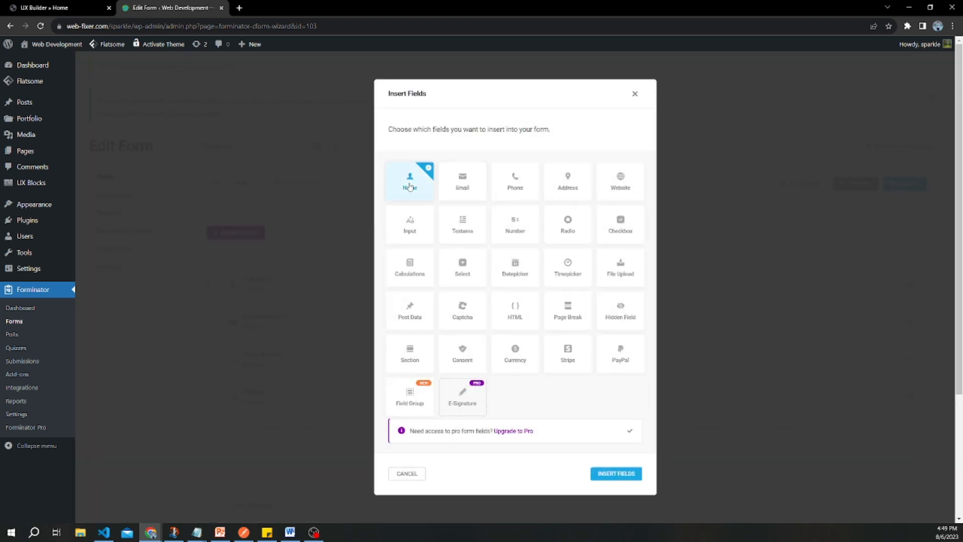
left_click(624, 478)
left_click(417, 293)
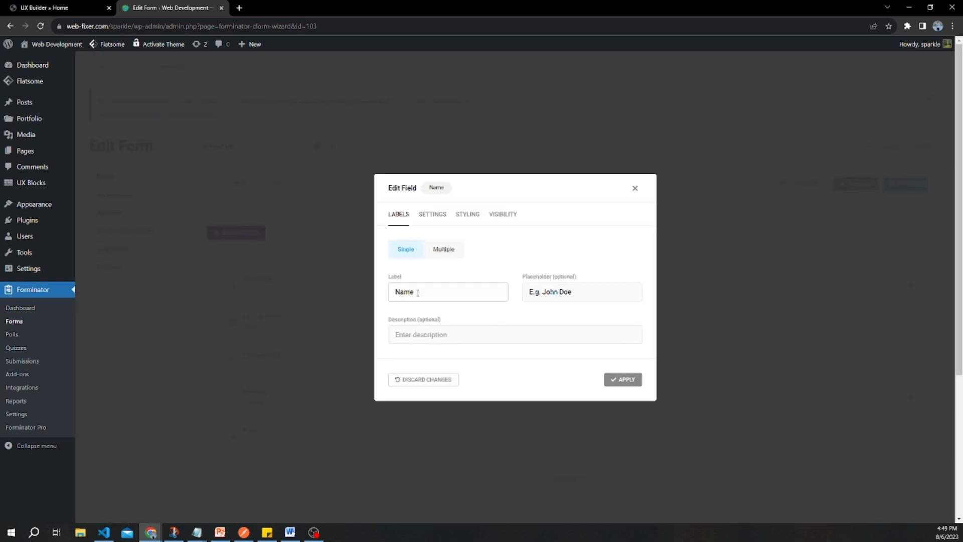
key("ctrl+a")
type("L")
key("ctrl+a")
type("Nam")
left_click(622, 379)
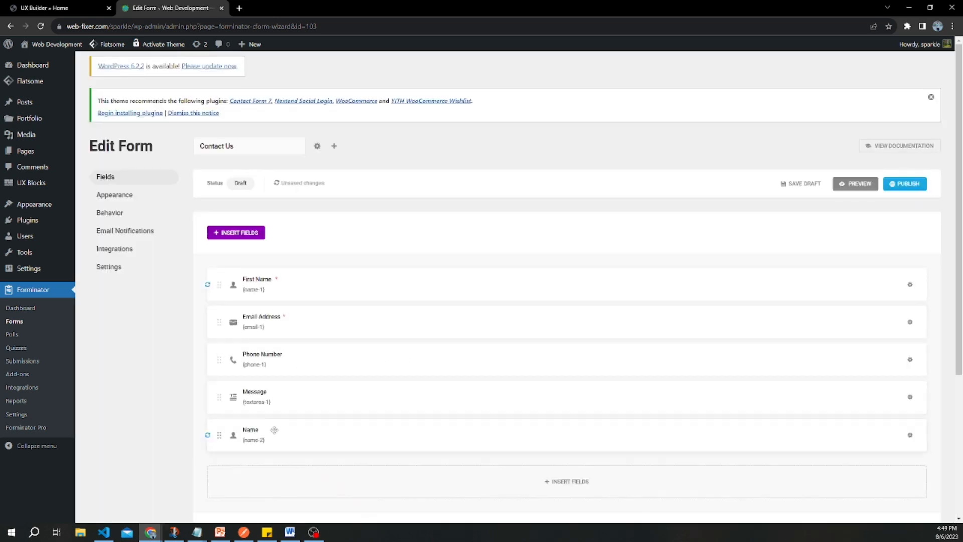
Step: Move the added Name field into the First Name row and delete it from the form
left_click_drag(272, 439, 282, 291)
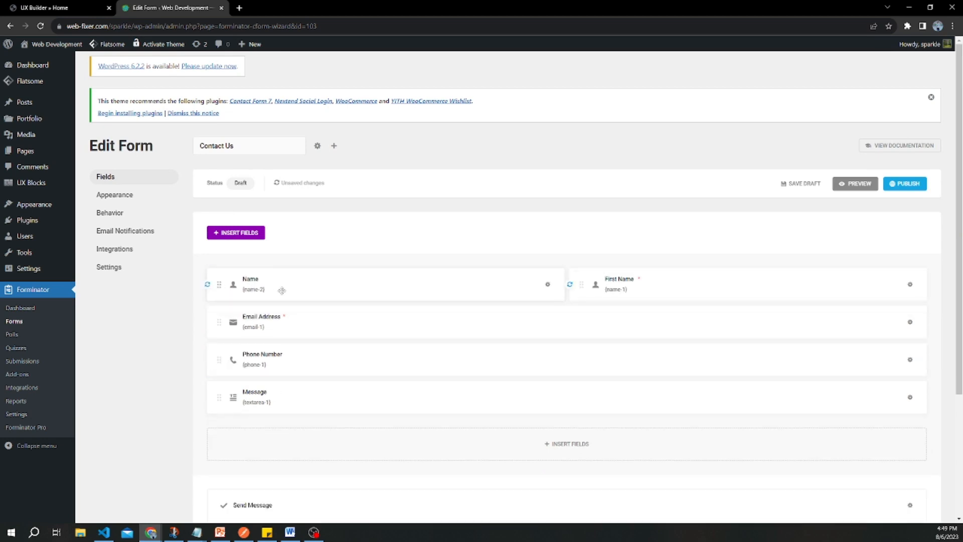
left_click(547, 284)
left_click(510, 340)
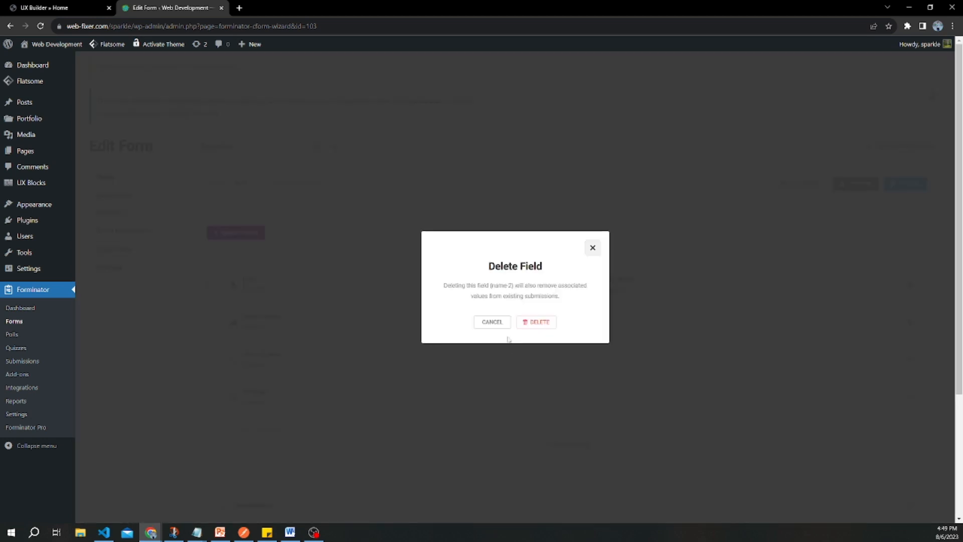
left_click(537, 320)
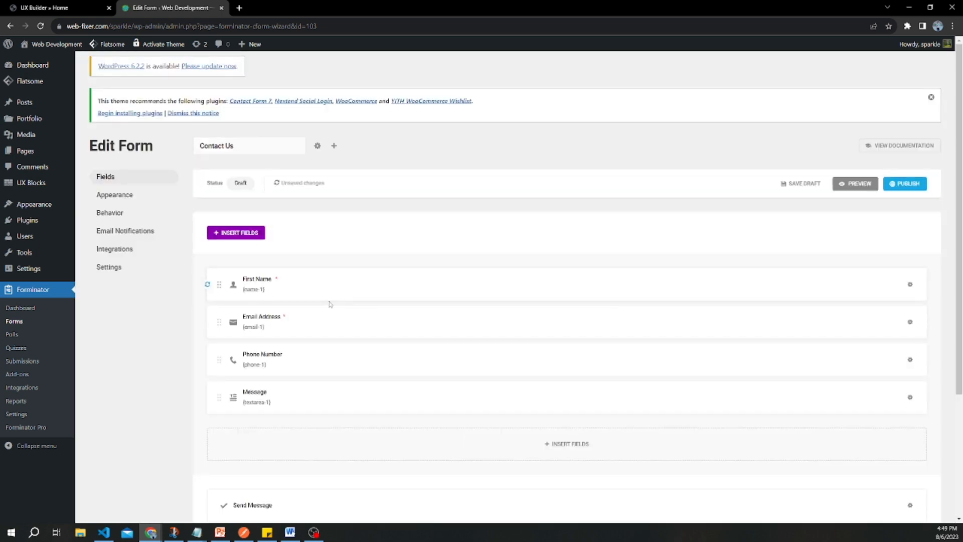
Step: Try to place the Email Address field in the same row as First Name
left_click_drag(296, 324, 511, 296)
left_click_drag(279, 326, 500, 308)
left_click_drag(425, 287, 429, 307)
left_click_drag(236, 322, 467, 280)
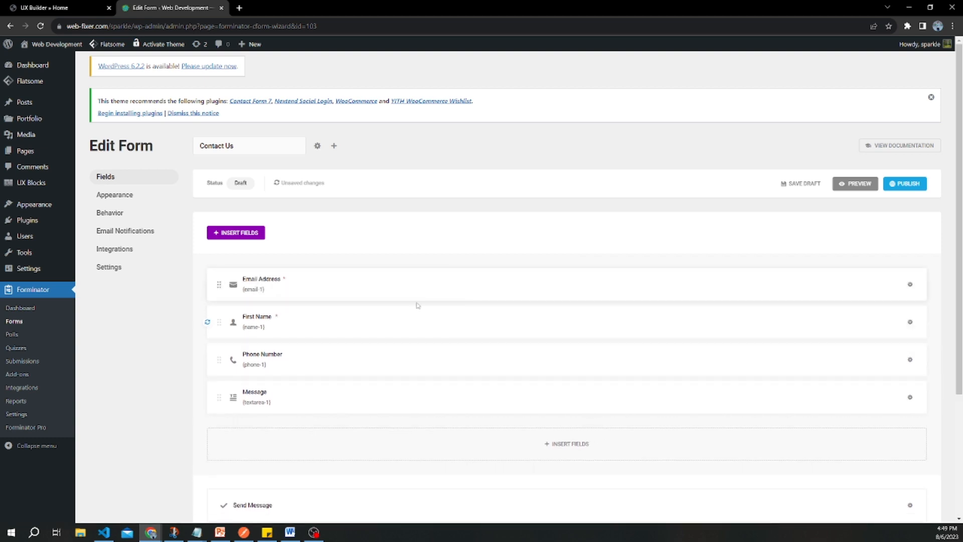
Step: Review the Email Address field's label, settings and styling options, and close it without changes
left_click(910, 285)
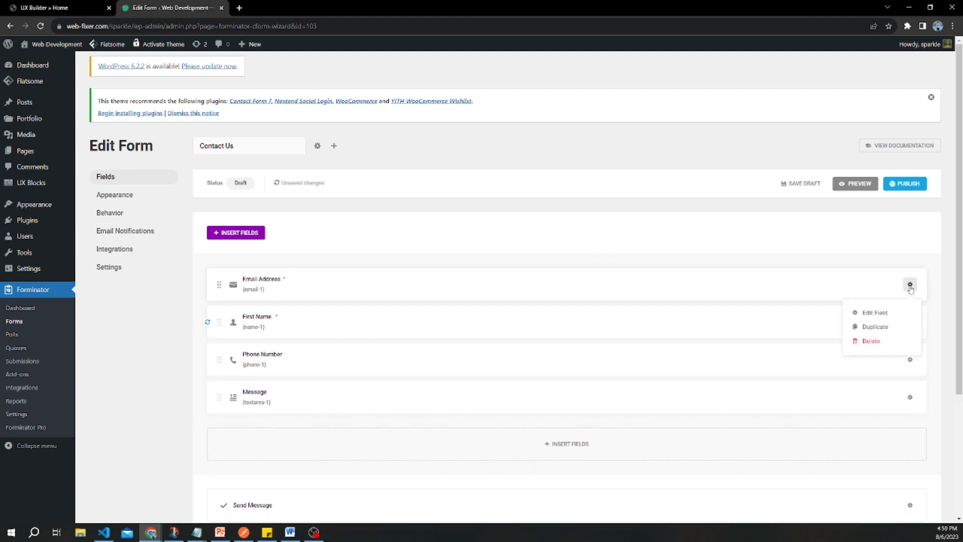
left_click(884, 319)
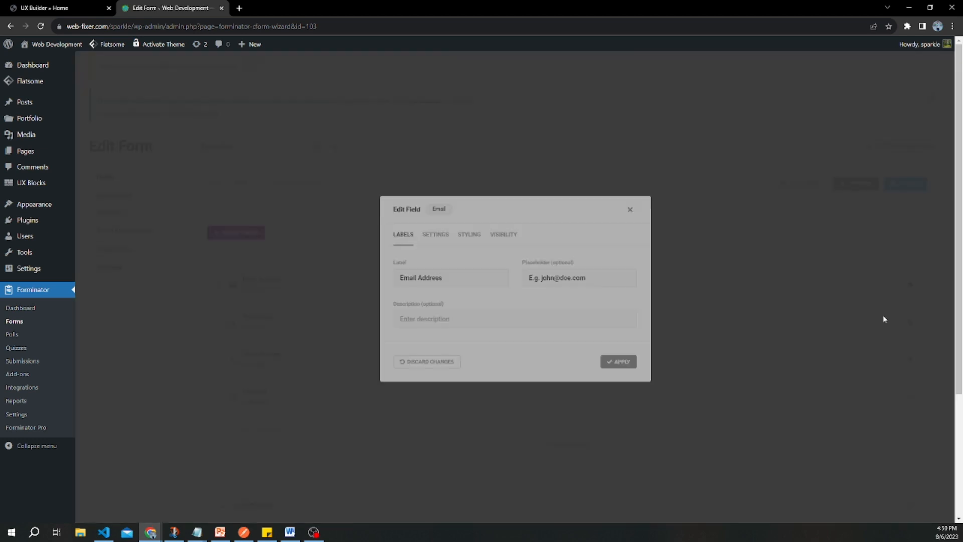
left_click(436, 236)
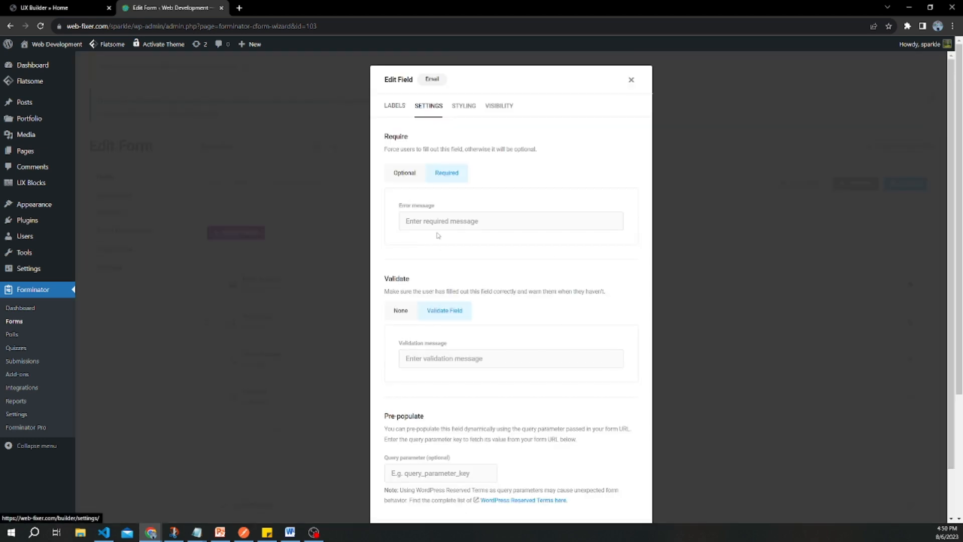
left_click(463, 105)
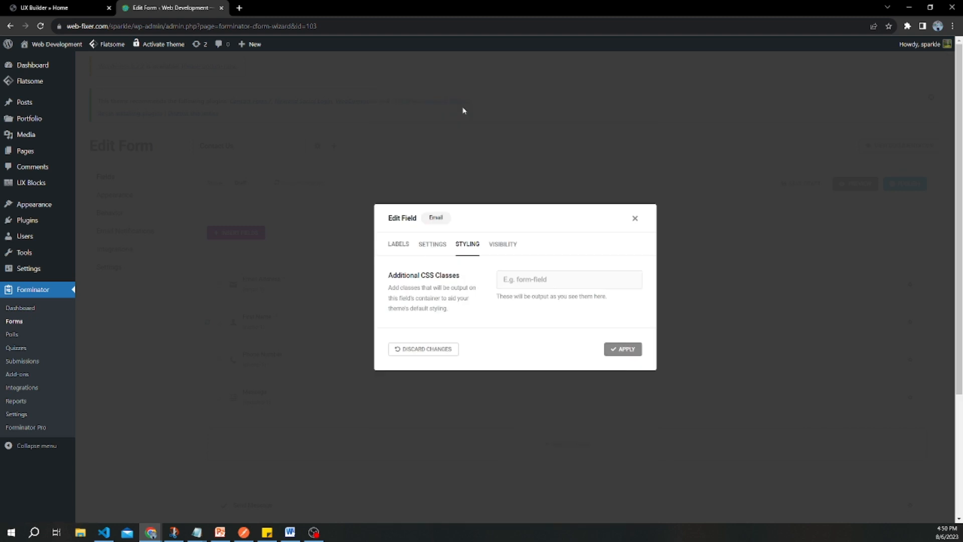
left_click(635, 218)
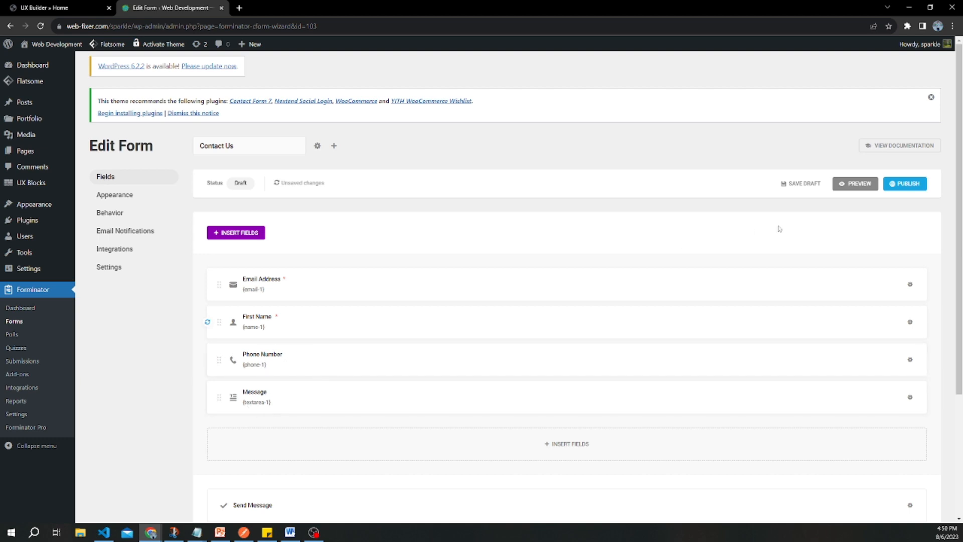
Step: Preview the form, examine the Email Address field's required marker and validation message, and close the preview
left_click(855, 183)
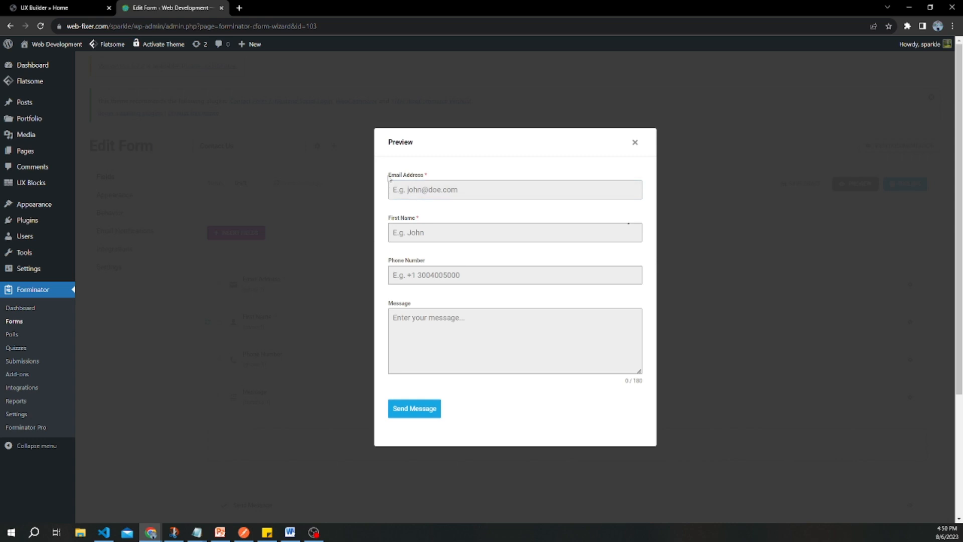
left_click_drag(390, 177, 437, 180)
left_click(438, 177)
left_click(635, 144)
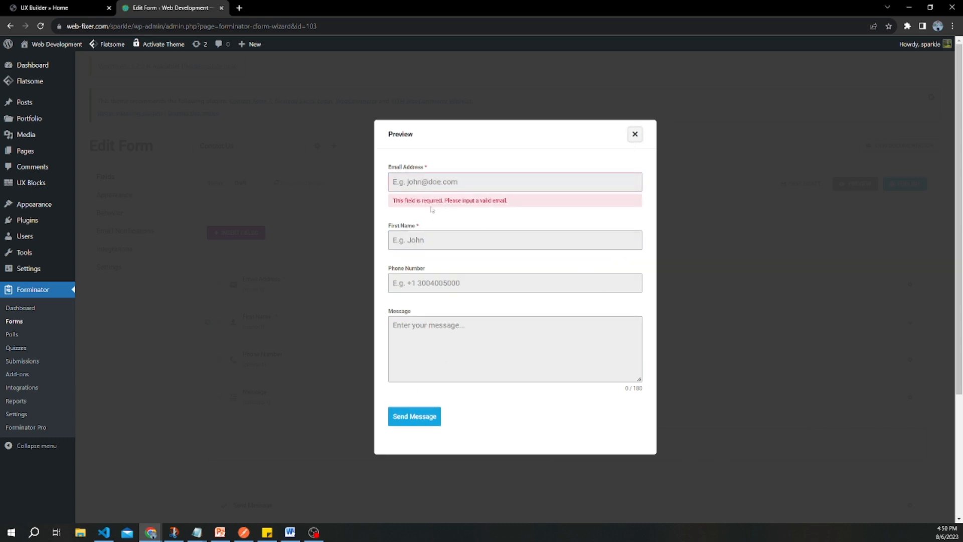
left_click_drag(394, 201, 514, 204)
left_click(517, 205)
left_click(631, 138)
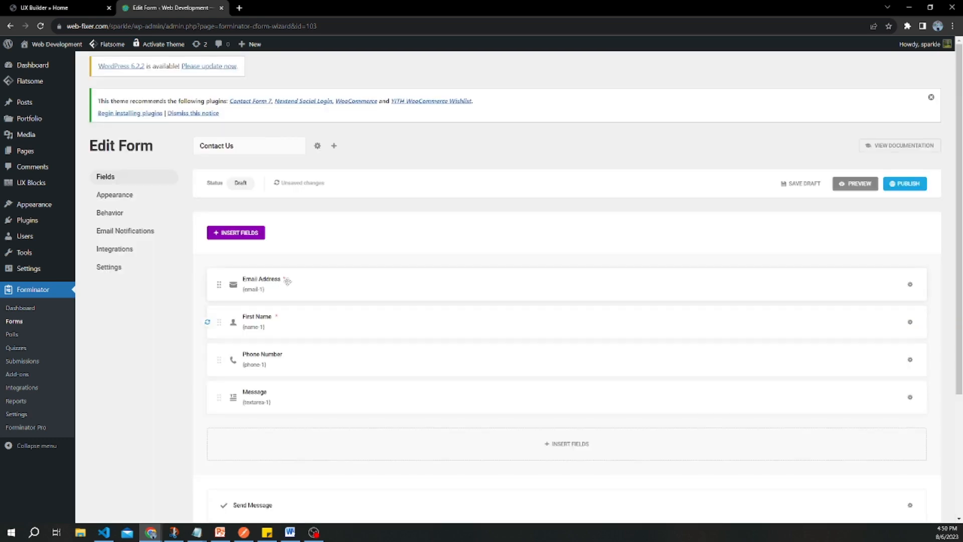
Step: Arrange First Name and Email Address side by side in the form's first row, with First Name first
left_click_drag(289, 285, 279, 339)
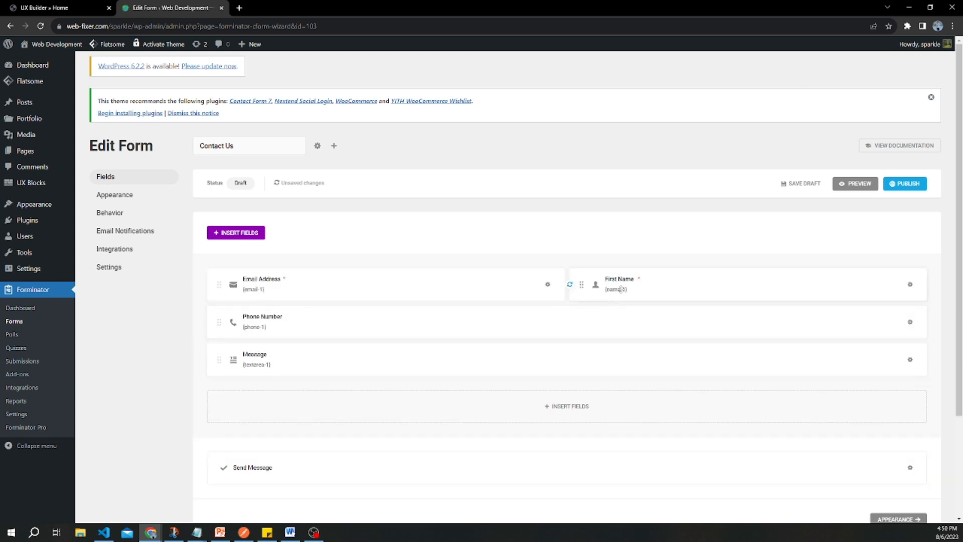
left_click_drag(641, 284, 393, 304)
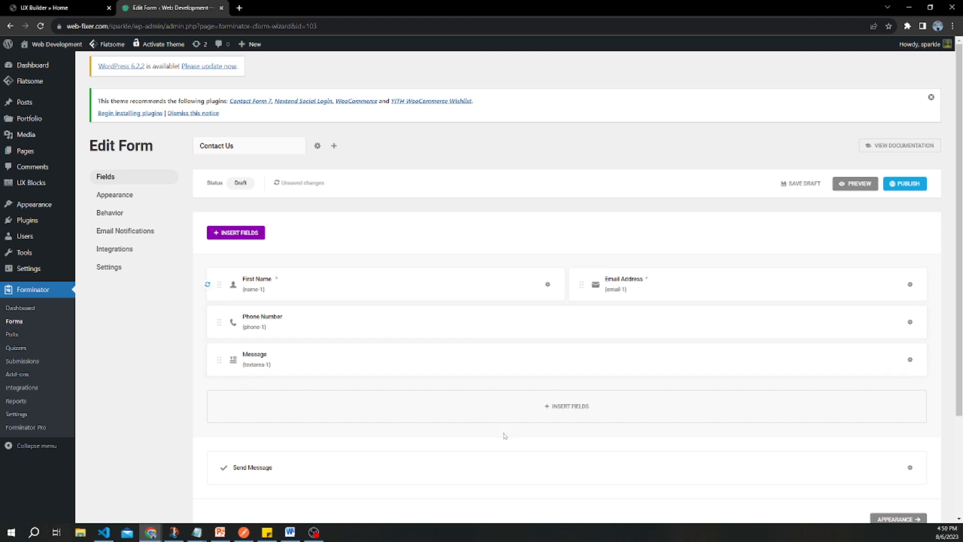
Step: Review the Send Message button's text and visibility options, and proceed to the form's Appearance settings
scroll(366, 448, "down", 3)
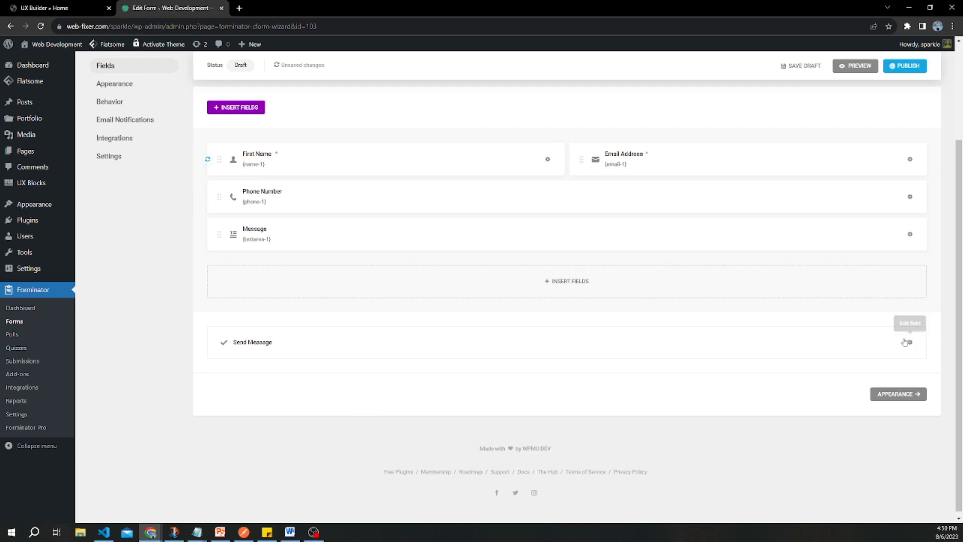
left_click(907, 342)
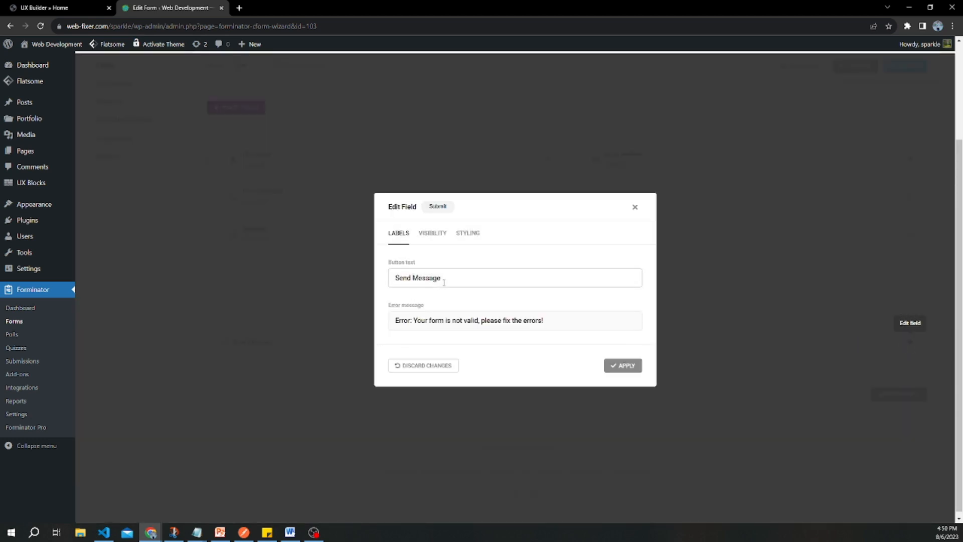
left_click_drag(443, 281, 391, 280)
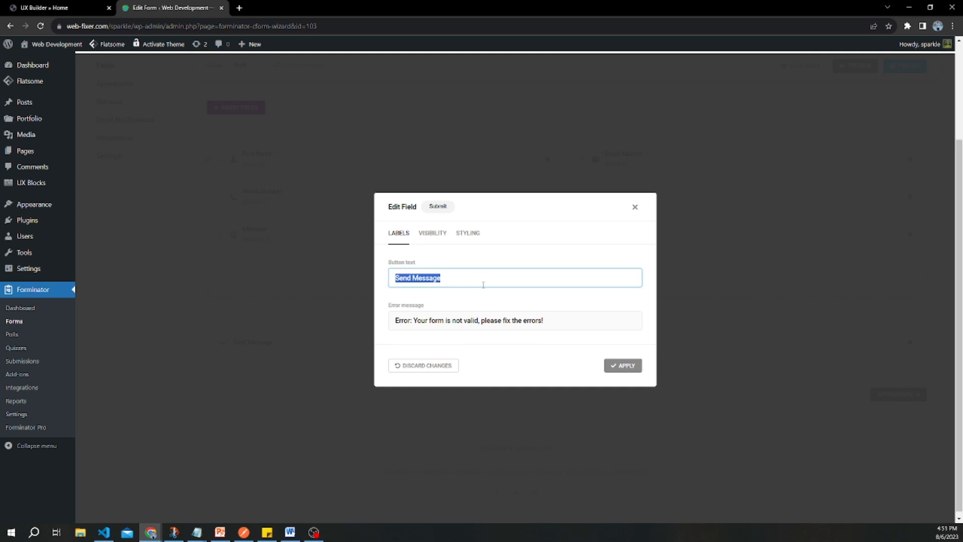
left_click(433, 234)
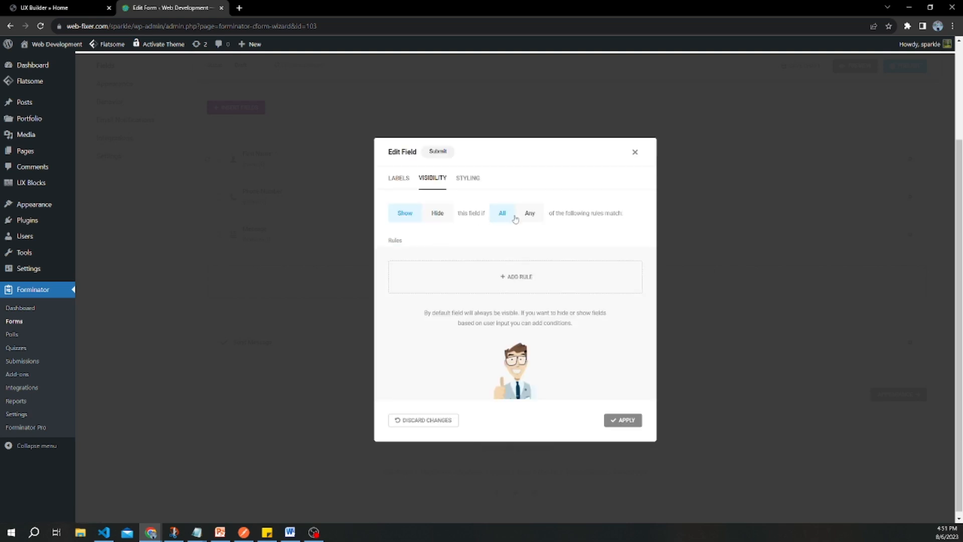
left_click(626, 421)
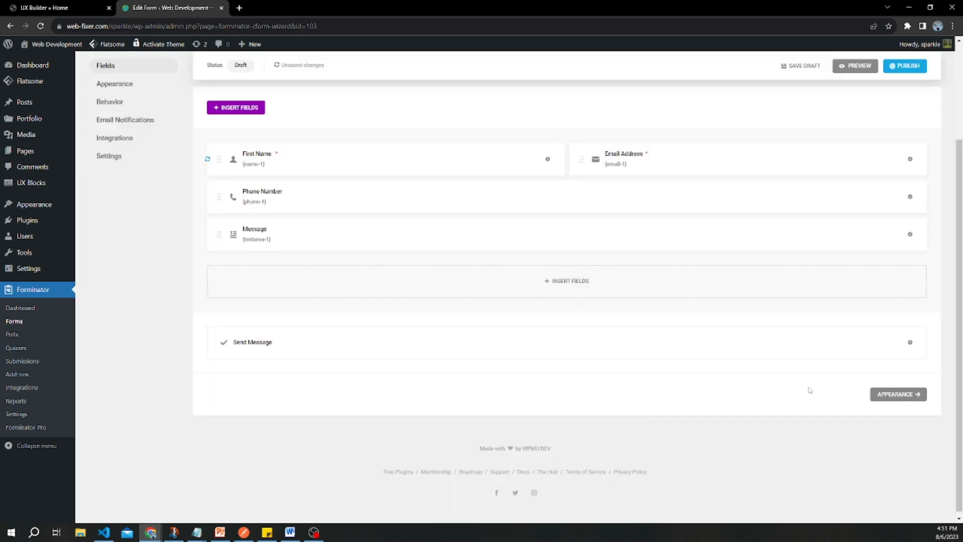
left_click(892, 395)
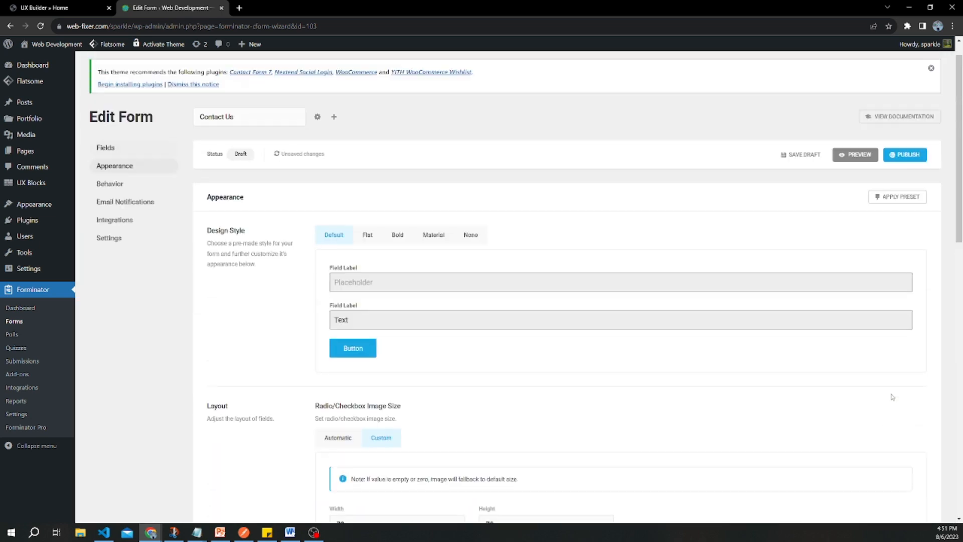
Step: Compare the Flat, Bold, Material and None design styles, return to Default, and review the form's remaining appearance options
left_click(365, 265)
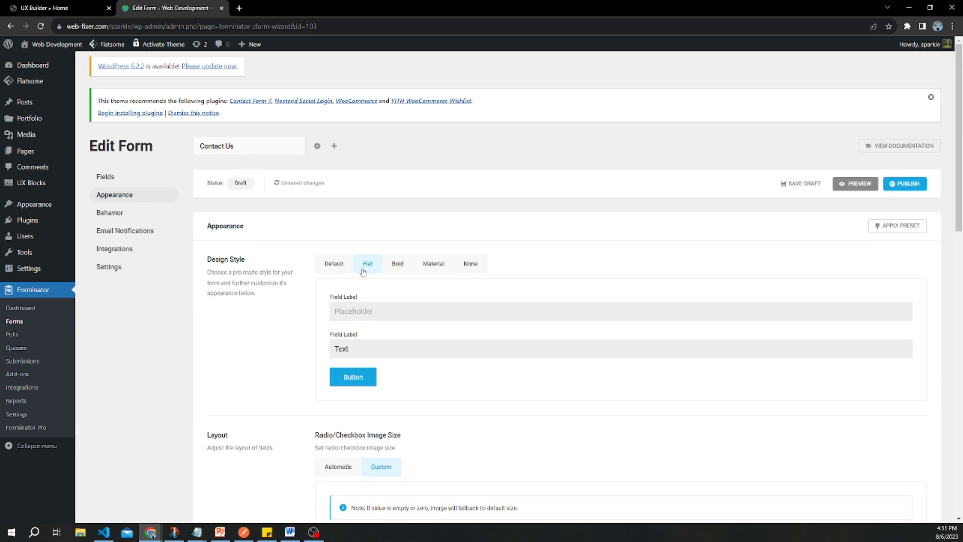
left_click(389, 269)
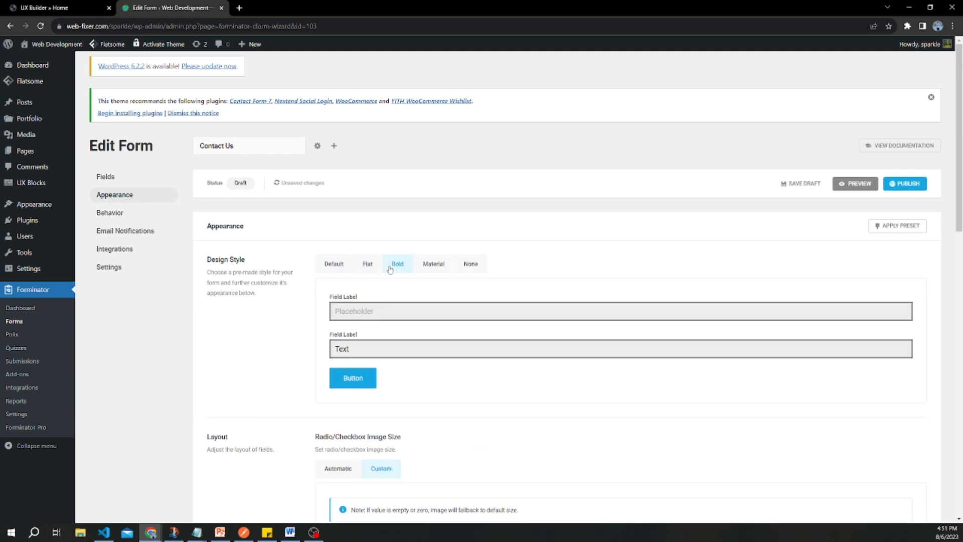
left_click(421, 268)
left_click(467, 266)
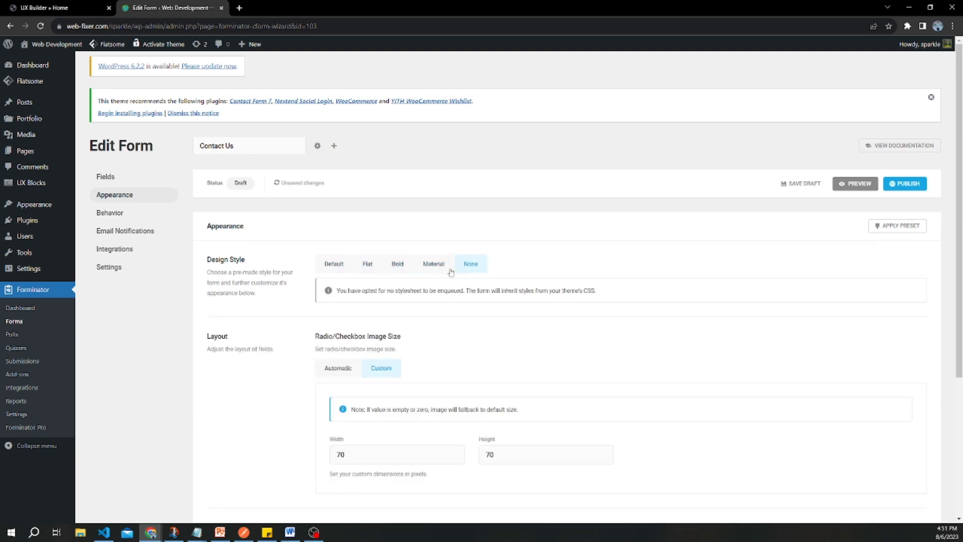
left_click(435, 266)
left_click(400, 267)
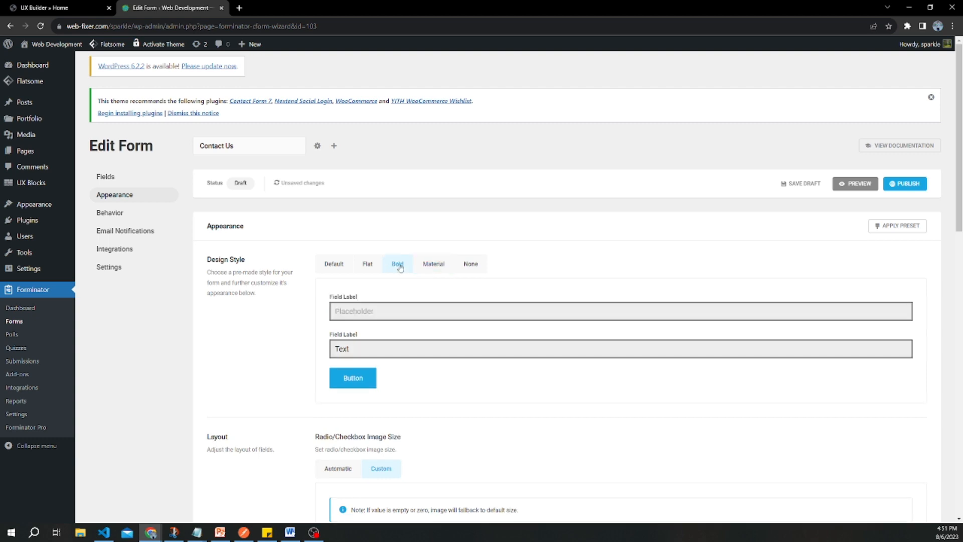
left_click(368, 264)
left_click(333, 266)
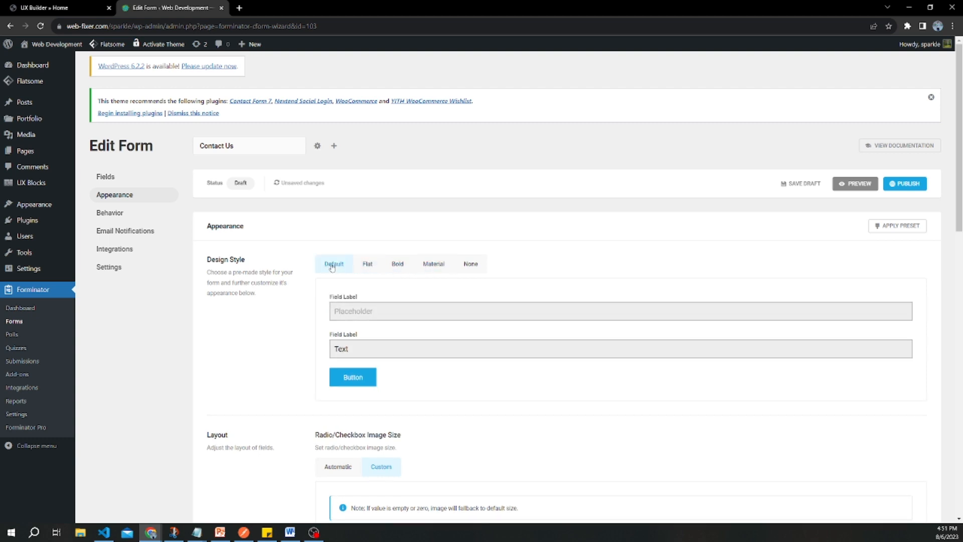
left_click(393, 268)
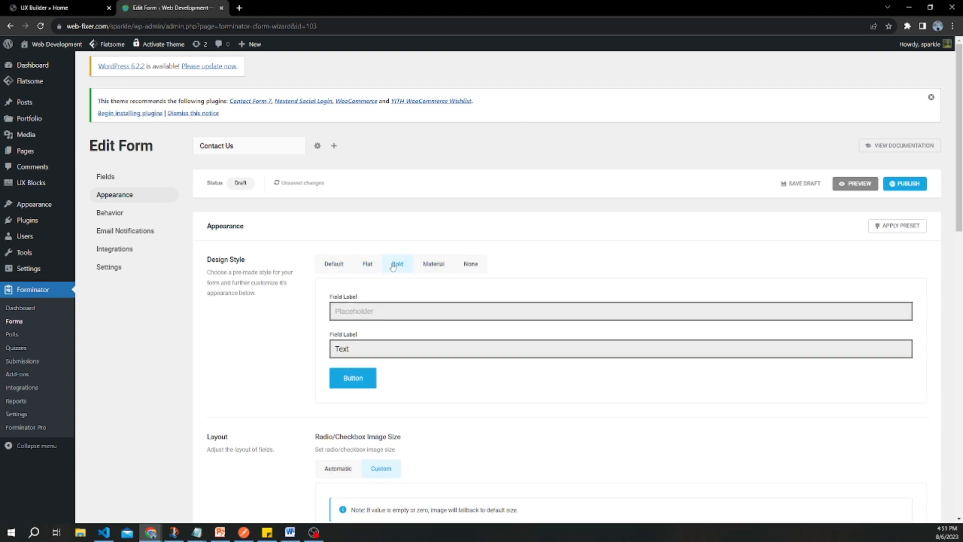
left_click(337, 270)
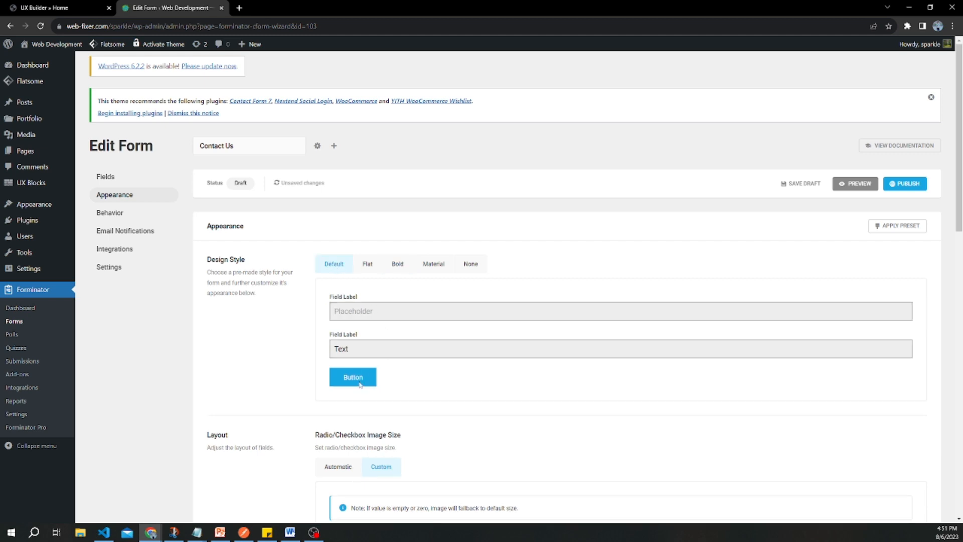
scroll(457, 429, "down", 5)
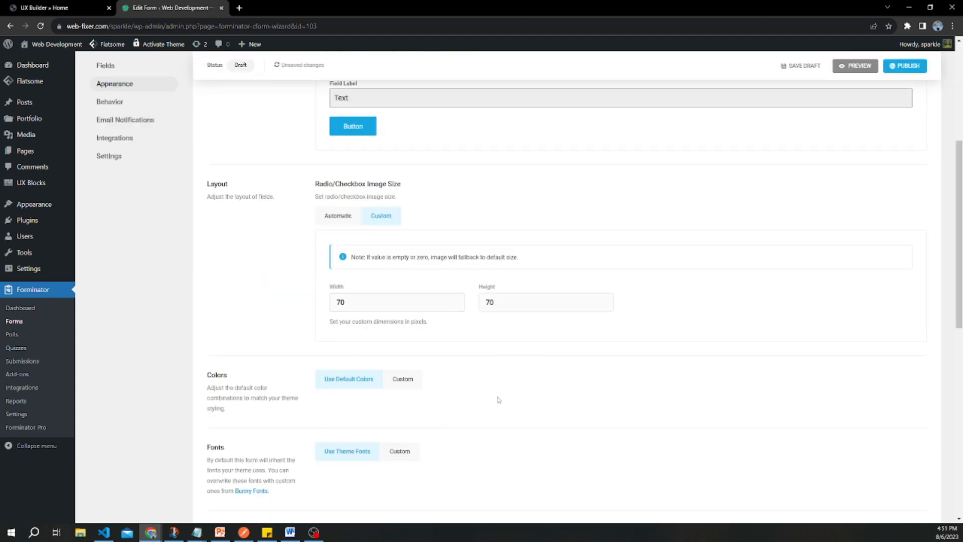
scroll(481, 421, "down", 5)
scroll(414, 439, "down", 4)
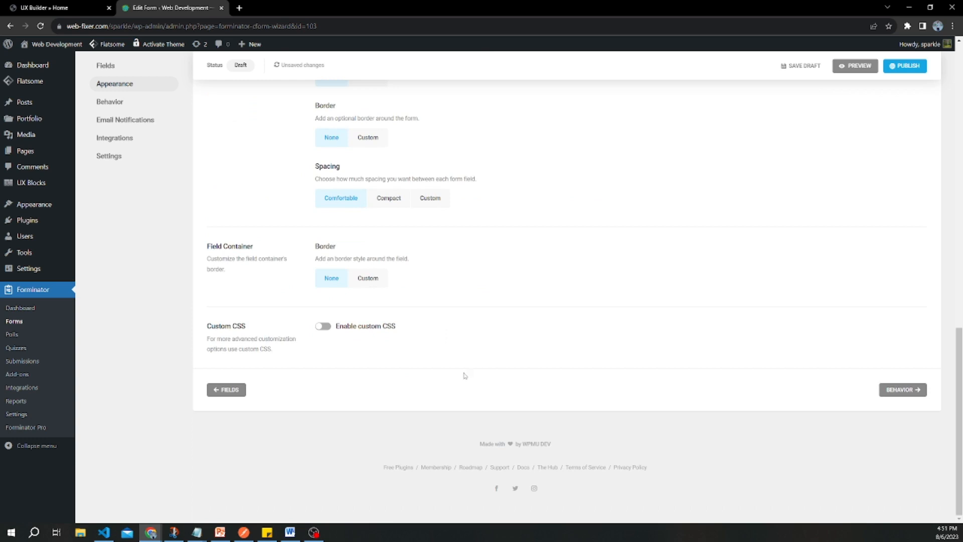
scroll(472, 321, "up", 15)
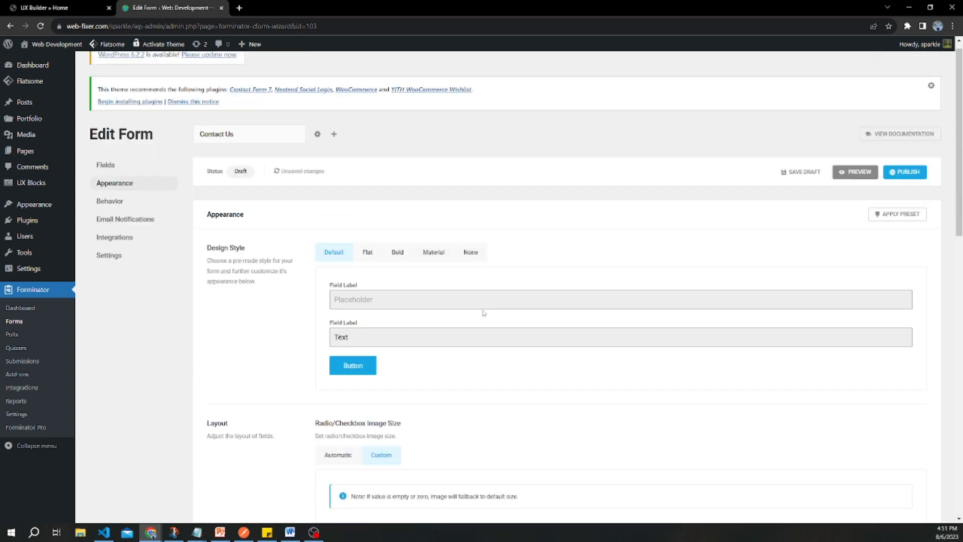
Step: Publish the Contact Us form, copy its shortcode, and close the confirmation dialog
left_click(907, 186)
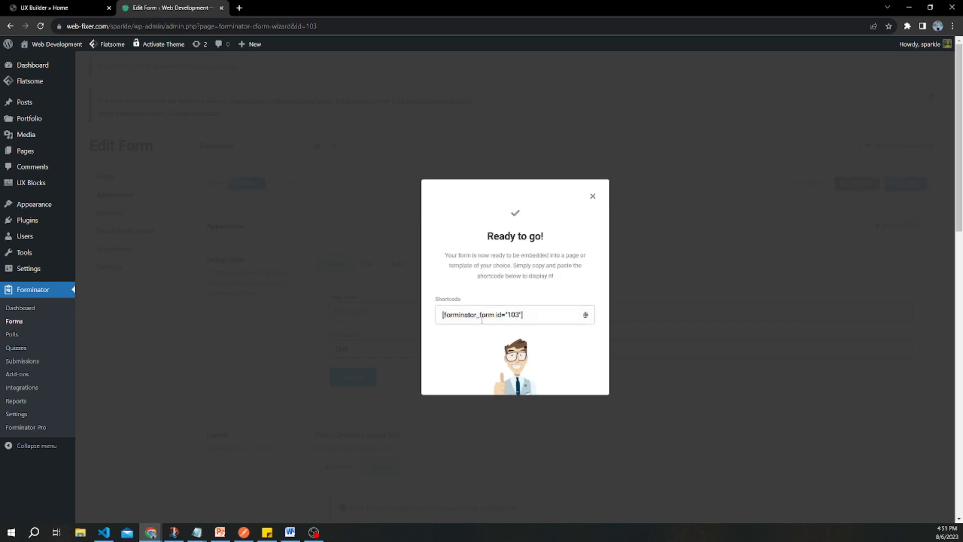
left_click(586, 314)
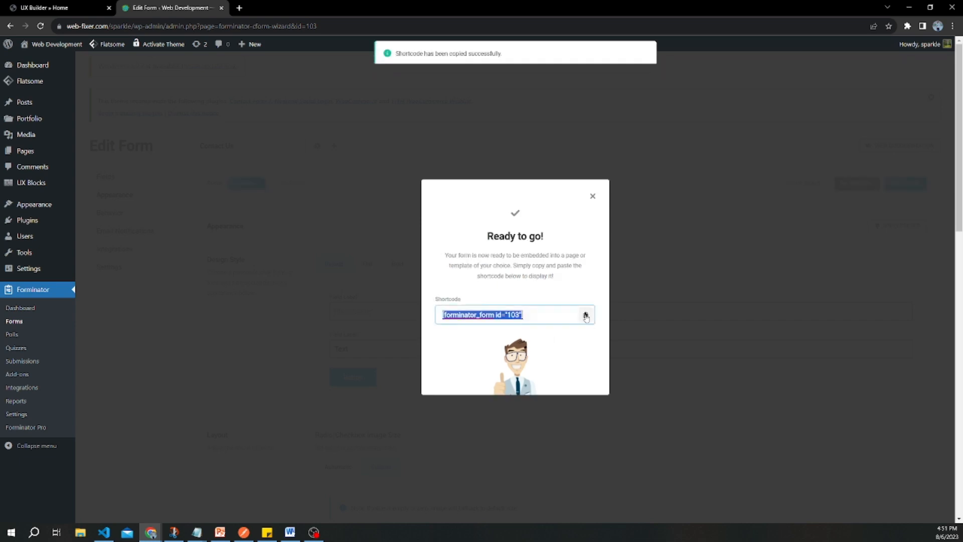
left_click(592, 197)
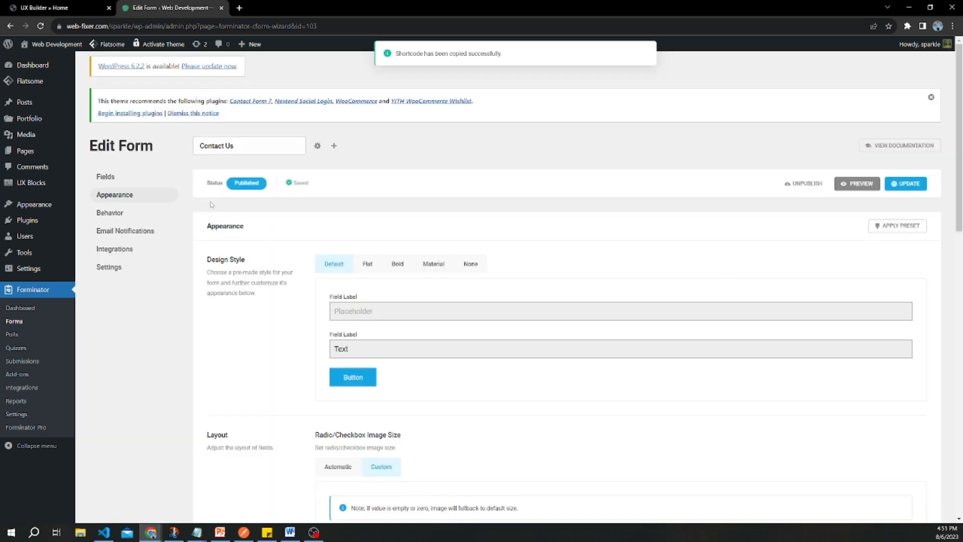
Step: Review the form's Behavior, Email Notifications, Integrations and Settings options, and update the published form
left_click(120, 217)
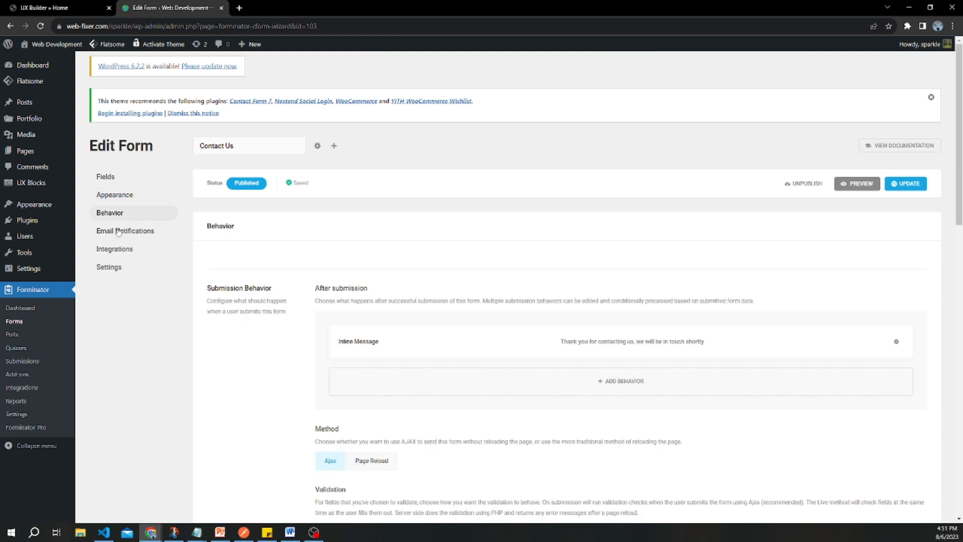
left_click(119, 232)
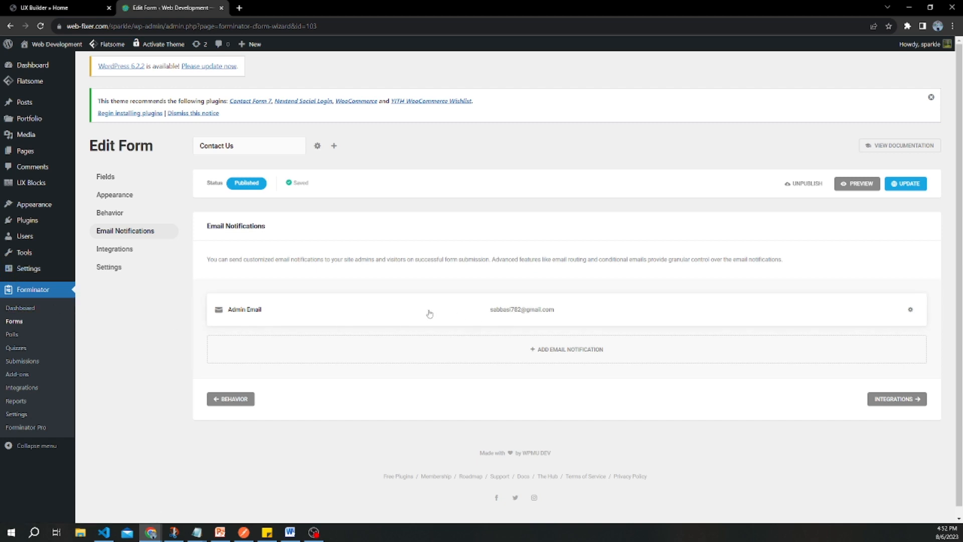
left_click(114, 249)
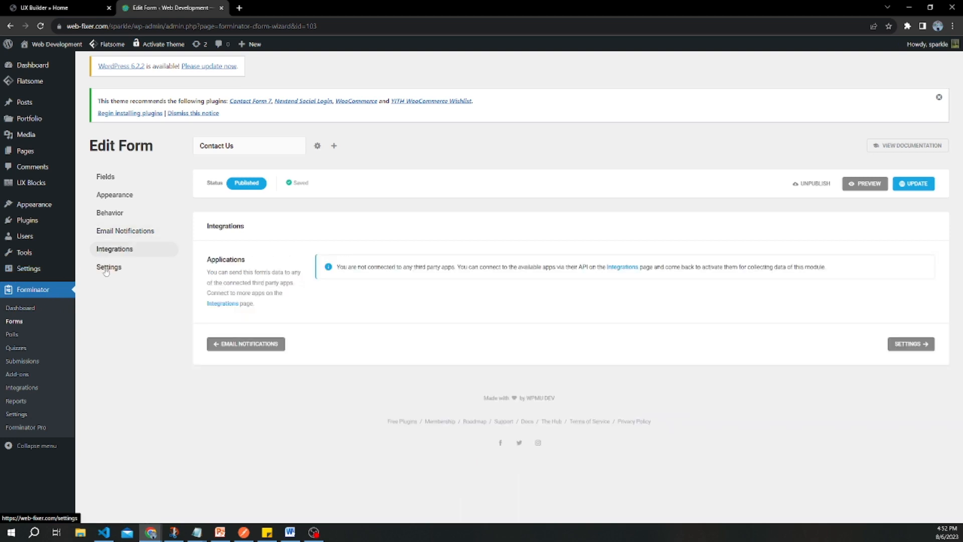
left_click(108, 267)
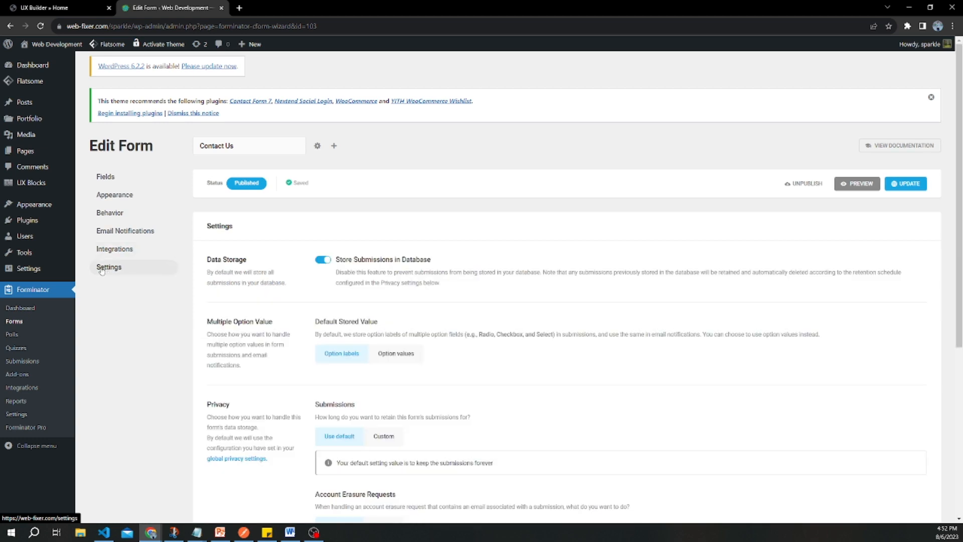
scroll(590, 326, "down", 5)
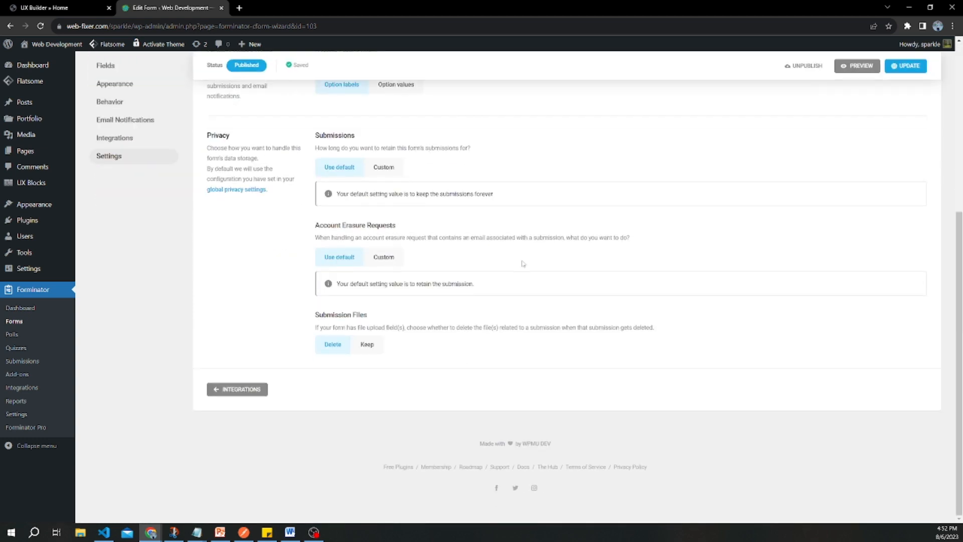
scroll(522, 263, "up", 5)
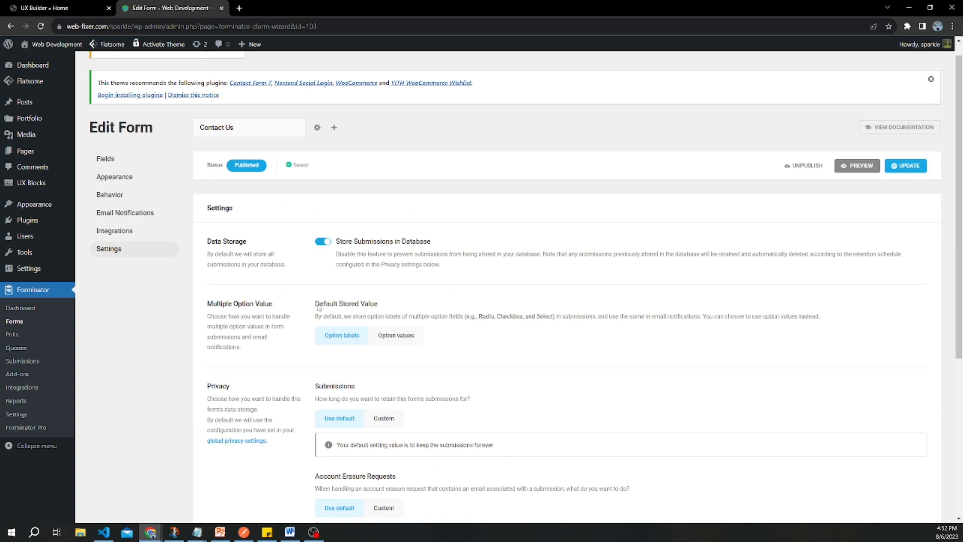
left_click_drag(318, 308, 382, 309)
left_click(382, 309)
left_click(902, 168)
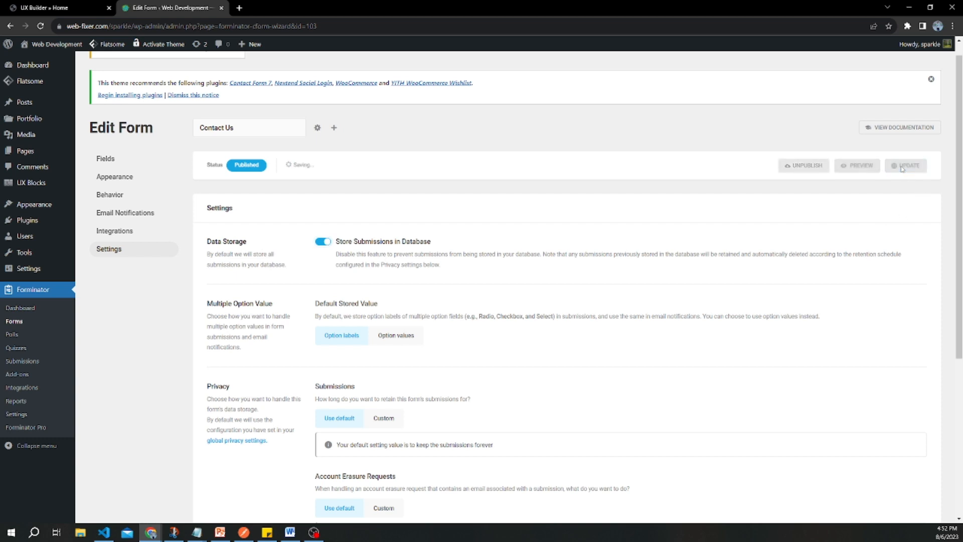
Step: Switch to UX Builder, add a Text element below the Contact Us title, and clear its placeholder text
left_click(72, 6)
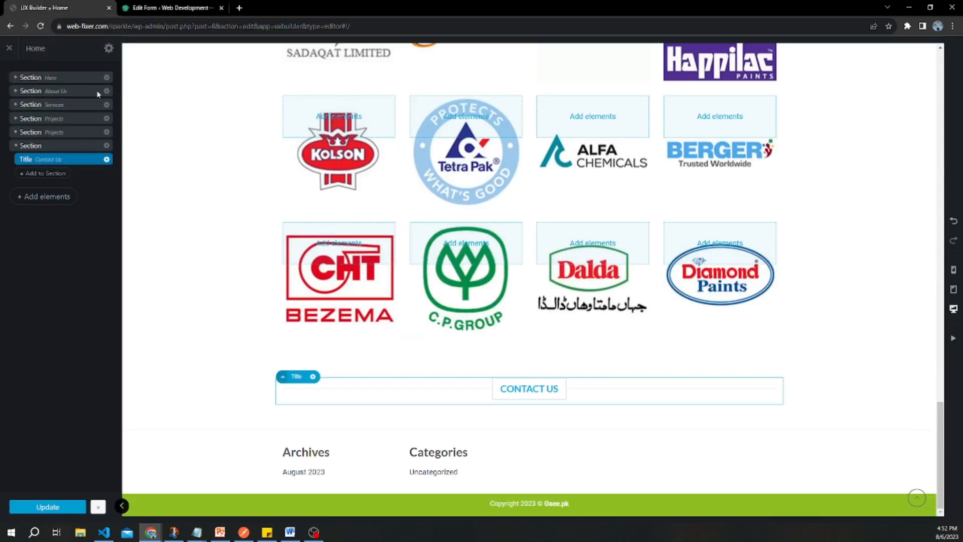
left_click(49, 175)
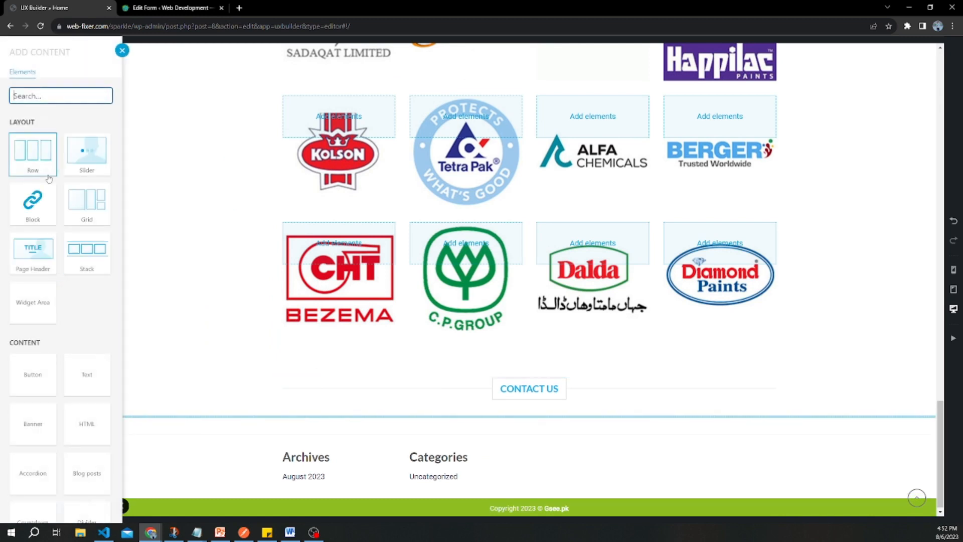
type("te")
left_click(47, 158)
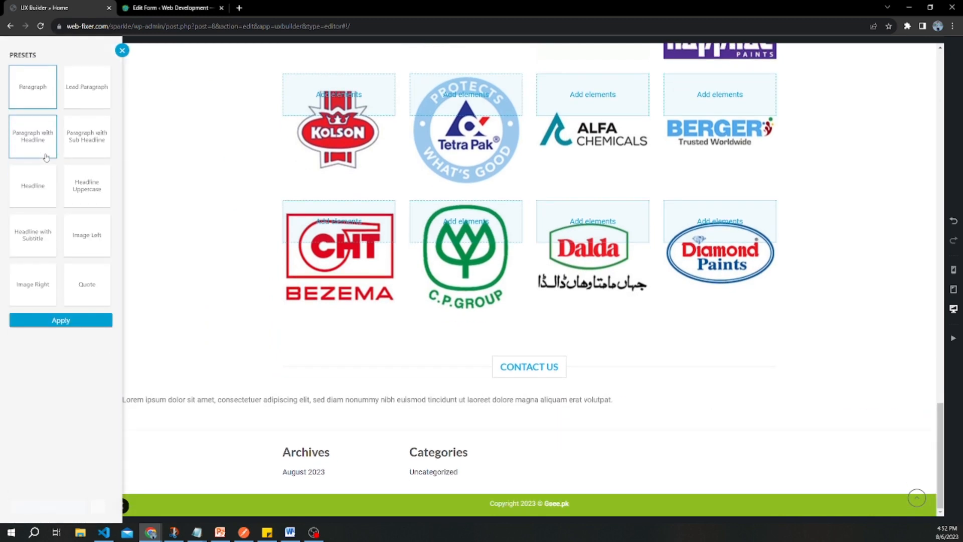
left_click(435, 395)
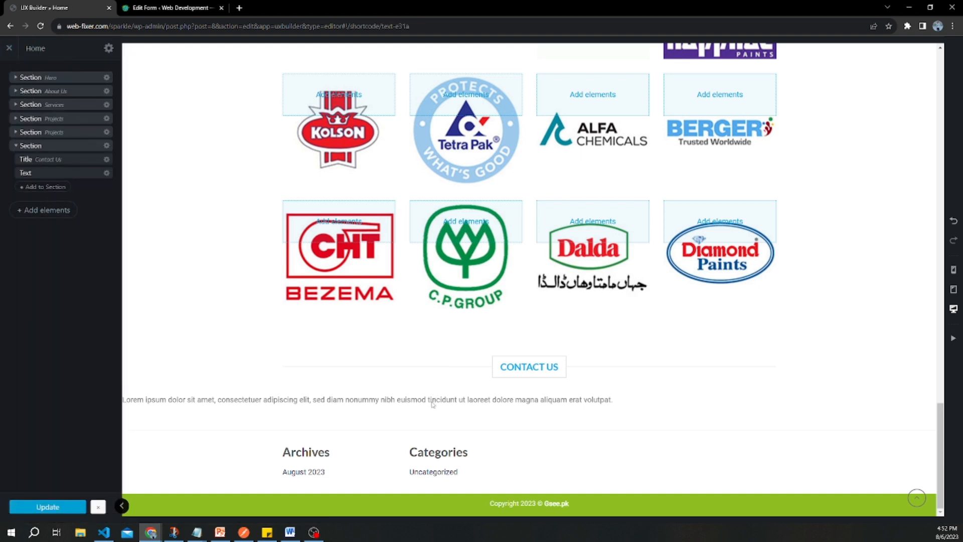
left_click_drag(10, 189, 13, 156)
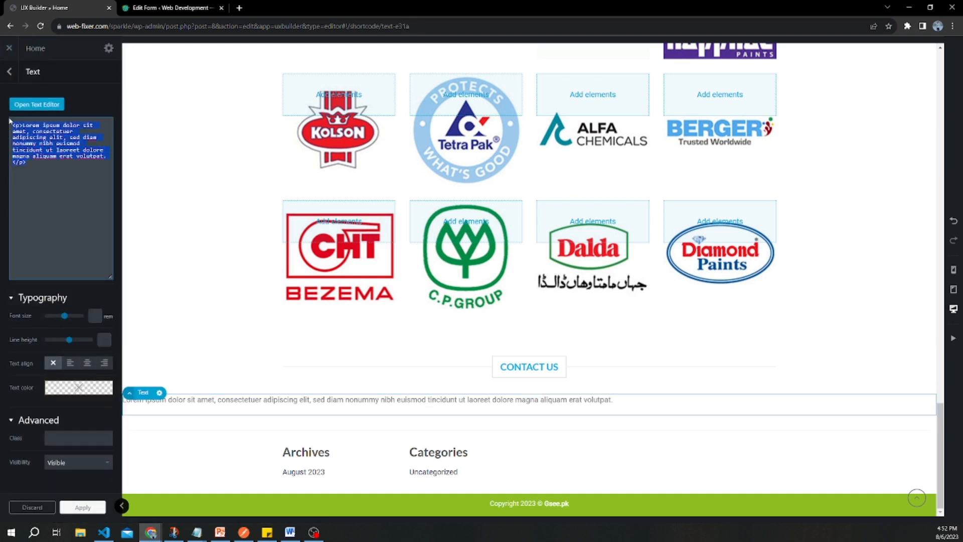
key("BackSpace")
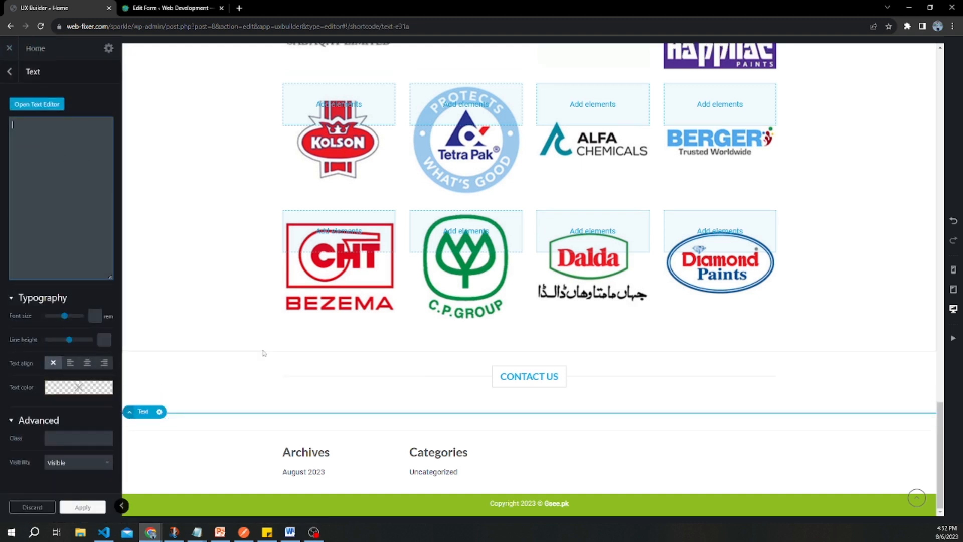
left_click(516, 403)
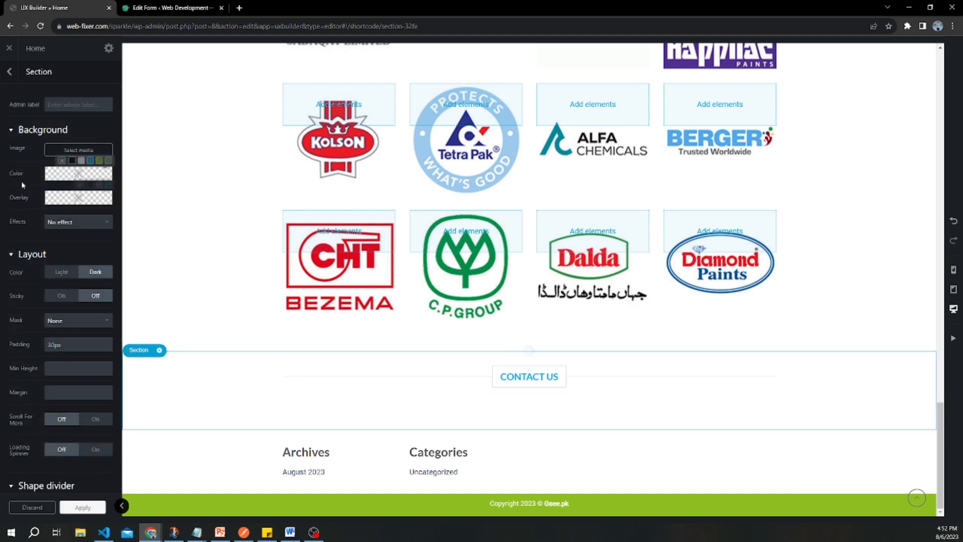
left_click(9, 71)
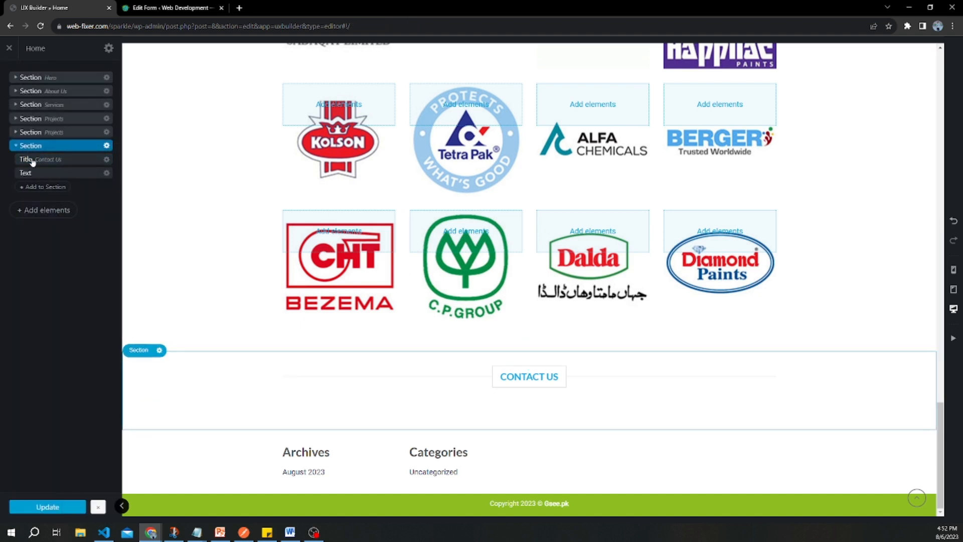
Step: Add a One Column row to the Contact Us section and move the empty Text element into its column
left_click(38, 189)
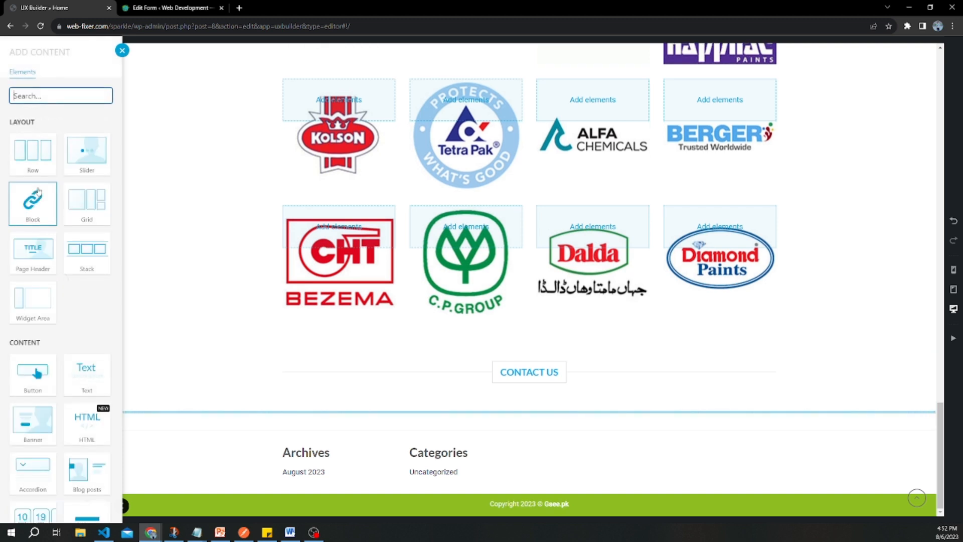
left_click(33, 150)
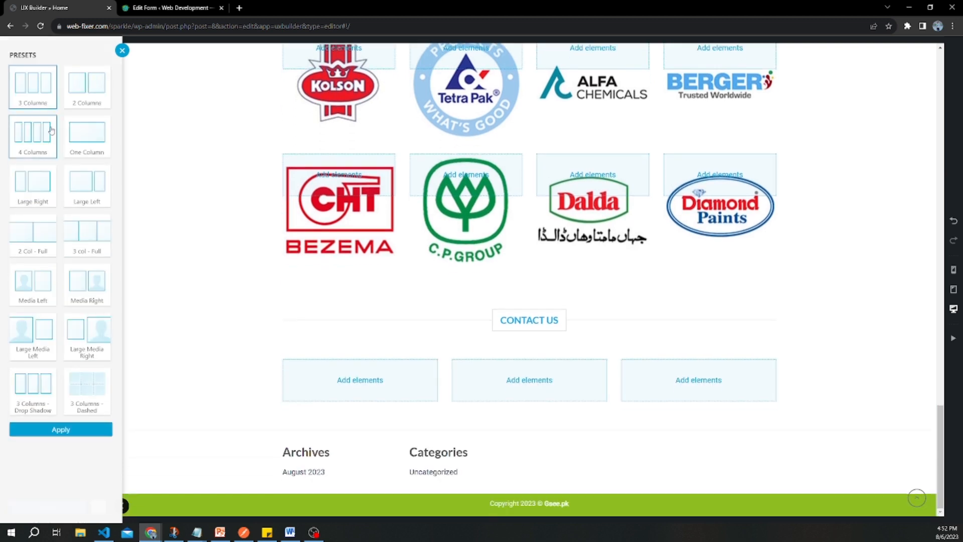
left_click(82, 137)
left_click(75, 430)
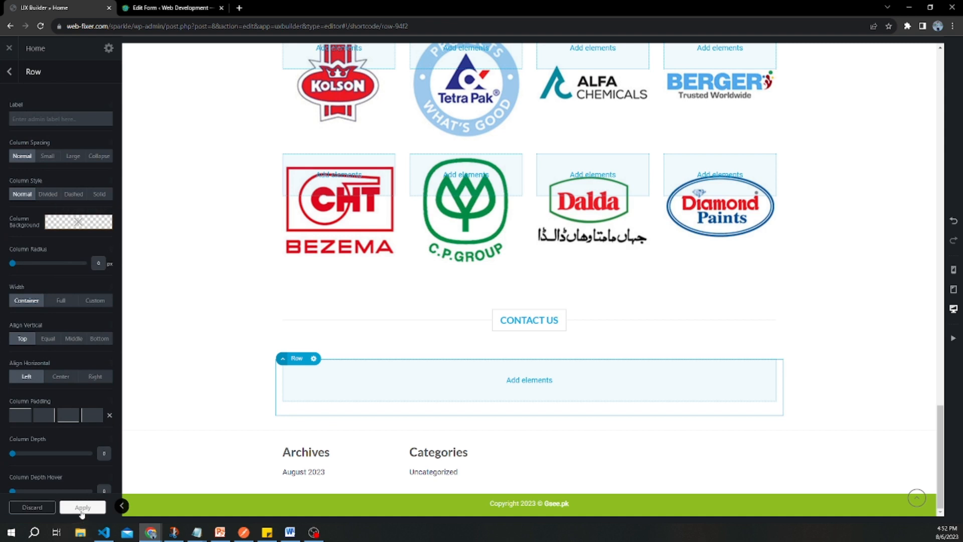
left_click(82, 507)
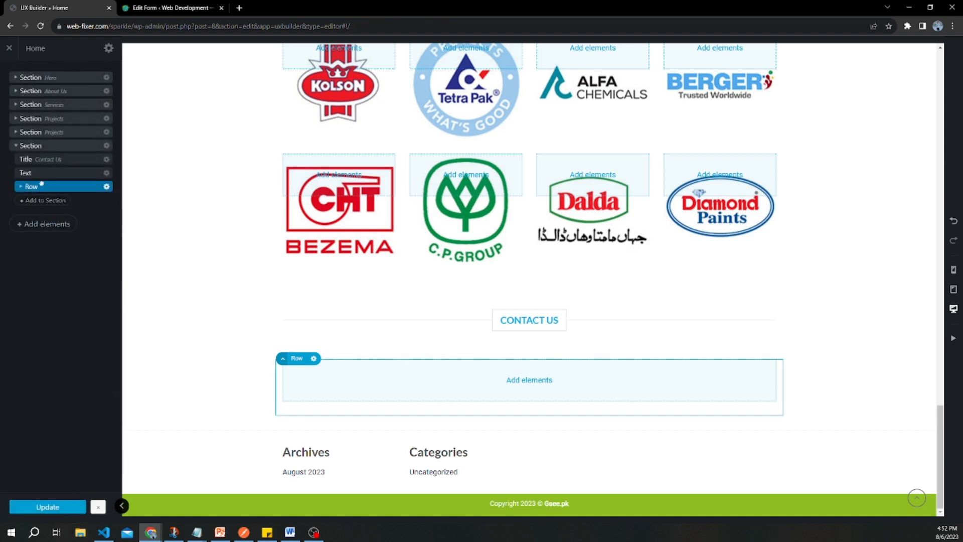
mouse_move(42, 184)
left_mouse_down()
mouse_move(40, 167)
mouse_move(22, 185)
mouse_move(39, 207)
mouse_move(35, 227)
mouse_move(41, 198)
left_mouse_up()
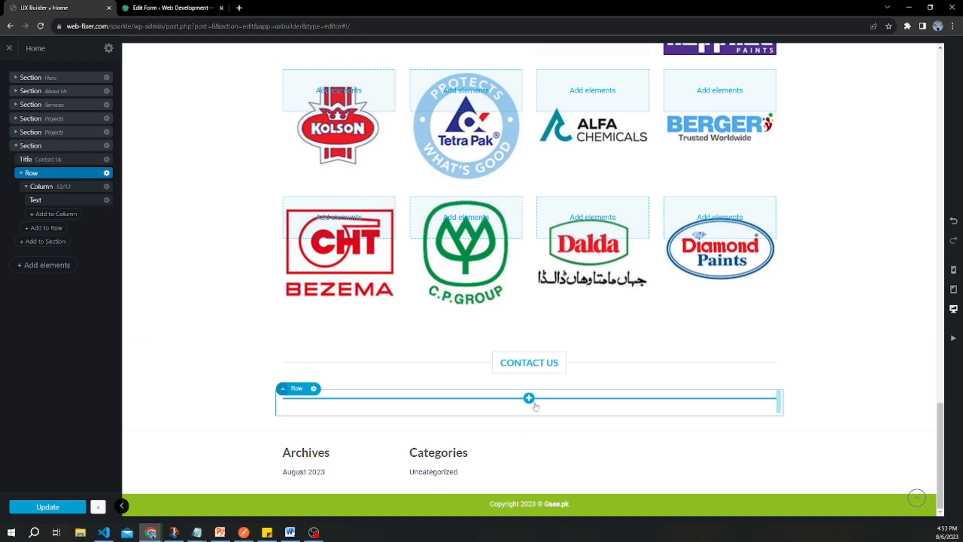
Step: Enter the shortcode [forminator_form id="103"] as the content of the Text element in the row
left_click(106, 201)
left_click(100, 224)
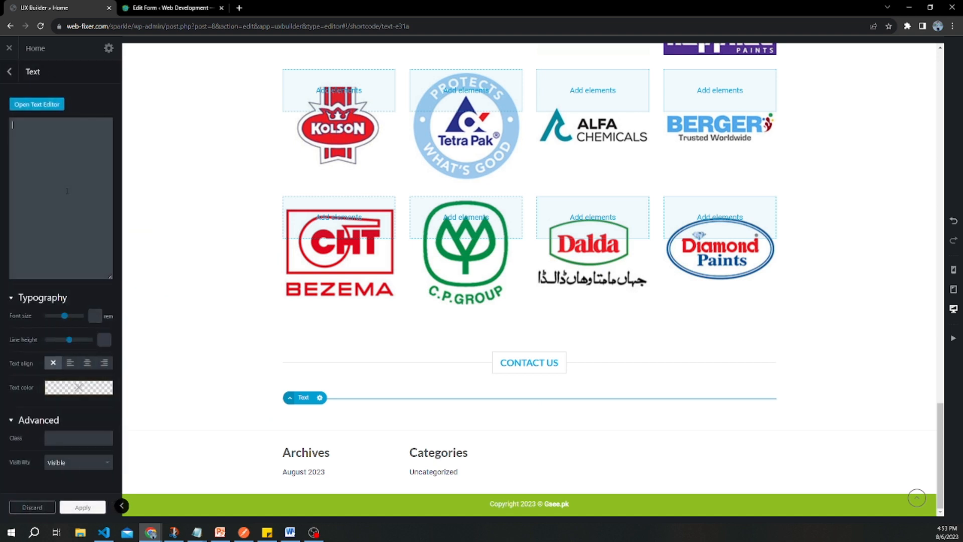
left_click(66, 194)
type("[forminator_form id=\"103\"]")
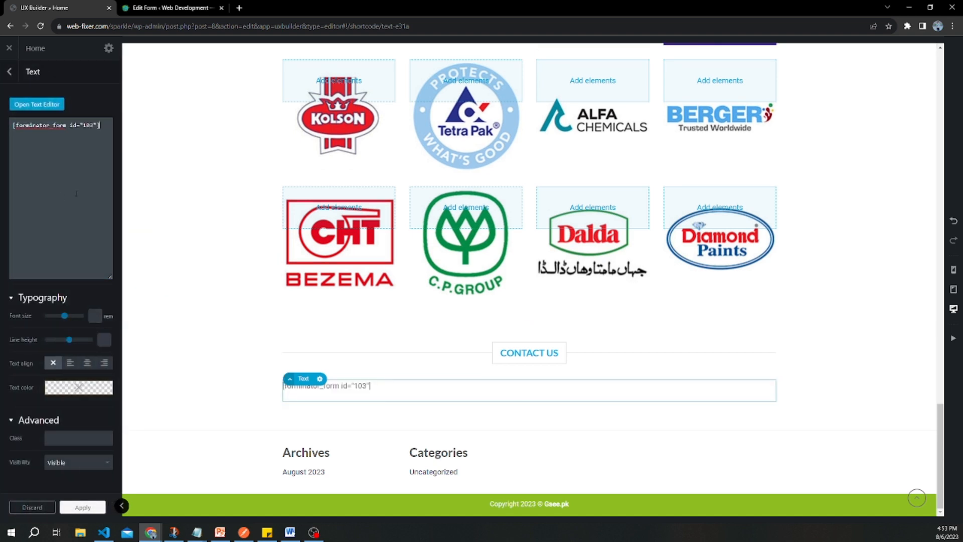
Step: Apply the shortcode text and update the page, and open the live site's Home page to check the Contact Us form
left_click(80, 507)
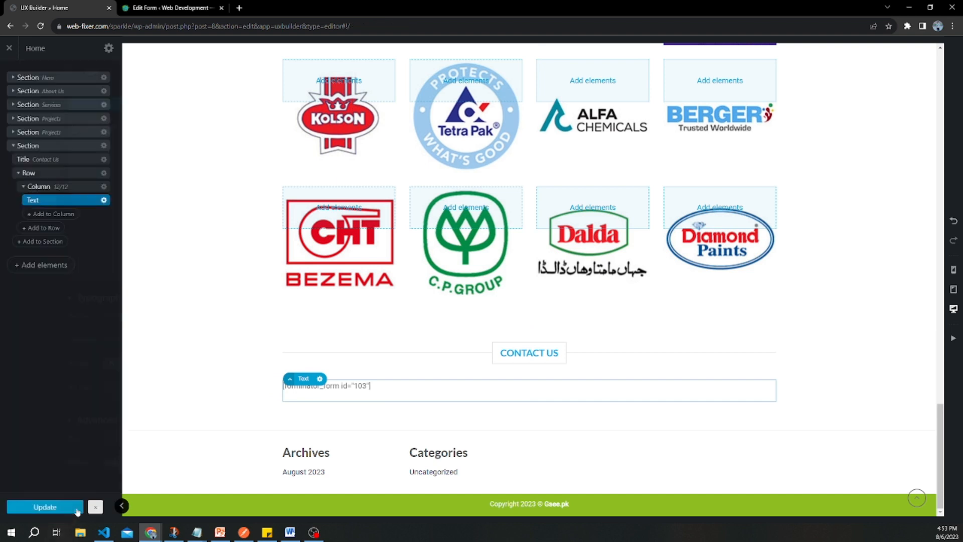
left_click(60, 509)
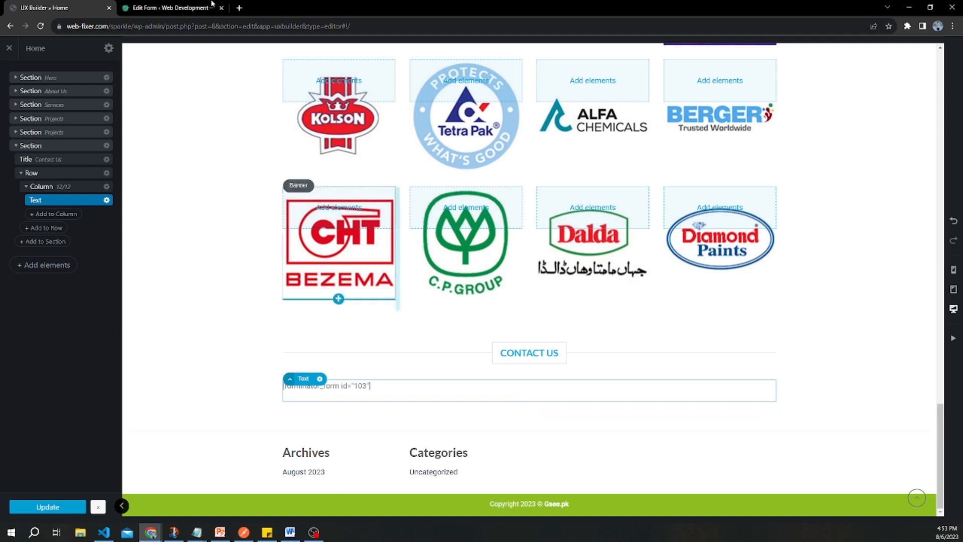
left_click(182, 8)
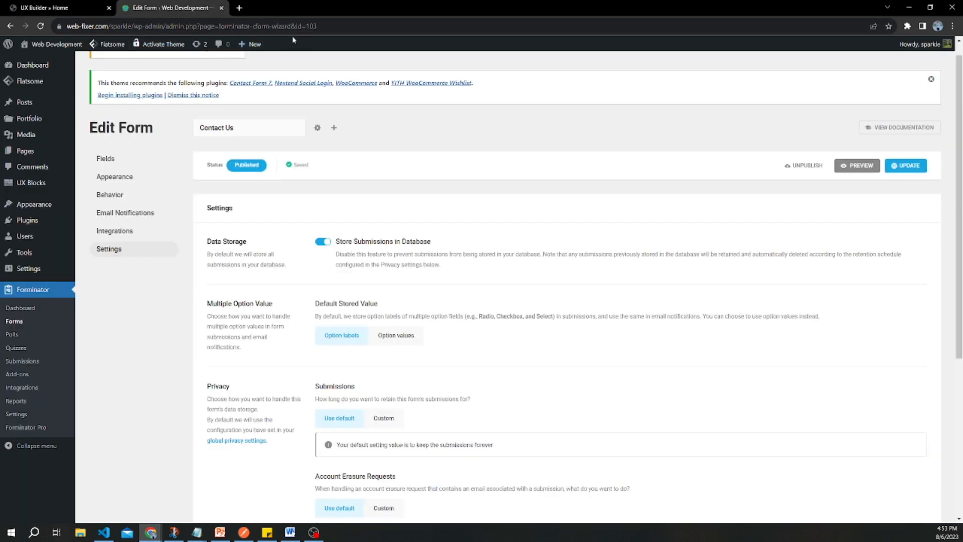
mouse_move(60, 46)
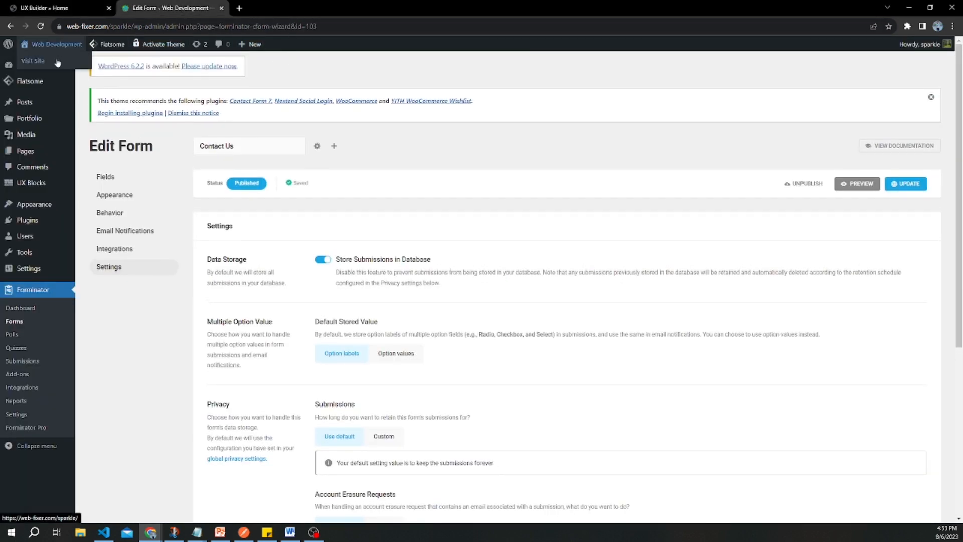
left_click(58, 63)
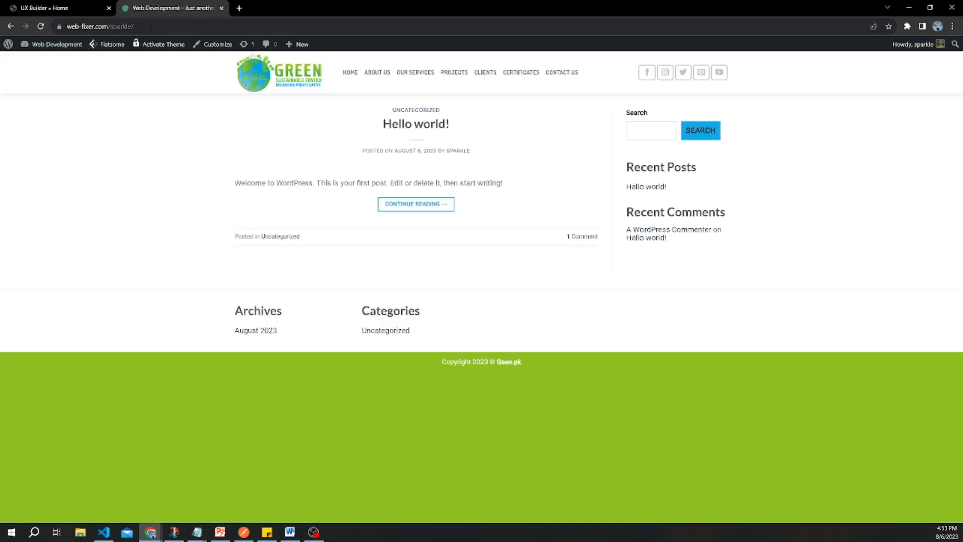
left_click(351, 76)
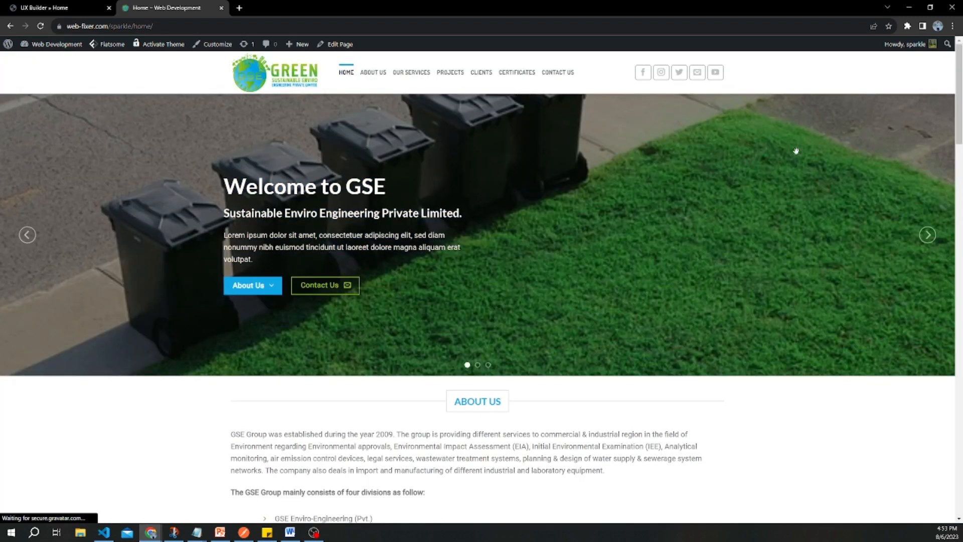
scroll(951, 106, "down", 3)
left_click_drag(951, 106, 960, 432)
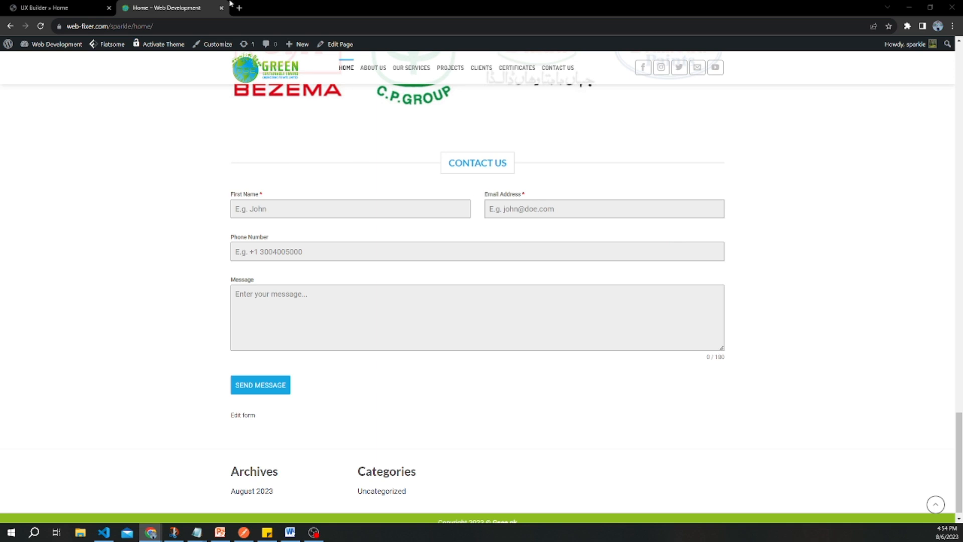
Step: Return to UX Builder and add a Gap element to the Contact Us column that holds the form shortcode
left_click(60, 7)
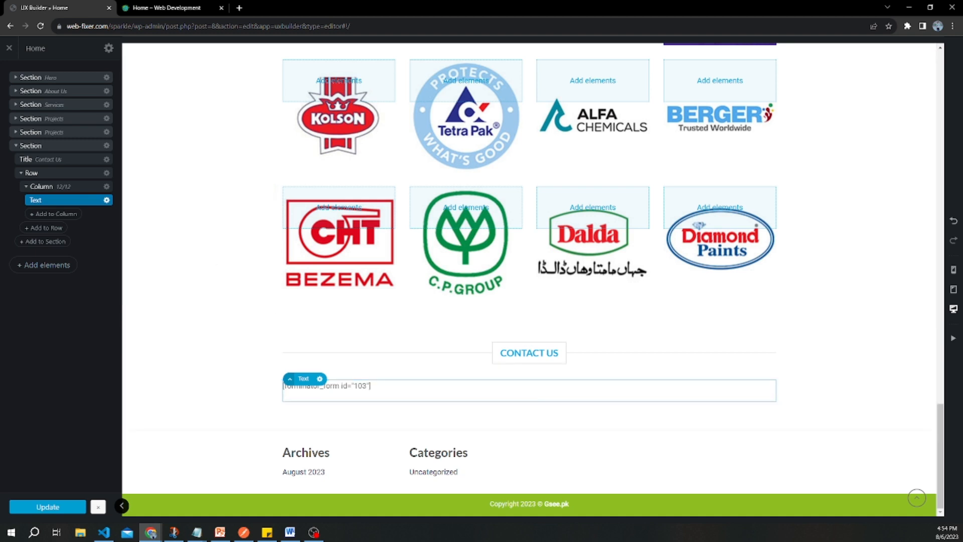
left_click(26, 187)
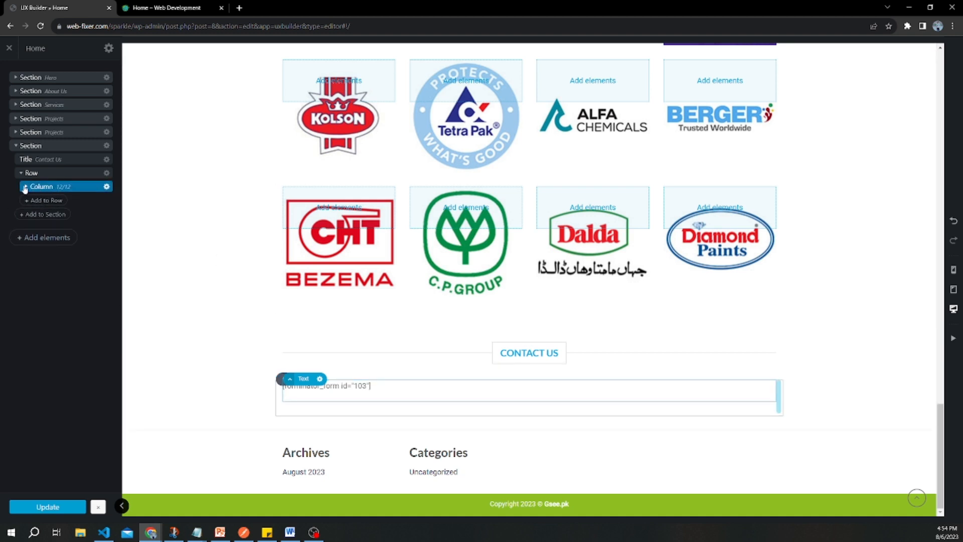
left_click(25, 186)
left_click(45, 200)
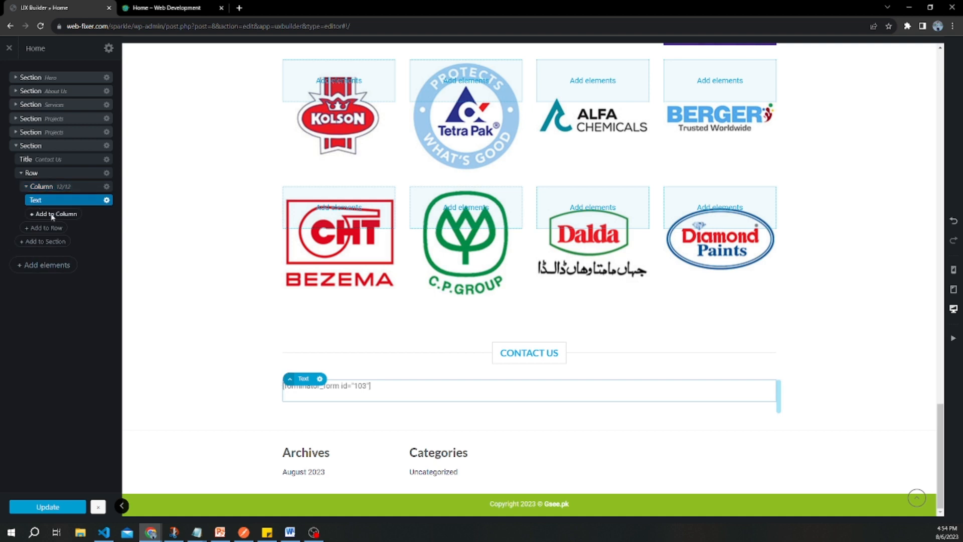
left_click(53, 214)
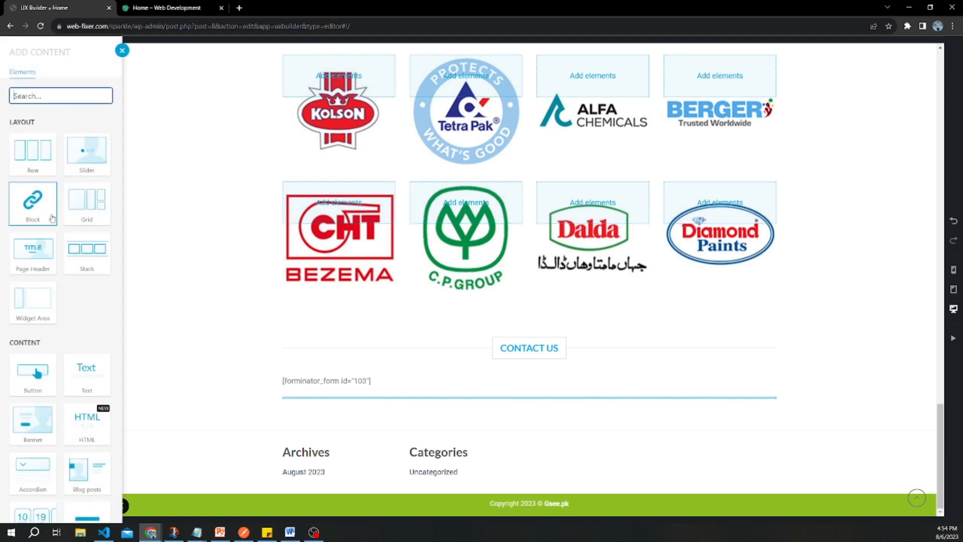
type("gap")
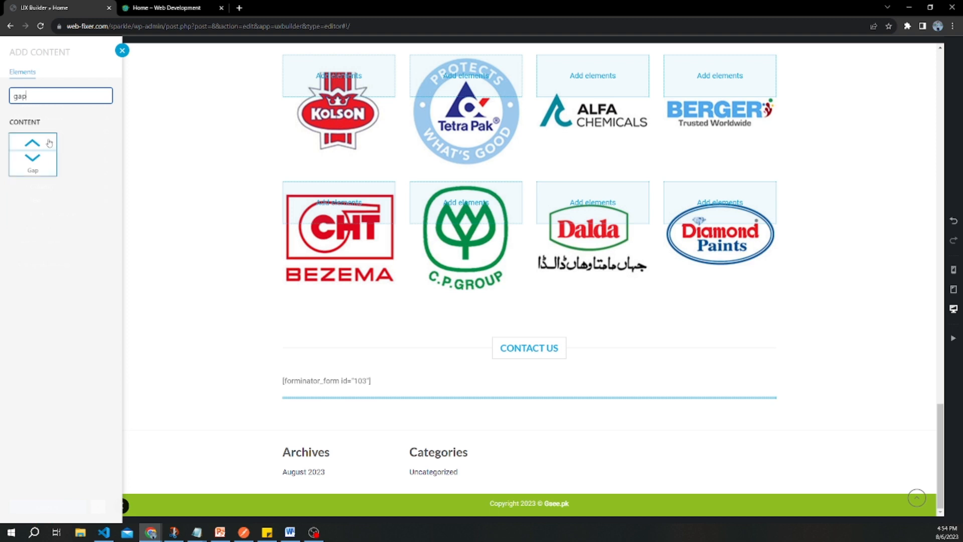
left_click(33, 153)
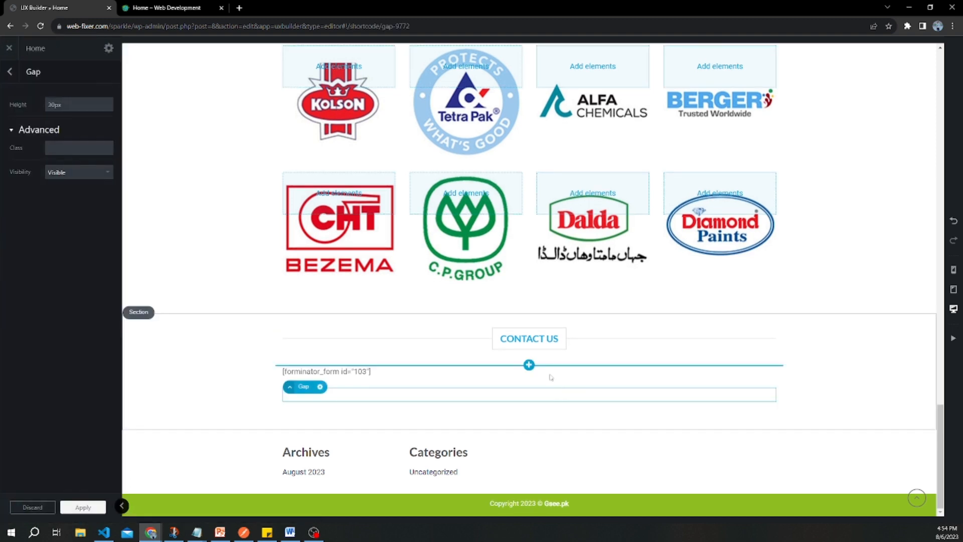
Step: Set the Gap's height to 60px, place it above the shortcode Text element, and update the page
left_click_drag(73, 106, 98, 102)
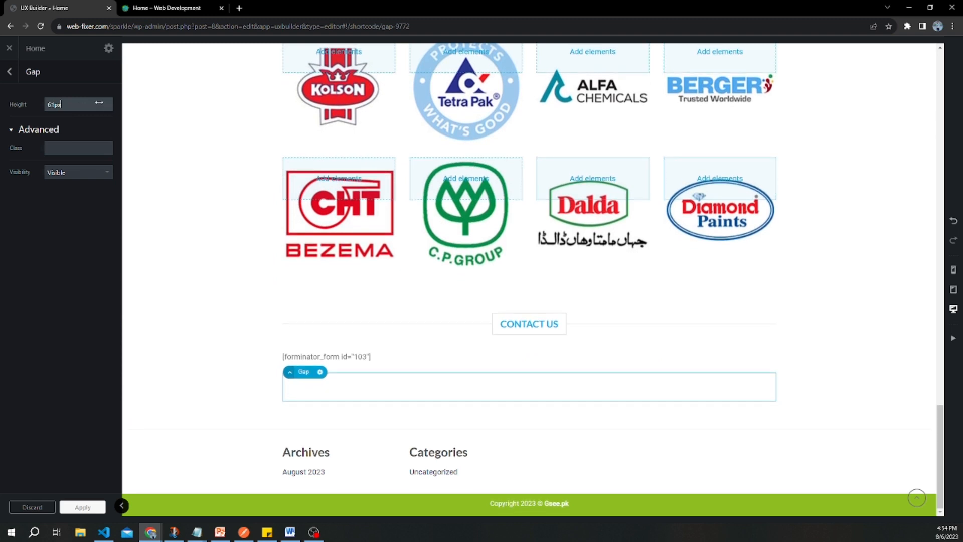
left_click_drag(99, 102, 96, 102)
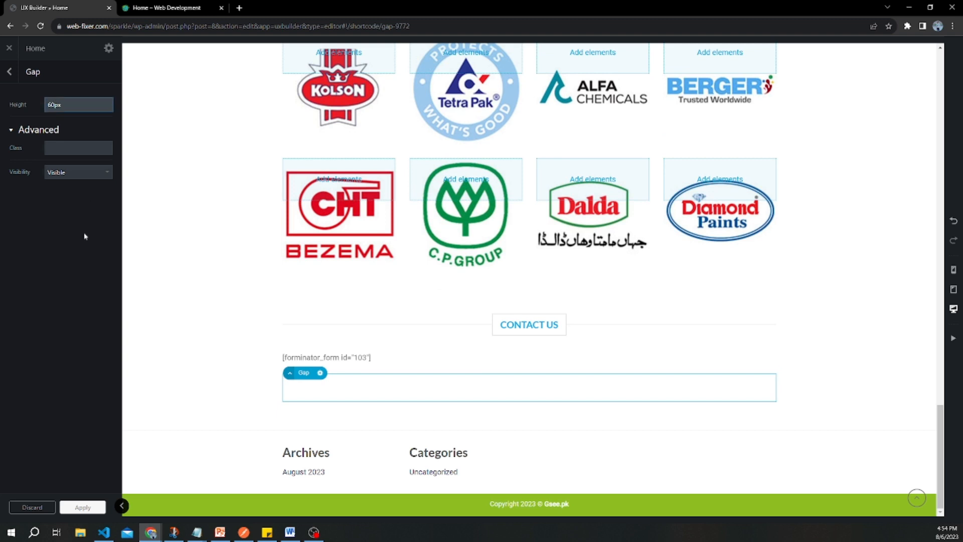
left_click(72, 507)
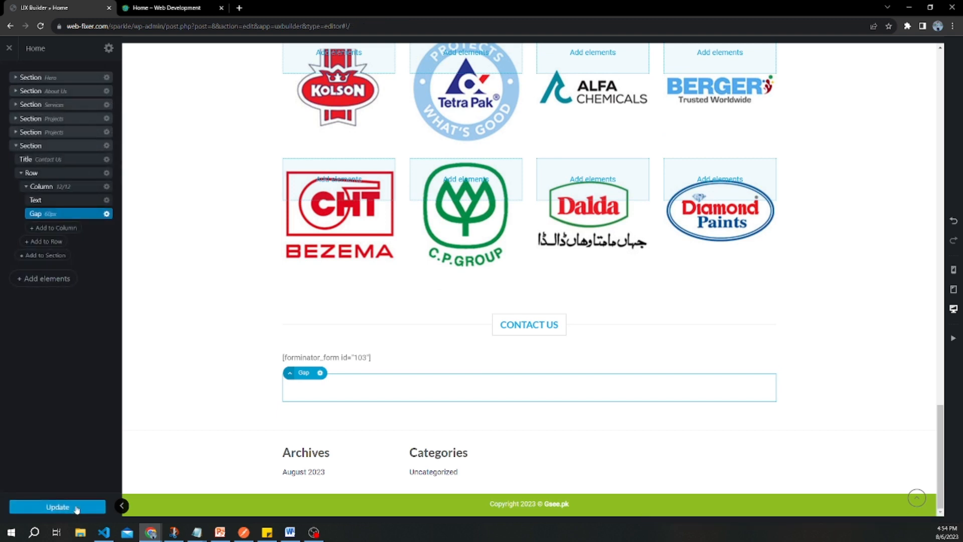
left_click(58, 507)
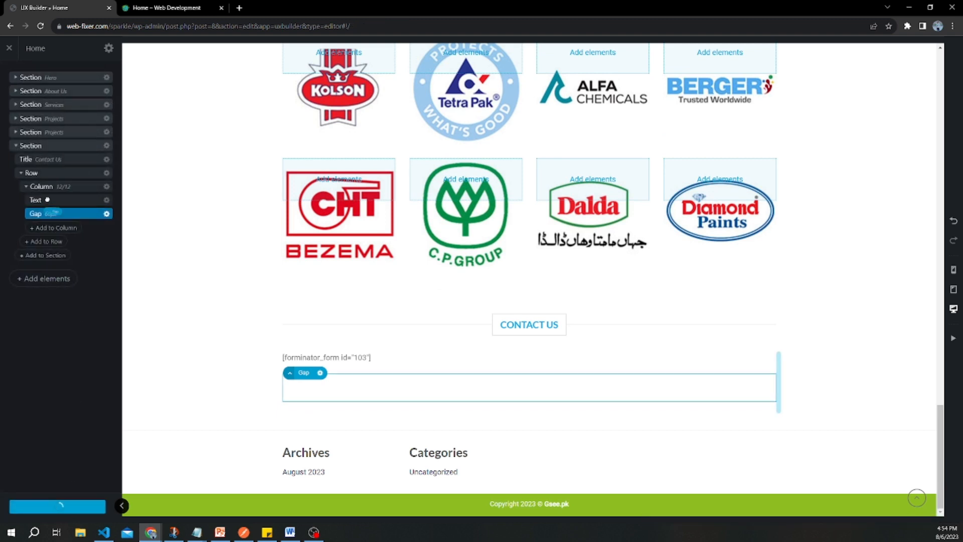
left_click_drag(49, 202, 48, 217)
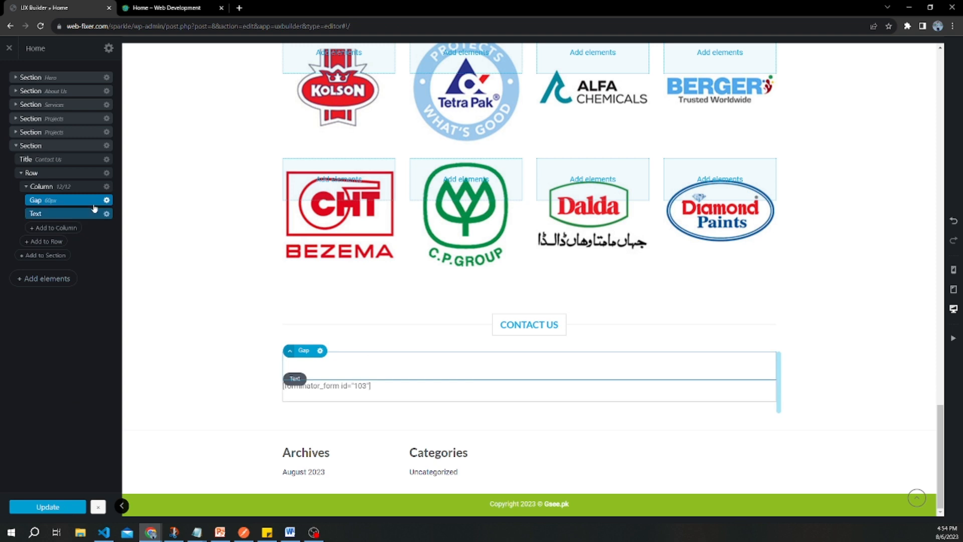
left_click(38, 503)
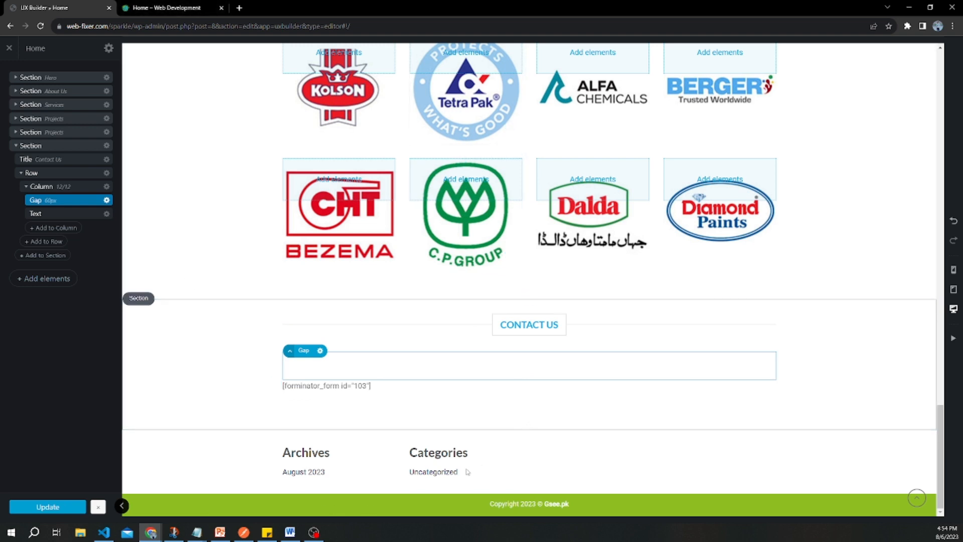
Step: Reload the live home page and check the Contact Us spacing and the other sections
left_click(162, 6)
key("Return")
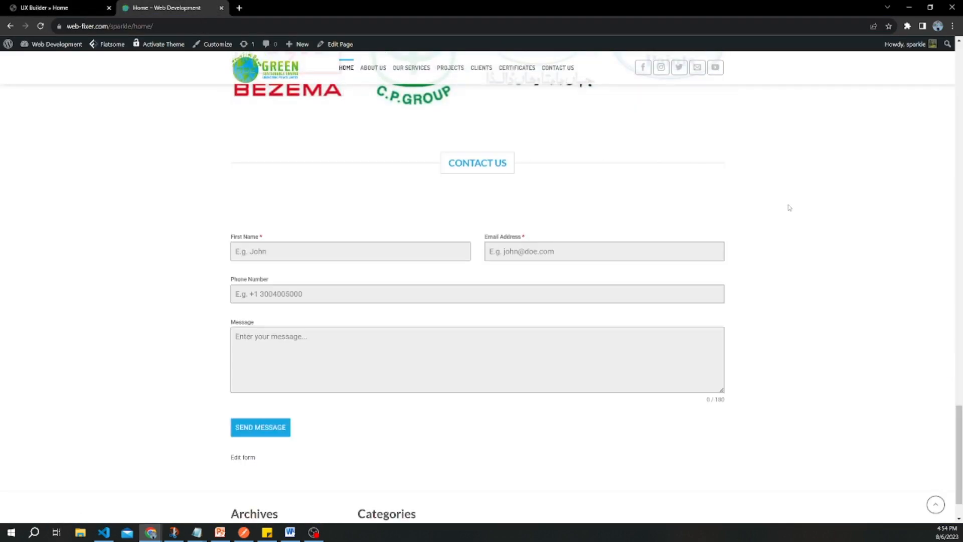
scroll(789, 209, "up", 8)
scroll(792, 212, "up", 15)
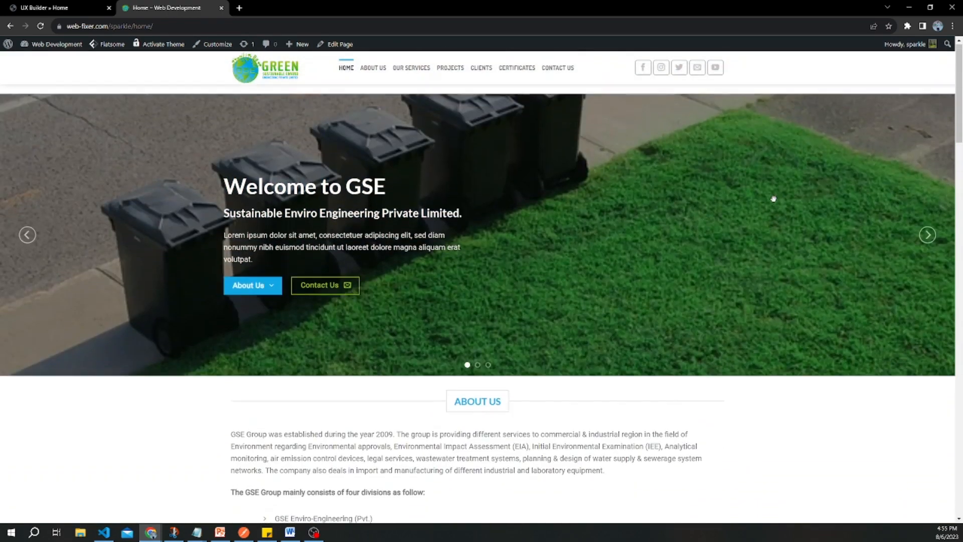
scroll(774, 198, "down", 10)
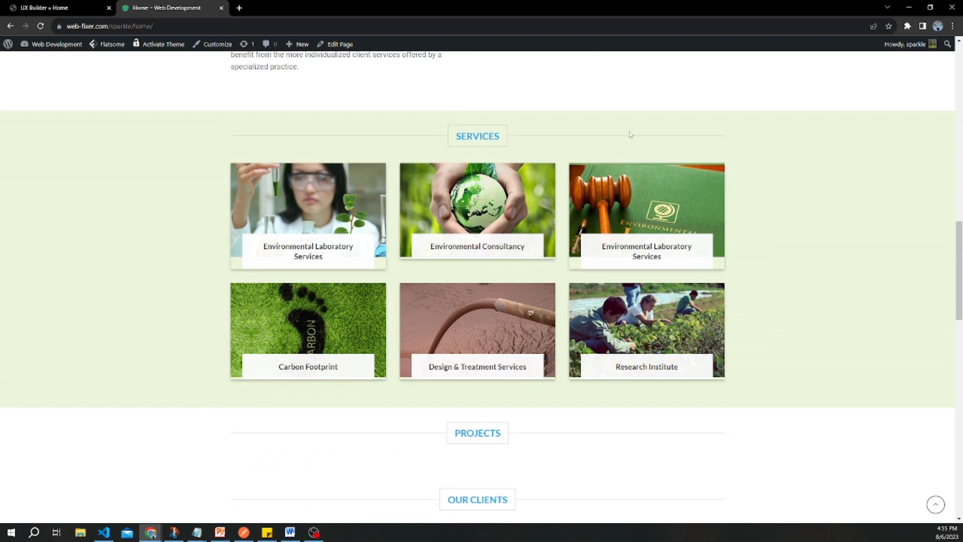
left_click(239, 7)
type("we")
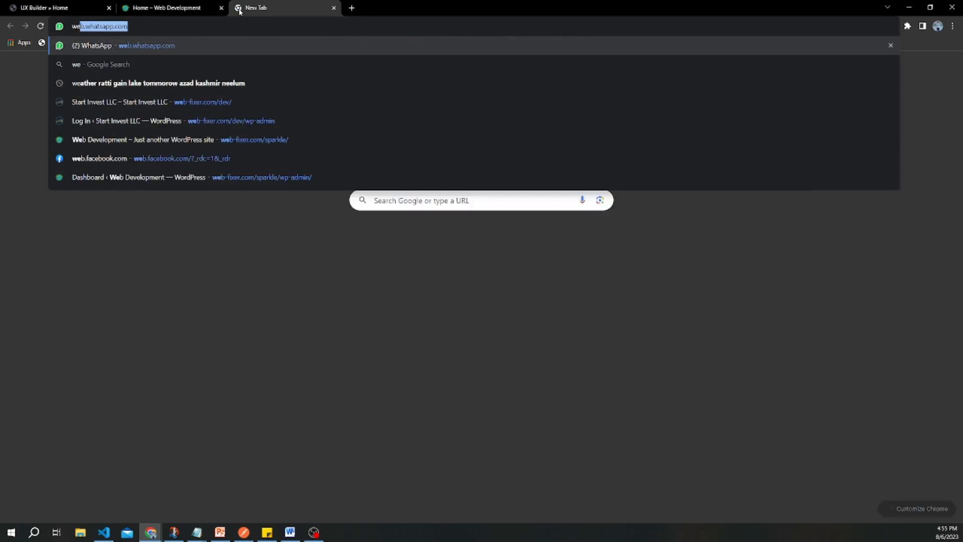
type("b-f")
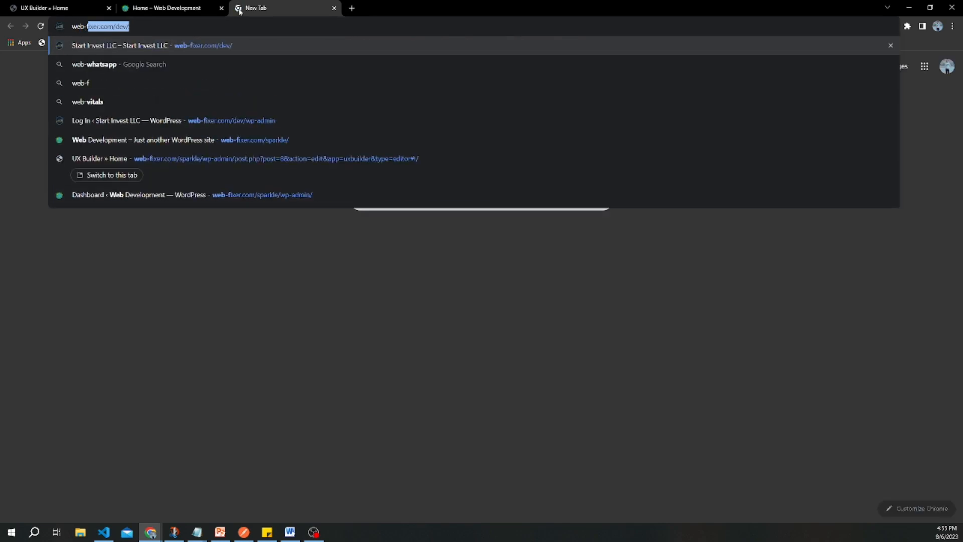
key("Return")
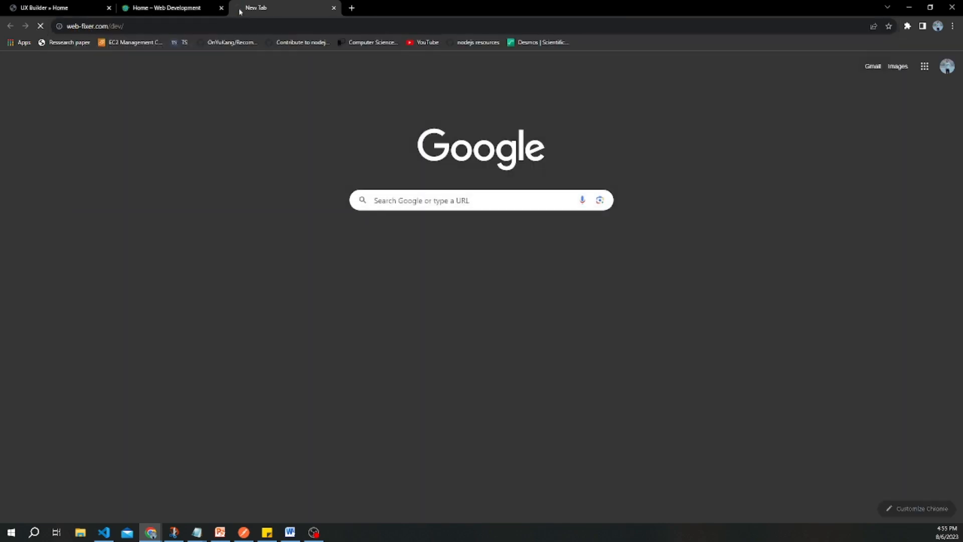
left_click(333, 9)
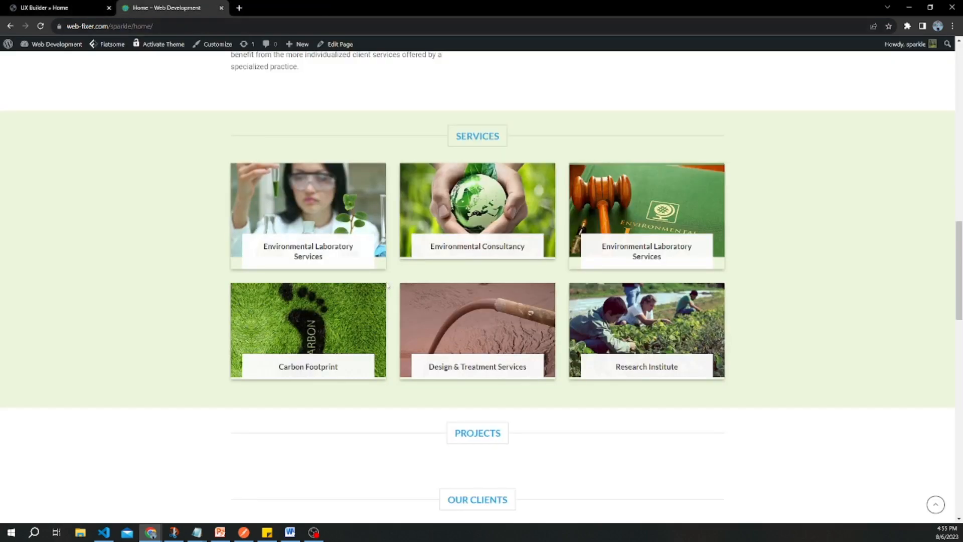
Step: Return to UX Builder, give the last section the admin label "Contact us", and update the page
scroll(864, 368, "down", 5)
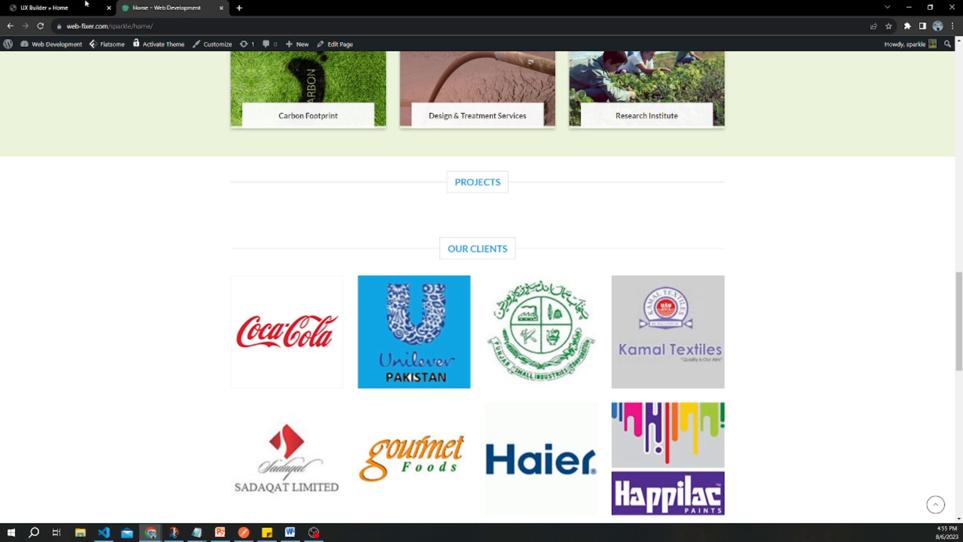
left_click(45, 5)
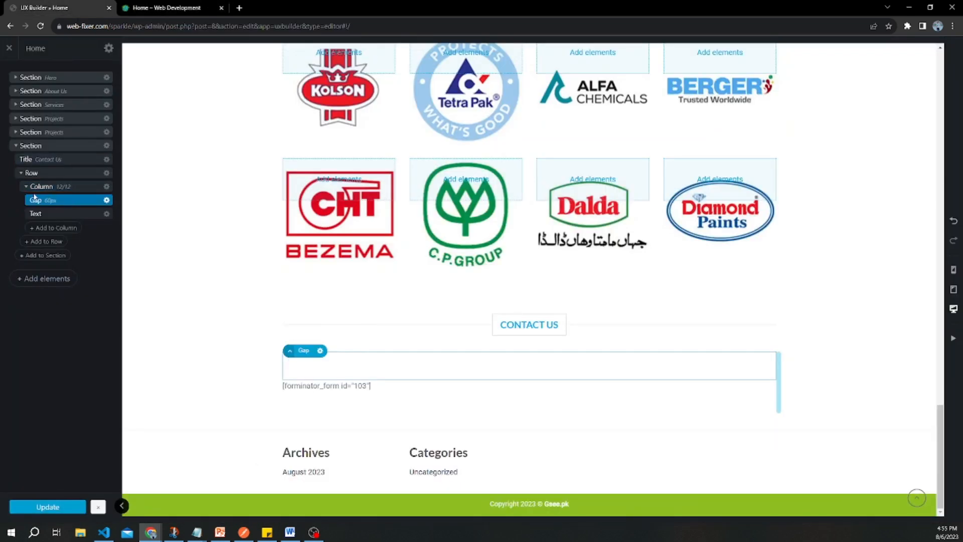
left_click(15, 147)
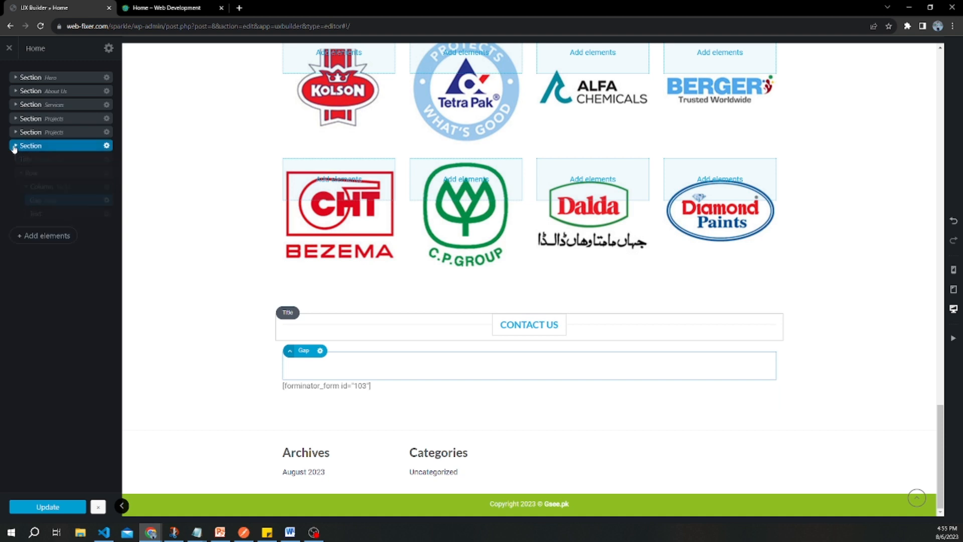
left_click(106, 146)
left_click(100, 169)
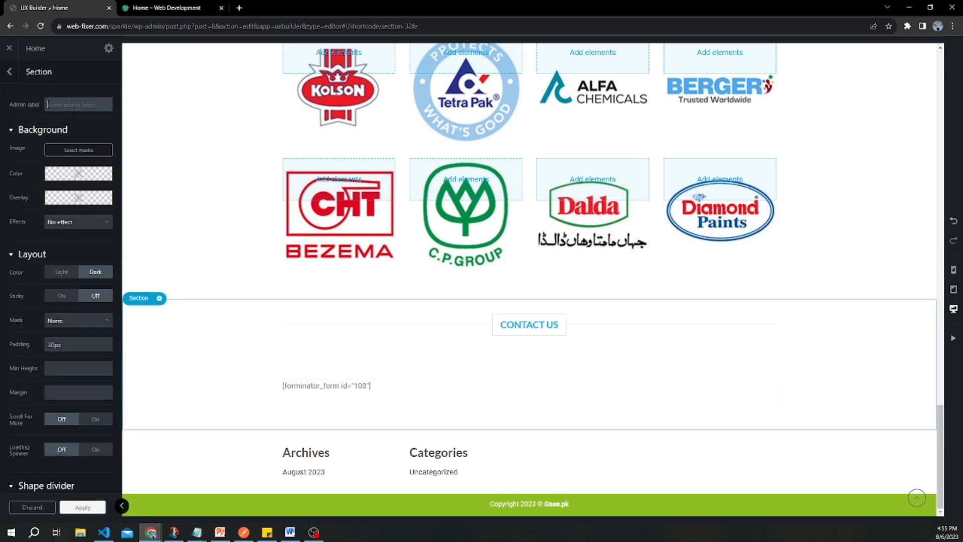
type("Contact us")
left_click(79, 508)
left_click(63, 505)
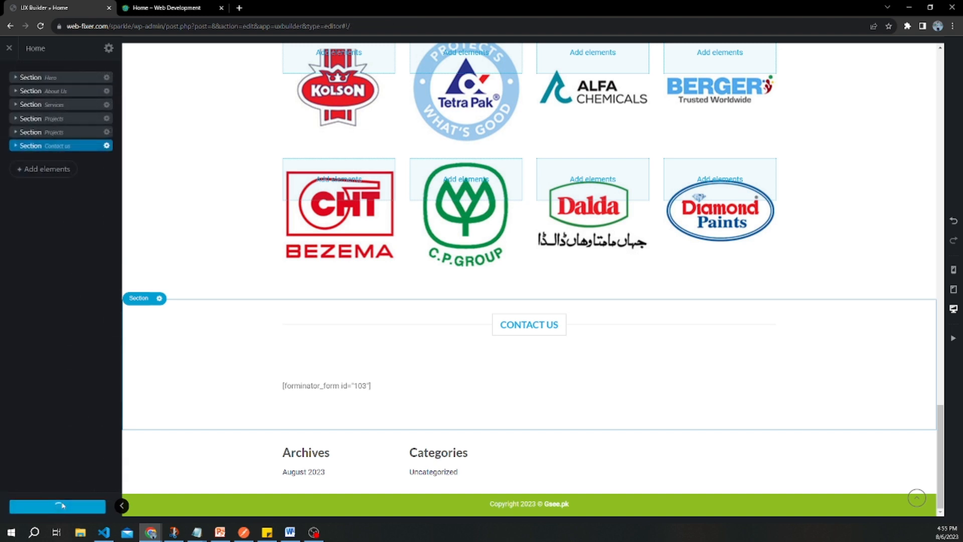
Step: Change the admin label of the client logos section to "Our Clients" and update the page
left_click(106, 132)
left_click(100, 158)
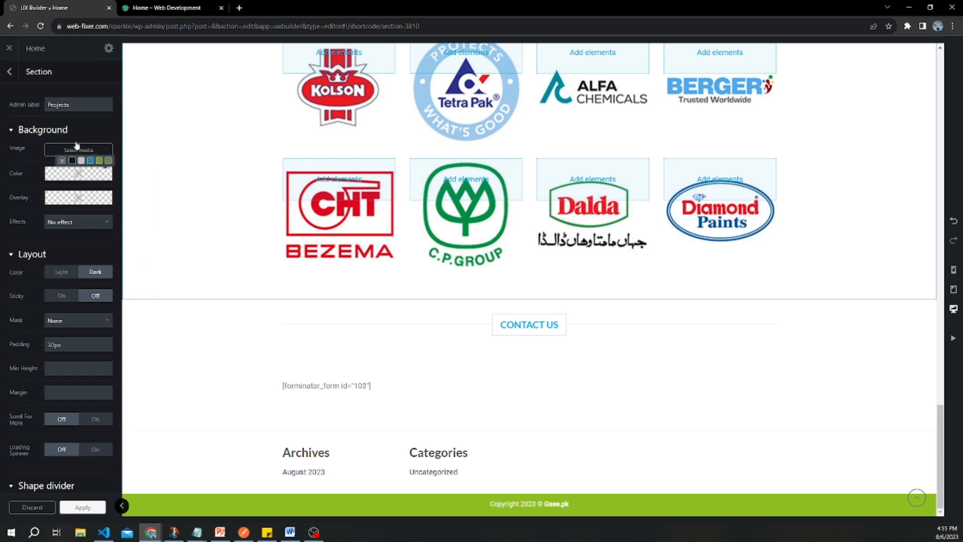
left_click(82, 105)
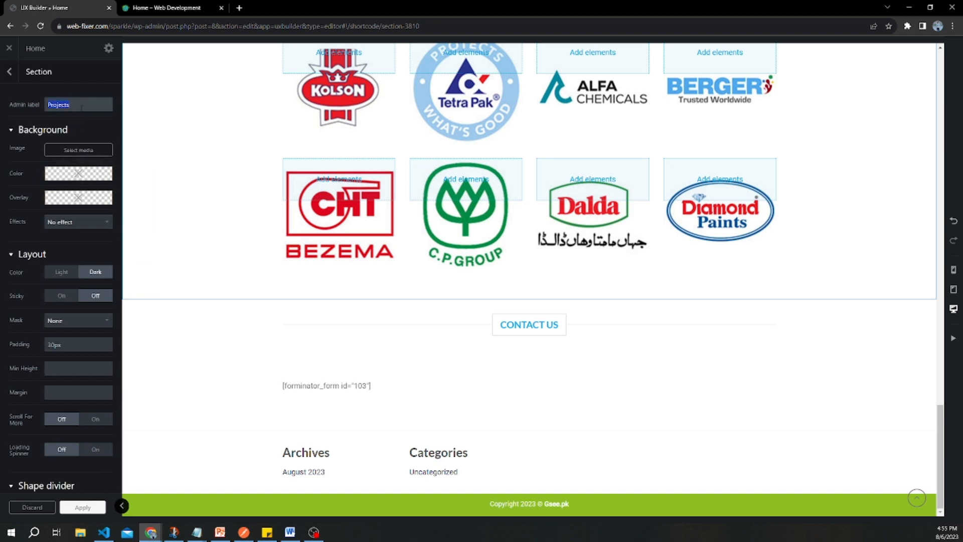
type("Our Clien")
left_click(75, 506)
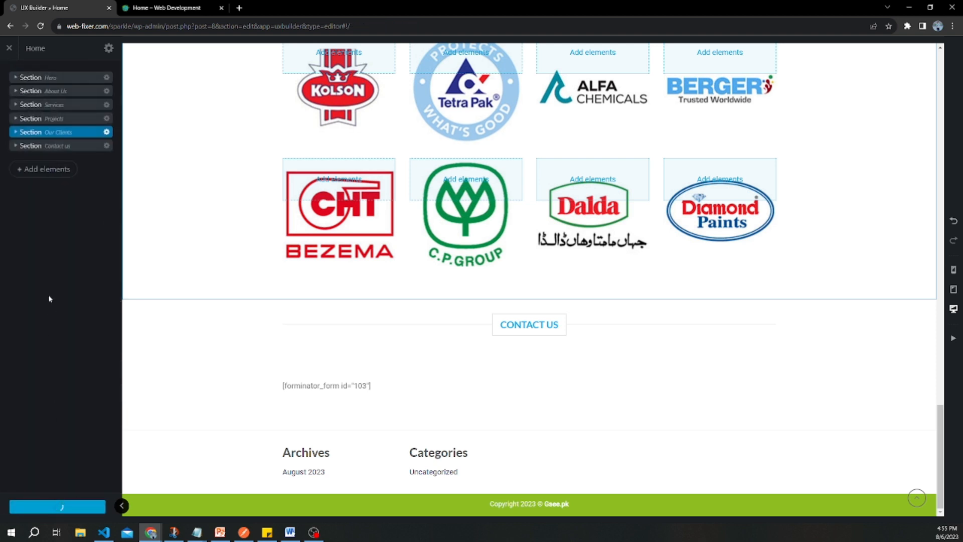
Step: Find the Scroll To element in the element library and add it at the end of the page
left_click(54, 173)
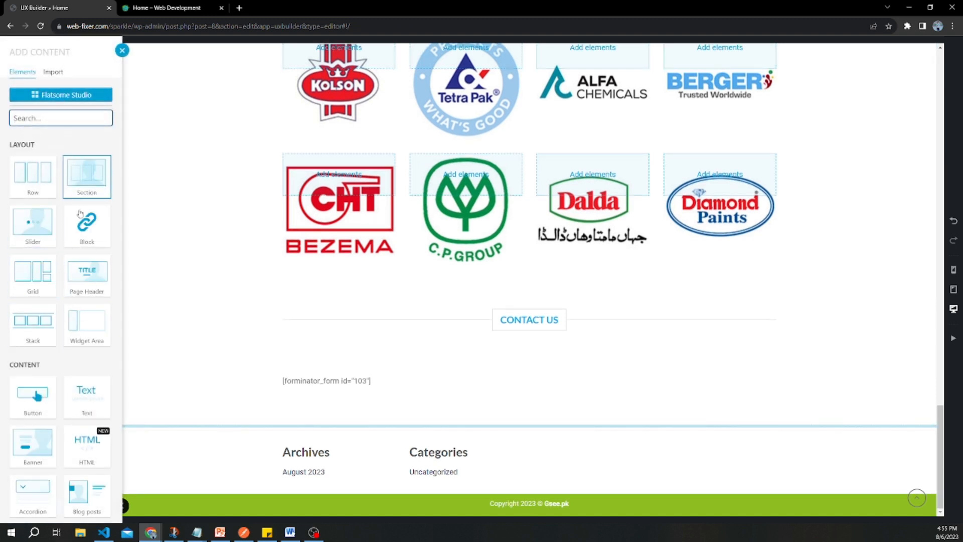
scroll(80, 214, "down", 5)
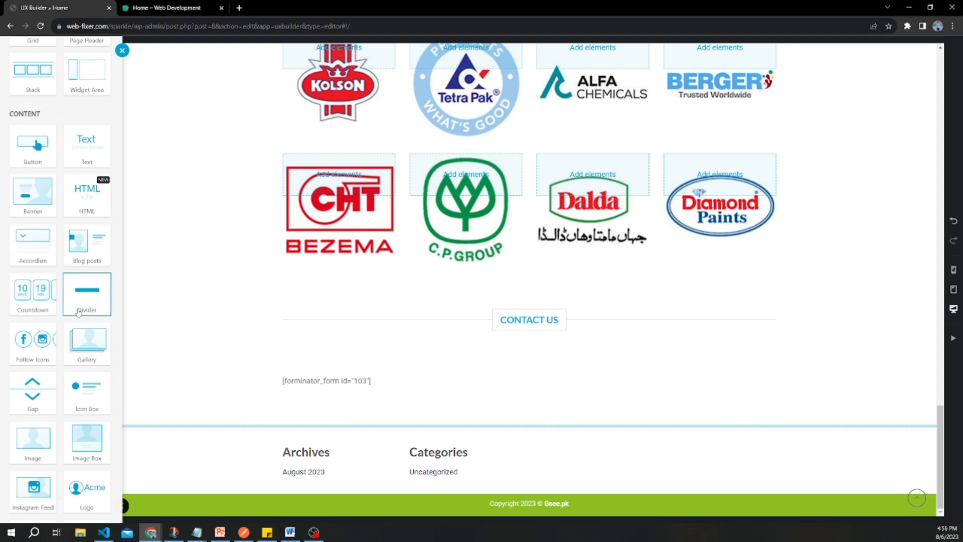
scroll(86, 351, "down", 5)
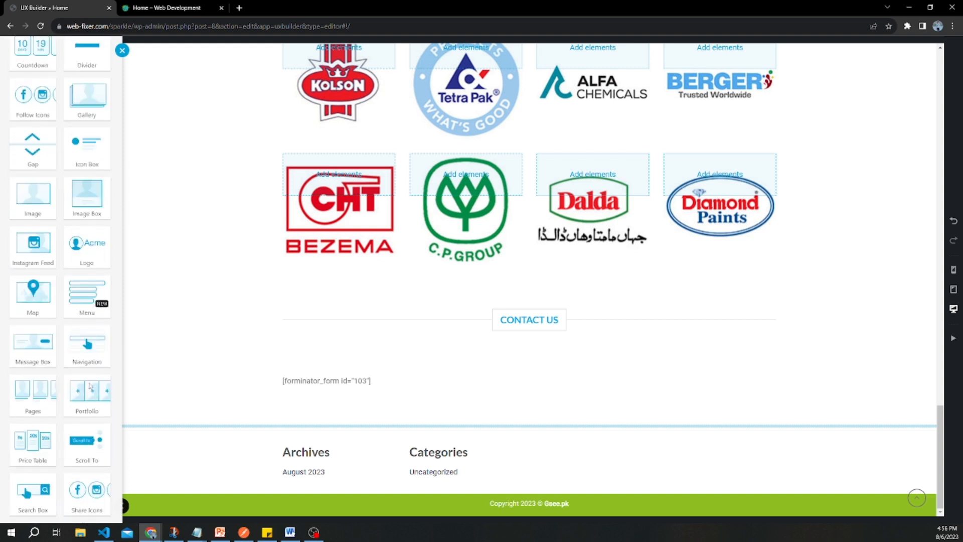
scroll(87, 387, "down", 4)
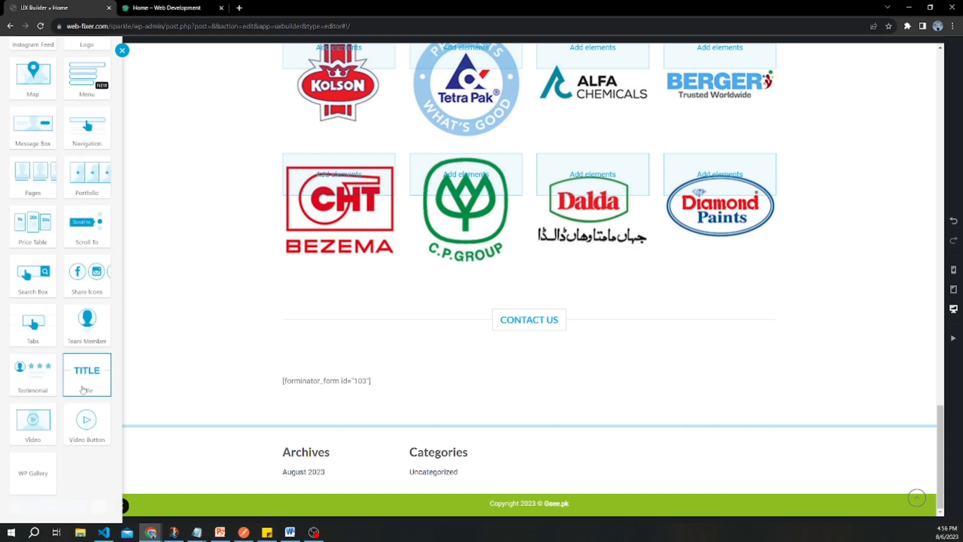
scroll(62, 203, "up", 1)
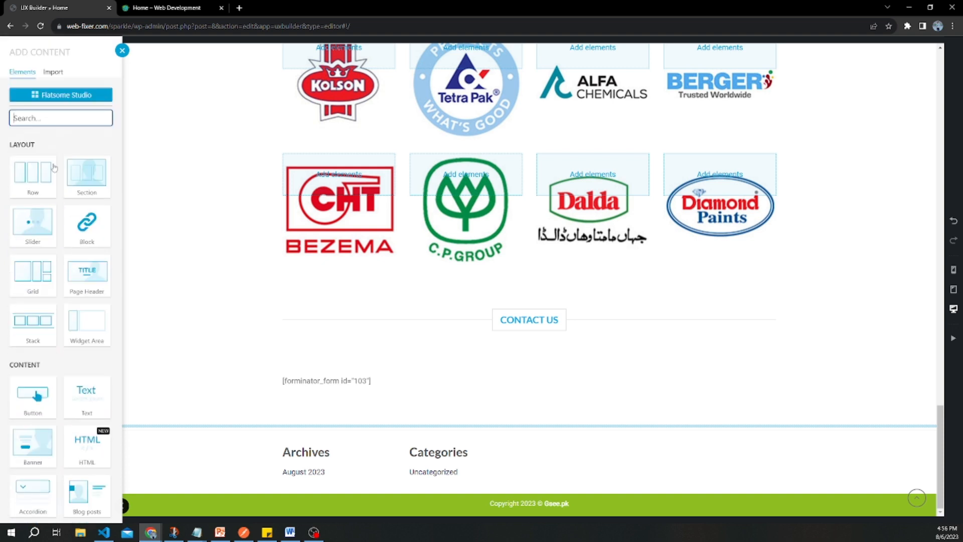
type("sc")
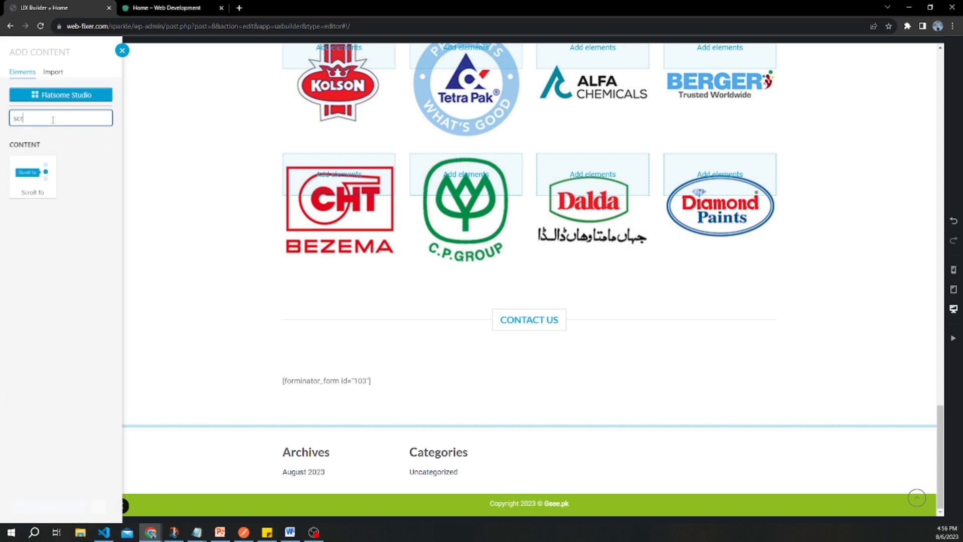
type("r")
left_click(24, 175)
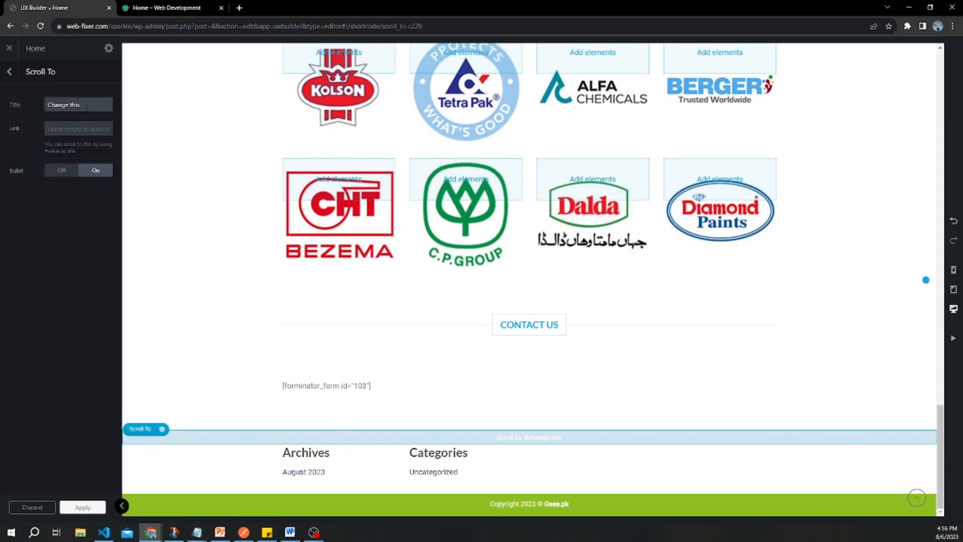
Step: Set the Scroll To element's title and link to "about", apply the settings, and update the page
left_click_drag(85, 106, 41, 107)
key("BackSpace")
type("about")
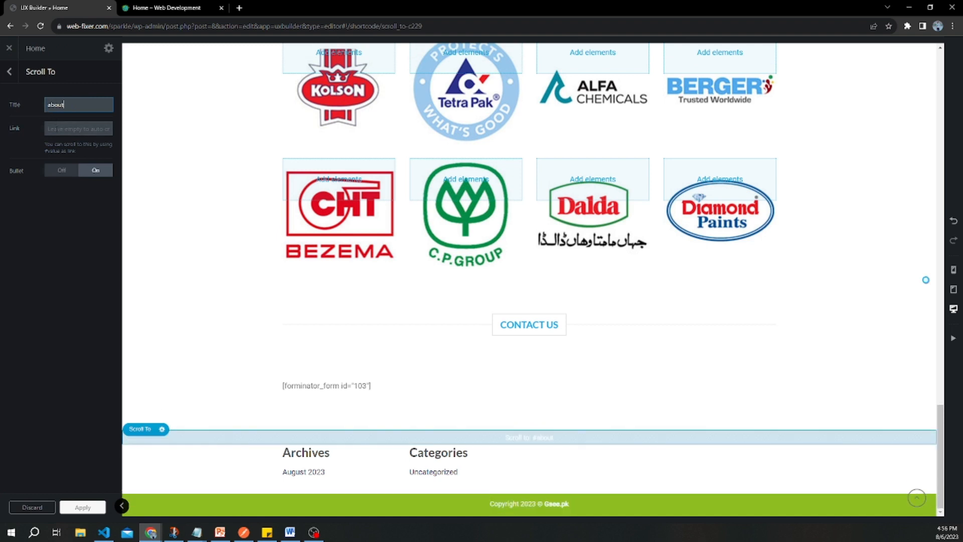
left_click(64, 128)
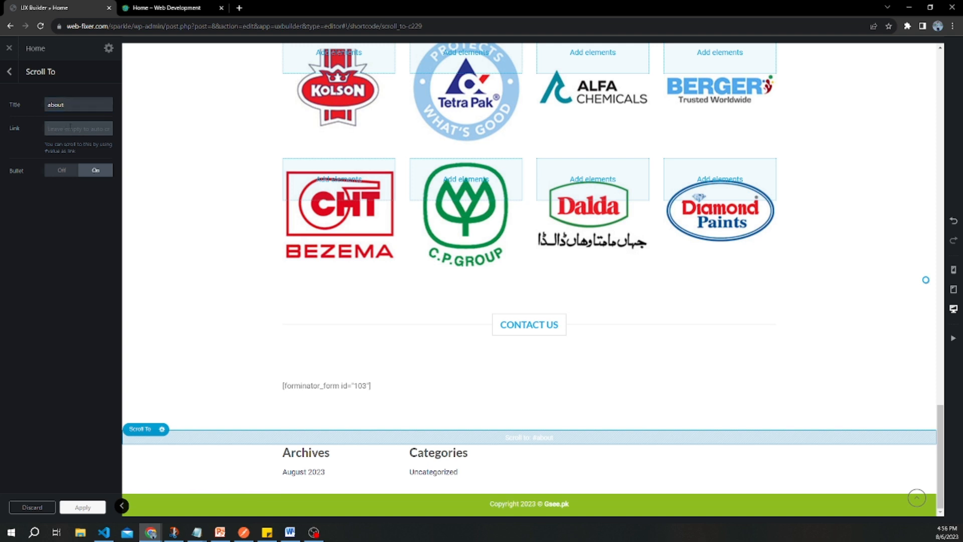
type("#ab")
left_click(80, 509)
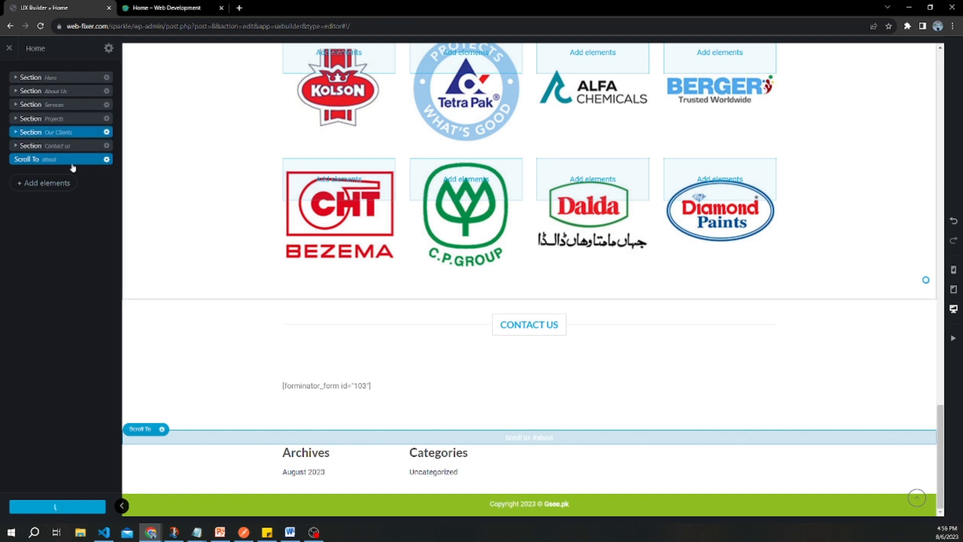
Step: Duplicate the about Scroll To element, give the copy the link "services" and title "Our Services", and update the page
left_click(106, 159)
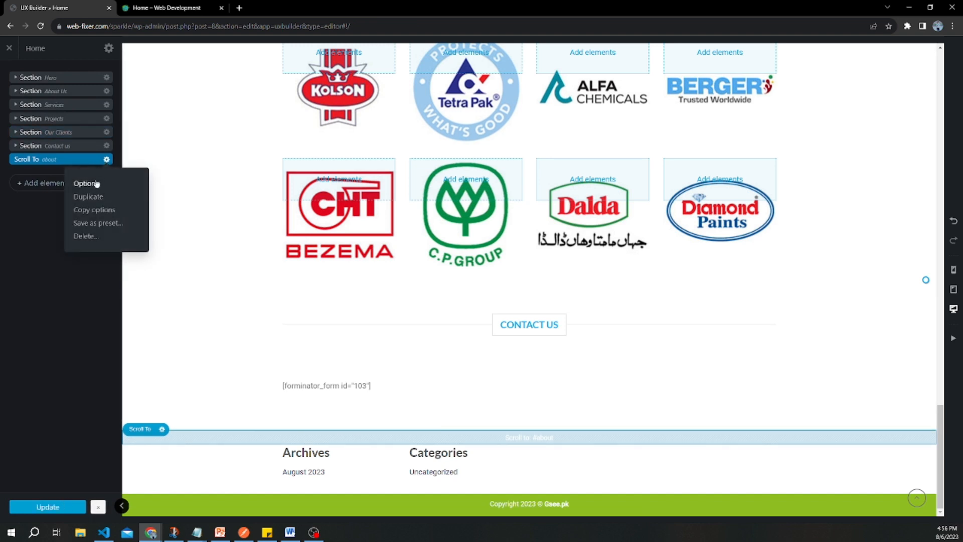
left_click(93, 183)
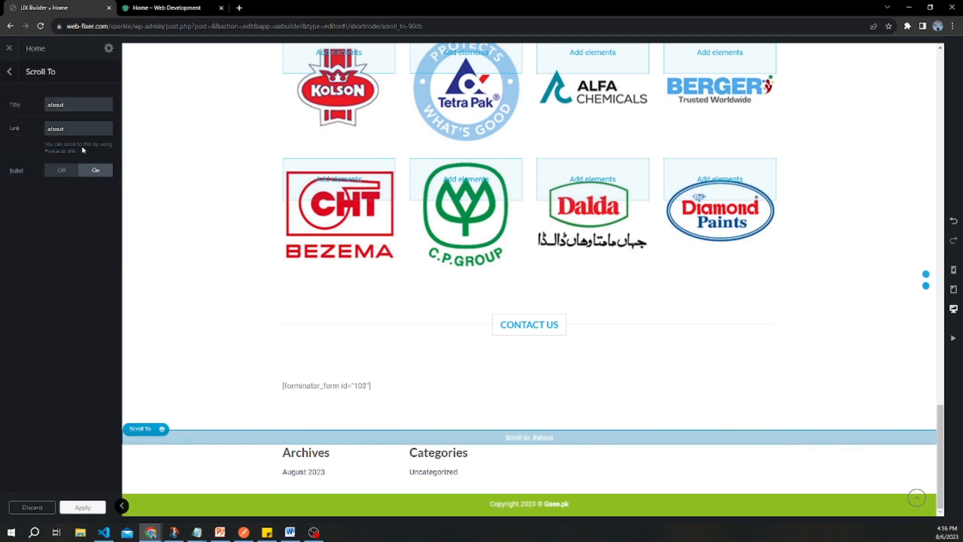
double_click(89, 132)
type("s")
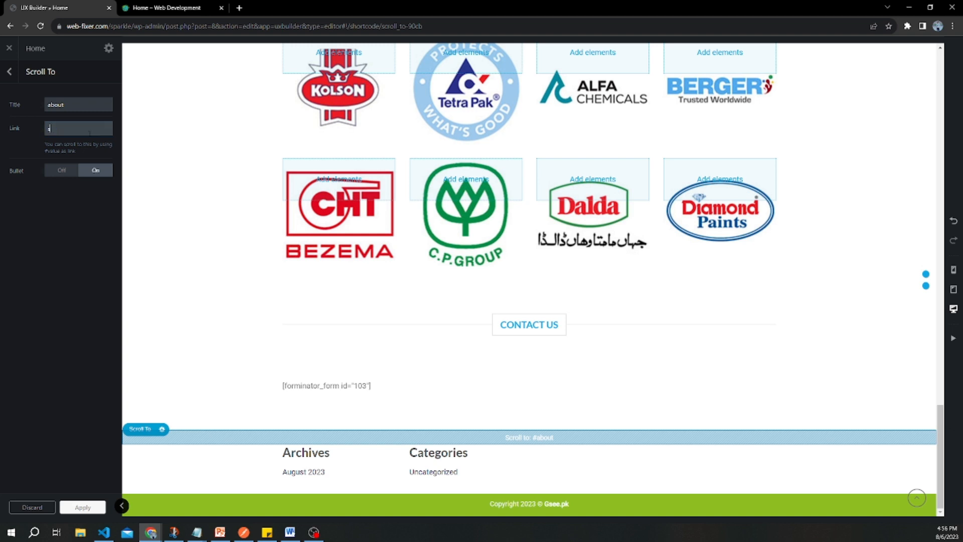
type("ervices")
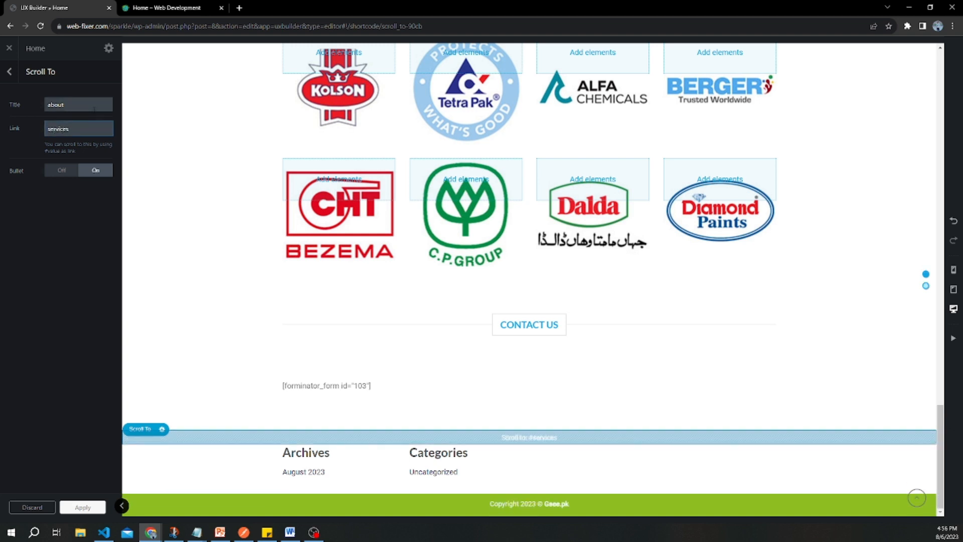
double_click(94, 108)
type("Our S")
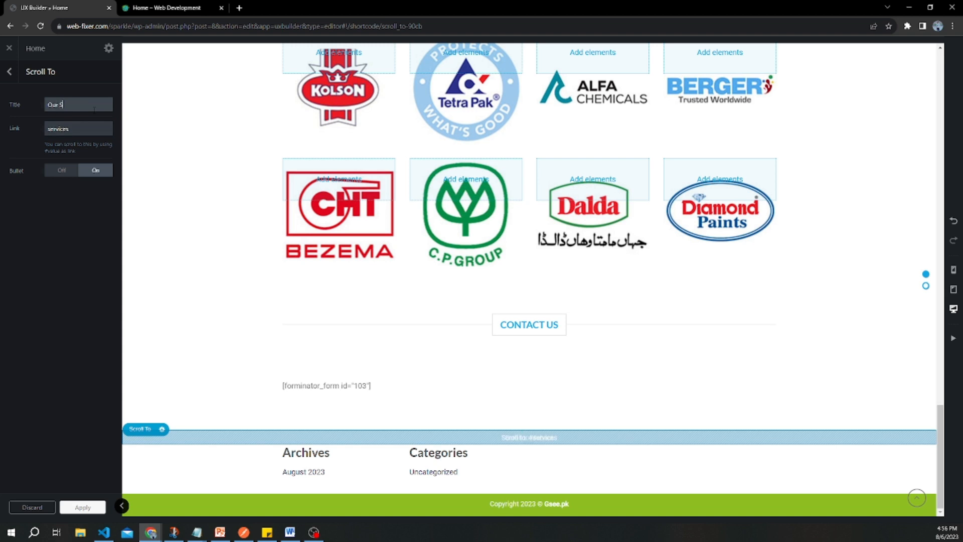
type("ervices")
left_click(81, 508)
left_click(62, 509)
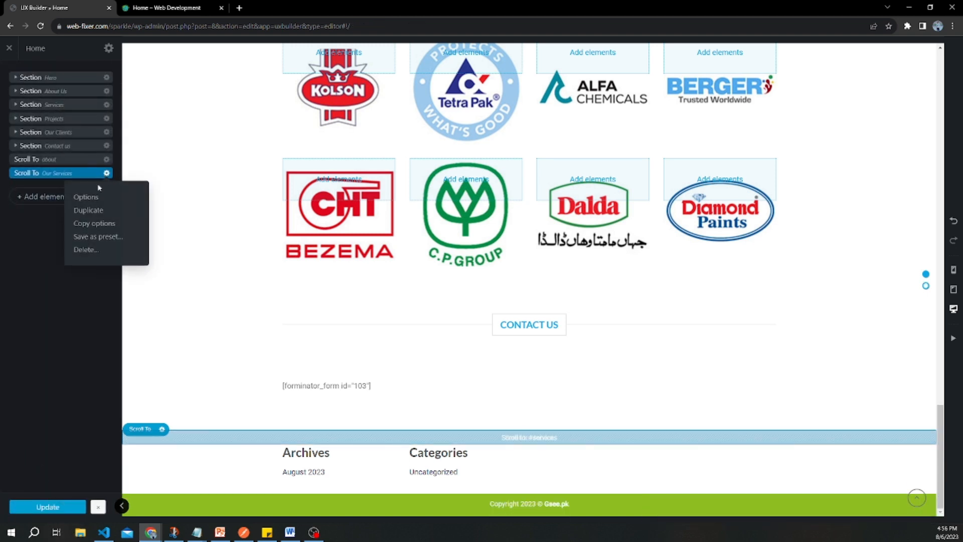
Step: Duplicate the Our Services Scroll To element, give the copy the title "Contact Us" and link "contact", and update the page
left_click(106, 172)
left_click(90, 211)
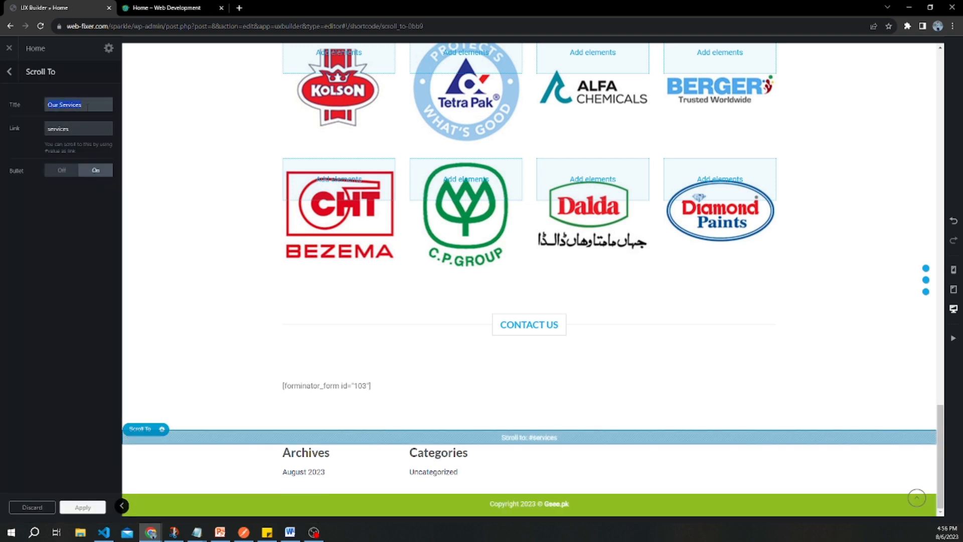
type("cont")
key("BackSpace")
key("BackSpace")
type("ntact us")
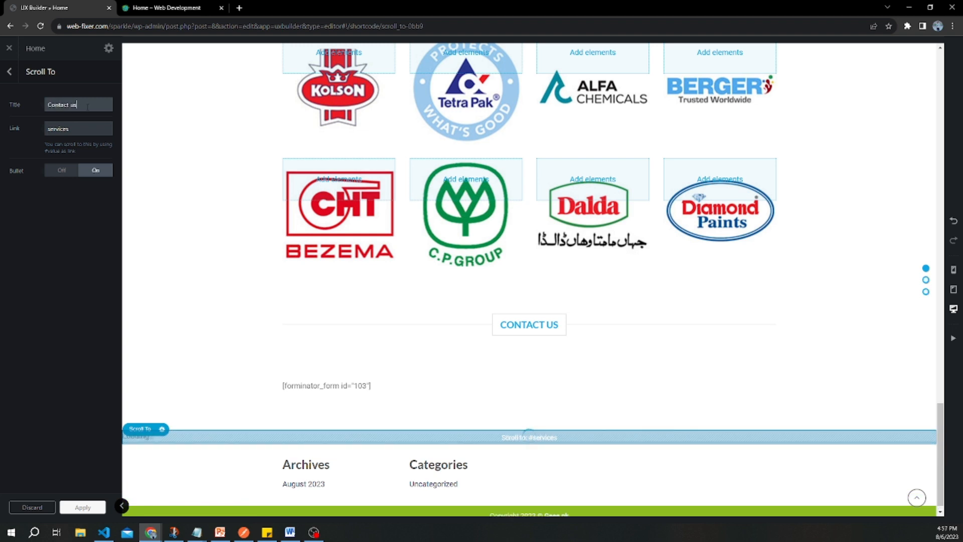
type("s")
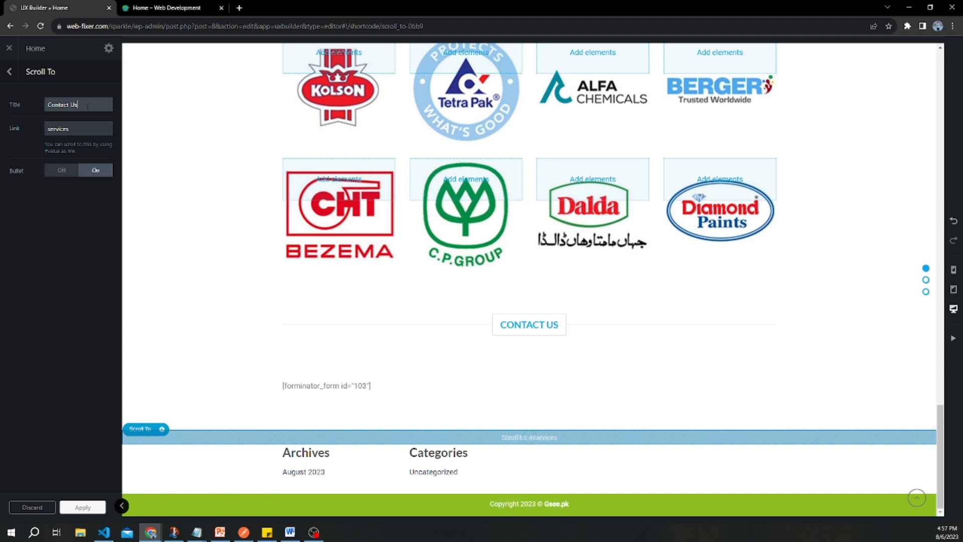
left_click(82, 125)
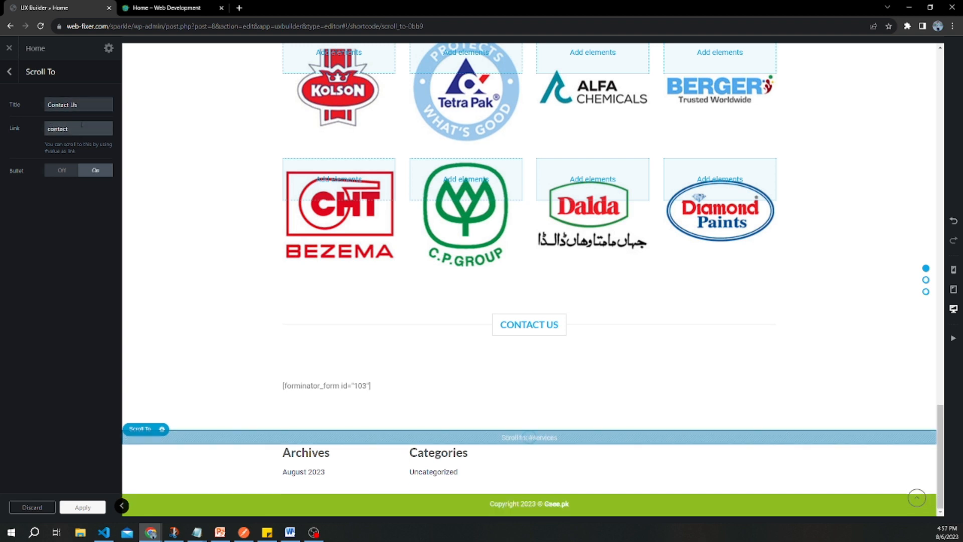
left_click(83, 507)
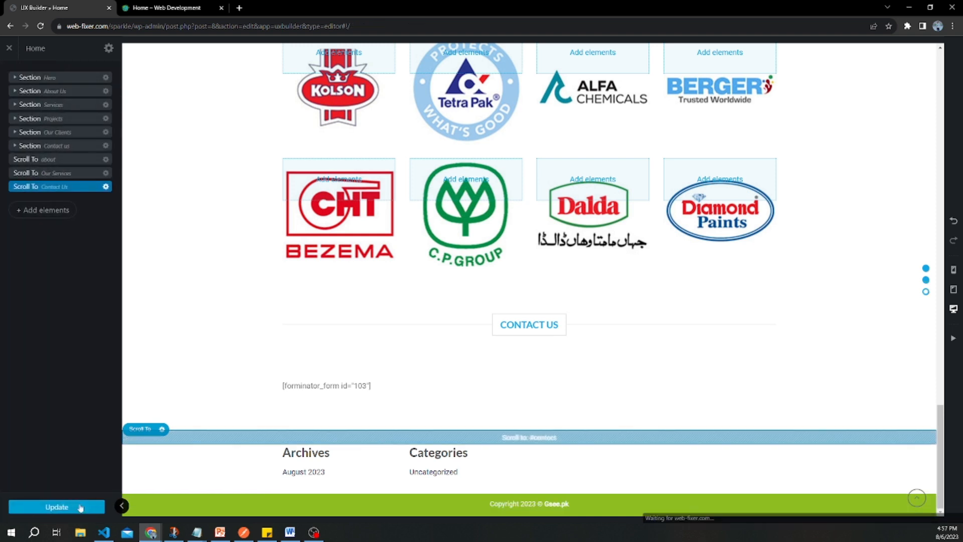
left_click(71, 507)
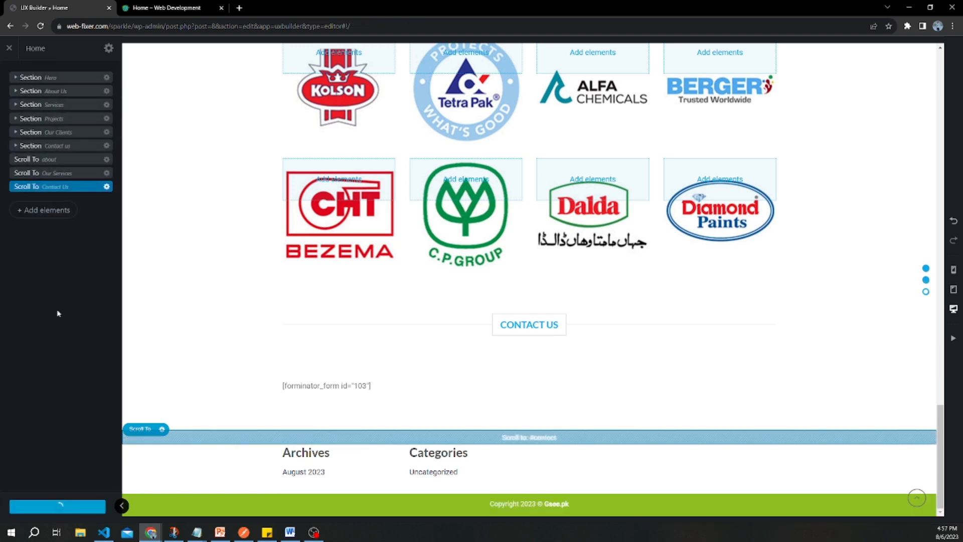
Step: Duplicate the Contact Us Scroll To element and check the planned section list in Notepad
left_click(106, 191)
left_click(87, 221)
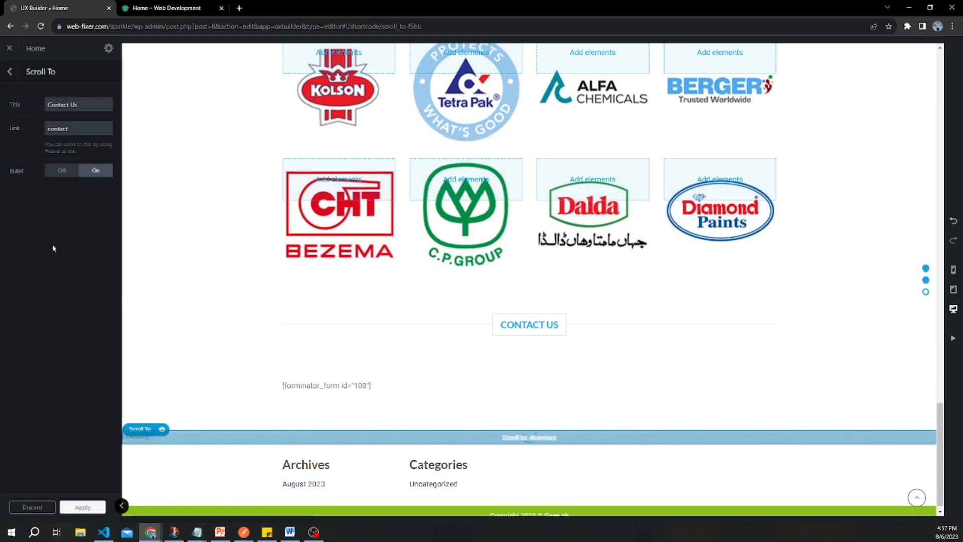
left_click(86, 106)
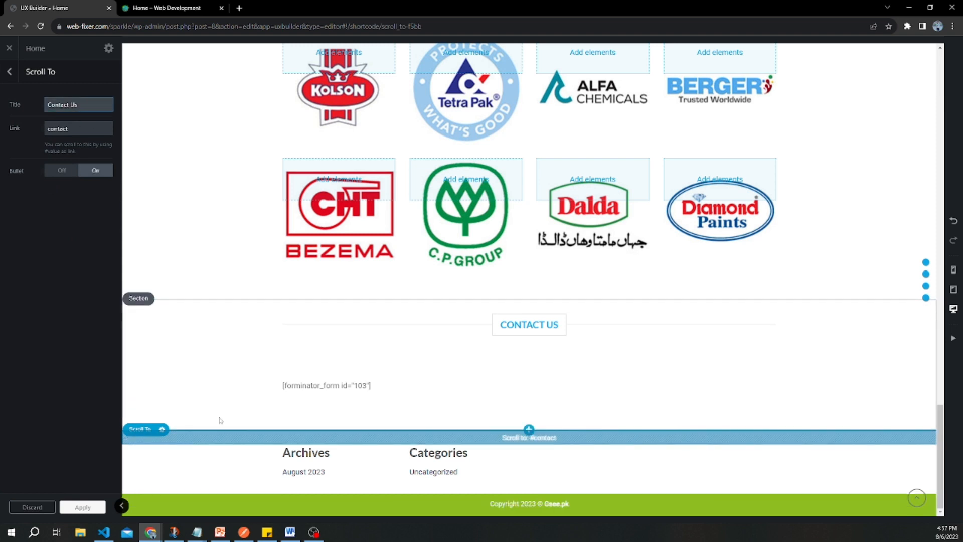
left_click(197, 532)
left_click(263, 487)
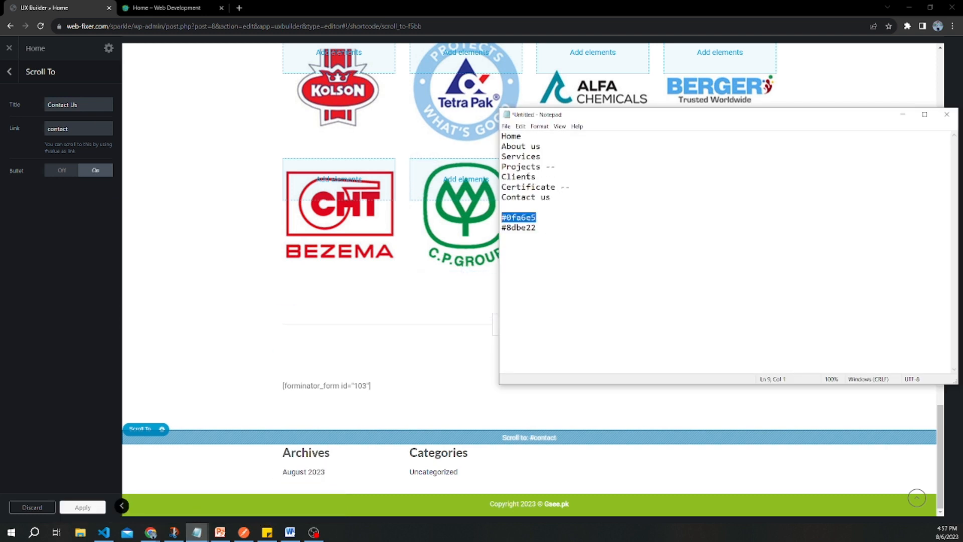
Step: Set the new Scroll To copy's title to "Our Clients" and link to "clients", apply the settings, and update the page
left_click(93, 105)
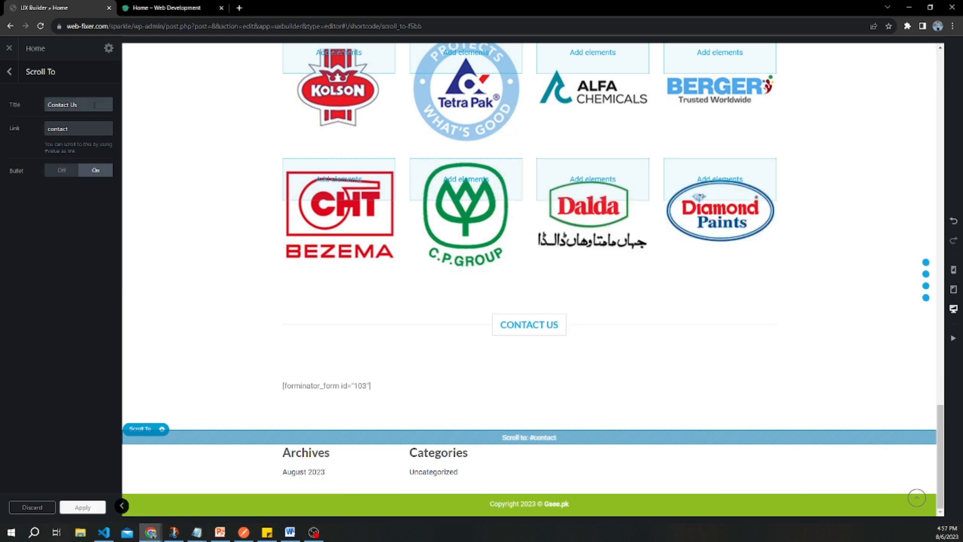
type("Our Cl")
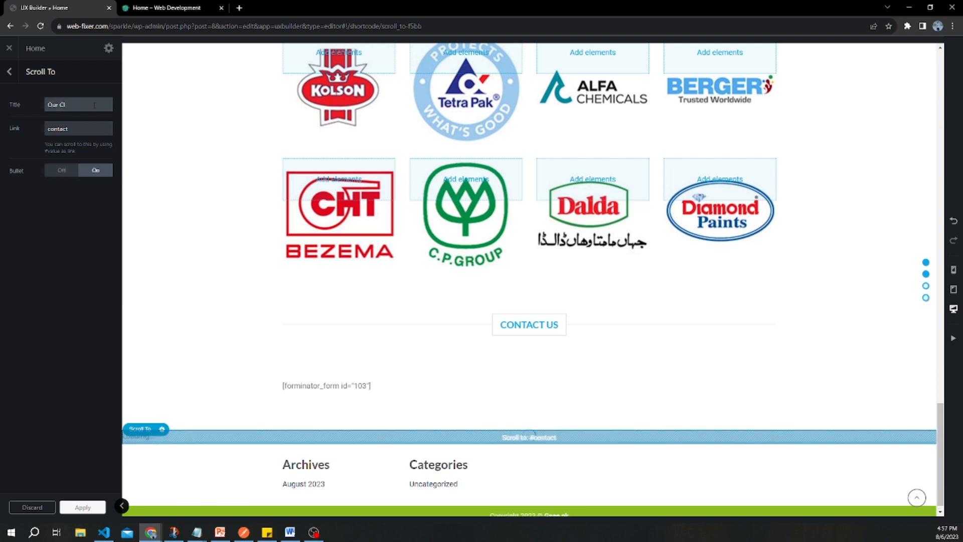
type("ients")
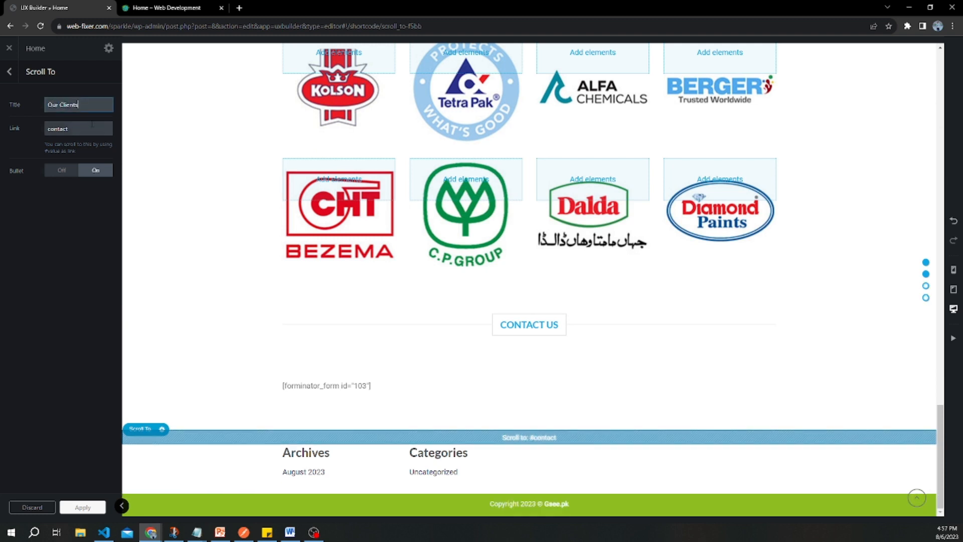
left_click(92, 125)
type("c")
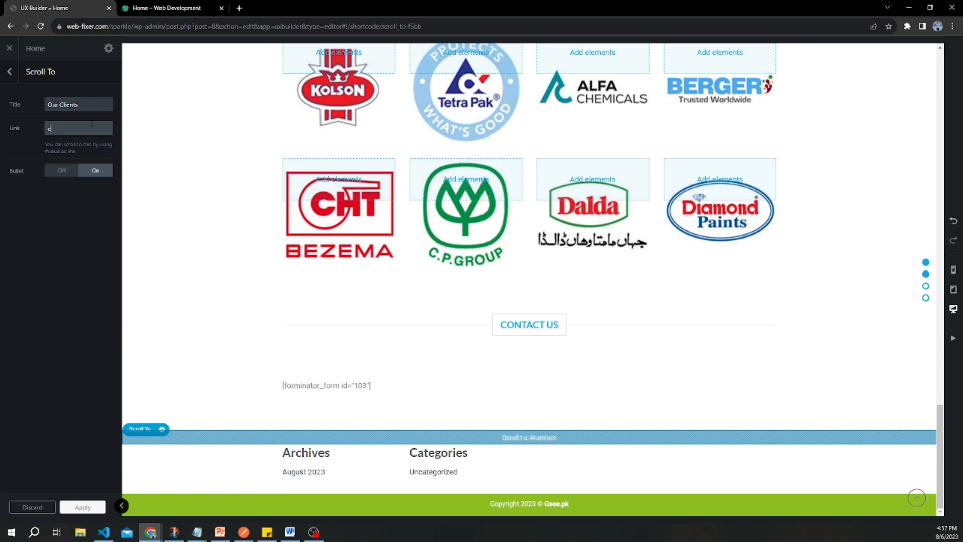
type("lients")
left_click(92, 125)
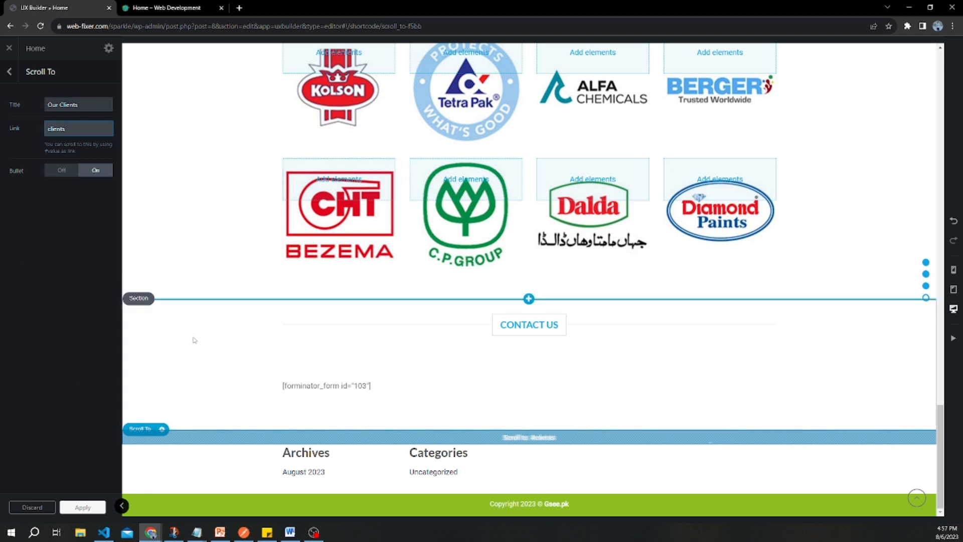
left_click(71, 510)
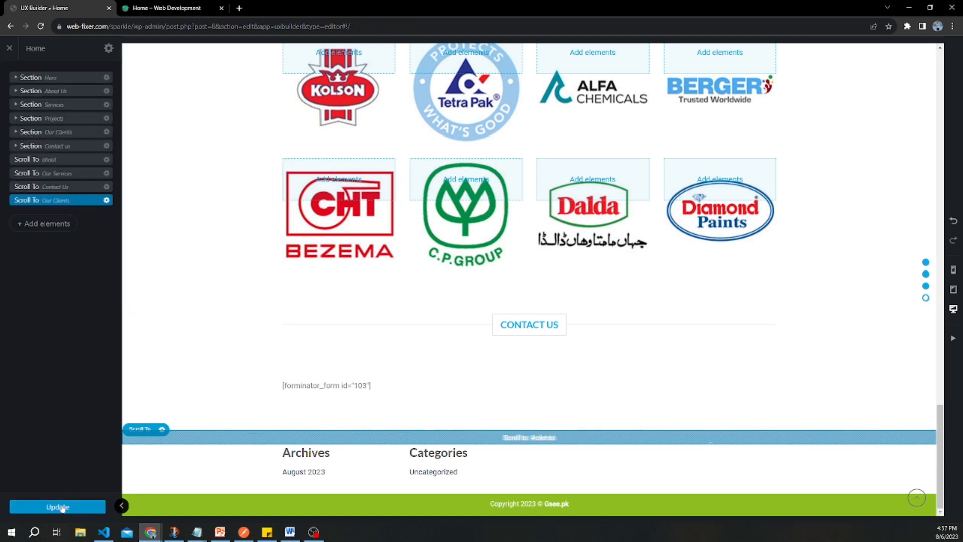
Step: Recheck the section list in Notepad, and move the about Scroll To element between the hero and About Us sections
left_click(195, 532)
left_click(279, 487)
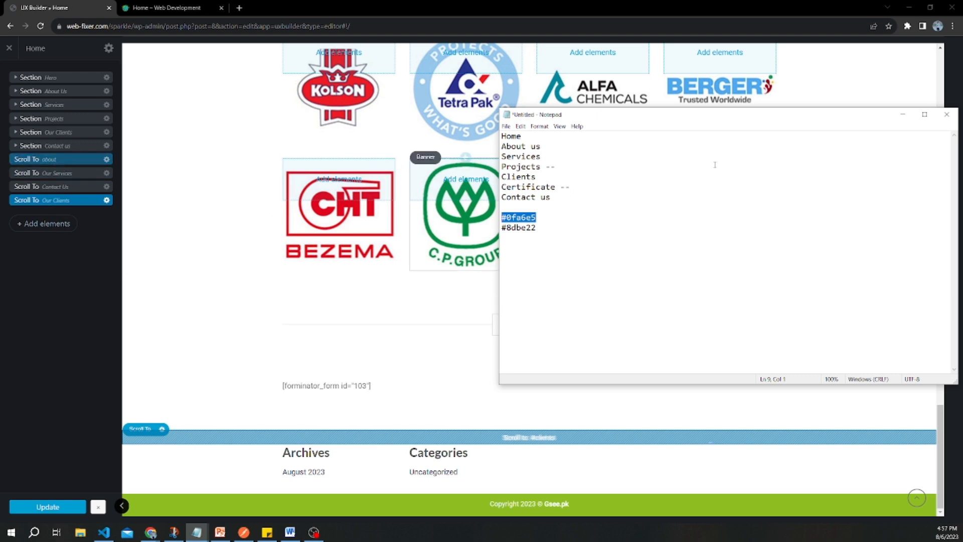
left_click(903, 114)
scroll(879, 183, "up", 20)
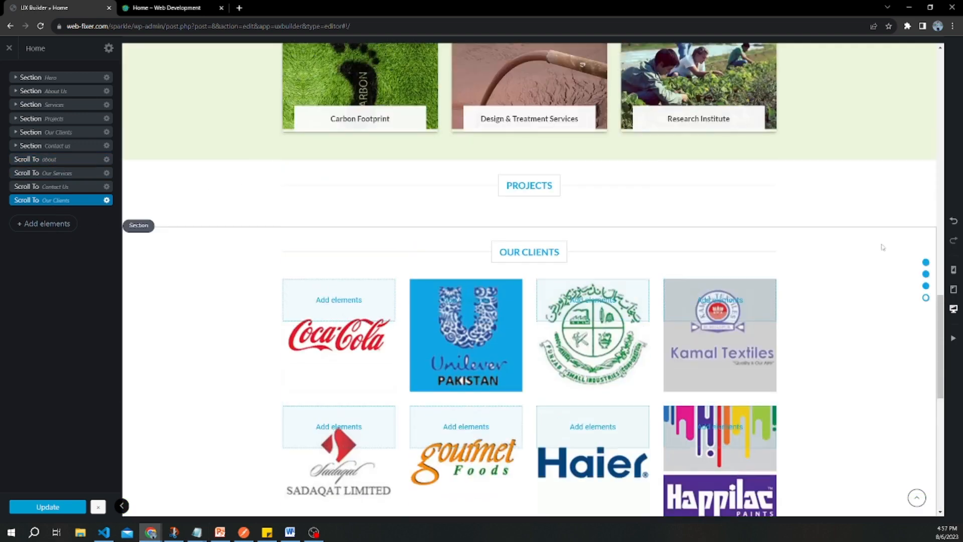
scroll(875, 254, "down", 2)
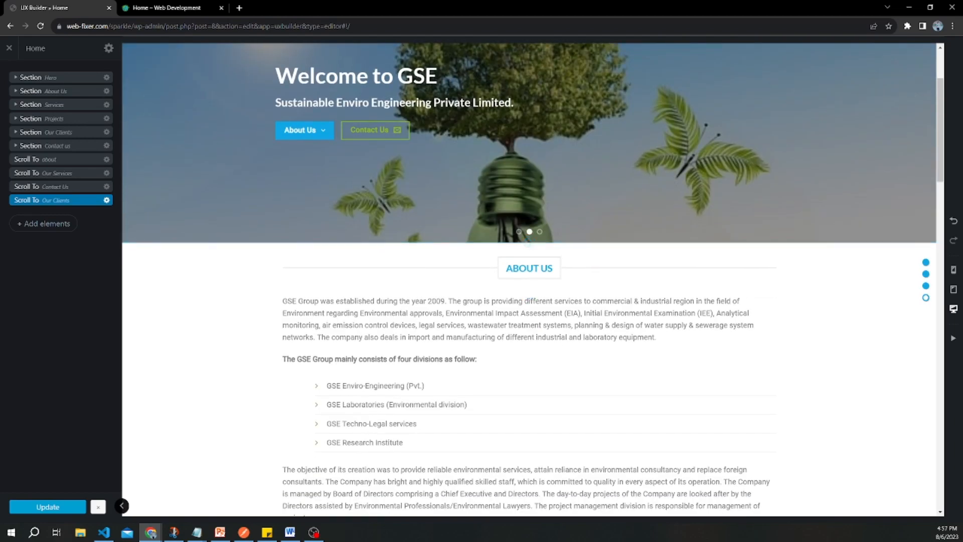
left_click_drag(54, 161, 527, 246)
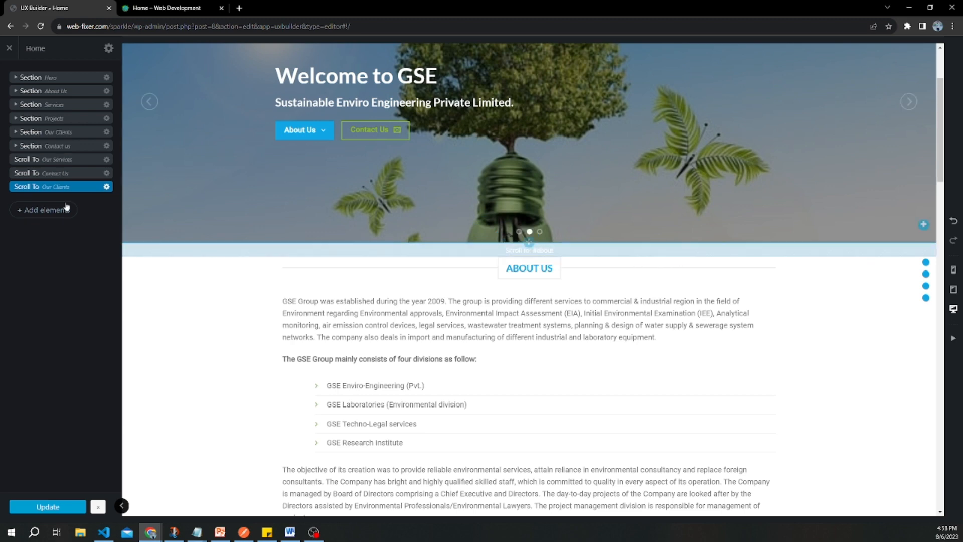
Step: Move the Our Services Scroll To element between the About Us and Services sections
scroll(170, 259, "down", 2)
scroll(166, 263, "down", 9)
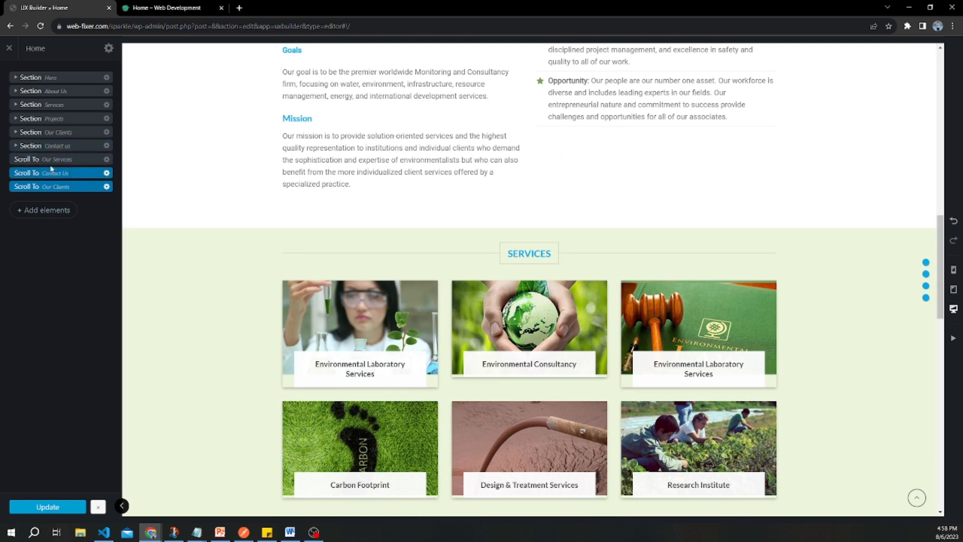
left_click_drag(53, 163, 527, 231)
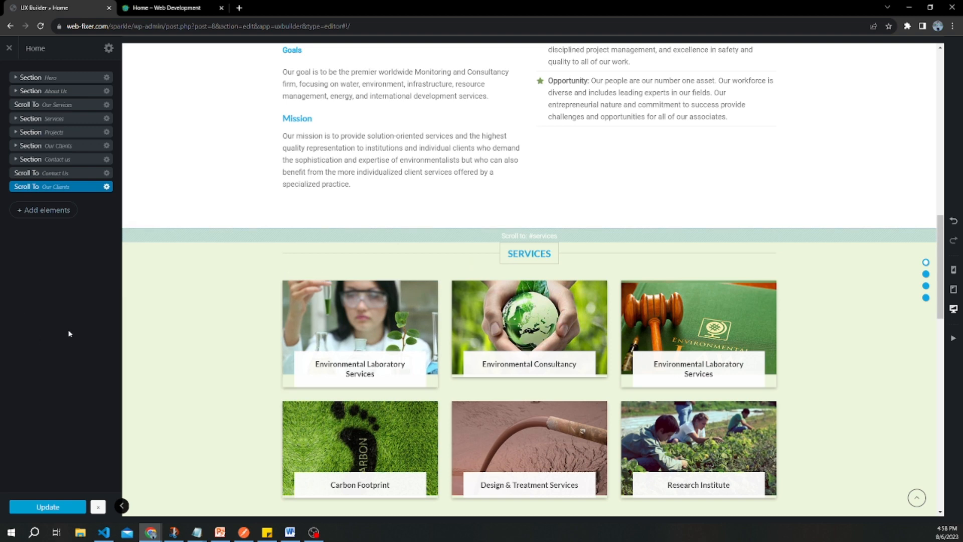
Step: Move the Our Clients Scroll To element above the title inside the Our Clients section, and collapse that section in the element tree
scroll(322, 279, "down", 8)
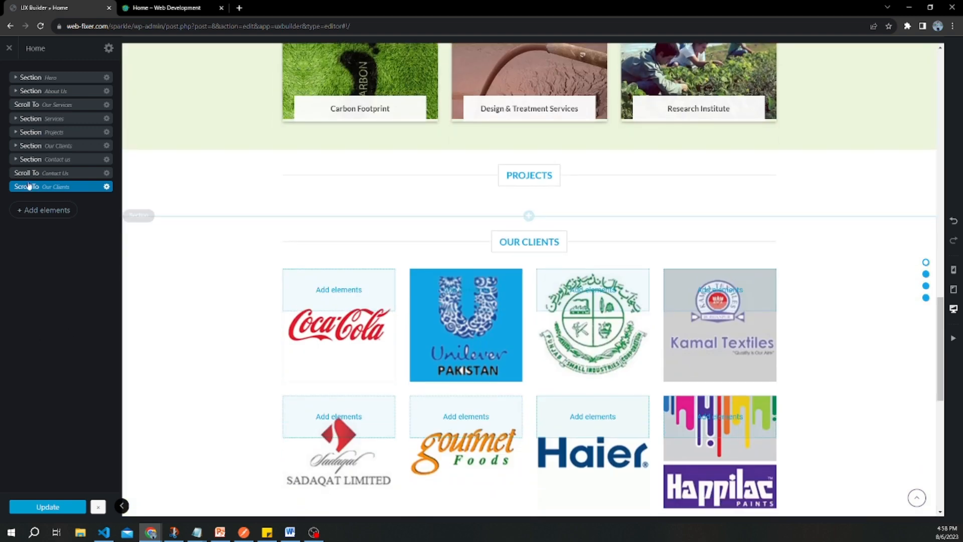
left_click_drag(58, 189, 502, 225)
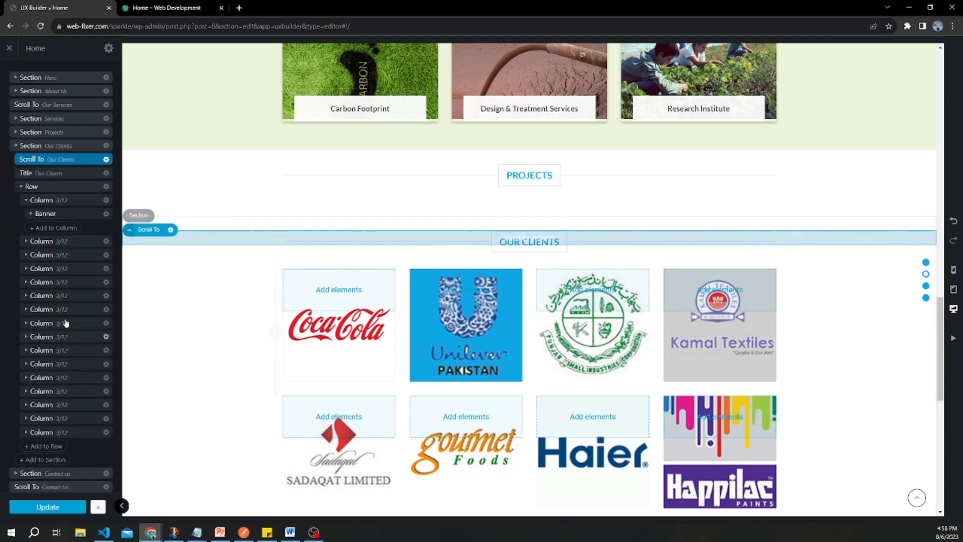
left_click(21, 187)
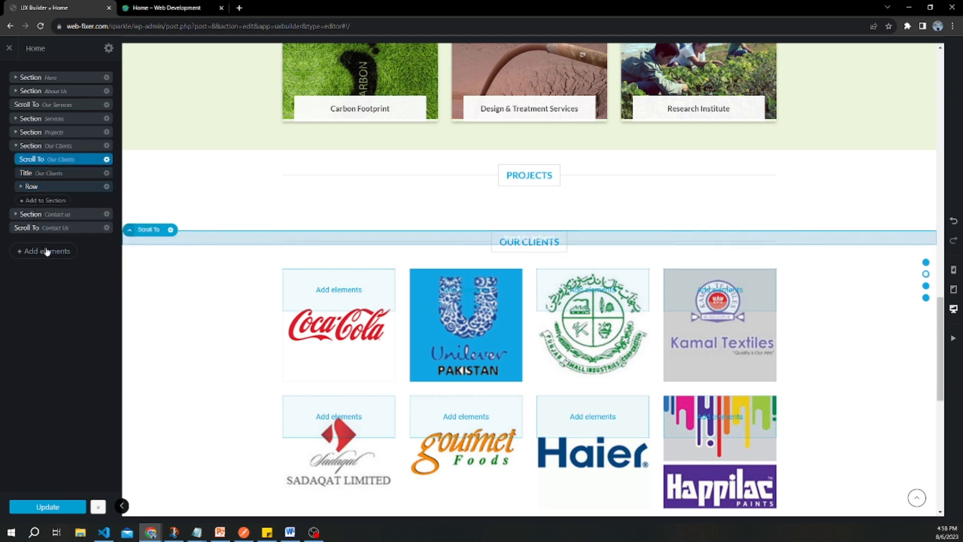
left_click(17, 146)
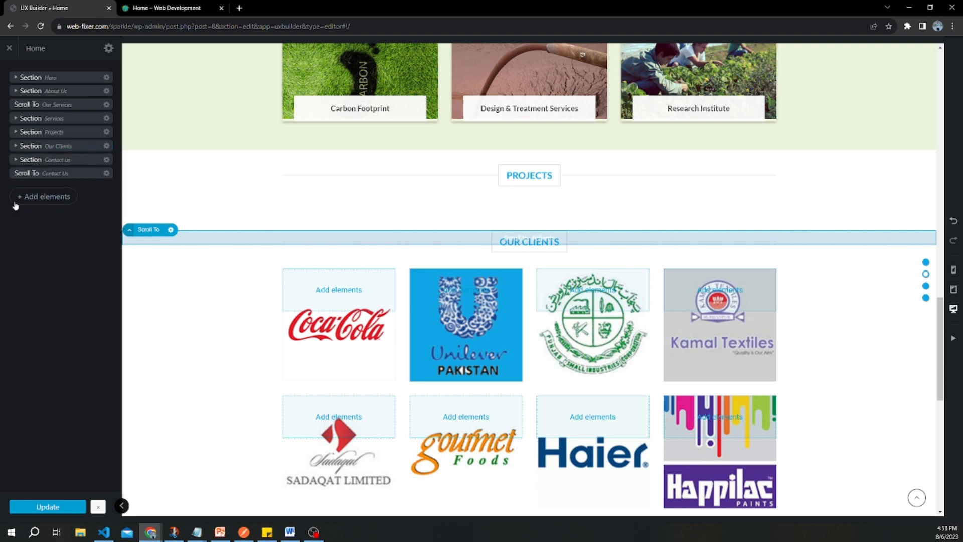
Step: Move the Contact Us Scroll To element above the title of the Contact Us section and update the page
scroll(422, 358, "down", 3)
scroll(422, 358, "down", 5)
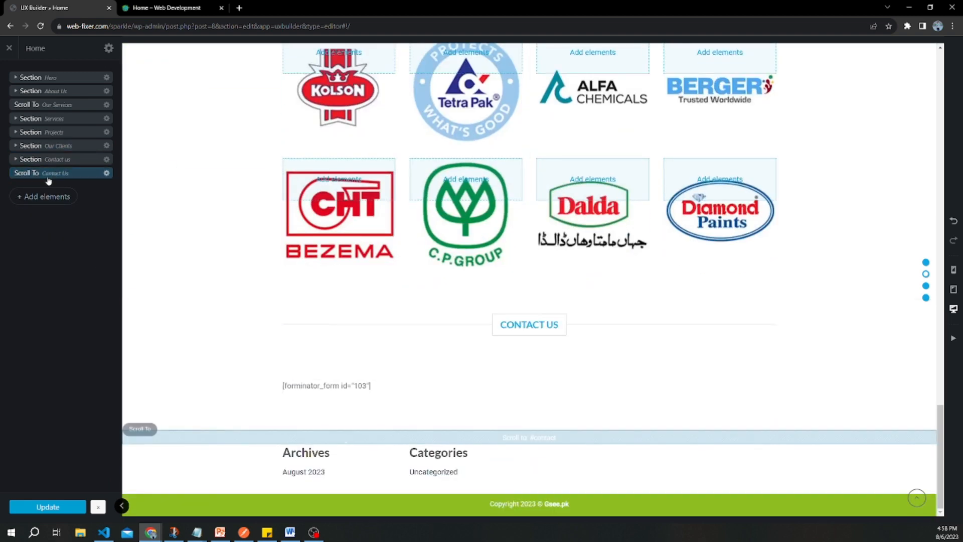
left_click_drag(47, 174, 519, 309)
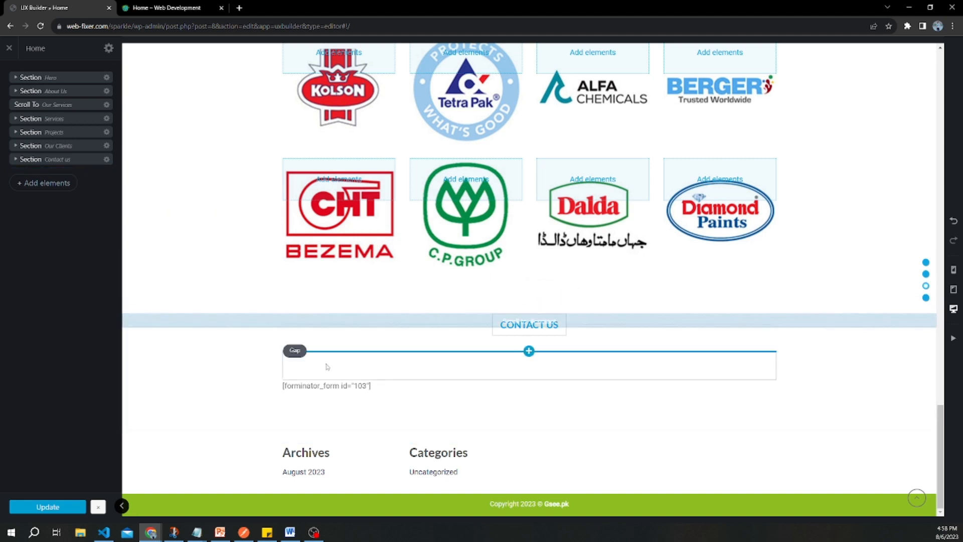
left_click(58, 506)
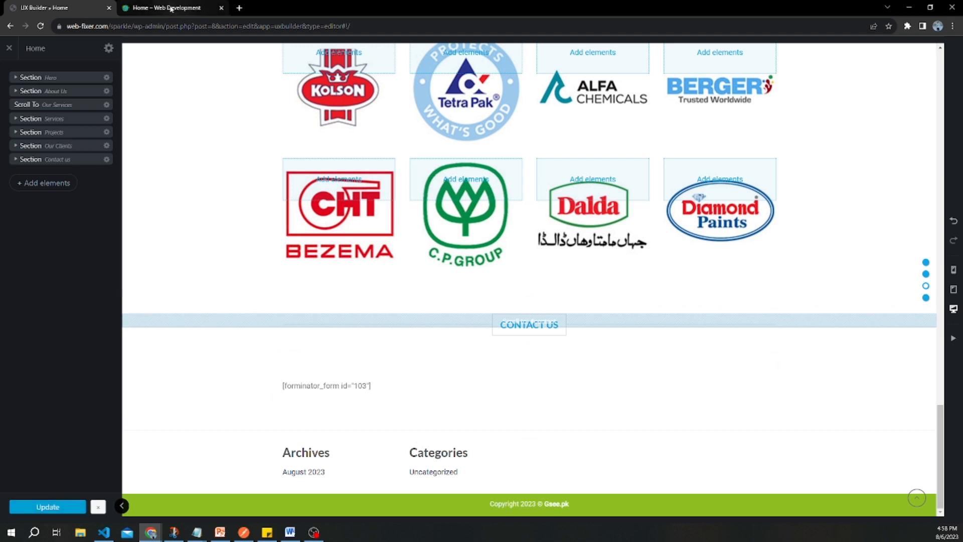
Step: Reload the live Home page and review its hero and About Us sections
left_click(193, 8)
left_click(203, 20)
key("Return")
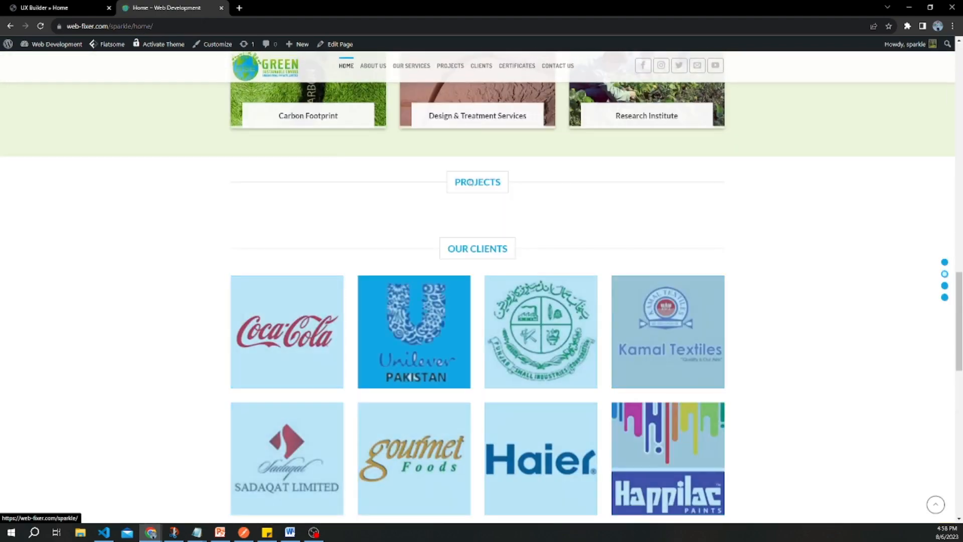
scroll(814, 97, "up", 20)
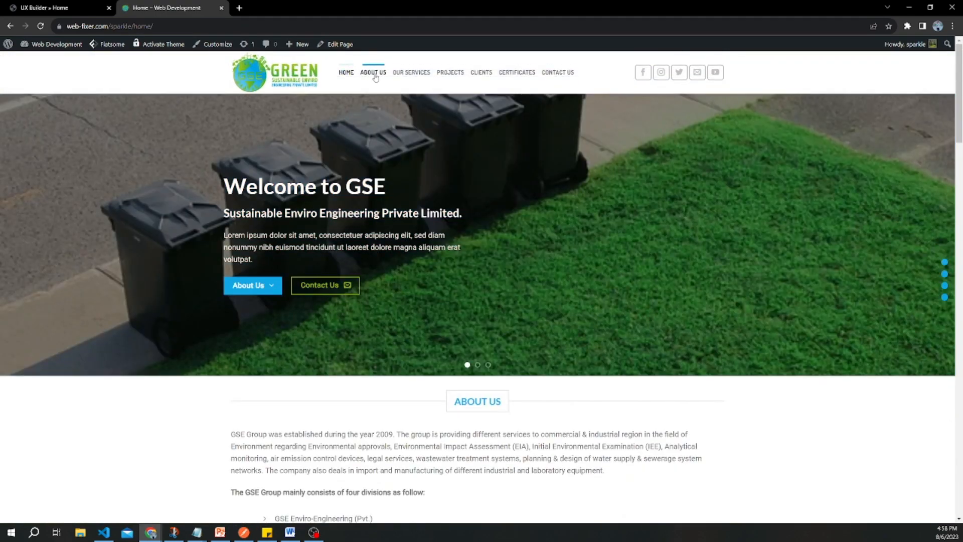
scroll(381, 78, "down", 5)
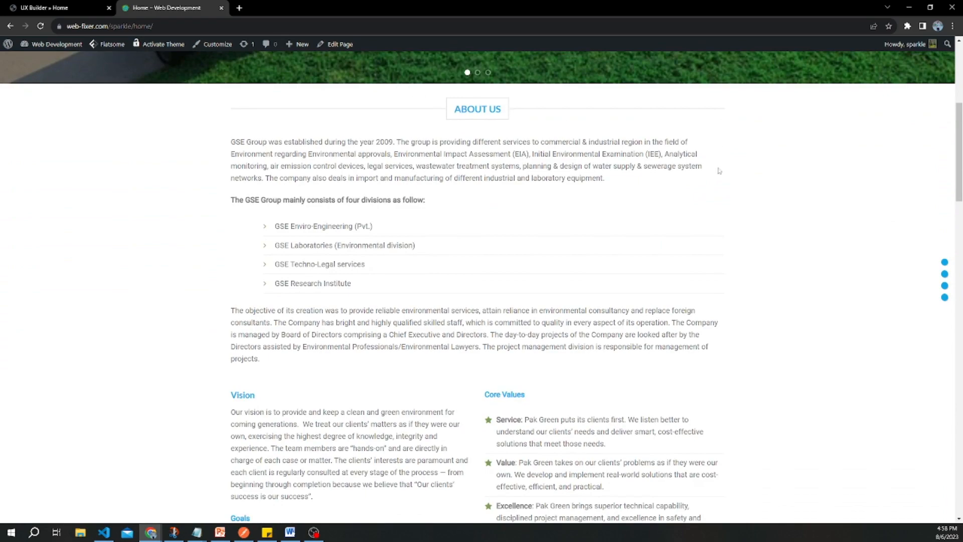
scroll(518, 120, "up", 5)
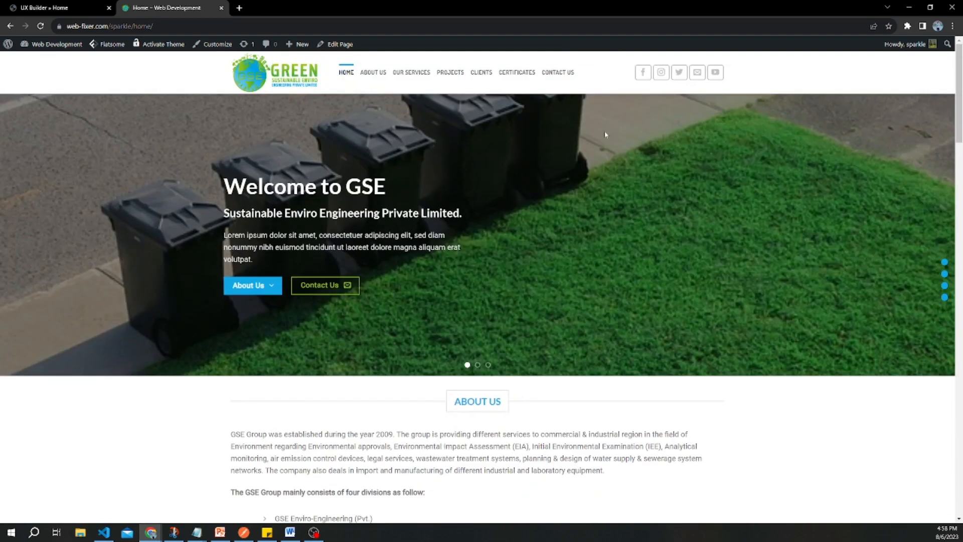
Step: Test the Our Services, Projects, Clients, Certificates and Contact Us navigation links on the live page, and inspect the footer
left_click(410, 70)
scroll(623, 121, "up", 10)
left_click(453, 75)
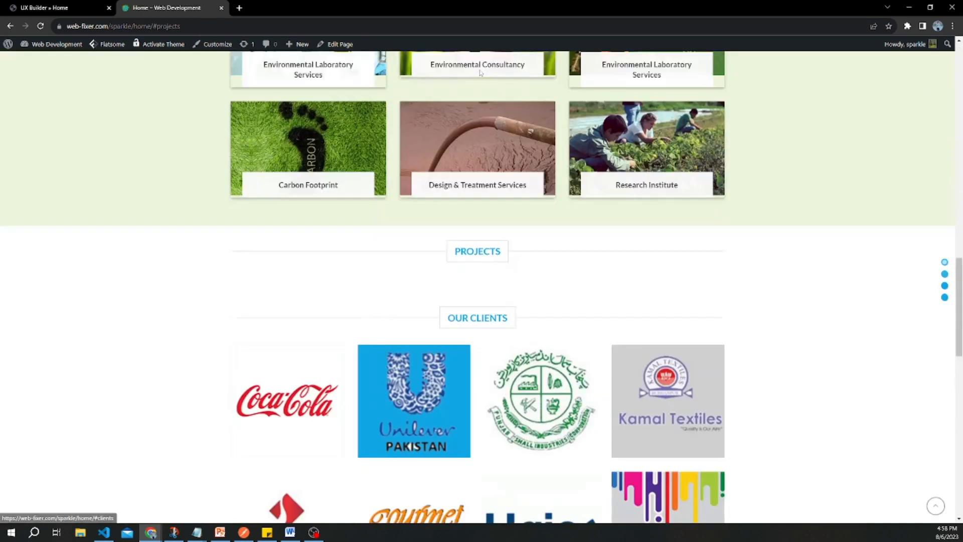
left_click(480, 71)
left_click(517, 68)
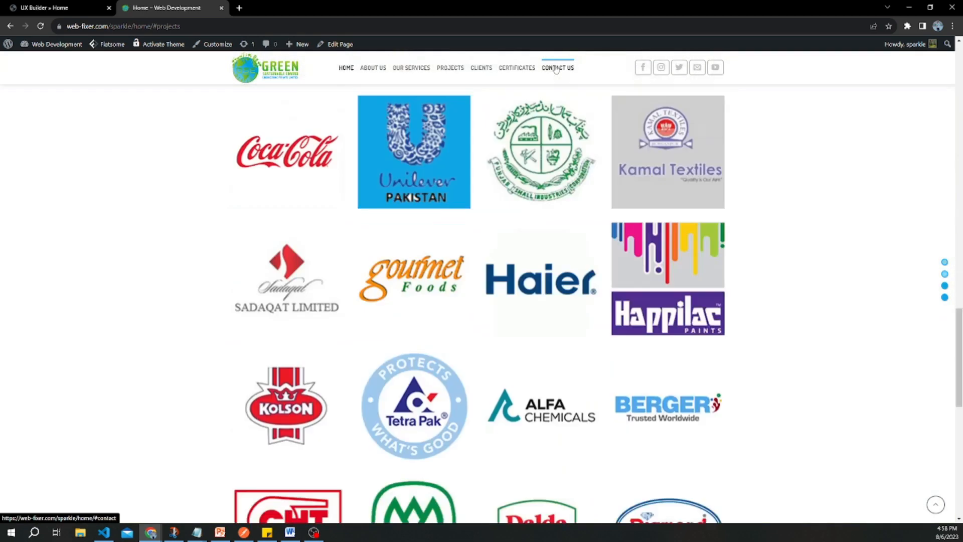
left_click(558, 69)
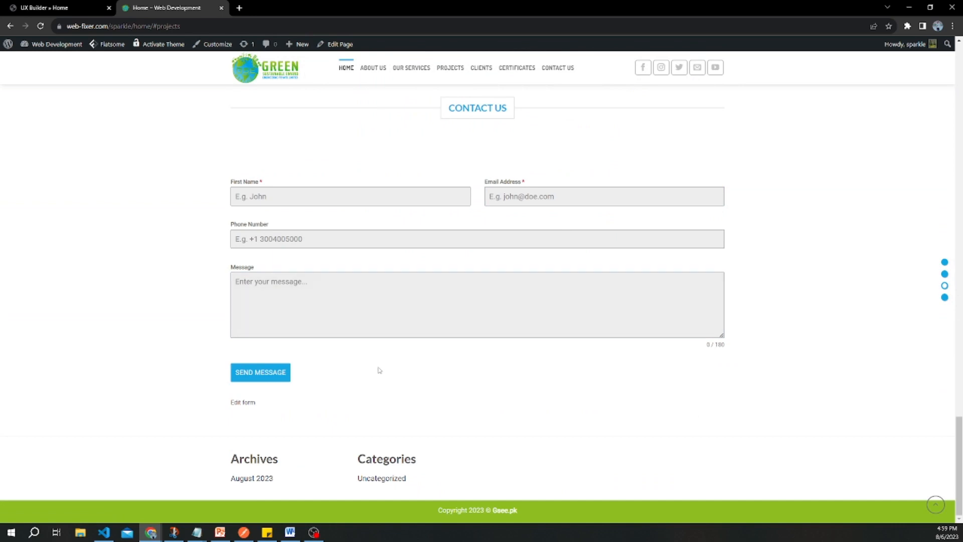
left_click_drag(424, 459, 248, 440)
left_click(249, 440)
scroll(385, 165, "up", 20)
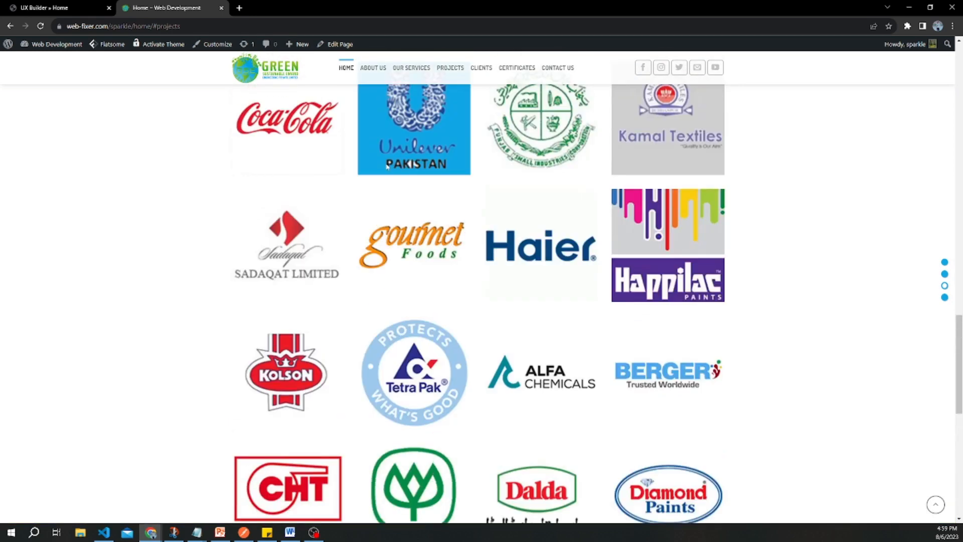
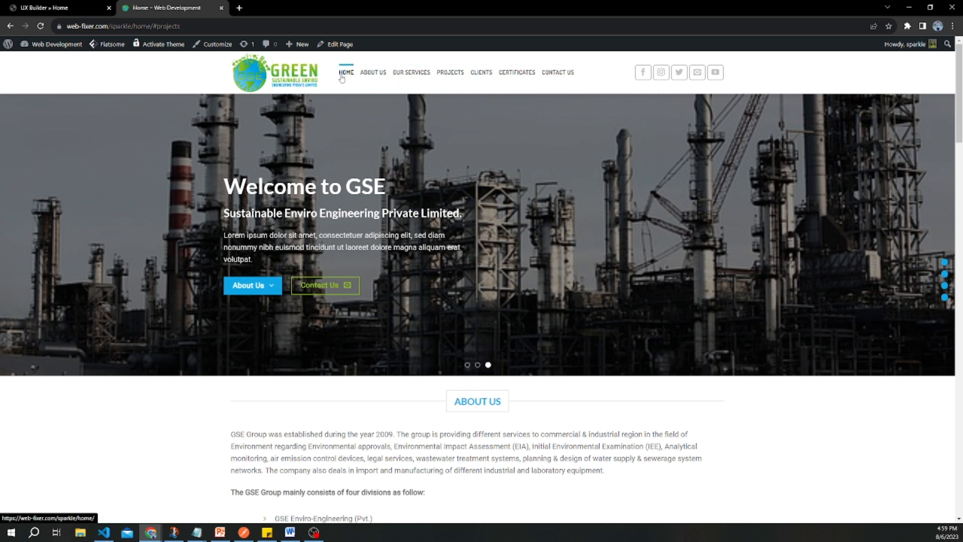
Step: Open the theme's widget options and remove the Archives and Categories blocks from Footer 1
mouse_move(120, 51)
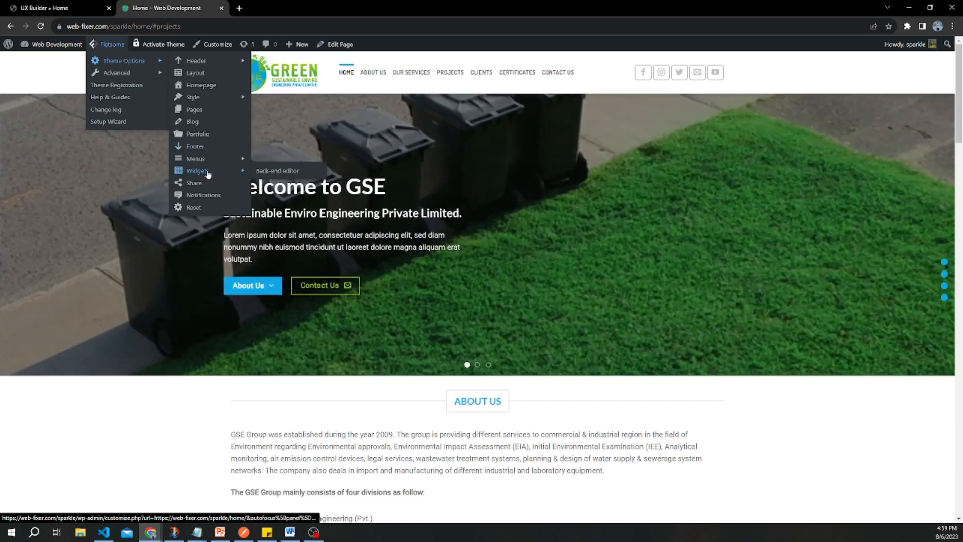
left_click(207, 173)
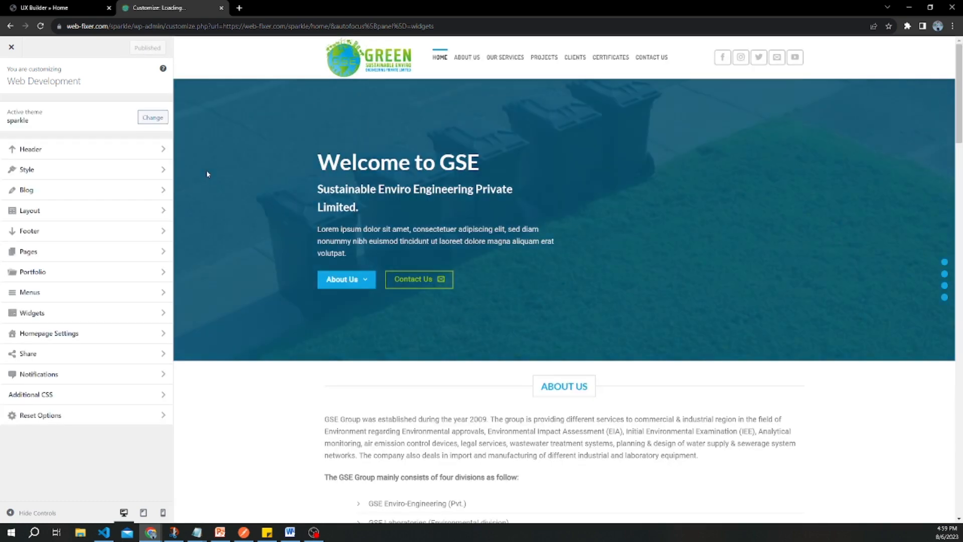
left_click(136, 178)
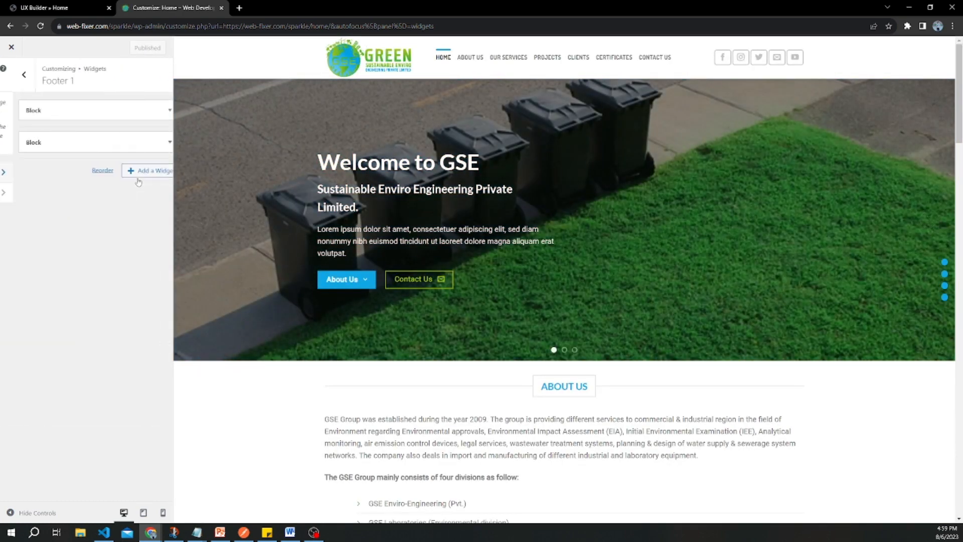
scroll(582, 337, "down", 20)
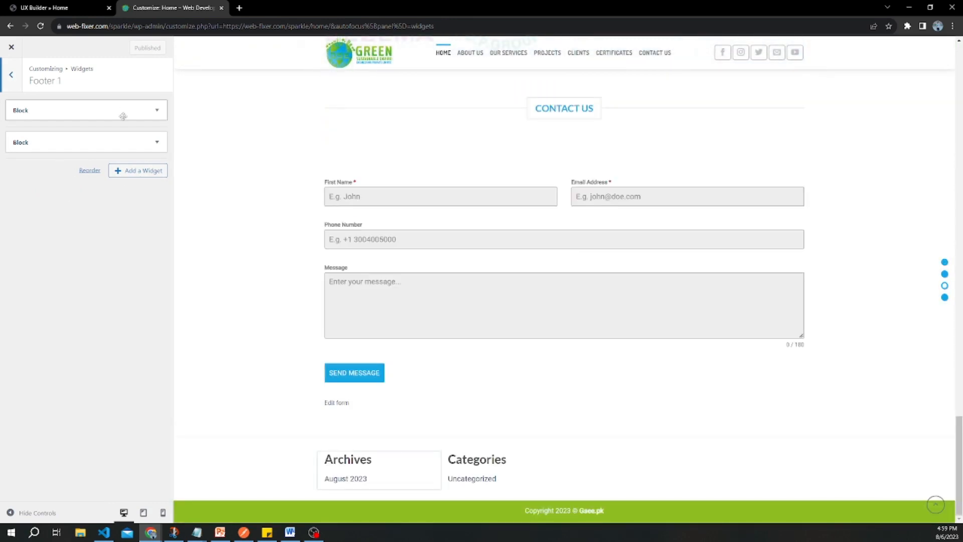
left_click(156, 110)
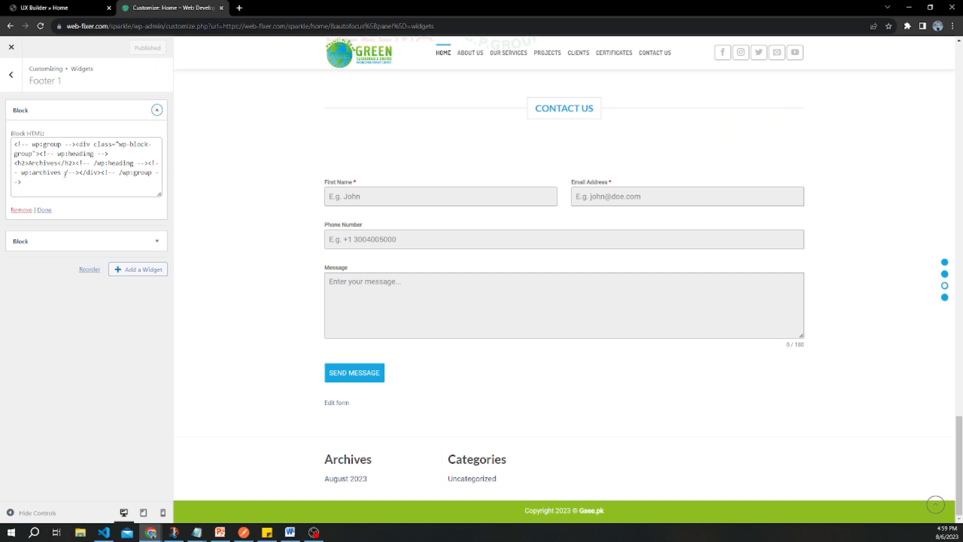
left_click(22, 211)
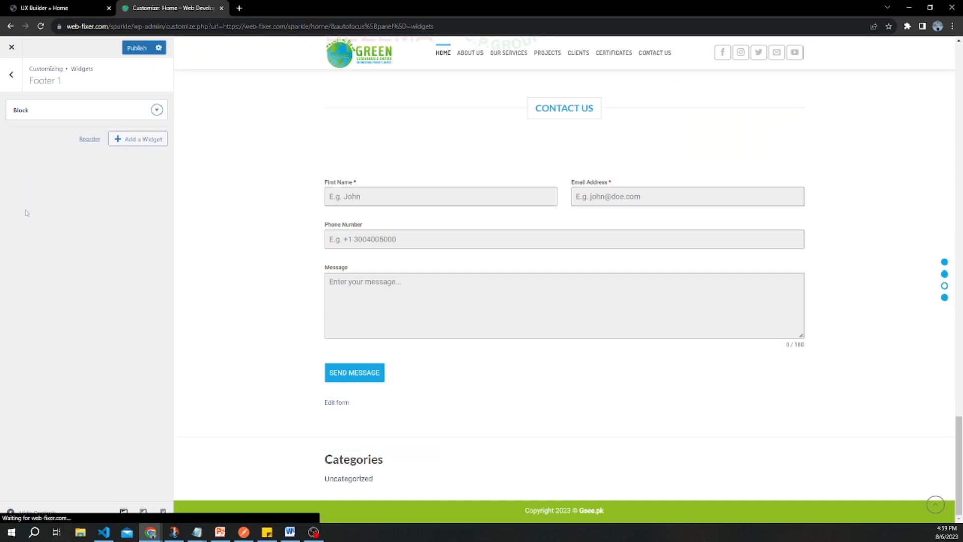
left_click(156, 111)
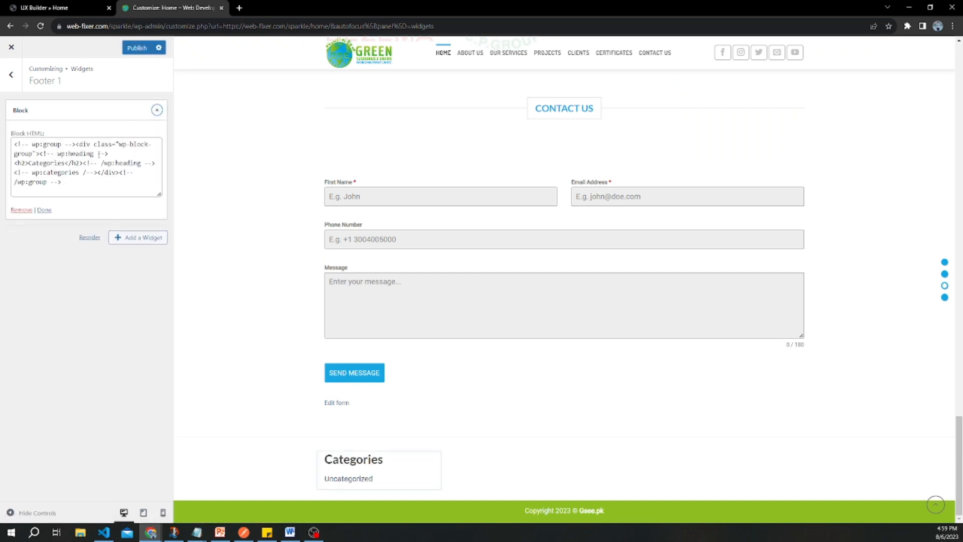
left_click(21, 211)
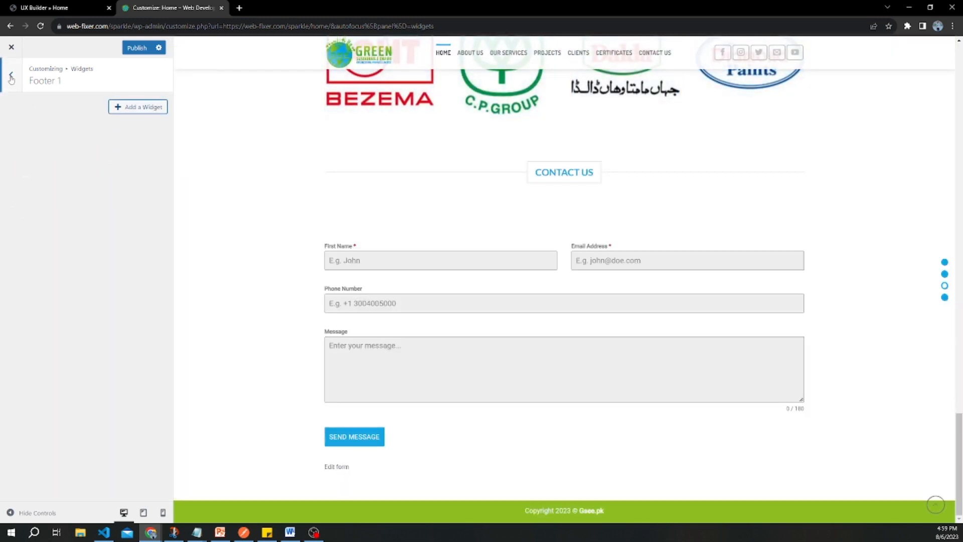
Step: Check the Footer 1 and Footer 2 widget areas for remaining blocks and publish the customization
left_click(11, 76)
left_click(11, 75)
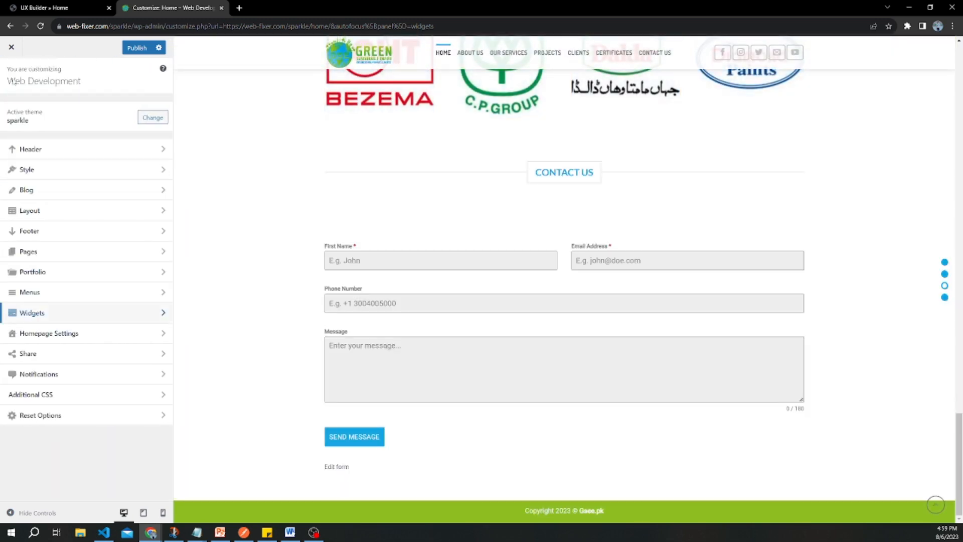
left_click(112, 313)
left_click(87, 175)
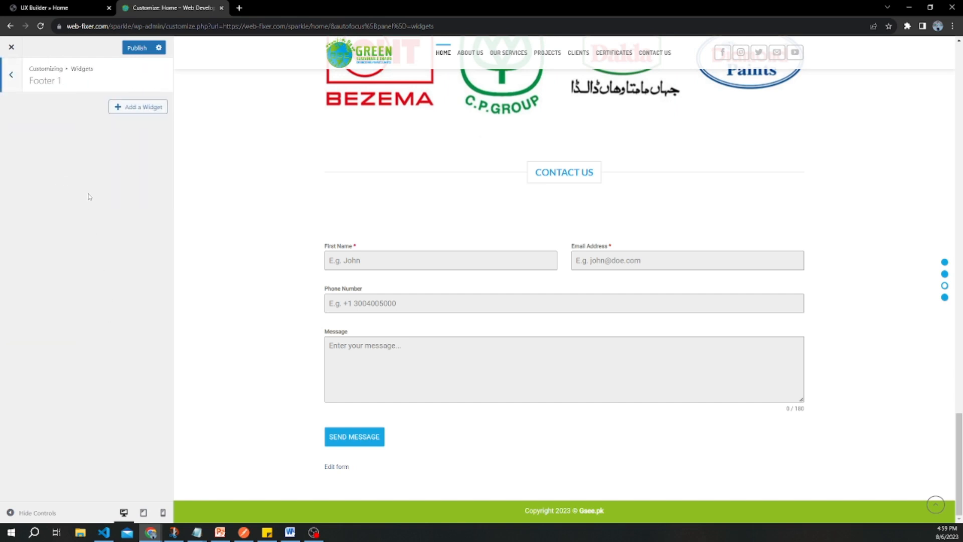
left_click(12, 78)
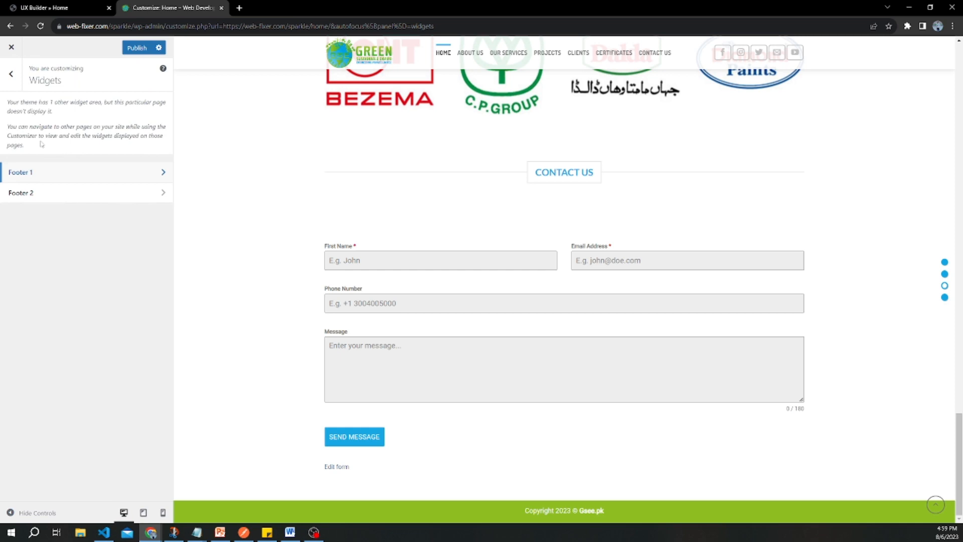
left_click(48, 198)
left_click(8, 77)
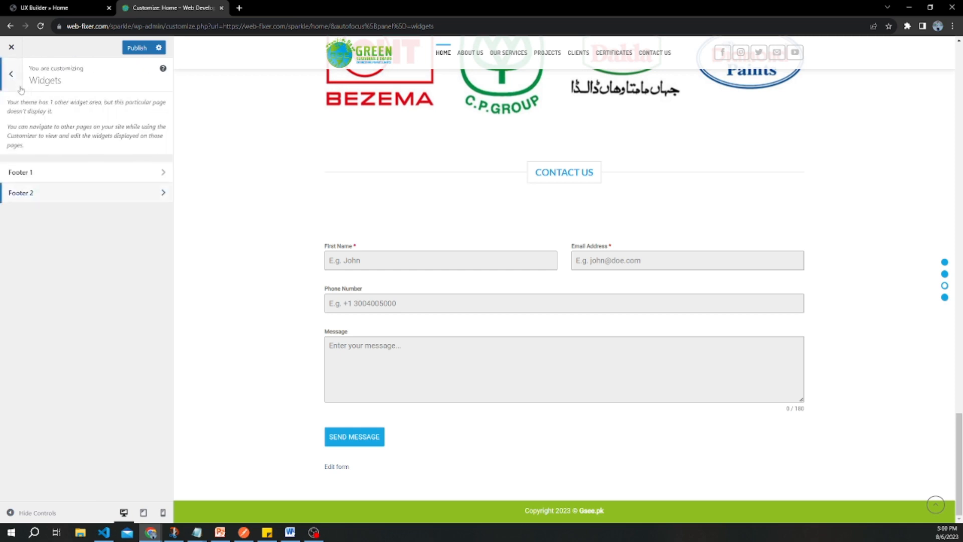
left_click(134, 49)
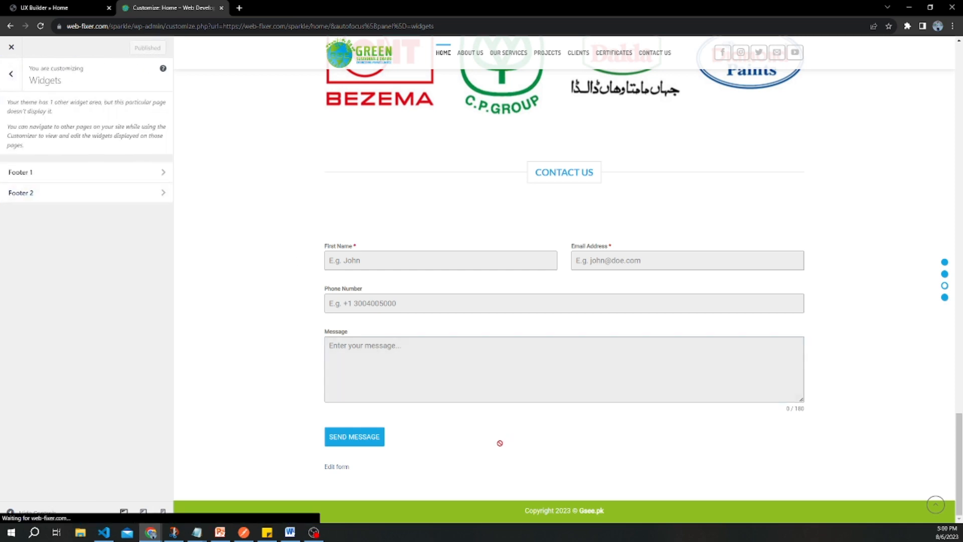
Step: Review the published page preview from the footer up to About Us, and return to the main customization options
scroll(535, 333, "up", 5)
scroll(547, 493, "down", 5)
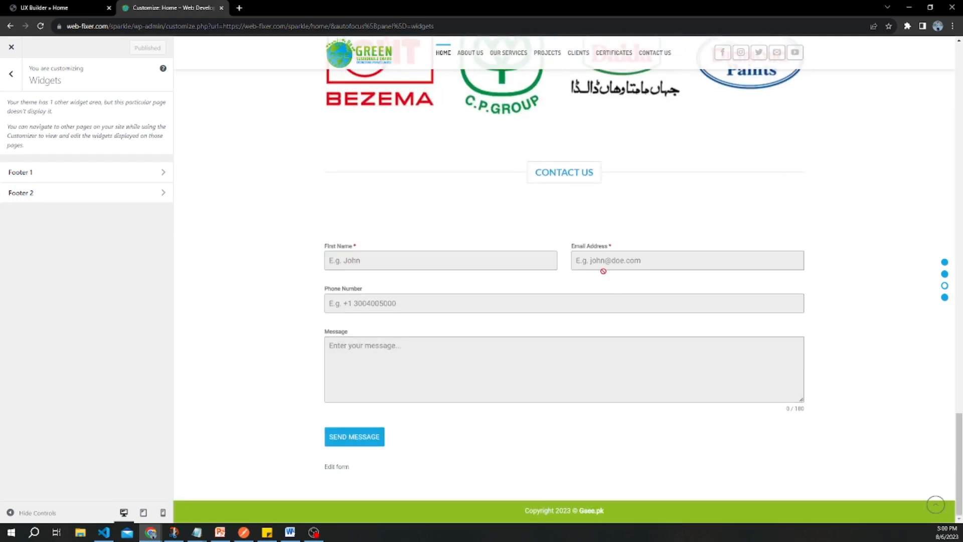
scroll(609, 289, "up", 20)
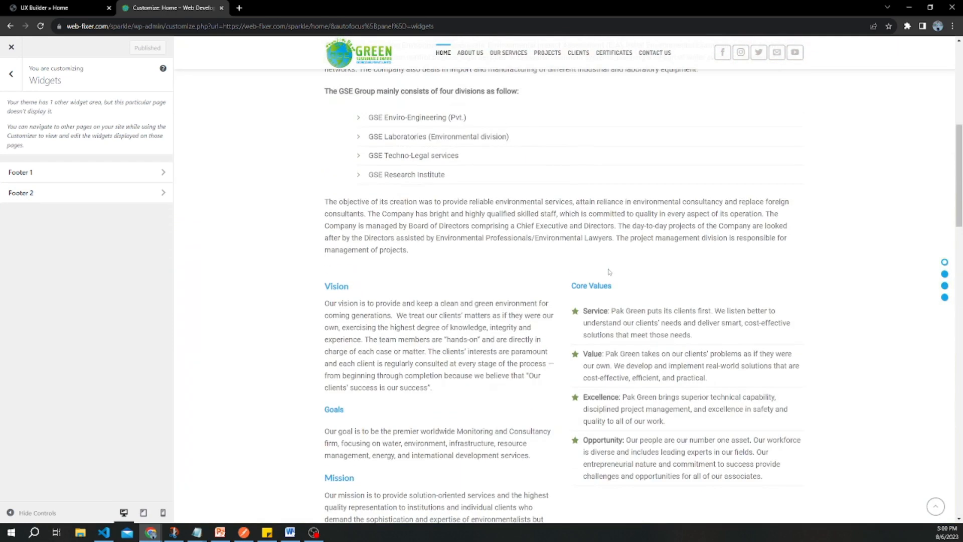
scroll(610, 271, "down", 15)
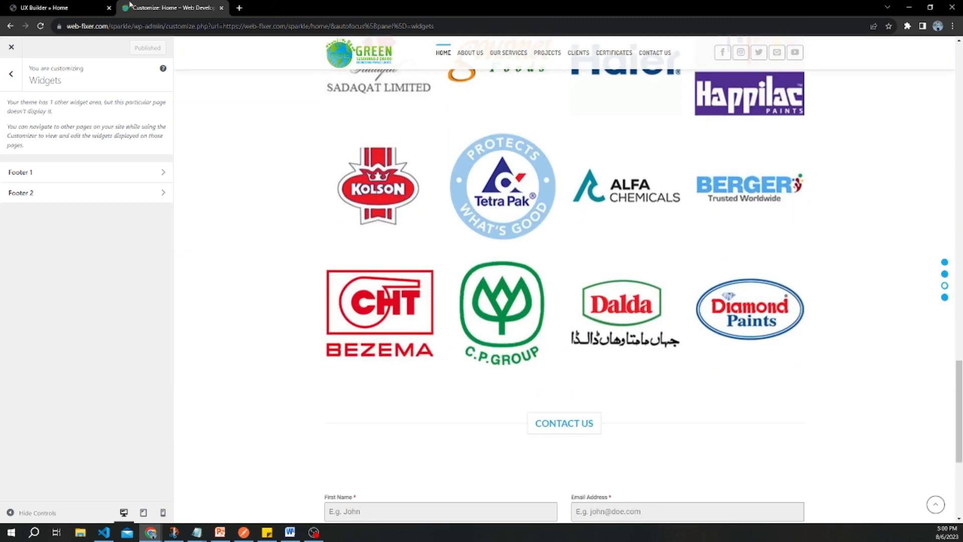
left_click(11, 74)
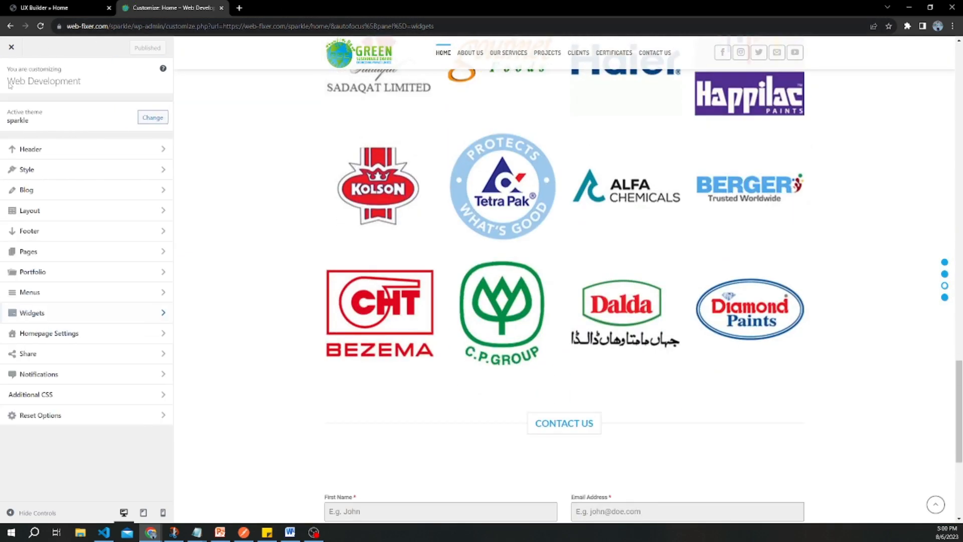
Step: Examine the Header Main layout, navigation and transparent header settings in the header options
left_click(69, 151)
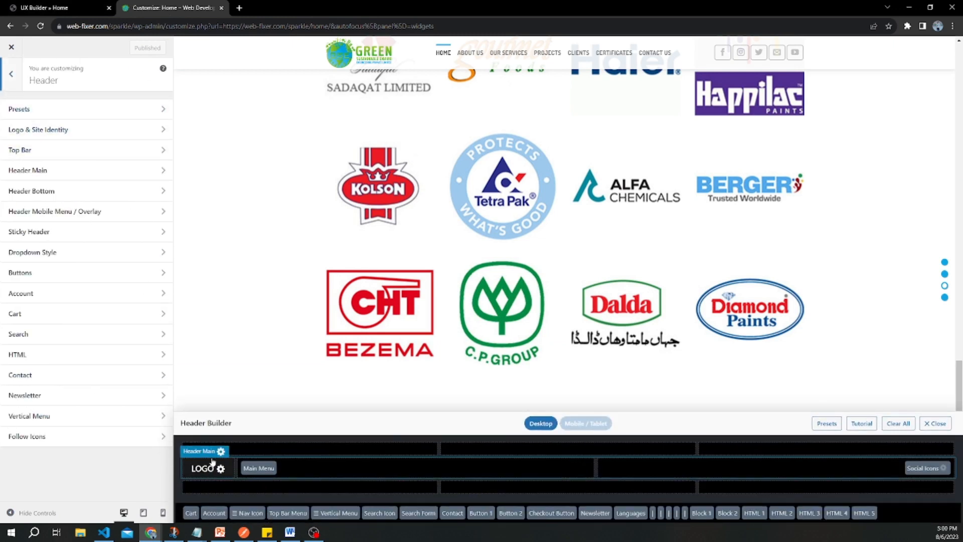
left_click(221, 454)
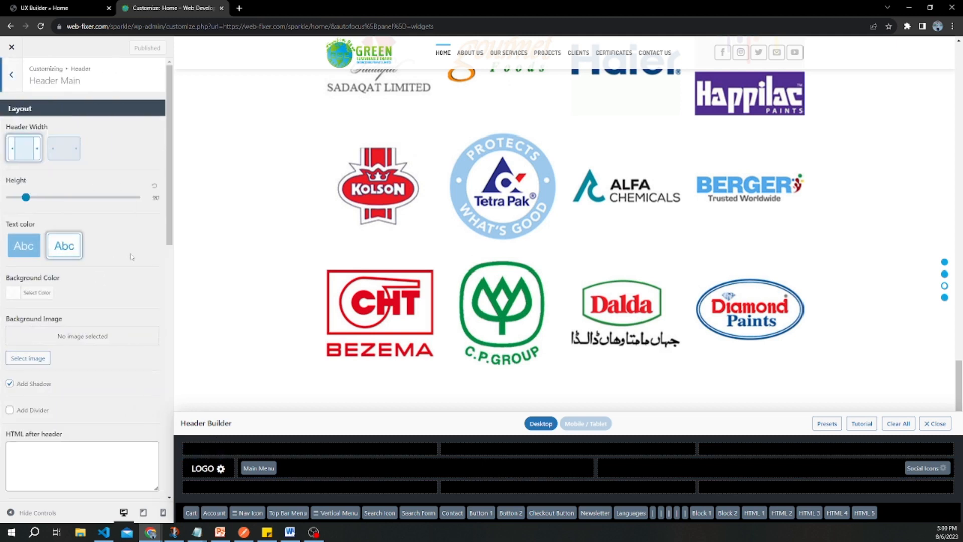
scroll(132, 257, "down", 8)
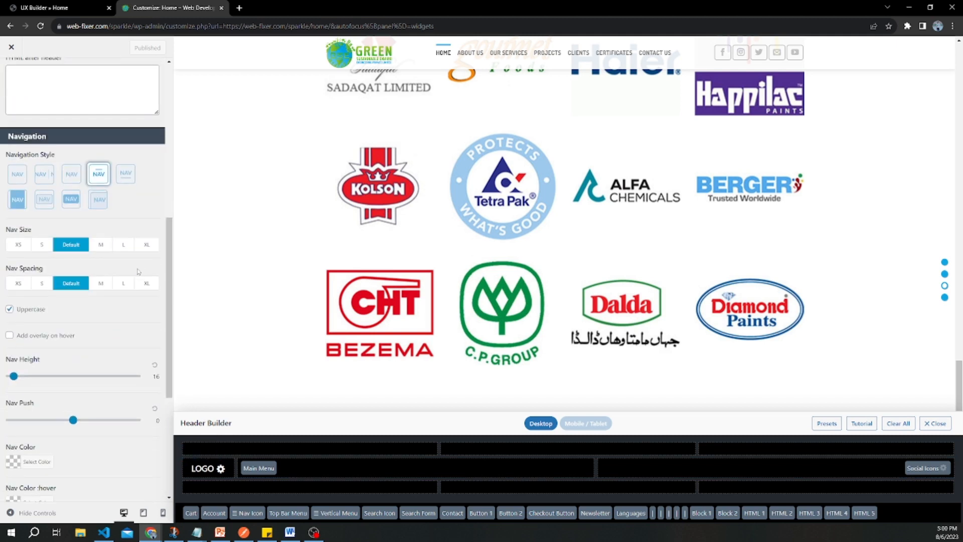
scroll(138, 273, "down", 3)
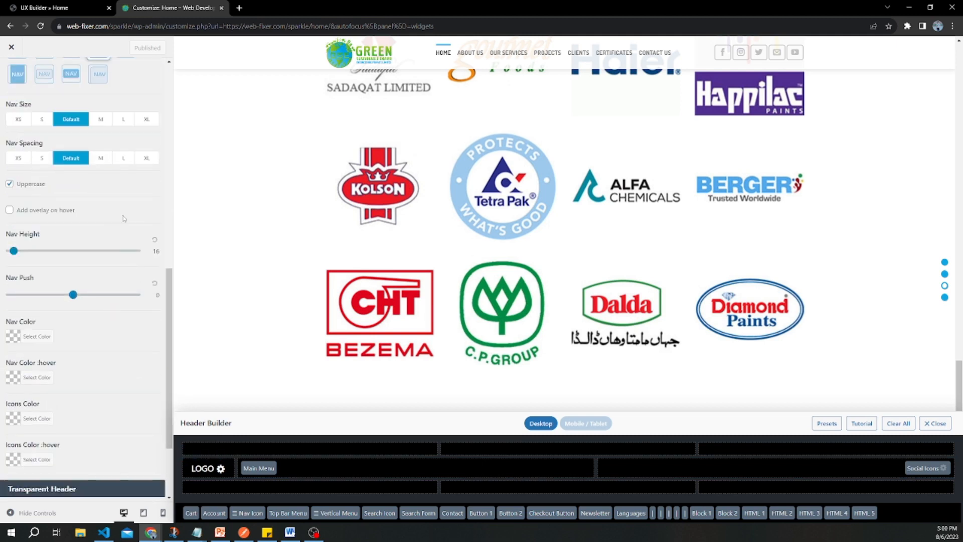
scroll(130, 230, "down", 2)
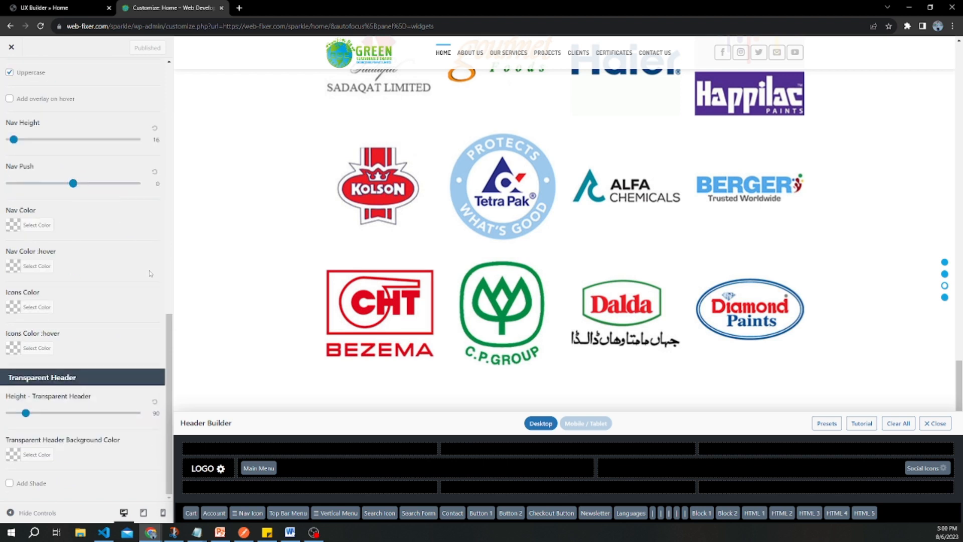
scroll(150, 273, "up", 15)
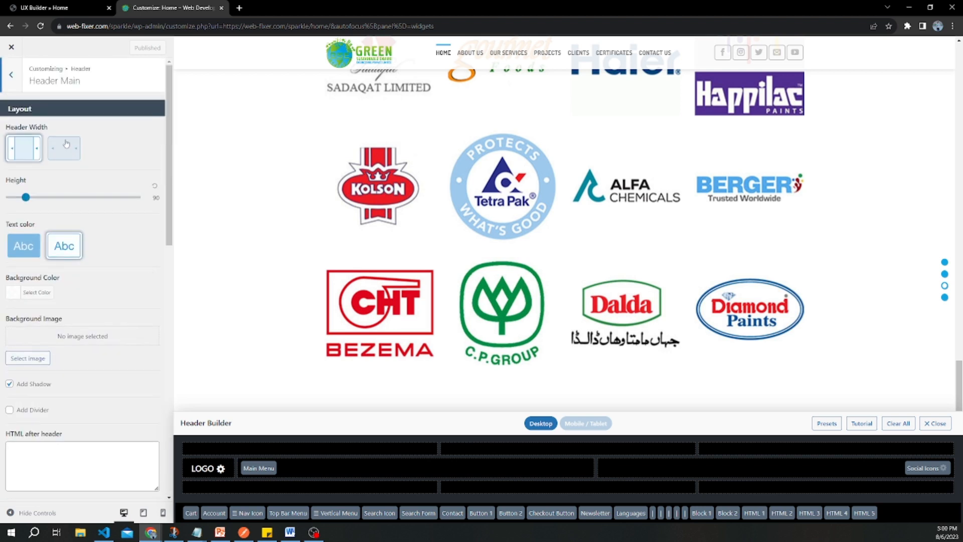
left_click(19, 80)
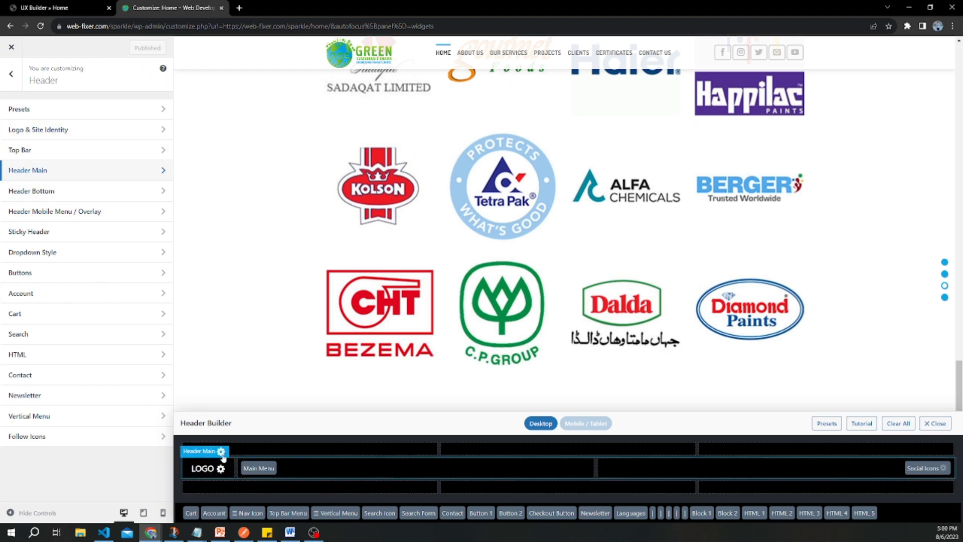
left_click(222, 452)
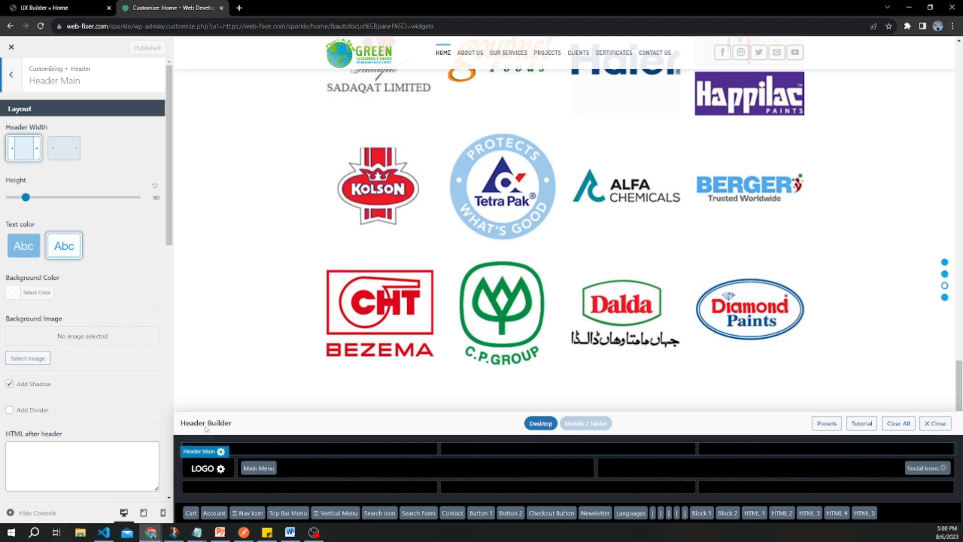
scroll(100, 374, "down", 3)
scroll(77, 291, "down", 12)
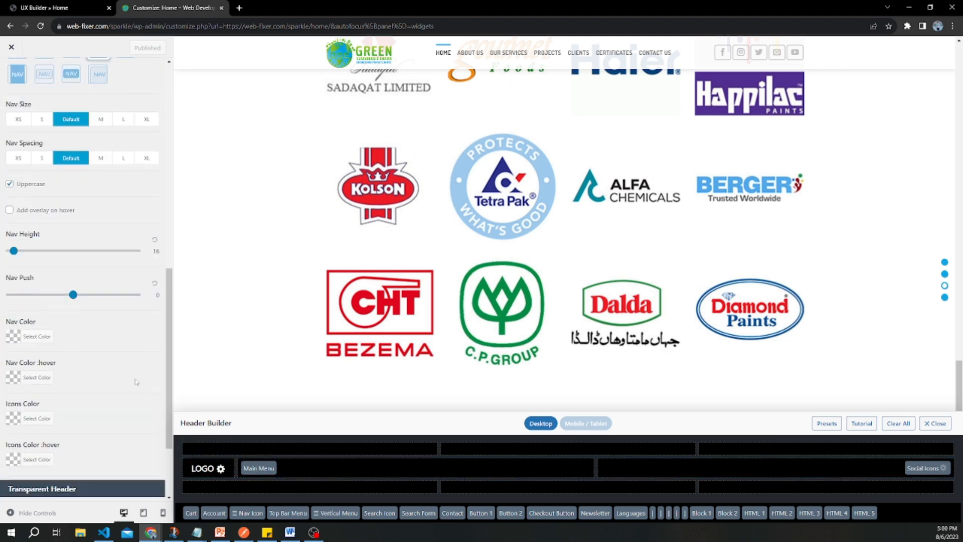
scroll(102, 427, "up", 15)
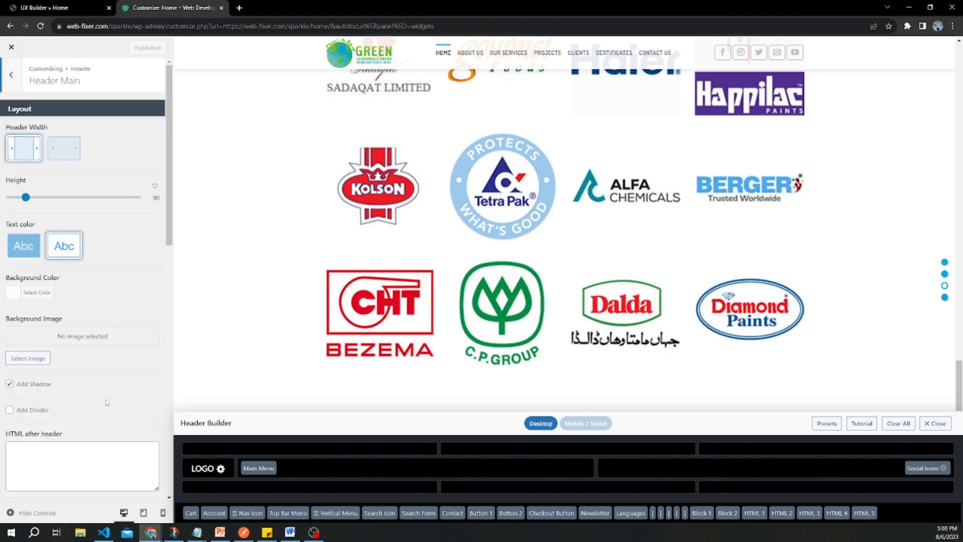
left_click(11, 75)
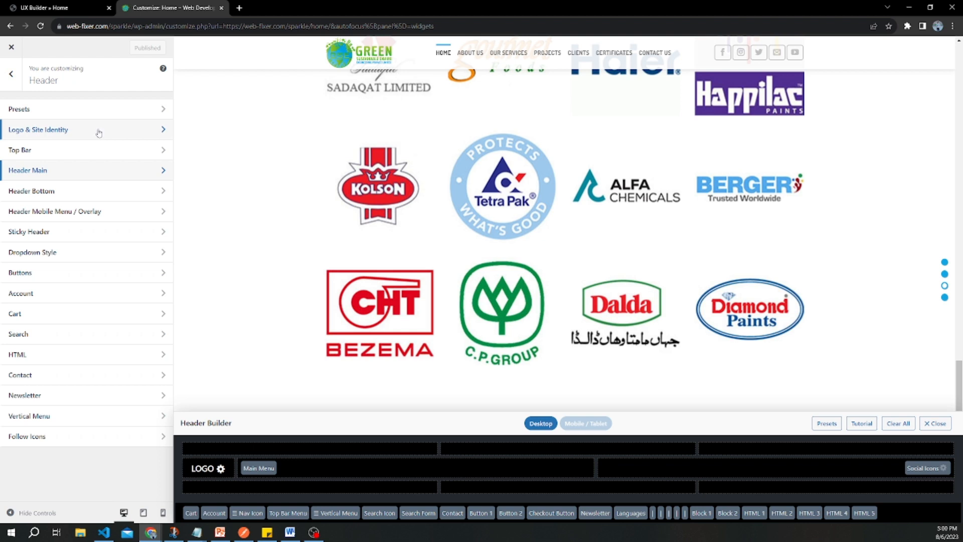
Step: Load the site's root address web-fixer.com/sparkle/ and open the theme's Homepage settings from there
left_click_drag(108, 26, 154, 26)
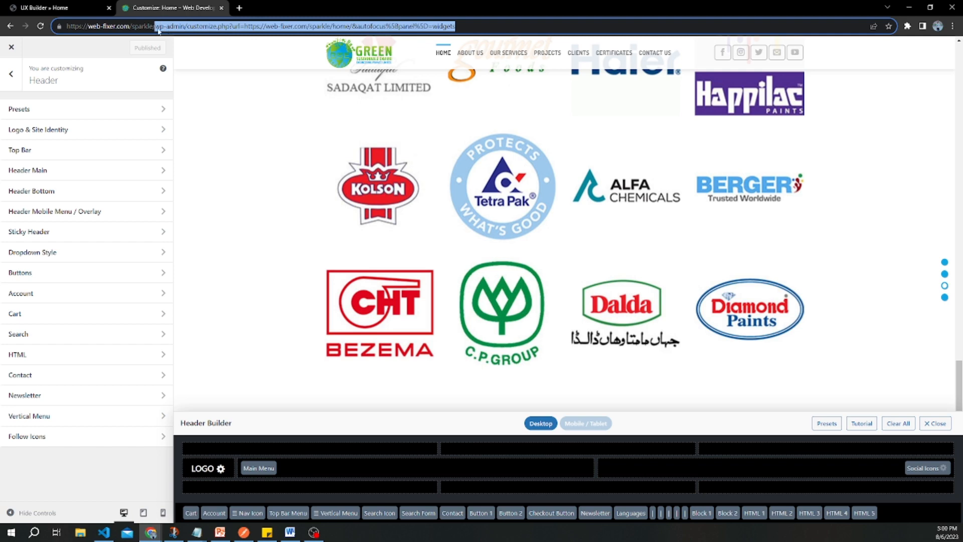
key("BackSpace")
key("Return")
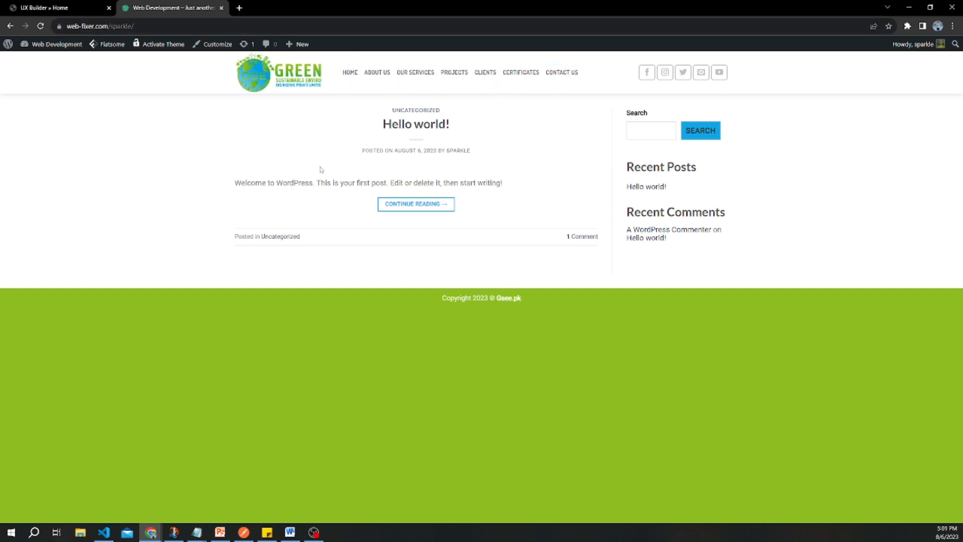
mouse_move(118, 47)
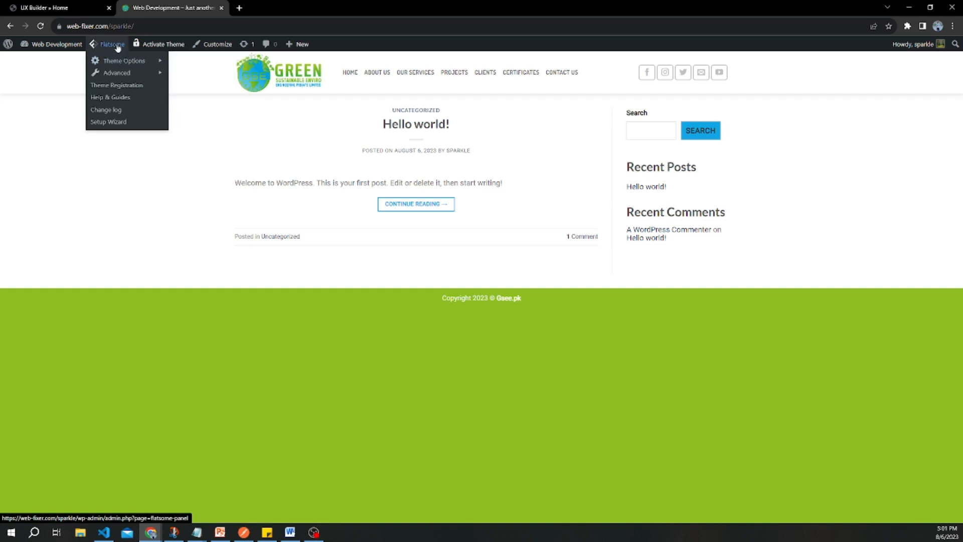
mouse_move(211, 69)
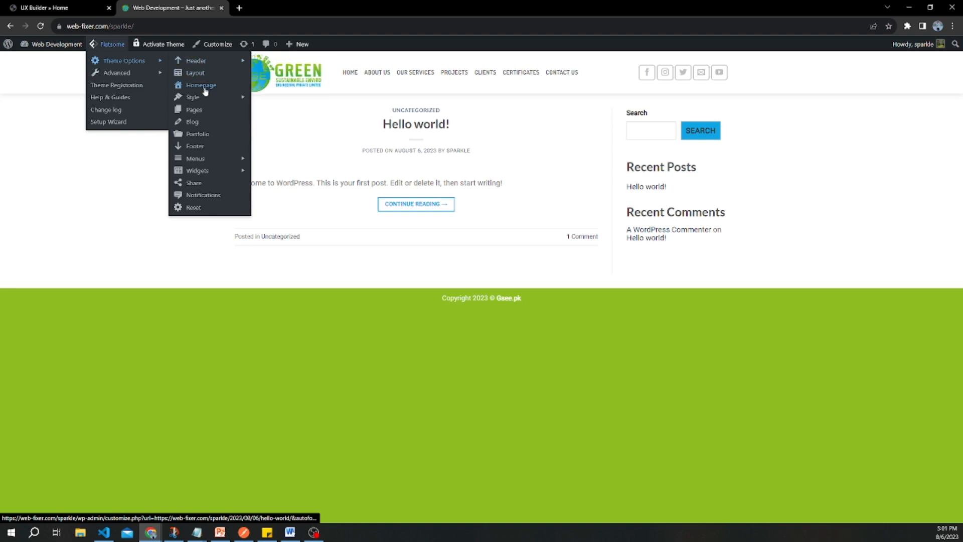
left_click(205, 90)
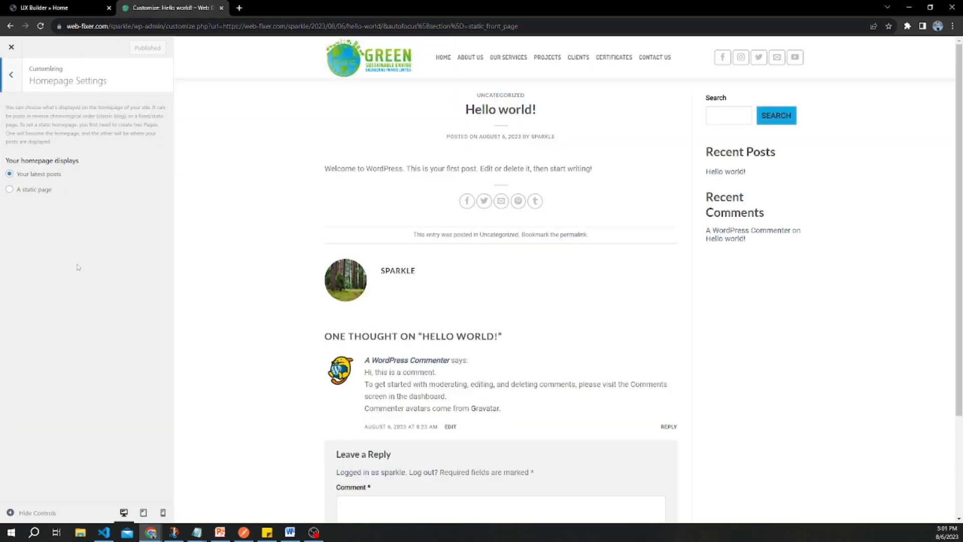
Step: Set the homepage to display a static page, choose Home as that page, and publish the change
left_click(28, 192)
left_click(48, 236)
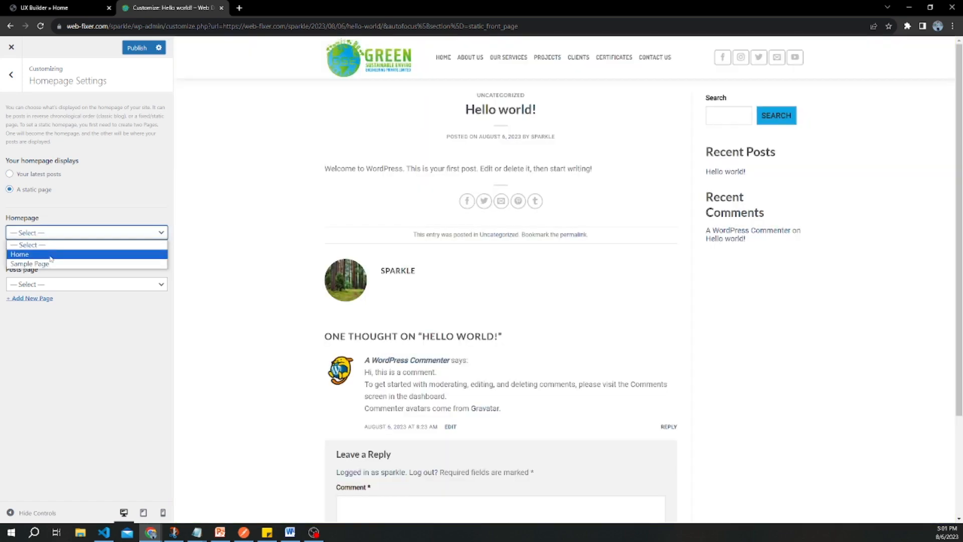
left_click(53, 255)
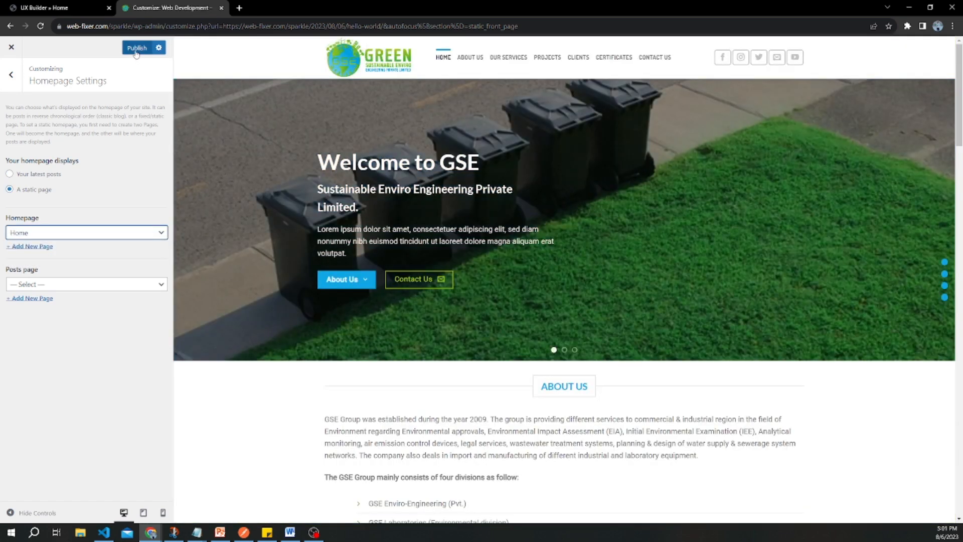
left_click(135, 48)
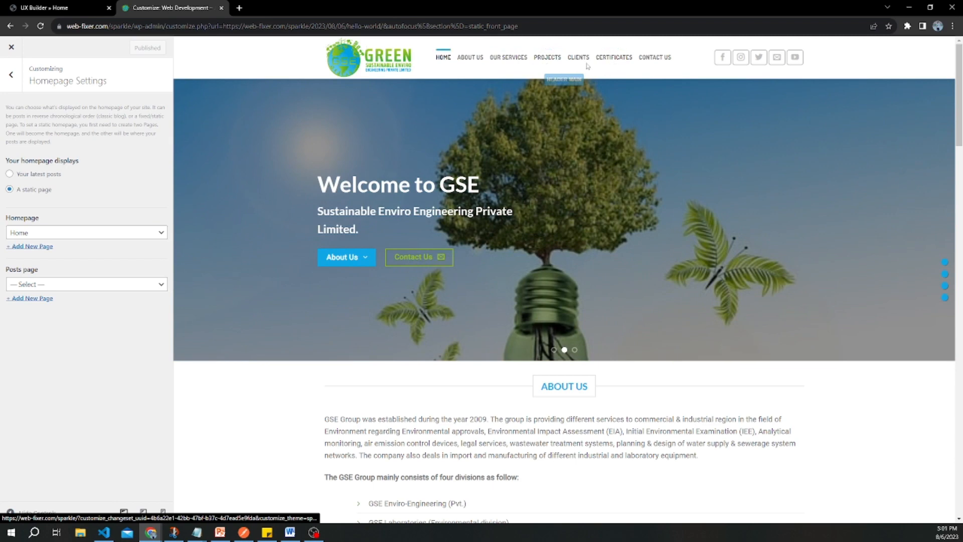
Step: Go to the site's wp-admin dashboard and open the menu editor to review the main-menu items
left_click_drag(519, 27, 163, 40)
key("BackSpace")
key("Return")
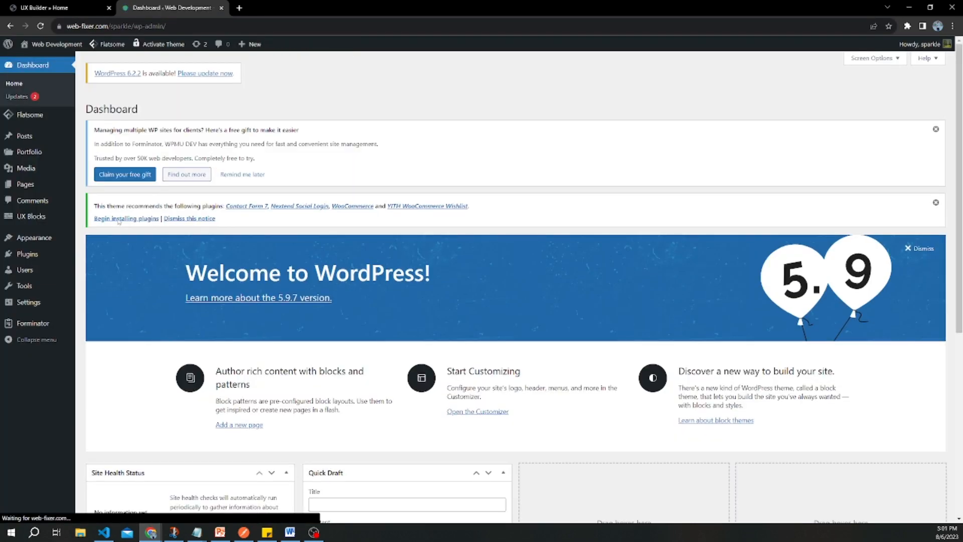
mouse_move(41, 245)
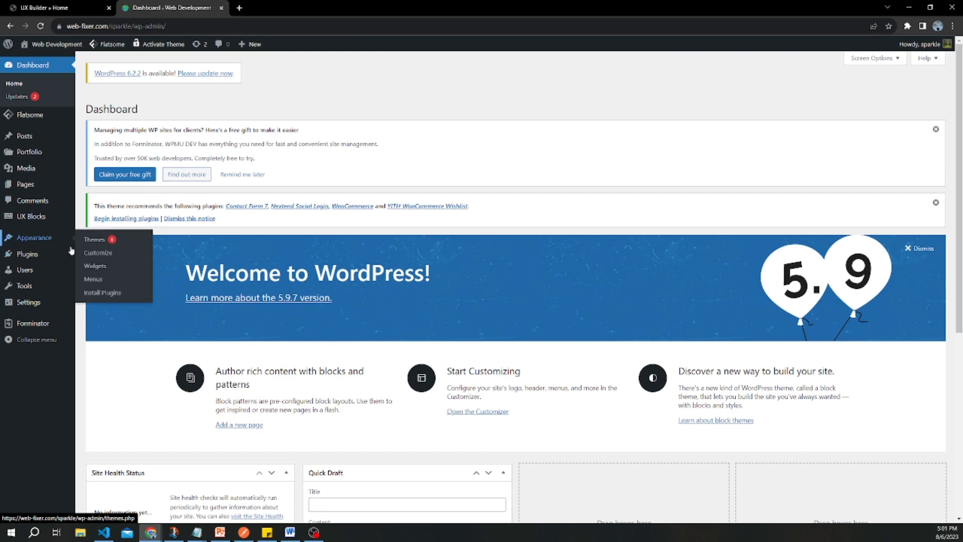
left_click(88, 279)
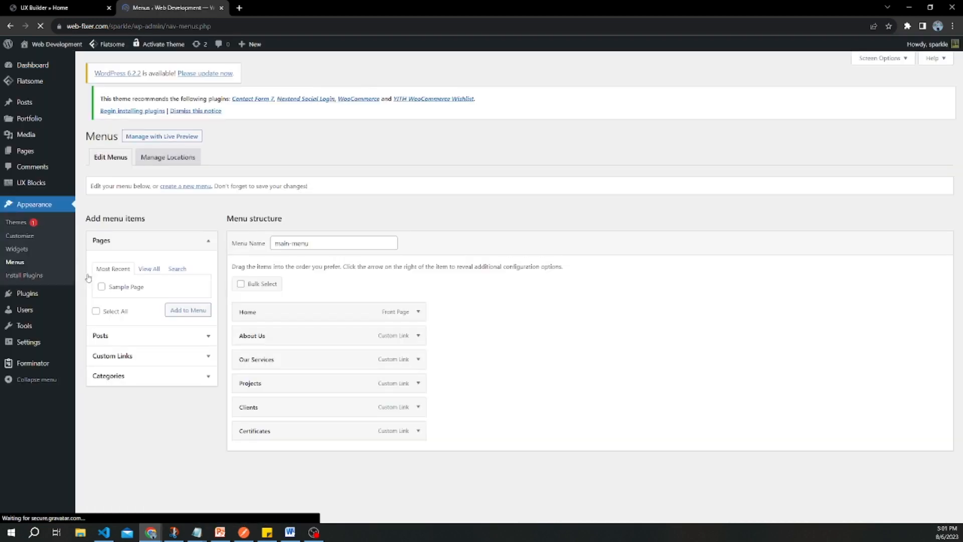
scroll(636, 299, "down", 3)
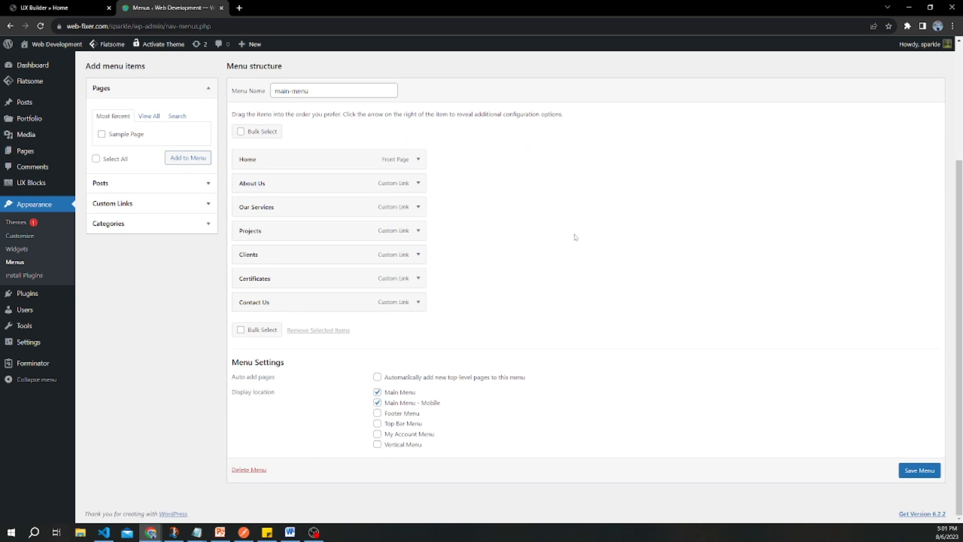
scroll(576, 237, "up", 3)
scroll(566, 327, "down", 3)
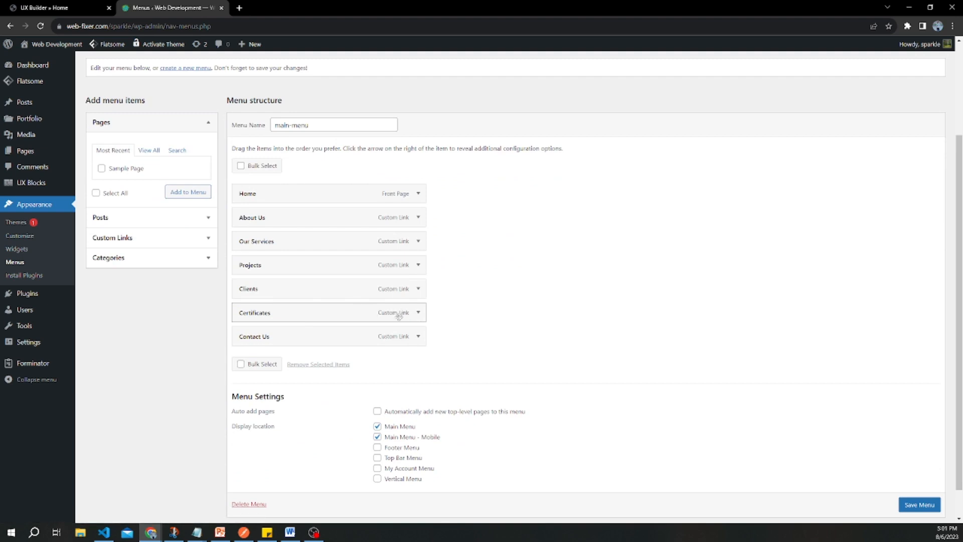
Step: Remove the Certificates and Projects items from main-menu and save the menu
left_click(419, 313)
scroll(420, 326, "down", 5)
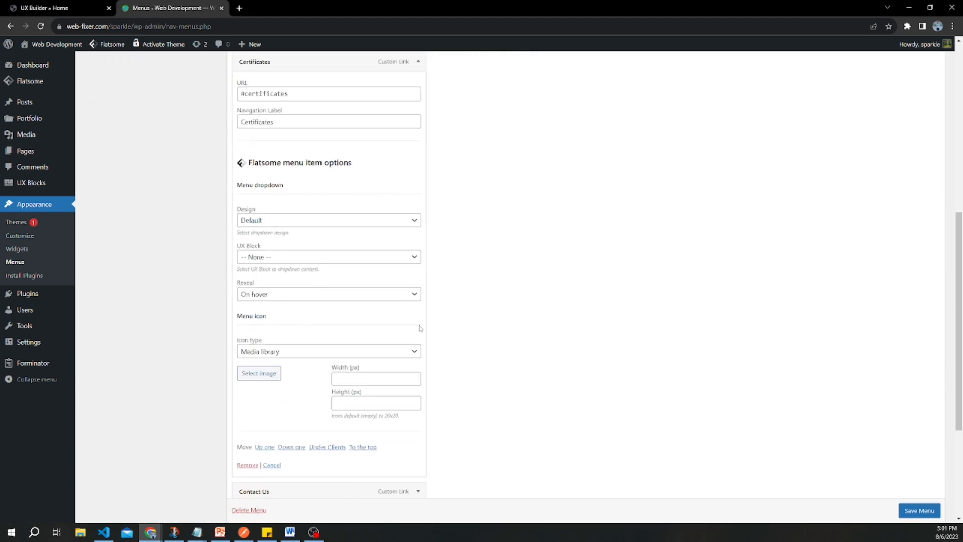
left_click(247, 465)
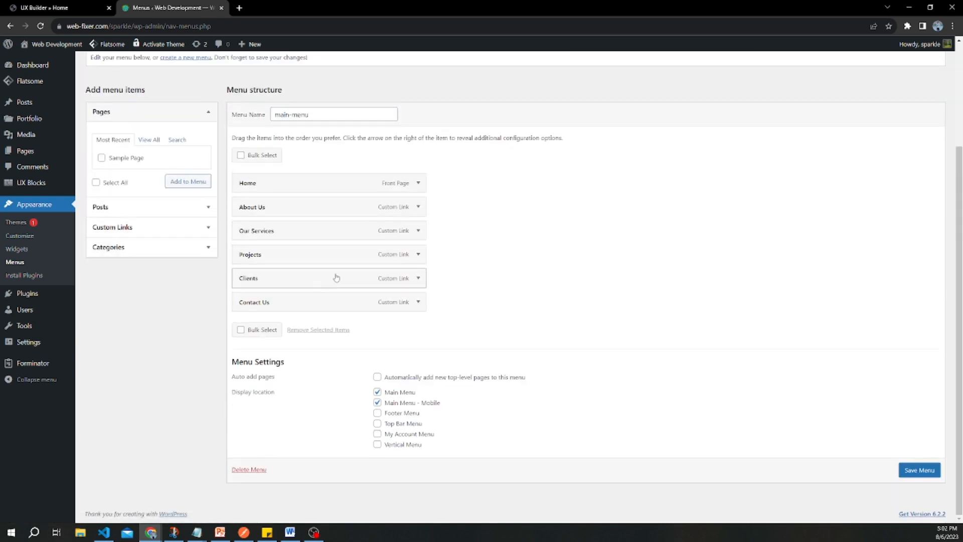
left_click(418, 254)
scroll(343, 381, "down", 5)
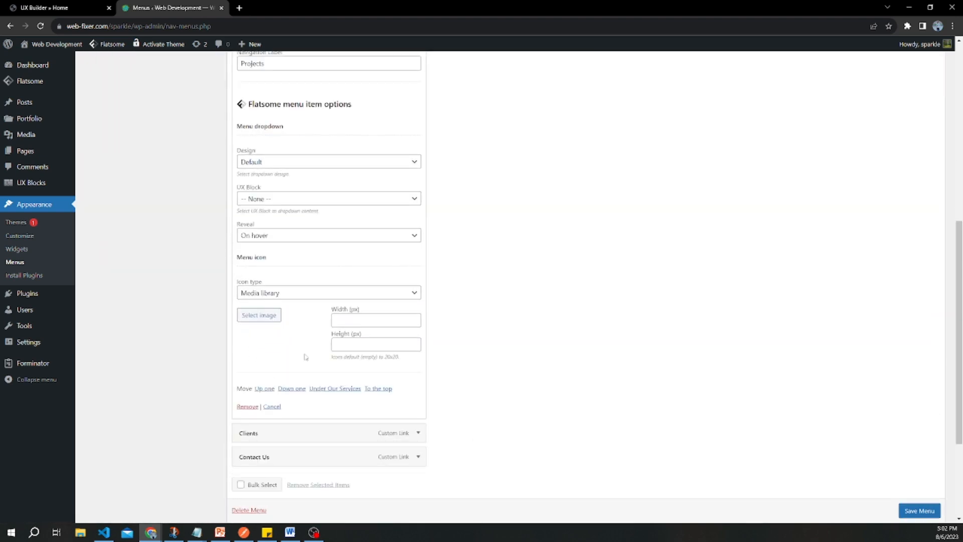
left_click(246, 407)
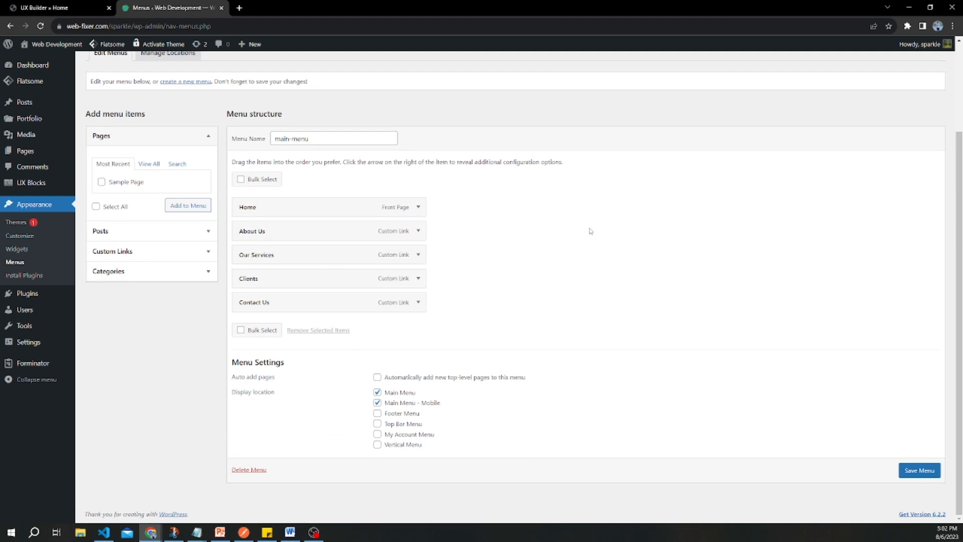
left_click(915, 472)
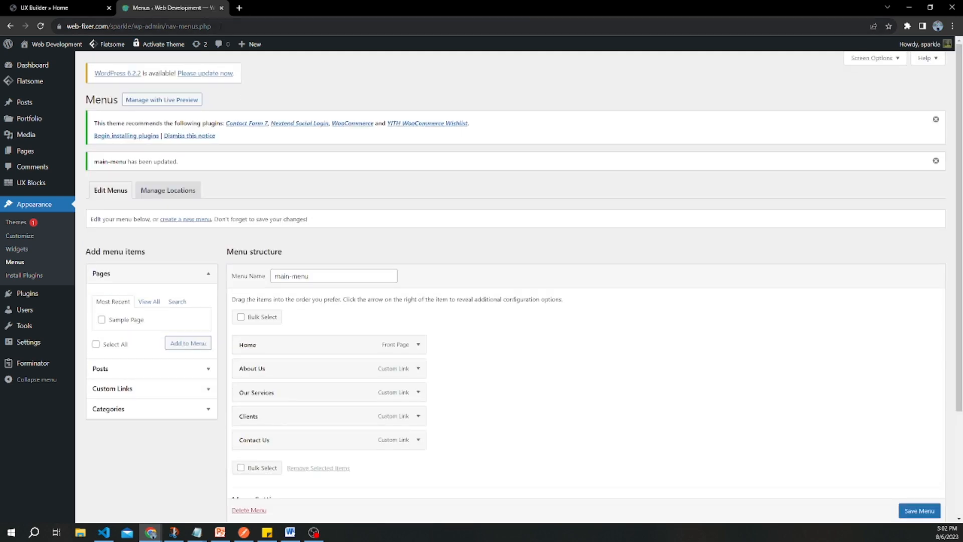
Step: Open the theme's Header options and bring up the Logo & Site Identity settings
mouse_move(107, 45)
mouse_move(113, 60)
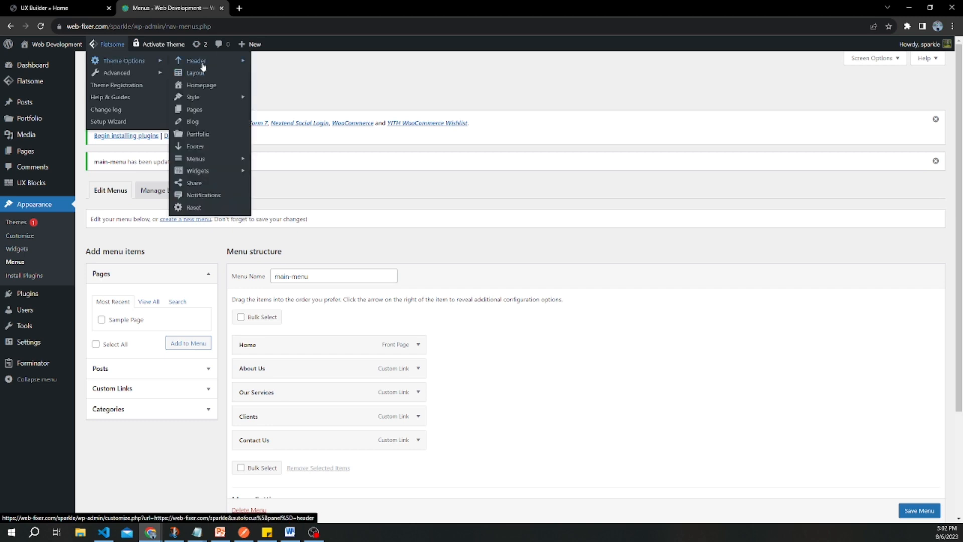
mouse_move(207, 64)
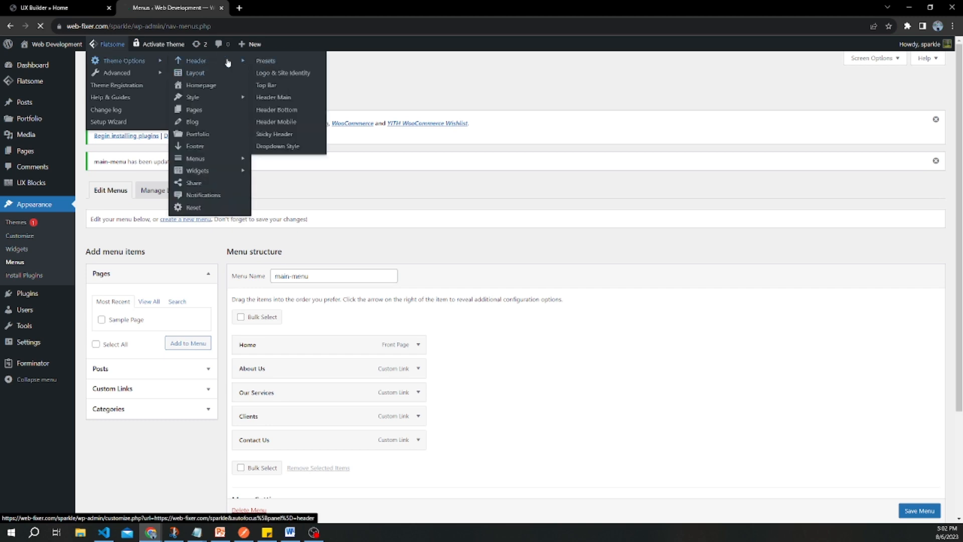
left_click(228, 62)
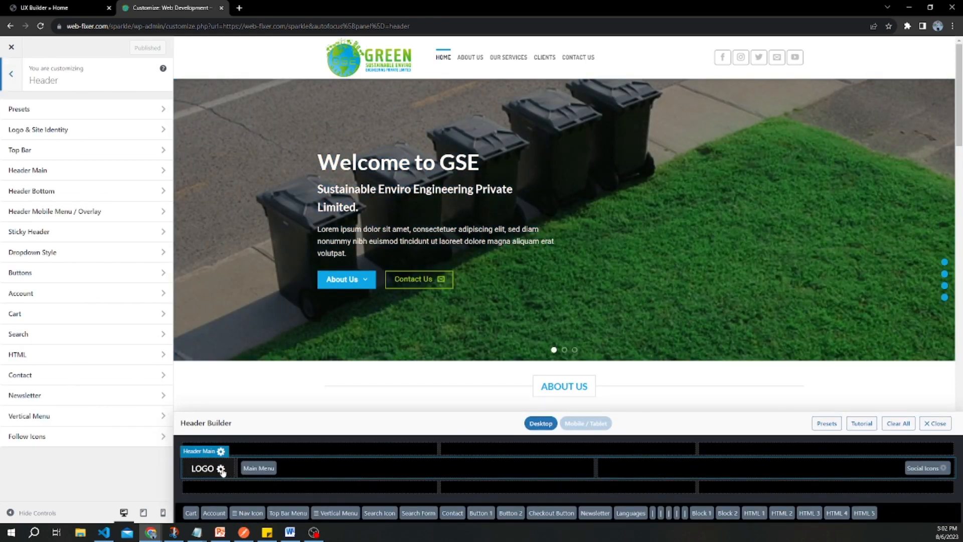
left_click(221, 469)
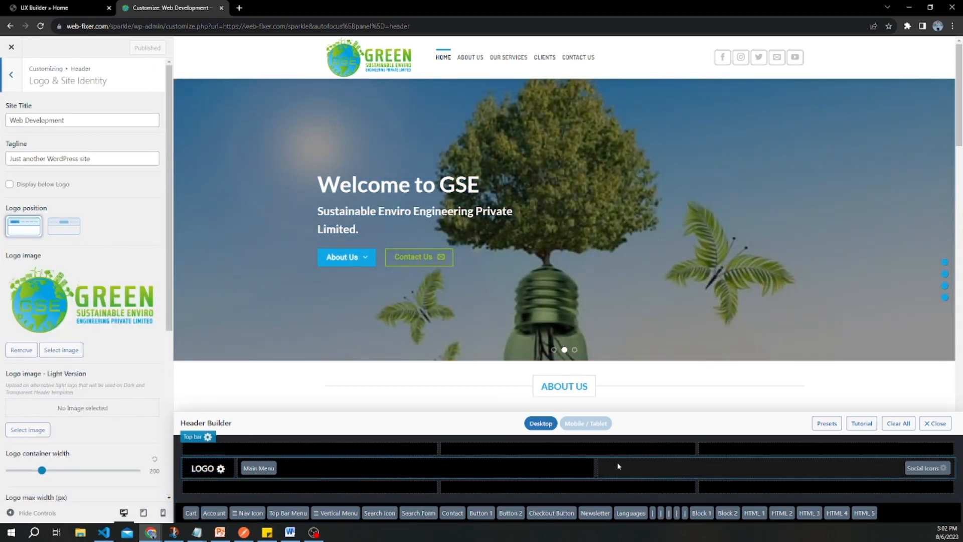
Step: Switch the header preview to mobile, open the Nav Icon's Header Mobile Menu / Overlay settings, and expand the mobile menu in the preview
left_click(163, 512)
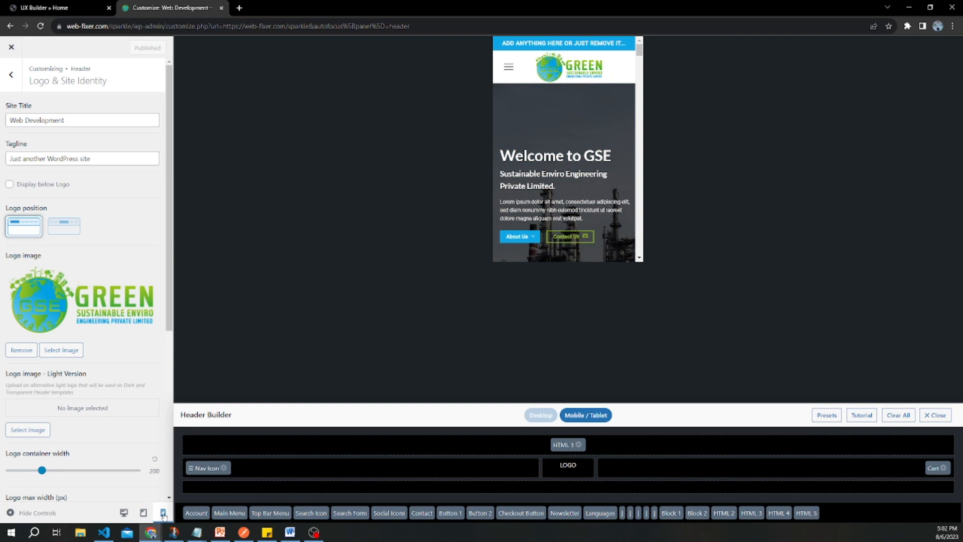
left_click(224, 469)
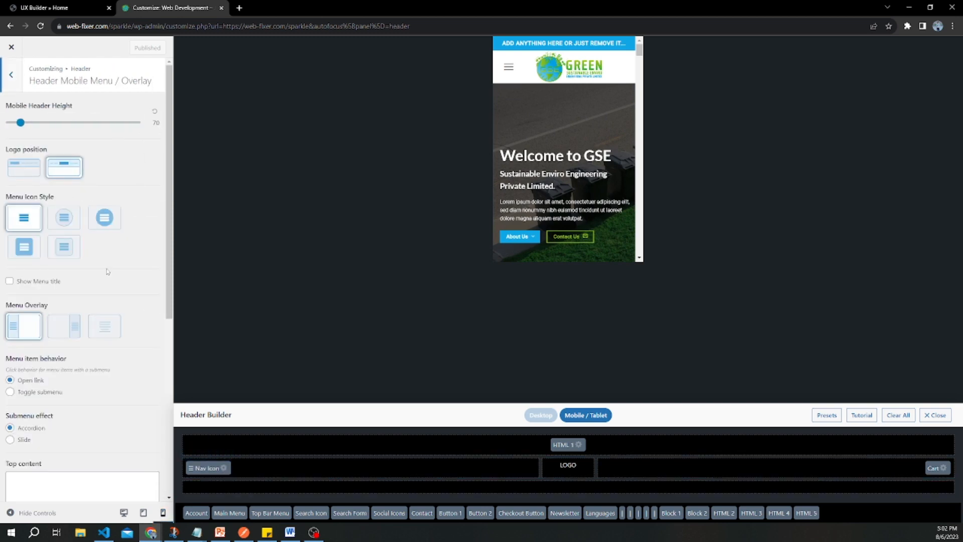
left_click_drag(170, 253, 150, 424)
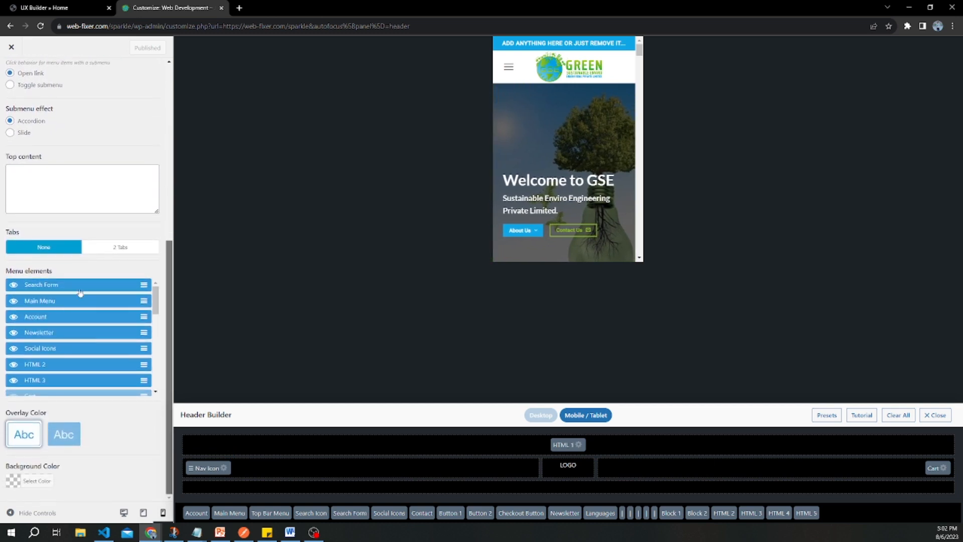
left_click(508, 67)
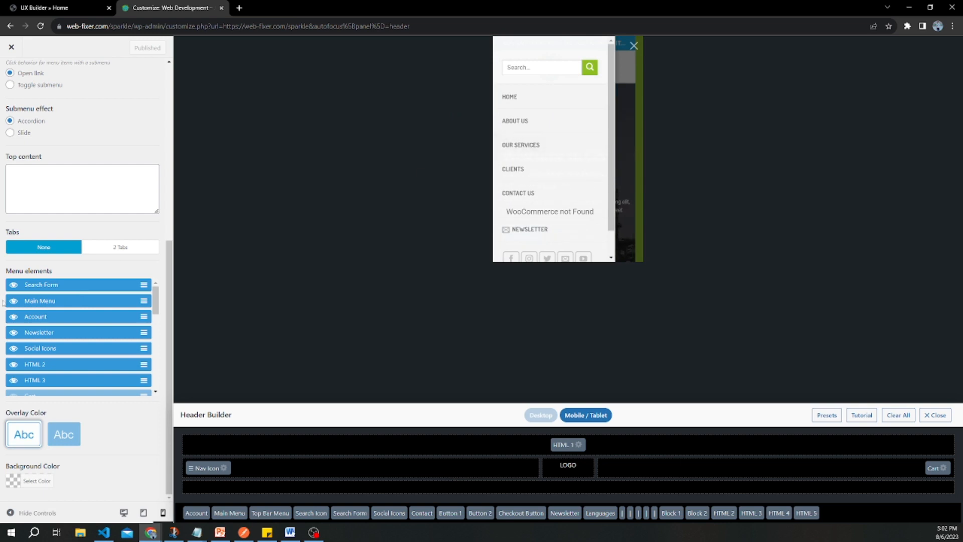
Step: Hide the Search Form, Newsletter, Account, HTML 2 and HTML 3 elements from the mobile menu
left_click(14, 285)
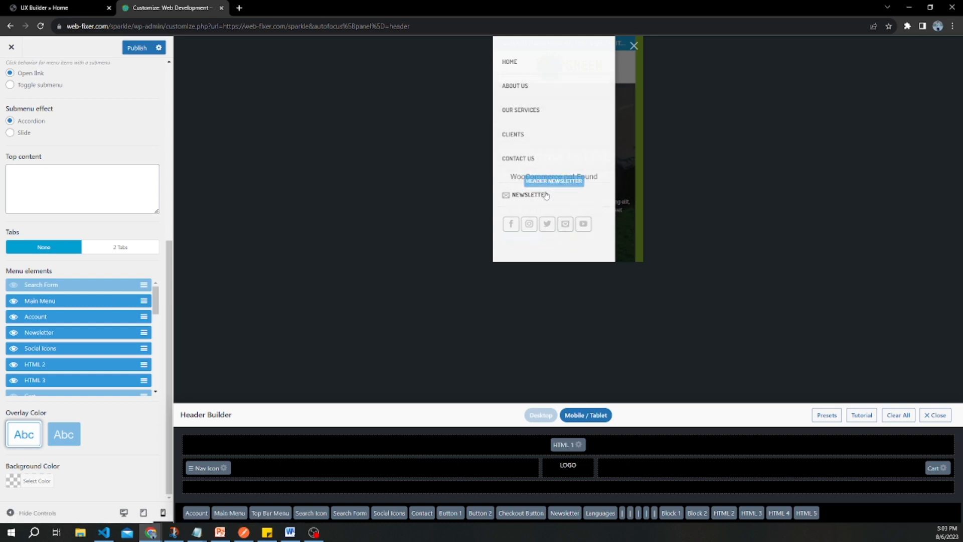
left_click(14, 333)
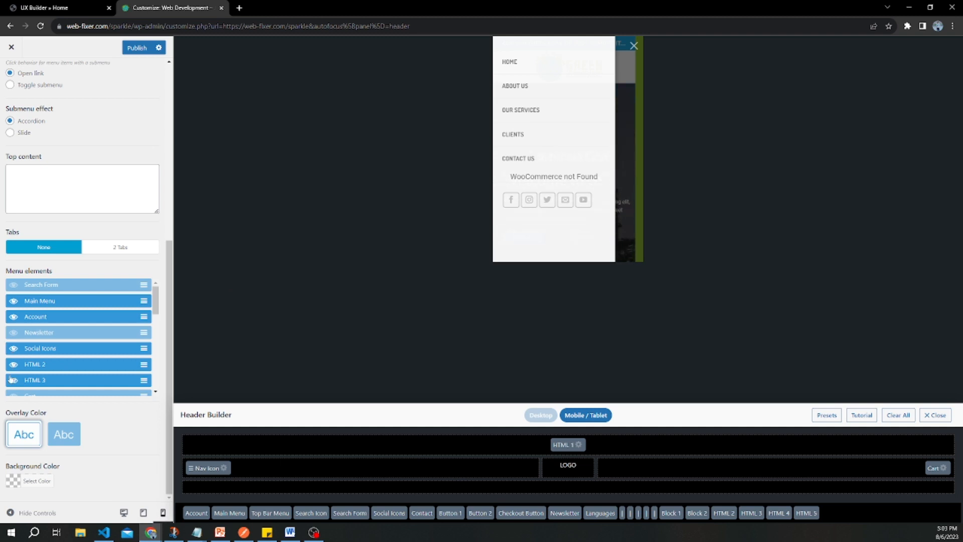
scroll(26, 349, "down", 3)
scroll(49, 347, "up", 3)
left_click(14, 317)
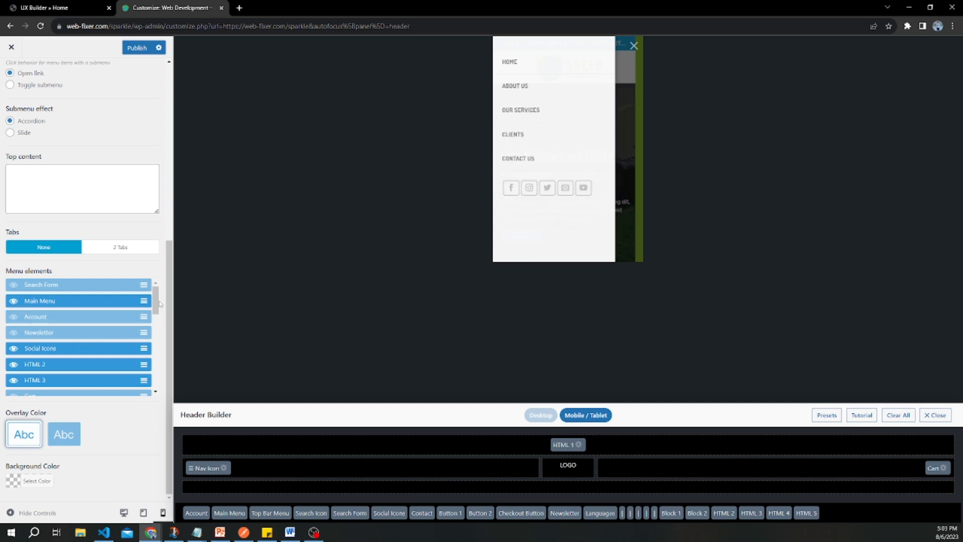
scroll(155, 303, "down", 1)
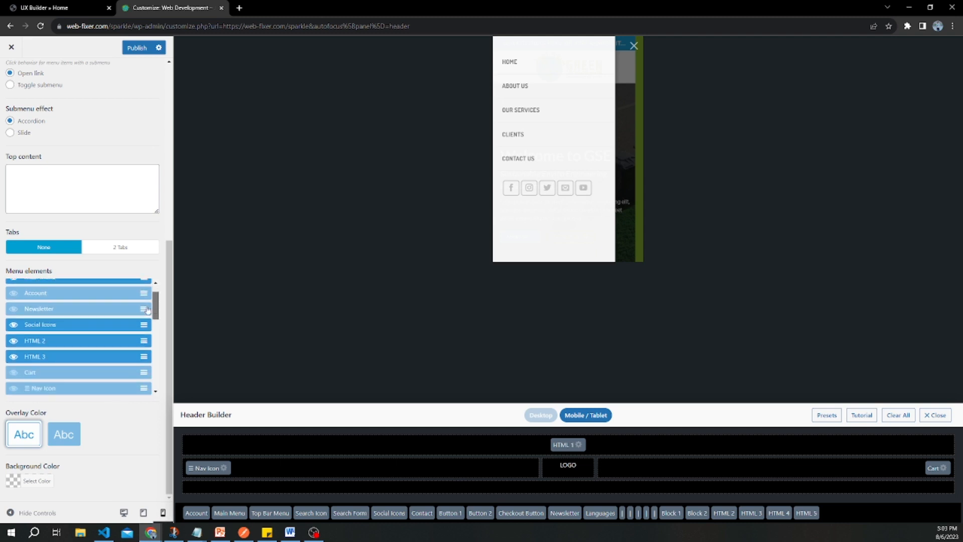
left_click(14, 340)
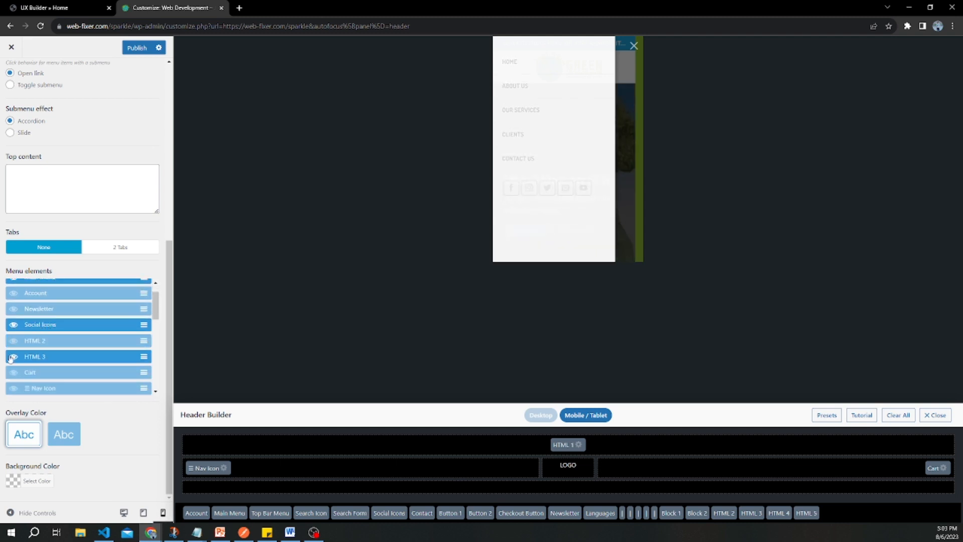
left_click(11, 357)
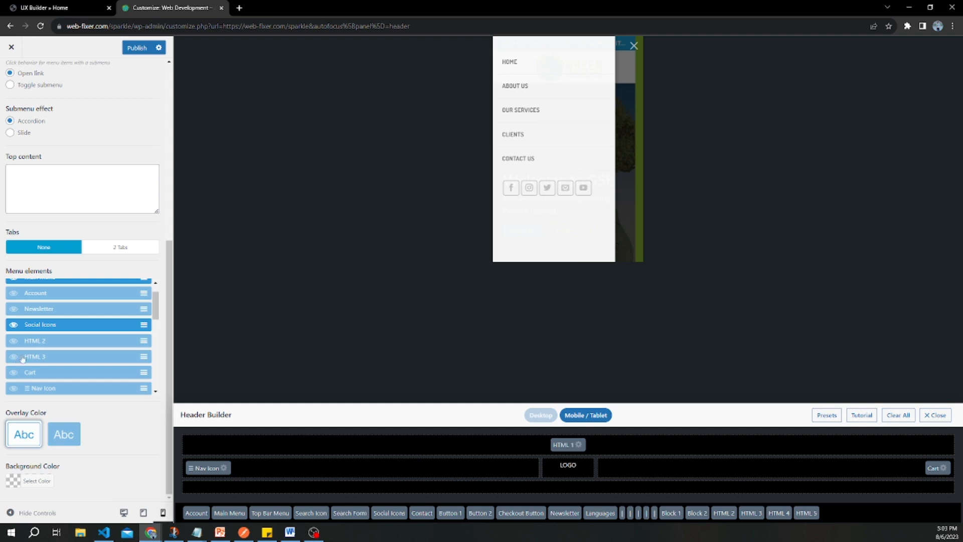
scroll(100, 330, "up", 1)
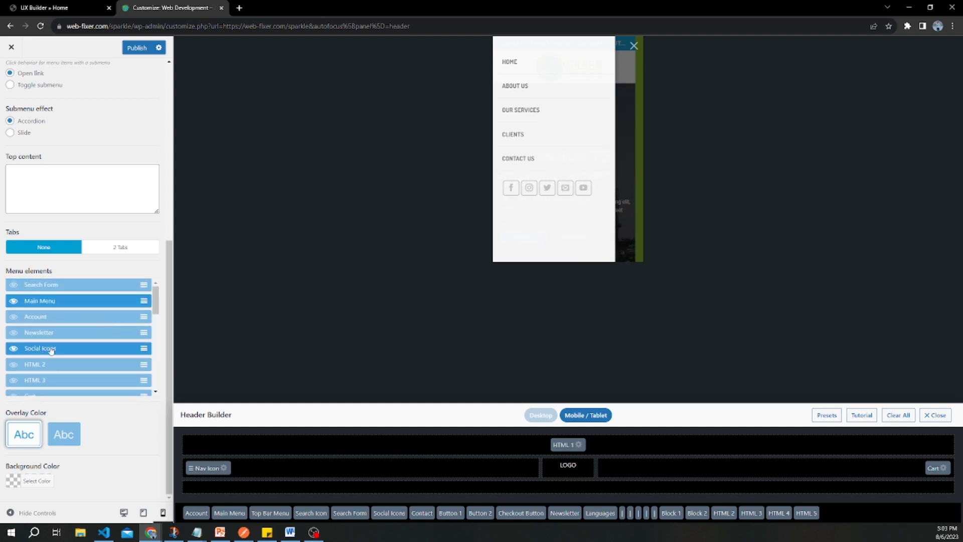
Step: Try the right-side and full-screen centred menu overlay layouts and return to the left-side overlay
scroll(64, 351, "up", 5)
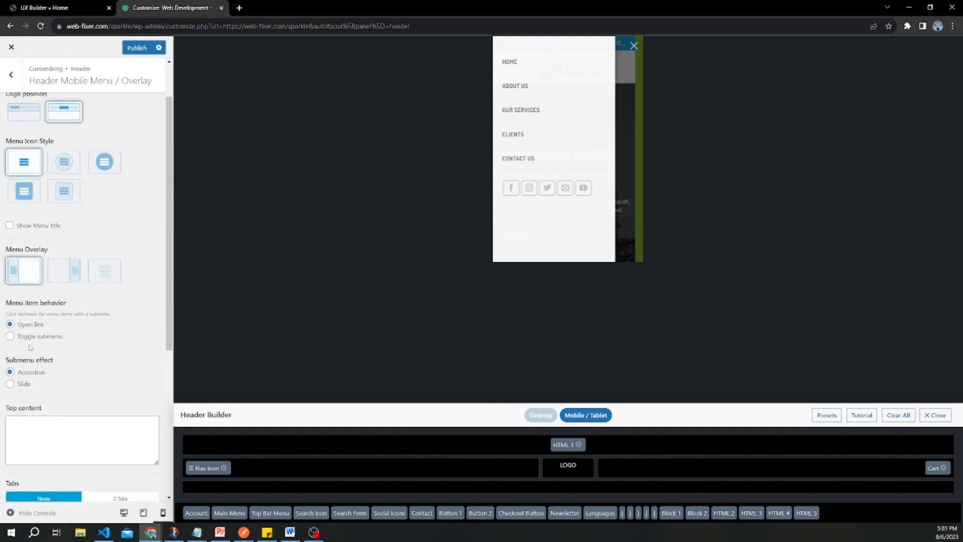
left_click(76, 272)
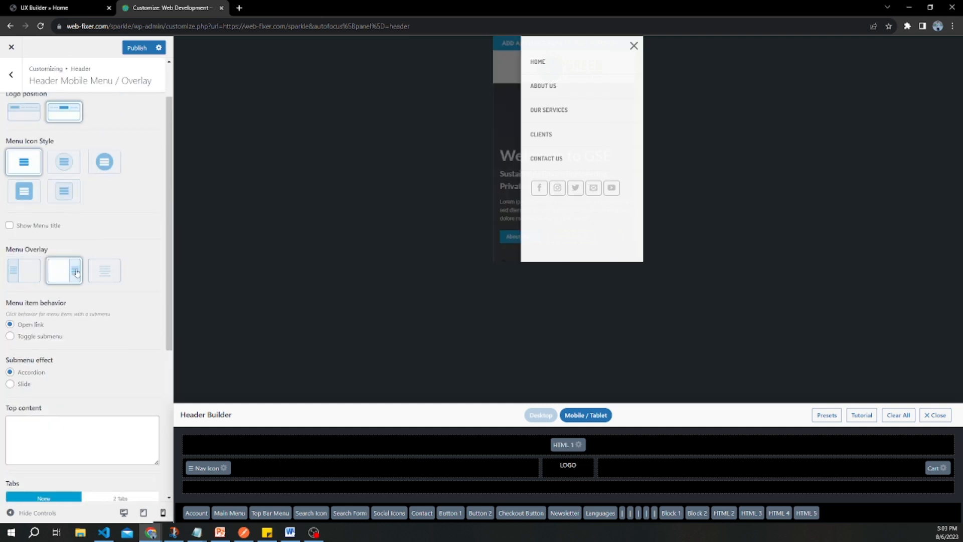
left_click(104, 271)
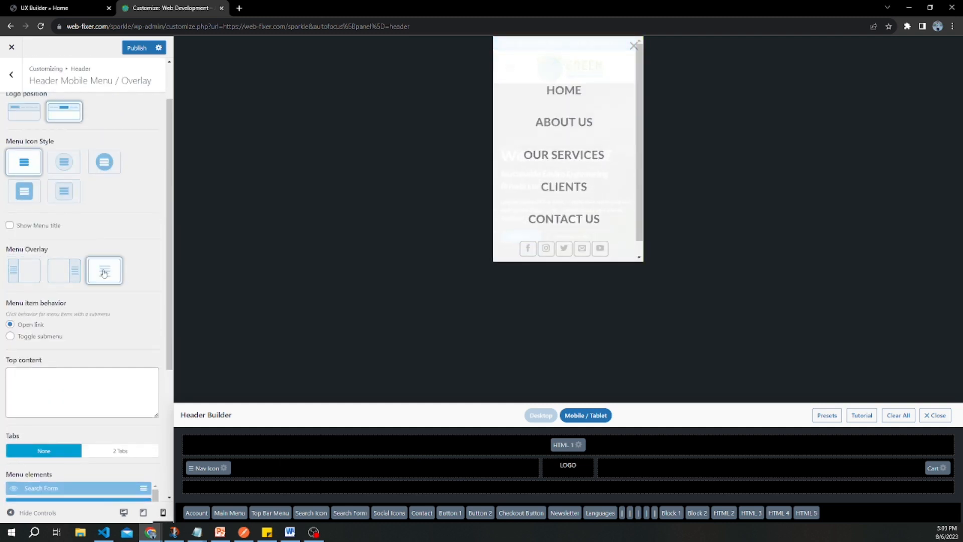
left_click(67, 274)
left_click(33, 274)
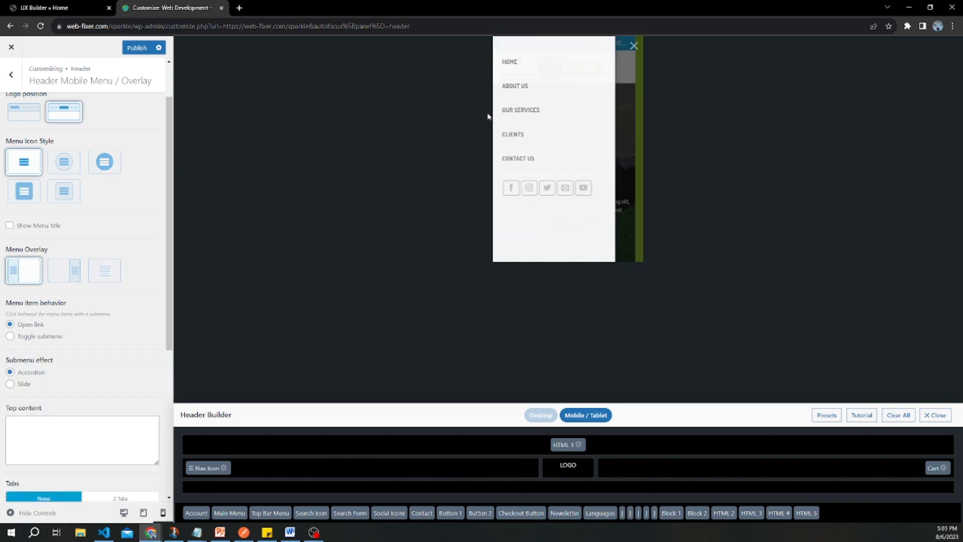
Step: Close the mobile menu preview and set the menu icon style to the solid rounded square
left_click(634, 46)
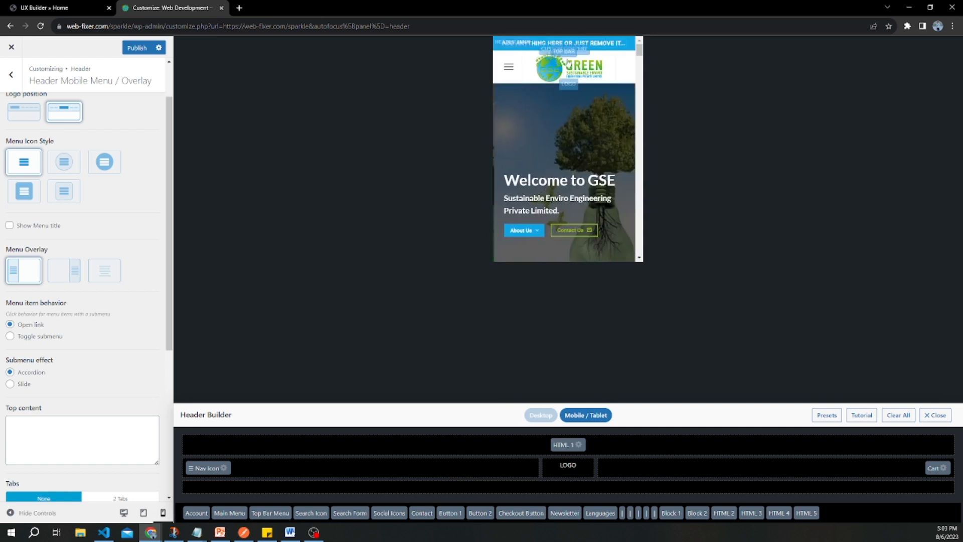
left_click(108, 166)
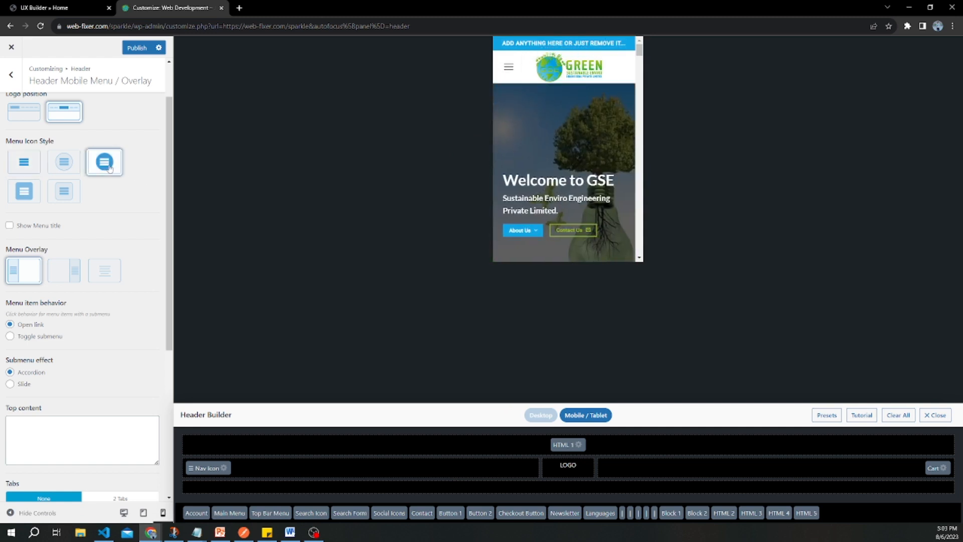
left_click(33, 196)
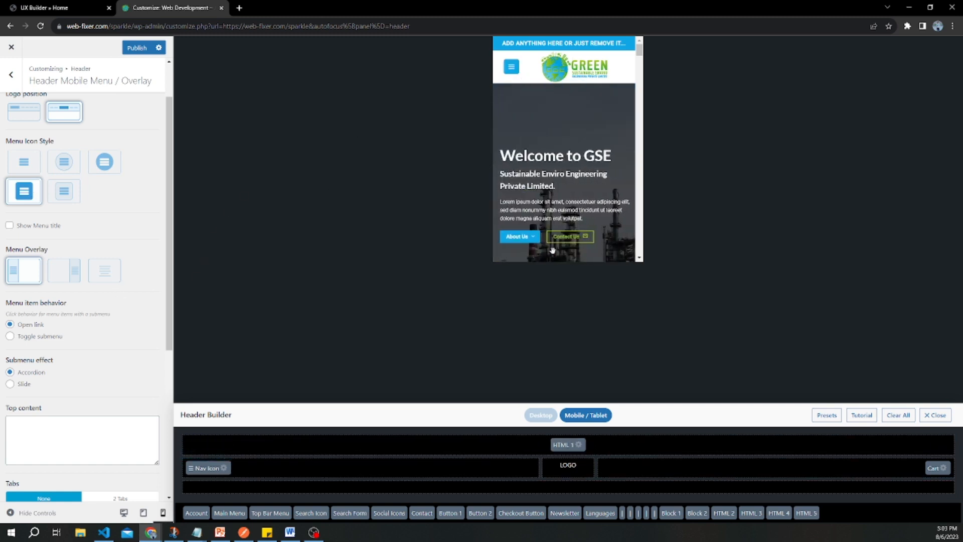
Step: Remove the HTML 1 element from the mobile header's top bar and publish the header changes
left_click(580, 445)
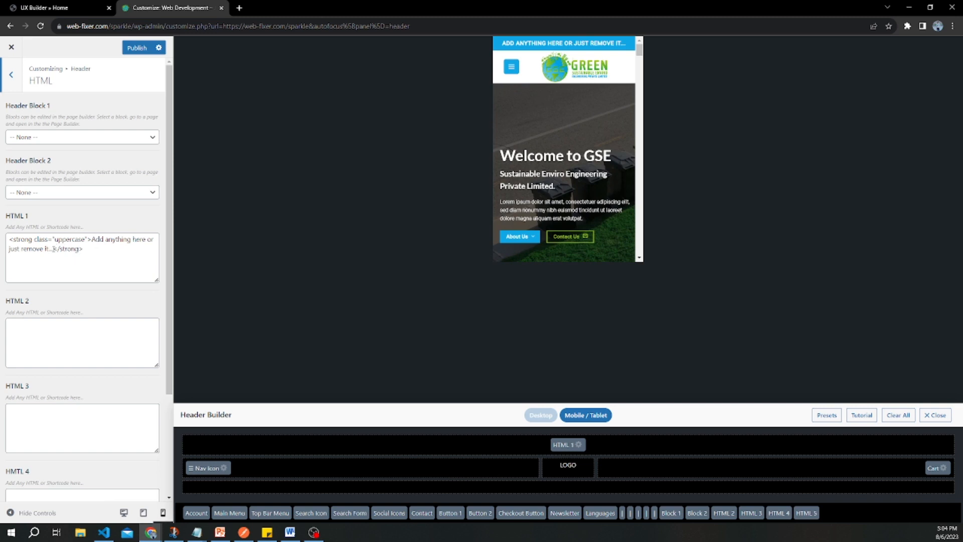
mouse_move(54, 248)
left_mouse_down()
mouse_move(9, 249)
mouse_move(67, 249)
left_mouse_up()
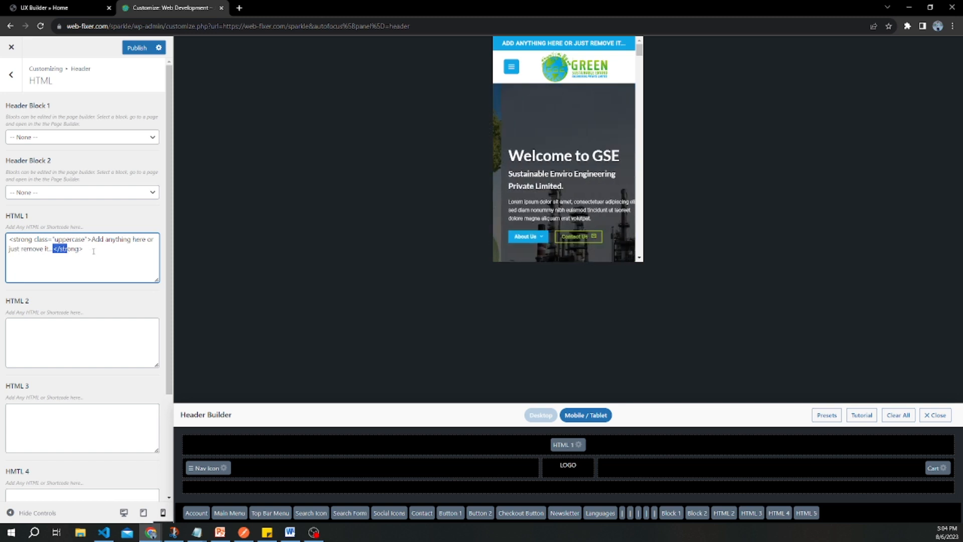
left_click_drag(569, 451, 875, 519)
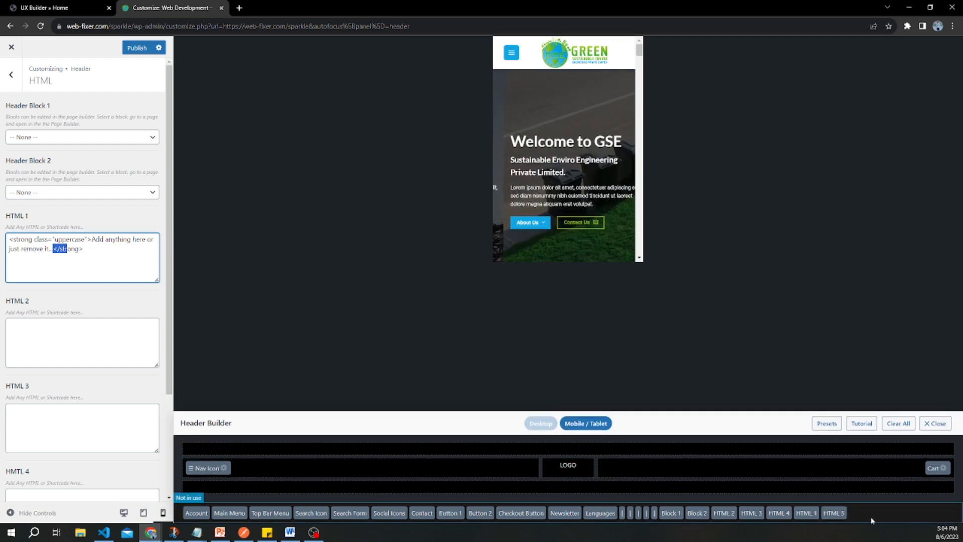
left_click(136, 49)
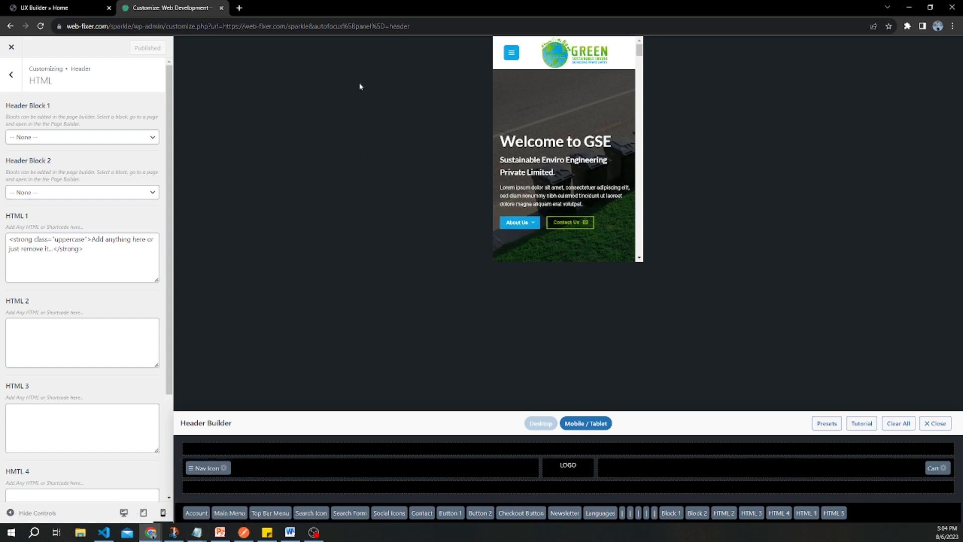
left_click_drag(423, 26, 169, 26)
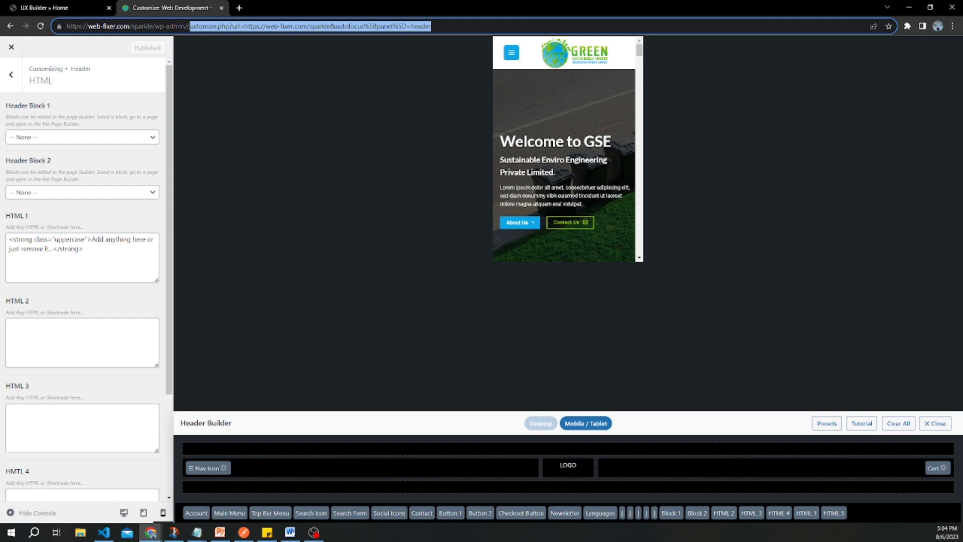
key("BackSpace")
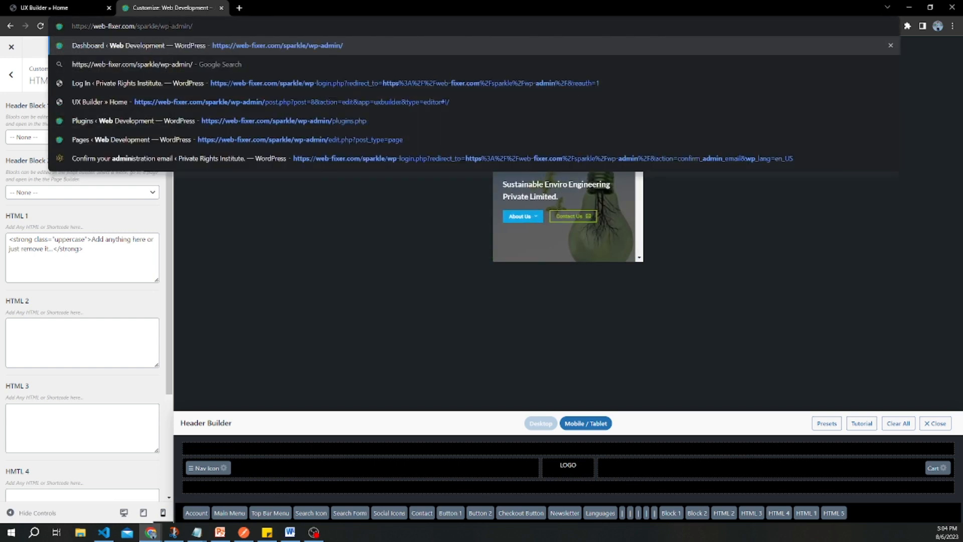
key("BackSpace")
key("BackSpace")
key("BackSpace")
key("BackSpace")
key("BackSpace")
key("BackSpace")
key("BackSpace")
key("BackSpace")
key("BackSpace")
key("BackSpace")
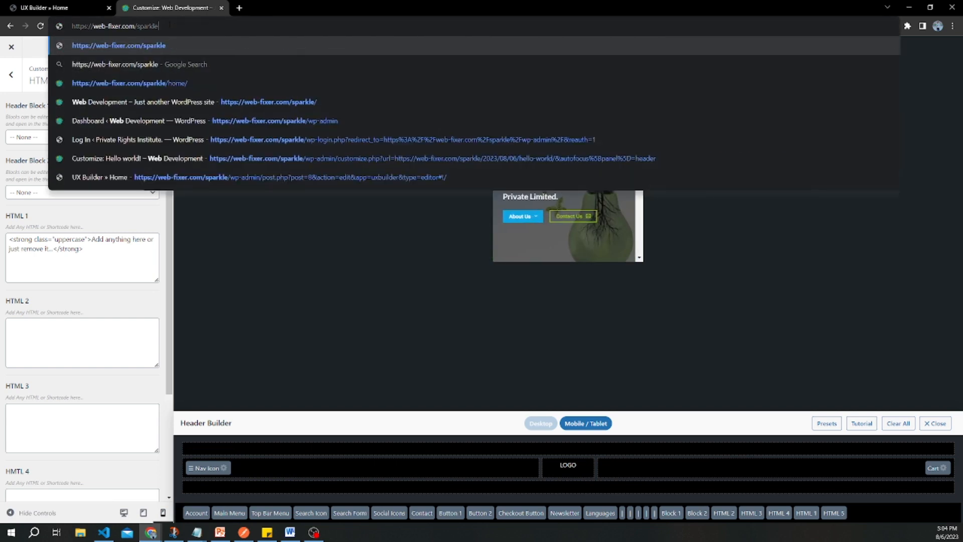
key("Return")
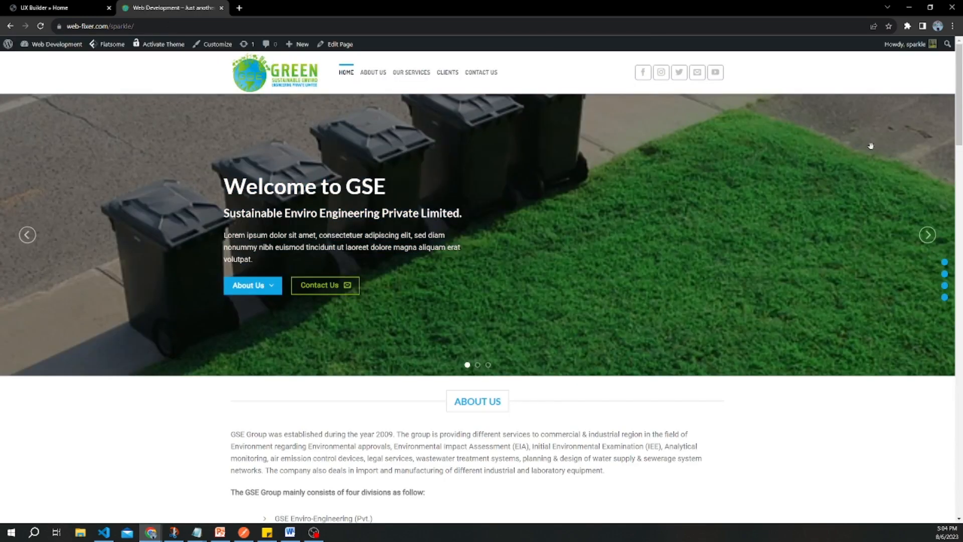
Step: Test the hero banner's About Us and Contact Us buttons to check that they lead to their page sections
mouse_move(960, 79)
left_mouse_down()
mouse_move(962, 195)
mouse_move(959, 81)
left_mouse_up()
left_click(254, 286)
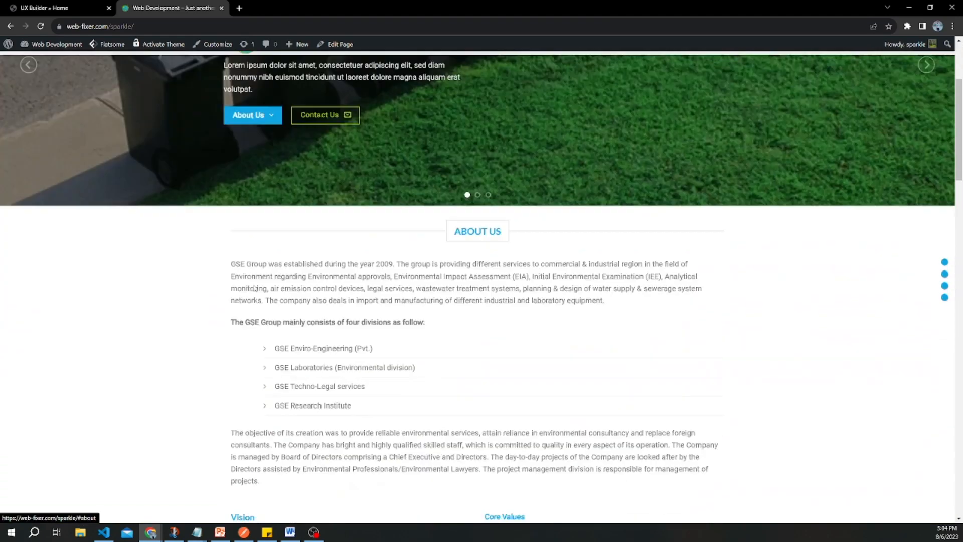
scroll(358, 134, "up", 6)
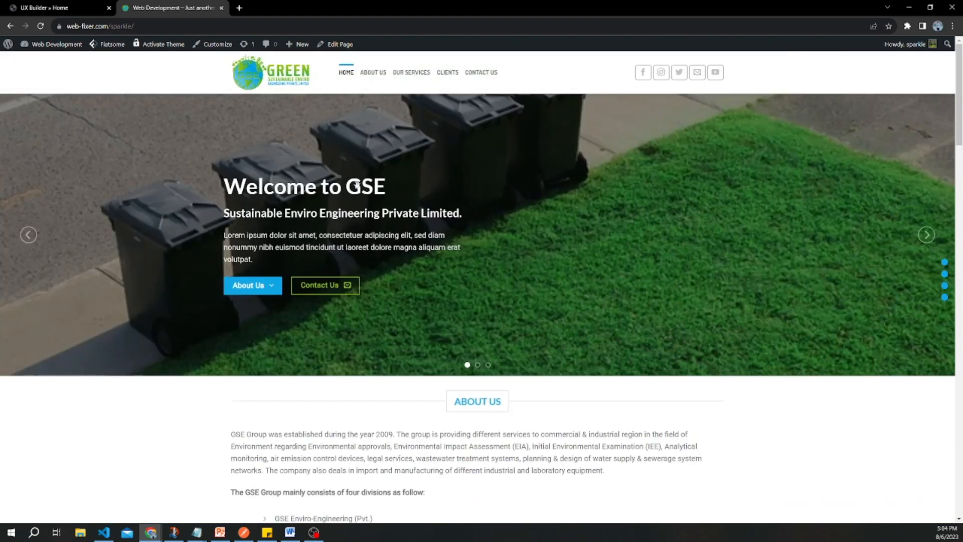
left_click(316, 292)
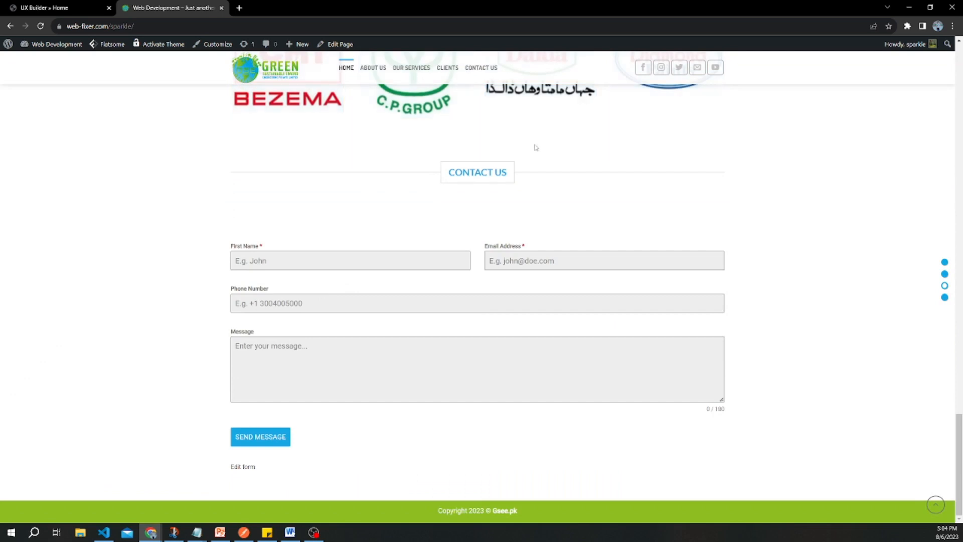
scroll(541, 235, "up", 15)
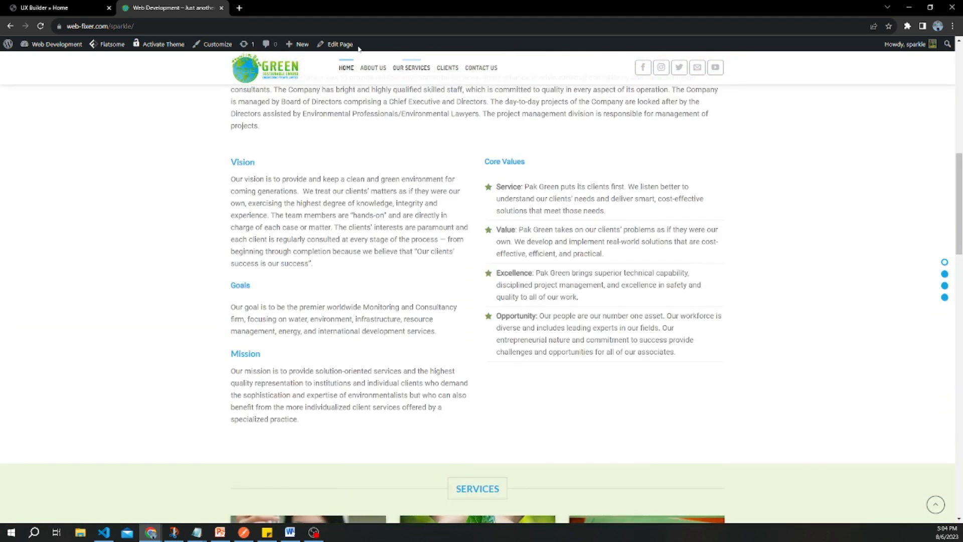
Step: Open the Home page for editing in UX Builder and review its sections down to Contact Us
left_click(343, 59)
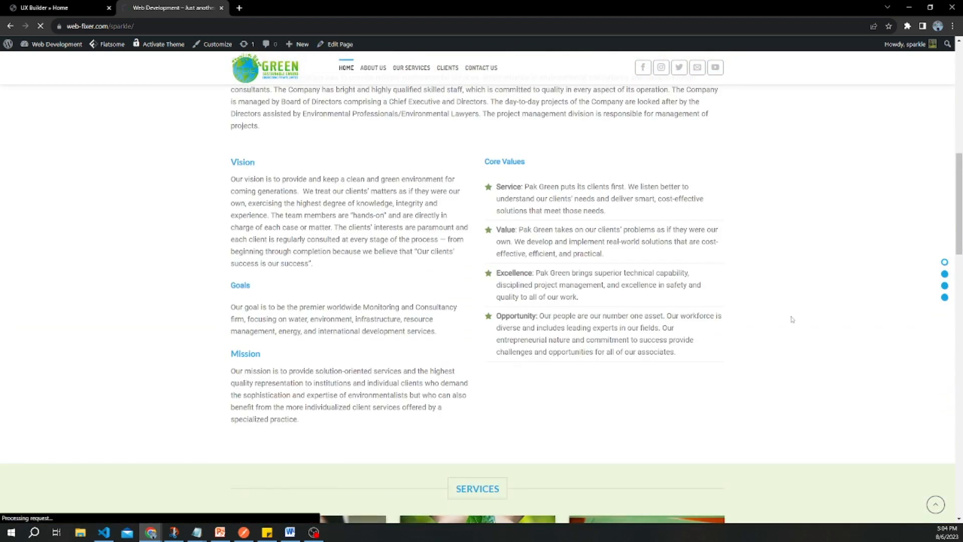
scroll(794, 323, "down", 7)
scroll(795, 342, "down", 8)
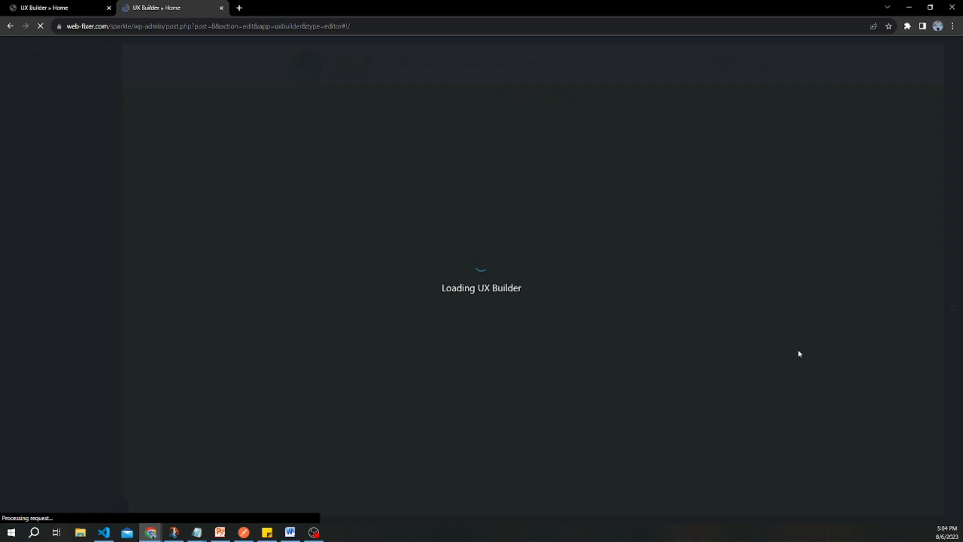
scroll(591, 380, "down", 5)
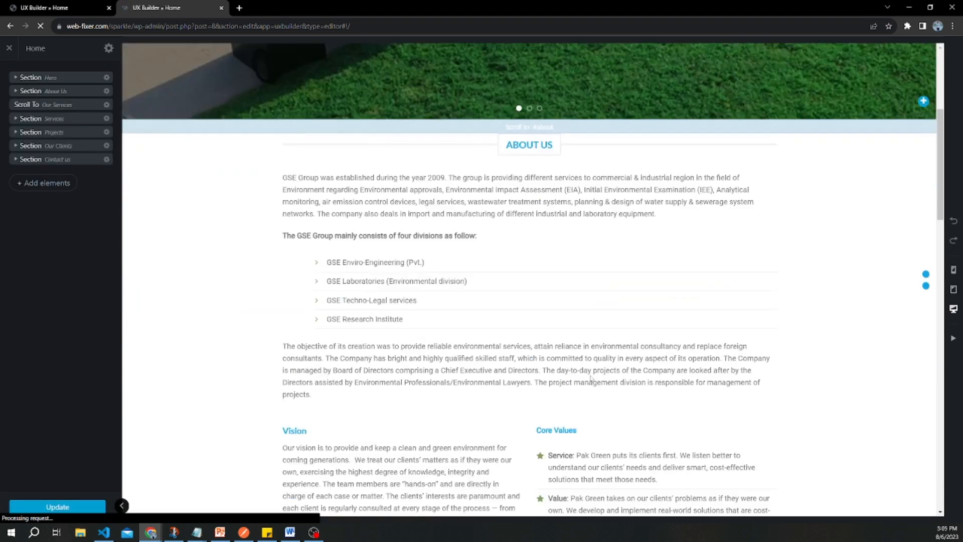
scroll(590, 380, "down", 5)
scroll(590, 380, "down", 15)
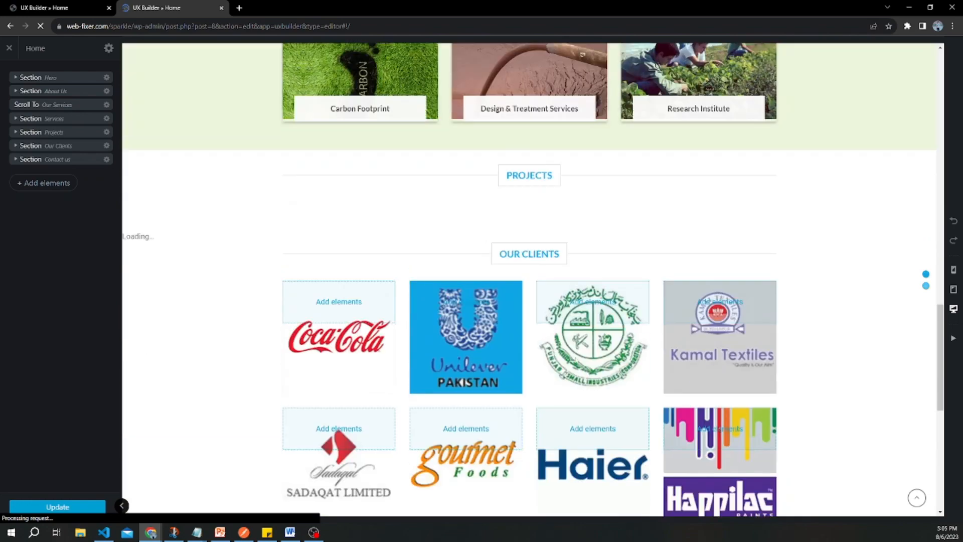
scroll(339, 430, "down", 8)
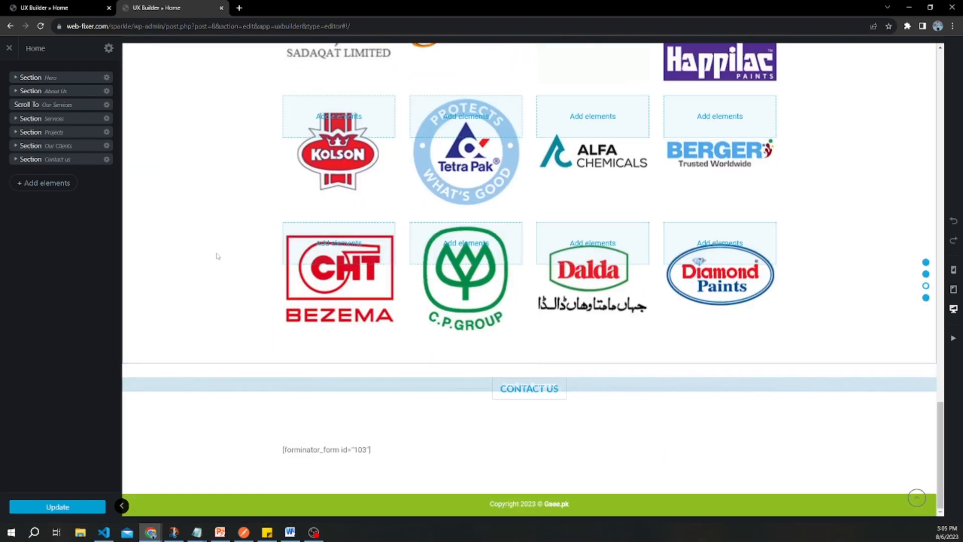
Step: Give the Contact us section a translucent blue background, rgba(15, 166, 229, 0.14), and update the Home page
scroll(216, 255, "up", 12)
scroll(219, 256, "down", 4)
scroll(218, 256, "down", 8)
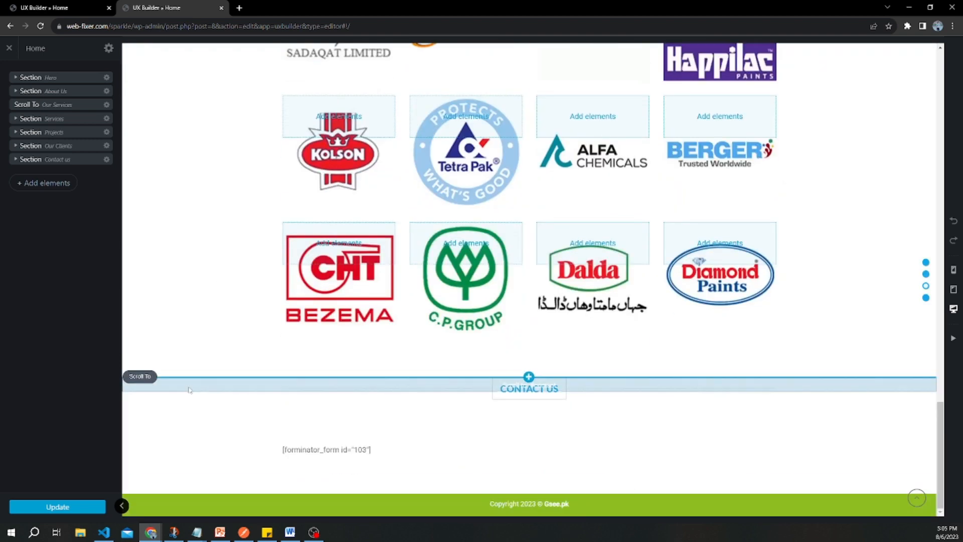
left_click(183, 374)
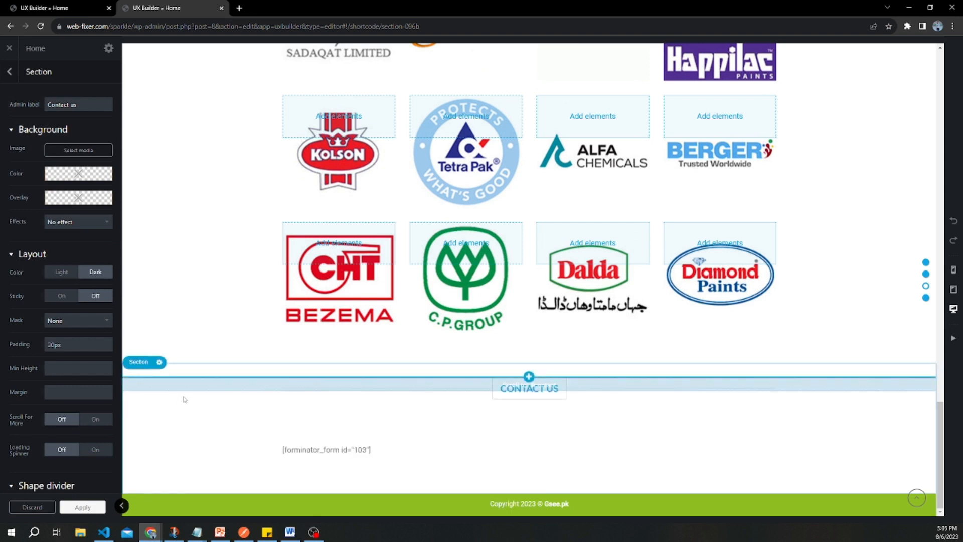
mouse_move(67, 174)
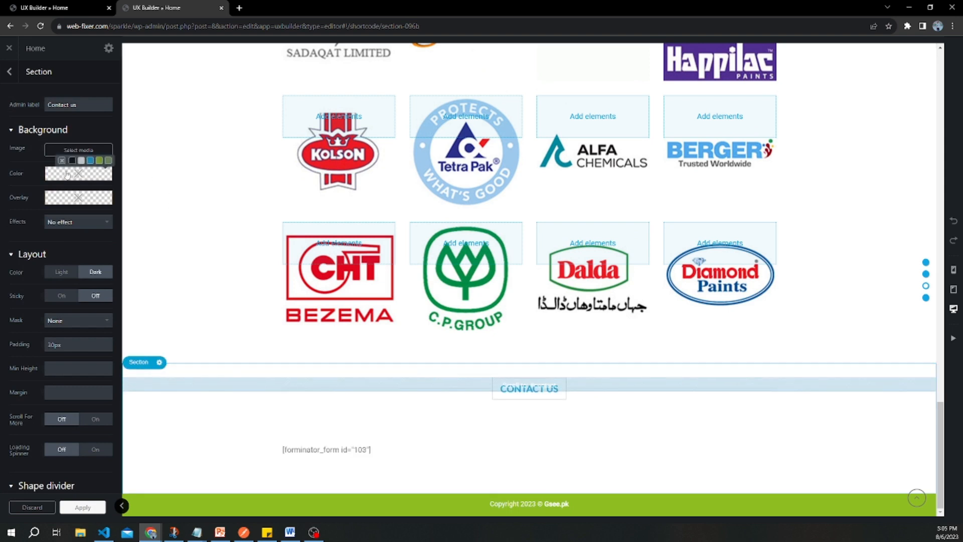
left_click(91, 161)
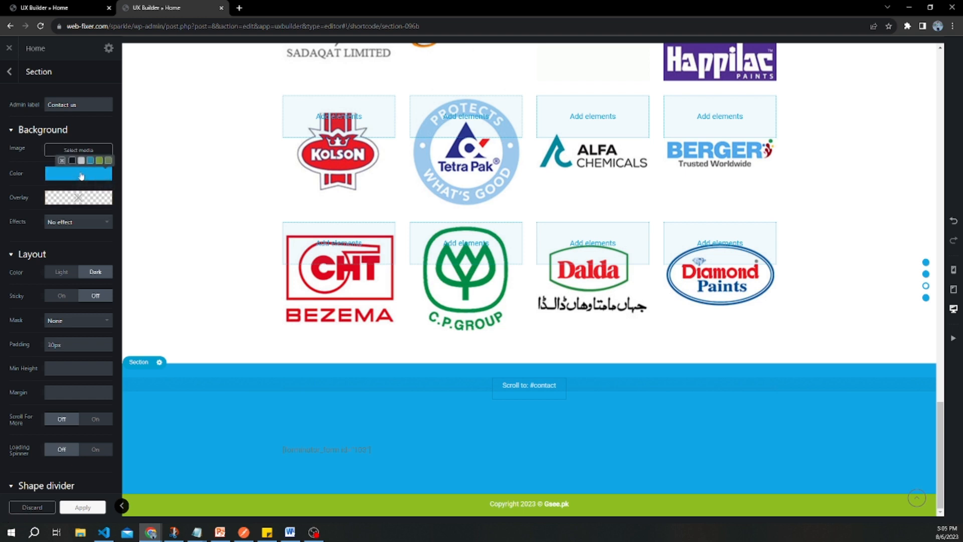
left_click(76, 173)
left_click_drag(109, 259, 62, 258)
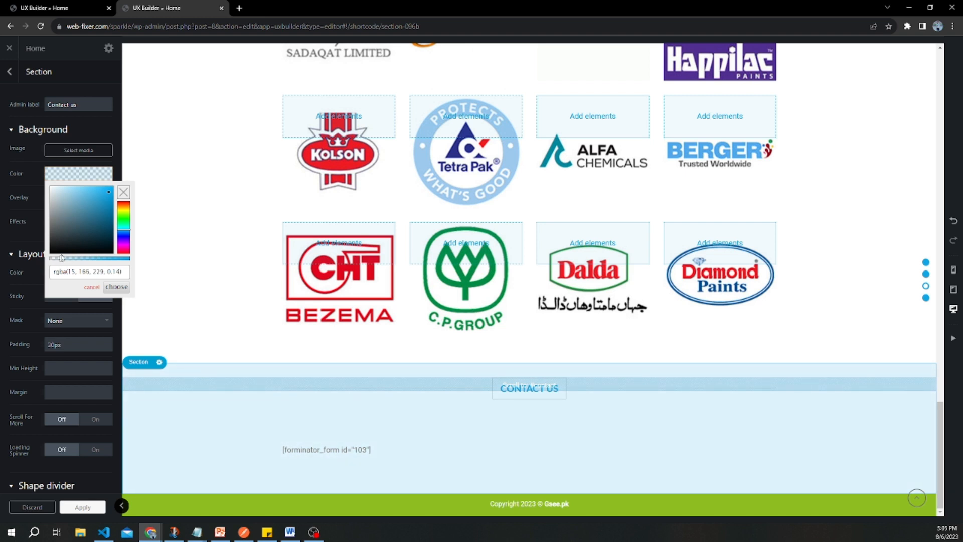
left_click(81, 510)
left_click(71, 507)
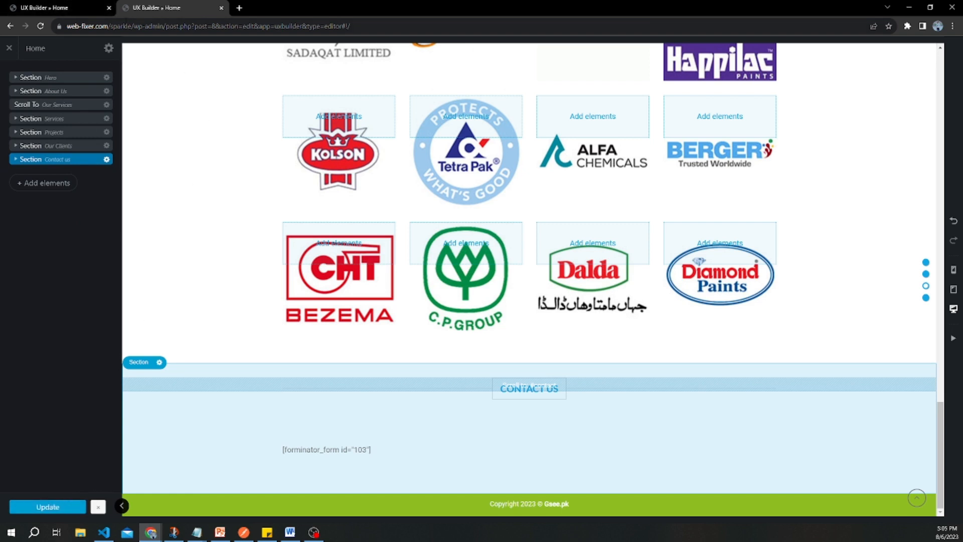
Step: Open the live homepage at web-fixer.com/sparkle and review it down to the Contact Us form's tinted background
left_click_drag(132, 26, 407, 44)
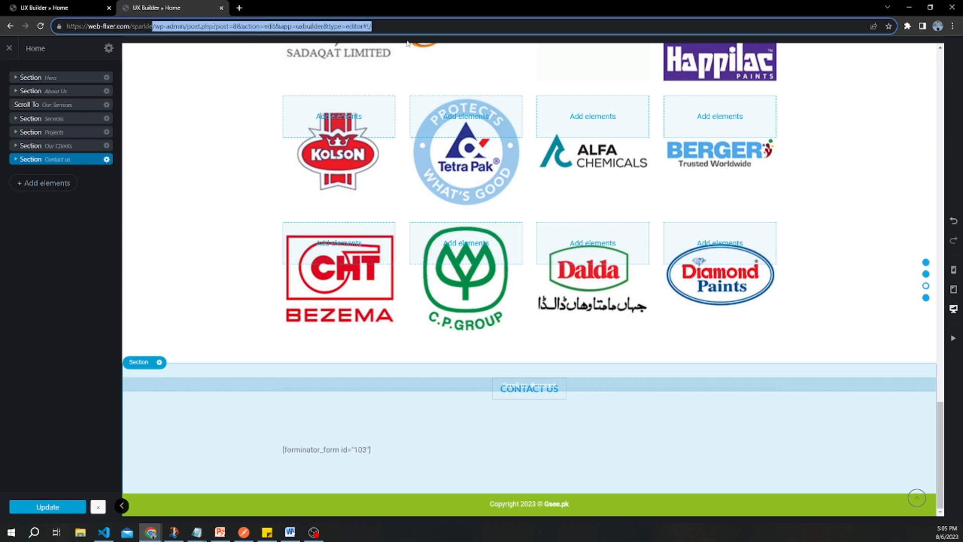
key("BackSpace")
key("Return")
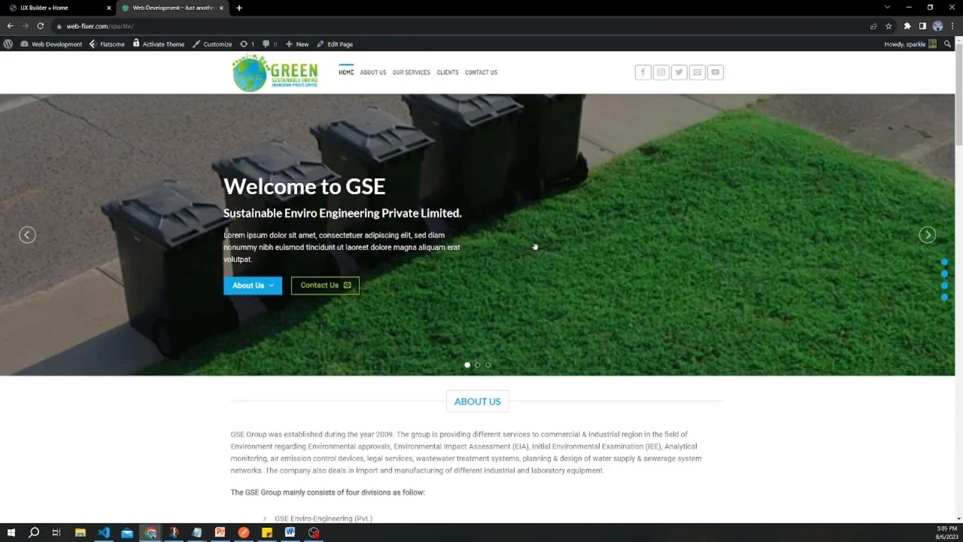
scroll(702, 224, "down", 20)
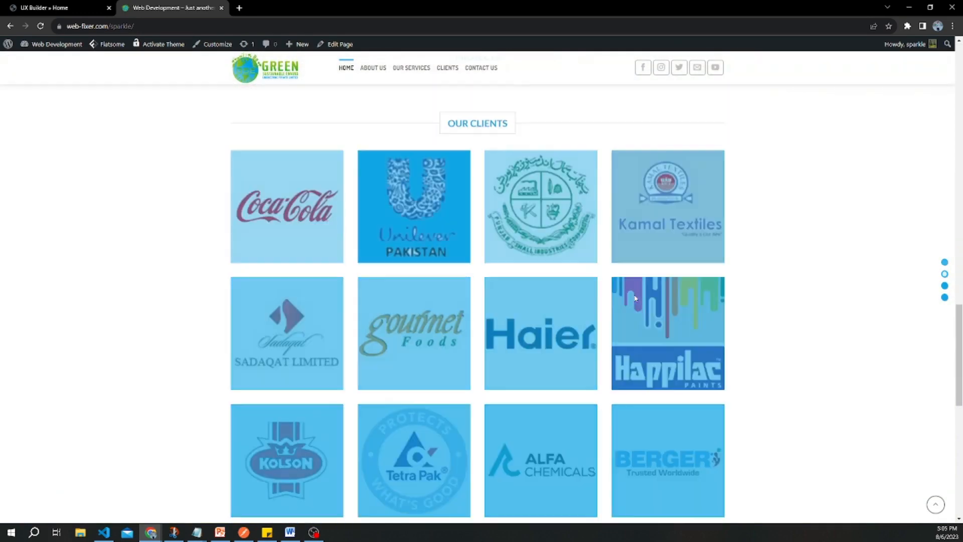
scroll(635, 302, "down", 3)
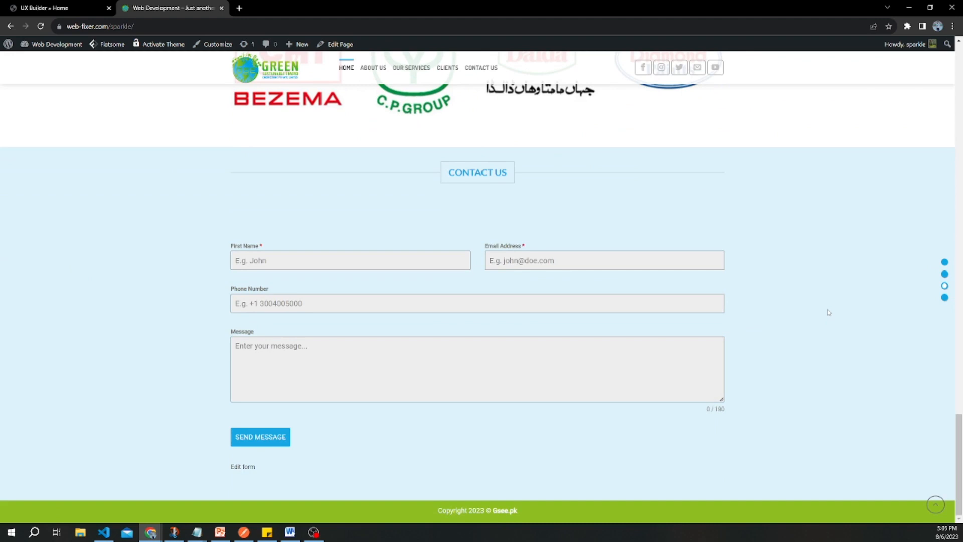
scroll(829, 312, "up", 20)
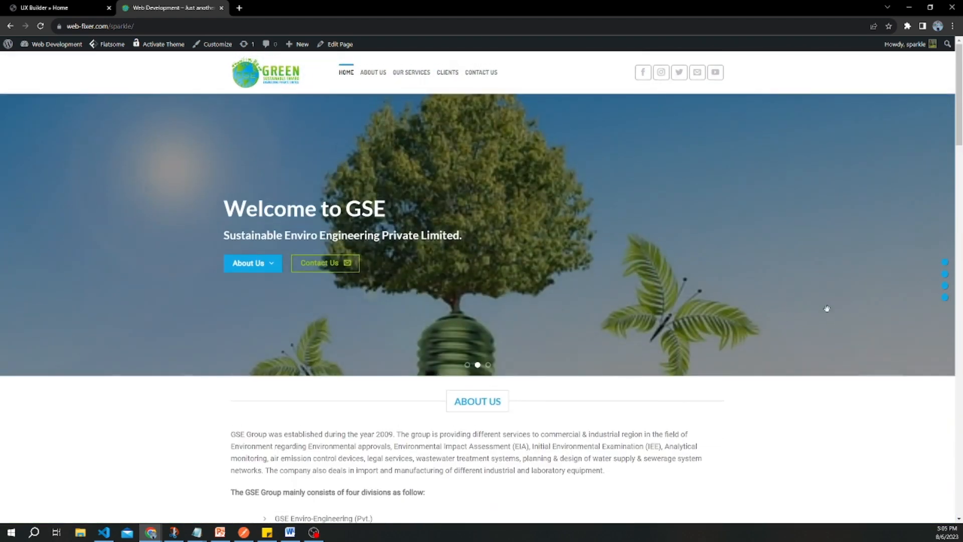
scroll(827, 308, "down", 20)
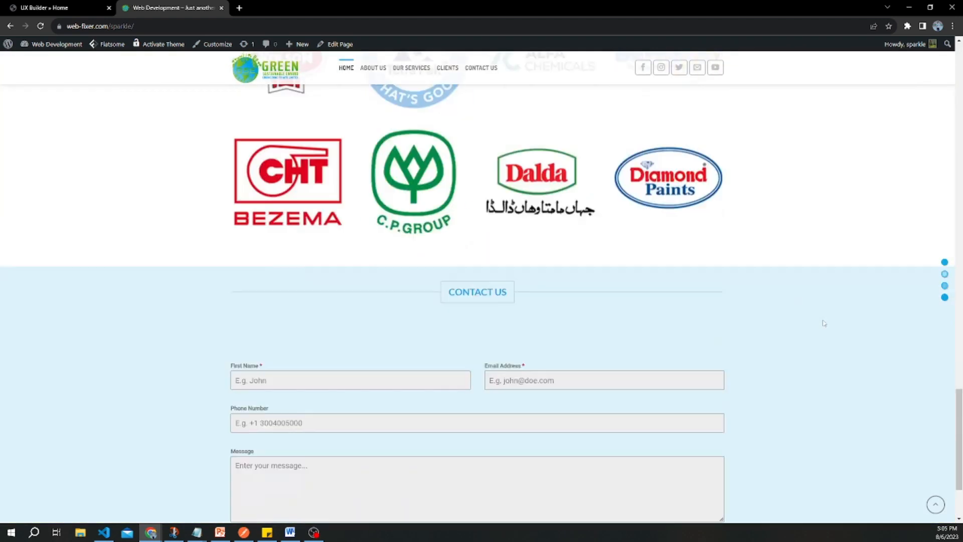
scroll(824, 323, "down", 2)
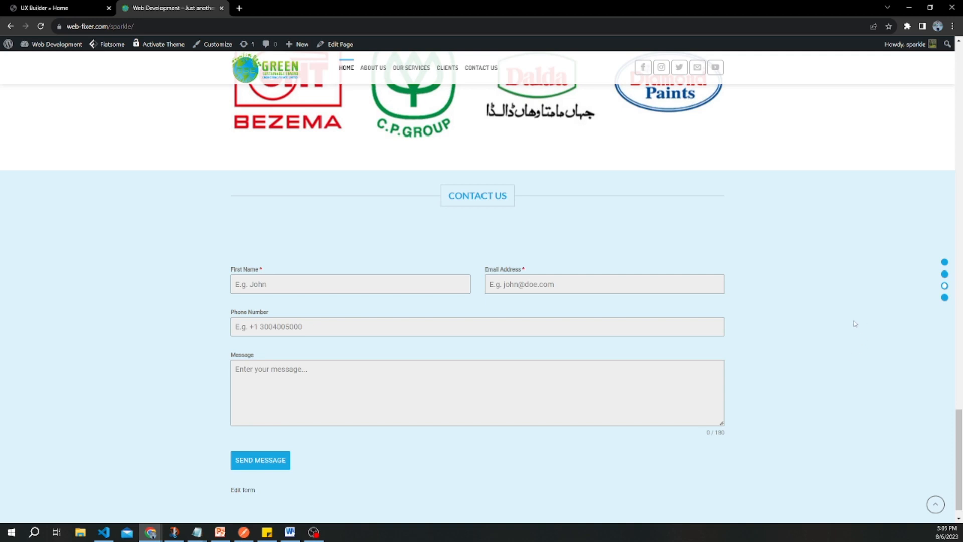
scroll(848, 325, "down", 1)
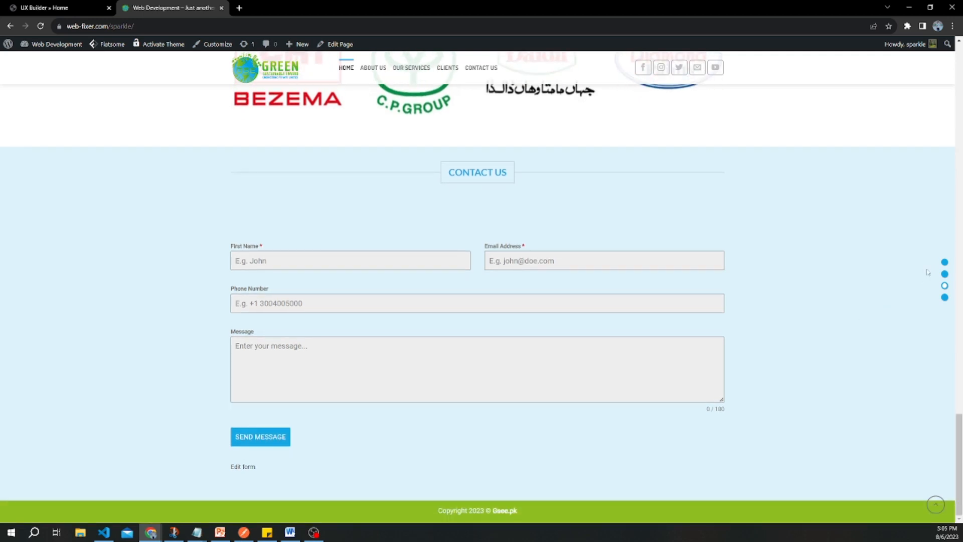
Step: Test each scroll-navigation dot from About Us to Contact Us and return to the top of the page
left_click(944, 262)
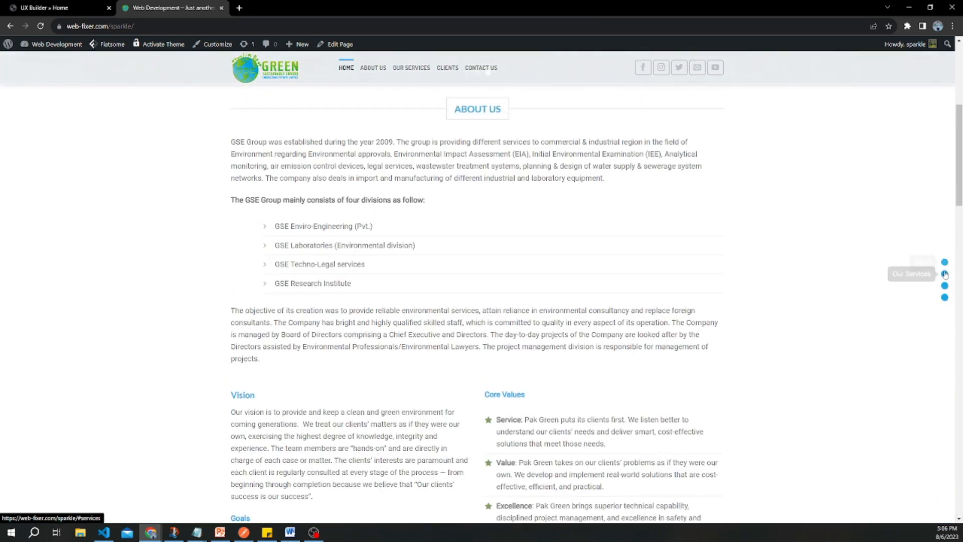
left_click(944, 274)
left_click(944, 286)
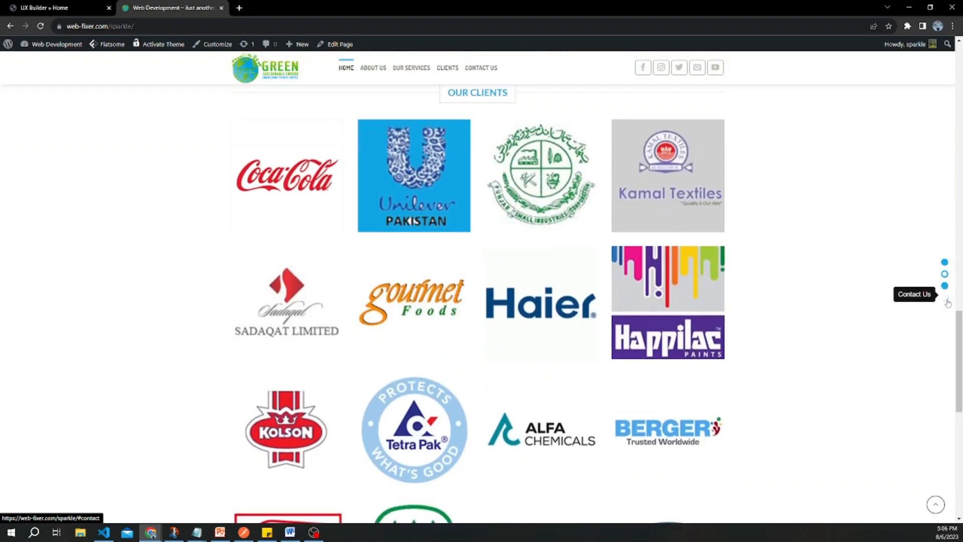
left_click(947, 302)
left_click(936, 504)
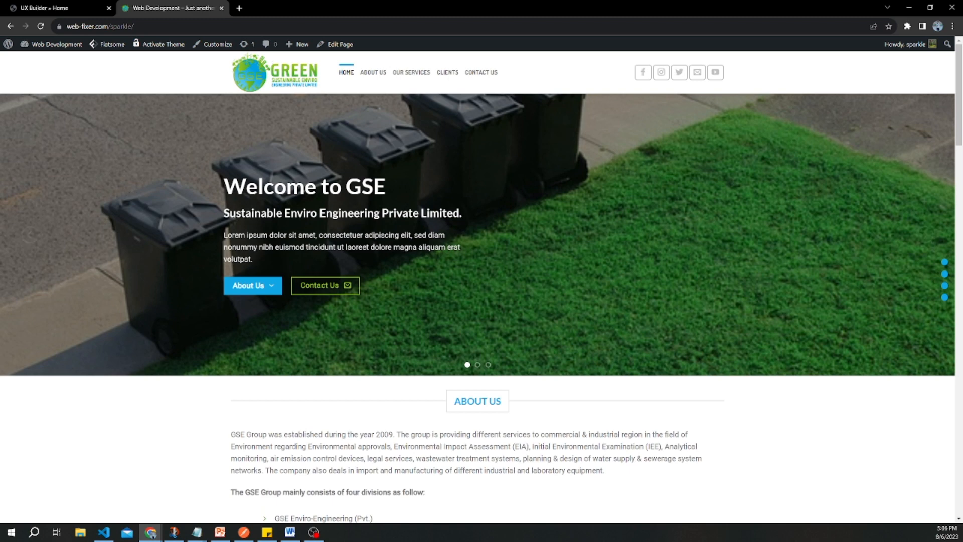
Step: From the WordPress dashboard, find the All-in-One WP Migration plugin by searching for "all in one", then install and activate it
key("alt+Tab")
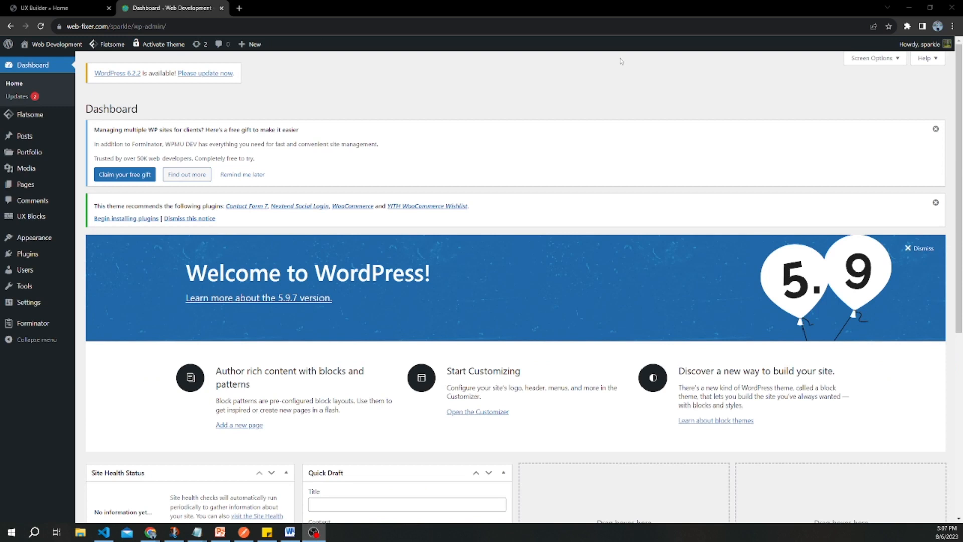
mouse_move(31, 255)
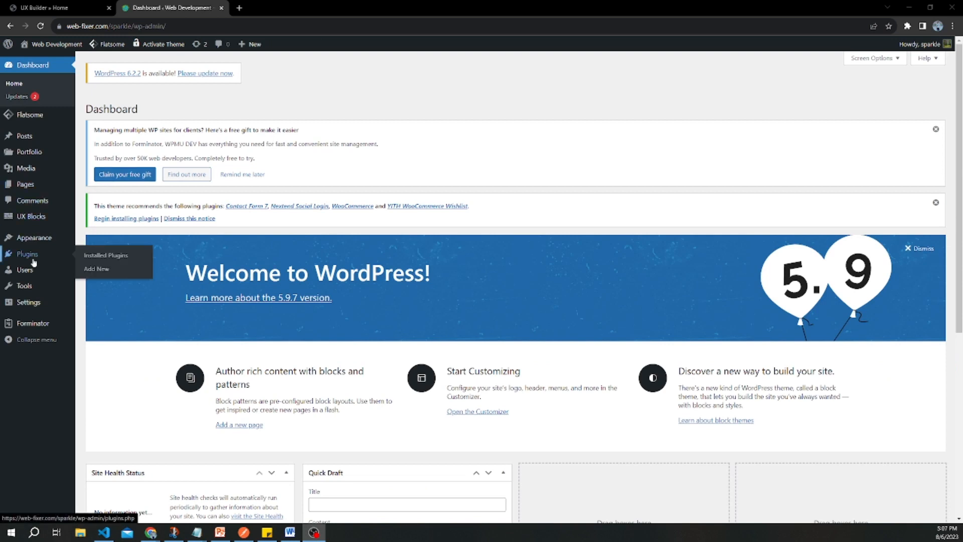
left_click(91, 271)
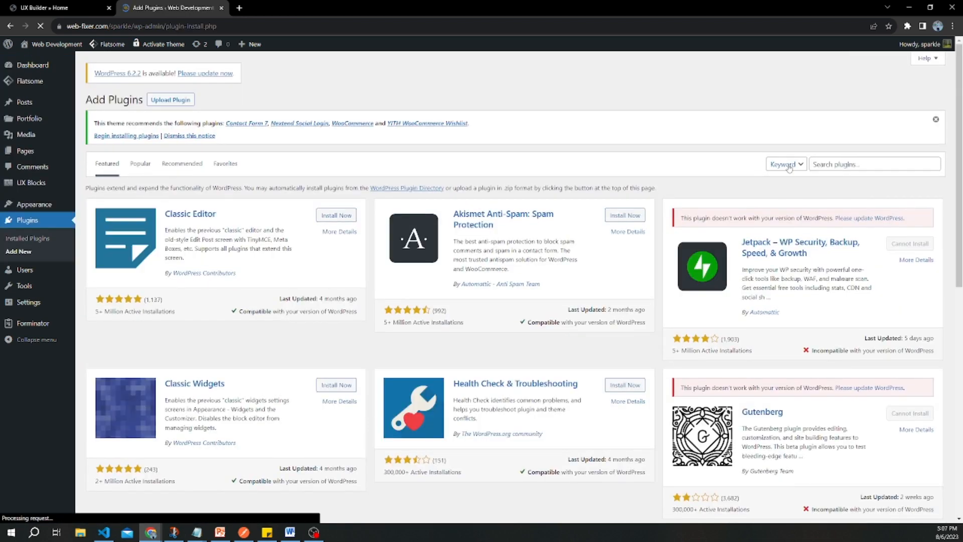
left_click(827, 164)
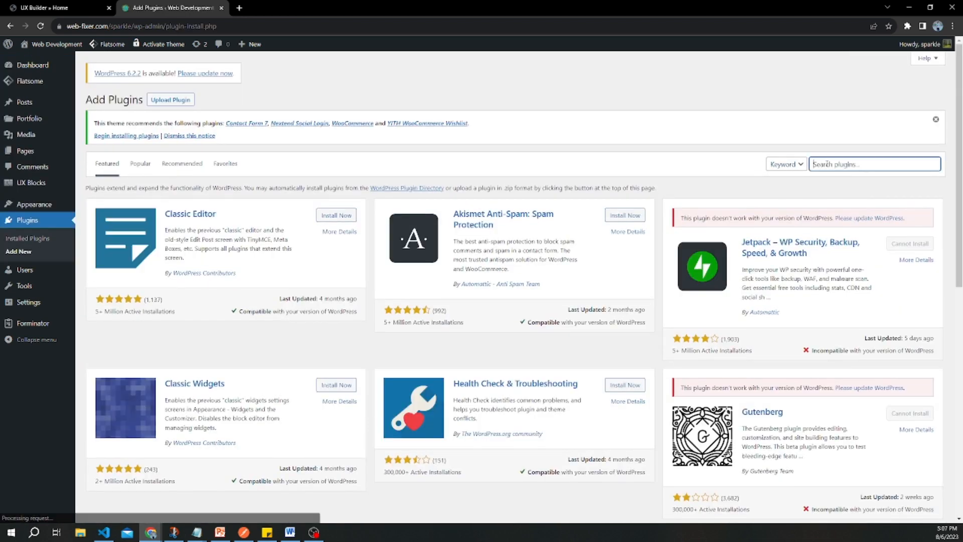
type("all in")
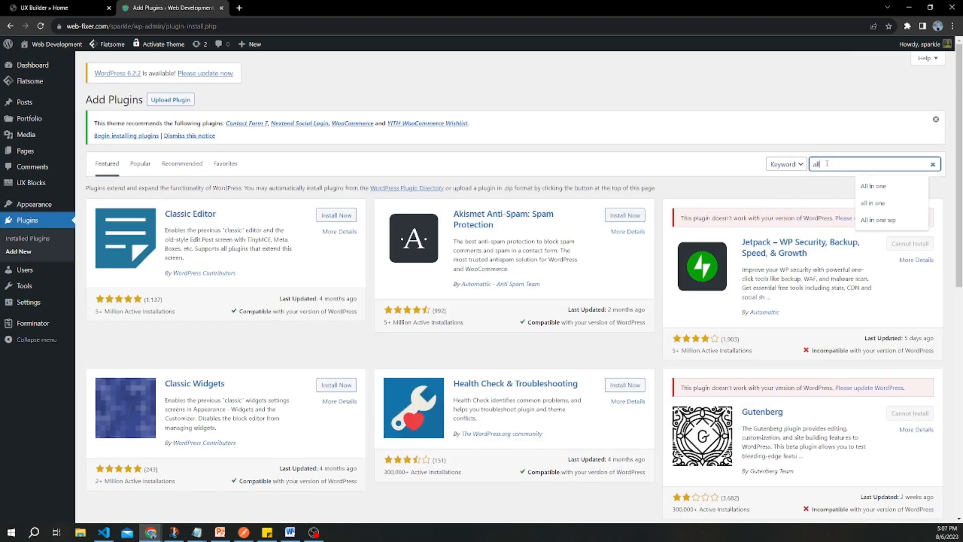
type(" one")
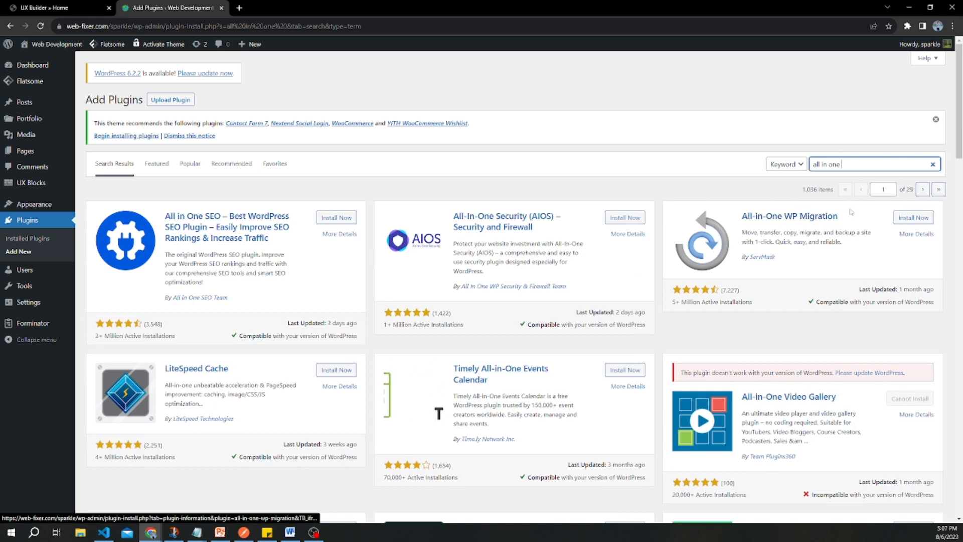
left_click(914, 222)
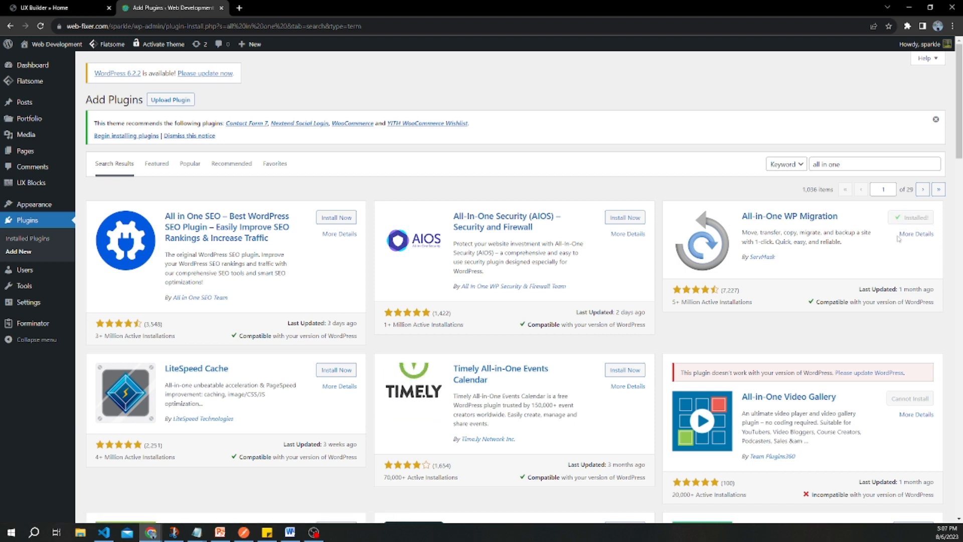
left_click(922, 224)
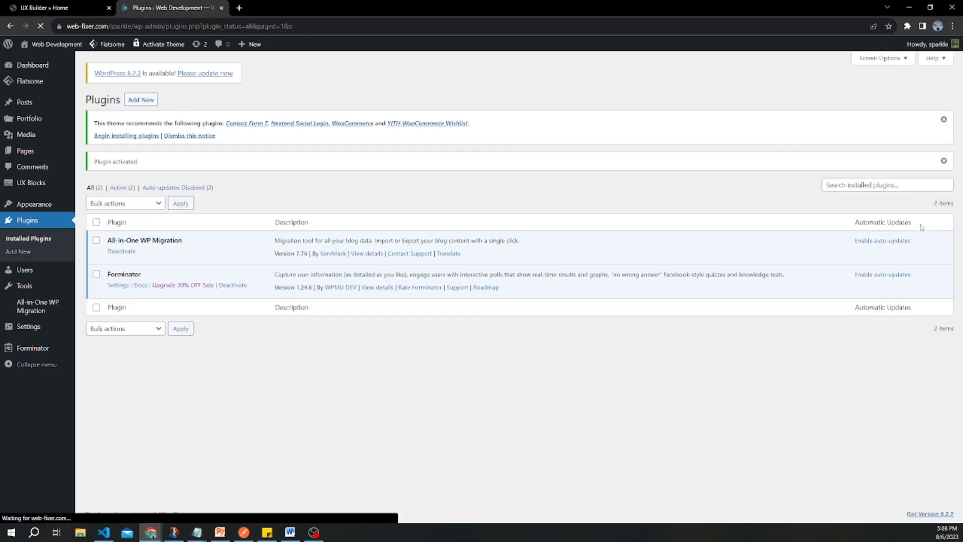
Step: Export the site to a file with All-in-One WP Migration and download the resulting backup
left_click(42, 311)
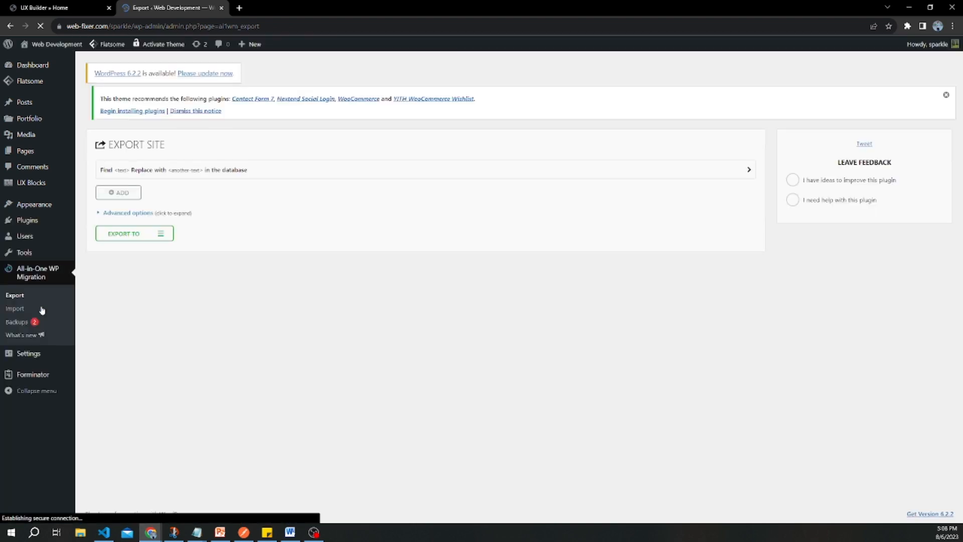
left_click(126, 236)
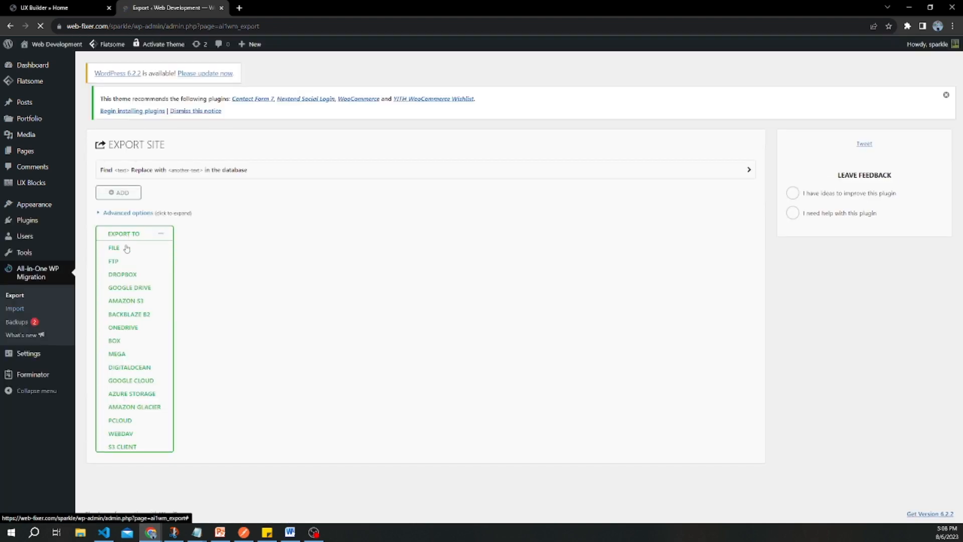
left_click(125, 249)
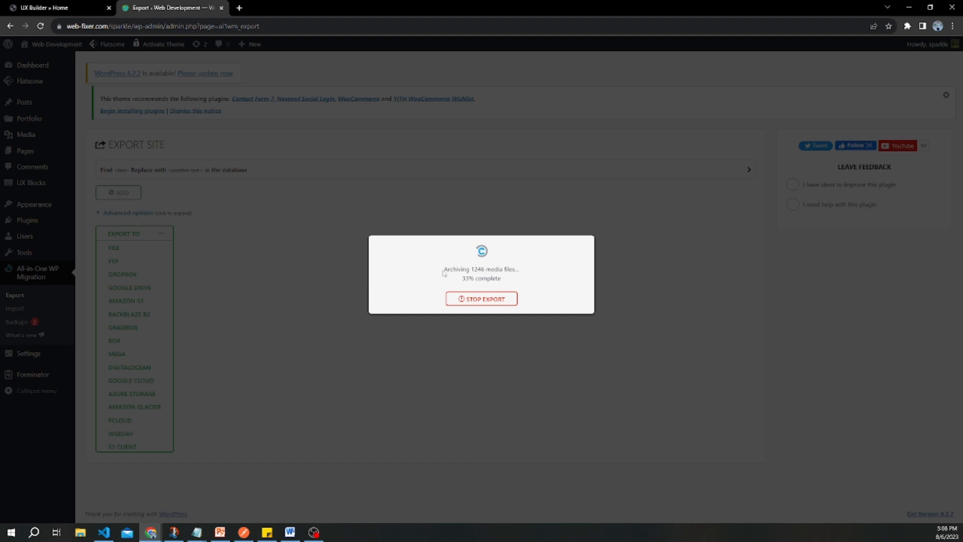
left_click_drag(444, 272, 500, 277)
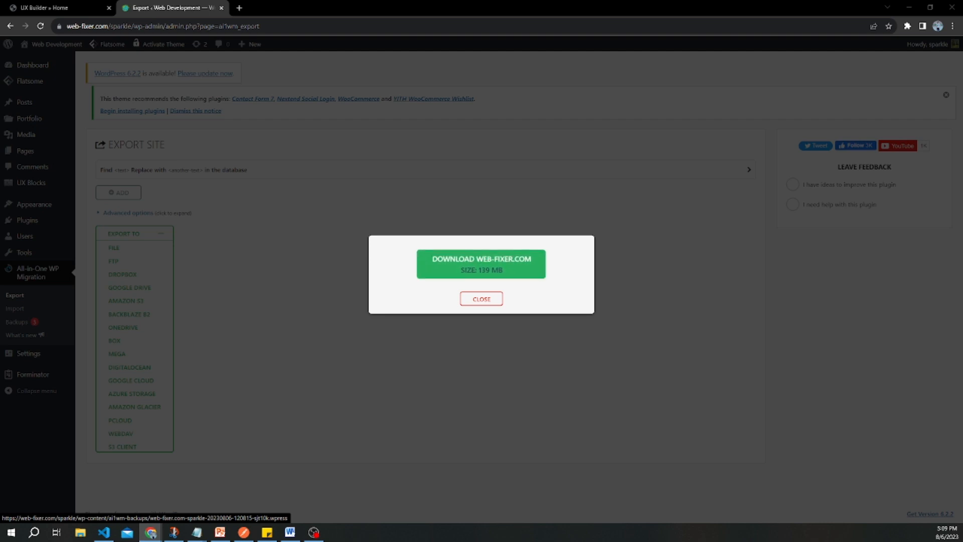
left_click(481, 264)
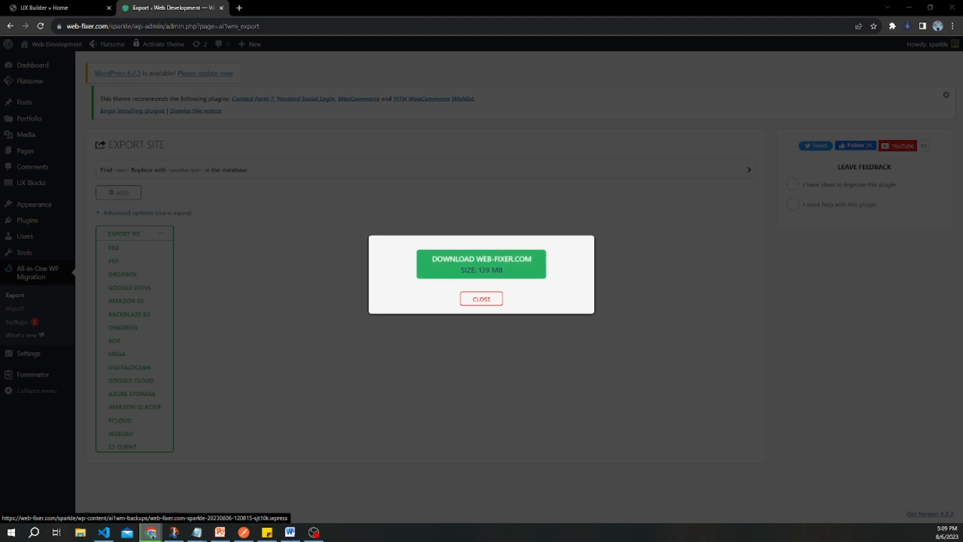
left_click(469, 303)
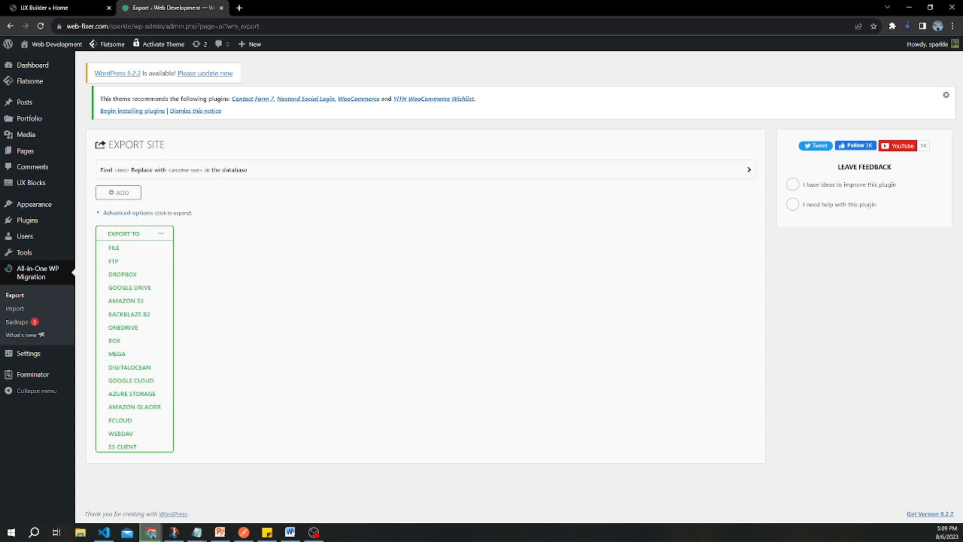
Step: On the gsee.pk WordPress site, find the All-in-One WP Migration plugin by searching for "All in one", then install and activate it
key("alt+Tab")
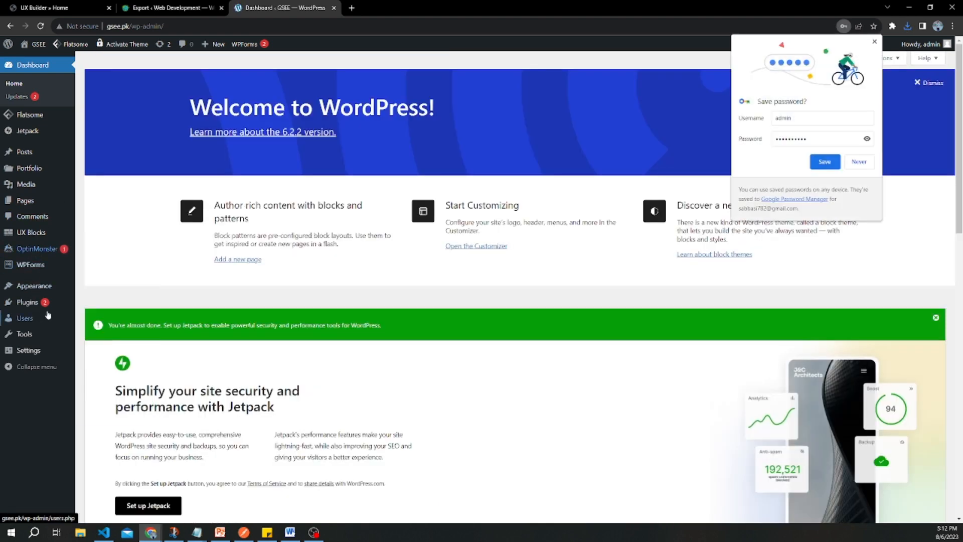
mouse_move(48, 311)
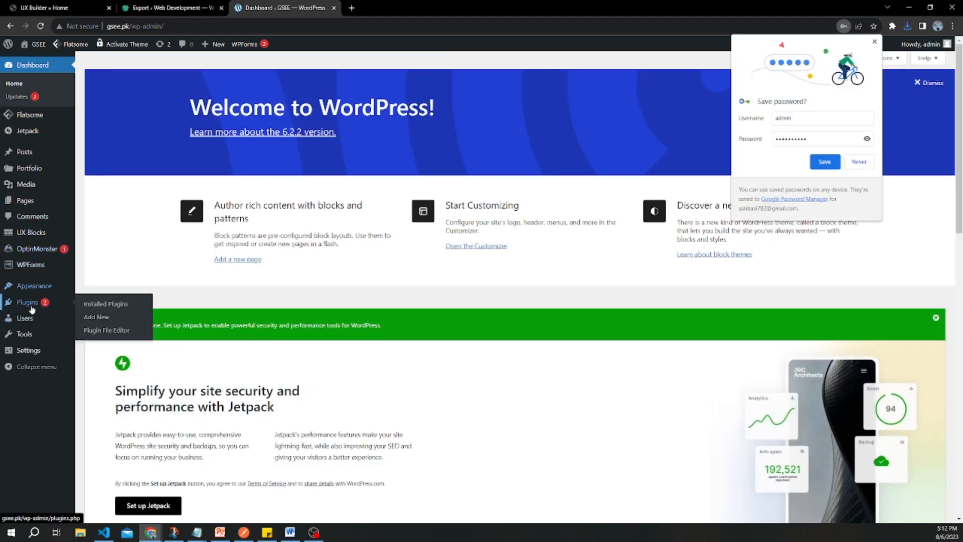
left_click(91, 318)
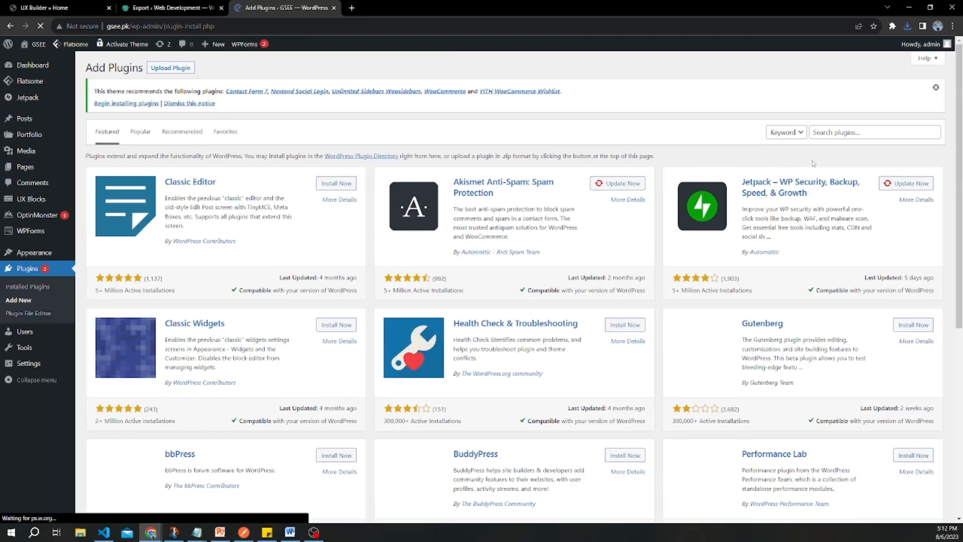
left_click(855, 134)
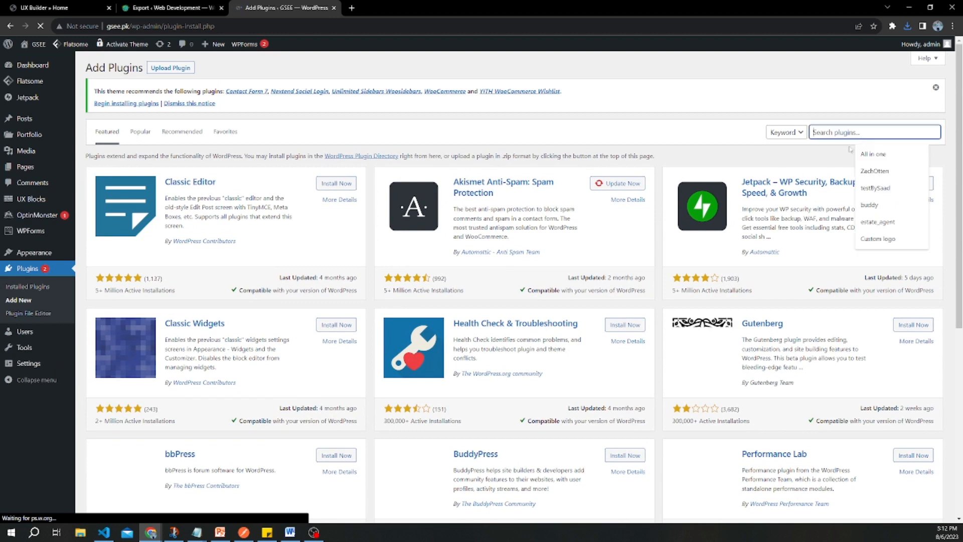
left_click(876, 154)
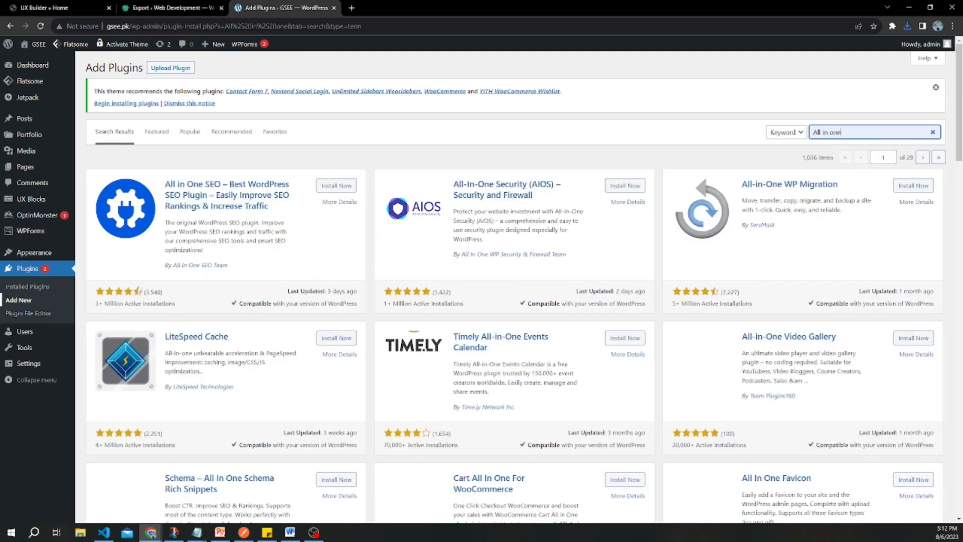
left_click(913, 186)
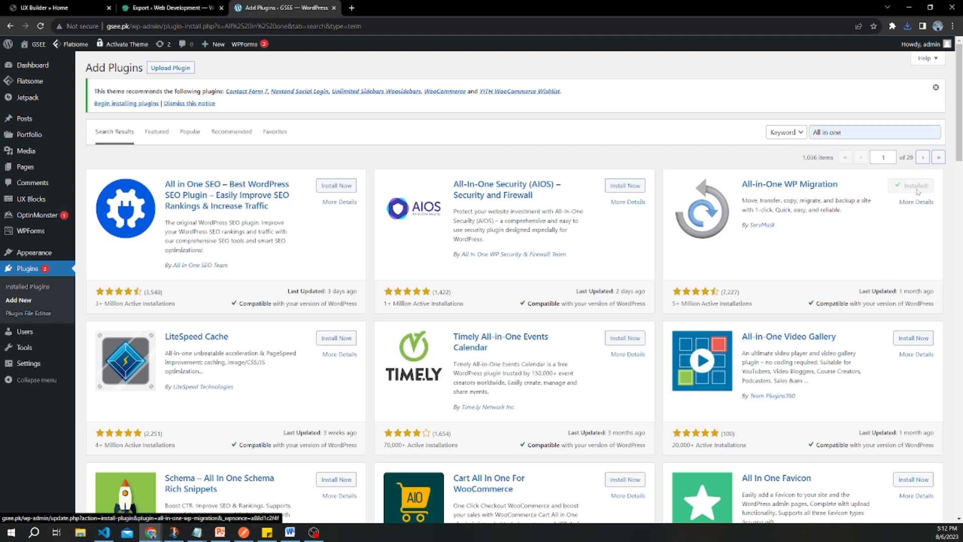
left_click(918, 186)
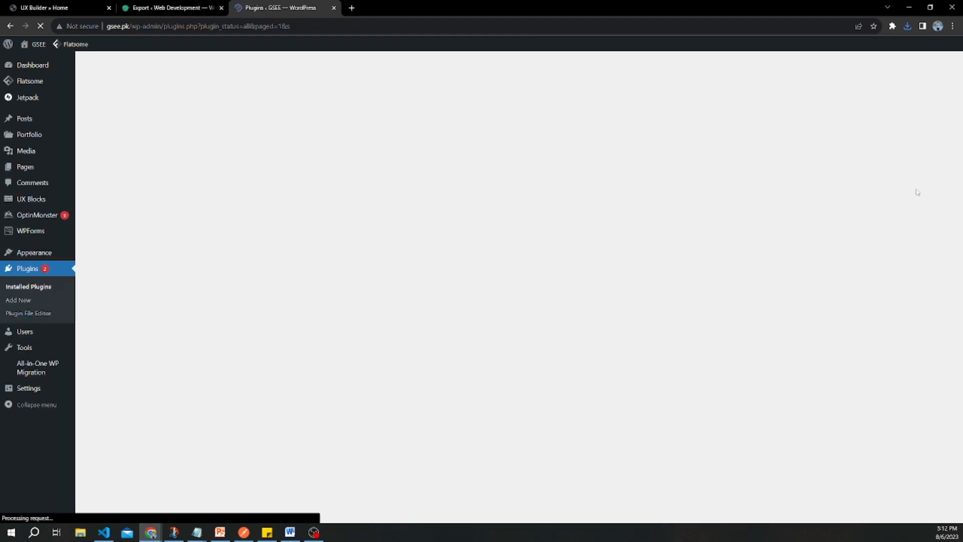
Step: Start an All-in-One WP Migration import from file on gsee.pk and upload the web-fixer.com-sparkle .wpress backup from the gsee folder
scroll(468, 264, "down", 3)
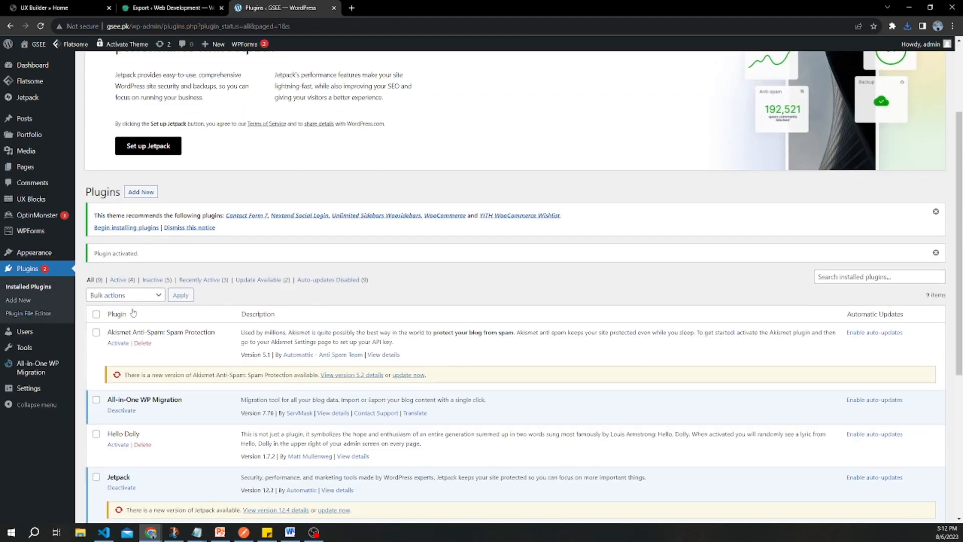
mouse_move(29, 369)
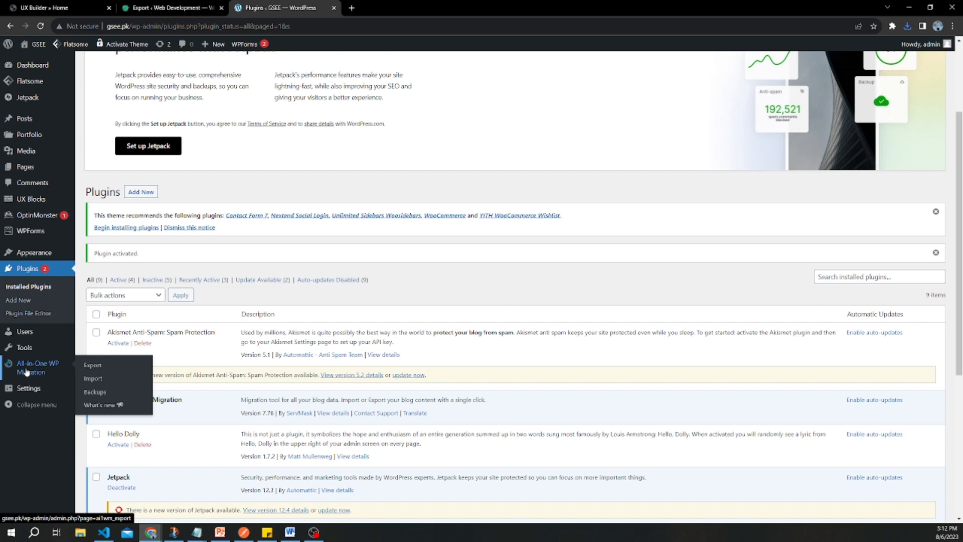
left_click(95, 383)
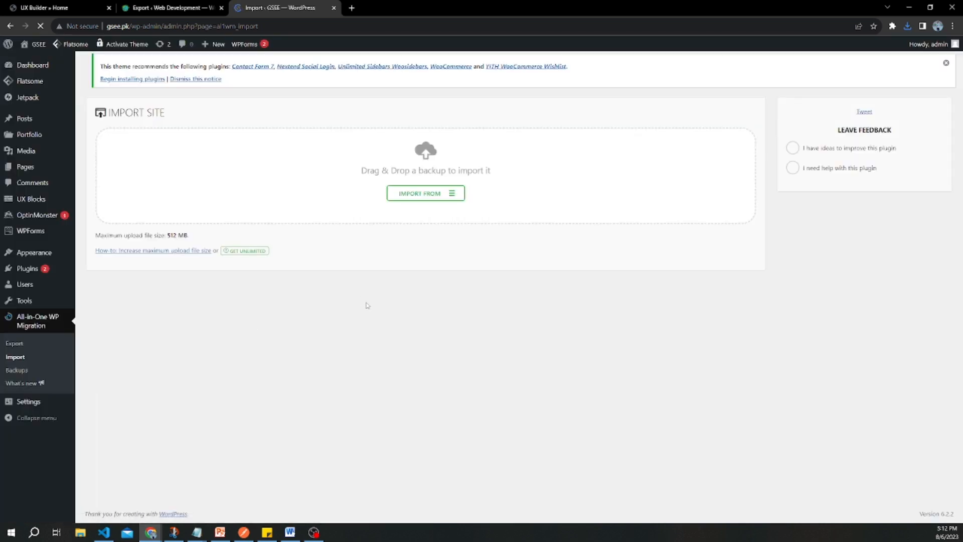
left_click(431, 198)
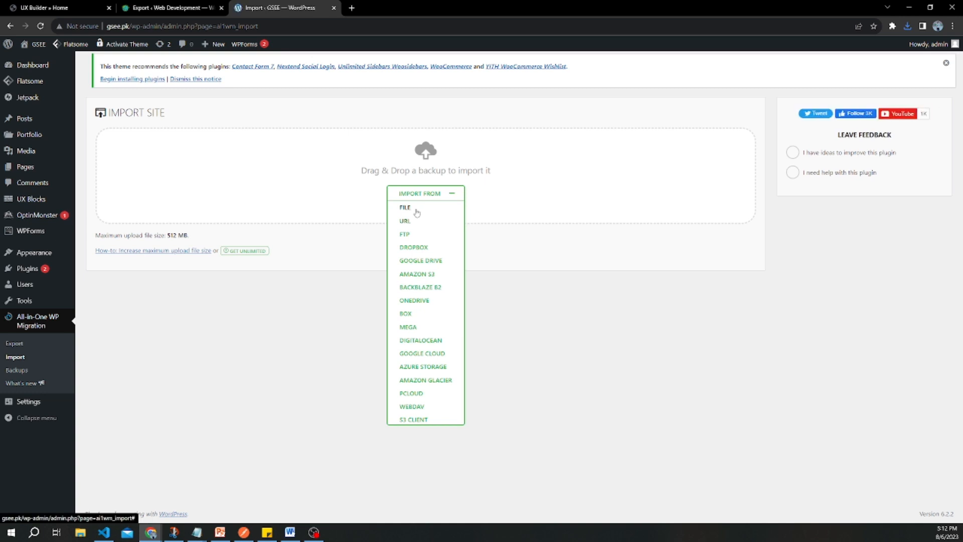
left_click(416, 207)
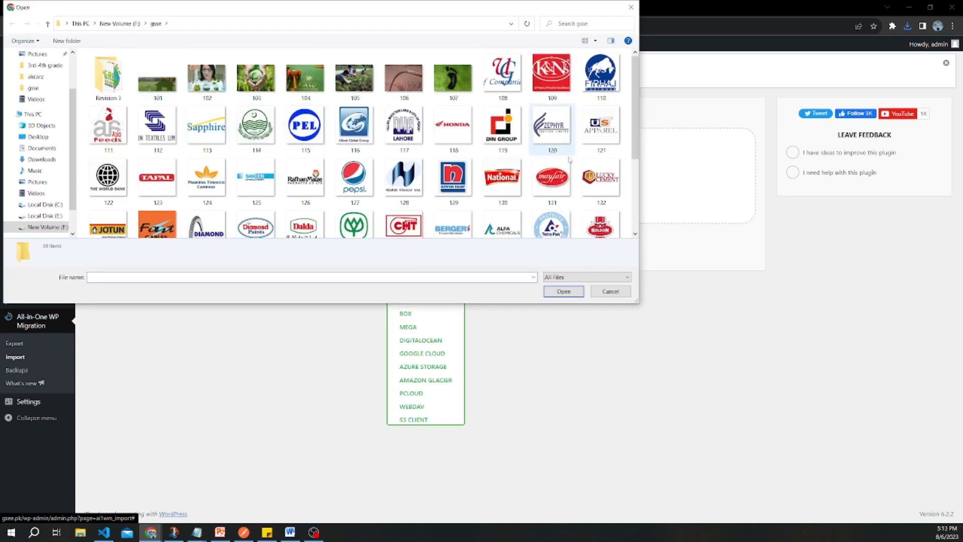
scroll(444, 171, "down", 3)
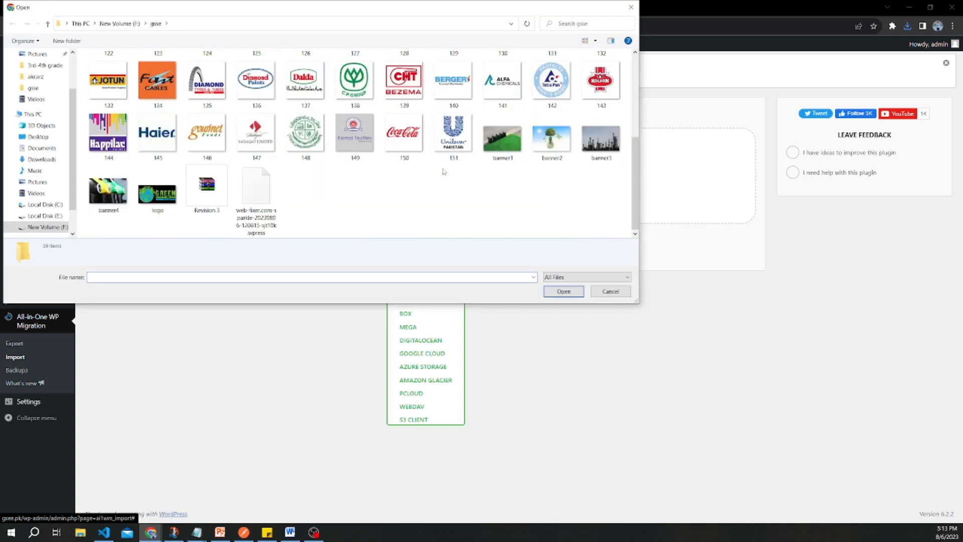
left_click(267, 203)
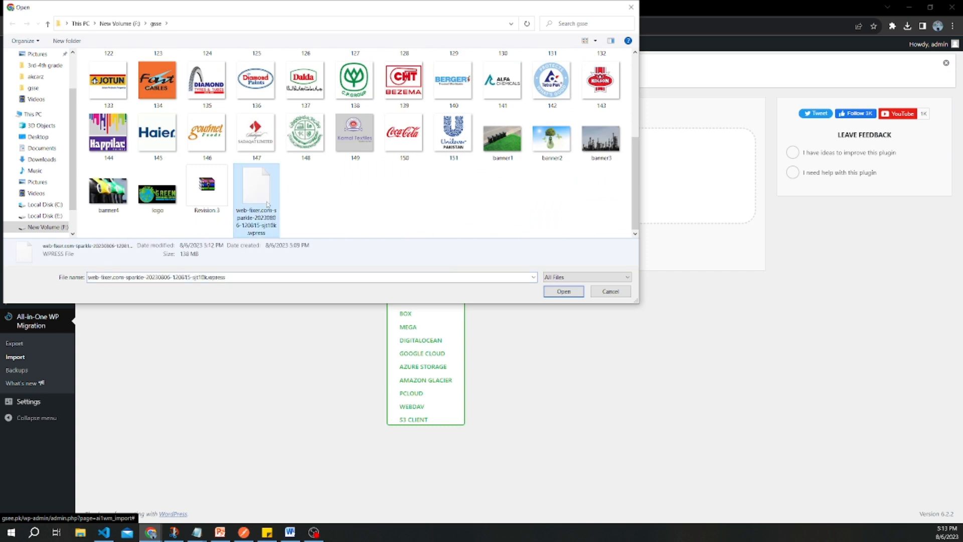
left_click(563, 292)
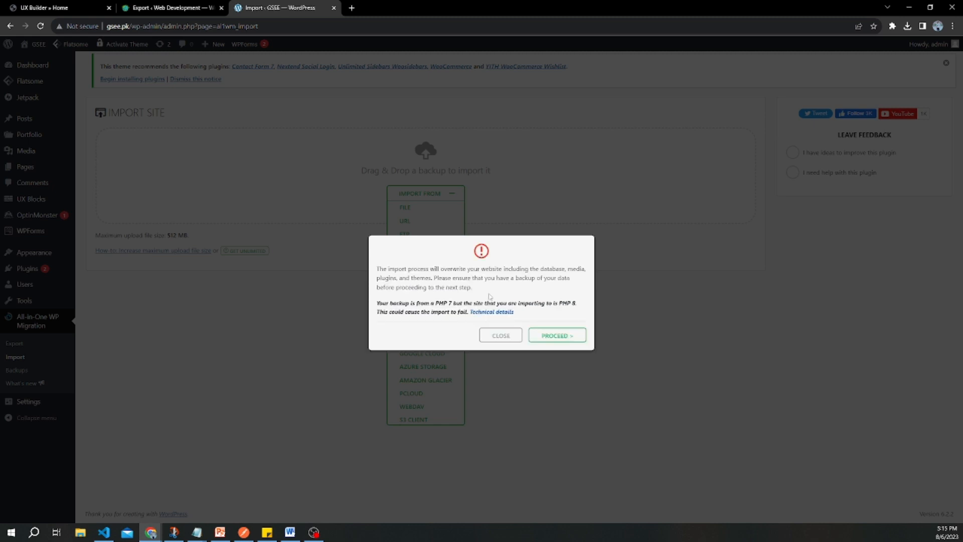
Step: Read the overwrite warning, proceed with importing the backup over the gsee.pk site, and finish the import
left_click_drag(380, 268, 541, 269)
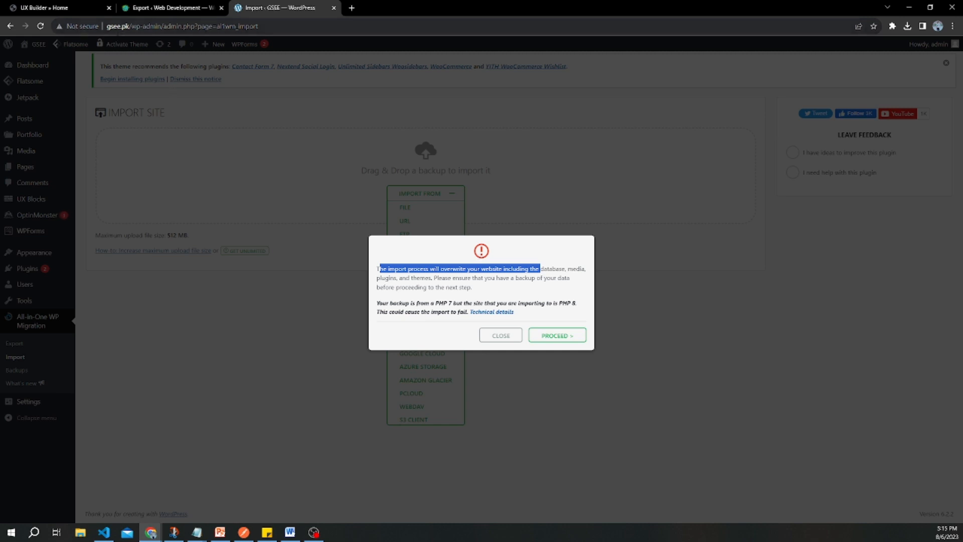
left_click(568, 340)
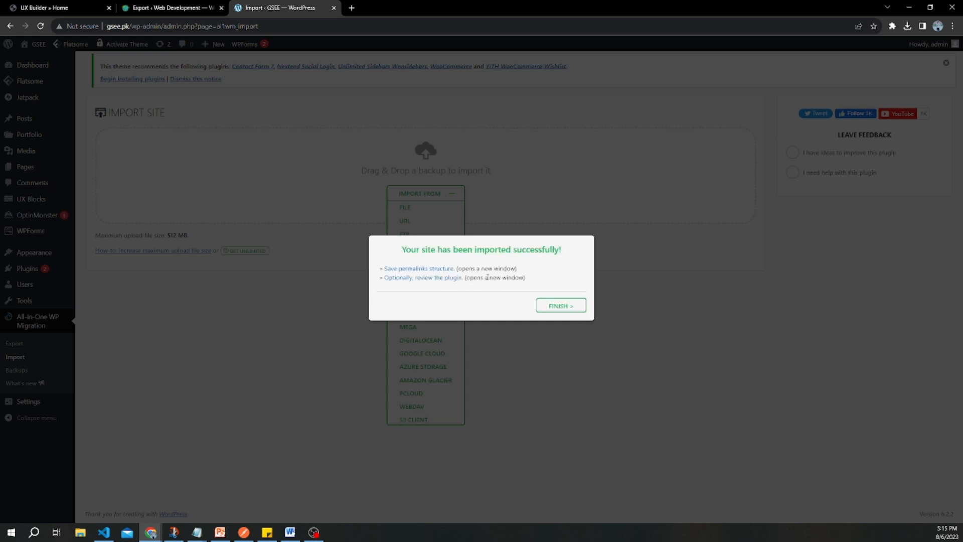
left_click(558, 307)
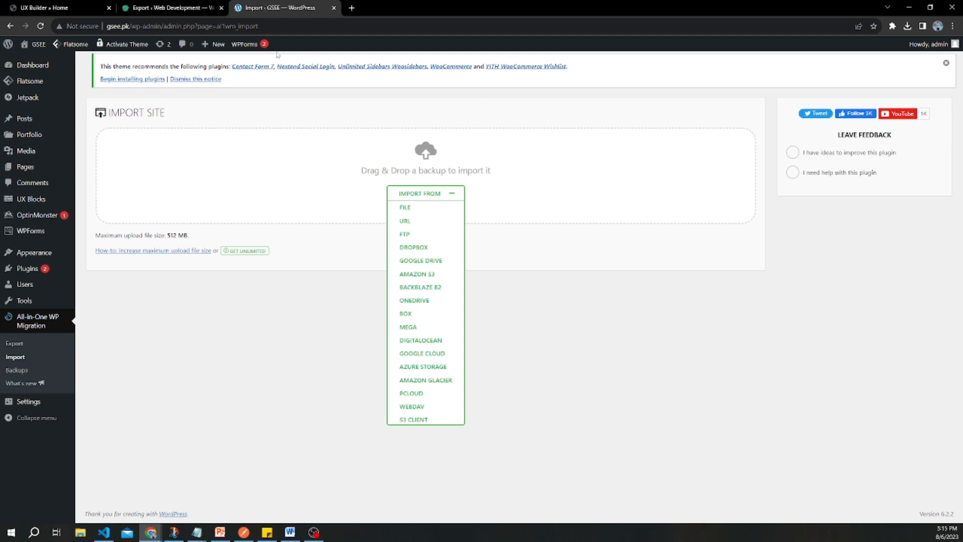
Step: Reload the gsee.pk import page and read through the WordPress database update notice
left_click(278, 27)
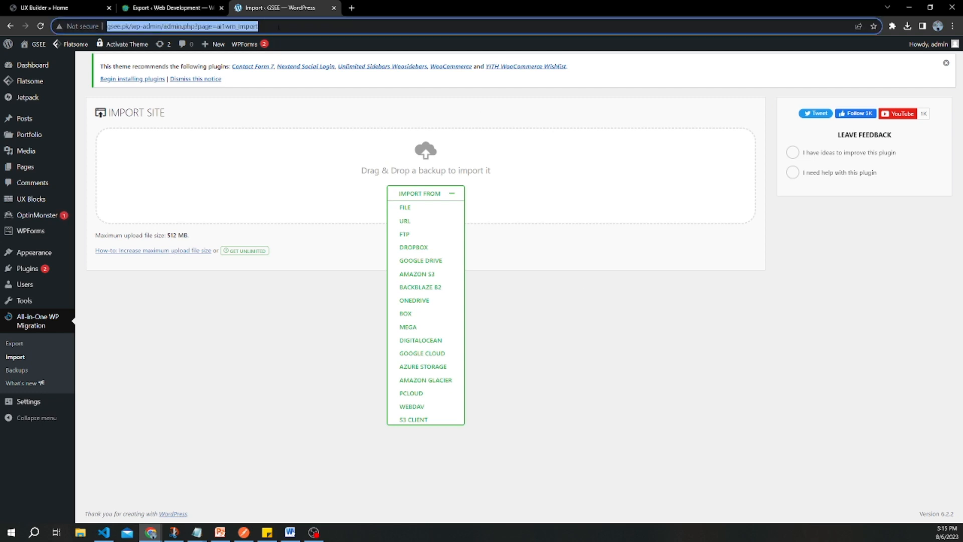
key("Return")
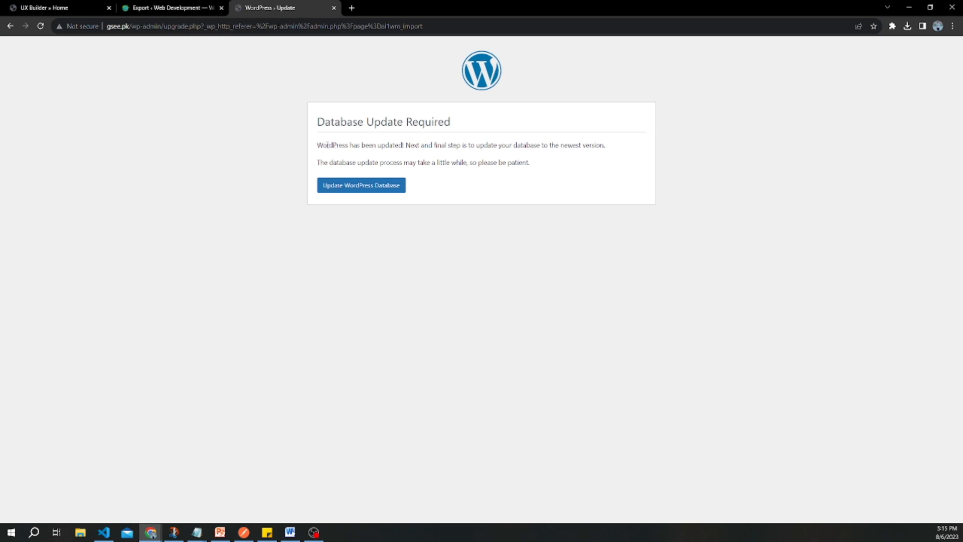
left_click_drag(327, 145, 560, 146)
left_click(422, 154)
left_click(469, 144)
left_click(559, 146)
left_click_drag(320, 162, 406, 177)
left_click(407, 176)
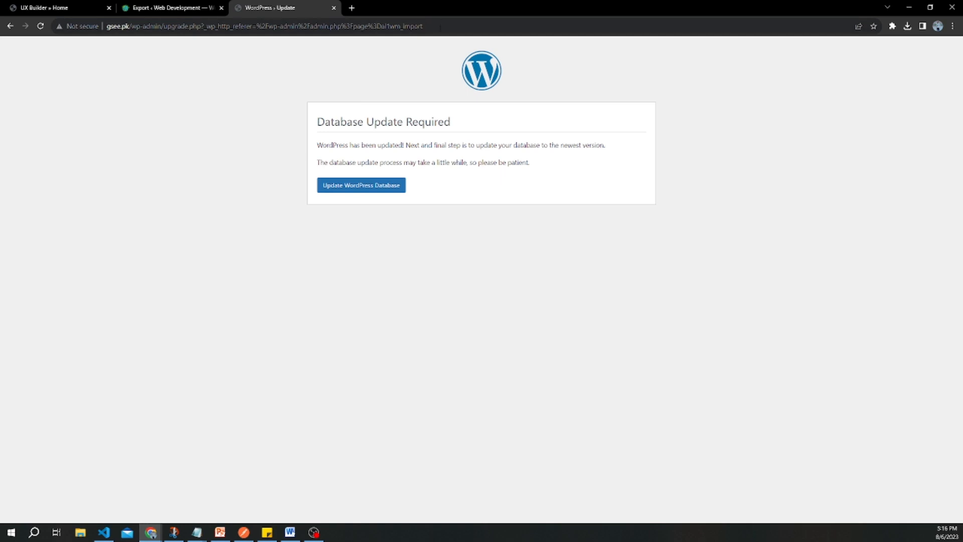
Step: Go to gsee.pk/wp-admin/, update the WordPress database, and continue to the login page
left_click_drag(424, 26, 164, 26)
key("BackSpace")
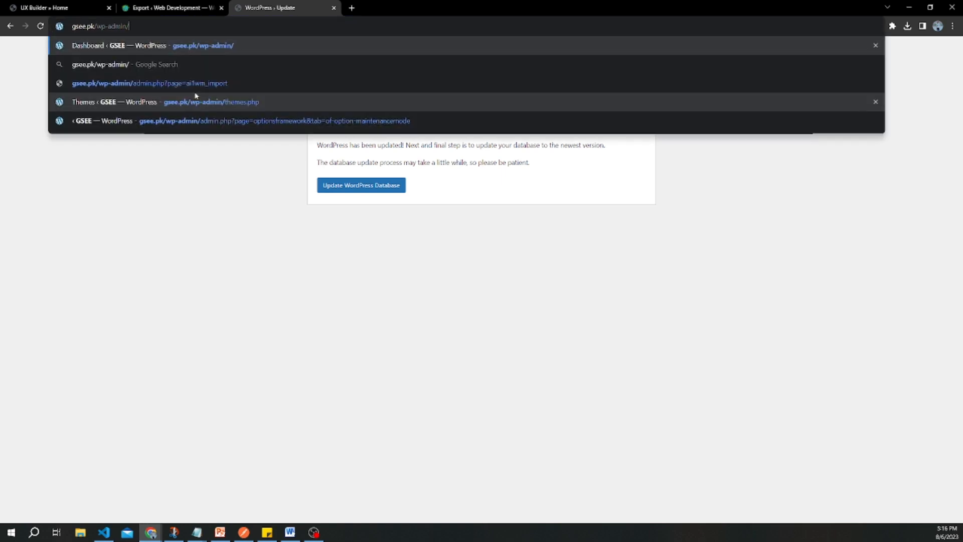
key("Return")
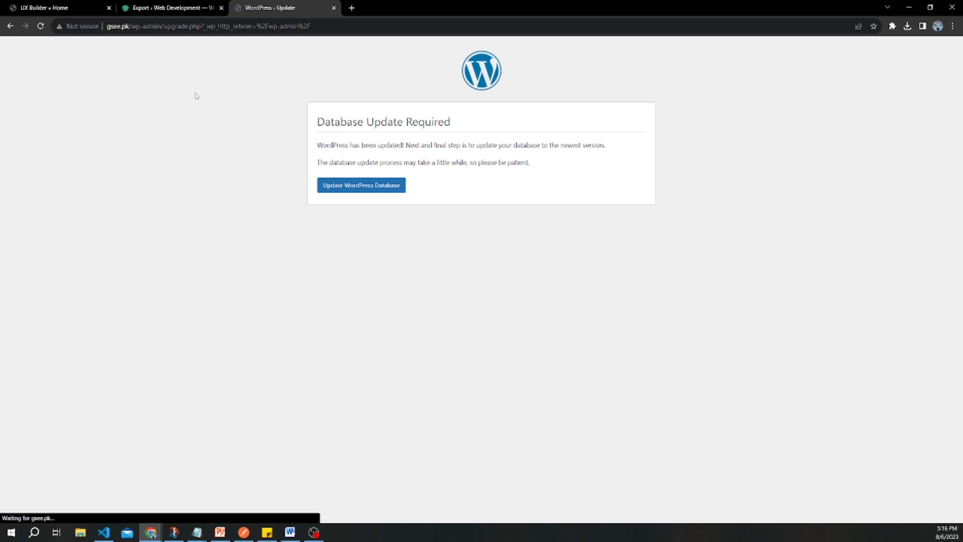
left_click(333, 188)
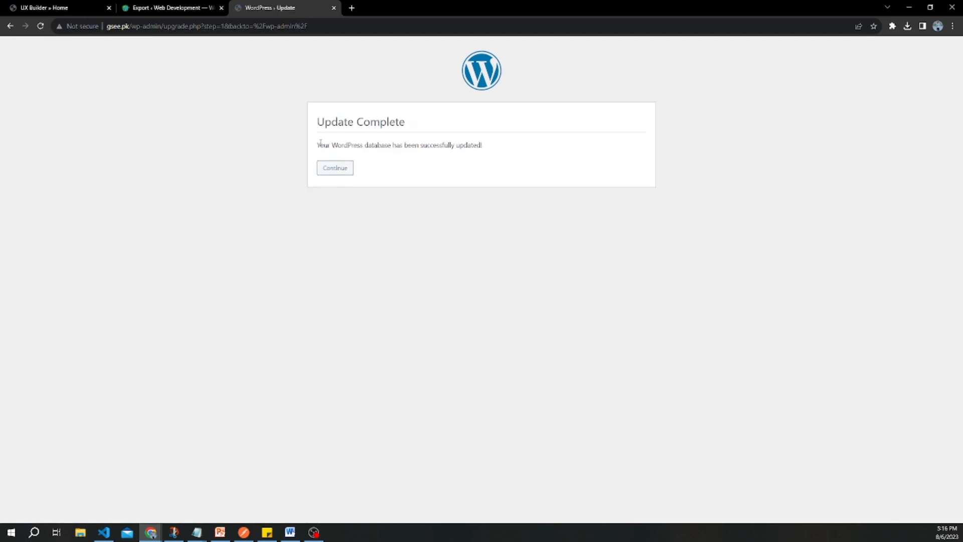
left_click_drag(319, 143, 366, 172)
left_click(328, 173)
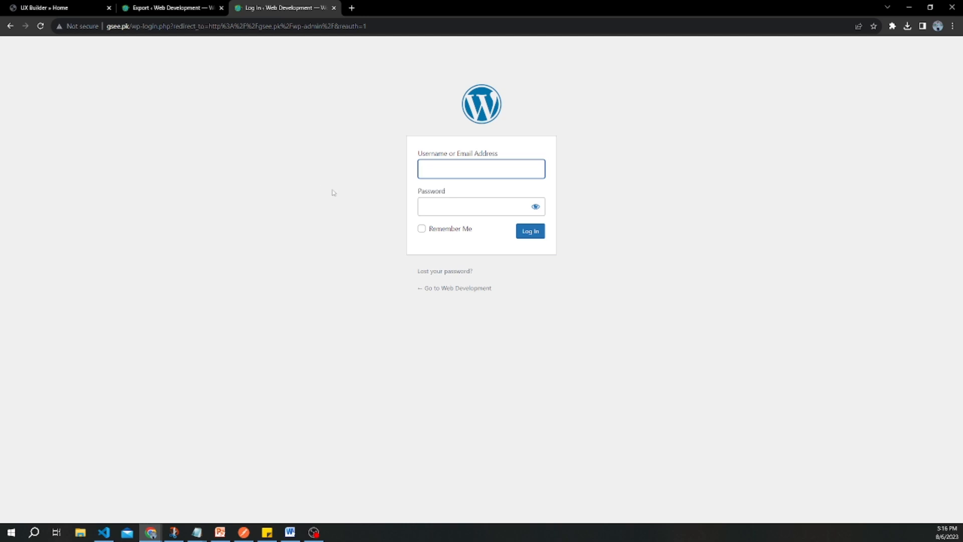
Step: Open the live gsee.pk site in a new tab from the dashboard and review the homepage down to the Contact Us form and back
key("alt+Tab")
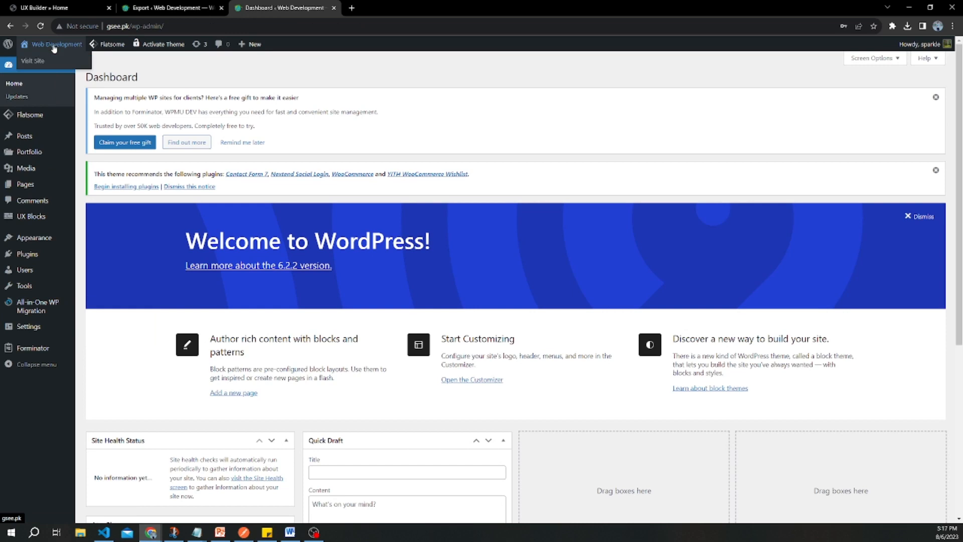
middle_click(59, 61)
left_click(392, 10)
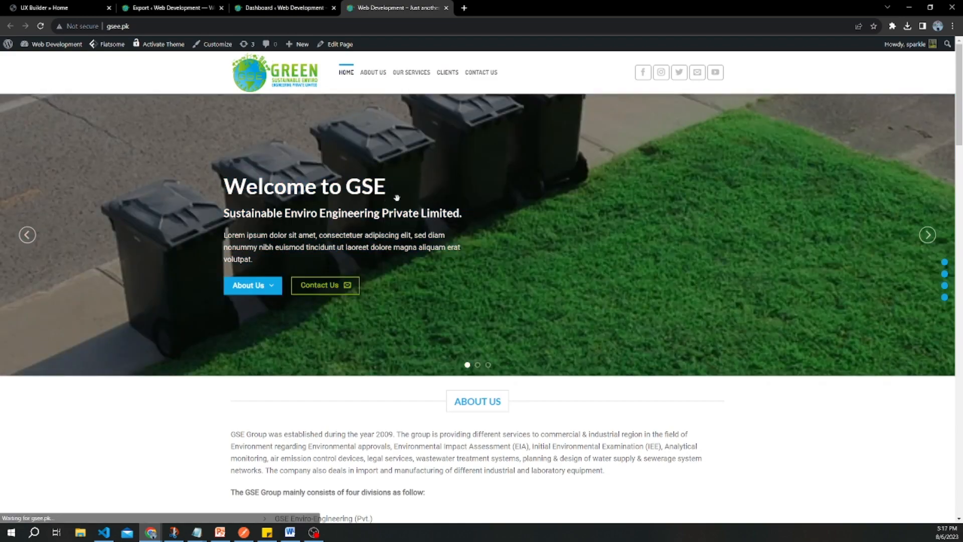
scroll(437, 204, "down", 10)
scroll(474, 224, "down", 20)
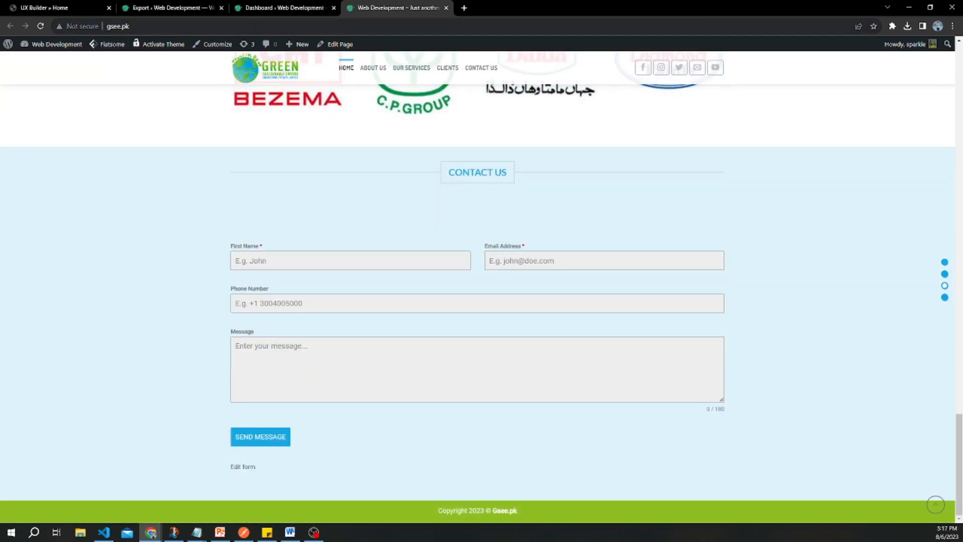
scroll(377, 150, "up", 20)
scroll(378, 151, "up", 10)
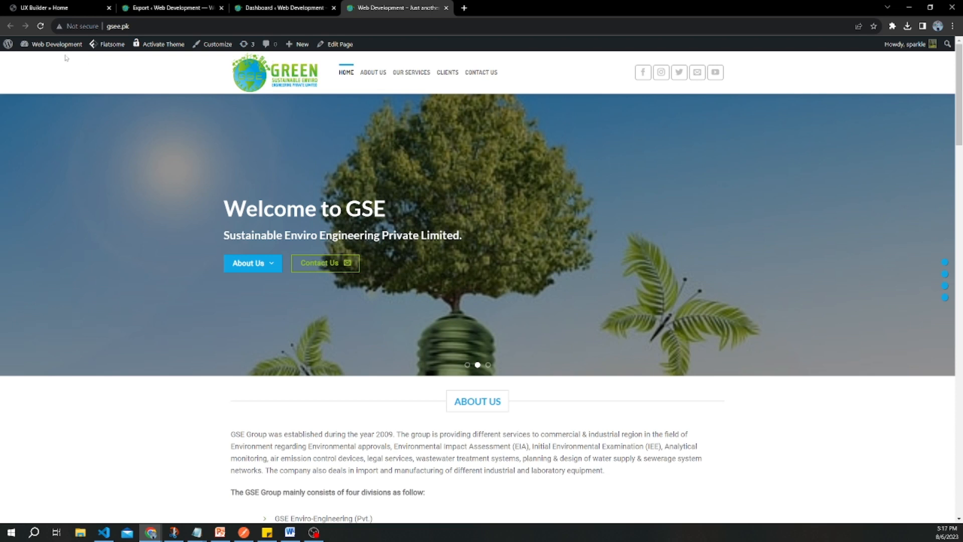
Step: Return to the gsee.pk dashboard, look it over, and dismiss the Forminator free-gift notice and the theme's recommended-plugins notice
mouse_move(50, 44)
left_click(40, 62)
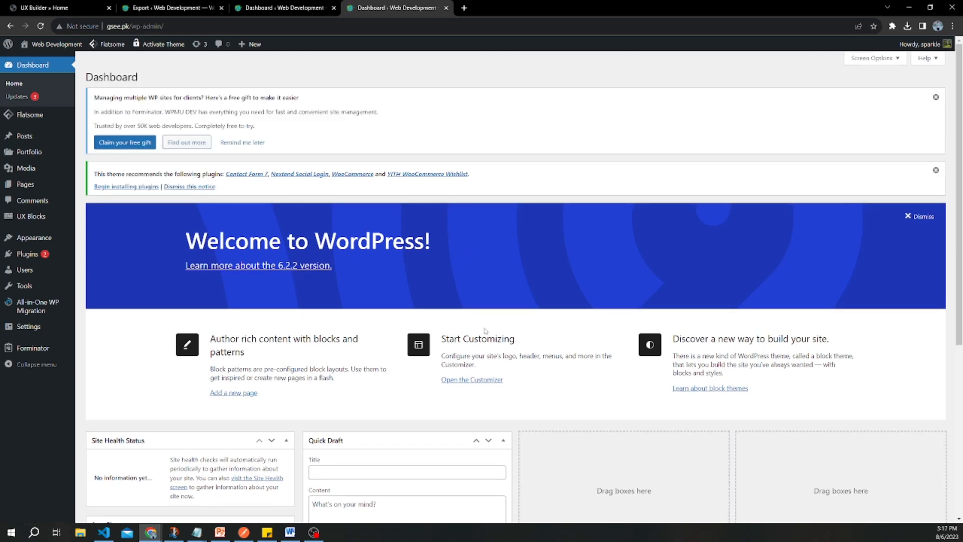
scroll(485, 330, "down", 5)
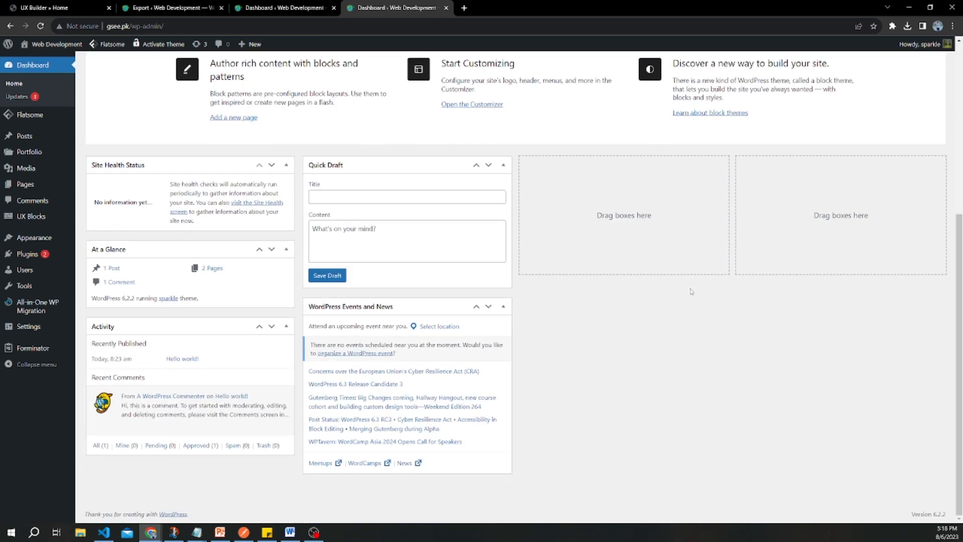
scroll(691, 291, "up", 2)
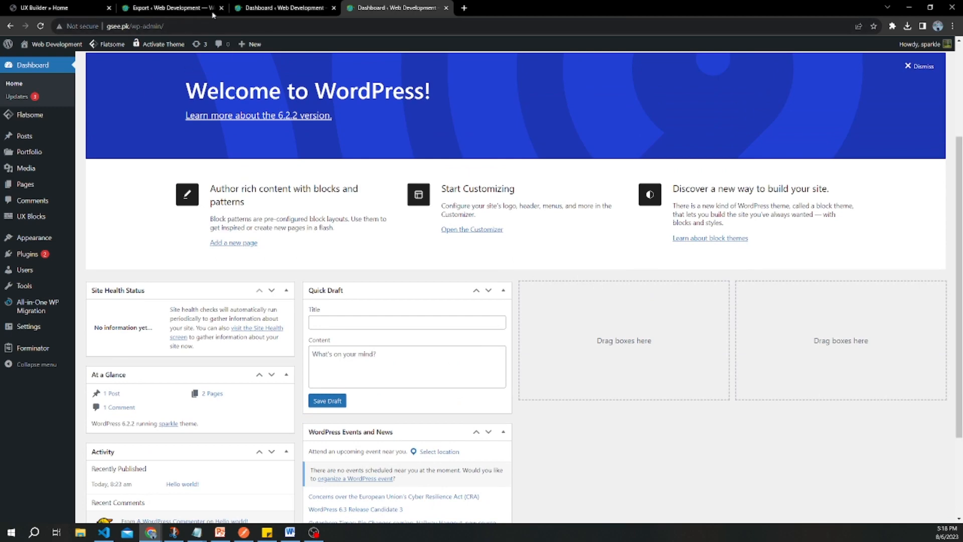
scroll(122, 99, "up", 3)
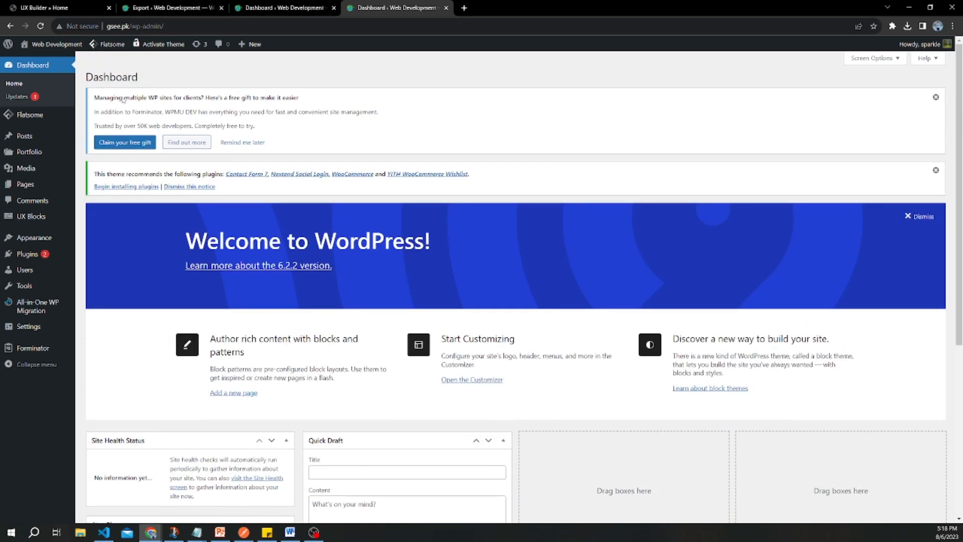
left_click(935, 97)
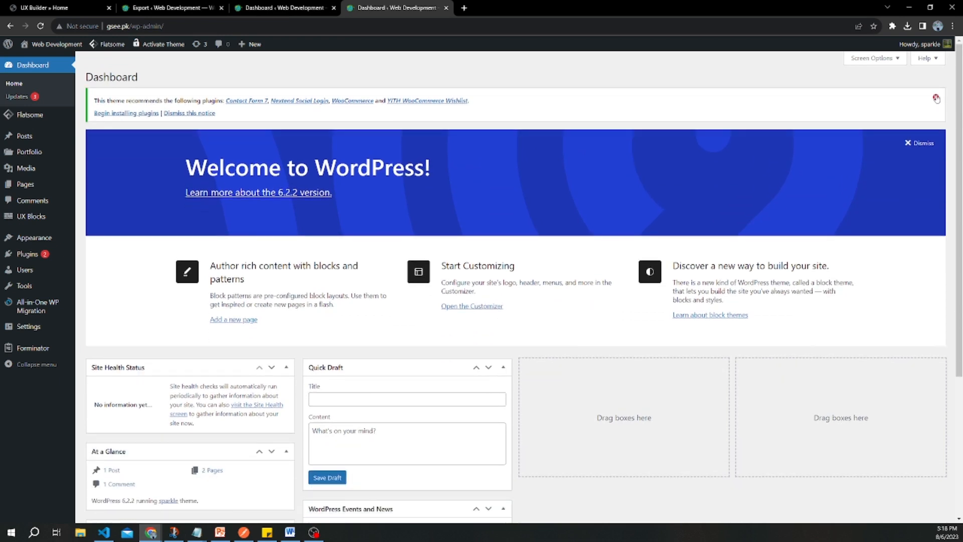
left_click(936, 98)
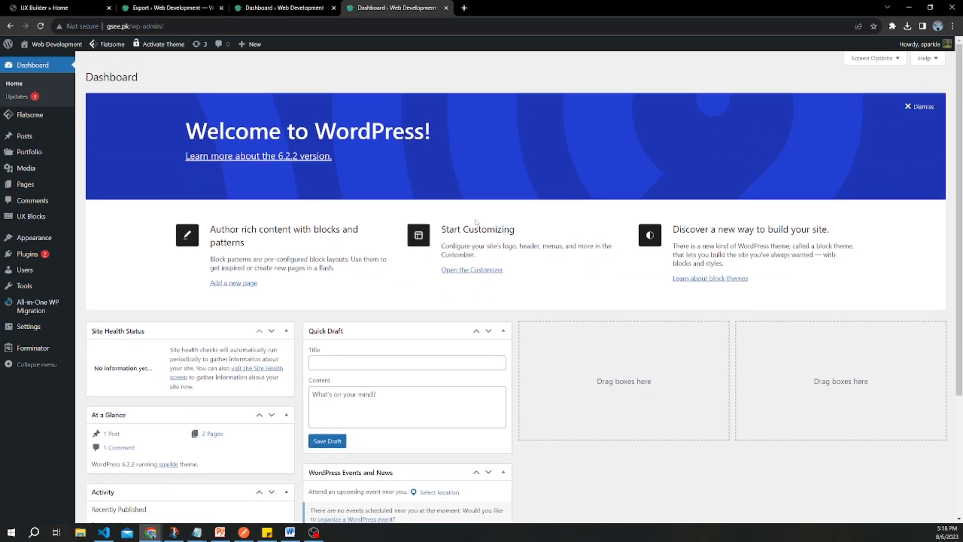